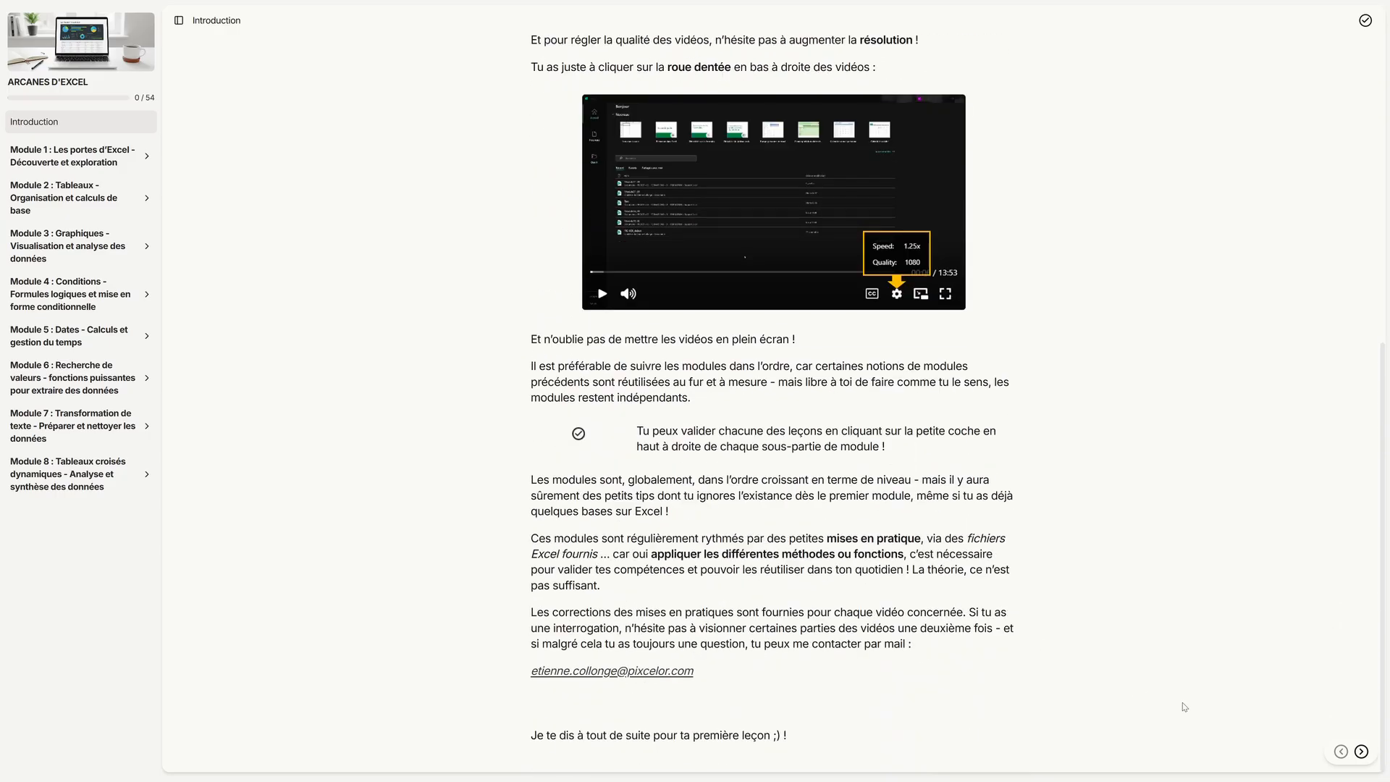
Step: Open the first lesson of Module 1, "Découverte de l'interface - tout en haut", and play its video
left_click(1360, 750)
left_click(774, 442)
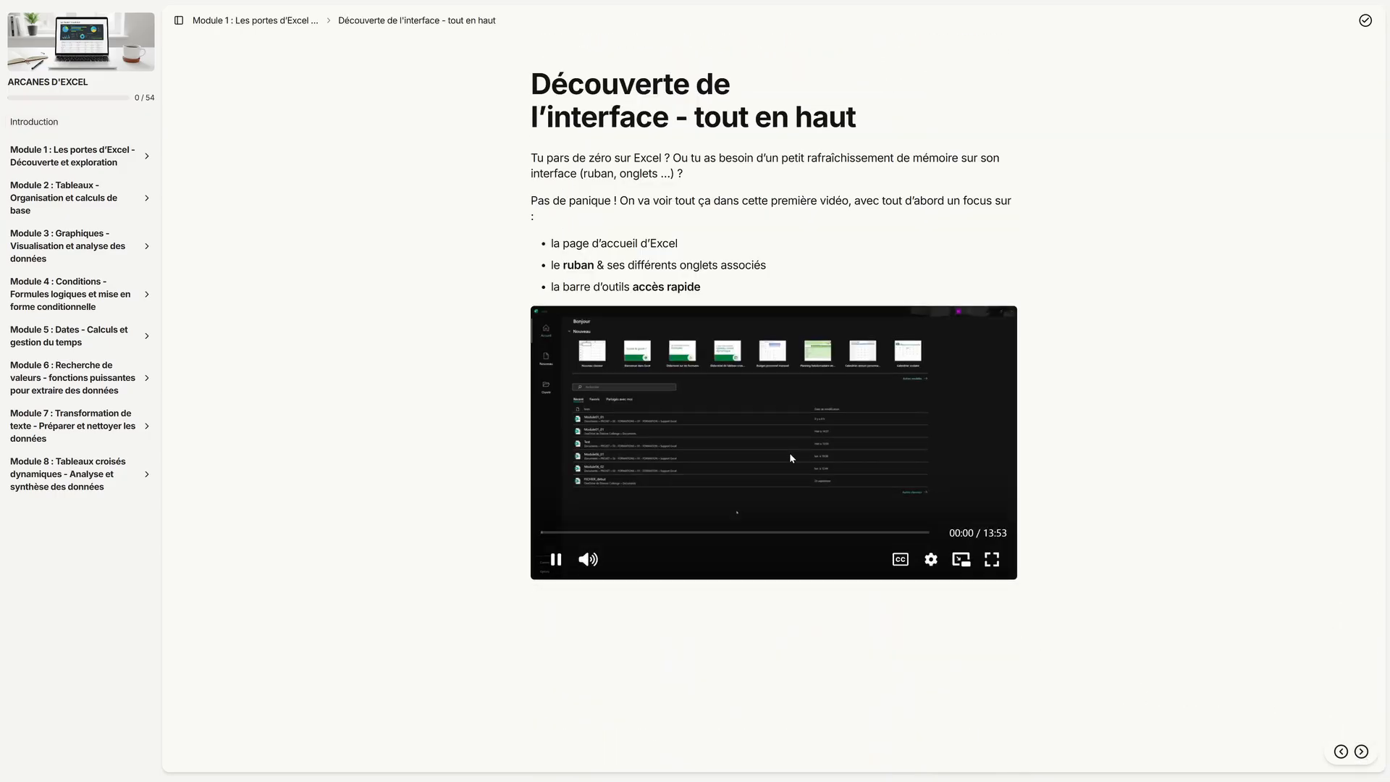
left_click(700, 532)
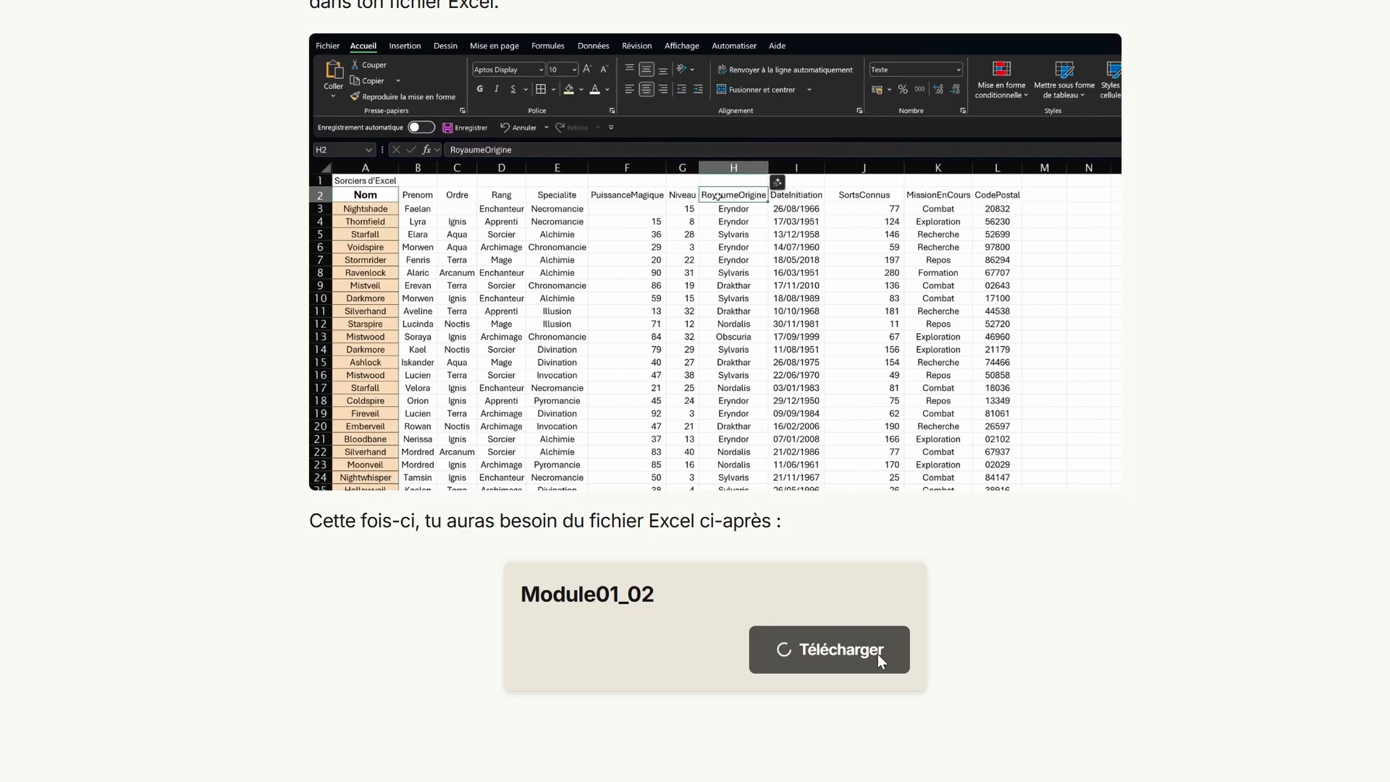
Step: Download the Module01_02 Excel exercise file and browse the course's list of modules and lessons
left_click(877, 653)
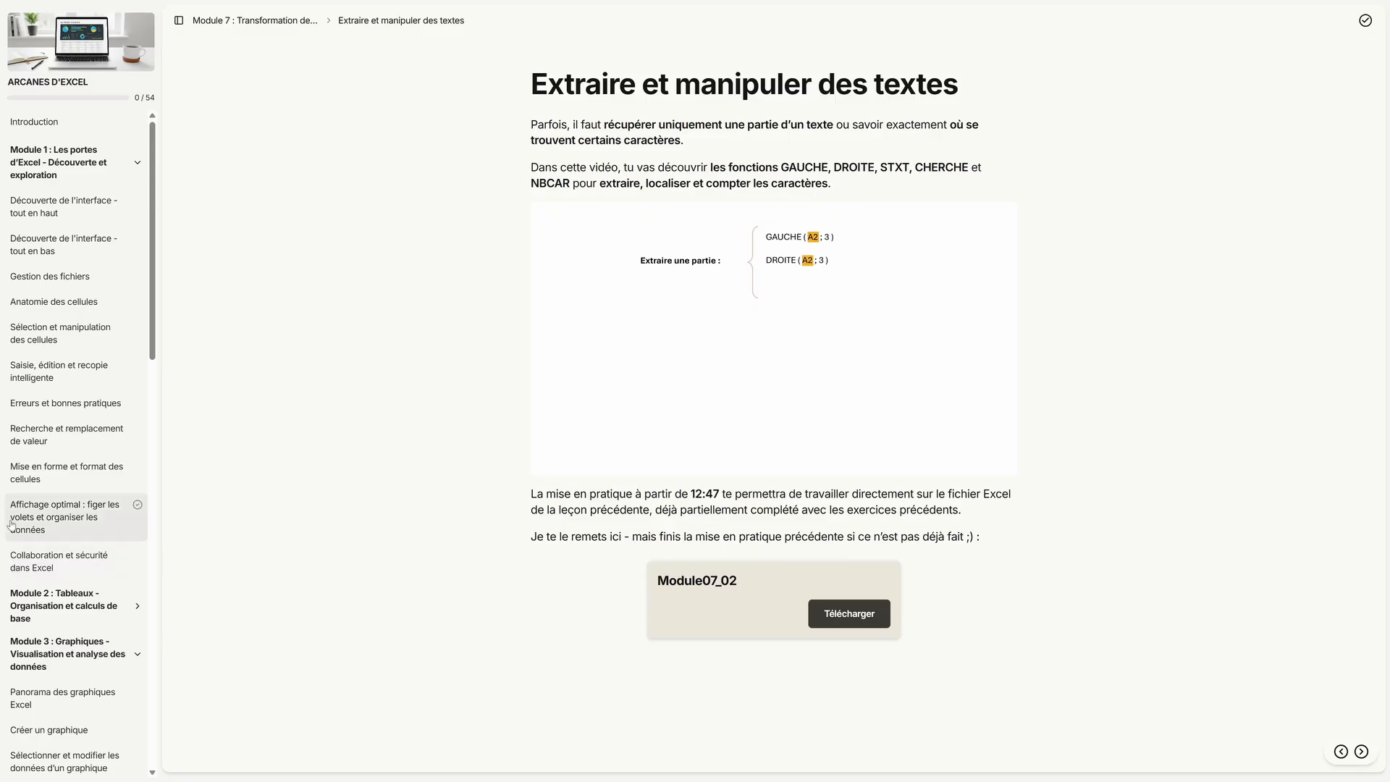
scroll(14, 383, "down", 5)
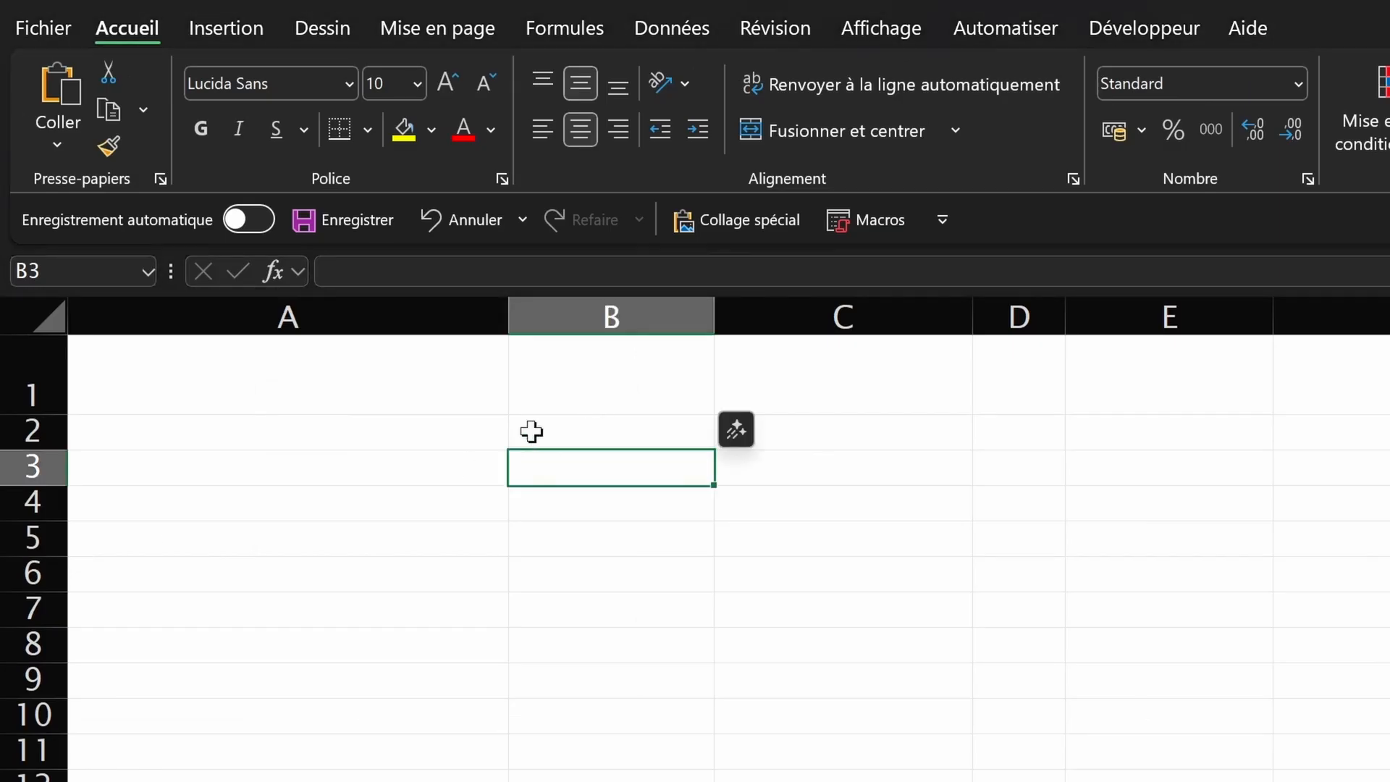
Step: Enter the logical value =VRAI in cell B2 and =FAUX in cell B3
left_click(266, 248)
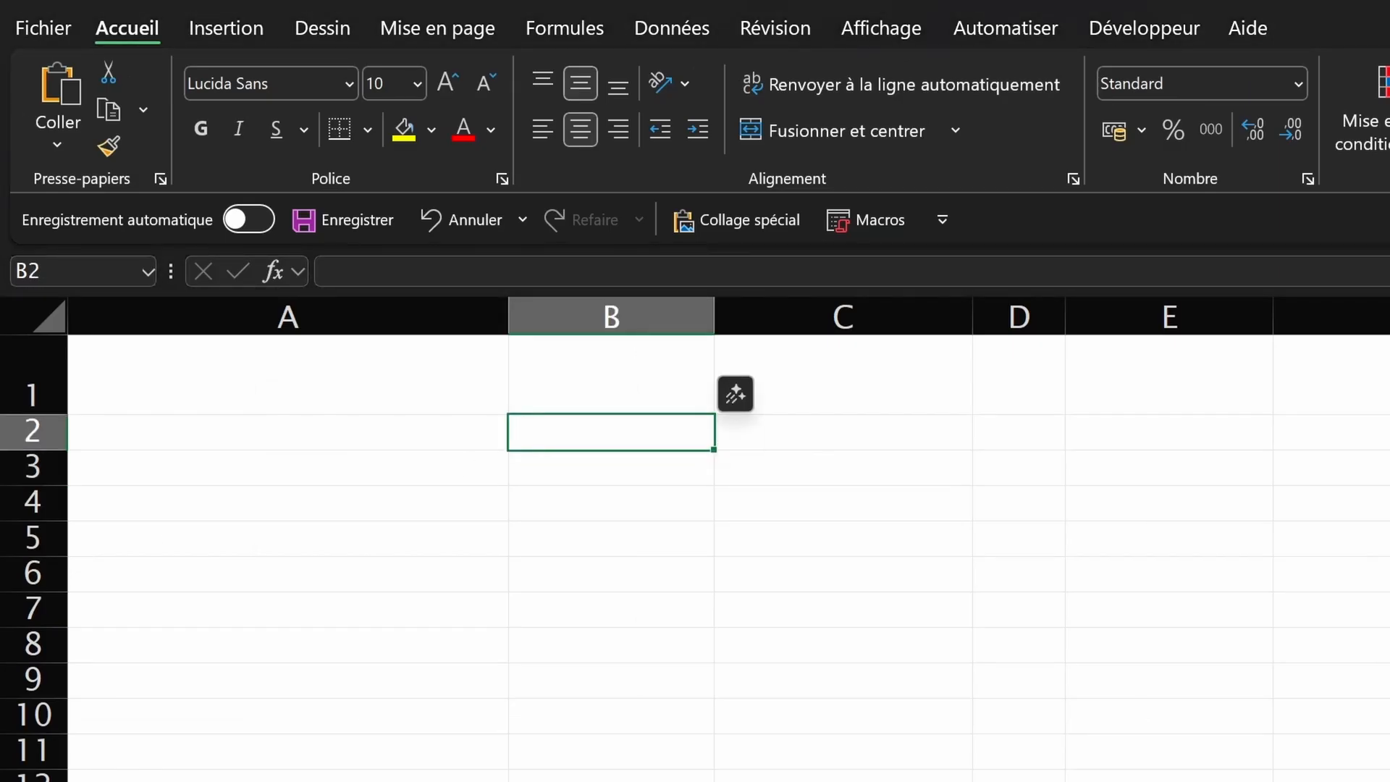
type("=")
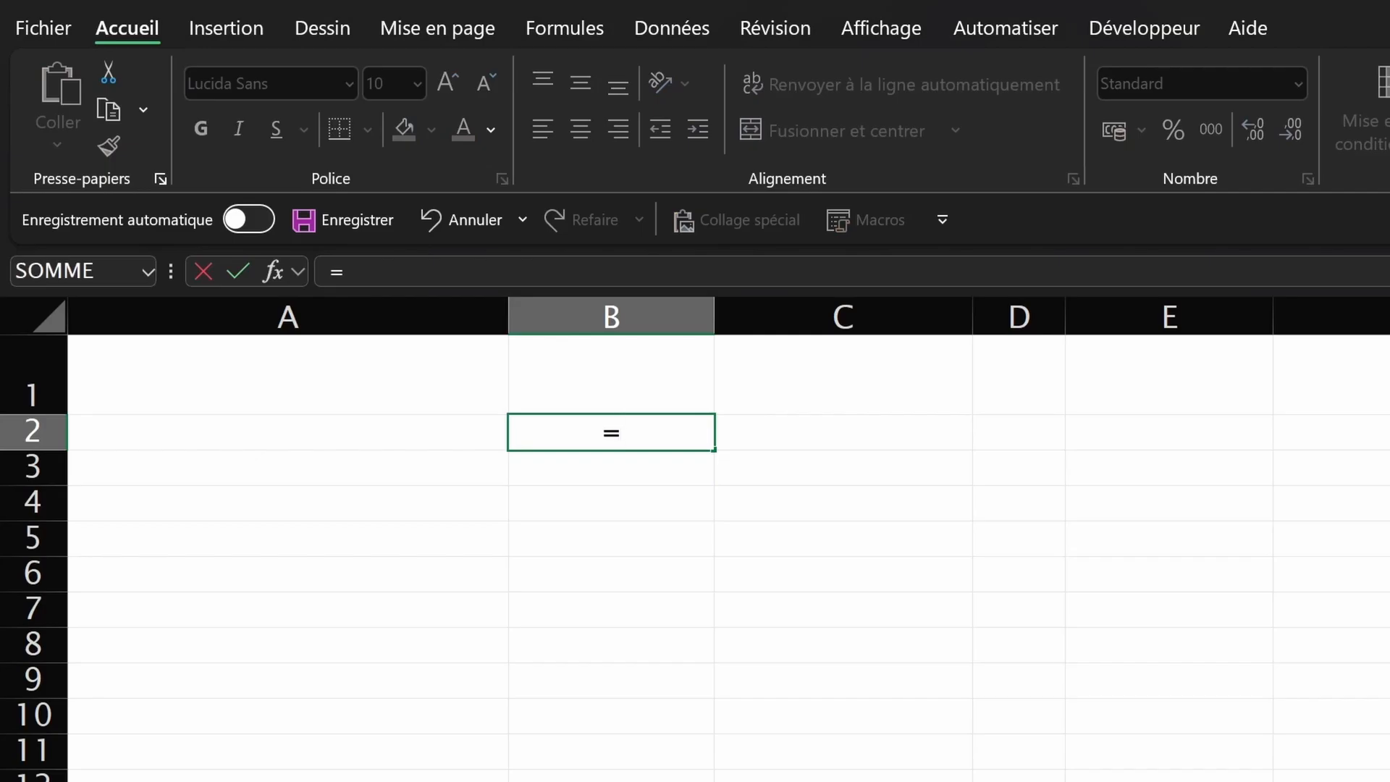
type("VRAI")
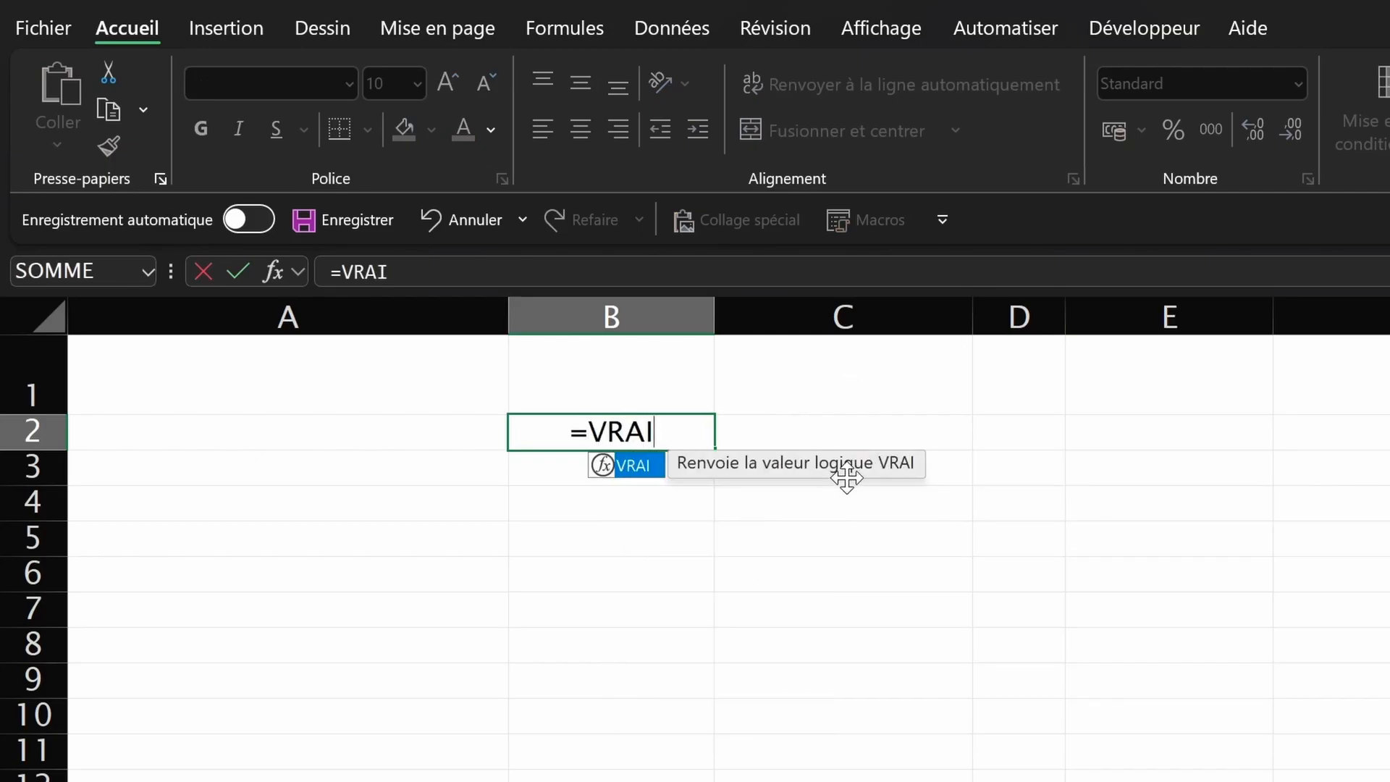
key("Return")
type("=")
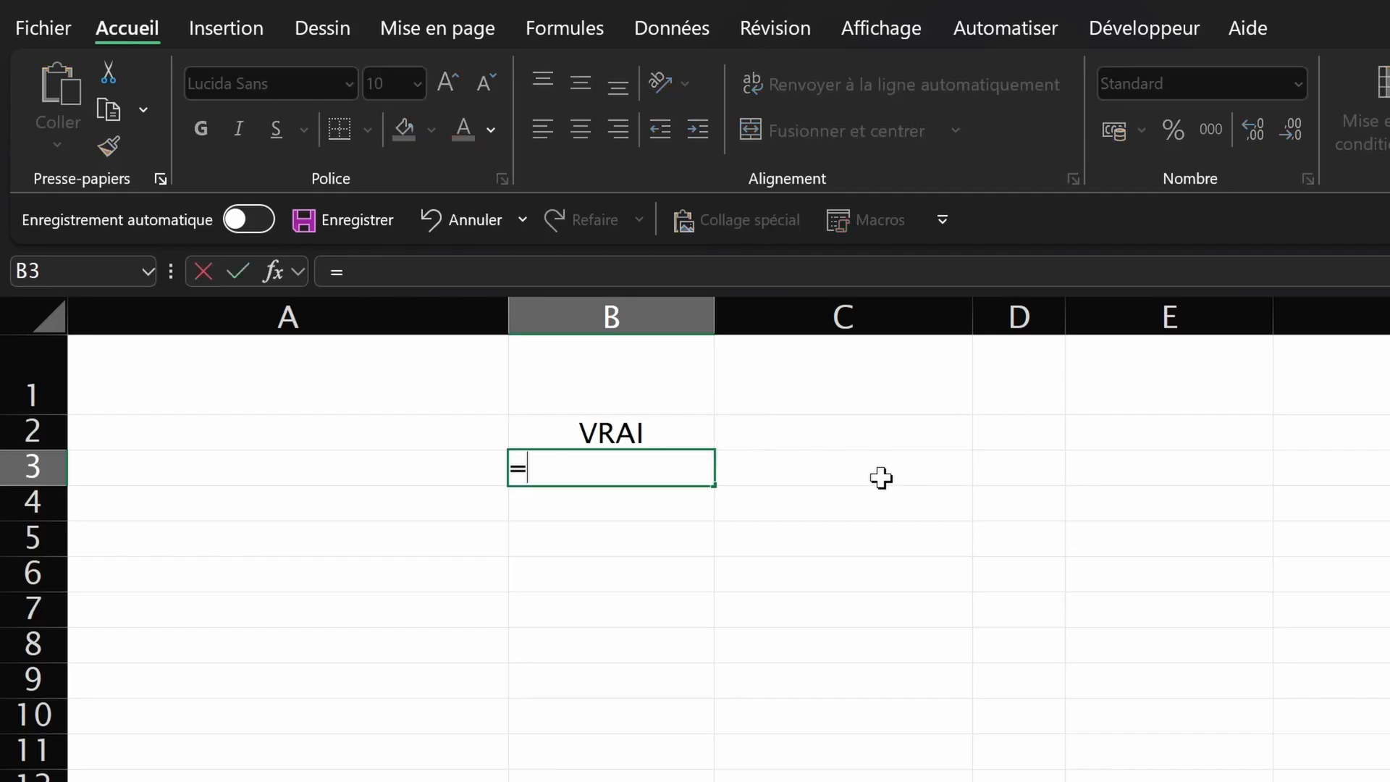
type("FAUX")
key("Return")
key("Return")
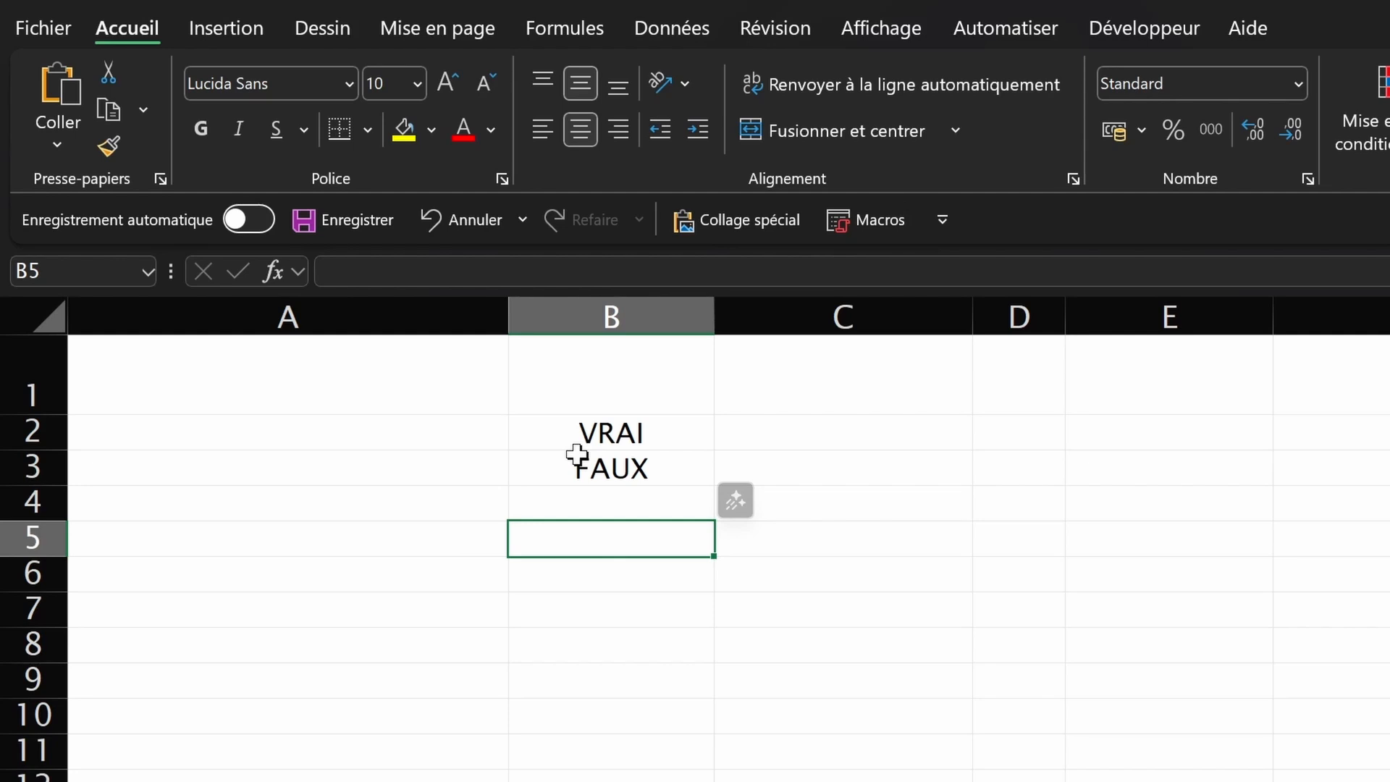
Step: Enter the comparison formula =11>10 in cell B5
type("=")
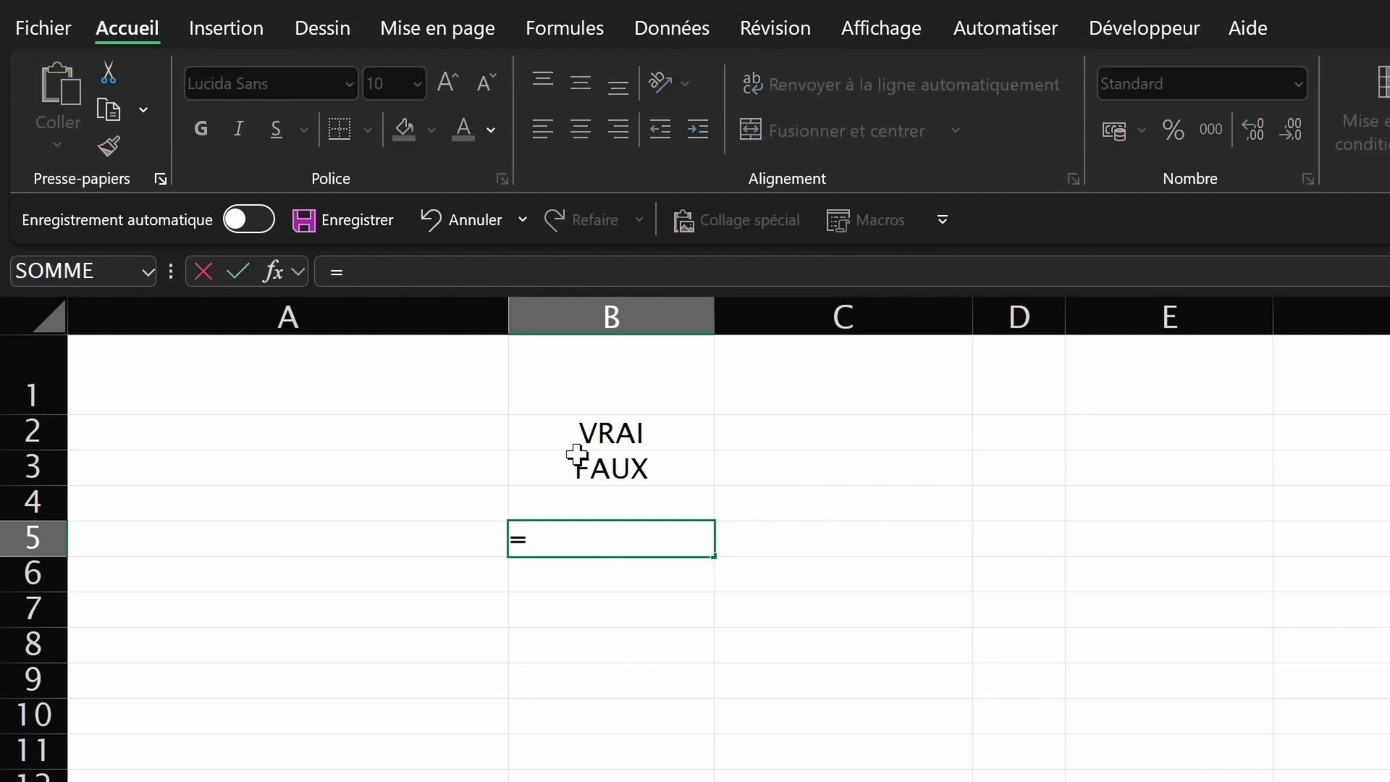
type("11>10")
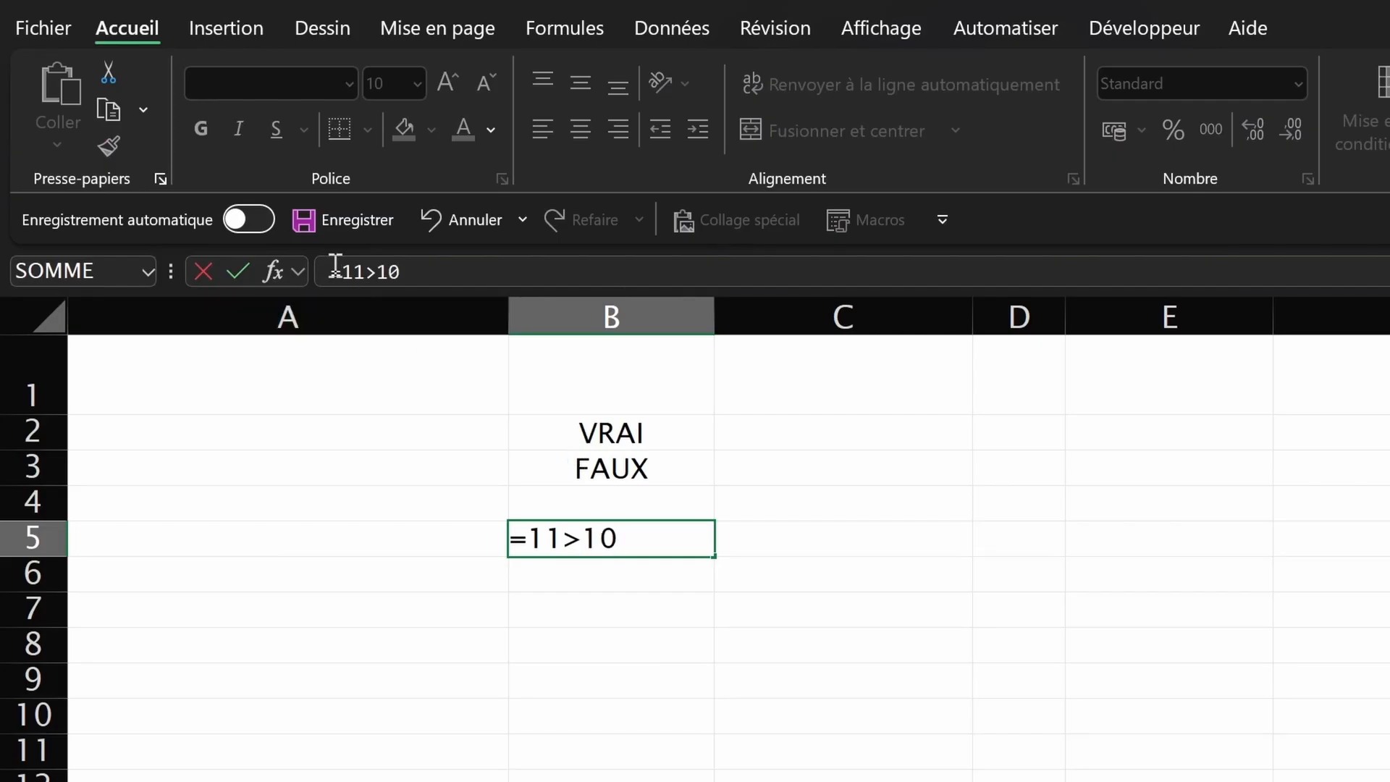
key("Return")
left_click(643, 535)
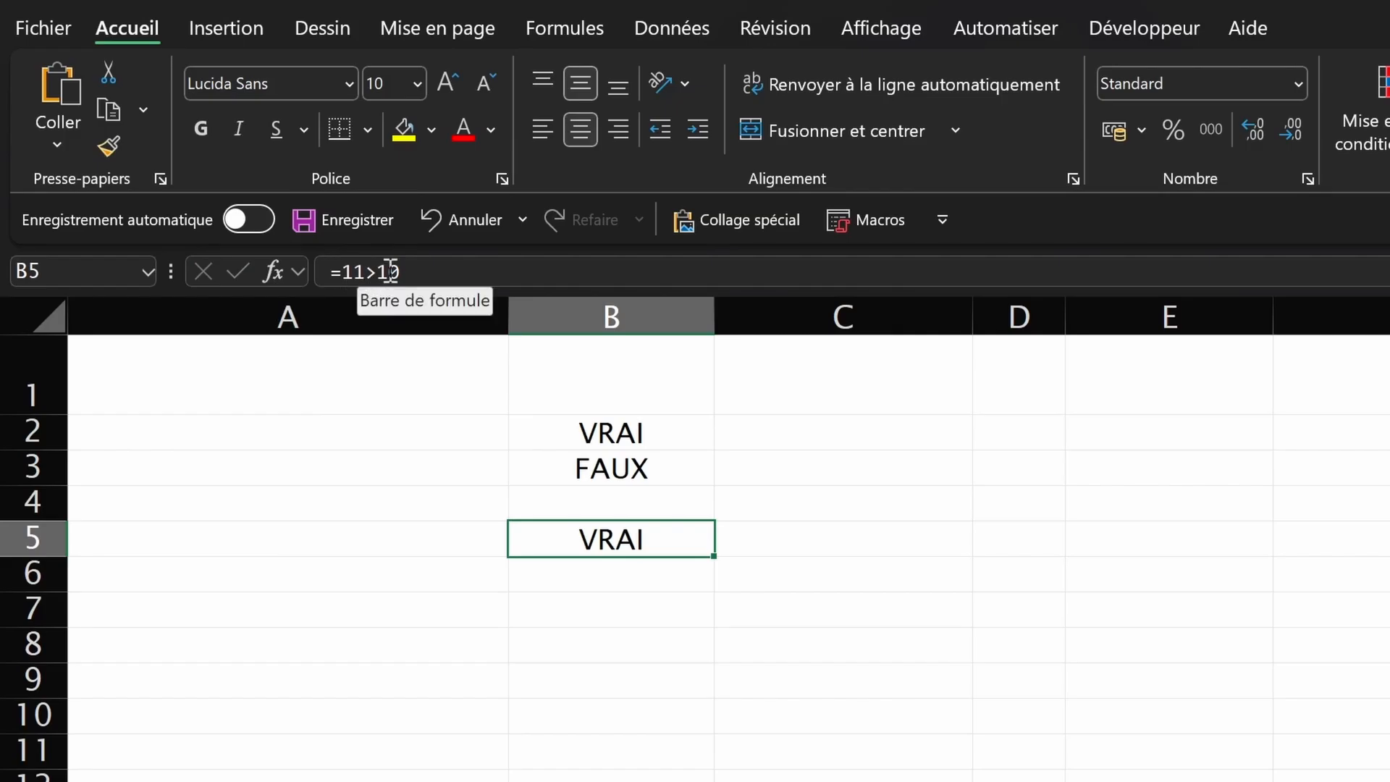
Step: Change the comparison operator in B5 to less than, so the formula reads =11<10
left_click_drag(368, 272, 379, 275)
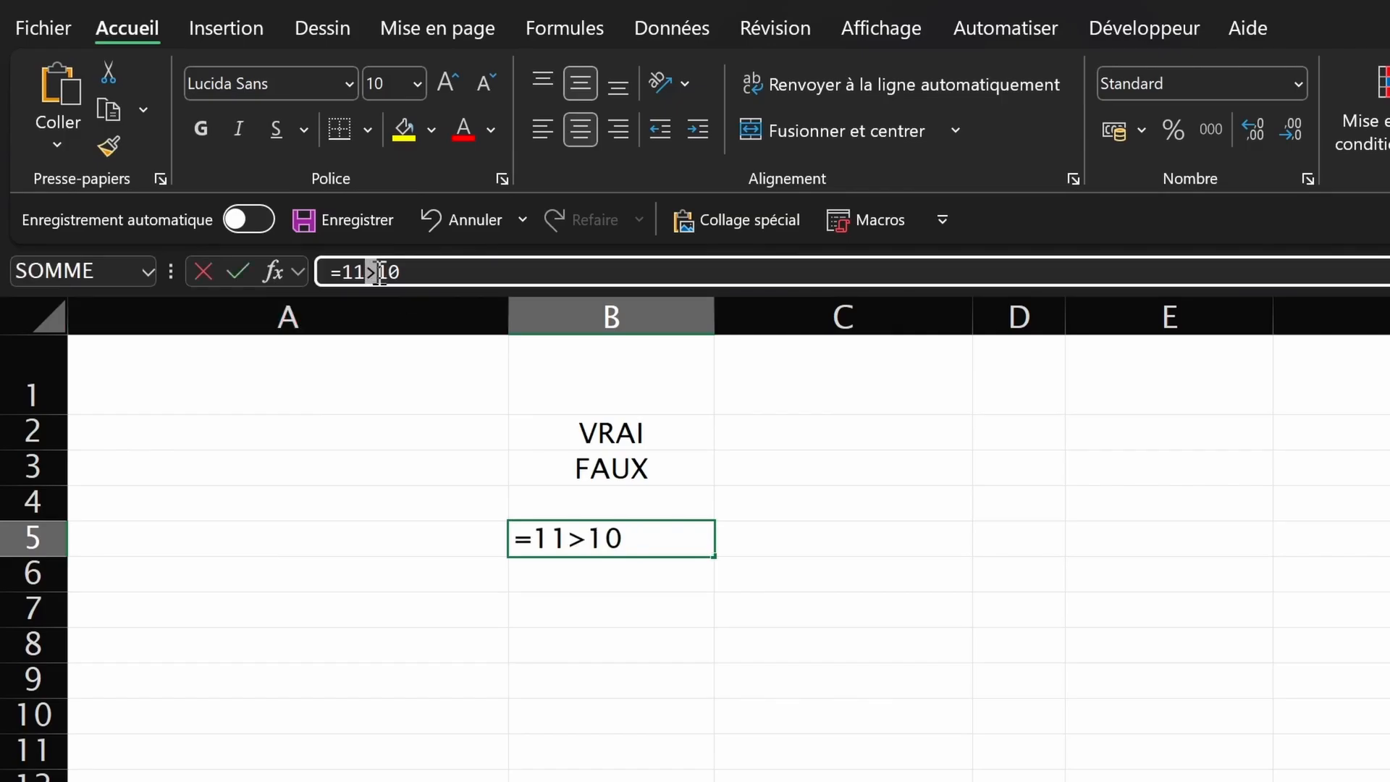
type("<")
left_click(590, 540)
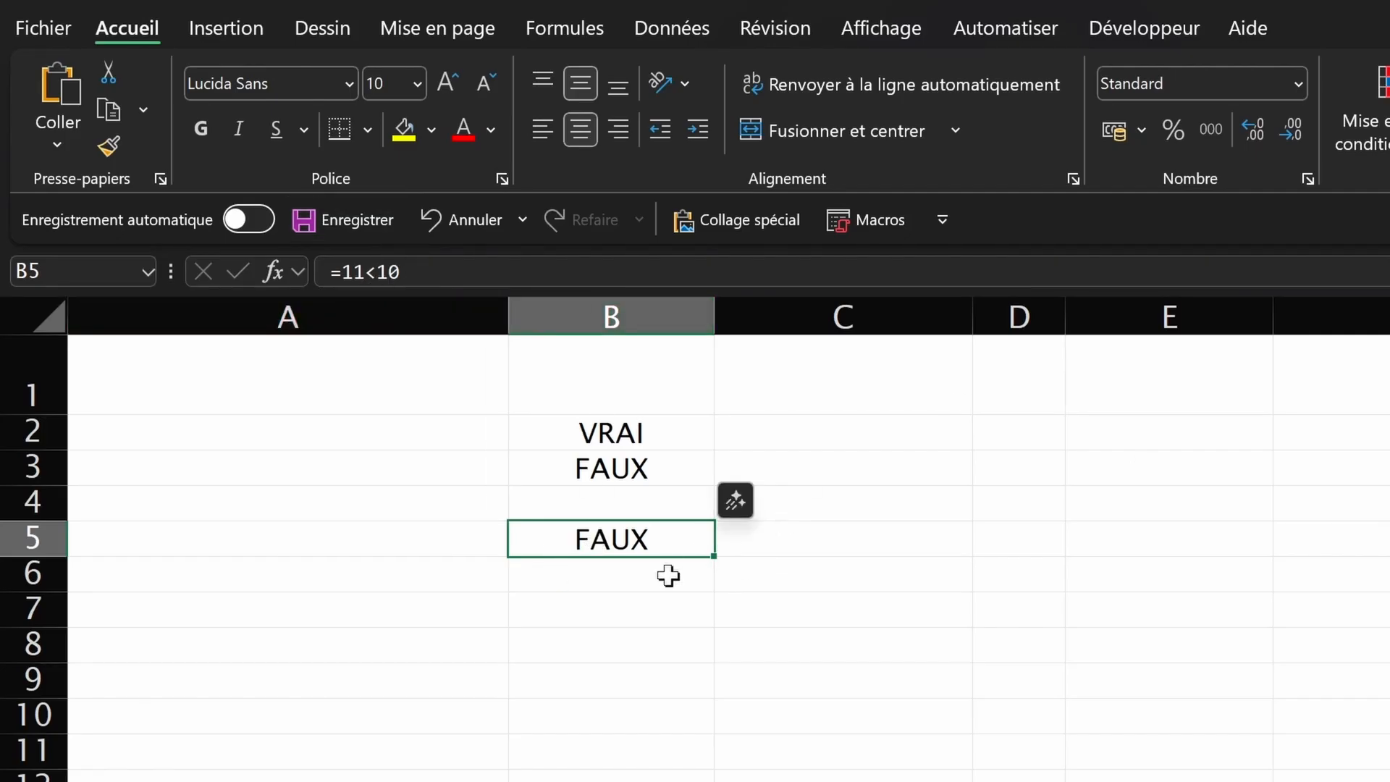
Step: Rewrite the formula in B5 as the greater-than-or-equal comparison =10>=10
key("F2")
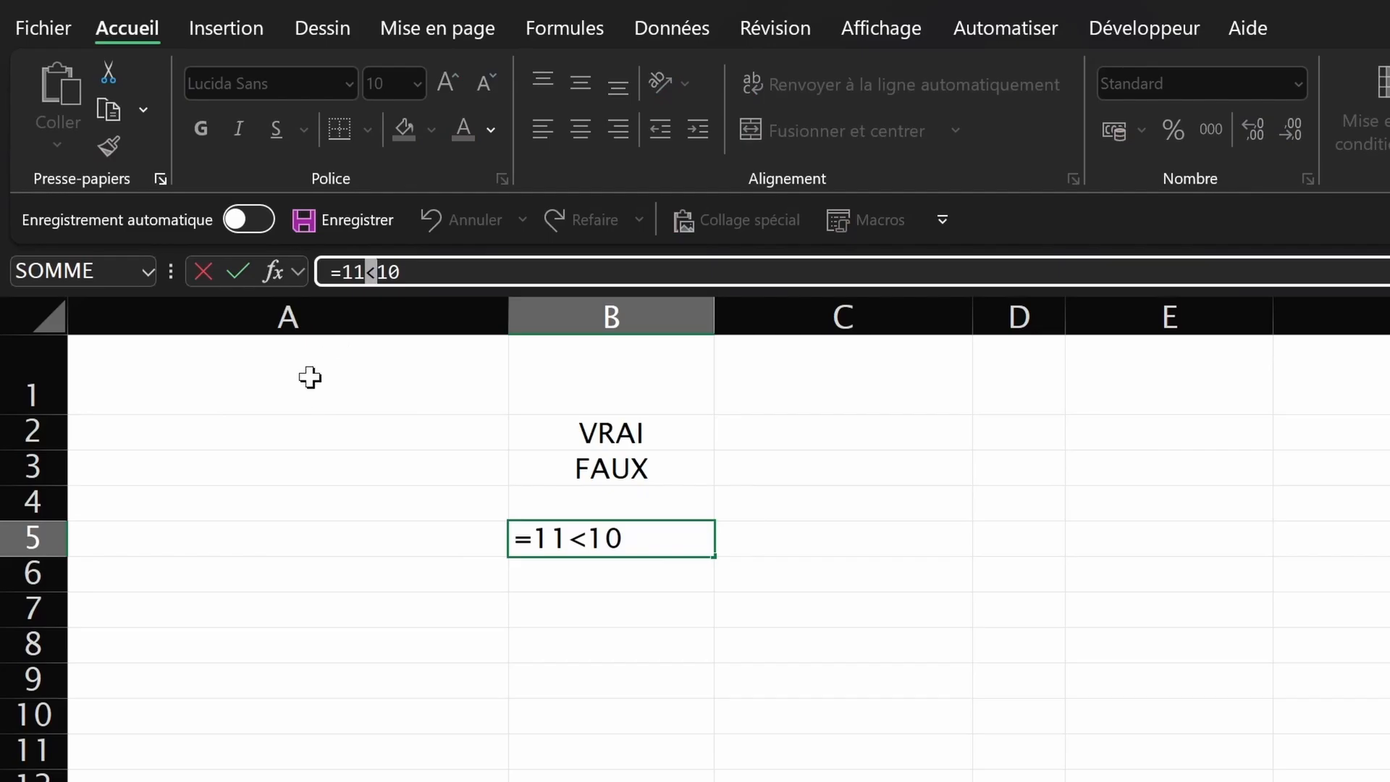
type(">")
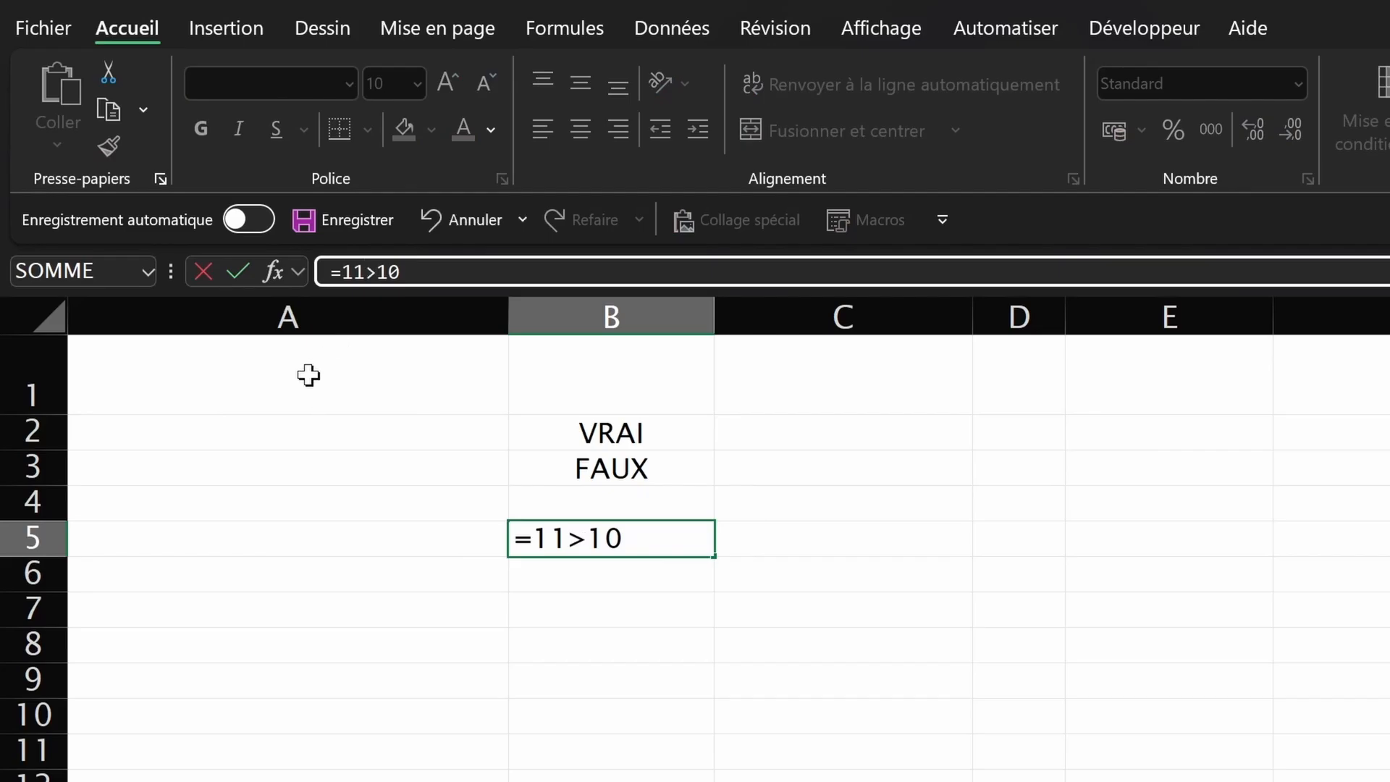
left_click(372, 277)
type("=")
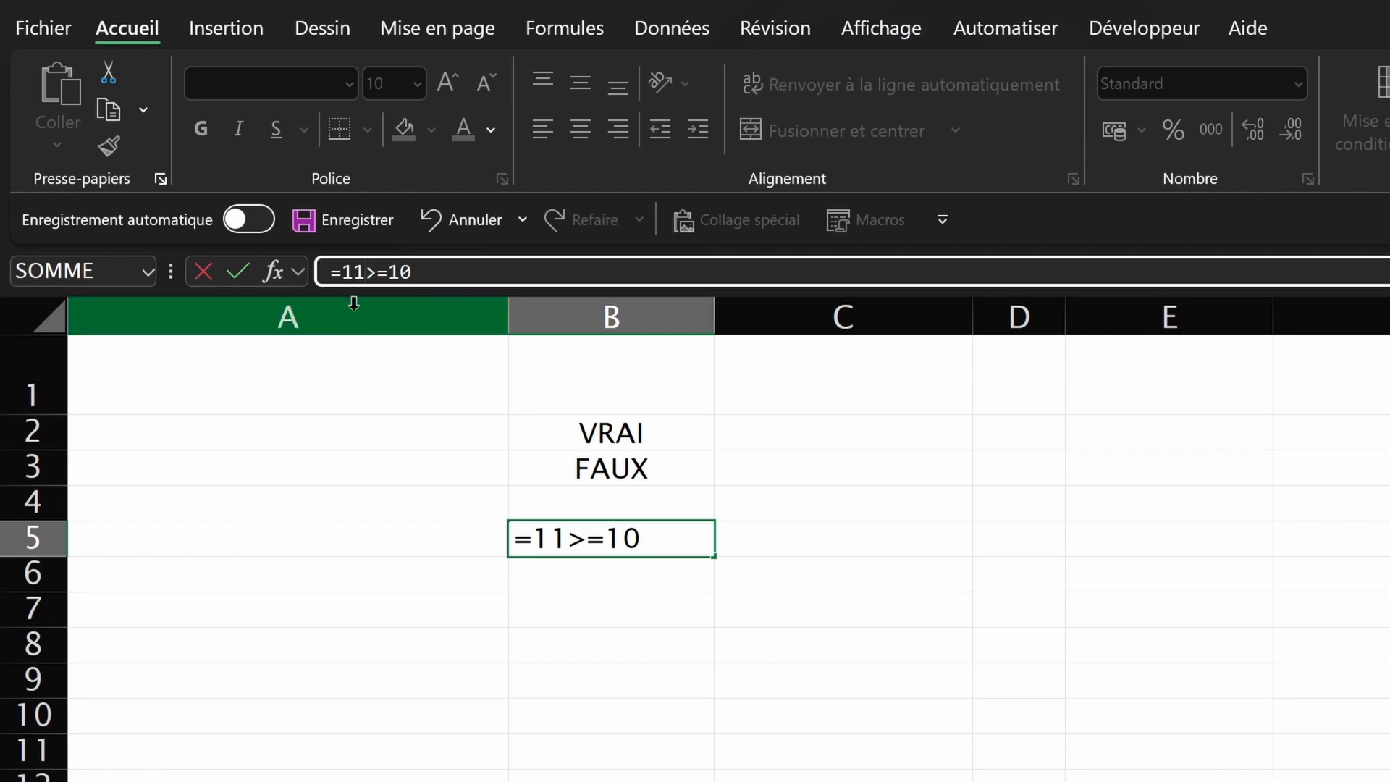
key("BackSpace")
type("0")
key("Return")
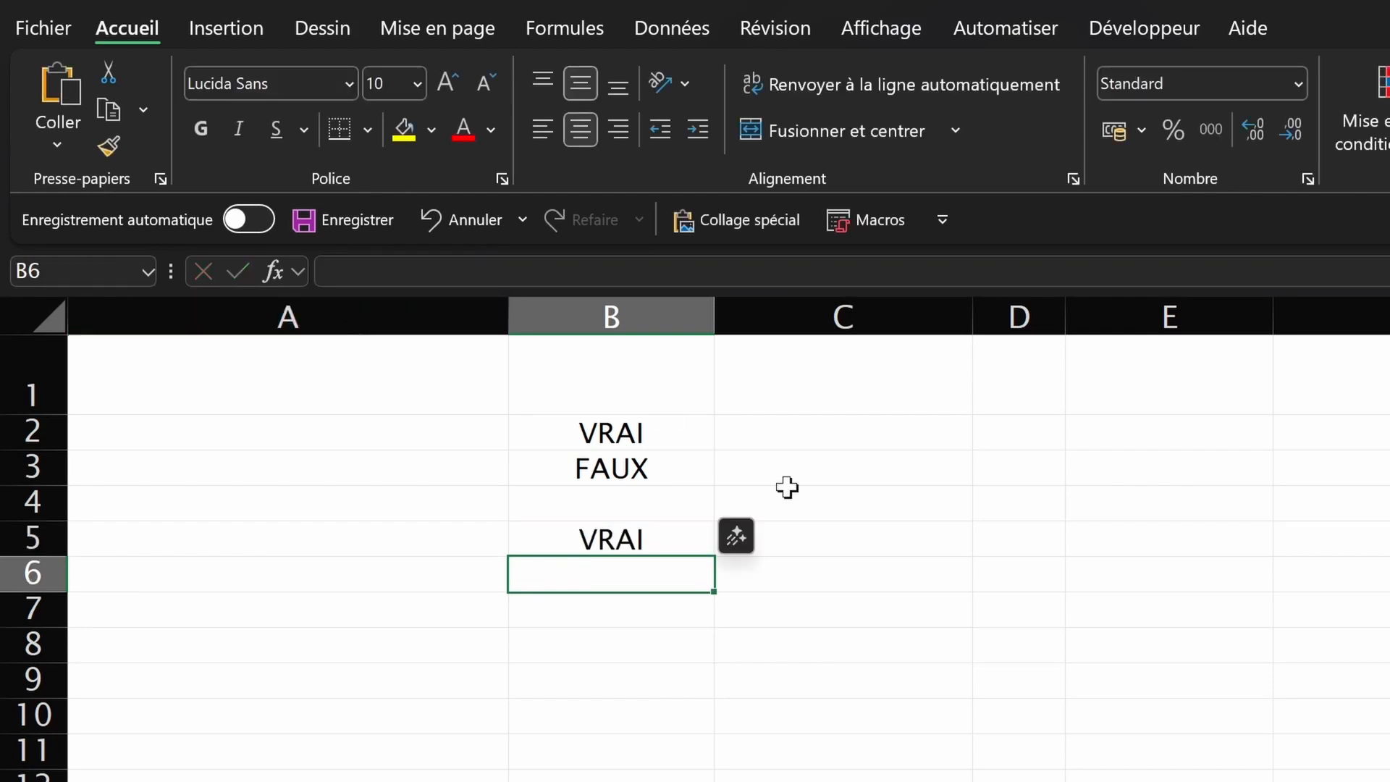
Step: Change the operator in B5 to less than or equal, so the formula reads =10<=10
left_click(632, 540)
left_click(391, 274)
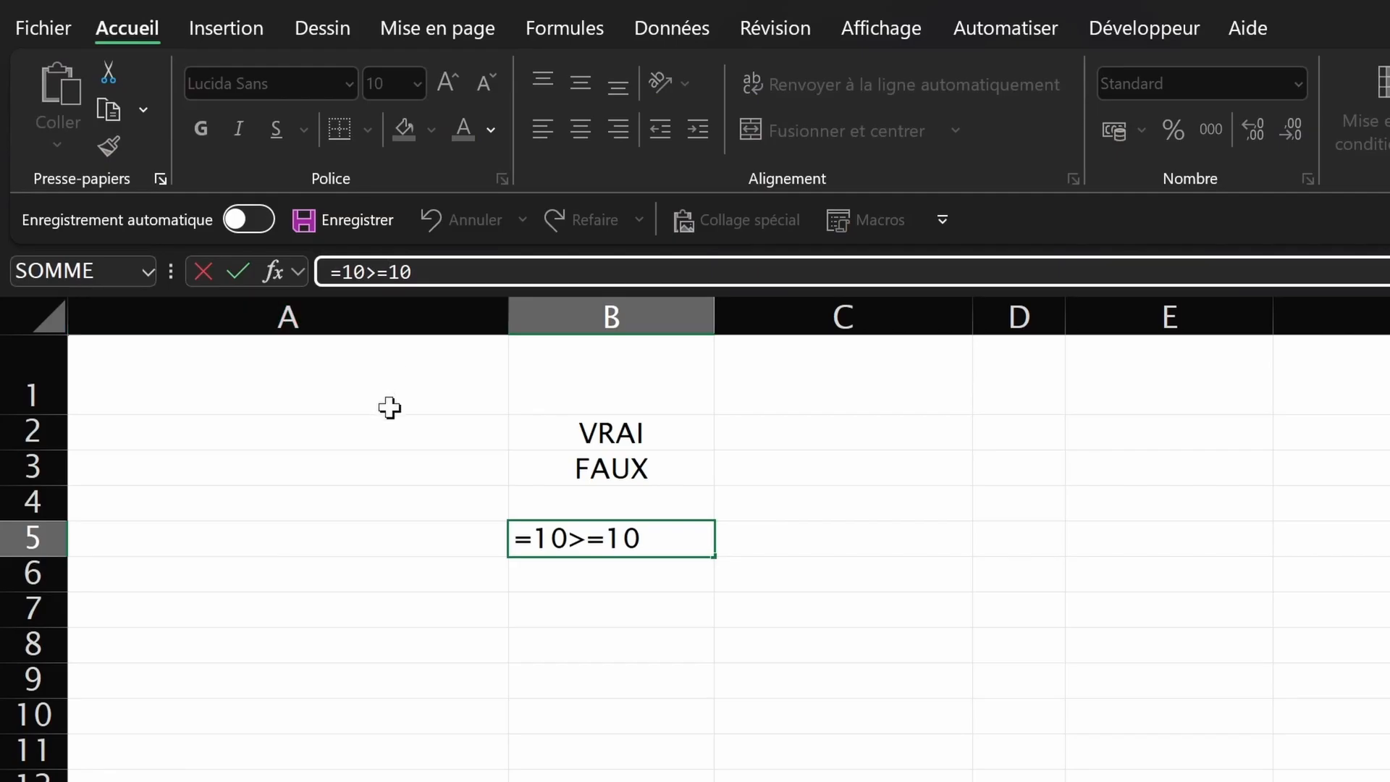
key("BackSpace")
key("Return")
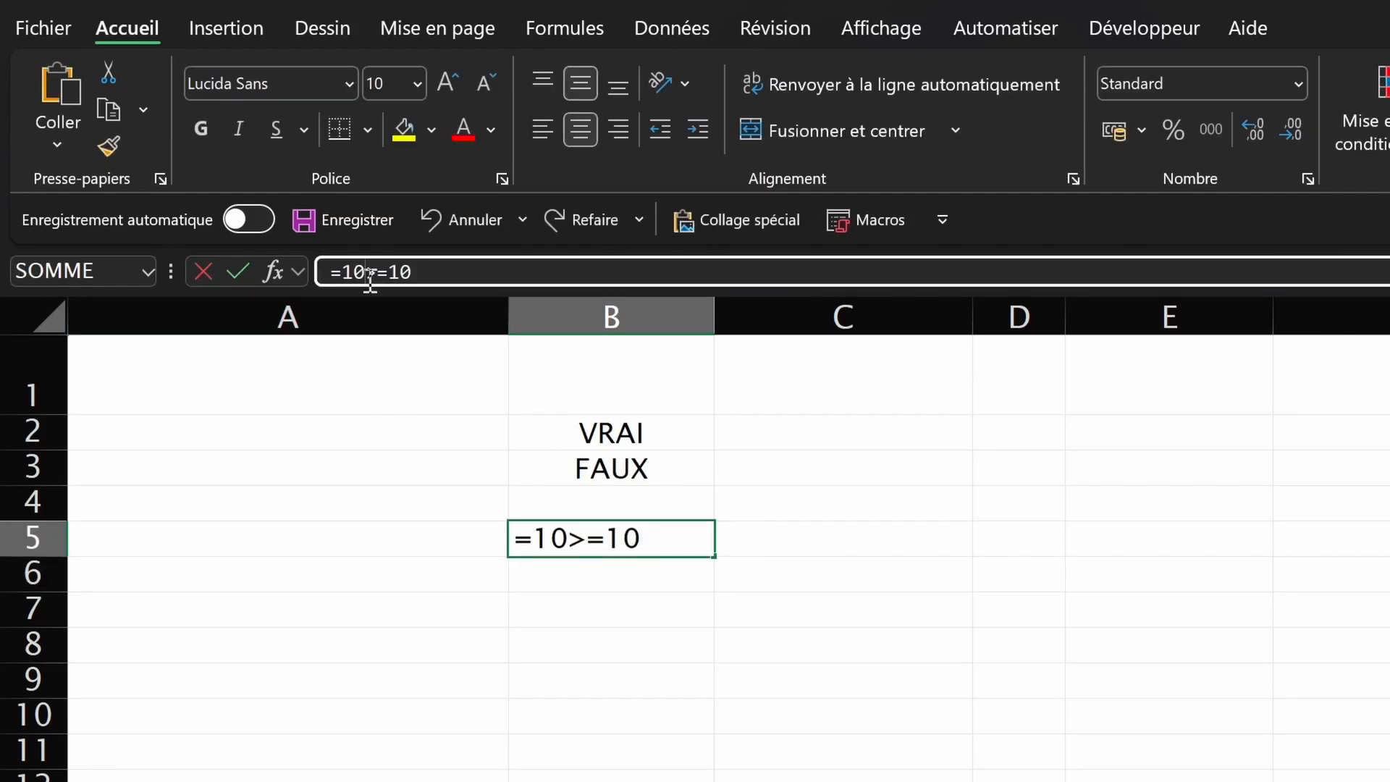
left_click_drag(367, 279, 376, 274)
type("<=10")
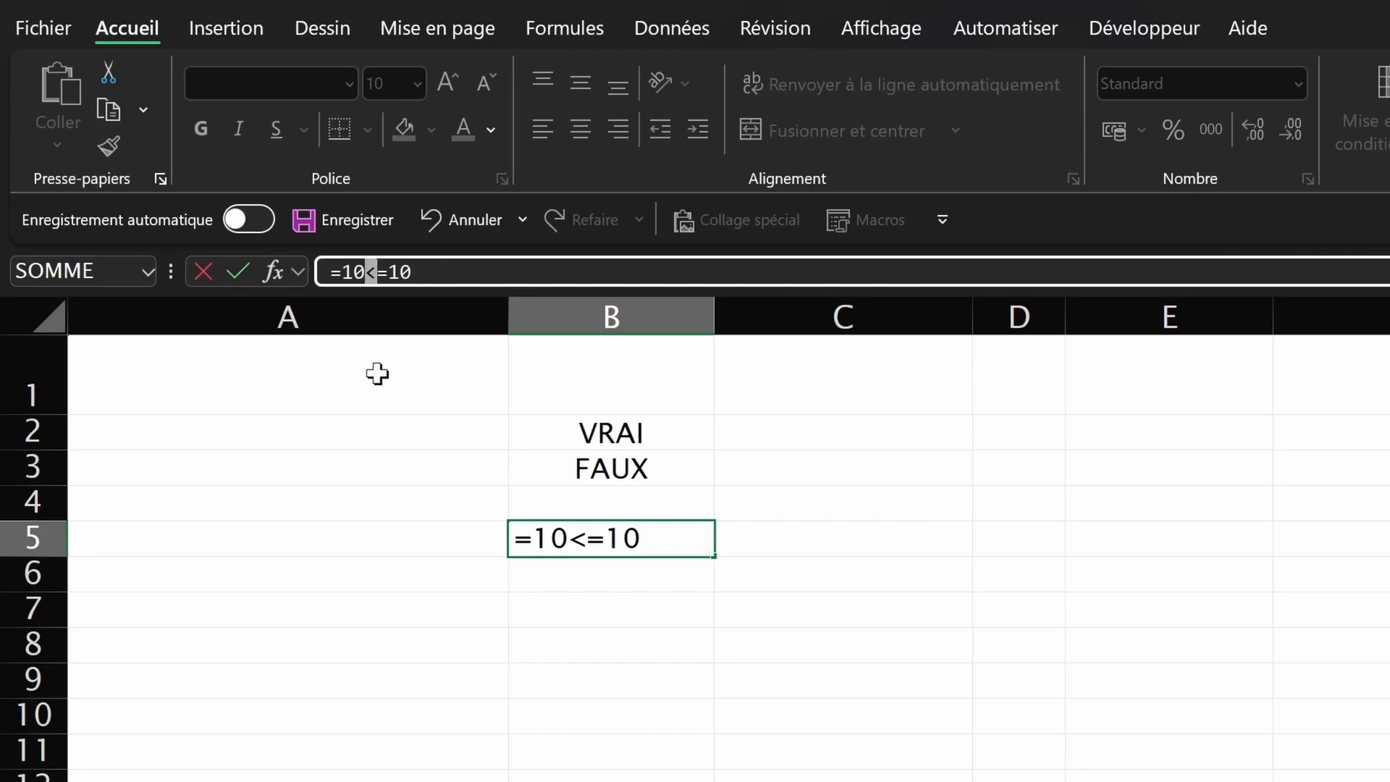
Step: Reduce the formula in B5 to the equality test =10=10
key("BackSpace")
key("Return")
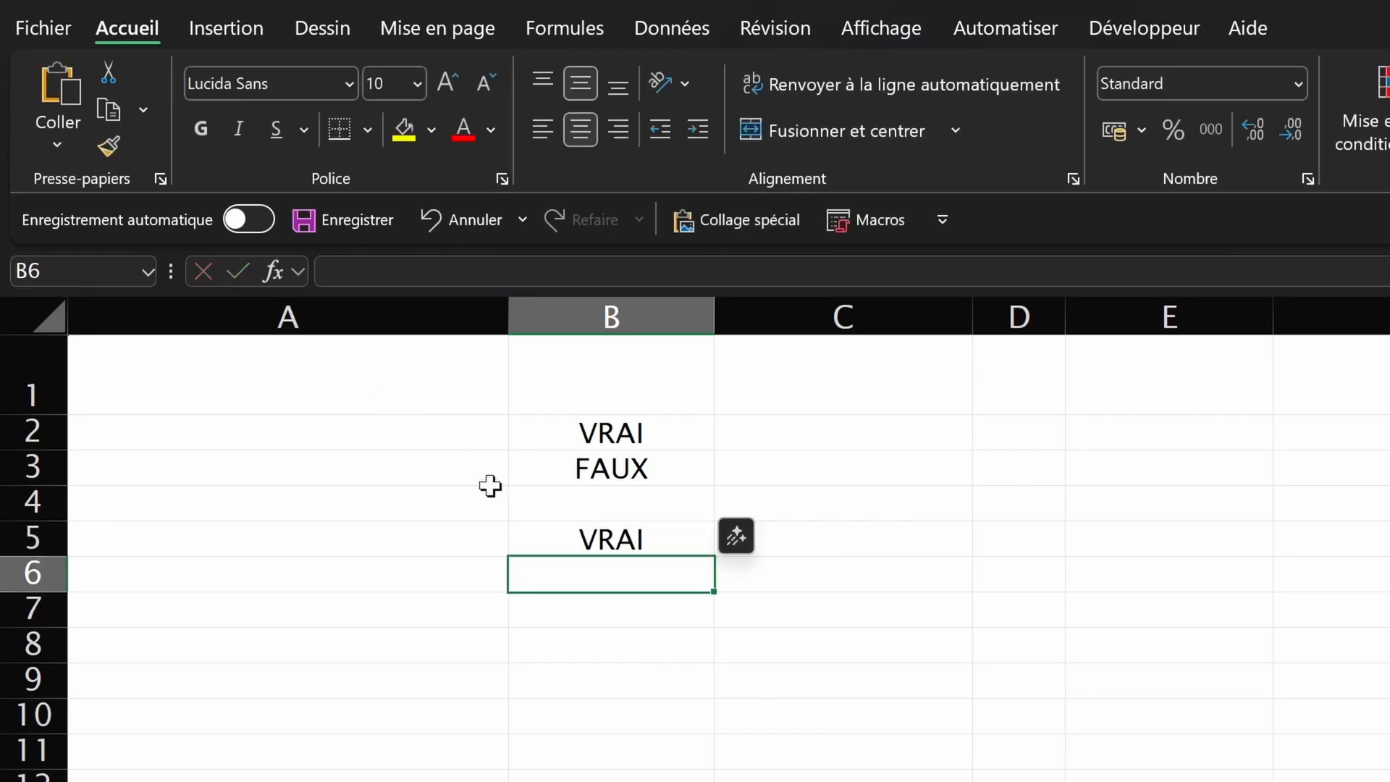
left_click(549, 543)
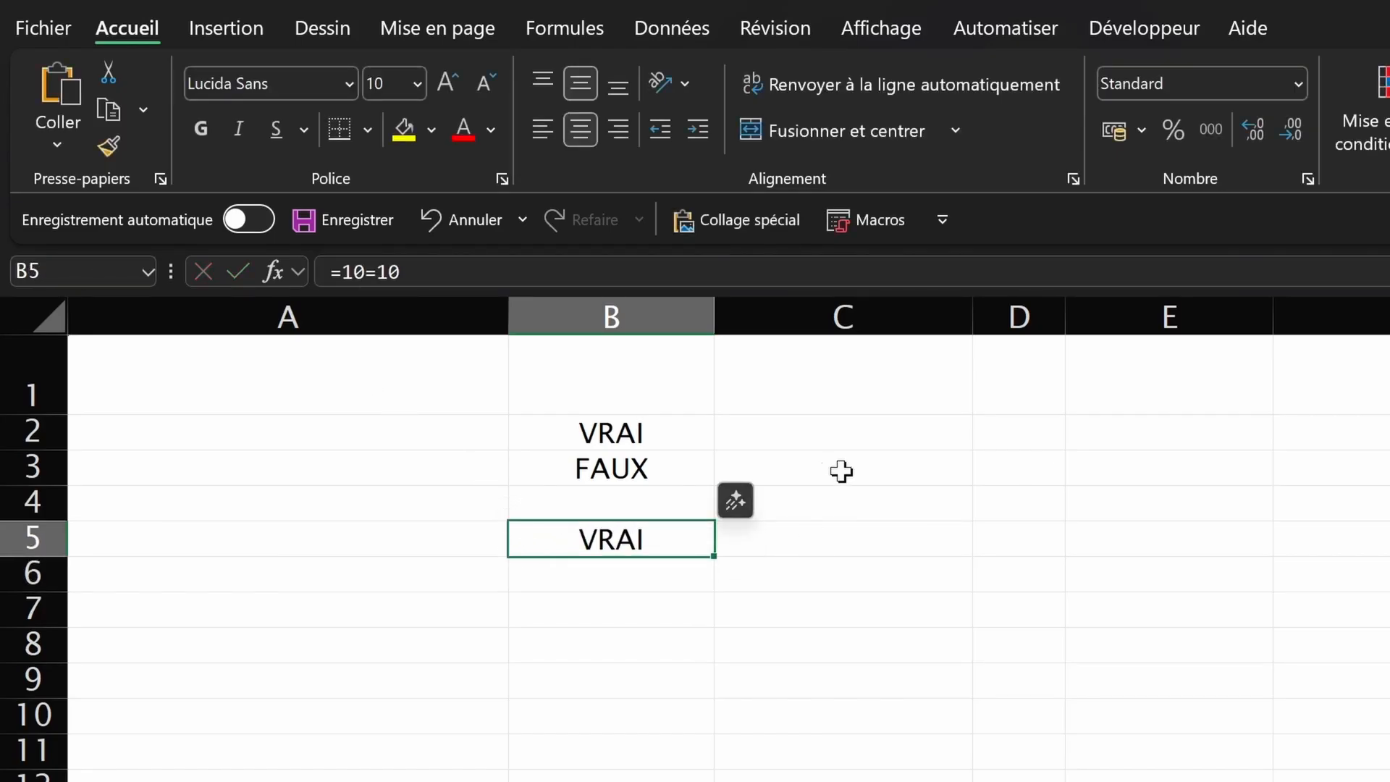
Step: Enter 11 in cell C1 and 10 in cell D1
left_click(872, 362)
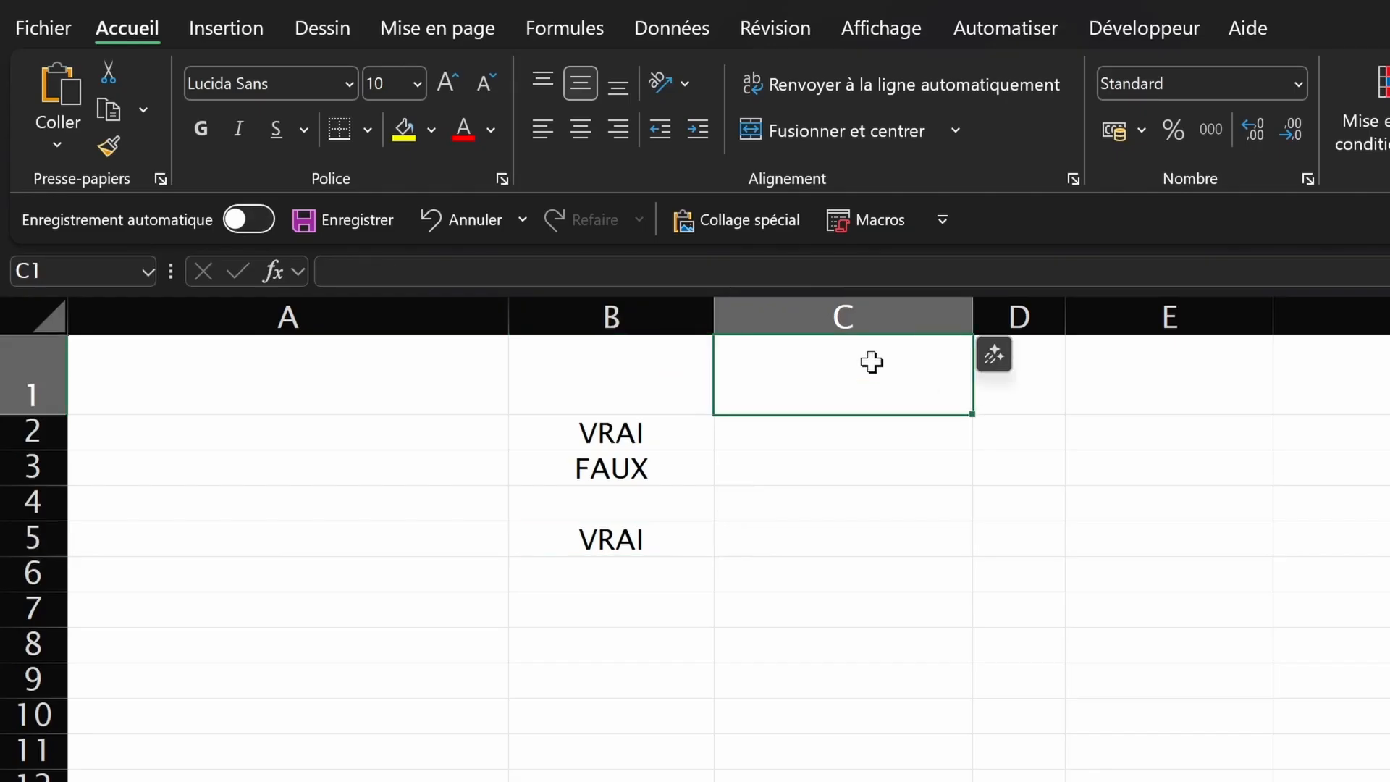
type("11")
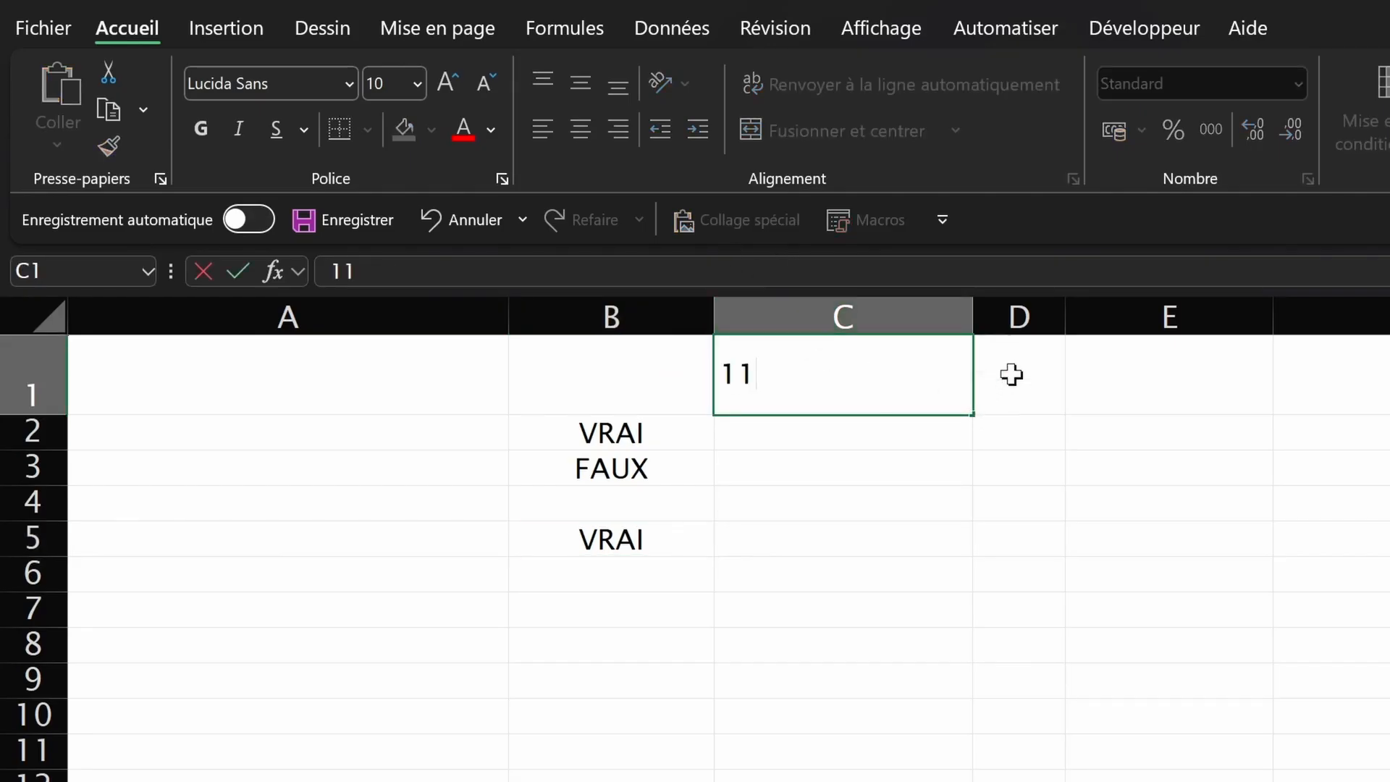
key("Return")
left_click(1004, 400)
type("10")
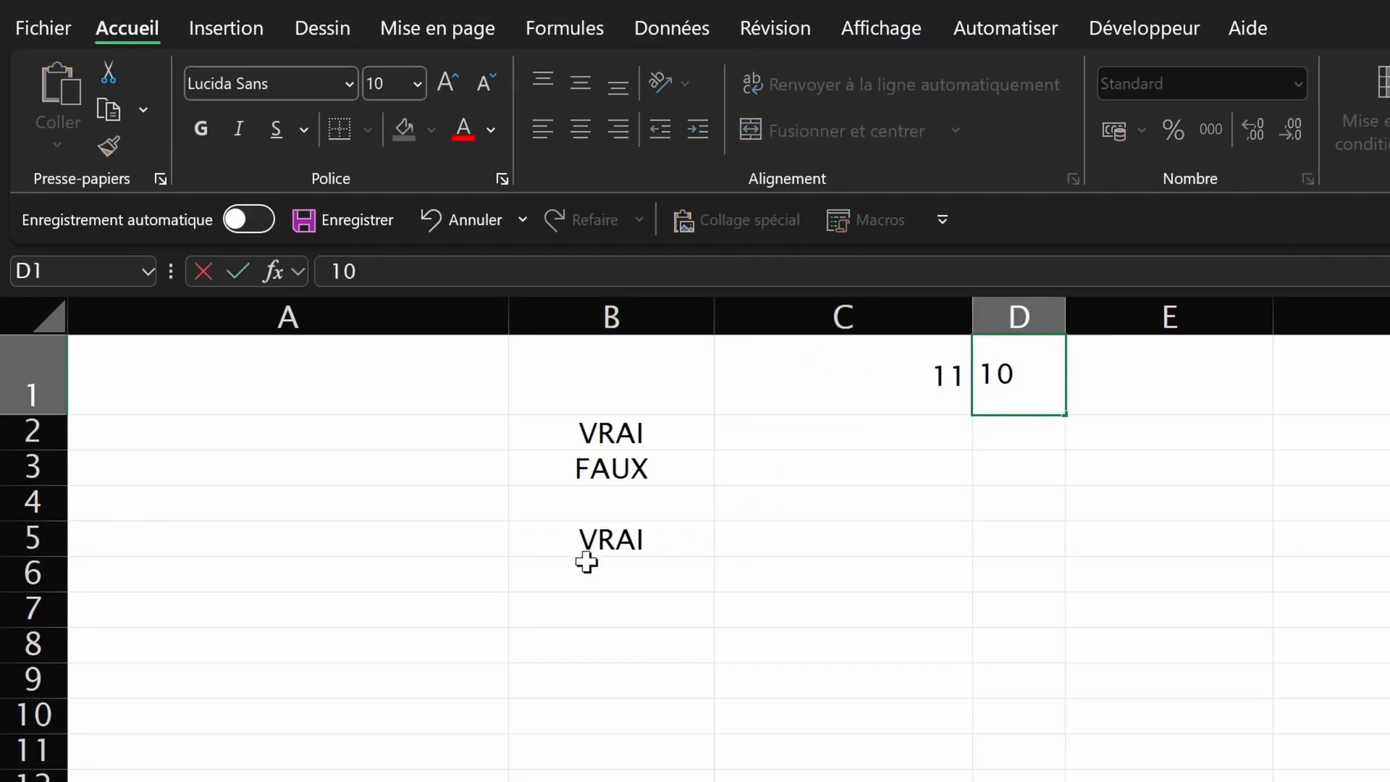
Step: Replace the formula in B5 with the cell comparison =C1>D1
left_click(592, 537)
left_click_drag(409, 273, 302, 276)
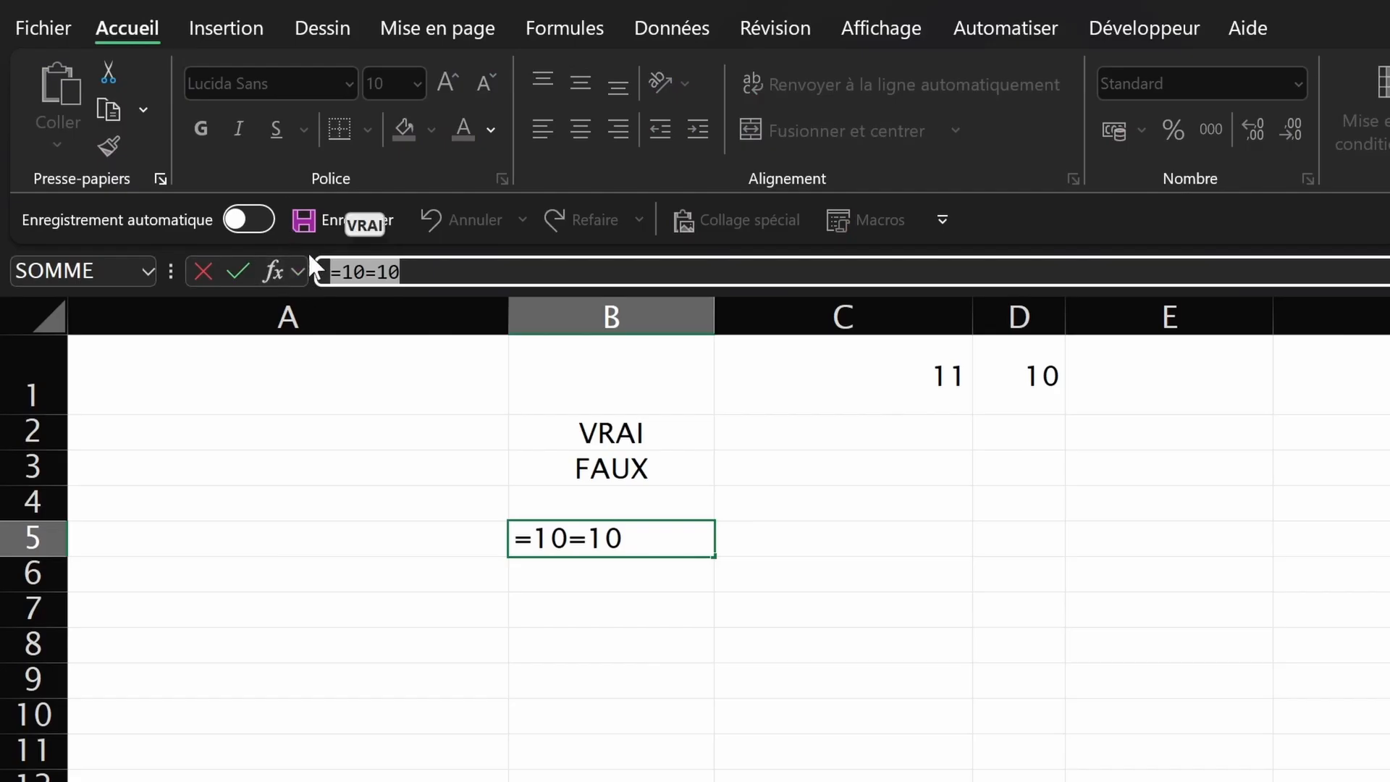
type("=")
left_click(905, 358)
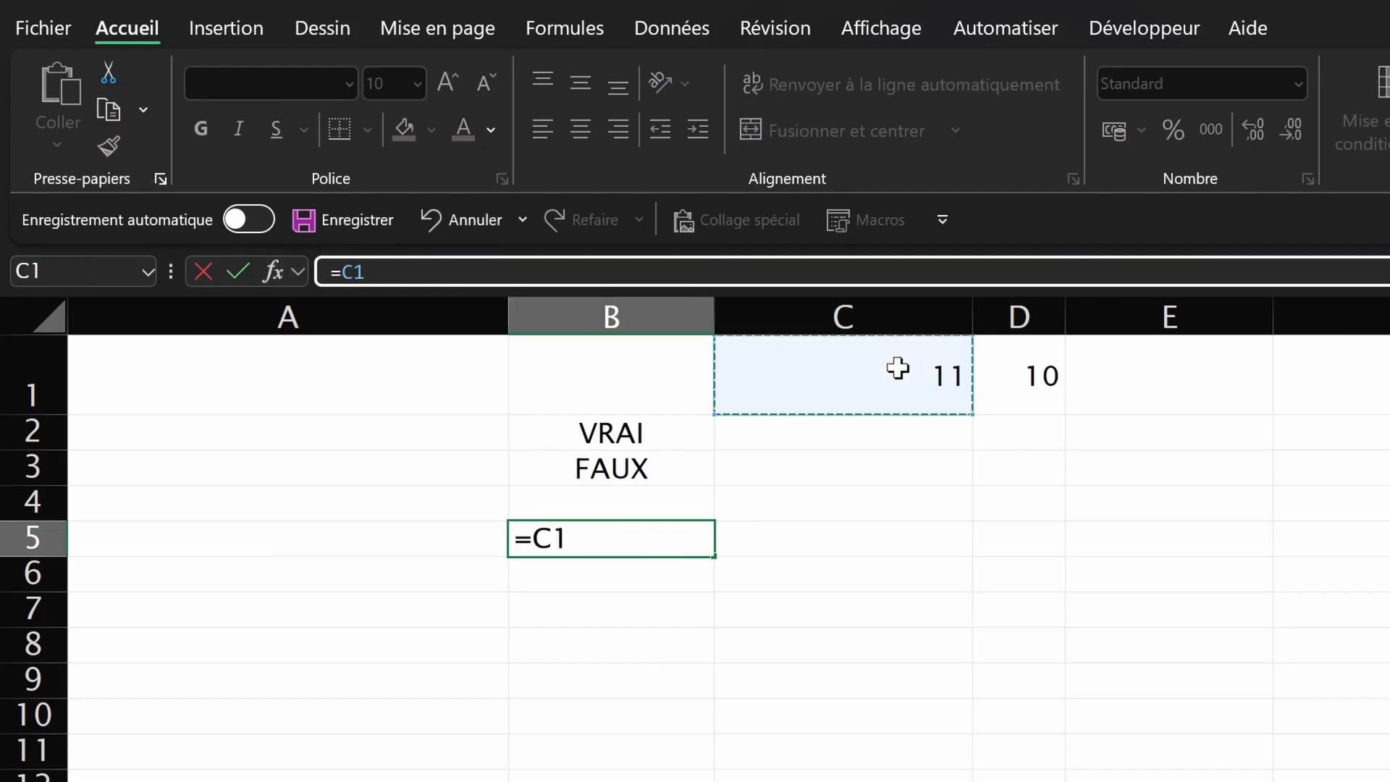
type(">")
left_click(1026, 375)
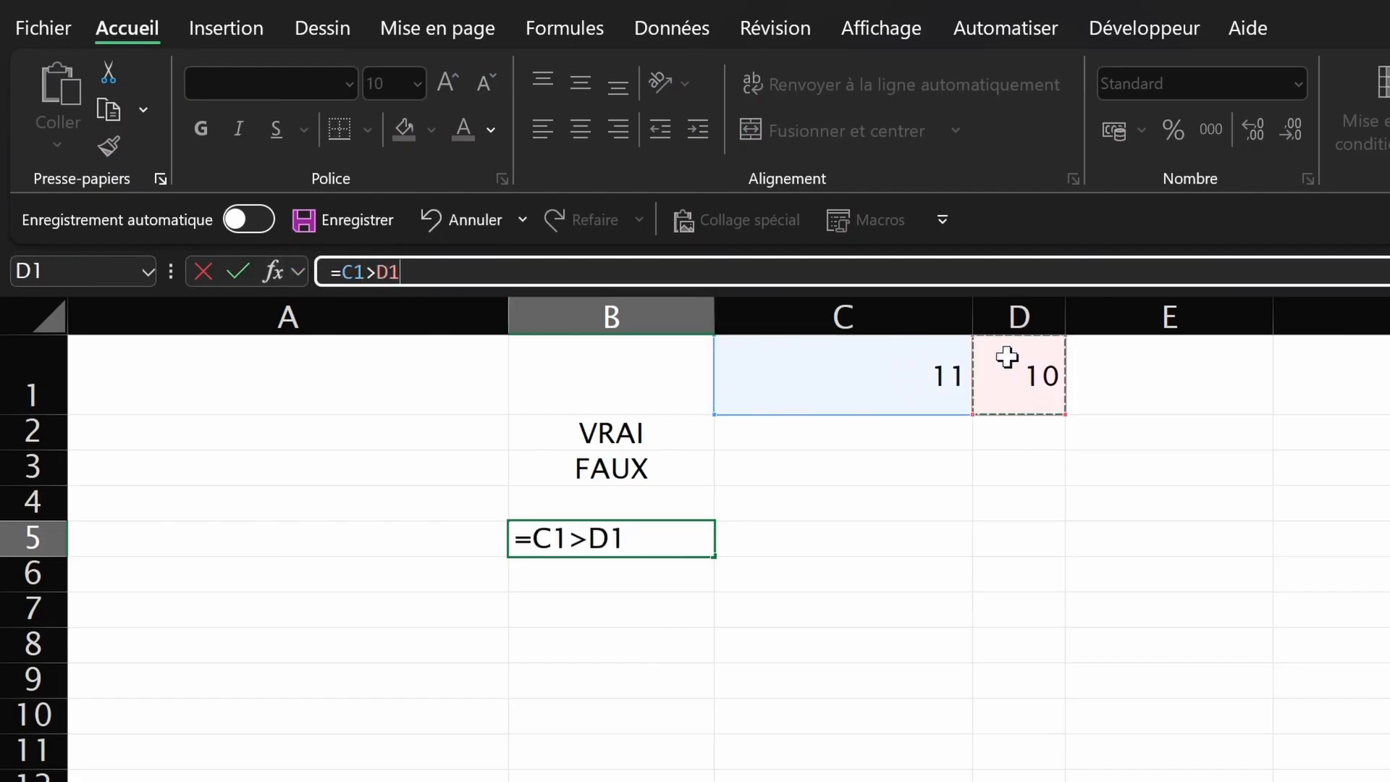
key("Return")
Step: Set the value of cell C1 to 9
left_click(924, 375)
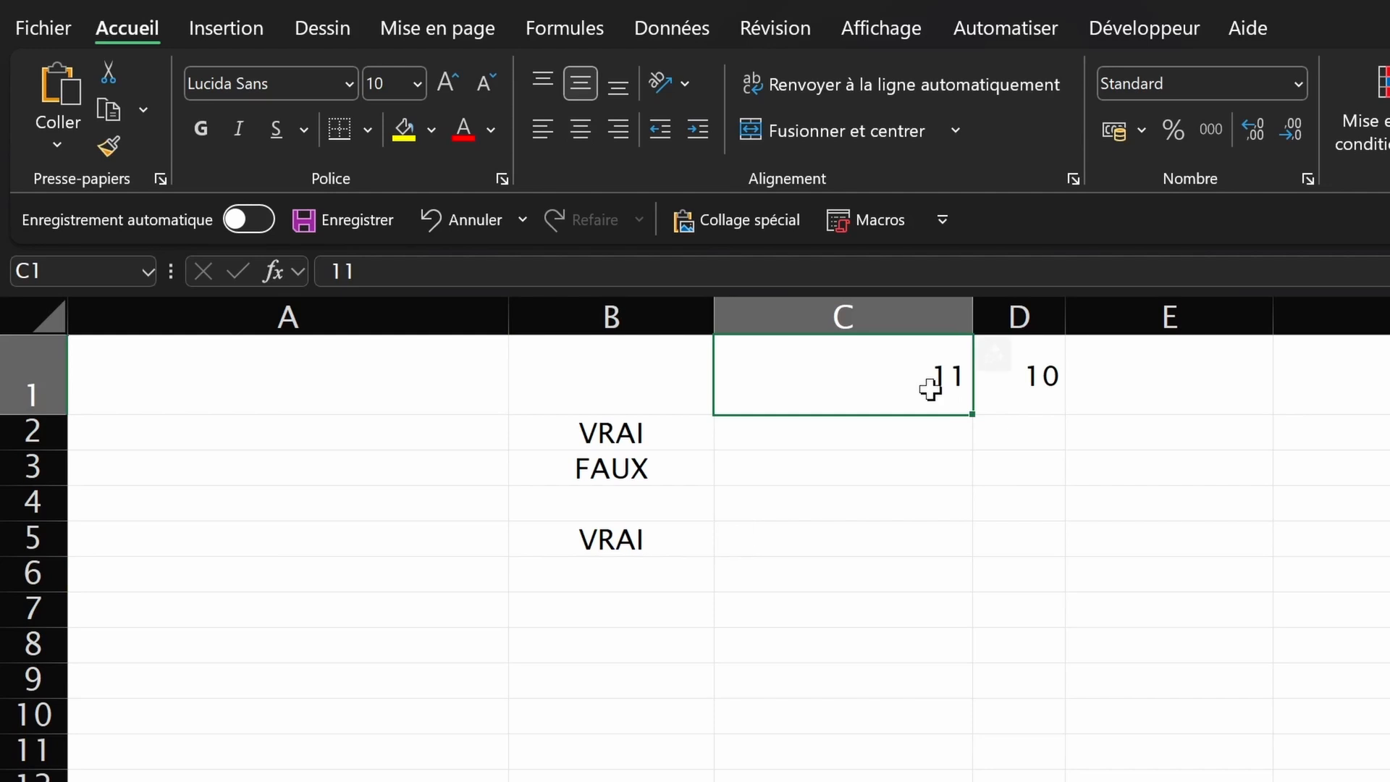
type("9")
key("Return")
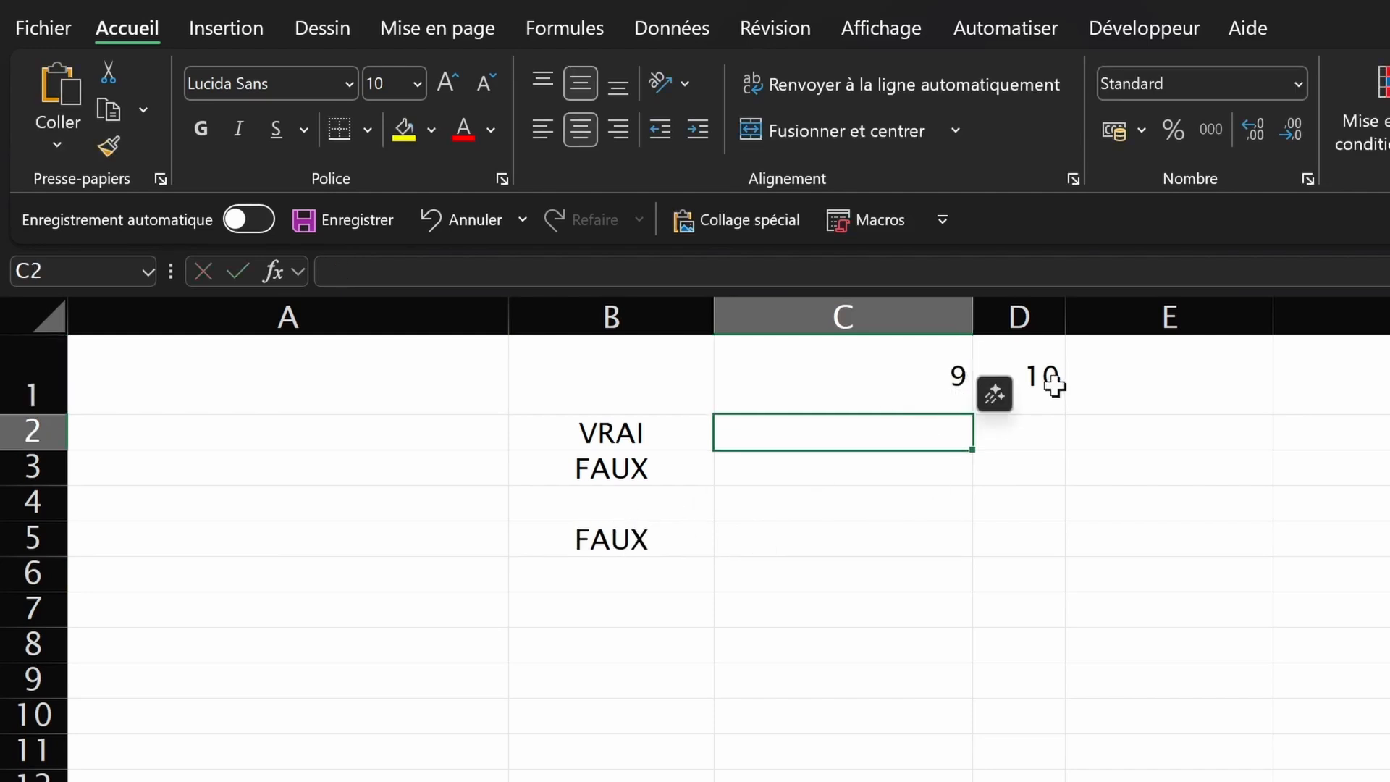
Step: Enter the text Magie in cell E1
left_click(1115, 394)
type("Magie")
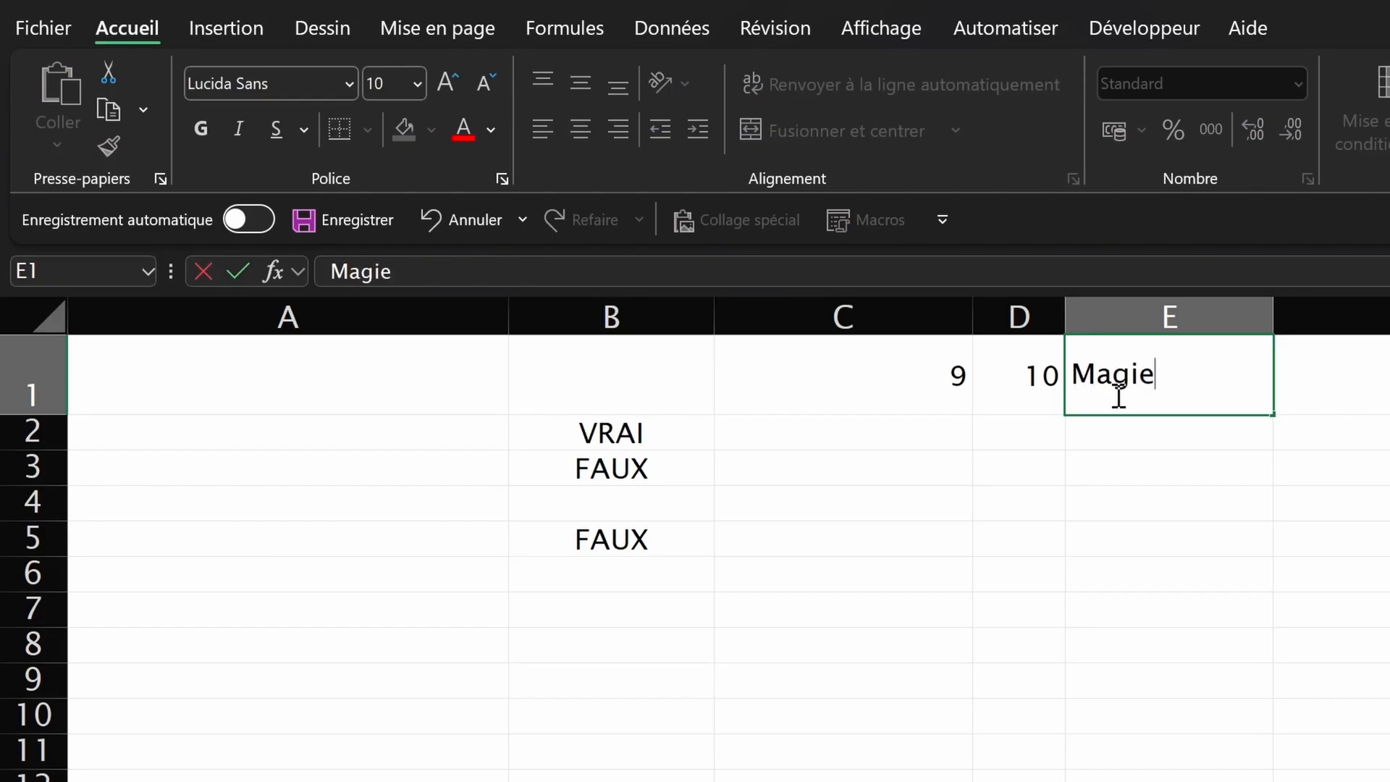
key("Return")
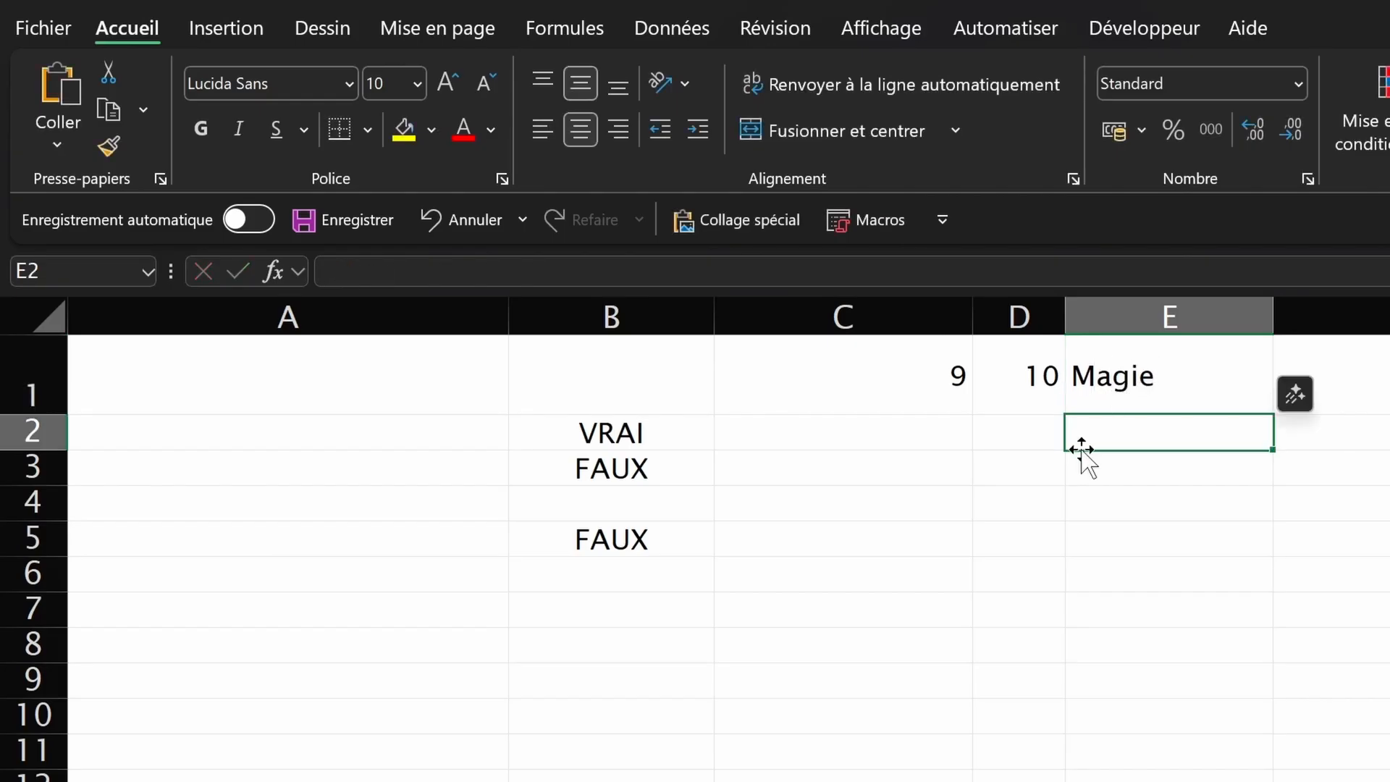
Step: Enter the text comparison formula =E1="Magie" in cell B6
left_click(581, 578)
left_click(391, 282)
type("=")
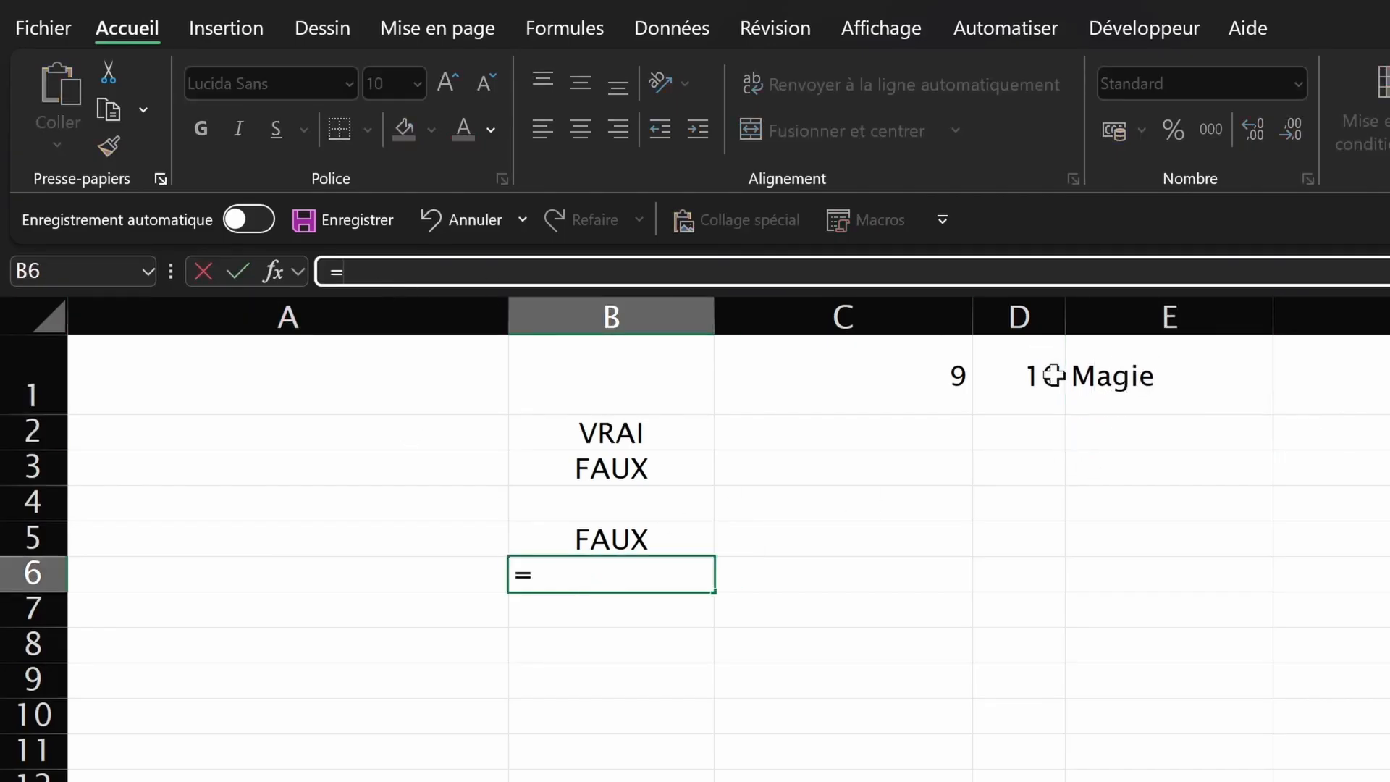
left_click(1124, 377)
type("=\"Ma")
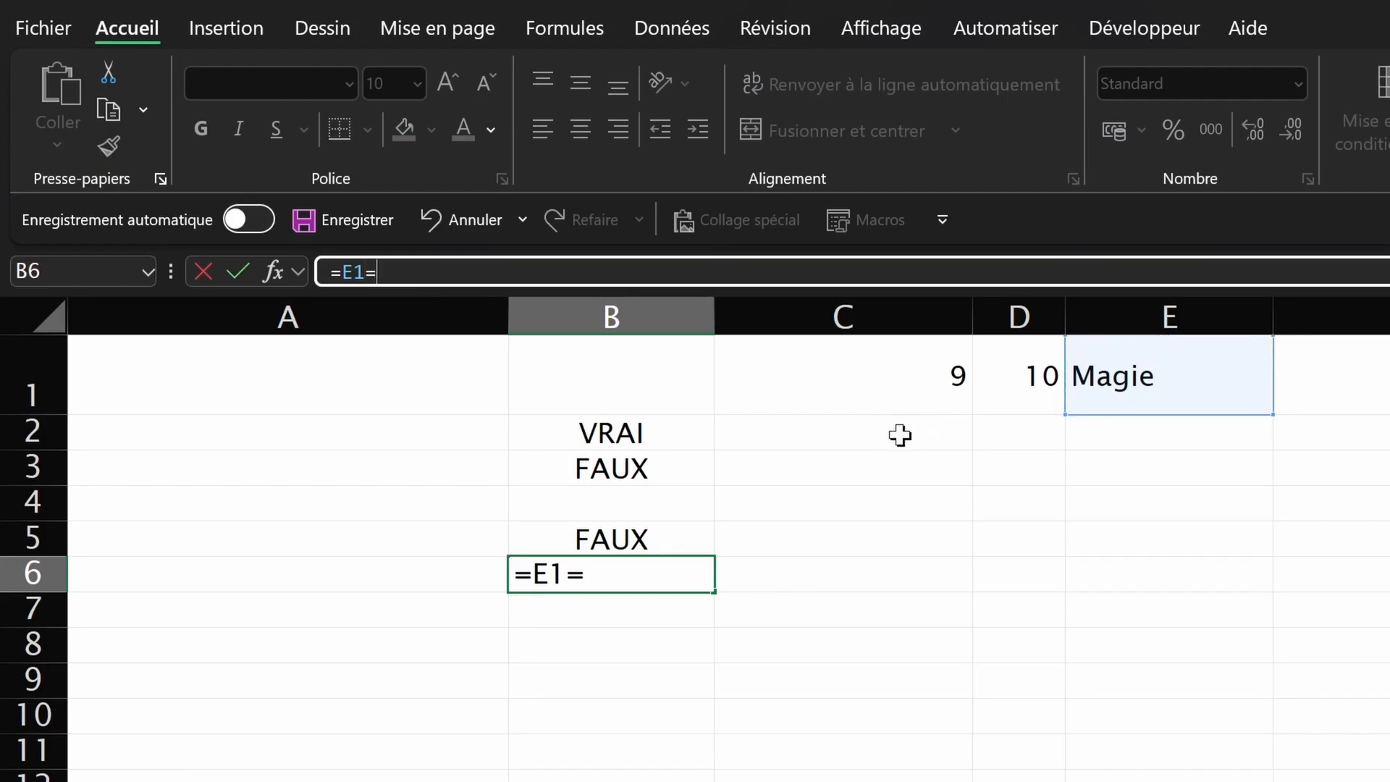
type("gie")
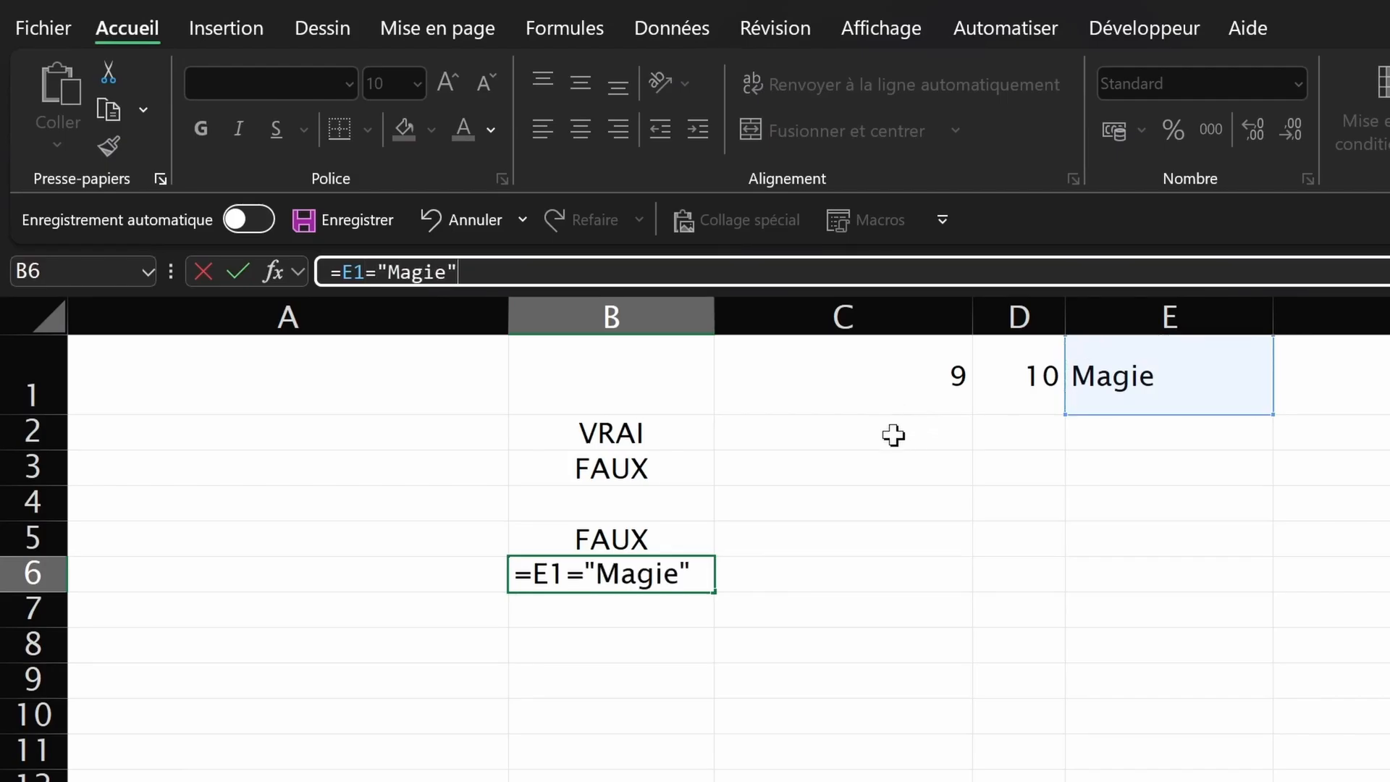
key("Return")
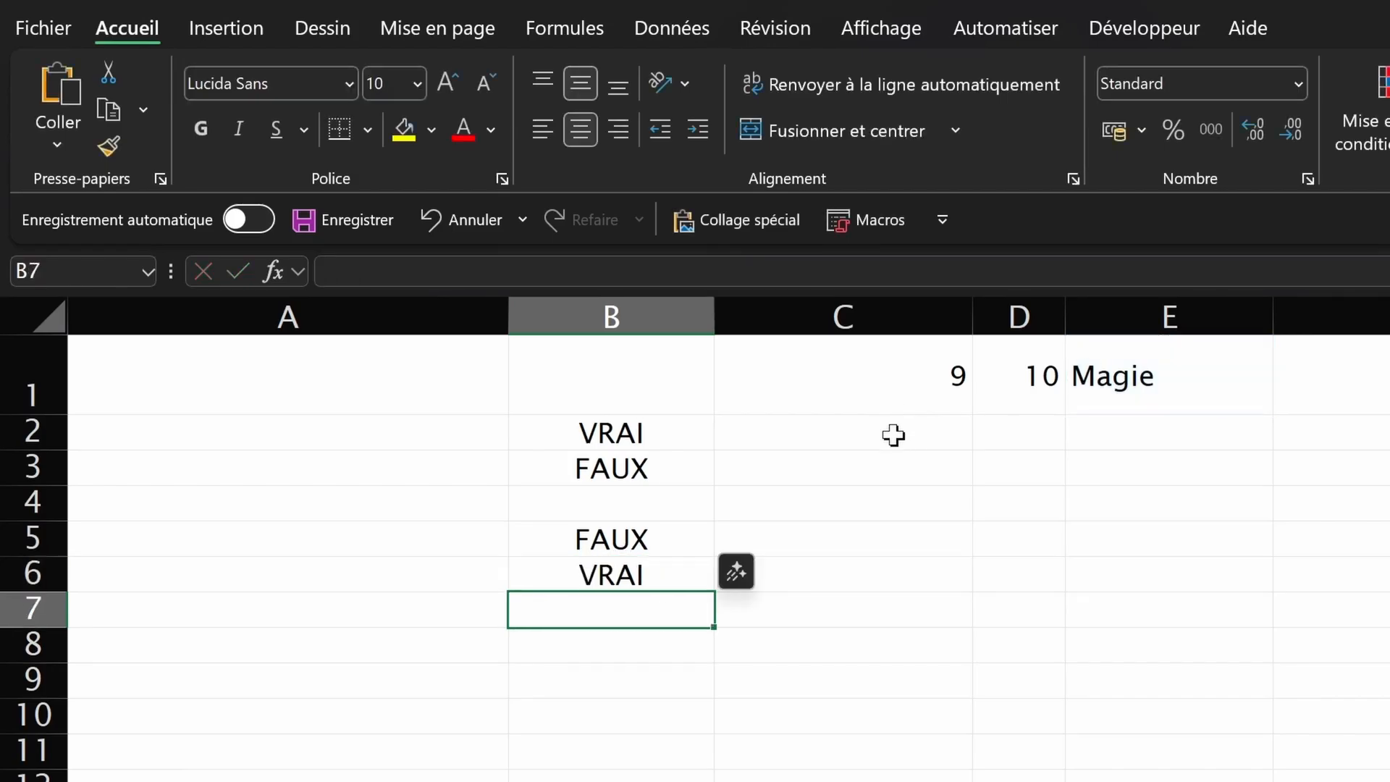
Step: Change the text in cell E1 to Magique and check the comparison in cell B6
left_click(1217, 418)
left_click(1210, 385)
key("F2")
key("BackSpace")
type("que")
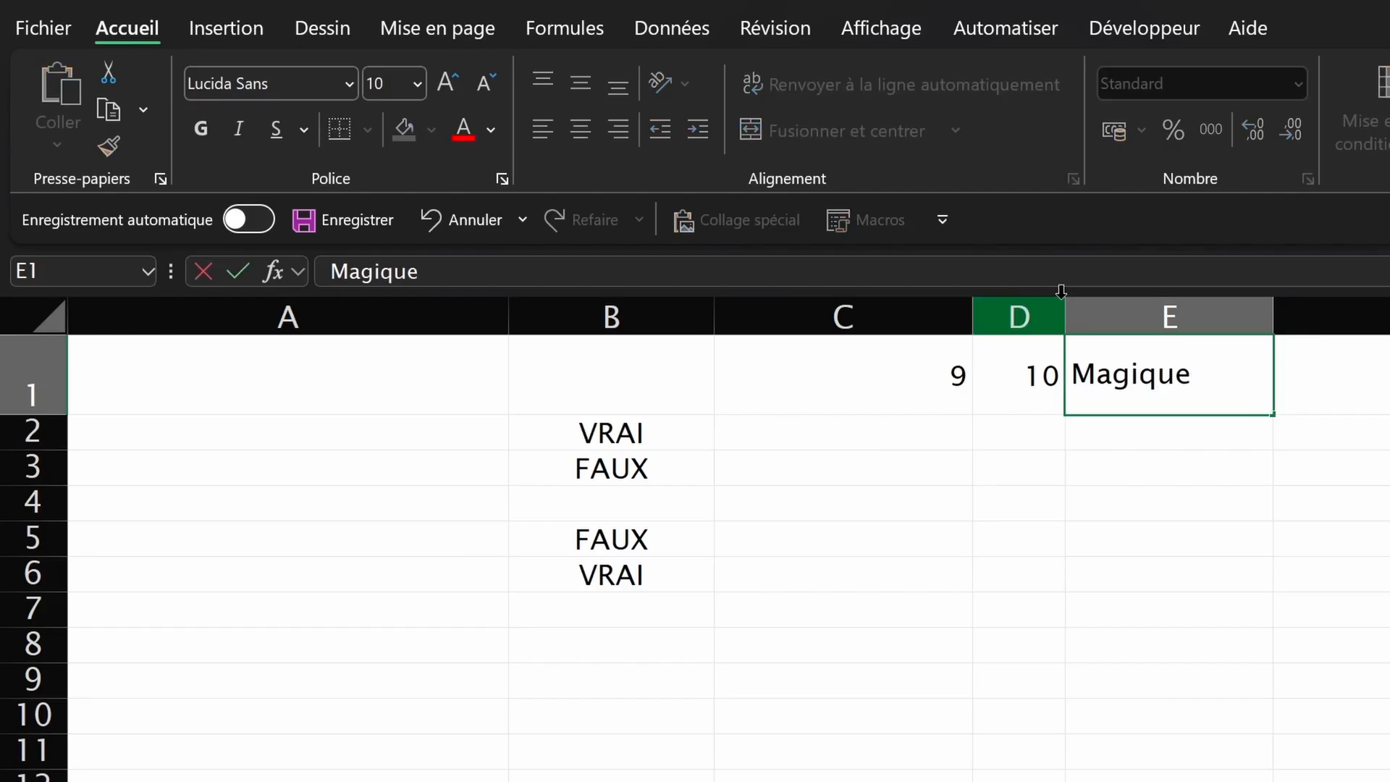
key("Return")
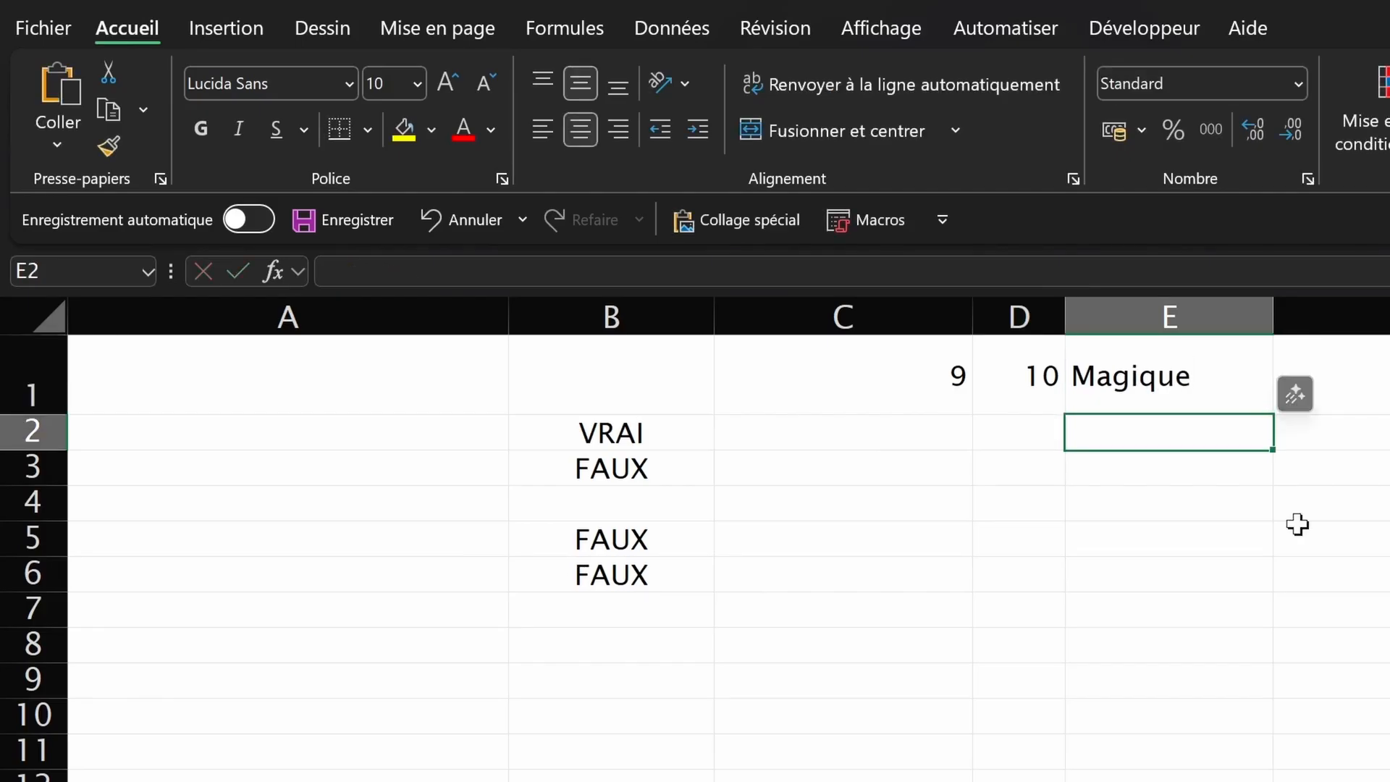
left_click(598, 575)
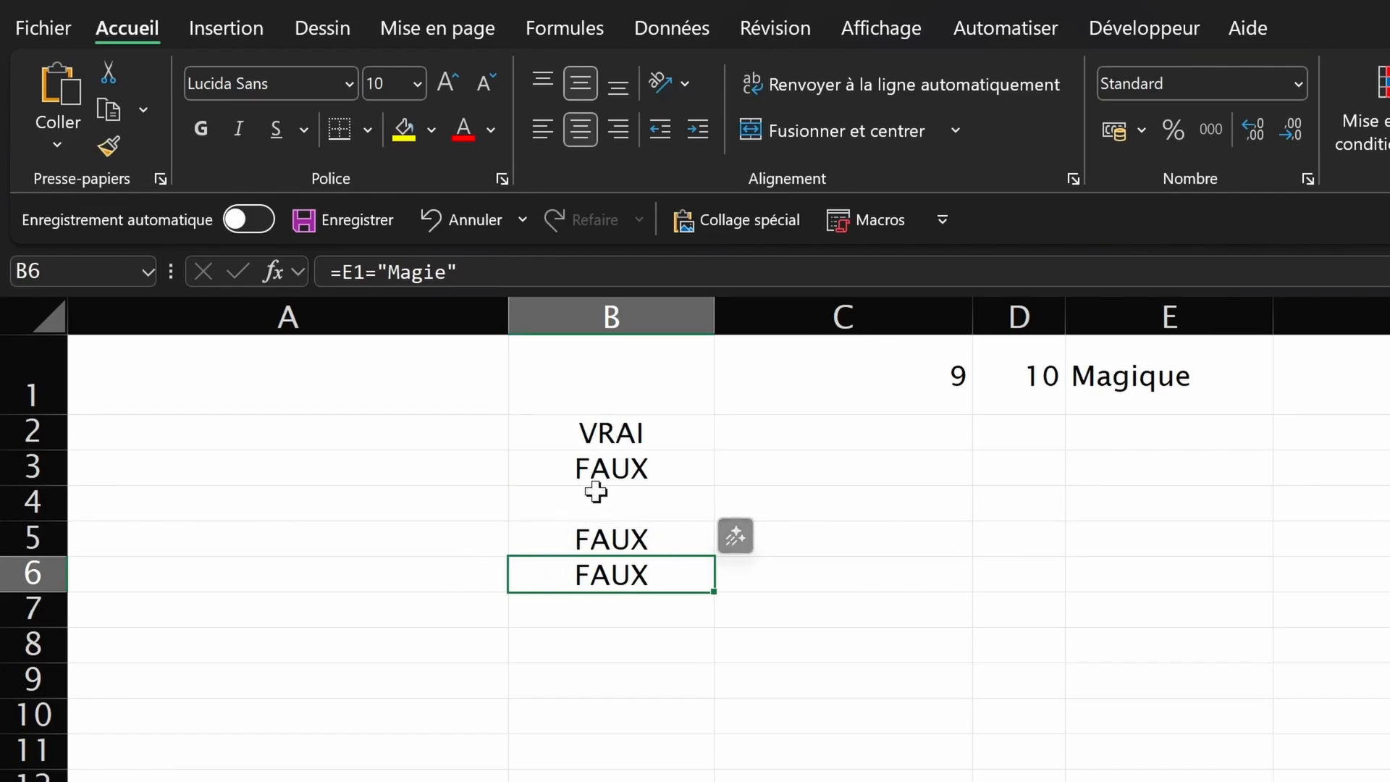
left_click(633, 524)
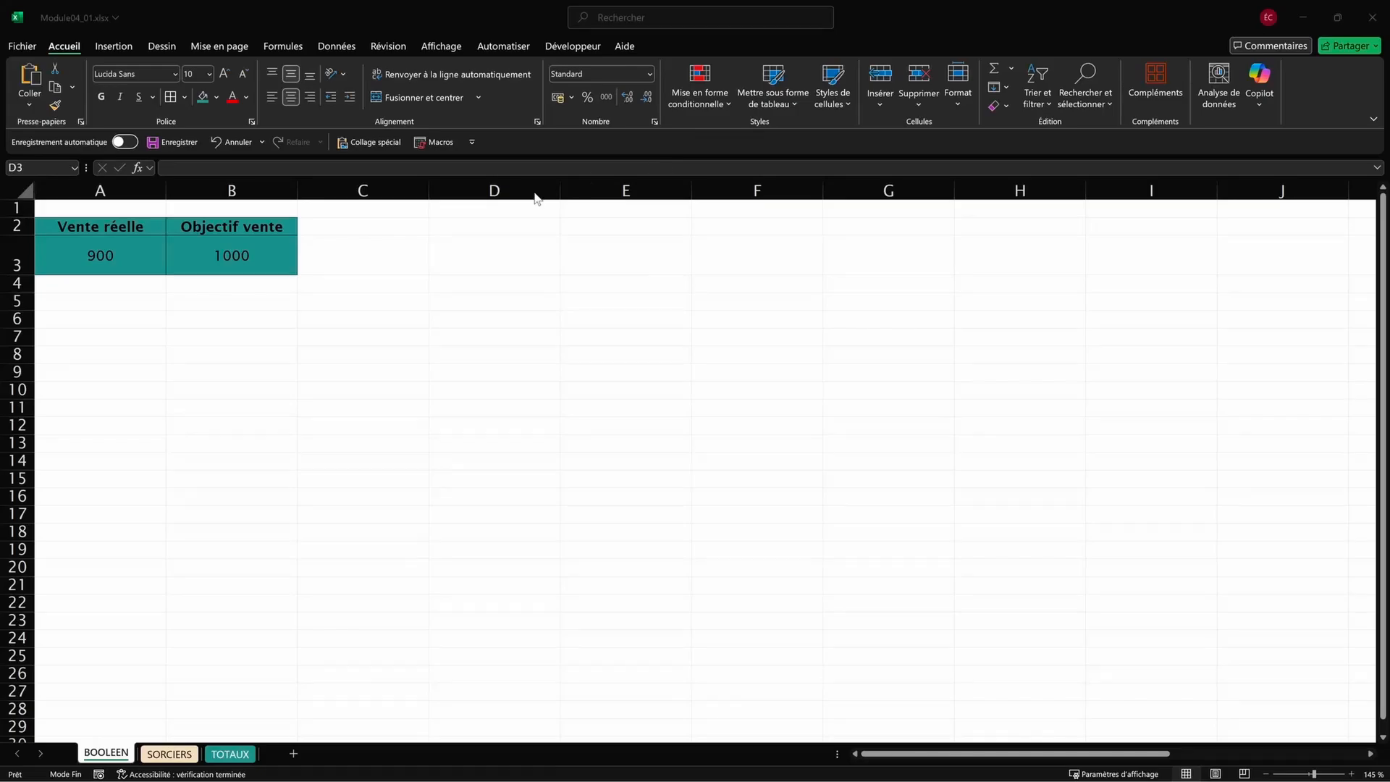
Step: On the BOOLEEN sheet, enter the formula =A3>B3 in cell D3 to compare Vente réelle with Objectif vente
left_click(470, 261)
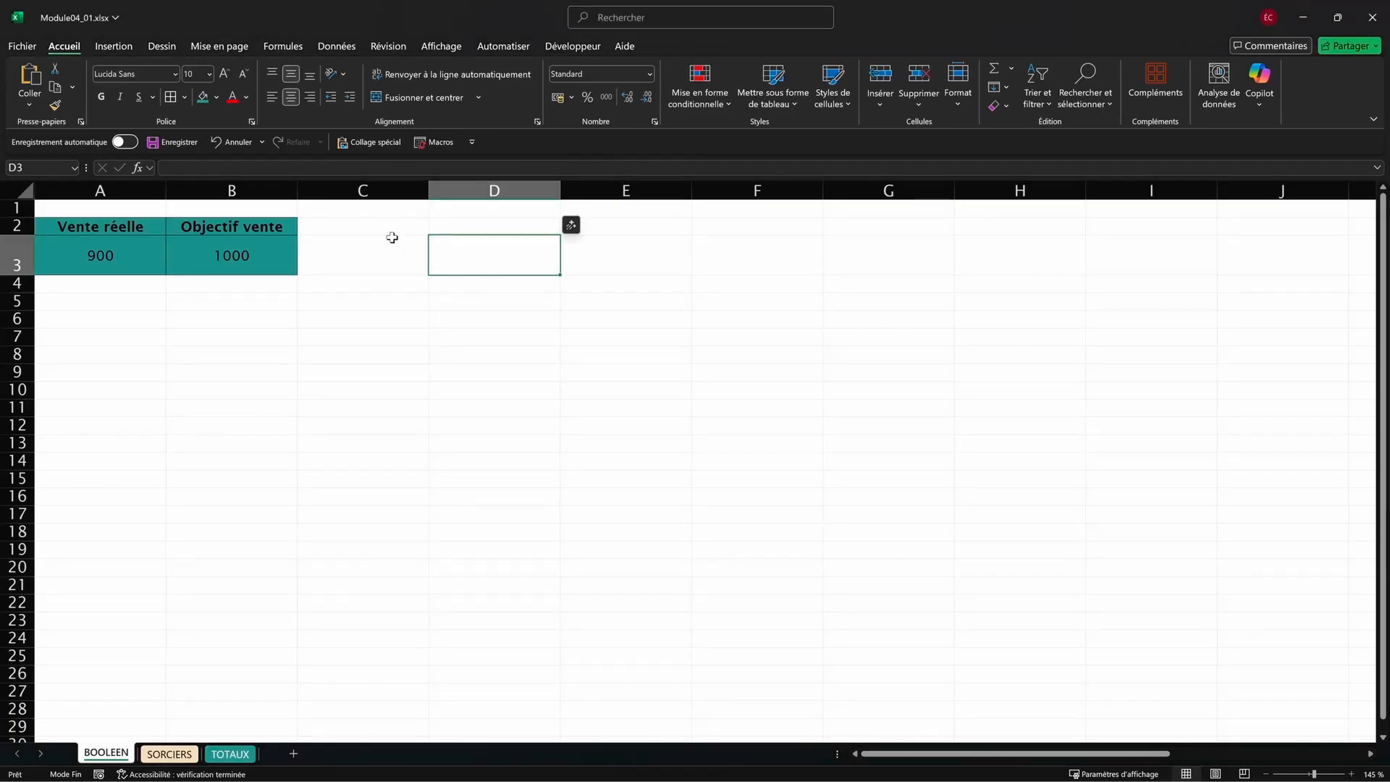
type("=")
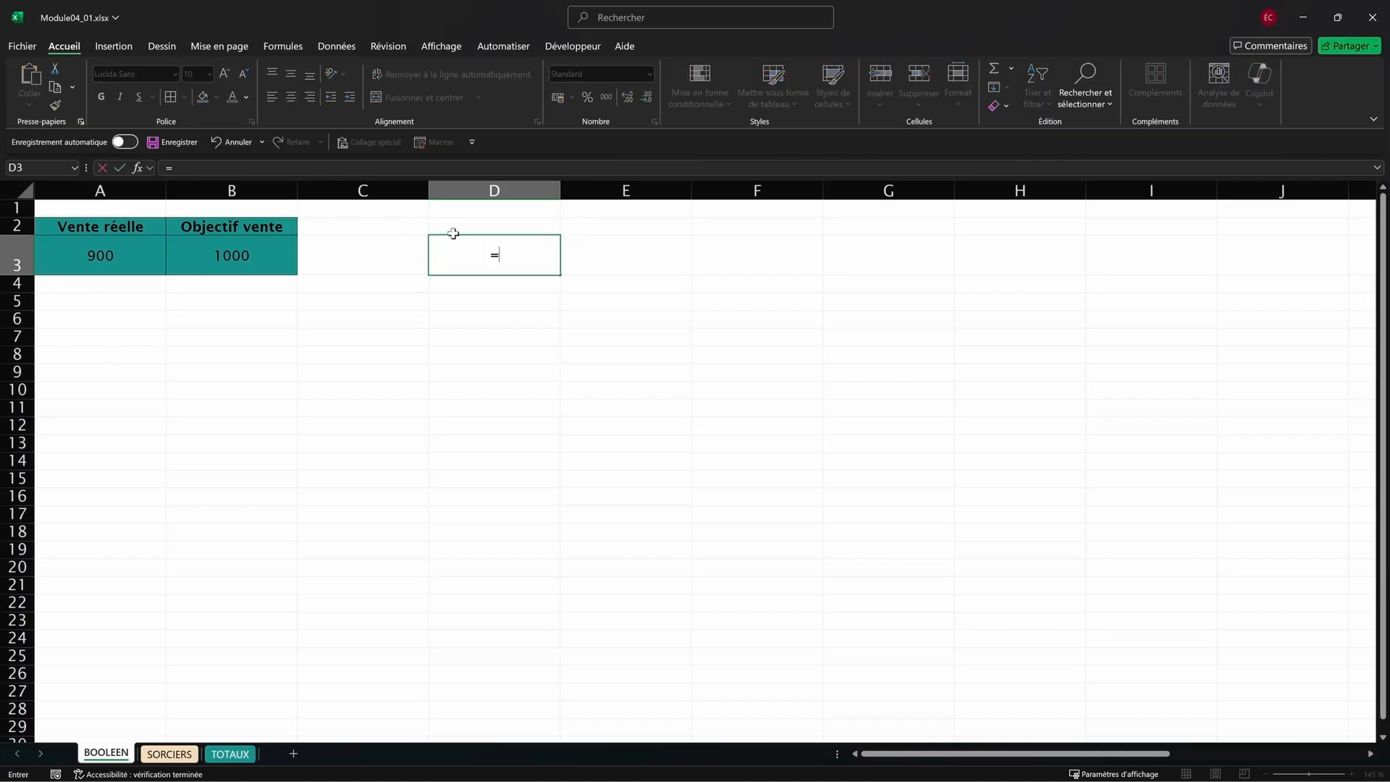
left_click(107, 270)
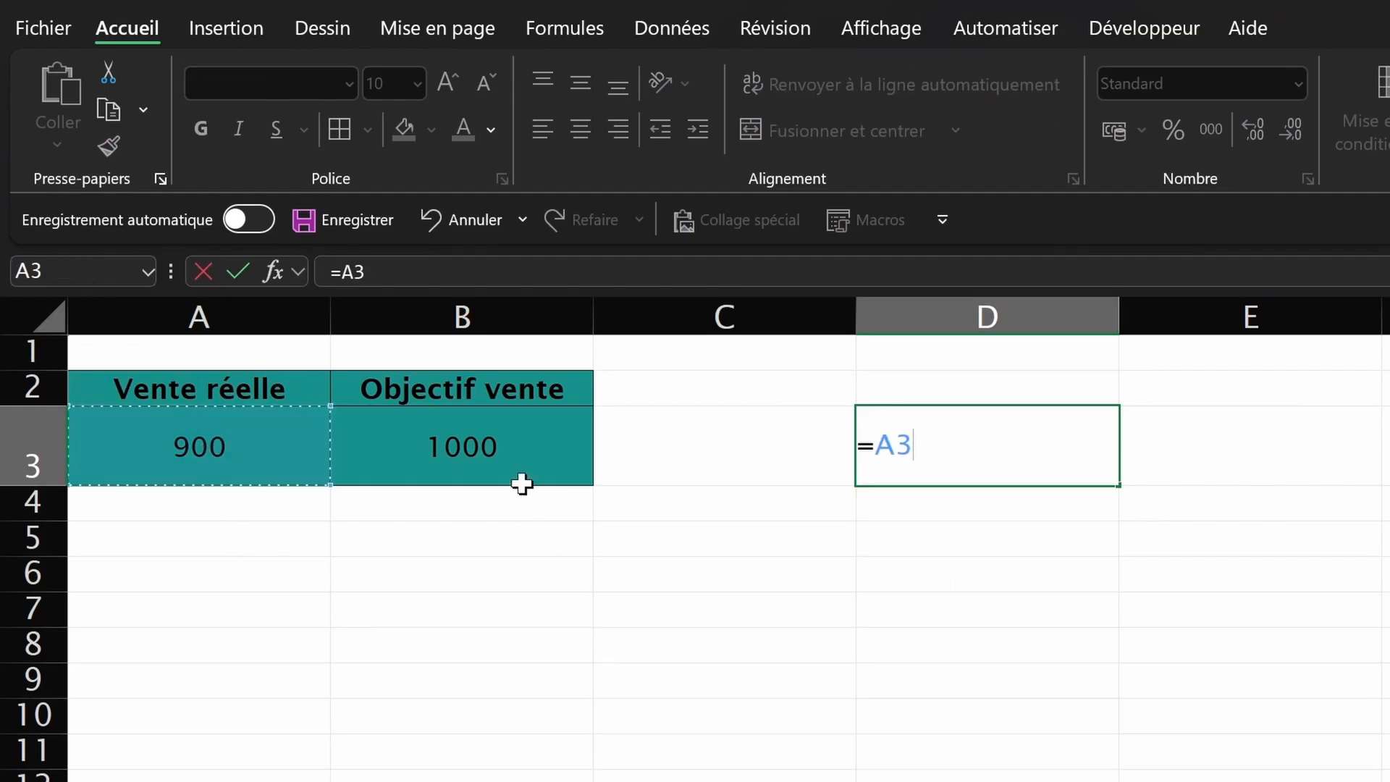
type(">")
left_click(463, 438)
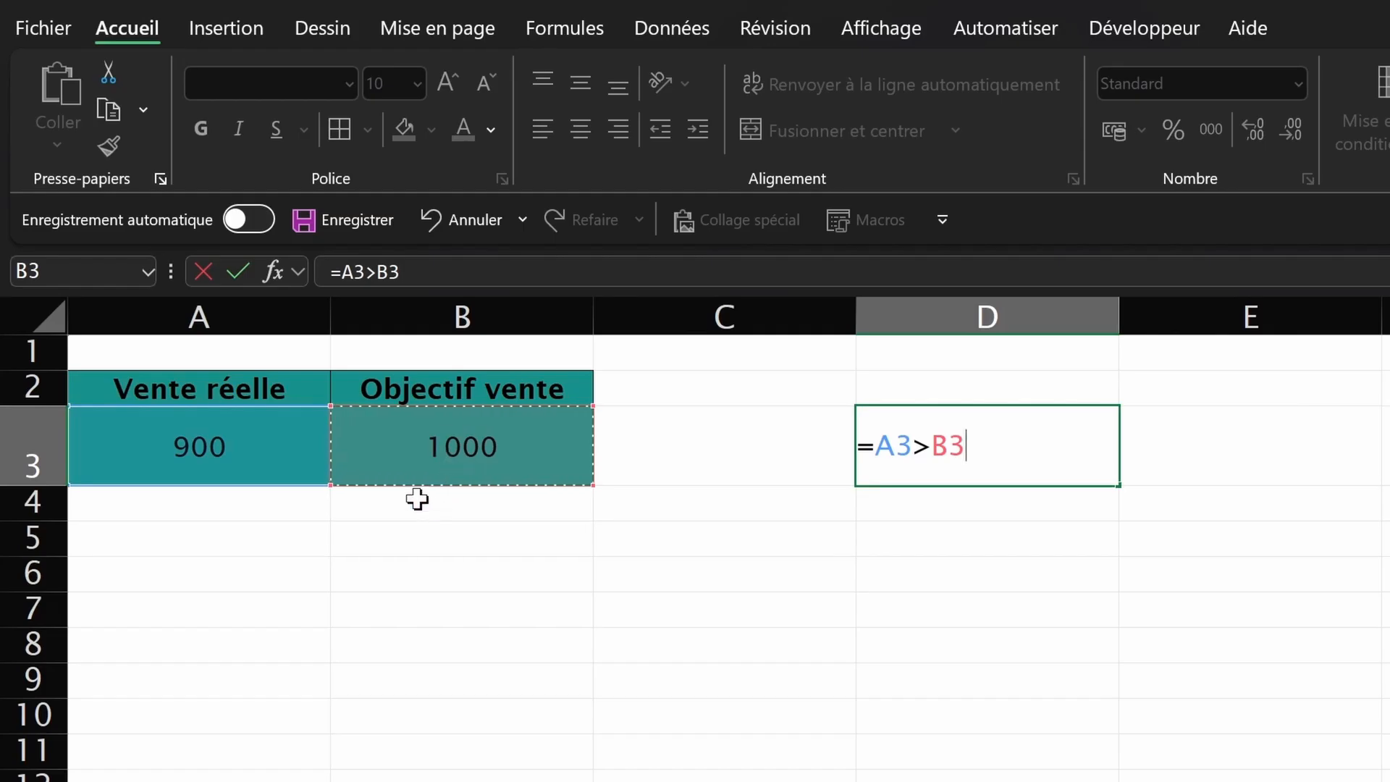
key("Return")
left_click(972, 443)
Step: Try the value 1100 for Vente réelle in cell A3, and undo that change
left_click(260, 447)
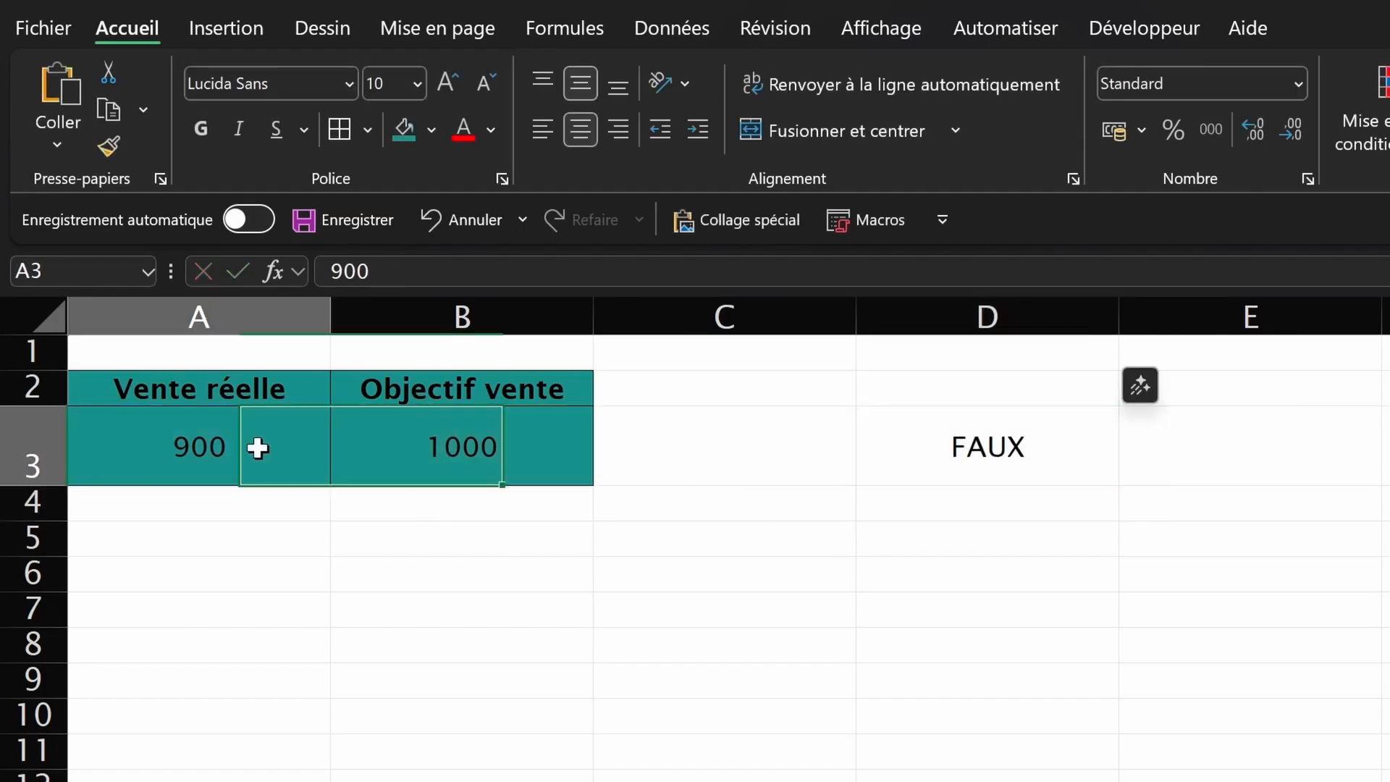
type("1100")
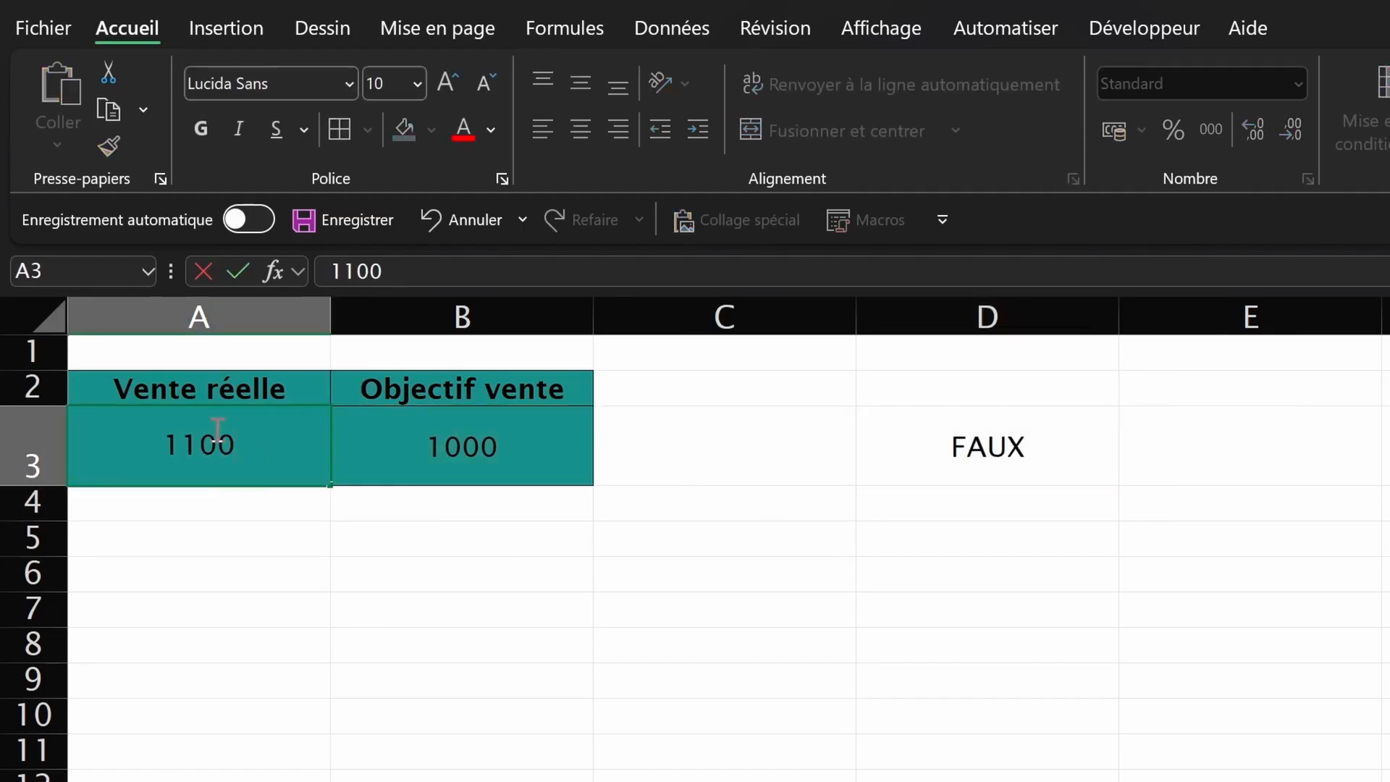
key("Return")
key("ctrl+z")
Step: Examine the comparison formula in cell D3 without changing it
key("Right")
key("Right")
key("Right")
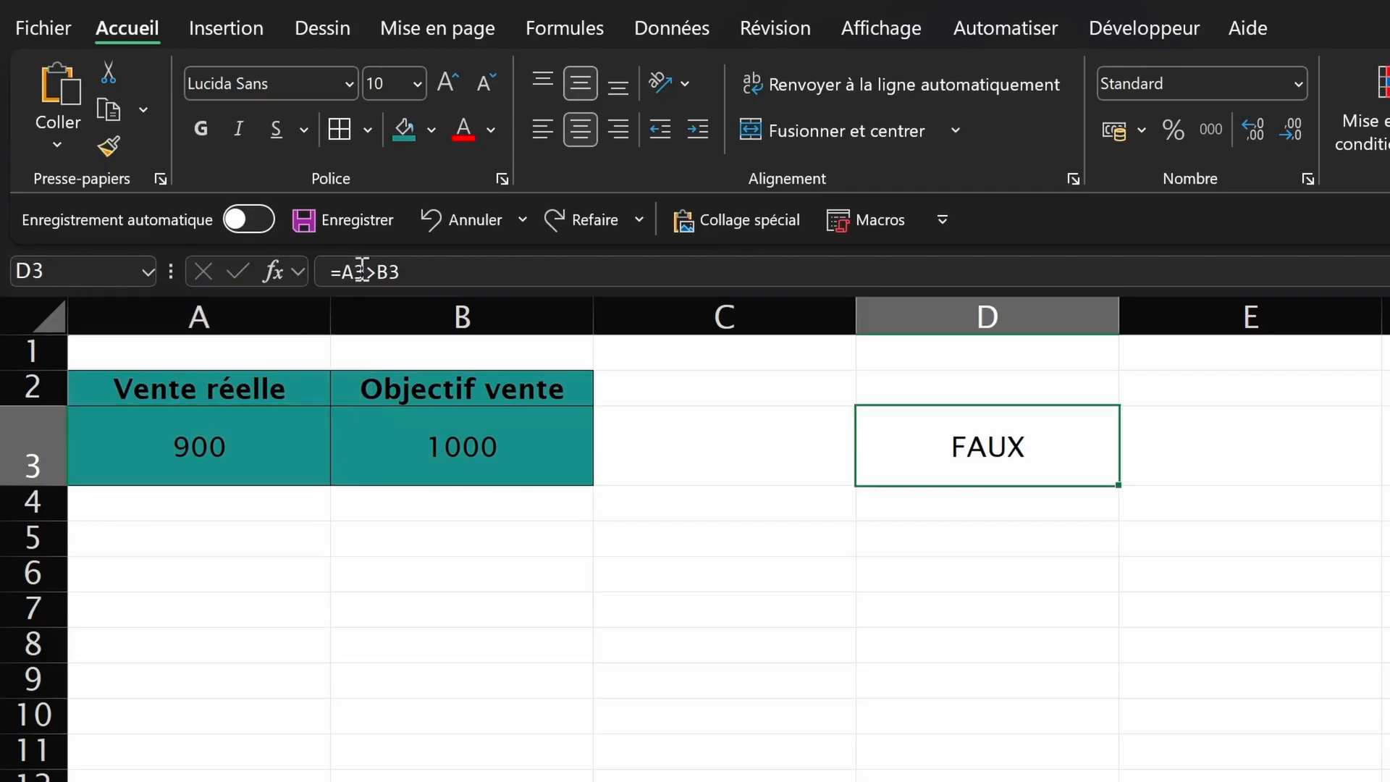
left_click_drag(323, 273, 399, 272)
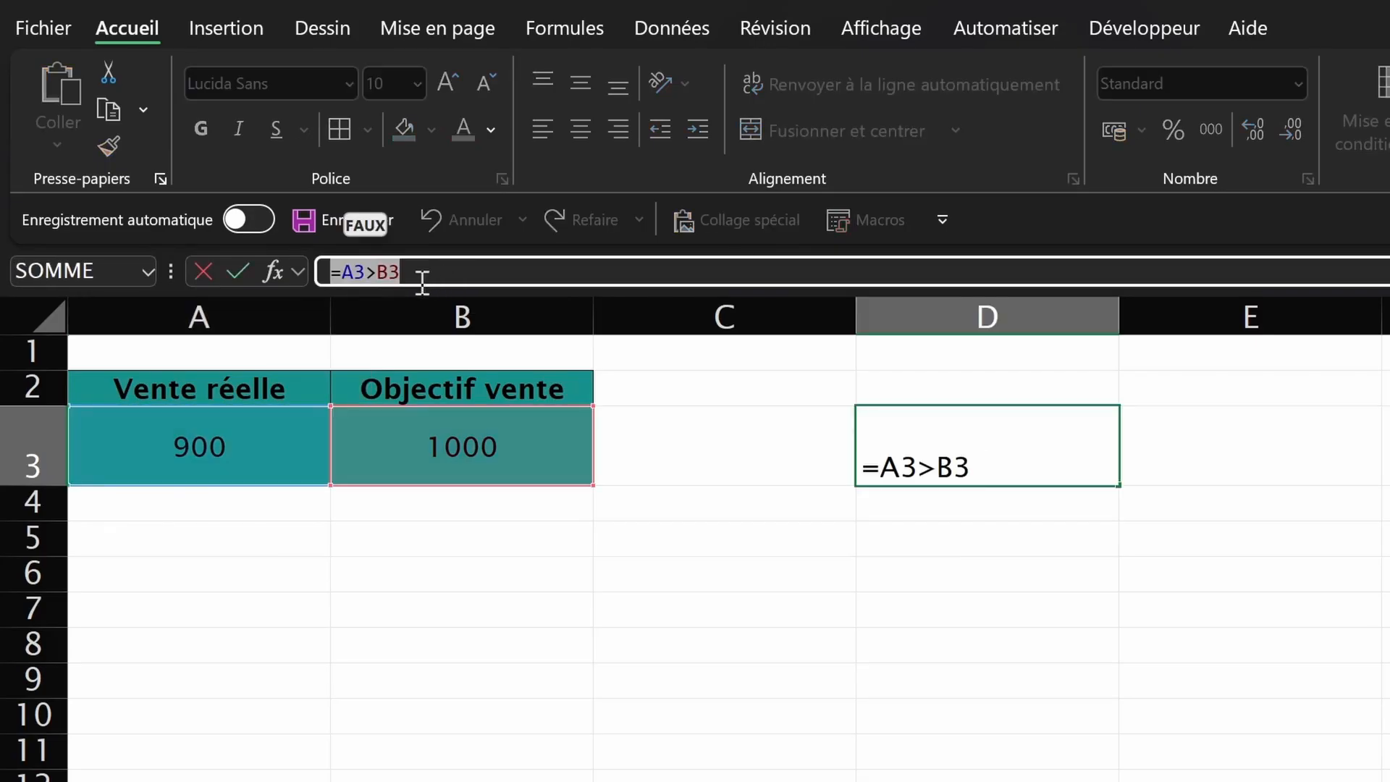
key("Return")
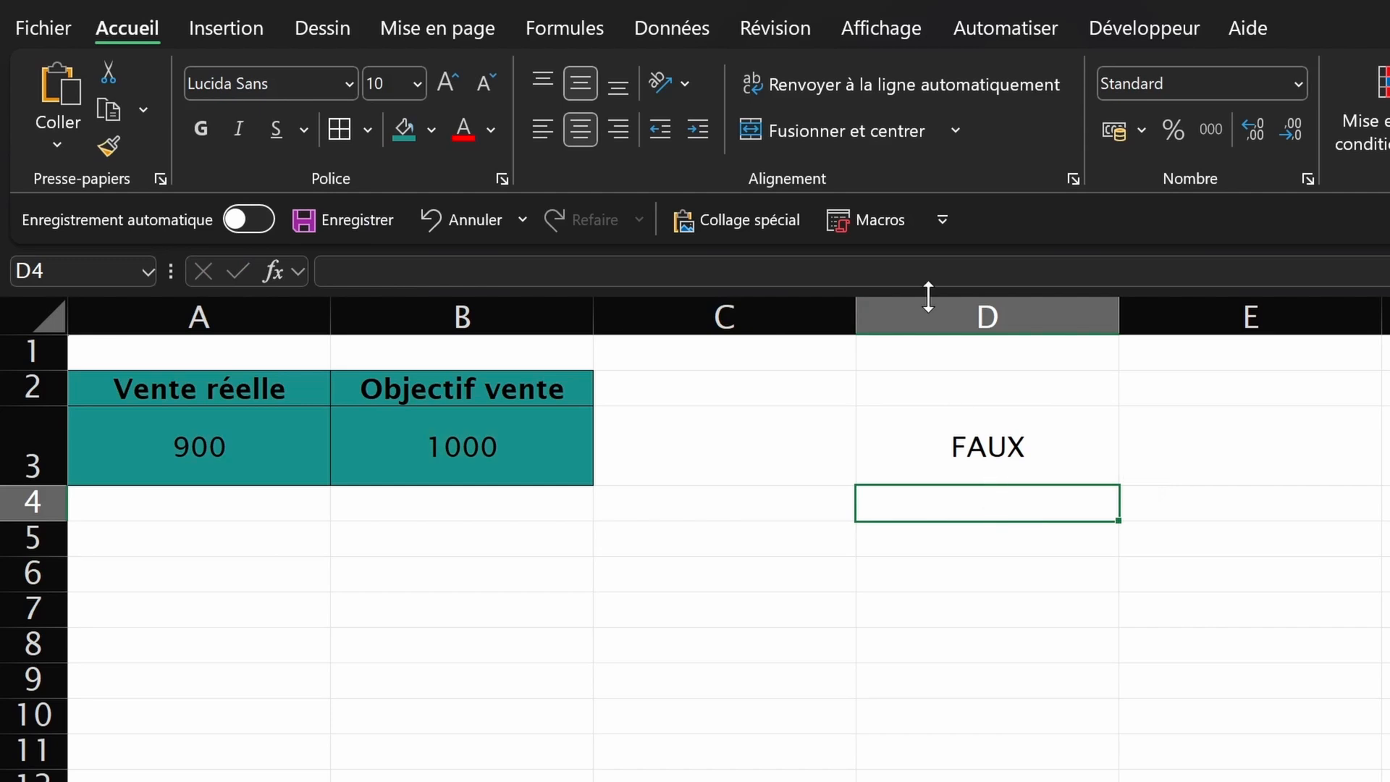
left_click(984, 434)
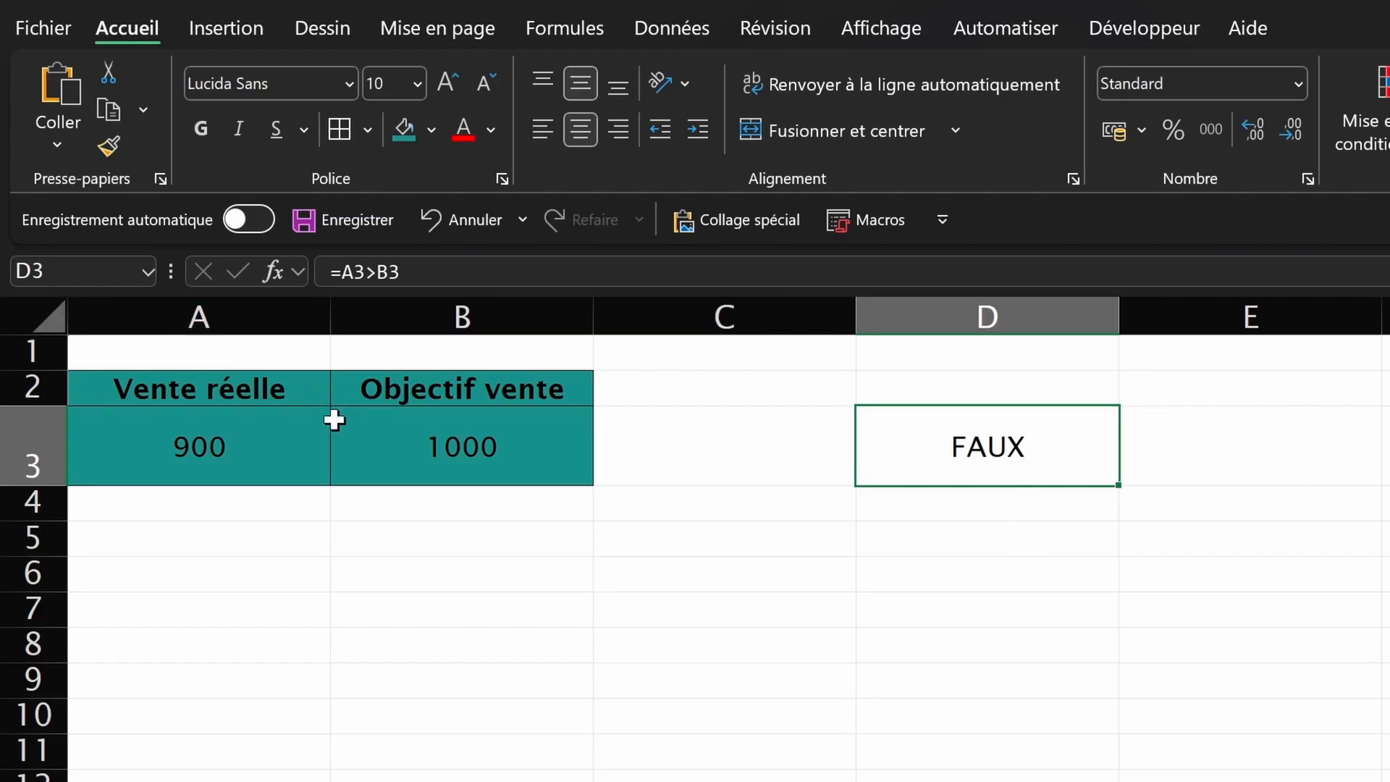
Step: Start a SI function in cell E3 with the logical test A3>=B3
key("Right")
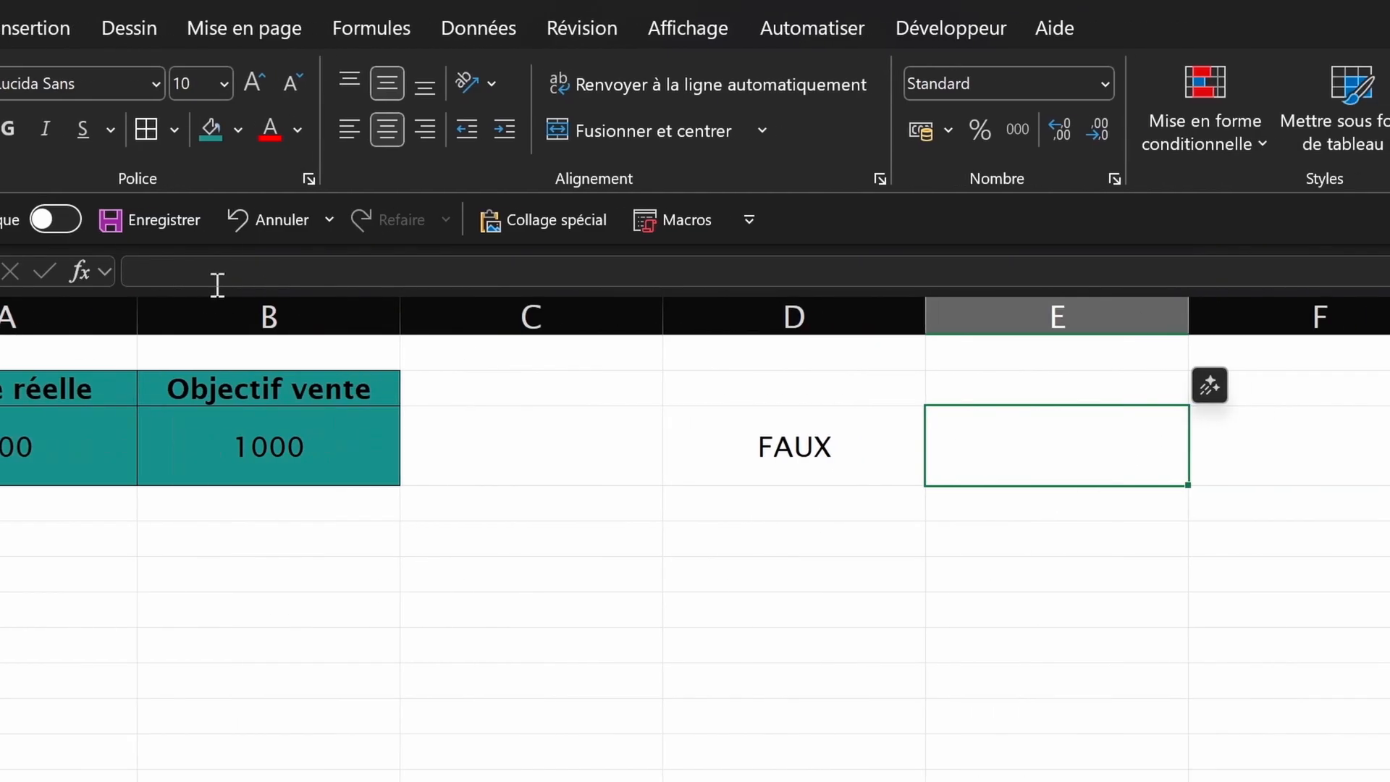
left_click(429, 273)
type("=SI")
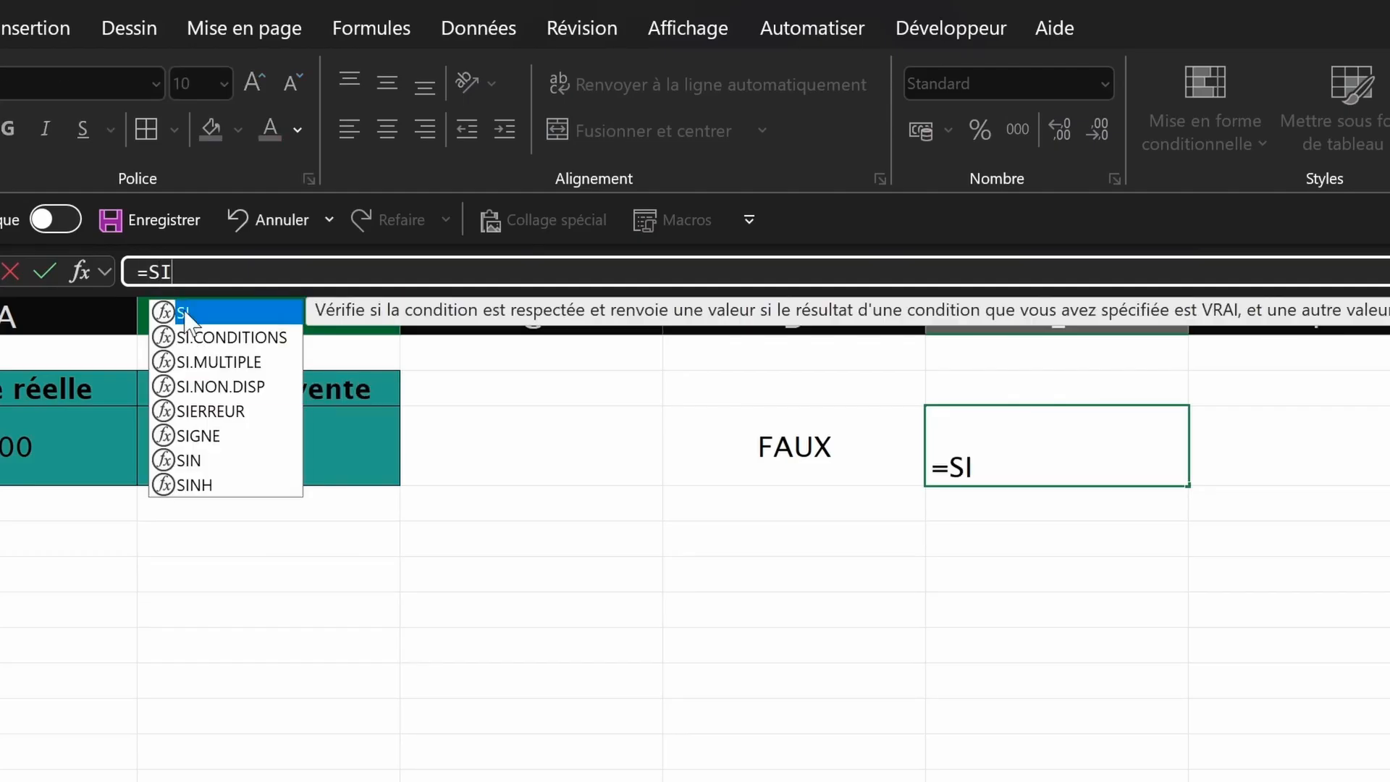
double_click(185, 312)
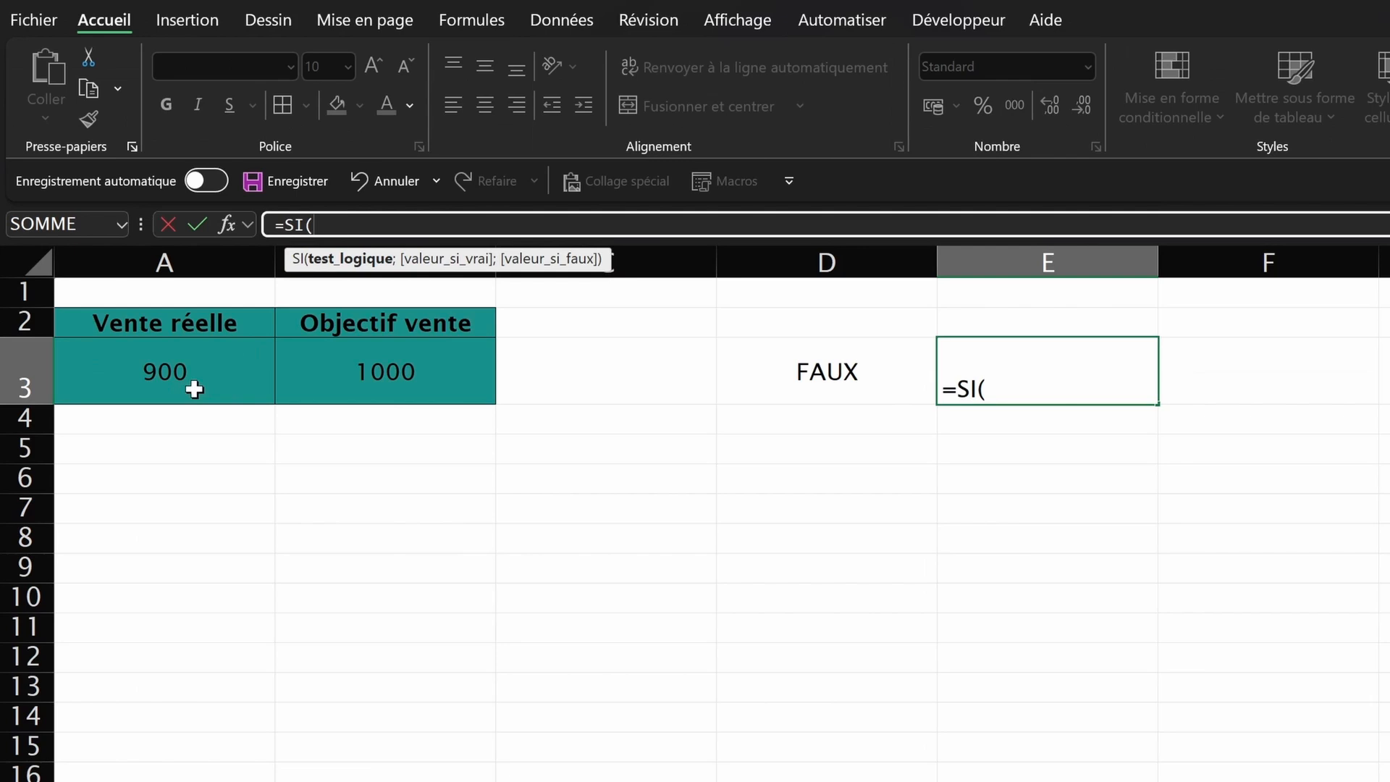
left_click(43, 444)
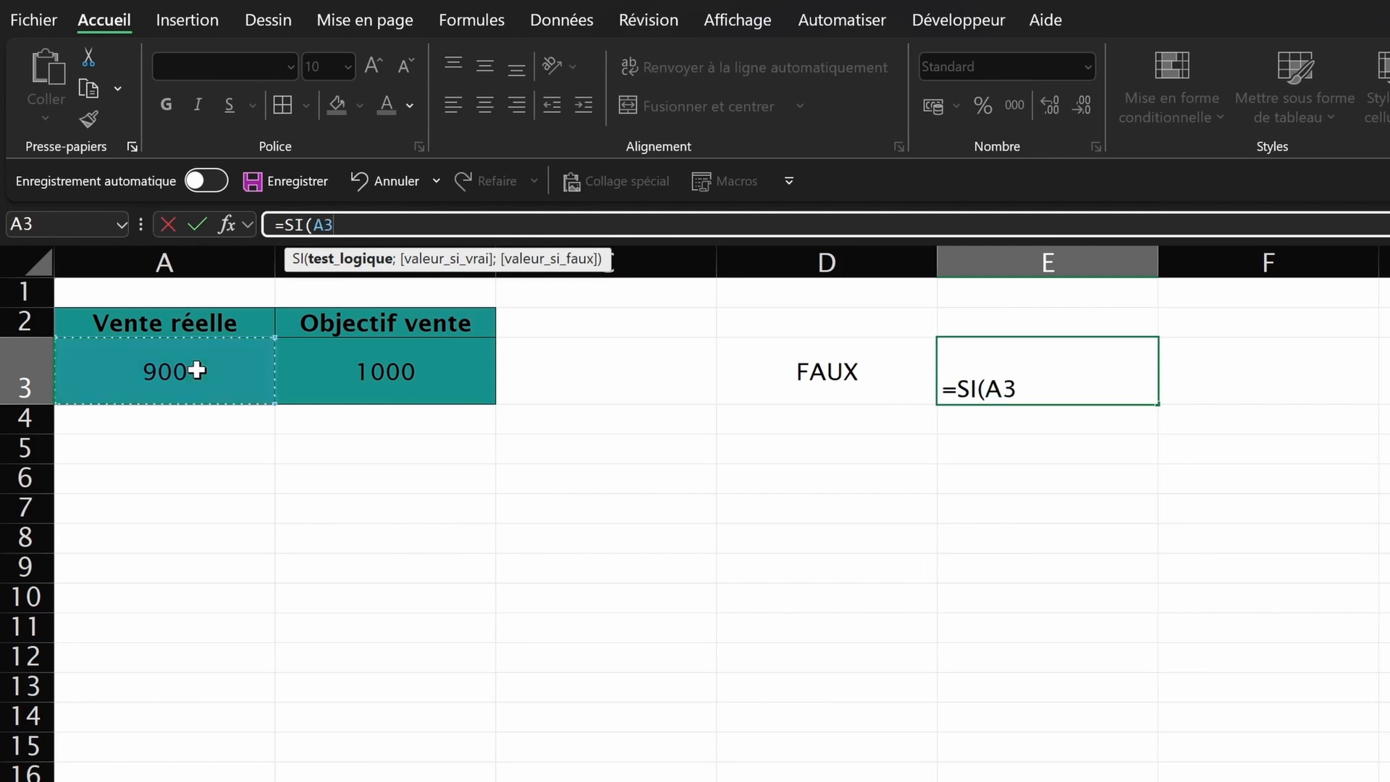
type(">")
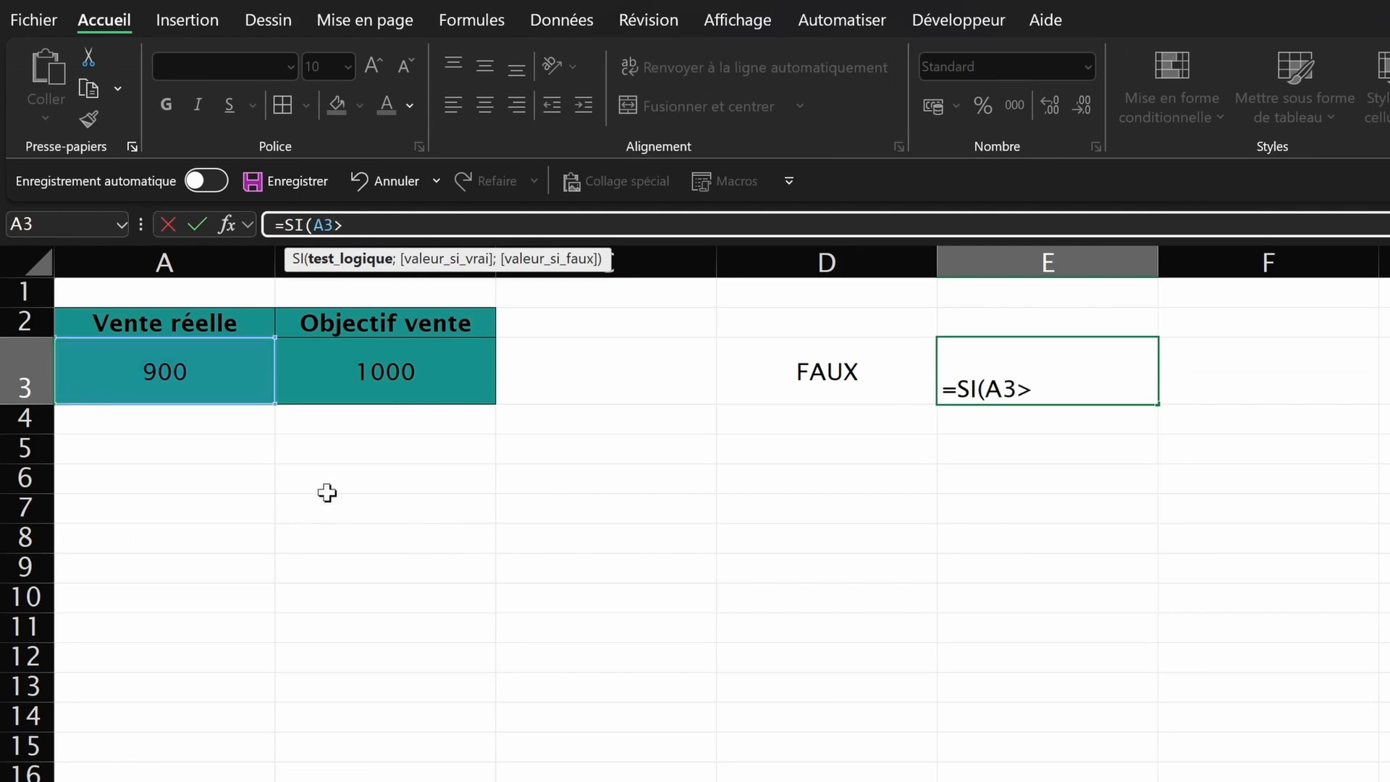
type("=")
left_click(337, 371)
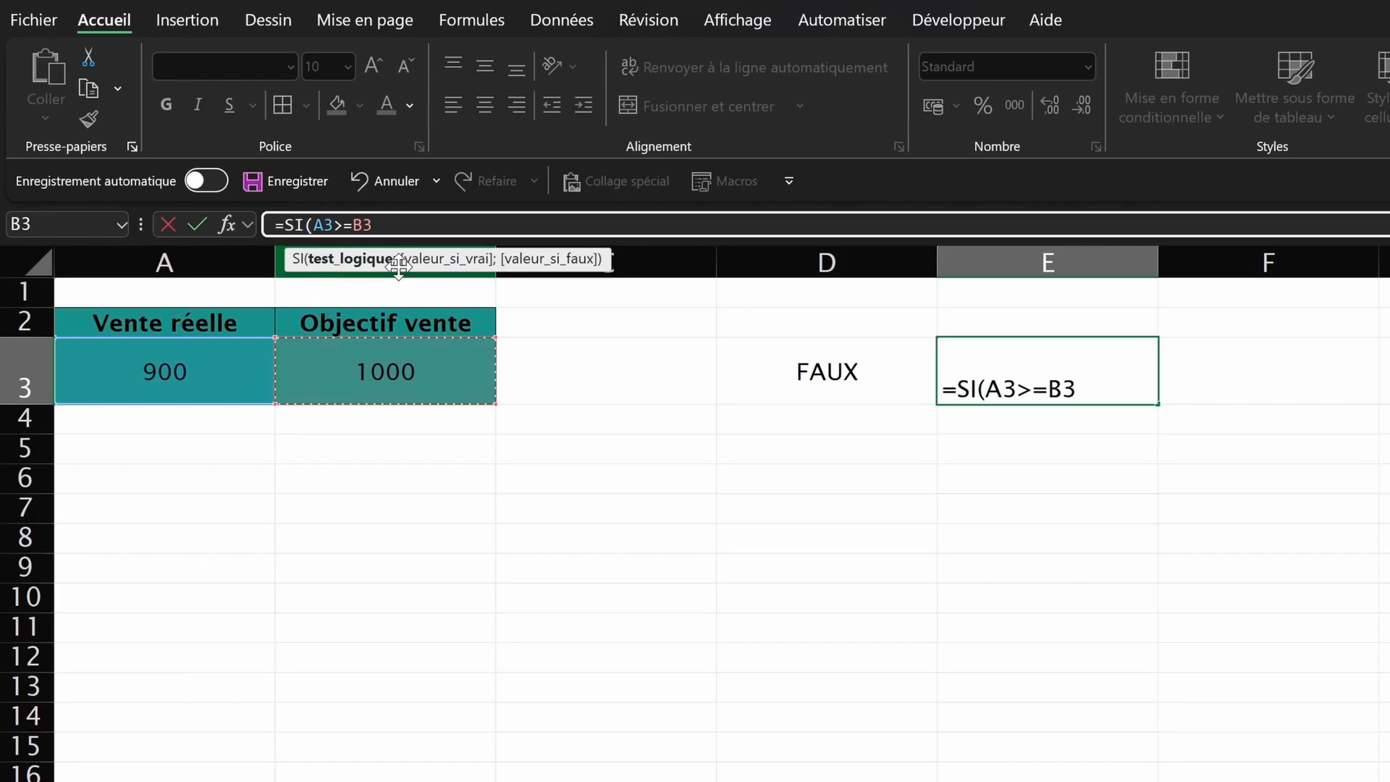
type(";")
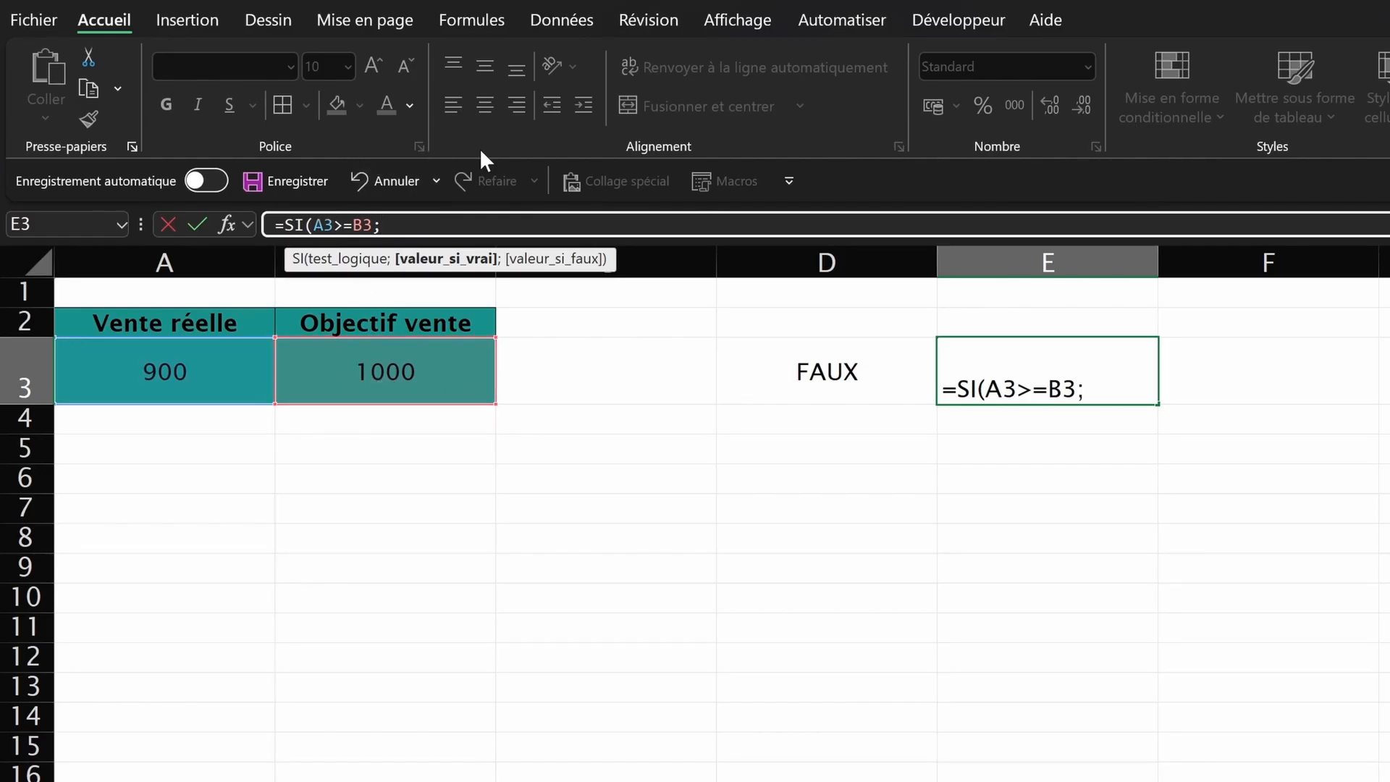
Step: Complete the SI formula in E3 with "OK" as the true value and "KO" as the false value
type("\"OK\";")
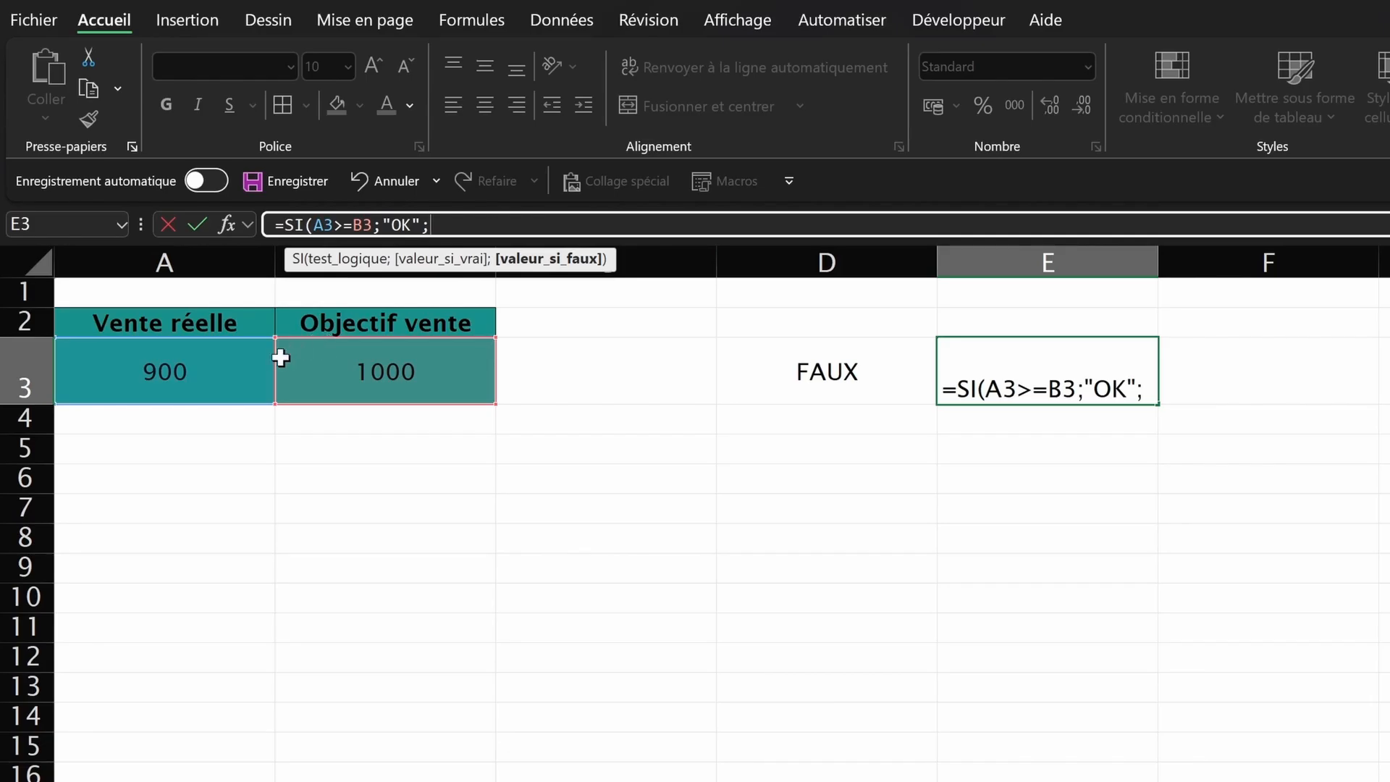
type("\"")
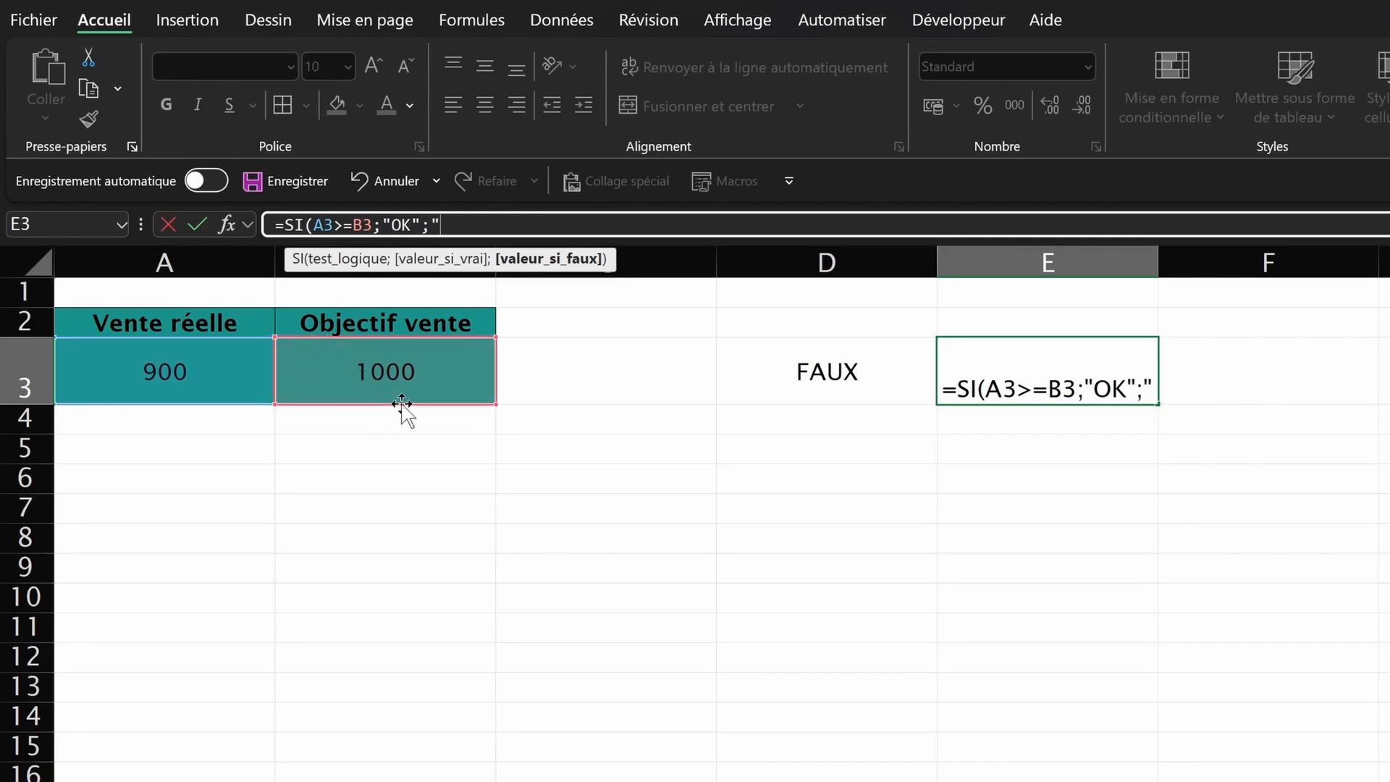
type("KO")
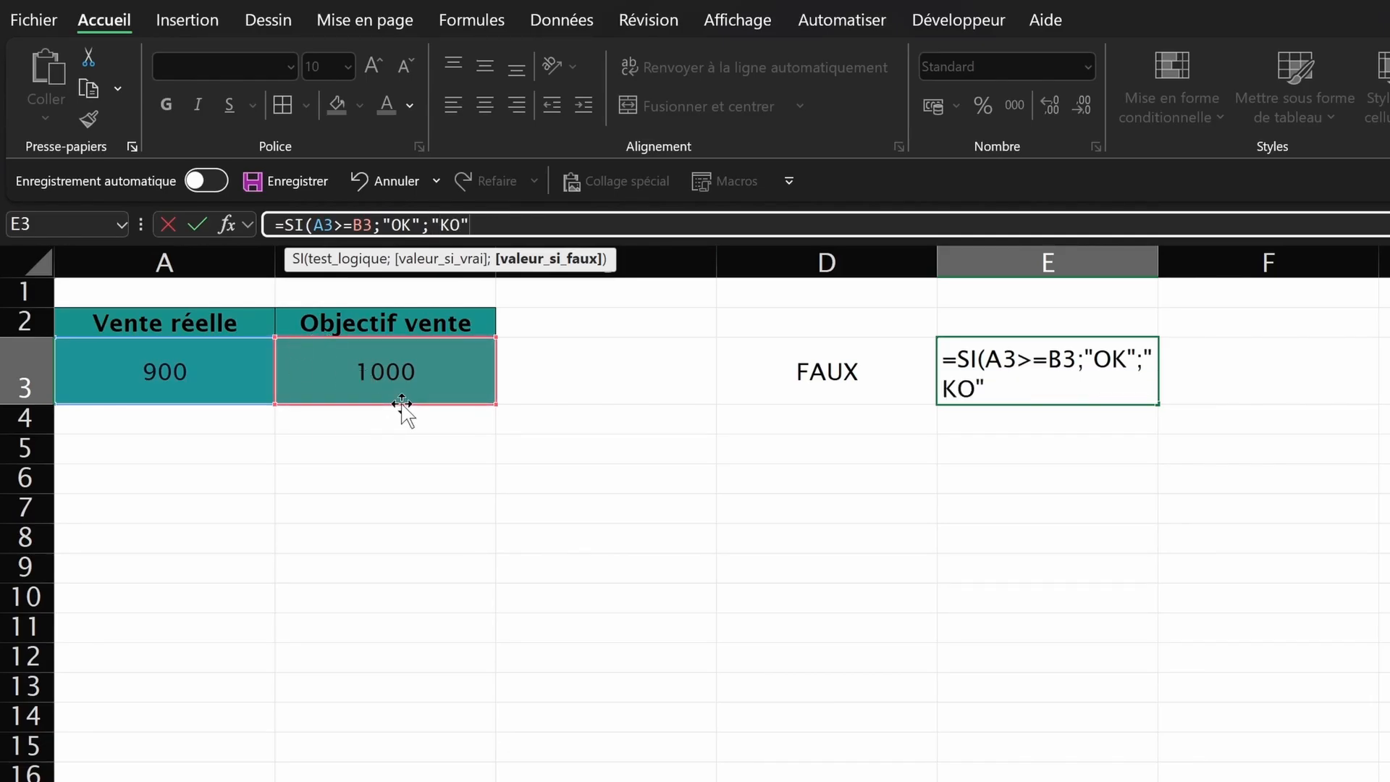
type("\")")
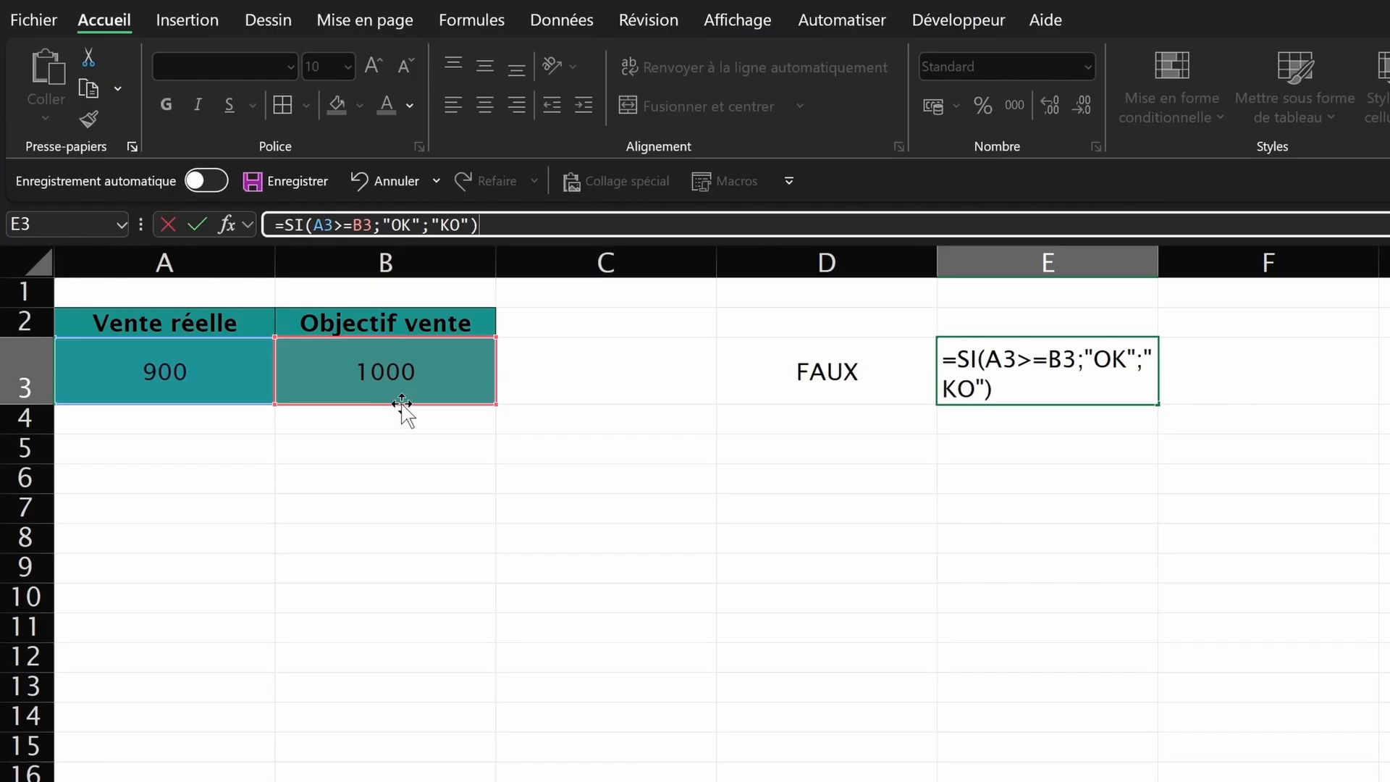
key("Return")
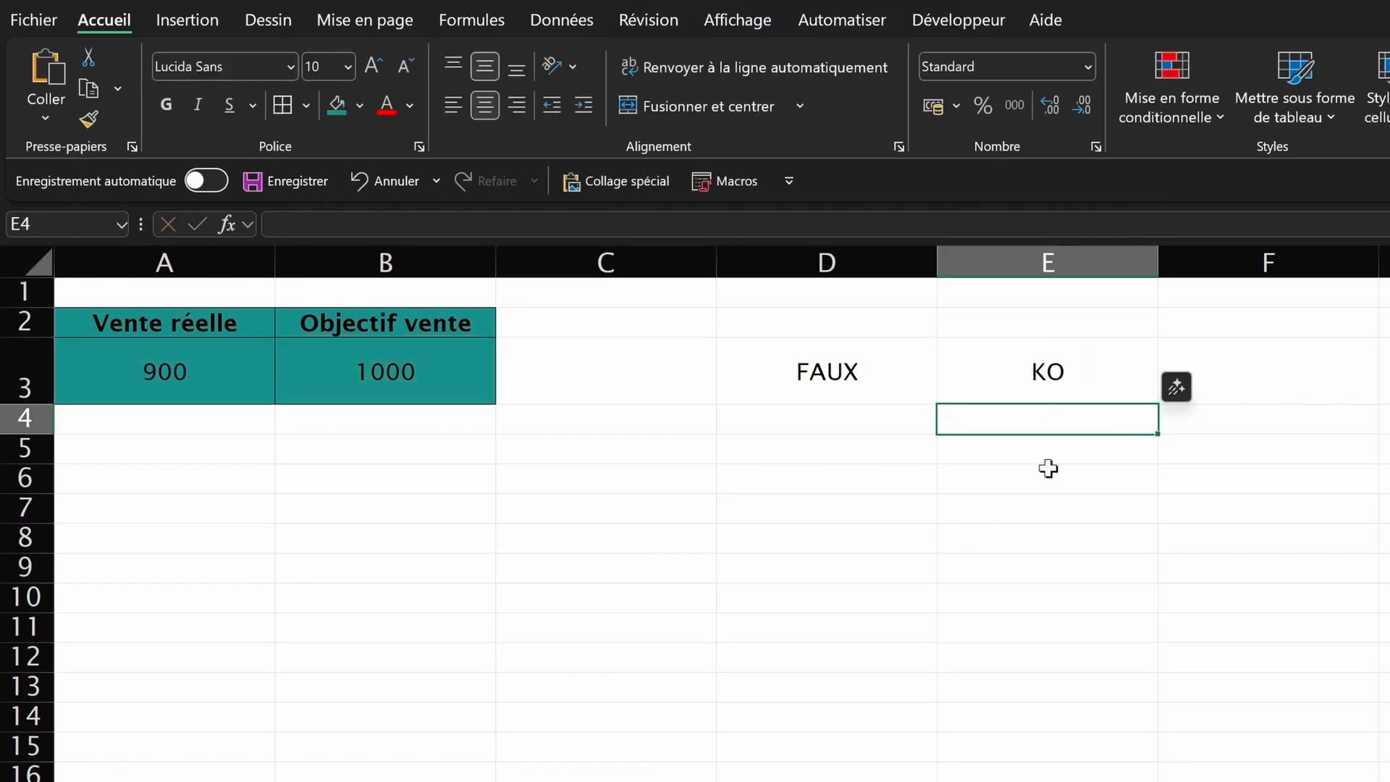
left_click(1064, 379)
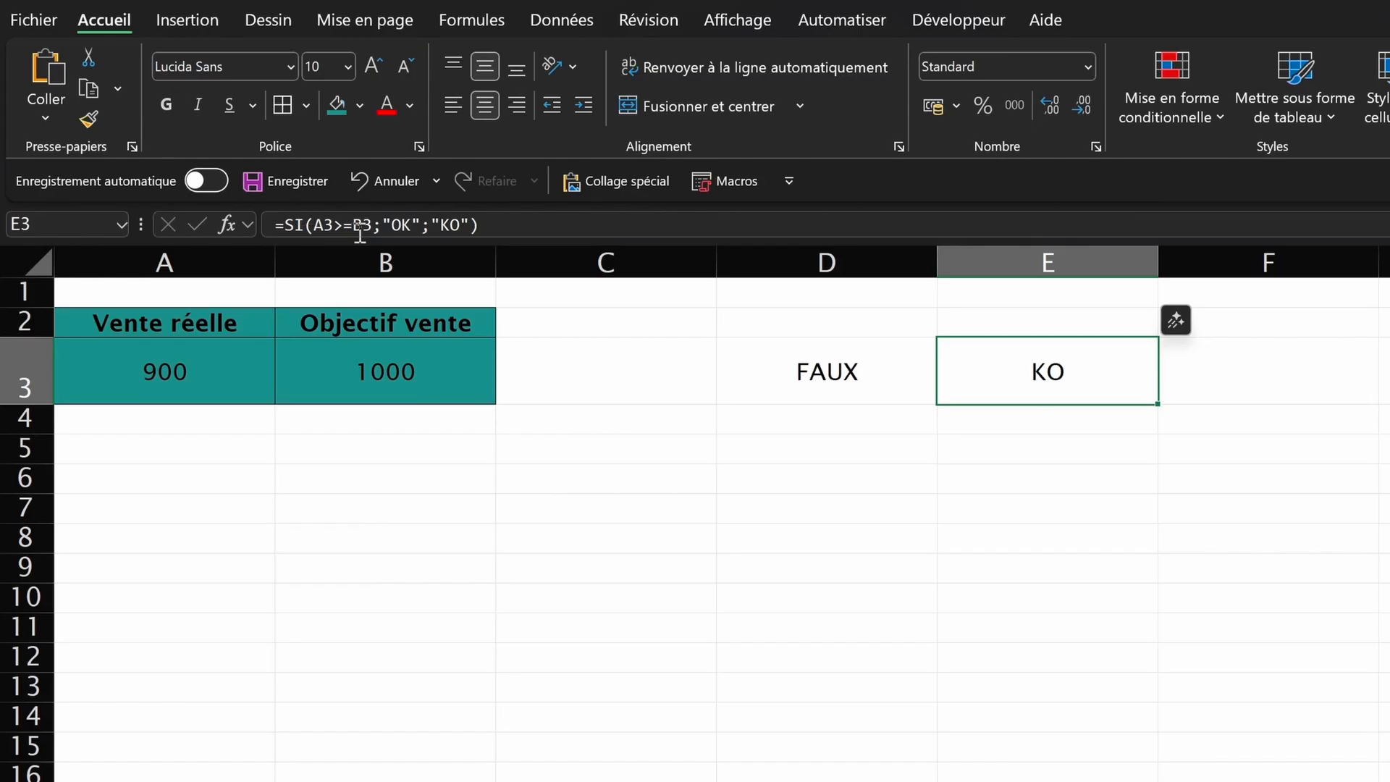
Step: Set Objectif vente in cell B3 to 850 and open the SI formula in E3 for inspection
left_click(289, 387)
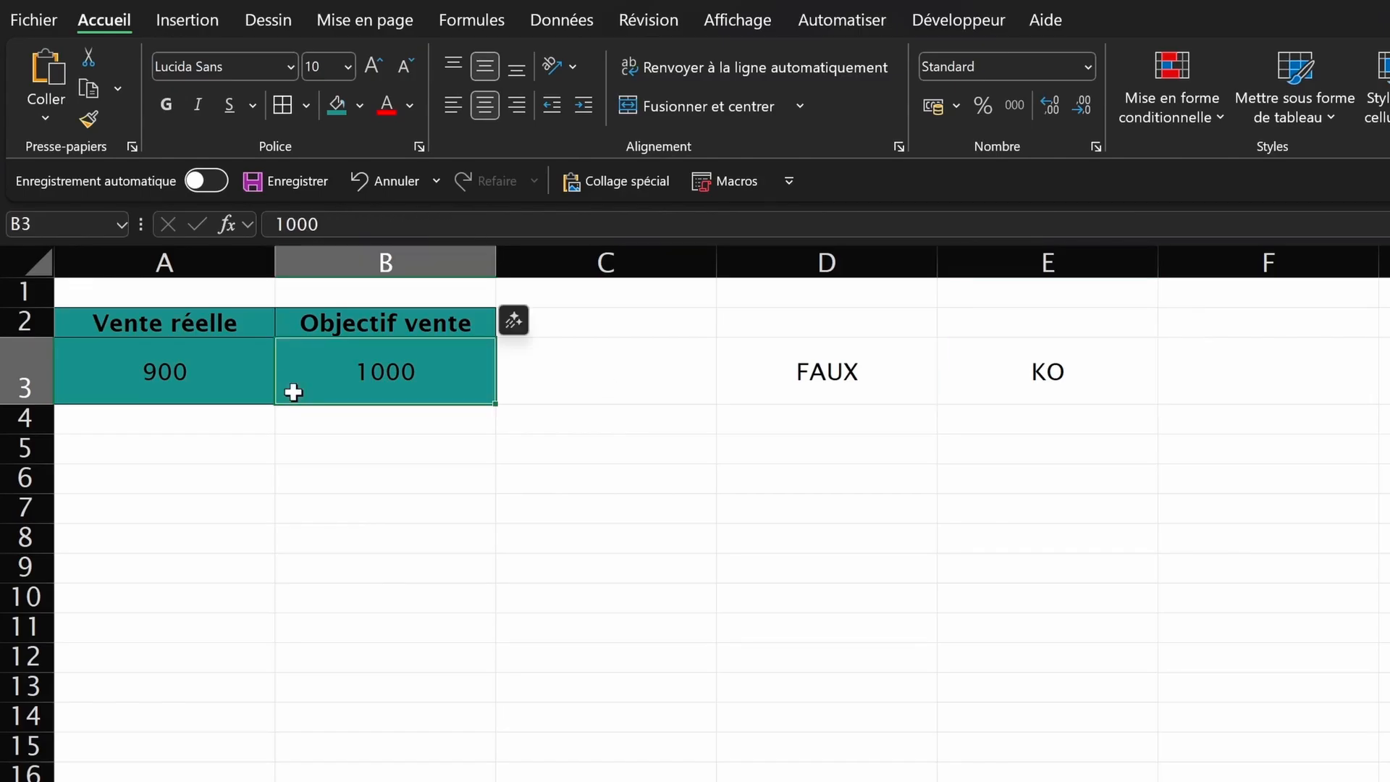
type("850")
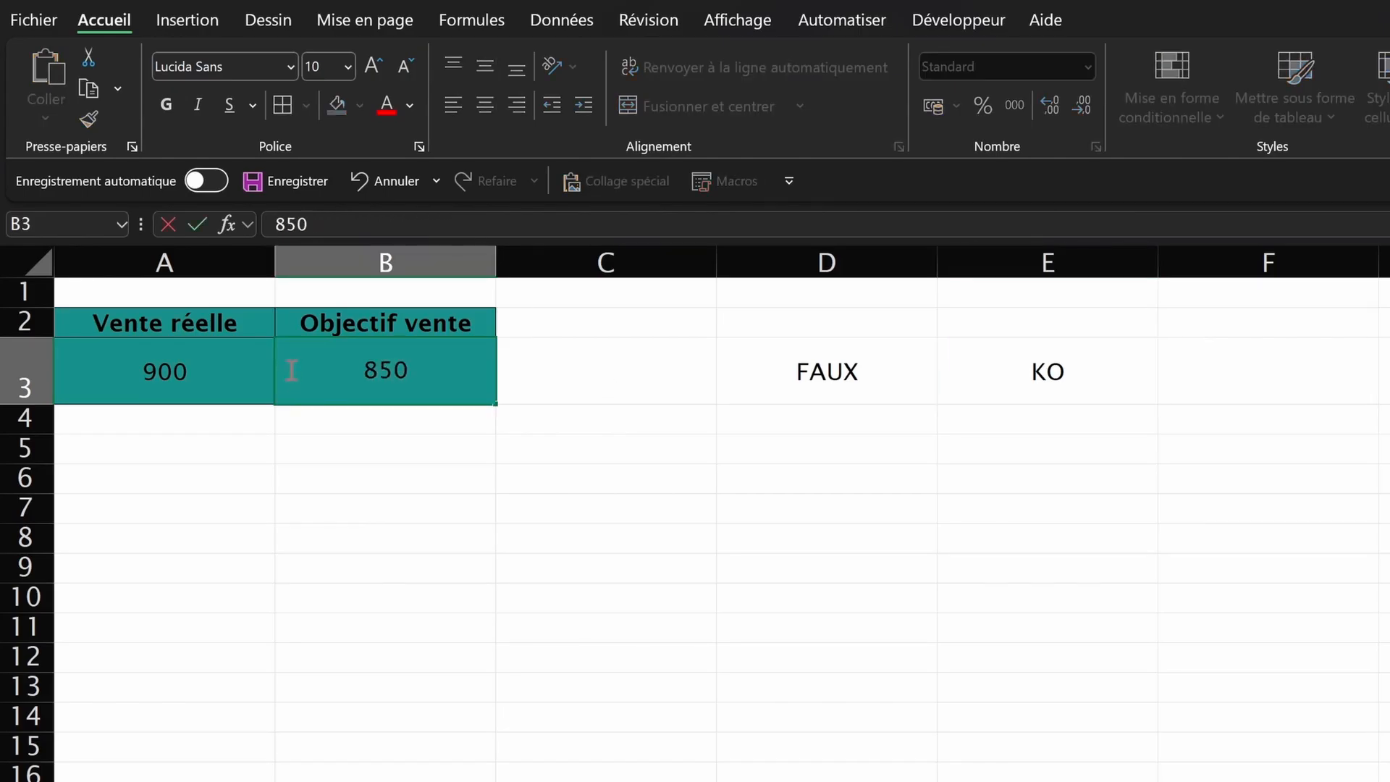
key("Return")
left_click(1021, 397)
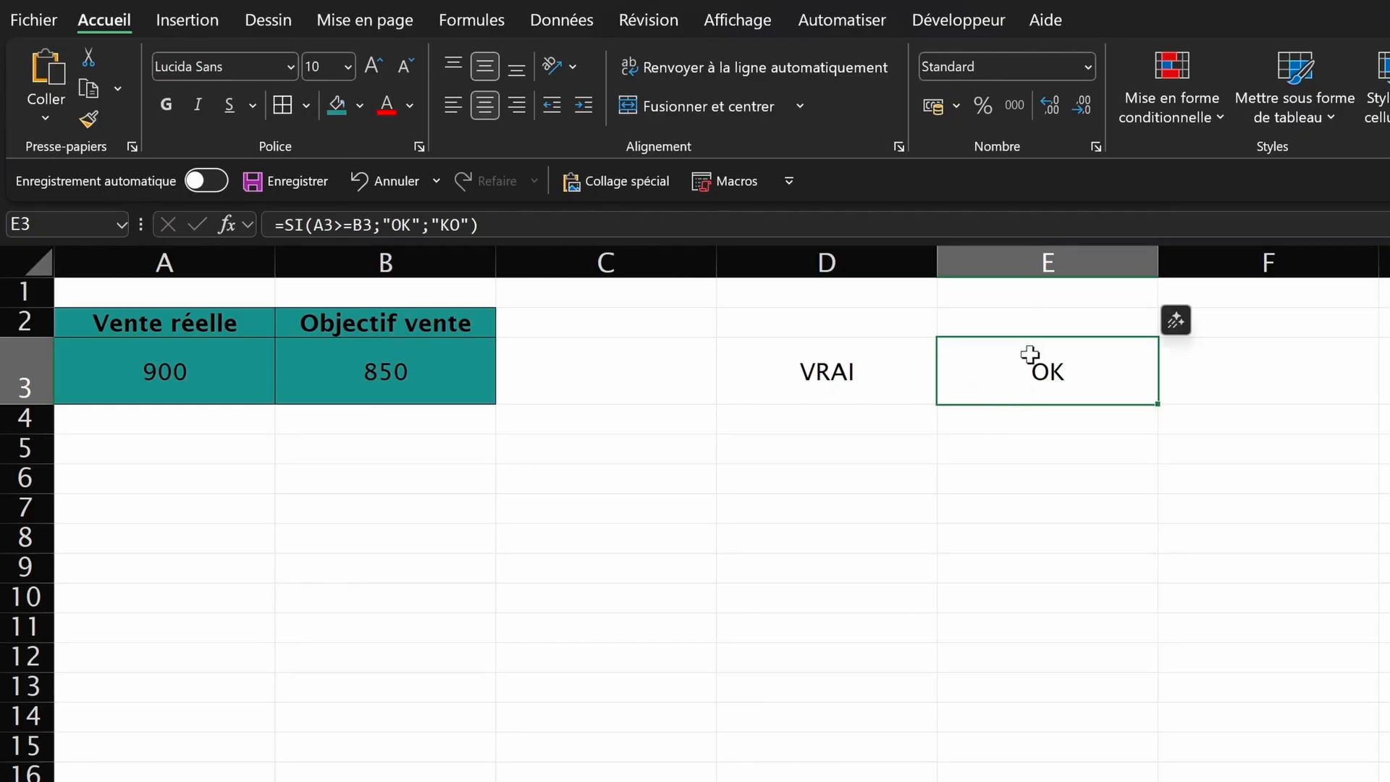
left_click(401, 225)
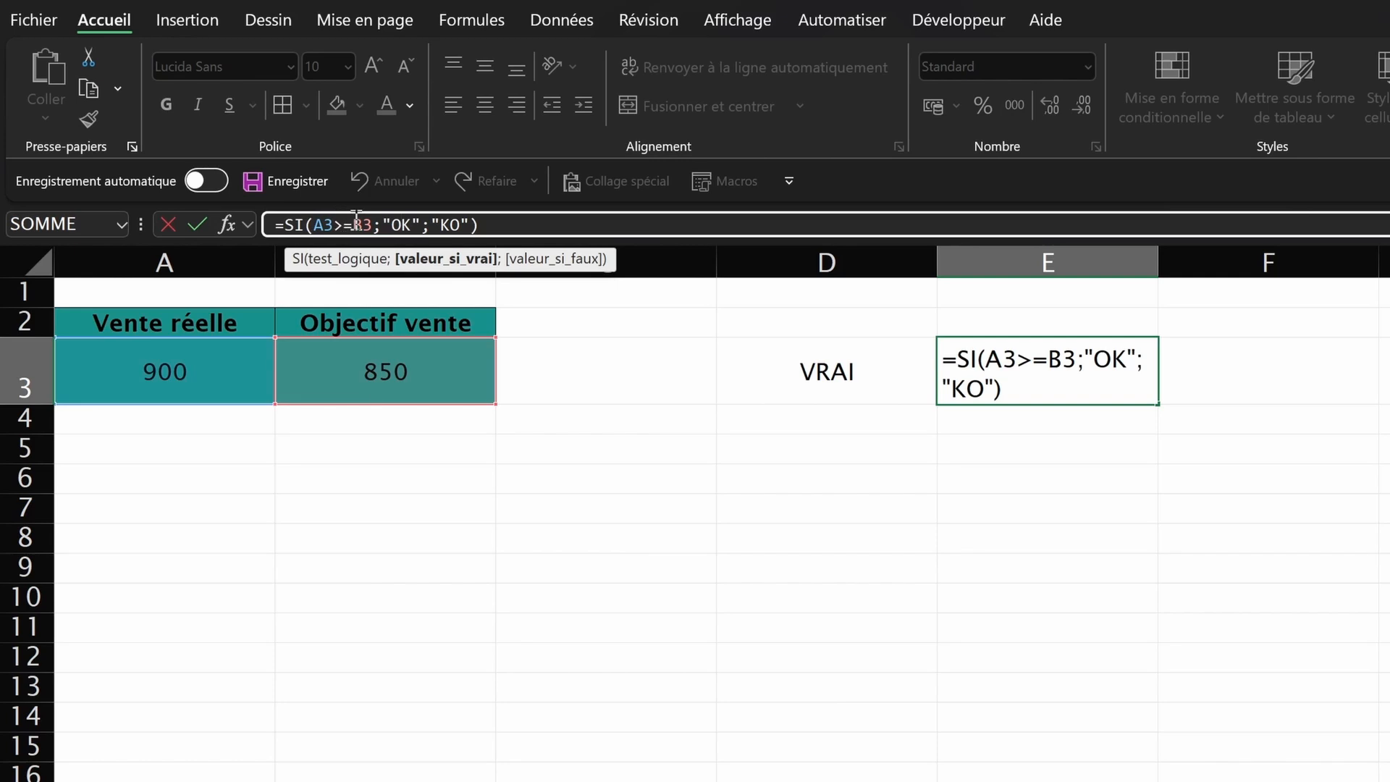
Step: Examine the SI function's test, true-value and false-value arguments for cell E3 and keep them as they are
left_click(312, 227)
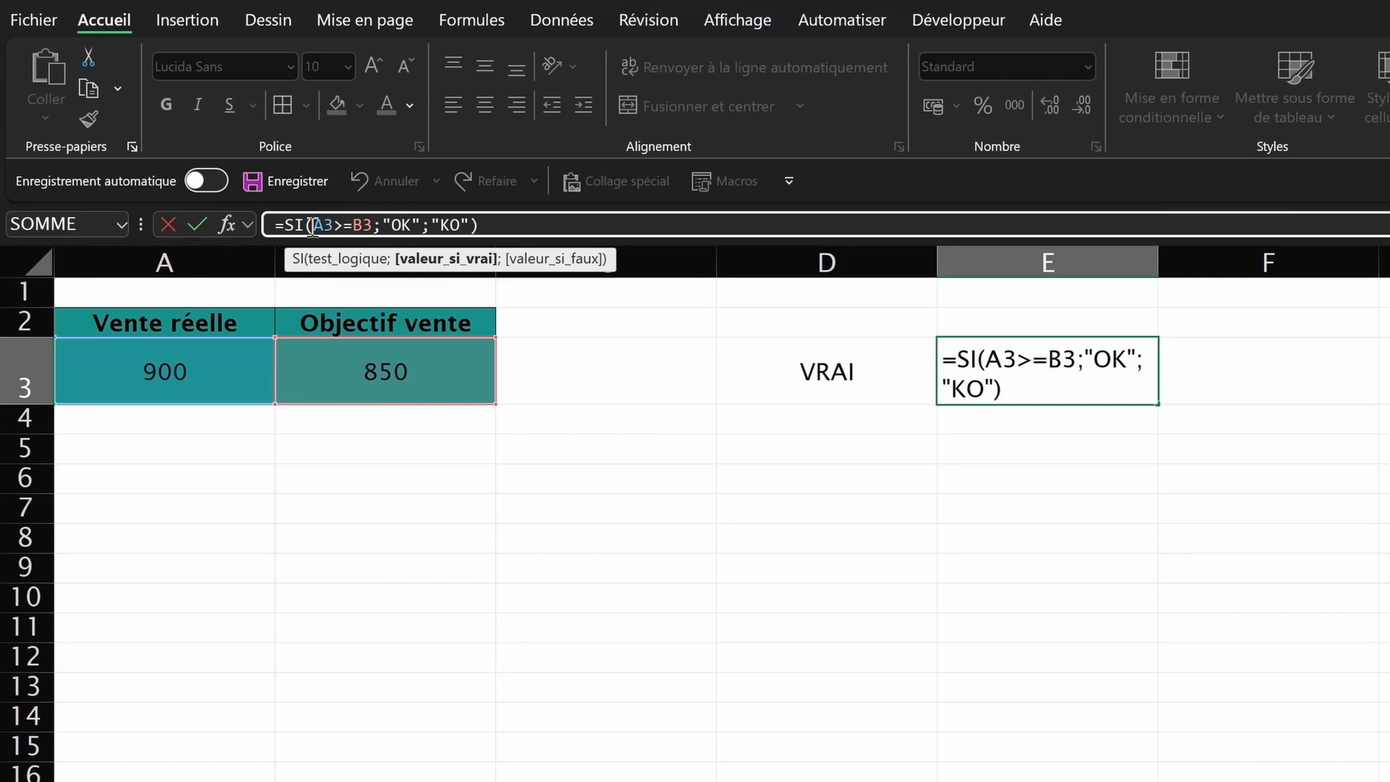
left_click(226, 223)
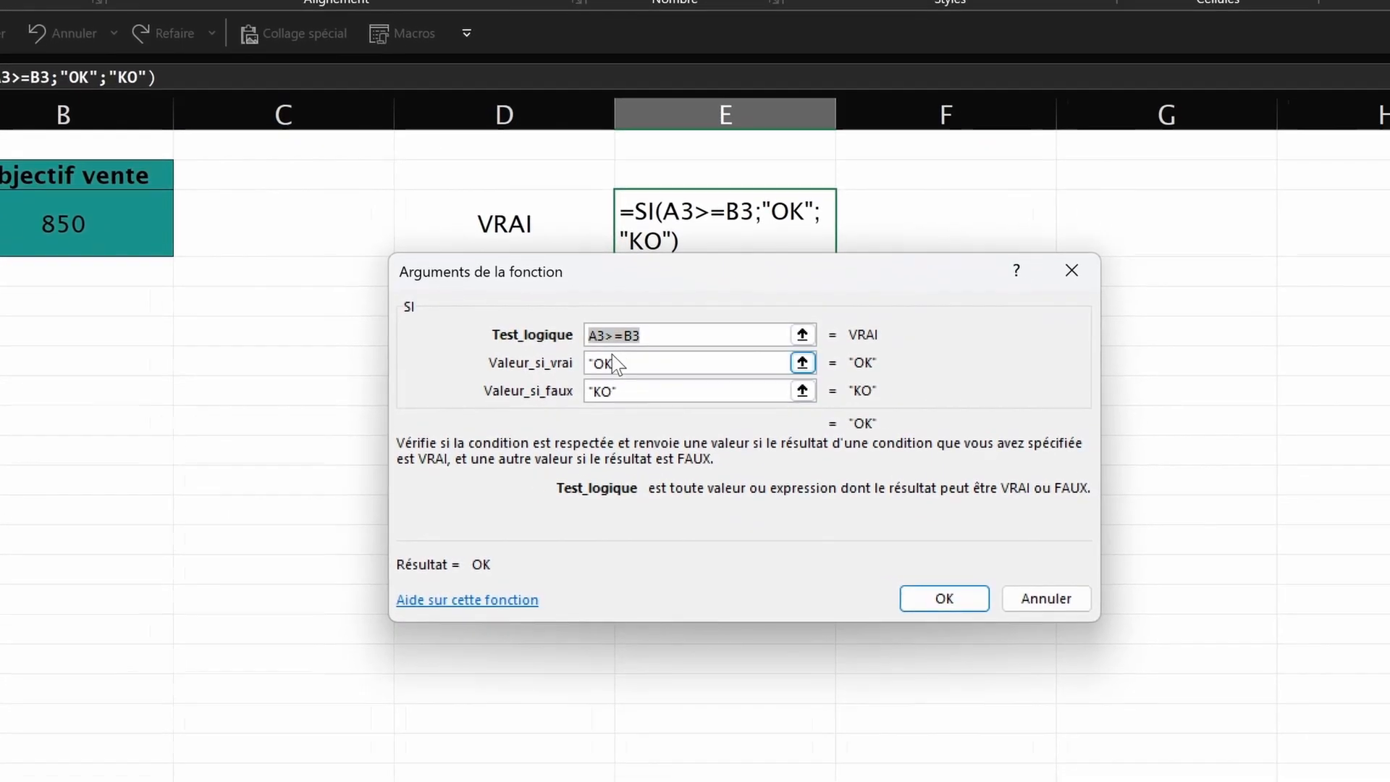
left_click(572, 340)
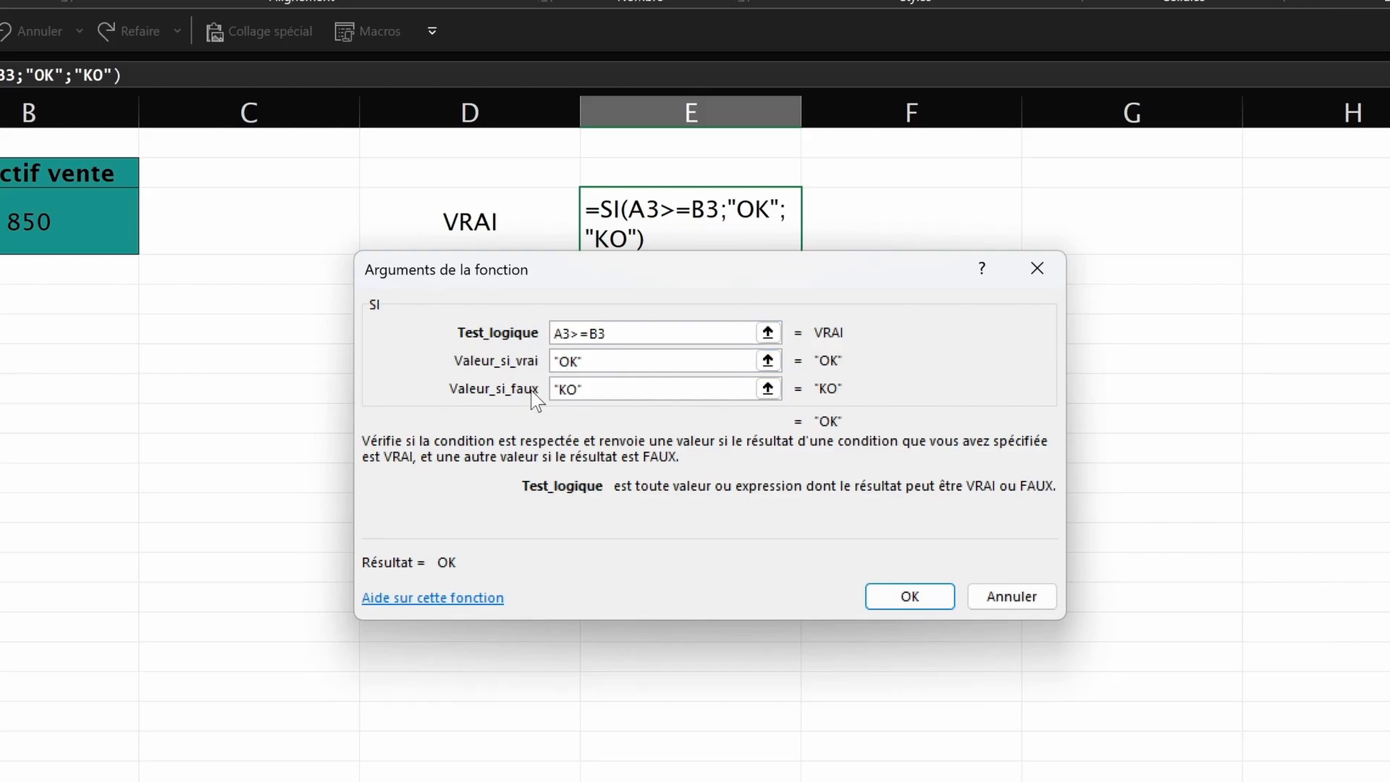
left_click(901, 599)
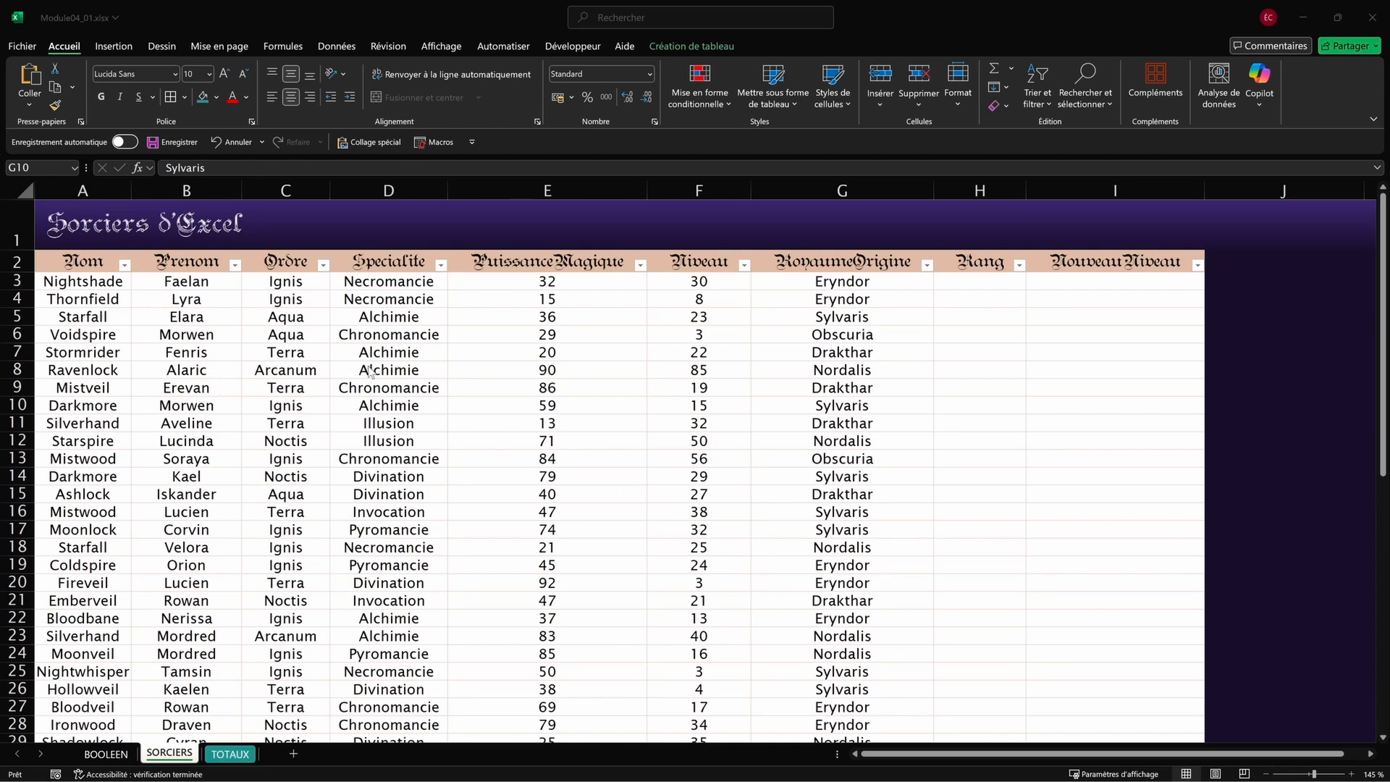
Step: Examine the PuissanceMagique, Niveau and RoyaumeOrigine columns of the Sorciers d'Excel table on the SORCIERS sheet
left_click(547, 192)
scroll(587, 542, "down", 5)
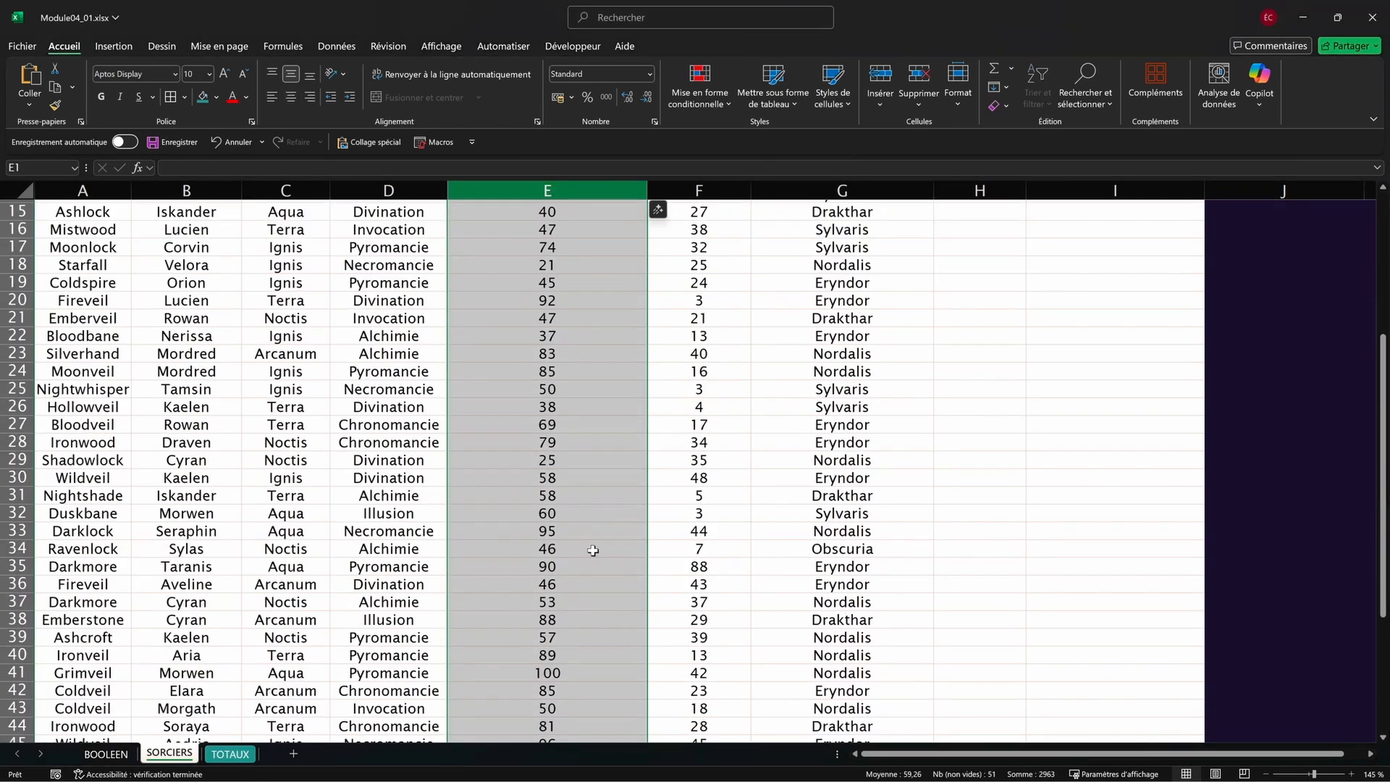
scroll(583, 532, "up", 5)
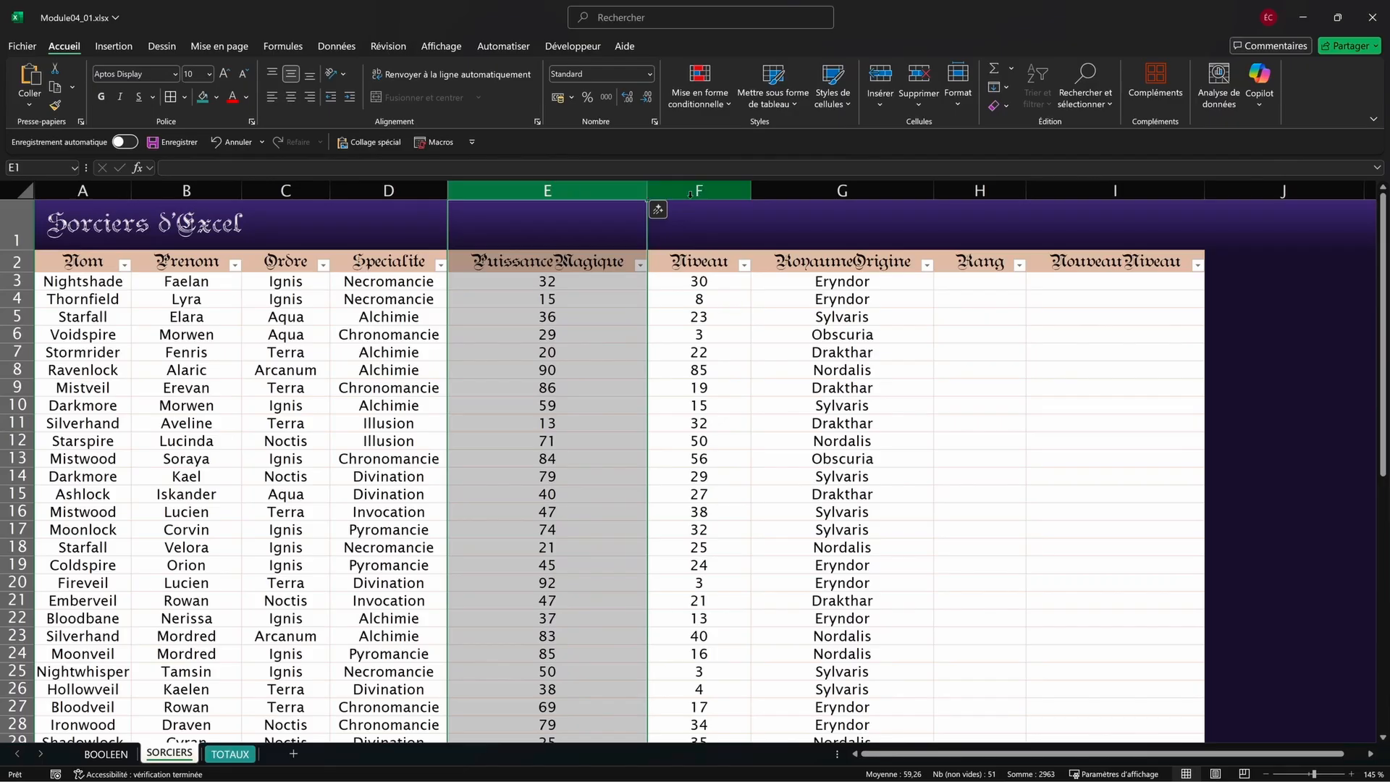
left_click(701, 190)
left_click(831, 188)
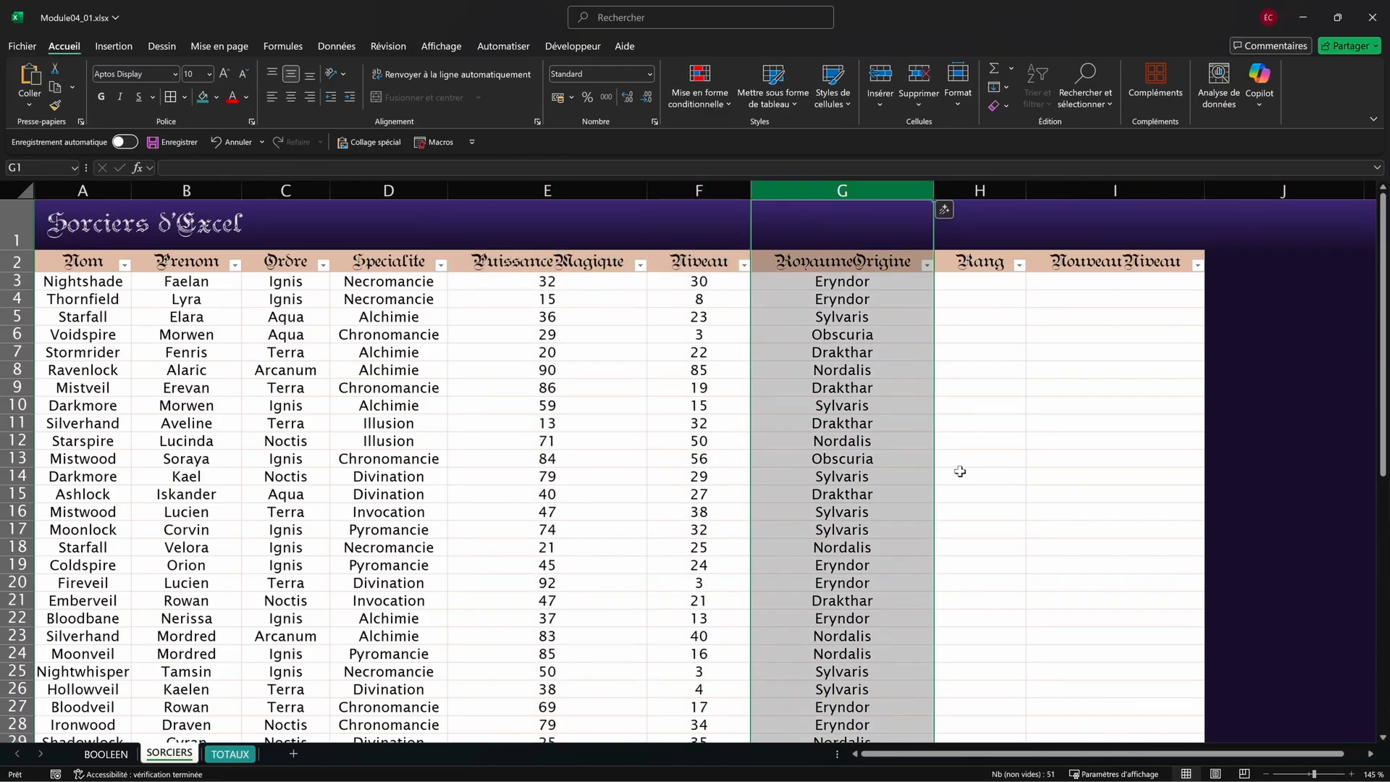
left_click(978, 283)
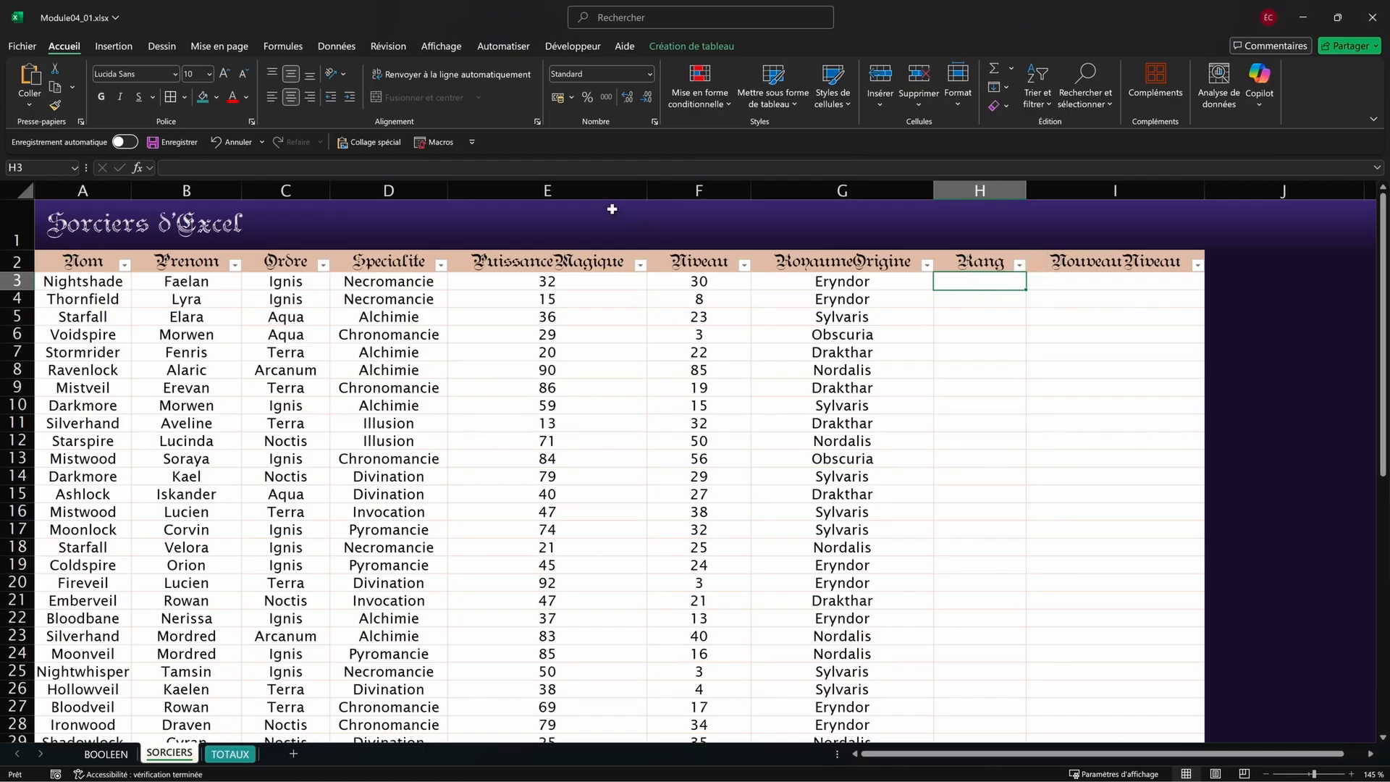
left_click(266, 168)
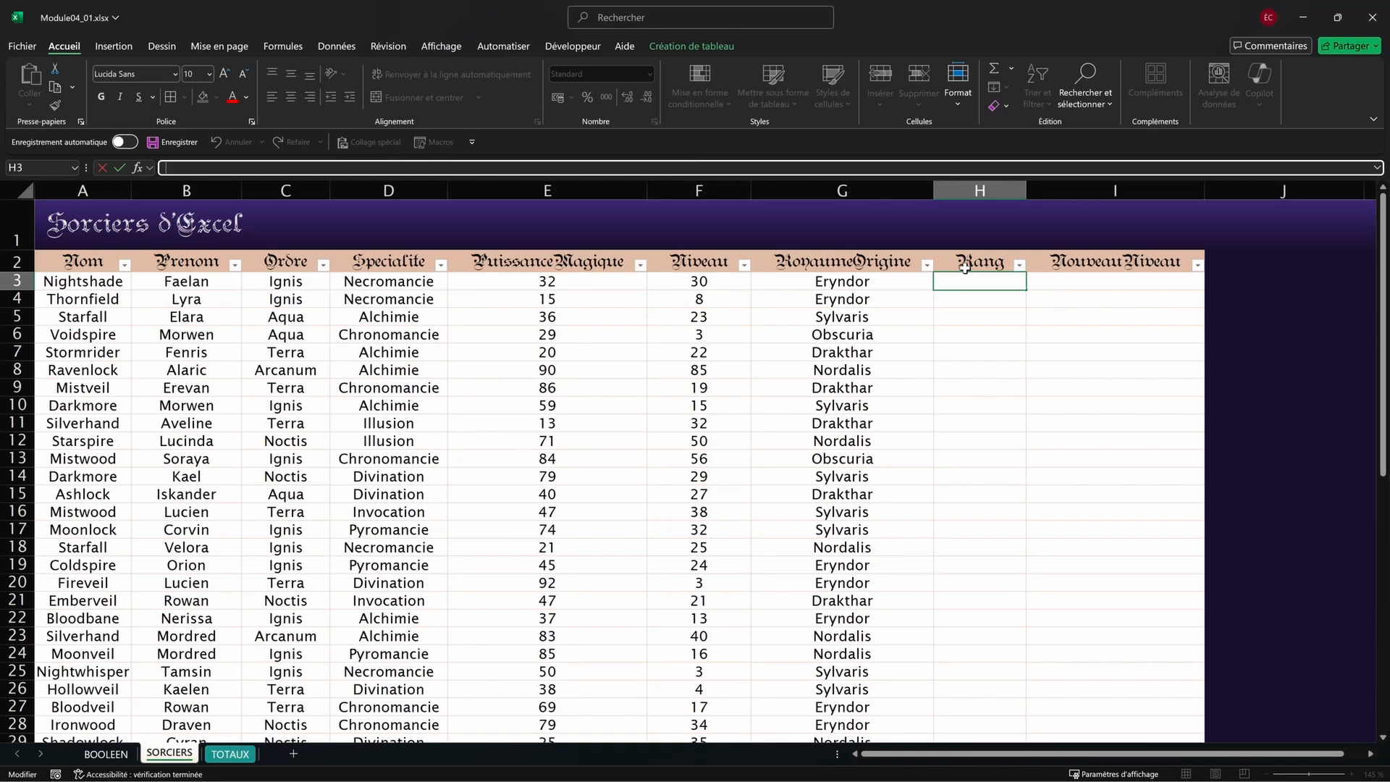
type("=SI")
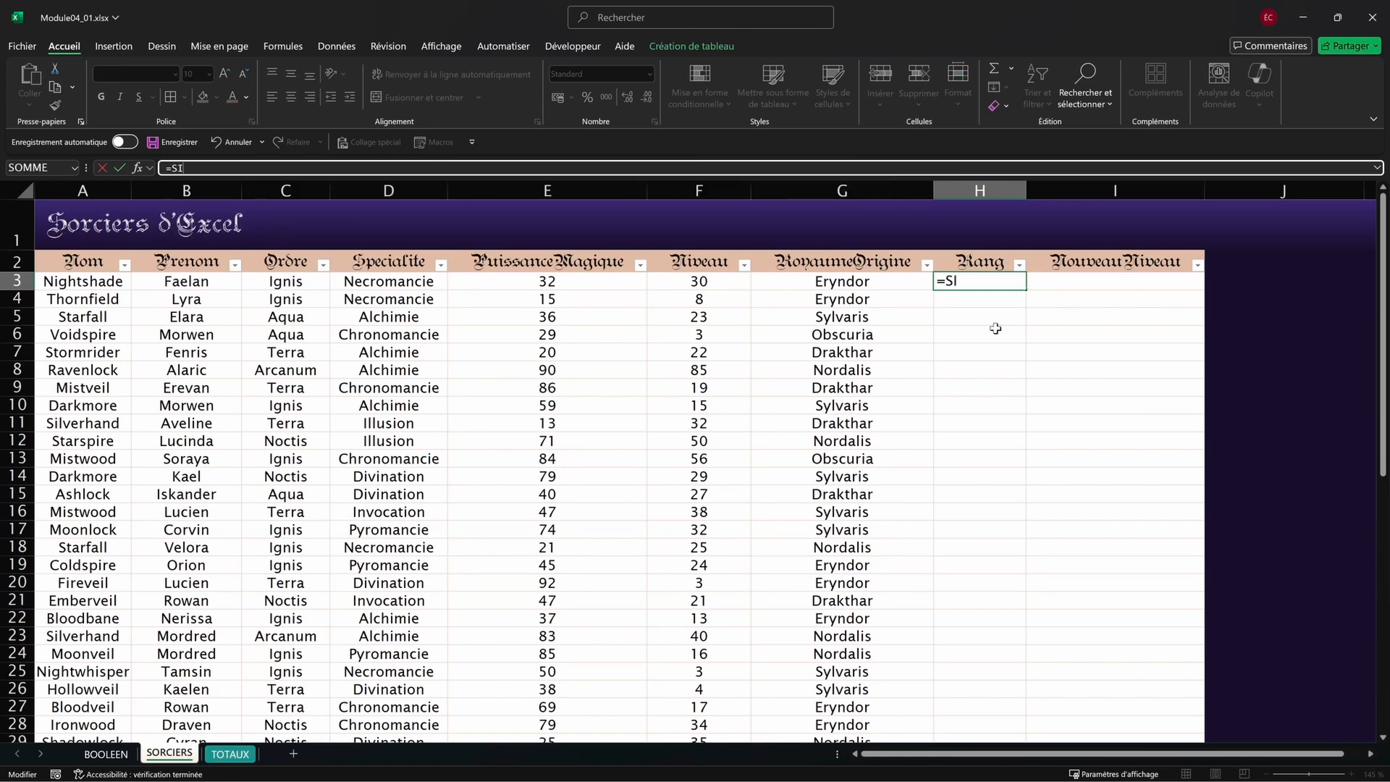
type("(")
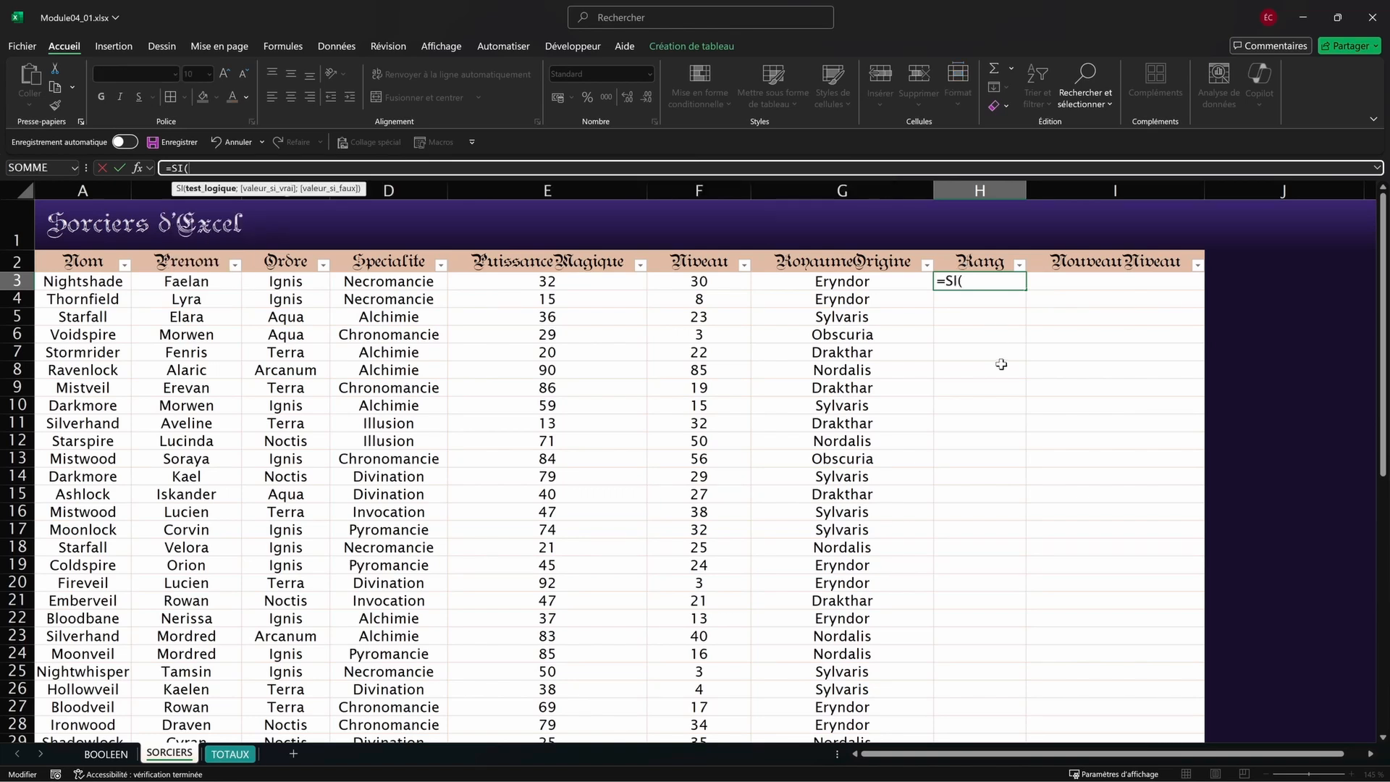
left_click(514, 281)
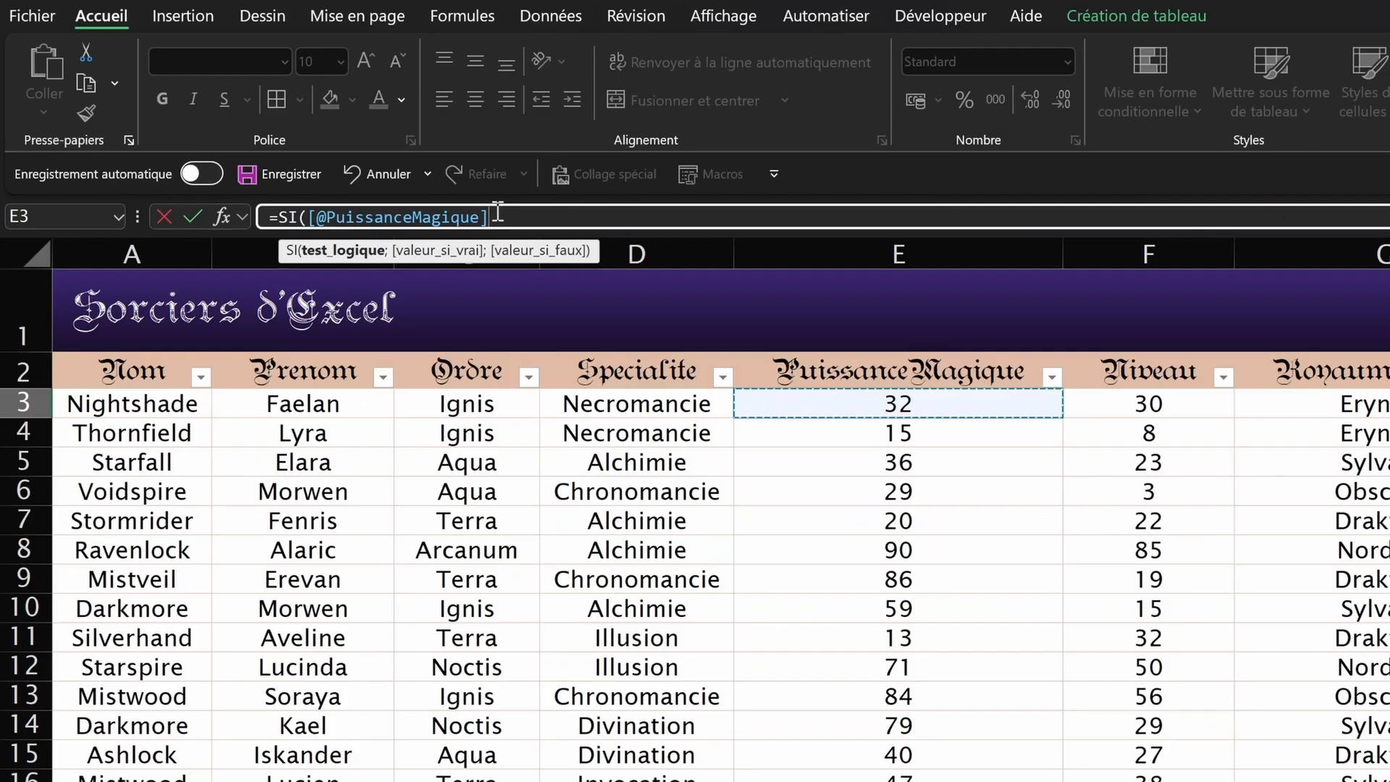
type(">50")
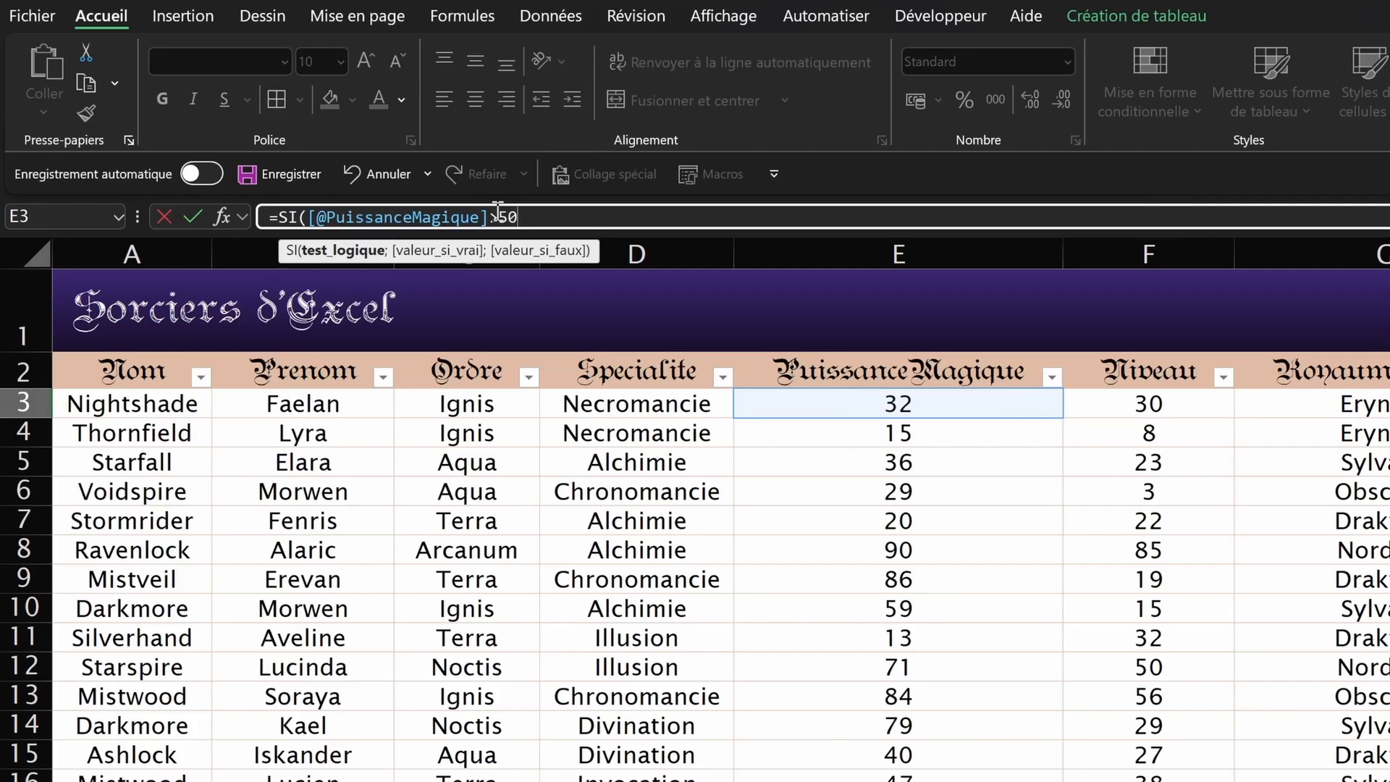
Step: Complete the SI formula in H3 with "Archimage" as the true value and "Mage" as the false value
type(";")
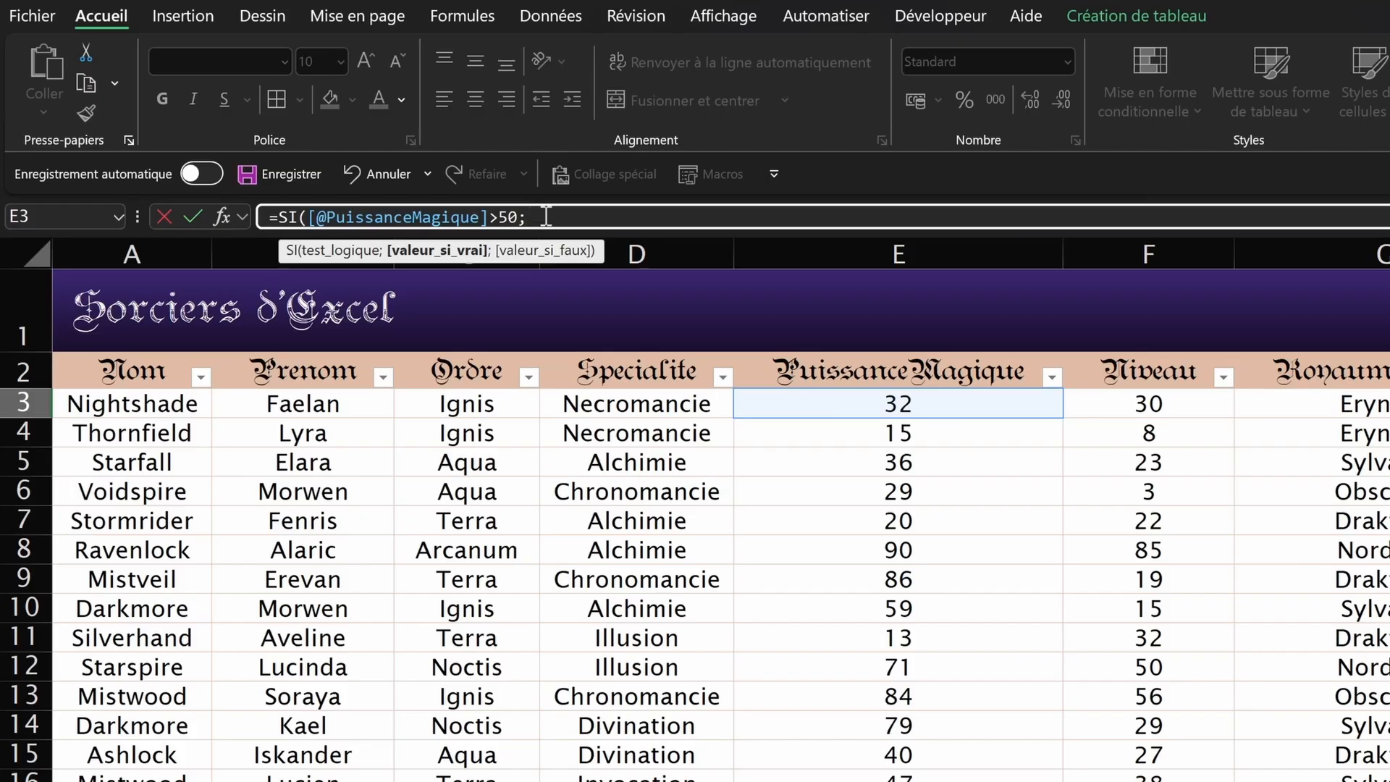
type("\"Archi")
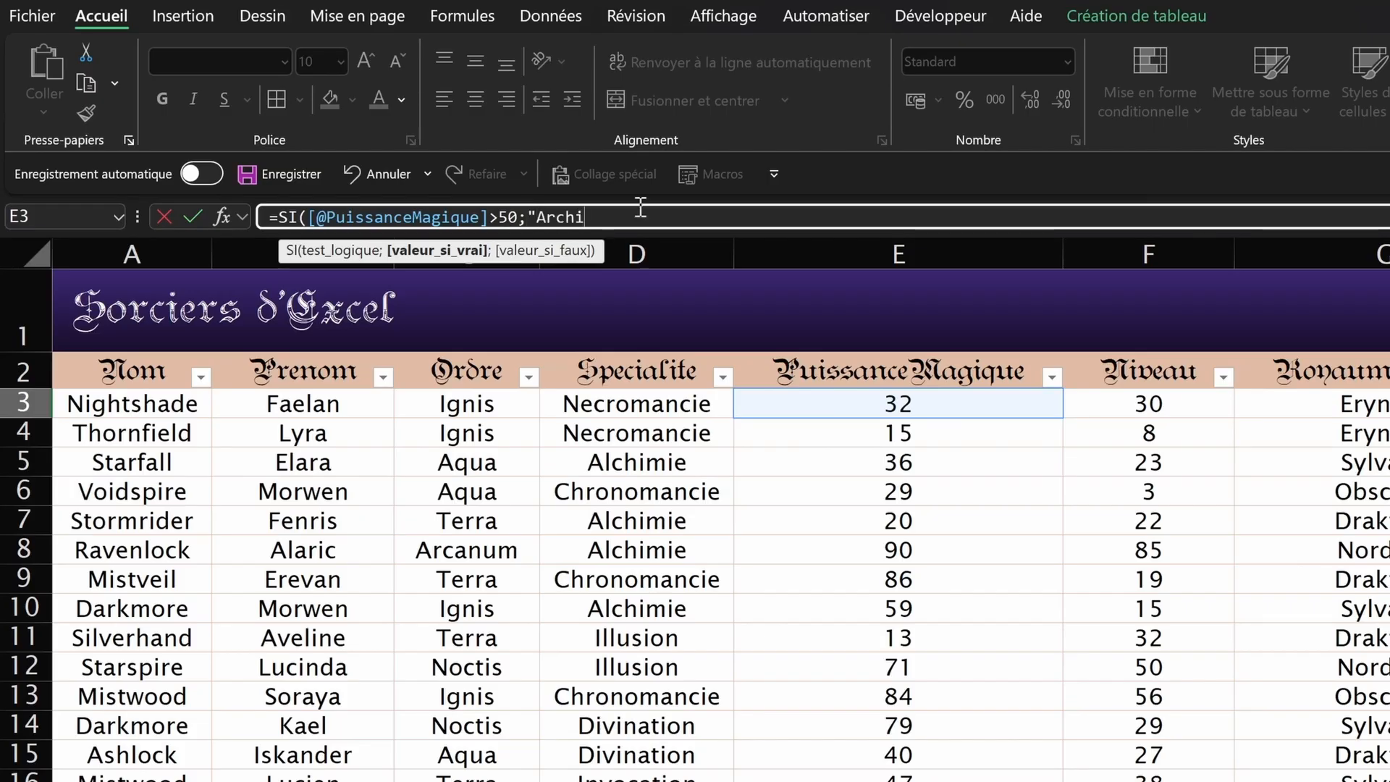
type("mage\";")
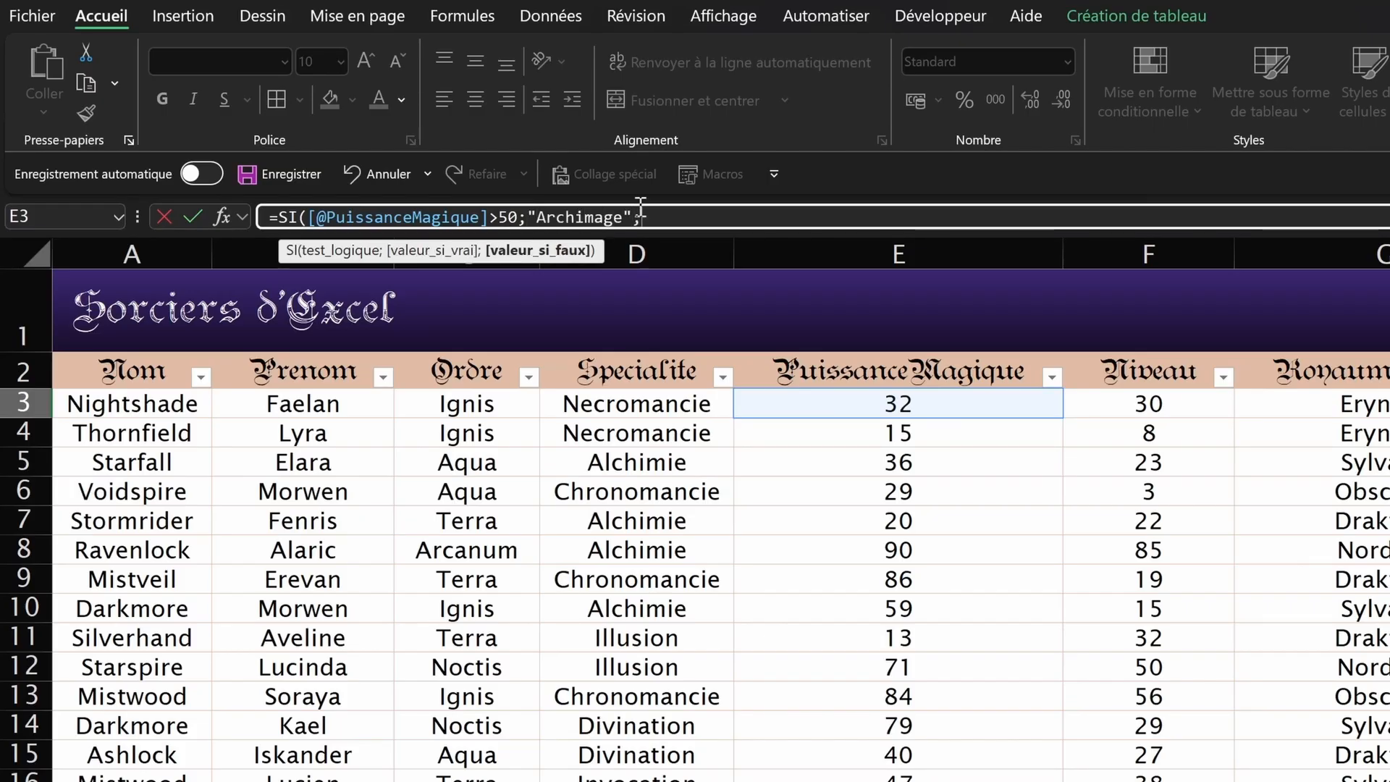
type("\"Mage\")")
key("Return")
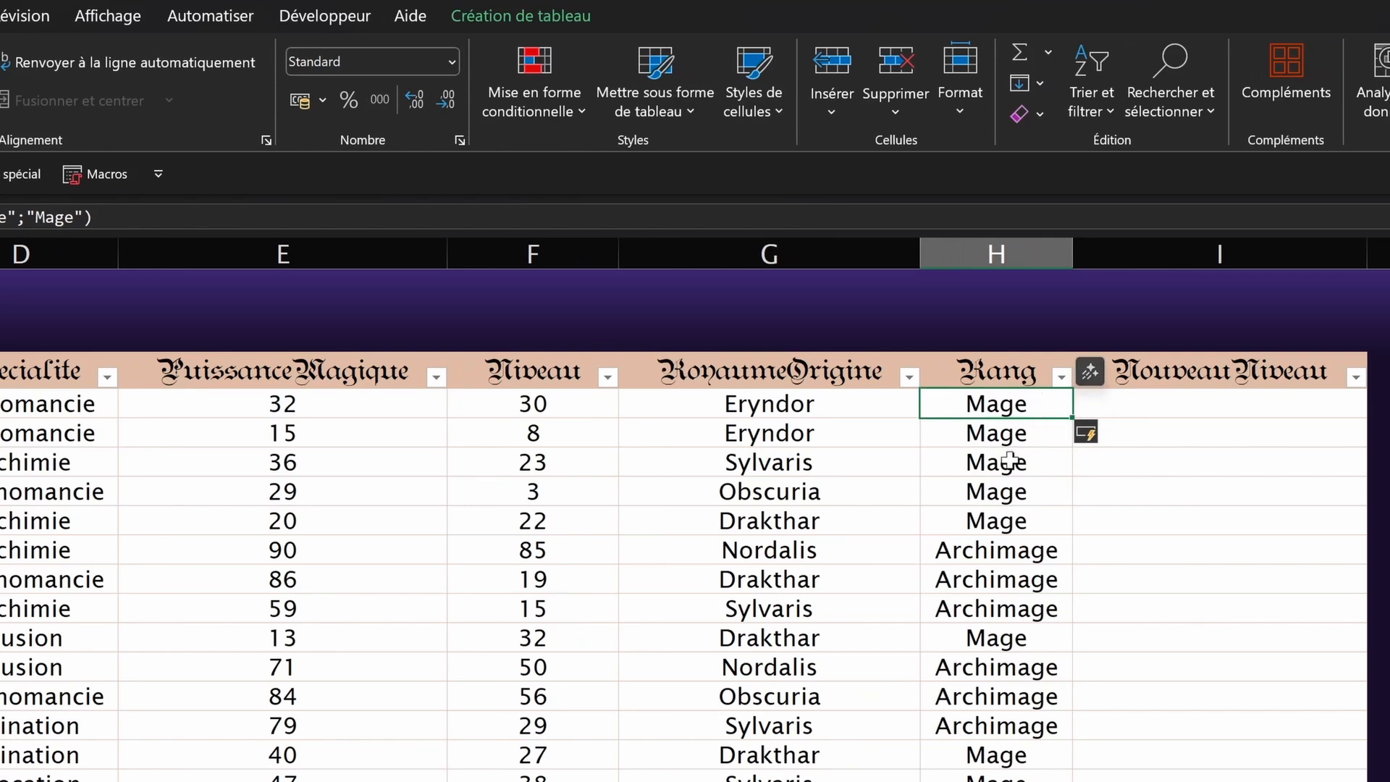
Step: Review the ranks filled down the Rang column and compare them with the PuissanceMagique values
left_click(1193, 481)
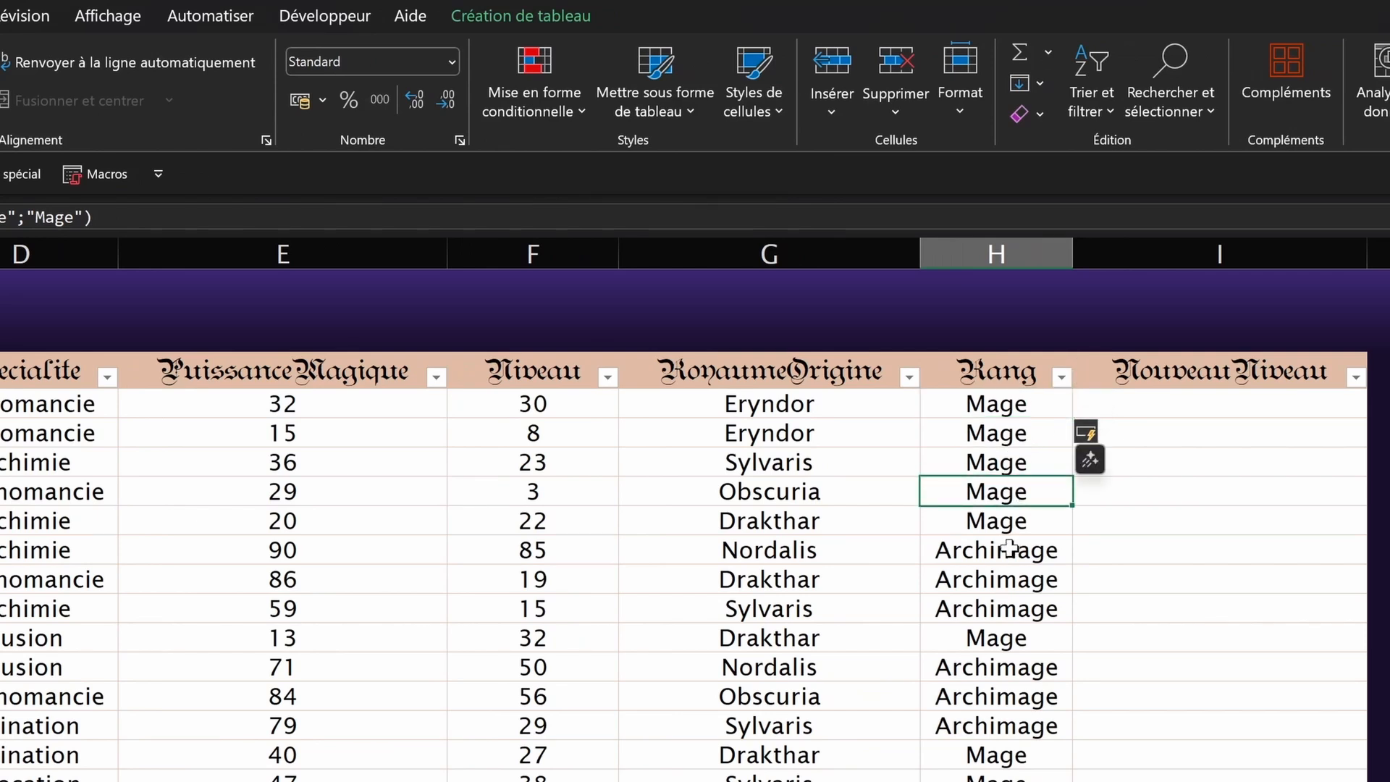
scroll(1008, 549, "down", 3)
left_click(965, 283)
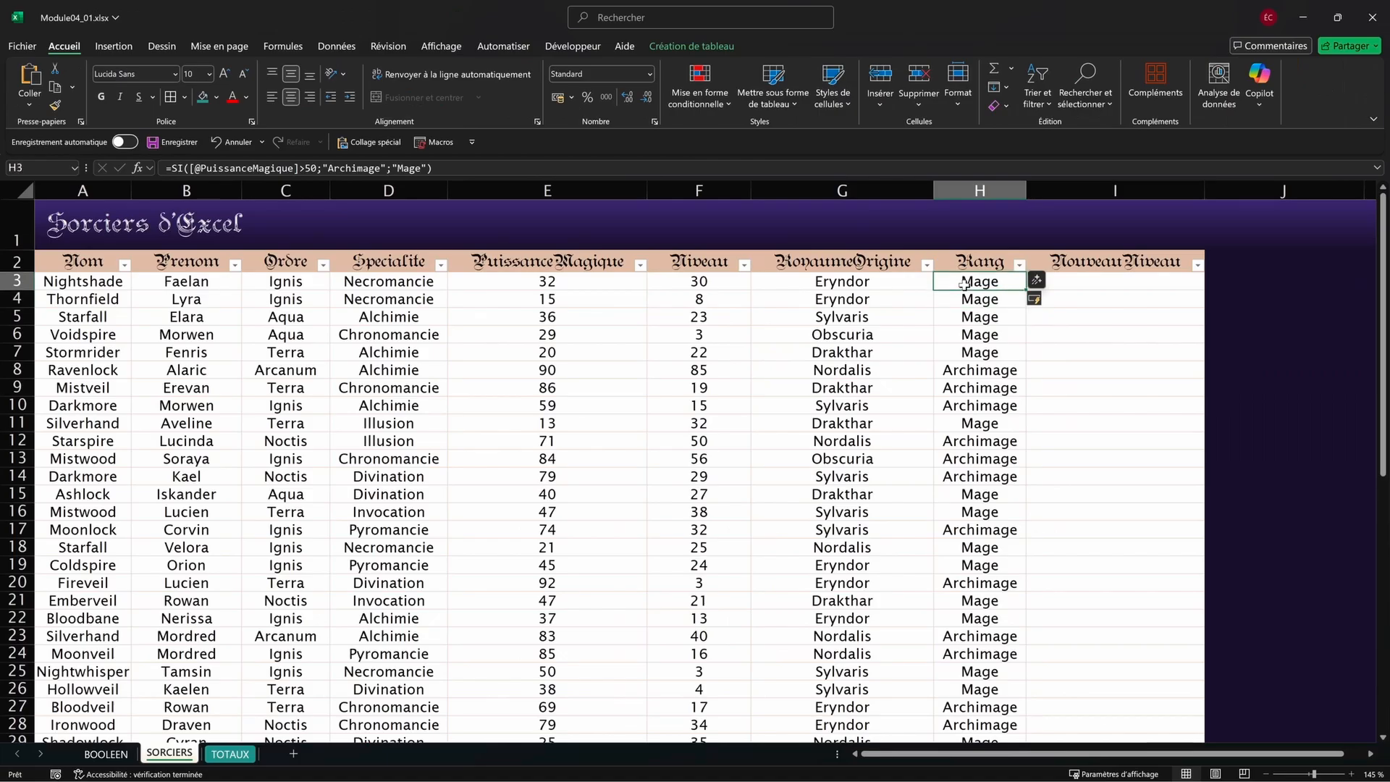
scroll(969, 312, "down", 4)
left_click(967, 302)
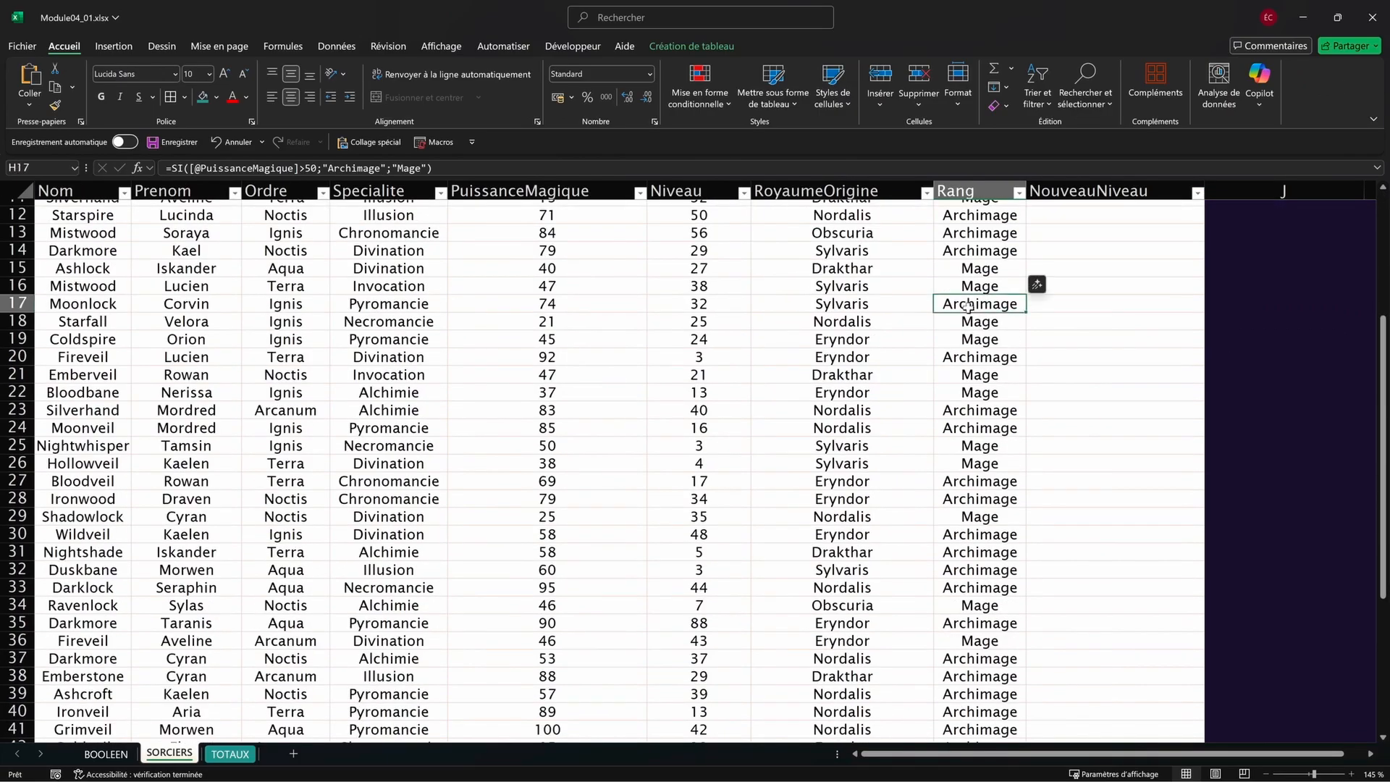
scroll(965, 299, "up", 2)
scroll(967, 301, "up", 2)
scroll(948, 315, "down", 3)
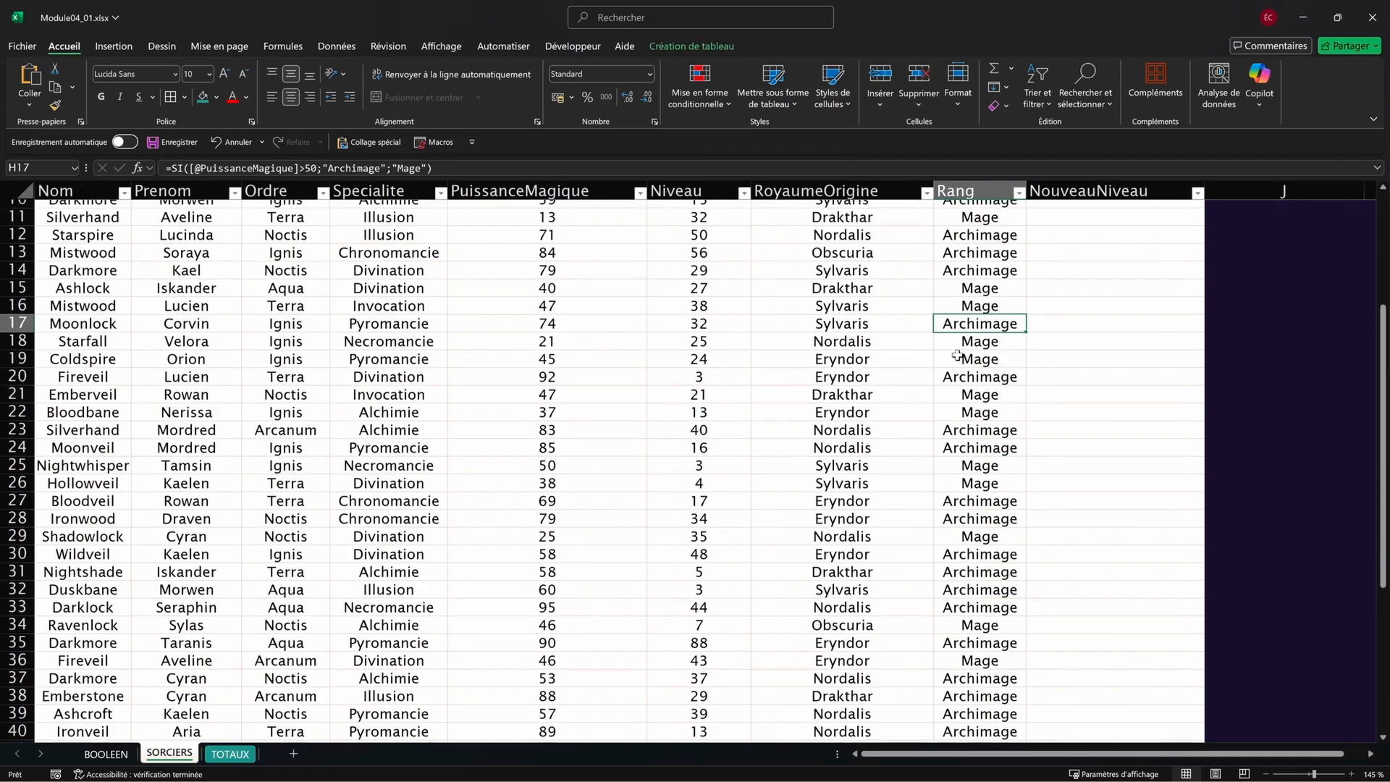
scroll(933, 325, "up", 3)
left_click(966, 297)
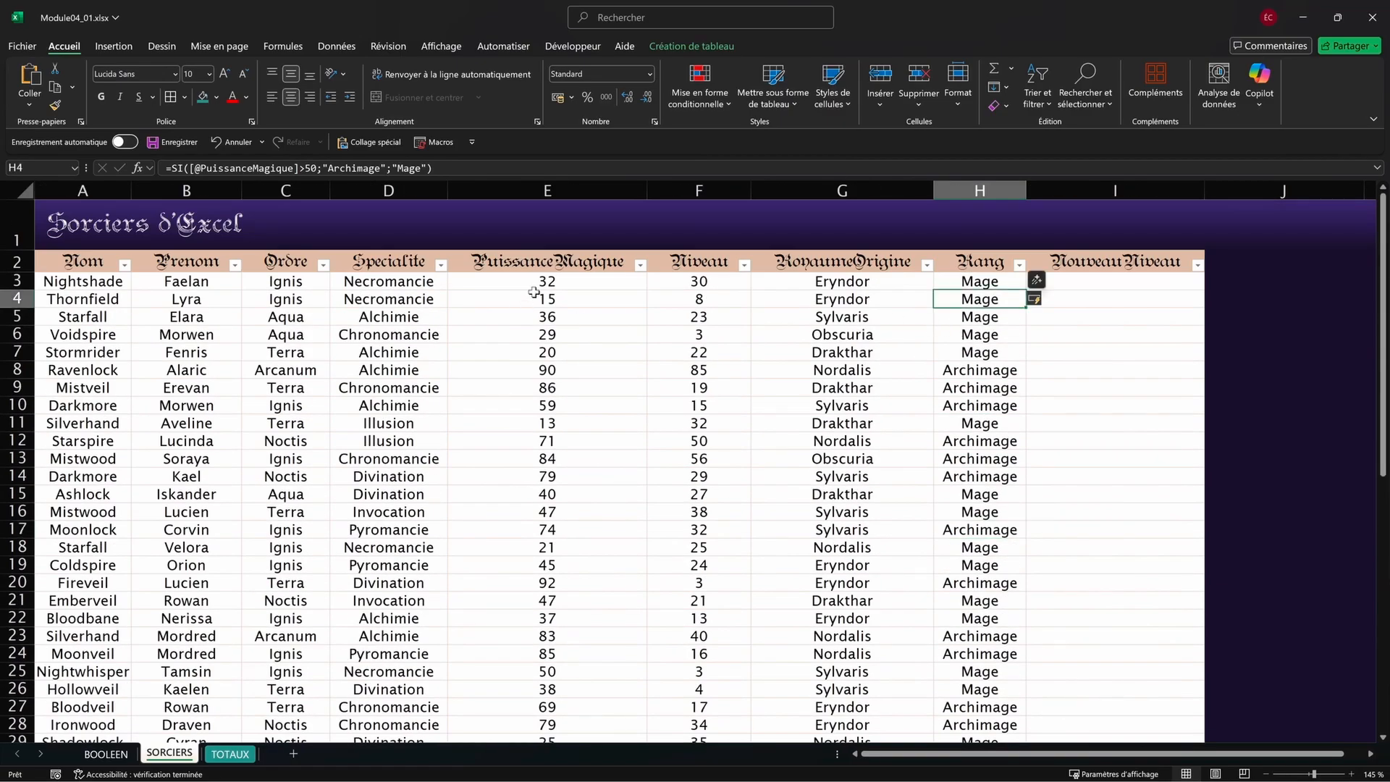
Step: Test the Rang formula by setting PuissanceMagique in E4 to 51, compare it with H4, and undo the change
left_click(545, 296)
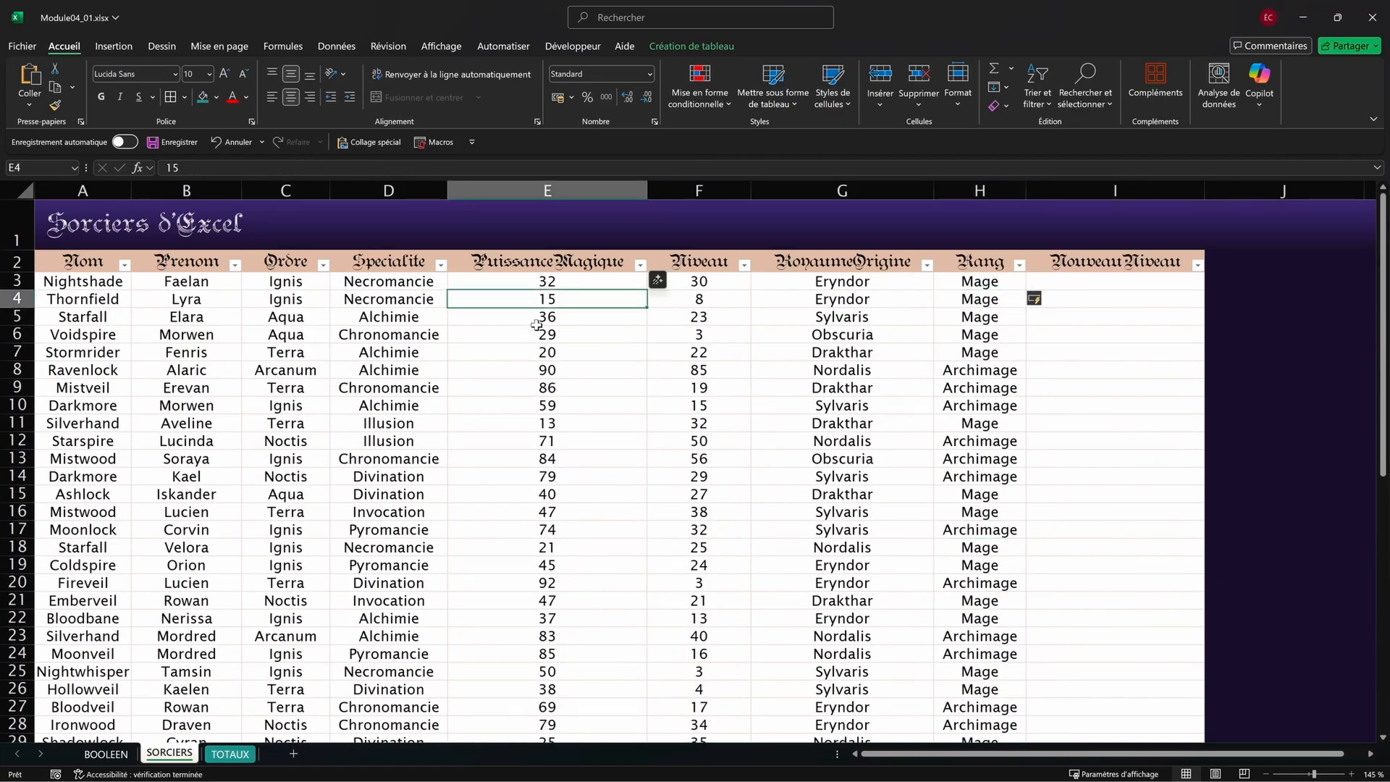
type("51")
key("Return")
left_click(546, 298)
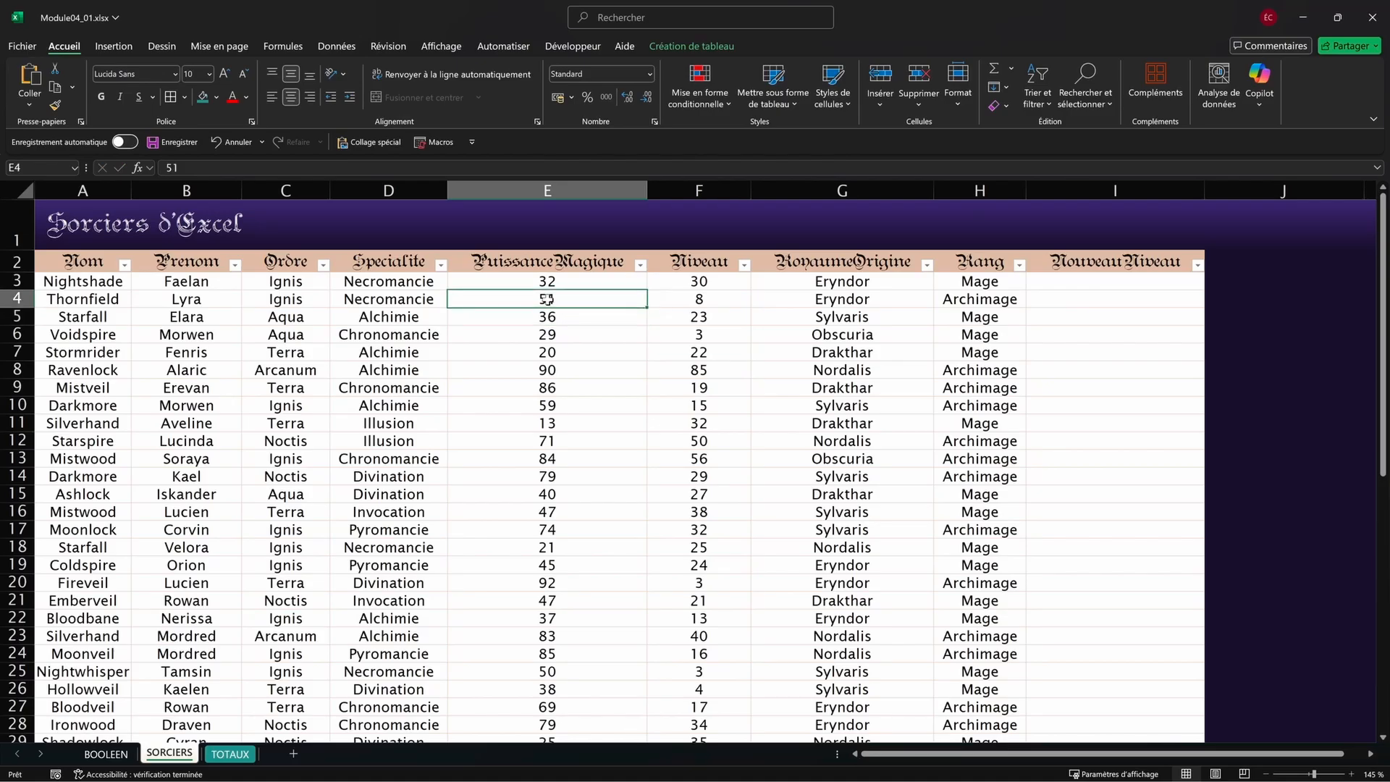
left_click_drag(546, 298, 959, 296)
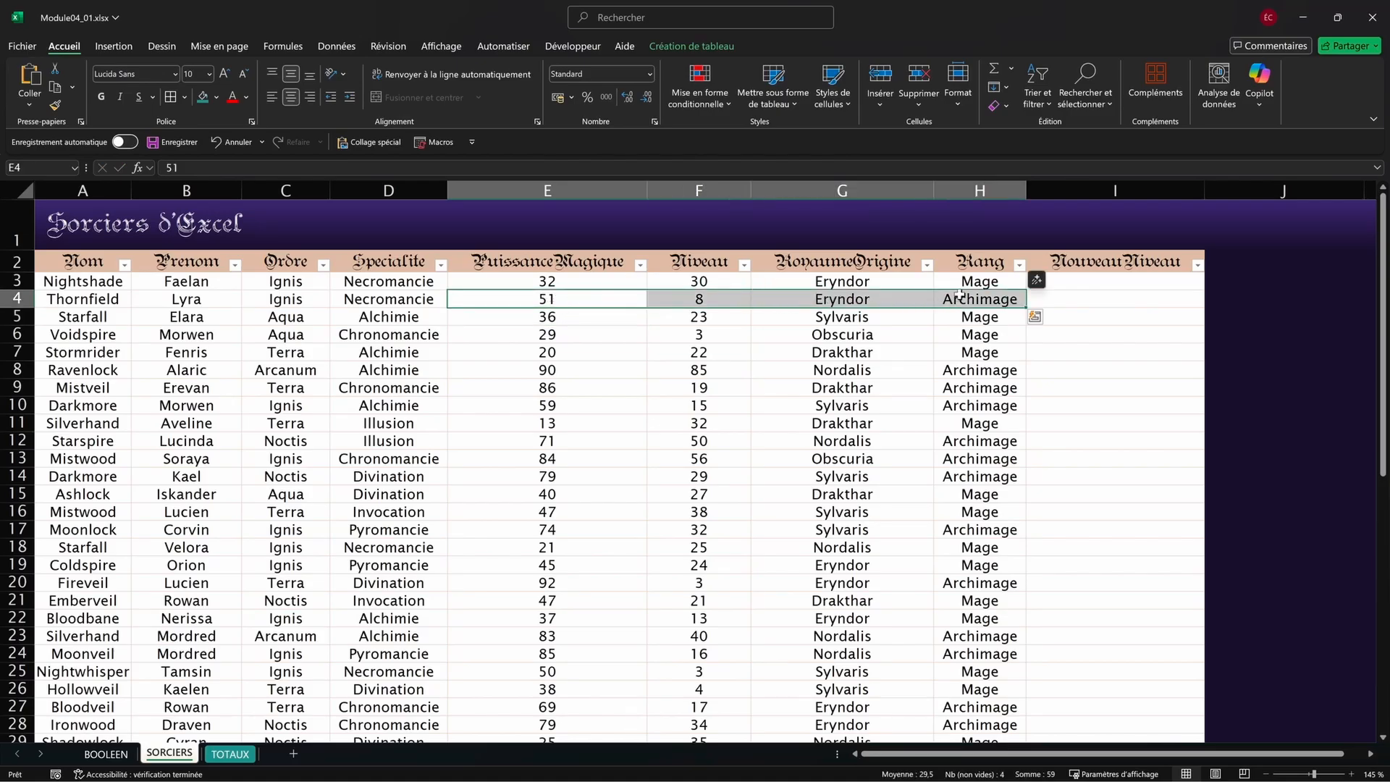
left_click(976, 299)
key("ctrl+z")
left_click(1147, 284)
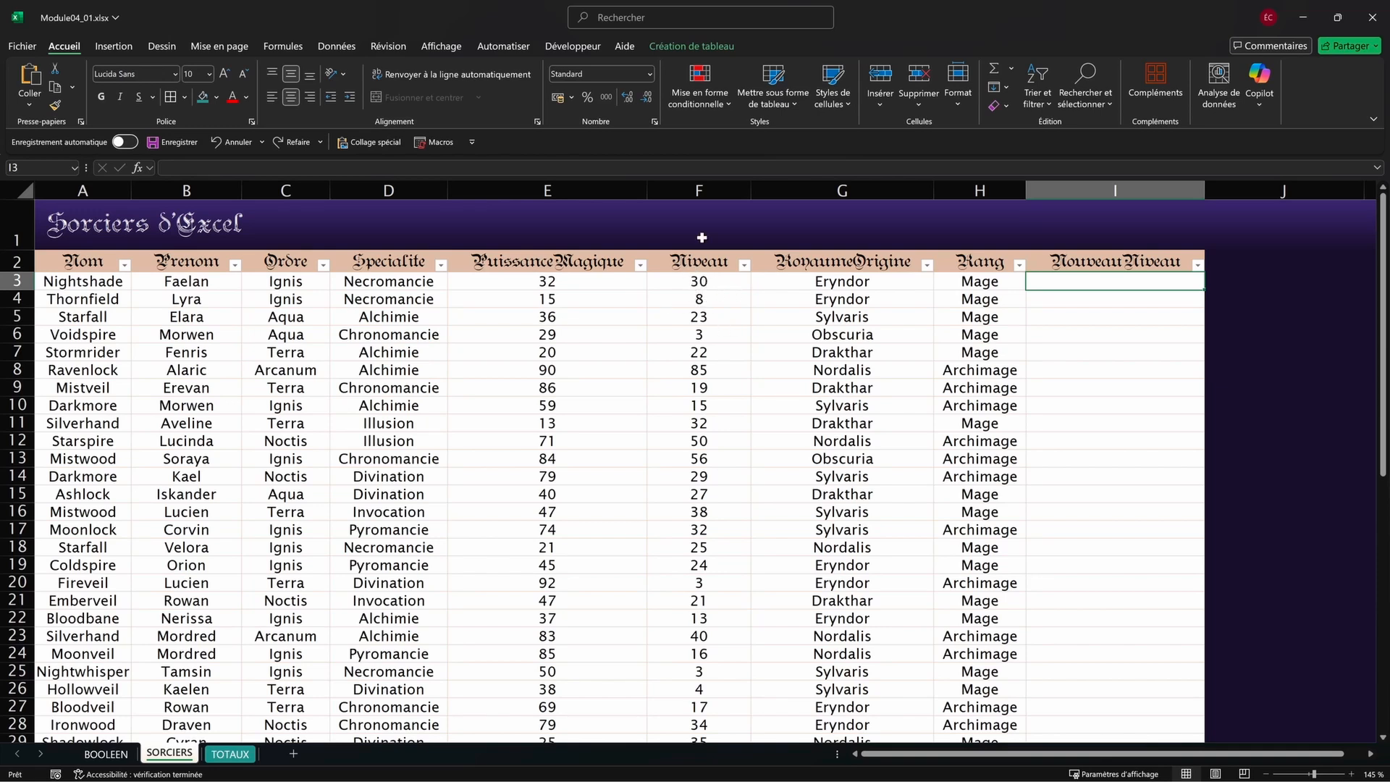
type("=si")
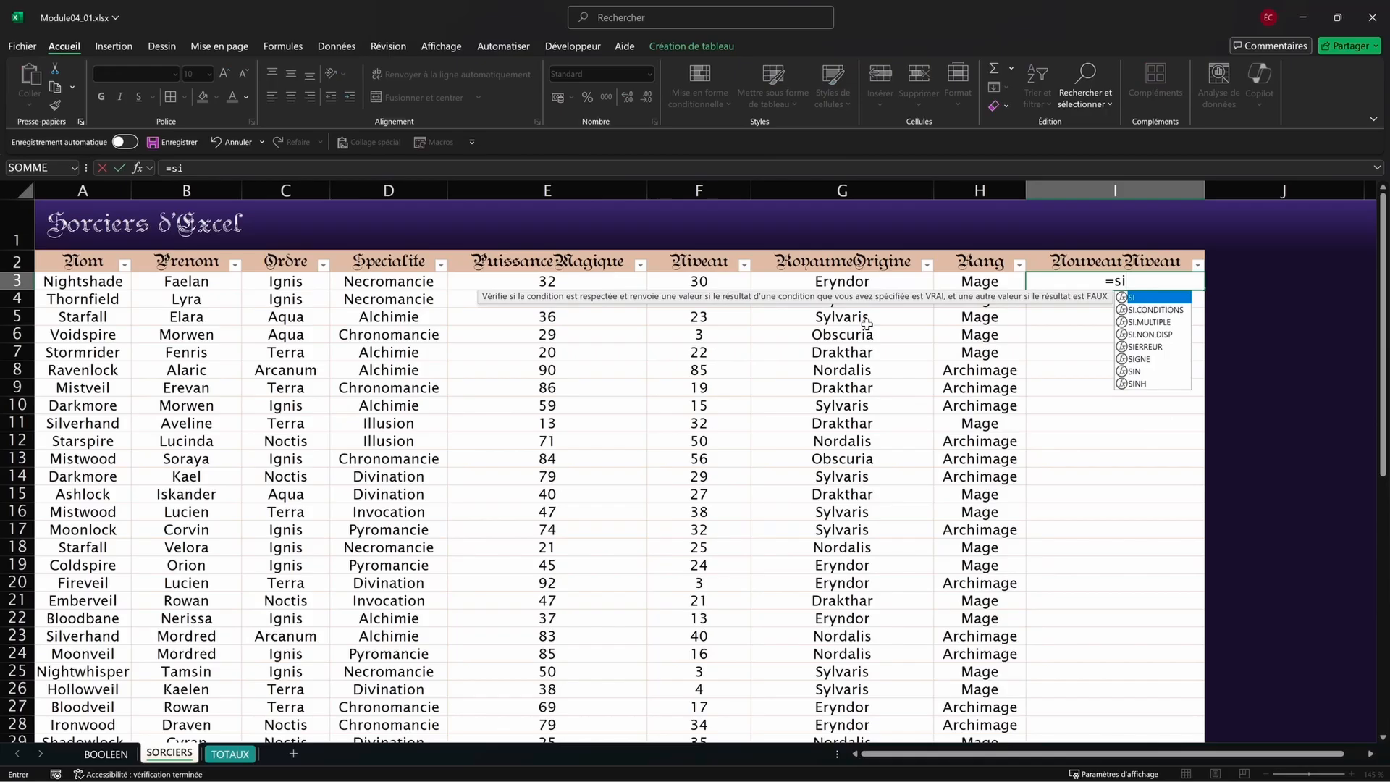
type("(")
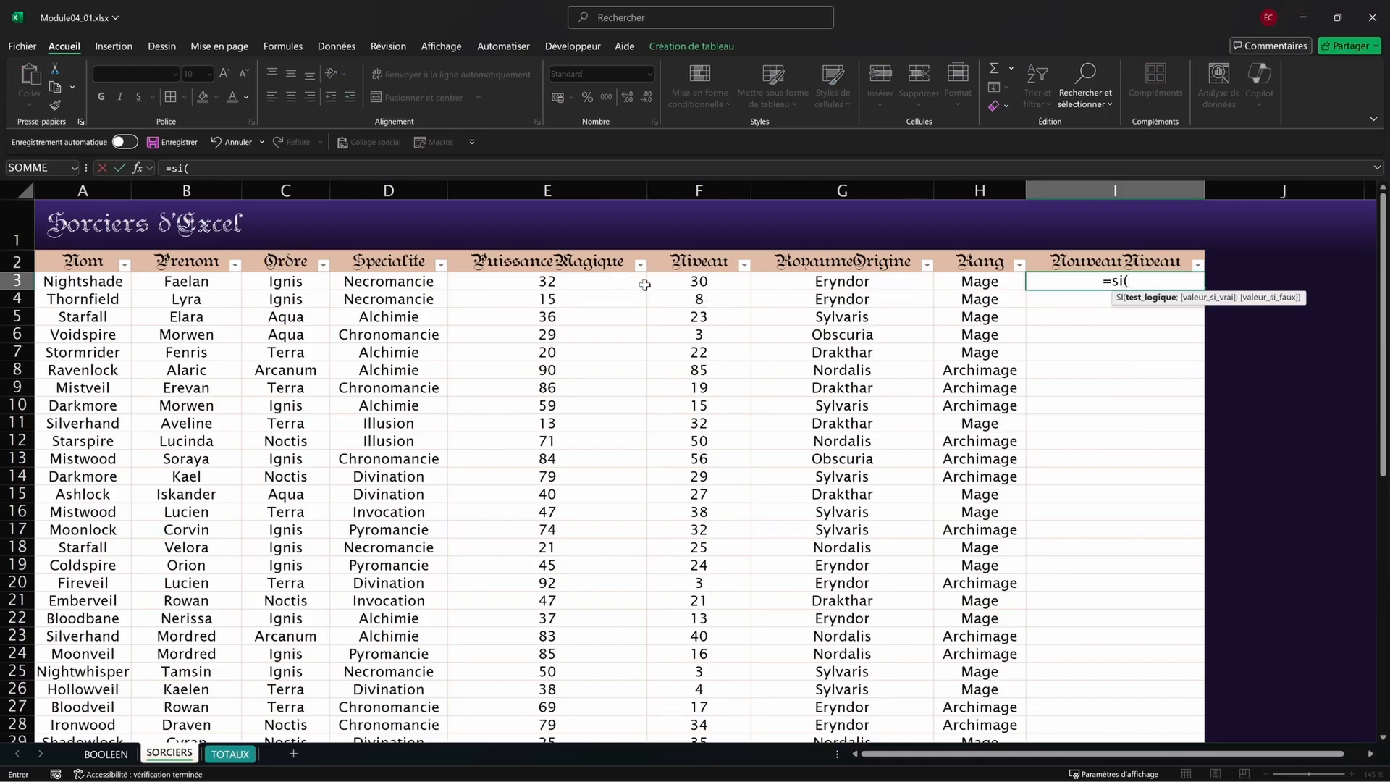
left_click(537, 283)
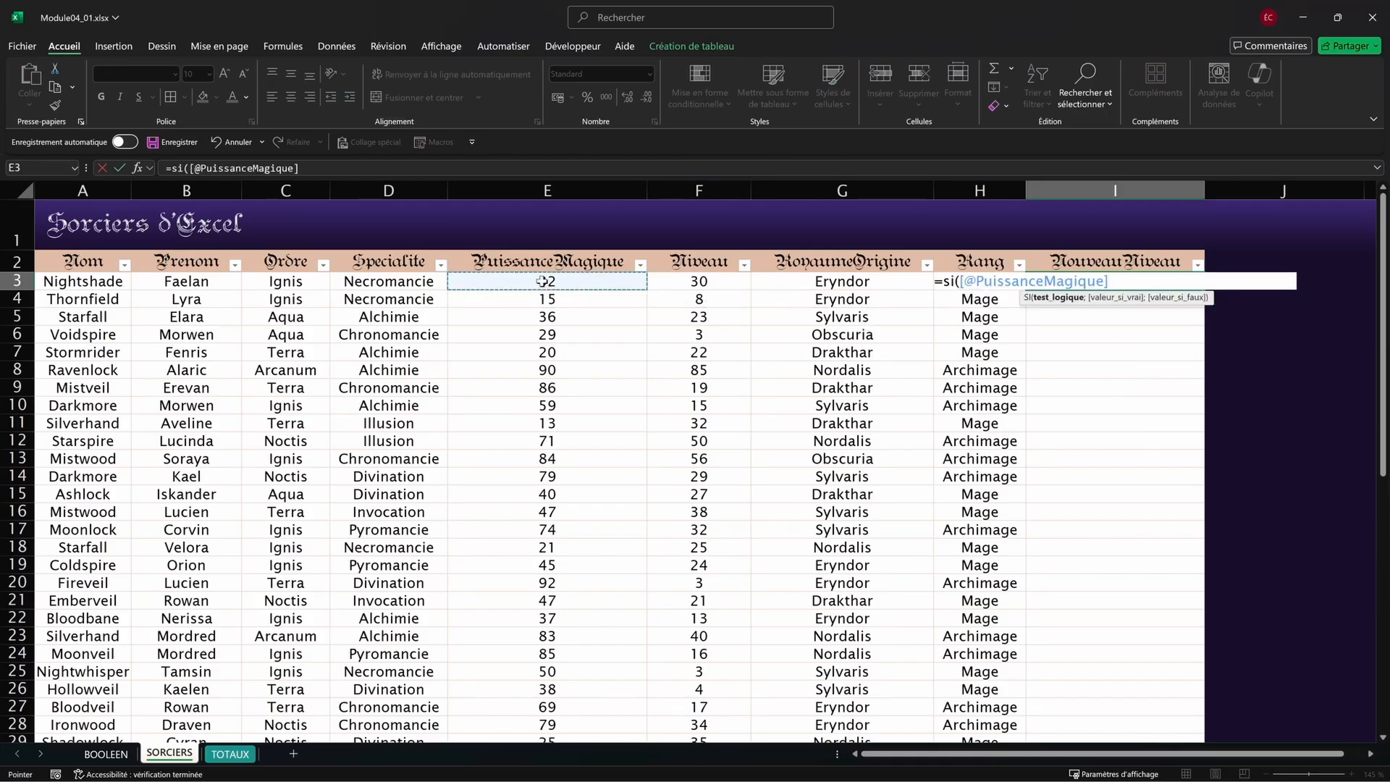
type(">50")
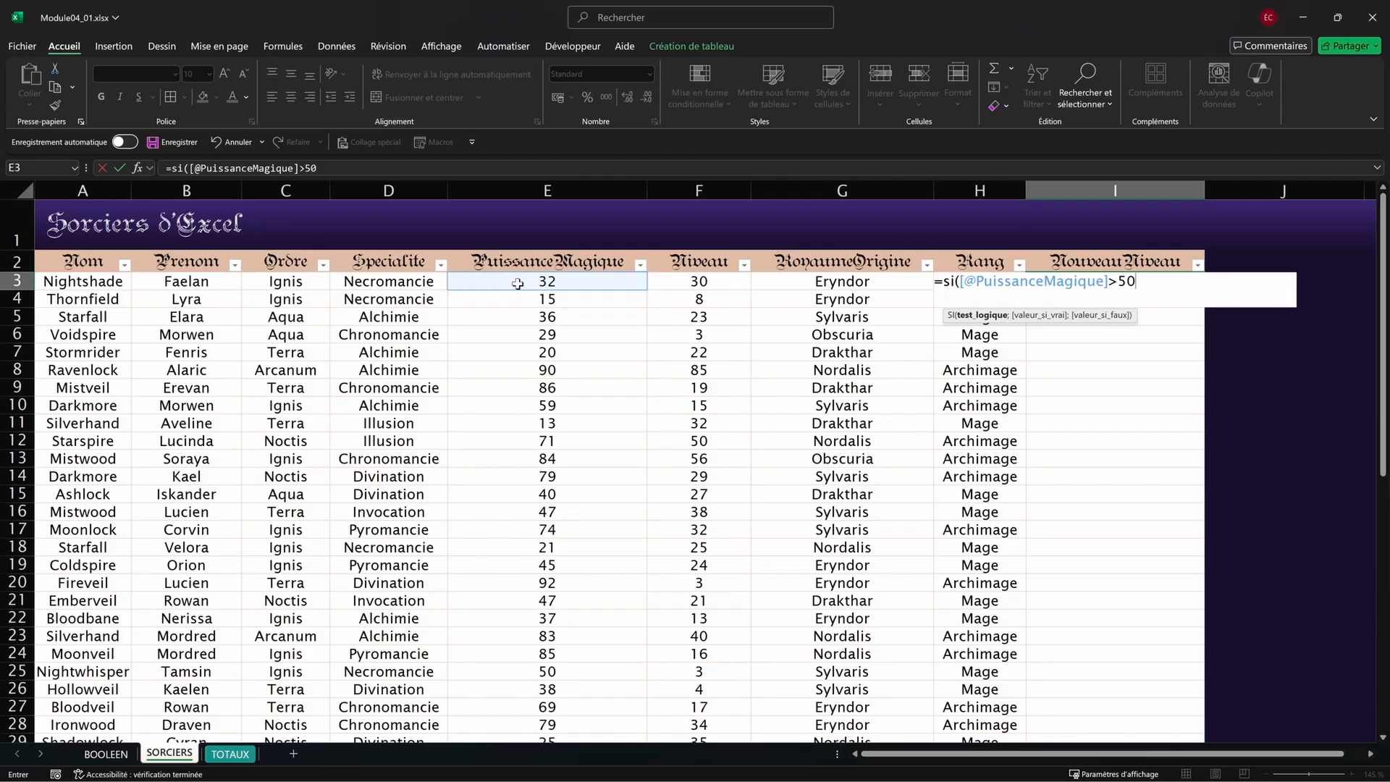
type(";")
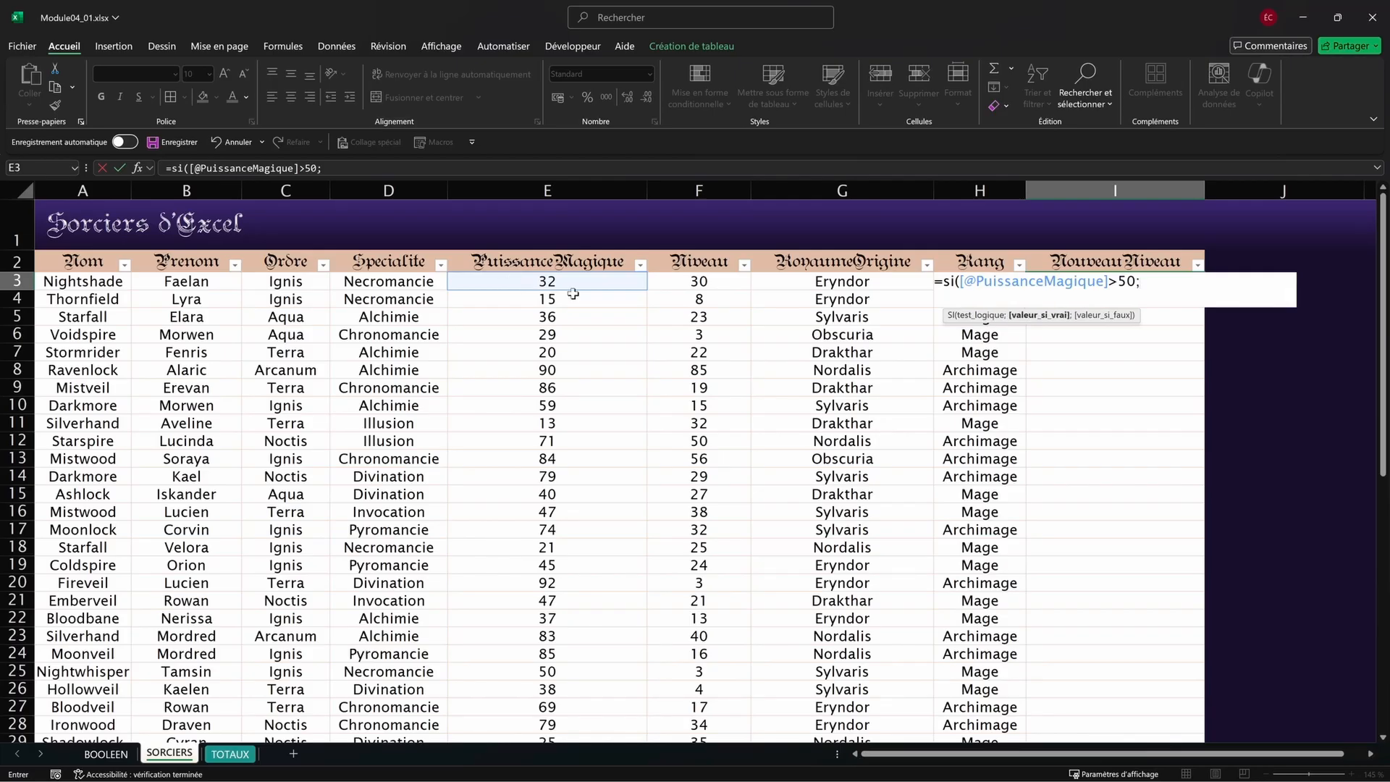
left_click(703, 284)
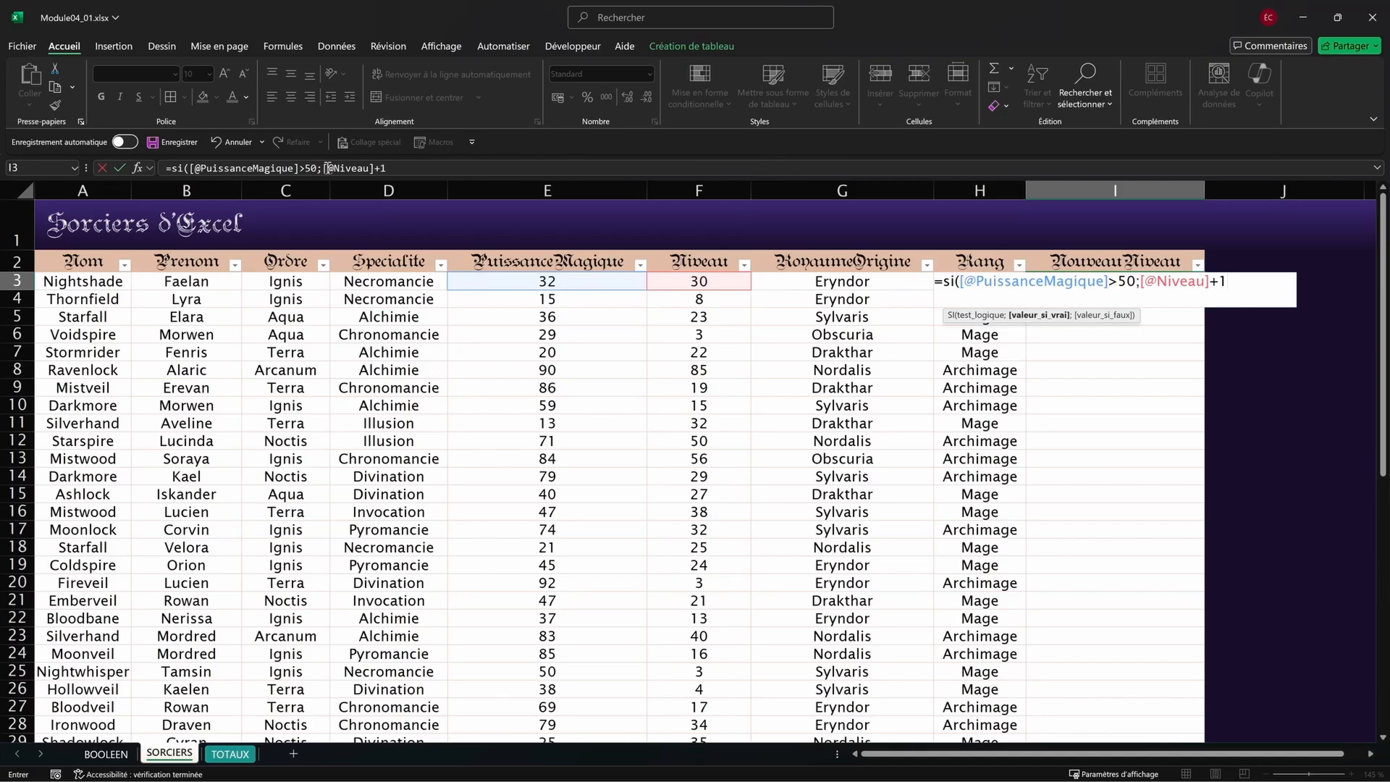
left_click(390, 168)
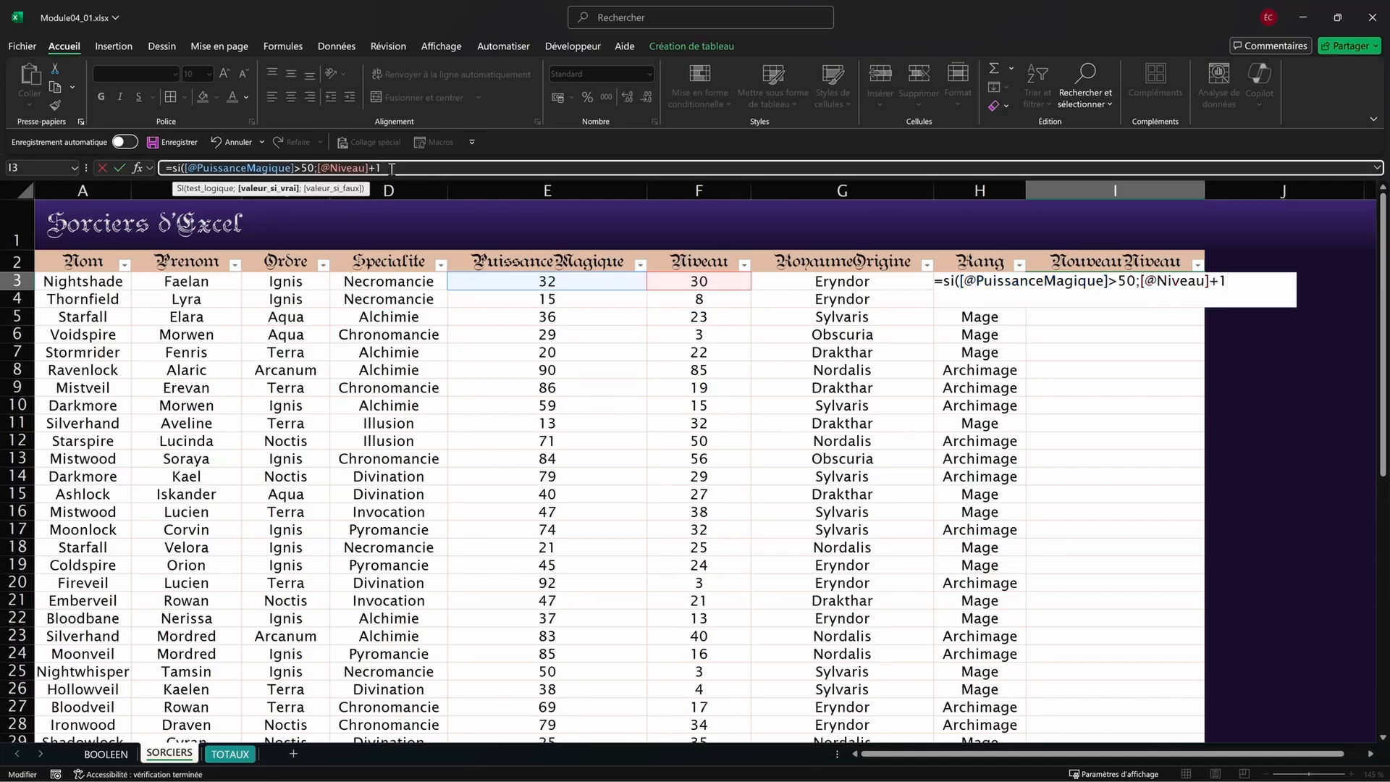
type(";")
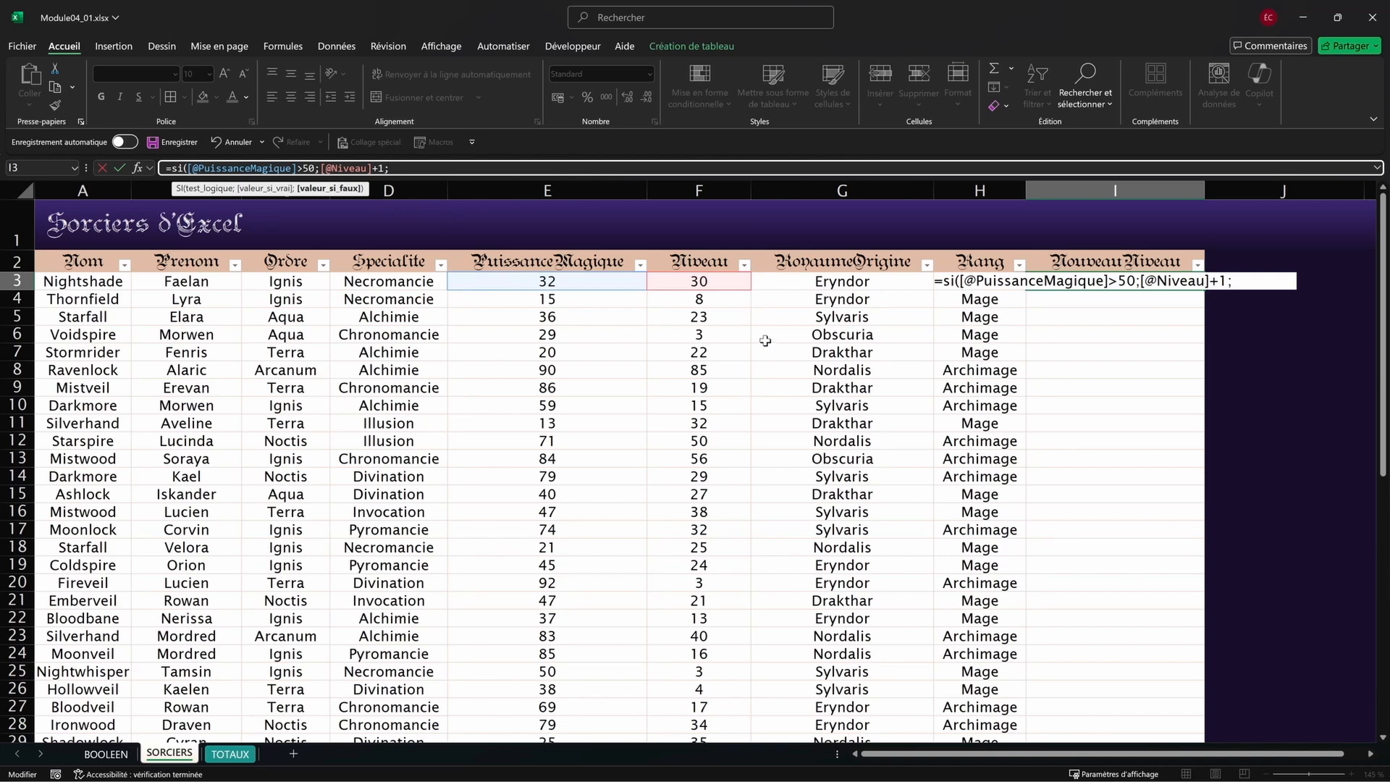
left_click(698, 286)
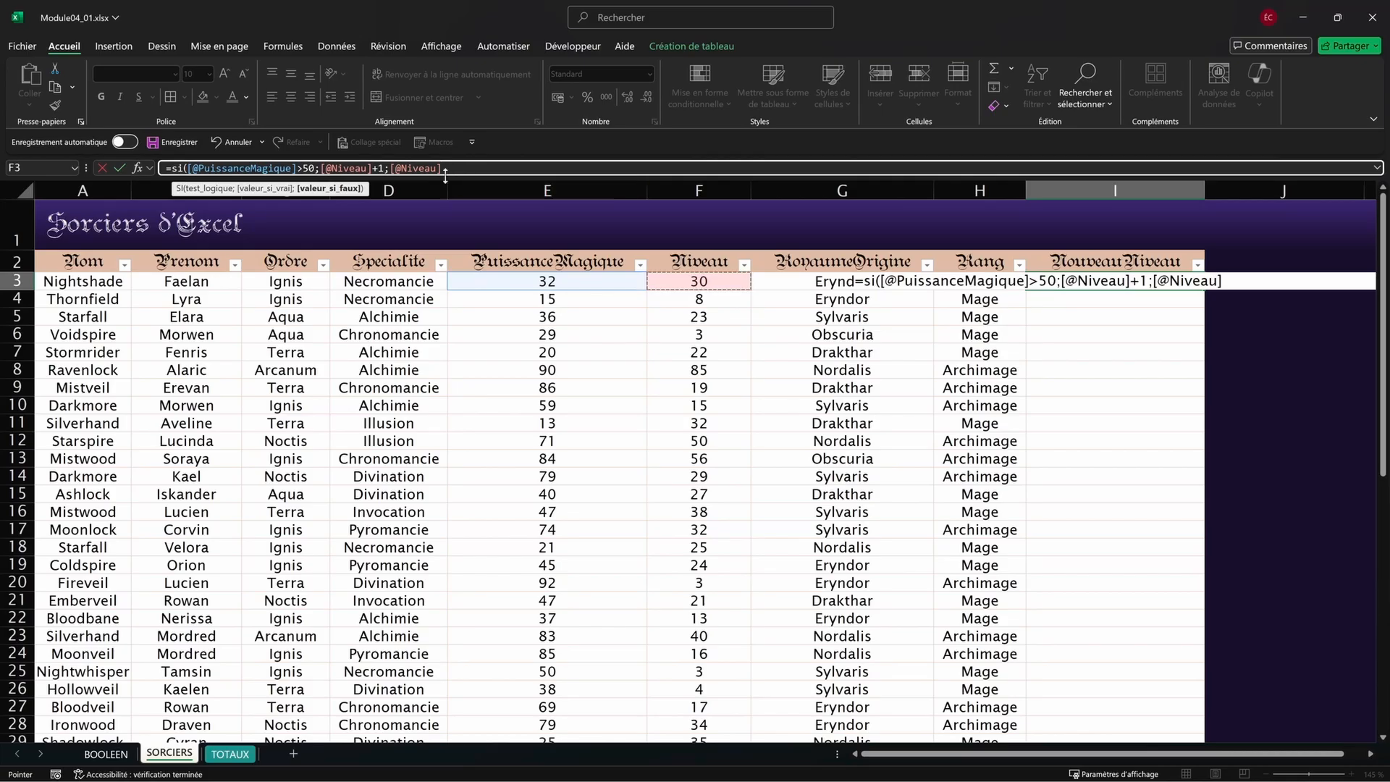
type(")")
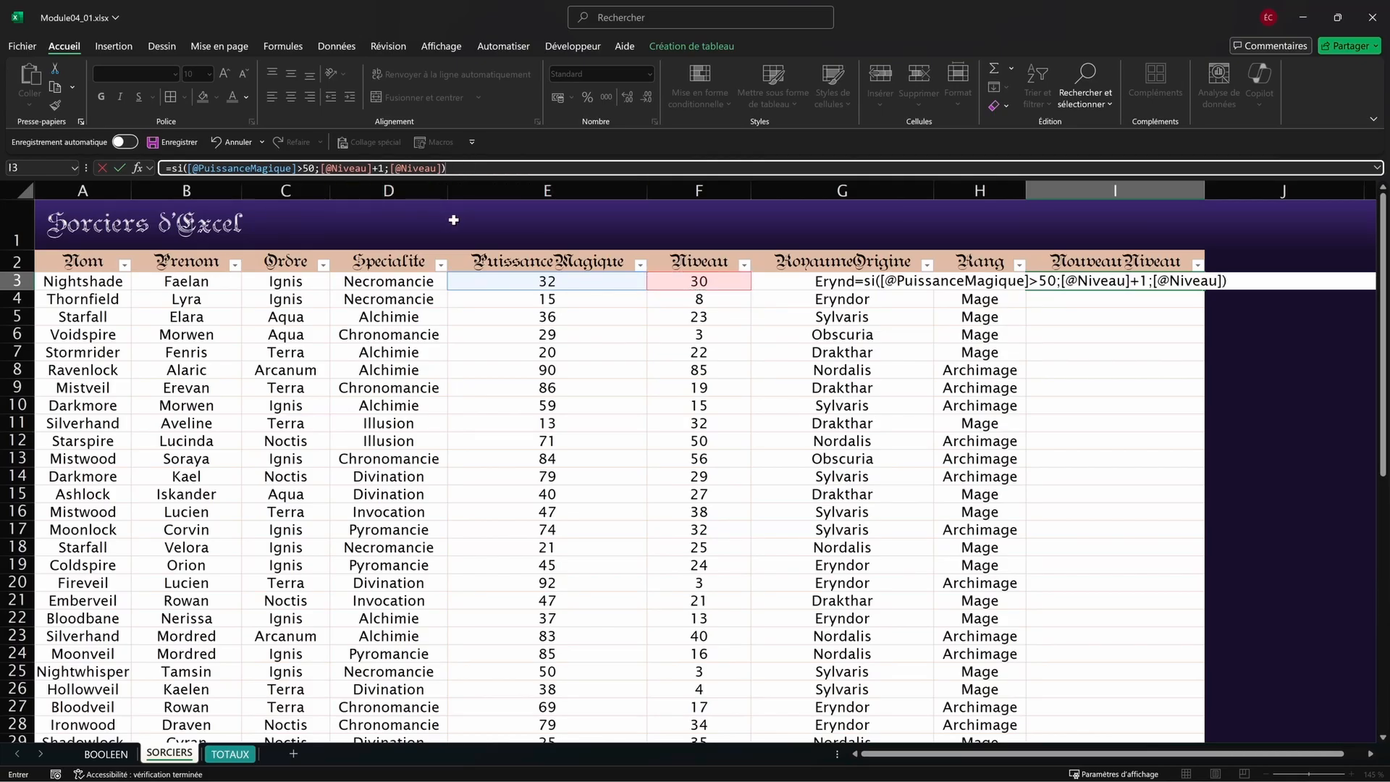
key("Return")
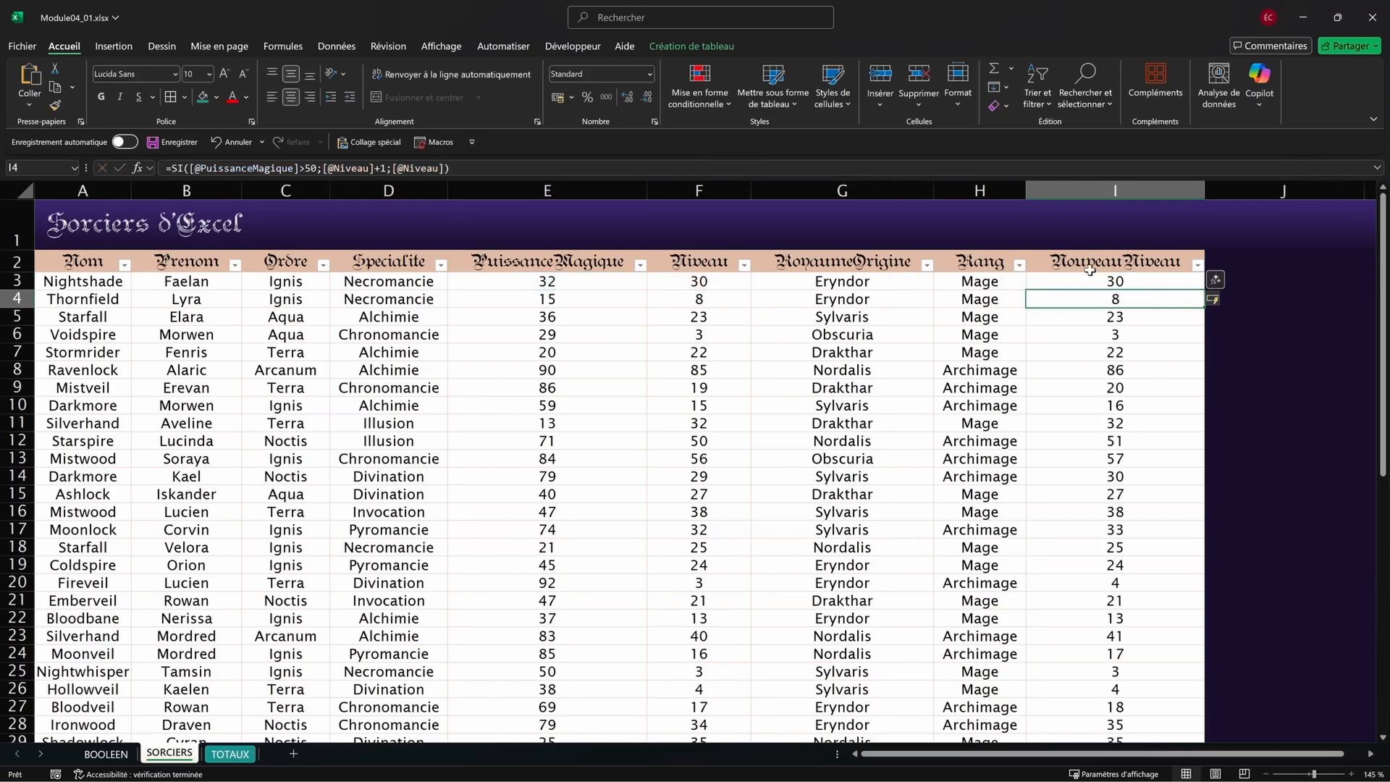
Step: Review the NouveauNiveau results down the column against the PuissanceMagique and Niveau values of the same rows
left_click(1119, 283)
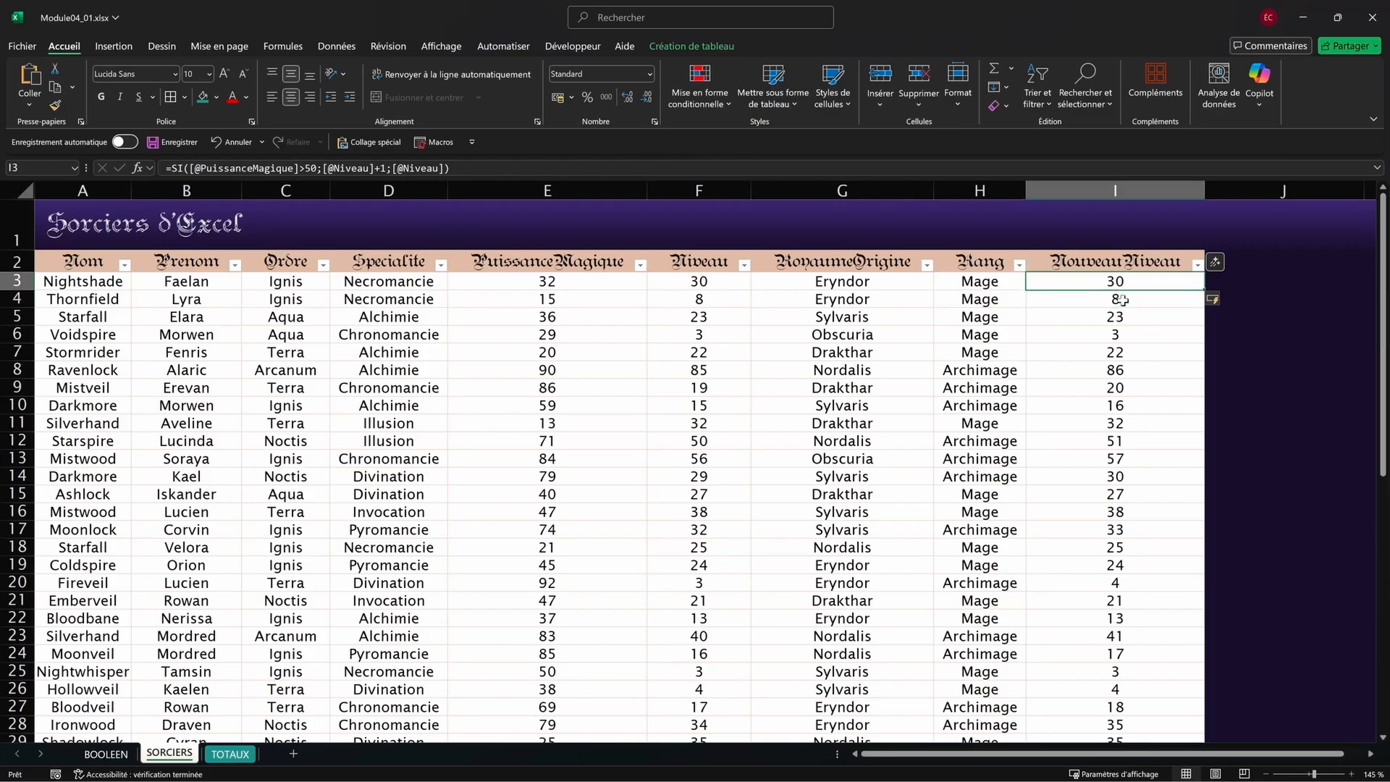
key("Down")
key("Down")
key("Down")
key("Down")
key("Down")
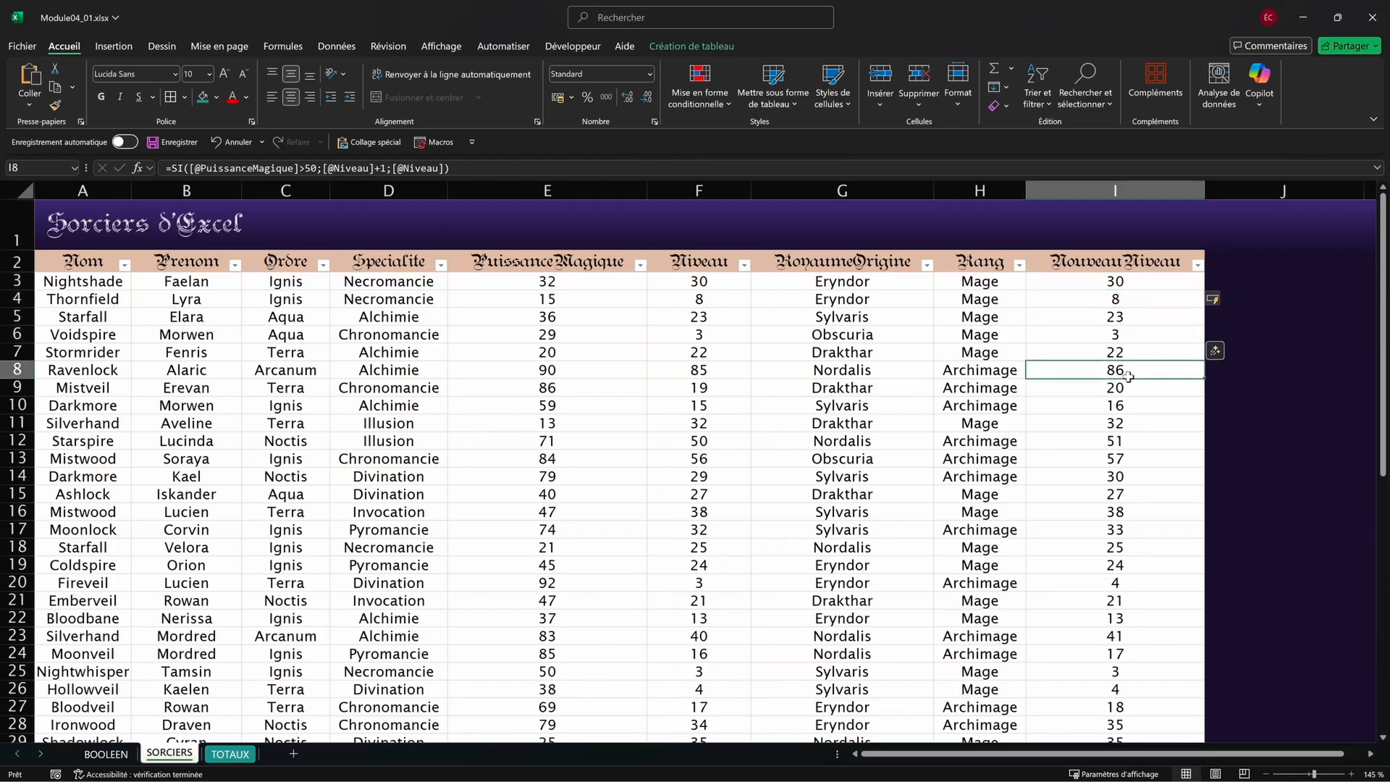
left_click_drag(1115, 370, 66, 377)
left_click(18, 370)
left_click_drag(1115, 353, 470, 283)
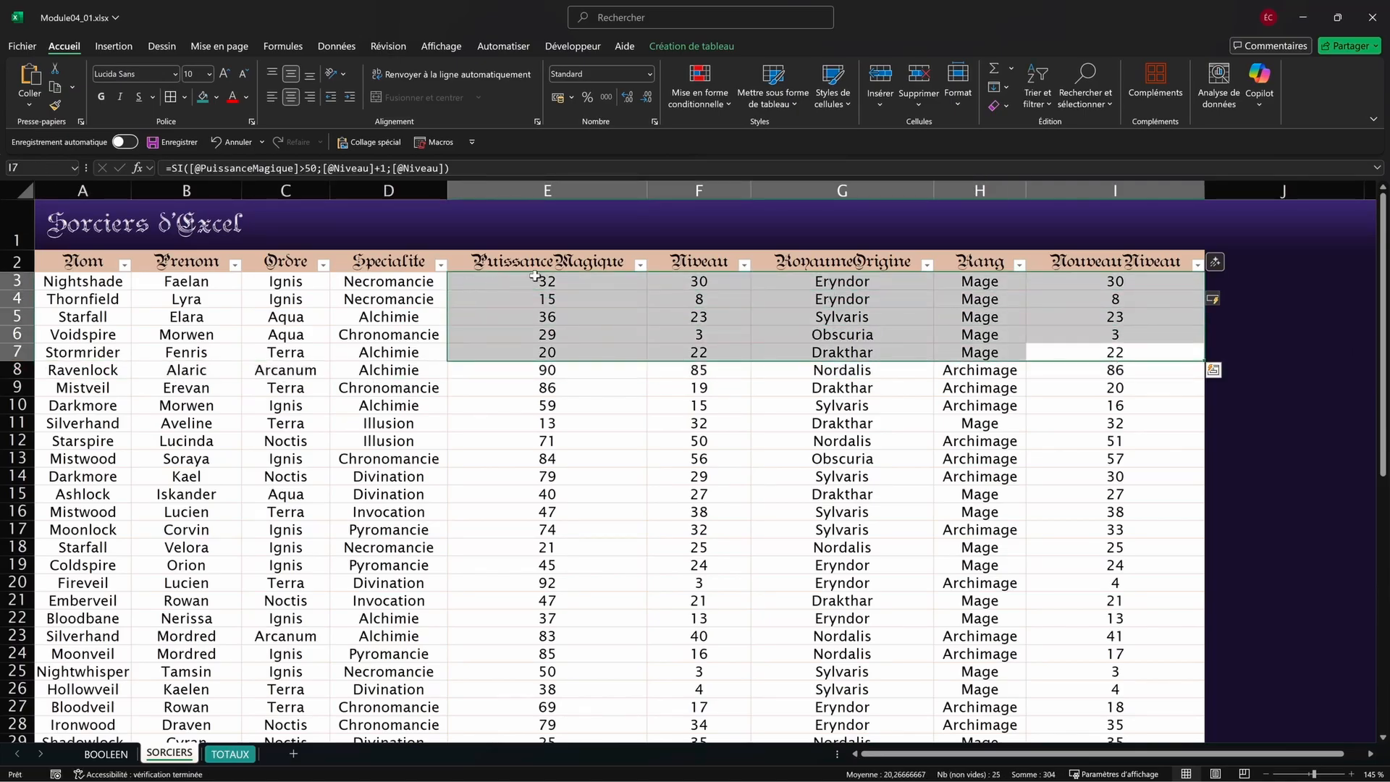
left_click_drag(1115, 281, 1130, 355)
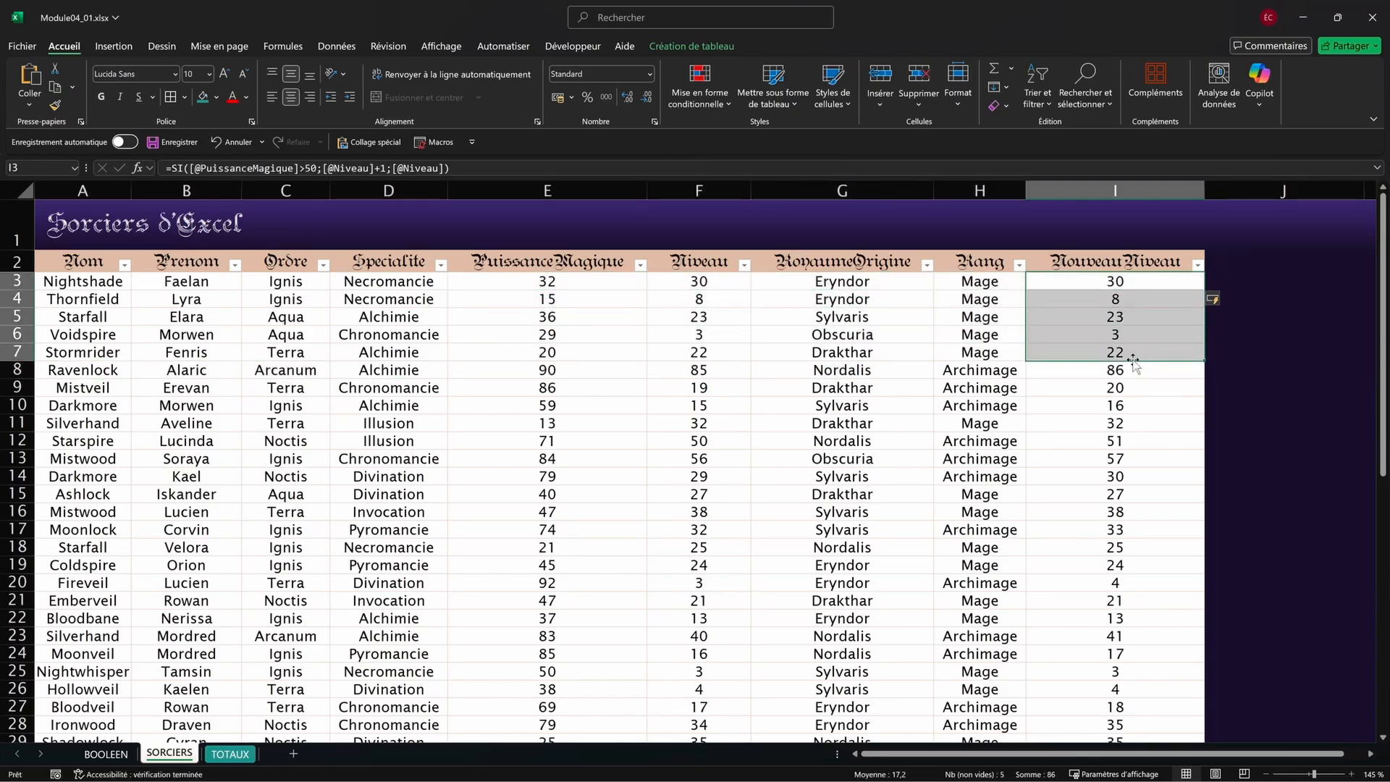
left_click_drag(656, 284, 684, 354)
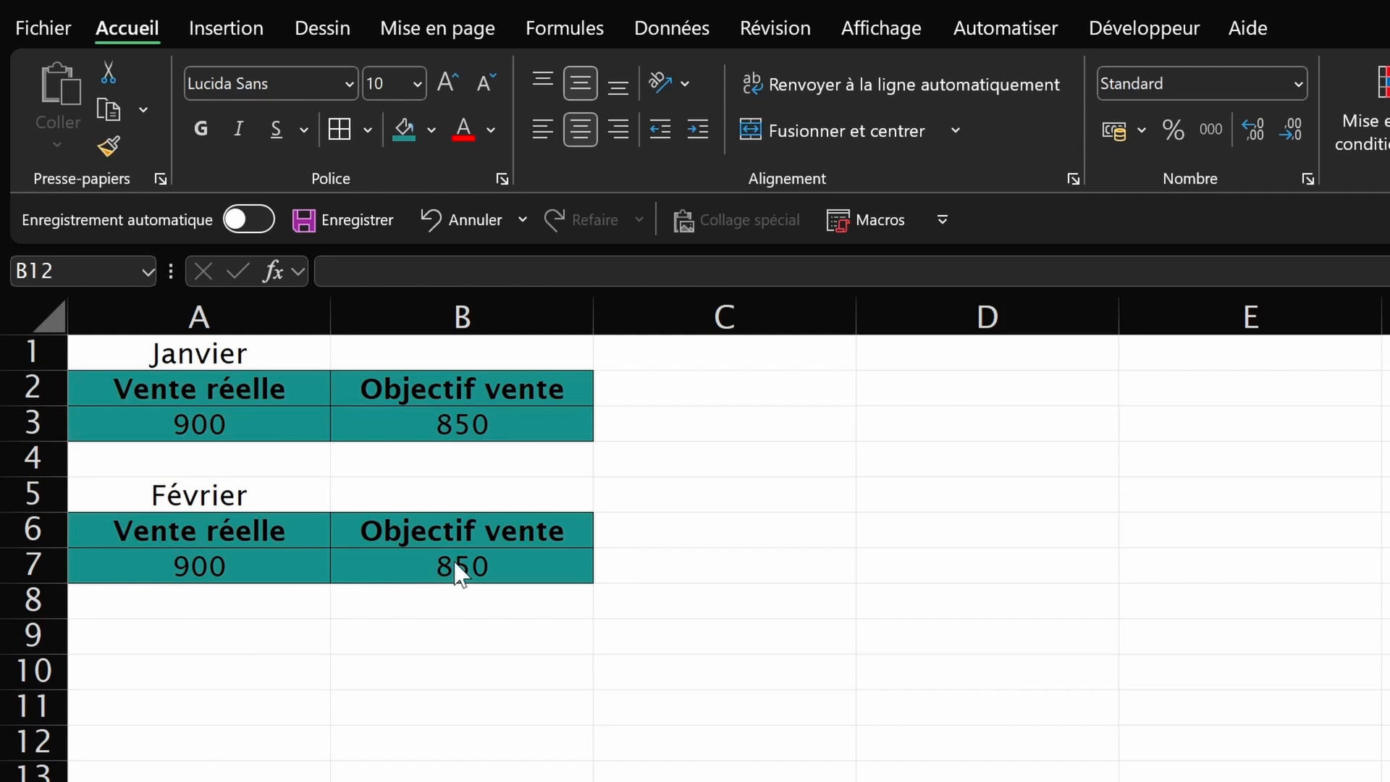
Step: Set the Février figures to 1000 for Vente réelle in A7 and 950 for Objectif vente in B7
left_click(233, 568)
left_click(205, 578)
key("F2")
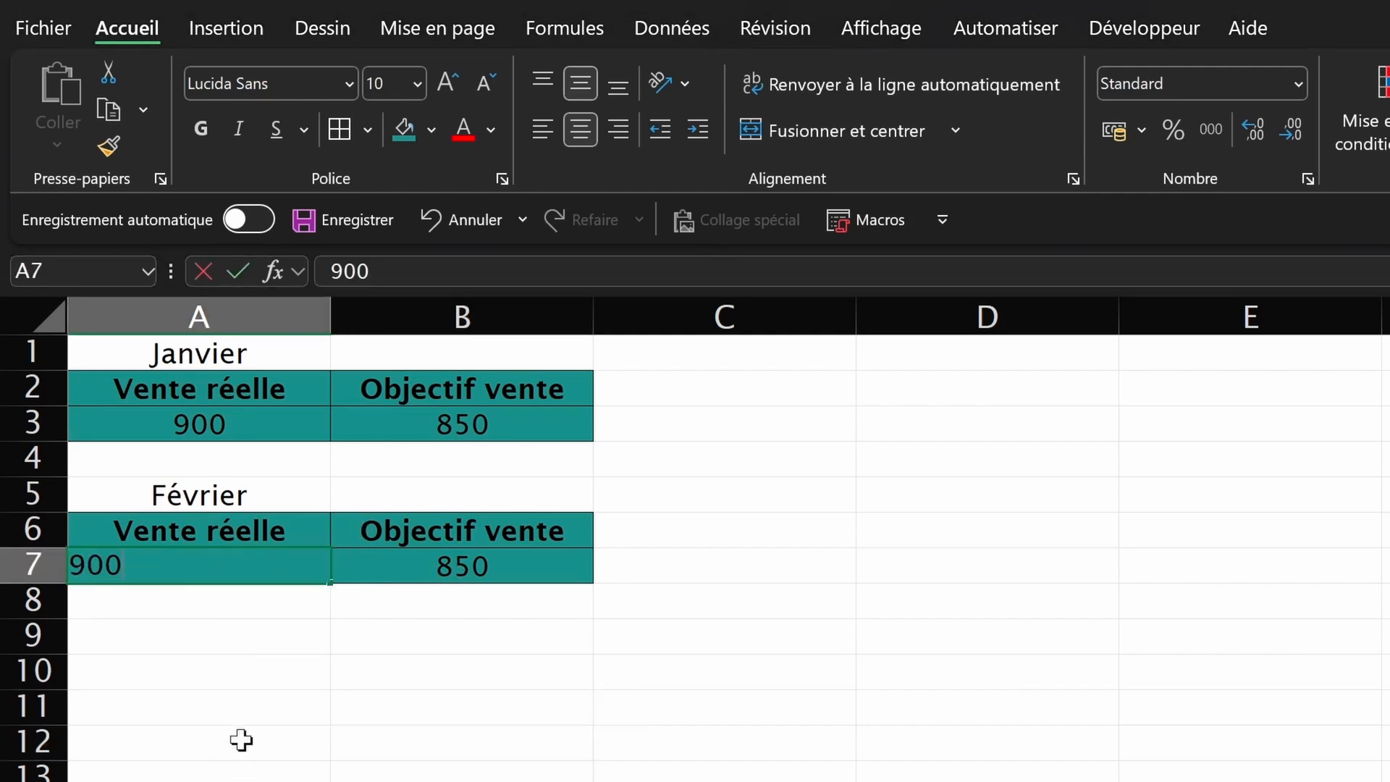
type("1000")
key("Return")
left_click(453, 571)
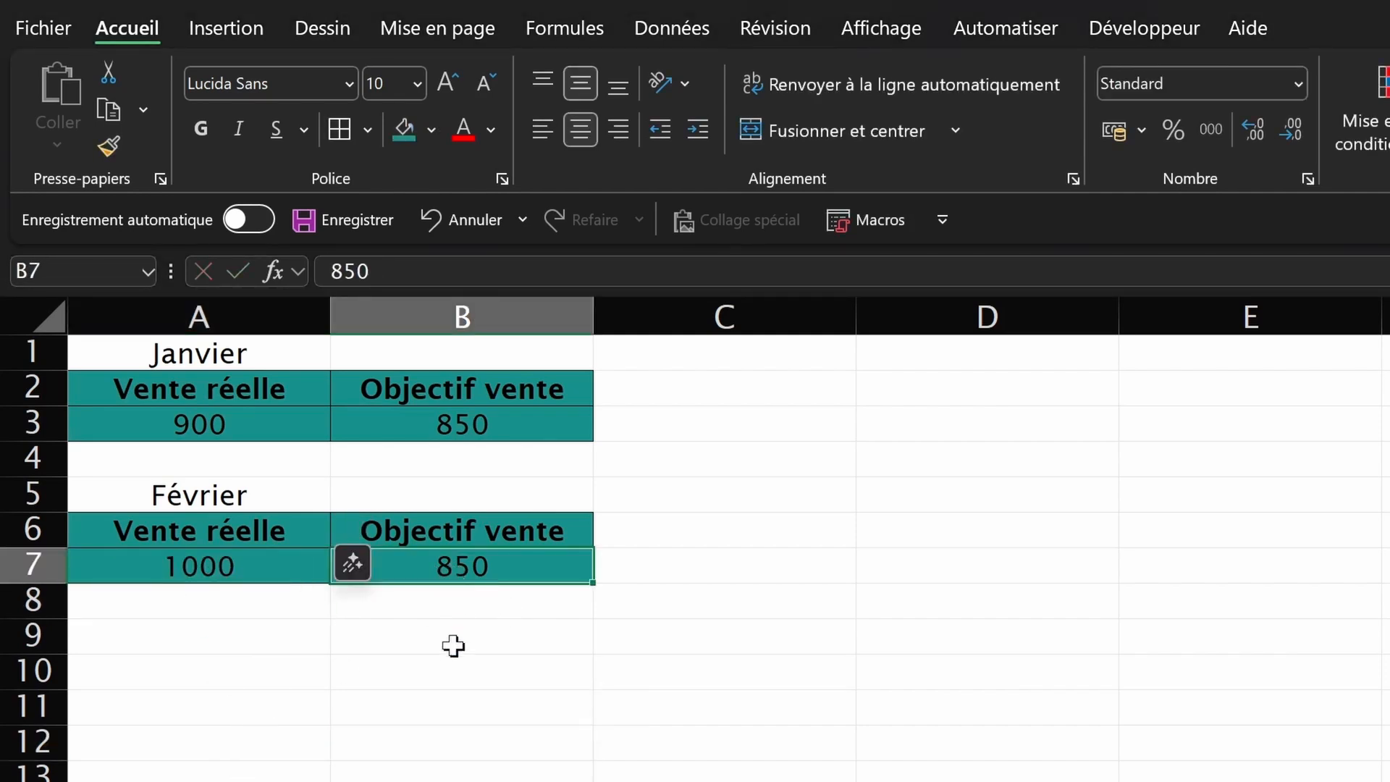
type("95")
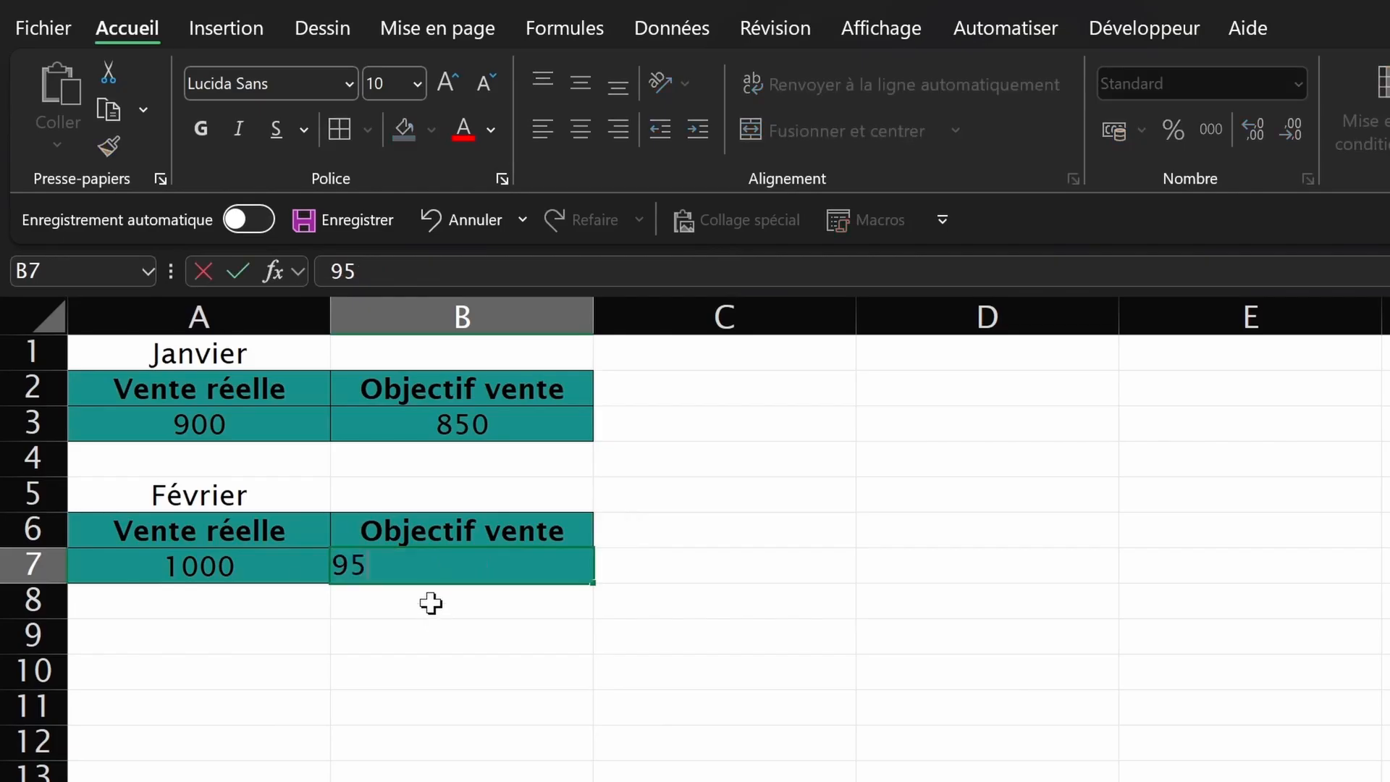
type("0")
key("Return")
Step: Enter the logical test =A3>=B3 in D3 to compare January's actual sales with the target
left_click(863, 430)
type("=")
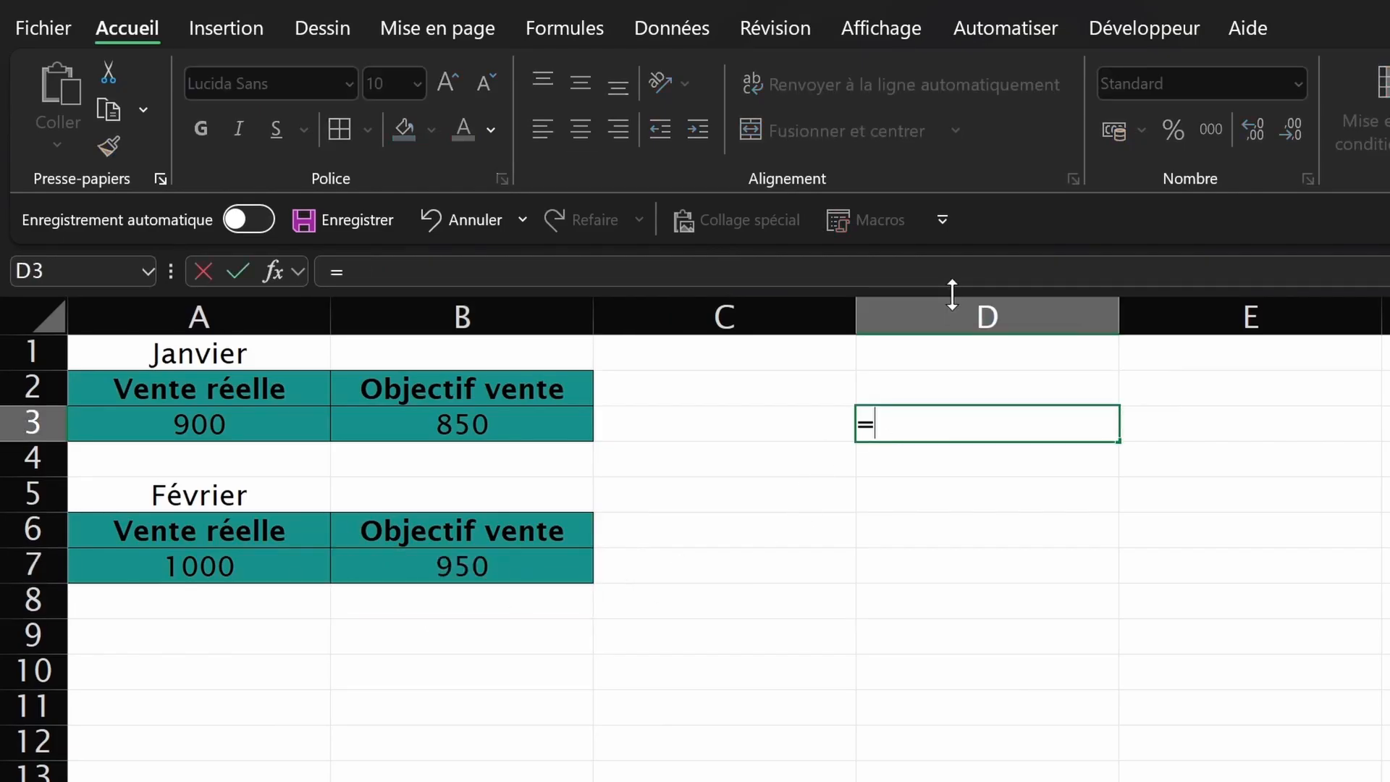
left_click(194, 423)
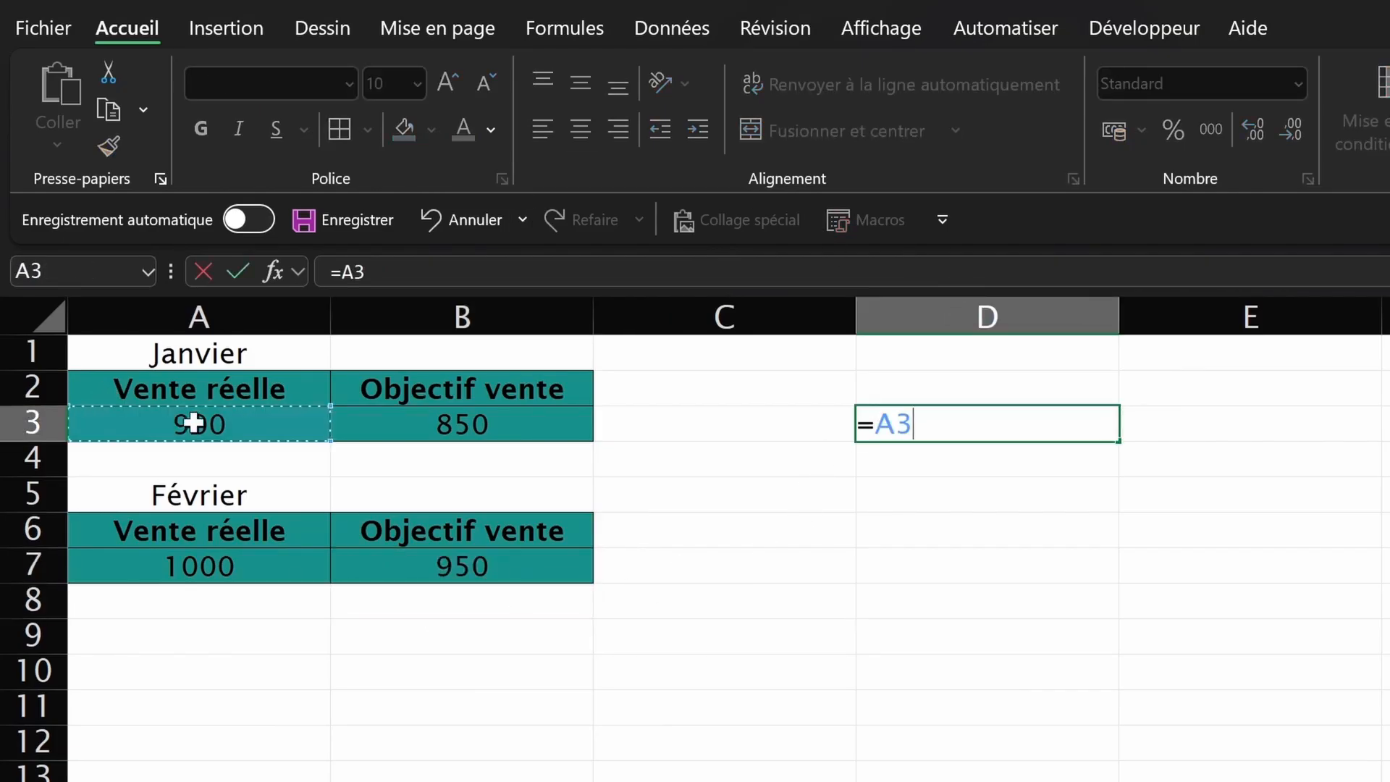
type(">=")
left_click(520, 431)
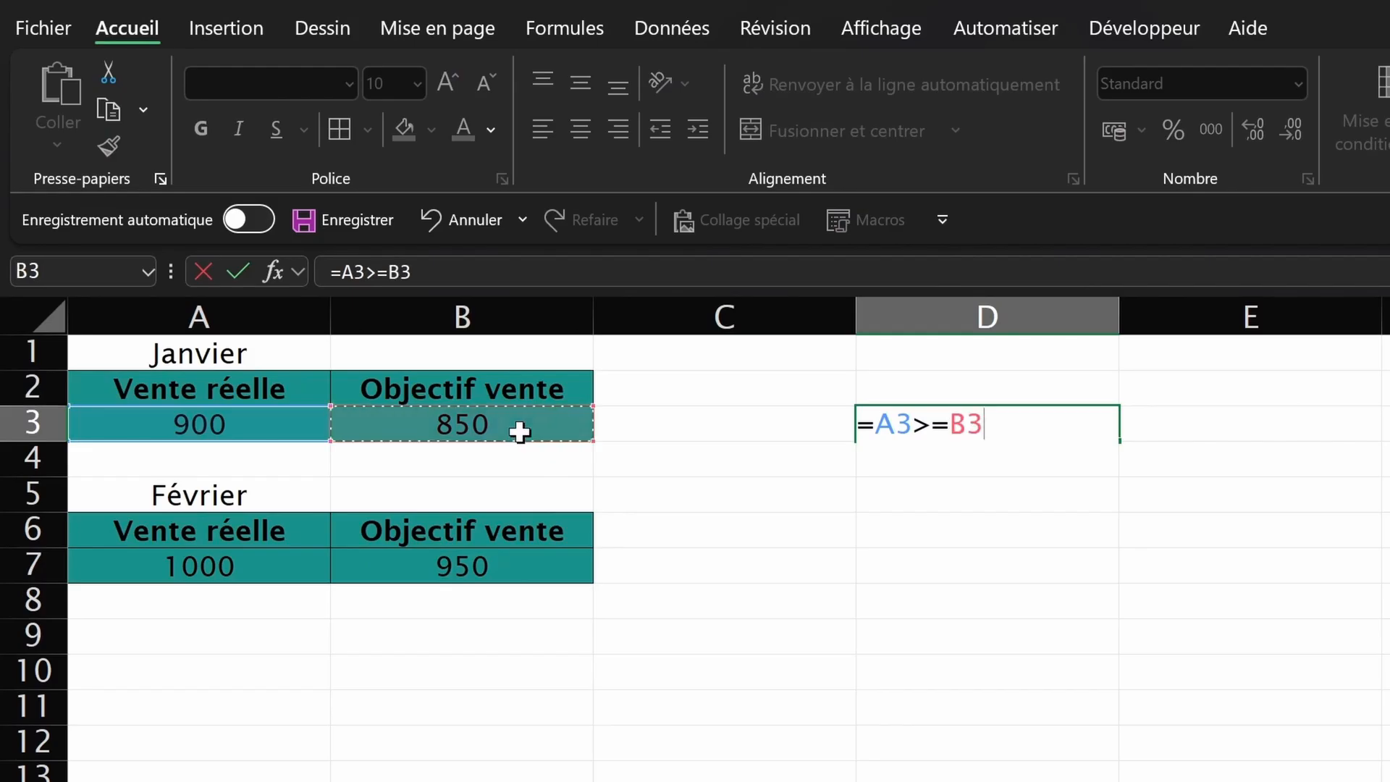
key("Return")
Step: Copy the logical test from D3 to D7 for Février and check the cell references in the copied formula
left_click(1027, 408)
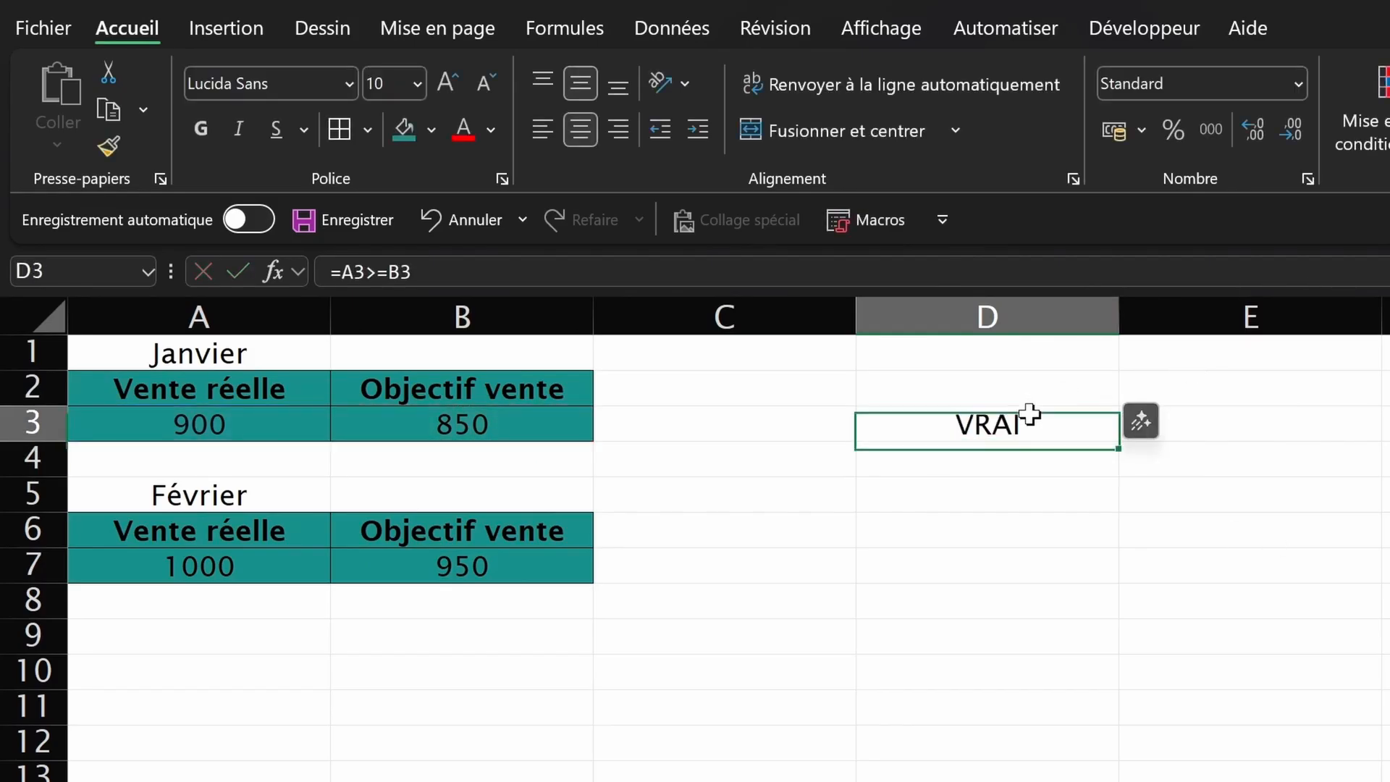
key("ctrl+c")
left_click(901, 569)
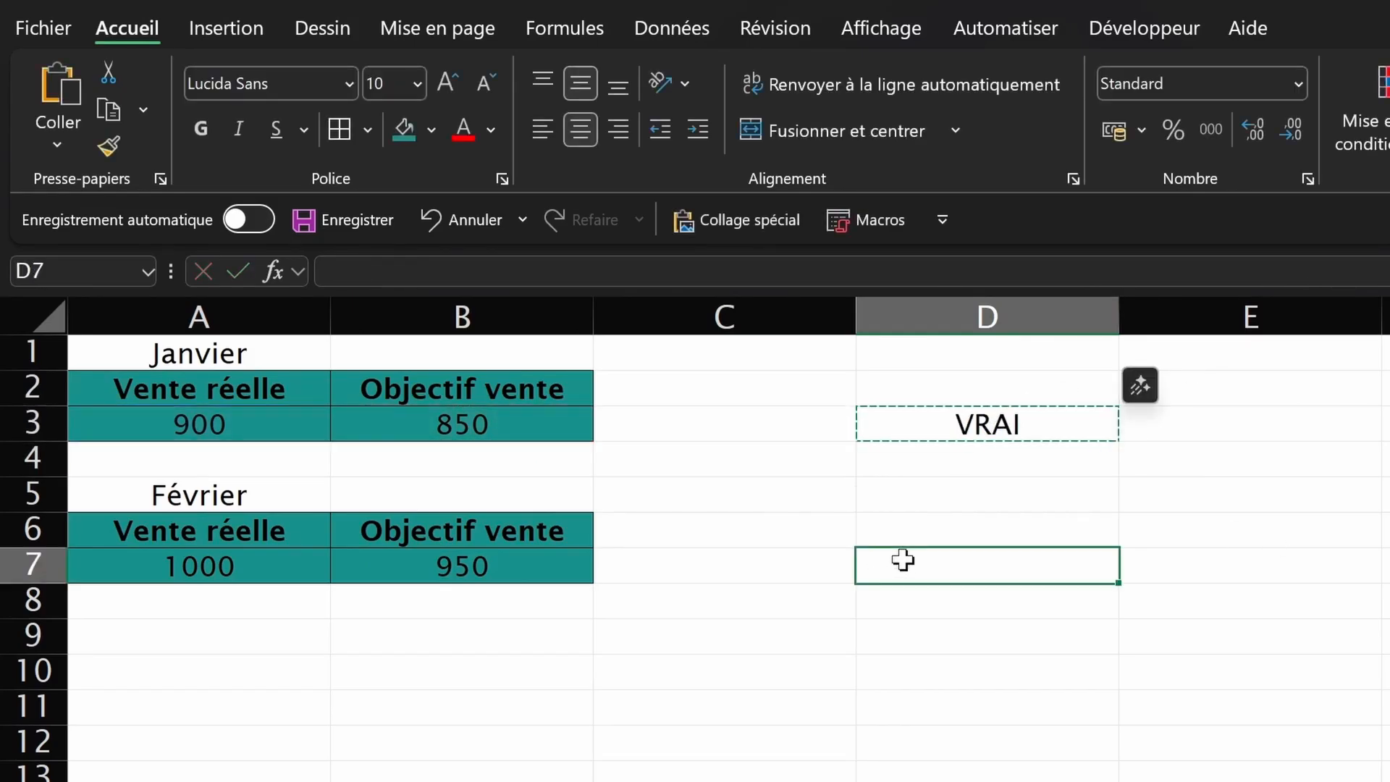
key("ctrl+v")
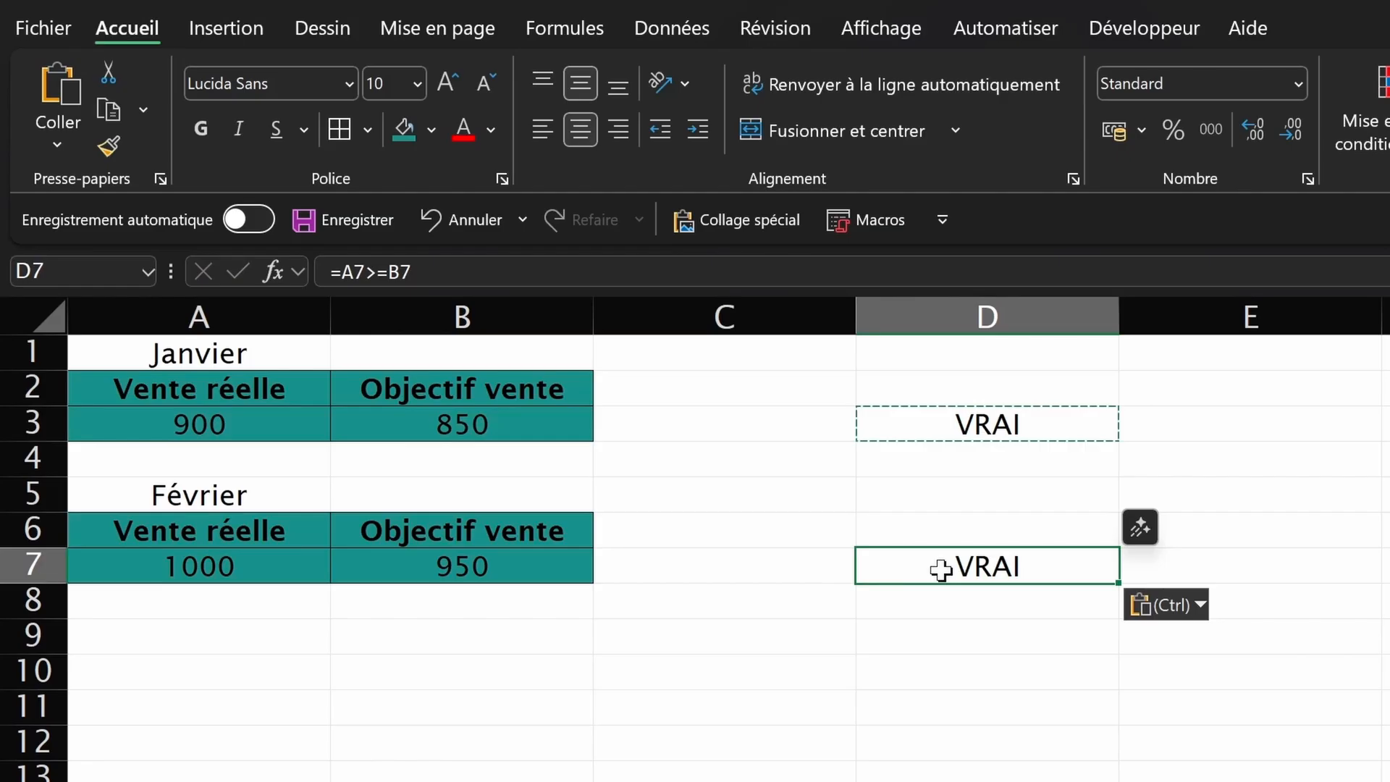
left_click(443, 269)
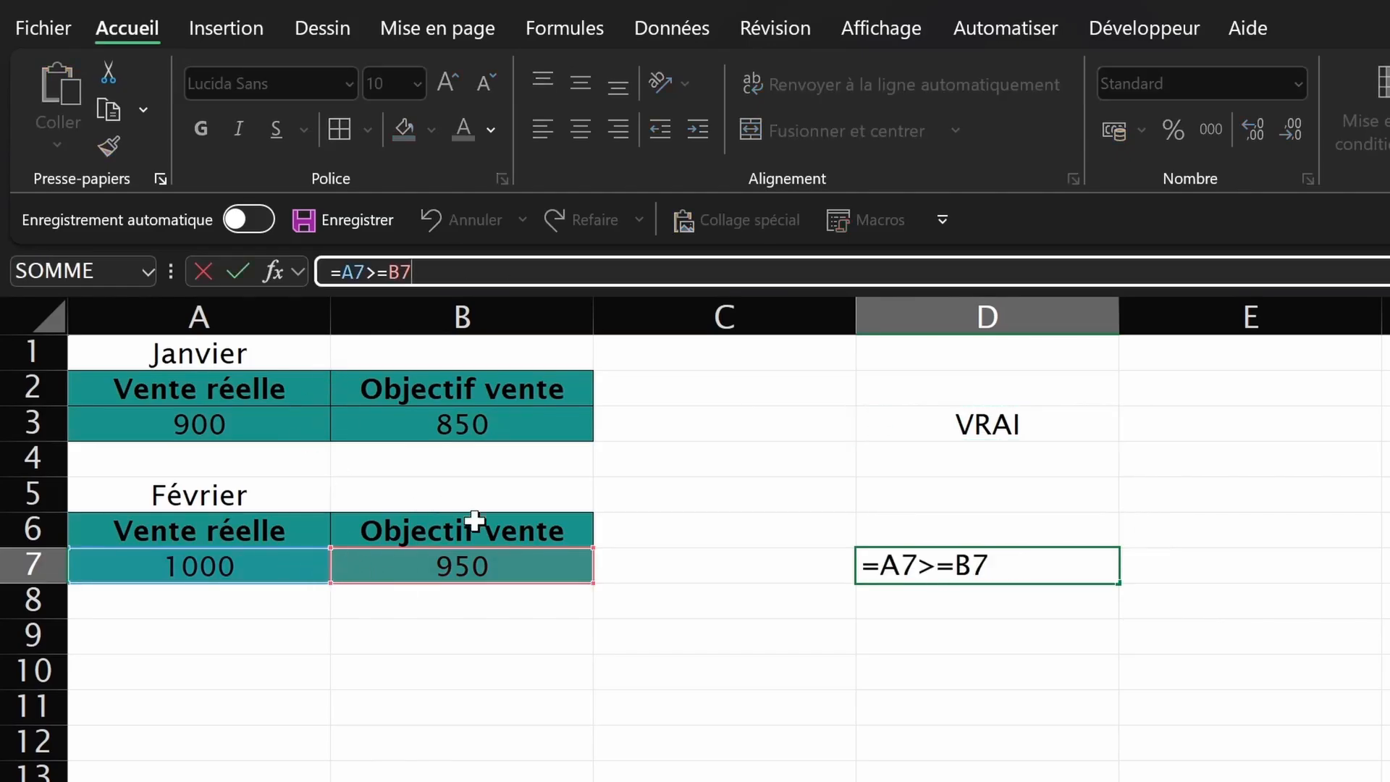
left_click(1039, 620)
left_click(999, 573)
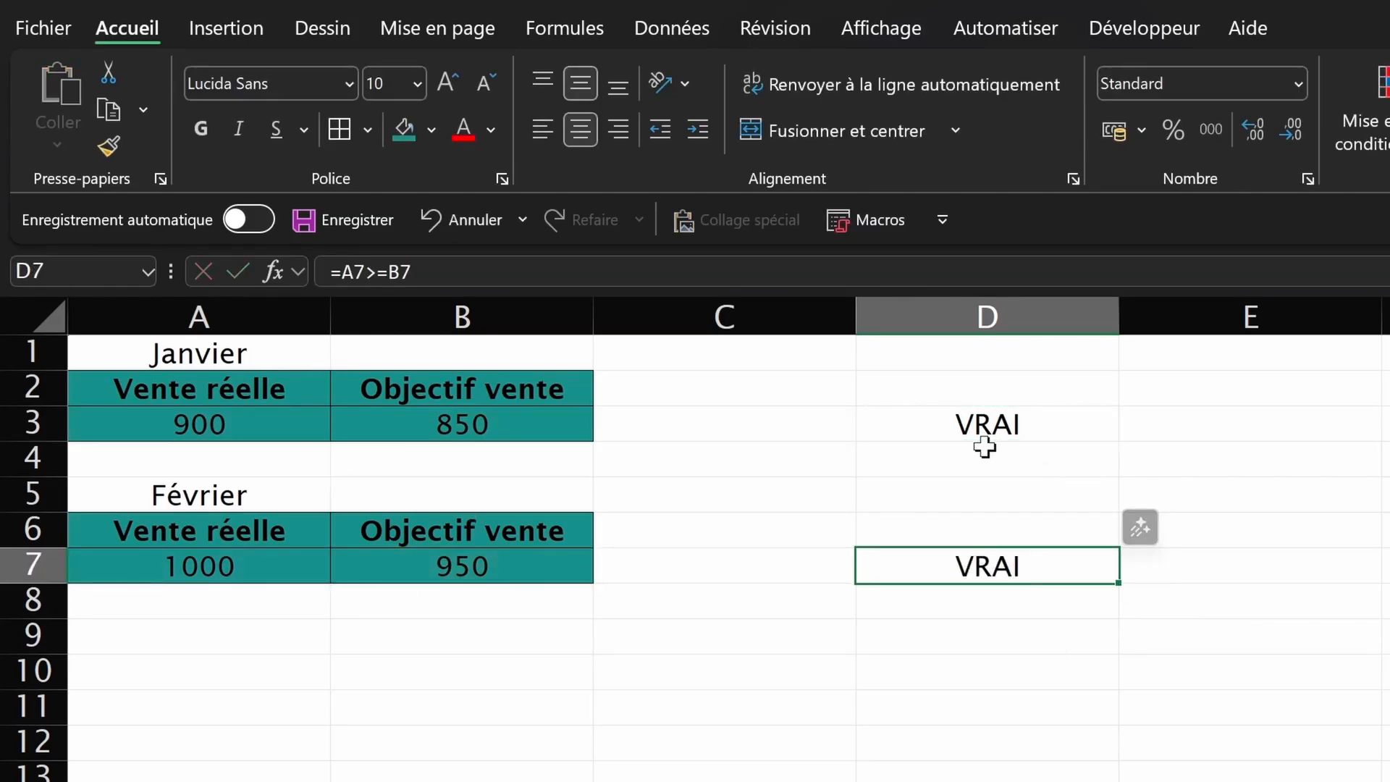
Step: Enter the formula =ET(D3;D7) in E4 to combine the January and February tests
left_click(1255, 454)
type("=ET")
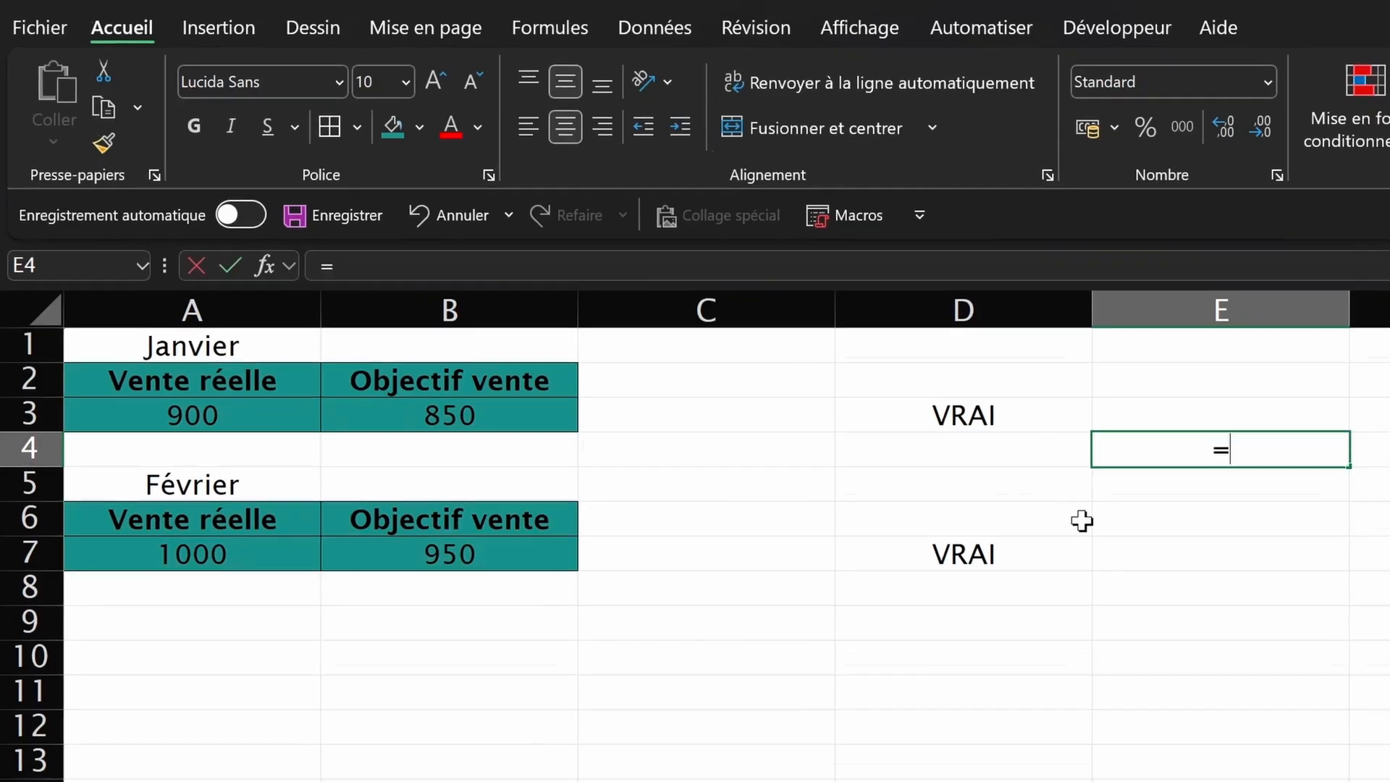
type("(")
left_click(862, 375)
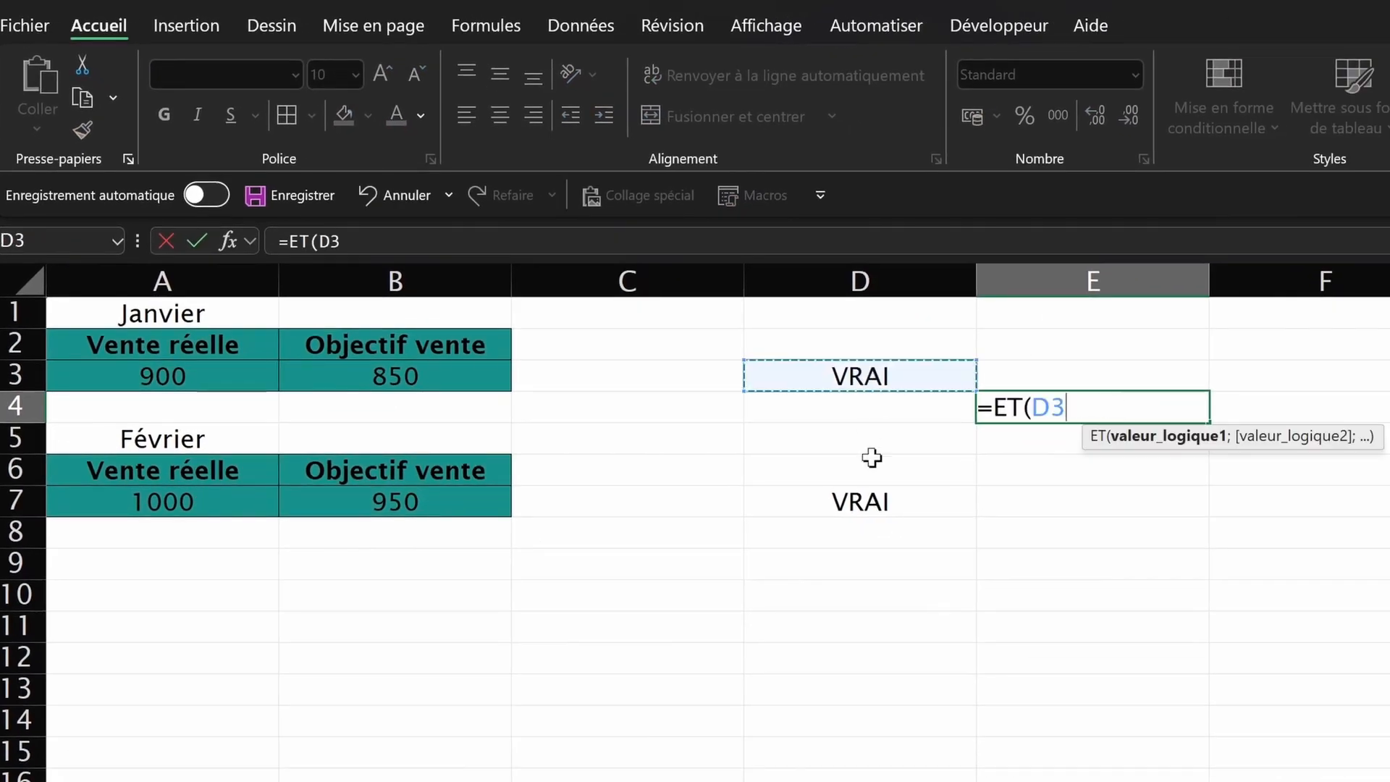
type(";")
left_click(859, 499)
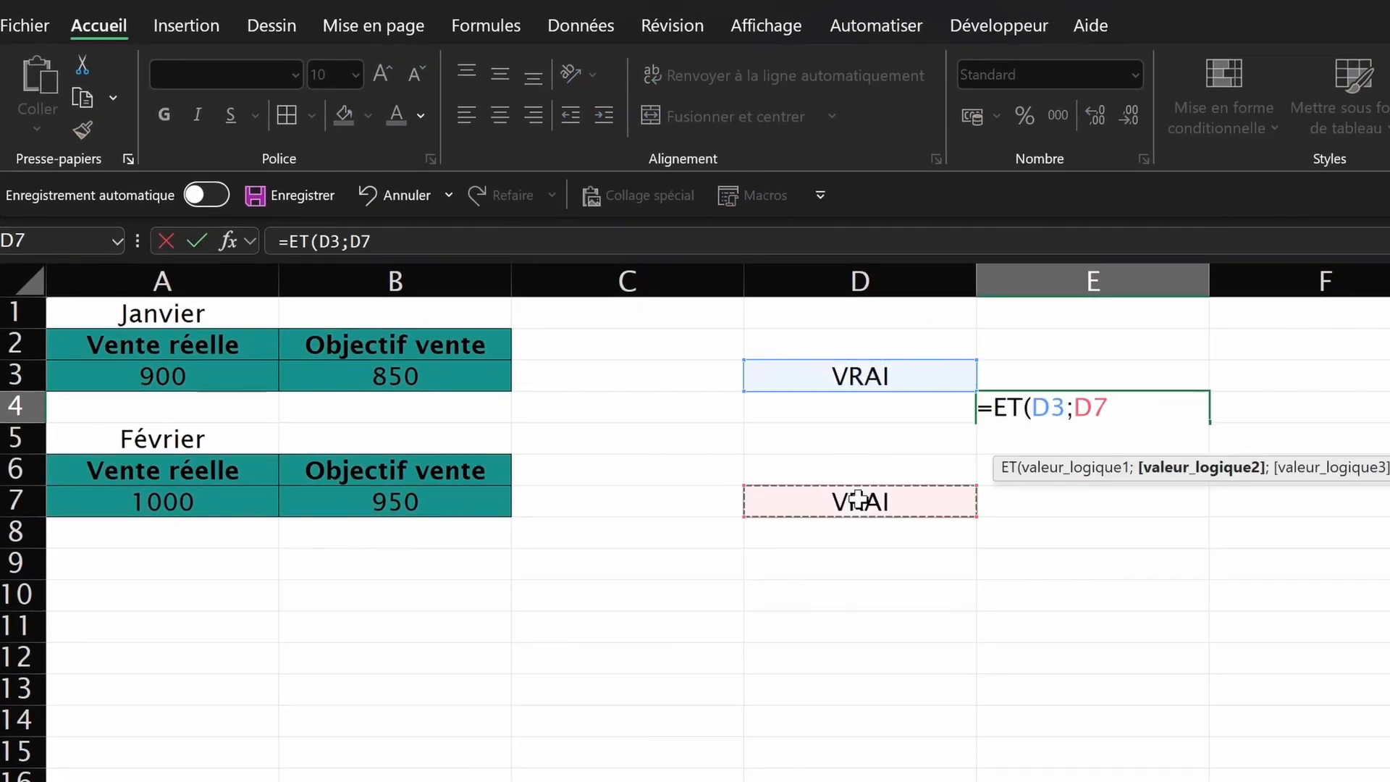
type(")")
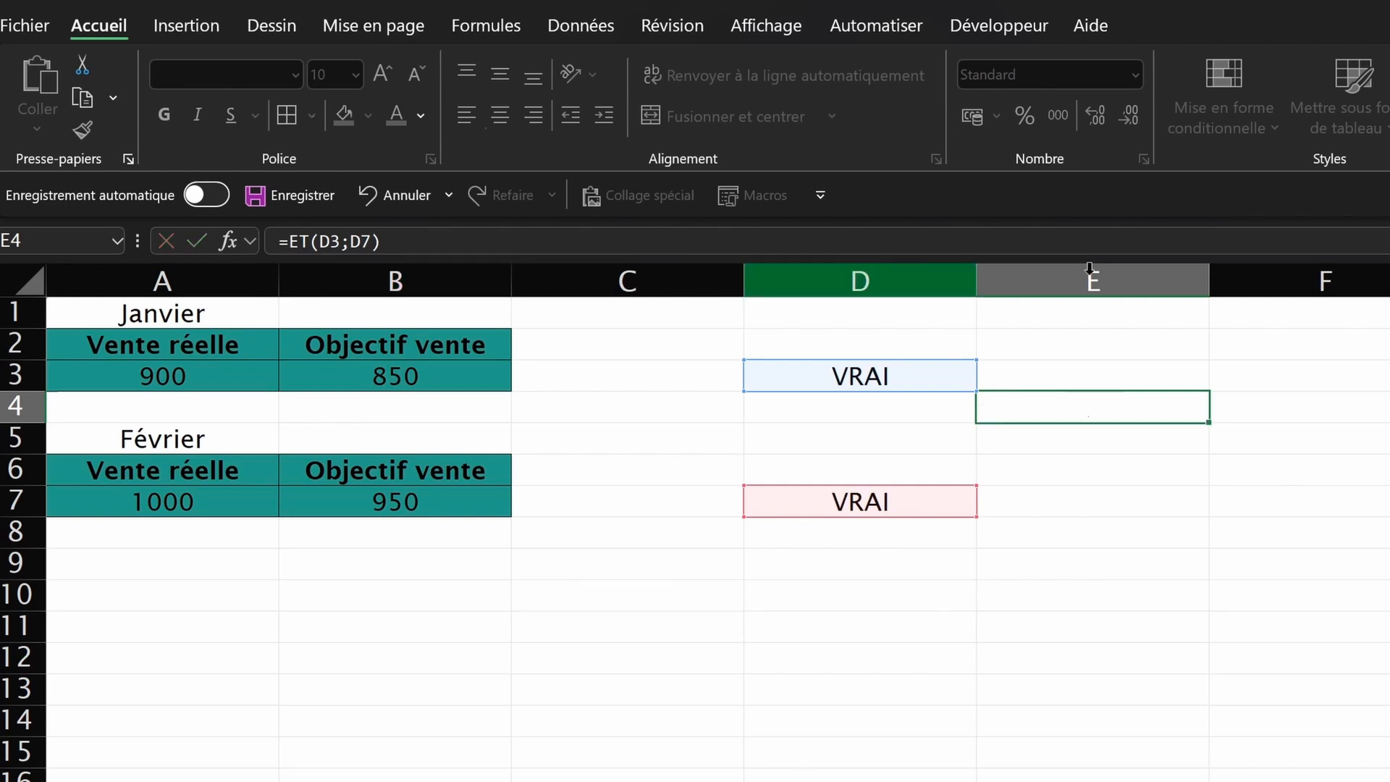
key("Return")
left_click(1034, 414)
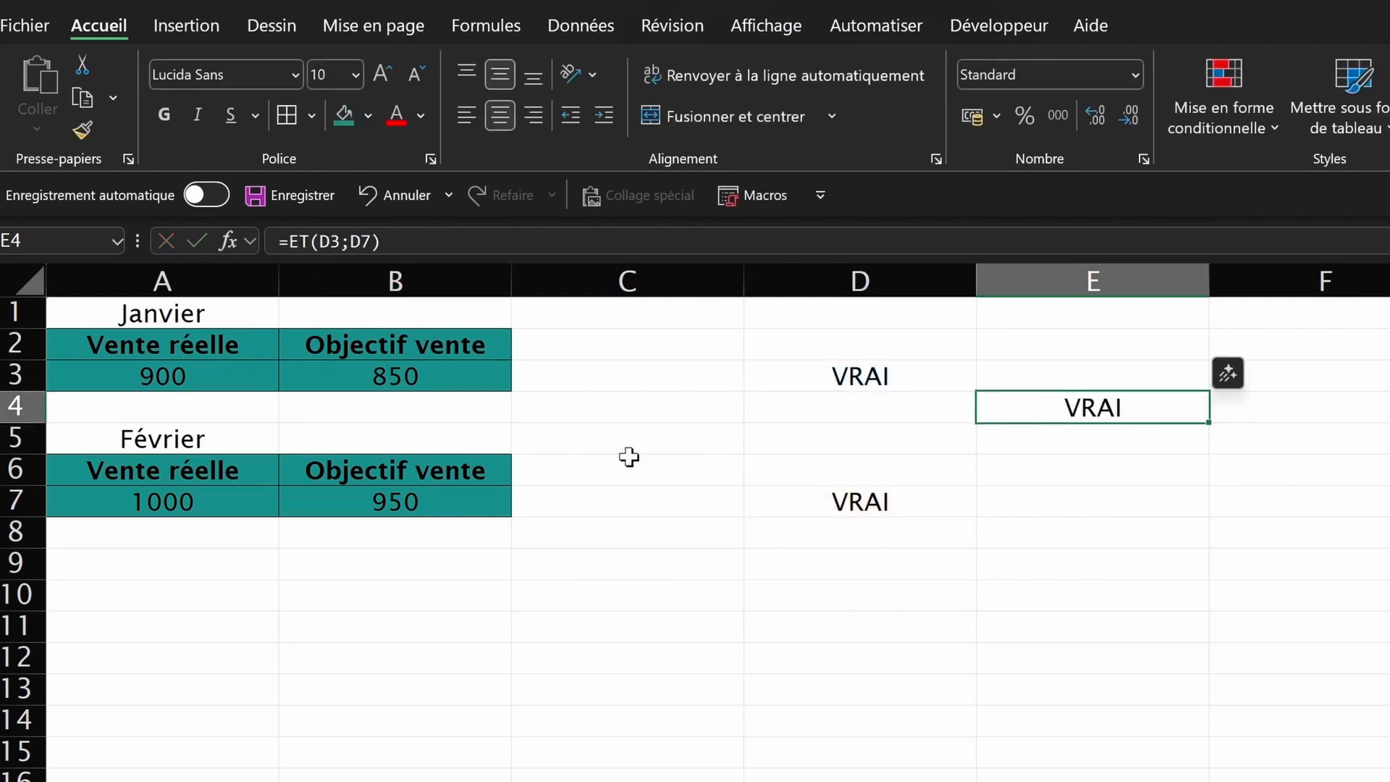
Step: Set the Février Objectif vente in B7 to 1050 to test the ET formula
left_click(344, 505)
type("1050")
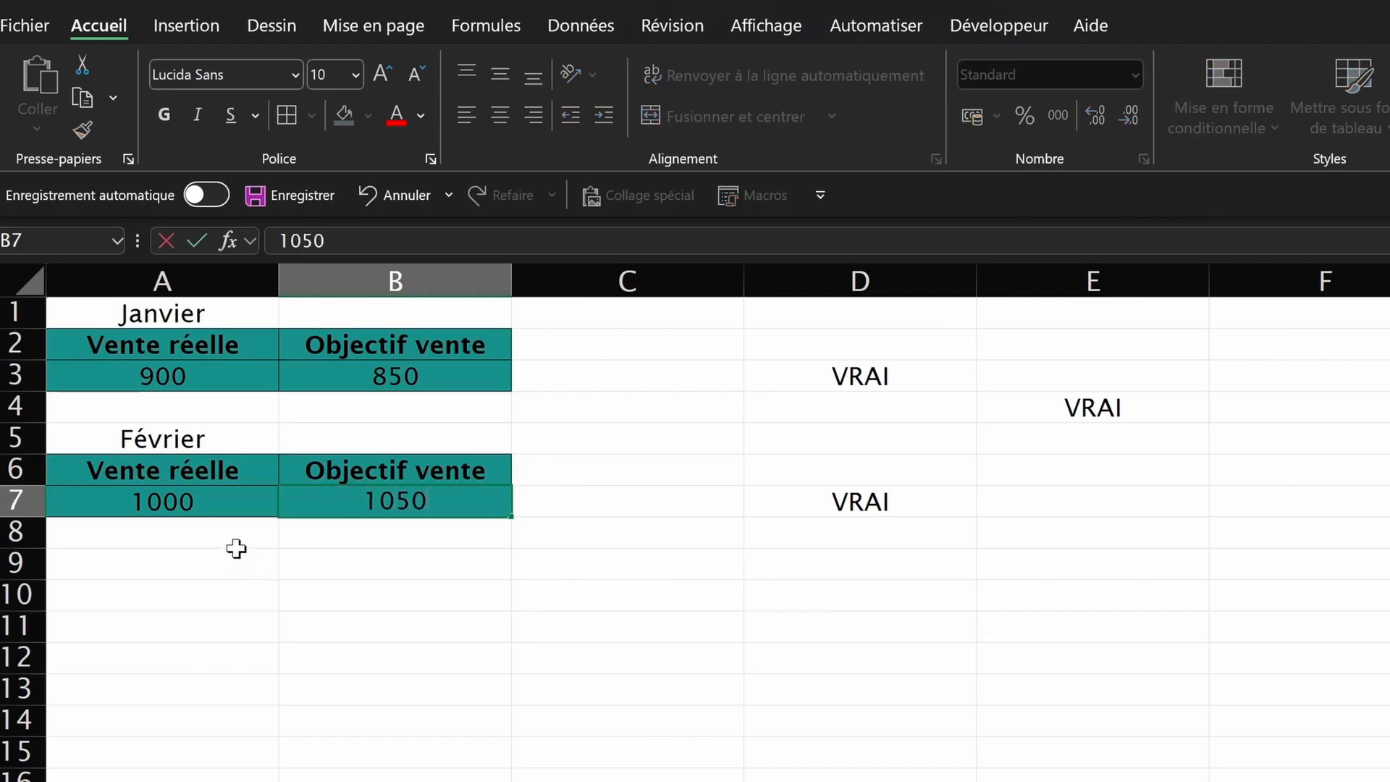
key("Return")
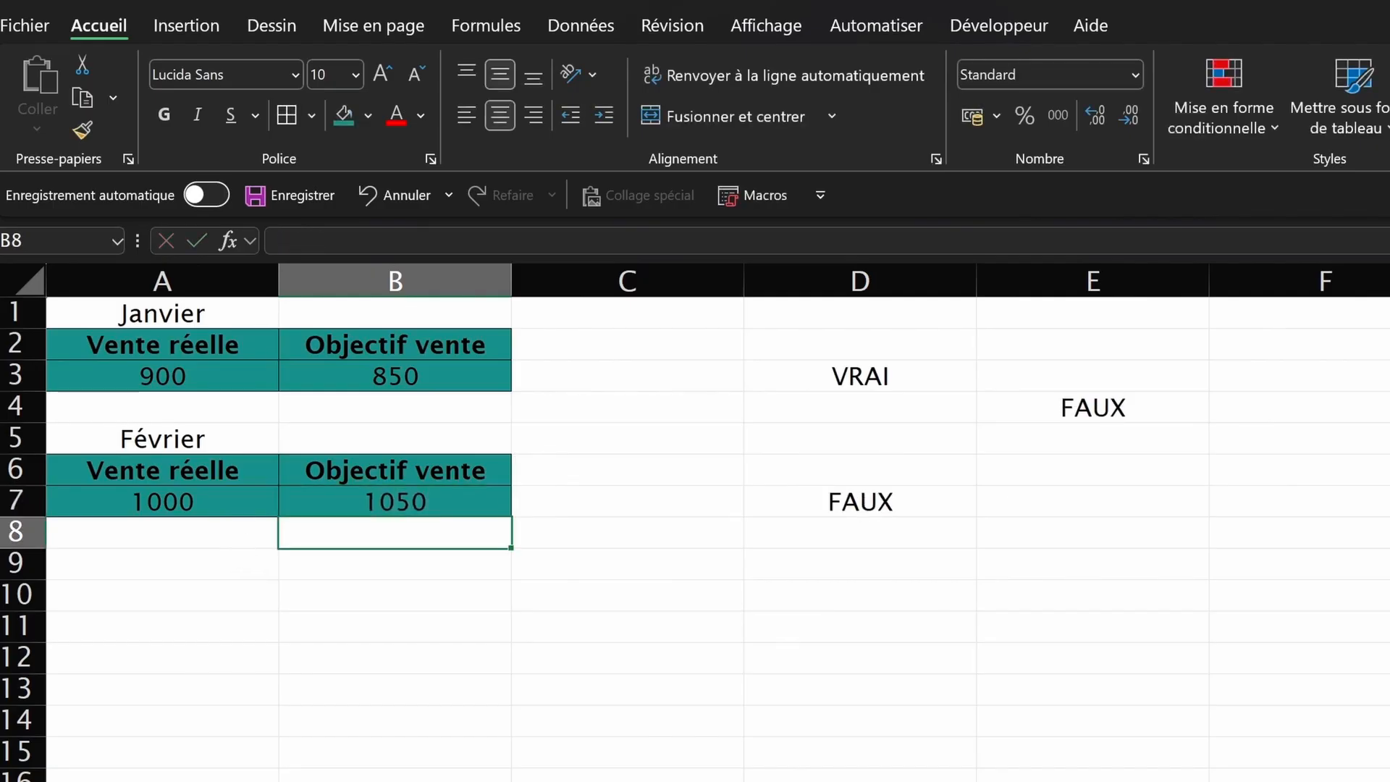
Step: Examine the ET function in E4 and its arguments D3 and D7, leaving the formula as it is
left_click(1138, 402)
left_click(323, 238)
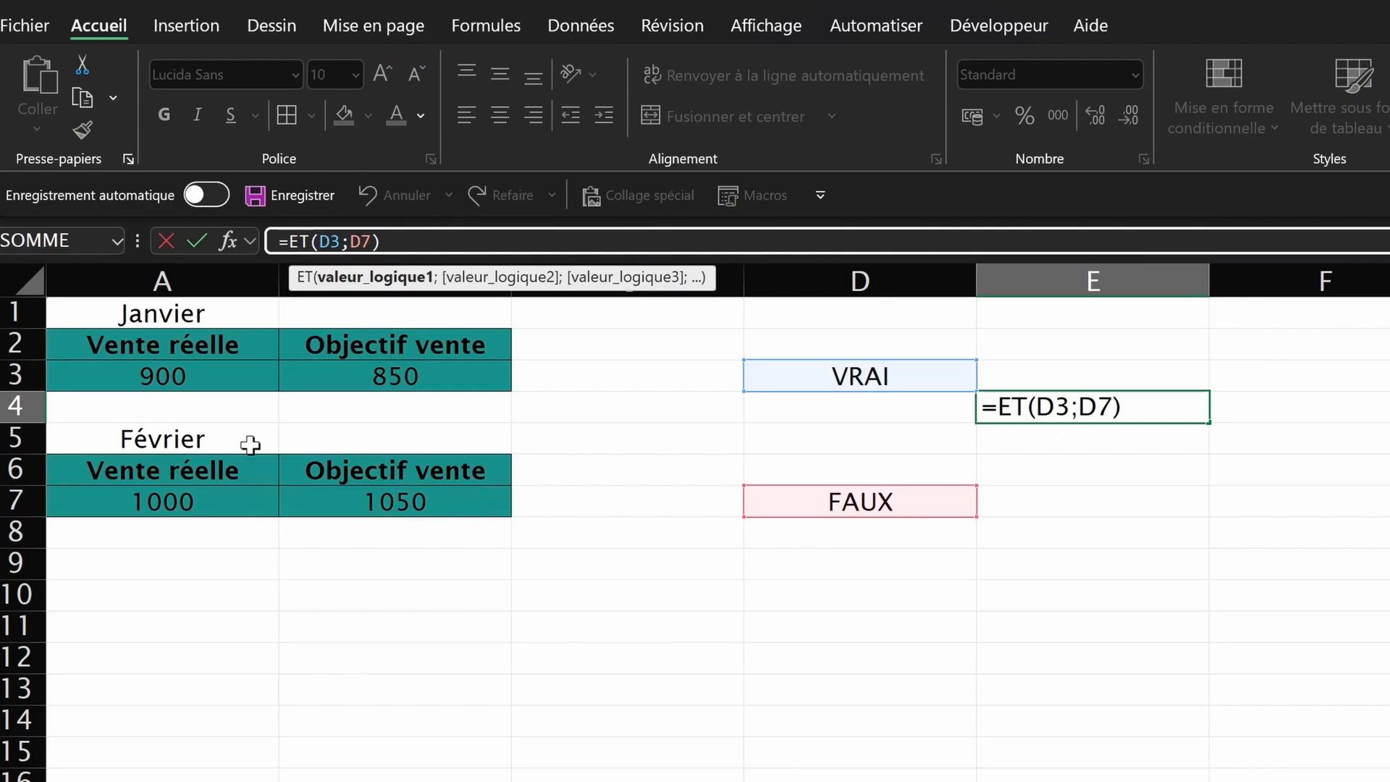
double_click(1028, 406)
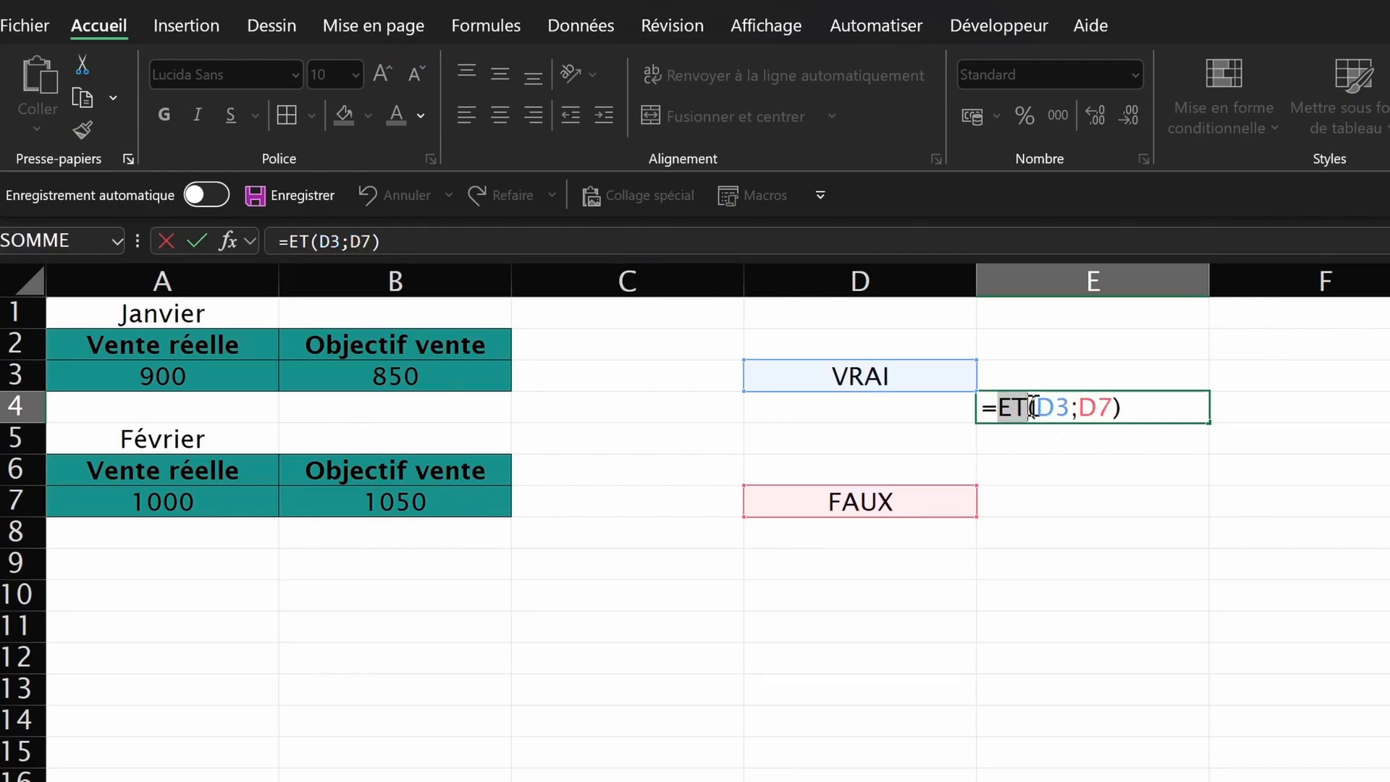
double_click(1064, 408)
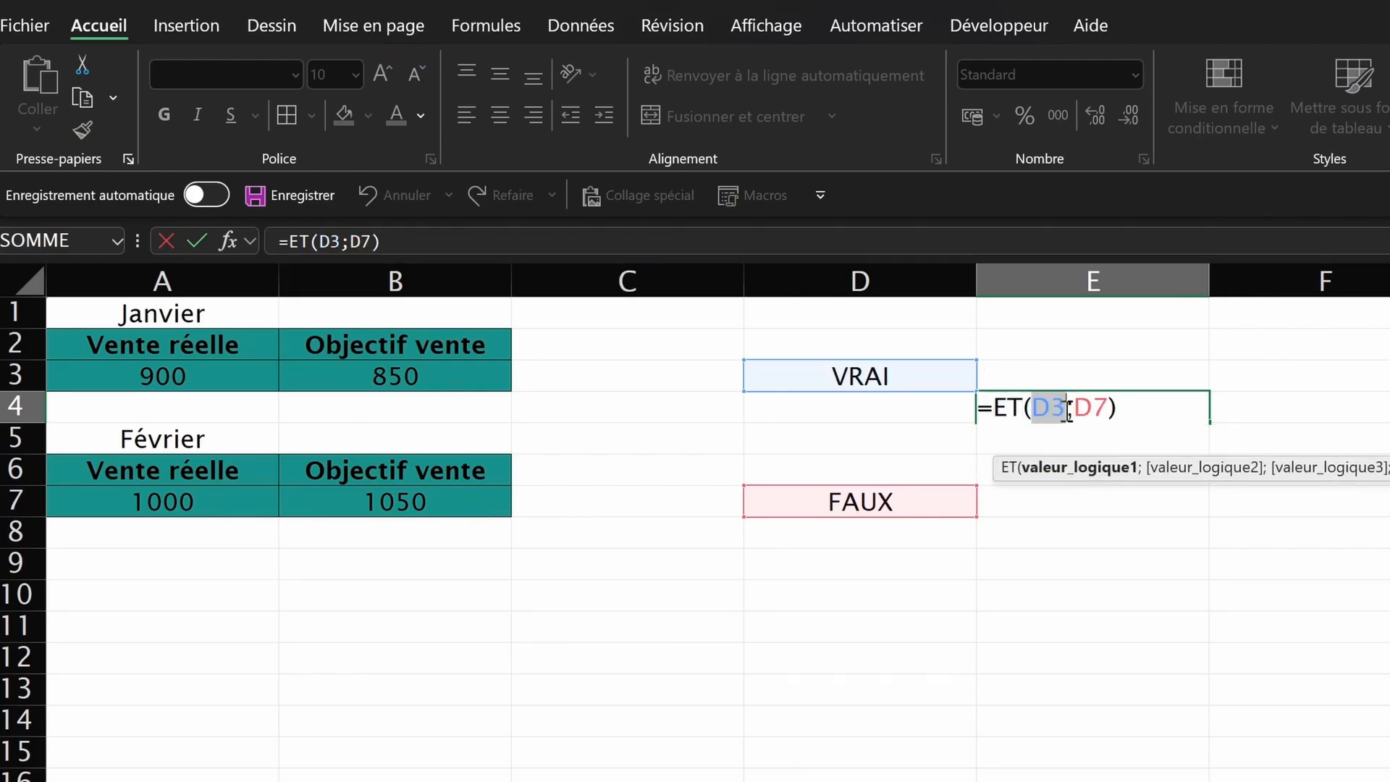
left_click_drag(1068, 411, 1103, 409)
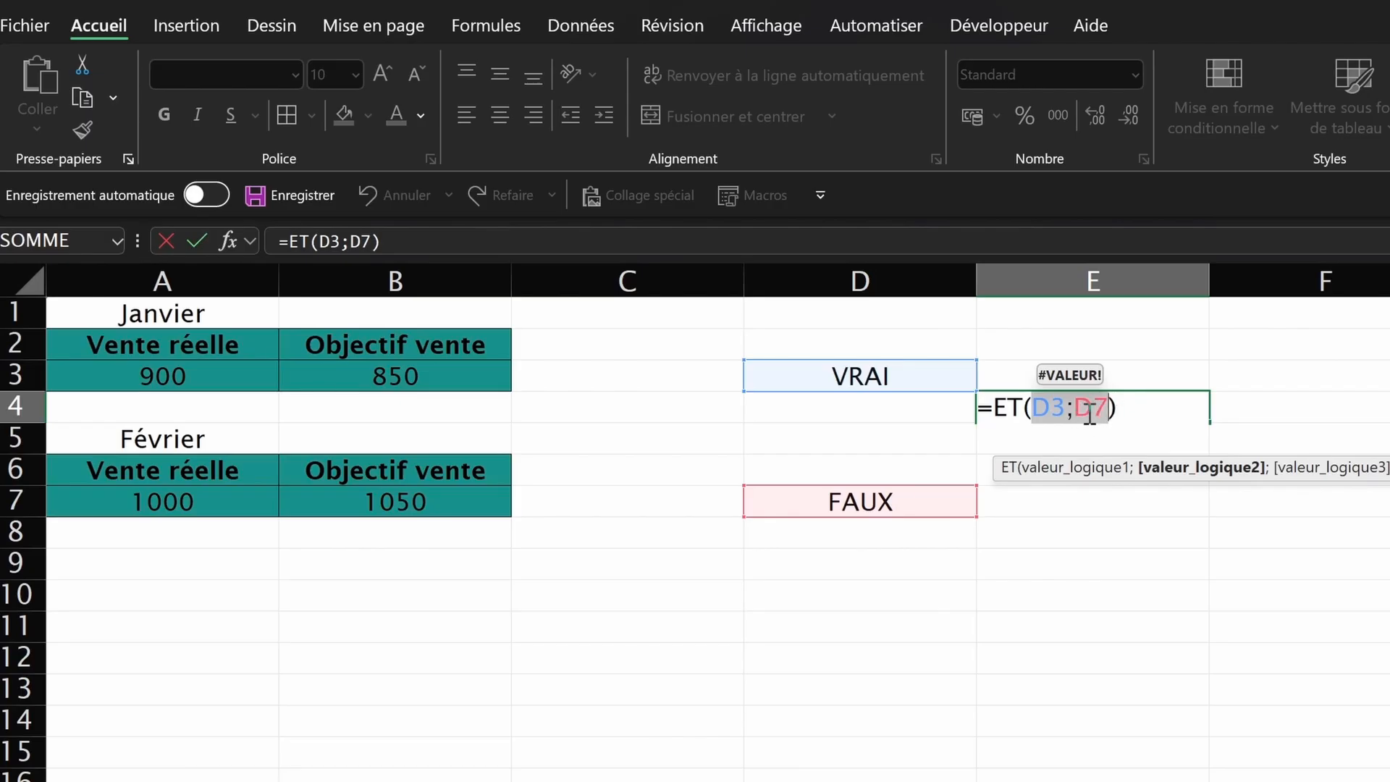
left_click(1108, 411)
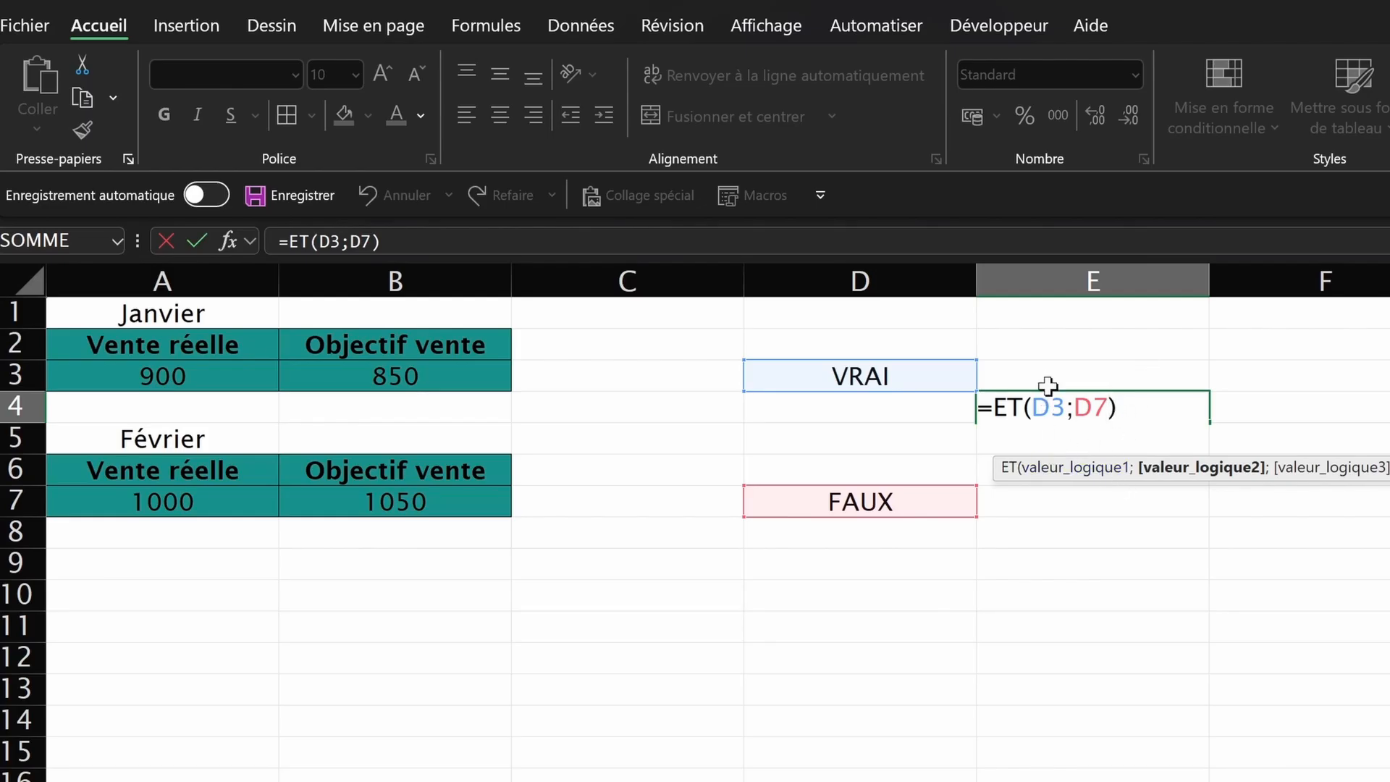
key("Return")
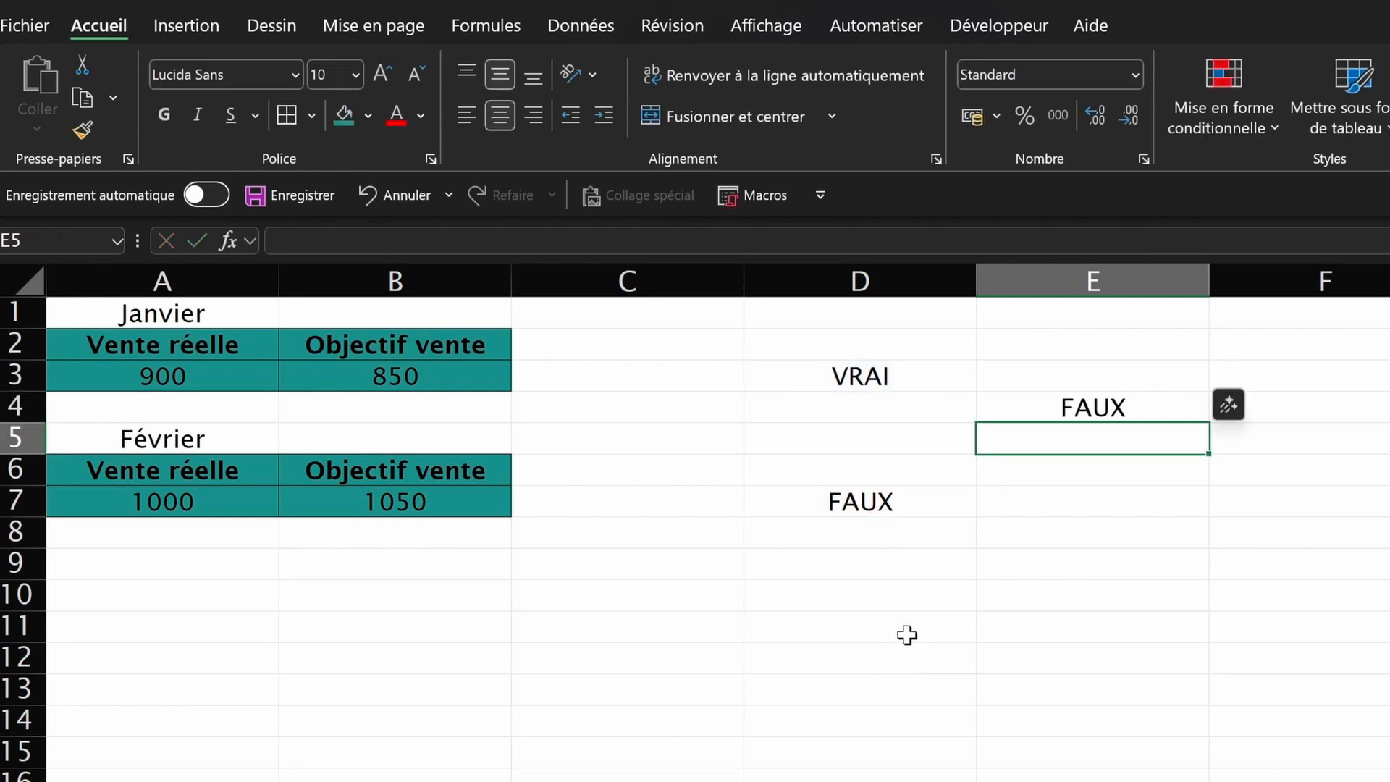
Step: Enter the formula =OU(D3;D7) in E5 to test whether at least one month met its target
type("=OU-")
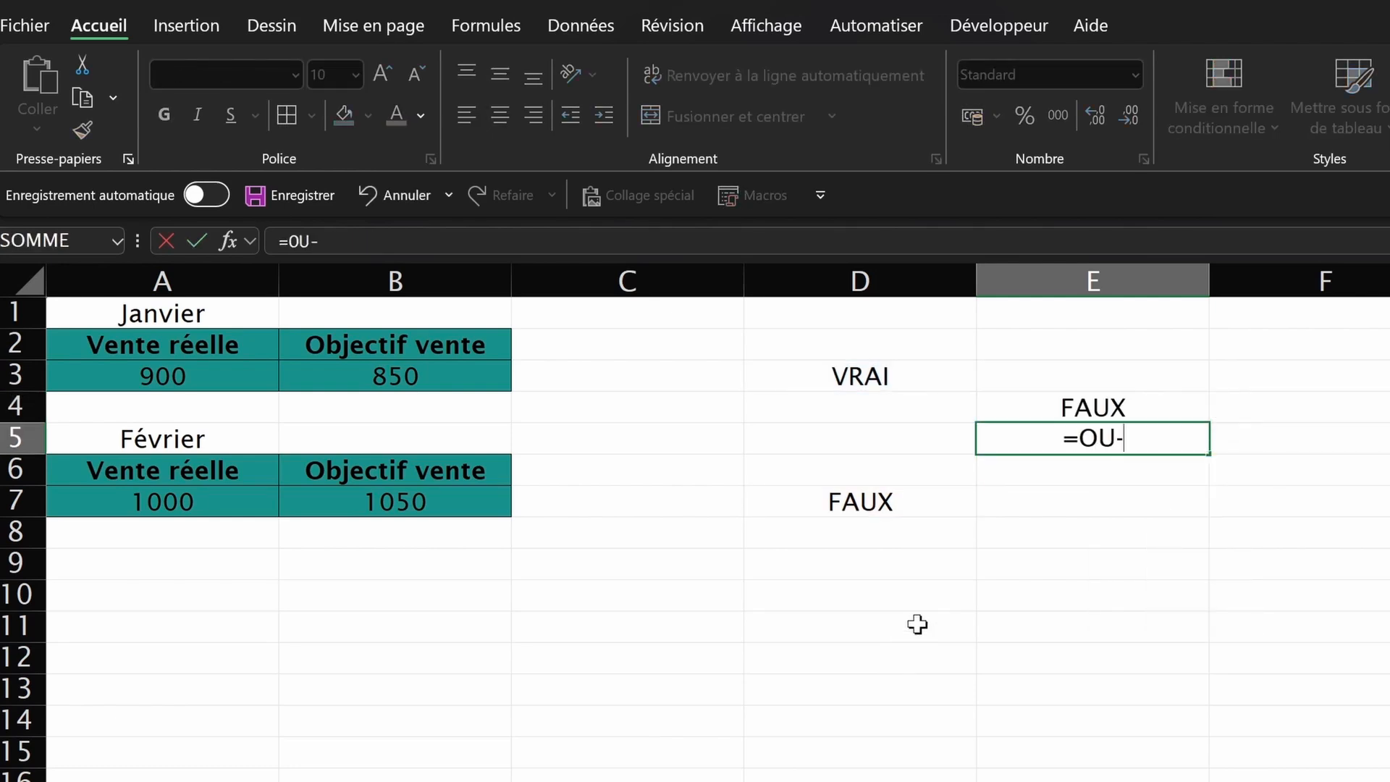
key("BackSpace")
type("(")
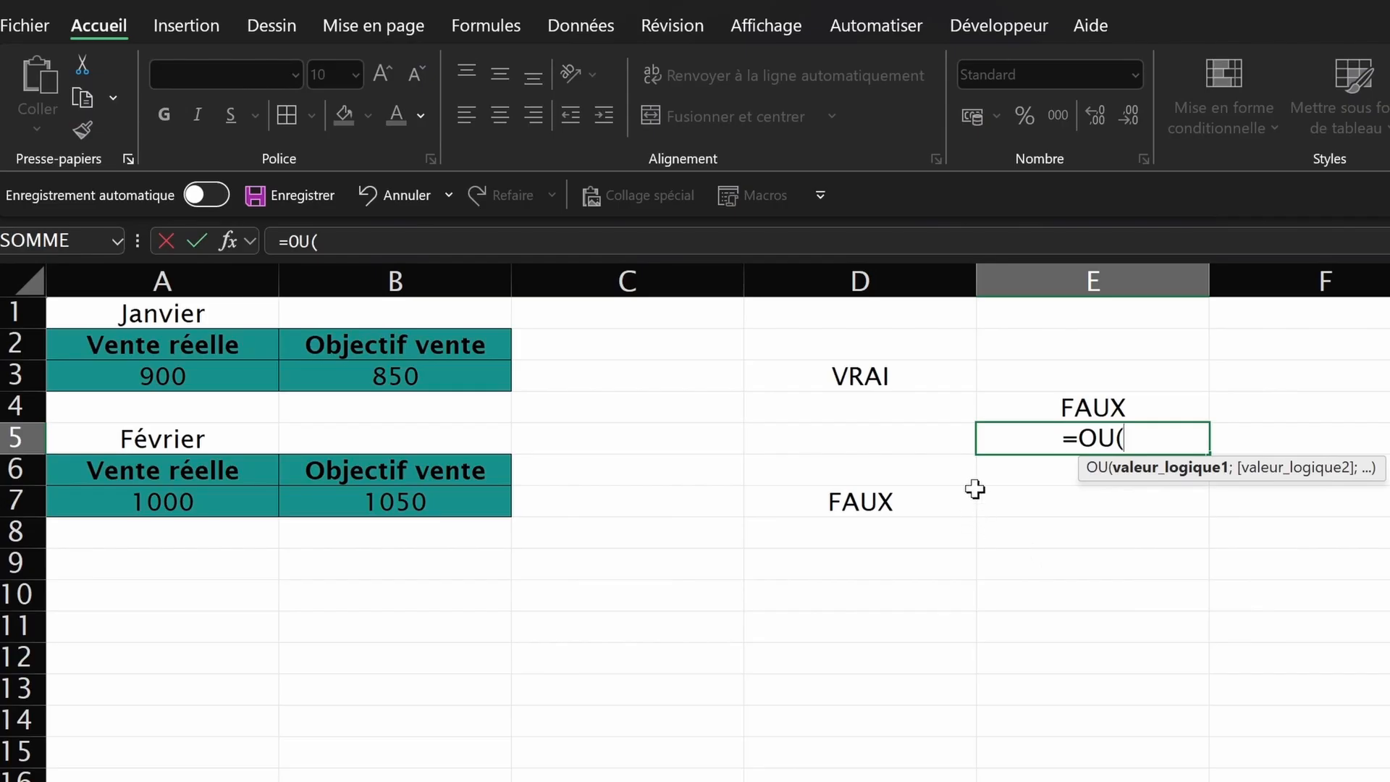
left_click(913, 380)
type(";")
left_click(836, 503)
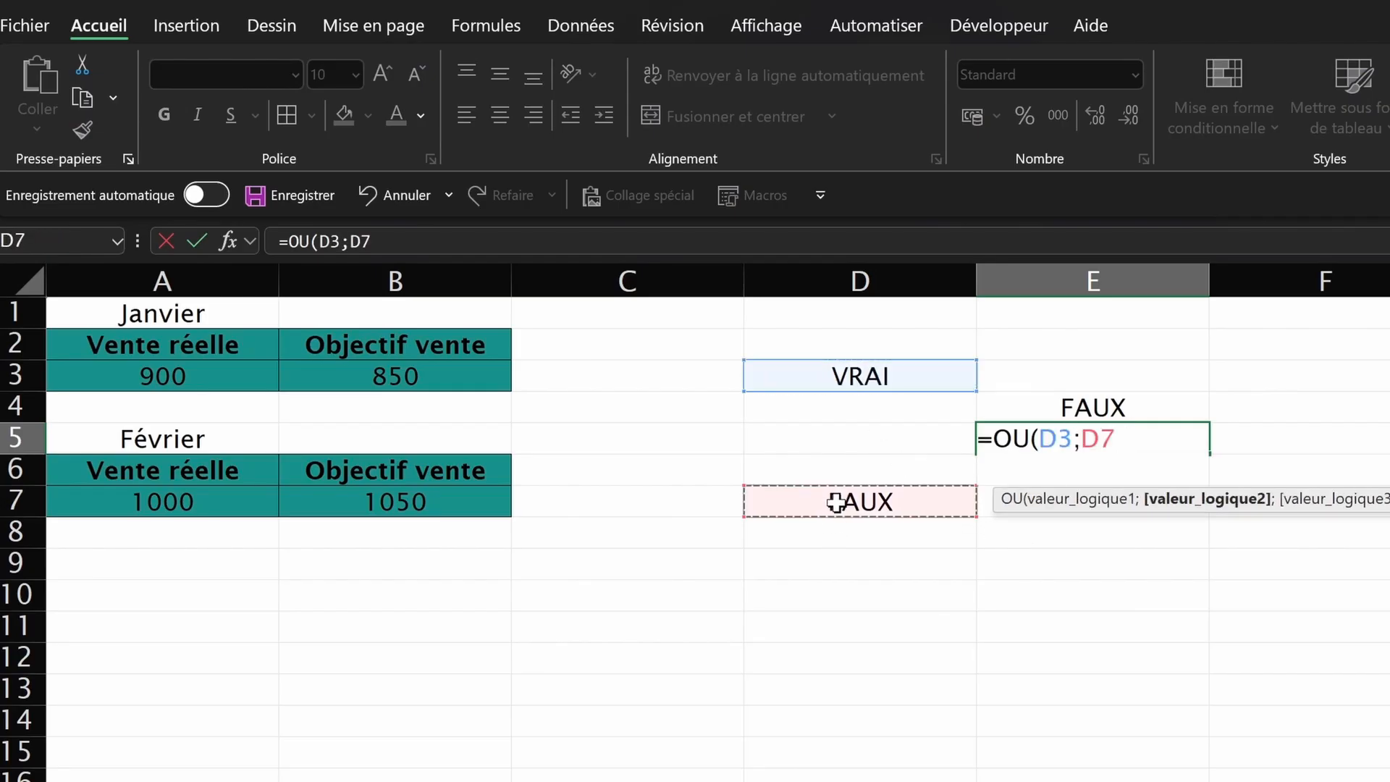
type("))")
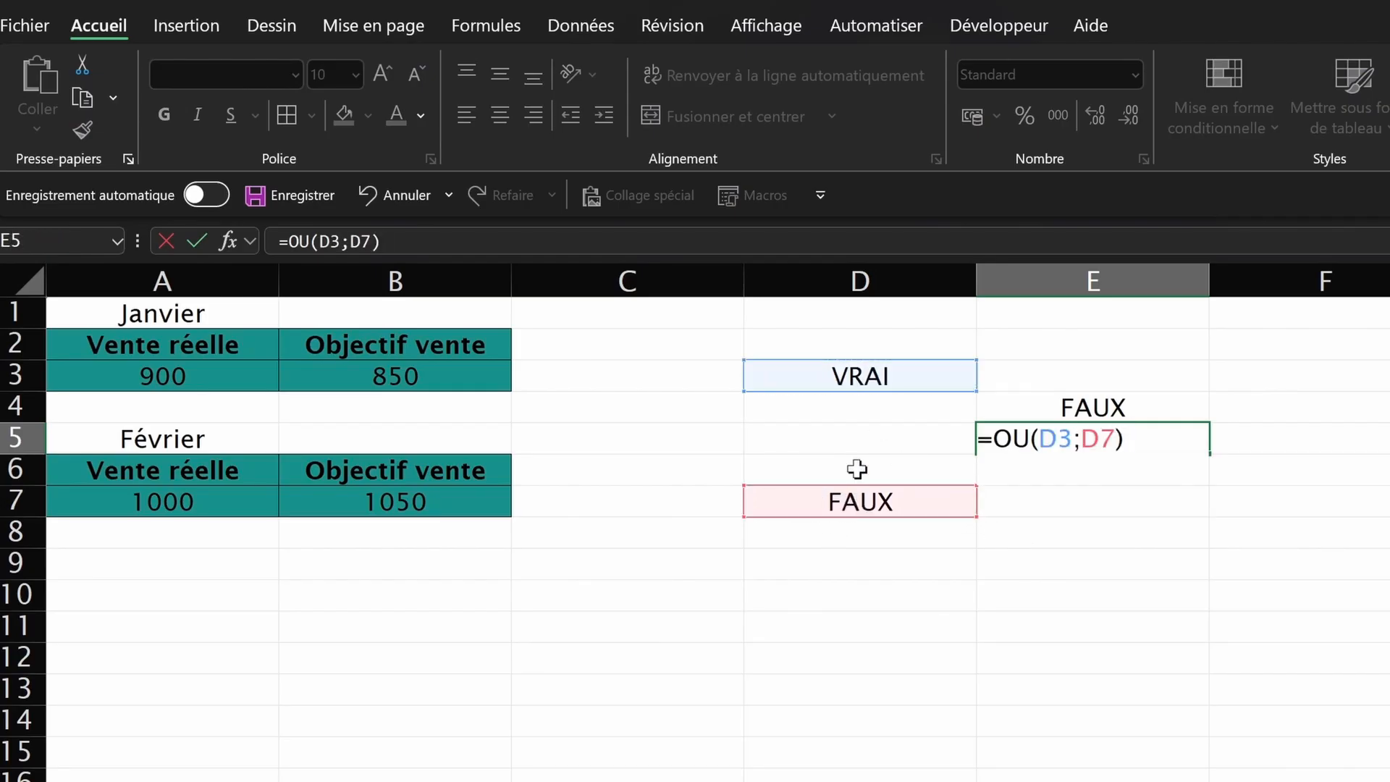
key("Return")
Step: Examine the OU formula in E5 and its arguments and compare it with the ET formula in E4
left_click(1103, 440)
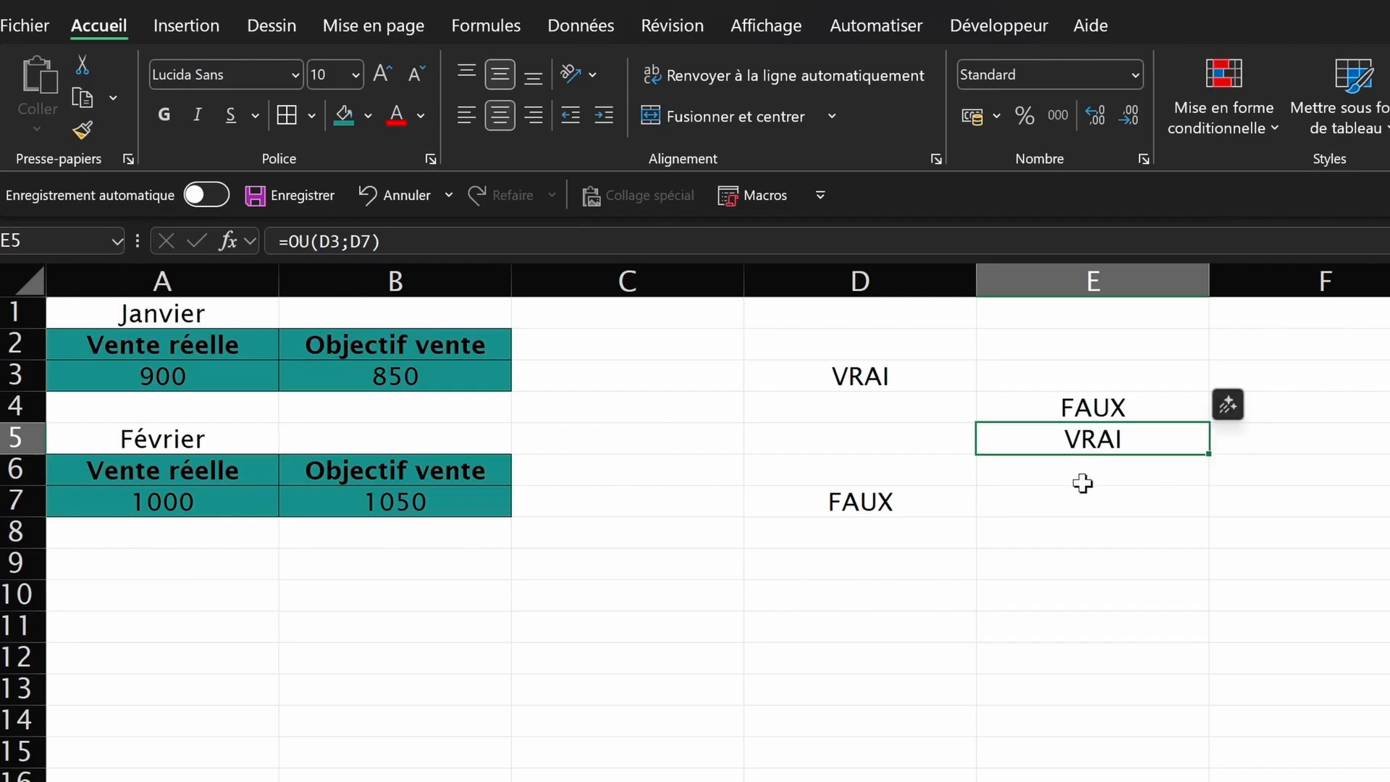
key("F2")
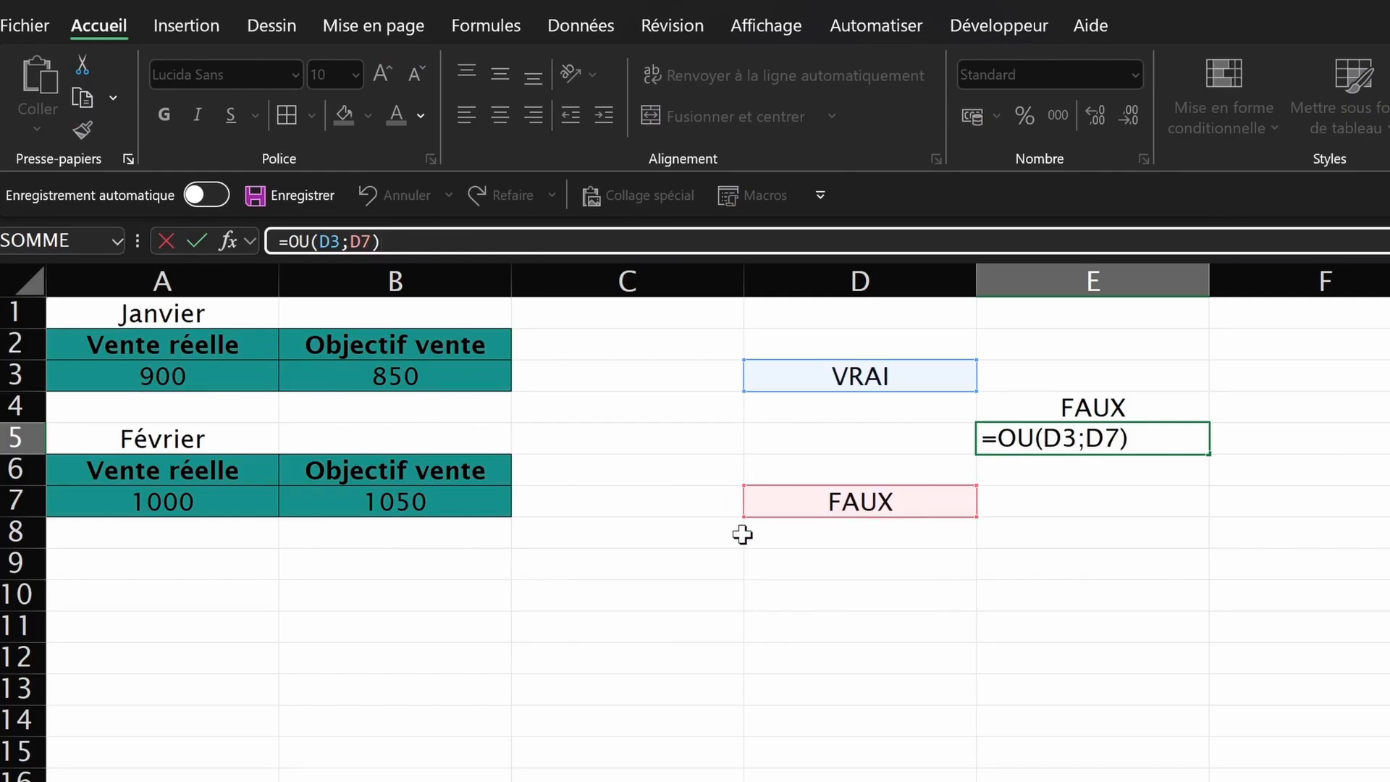
key("Return")
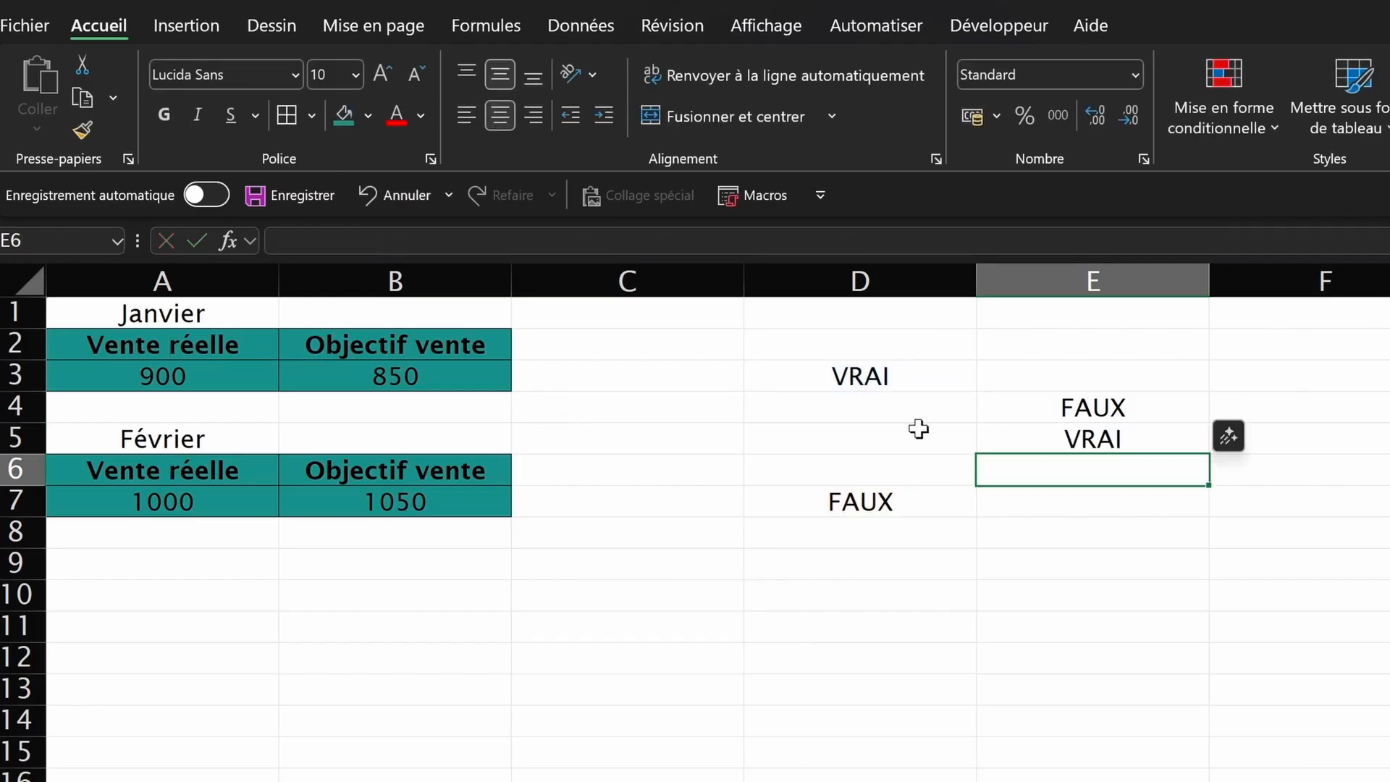
left_click(1118, 437)
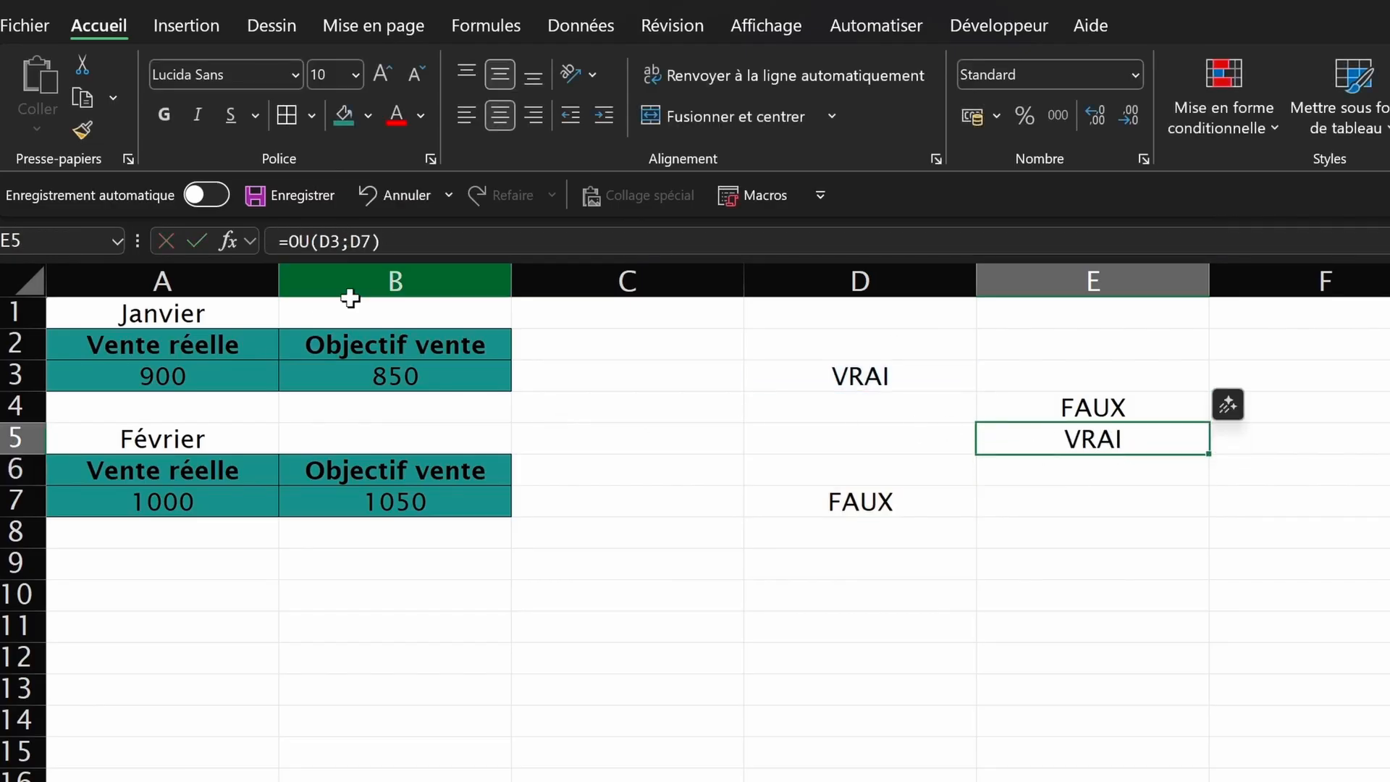
left_click(358, 242)
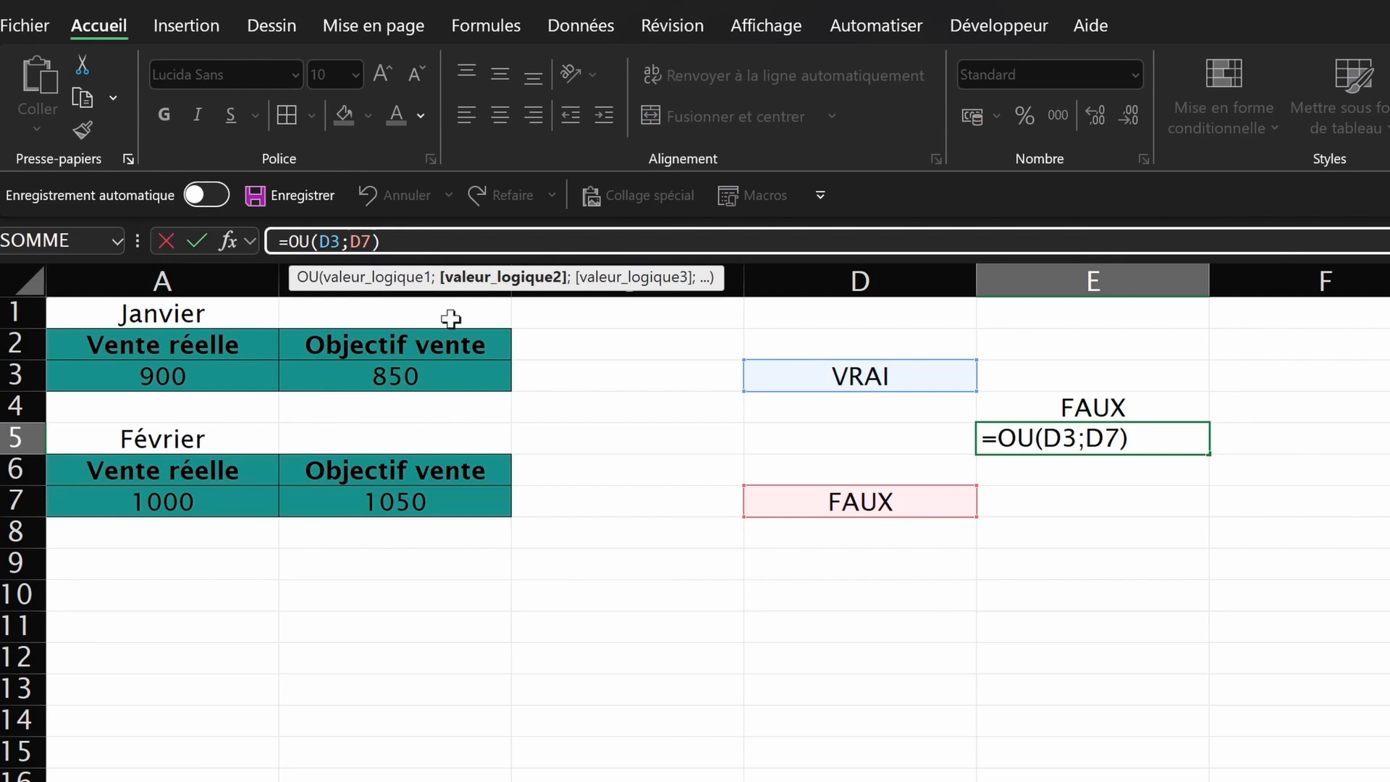
key("shift+Return")
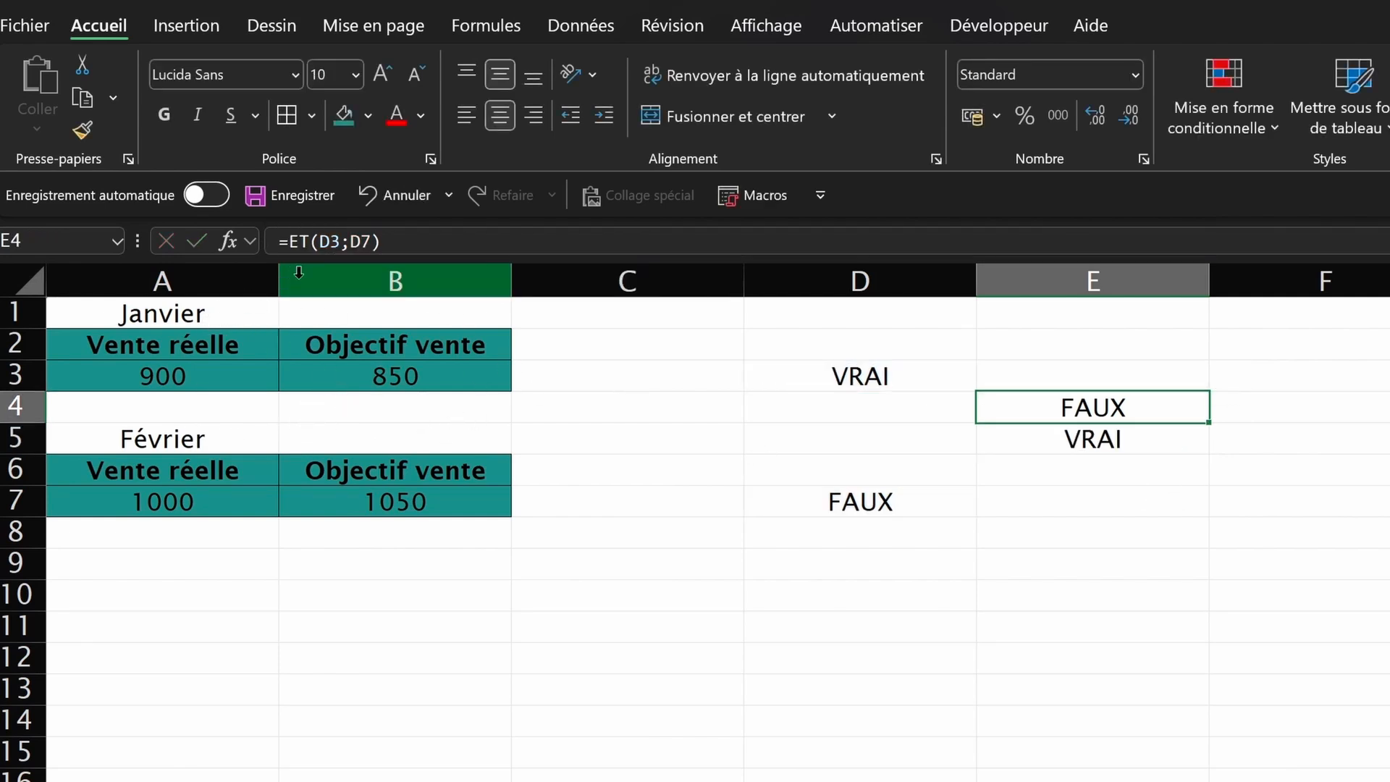
left_click(313, 243)
left_click(1077, 429)
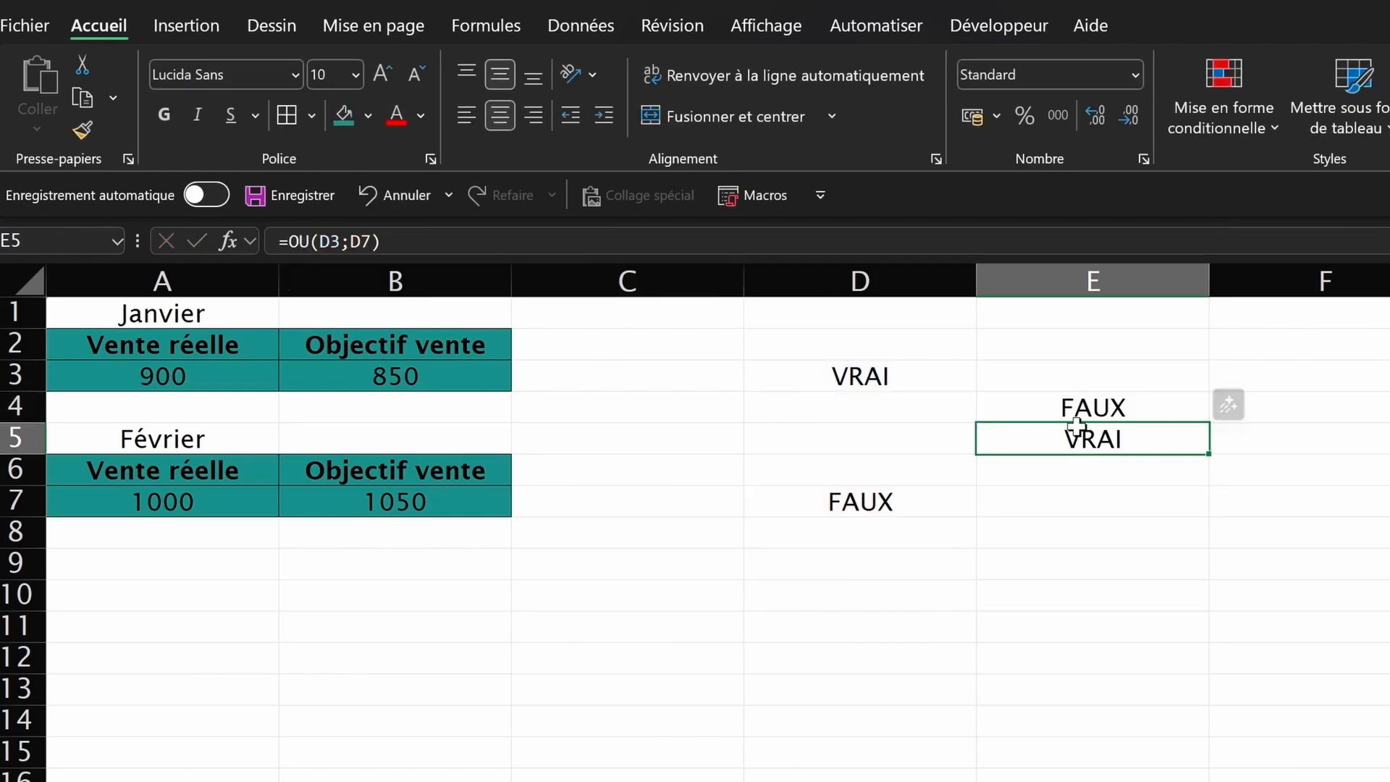
left_click(1065, 406)
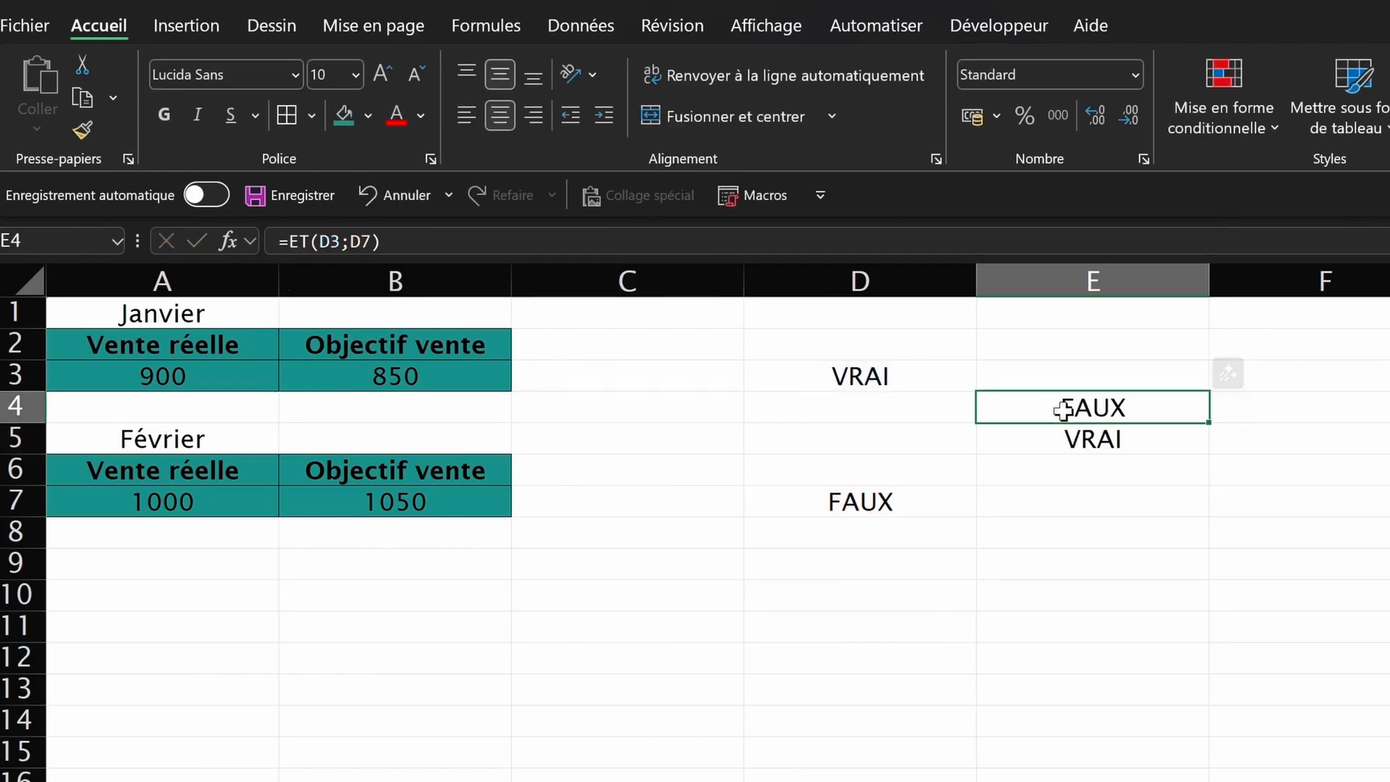
Step: Rewrite the formula in E4 with the comparisons written directly inside it, as =ET(A3>=B3;A7>=B7)
left_click(336, 243)
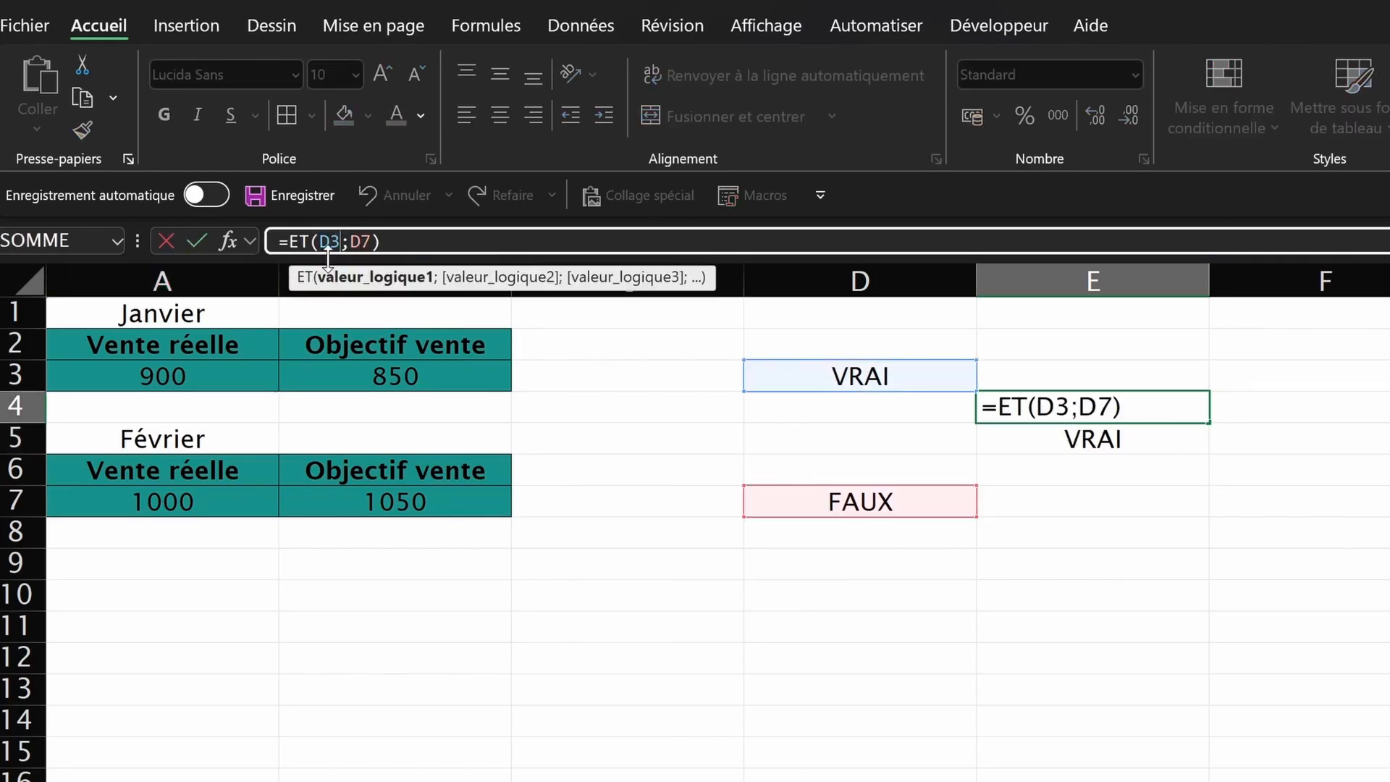
left_click_drag(320, 236, 388, 236)
key("BackSpace")
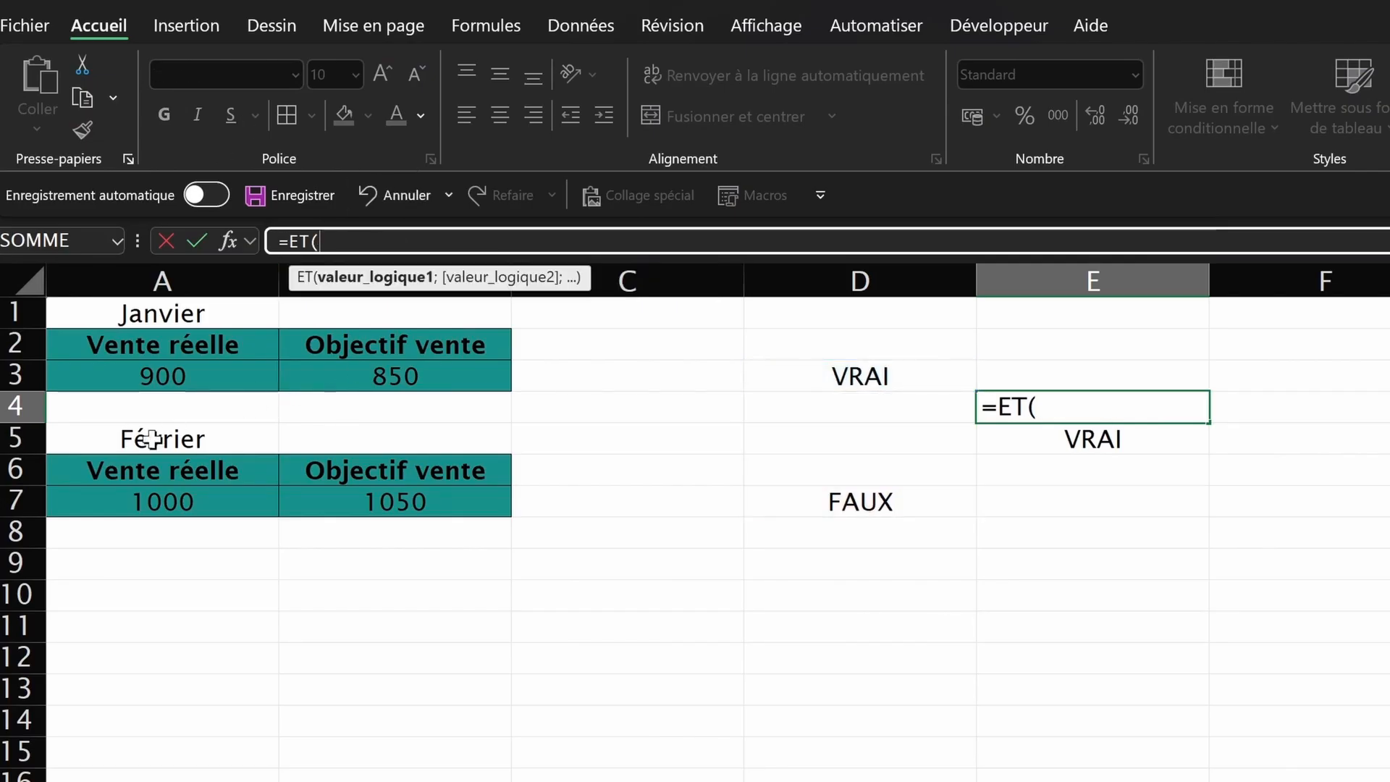
left_click(153, 381)
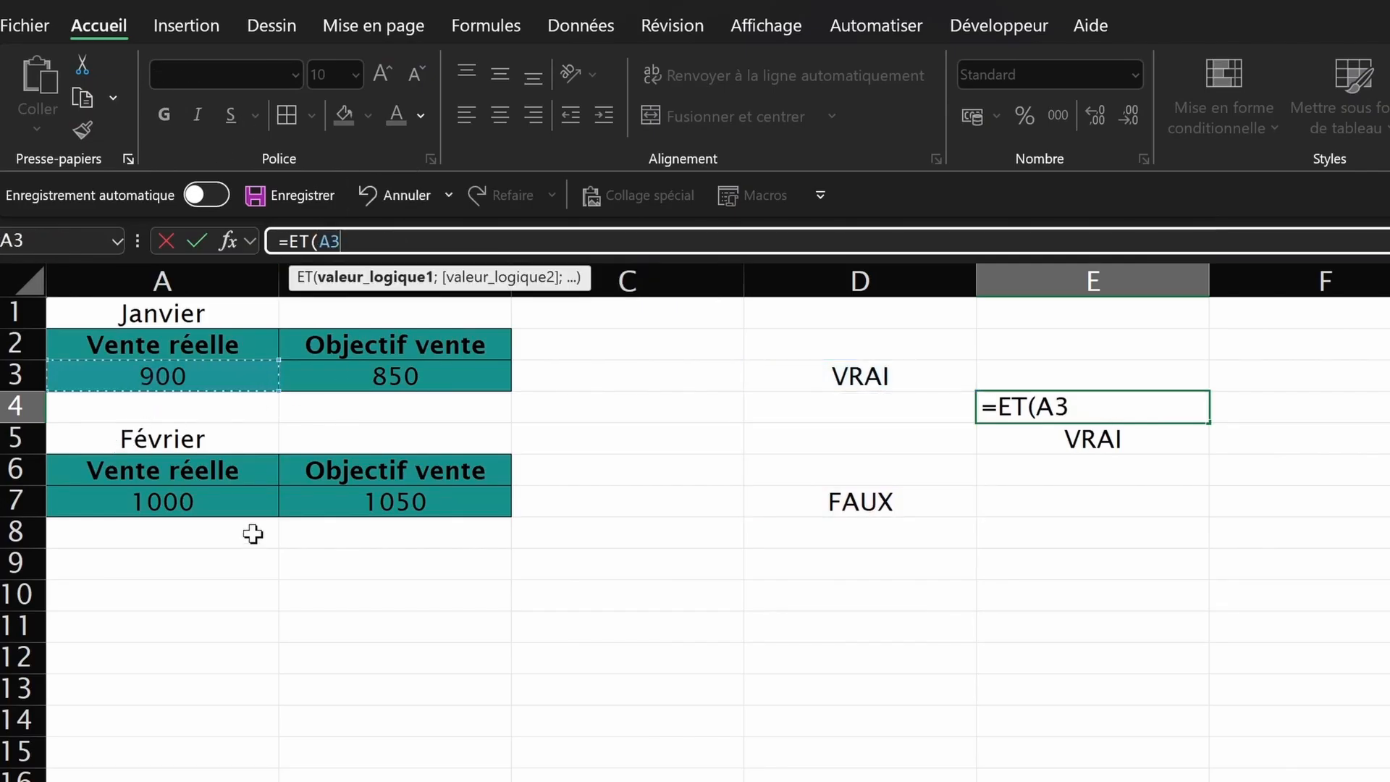
type(">=")
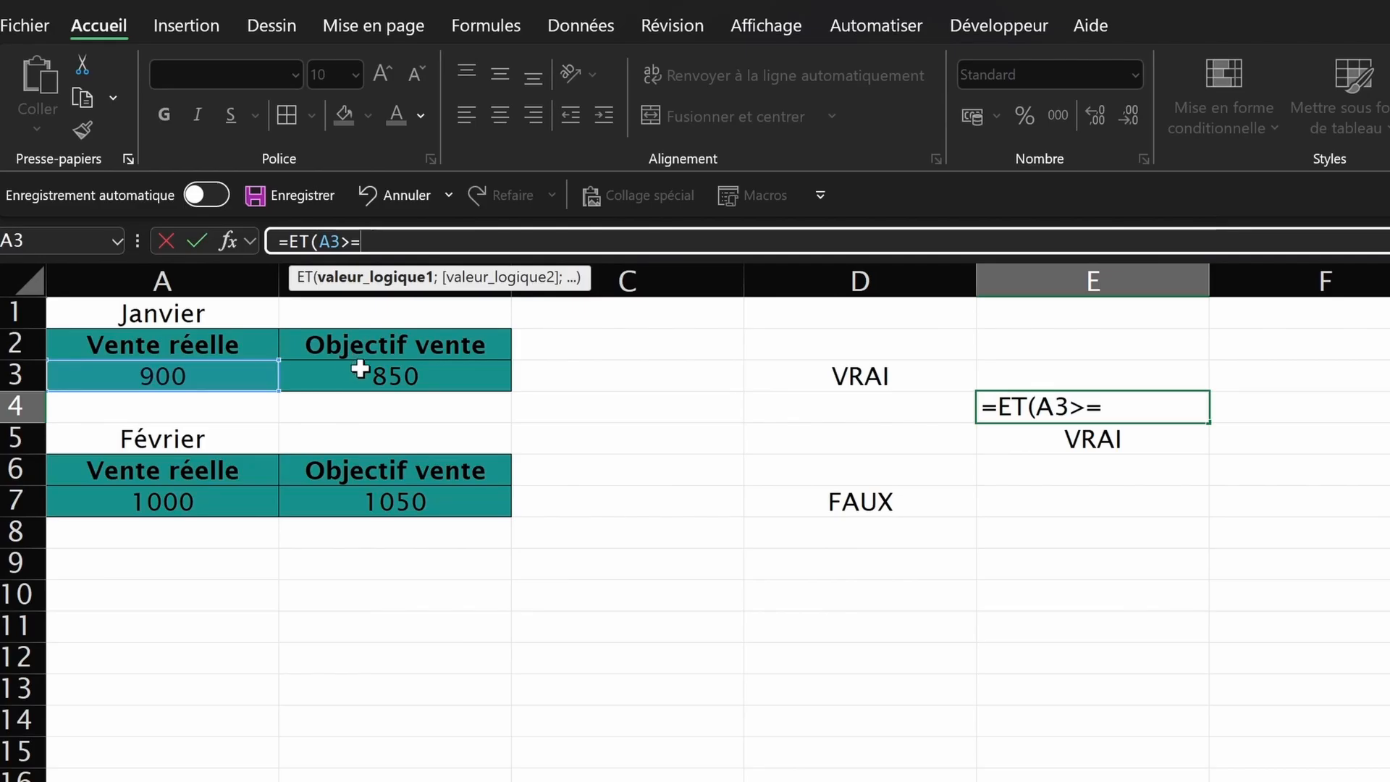
left_click(358, 373)
type(";")
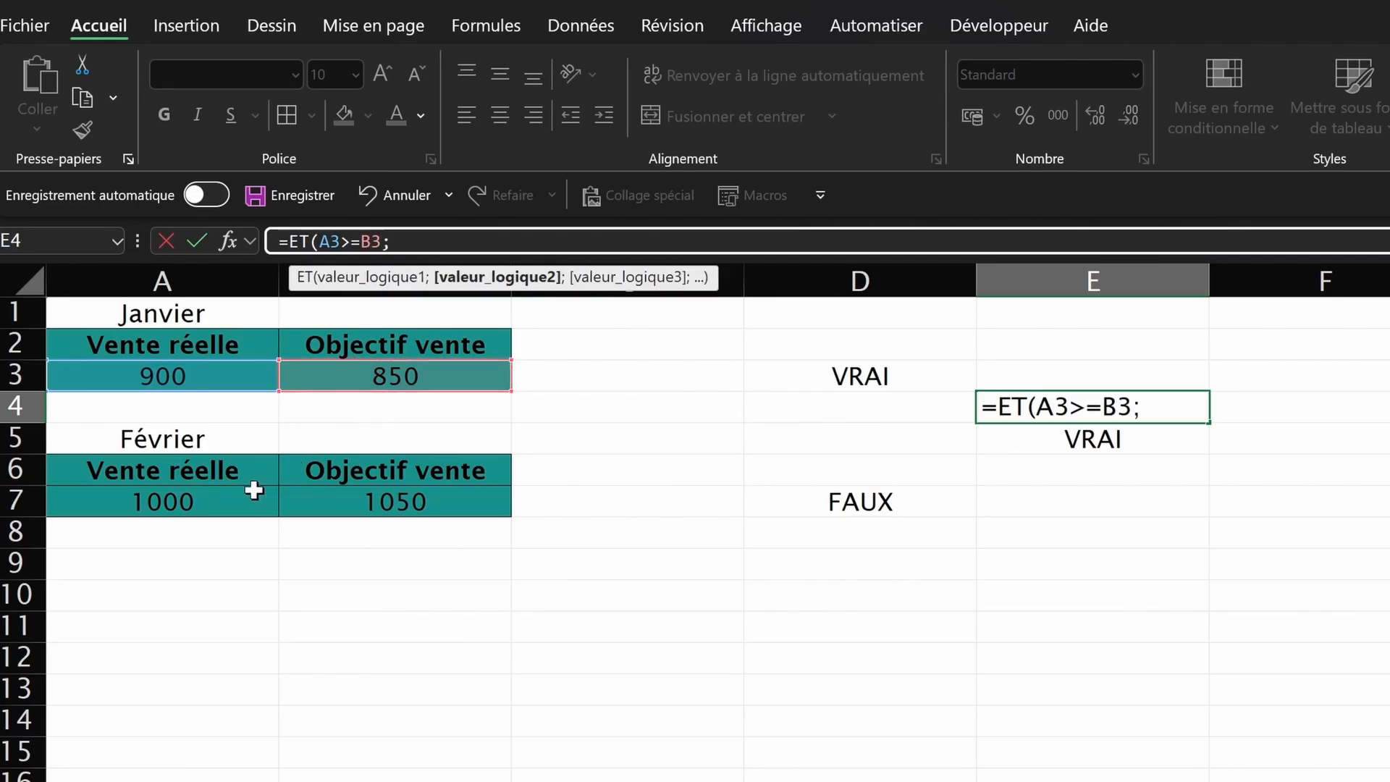
left_click(165, 499)
type(">=")
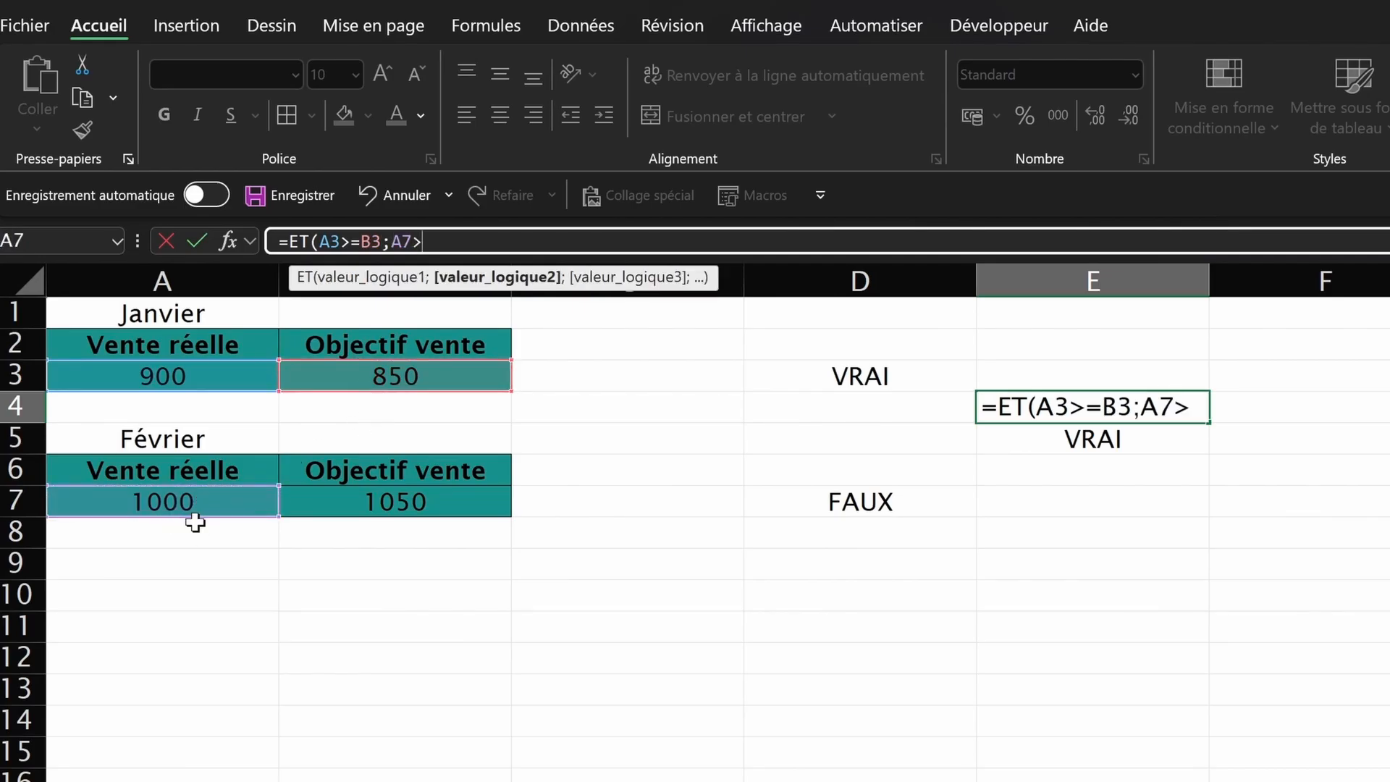
left_click(336, 495)
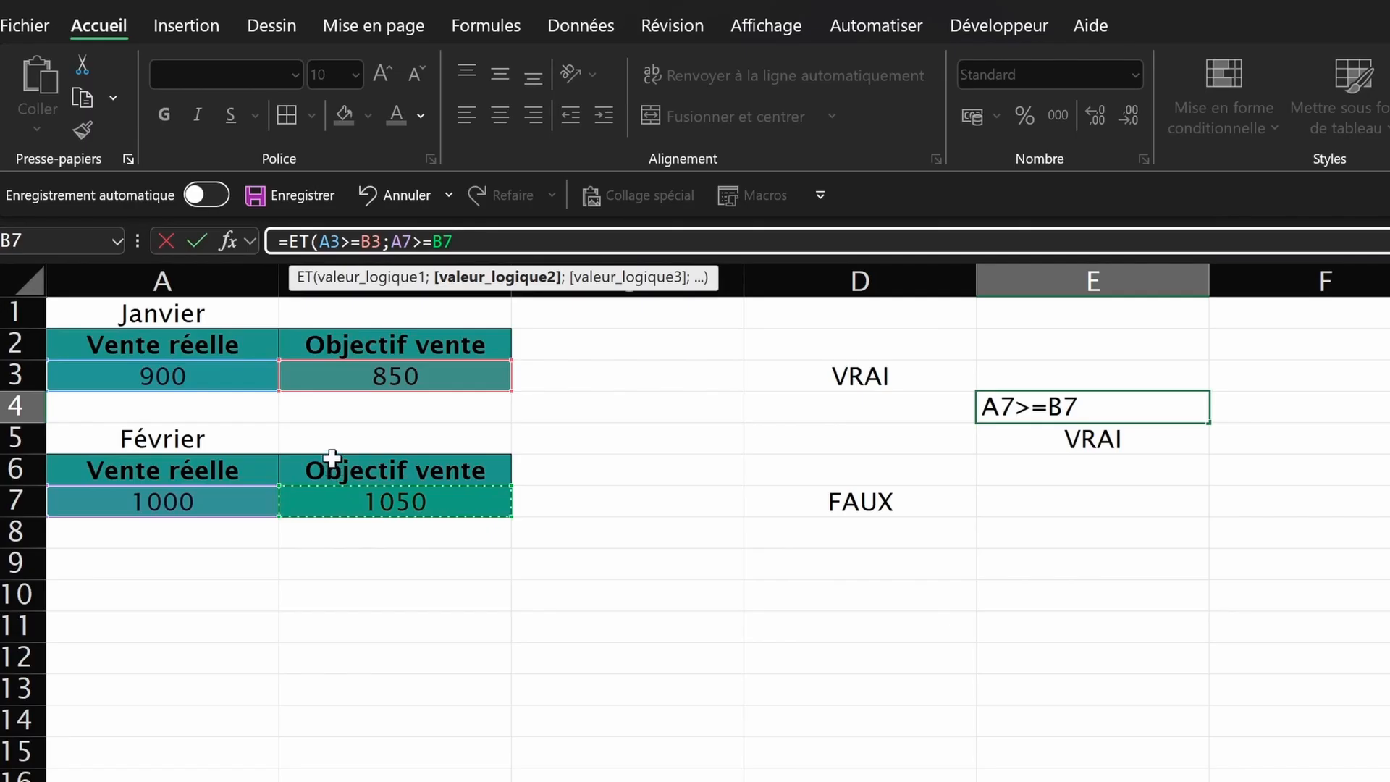
type(")")
key("Return")
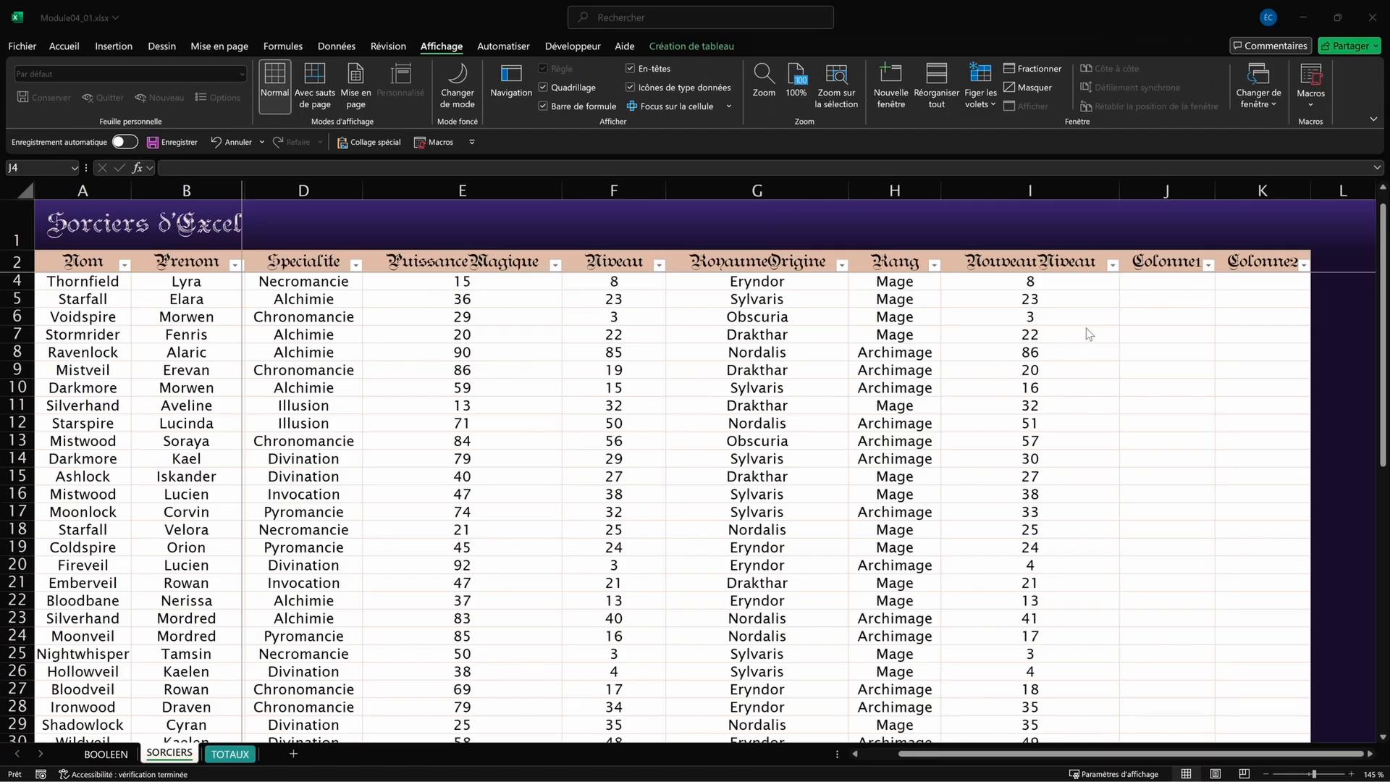
left_click(1156, 284)
type("=et(")
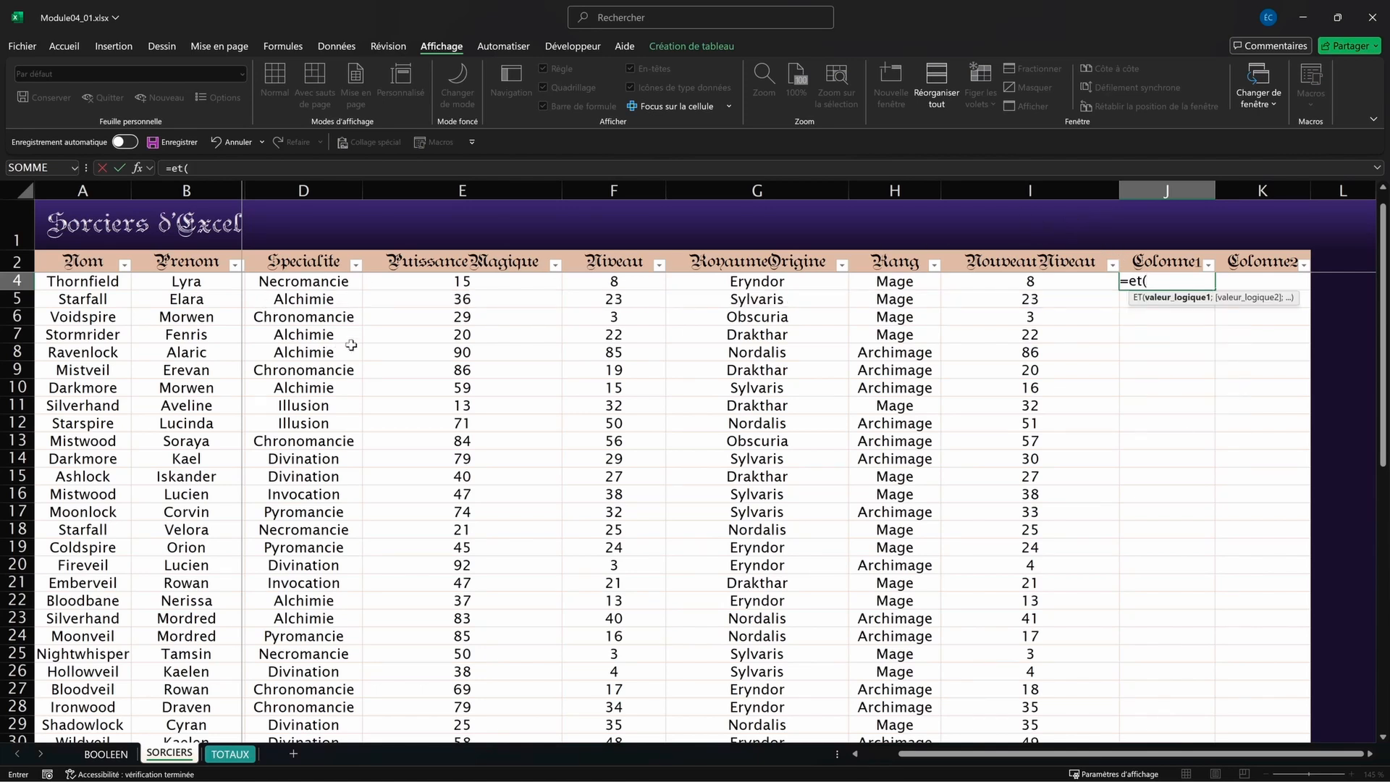
left_click(470, 282)
type(">")
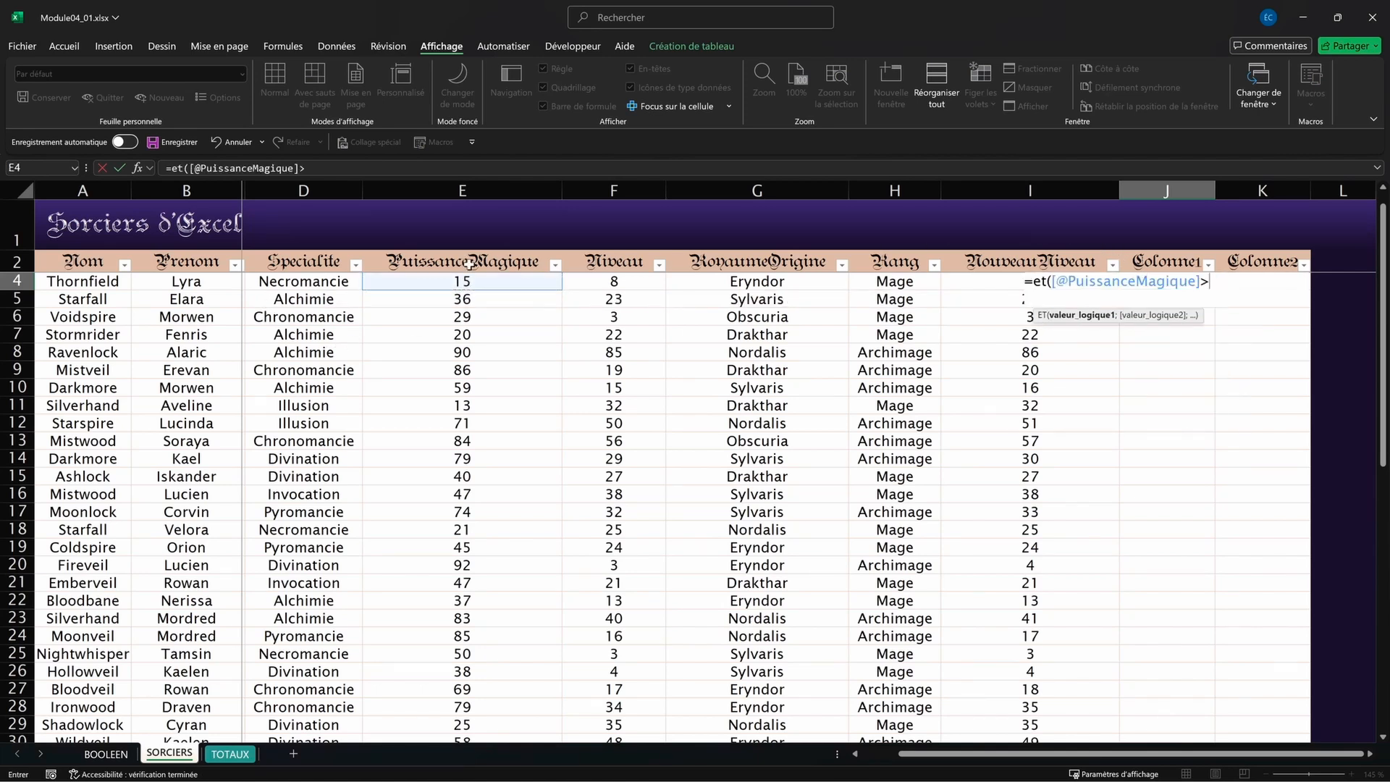
type("50;")
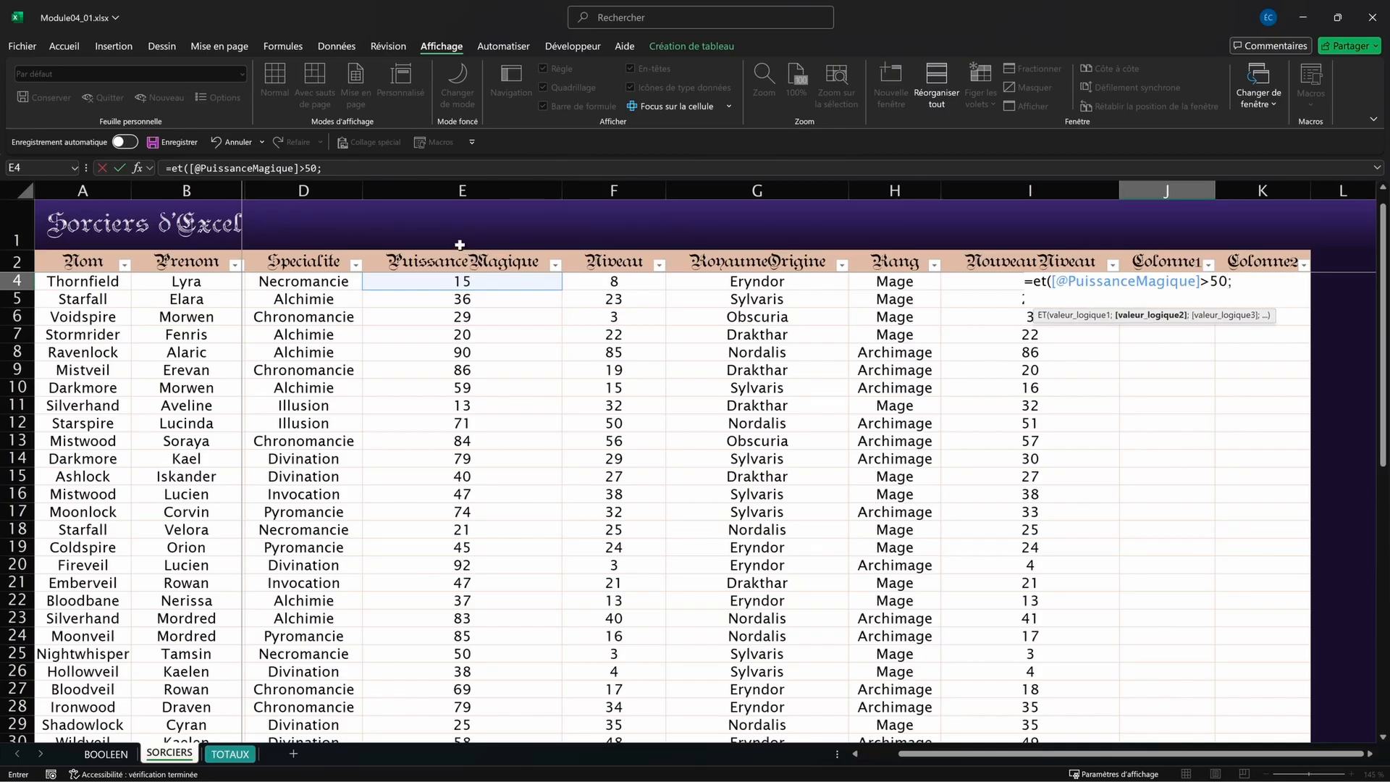
left_click(612, 288)
type("<")
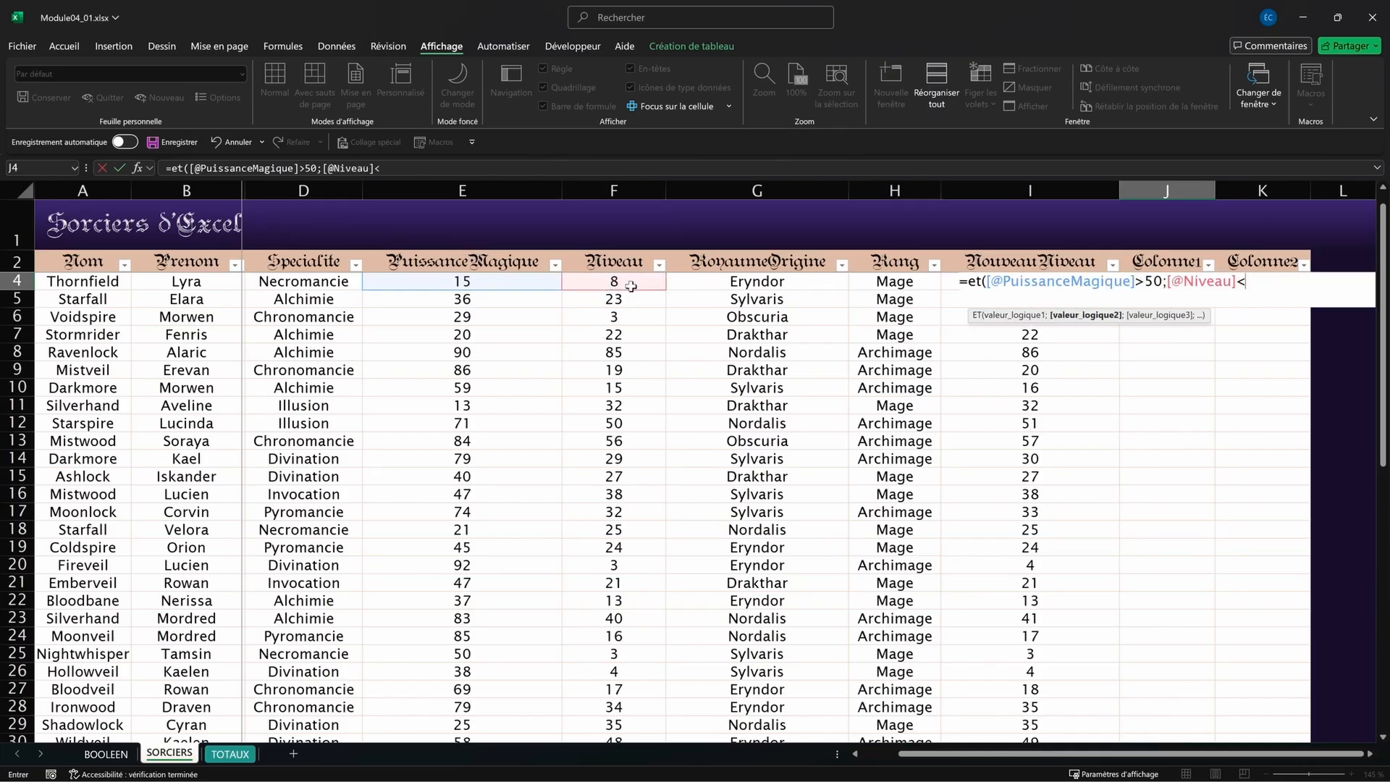
type("50)")
key("ctrl+Return")
Step: Filter Colonne1 to show only FAUX and check row 12's PuissanceMagique and Niveau values against the ET formula
left_click(1208, 264)
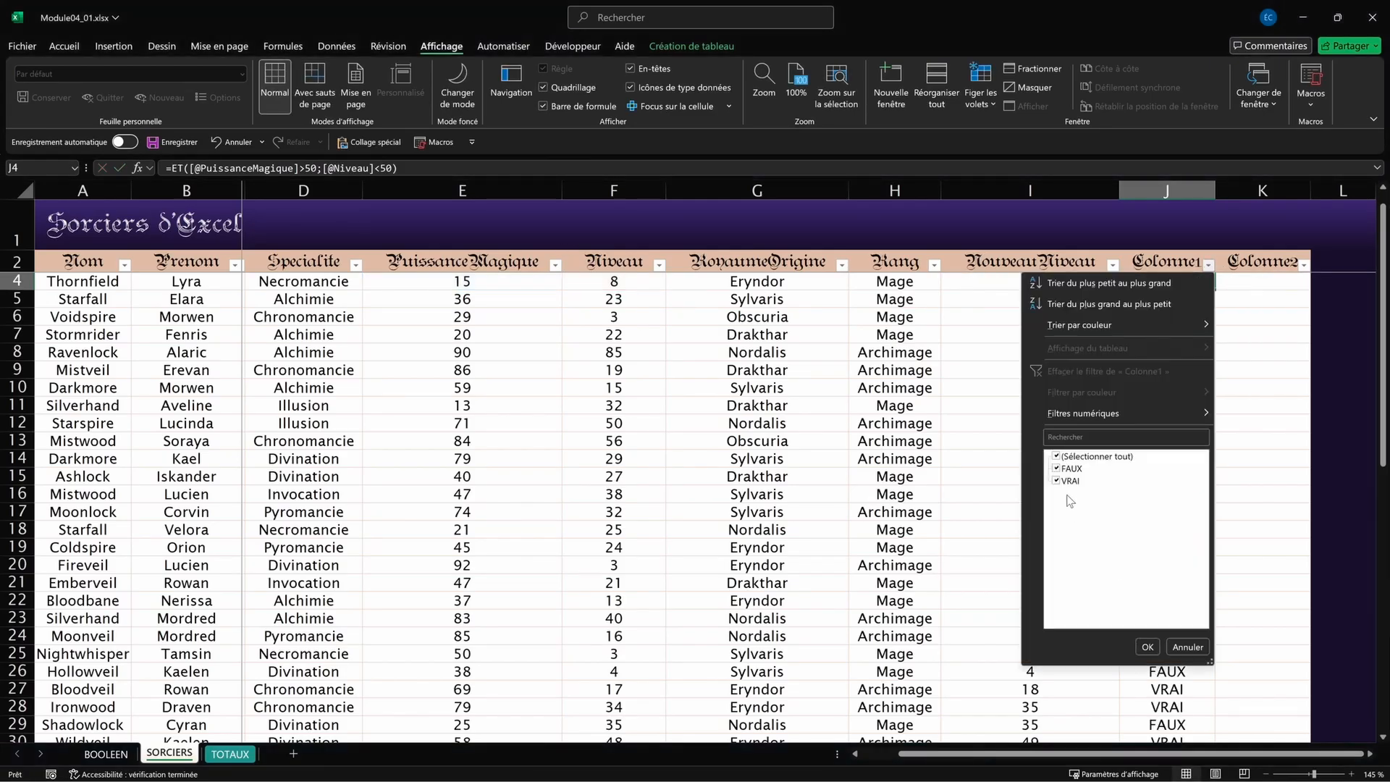
left_click(1147, 646)
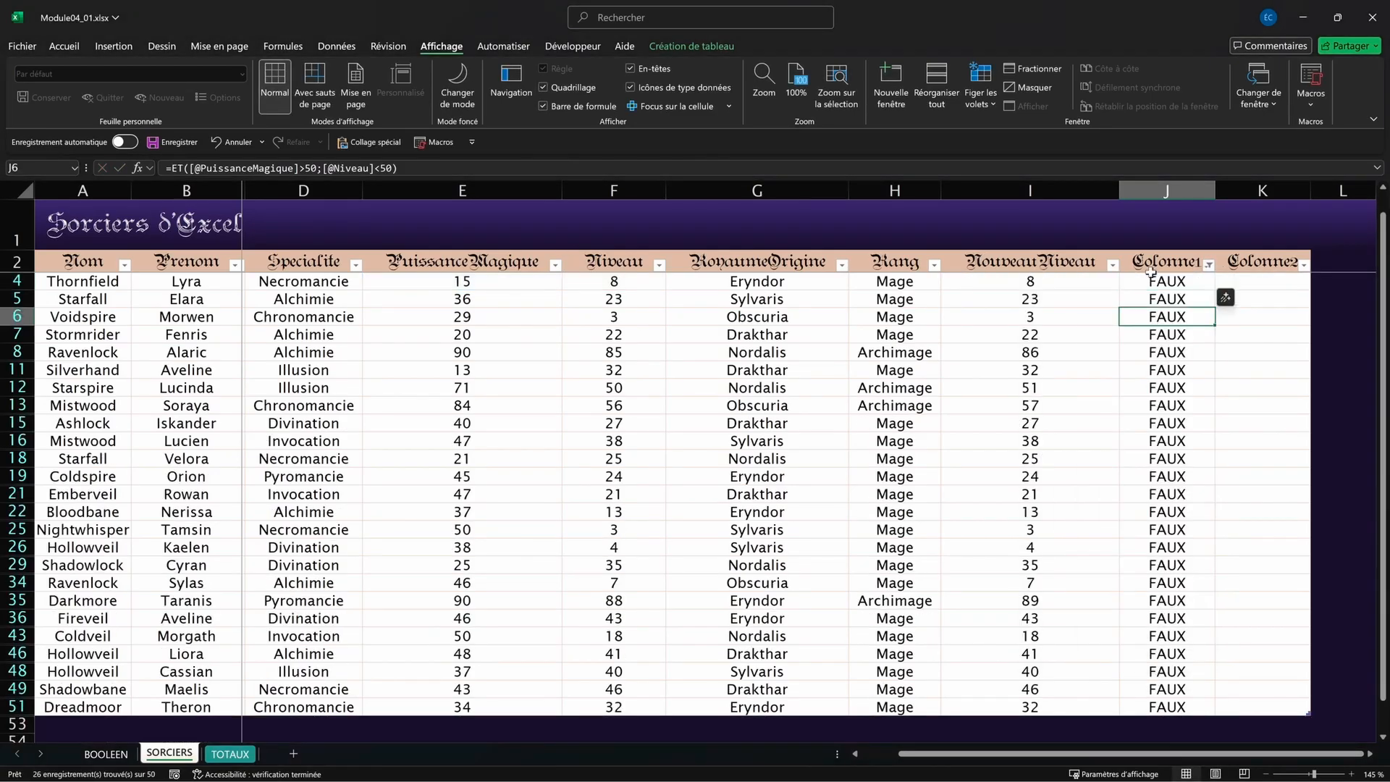
left_click(335, 169)
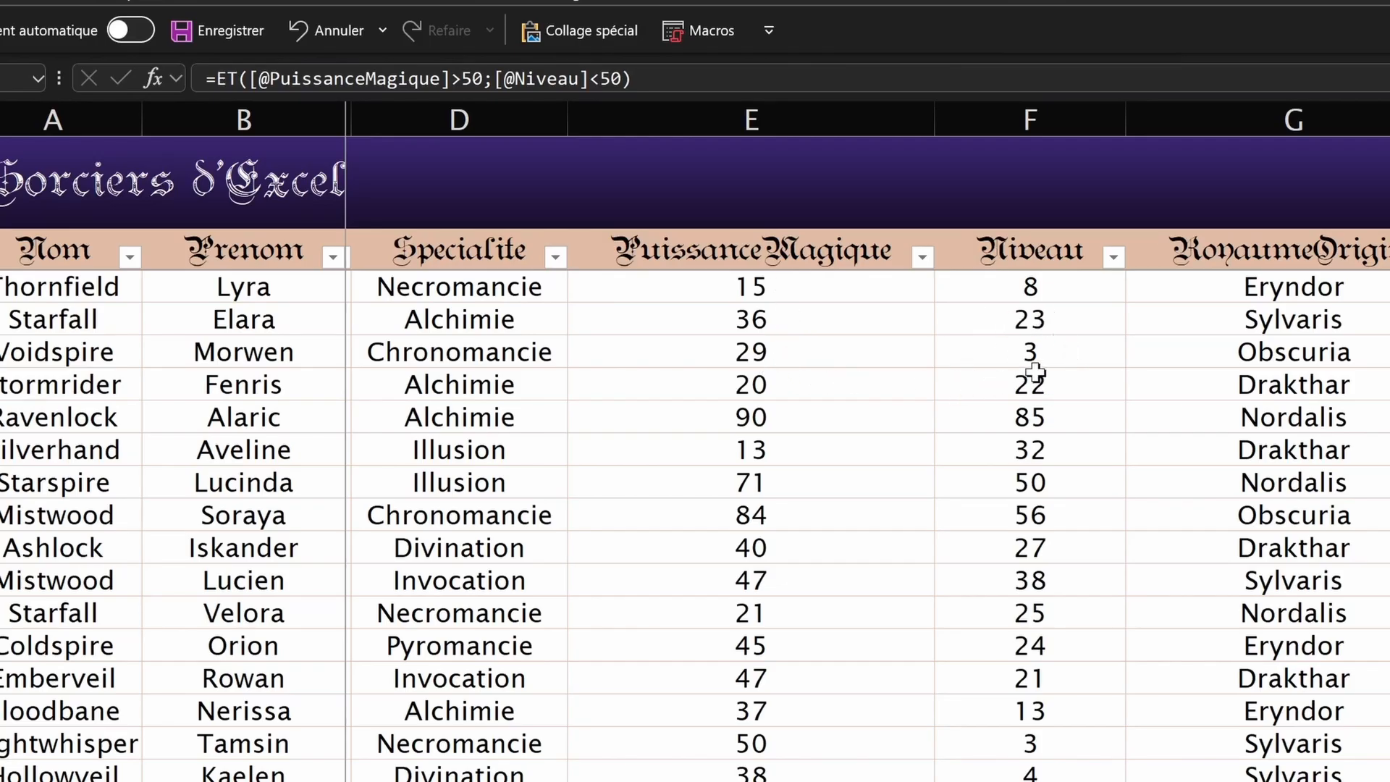
left_click(793, 476)
key("shift+space")
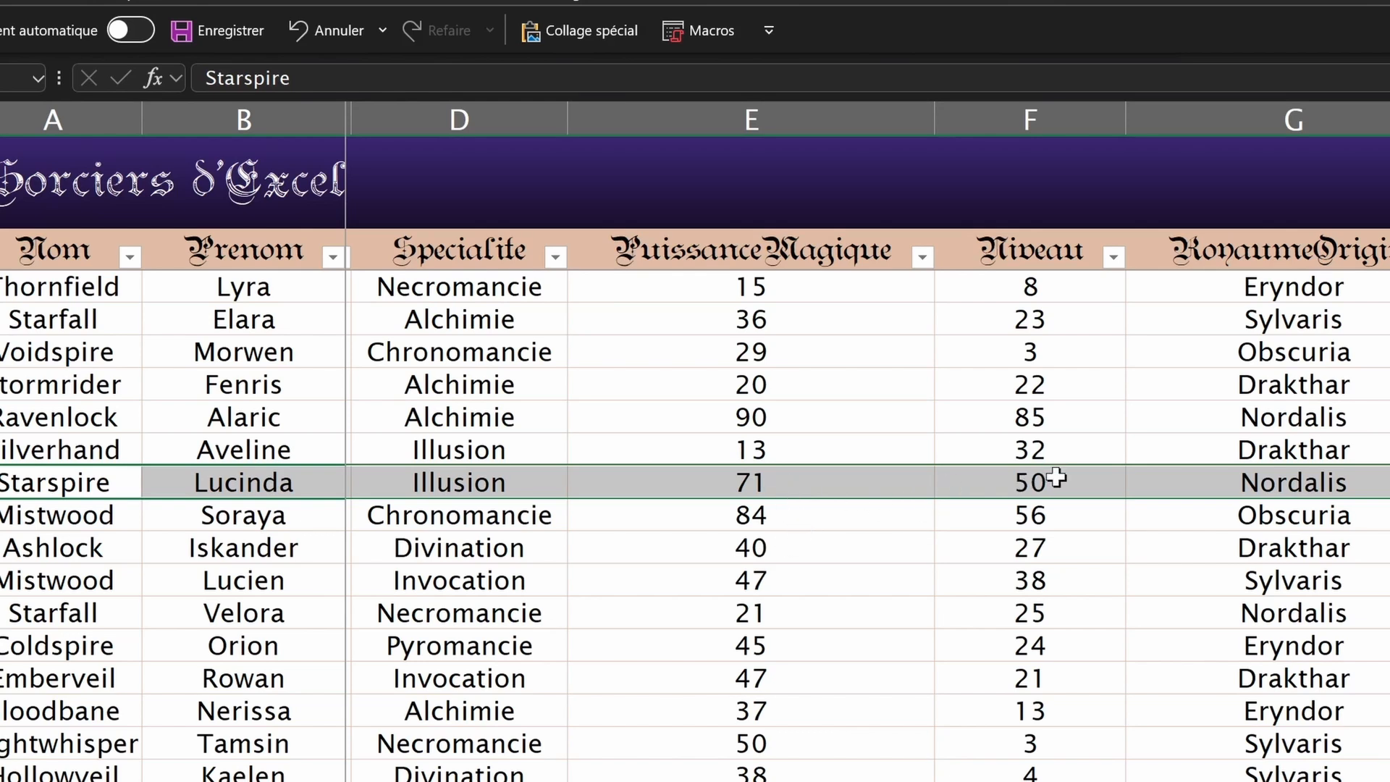
key("ctrl+Right")
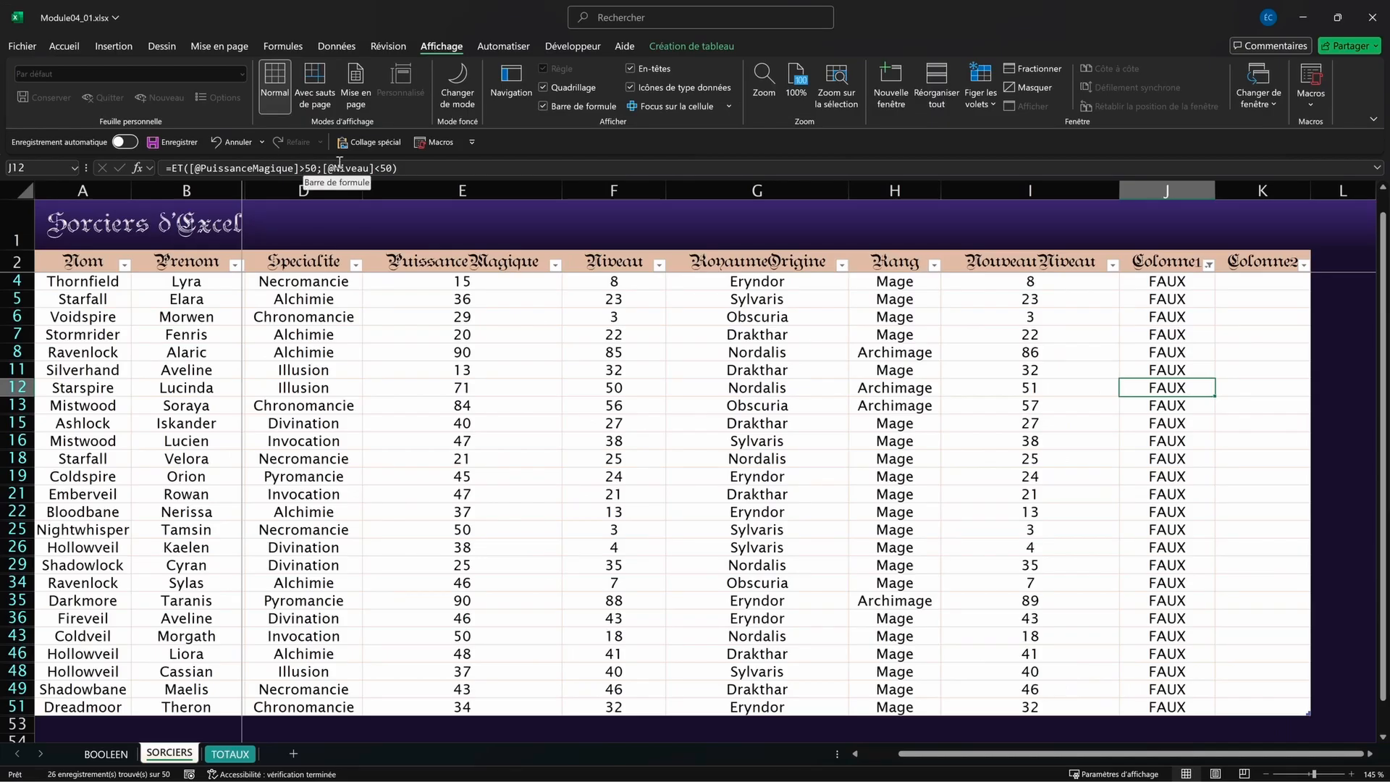
Step: Change the Colonne1 filter to show only the VRAI rows
left_click(1209, 265)
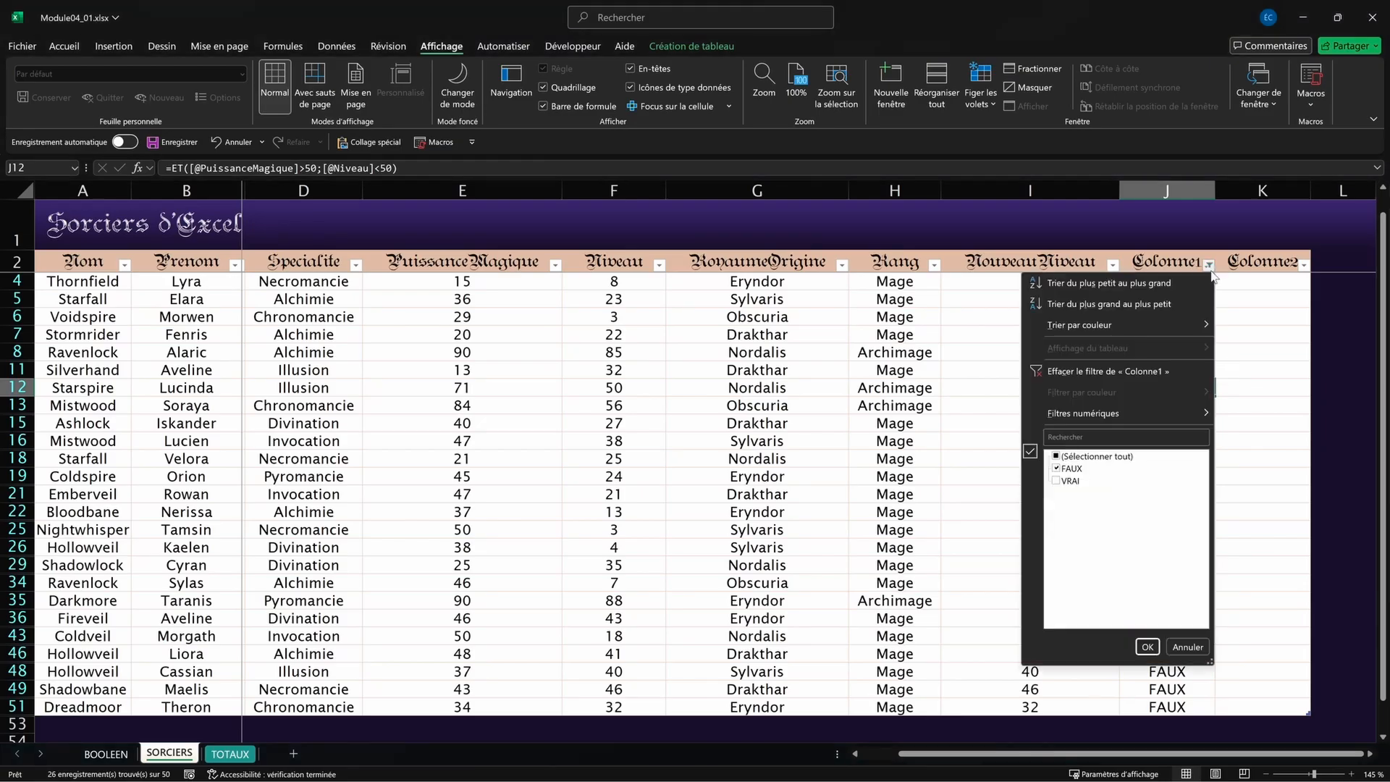
left_click(1062, 479)
left_click(1058, 468)
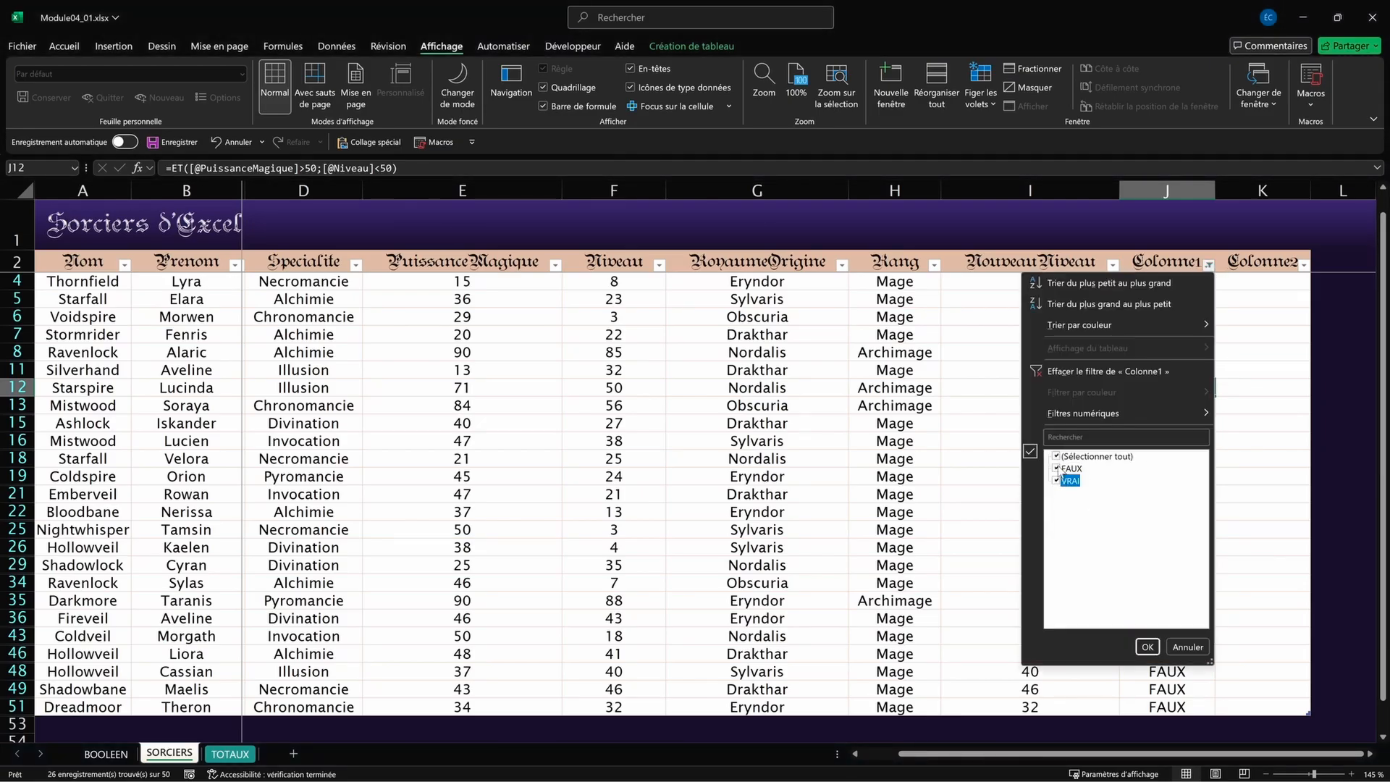
left_click(1146, 646)
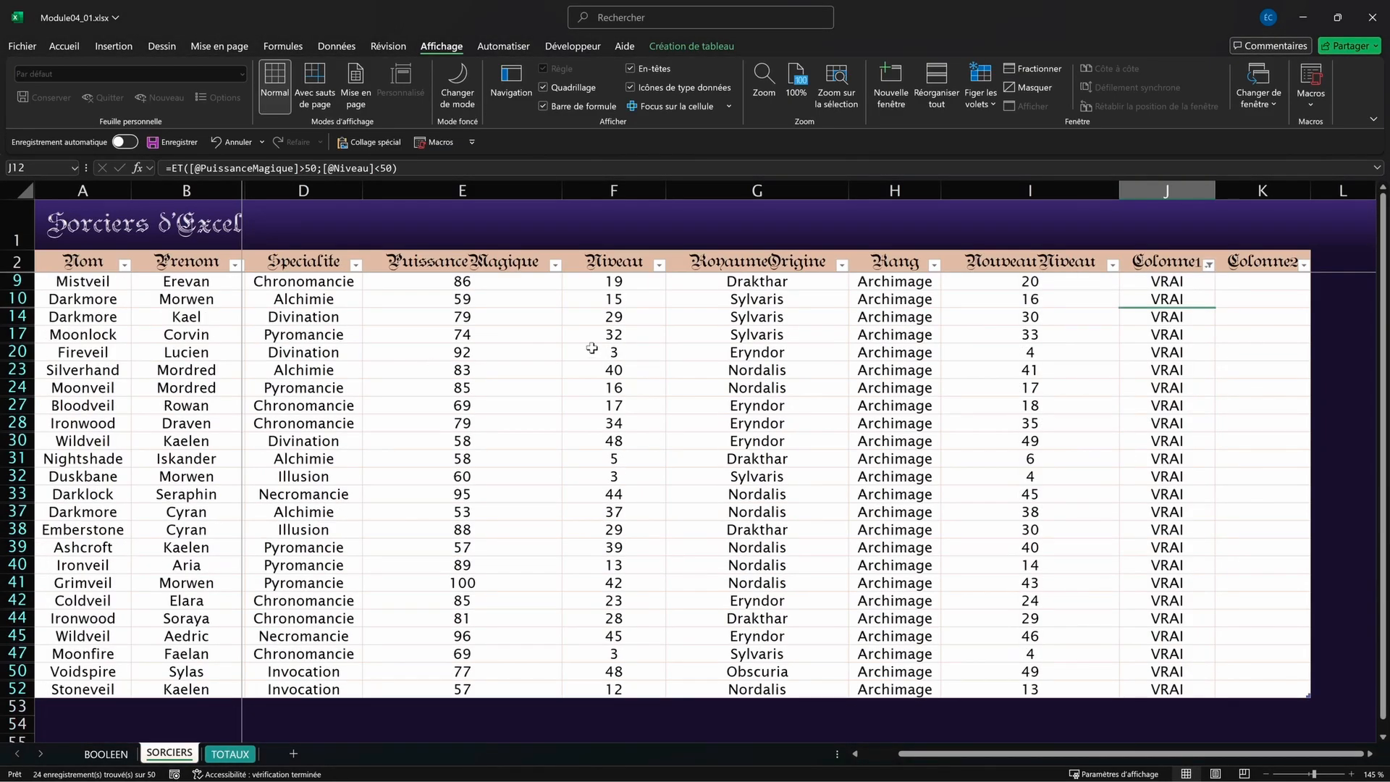
Step: Examine the PuissanceMagique and Niveau filter value lists for the VRAI rows against the ET conditions
left_click(467, 183)
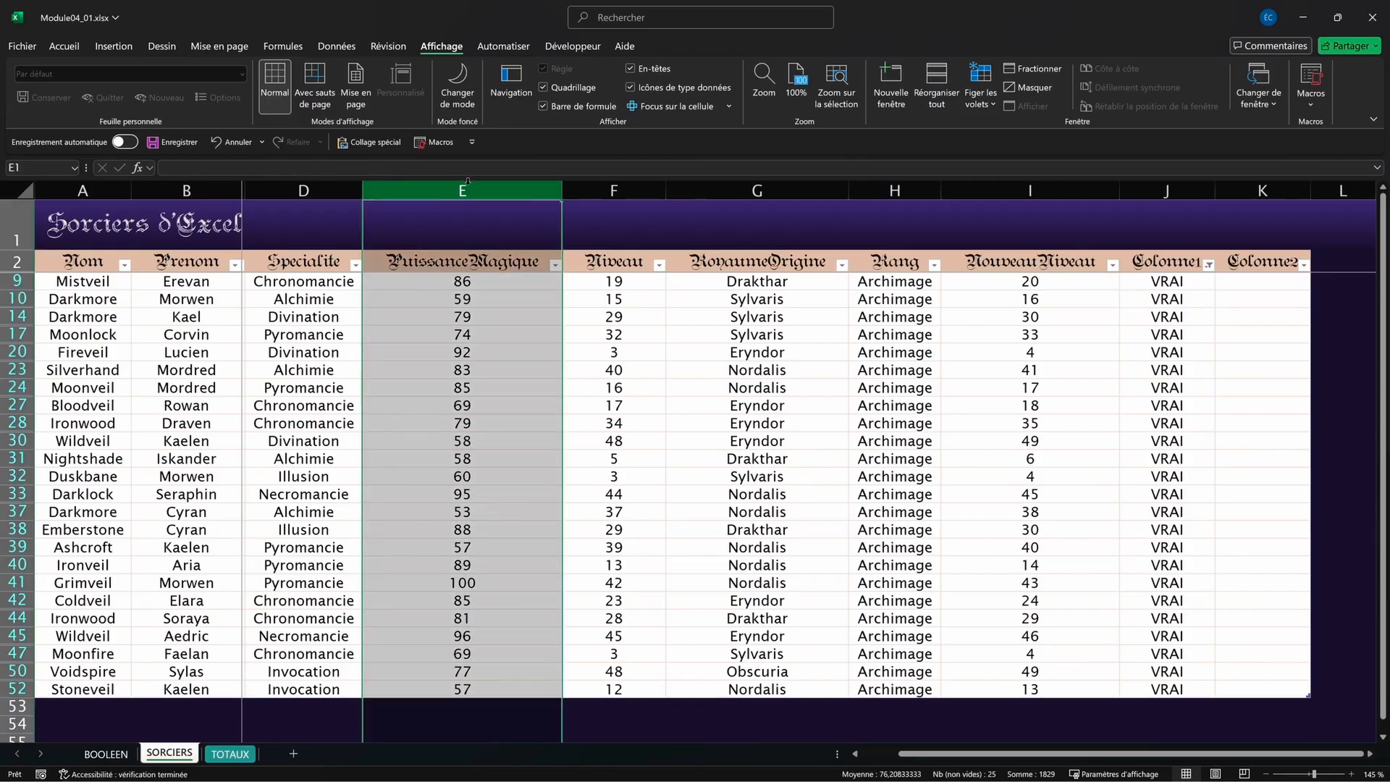
left_click(543, 295)
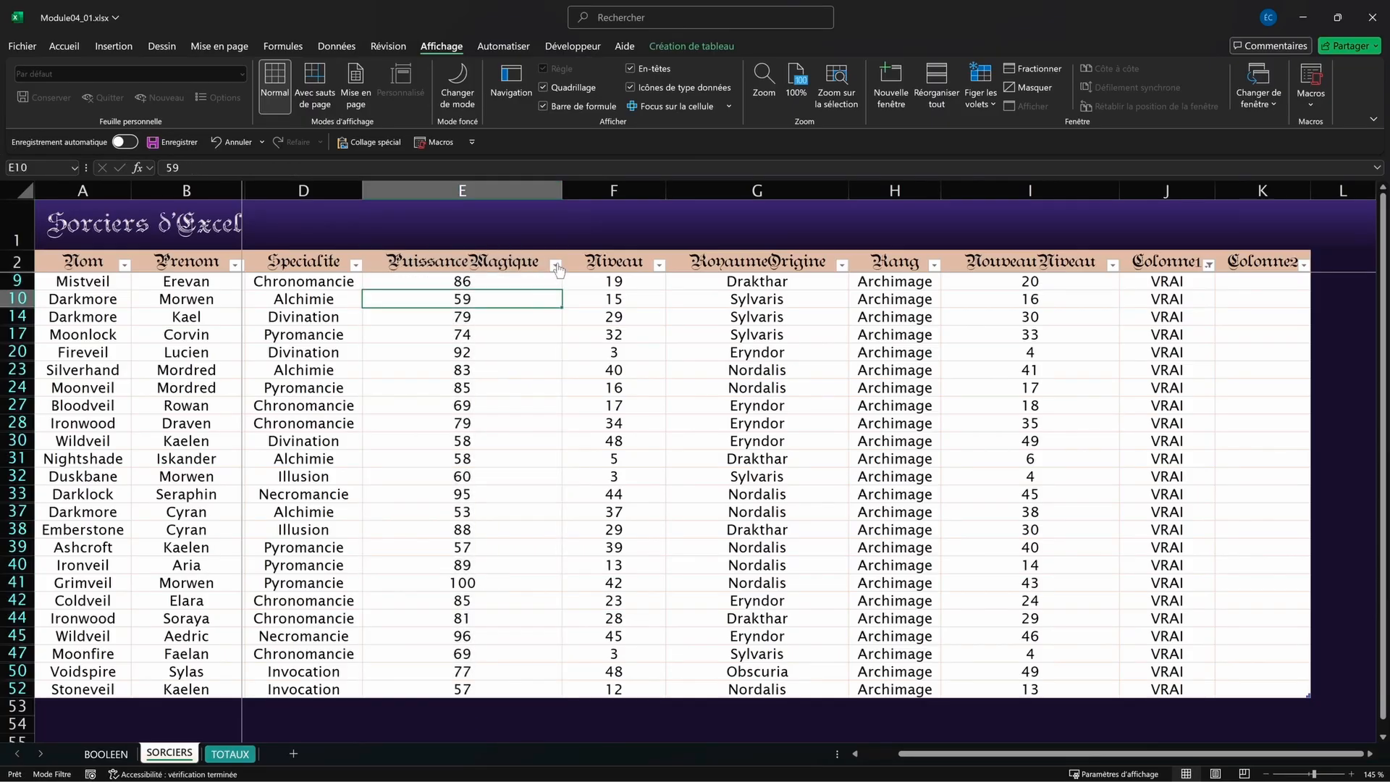
left_click(555, 265)
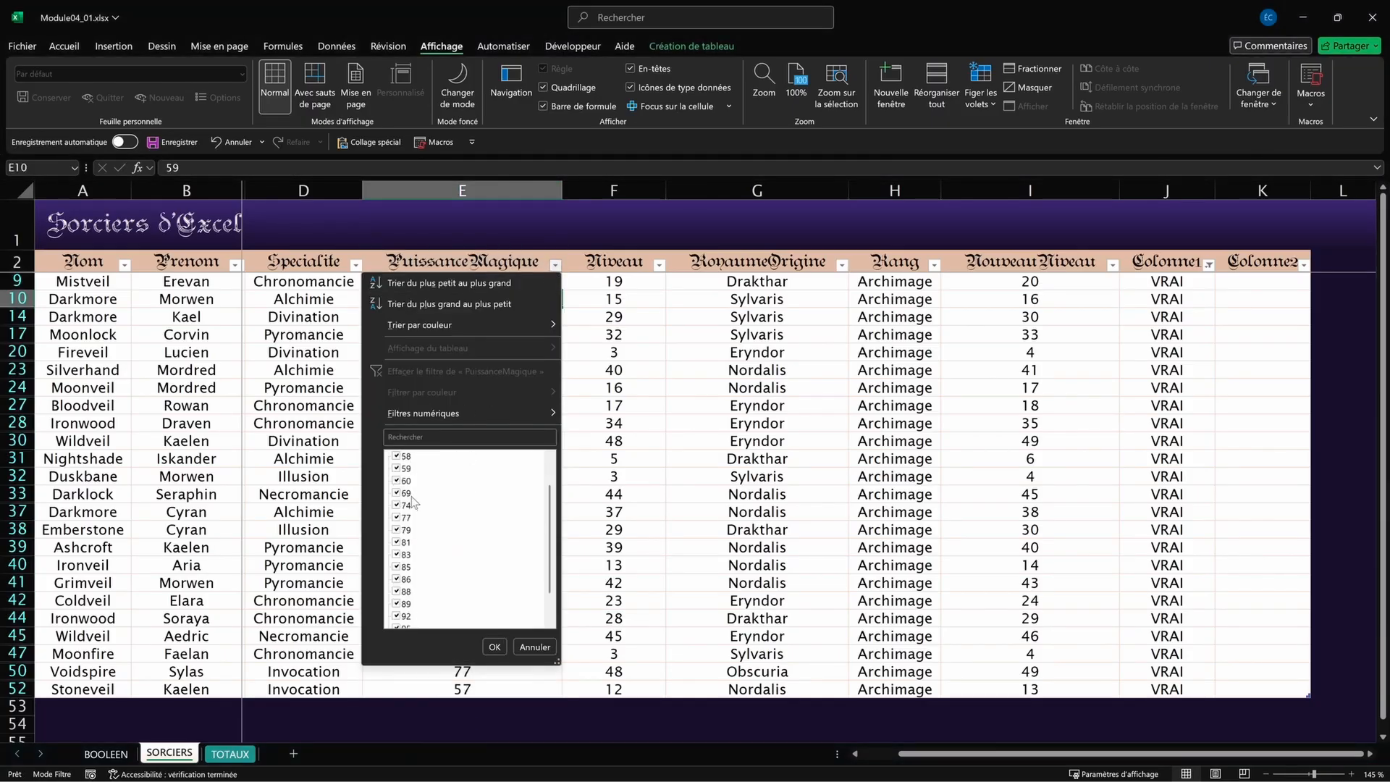
left_click(641, 371)
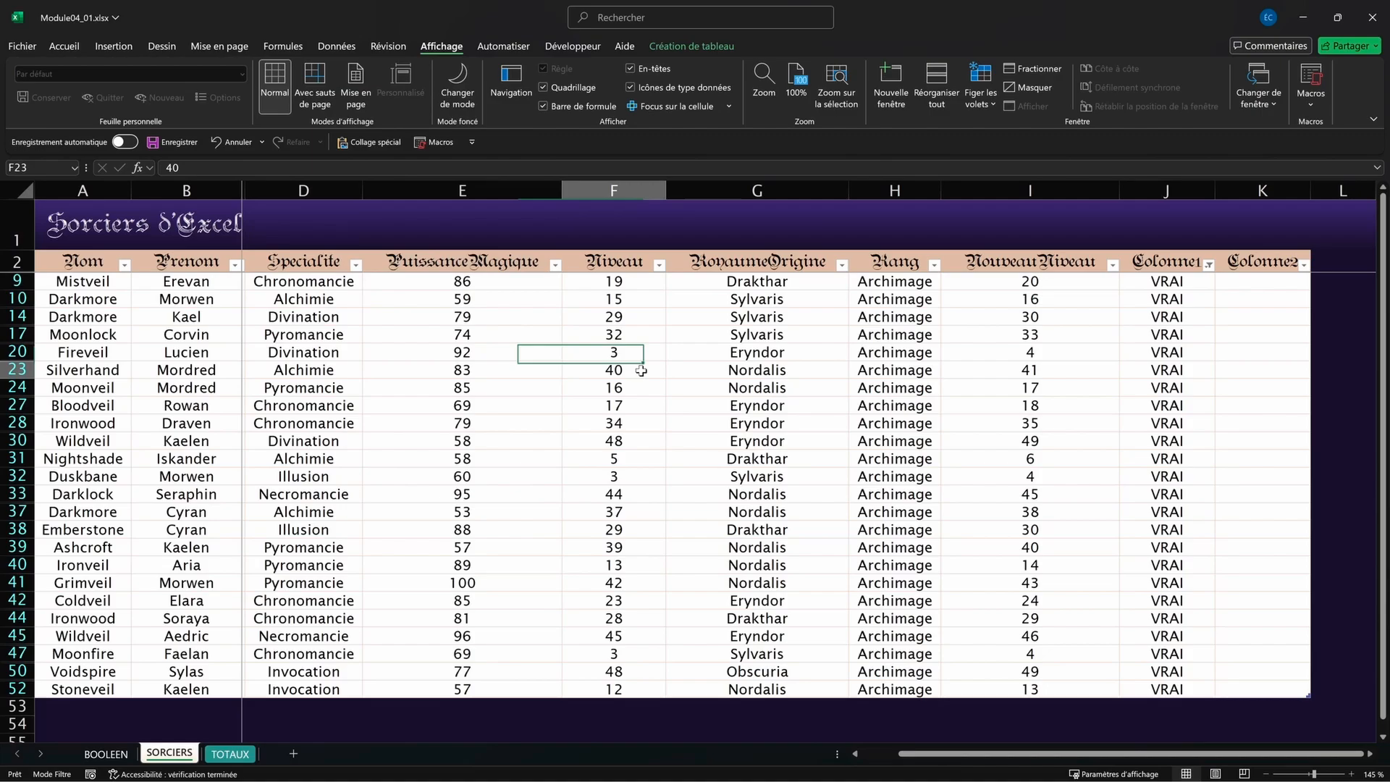
left_click(660, 265)
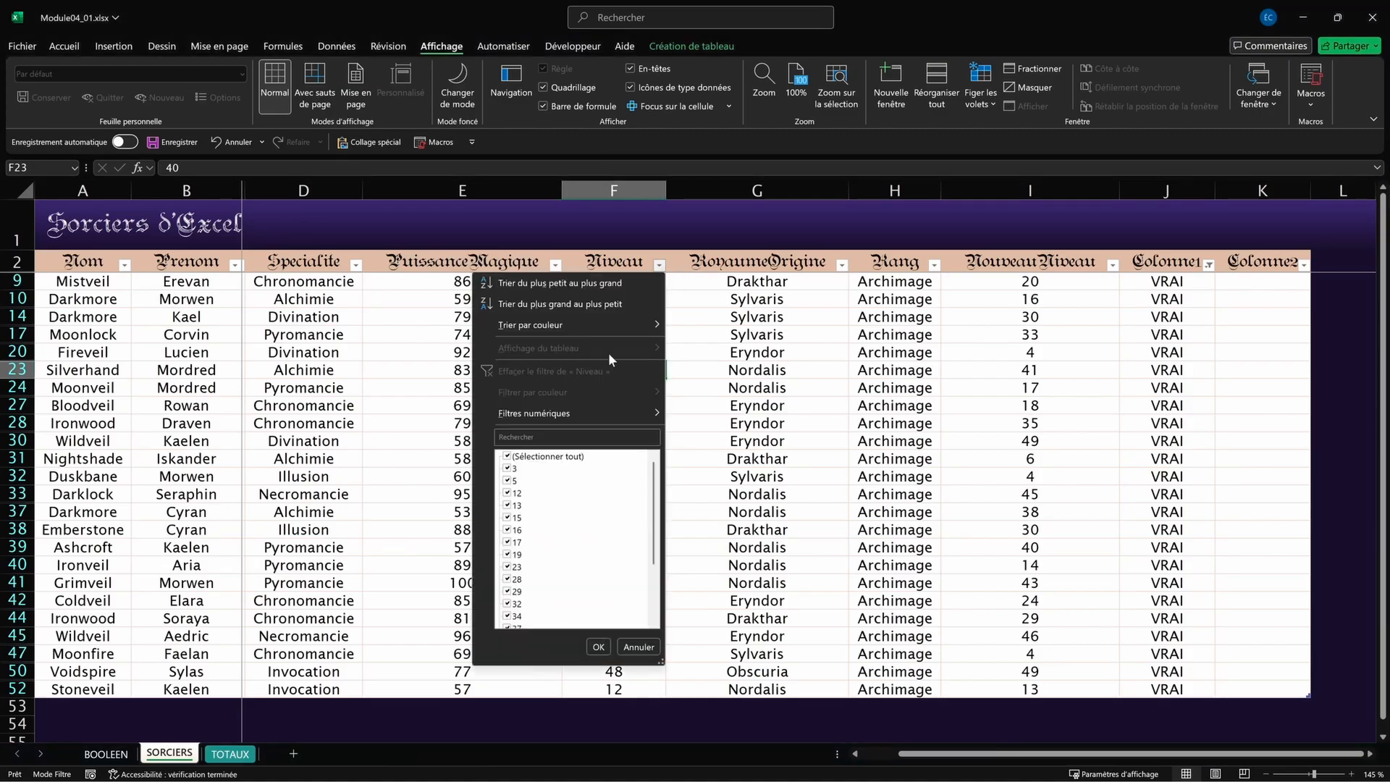
scroll(539, 484, "down", 1)
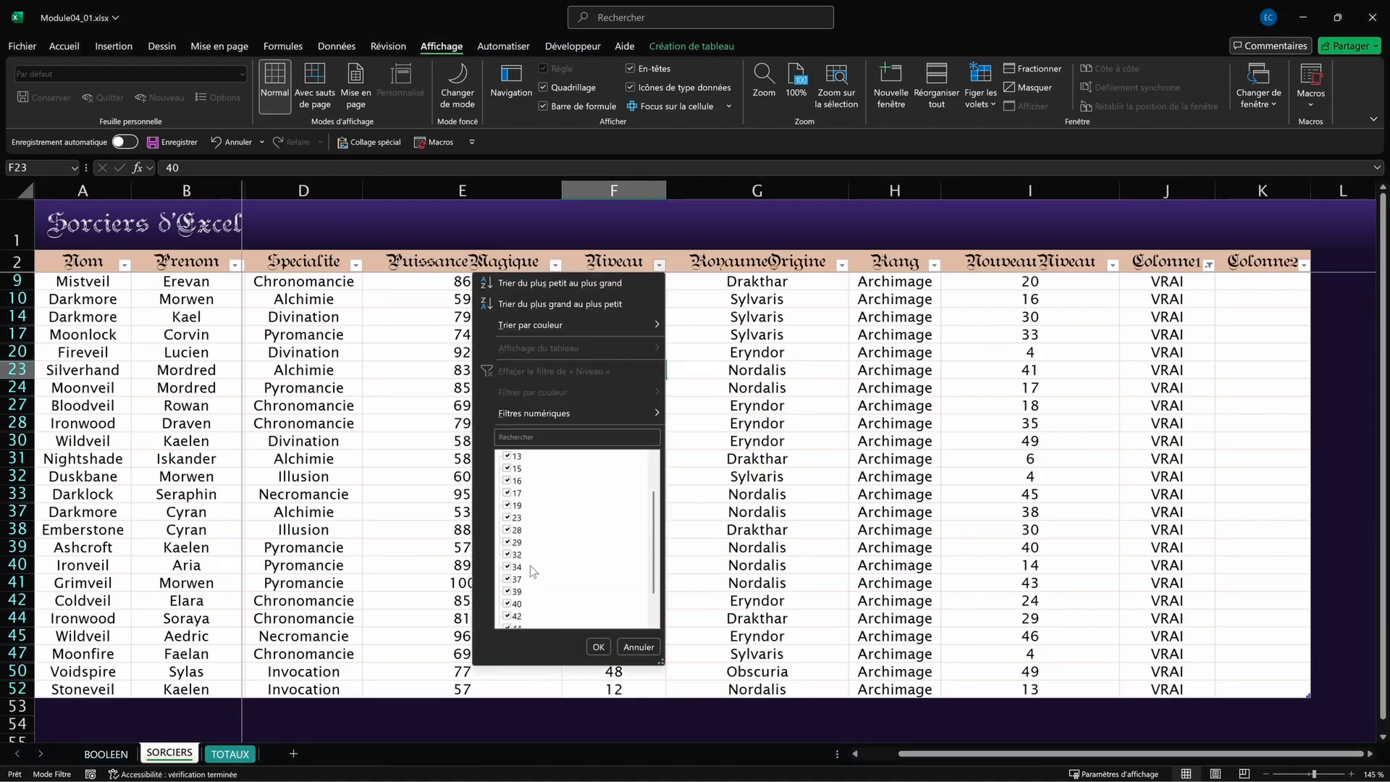
scroll(546, 481, "down", 1)
left_click(598, 646)
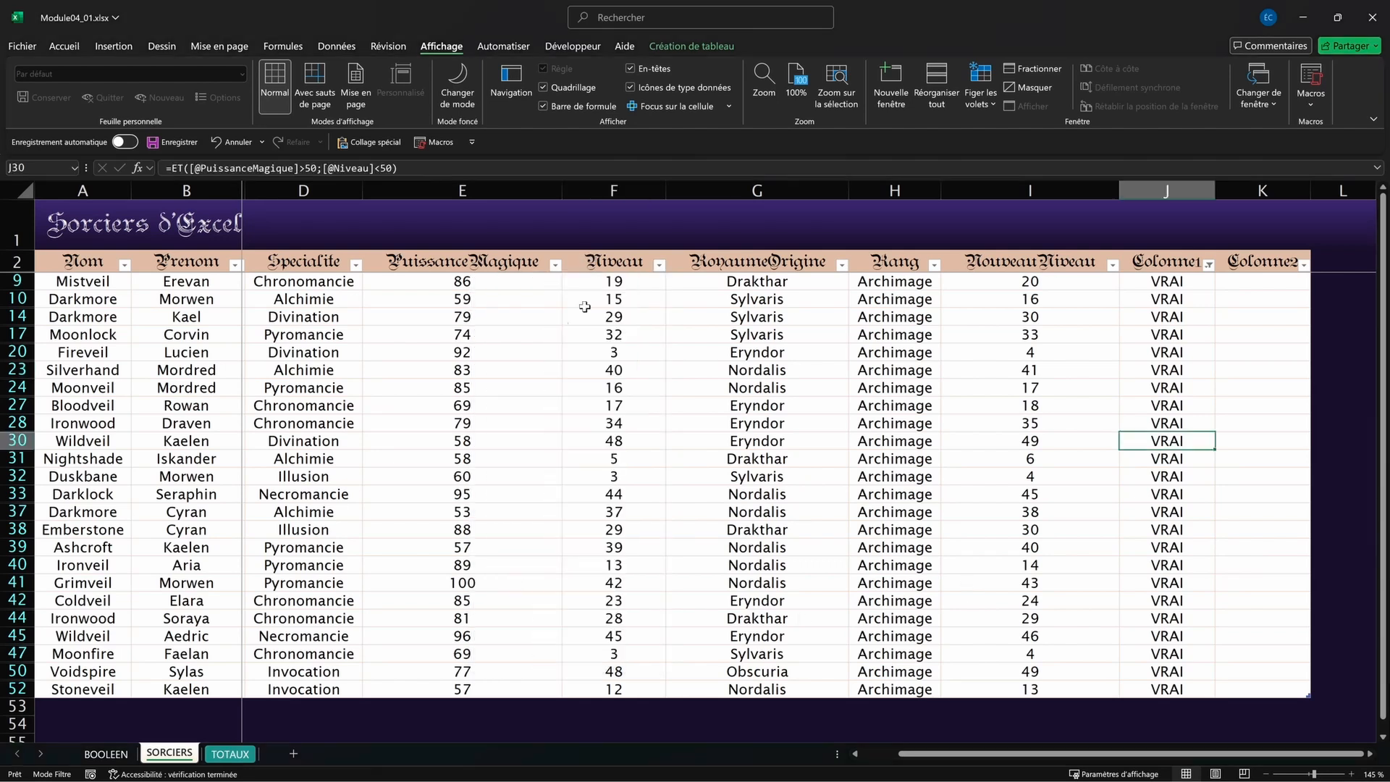
Step: Clear the active filter on the SORCIERS table so all rows are displayed
left_click(64, 45)
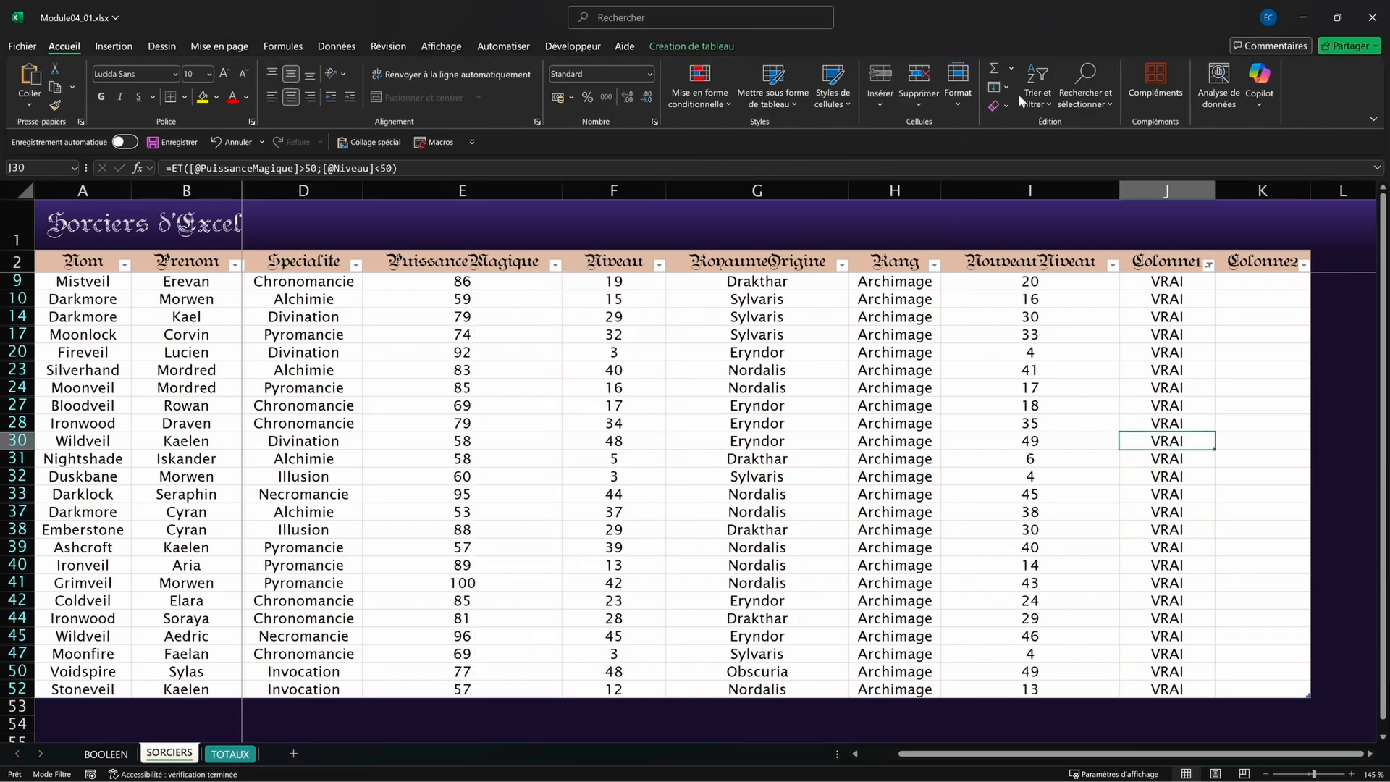
left_click(1037, 92)
left_click(1066, 212)
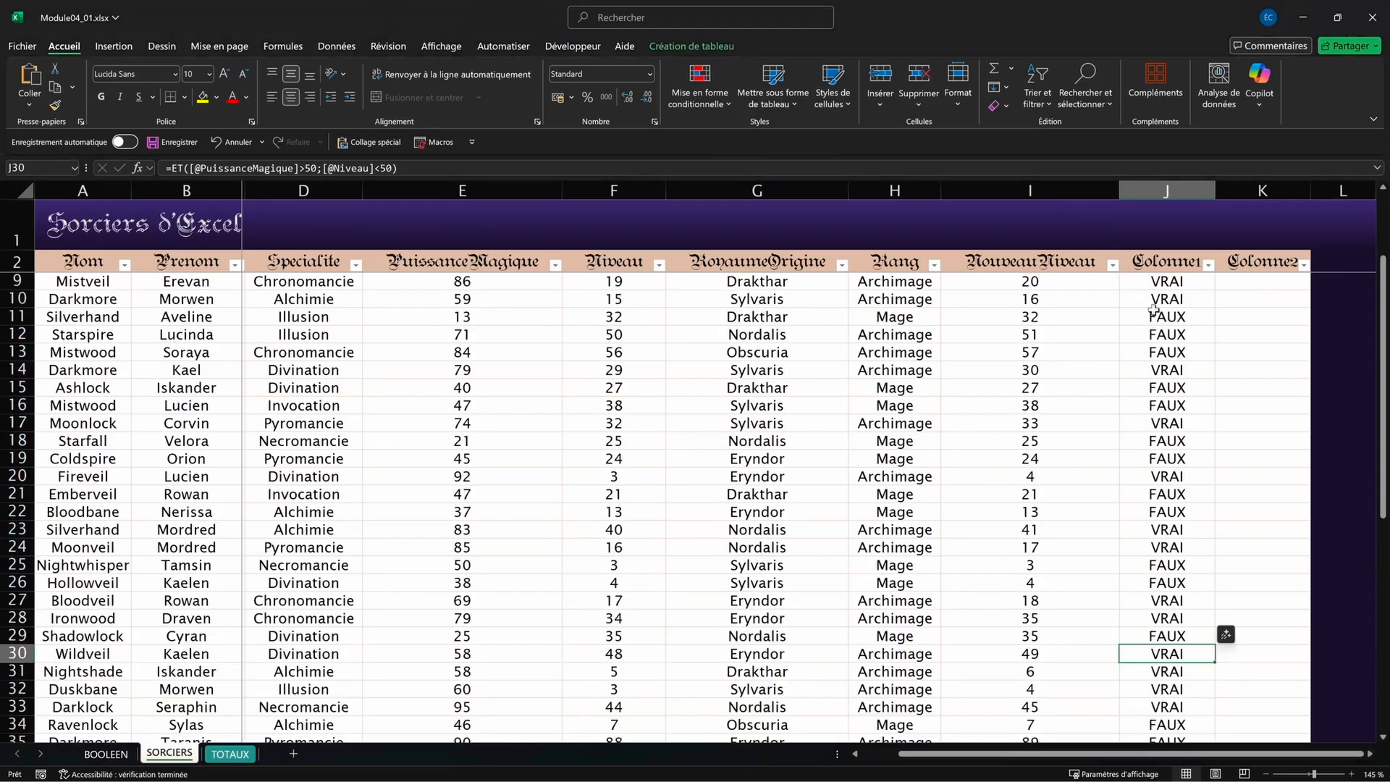
scroll(1154, 308, "up", 2)
left_click(1166, 284)
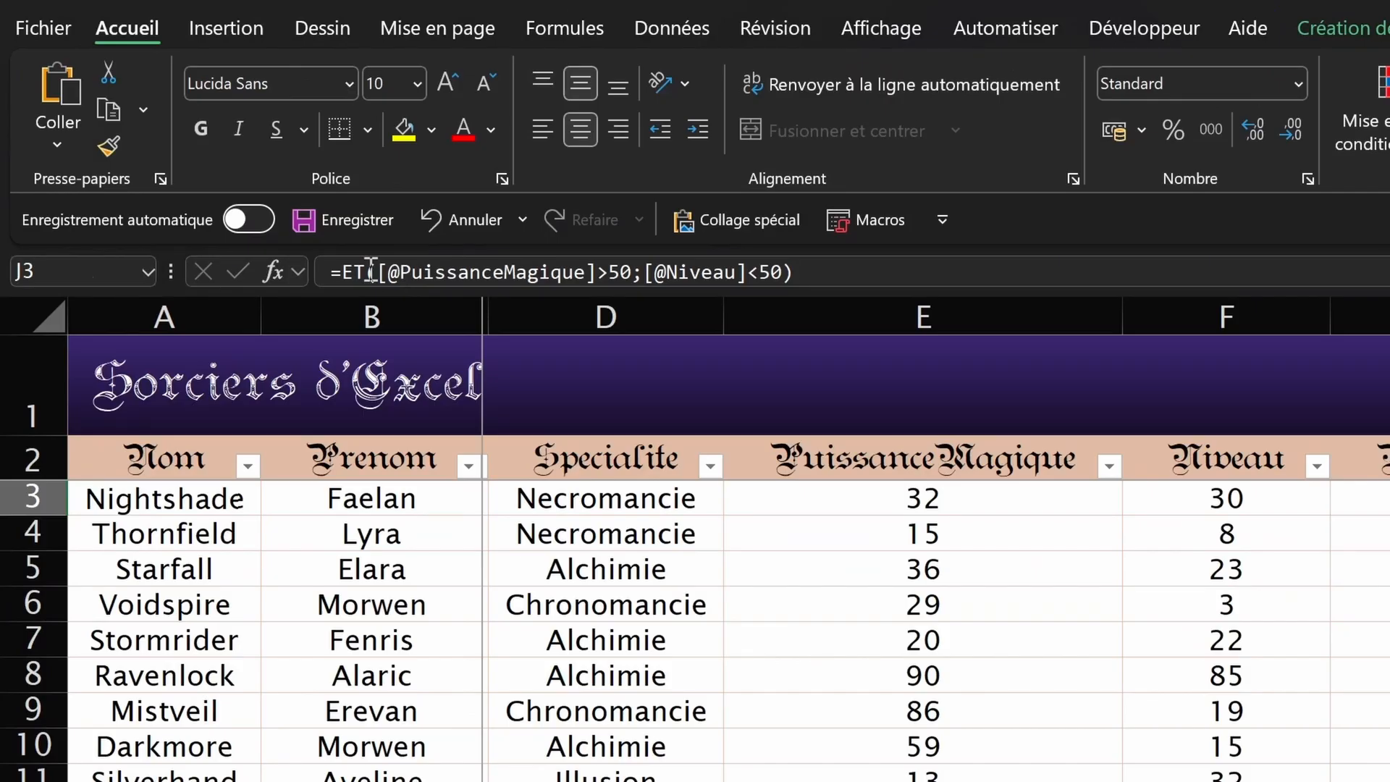
left_click(379, 273)
type("o")
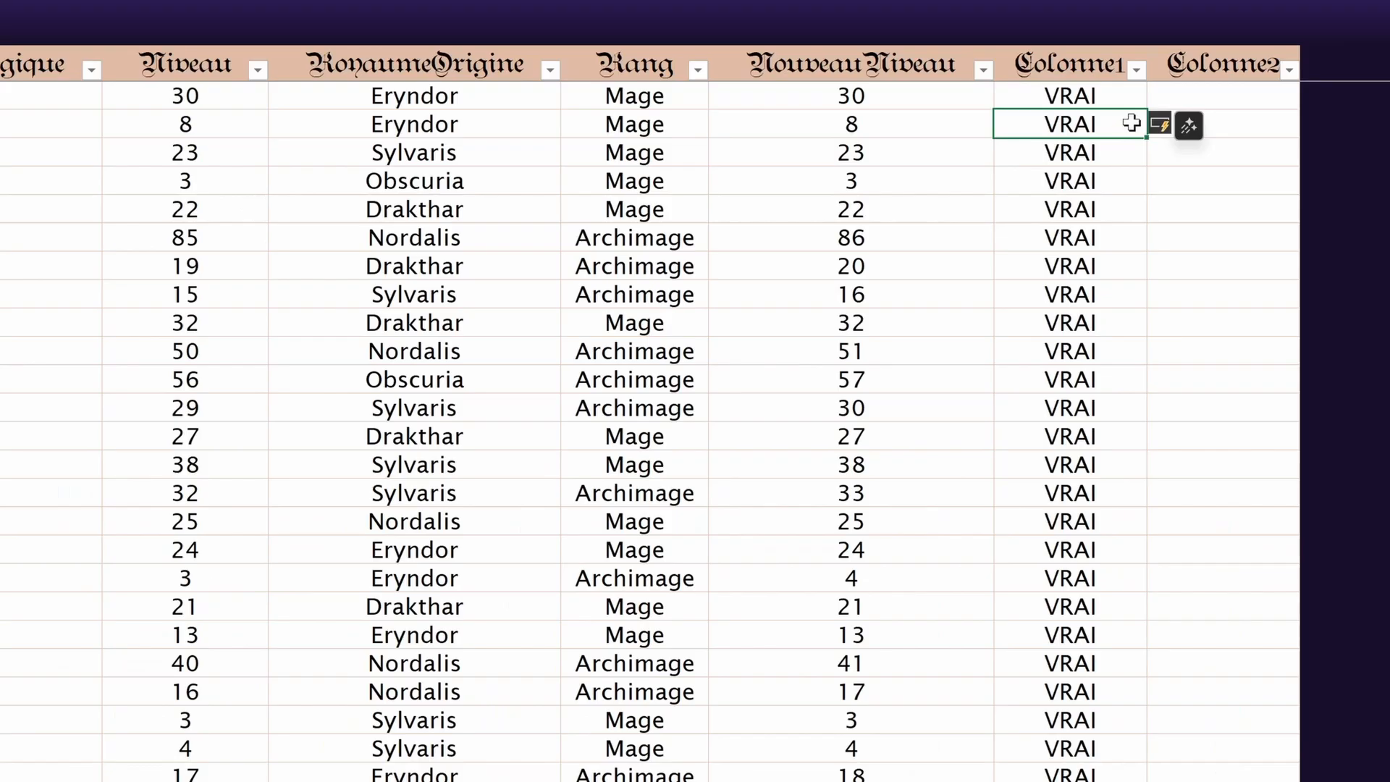
Step: Check which results Colonne1 contains through its filter list and by going through the table rows
left_click(1136, 69)
left_click(573, 274)
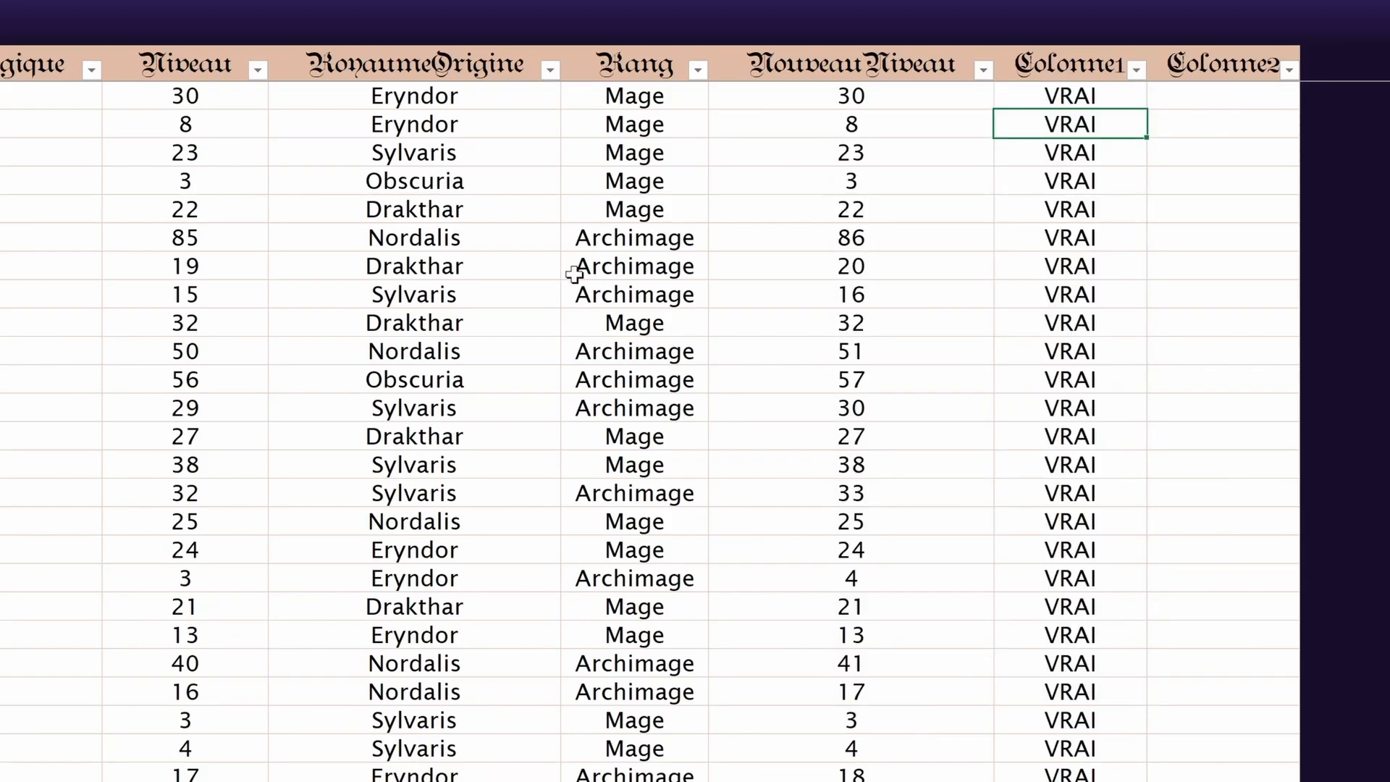
left_click(1121, 218)
scroll(1095, 290, "down", 11)
scroll(1095, 286, "up", 10)
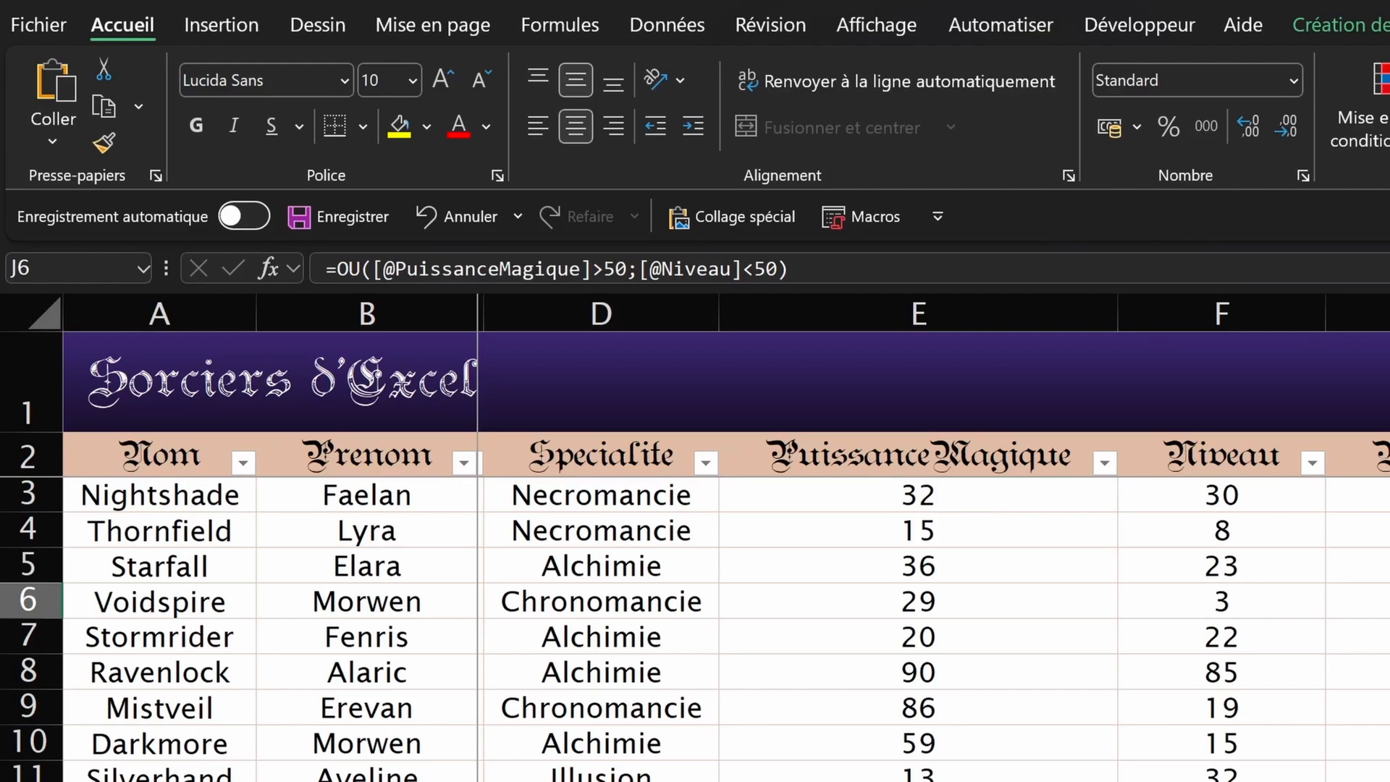
Step: Review the two conditions of the OU formula in J3 and compare them with row 3's Niveau value
left_click(1156, 284)
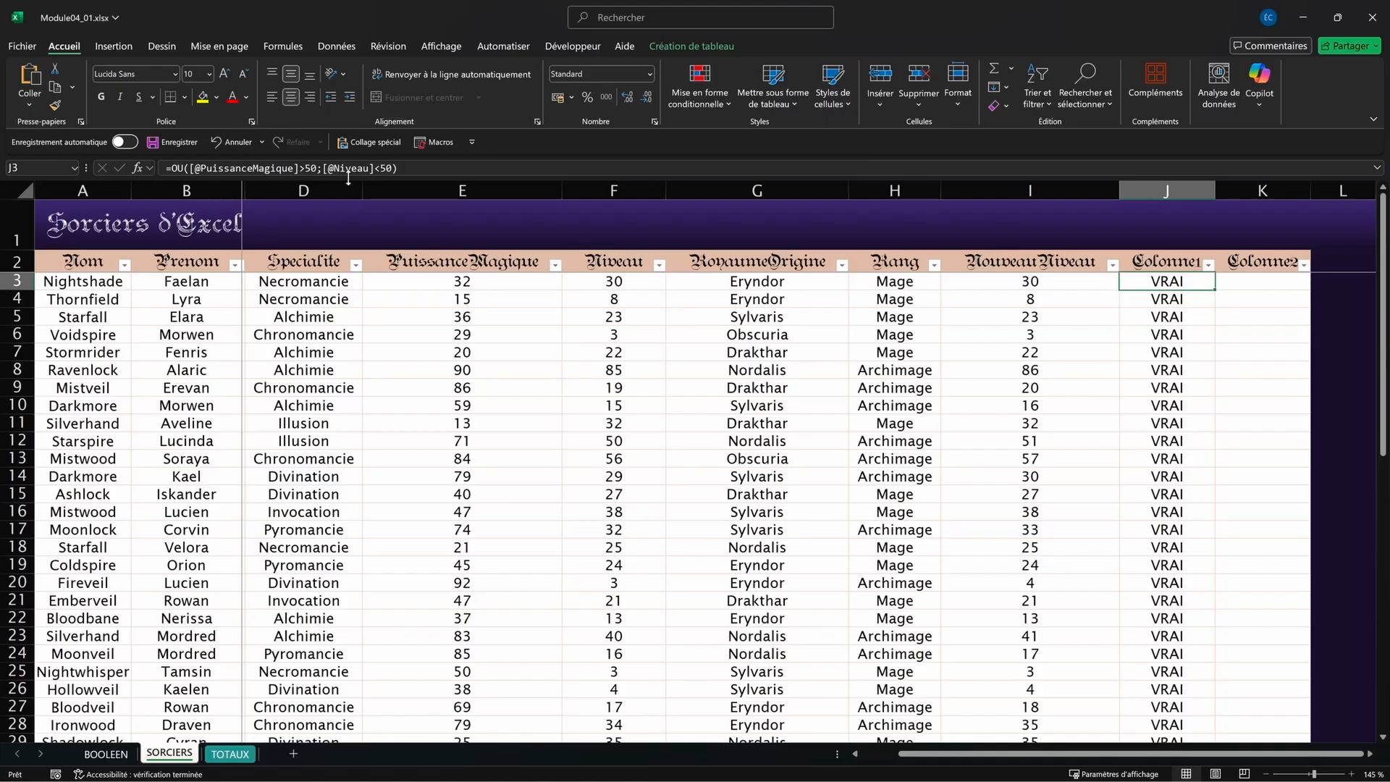
left_click(206, 167)
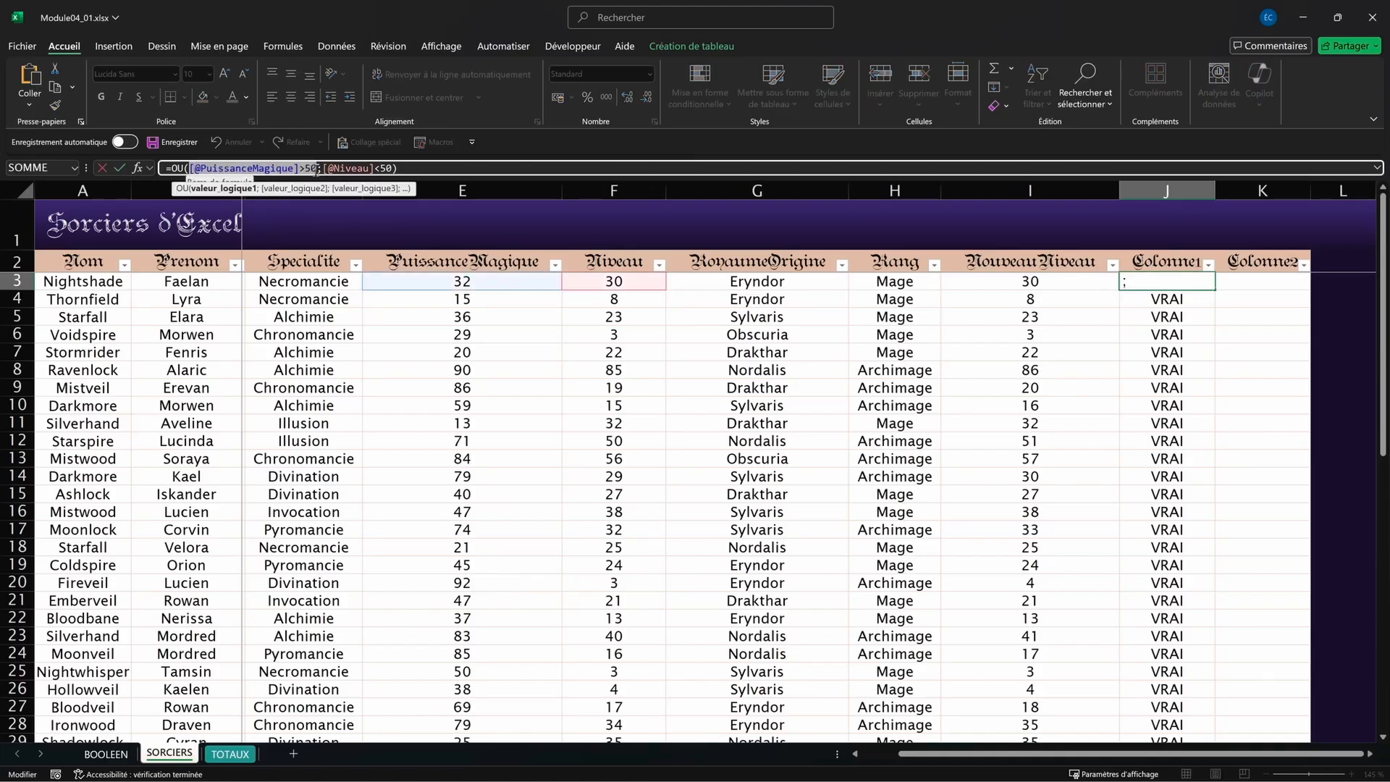
double_click(285, 168)
left_click(319, 169)
type(";")
left_click_drag(325, 169, 396, 165)
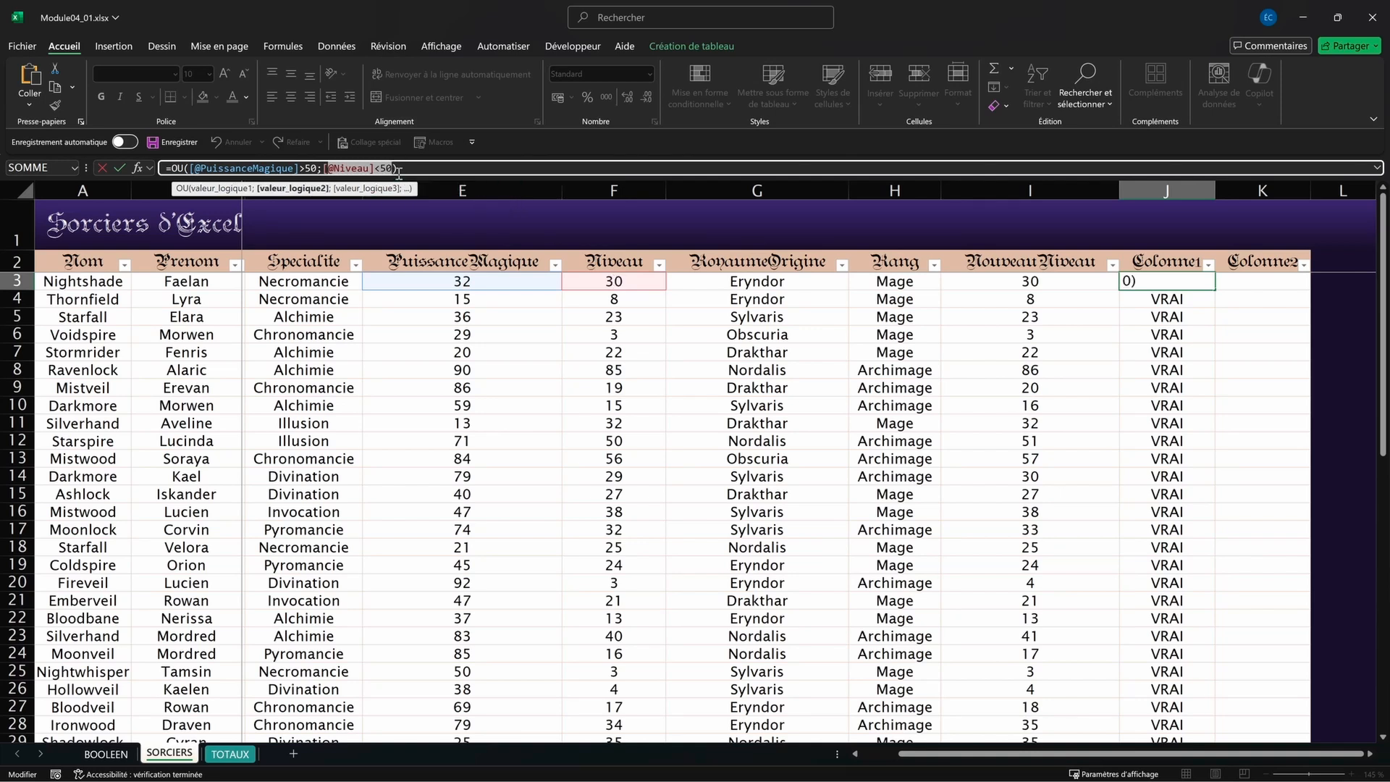
key("Return")
left_click(614, 281)
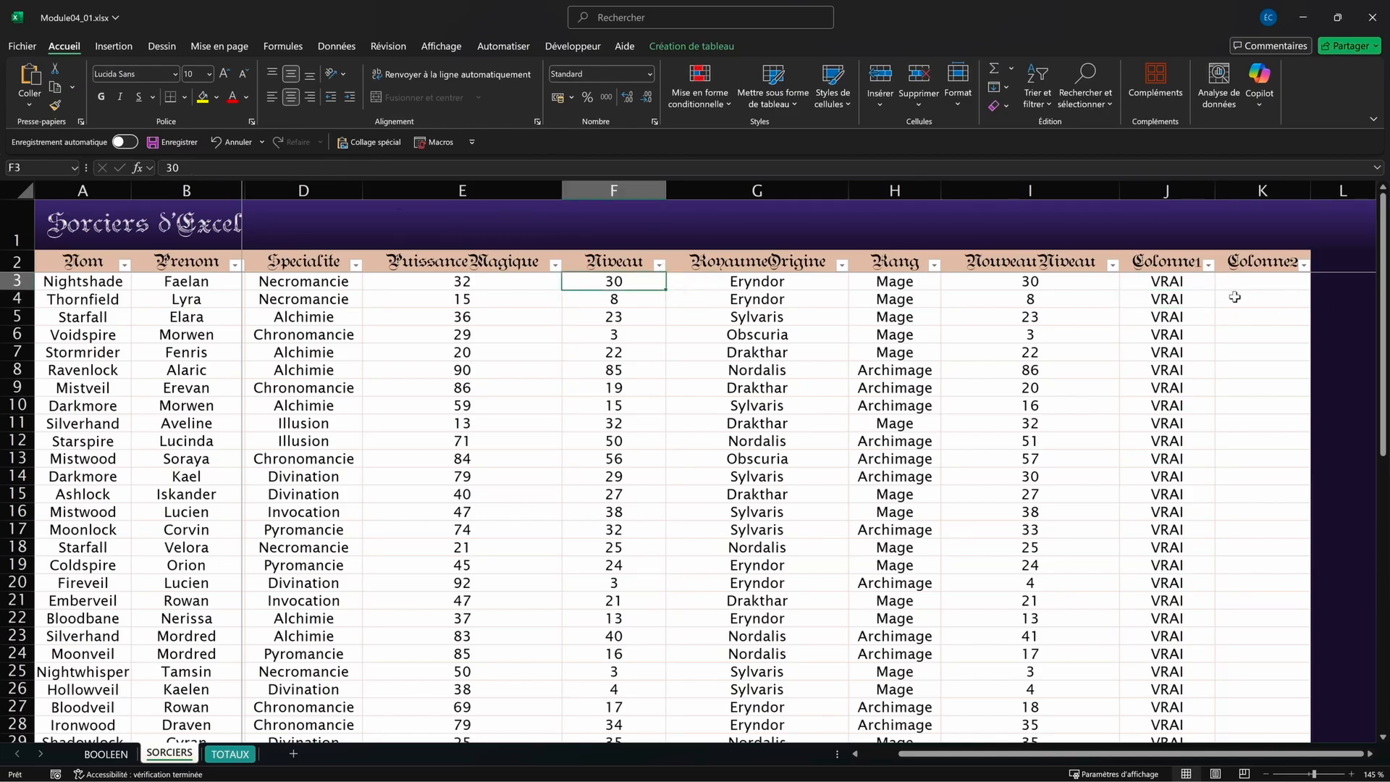
left_click(1187, 299)
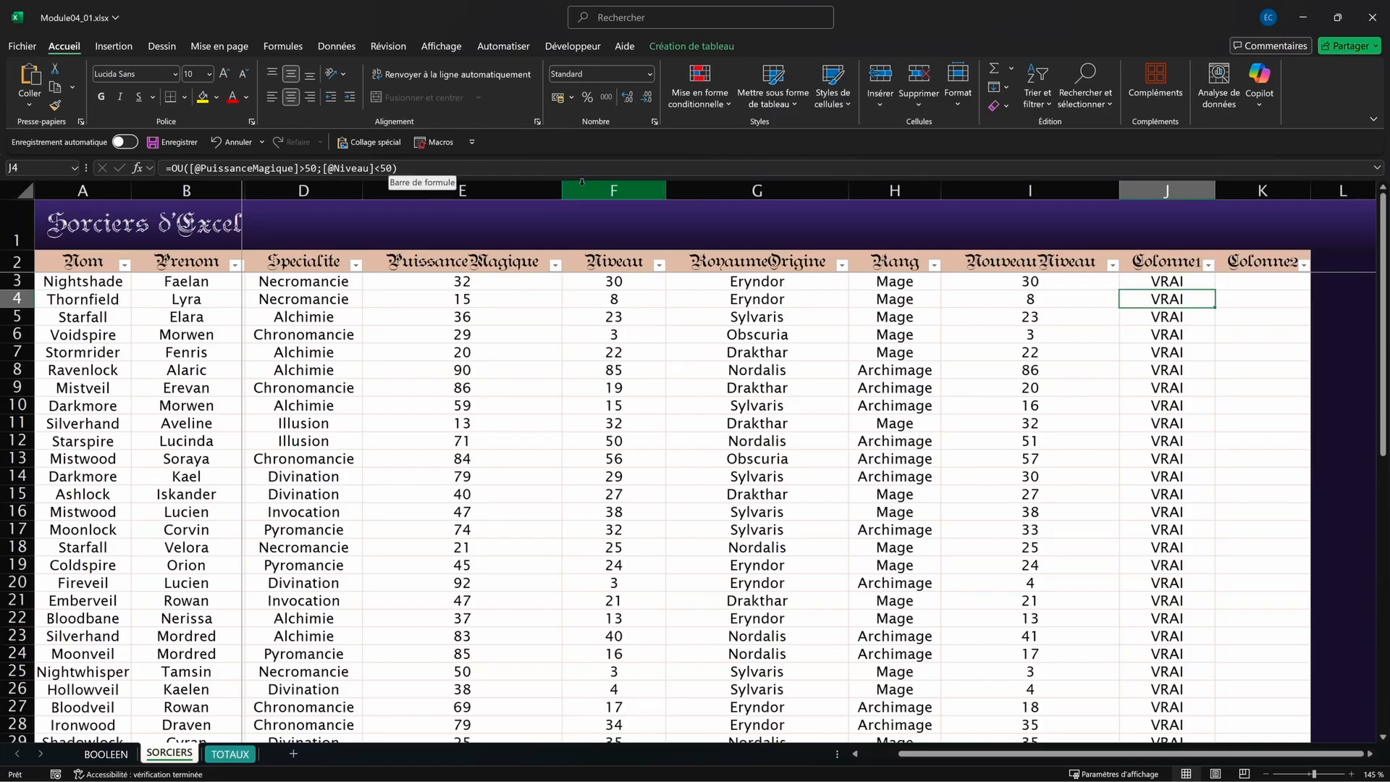
Step: Filter the Niveau column with a numeric filter to show only values greater than or equal to 50
left_click(713, 352)
left_click(863, 49)
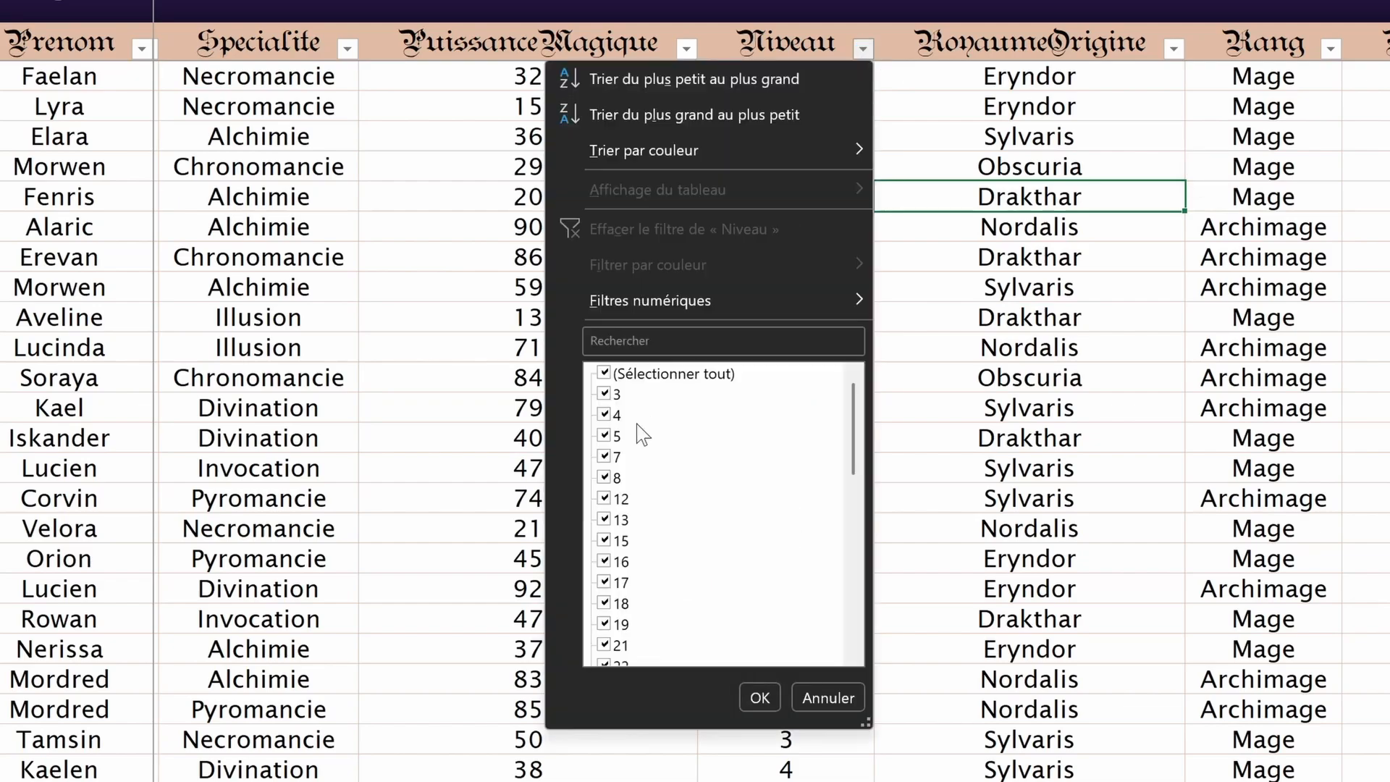
mouse_move(684, 310)
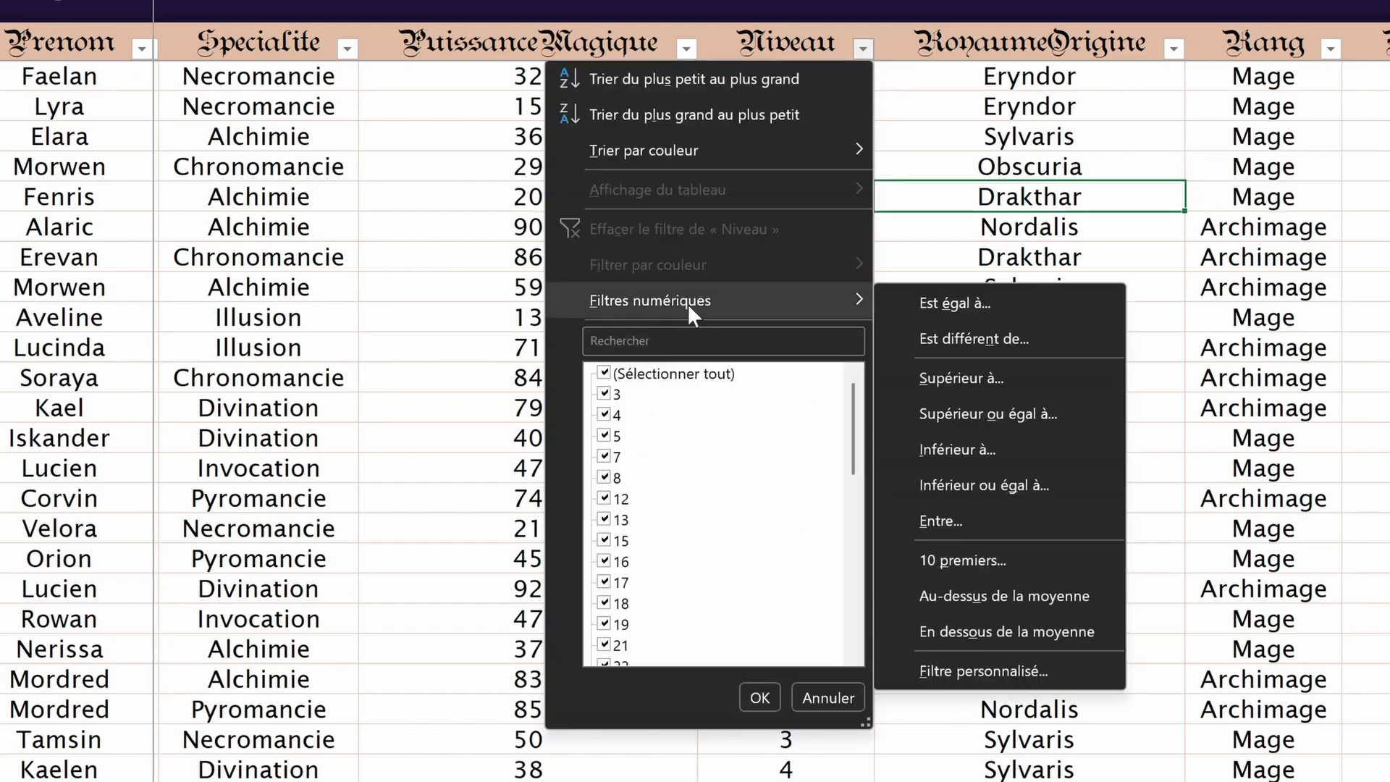
left_click(1009, 375)
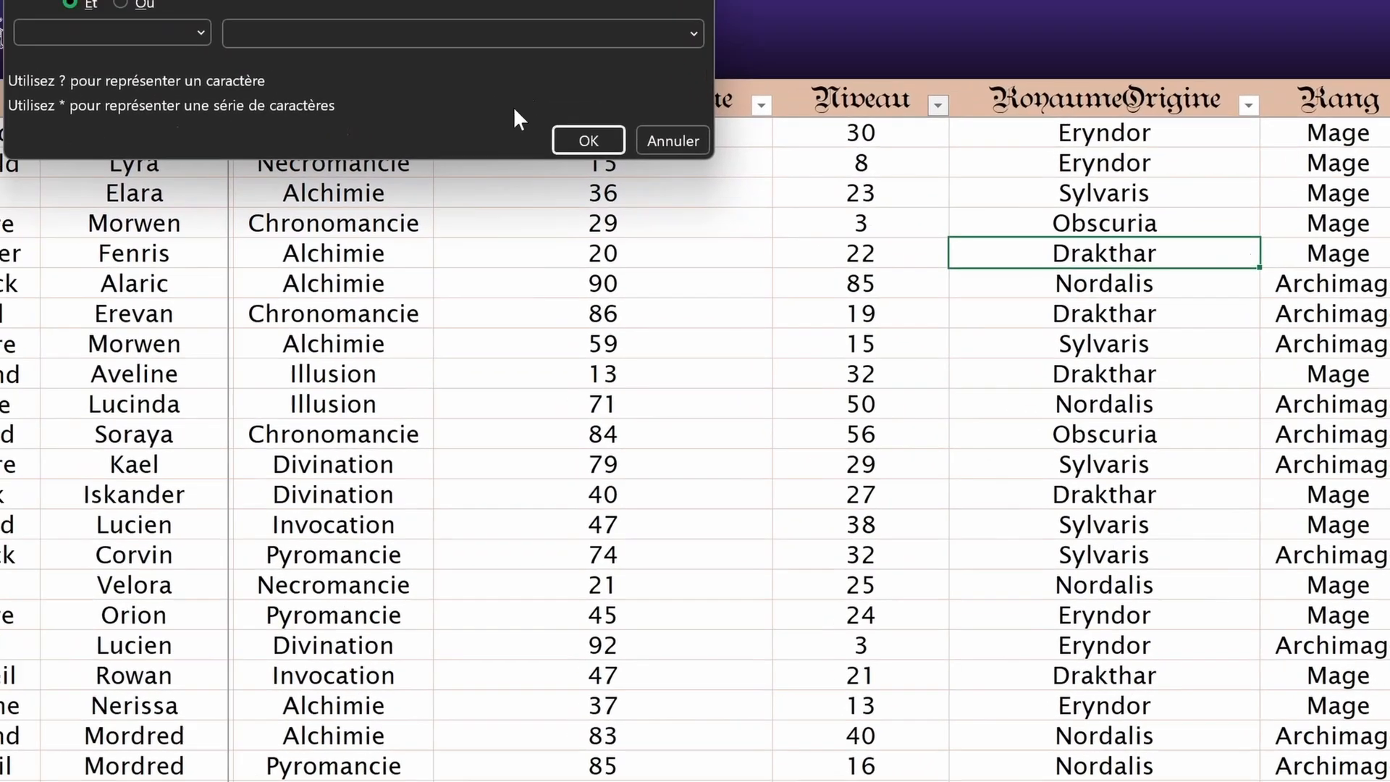
type("50")
left_click(359, 253)
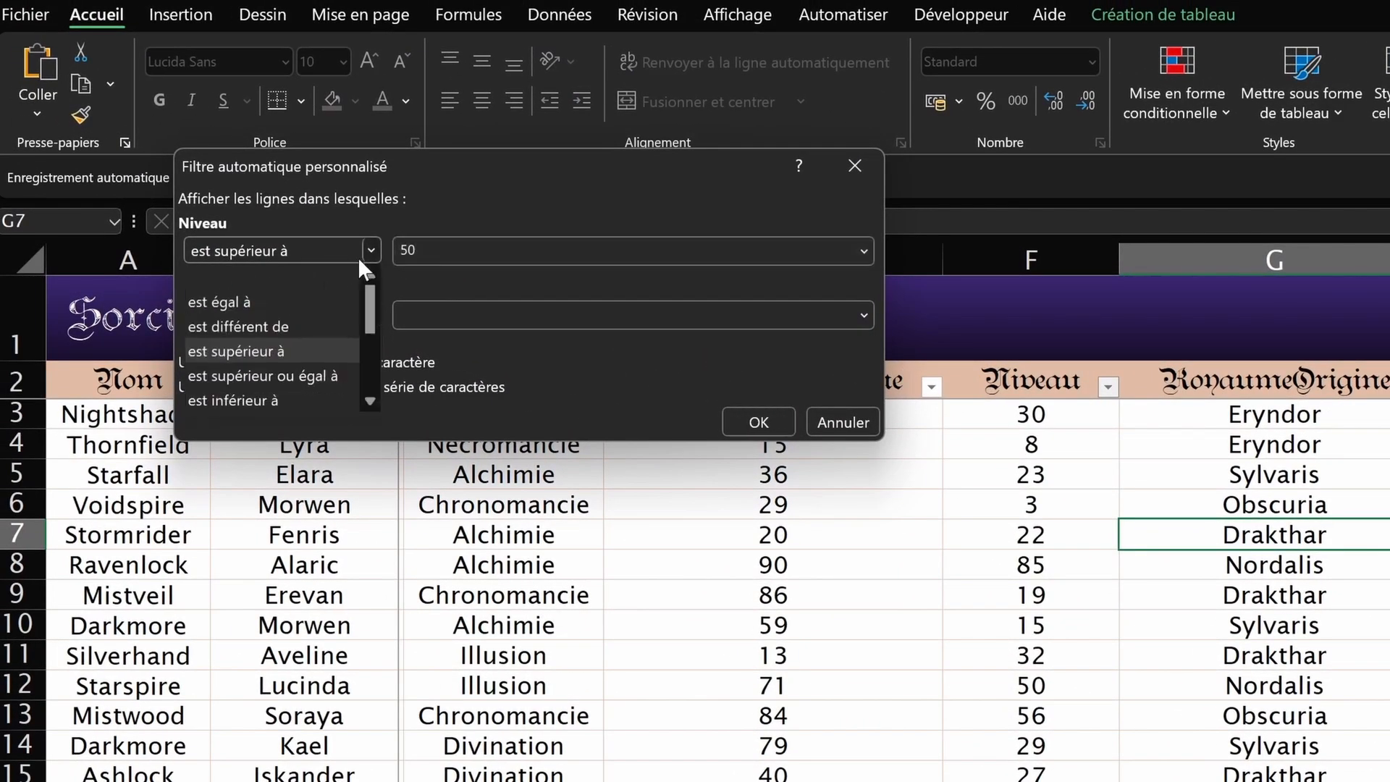
left_click(285, 375)
left_click(757, 422)
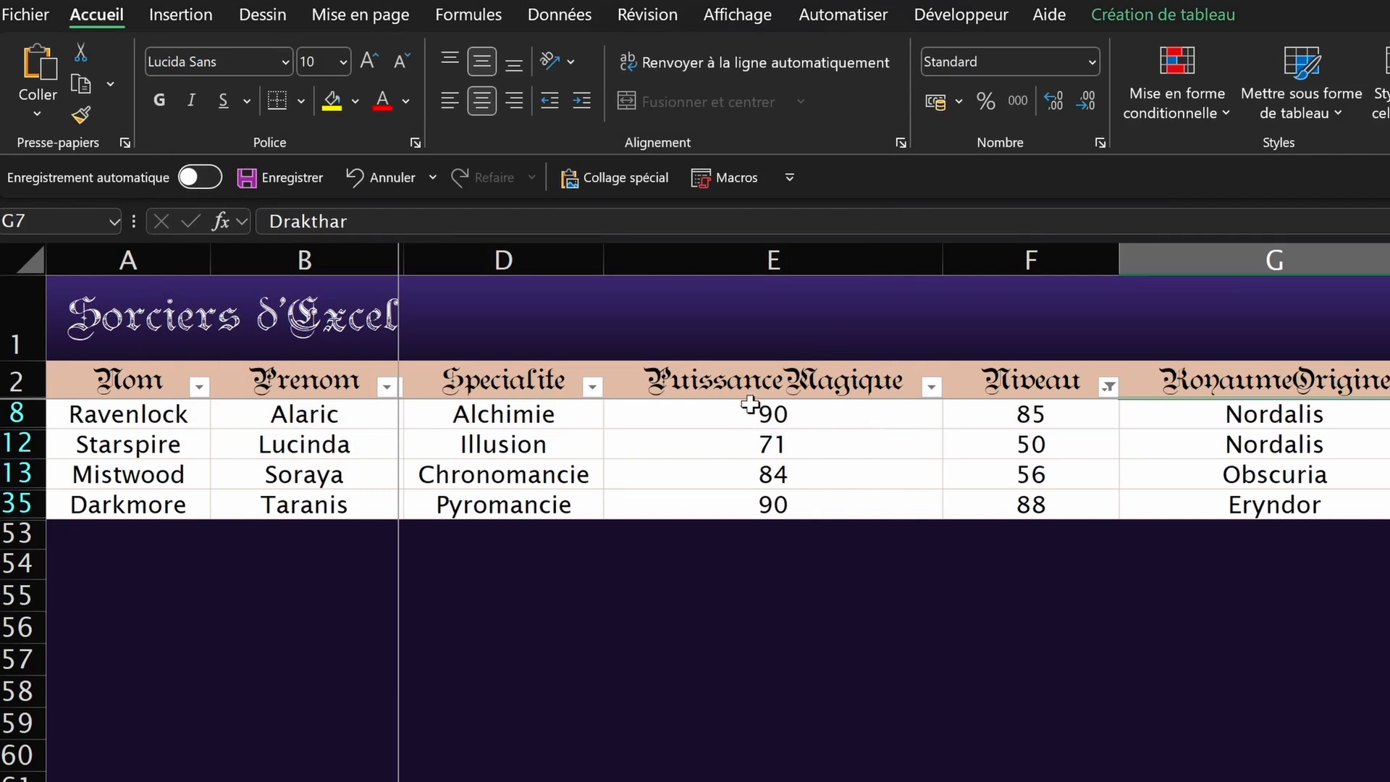
Step: Compare the filtered rows with the OU formula, set PuissanceMagique in E12 to 30 and check row 12's result
left_click_drag(748, 405, 759, 505)
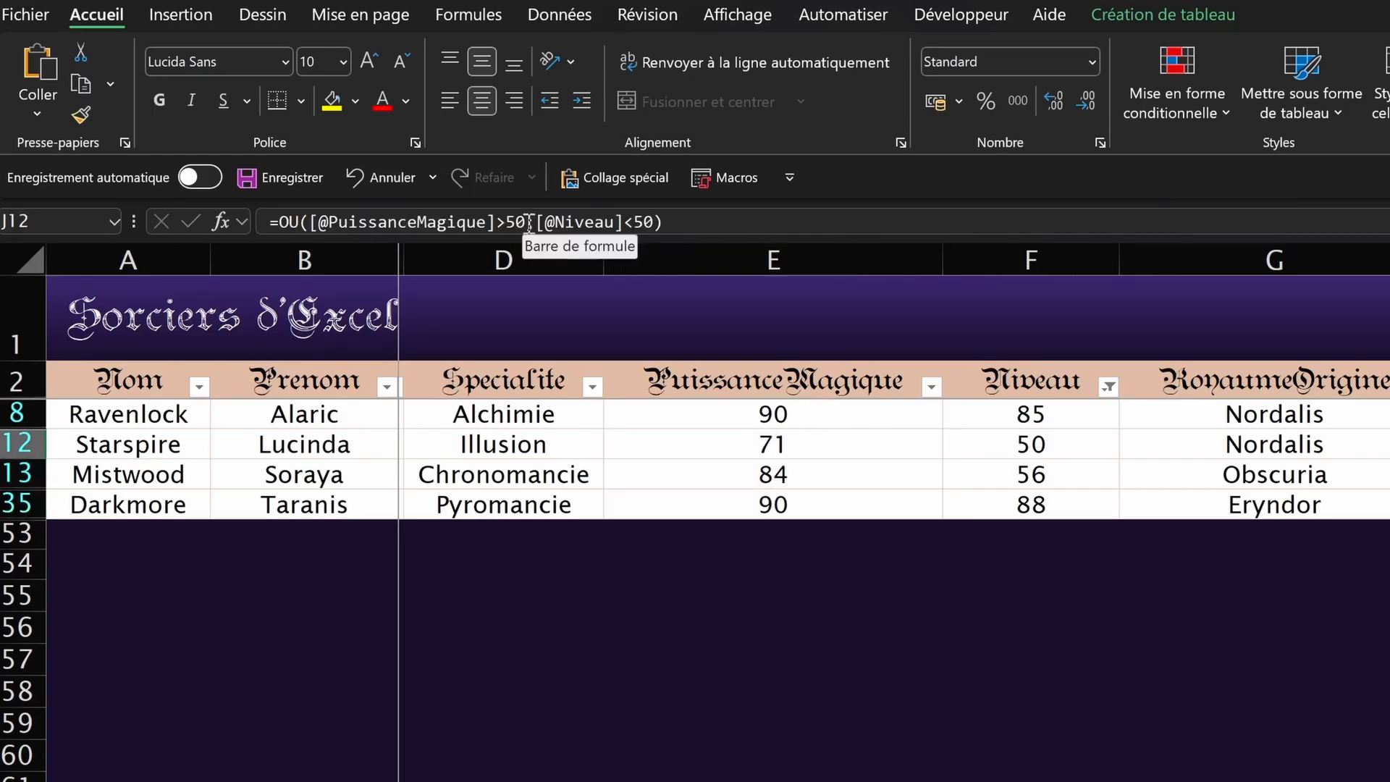
type(";")
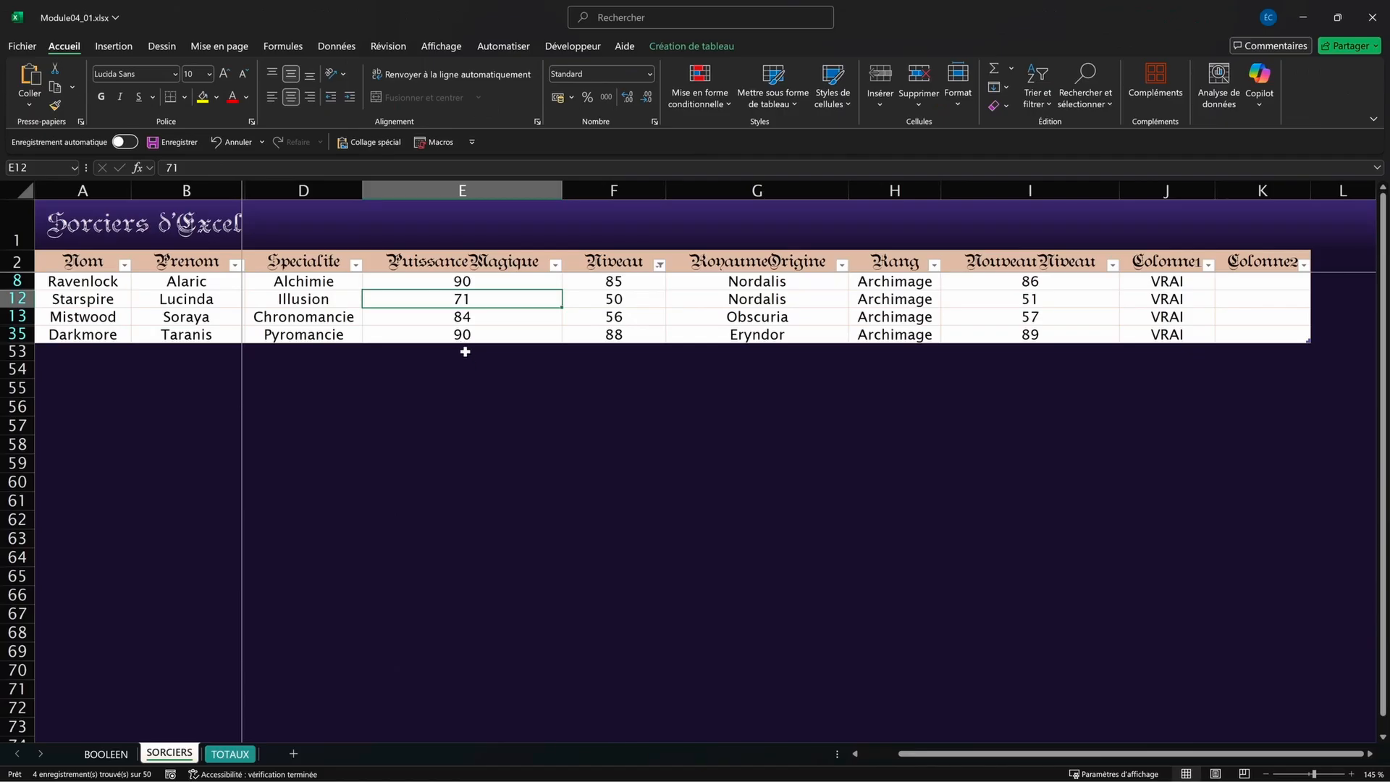
type("30")
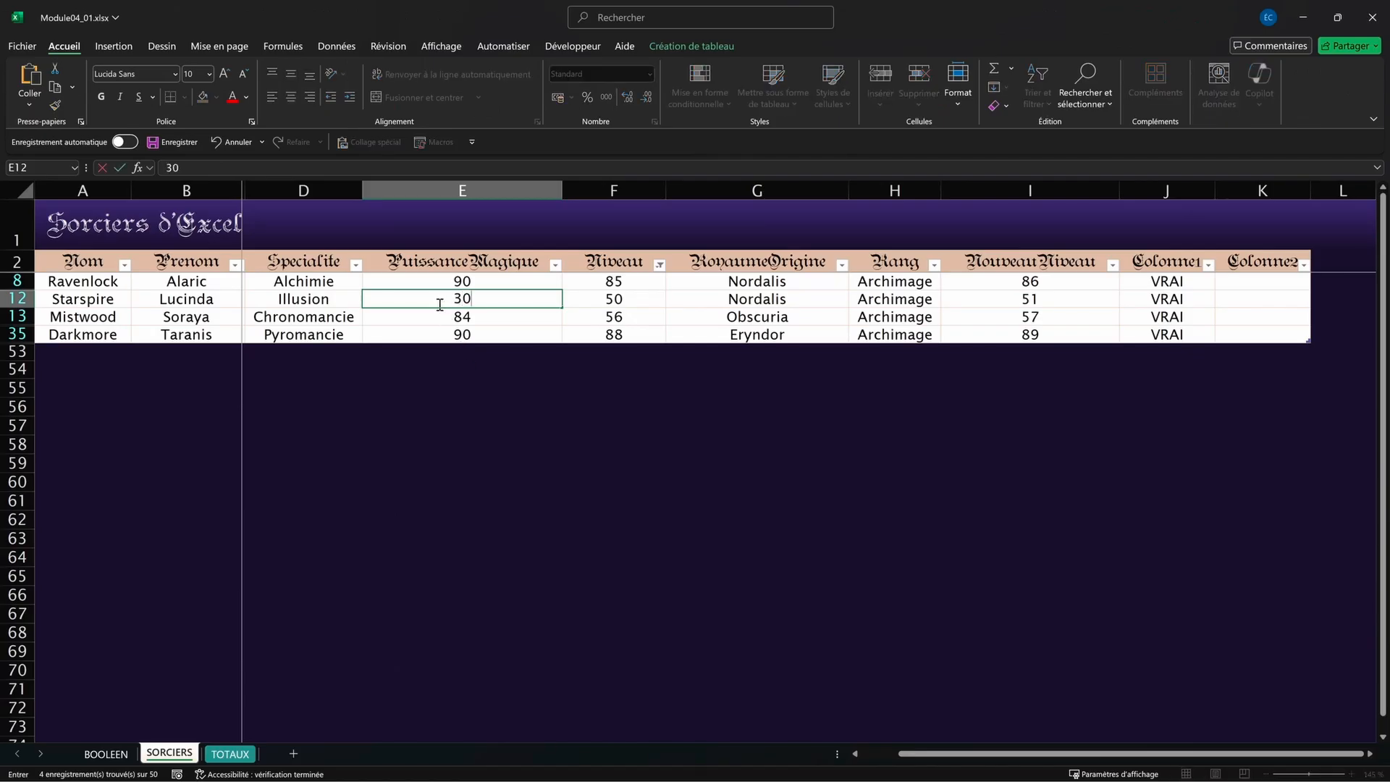
key("Return")
left_click_drag(440, 301, 1186, 297)
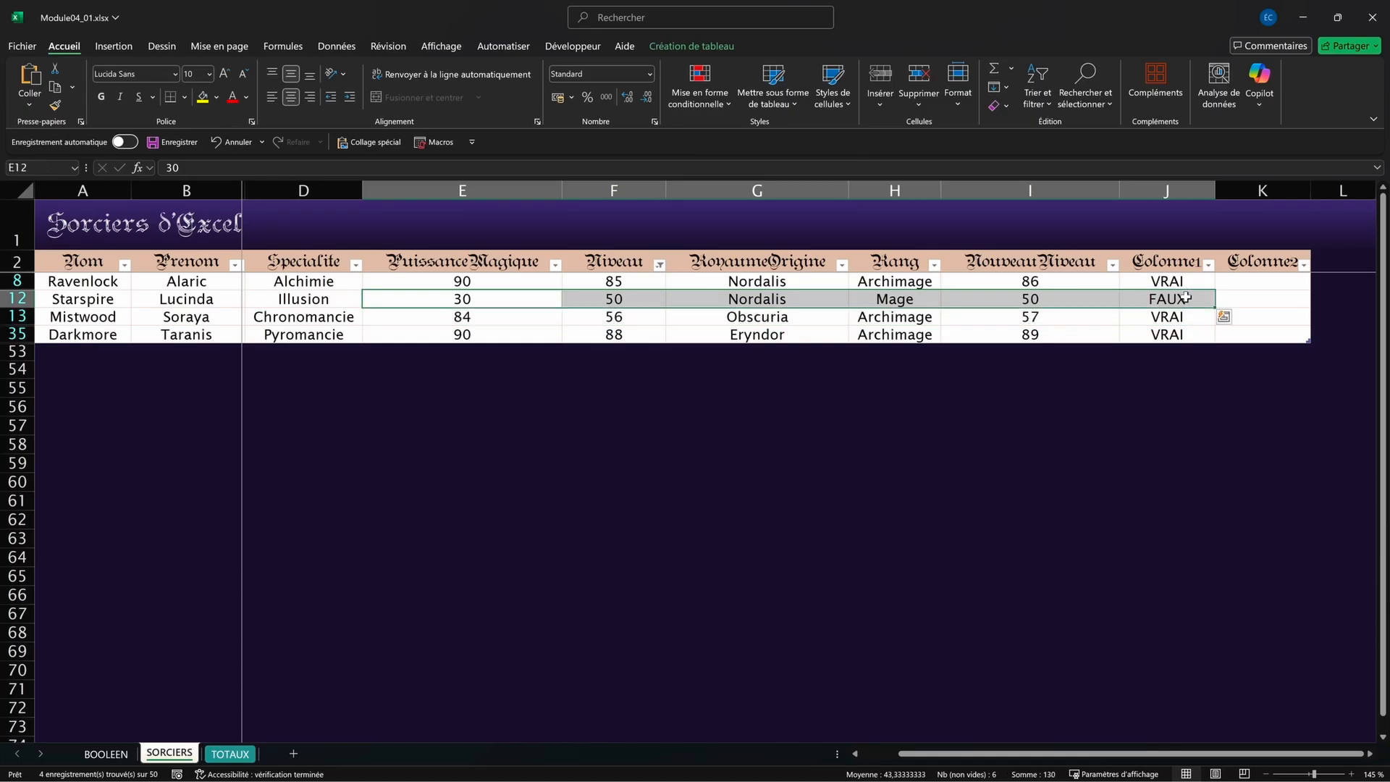
left_click(1165, 300)
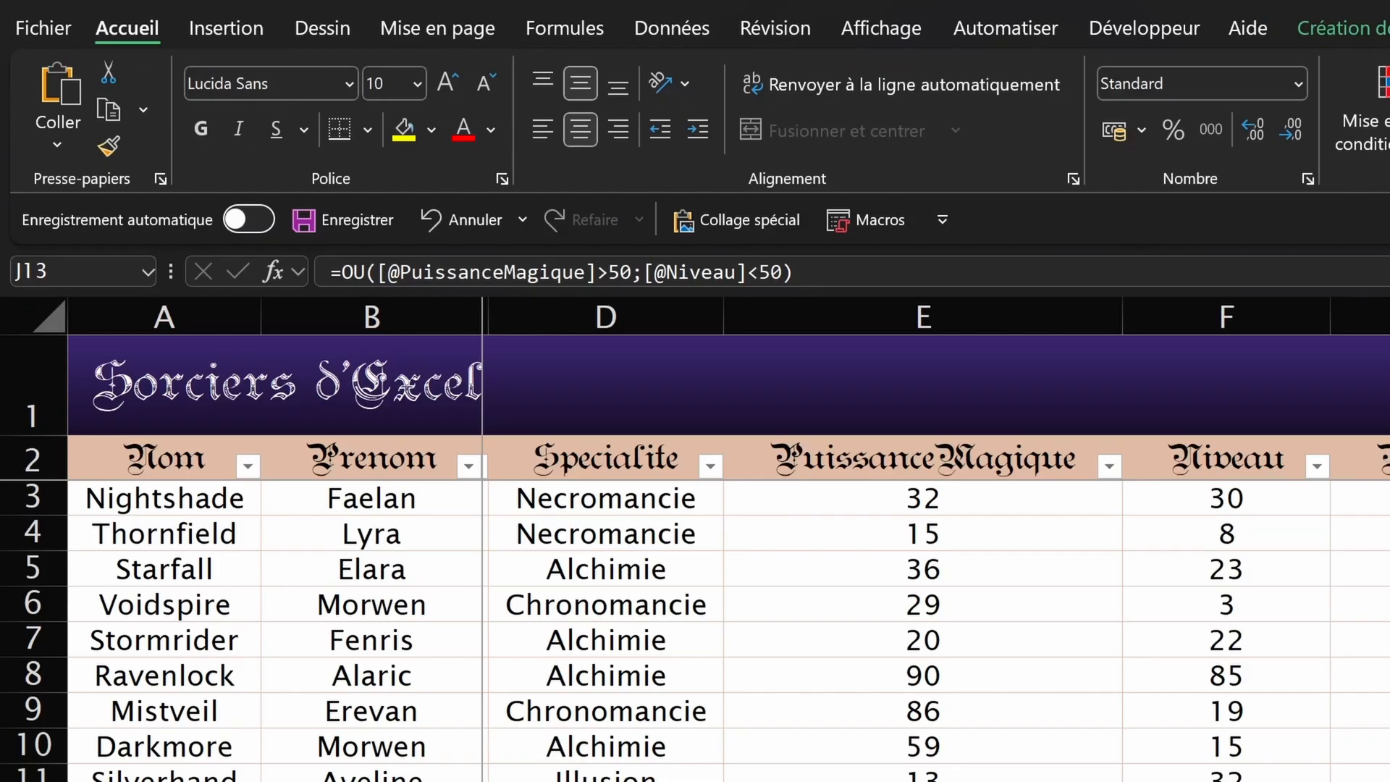
Step: Replace the conditions of the OU formula in J3 with a first test that RoyaumeOrigine equals "Eryndor"
left_click(1167, 282)
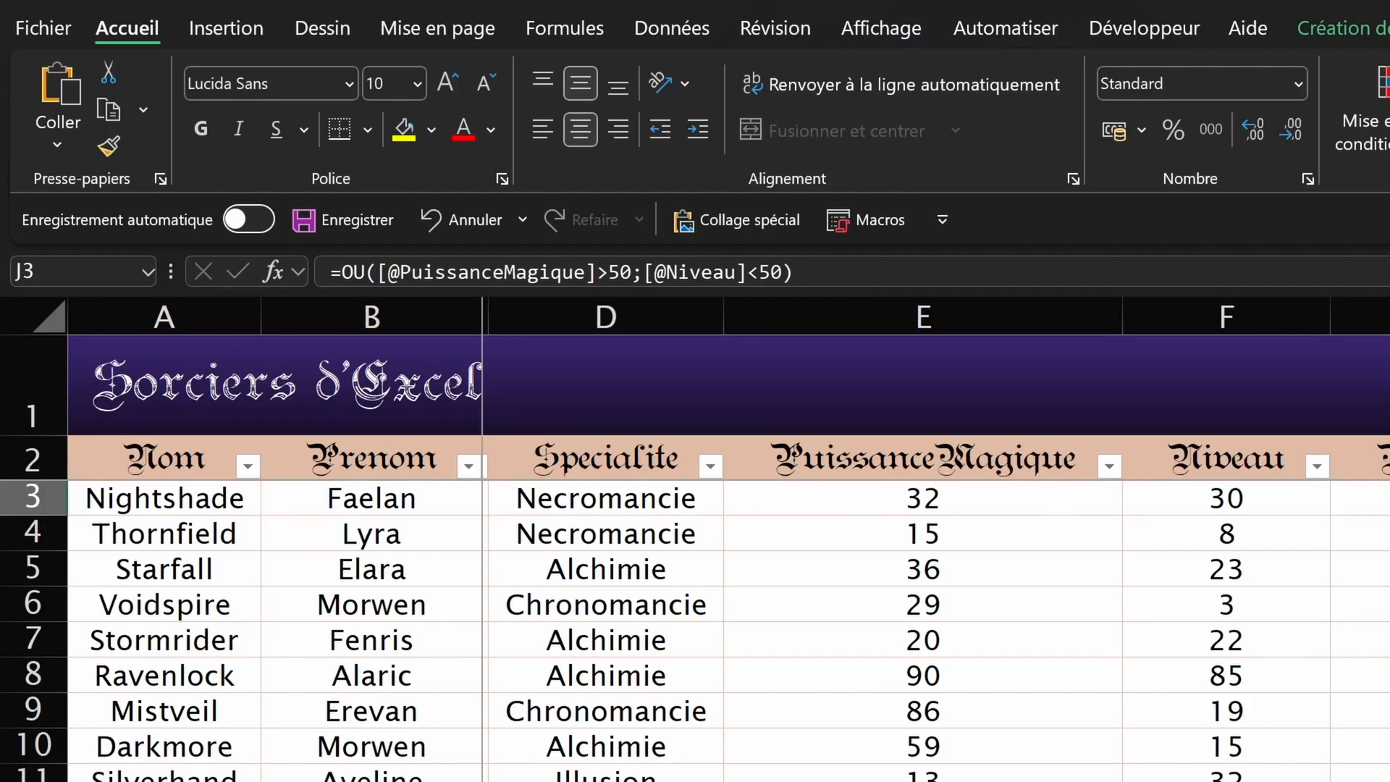
key("Down")
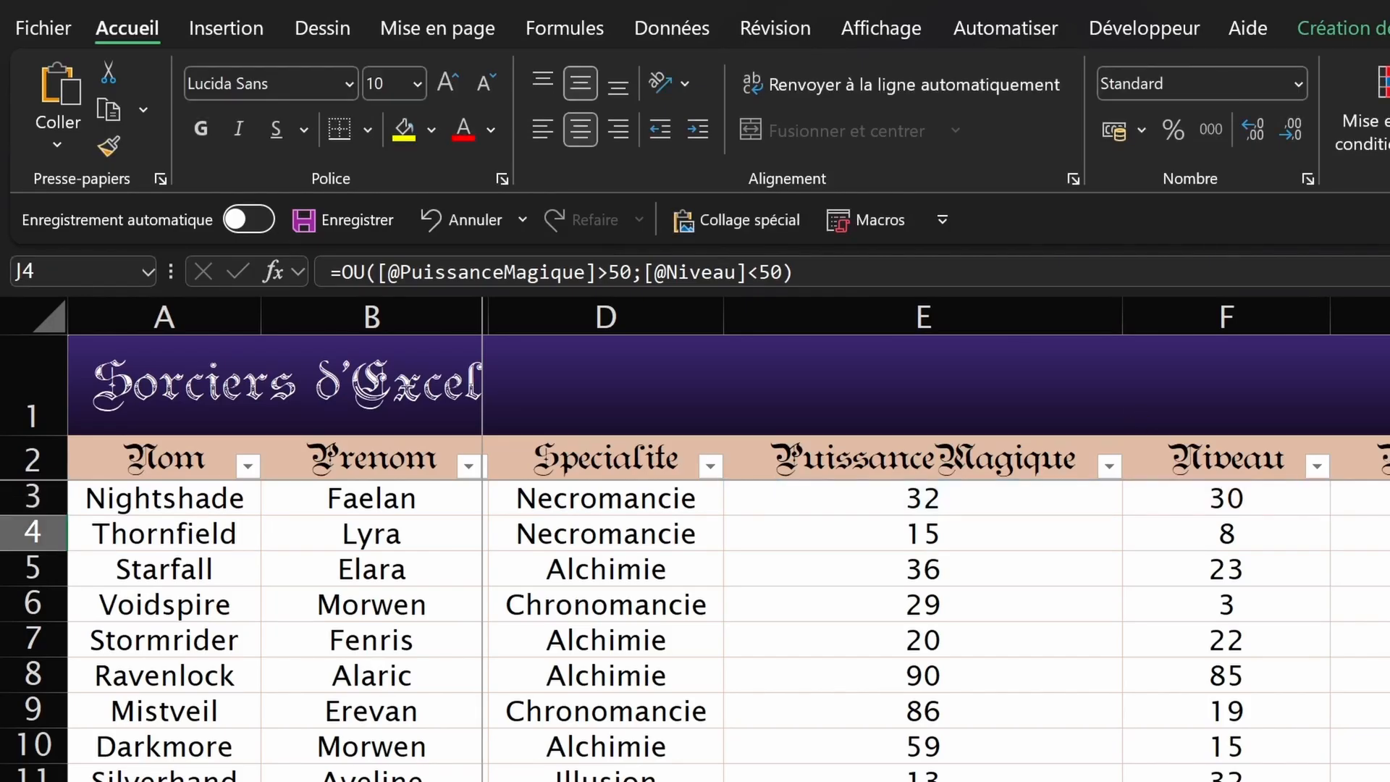
key("Up")
left_click(808, 273)
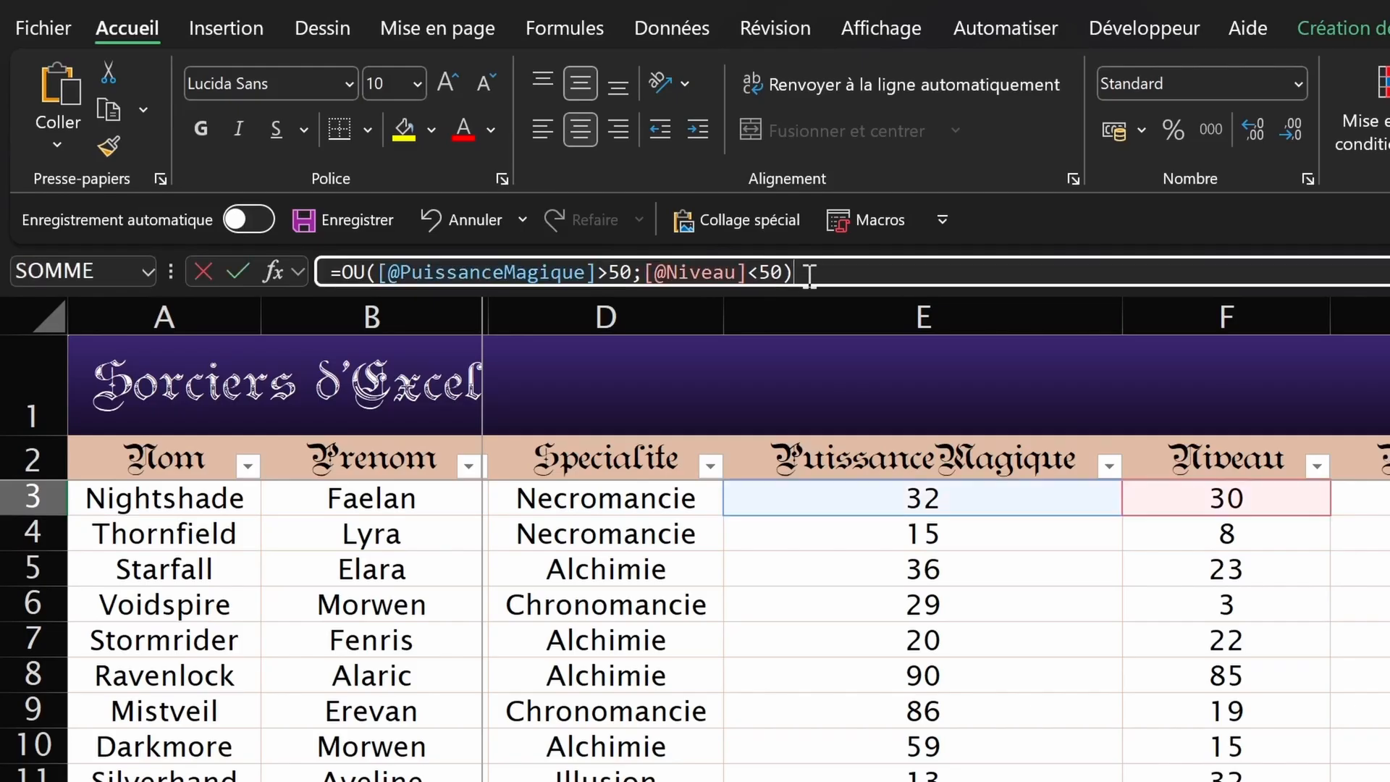
left_click_drag(808, 273, 375, 272)
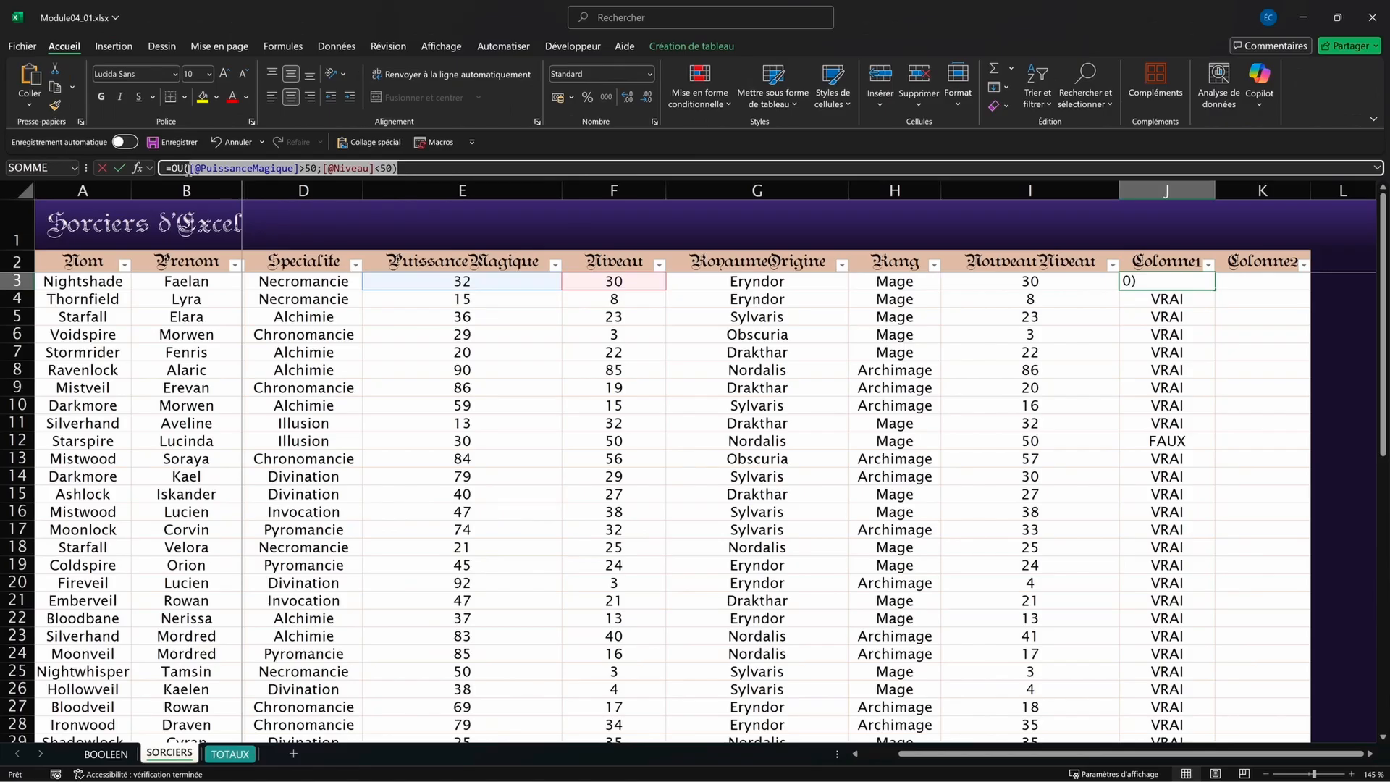
key("BackSpace")
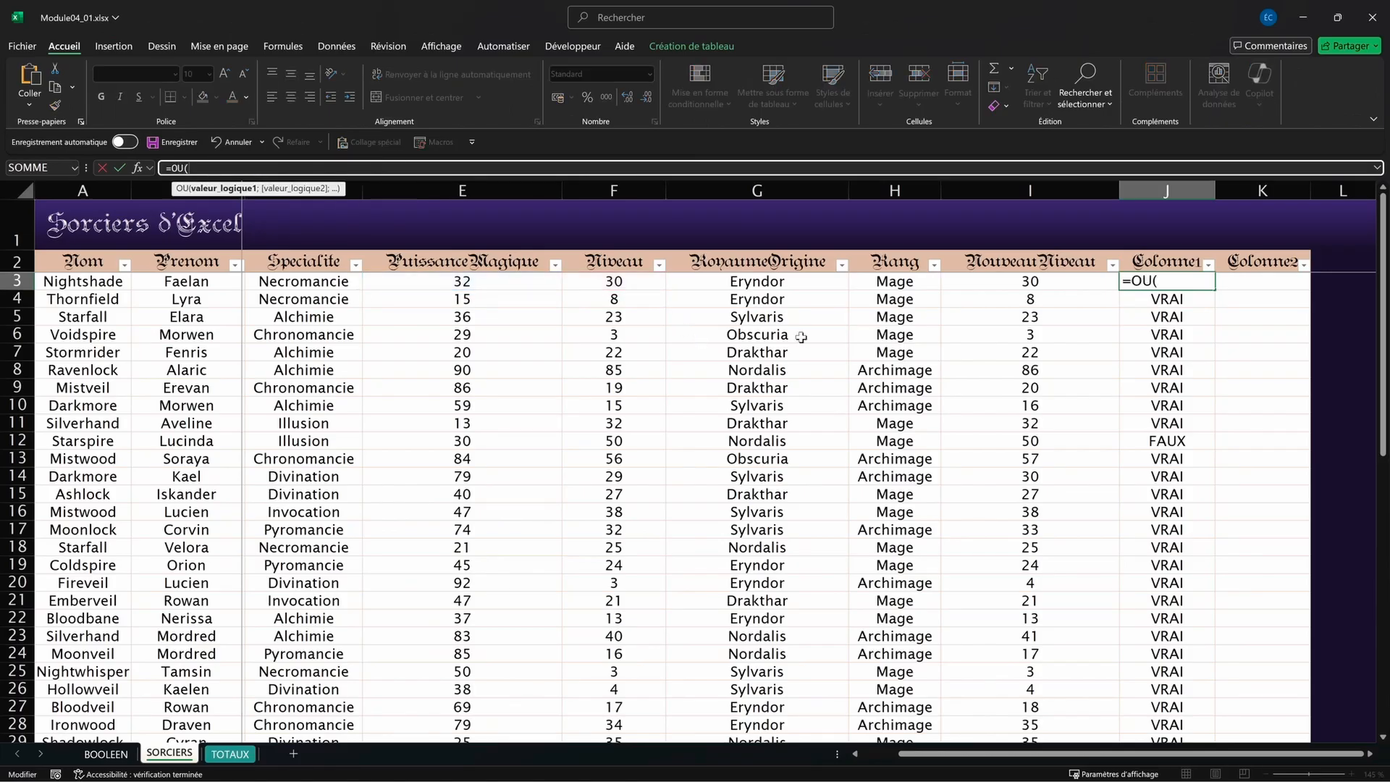
left_click(741, 284)
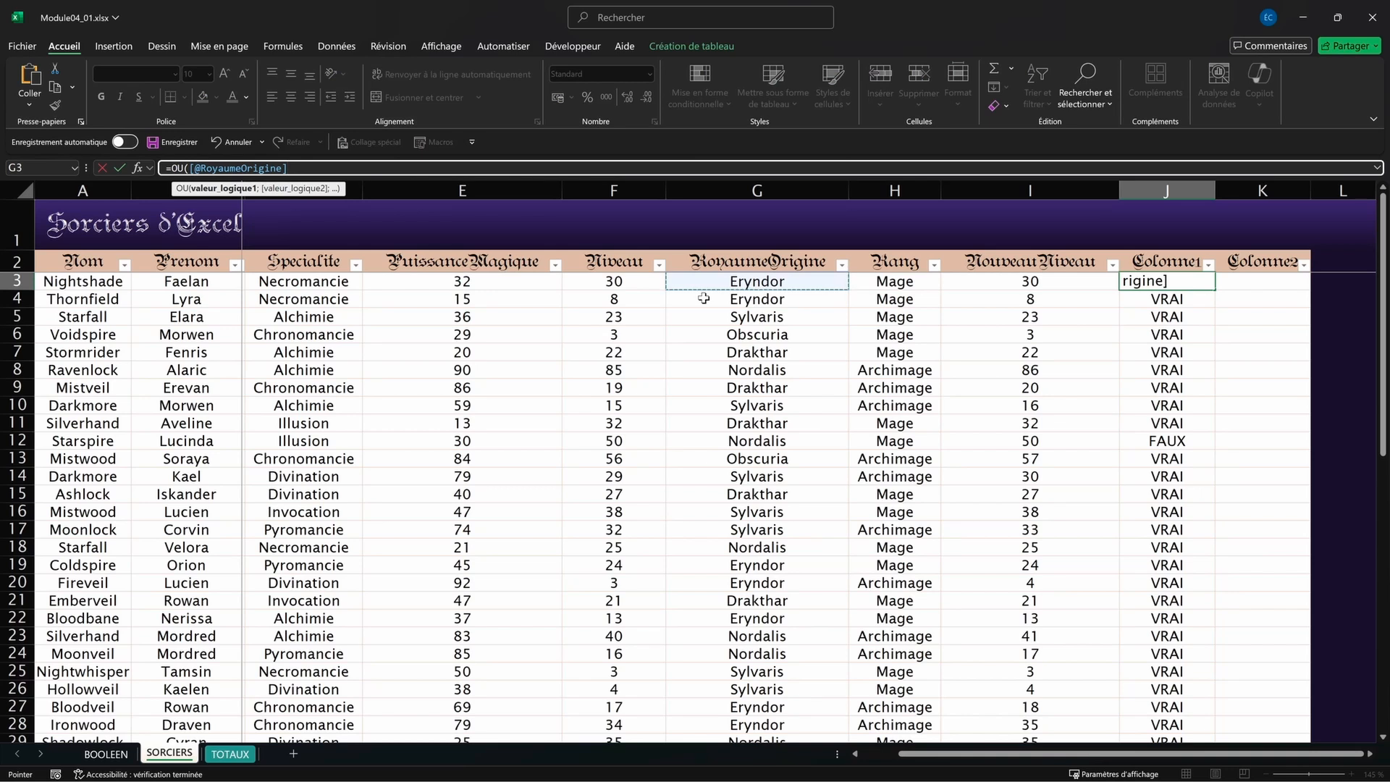
type("=\"Eryndo")
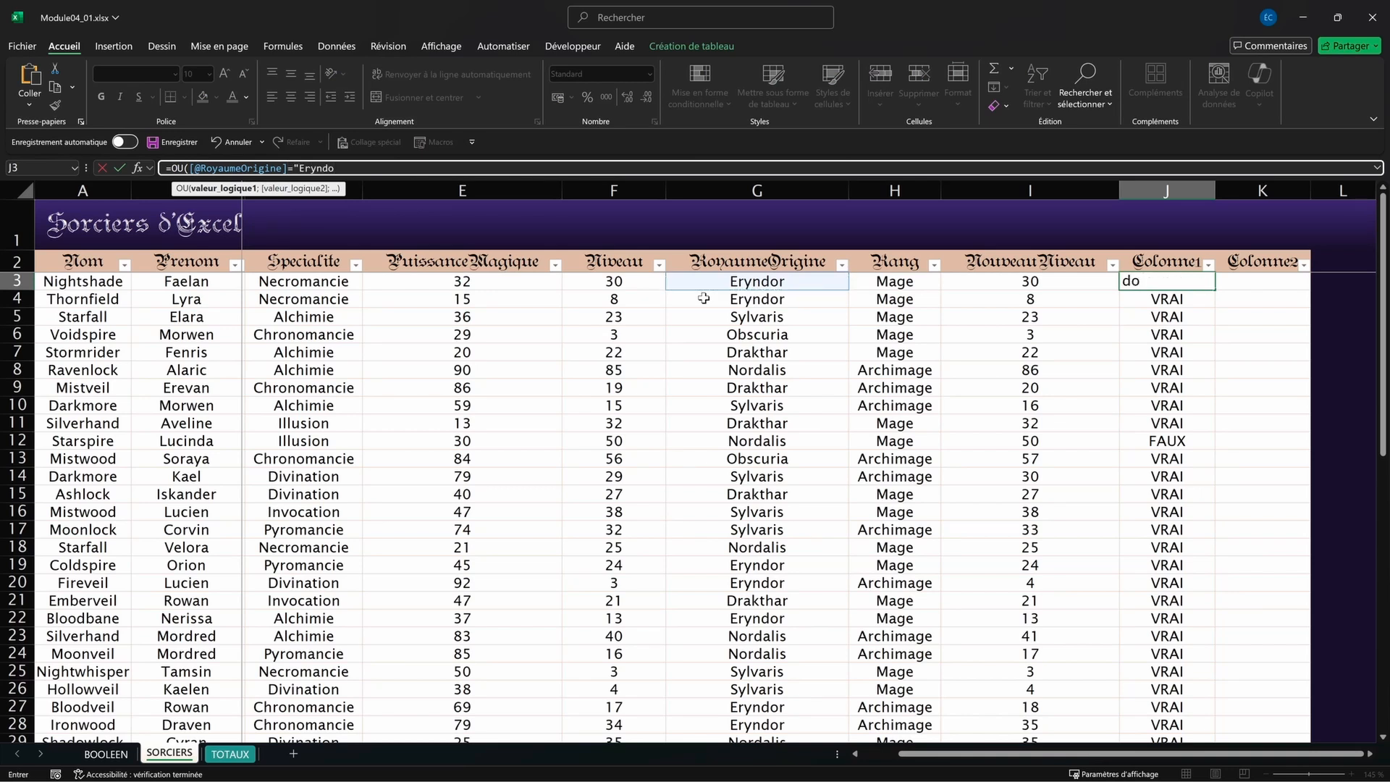
type("\";")
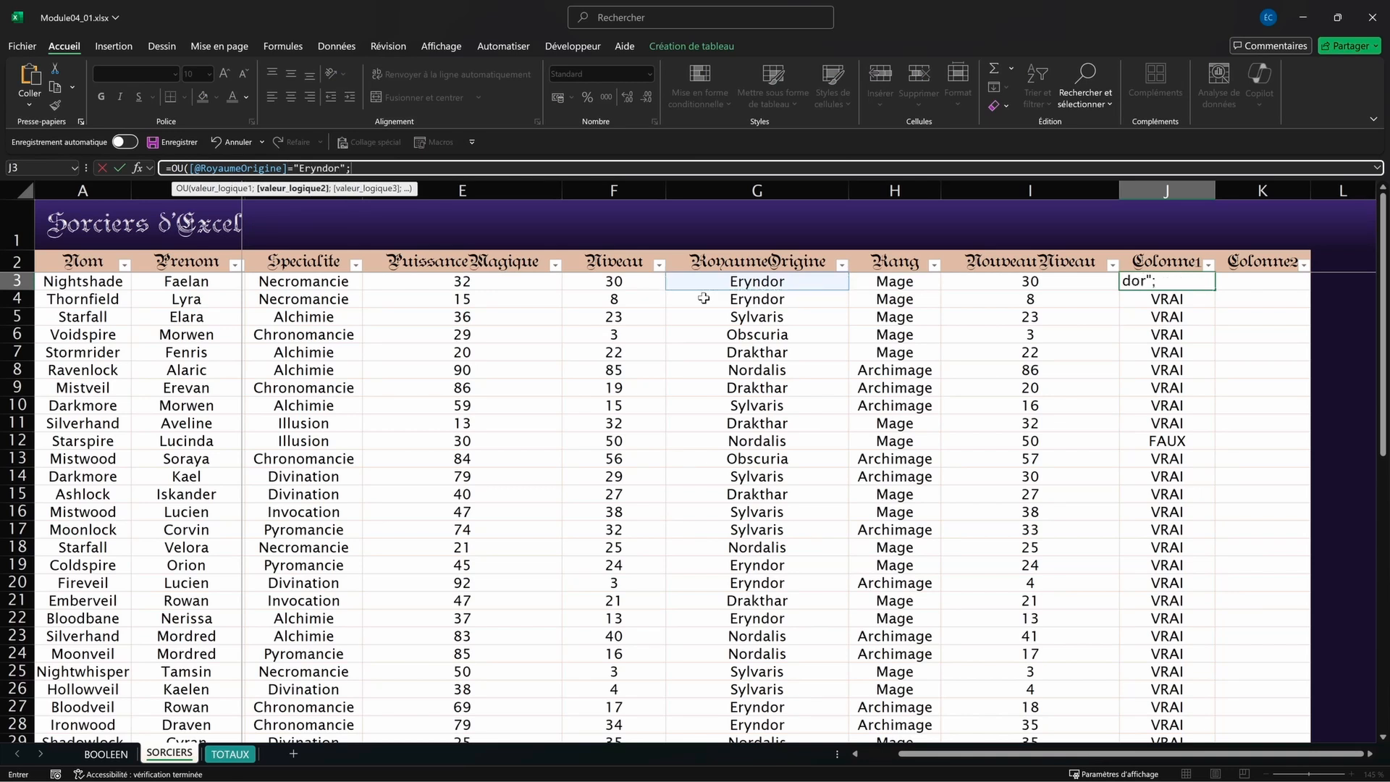
Step: Add the conditions RoyaumeOrigine="Obscuria" and RoyaumeOrigine="Nordalis" to J3's OU formula and validate it for the whole column
left_click(805, 272)
type("=")
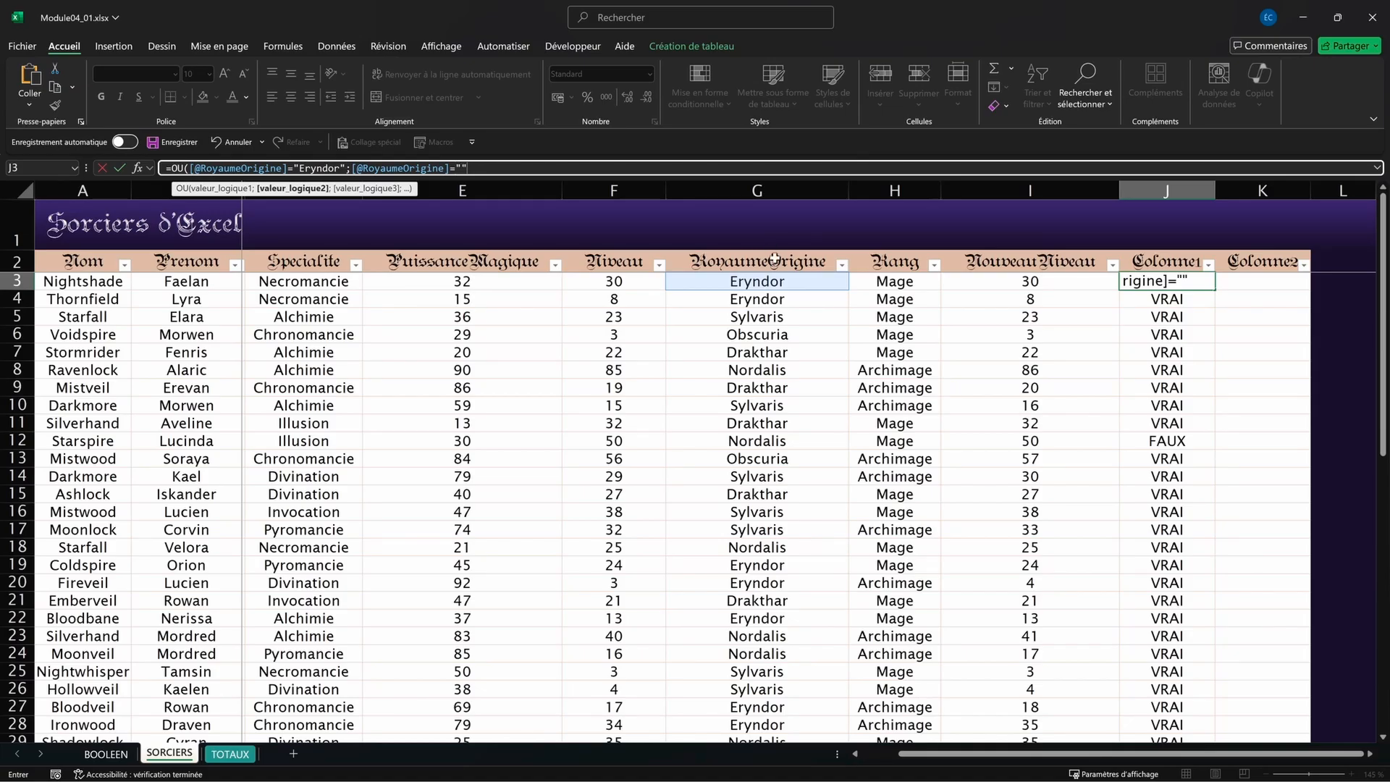
type("\"Obscuria\";")
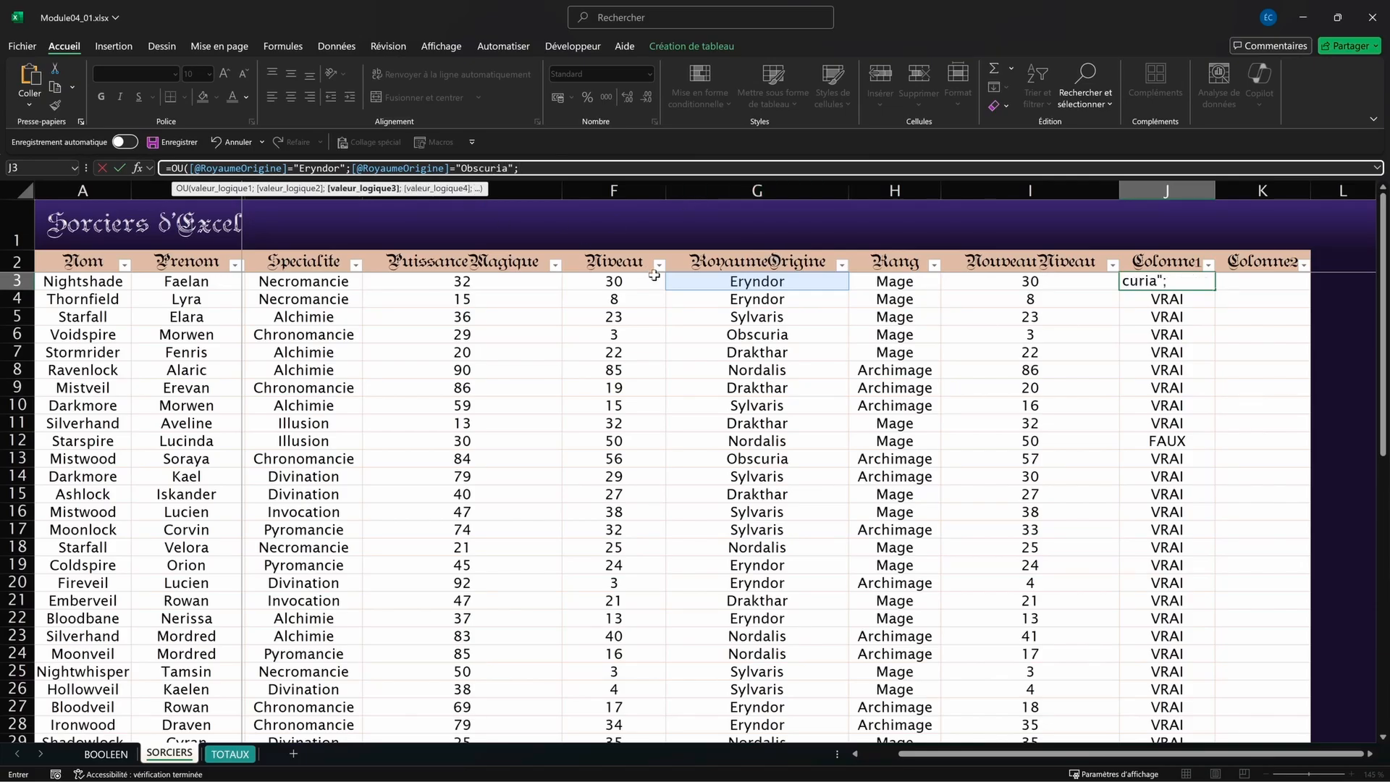
left_click(779, 286)
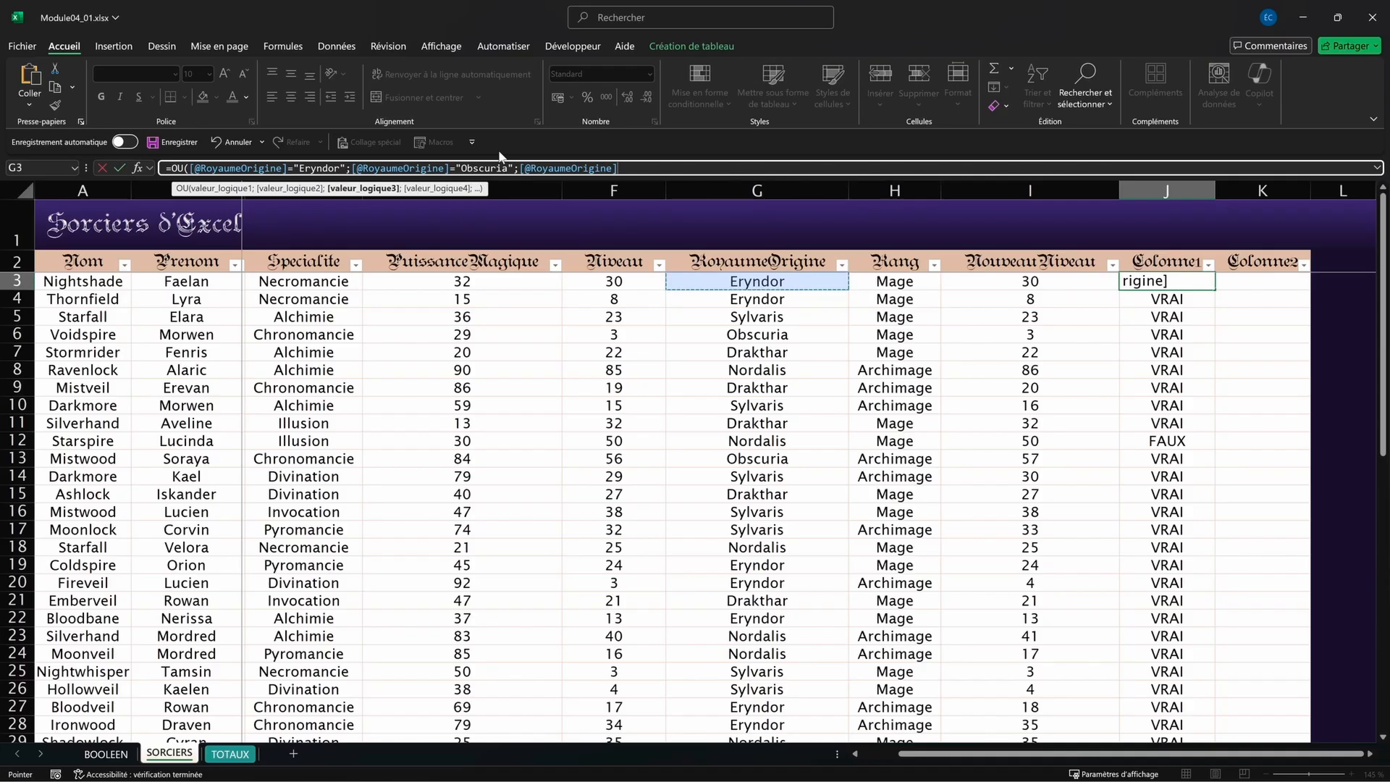
type("=\"Nordalis")
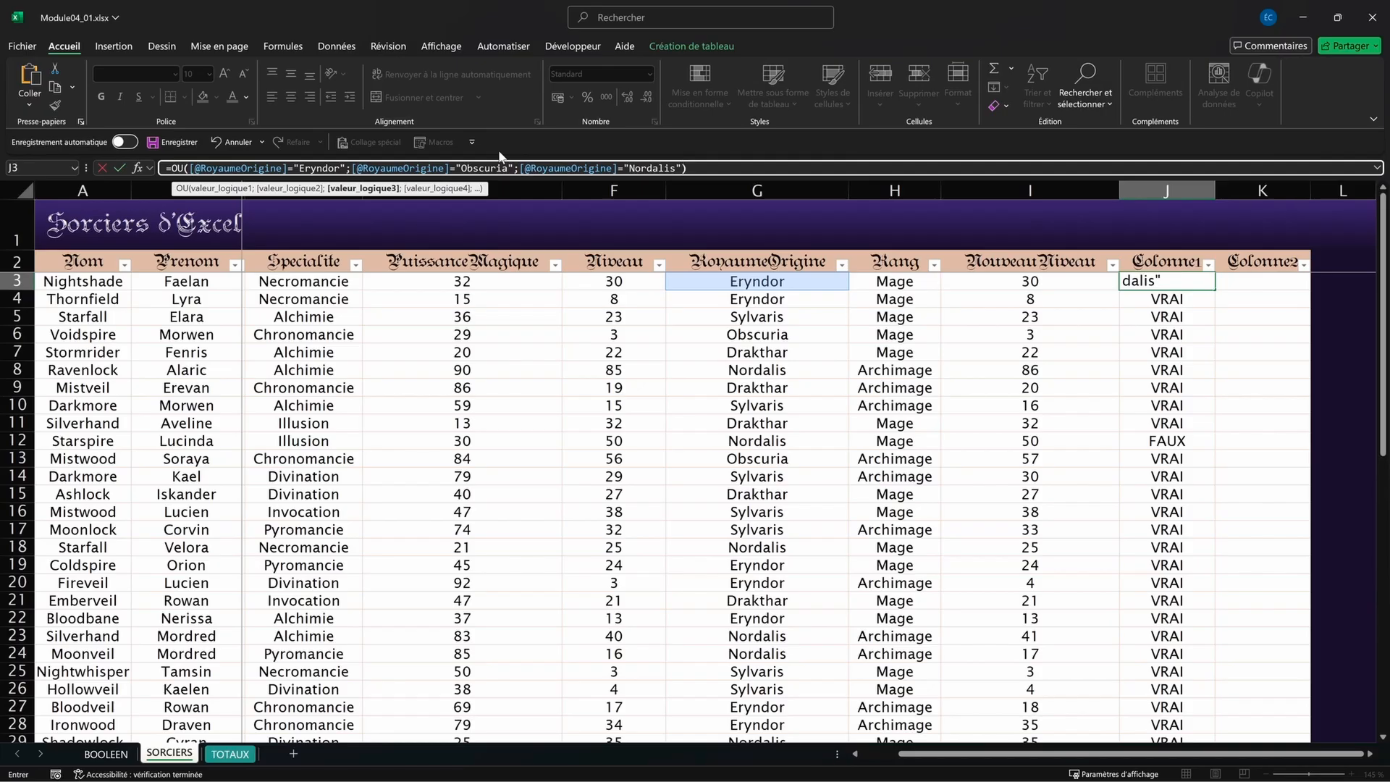
type("\")")
key("ctrl+Return")
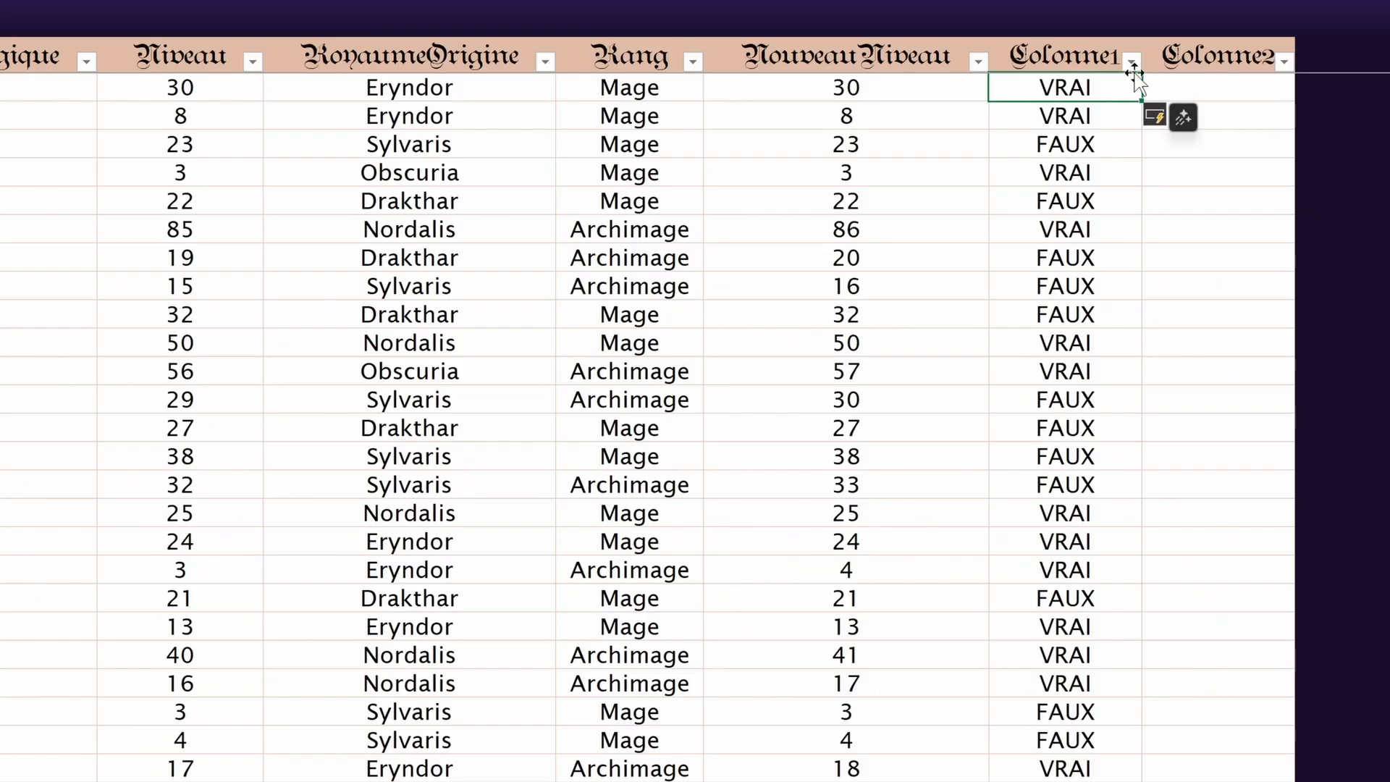
Step: Filter Colonne1 to show only the VRAI rows
left_click(1133, 62)
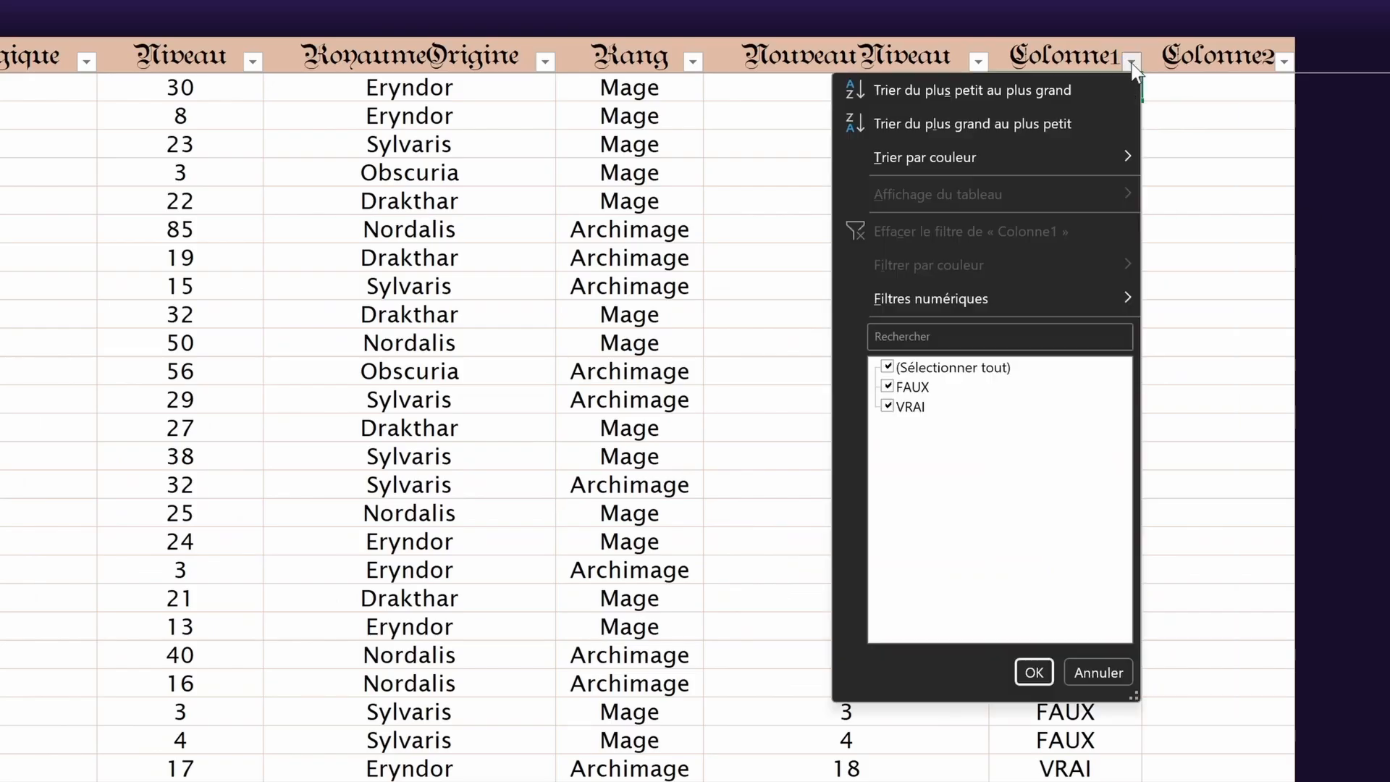
left_click(905, 371)
left_click(891, 404)
left_click(1026, 671)
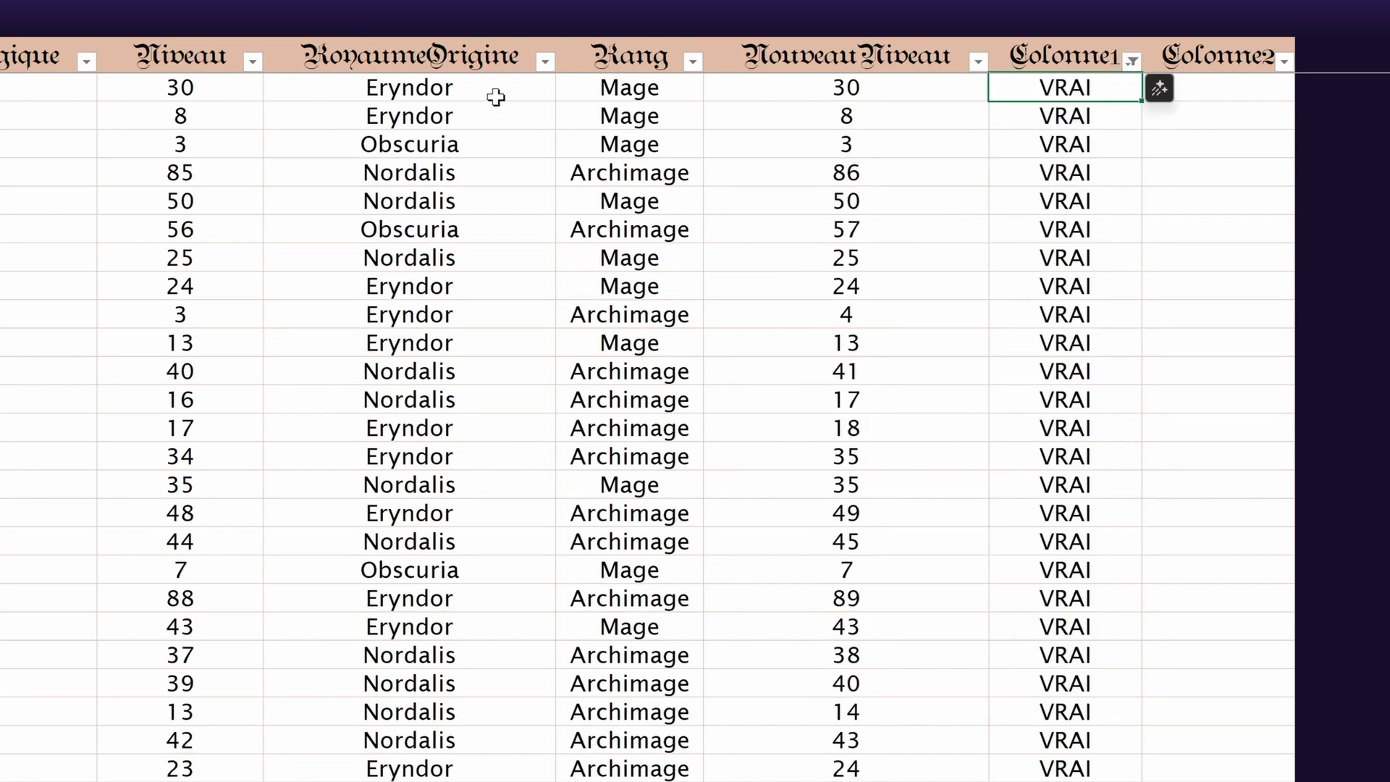
Step: Check which kingdoms remain in the RoyaumeOrigine filter list and clear the table's filters
left_click(545, 62)
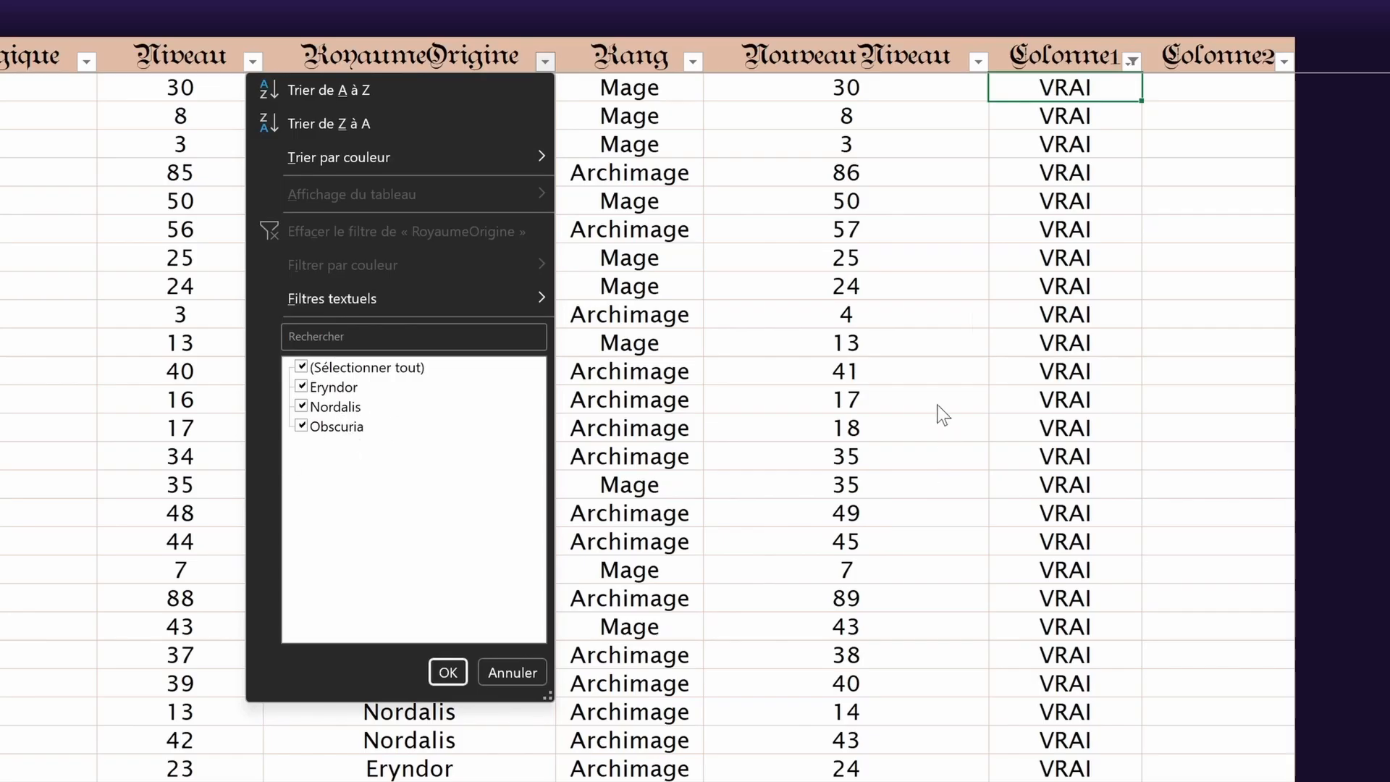
left_click(1035, 88)
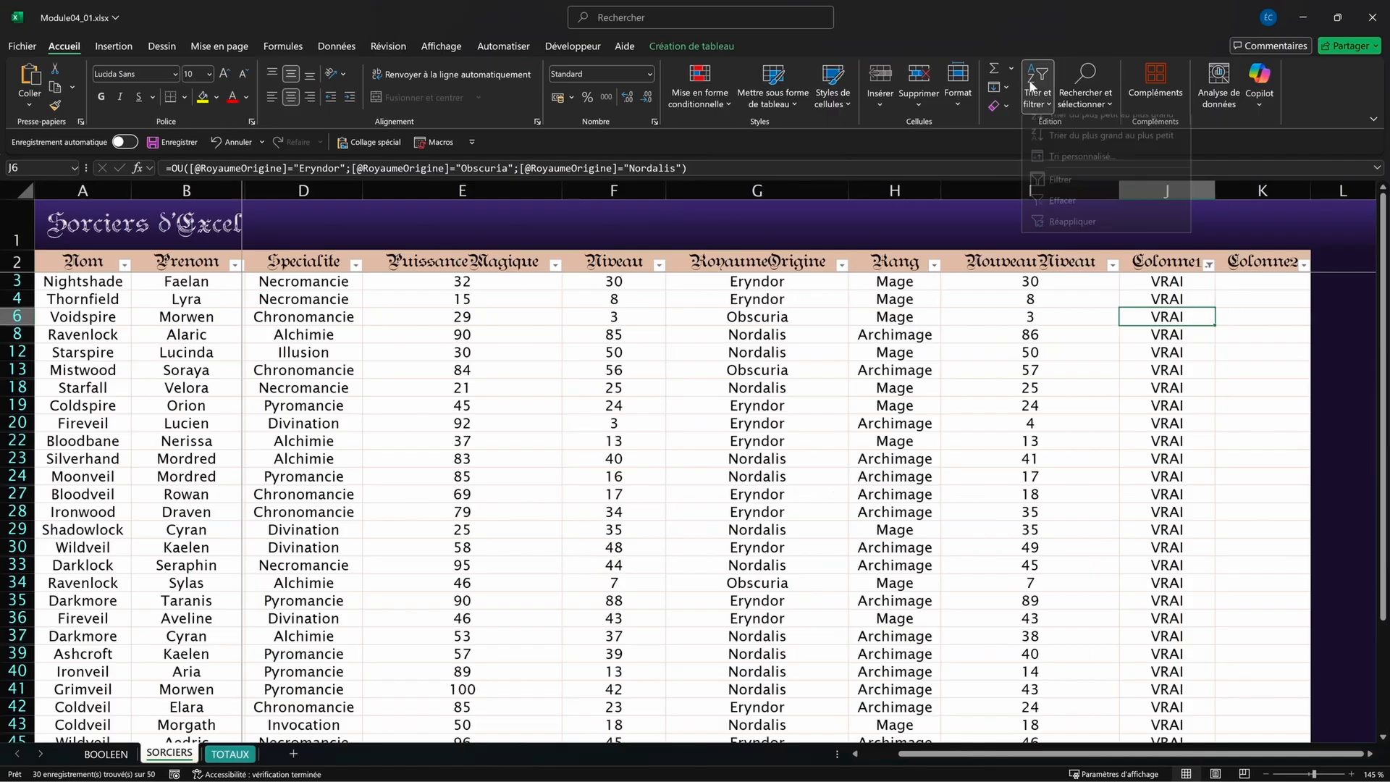
left_click(1055, 215)
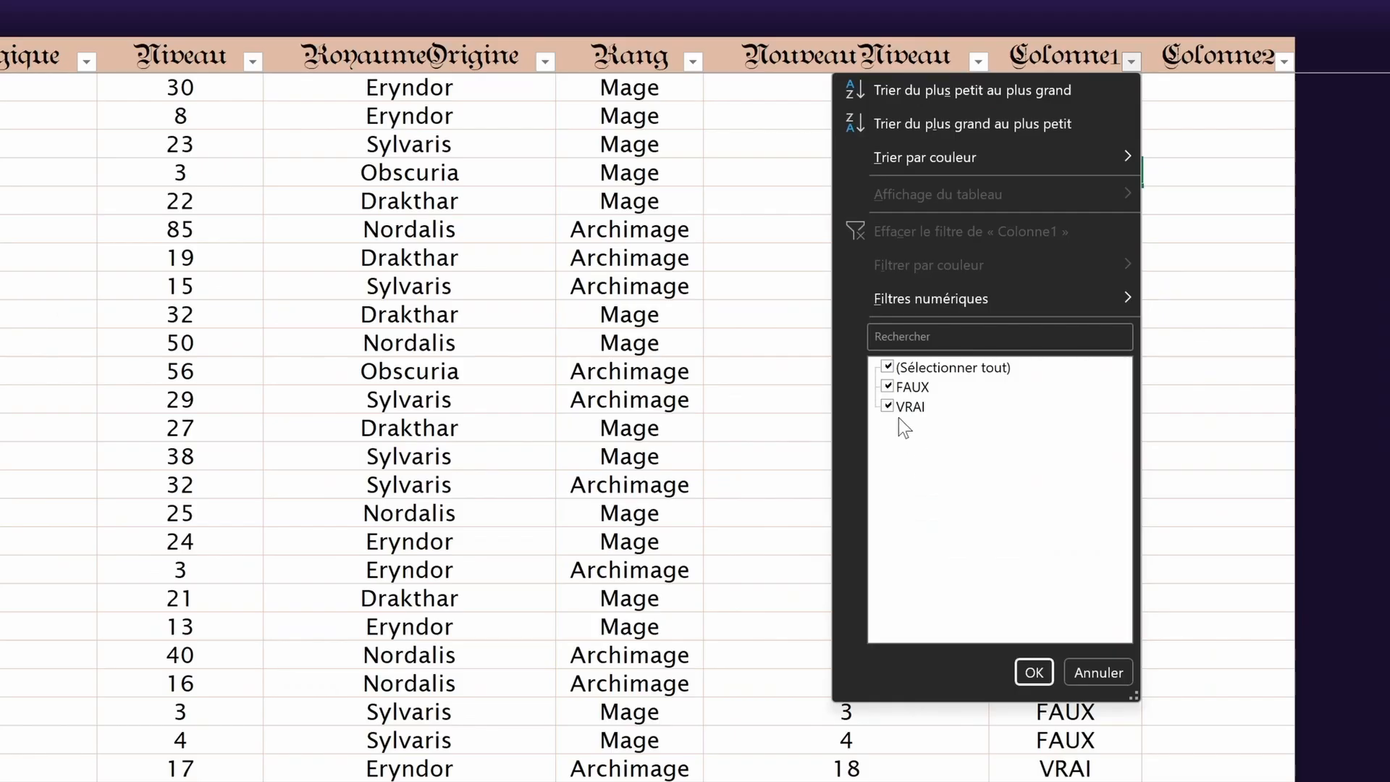
Step: Filter Colonne1 to show only the FAUX rows, check their kingdoms and clear the filter
left_click(897, 406)
left_click(1033, 672)
left_click(470, 230)
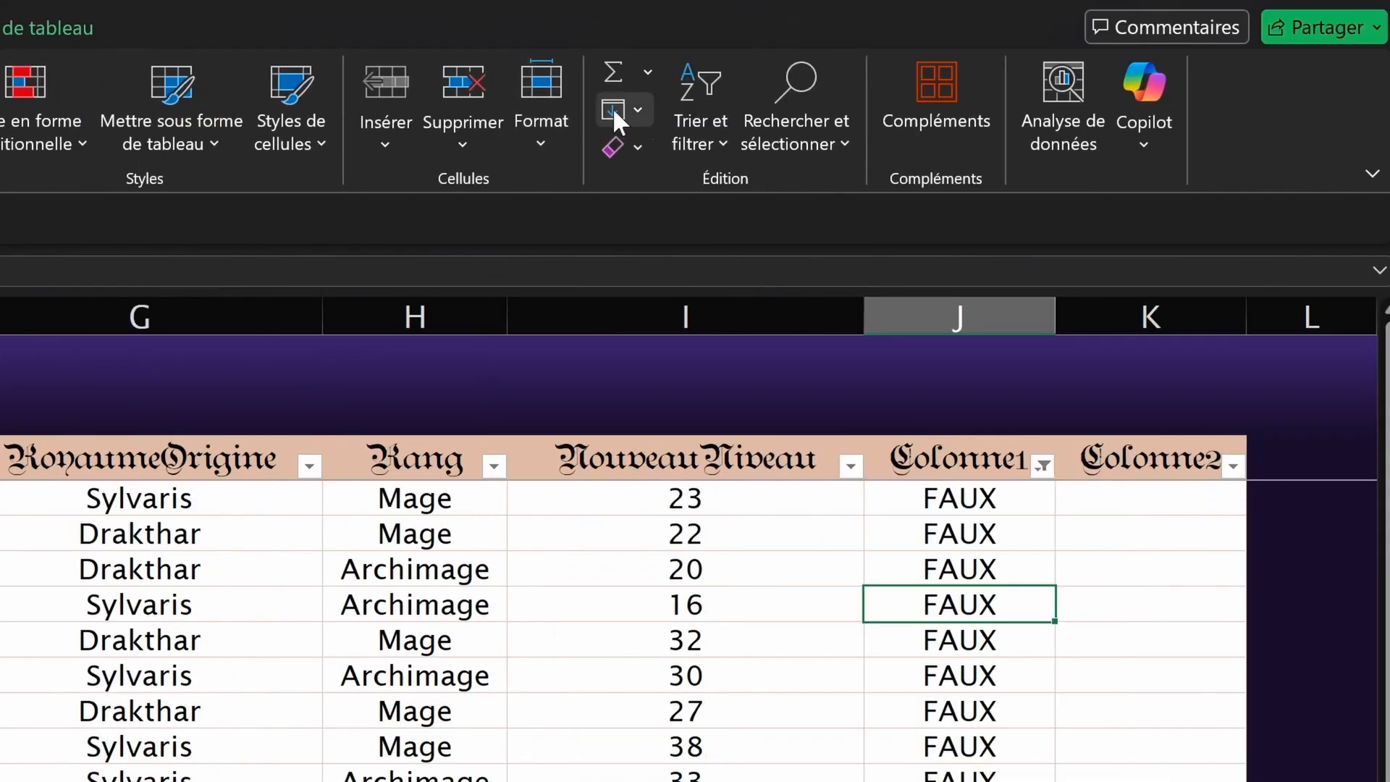
left_click(695, 124)
left_click(775, 361)
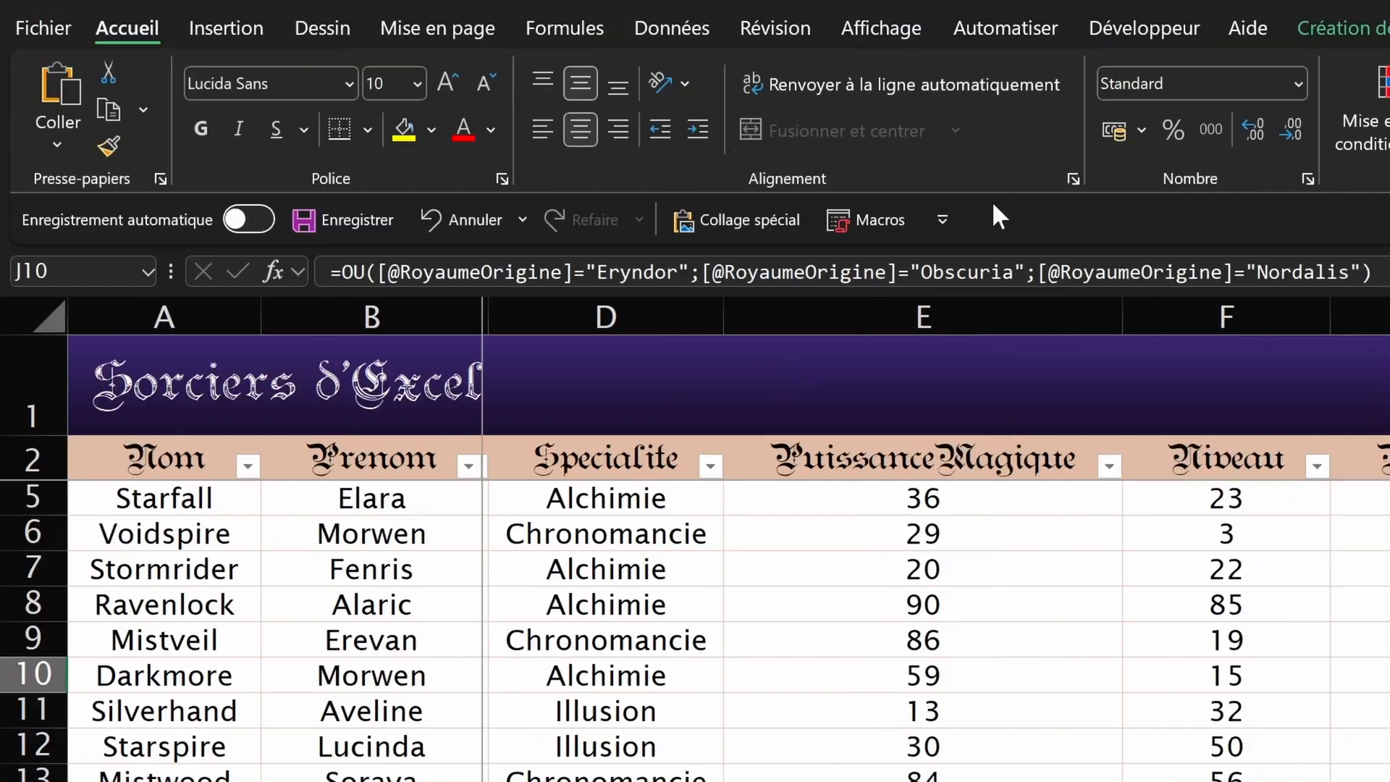
Step: Replace OU with ET in J10's formula, keeping the three RoyaumeOrigine conditions, and apply it to Colonne1
double_click(369, 272)
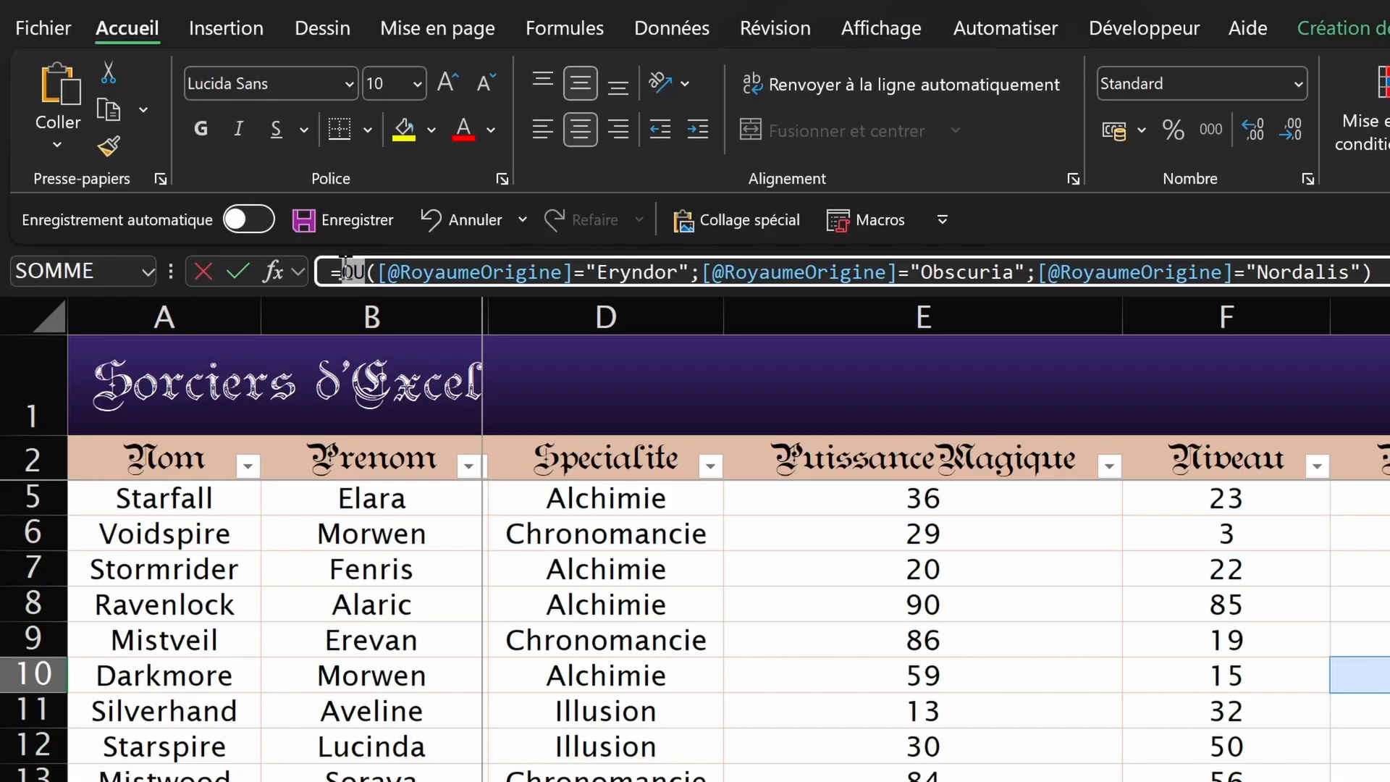
type("e")
type("t")
key("Return")
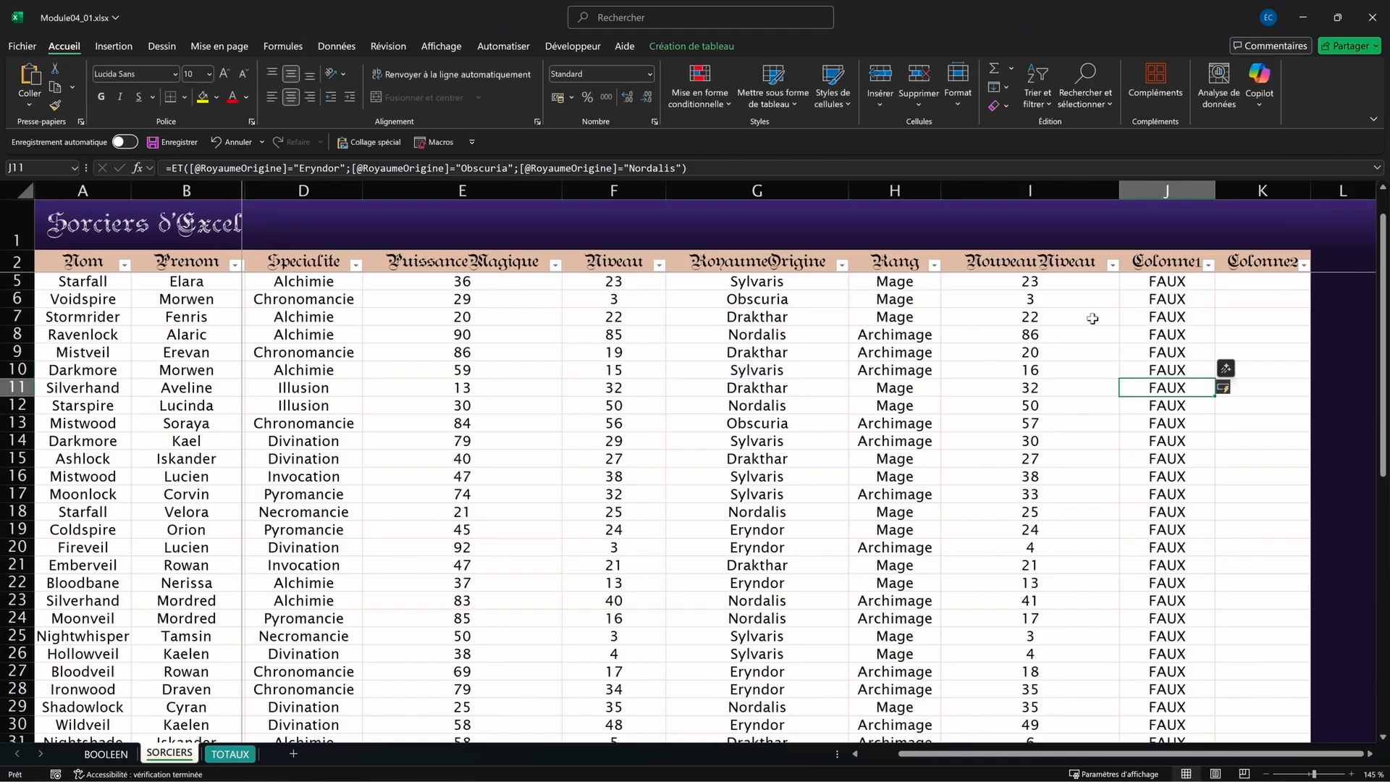
Step: Compare the ET formula's three kingdom conditions with the Colonne1 results and undo the change of function
key("Up")
key("Up")
left_click(305, 168)
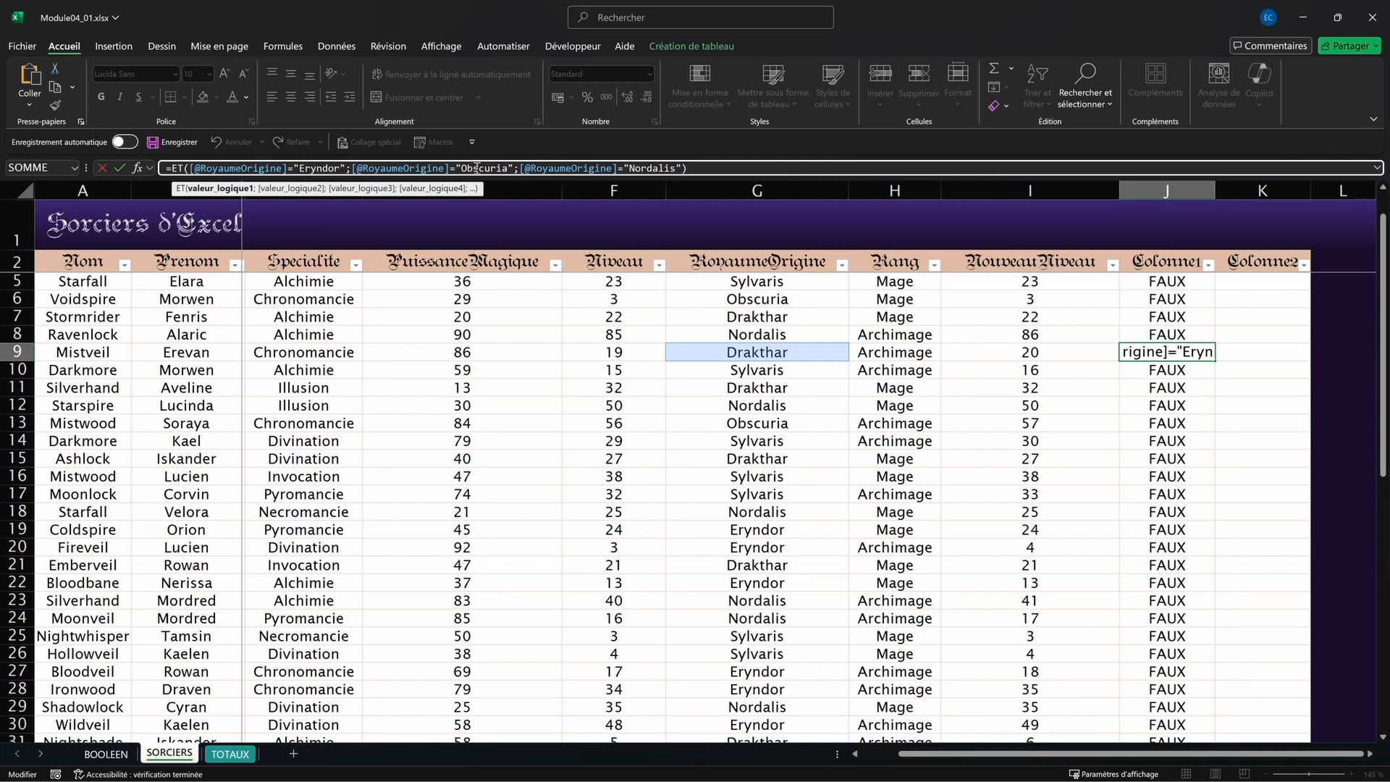
left_click(1141, 331)
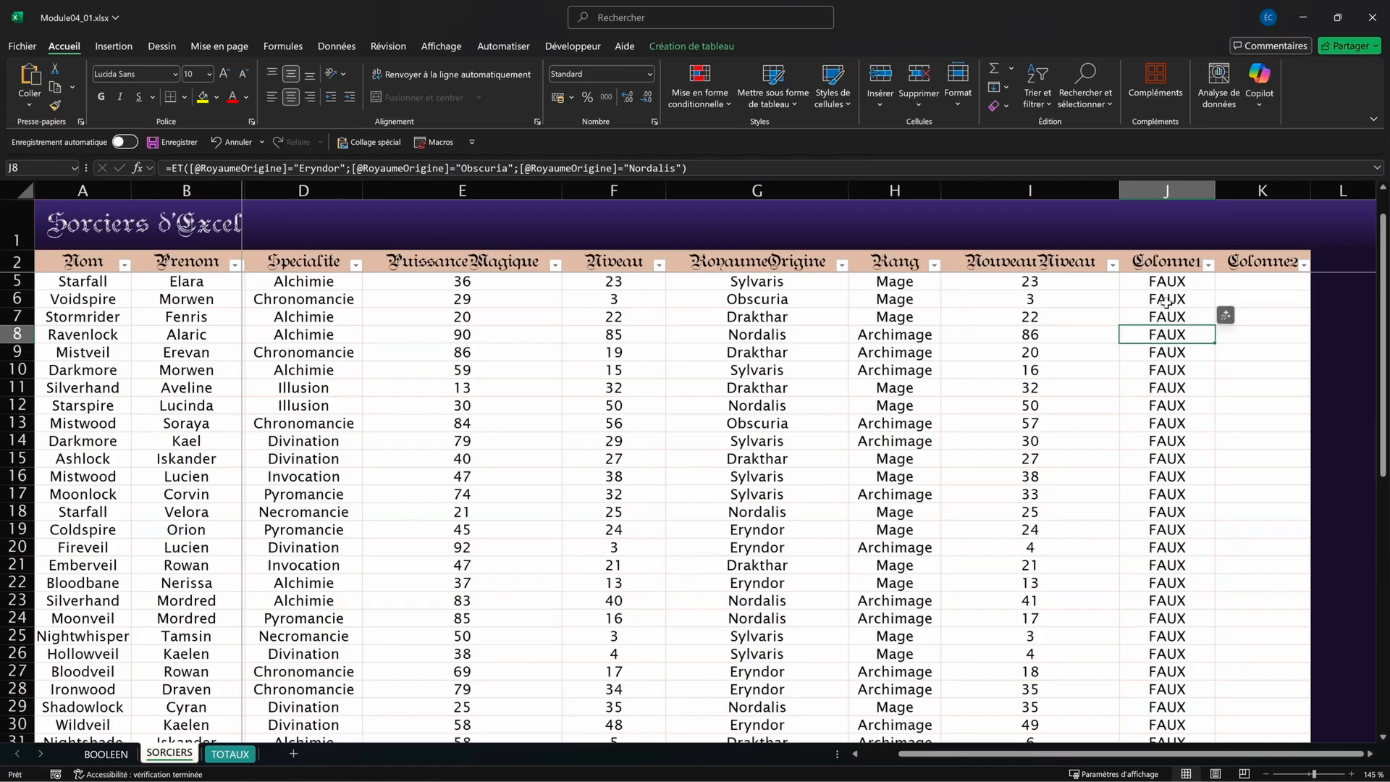
left_click(1181, 353)
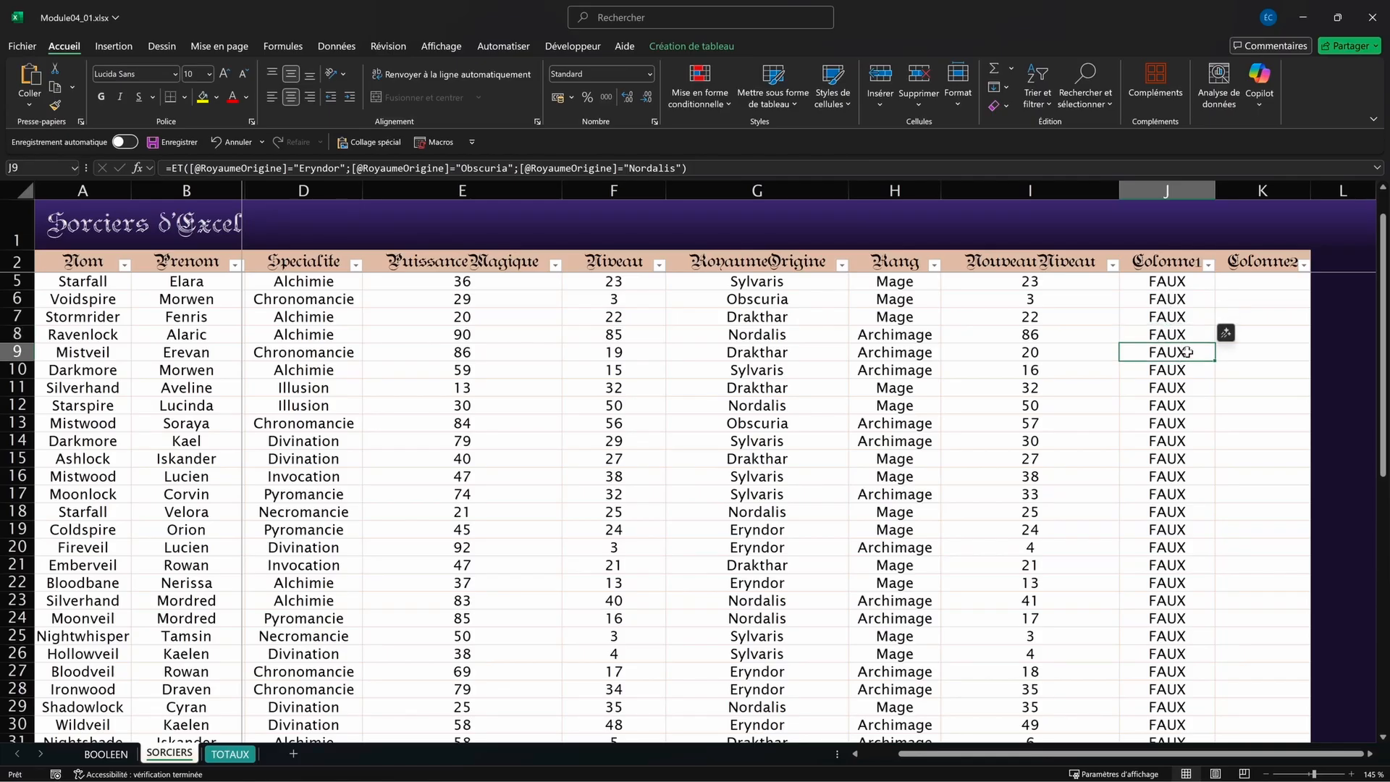
key("ctrl+z")
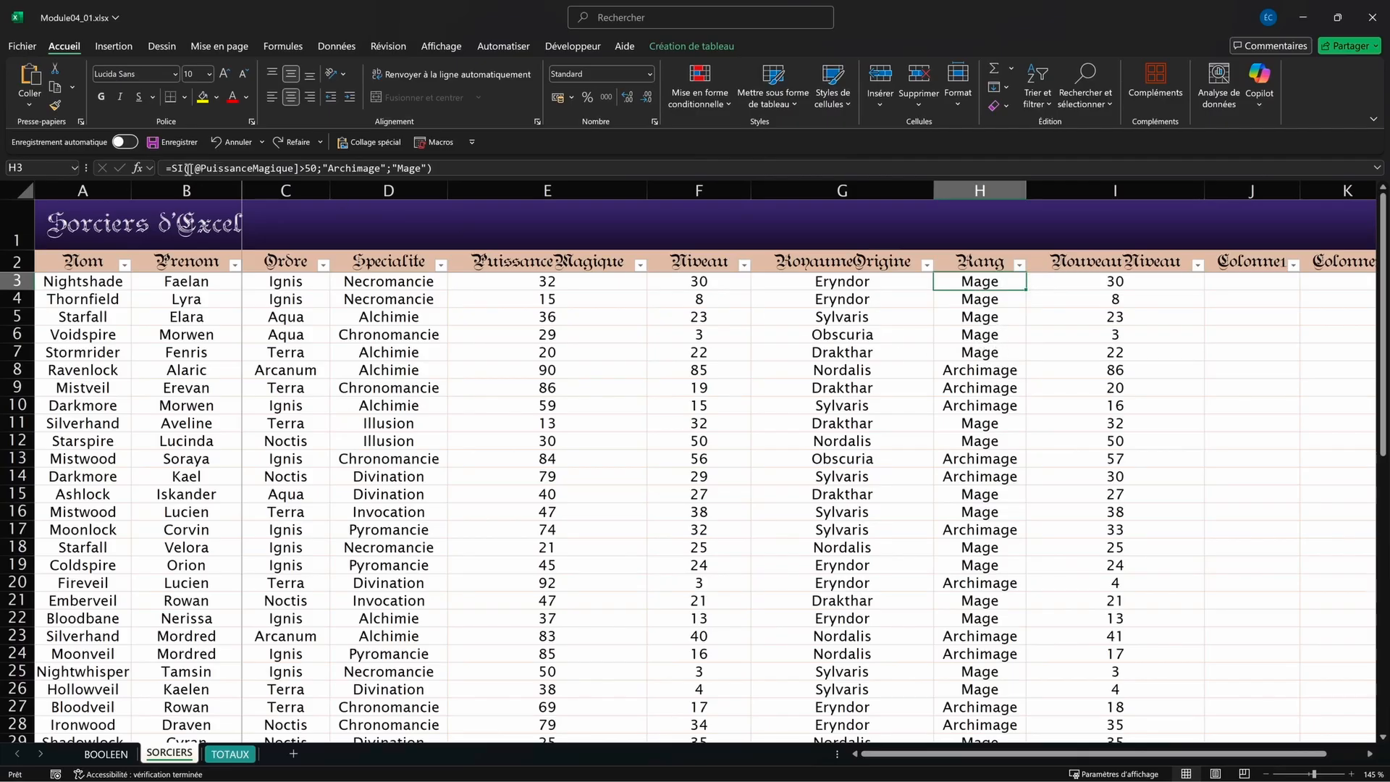
Step: Enclose the PuissanceMagique>50 test of the SI formula in H3 in an ET function
left_click(317, 167)
left_click_drag(190, 168, 311, 175)
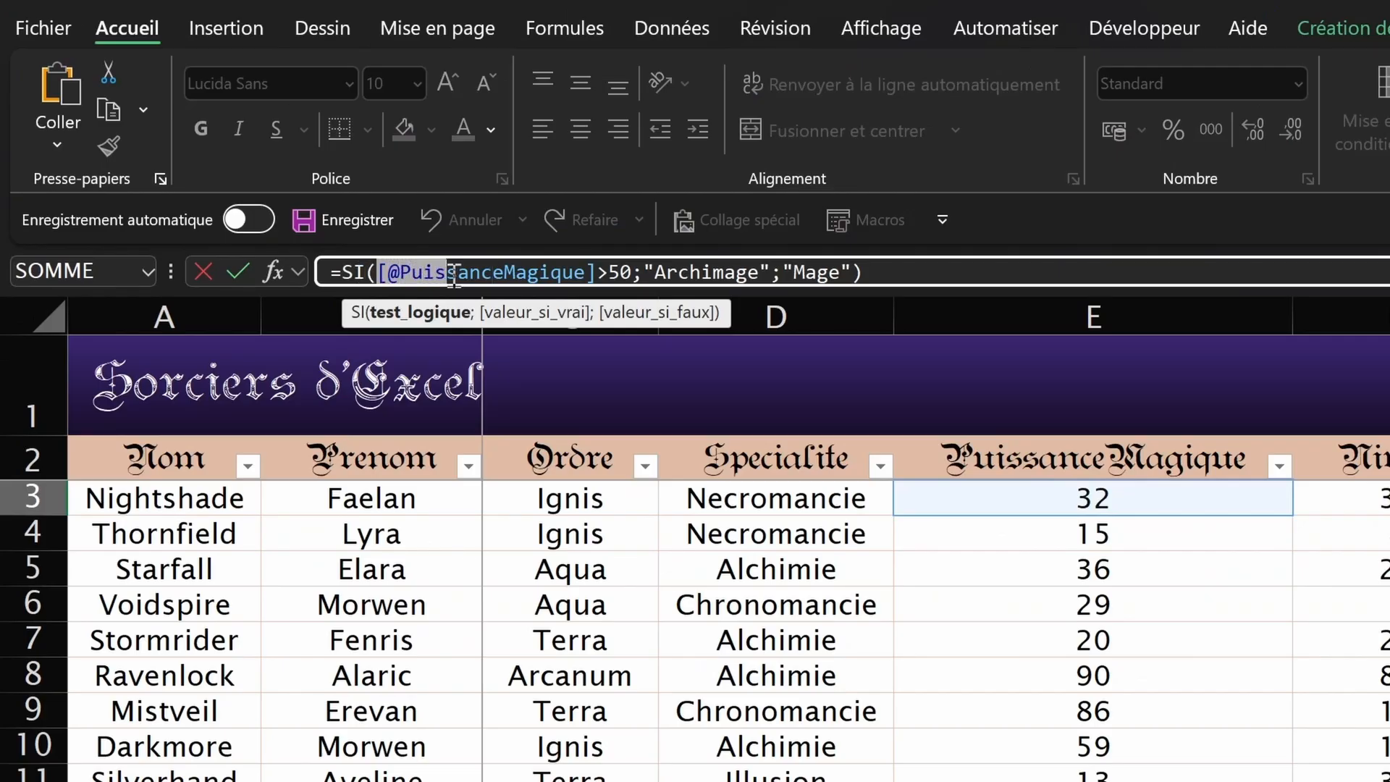
left_click_drag(620, 283, 632, 278)
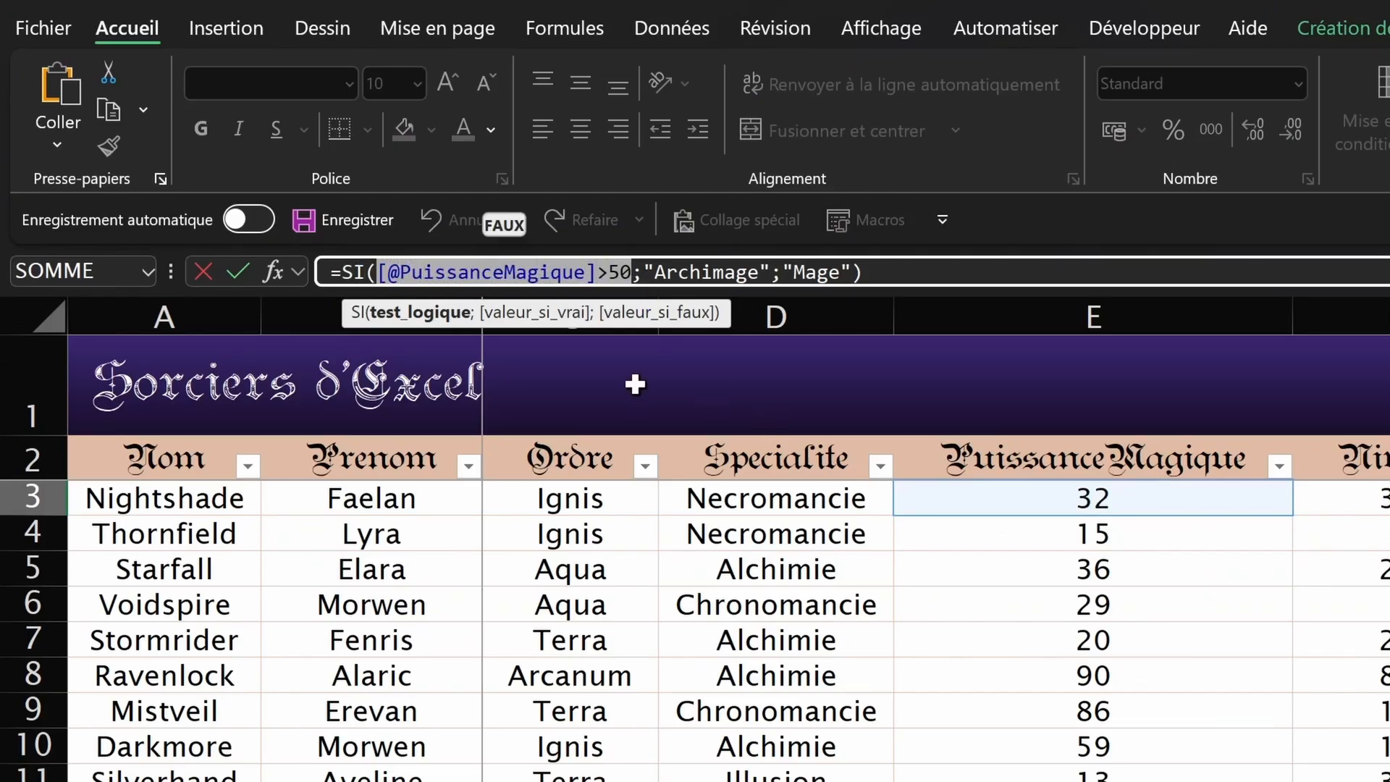
left_click(378, 275)
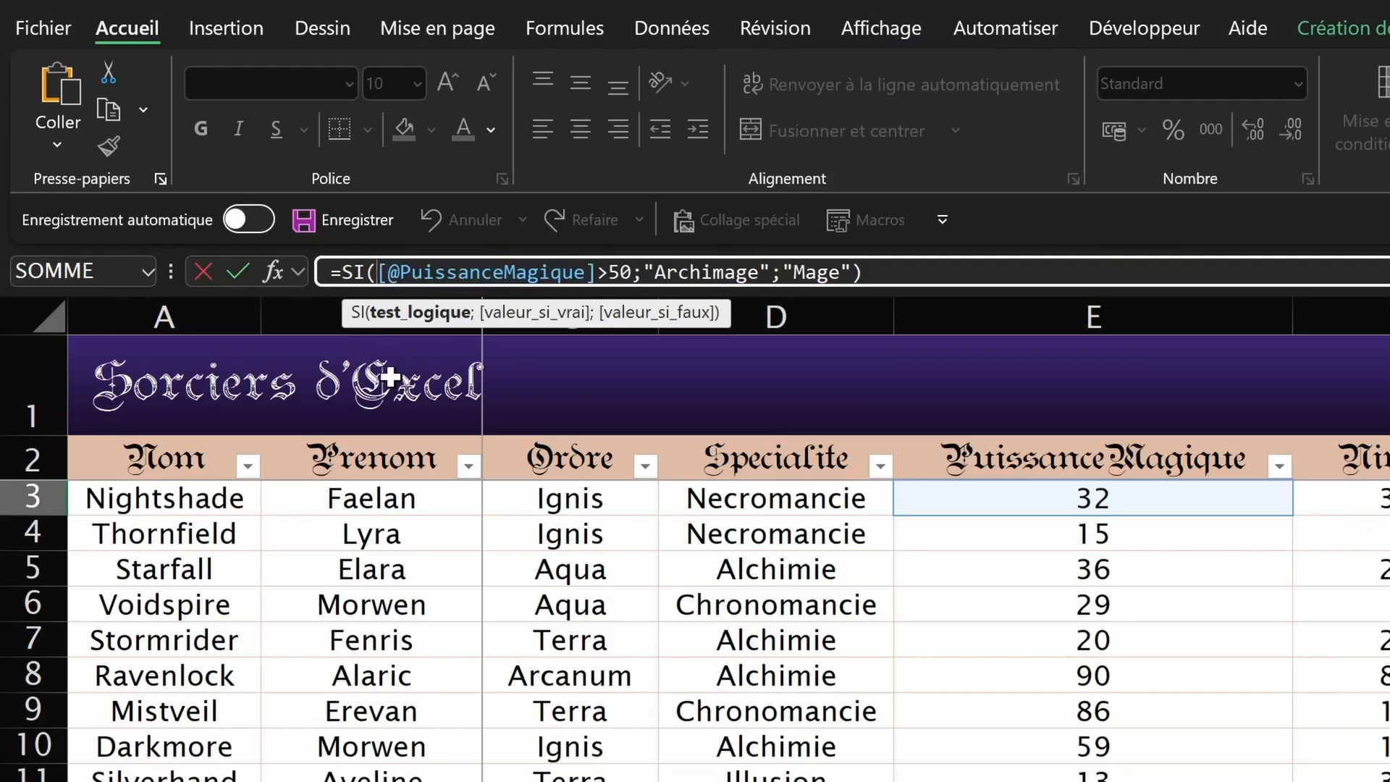
type("et(")
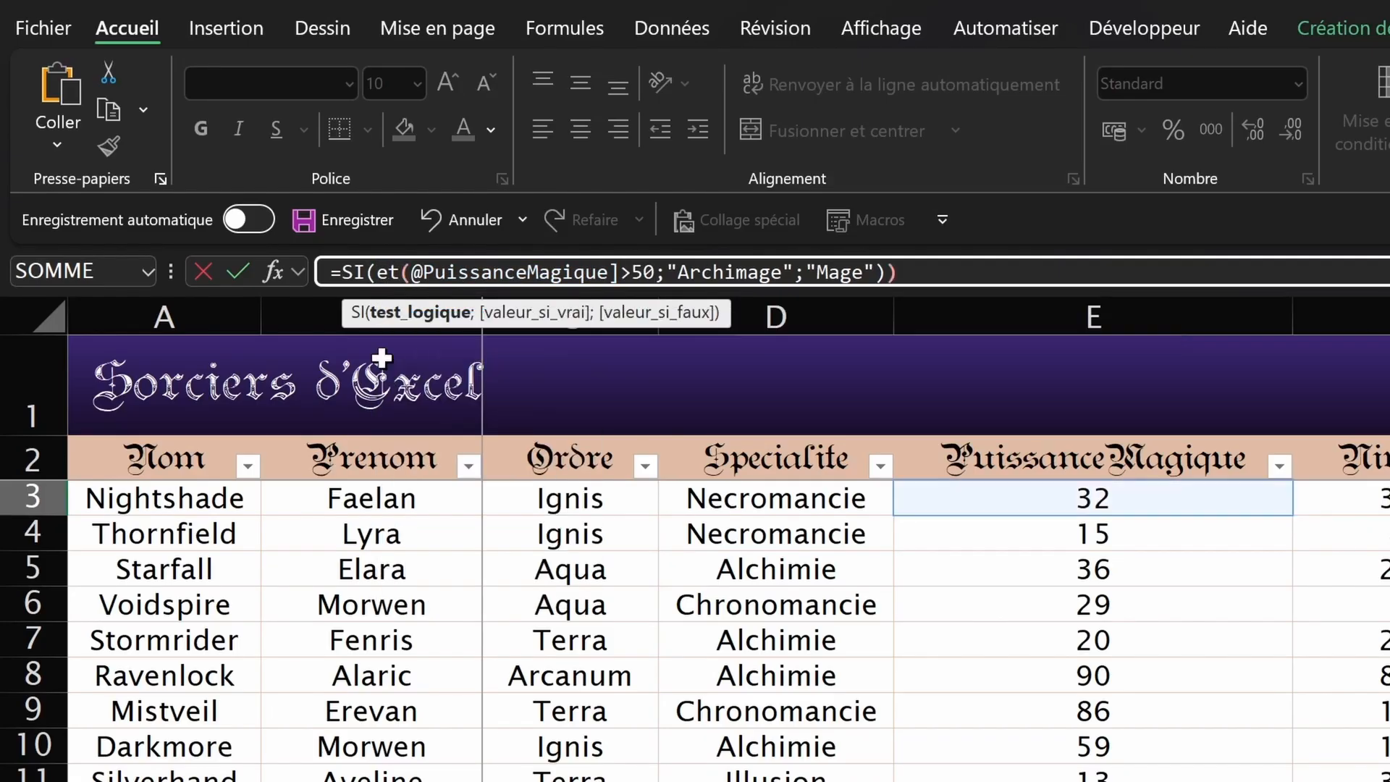
left_click(668, 280)
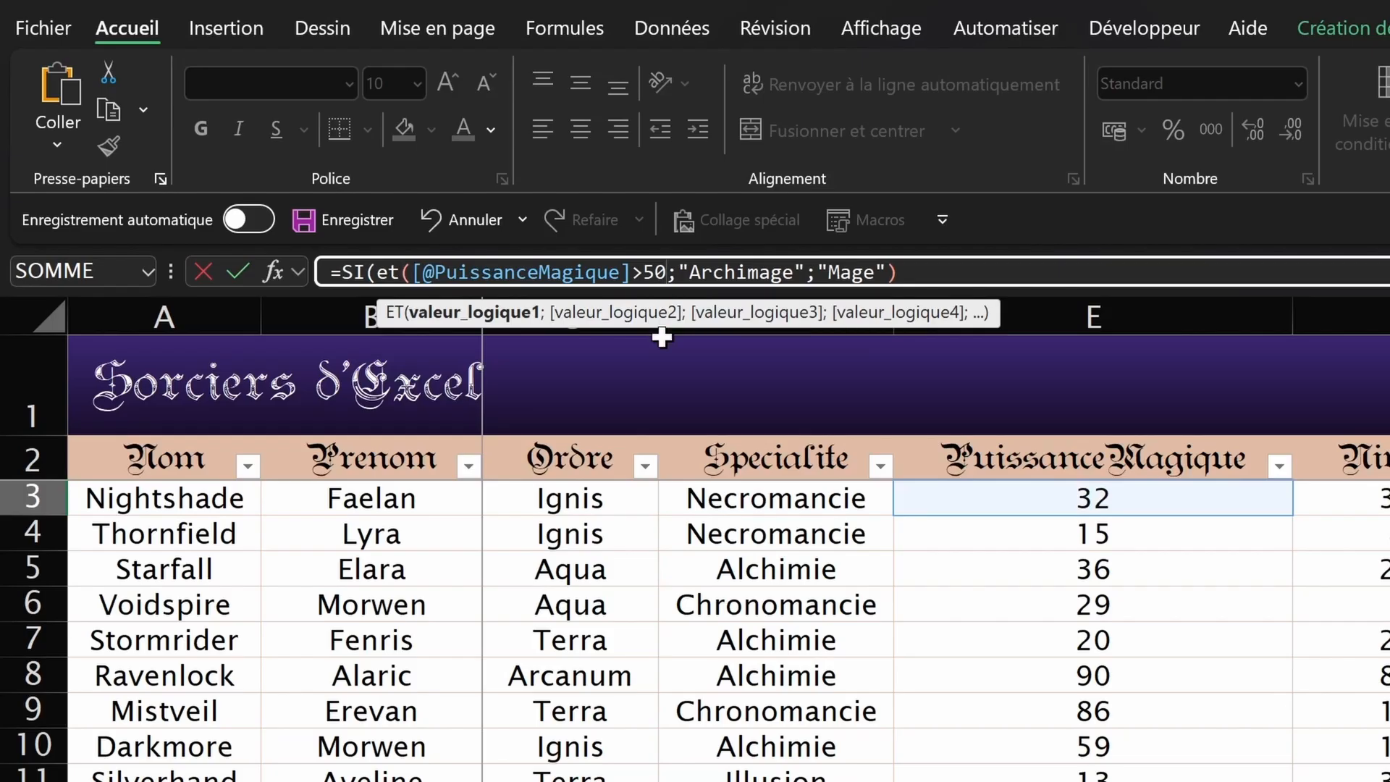
left_click(678, 275)
type(";")
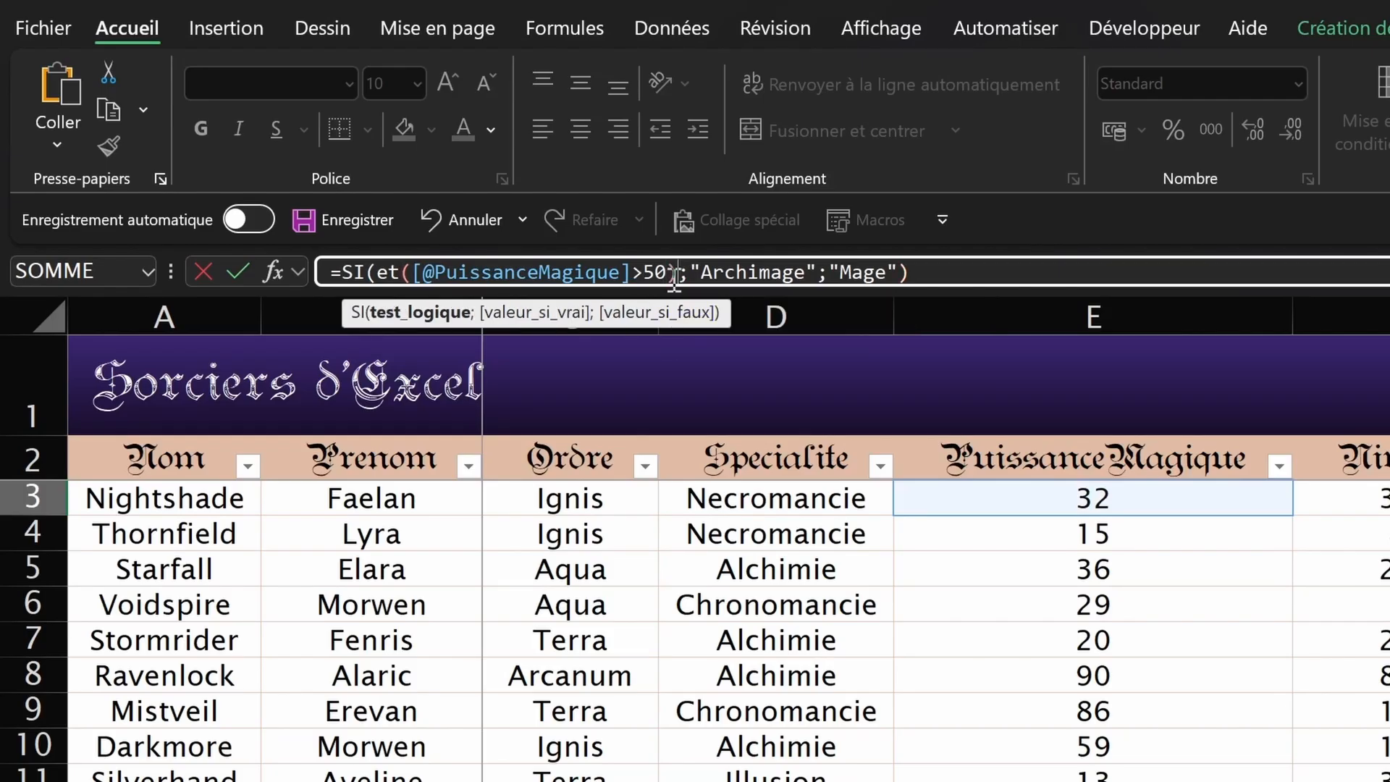
left_click(666, 278)
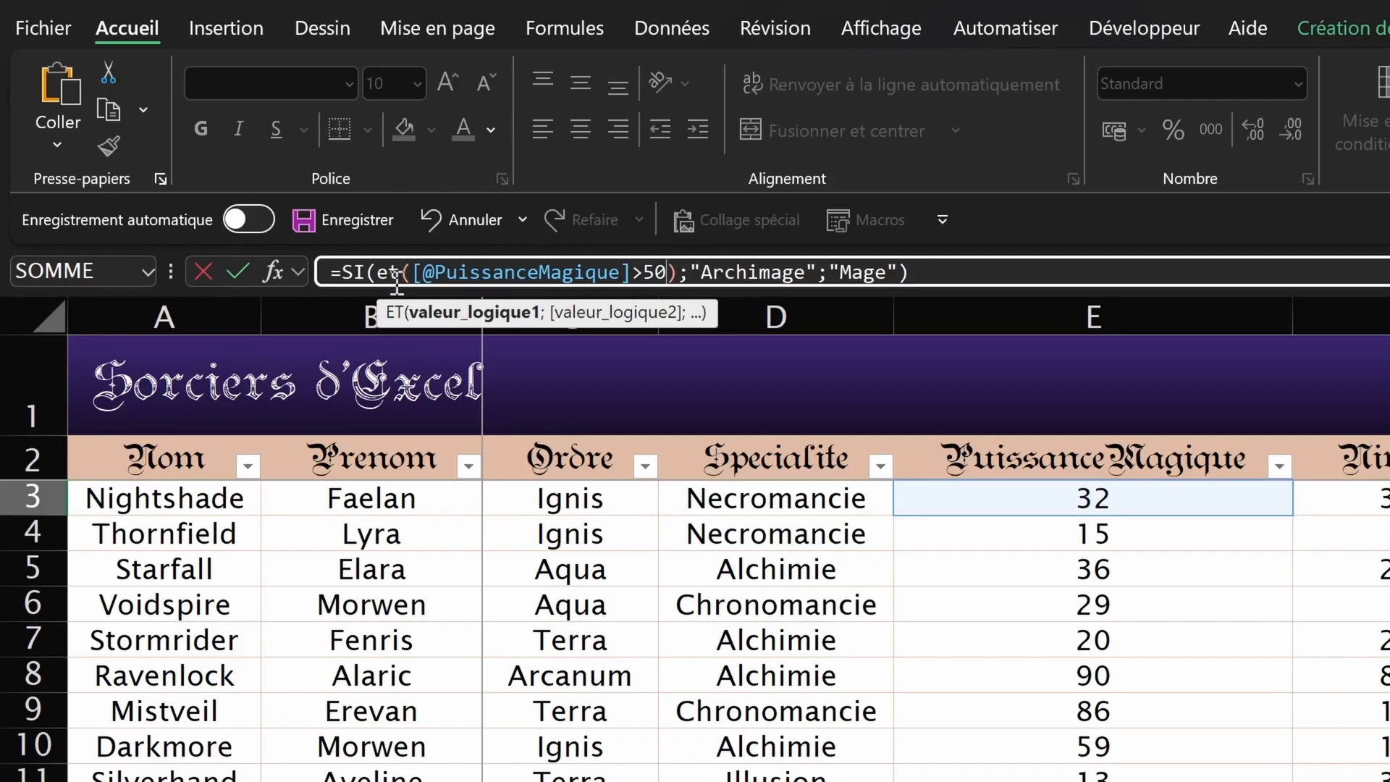
type(";")
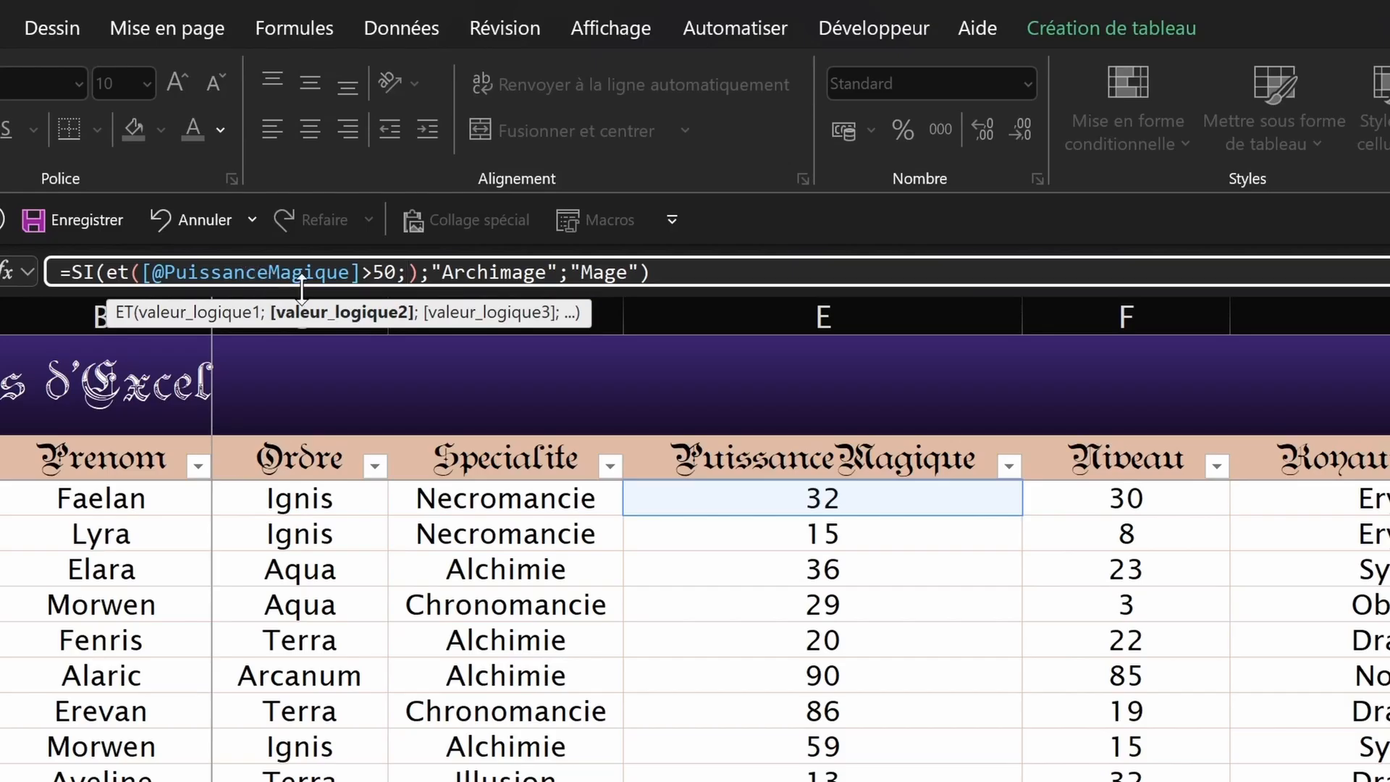
left_click(1115, 490)
type(">")
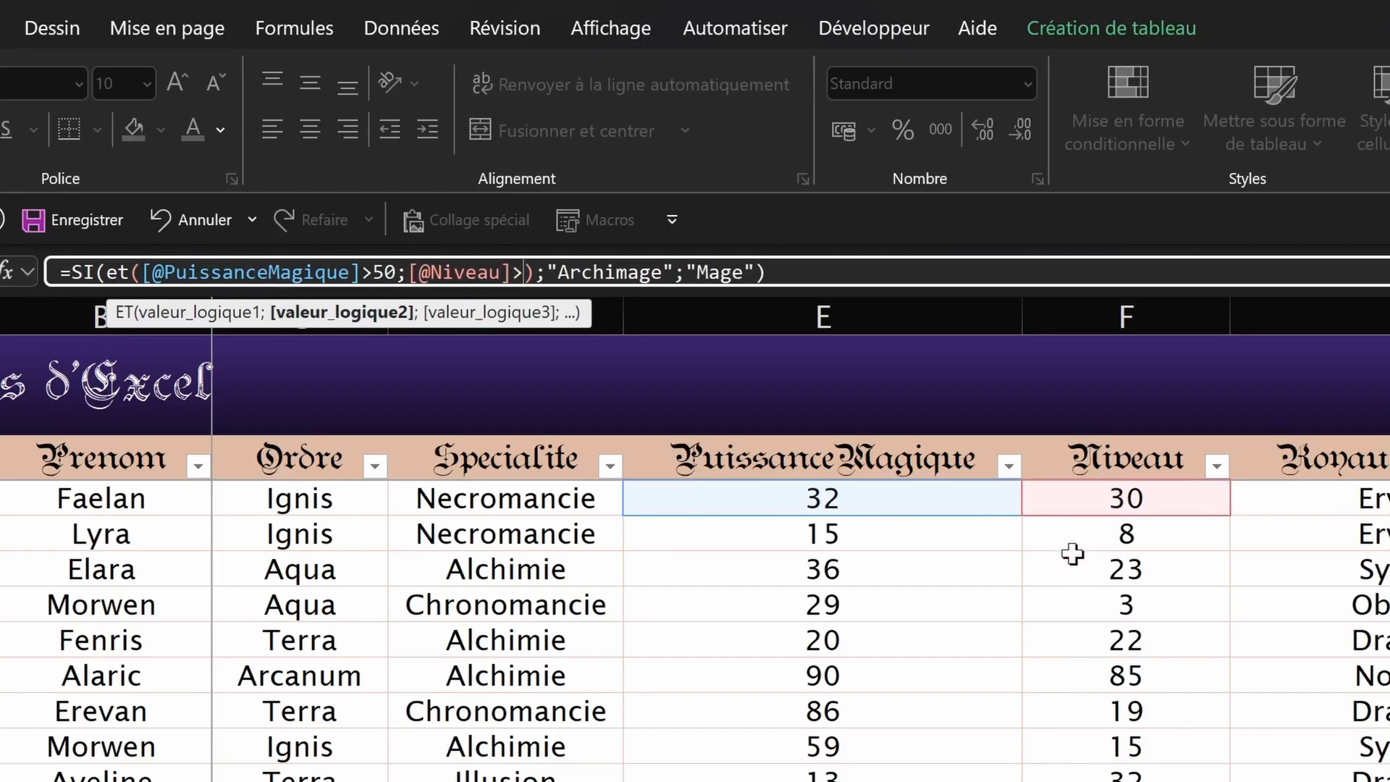
type("=30")
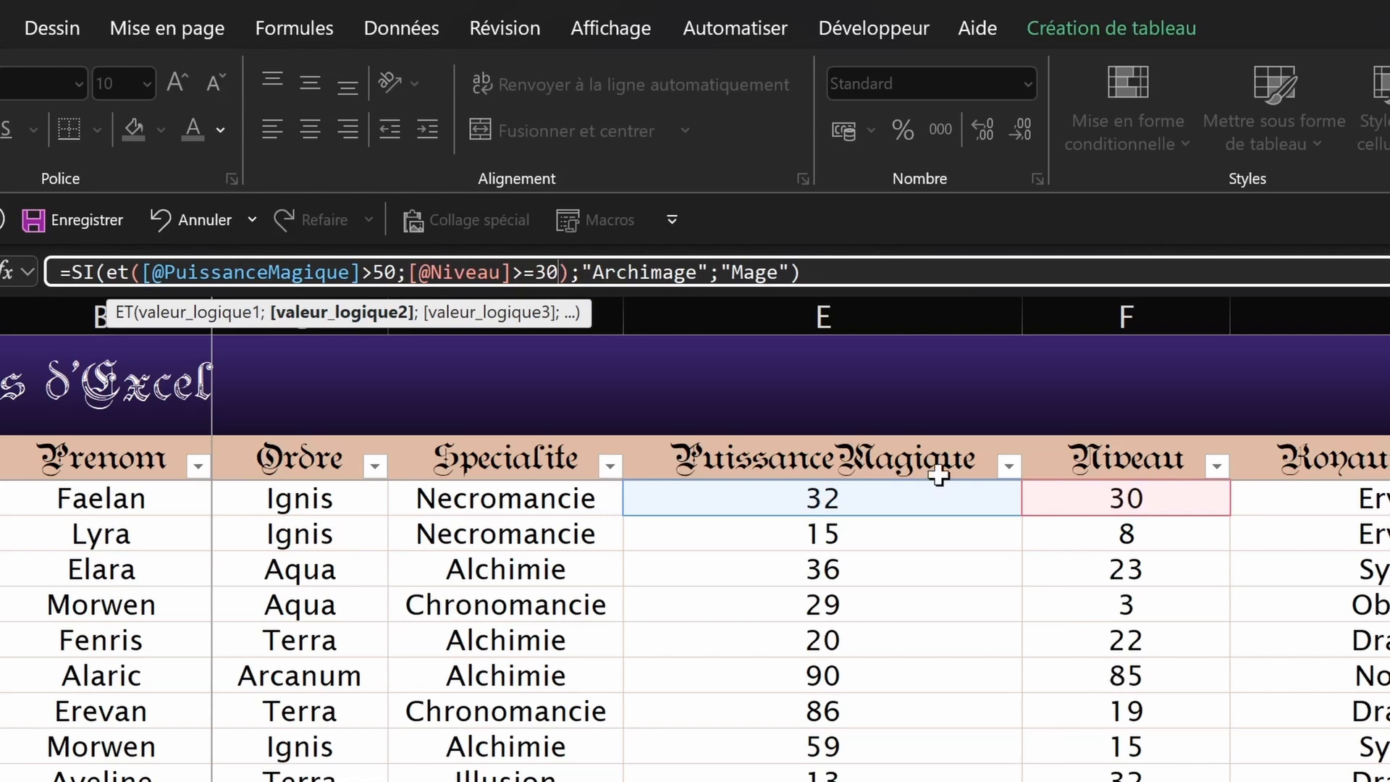
key("Return")
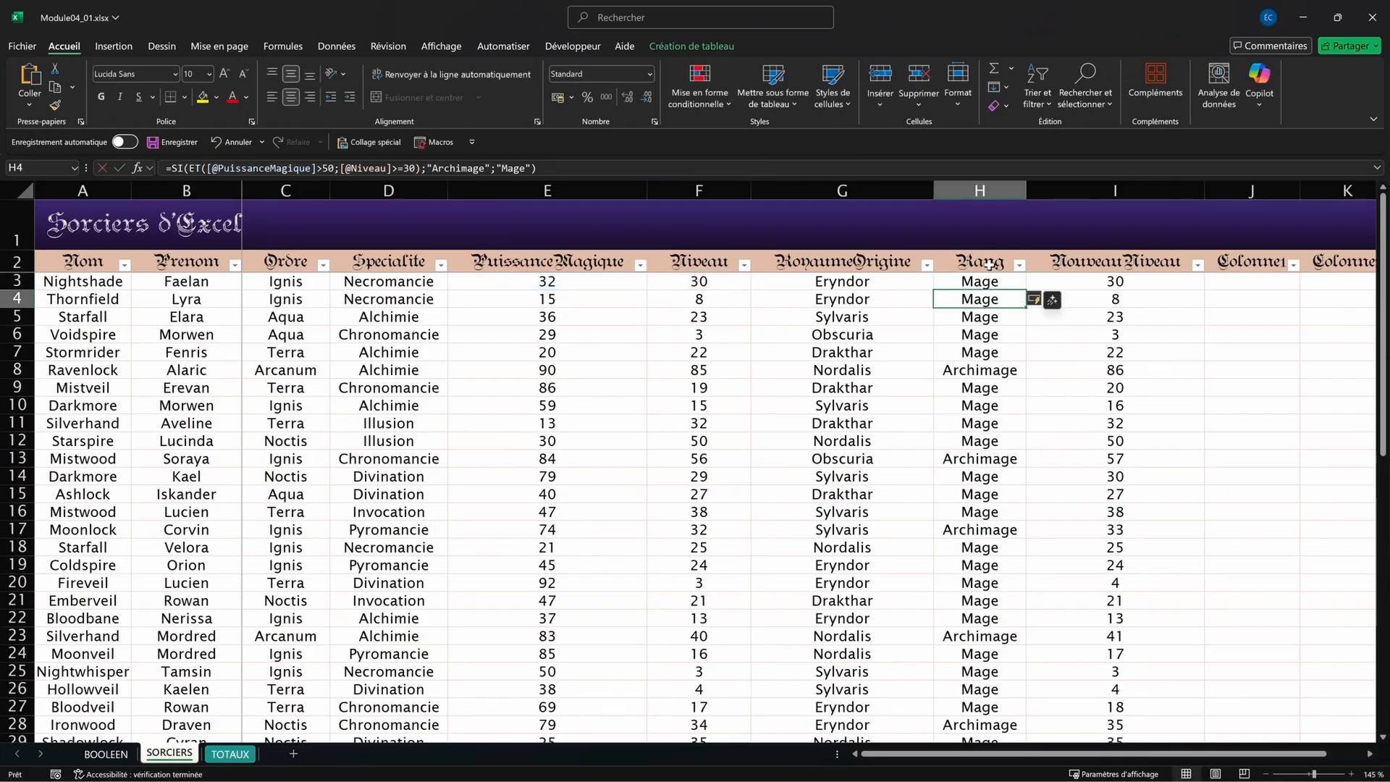
Step: Check the formula in a few Rang cells and filter the Rang column to show only the Archimage rows
left_click(988, 282)
left_click(989, 313)
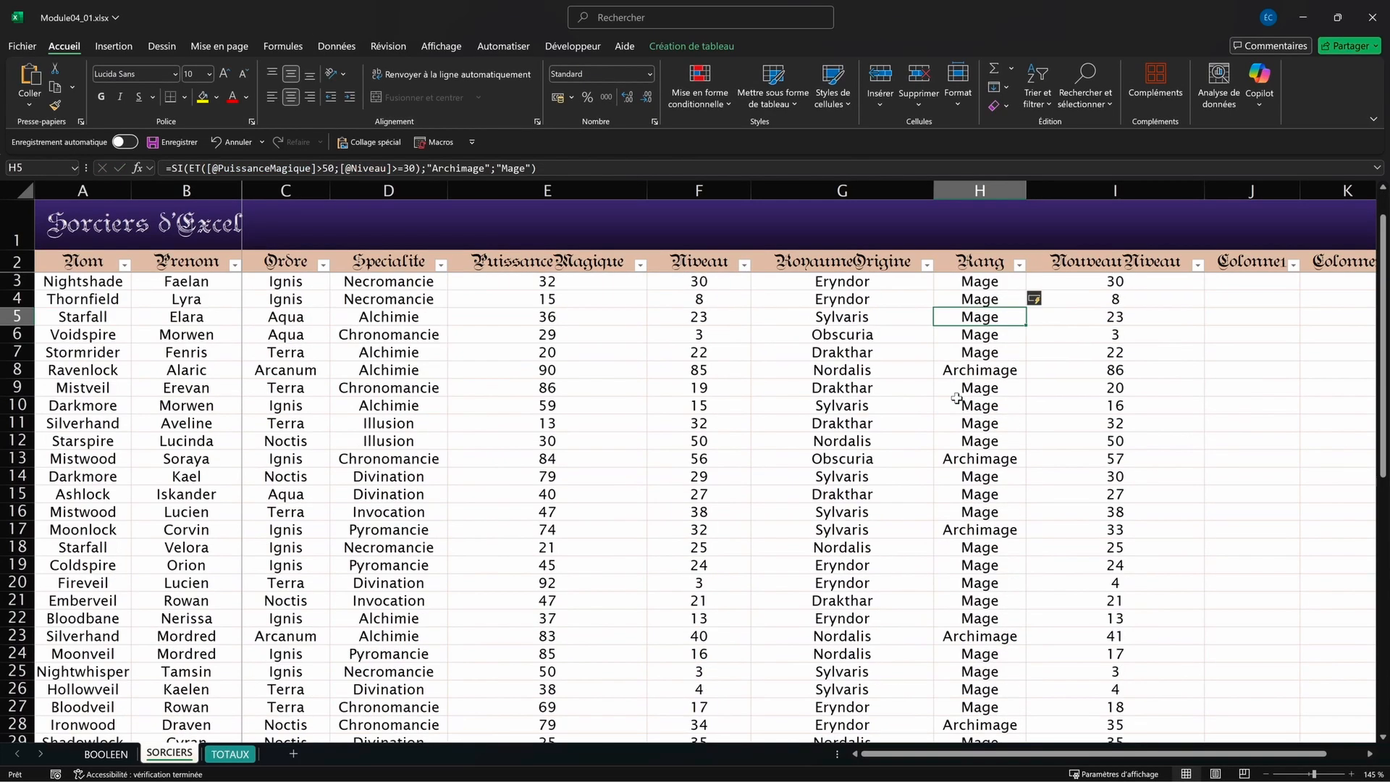
left_click(1003, 282)
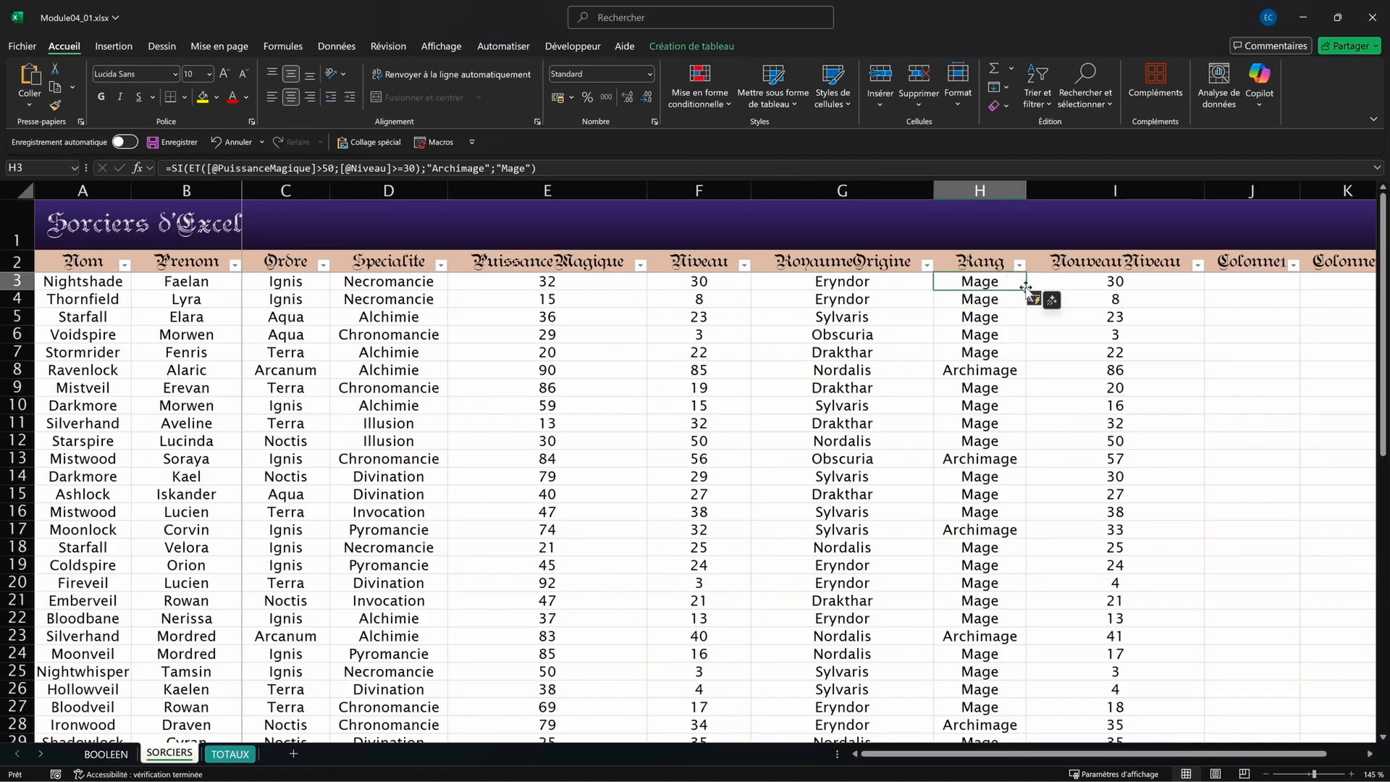
left_click(1019, 265)
left_click(868, 480)
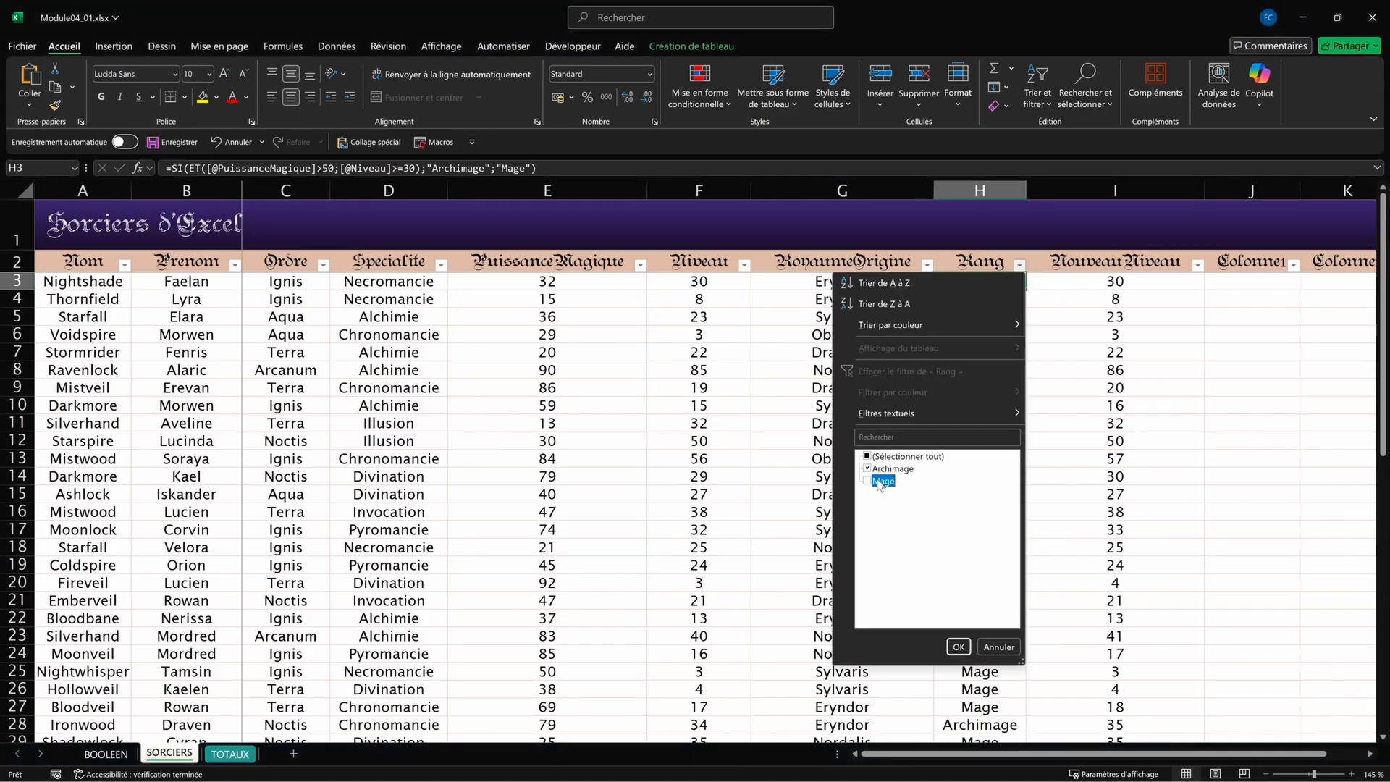
left_click(957, 646)
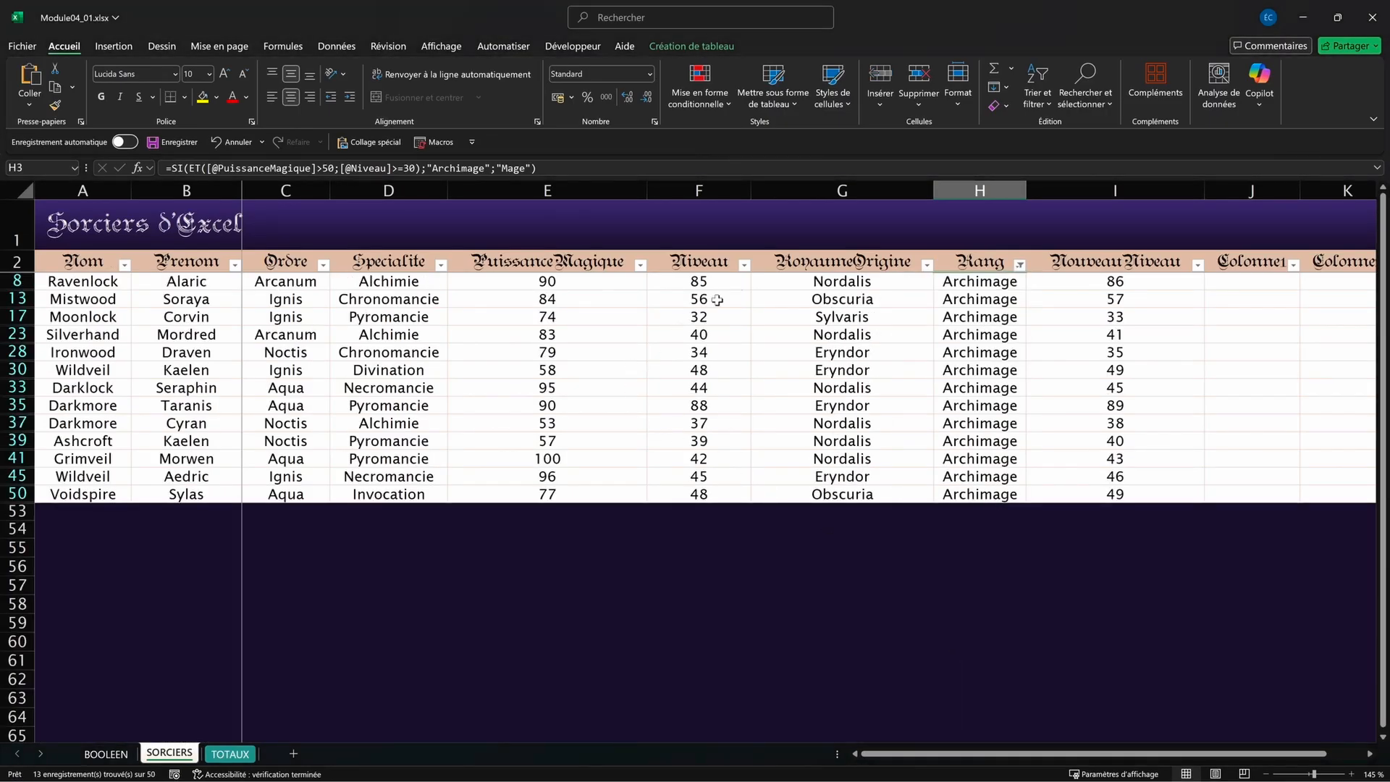
Step: Check the Niveau and PuissanceMagique values available in the filter lists for the Archimage rows
left_click(744, 268)
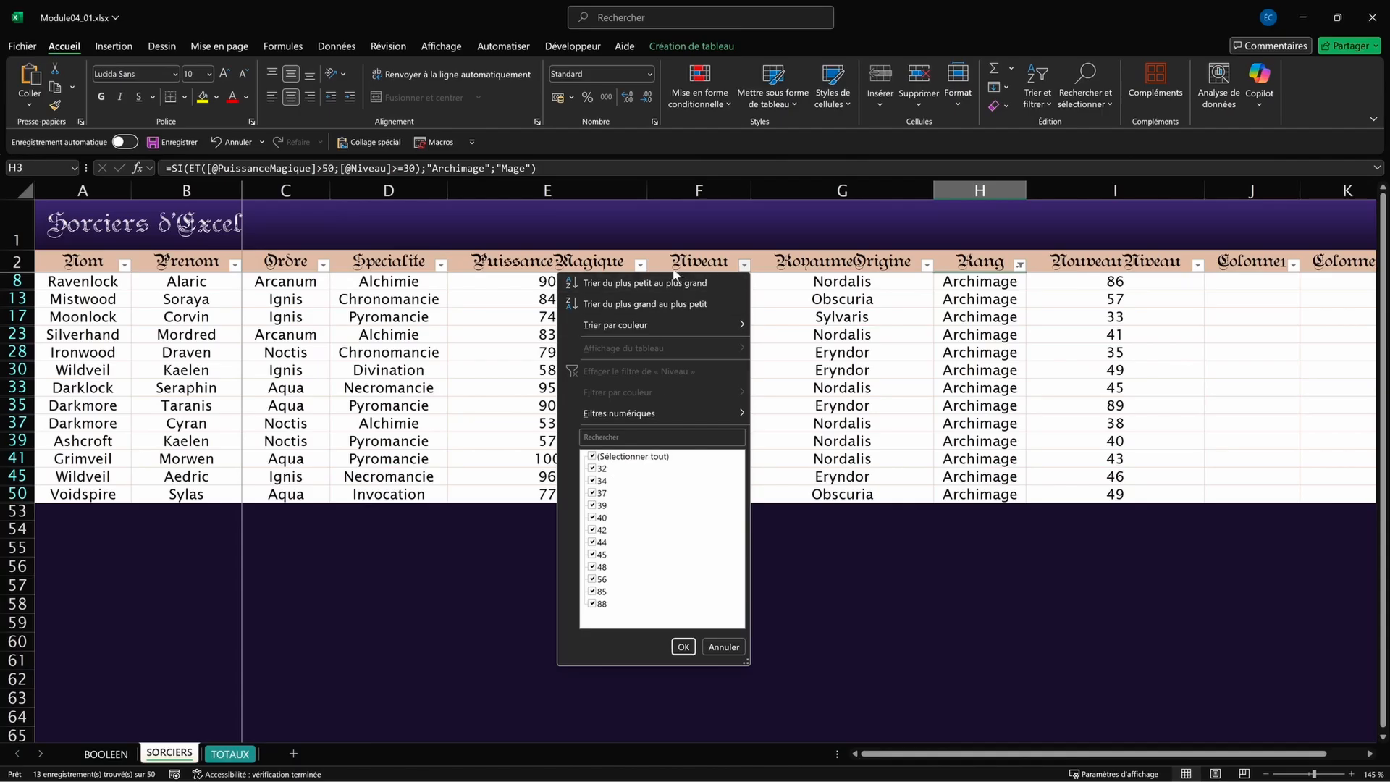
left_click(650, 263)
left_click(640, 265)
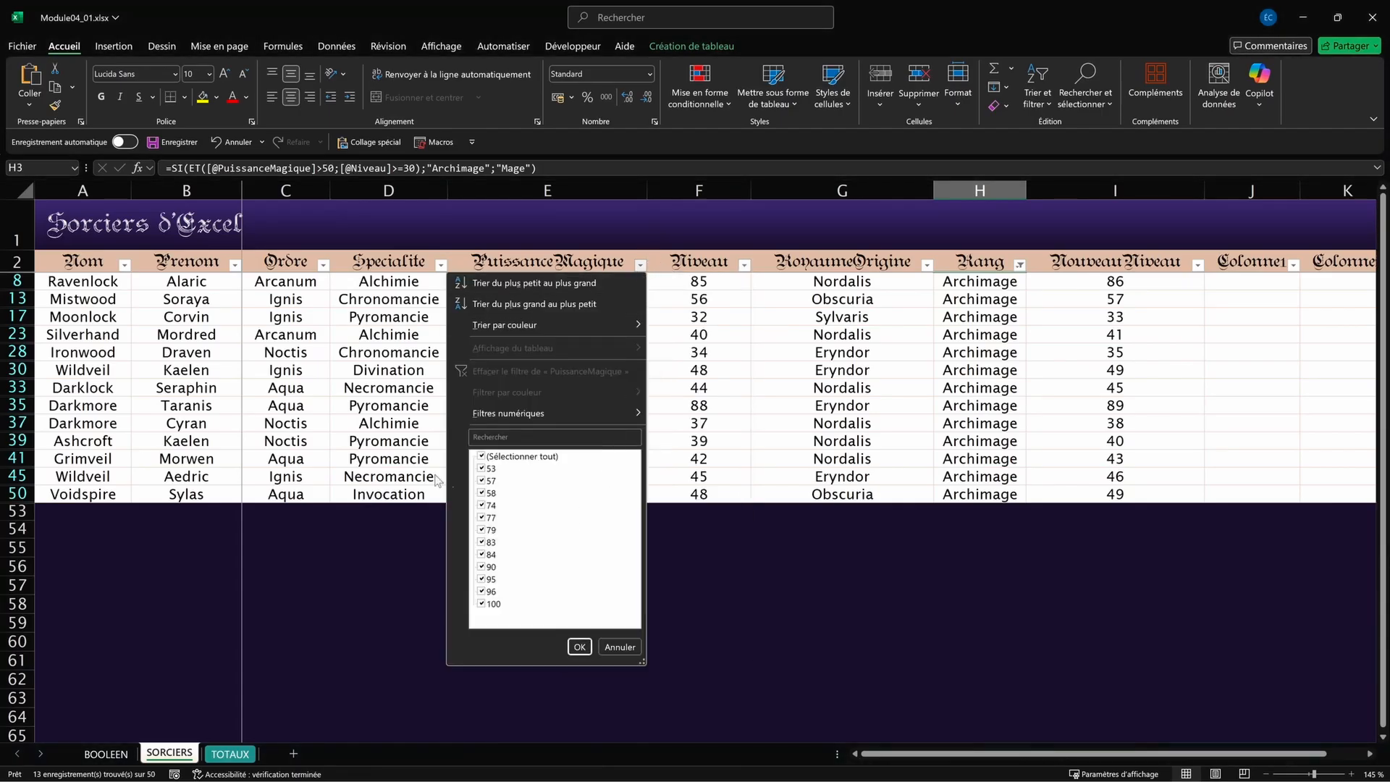
left_click(948, 406)
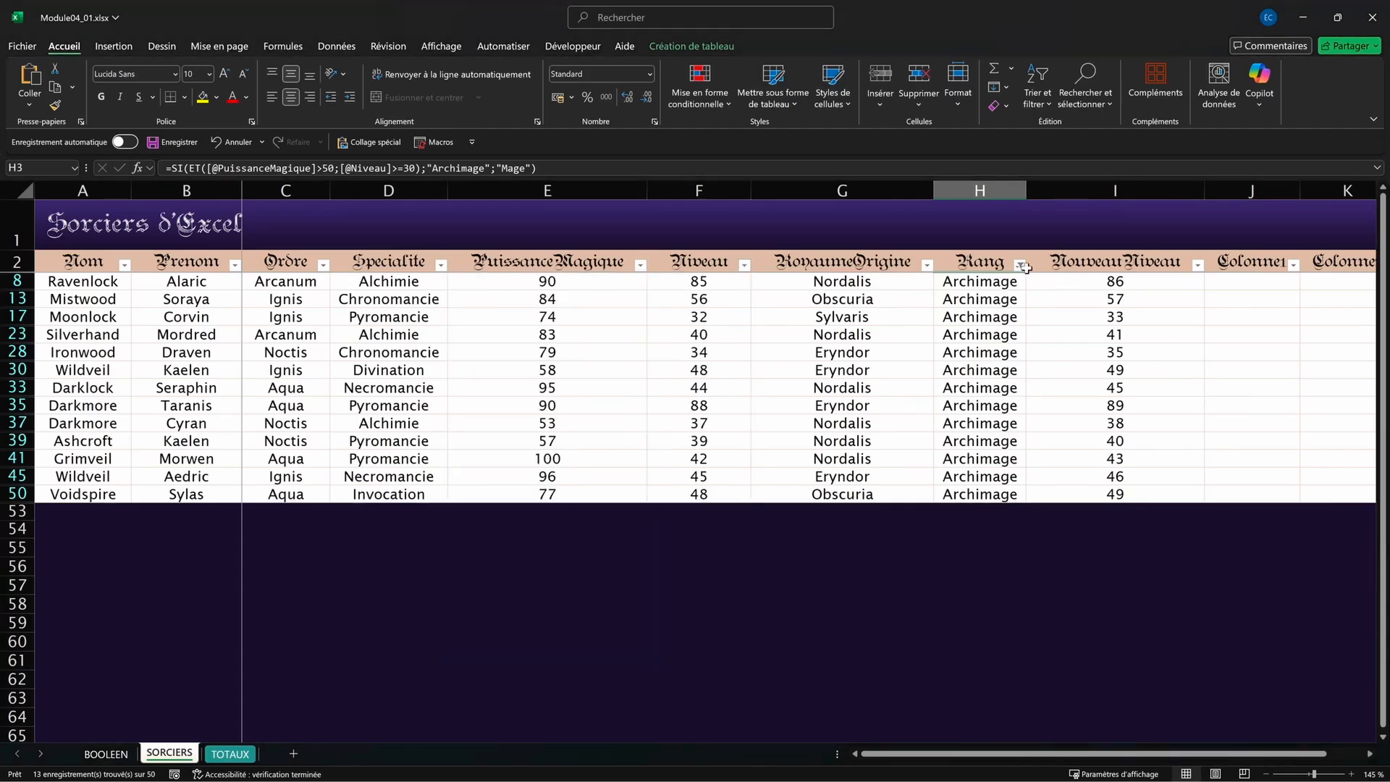
Step: Filter the Rang column to show only the Mage rows, compare them with the ET conditions and restore all rows
left_click(1020, 265)
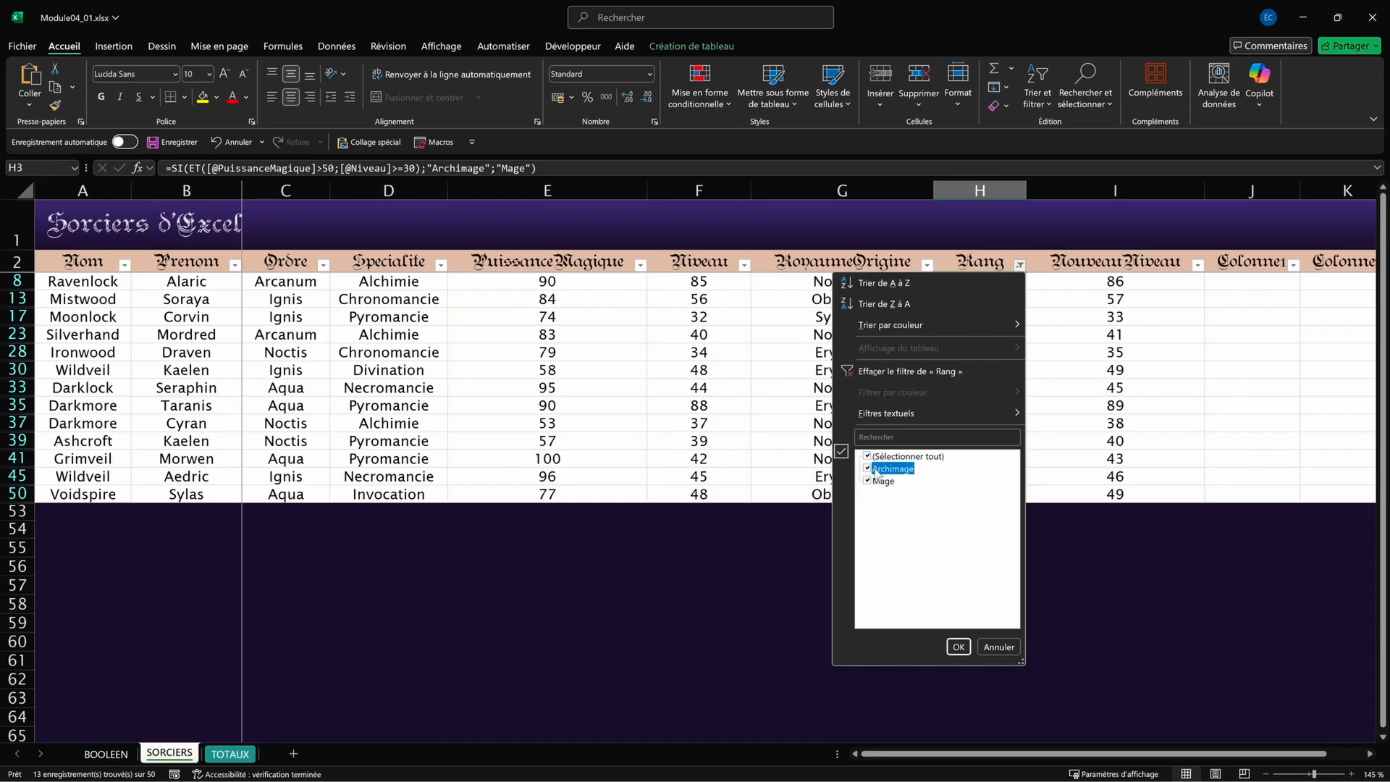
left_click(958, 647)
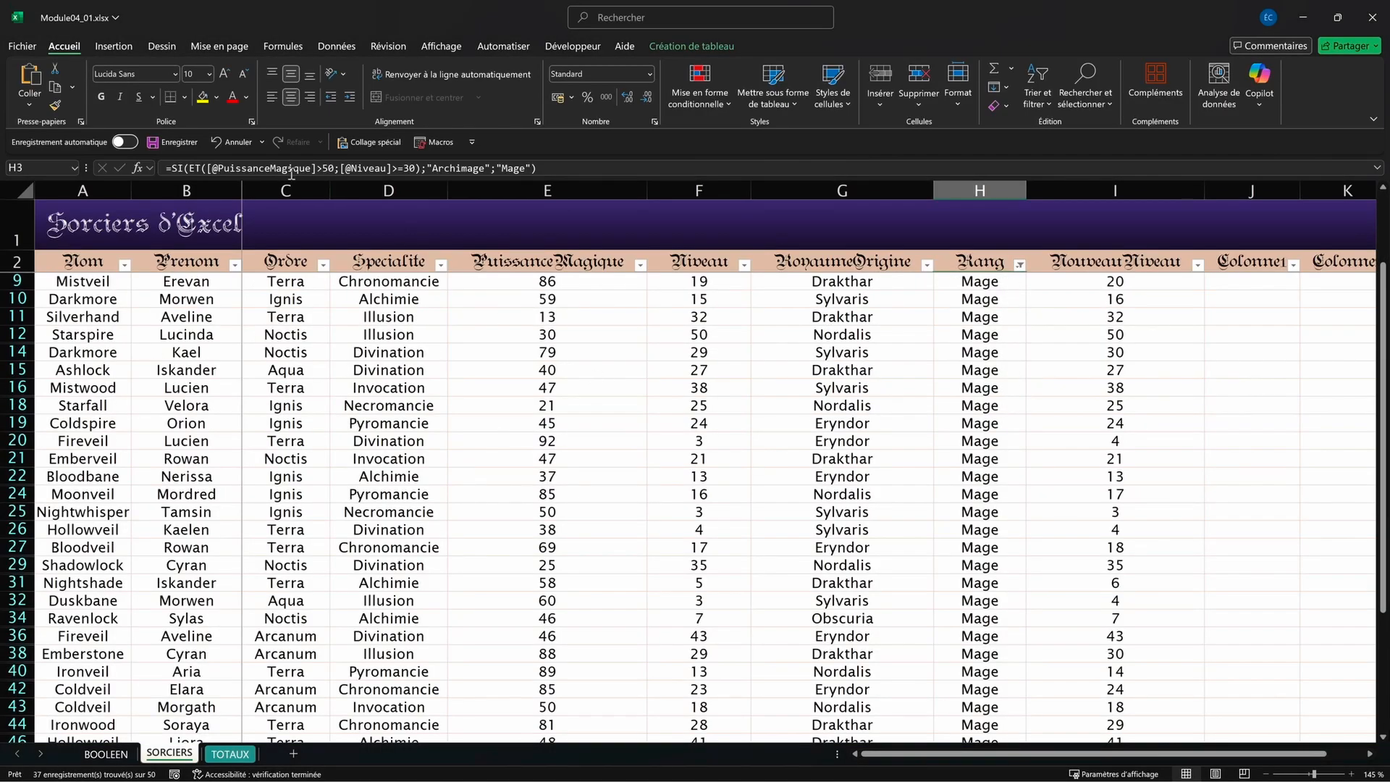
left_click(401, 168)
type("=")
scroll(931, 374, "down", 5)
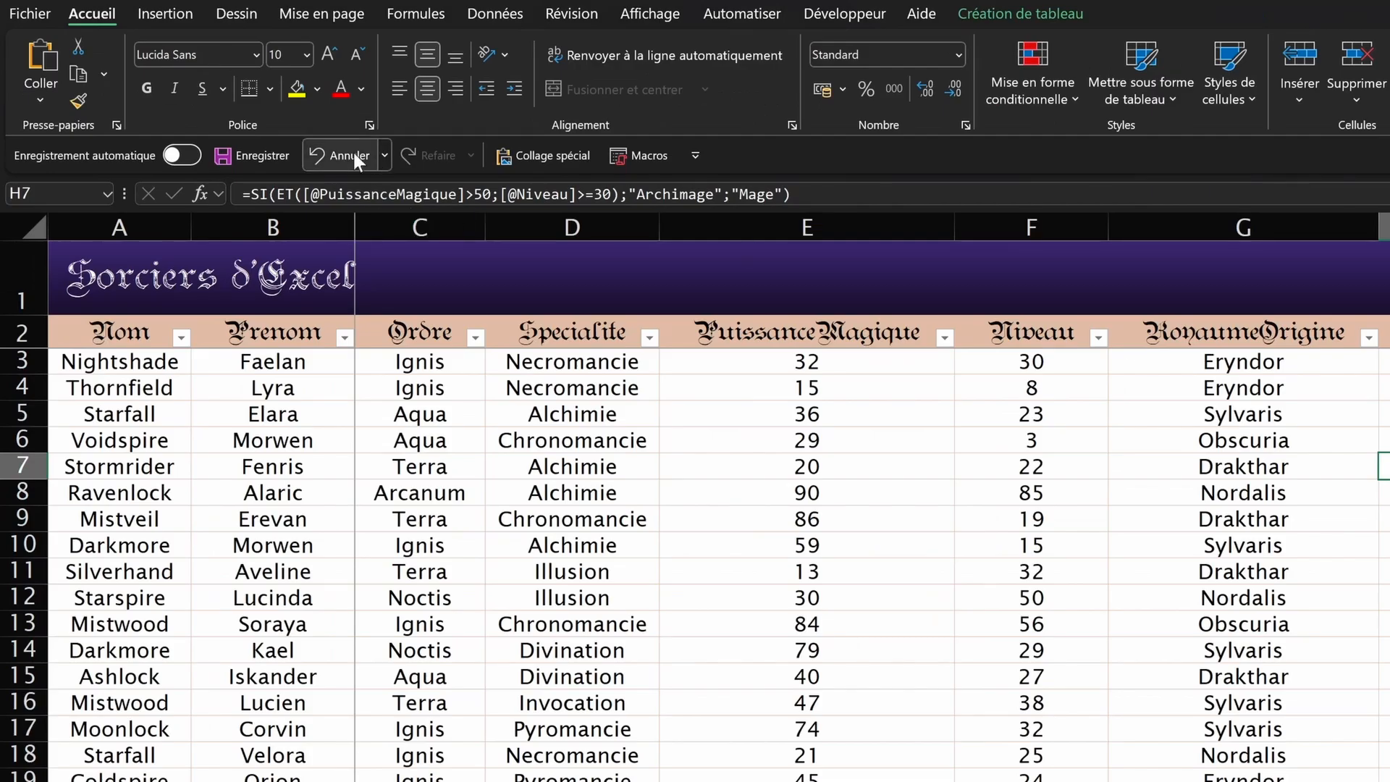
Step: Examine the arguments of the ET function nested in H7's formula, including both logical conditions, and close the dialog
left_click(287, 203)
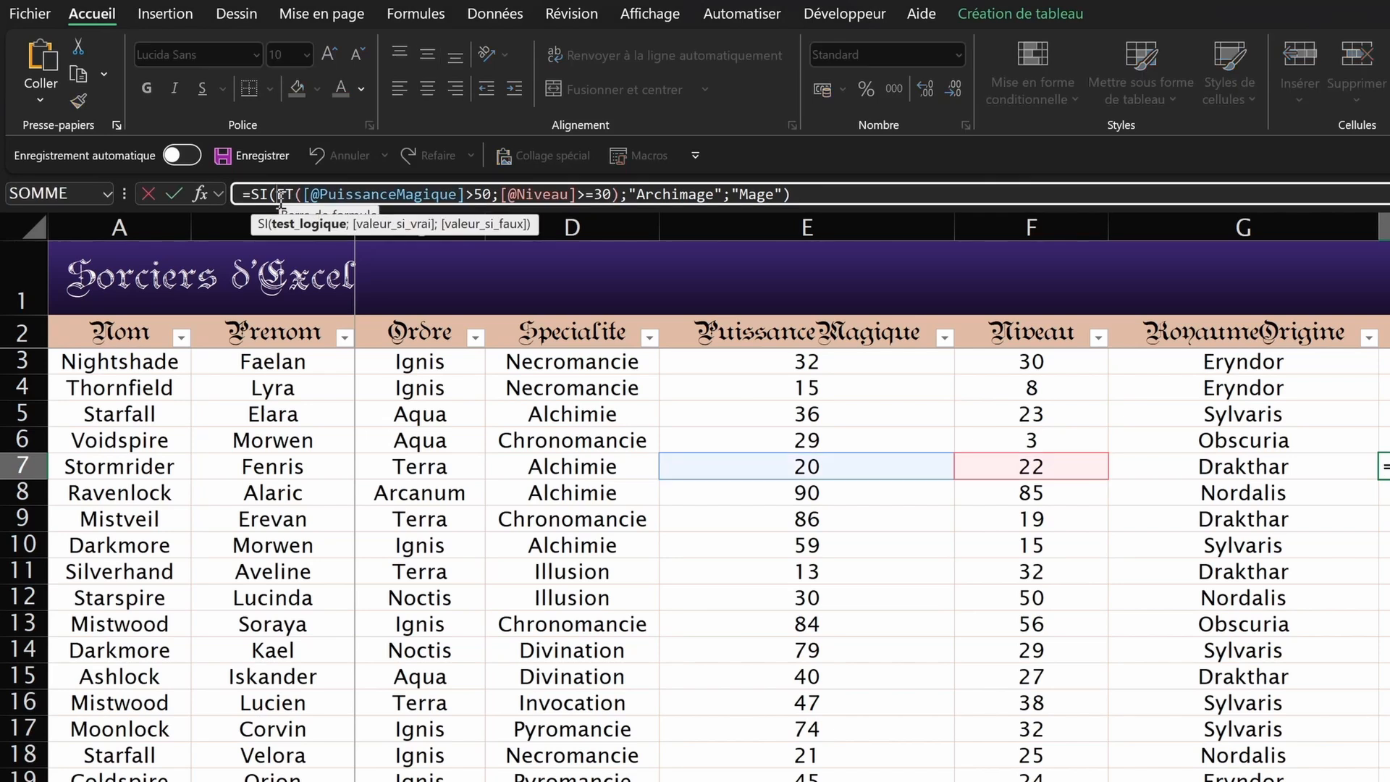
left_click(307, 204)
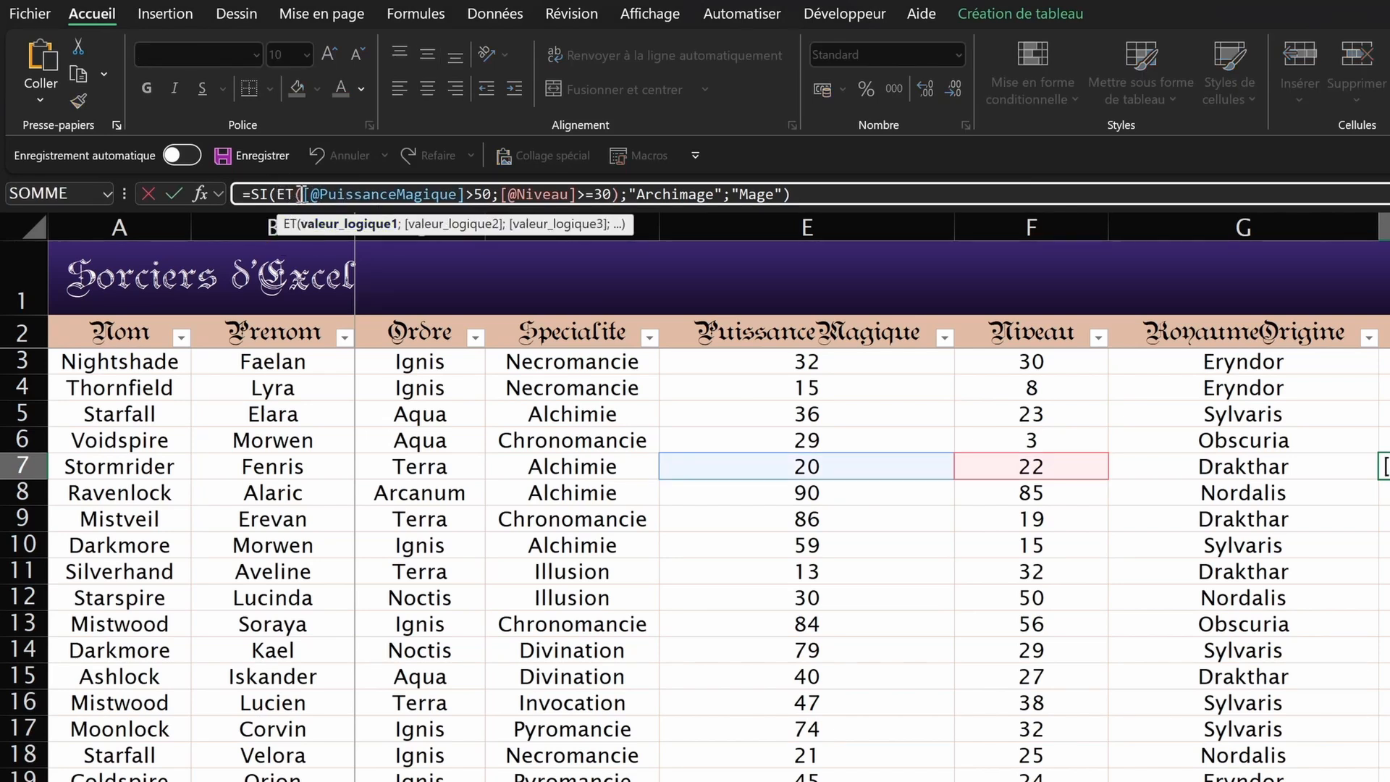
left_click(197, 194)
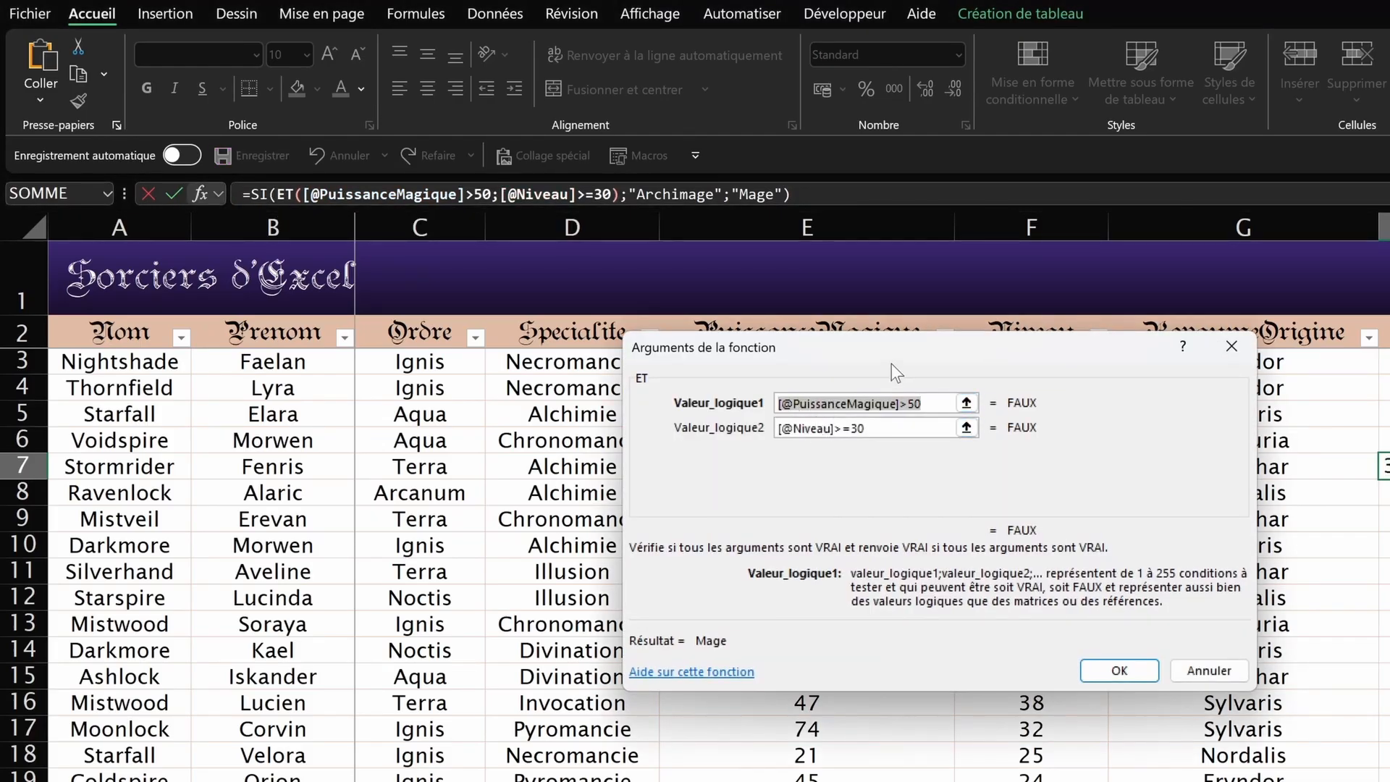
left_click_drag(893, 352, 862, 467)
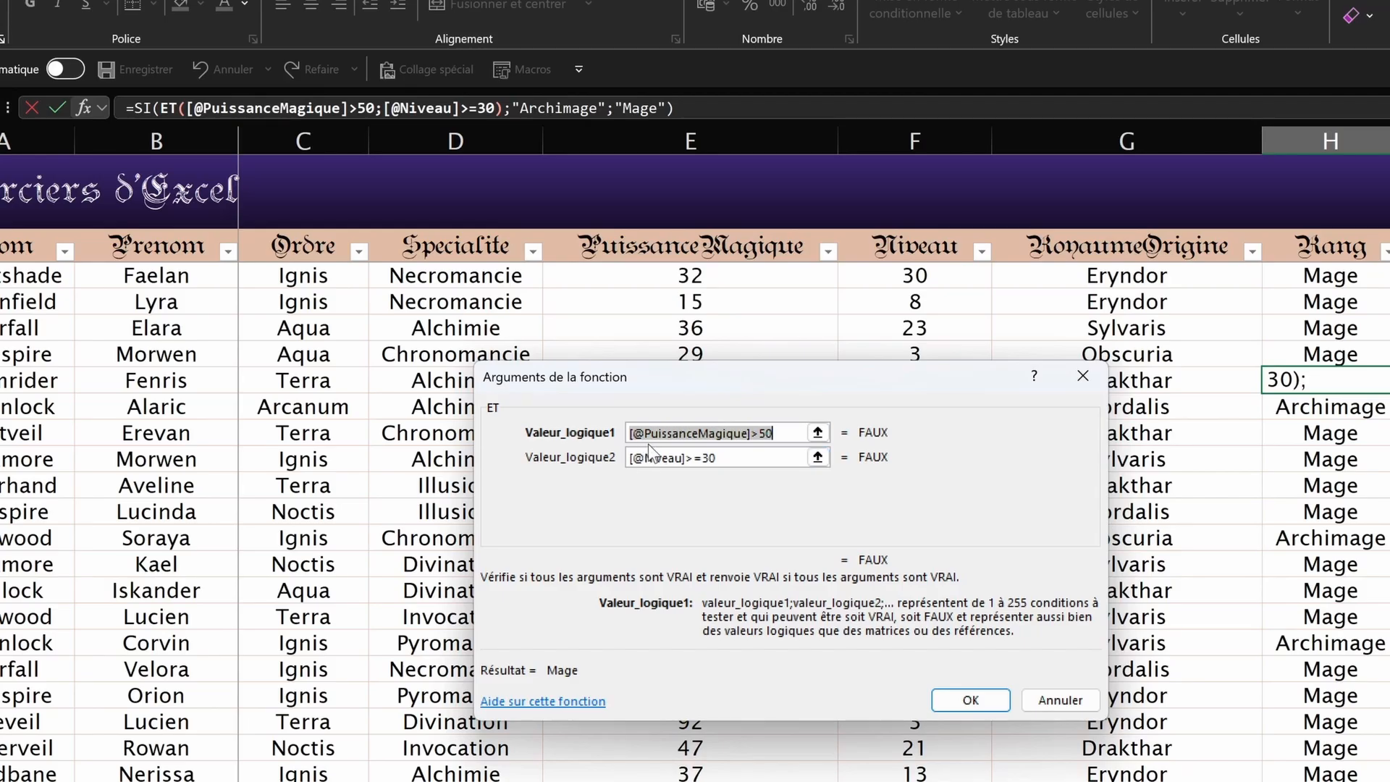
double_click(748, 435)
left_click_drag(902, 389, 1376, 431)
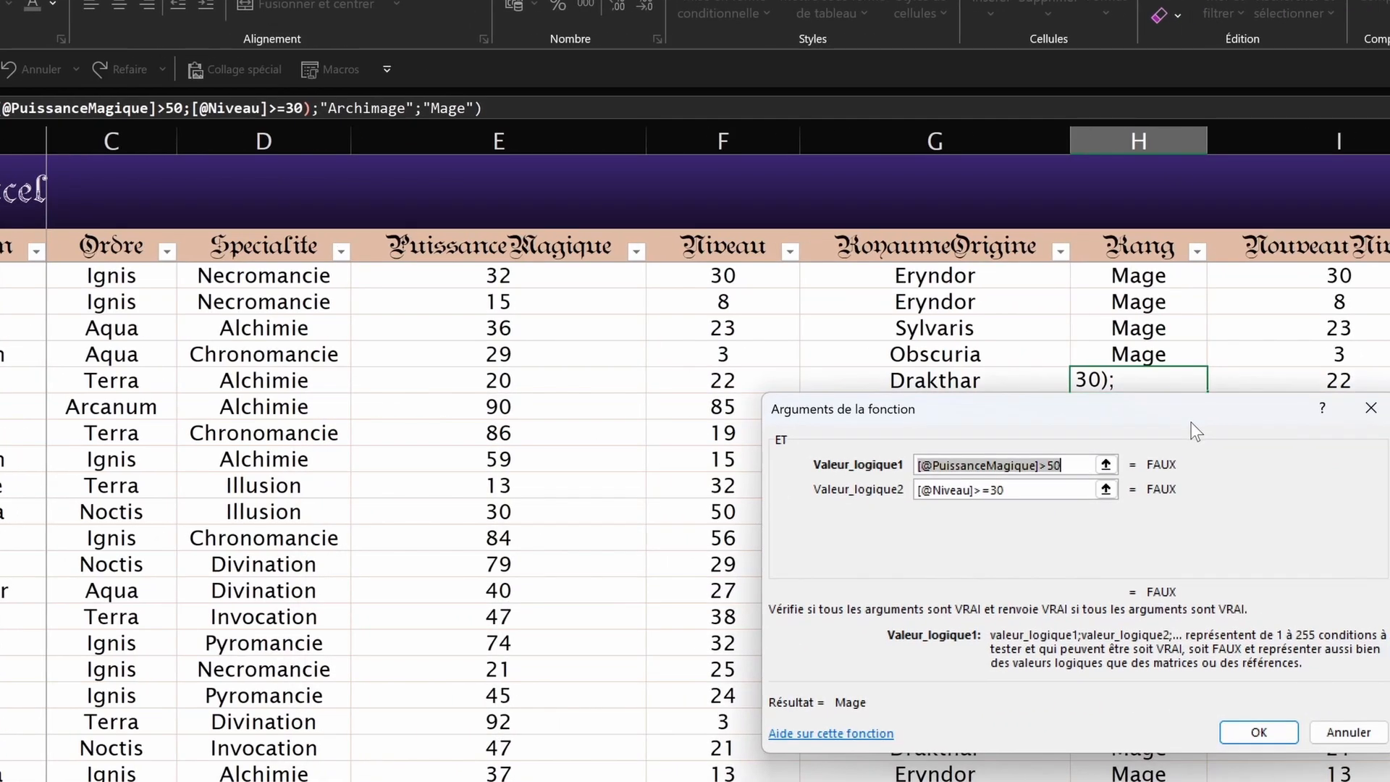
left_click_drag(1191, 422, 735, 433)
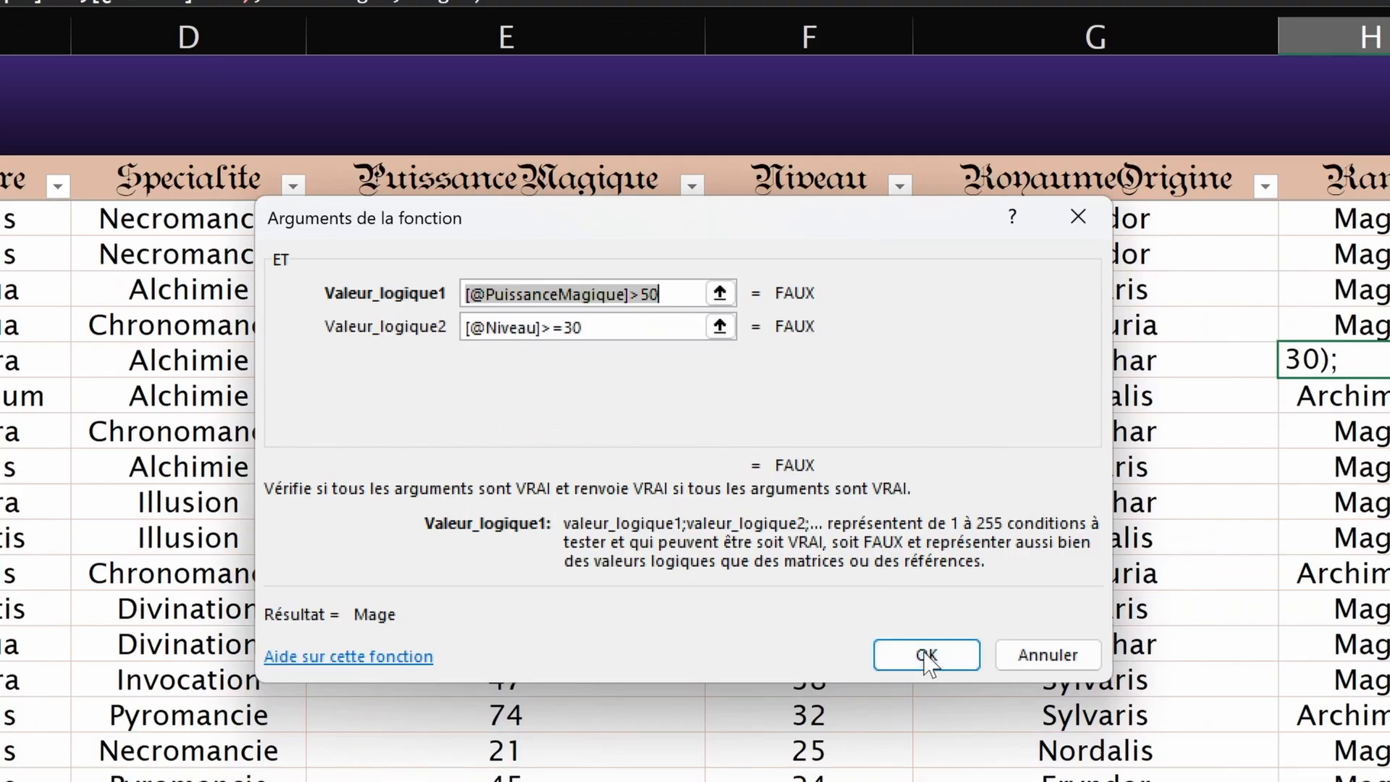
left_click(762, 589)
Step: Examine the SI function's arguments in H7, from the nested ET test to the Archimage and Mage values, and close the dialog
left_click(895, 259)
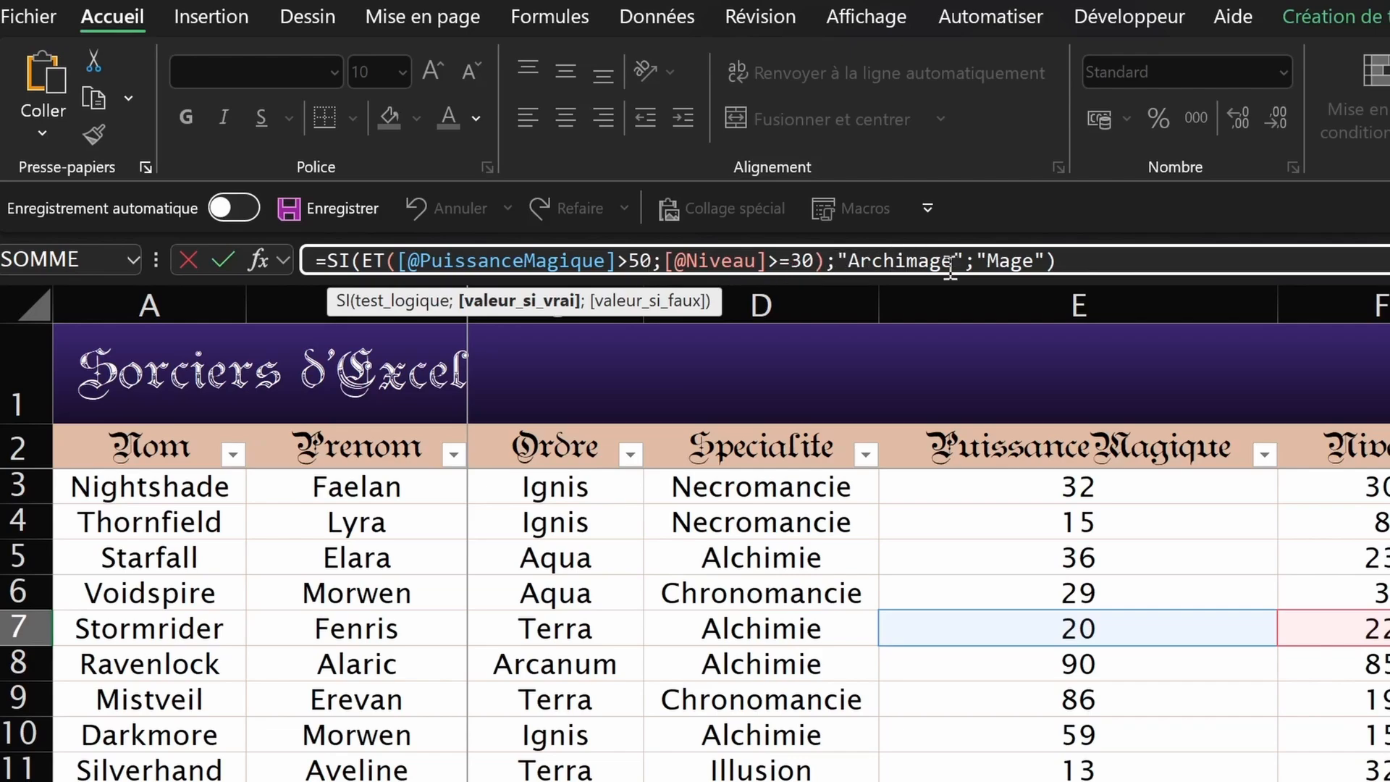
left_click(264, 255)
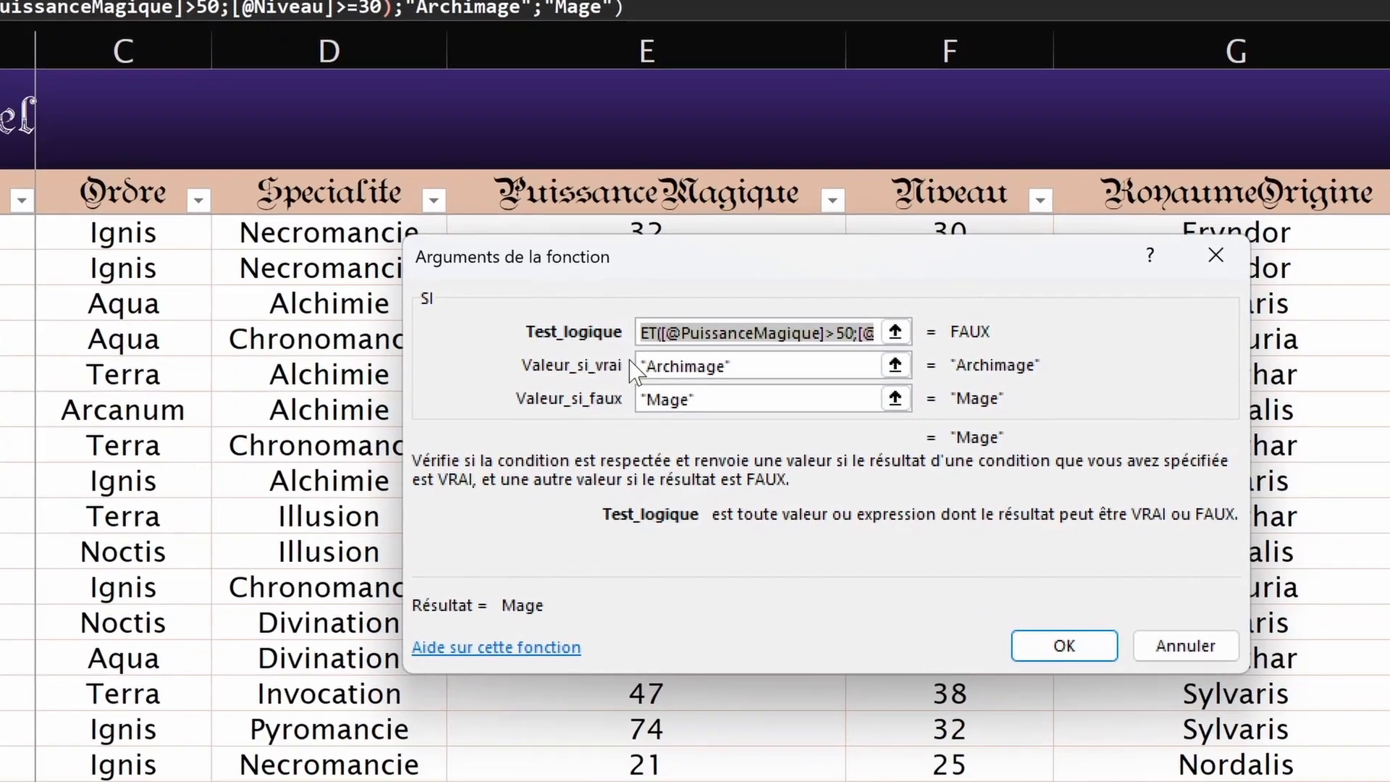
left_click_drag(665, 333, 624, 341)
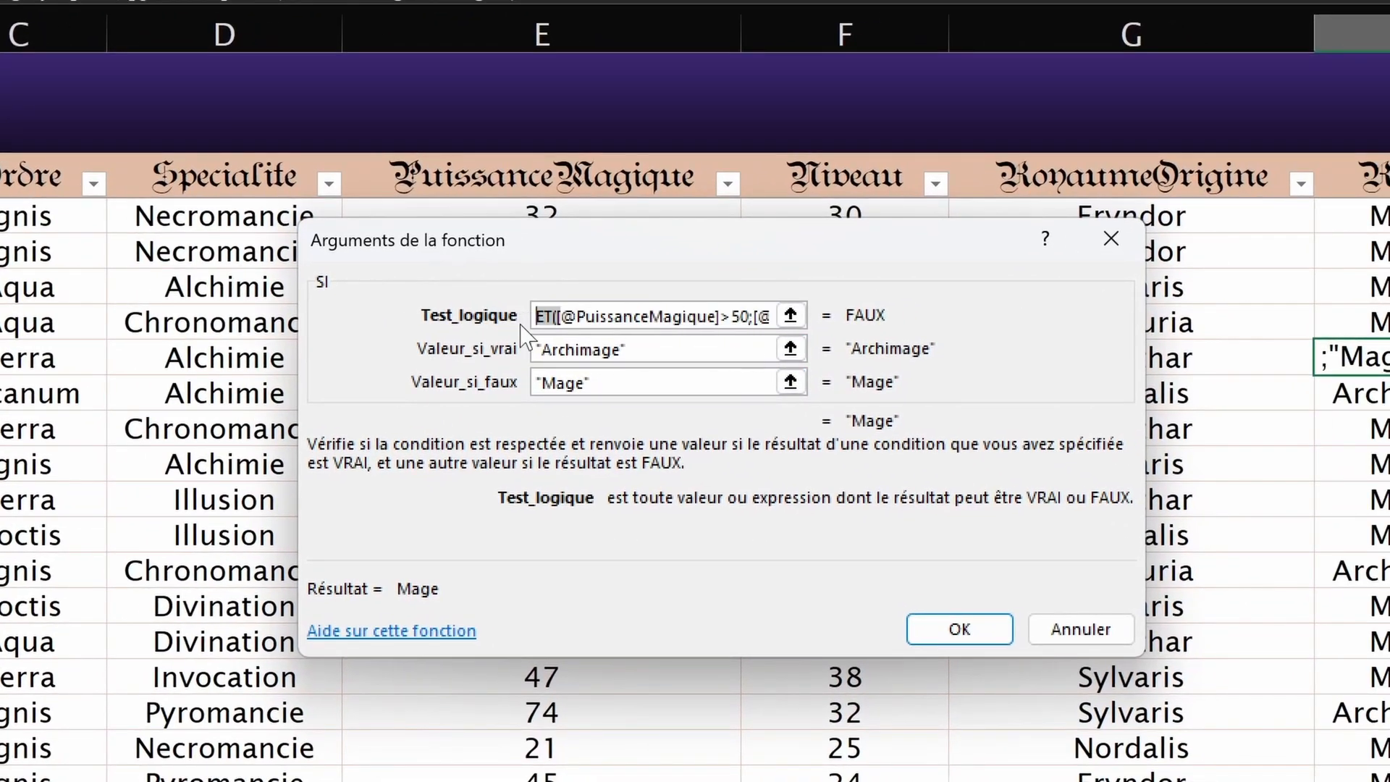
left_click_drag(526, 337, 786, 317)
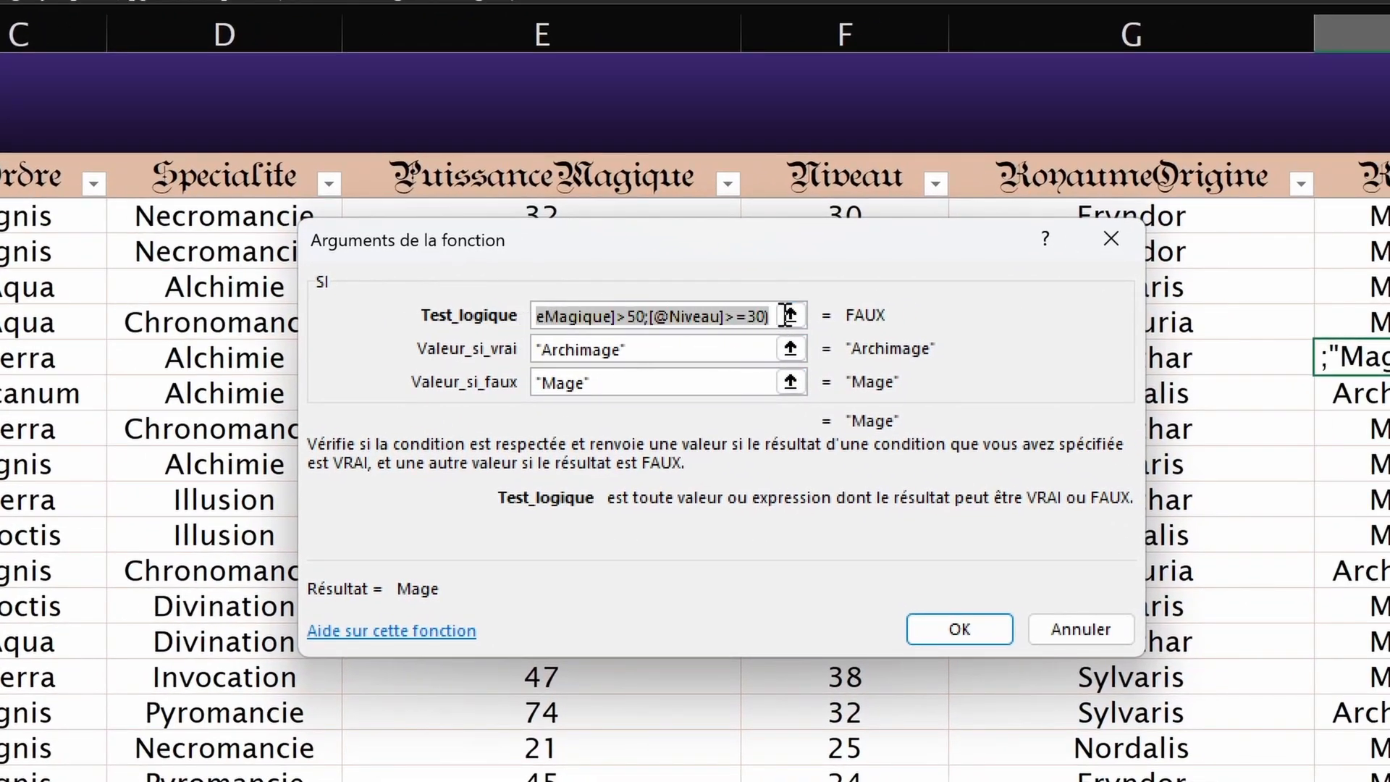
left_click_drag(558, 351, 765, 334)
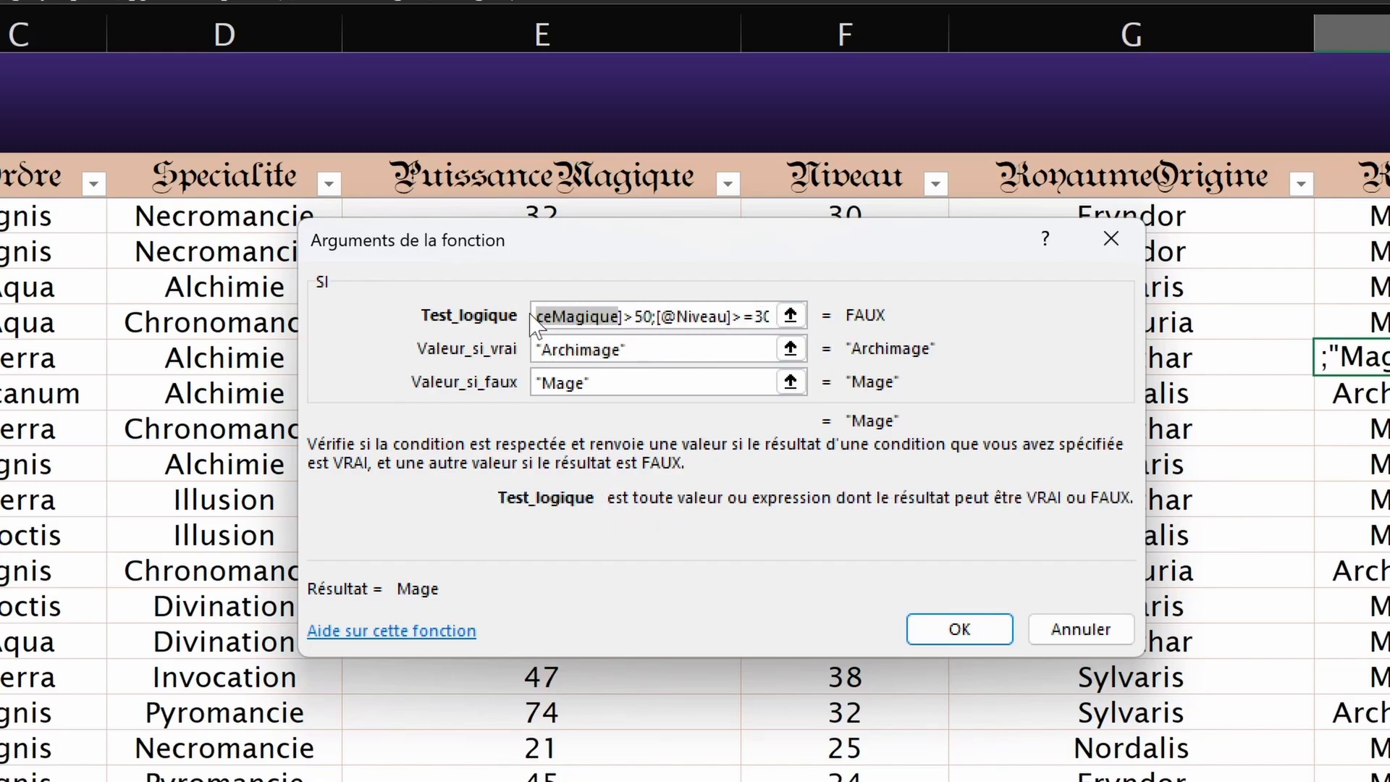
left_click(544, 383)
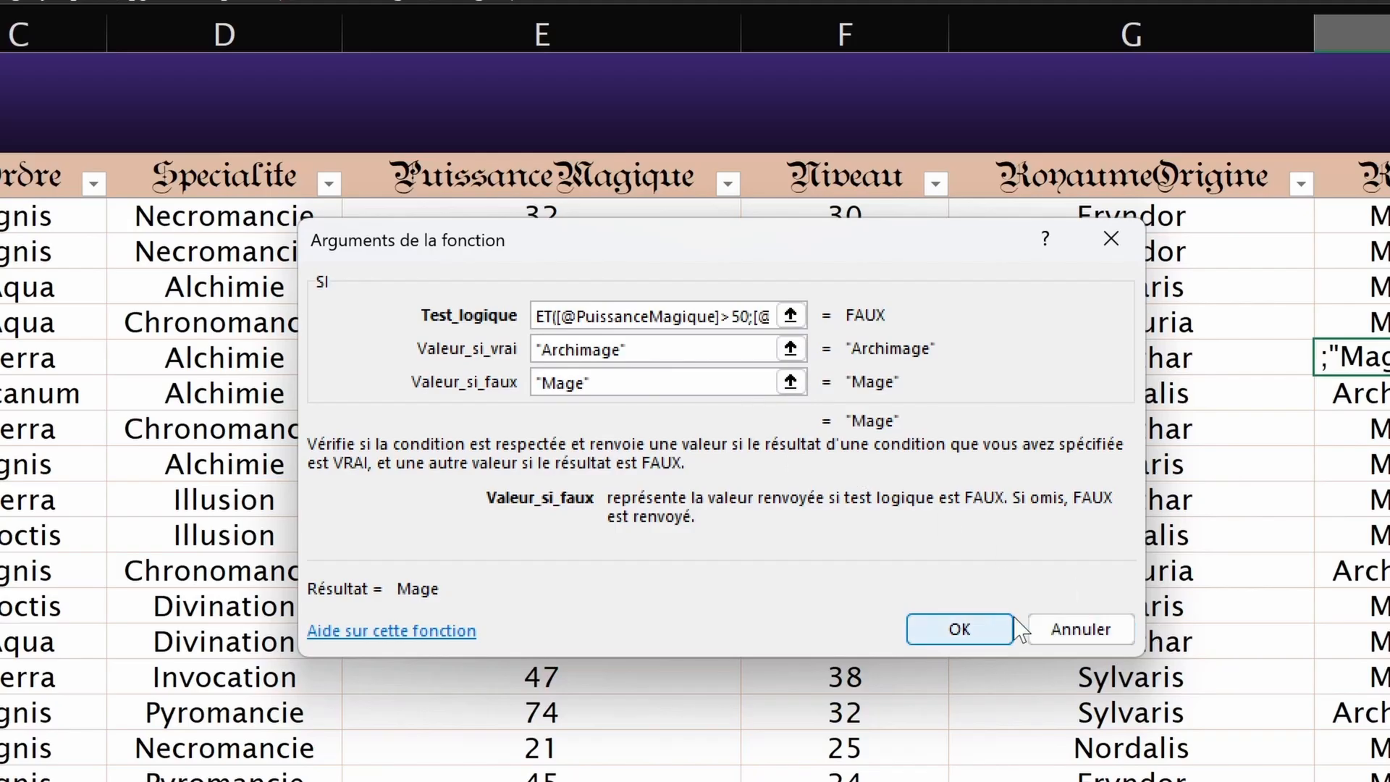
left_click(959, 628)
Step: Set the PuissanceMagique threshold to 40 in H6's formula and apply it to the whole Rang column
left_click(1360, 251)
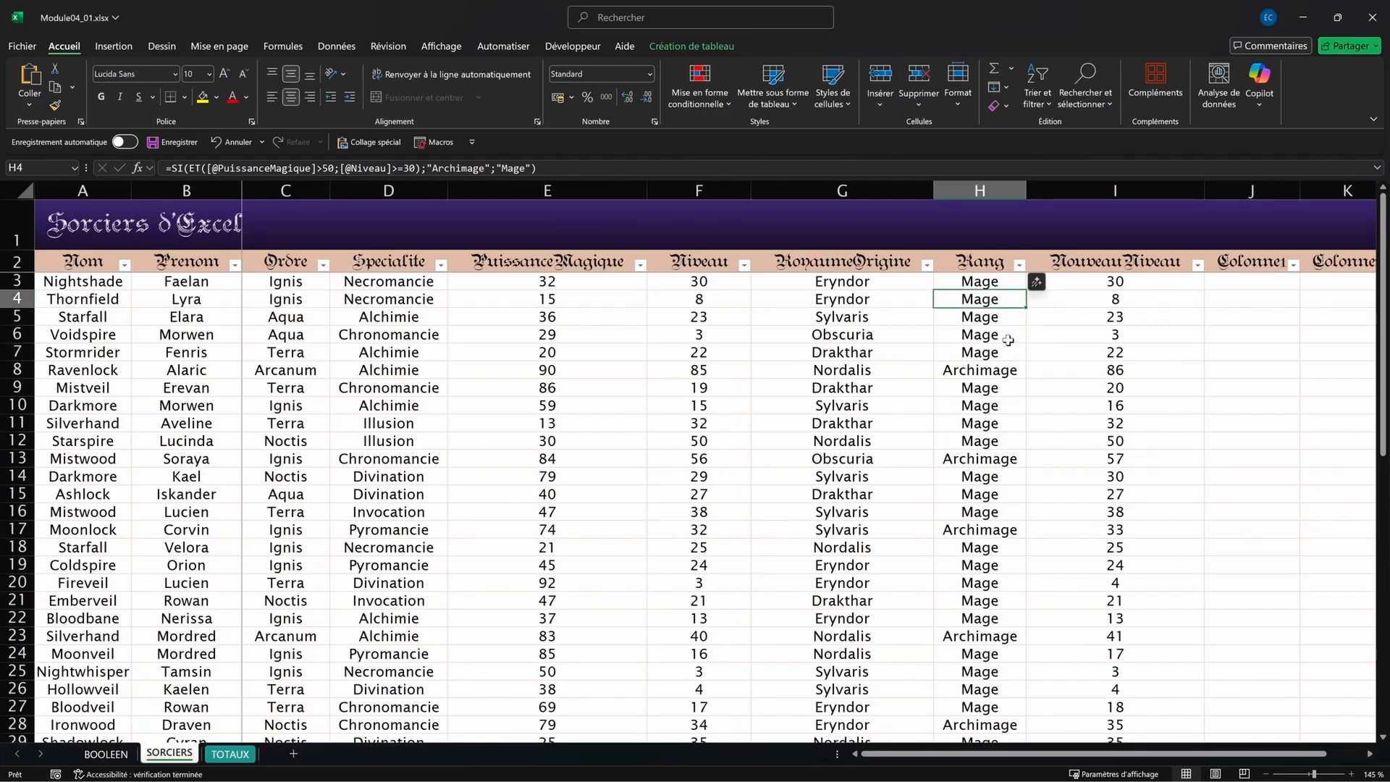
scroll(1002, 350, "down", 5)
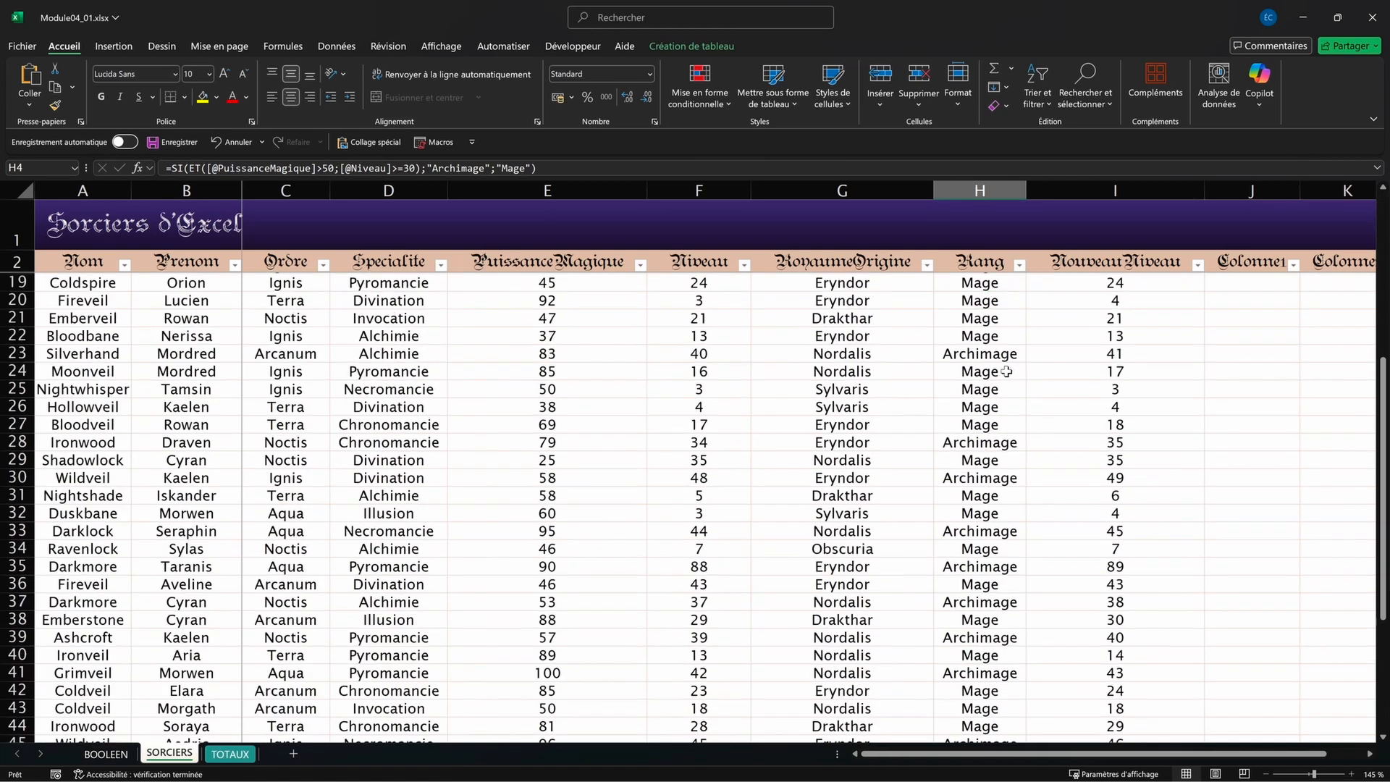
scroll(1001, 350, "up", 5)
left_click(984, 367)
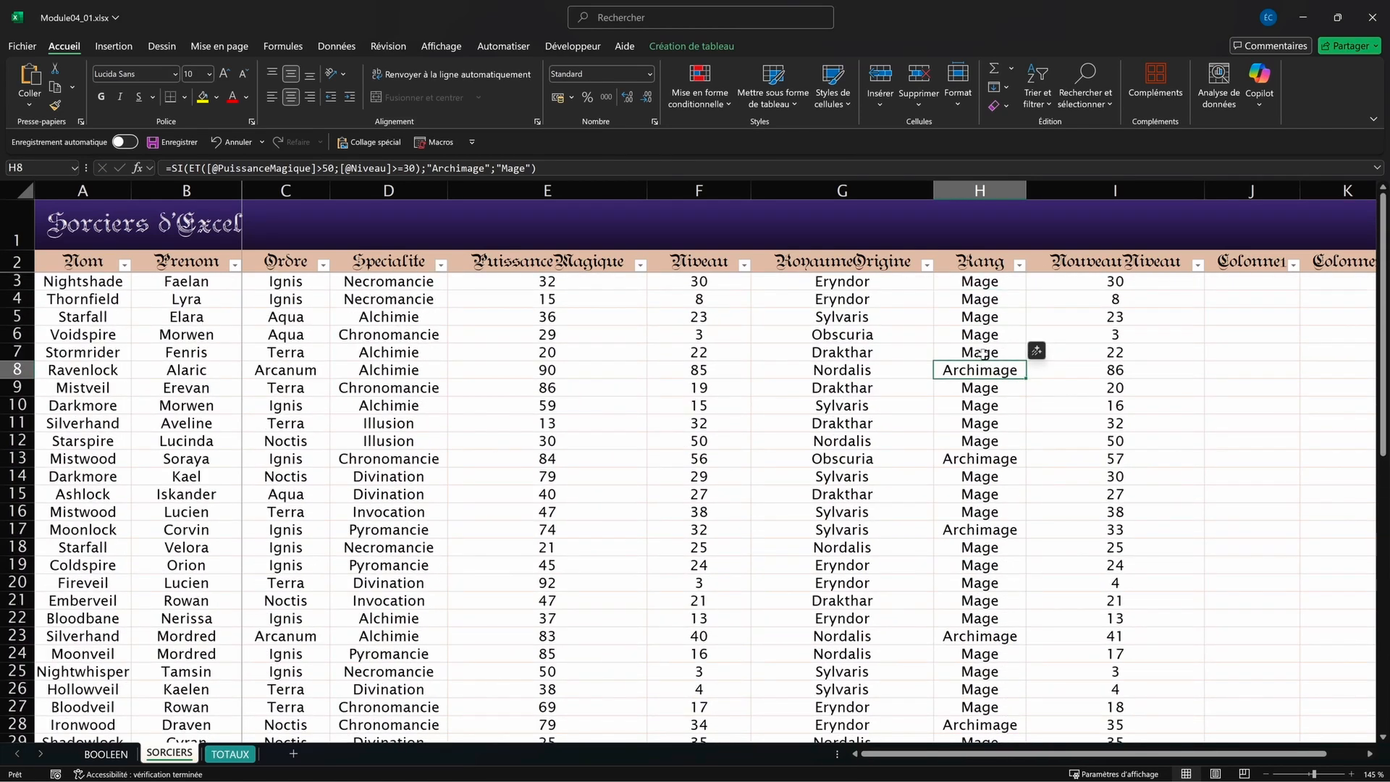
left_click(957, 334)
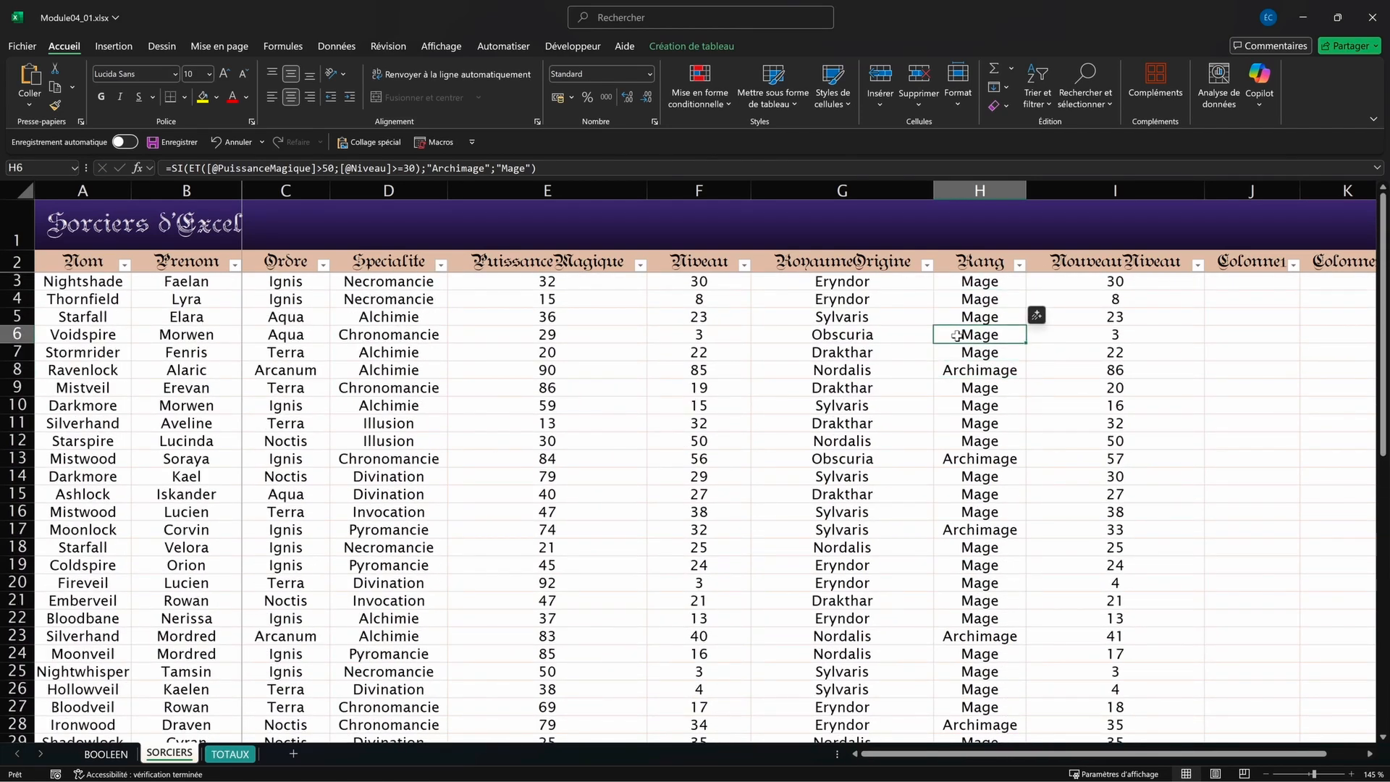
left_click(326, 167)
key("BackSpace")
type("4")
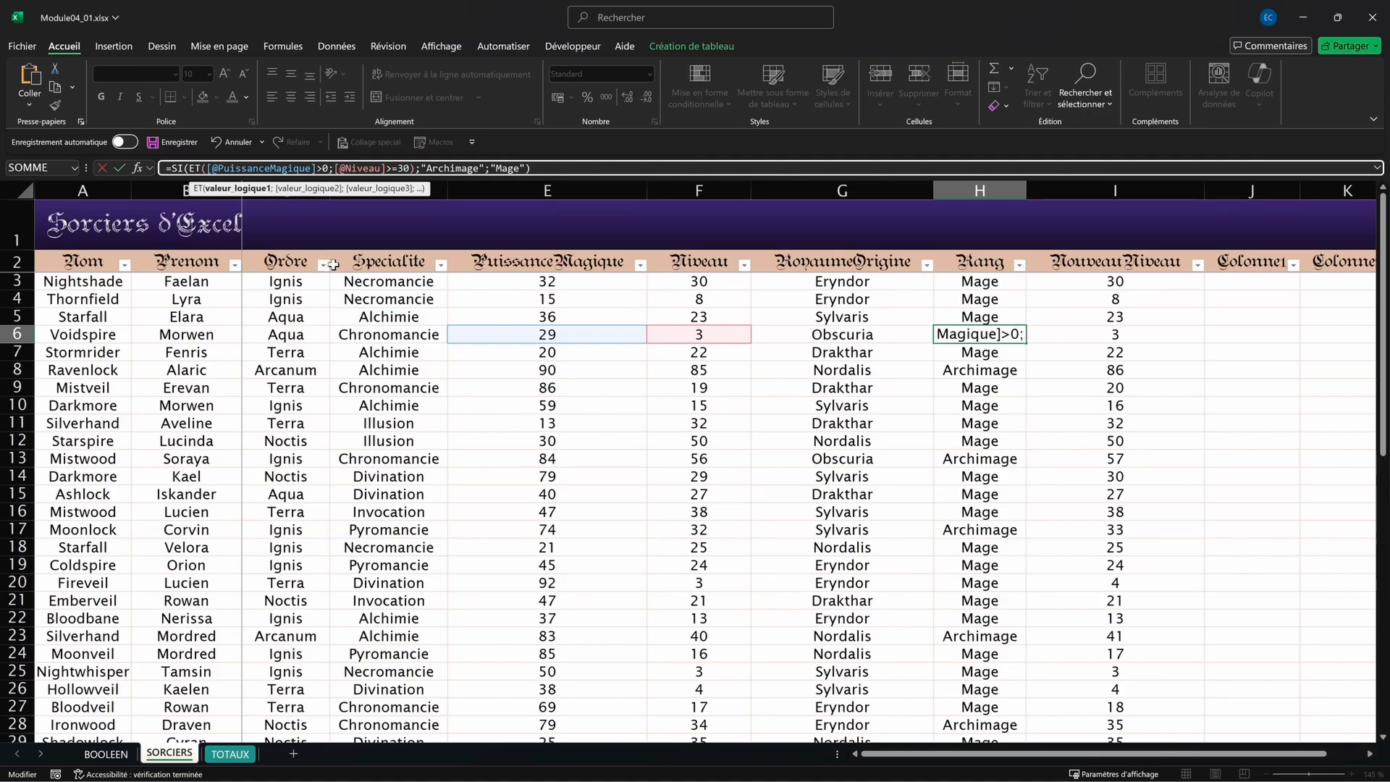
key("Return")
Step: Check the recalculated ranks in the Rang column and review the formula in H3
left_click_drag(997, 295, 981, 494)
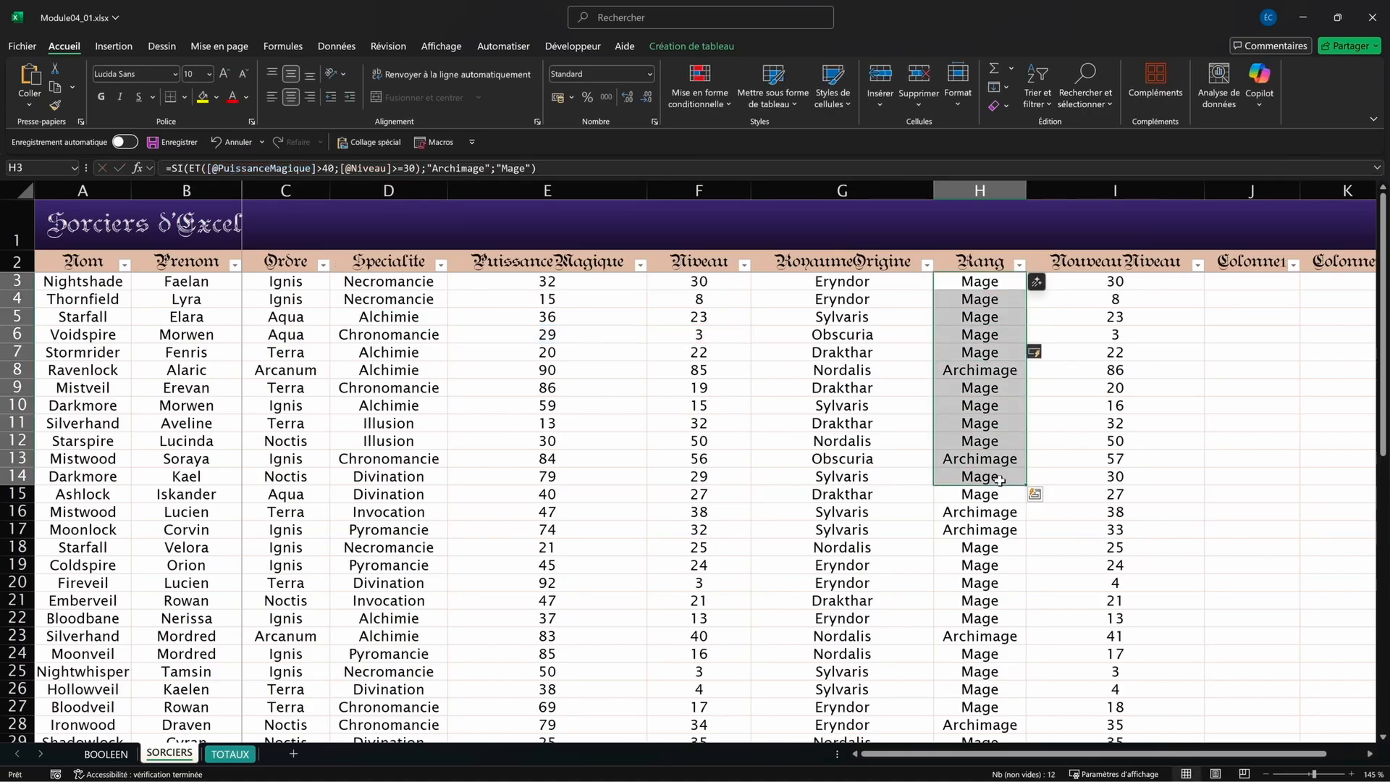
left_click(983, 507)
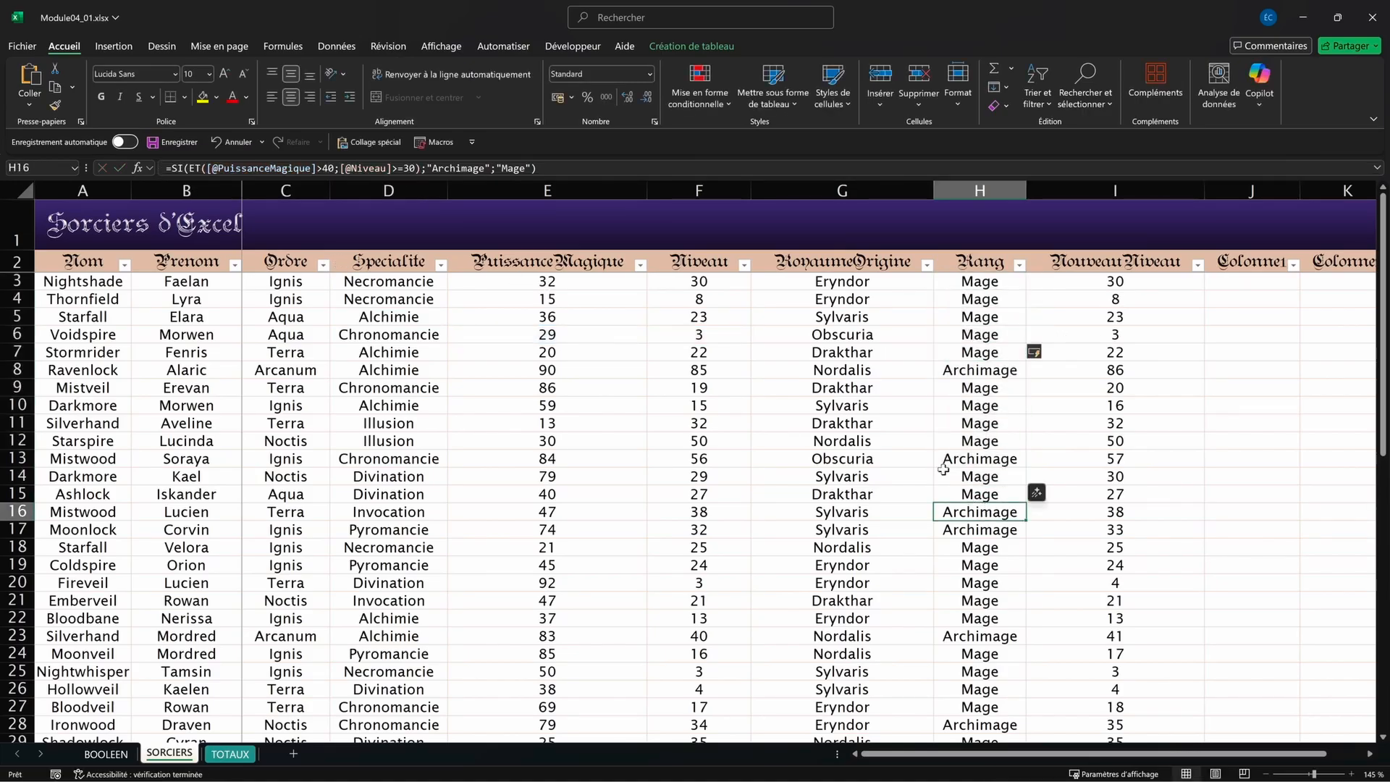
left_click(971, 288)
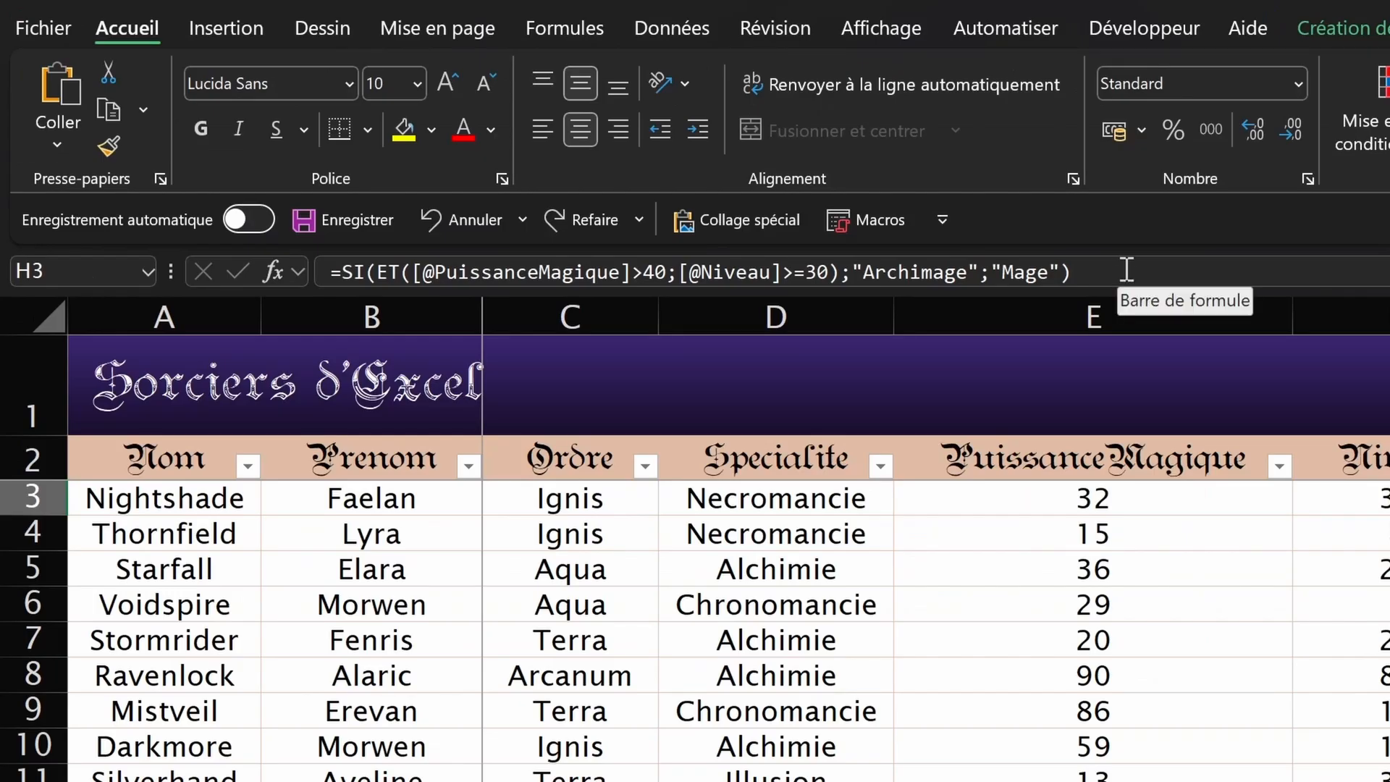
Step: Rewrite H3's SI formula so that a PuissanceMagique above 50 returns "Archimage", with another SI begun as the false value
left_click_drag(561, 168, 256, 189)
left_click_drag(512, 317, 382, 274)
key("BackSpace")
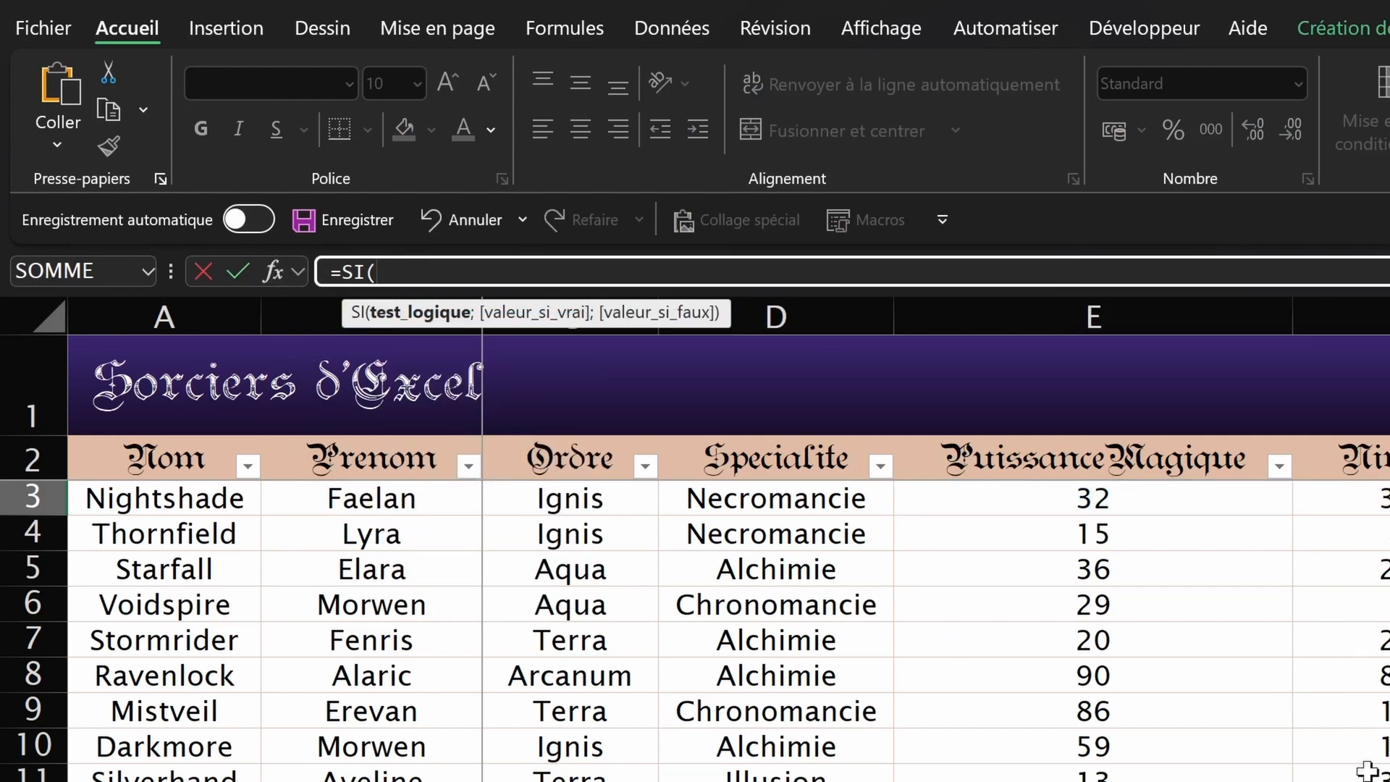
left_click(1098, 505)
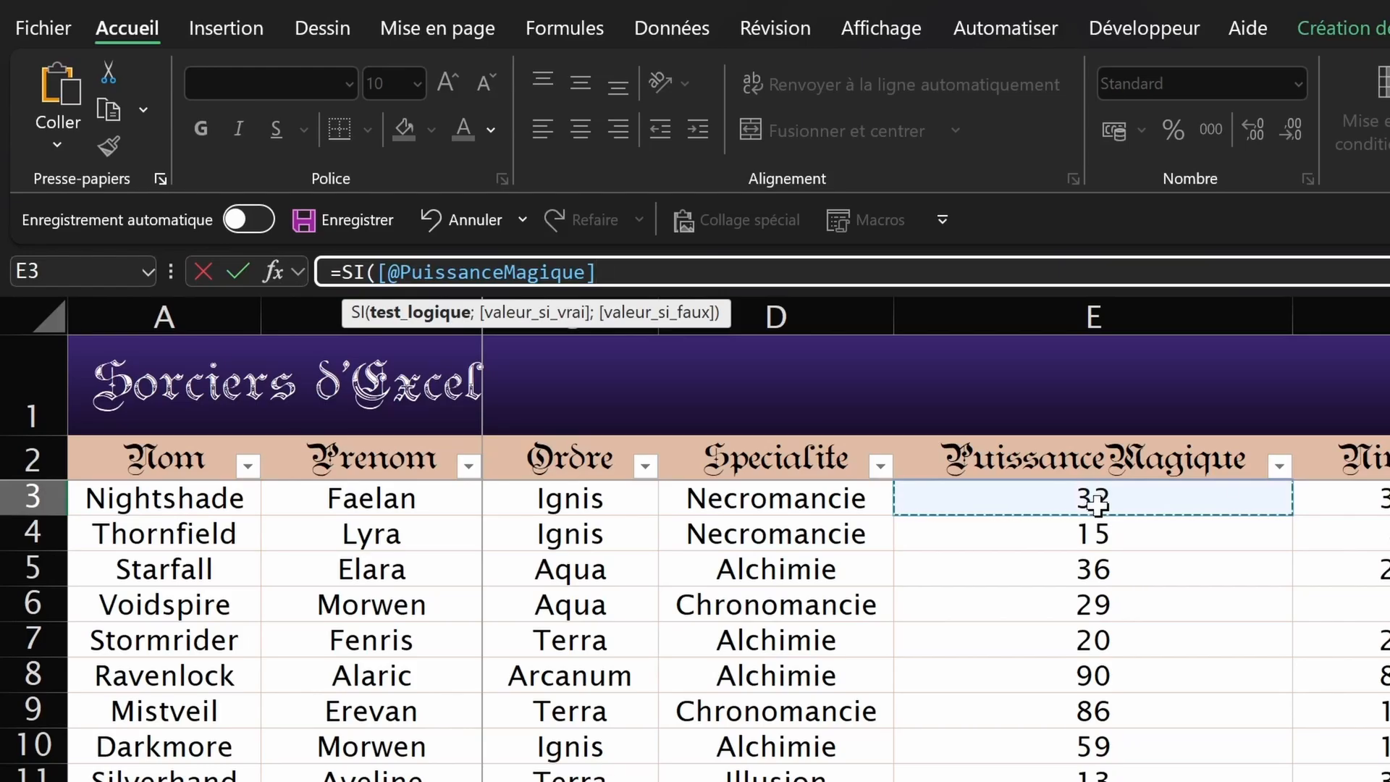
type(">50;")
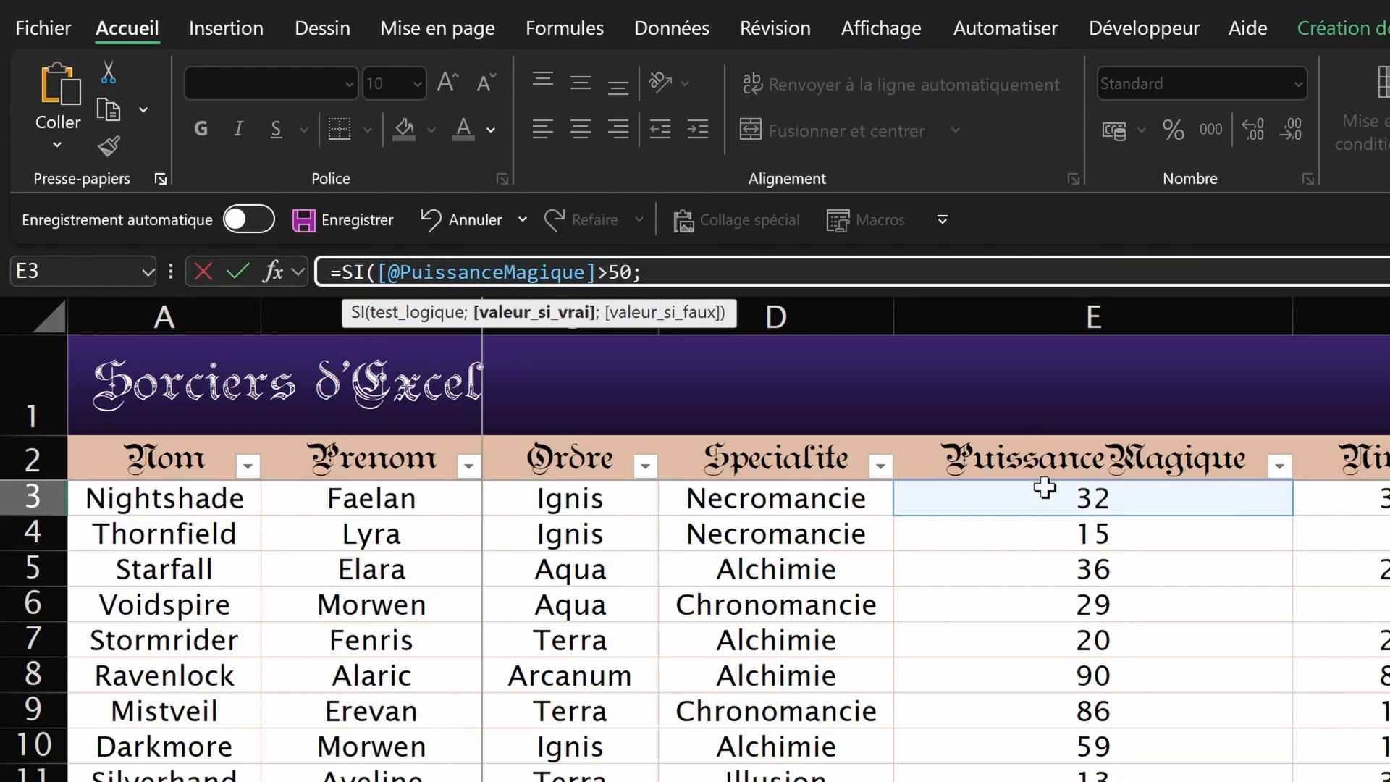
type("\"Archima")
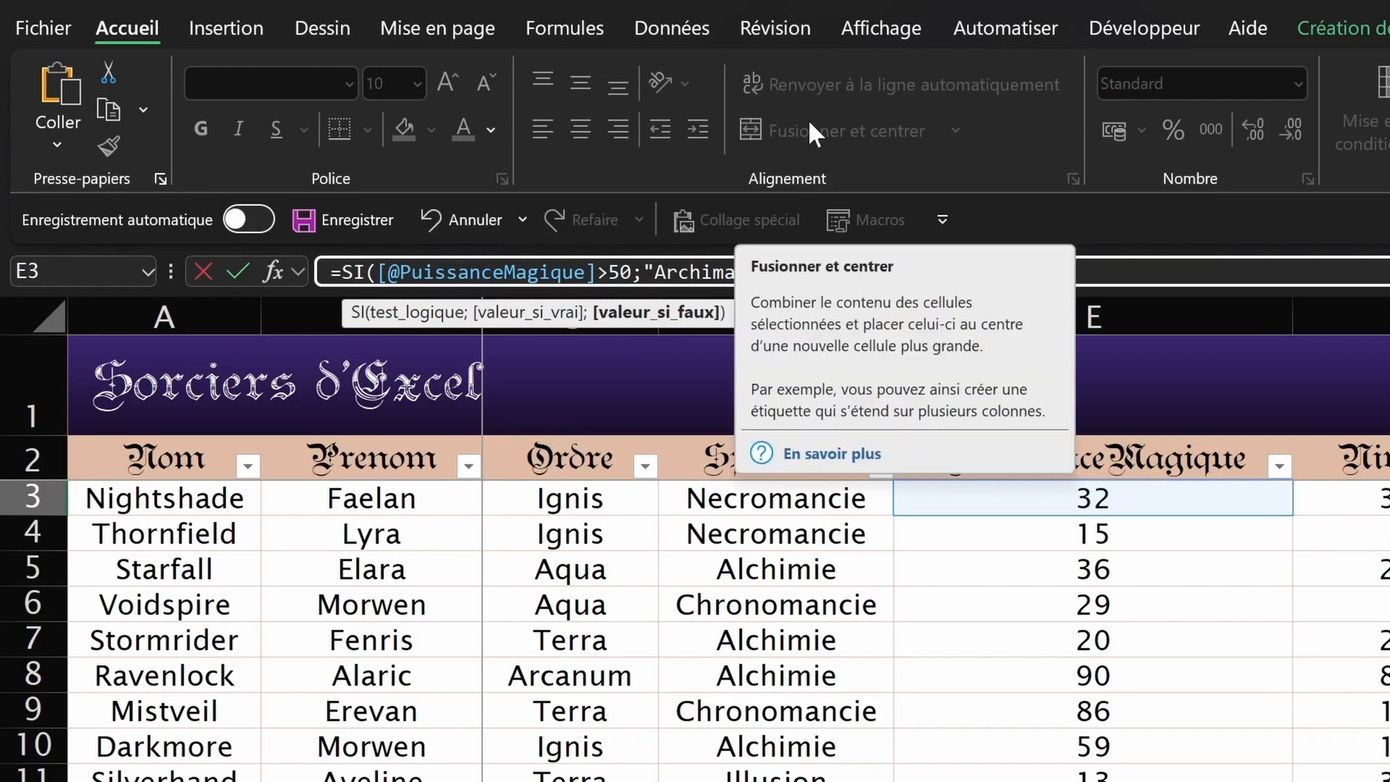
type("ge\";si")
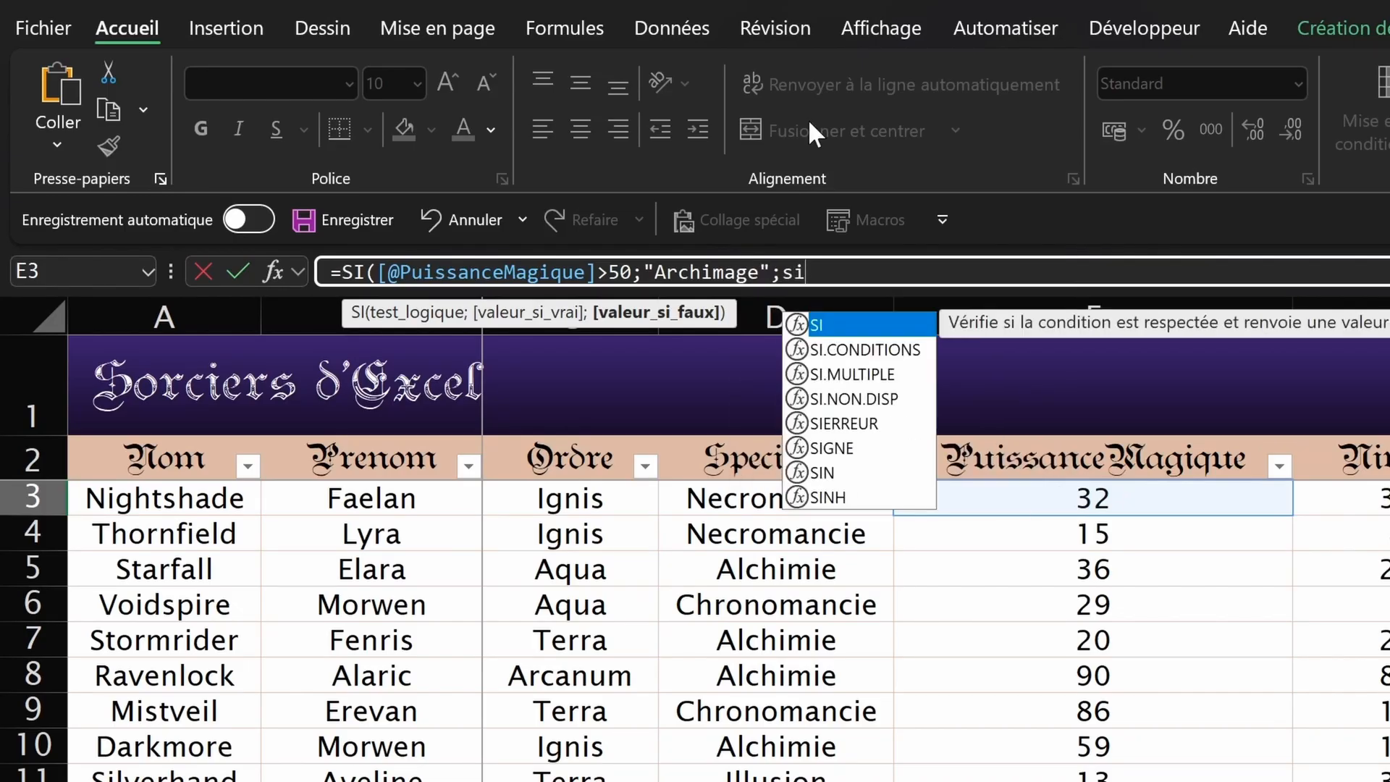
Step: Complete H3's nested SI to return "Mage" for PuissanceMagique above 30 and otherwise "Apprenti", and apply the formula to the Rang column
type("(")
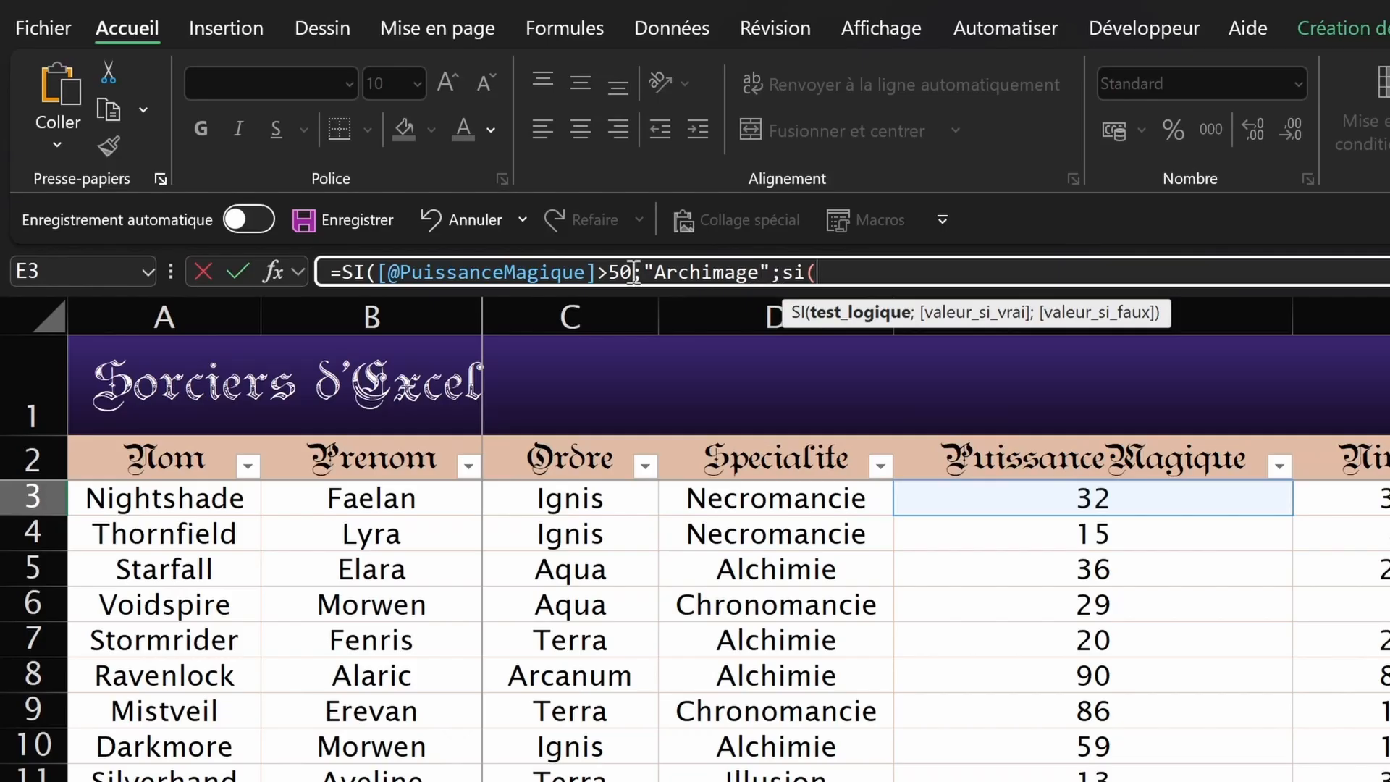
left_click_drag(781, 272, 873, 272)
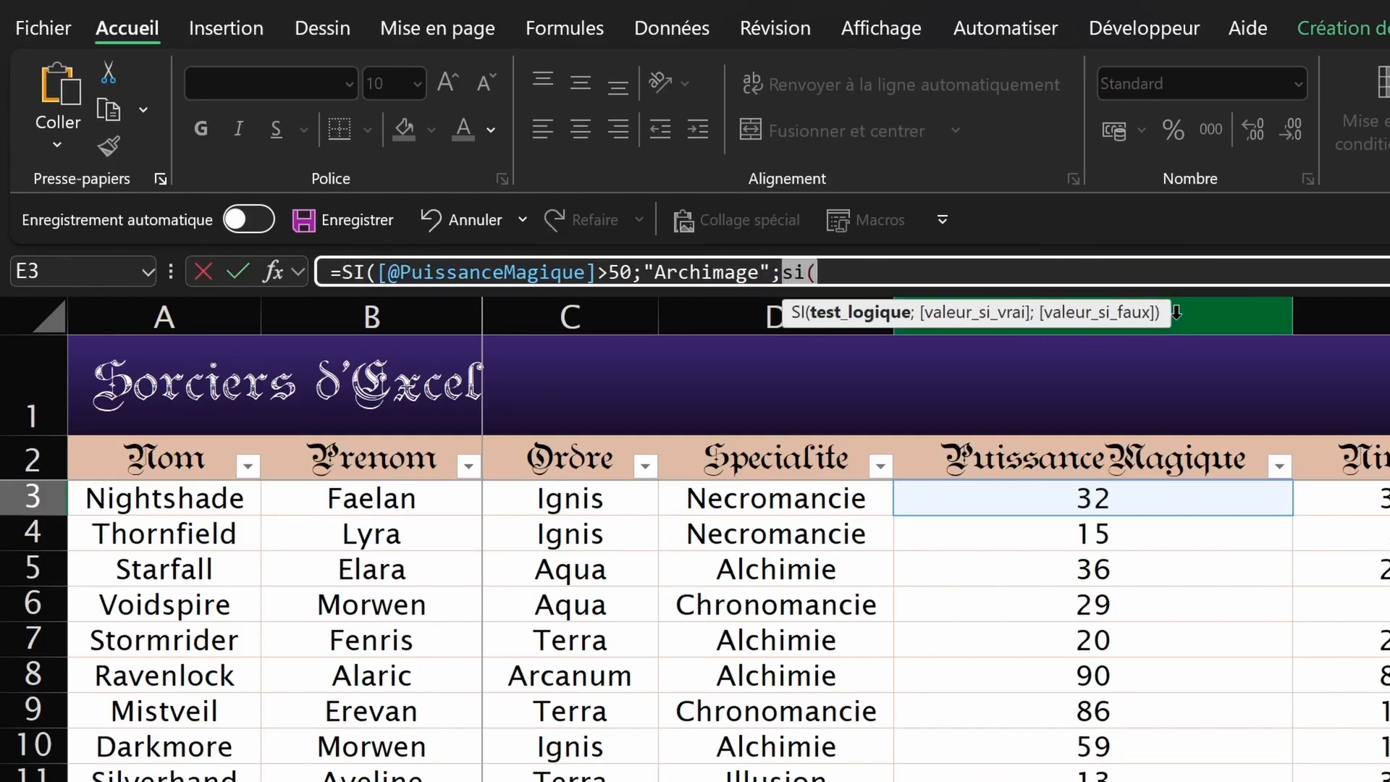
left_click(820, 278)
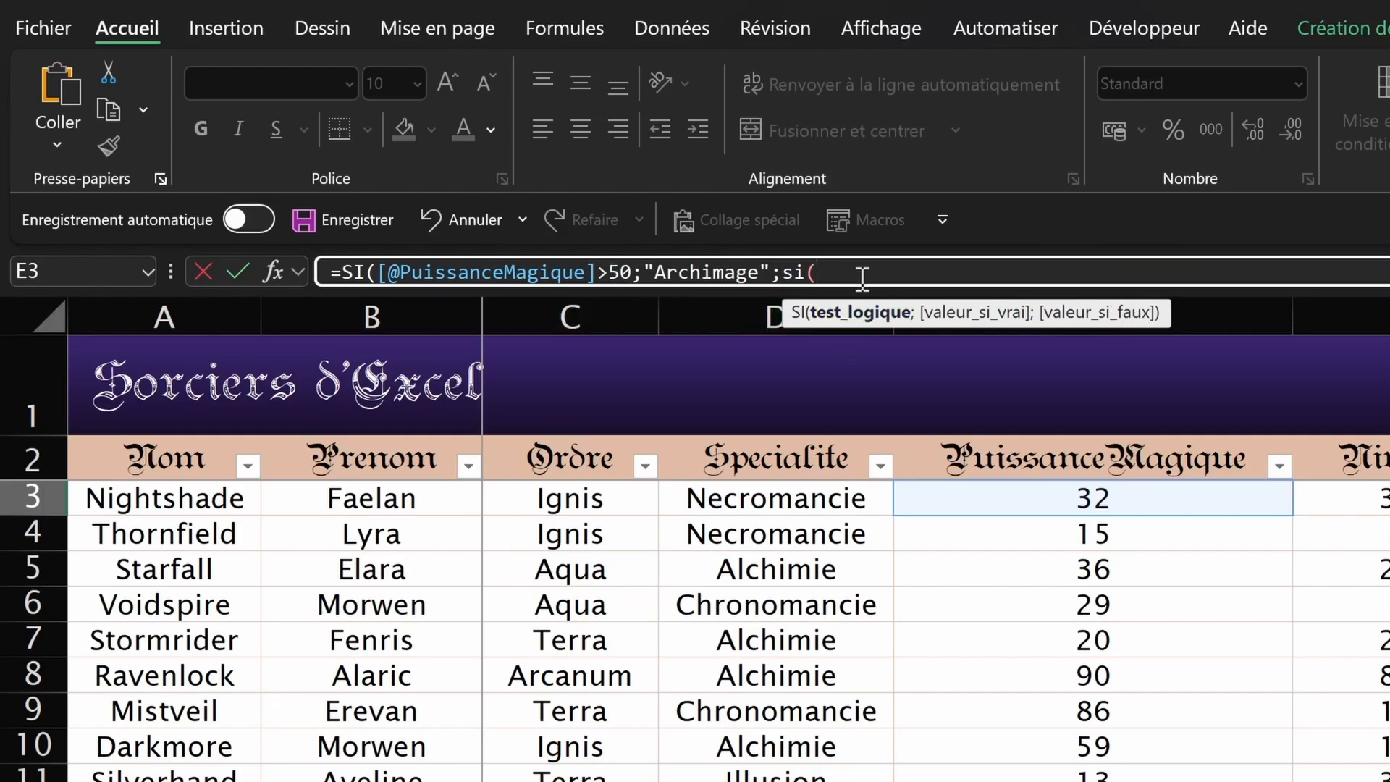
left_click(1119, 498)
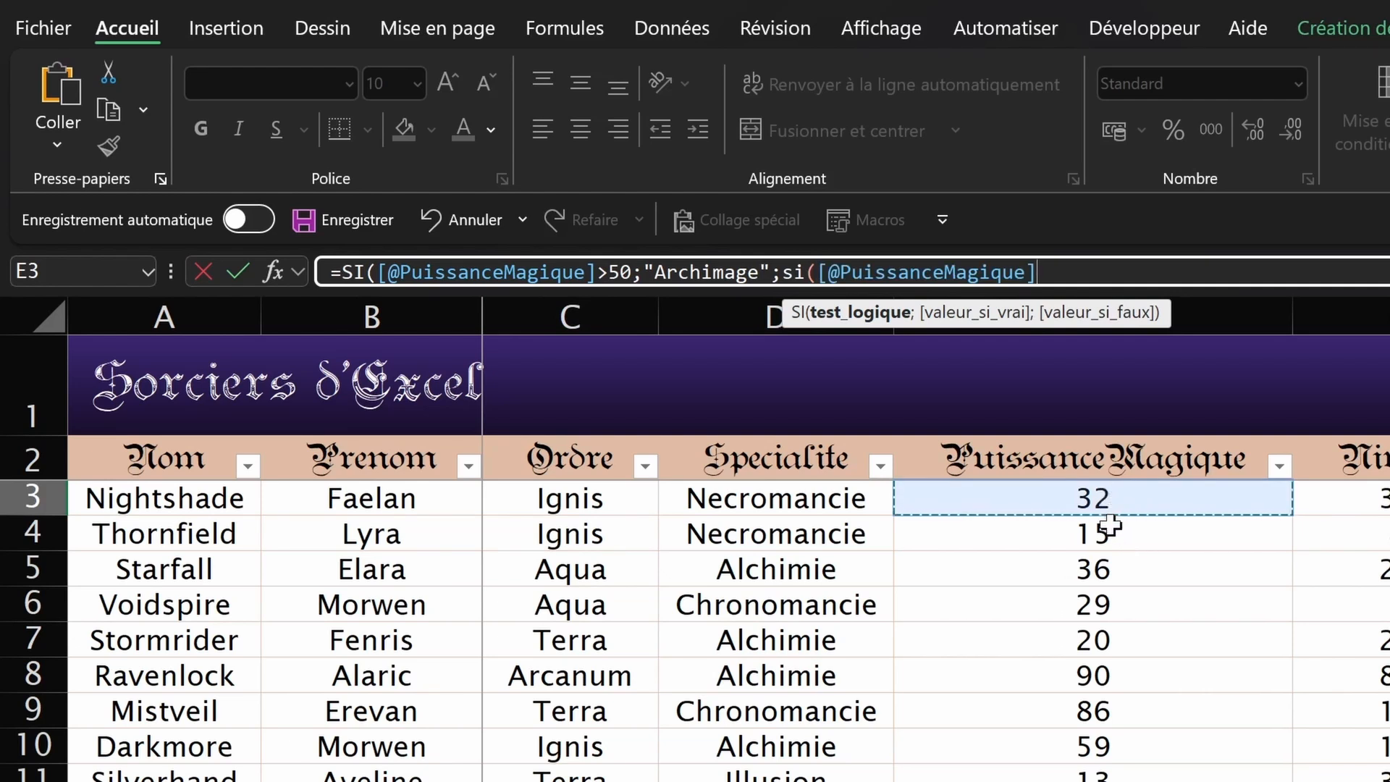
type(">30")
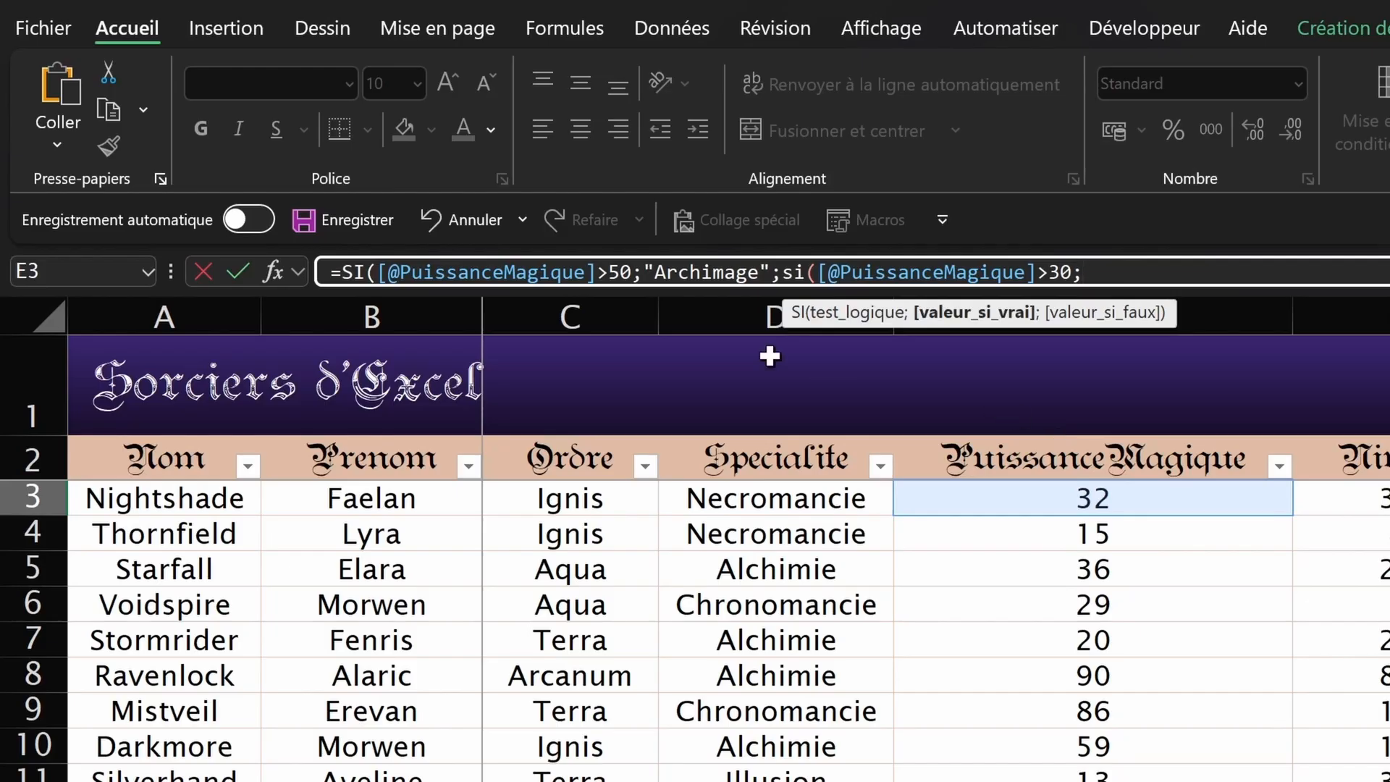
type(";\"Mage\"")
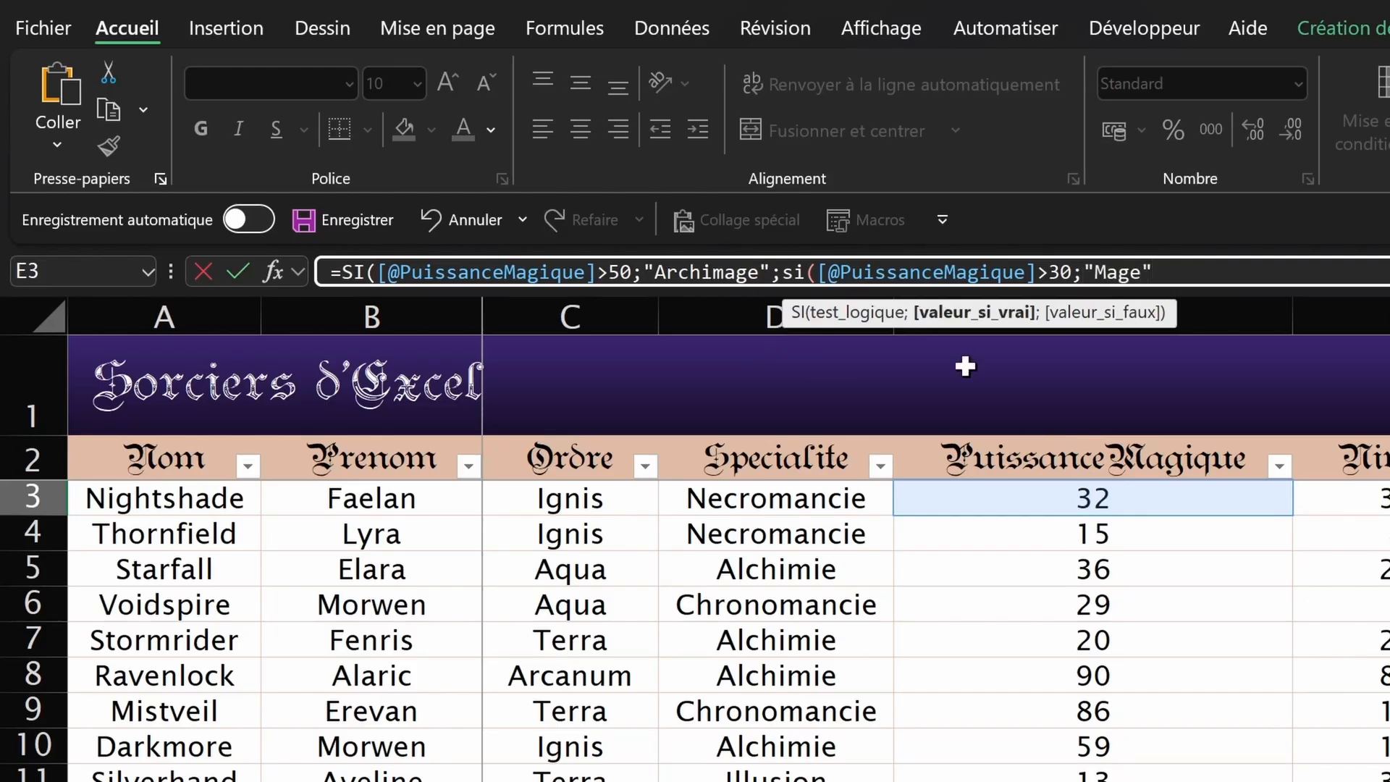
type(";")
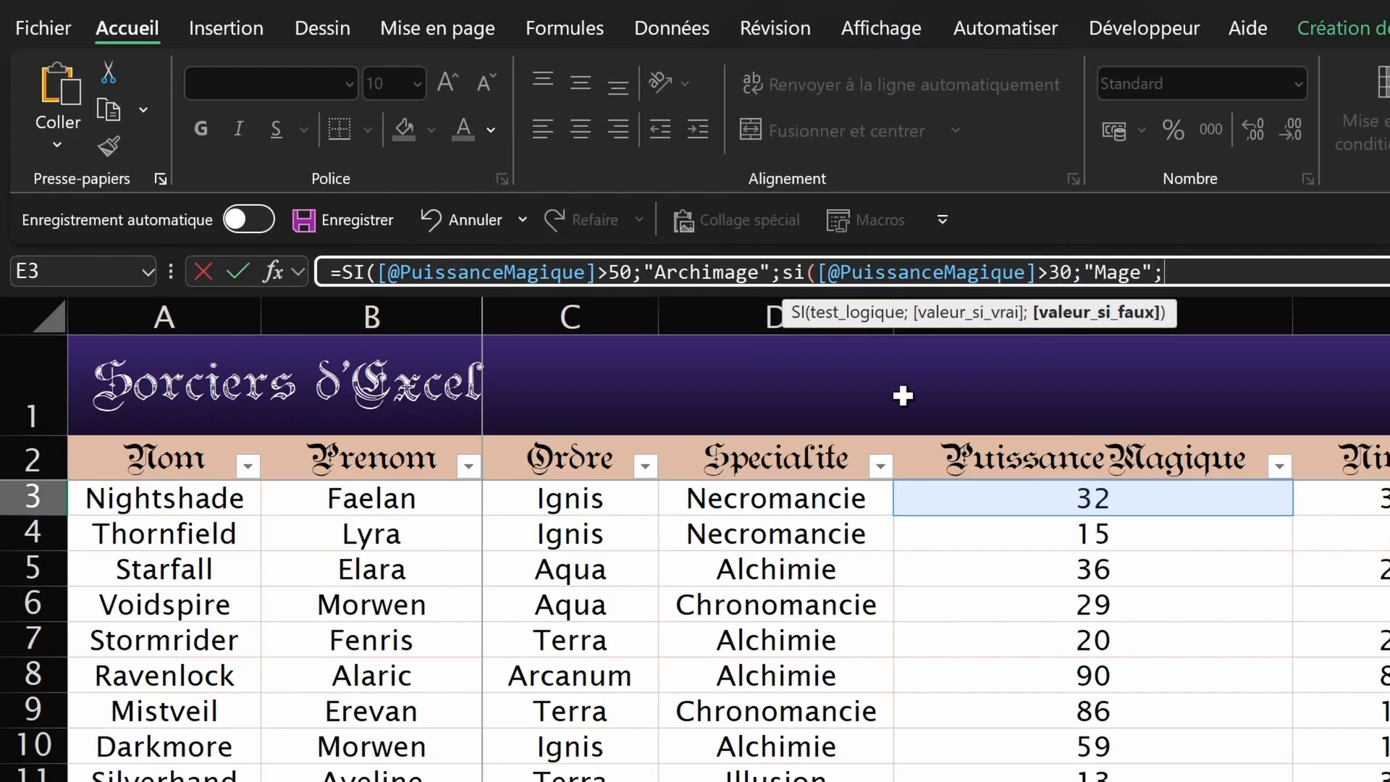
type("\"Apprenti'")
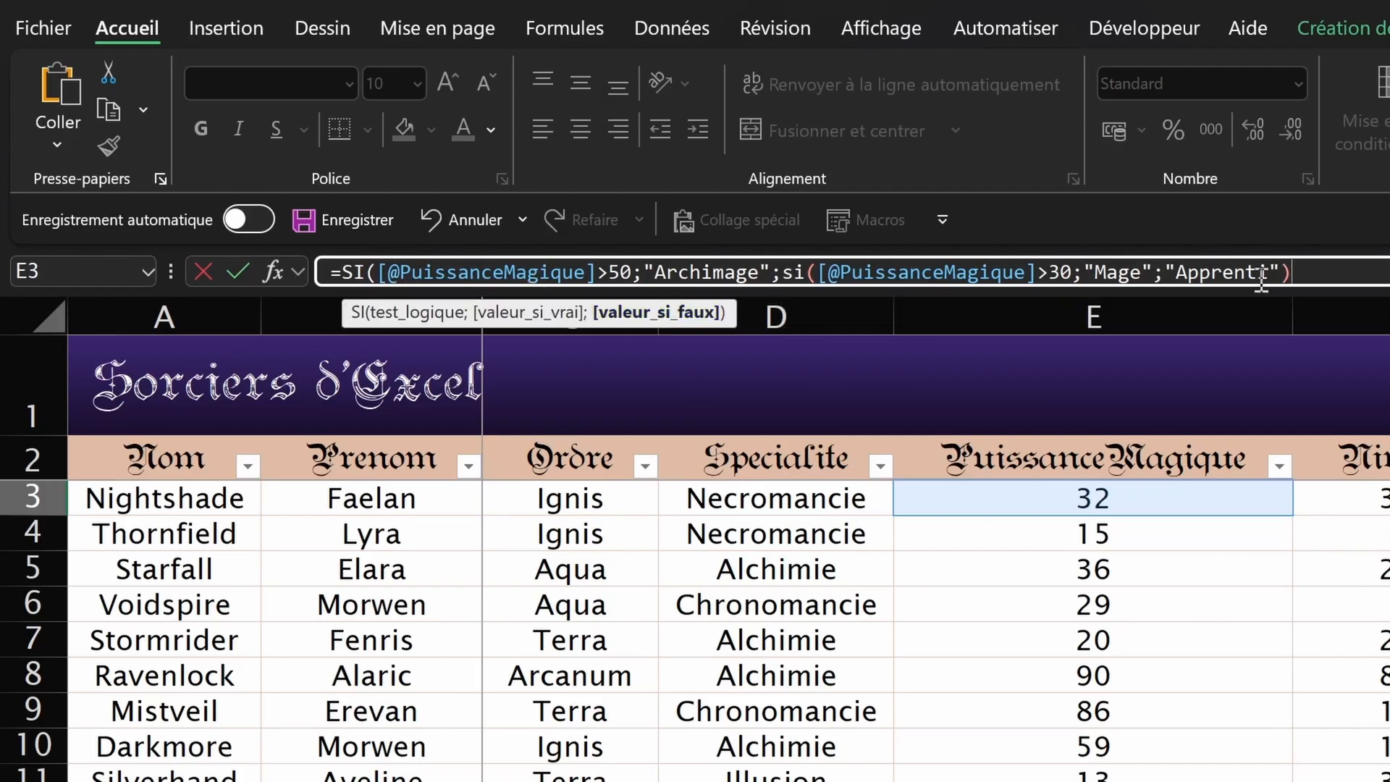
type(")")
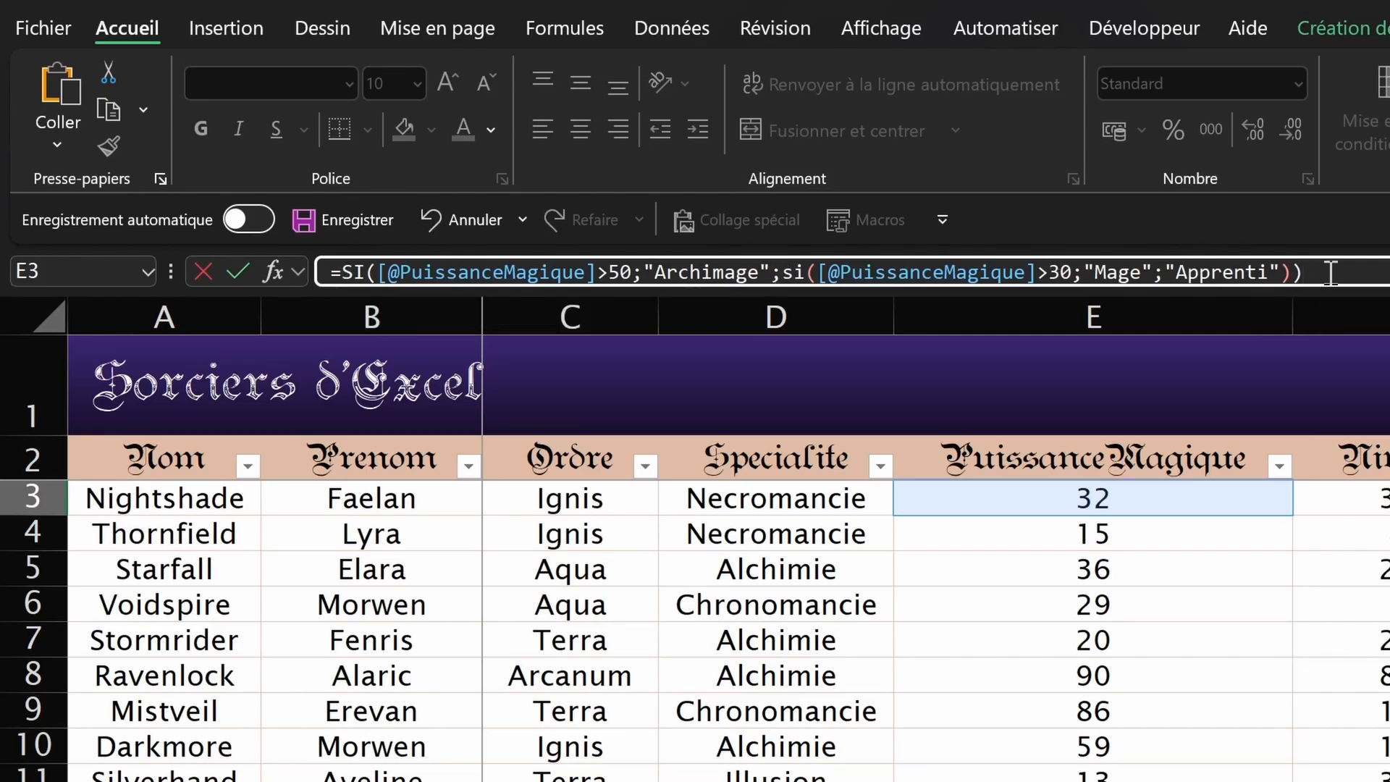
key("Return")
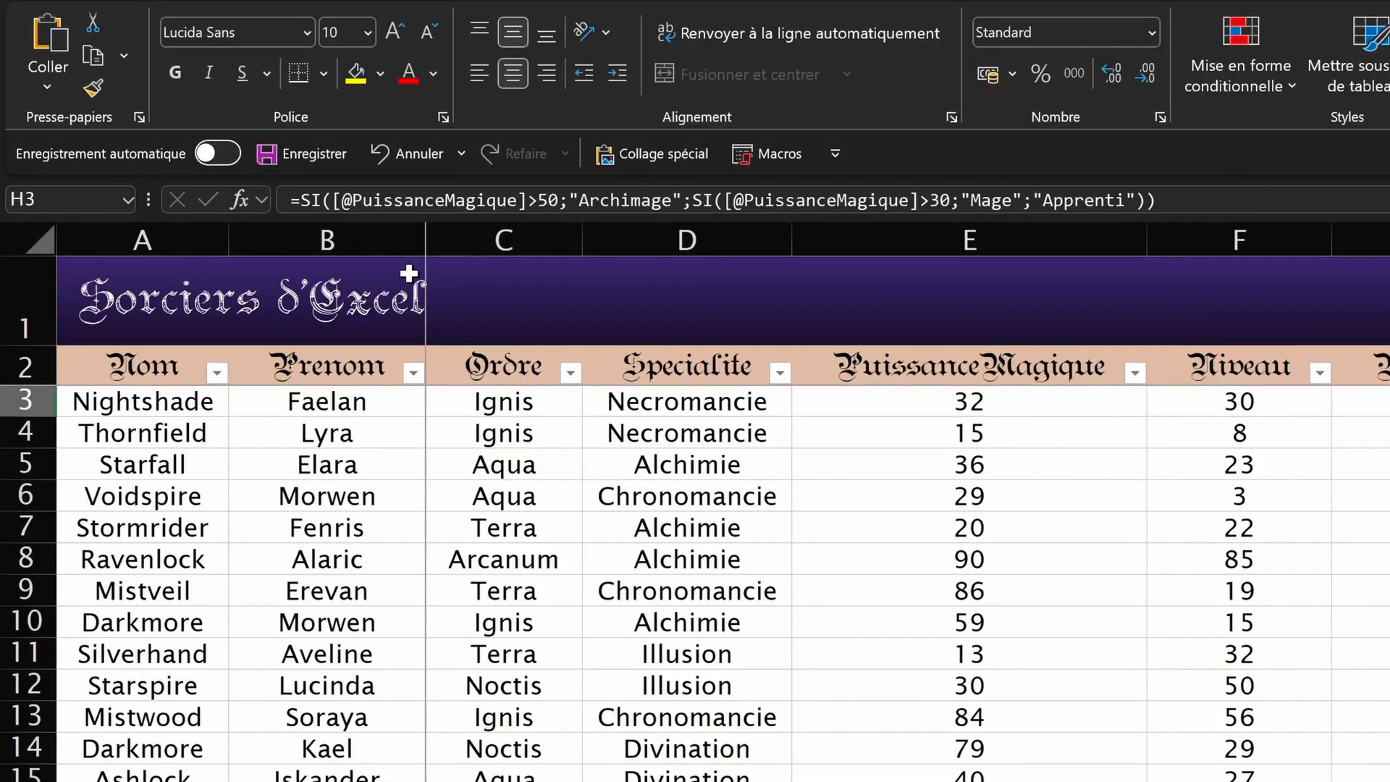
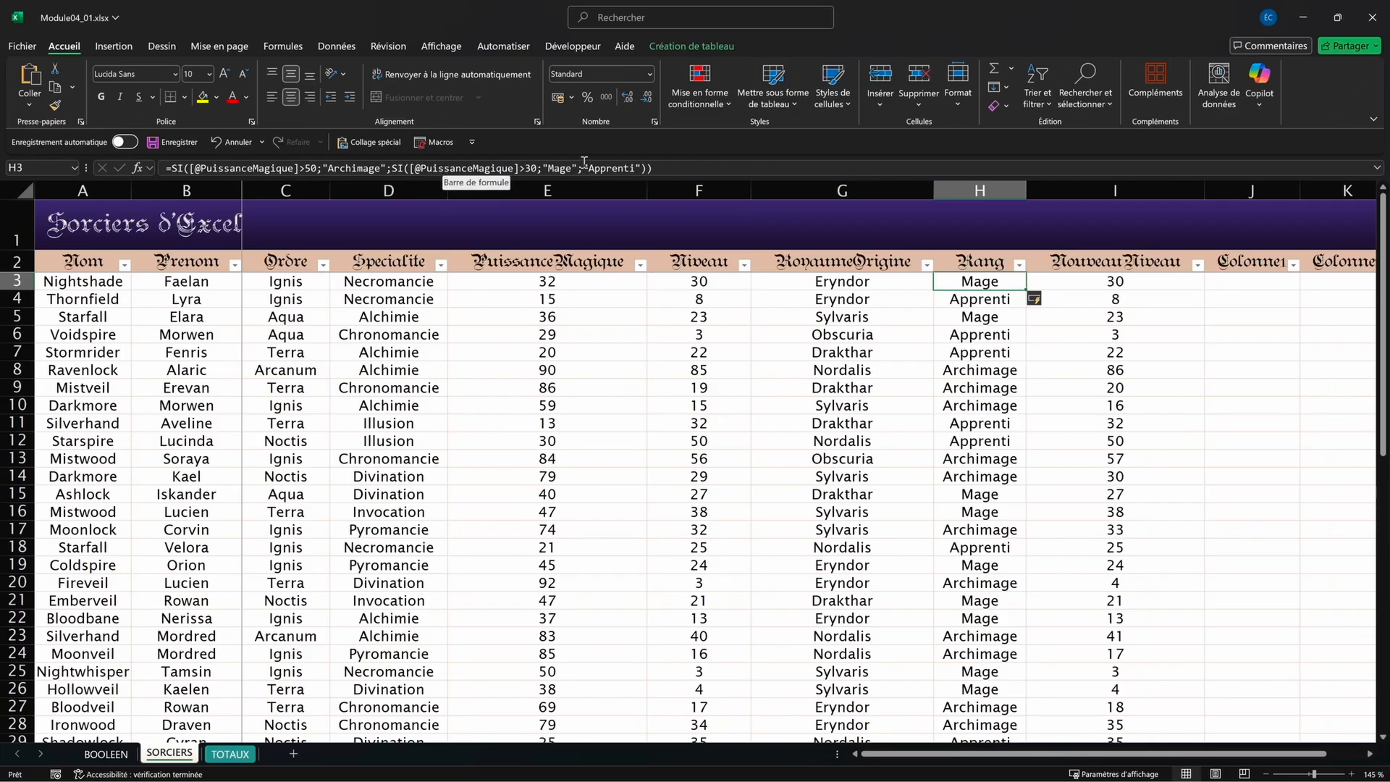
Step: Review the nested SI formula in H4 and leave the cell
left_click(985, 297)
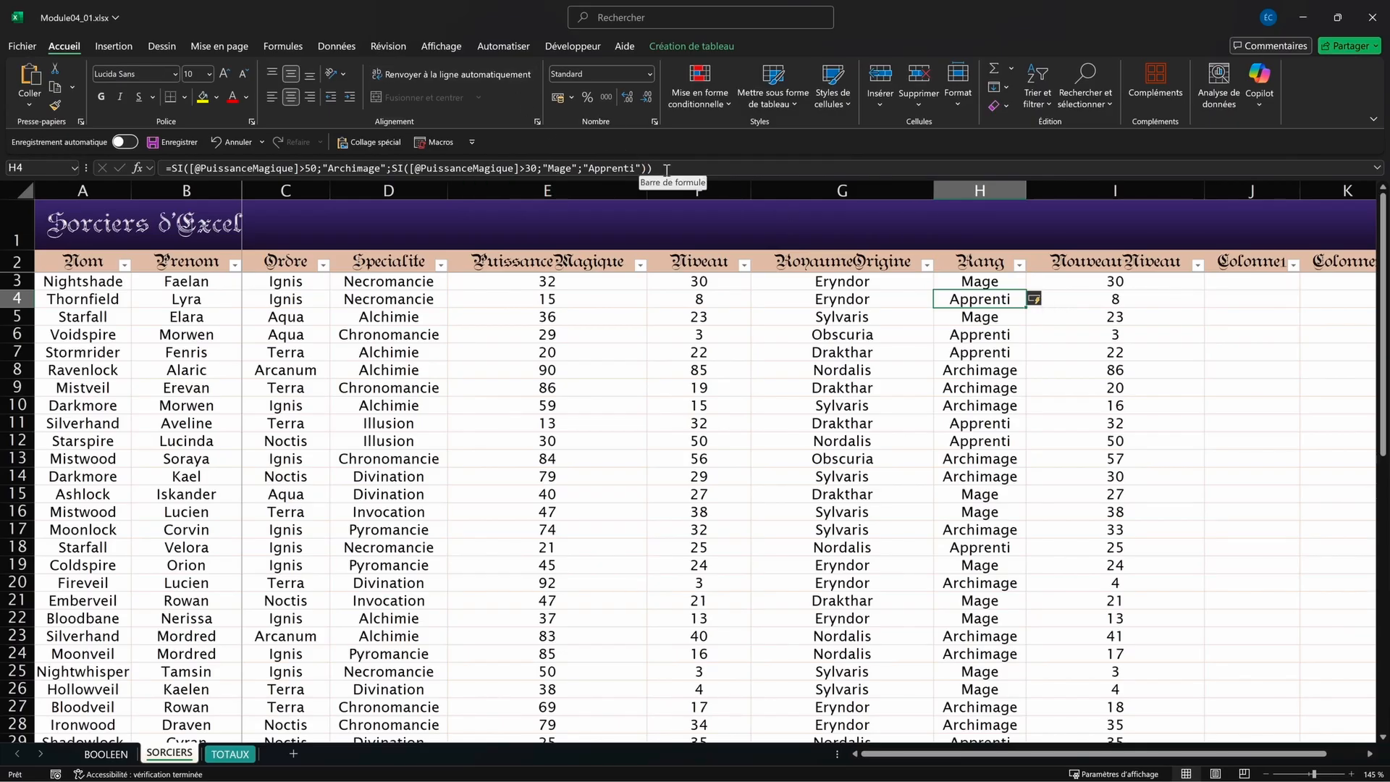
left_click(666, 169)
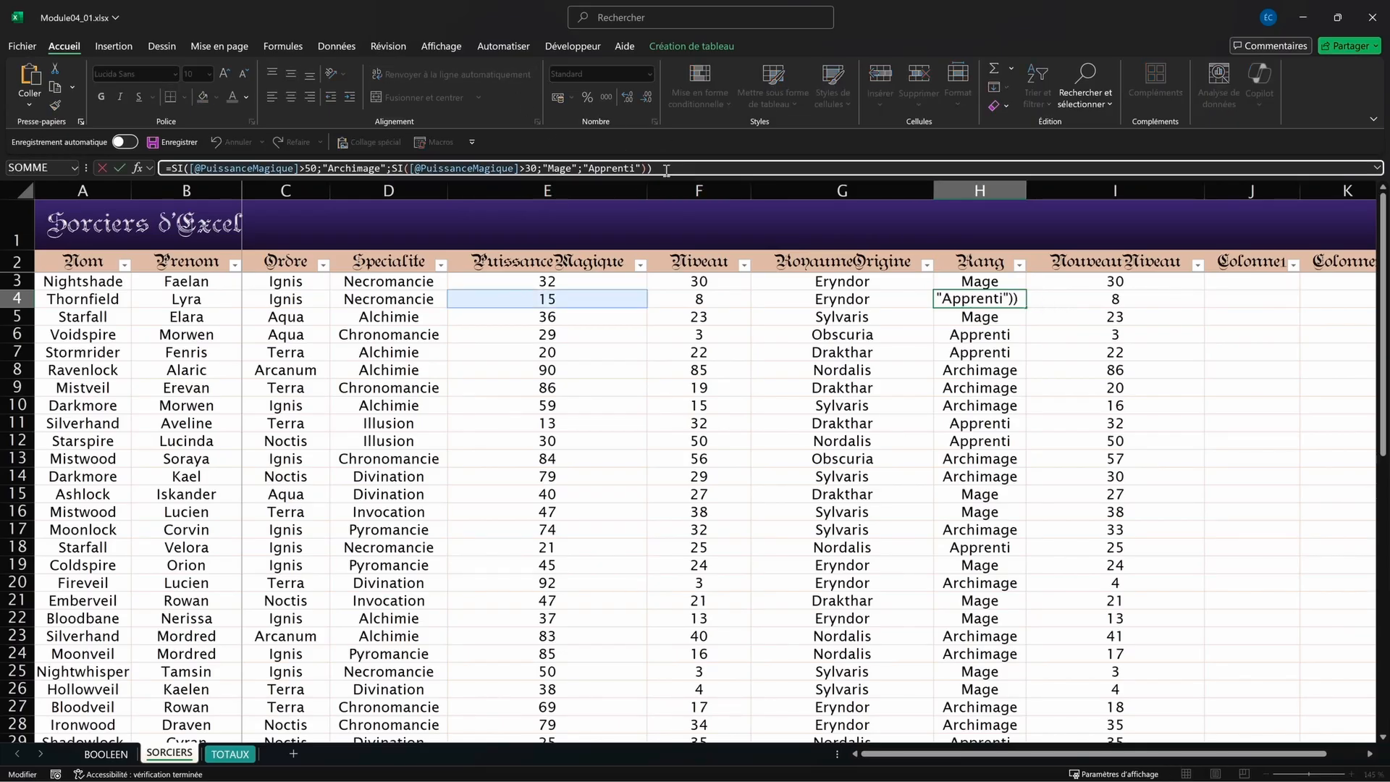
key("Return")
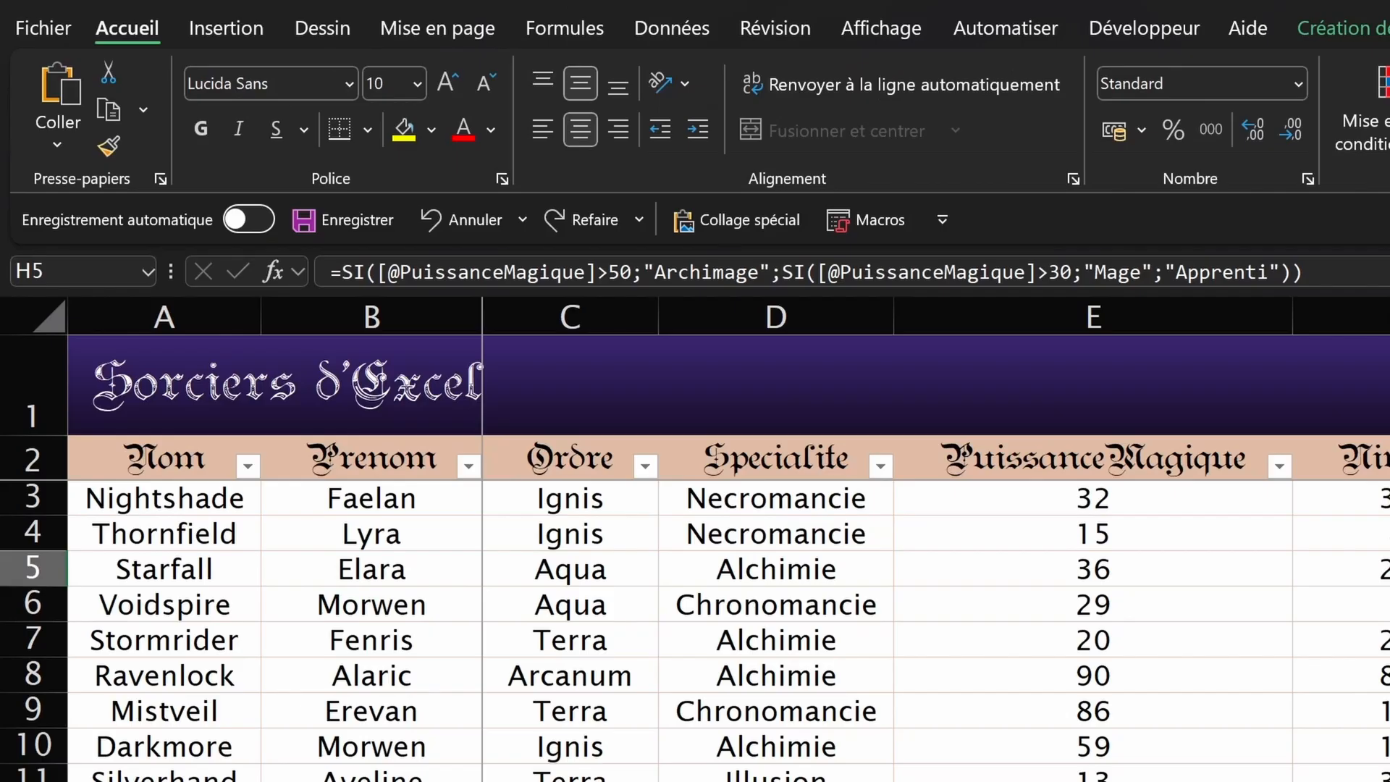
Step: Replace H5's formula with SI.CONDITIONS, entering a first test that returns "Archimage" when PuissanceMagique exceeds 50
left_click(1267, 273)
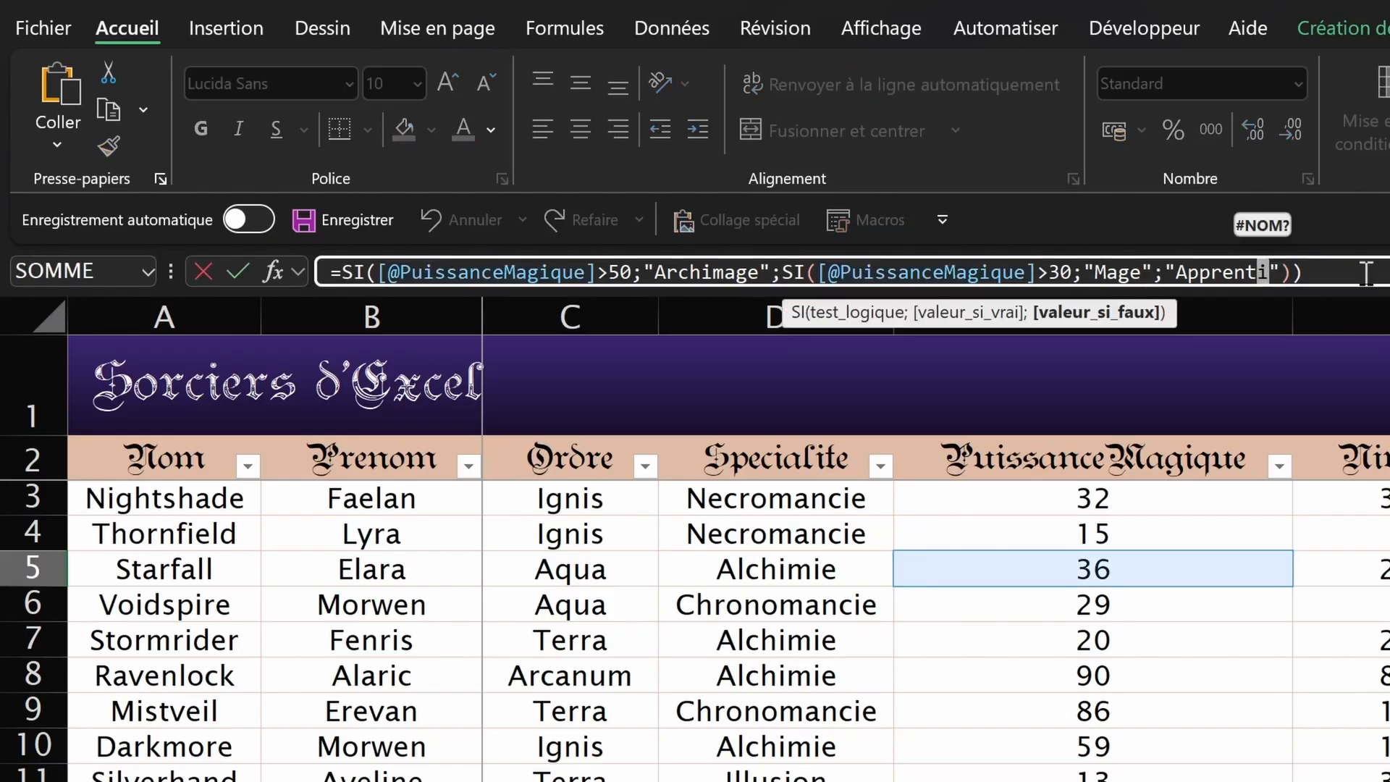
key("ctrl+a")
type("=SI.C")
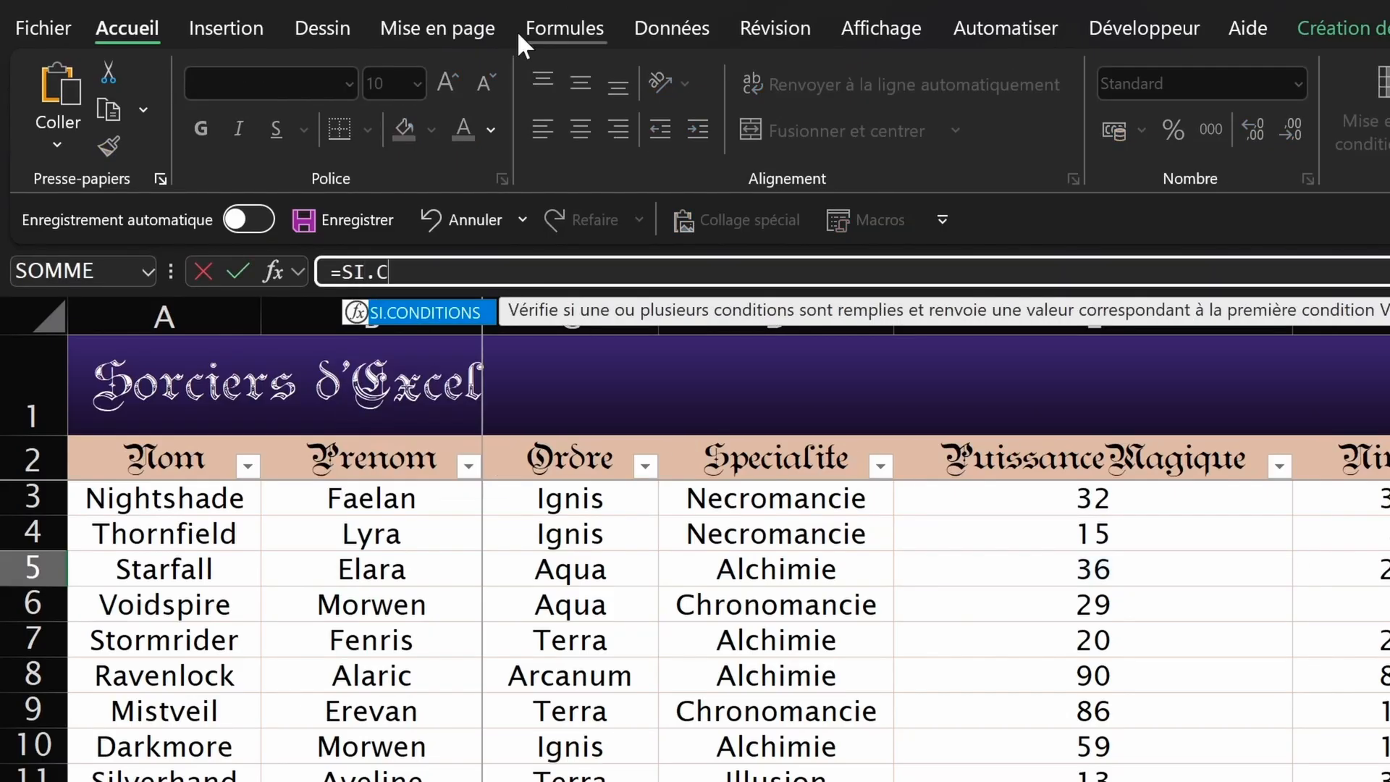
type("ONDITIONS(")
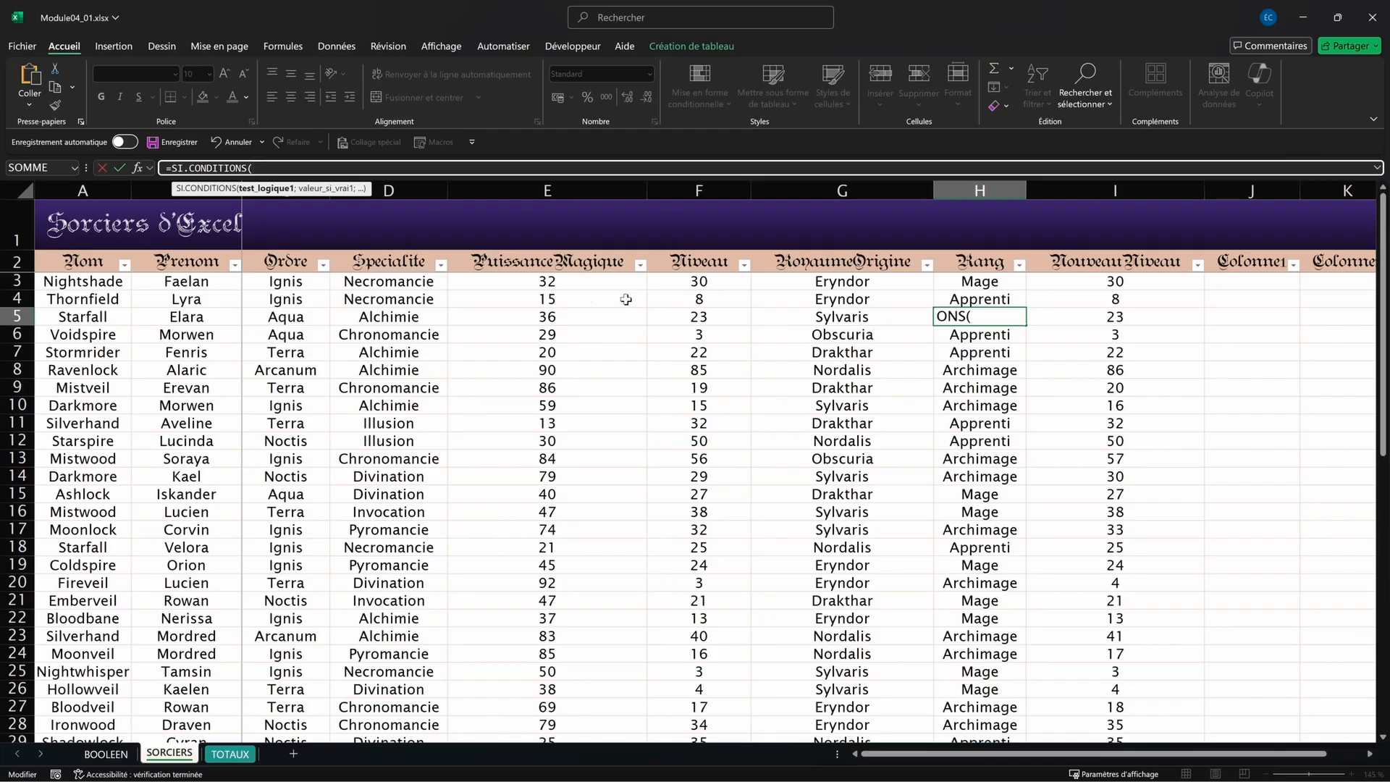
left_click(551, 317)
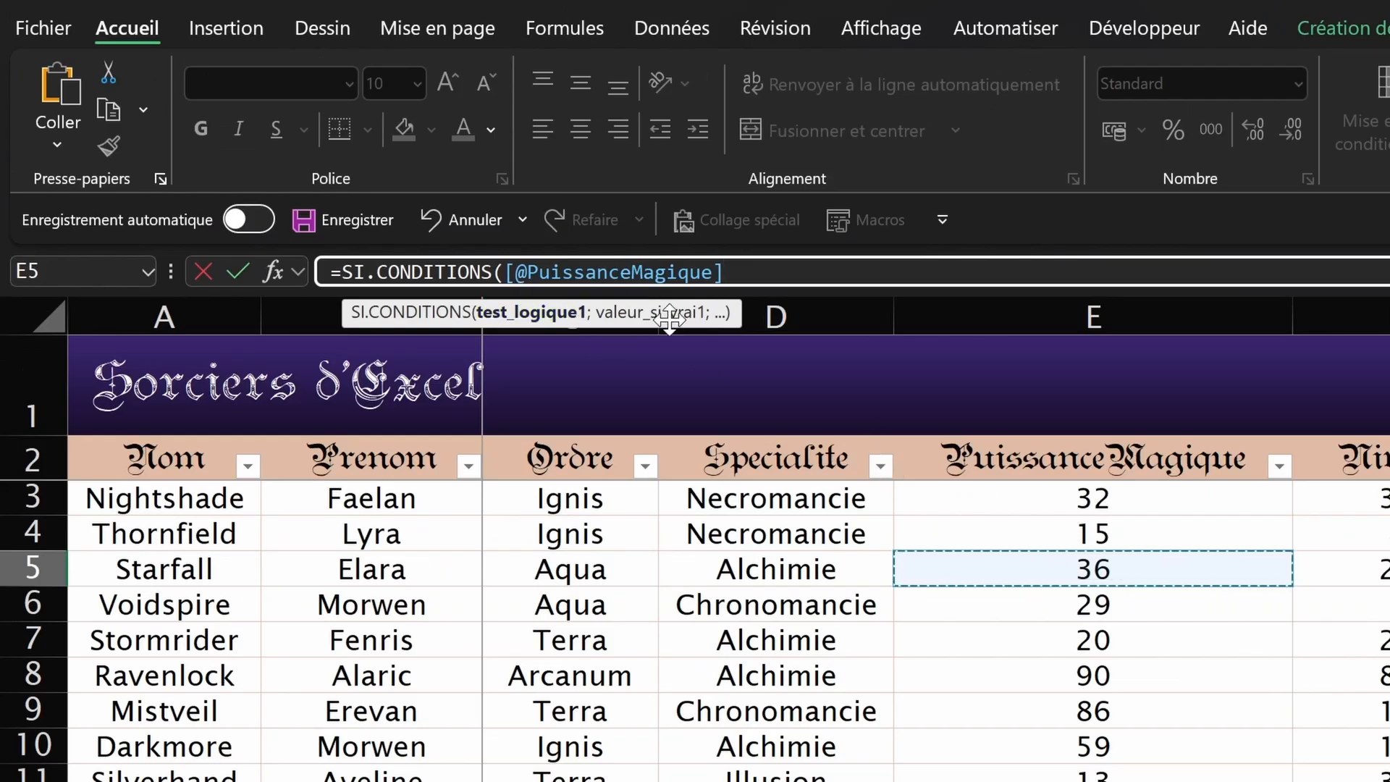
type(">50")
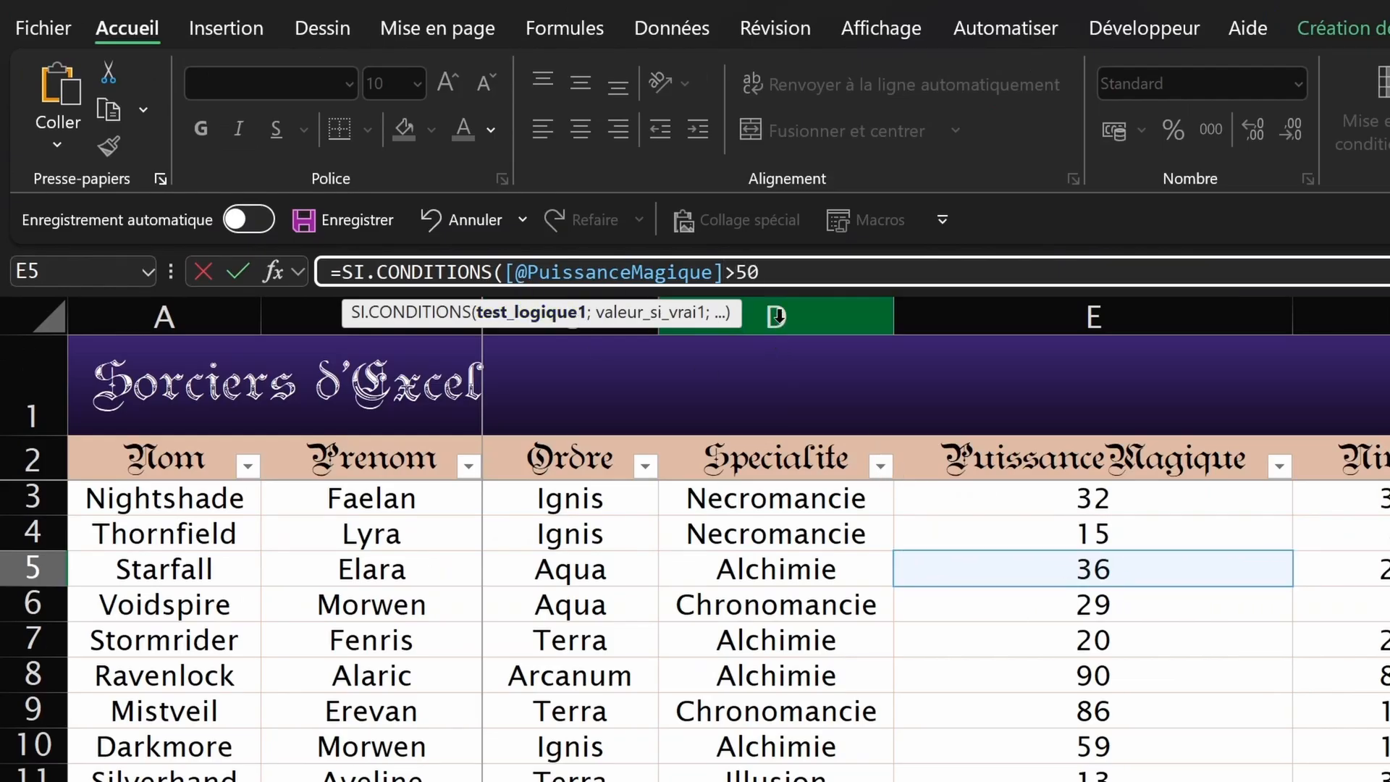
type(";")
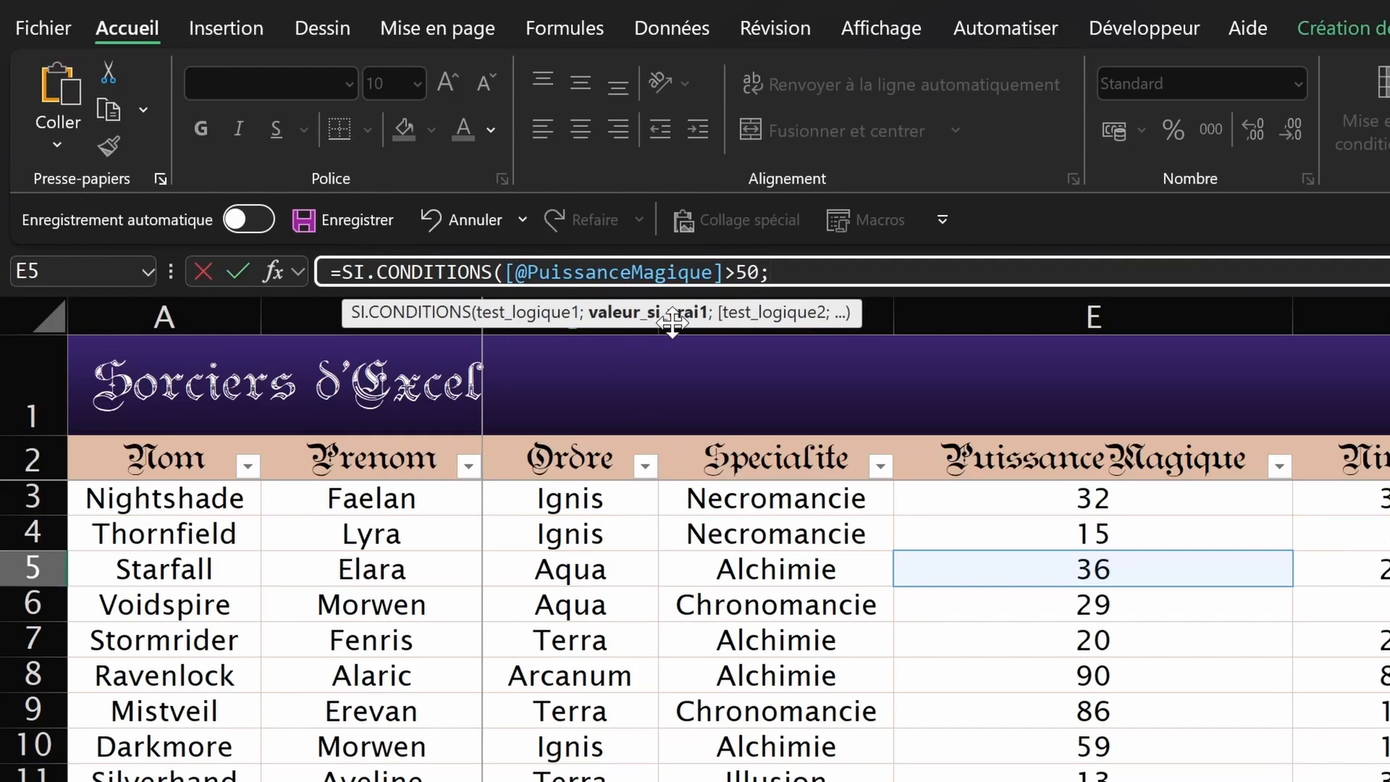
type("\"Ar")
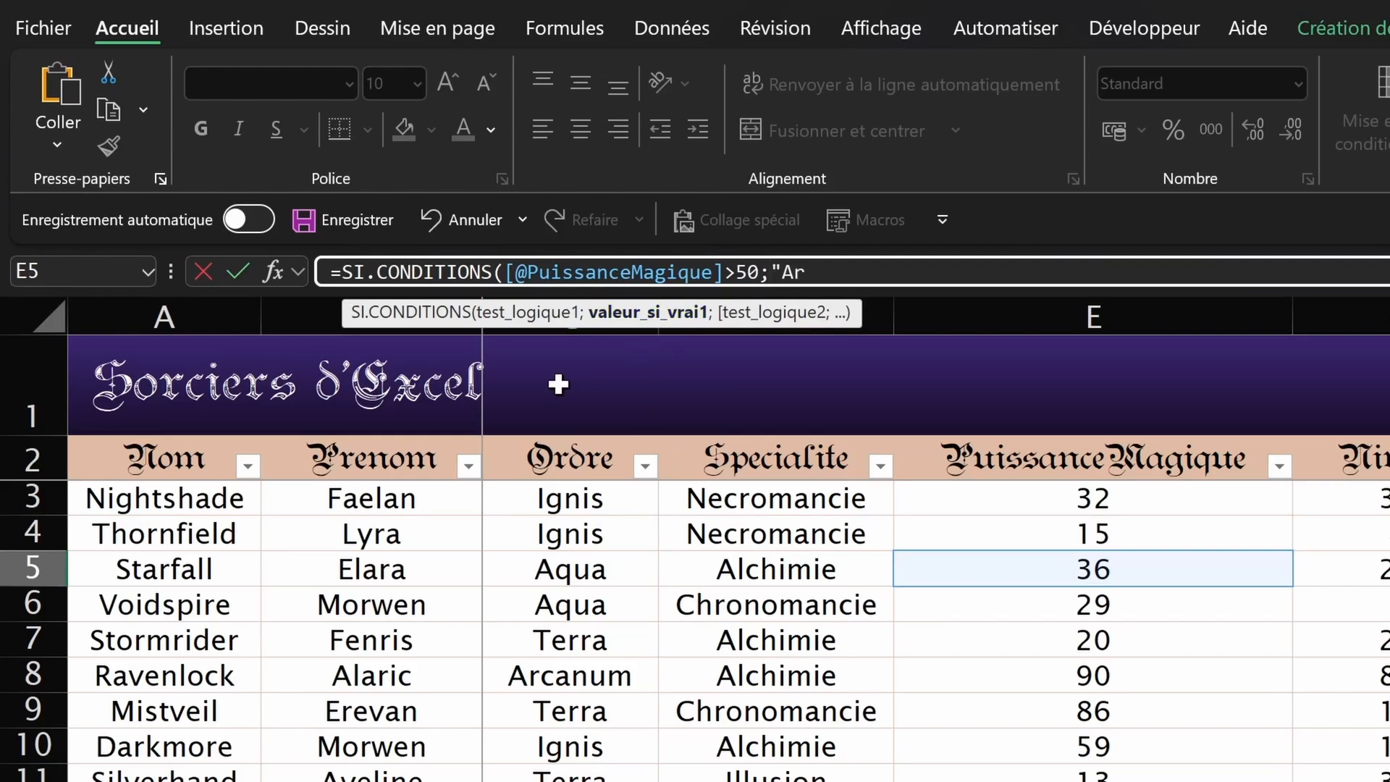
type("chimage\";")
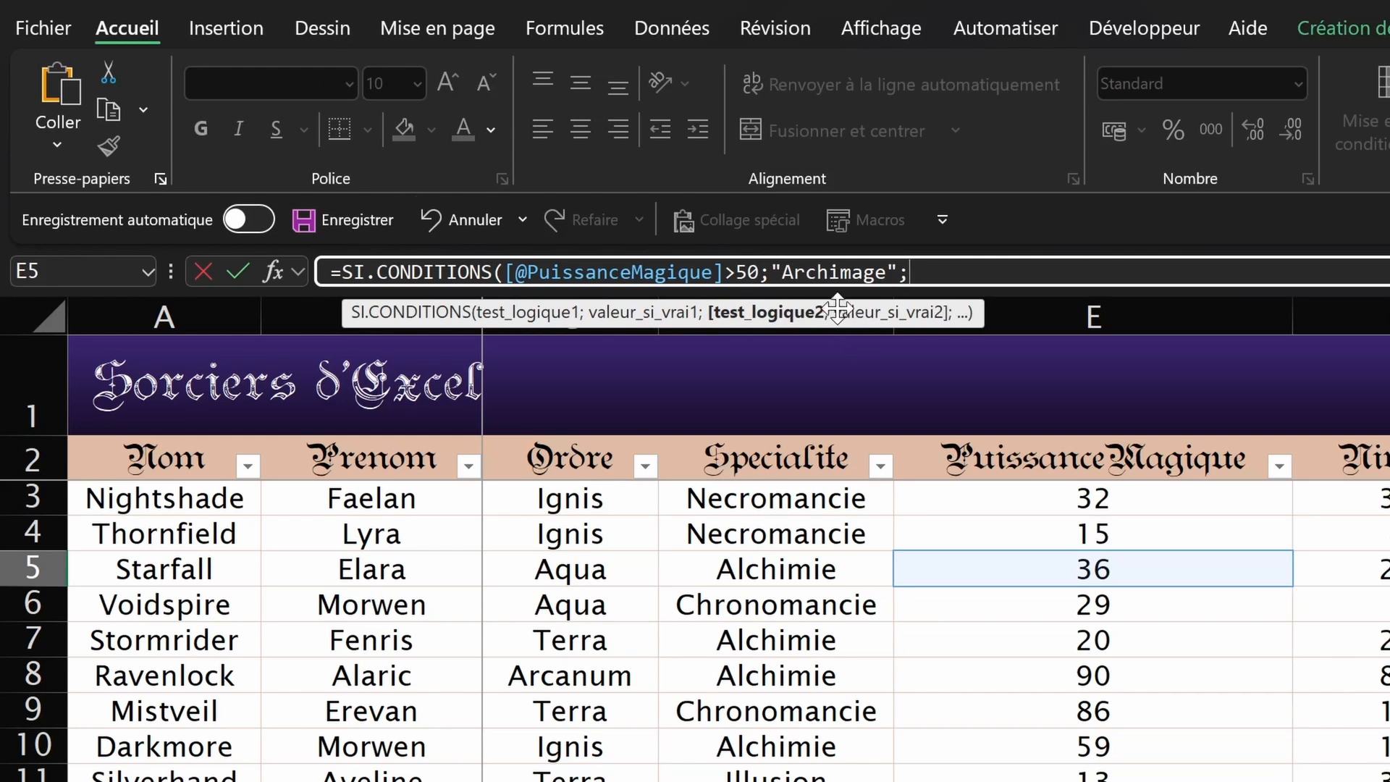
Step: Add two tests to H5's SI.CONDITIONS formula: PuissanceMagique above 30 returns "Mage" and above 15 returns "Amateur"
left_click(1093, 579)
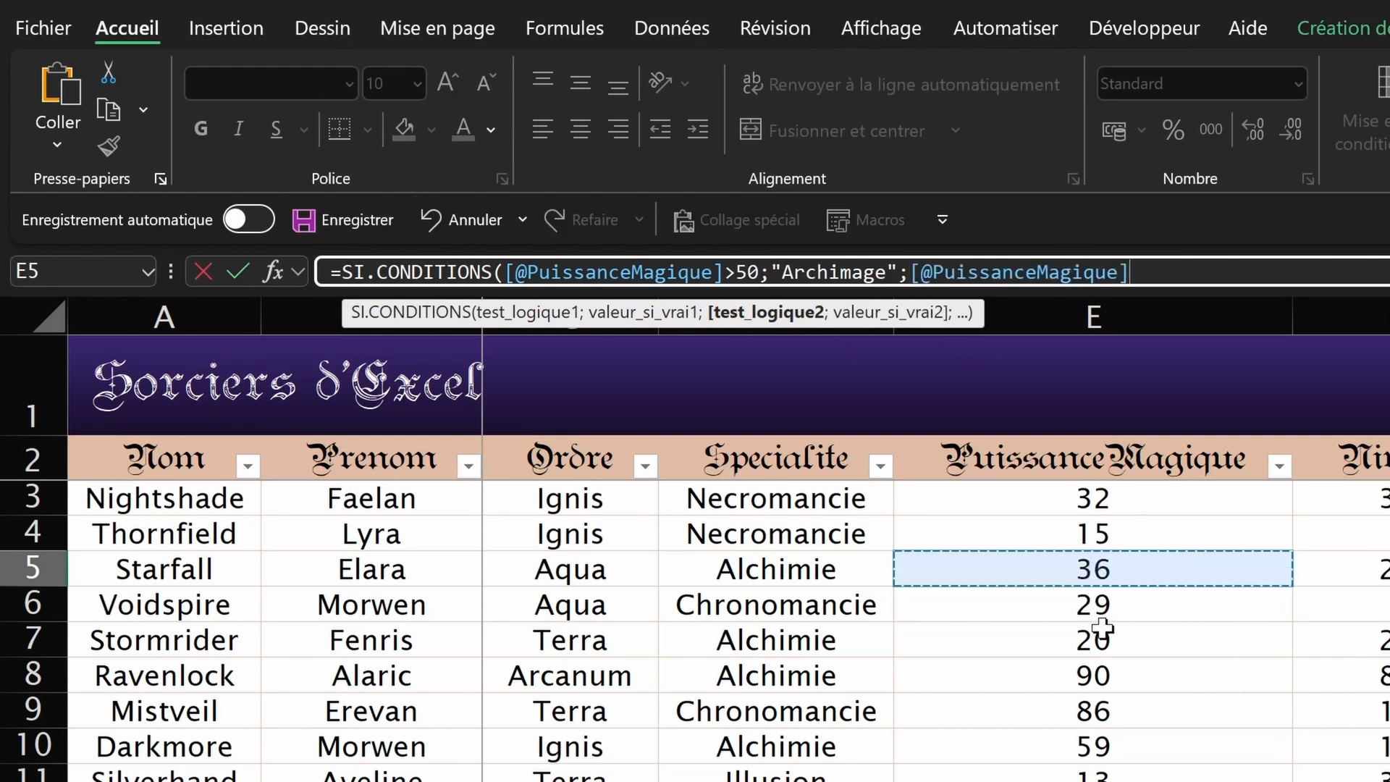
type(">30")
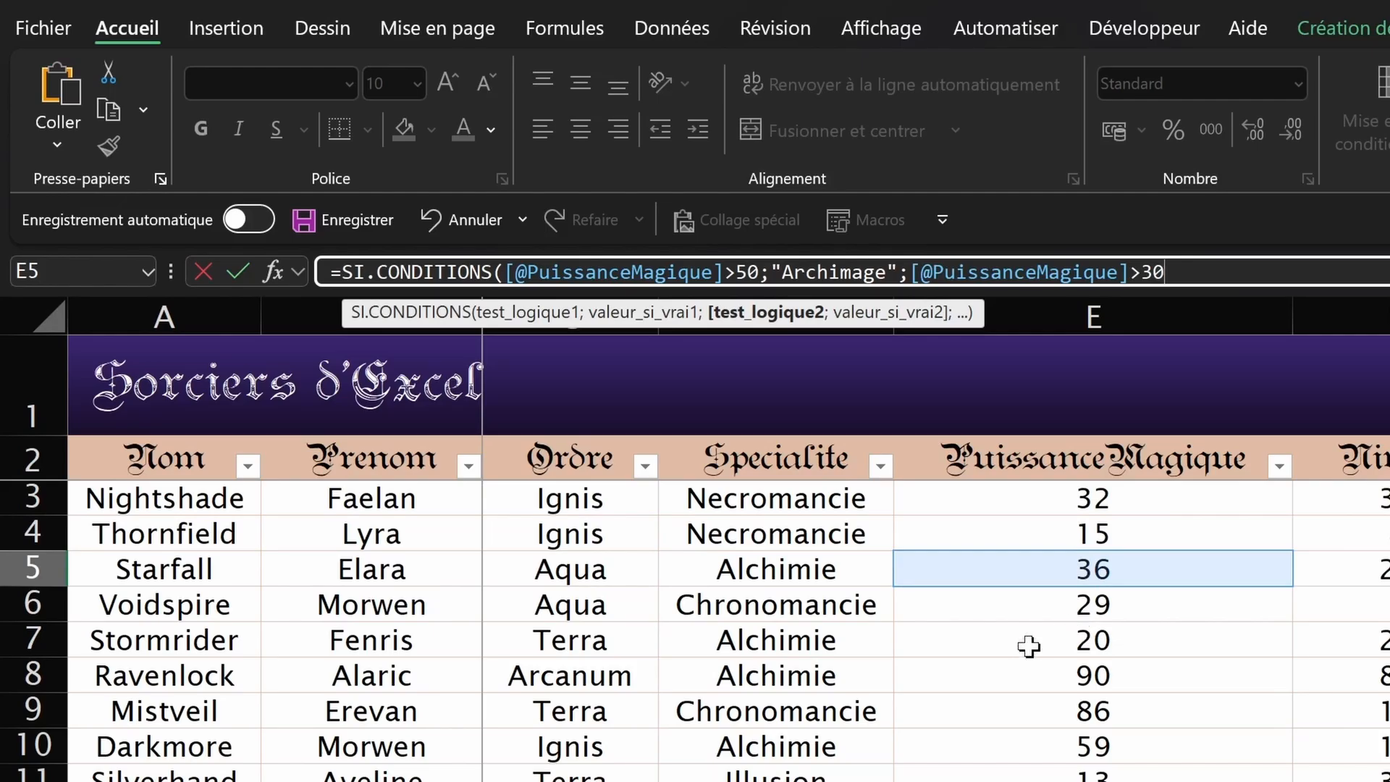
type(";\"Mage\";")
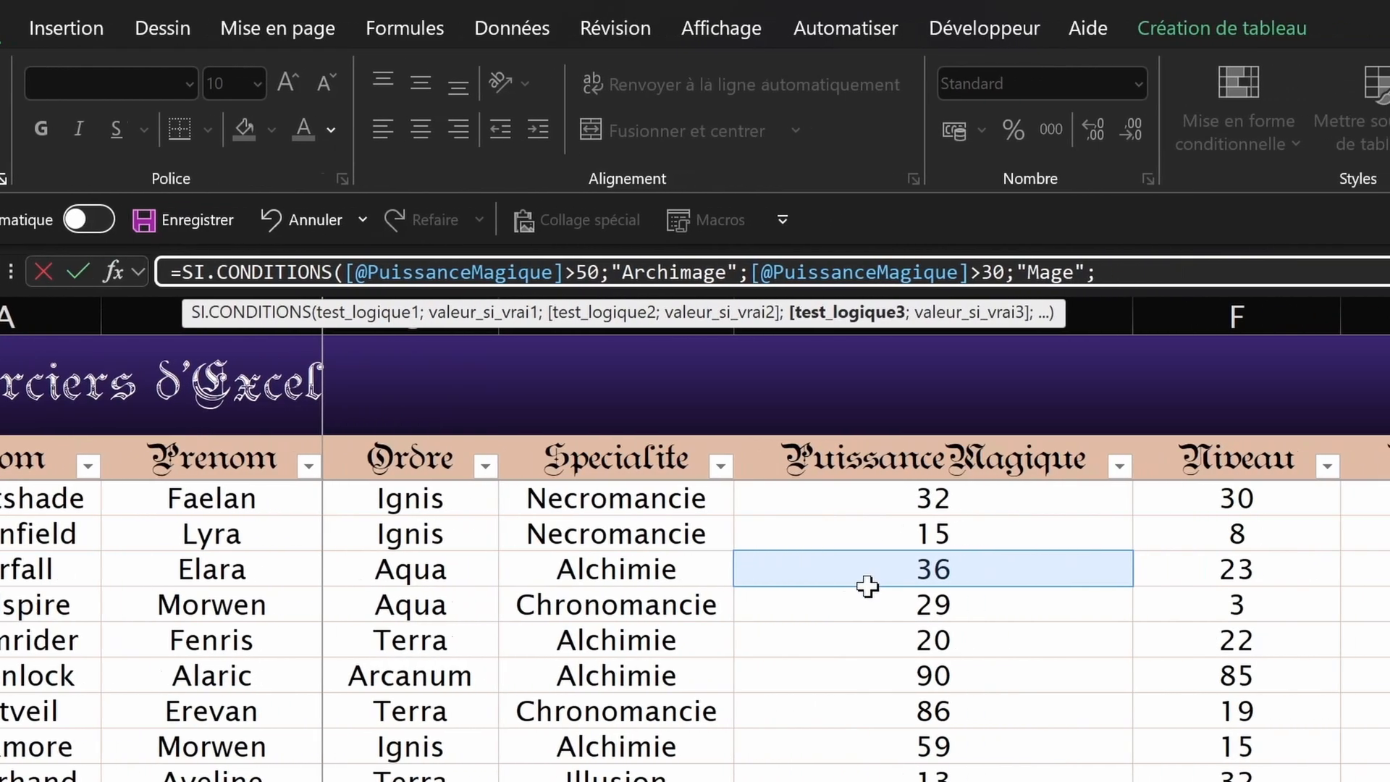
left_click(774, 572)
type(">")
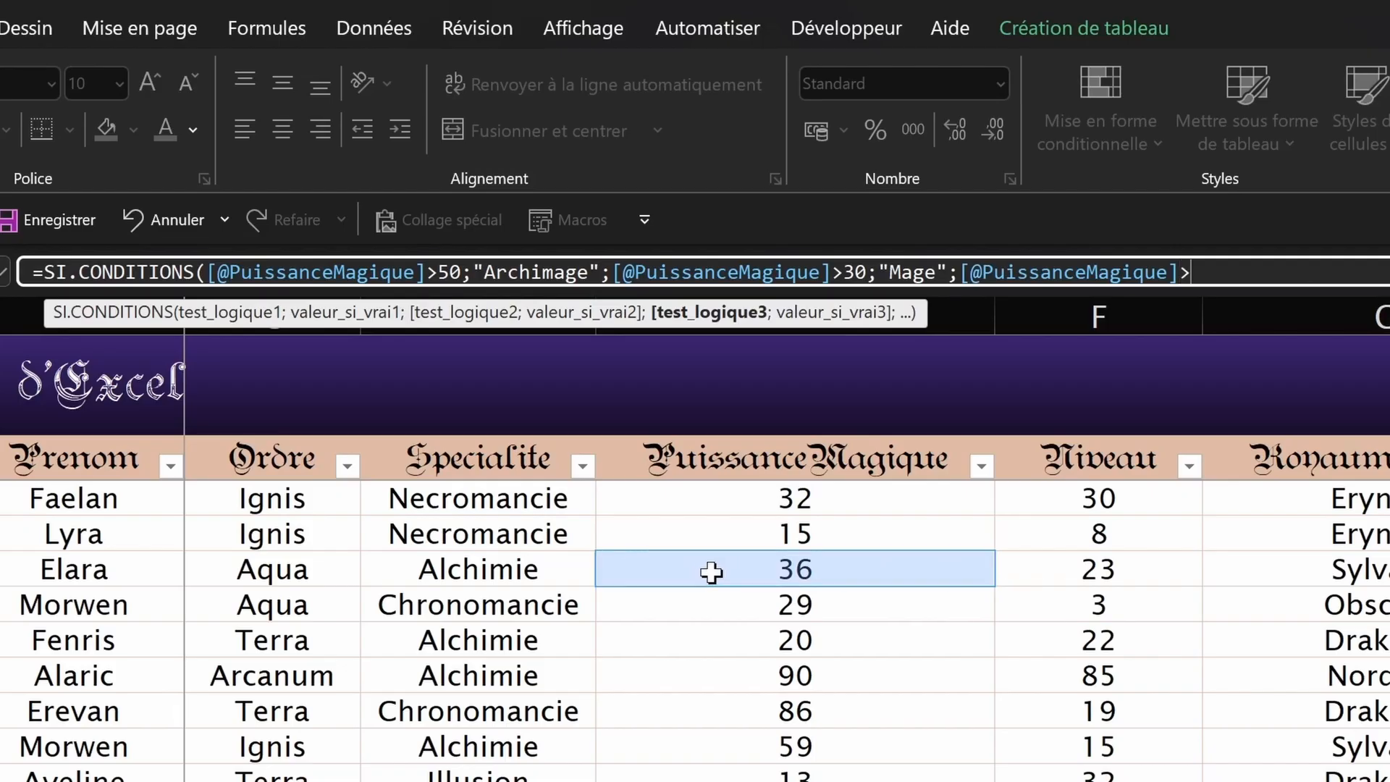
type("15;\"Amateur")
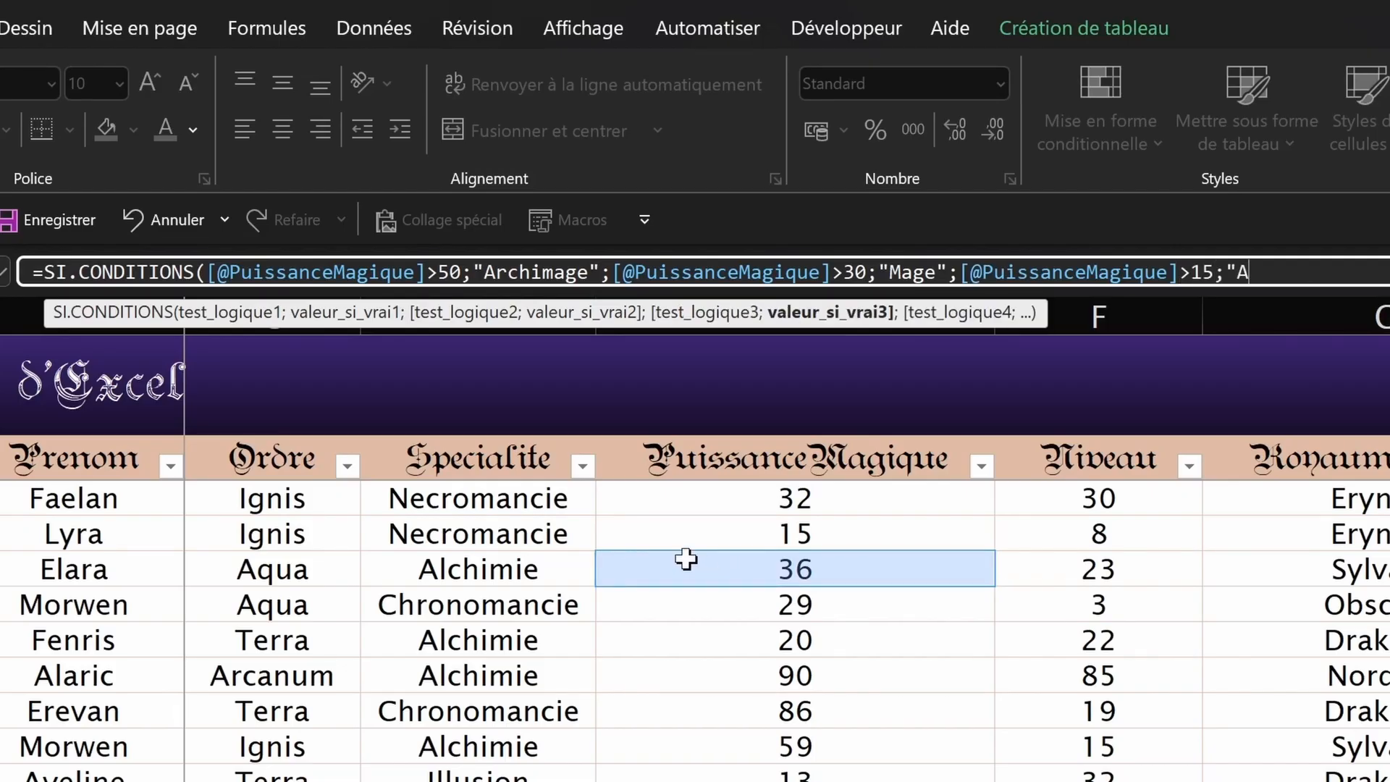
type("\"")
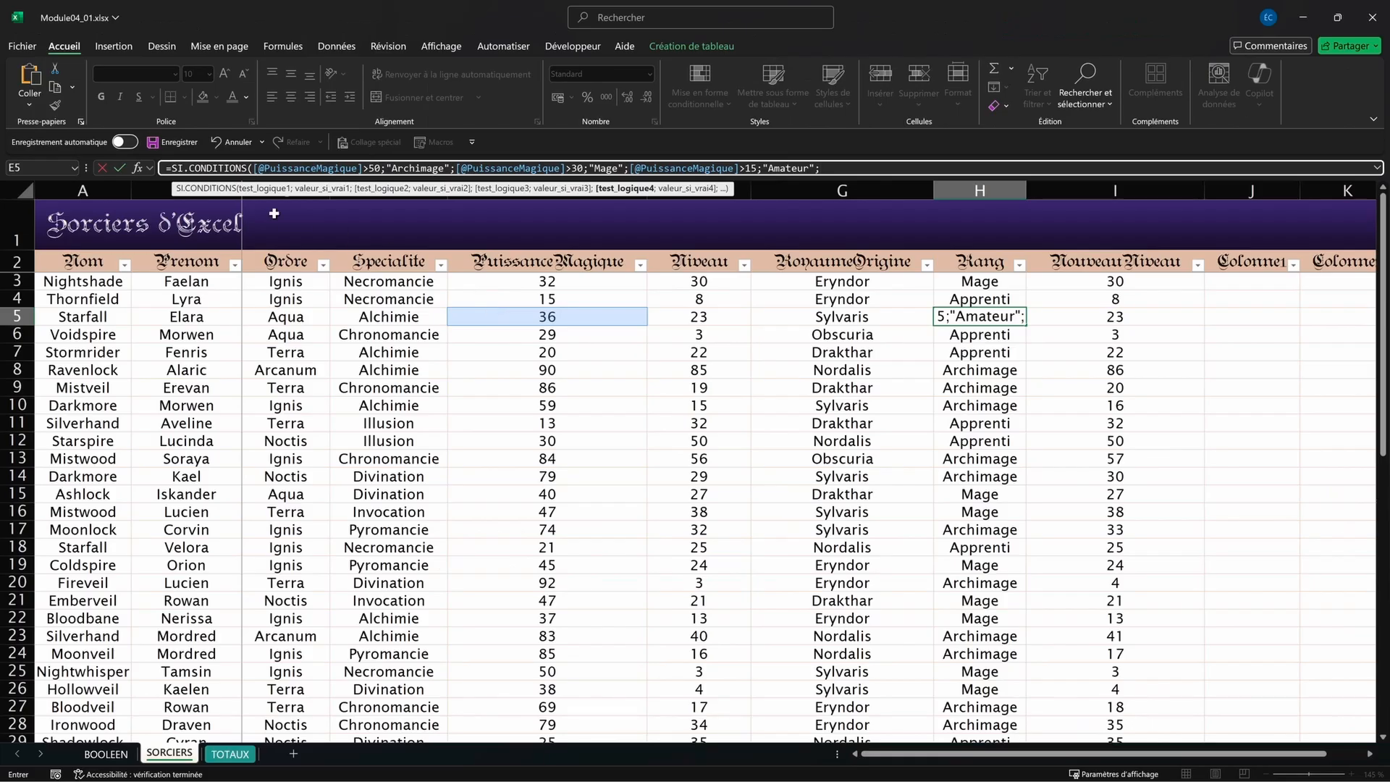
Step: Complete H5's SI.CONDITIONS with a test returning "Débutant" for PuissanceMagique of 15 or less, and apply it to the Rang column
type(";")
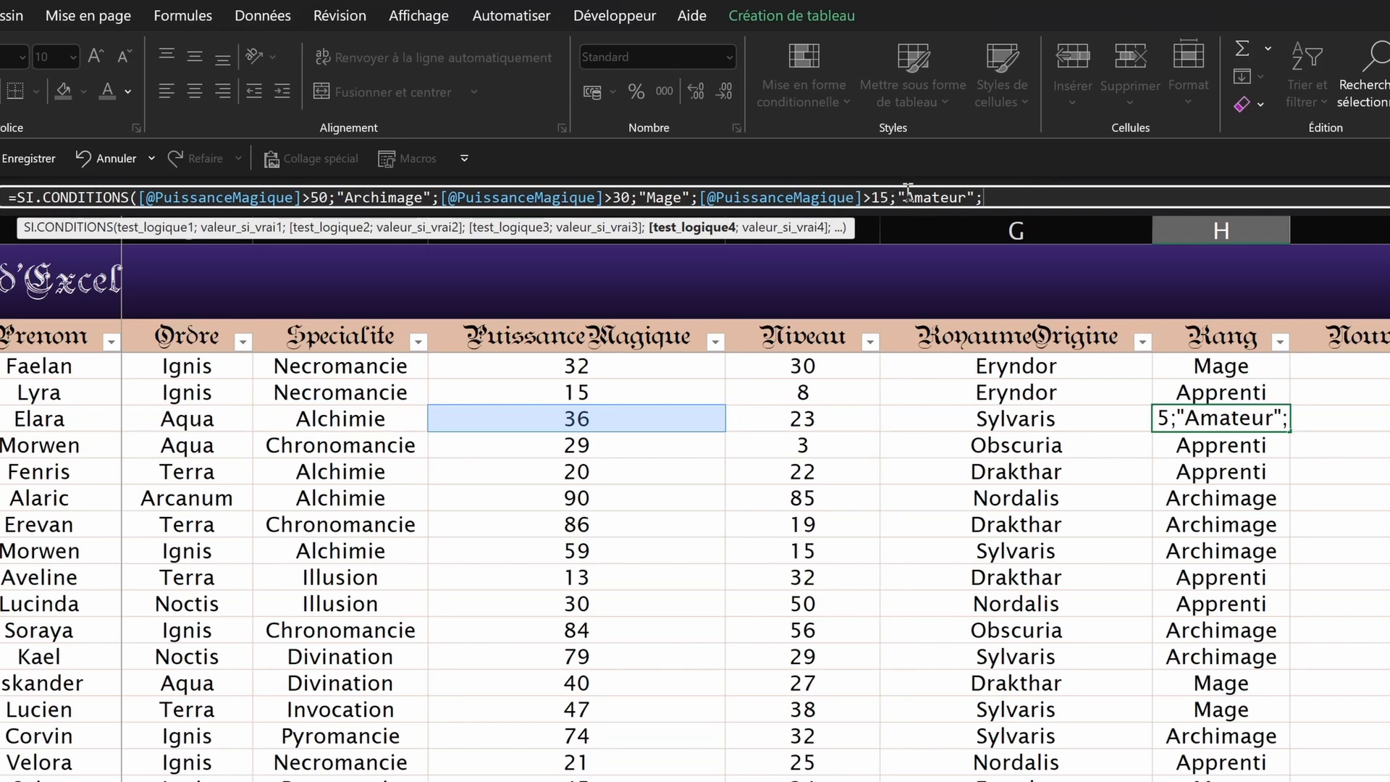
left_click(519, 417)
type("<")
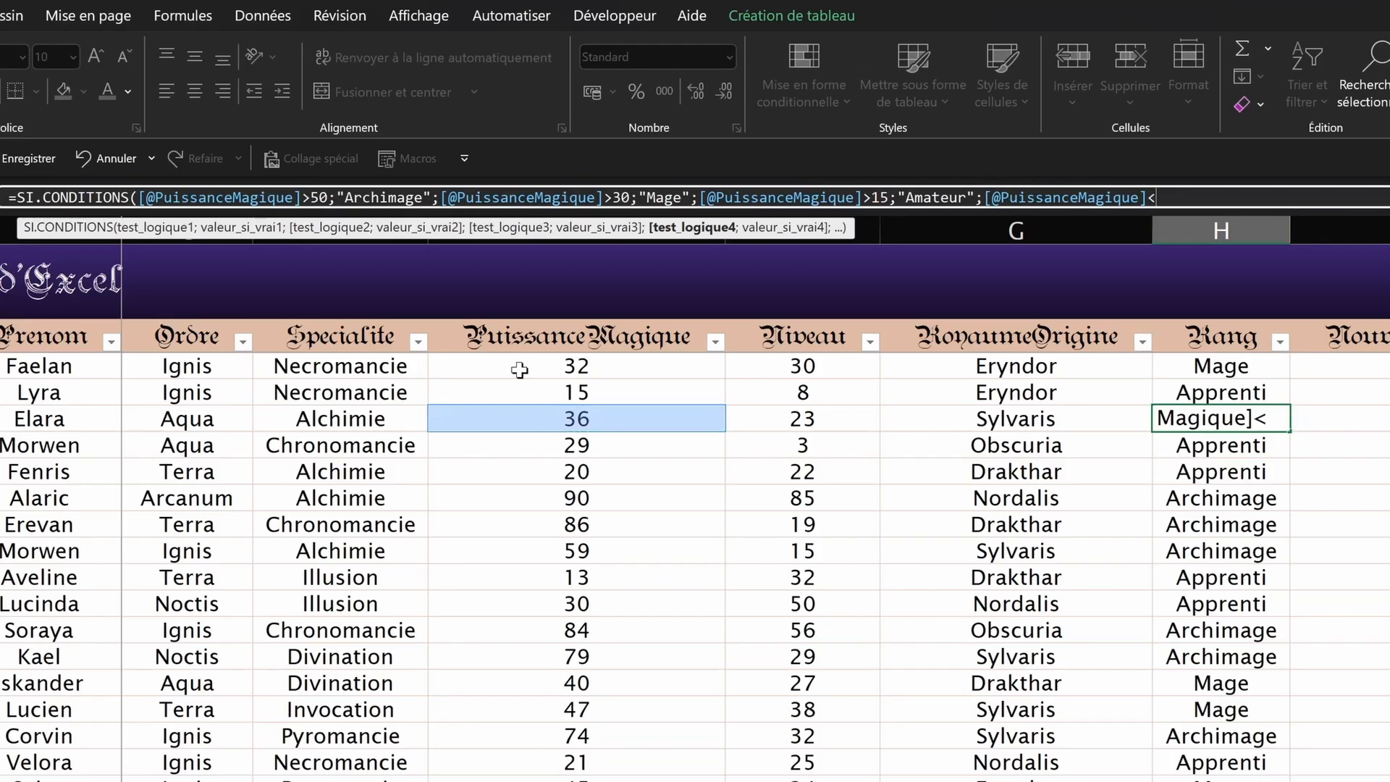
type("=15")
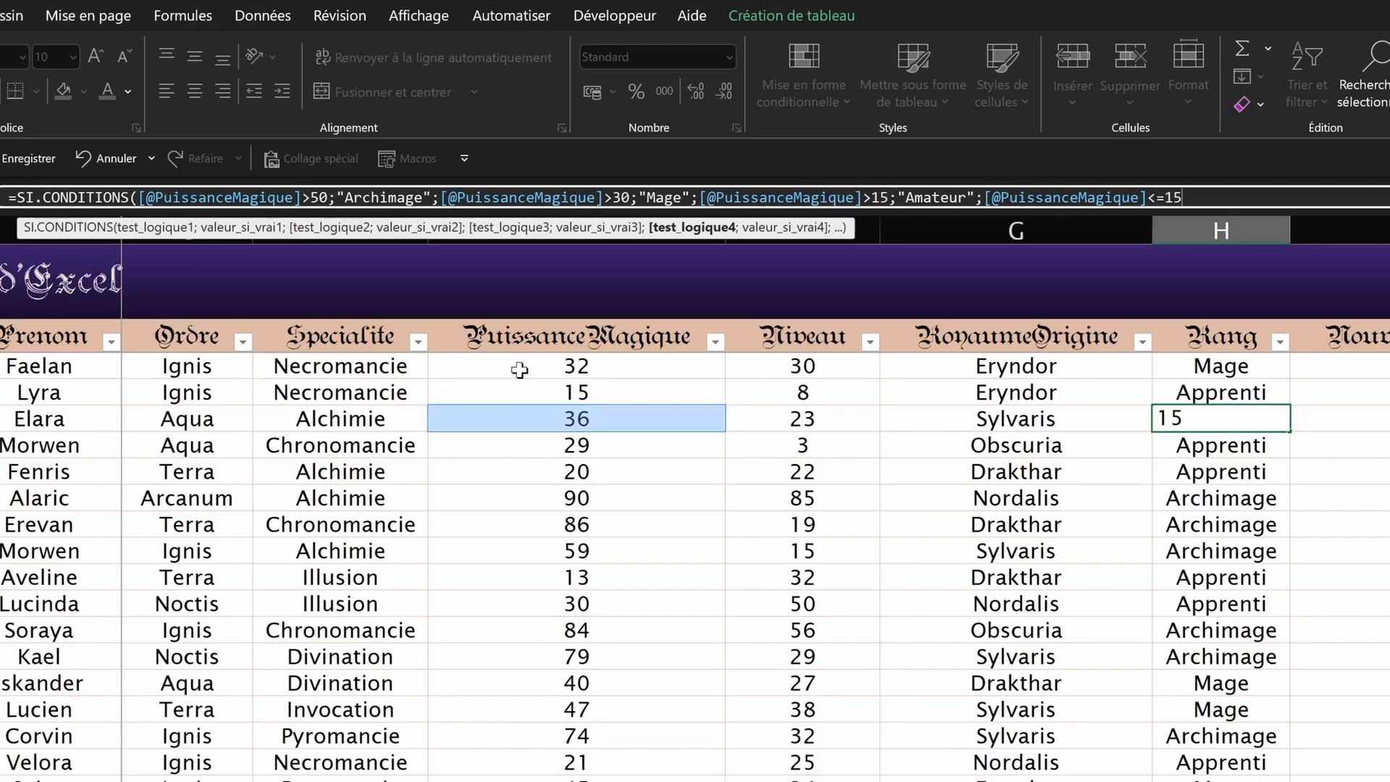
type(";\"Débutant\")")
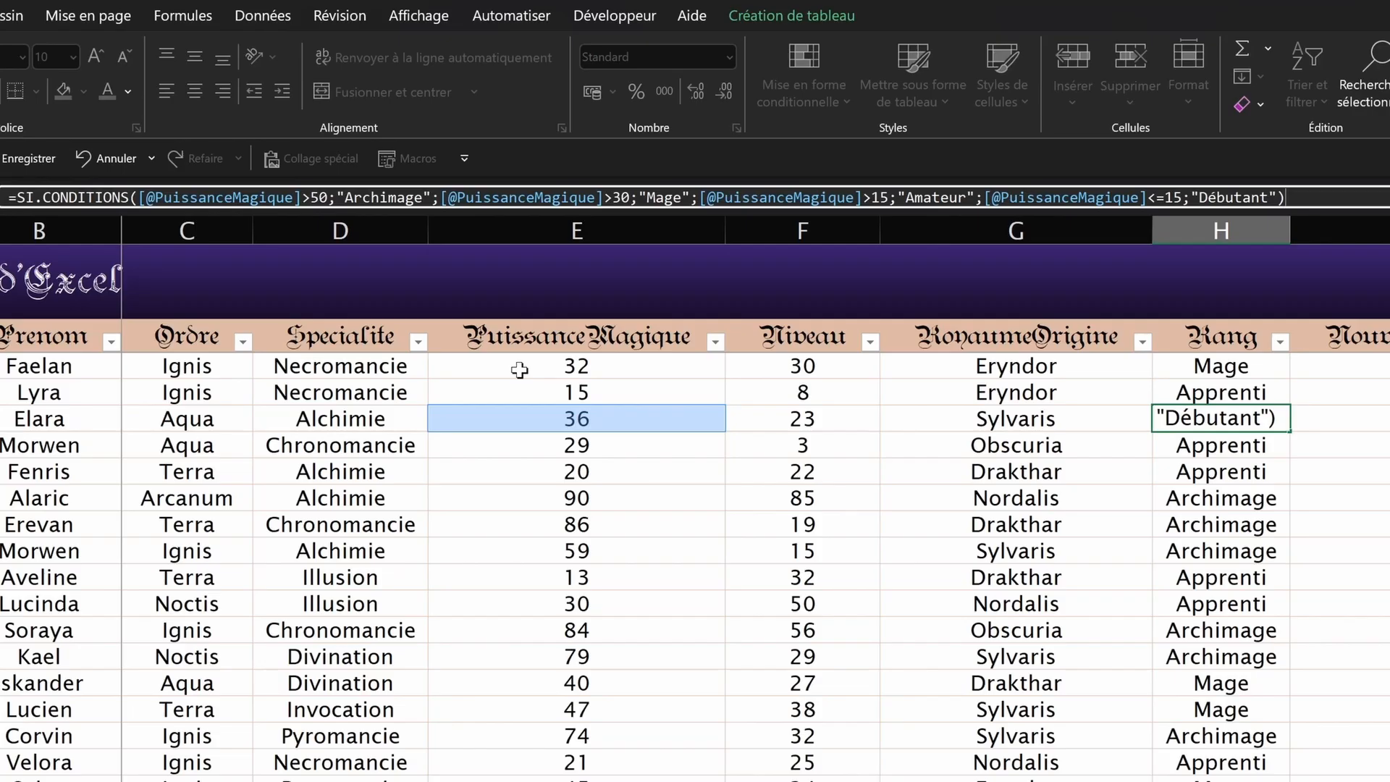
key("Return")
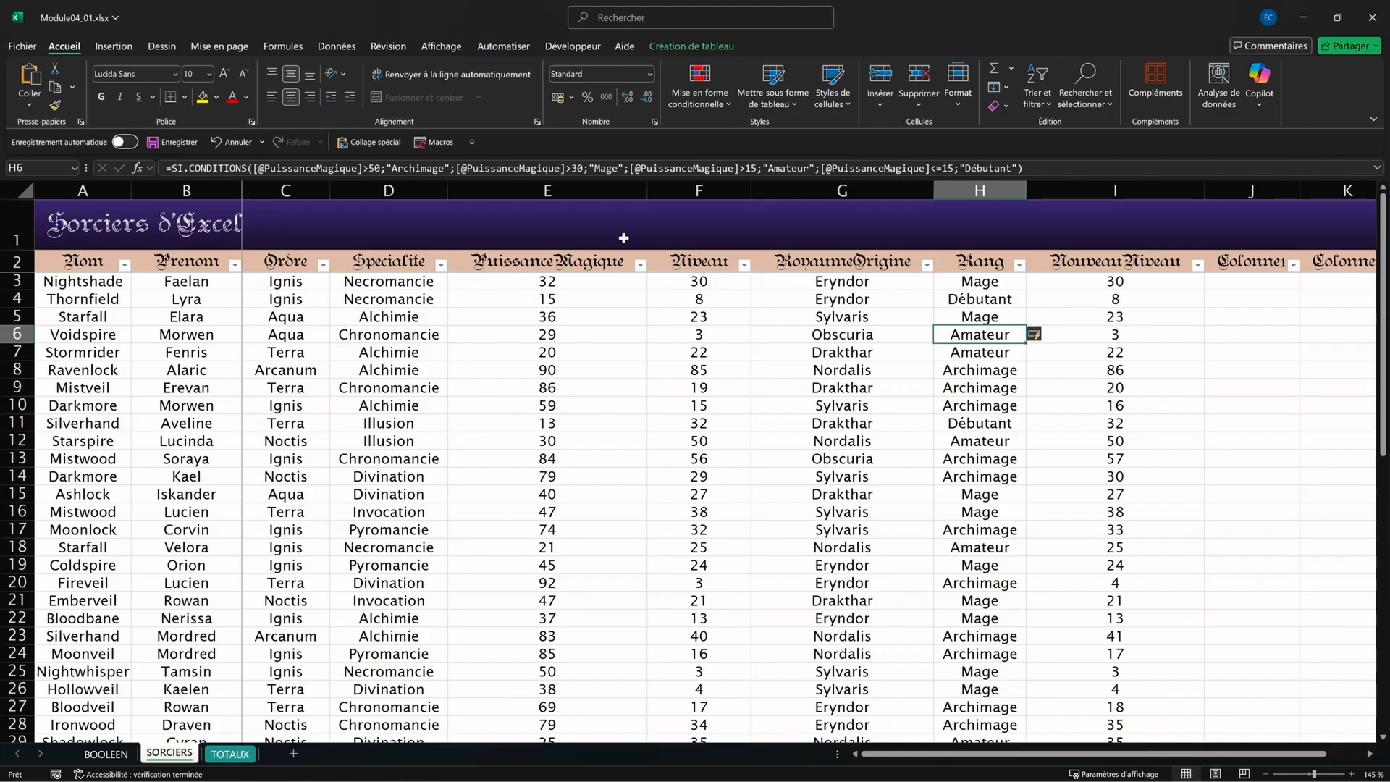
Step: Replace the final PuissanceMagique<=15 test in H6's SI.CONDITIONS formula with VRAI as the default condition
left_click(831, 169)
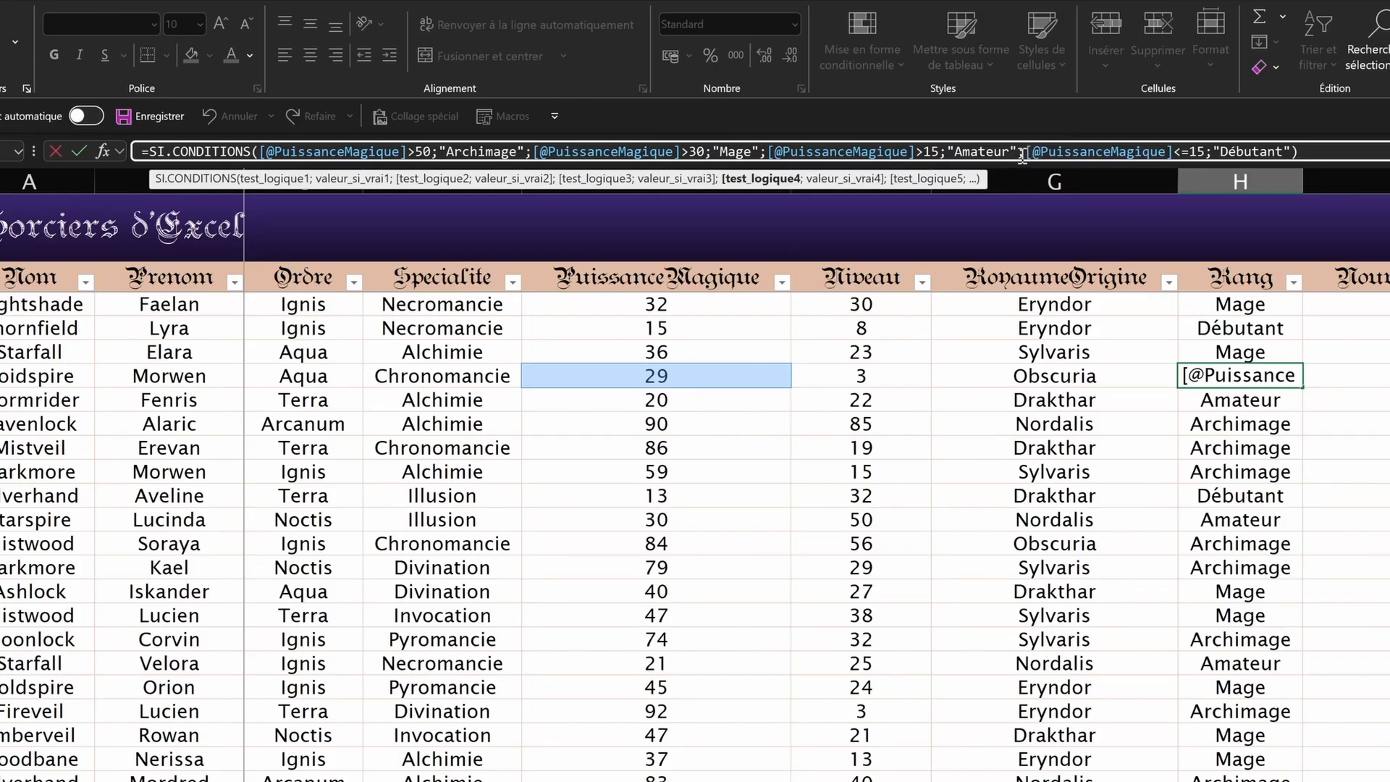
left_click_drag(1012, 154, 257, 154)
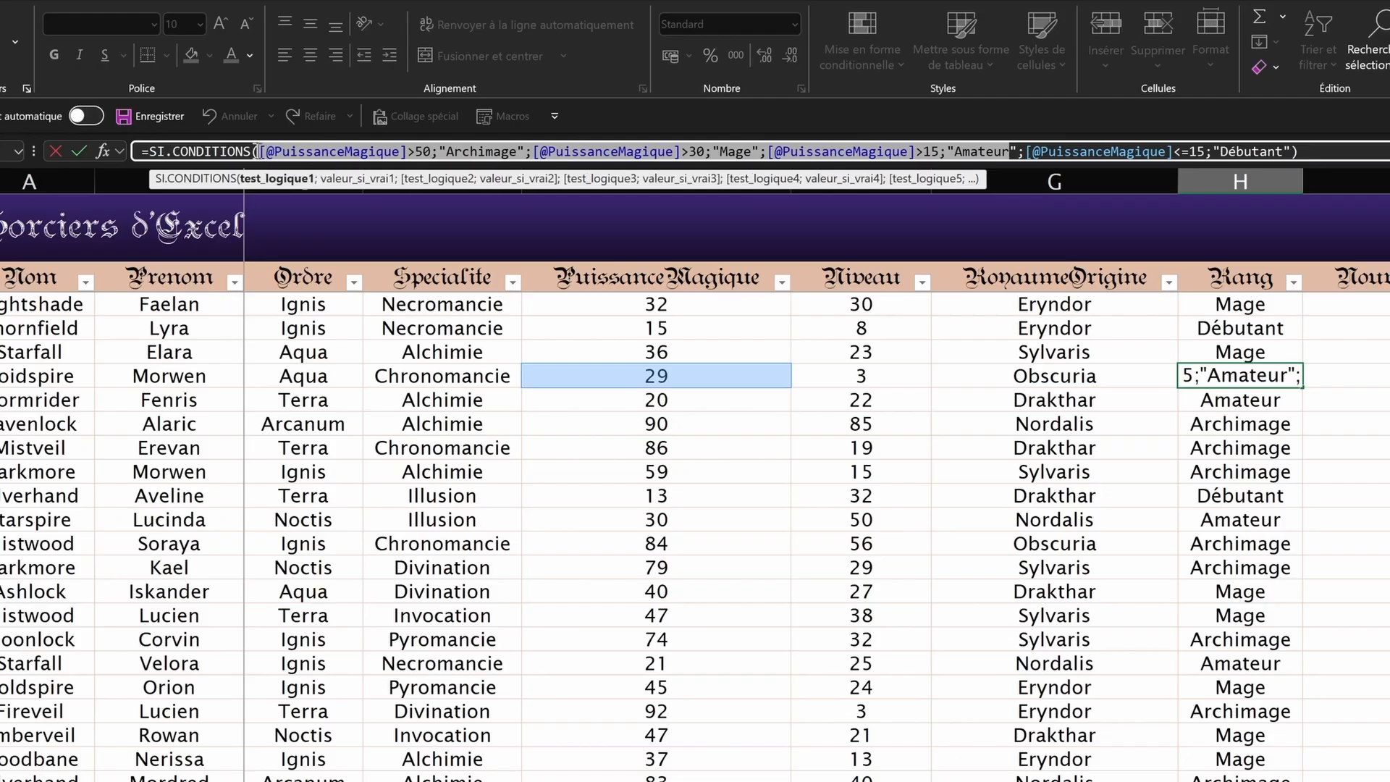
left_click_drag(1022, 151, 1205, 151)
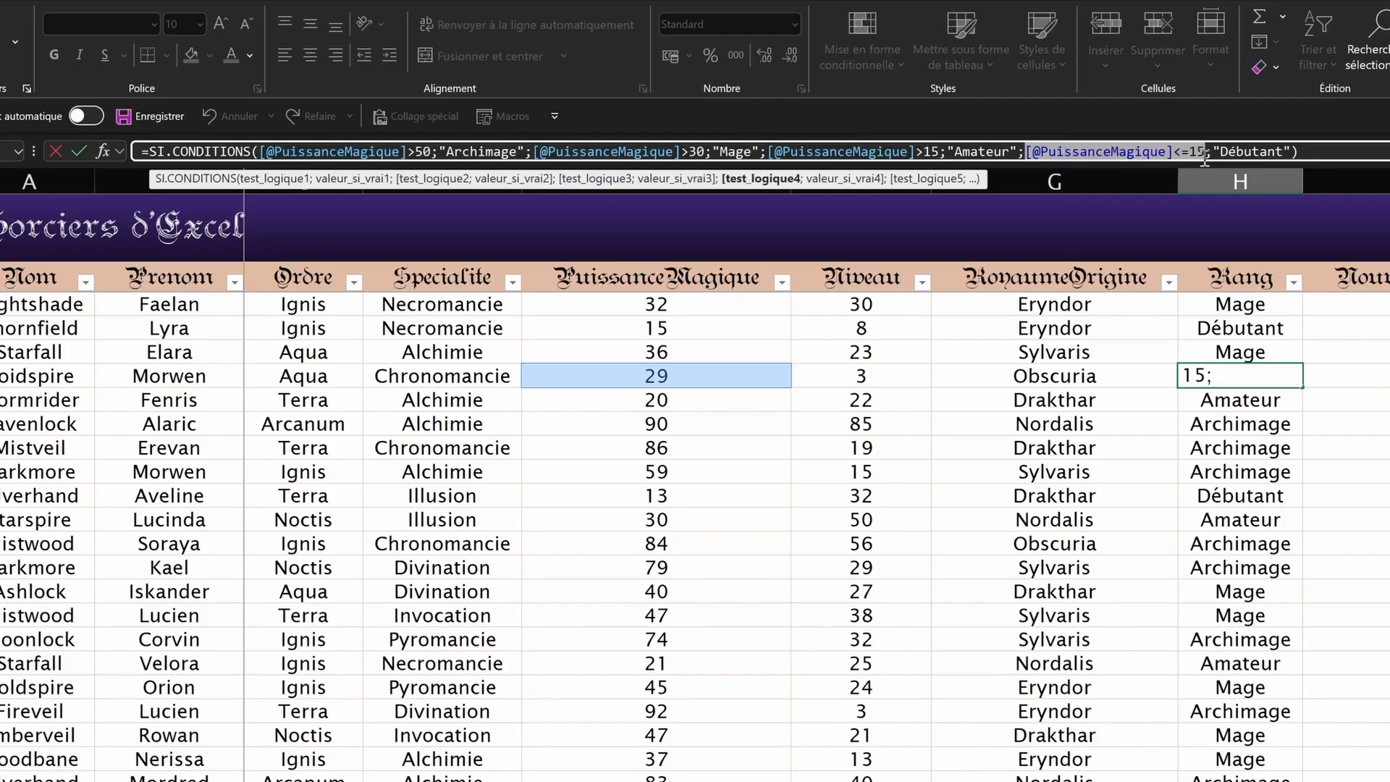
type("VRAI")
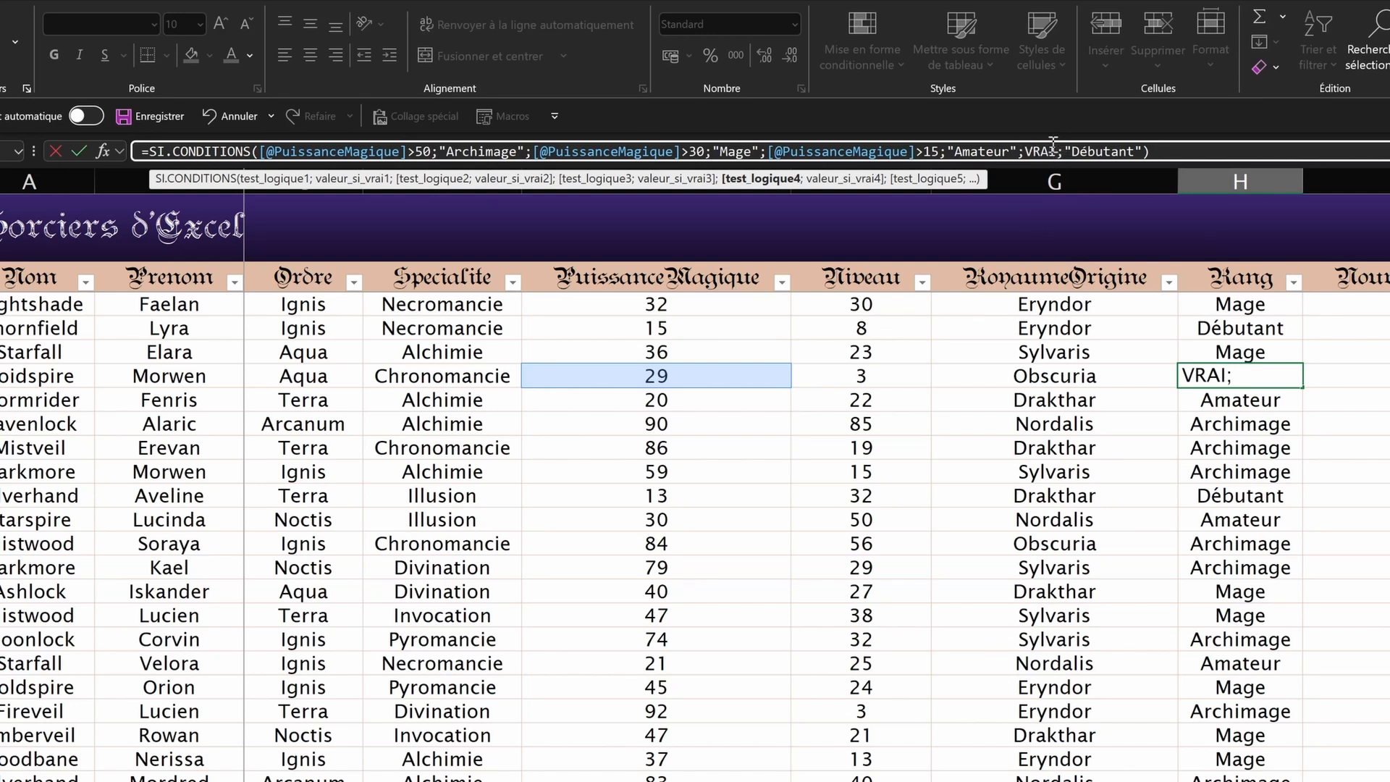
key("Return")
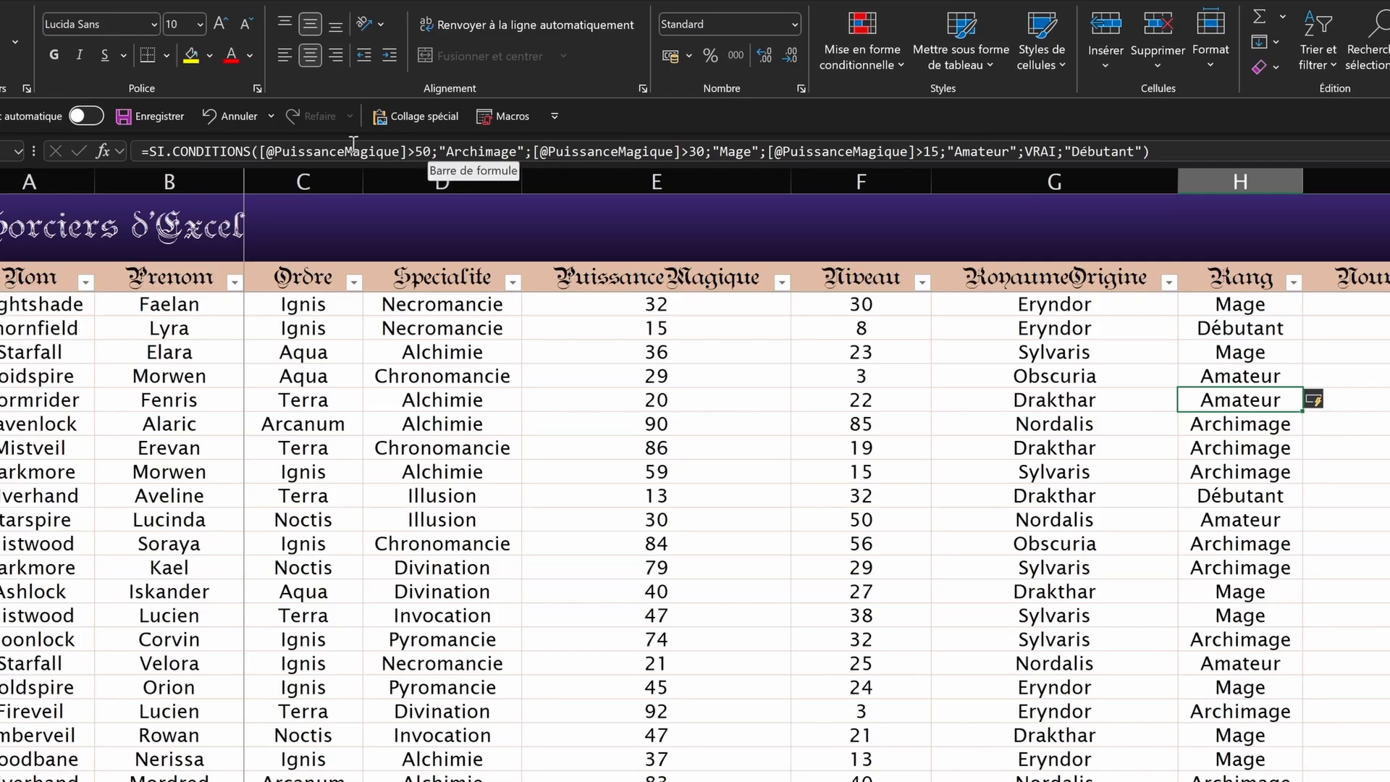
Step: Move the PuissanceMagique>15 "Amateur" test to the first position in H5's SI.CONDITIONS formula and apply it
left_click(687, 153)
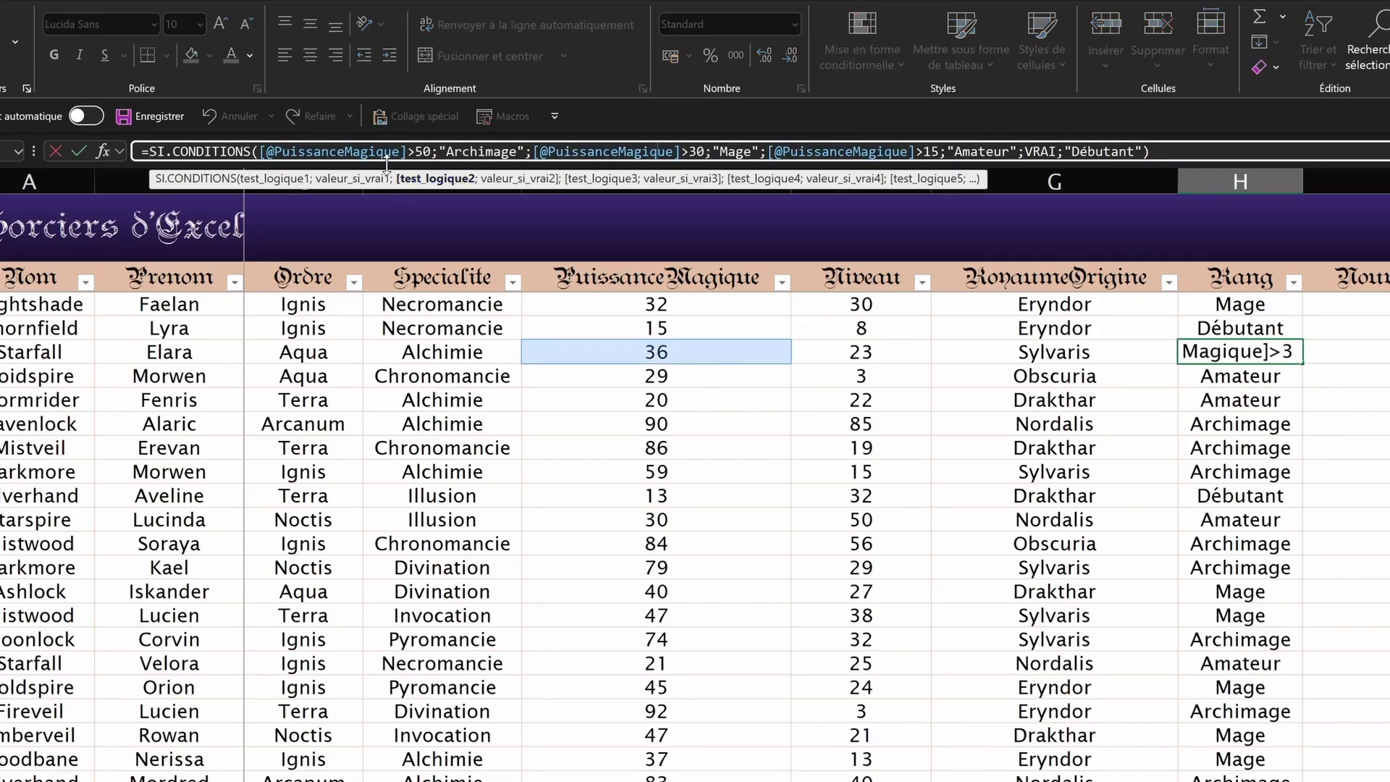
left_click(760, 152)
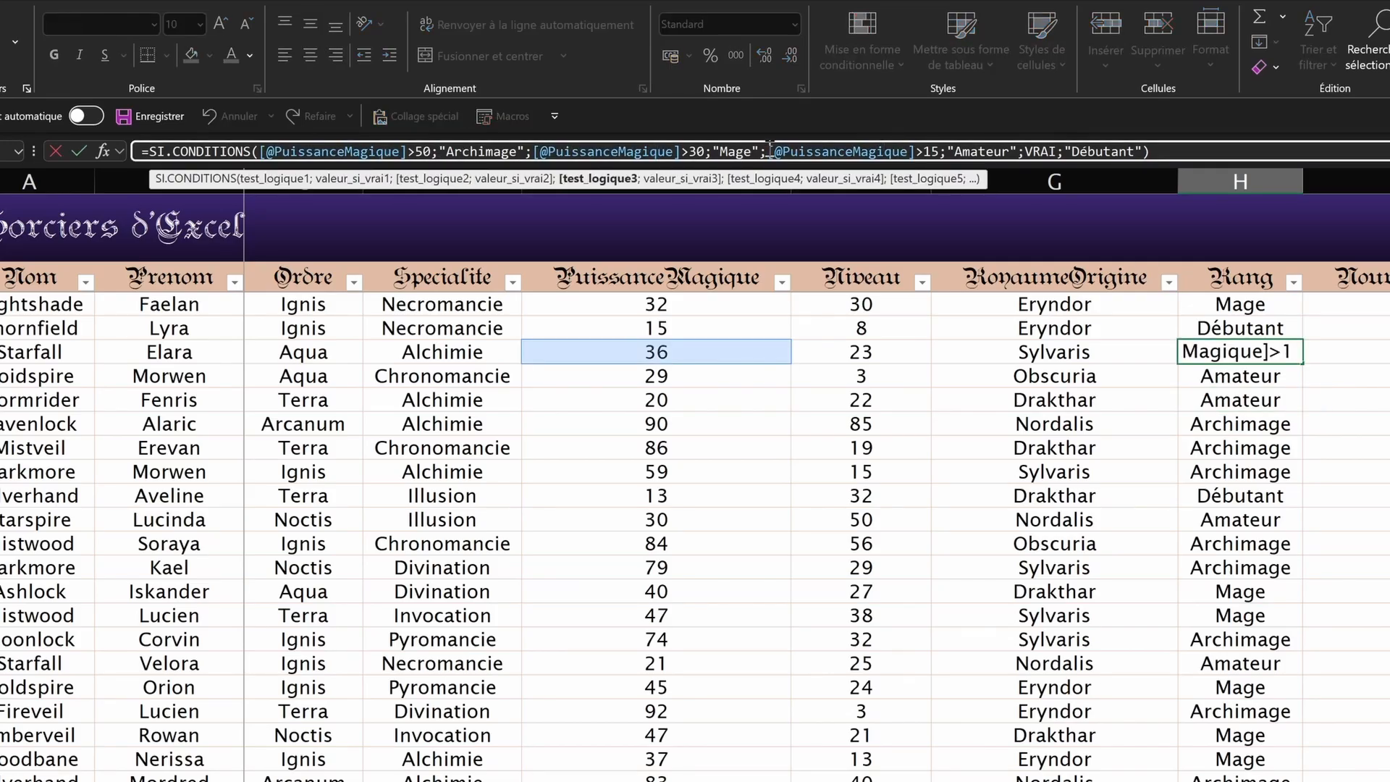
left_click_drag(769, 148, 1022, 148)
key("ctrl+c")
key("Delete")
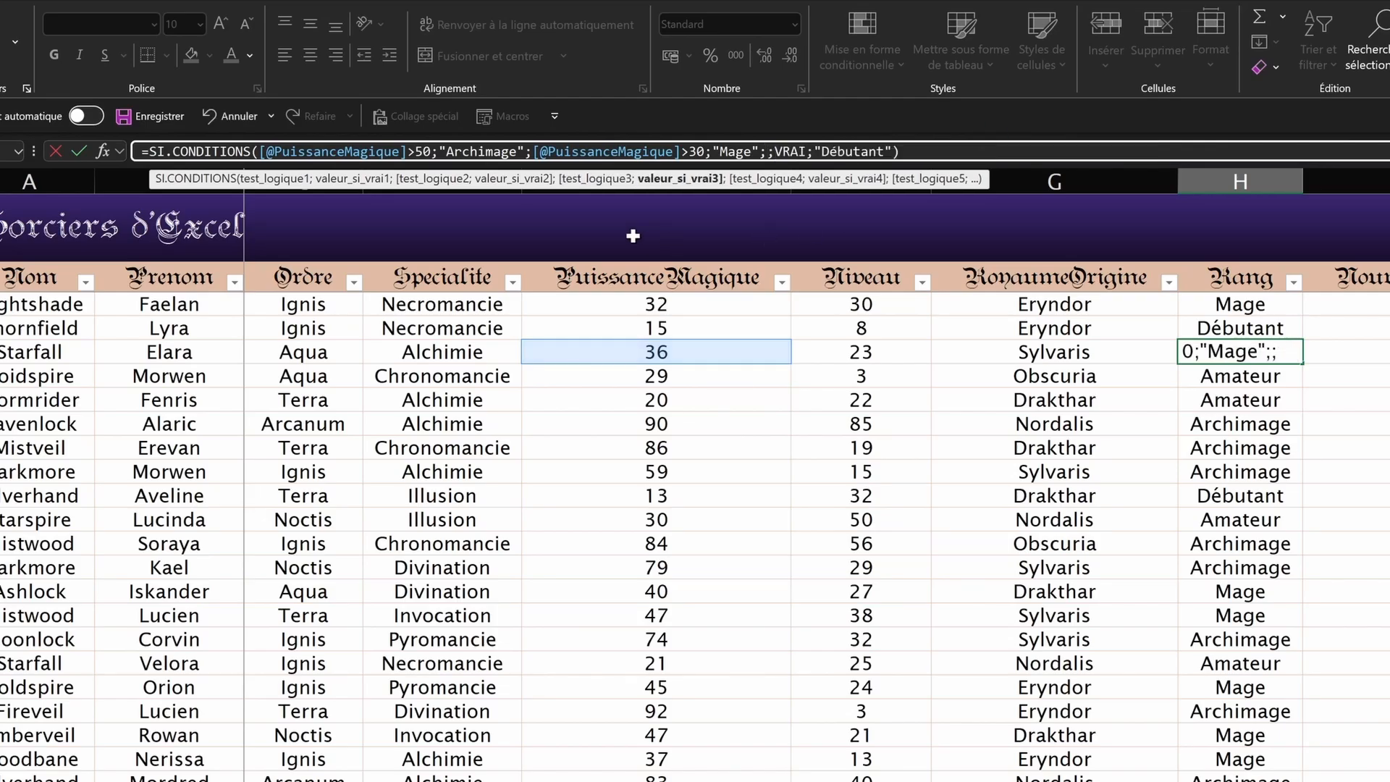
key("BackSpace")
left_click(258, 152)
key("ctrl+v")
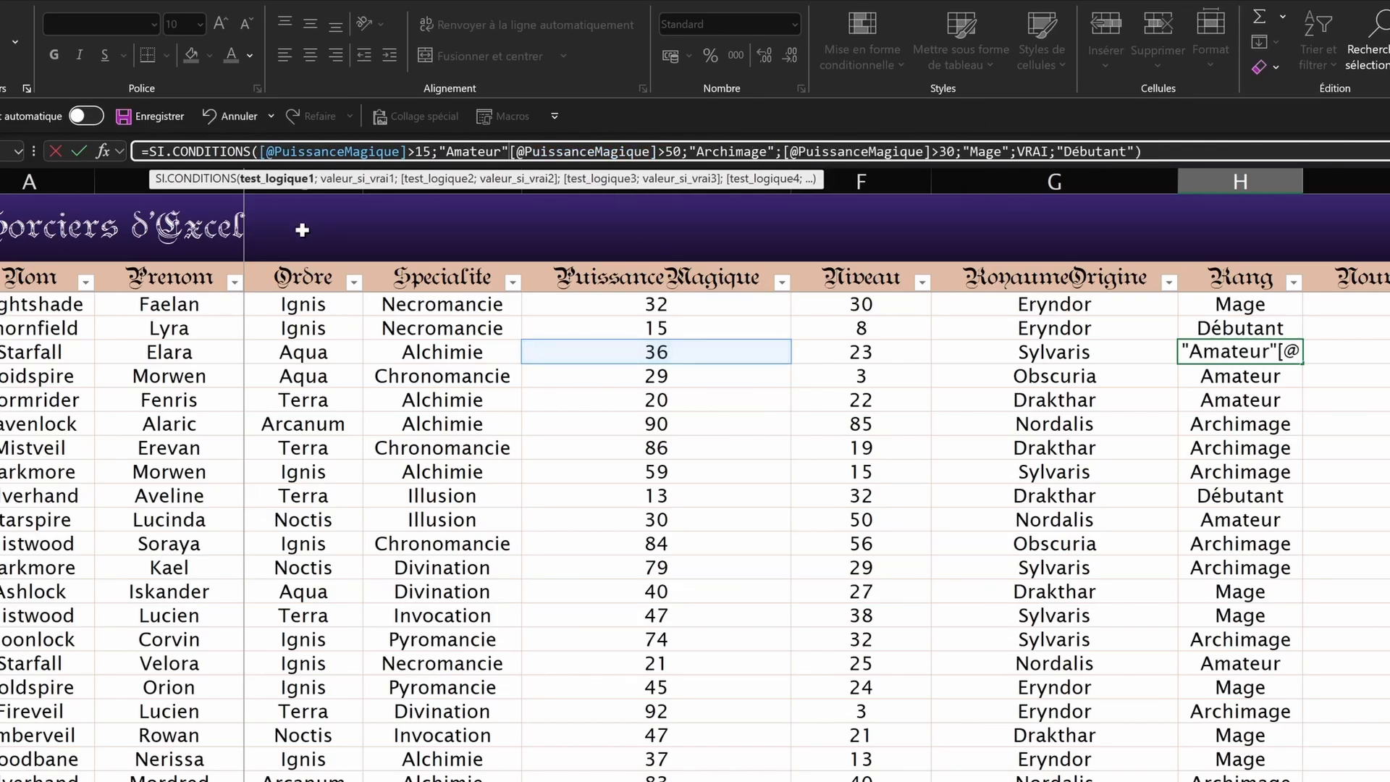
type(";")
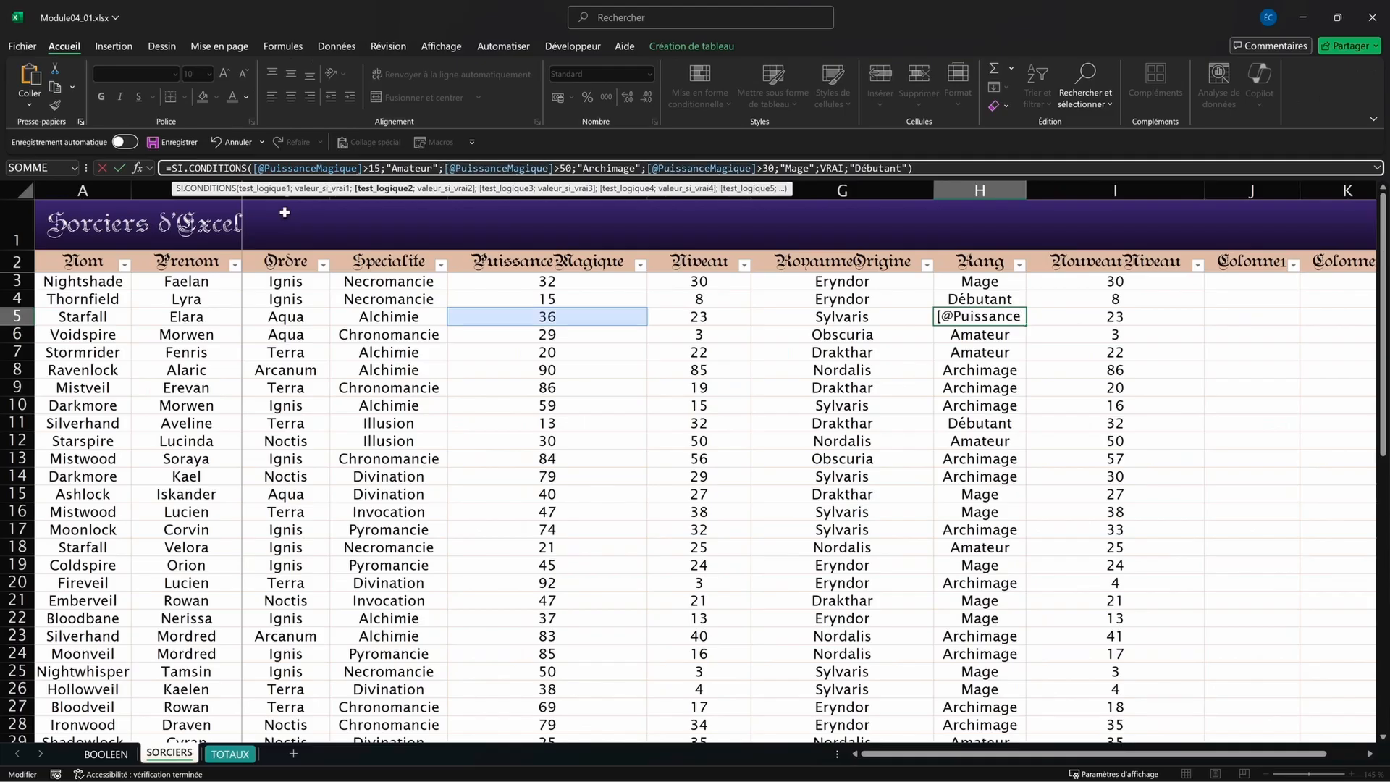
key("Return")
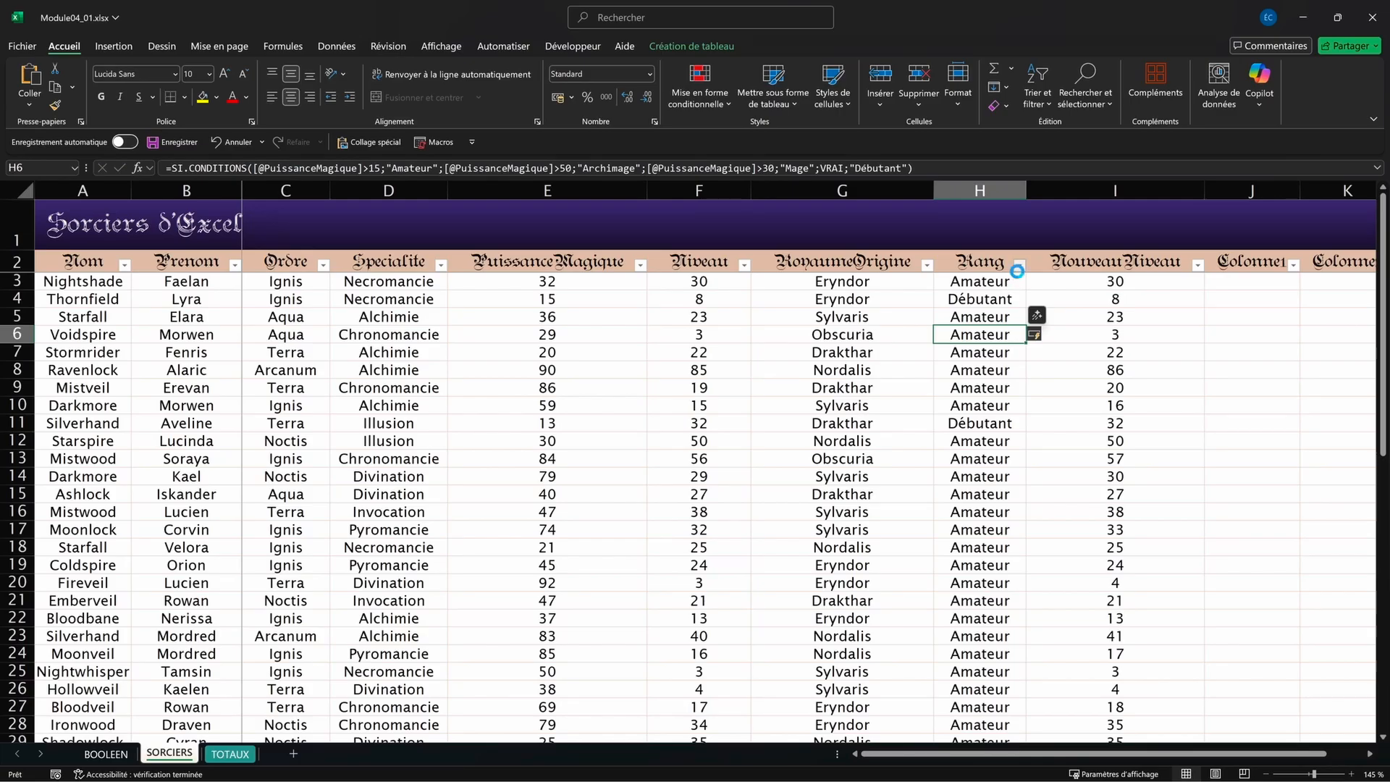
Step: Filter the Rang column to show only "Amateur" and examine the order of the tests in H6's formula
left_click(1019, 265)
left_click(887, 481)
left_click(958, 646)
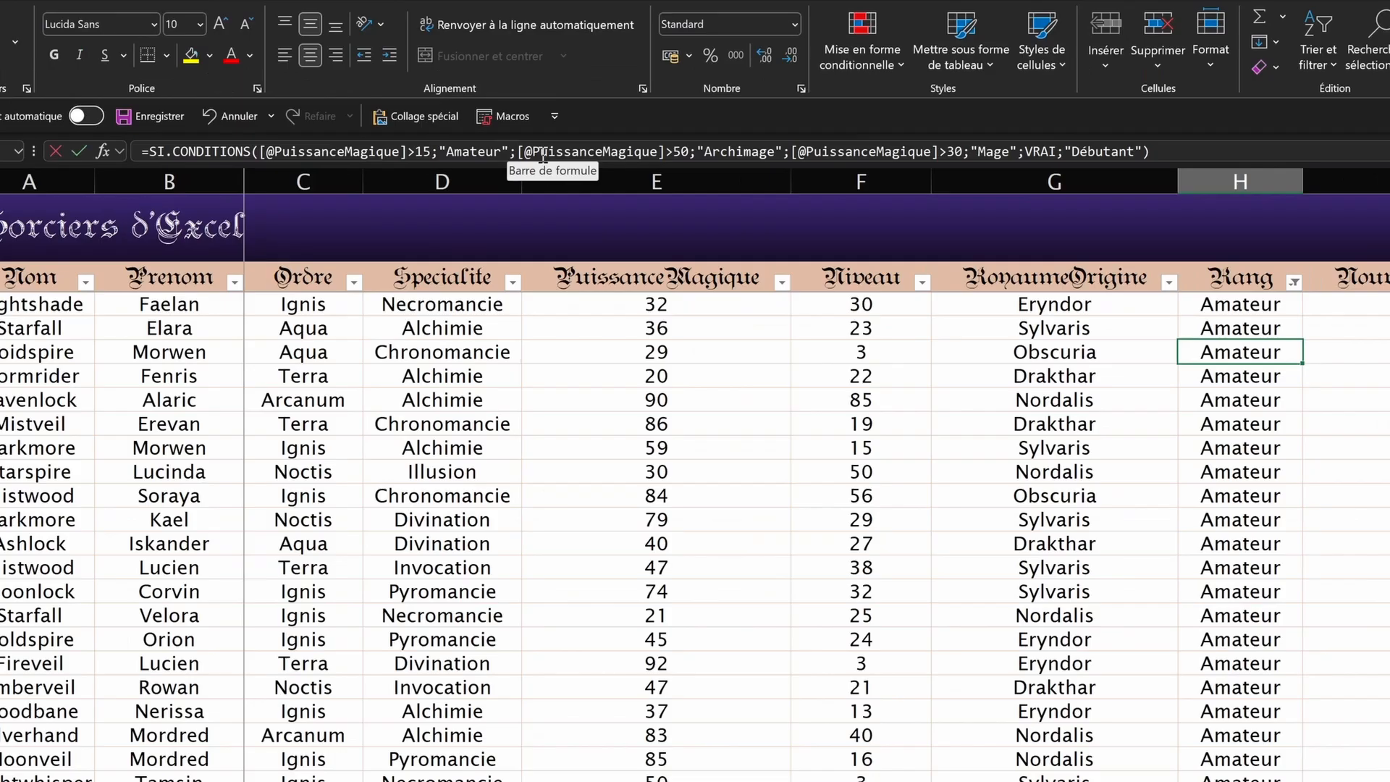
left_click_drag(441, 169, 778, 174)
left_click_drag(969, 165, 963, 153)
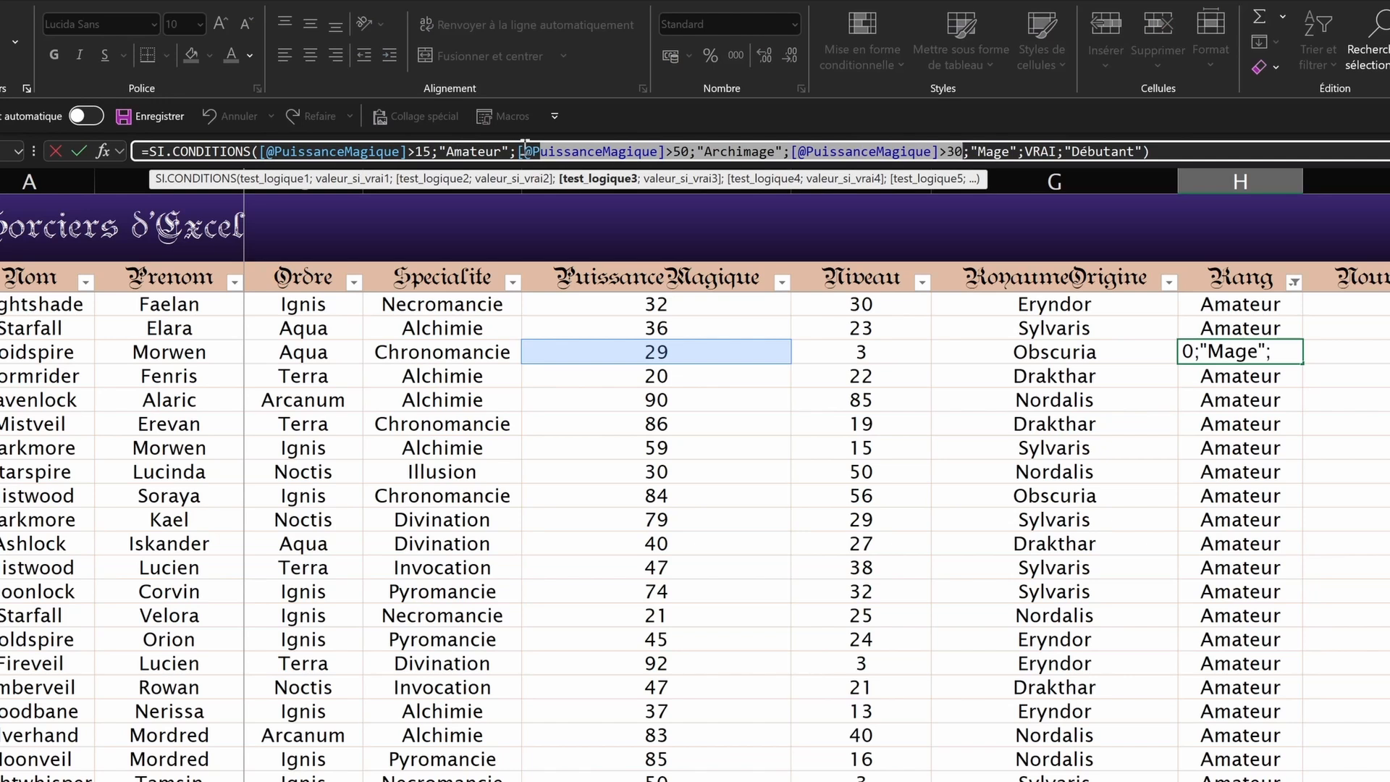
left_click_drag(524, 149, 993, 150)
key("Return")
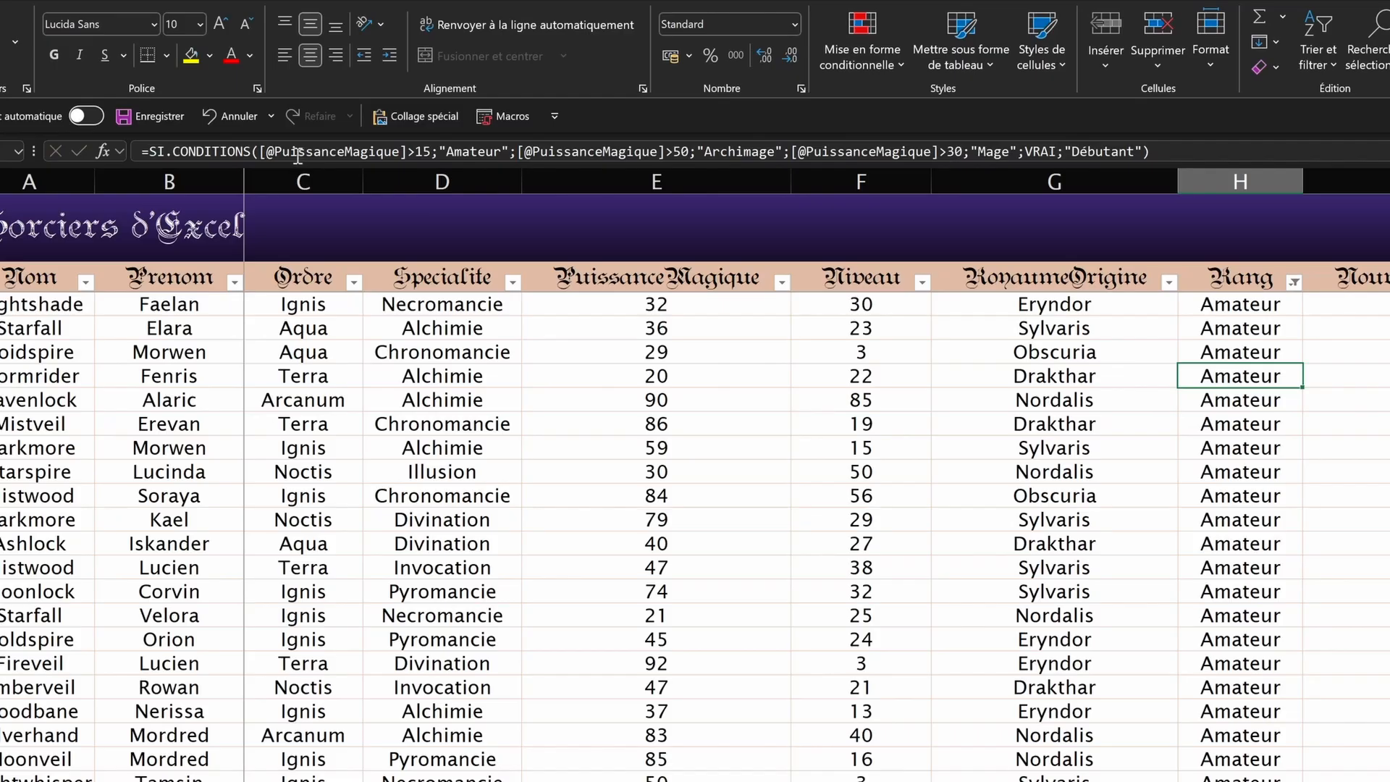
Step: Wrap the first test in H6's formula in ET, requiring PuissanceMagique above 15 and at most 30, and apply it
key("ctrl+z")
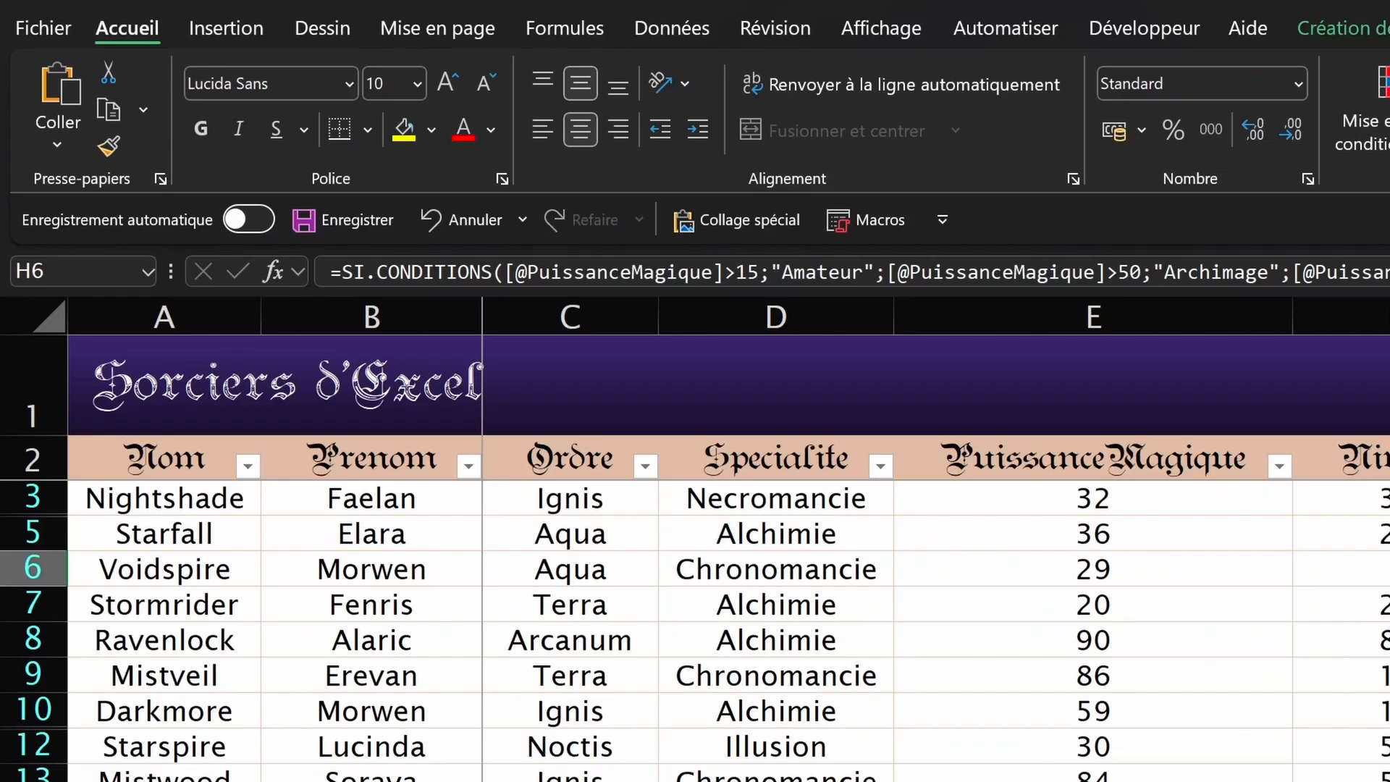
left_click(548, 284)
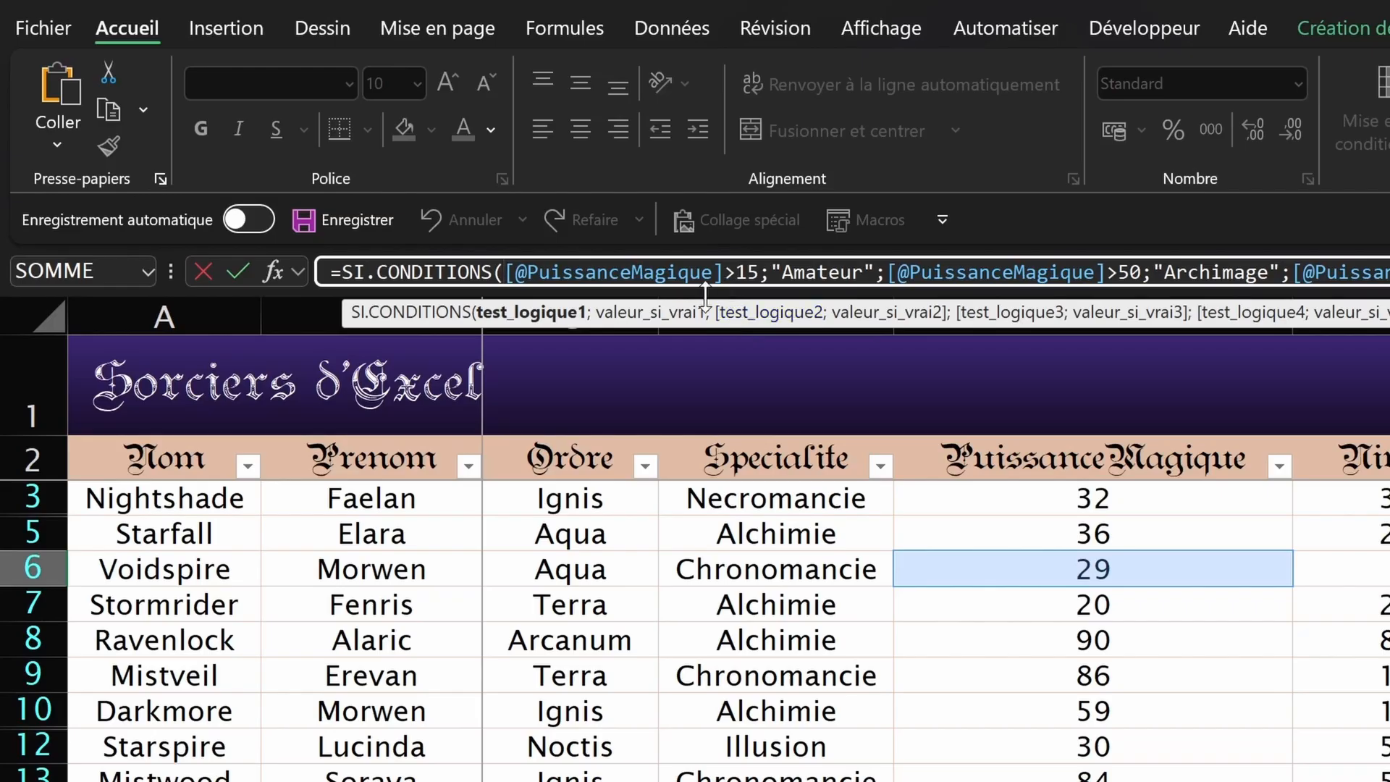
type("et'(")
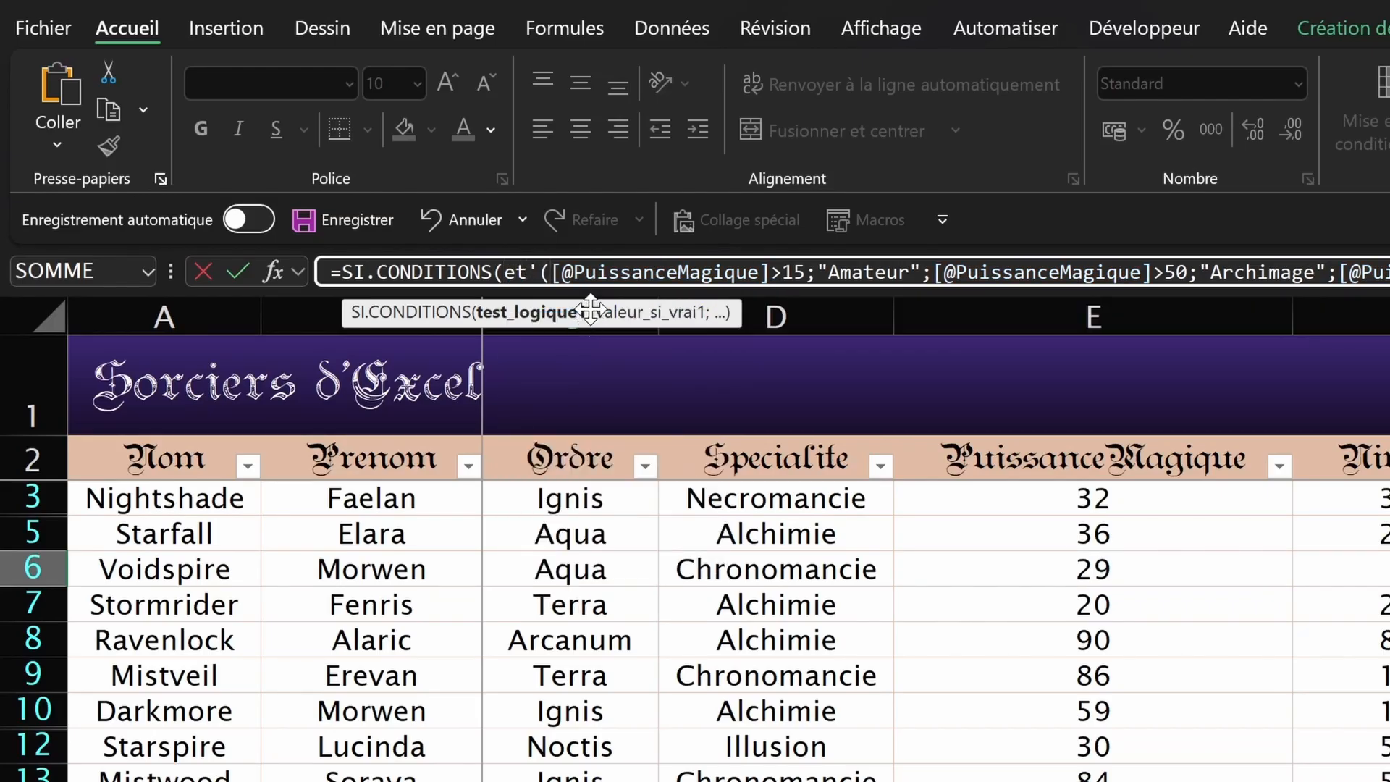
key("BackSpace")
key("BackSpace")
type("(")
left_click(796, 272)
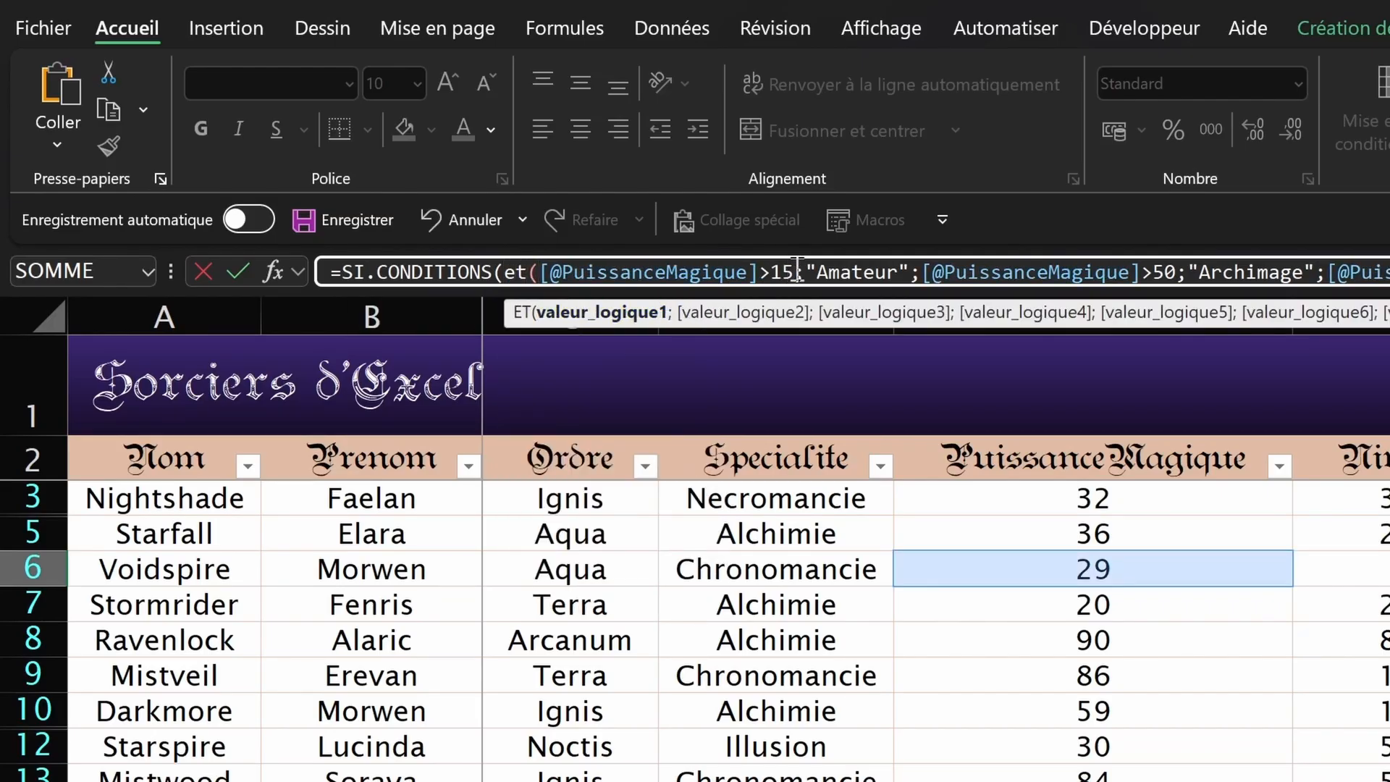
type(";")
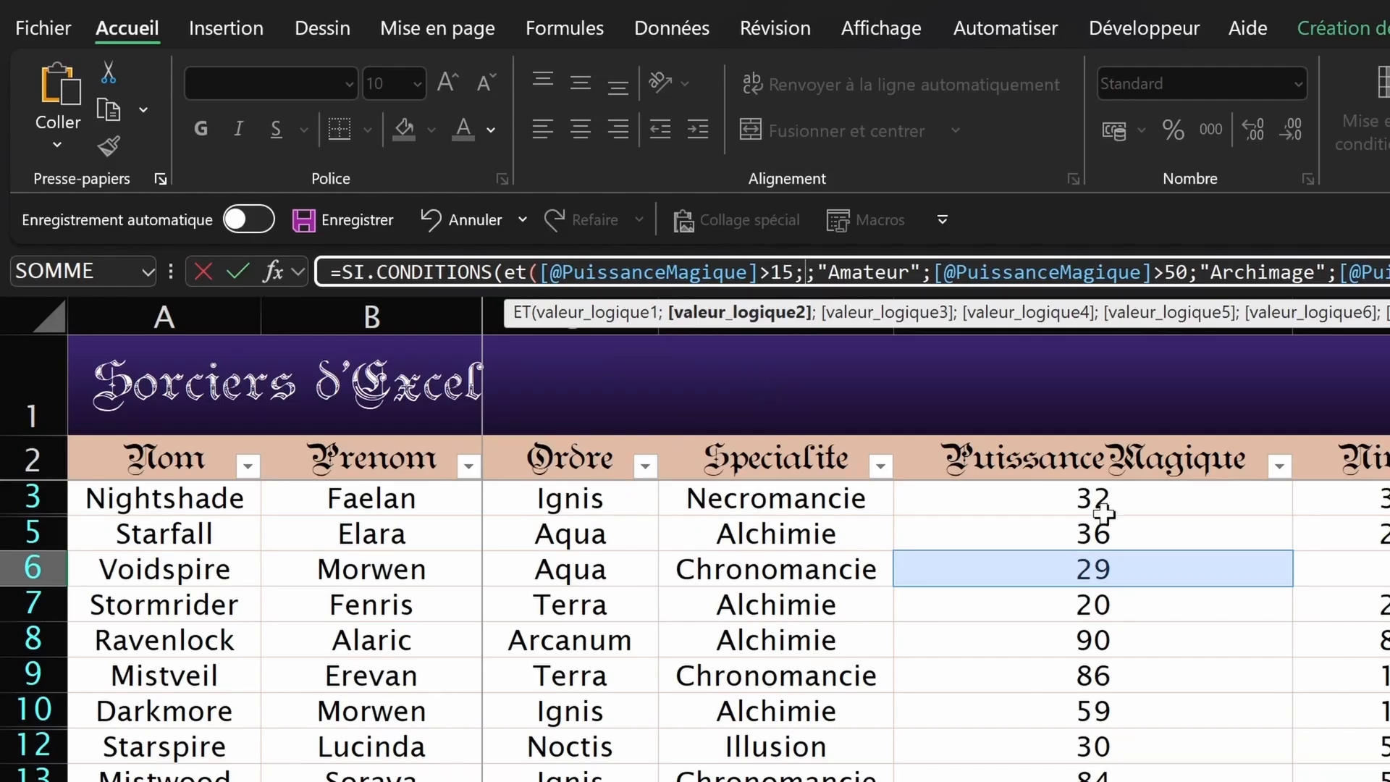
left_click(1100, 568)
type("<=3")
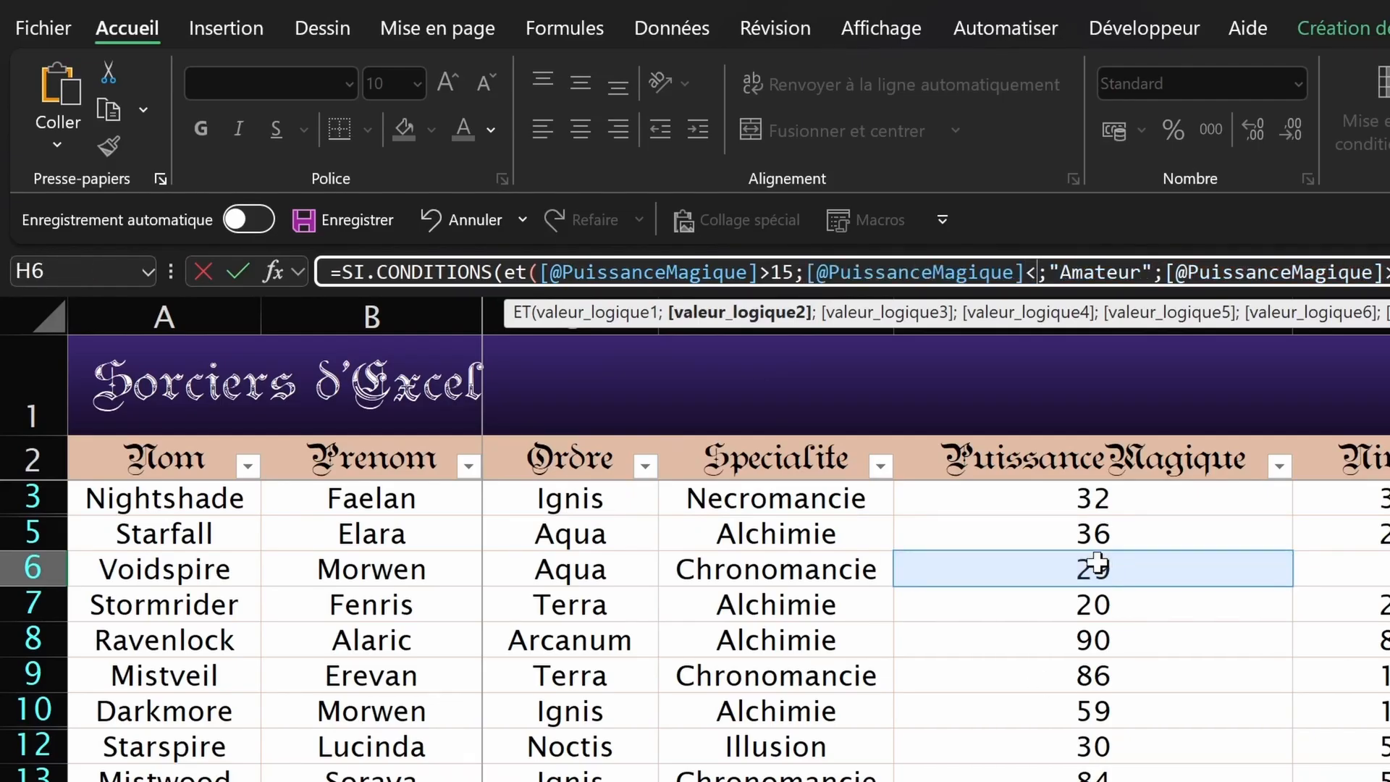
type("0)")
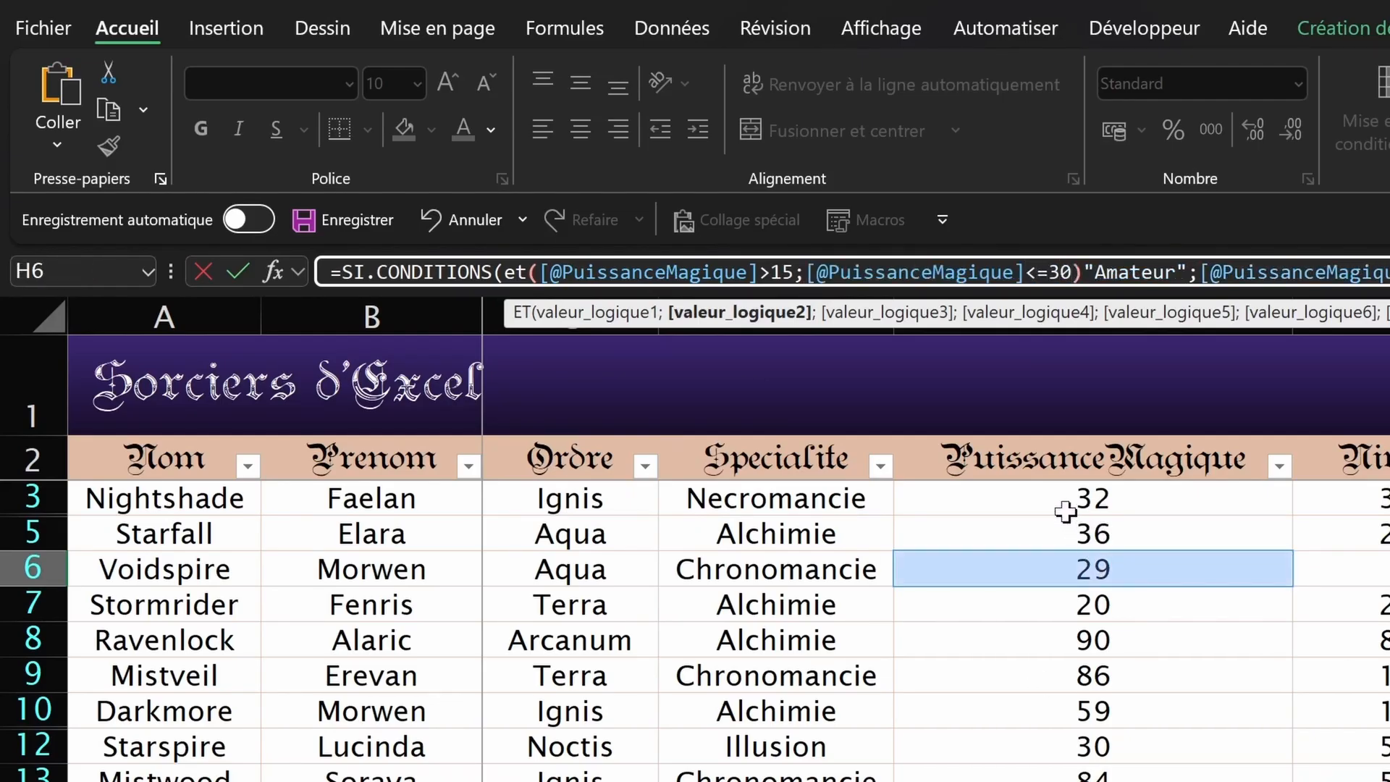
key("Return")
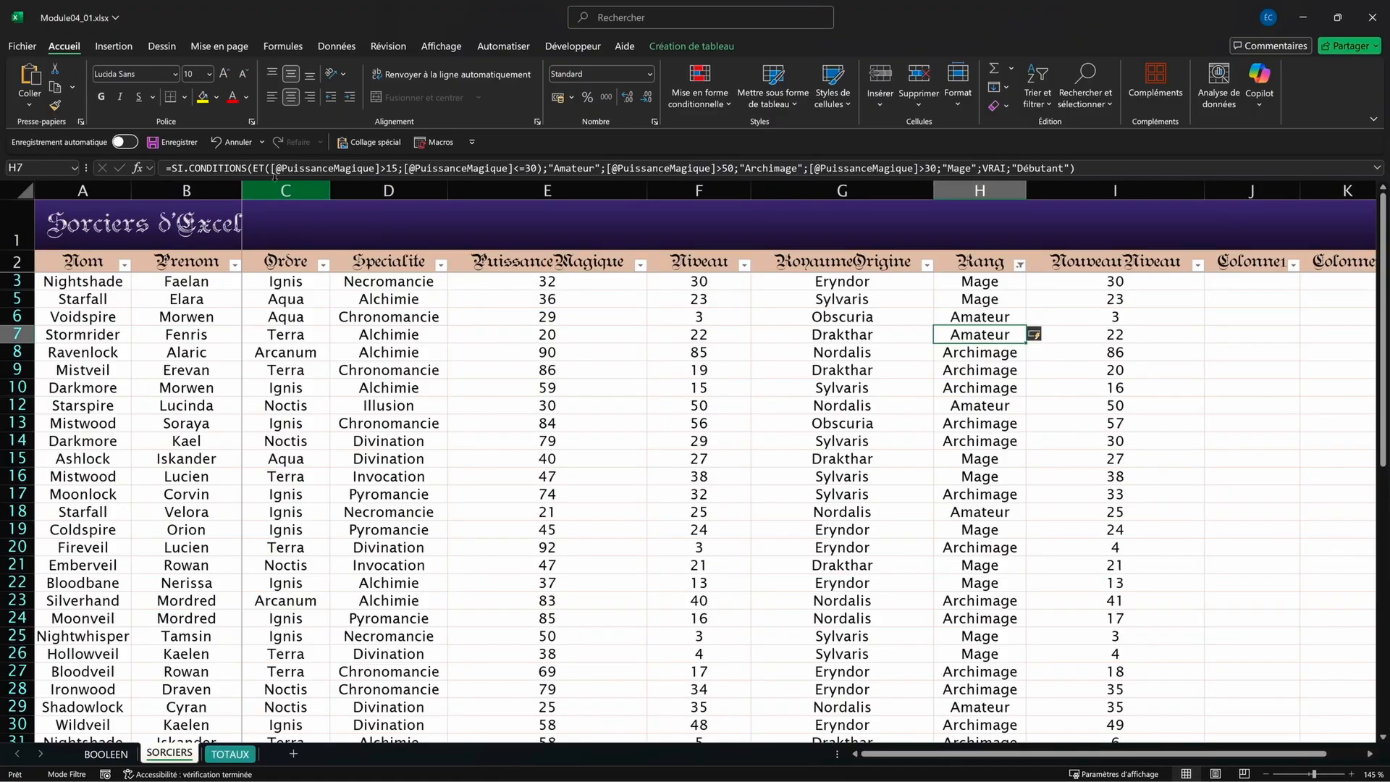
Step: Undo the ET condition, the Rang filter and the reordering of the SI.CONDITIONS tests
key("ctrl+z")
key("ctrl+z")
key("ctrl+z")
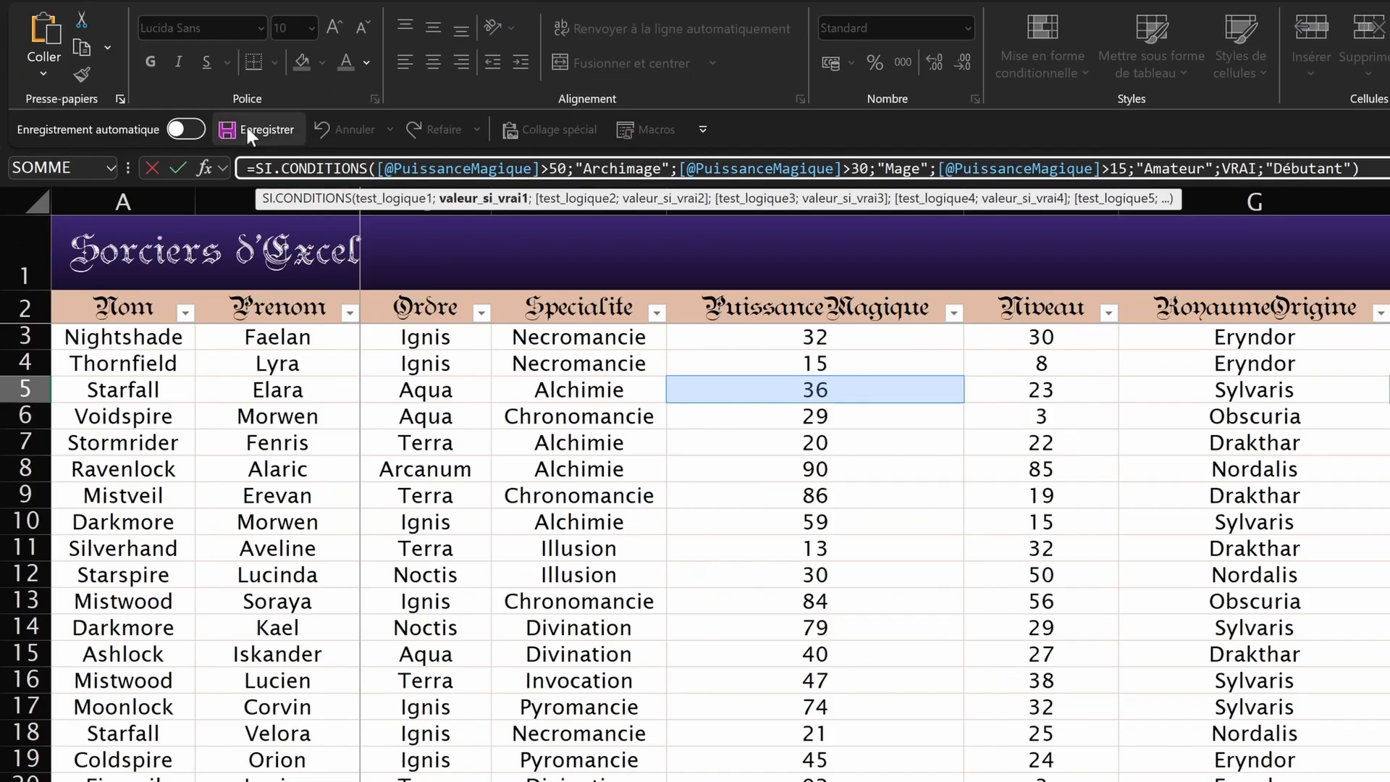
Step: Review the SI.CONDITIONS tests and values of H5 in the function arguments dialog and leave the cell
left_click(204, 168)
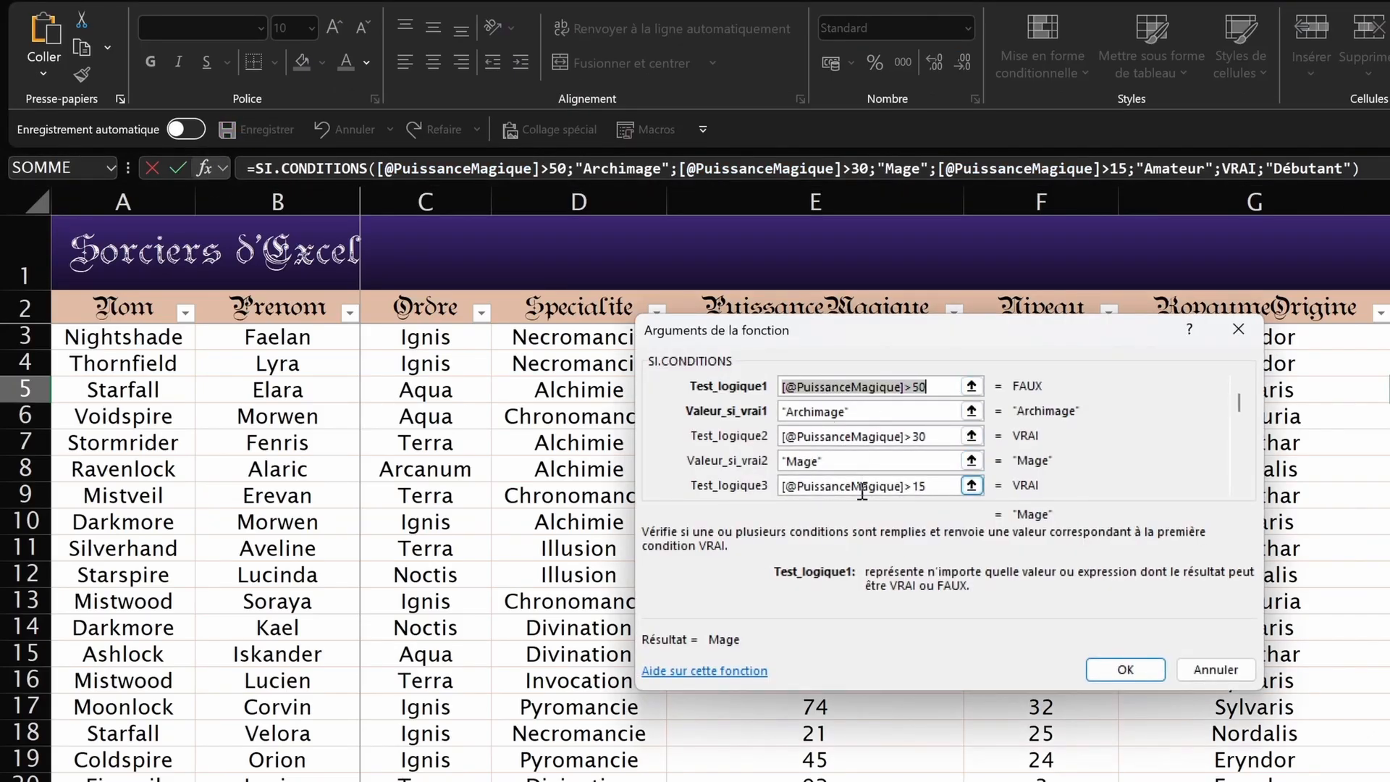
scroll(1086, 402, "down", 1)
left_click_drag(1239, 419, 1245, 489)
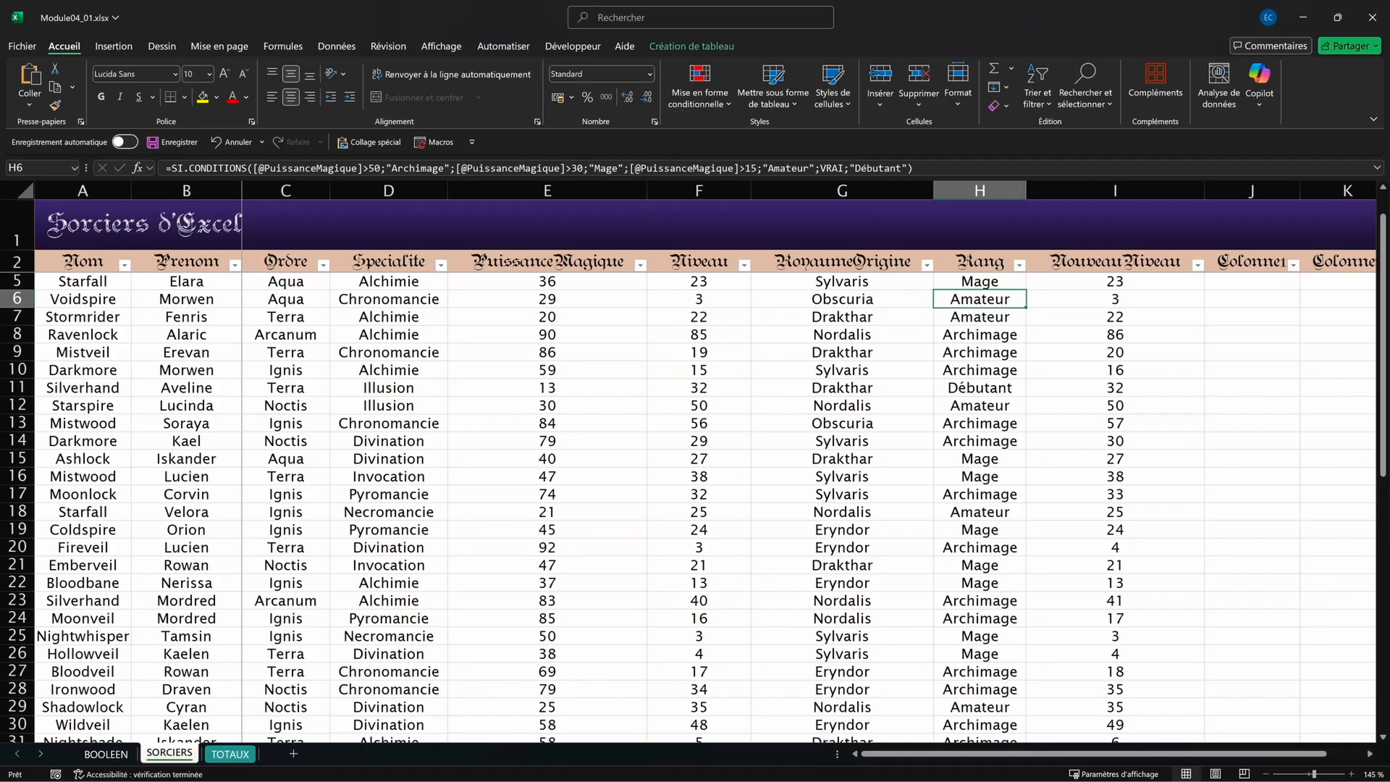
left_click(366, 168)
key("Escape")
Step: Replace the formula in H6 with the beginning of a SI.MULTIPLE function
left_click_drag(933, 169, 78, 78)
type("=si.")
type("mul")
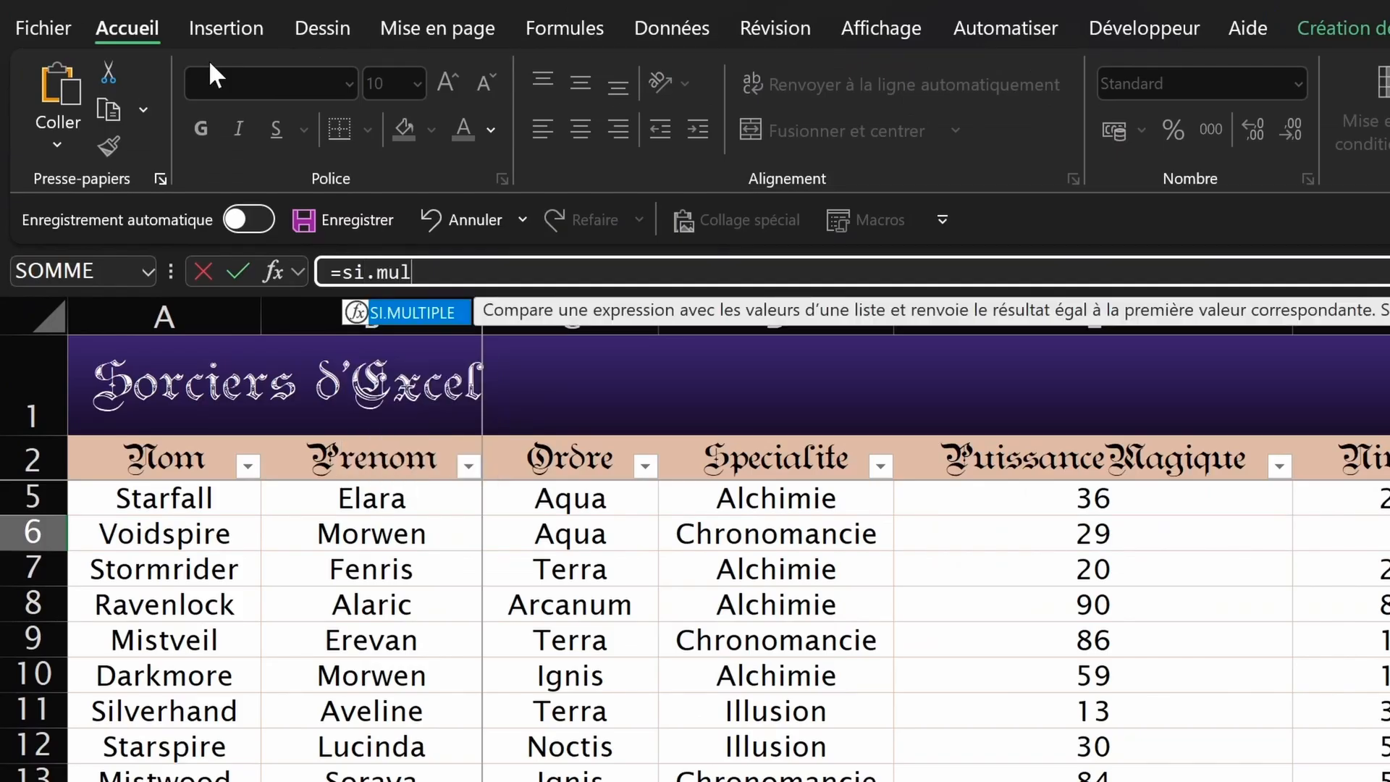
type("tiple(")
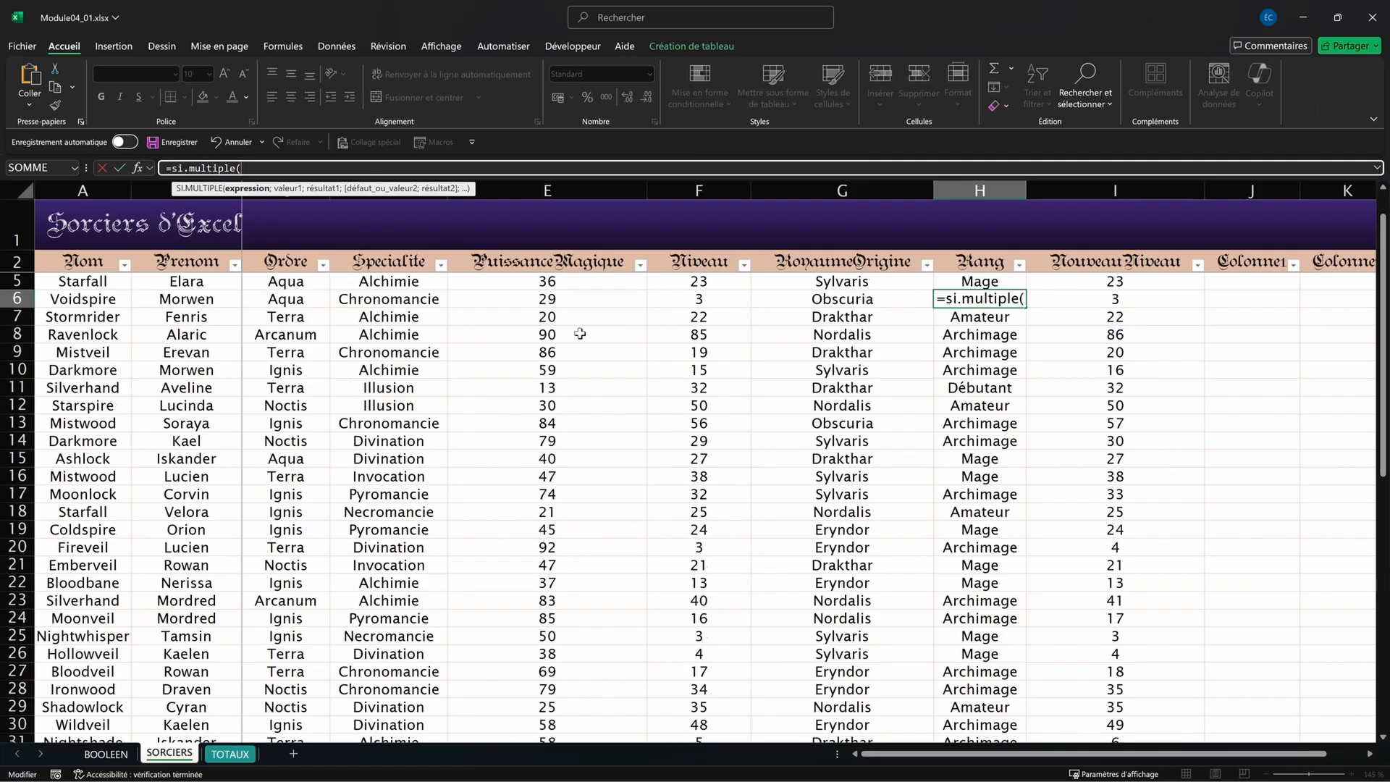
Step: Try PuissanceMagique as SI.MULTIPLE's expression with 30 as the first value, and clear these arguments from H6's formula
scroll(554, 329, "up", 1)
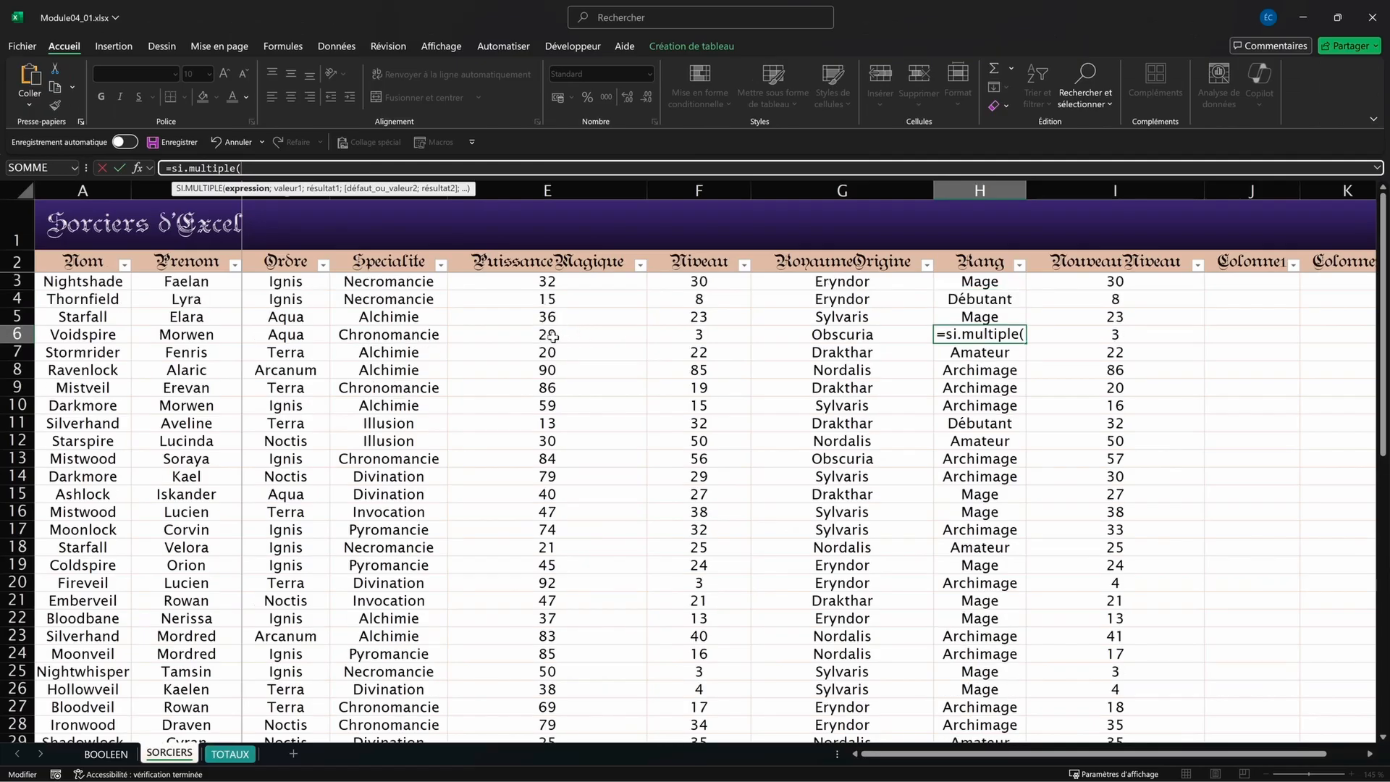
left_click(551, 337)
type(";")
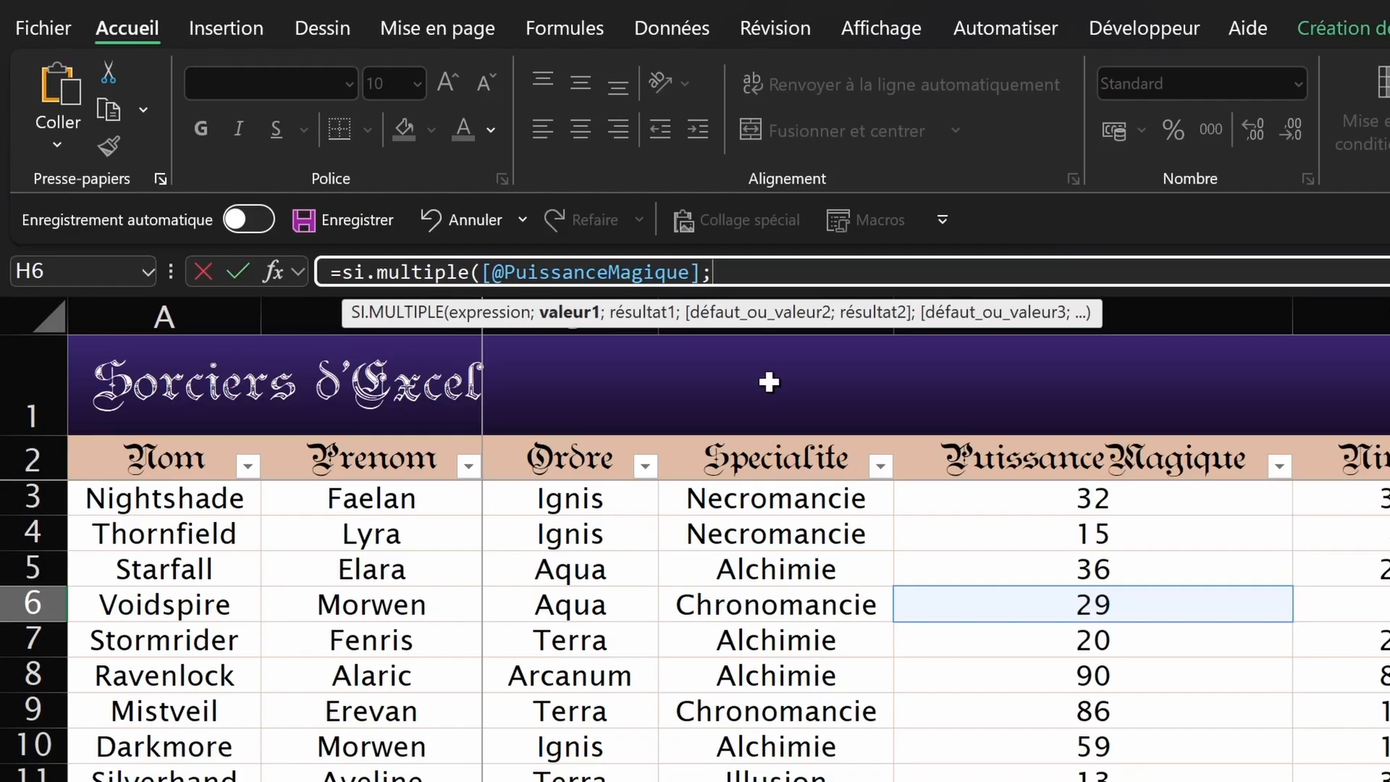
type("30")
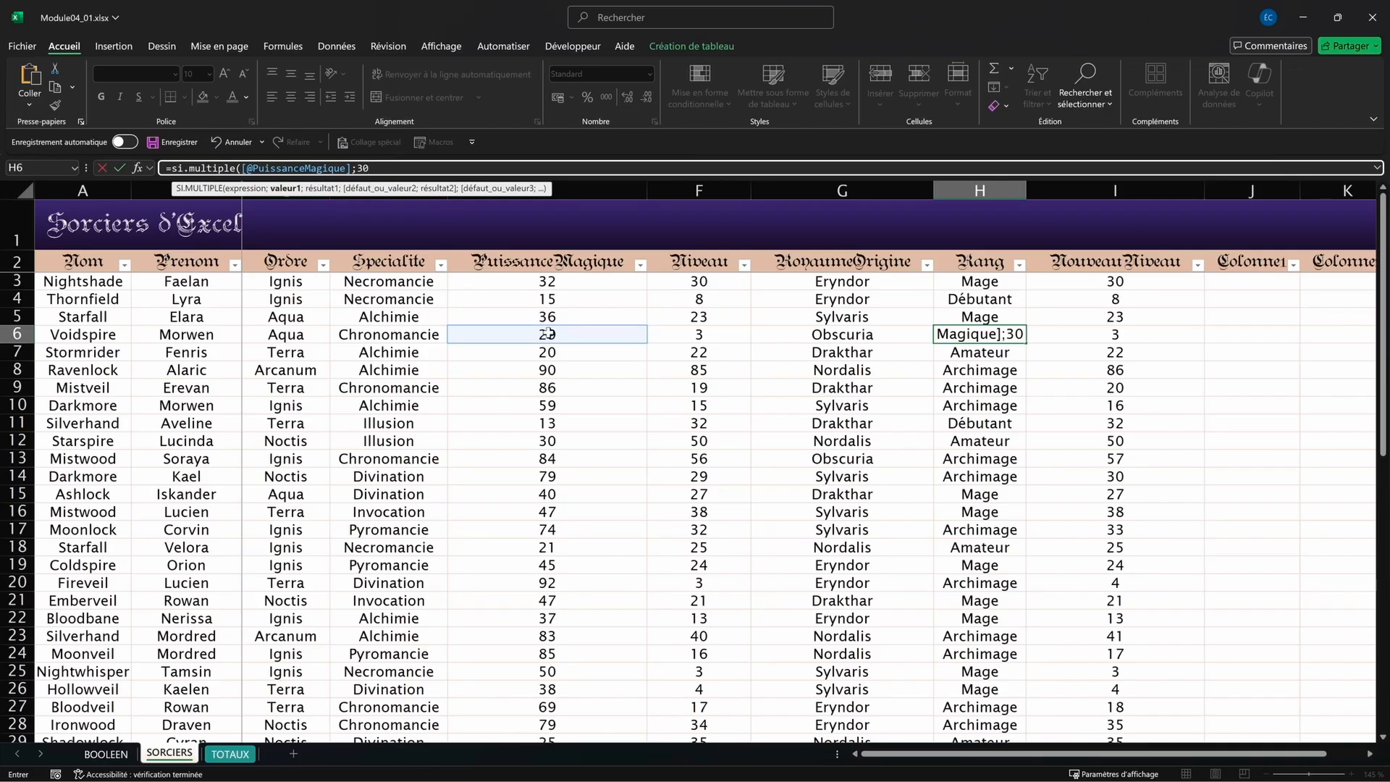
scroll(547, 333, "down", 1)
scroll(691, 478, "up", 1)
left_click_drag(372, 168, 245, 168)
key("BackSpace")
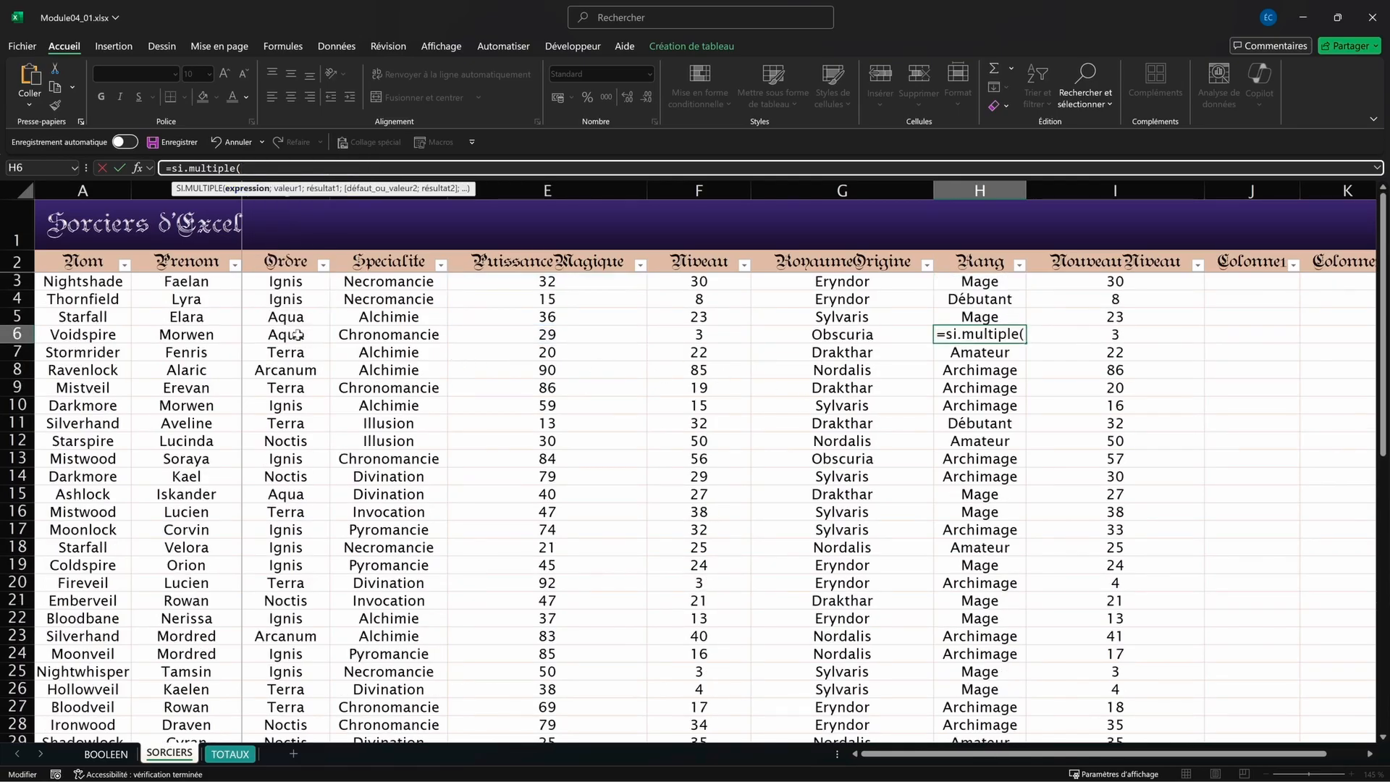
left_click(297, 334)
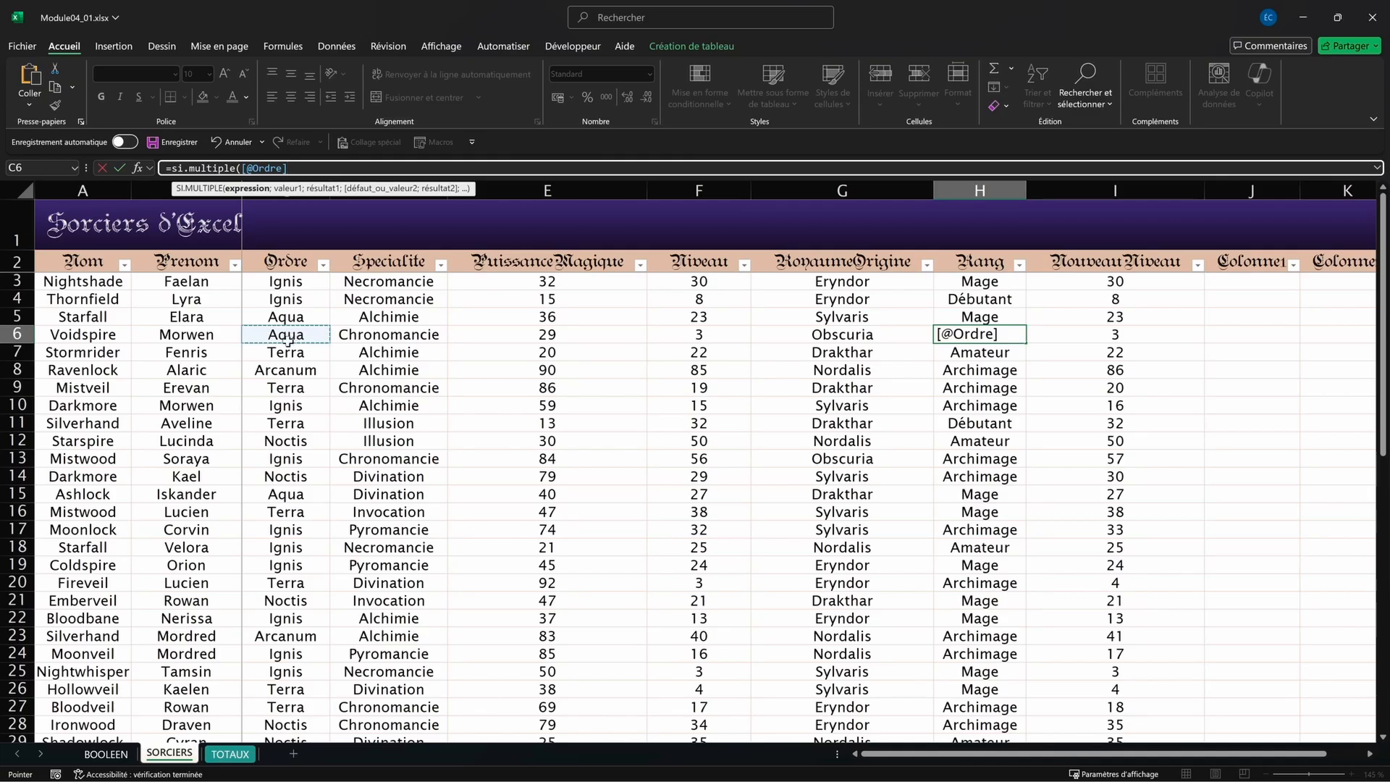
type(";")
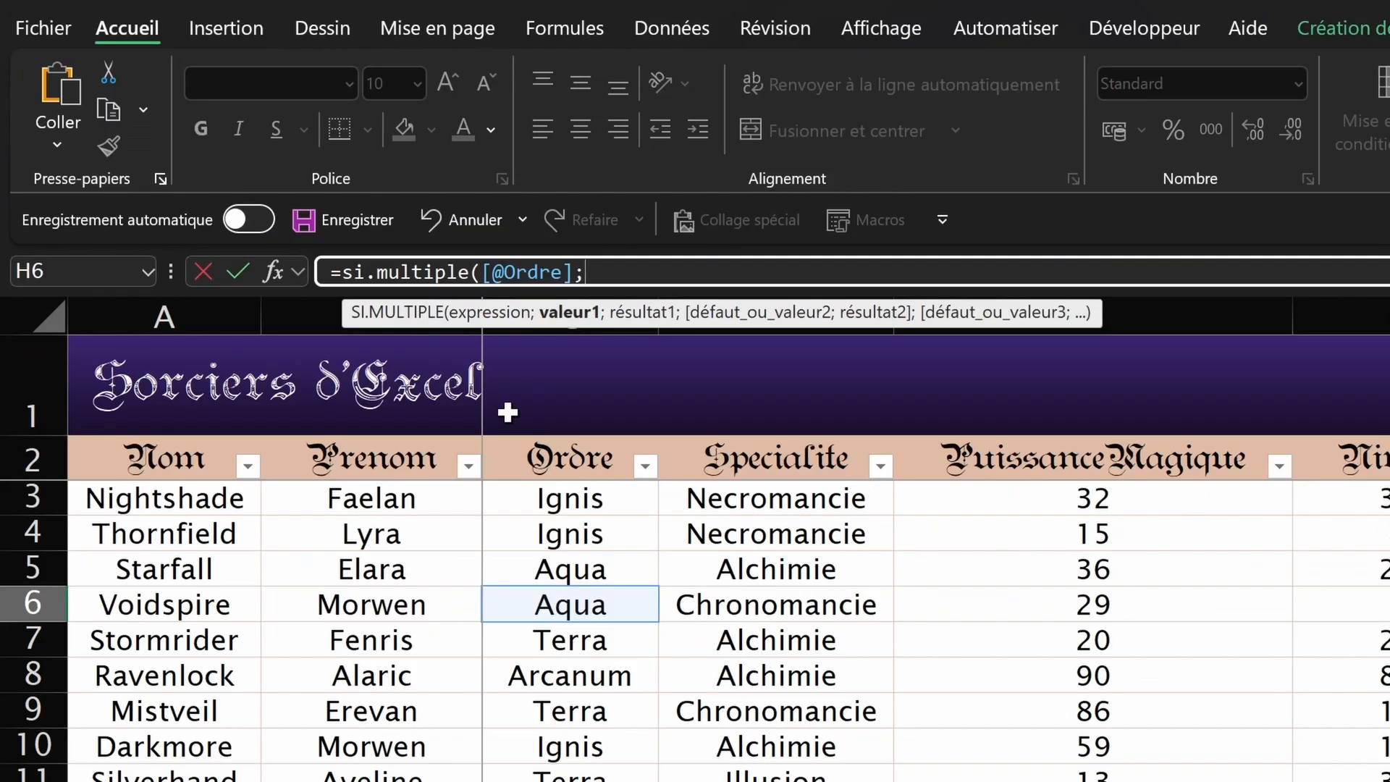
type("\"Aqua\"")
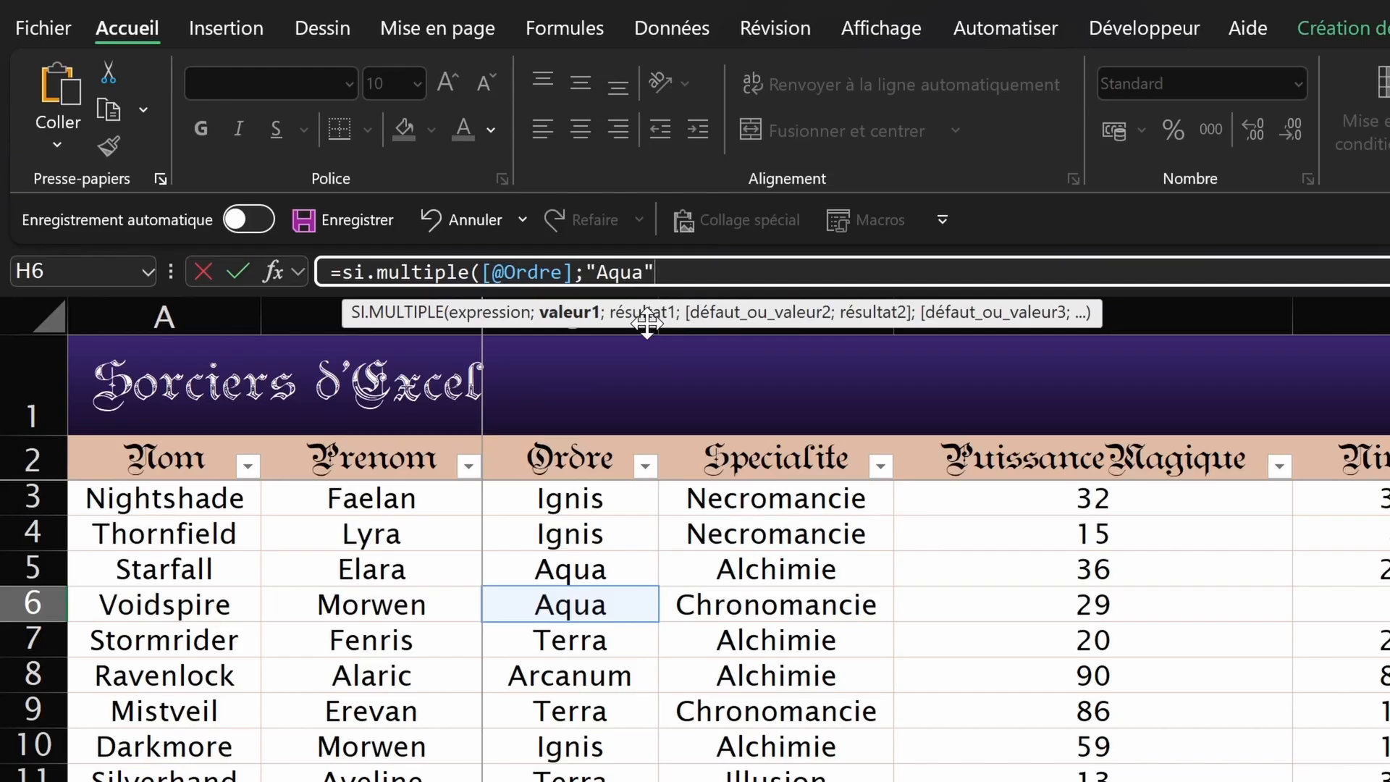
type(";\"A")
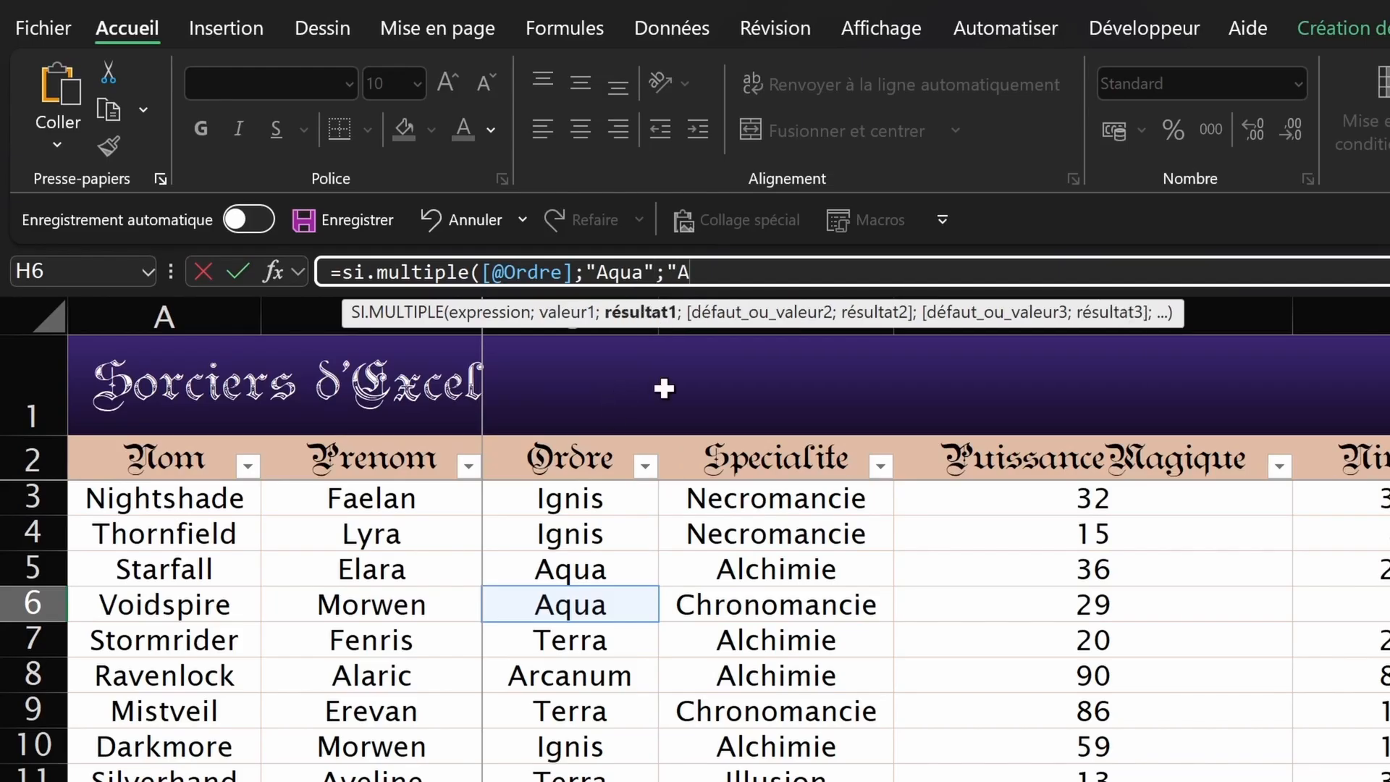
type("\";")
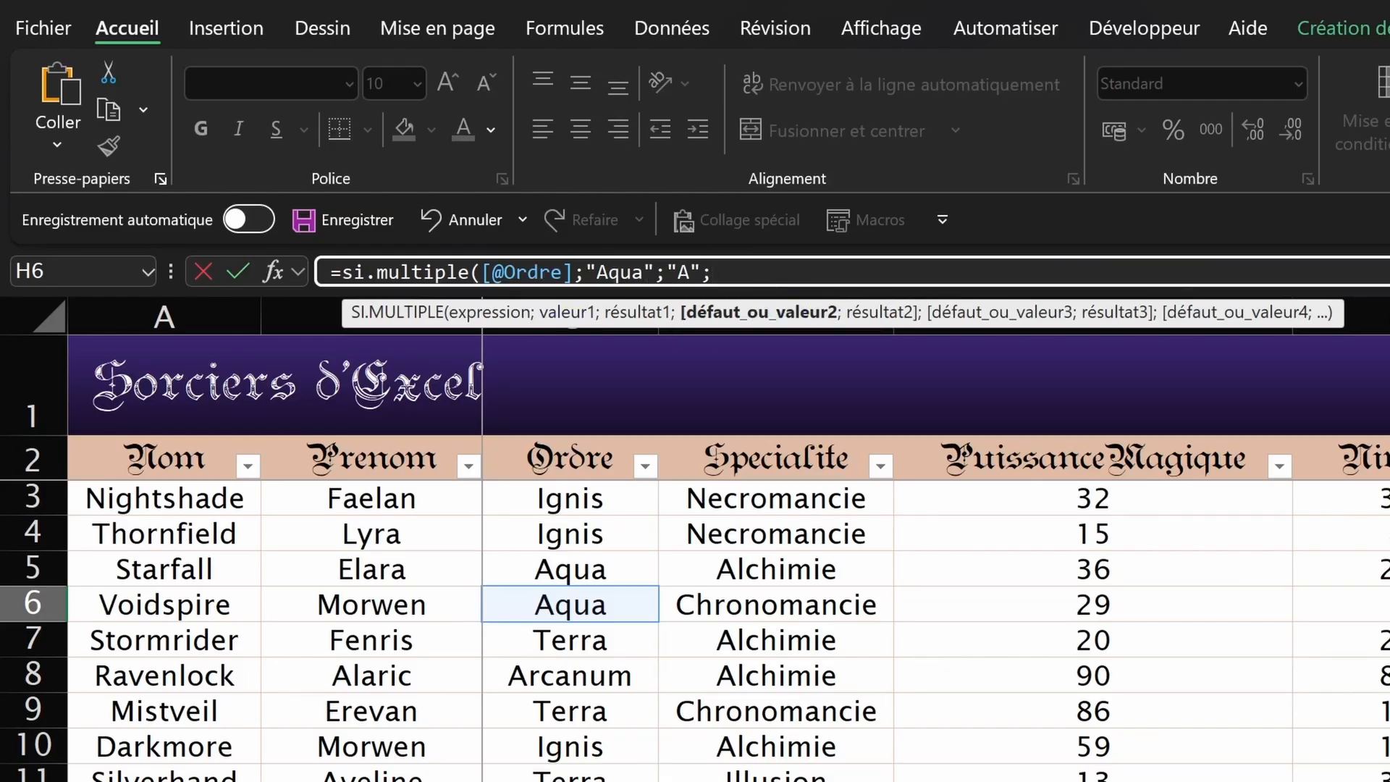
type("gnis\";")
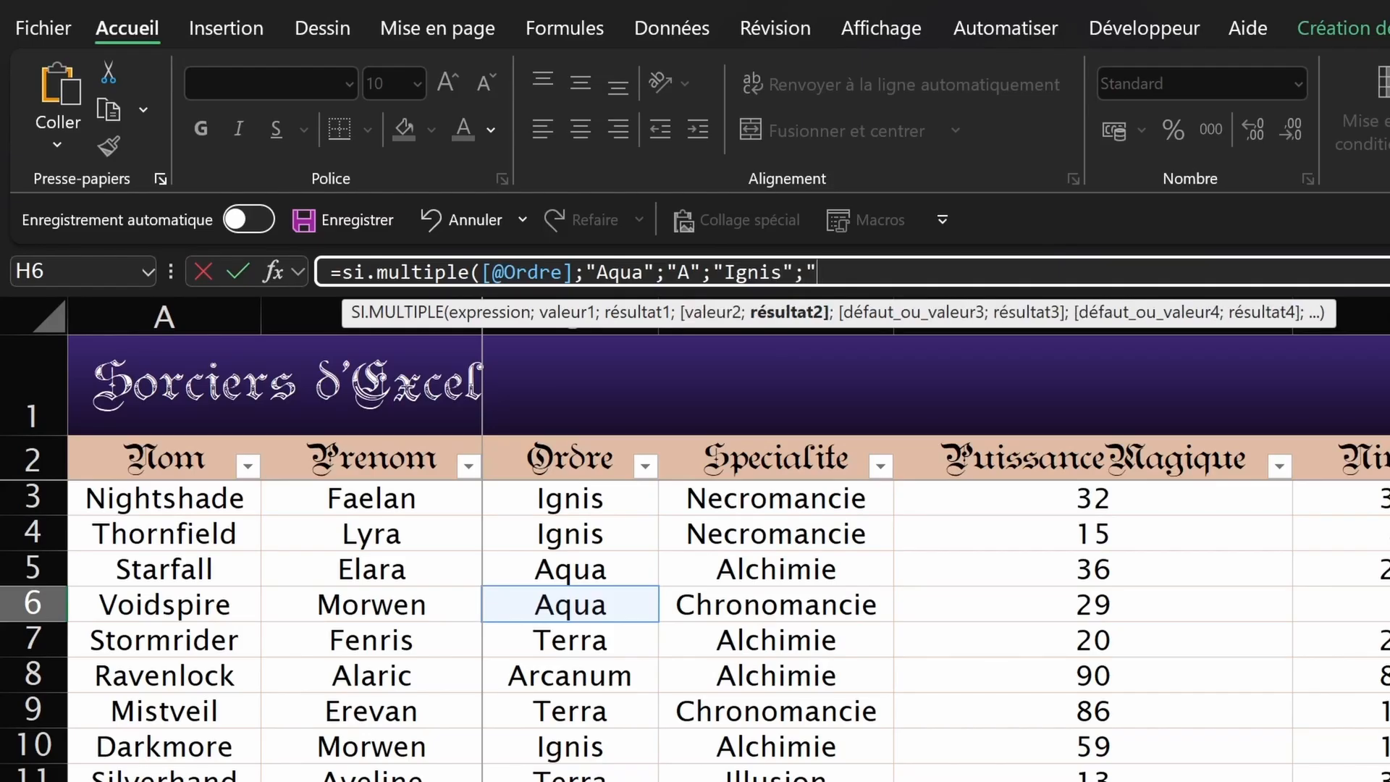
type("\"I\";")
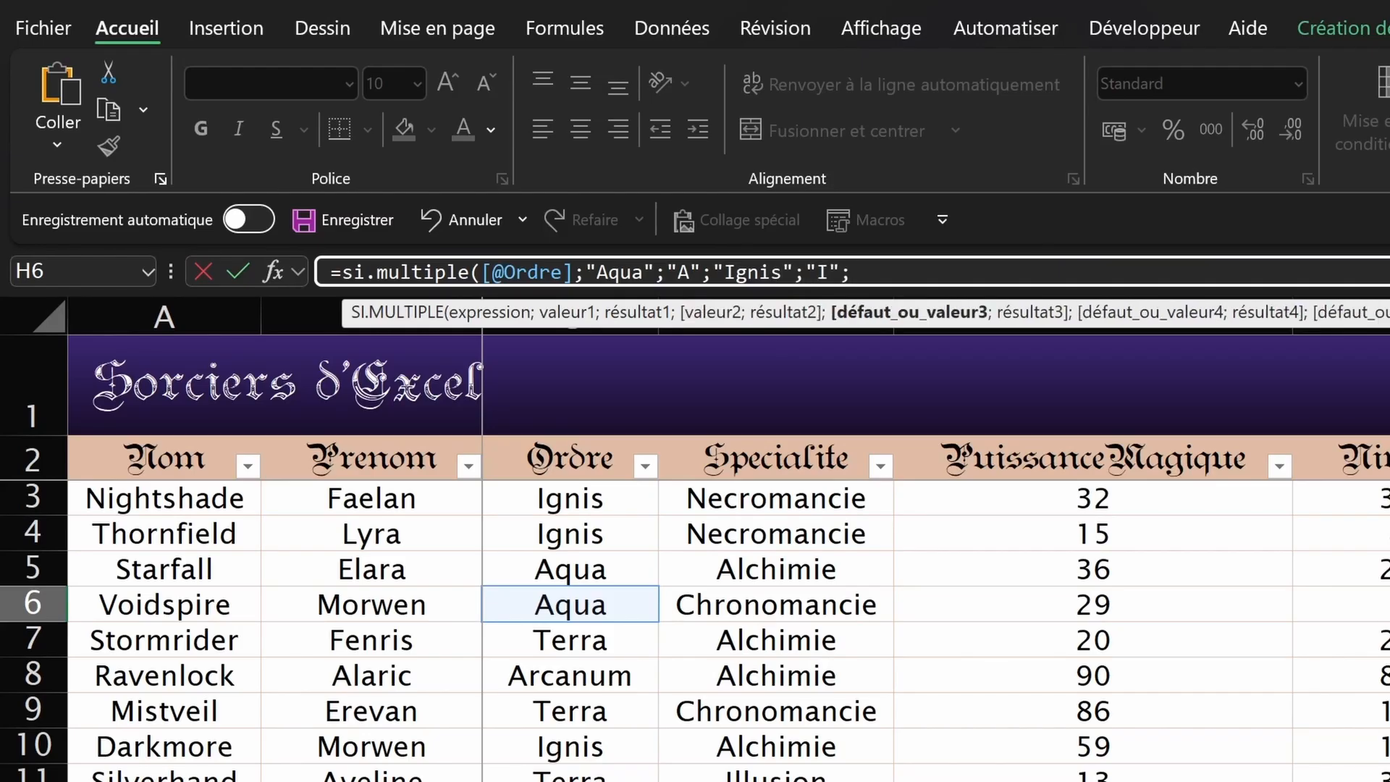
type("\"A")
type("utre\")")
Step: Review the SI.MULTIPLE formula's function arguments, from the expression through the value-result pairs to the default "Autre"
left_click(457, 272)
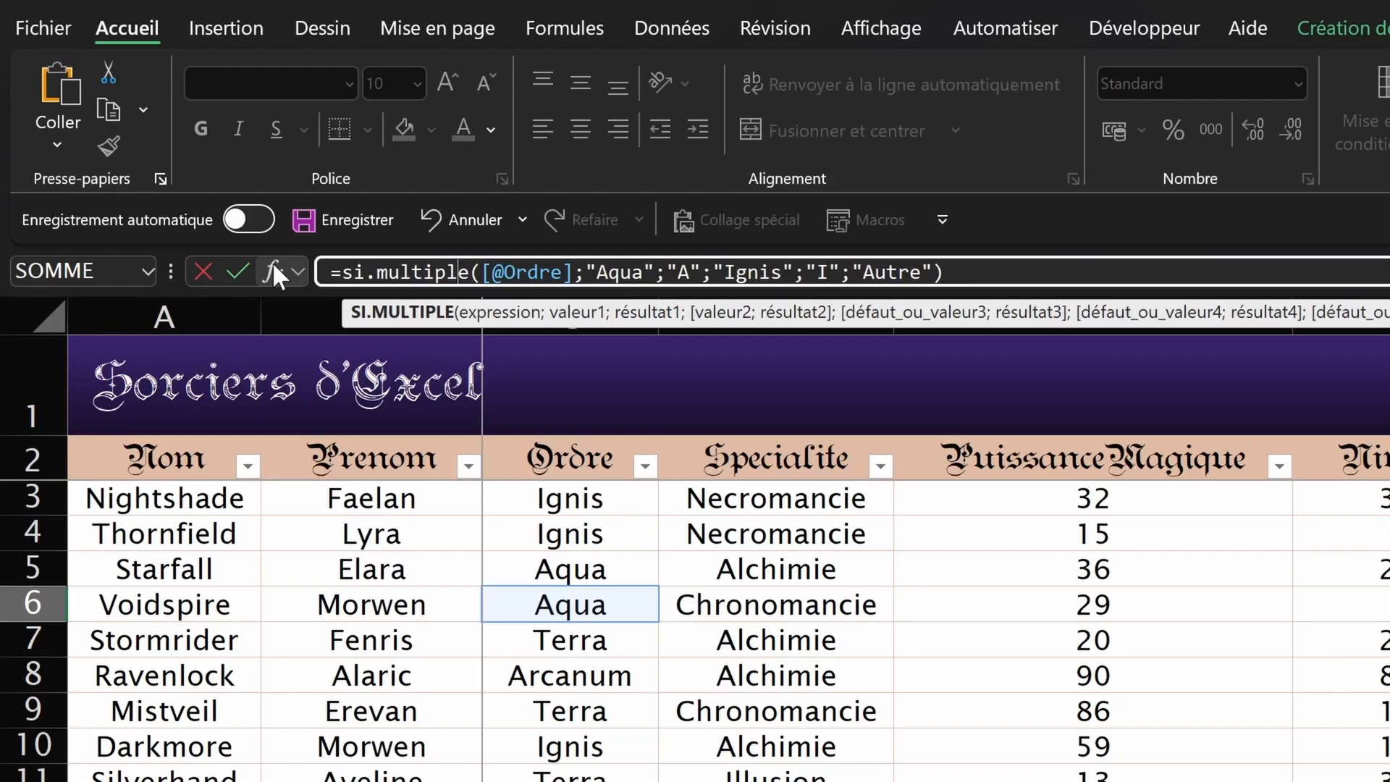
left_click(272, 270)
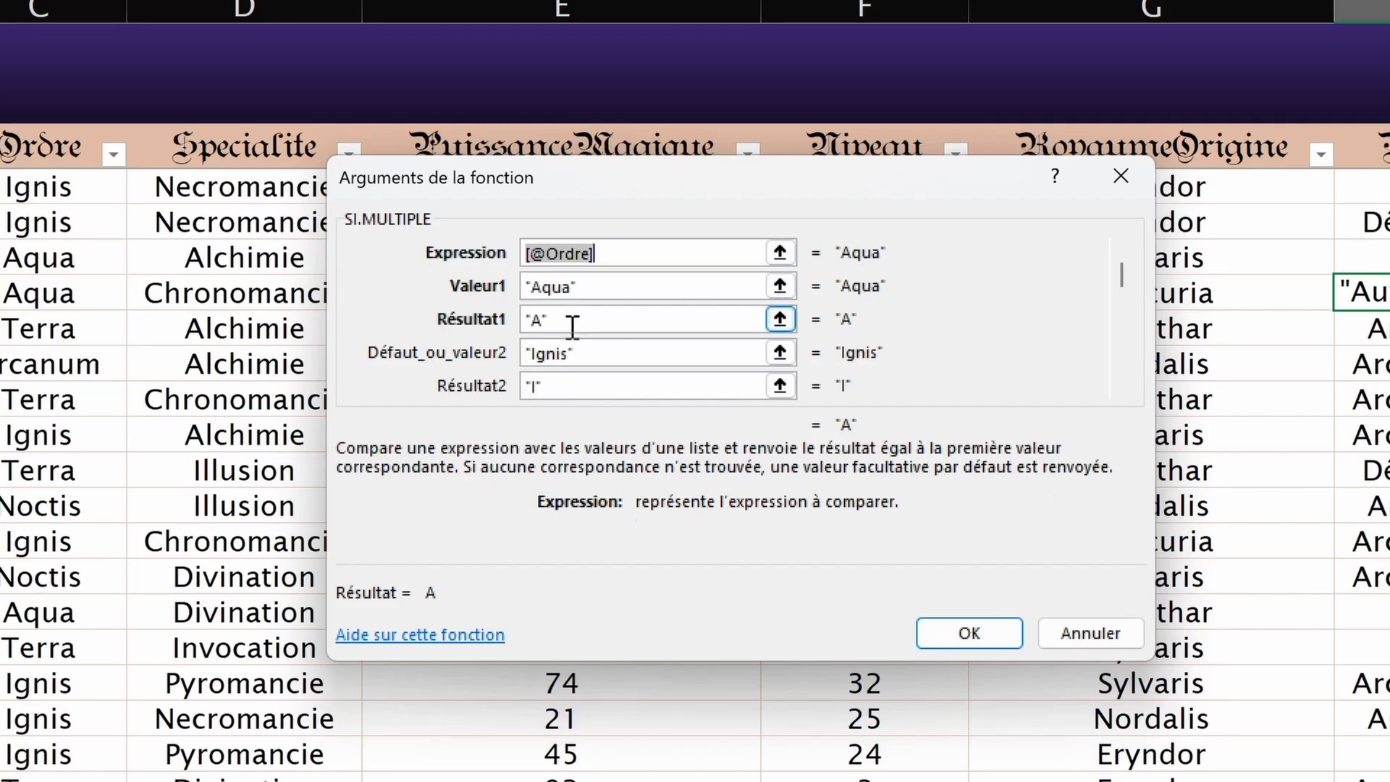
left_click(546, 354)
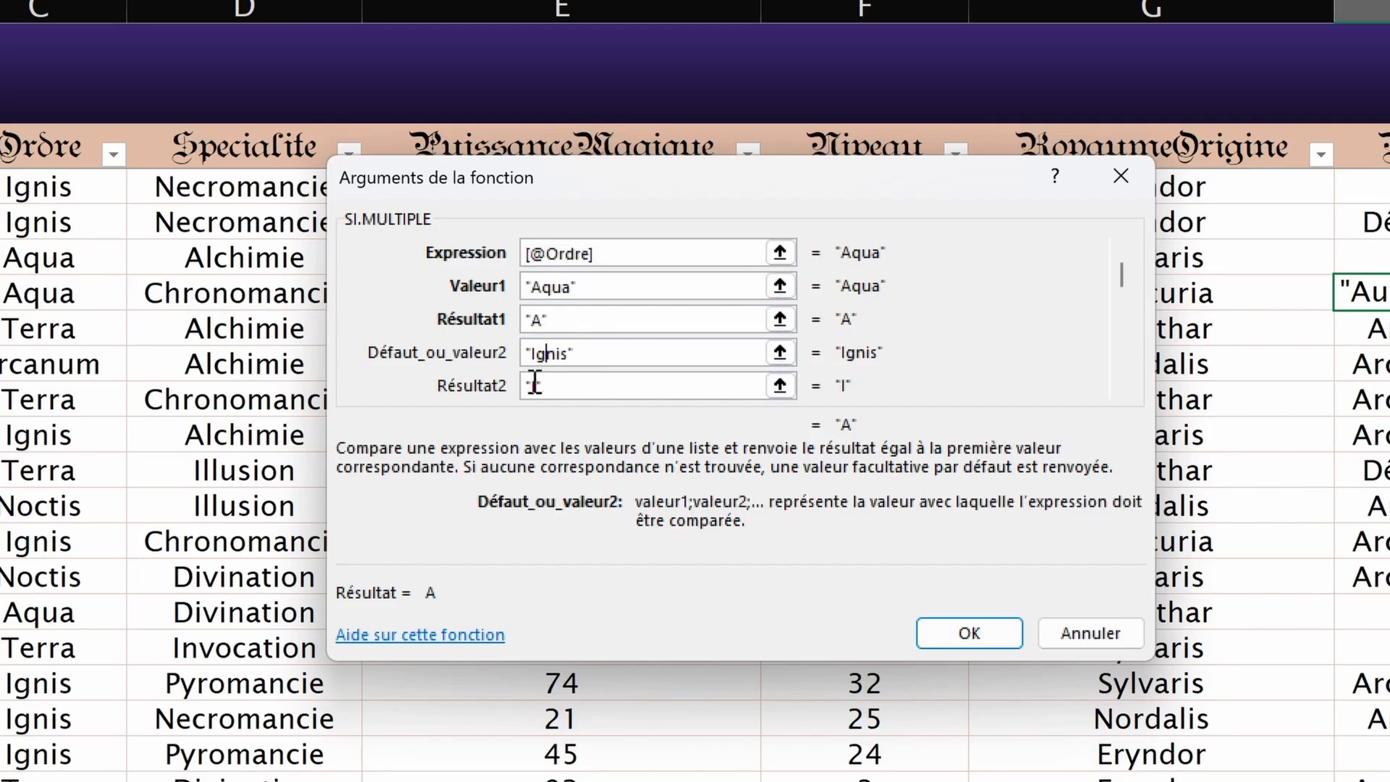
scroll(550, 384, "down", 2)
left_click(550, 384)
scroll(694, 352, "down", 1)
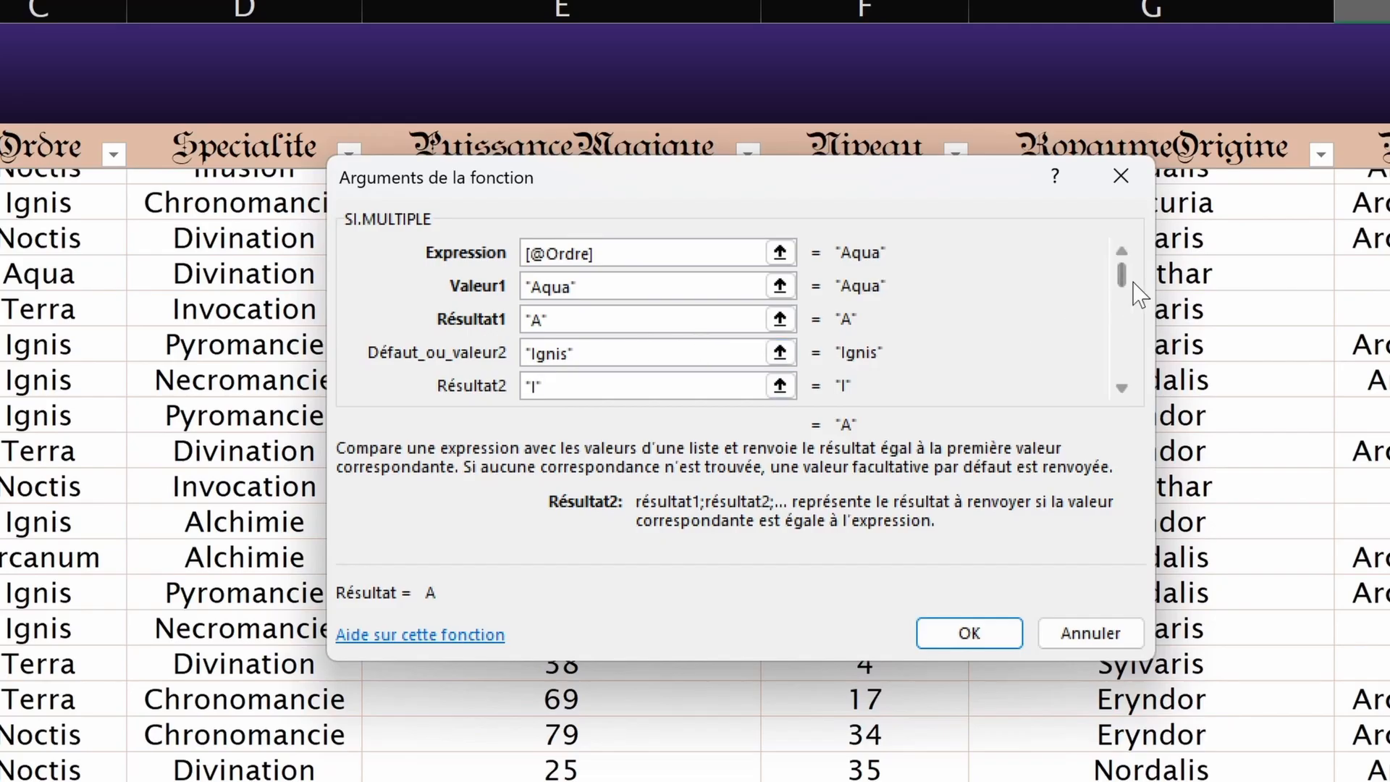
key("Tab")
type("\"Autre\"")
key("Tab")
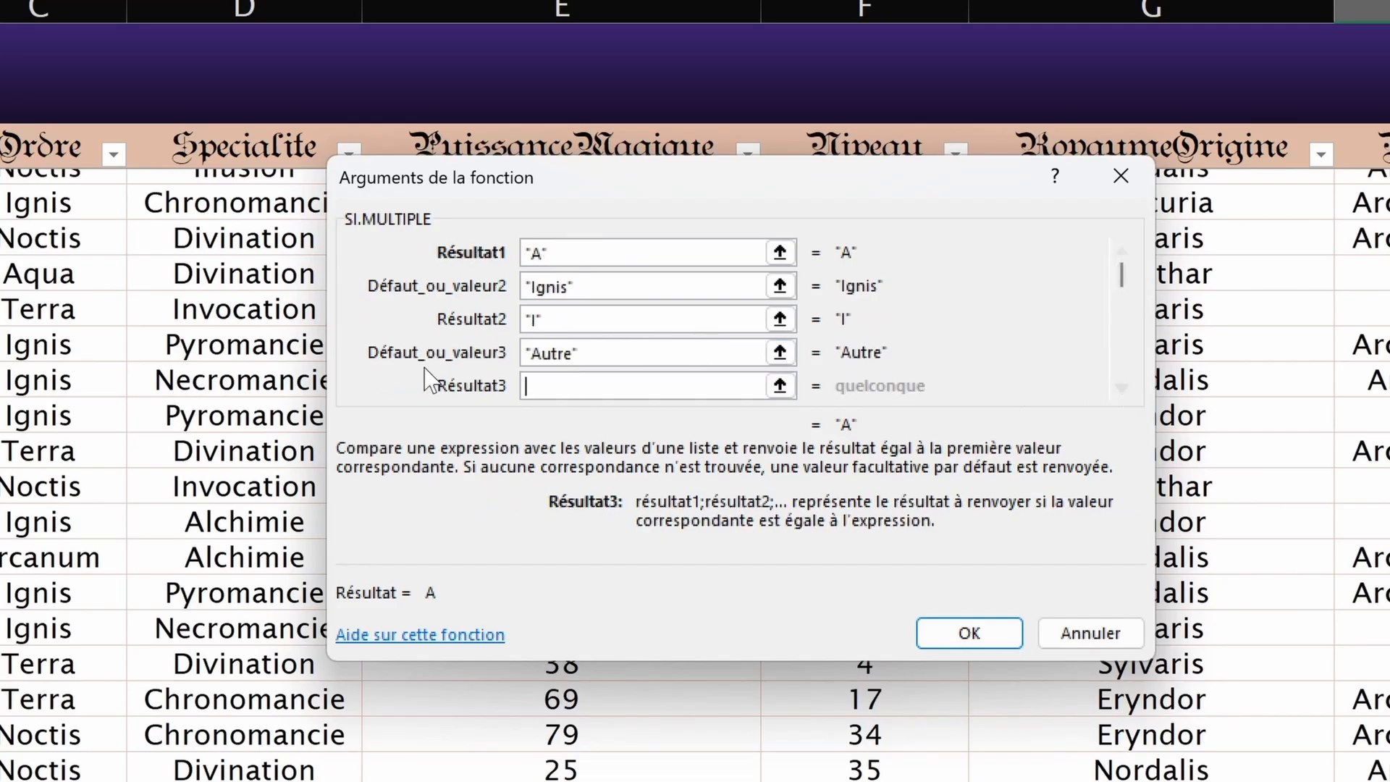
double_click(575, 353)
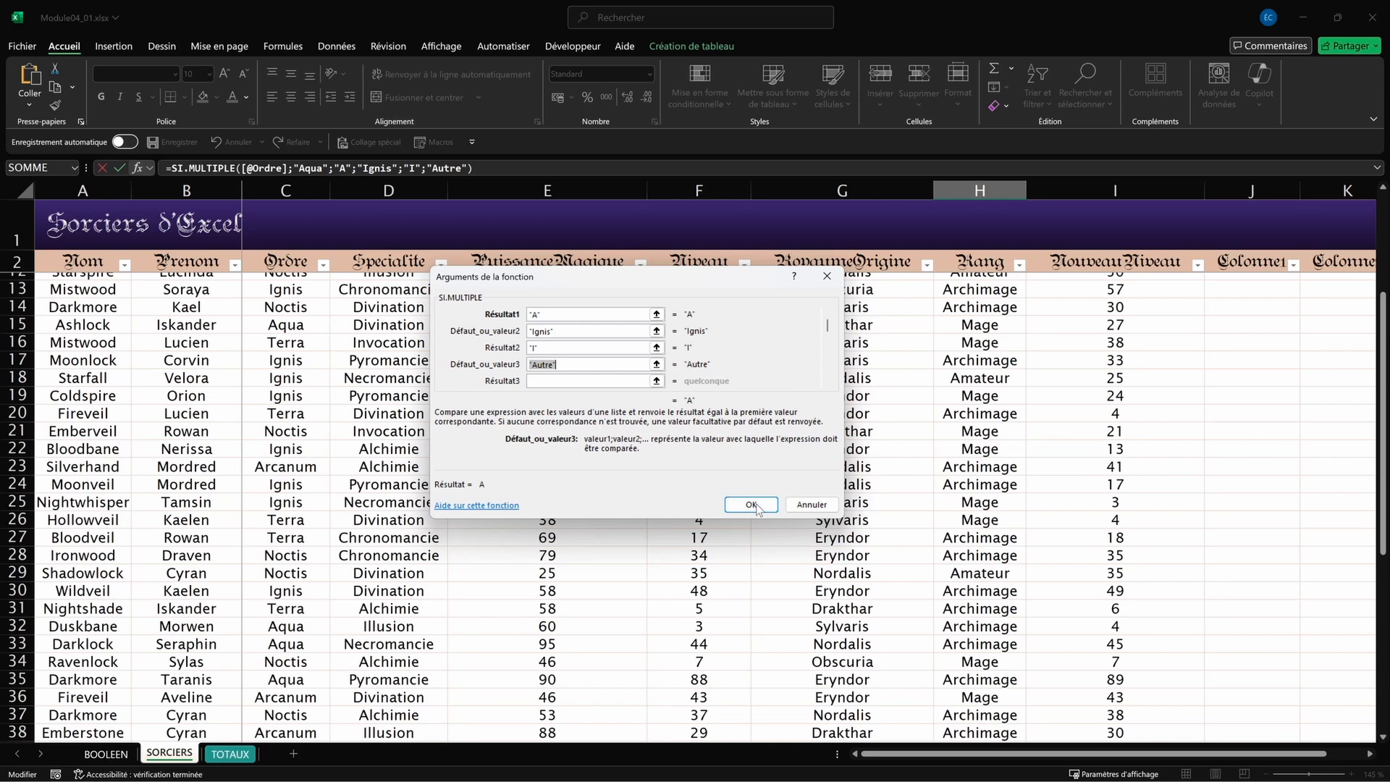
Step: Apply the SI.MULTIPLE formula to the Rang column, look over its results, and undo it
key("Return")
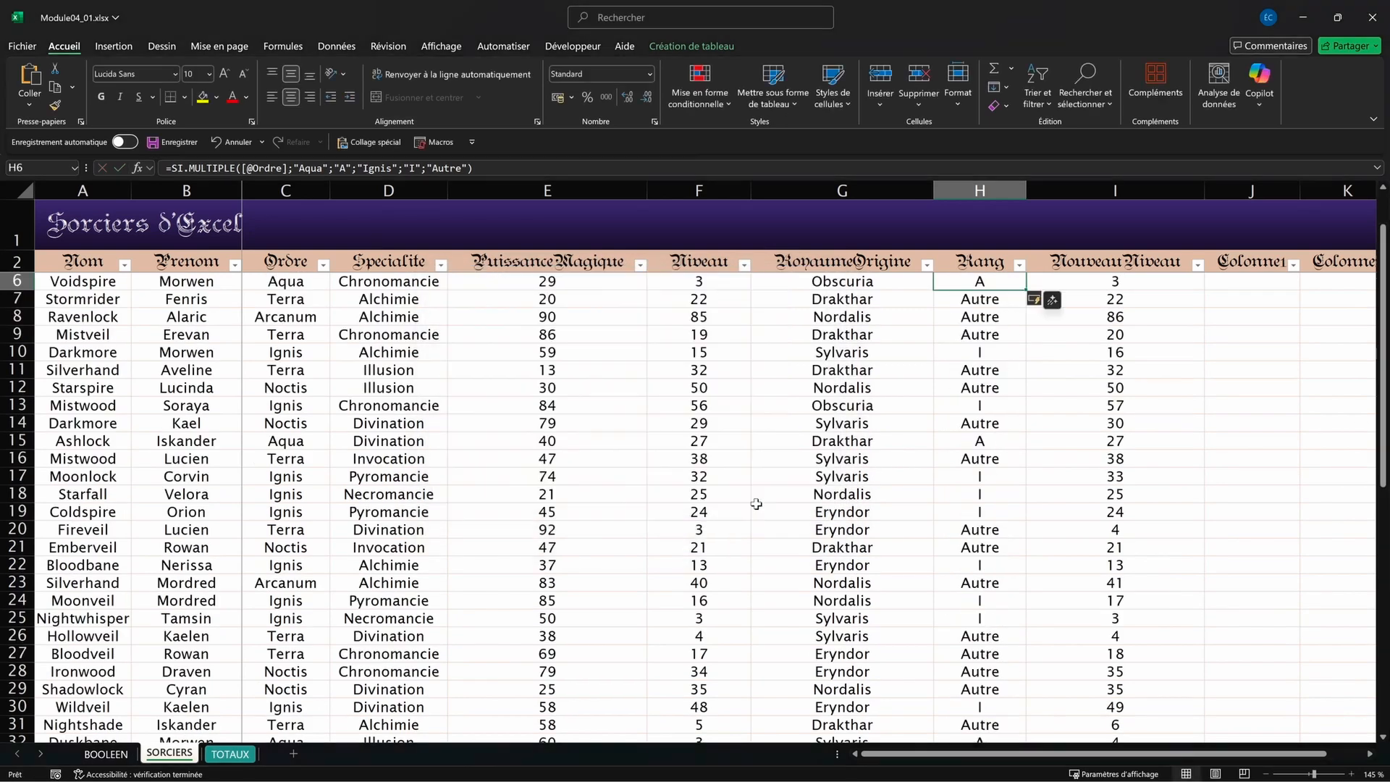
scroll(952, 406, "up", 1)
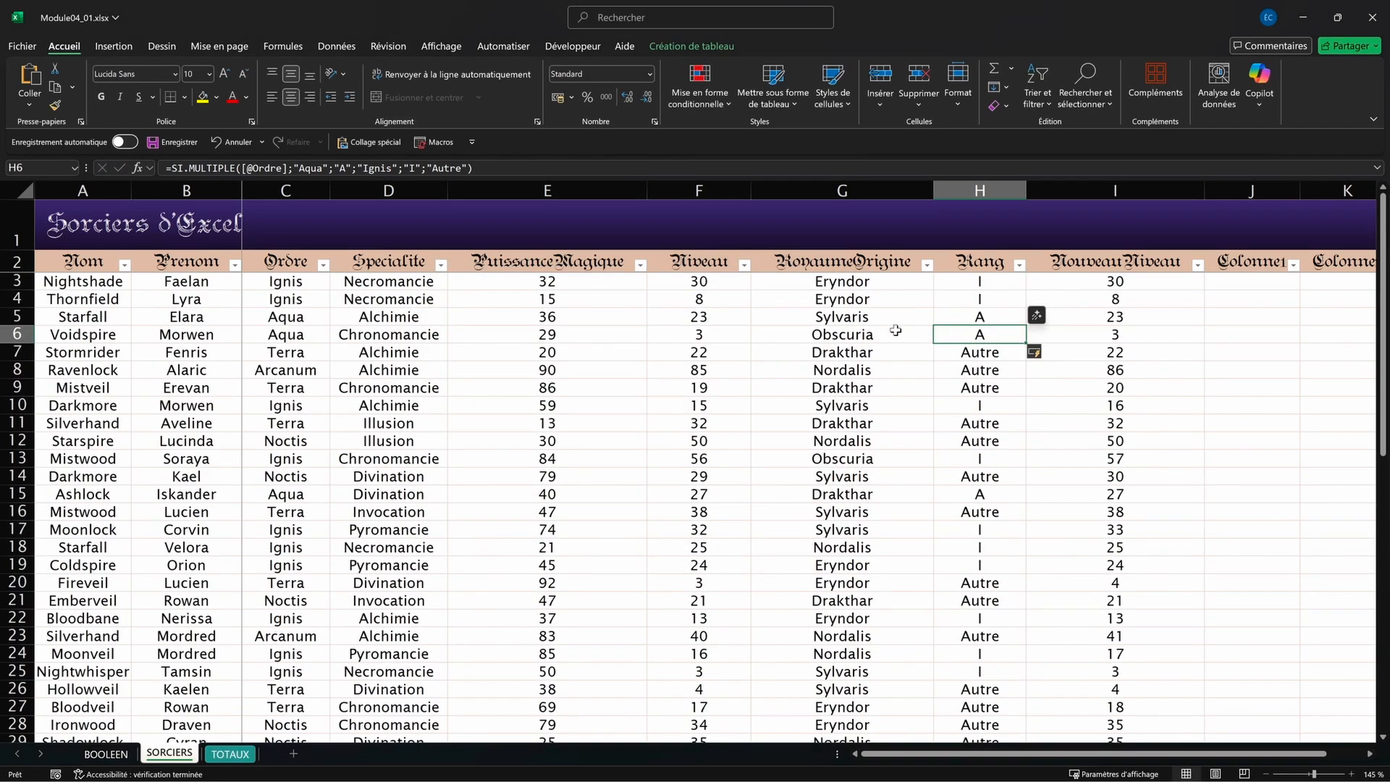
key("ctrl+z")
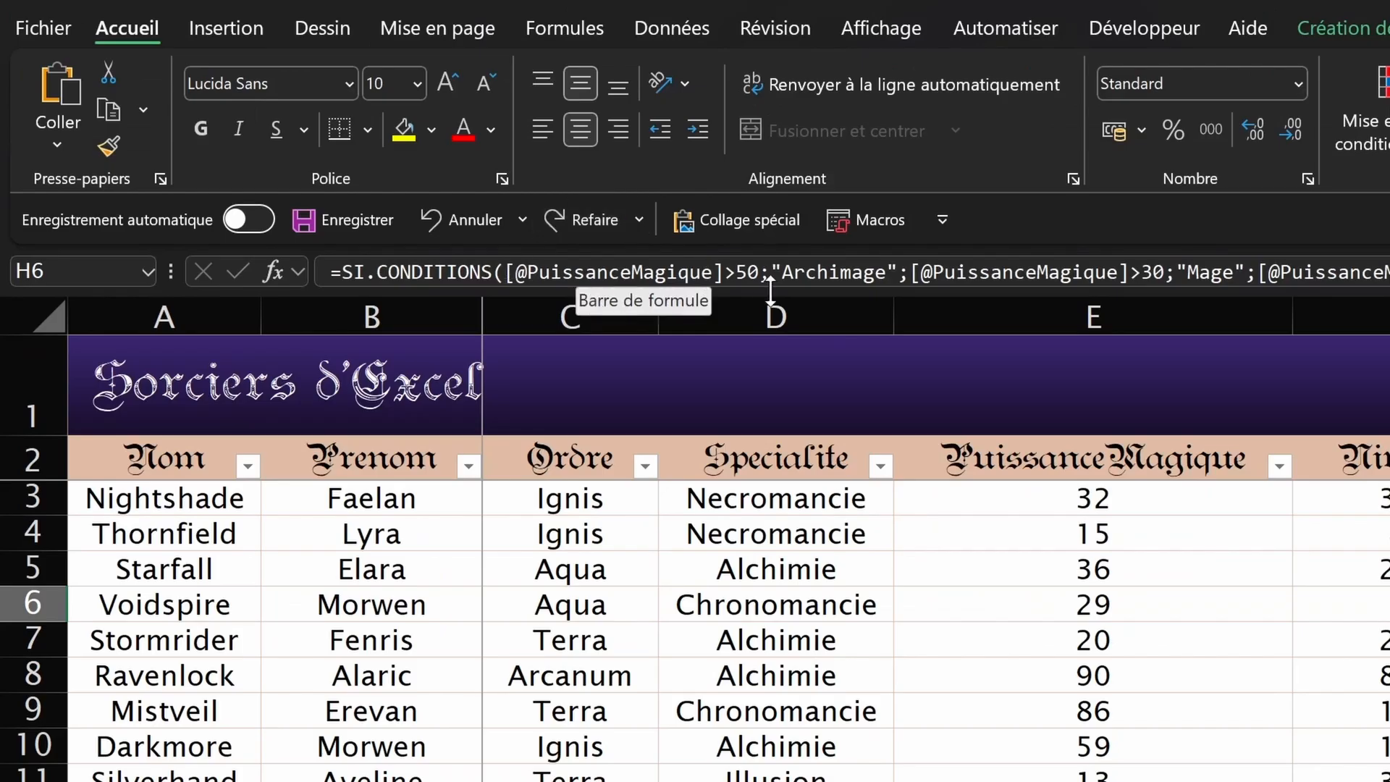
Step: Set the comparison operator to = in the 50, 30 and 15 PuissanceMagique tests of H6's SI.CONDITIONS formula and apply it
left_click(737, 272)
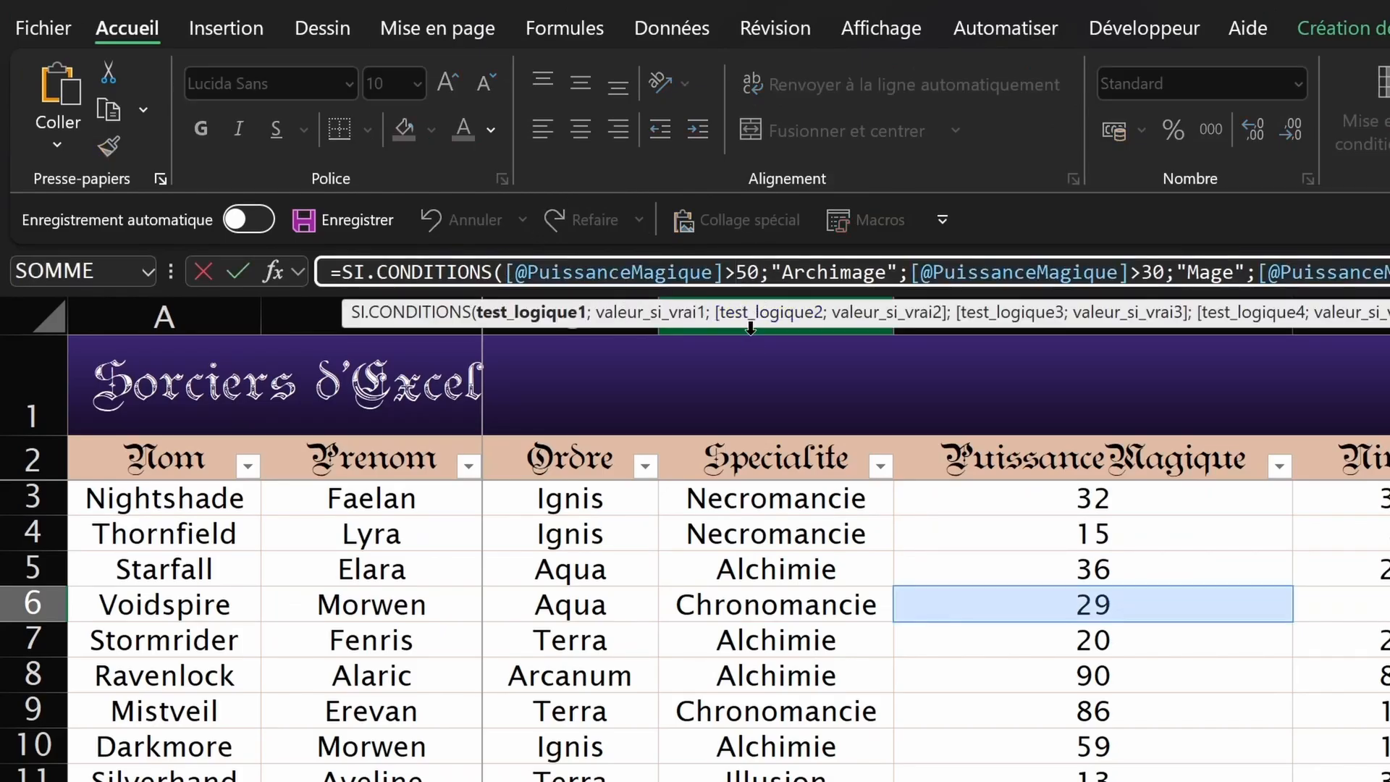
key("BackSpace")
type("=")
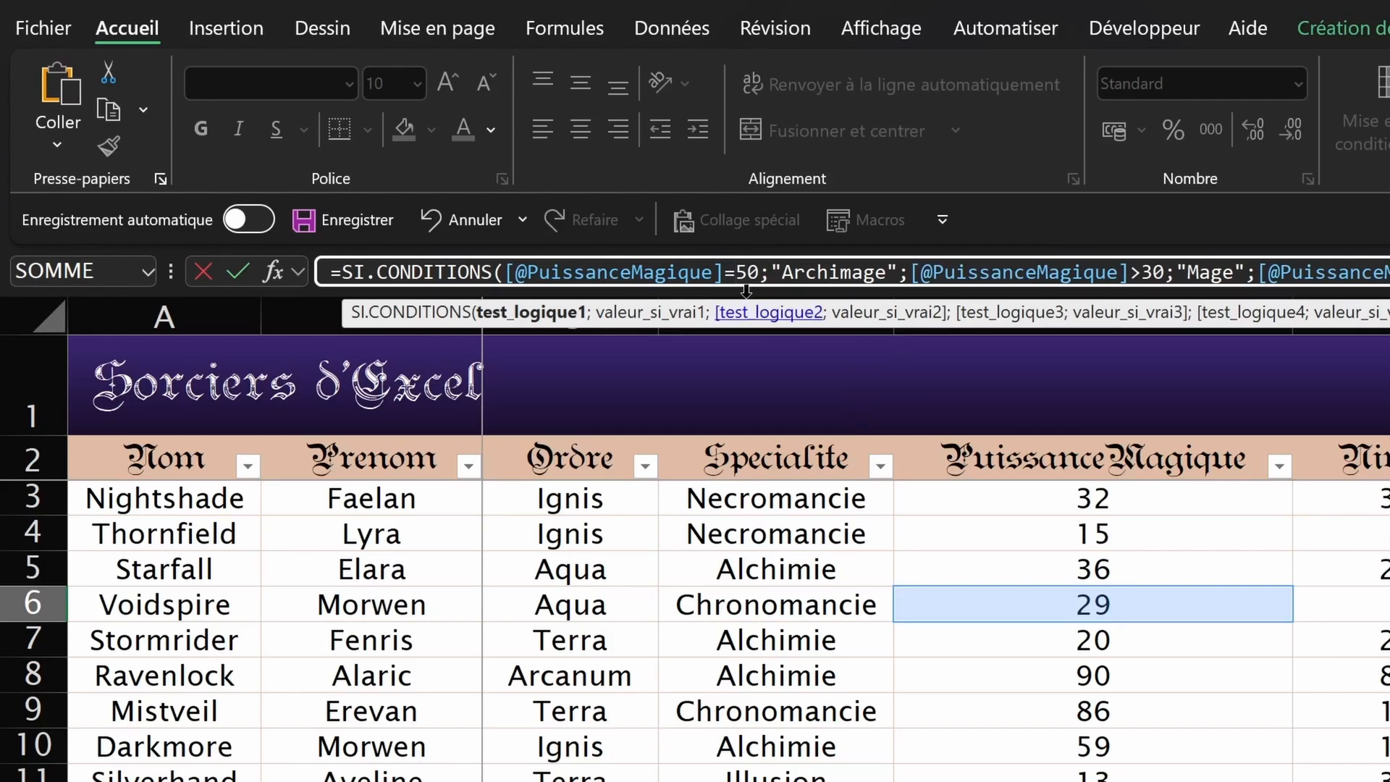
left_click(1139, 265)
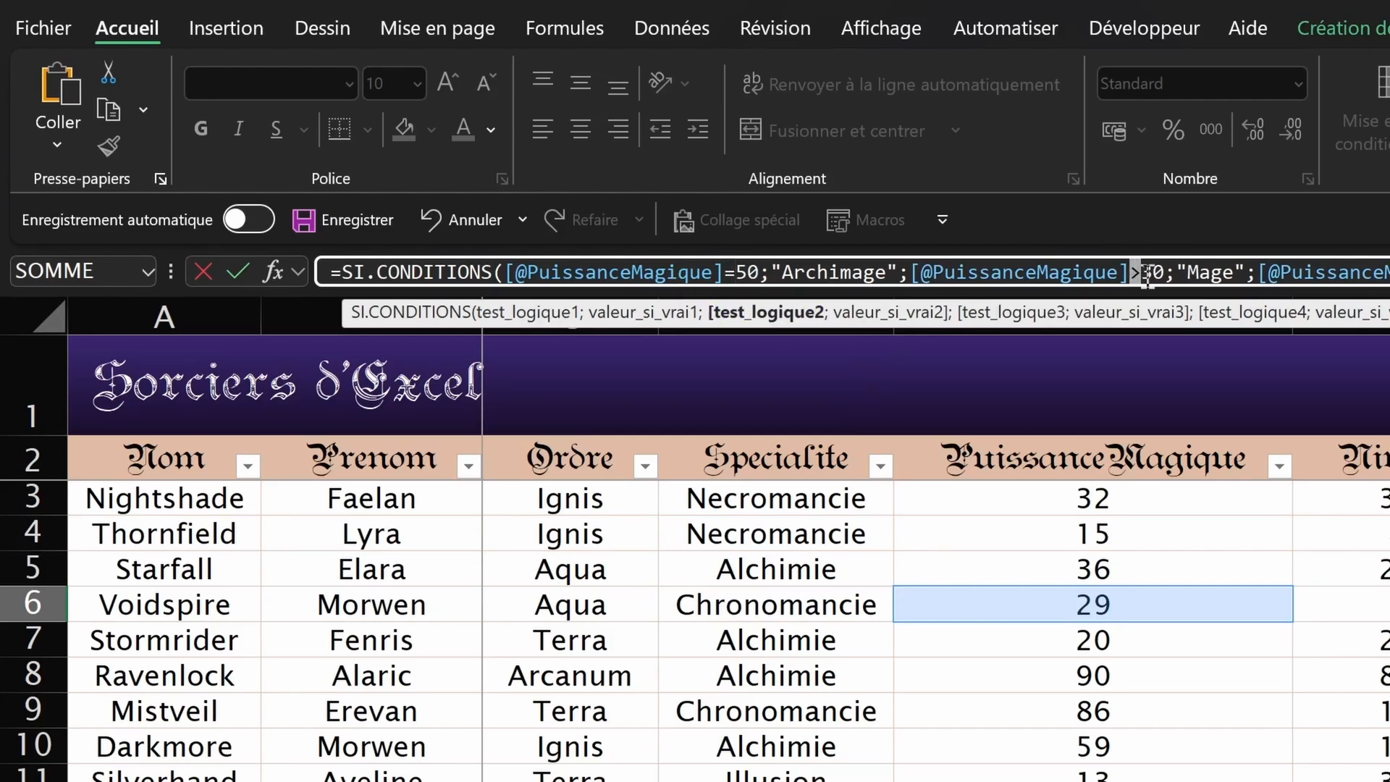
key("BackSpace")
type("=")
left_click(1029, 274)
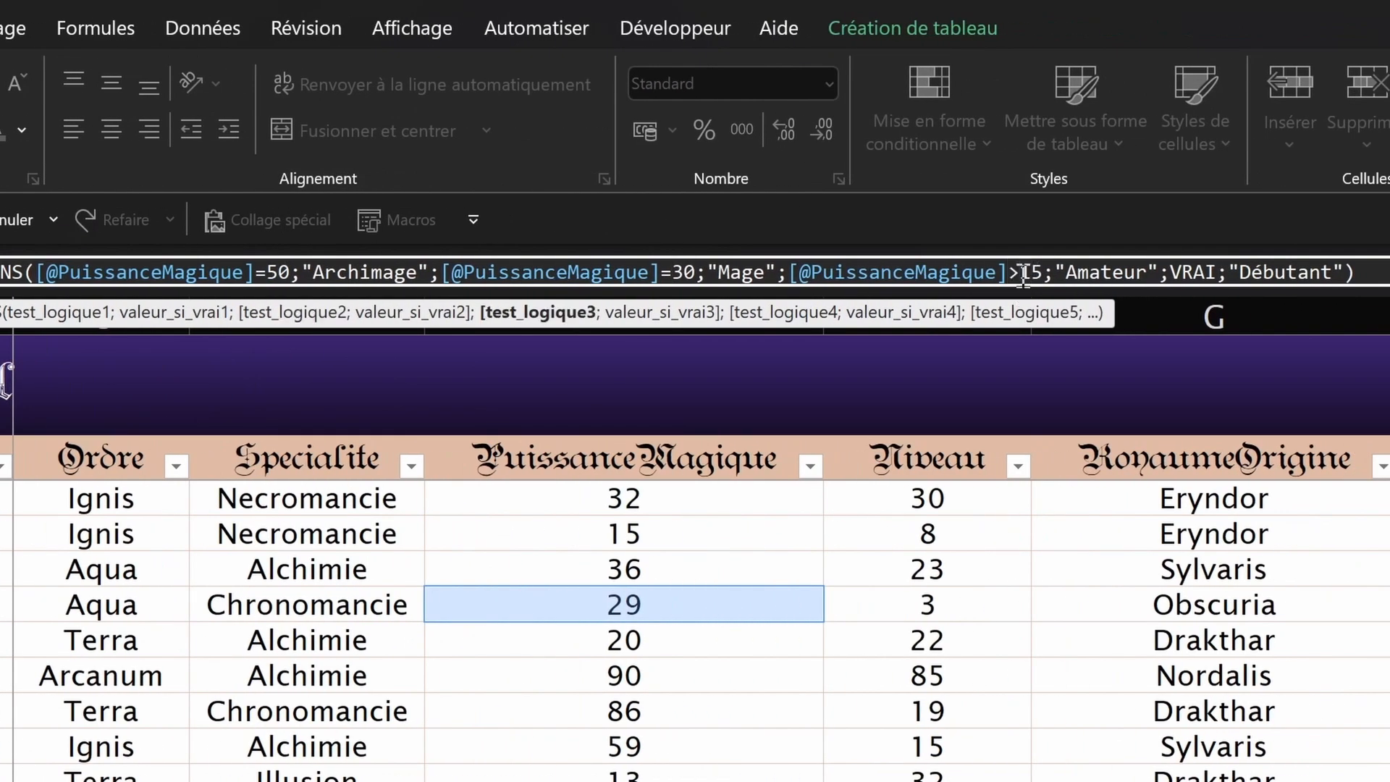
type("=SI.CONDITIO")
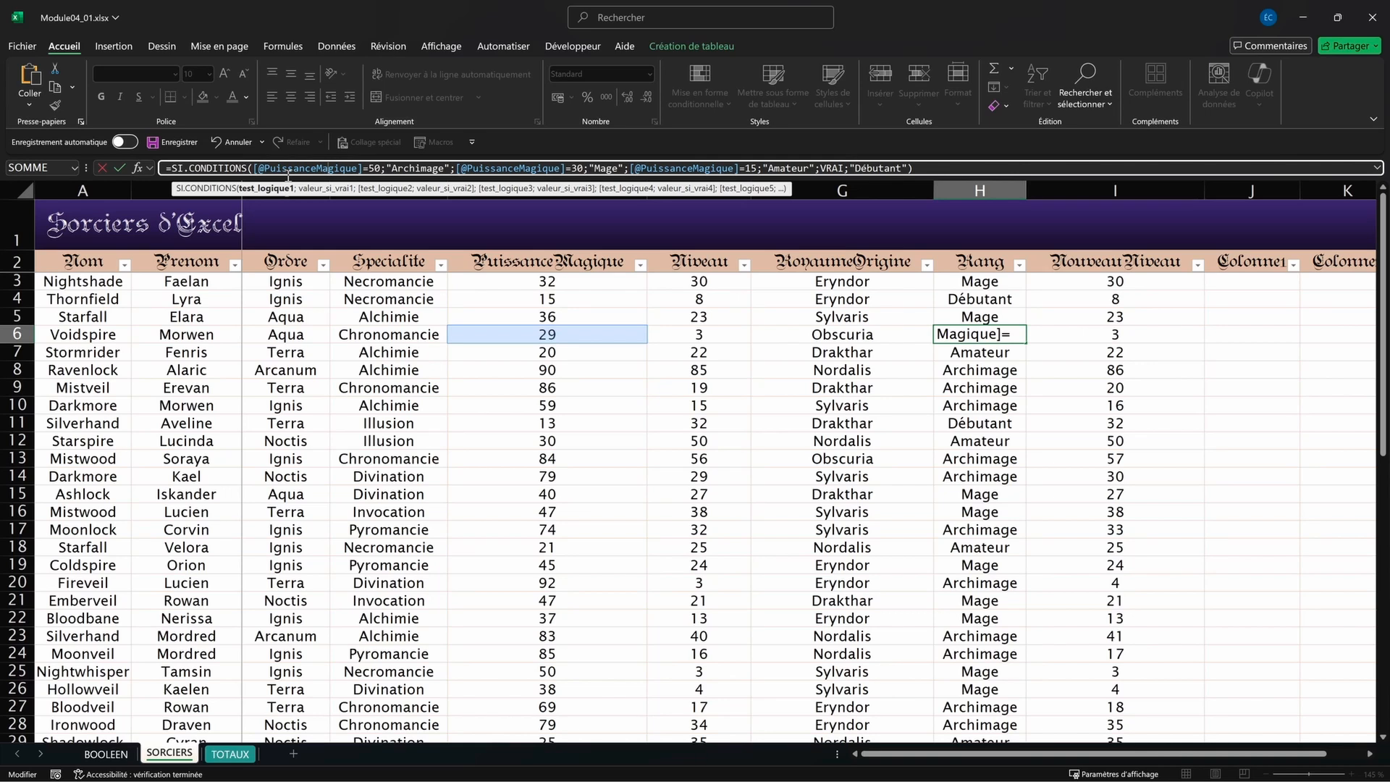
key("Return")
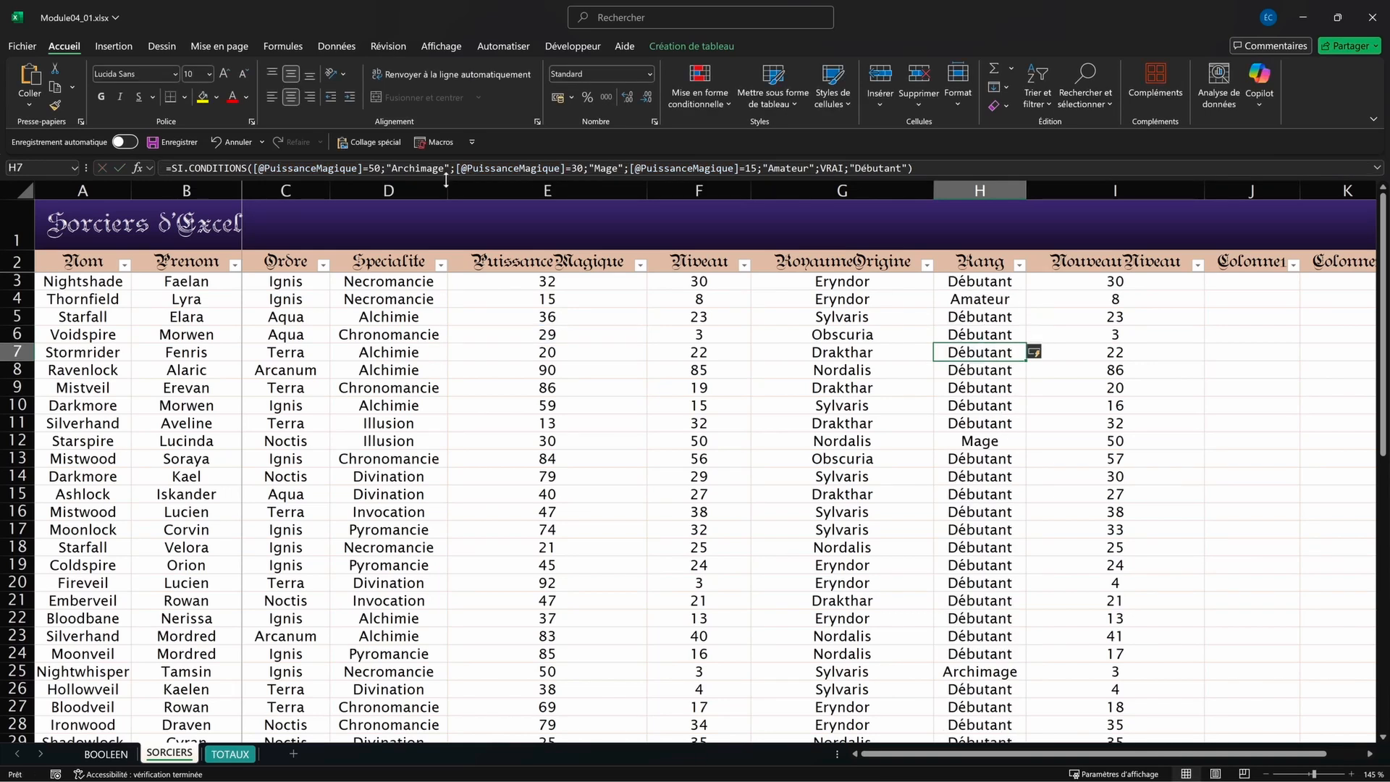
Step: Compare the Rang results with the PuissanceMagique values in rows 25 and 12, and check the formula in H7
scroll(1061, 505, "down", 9)
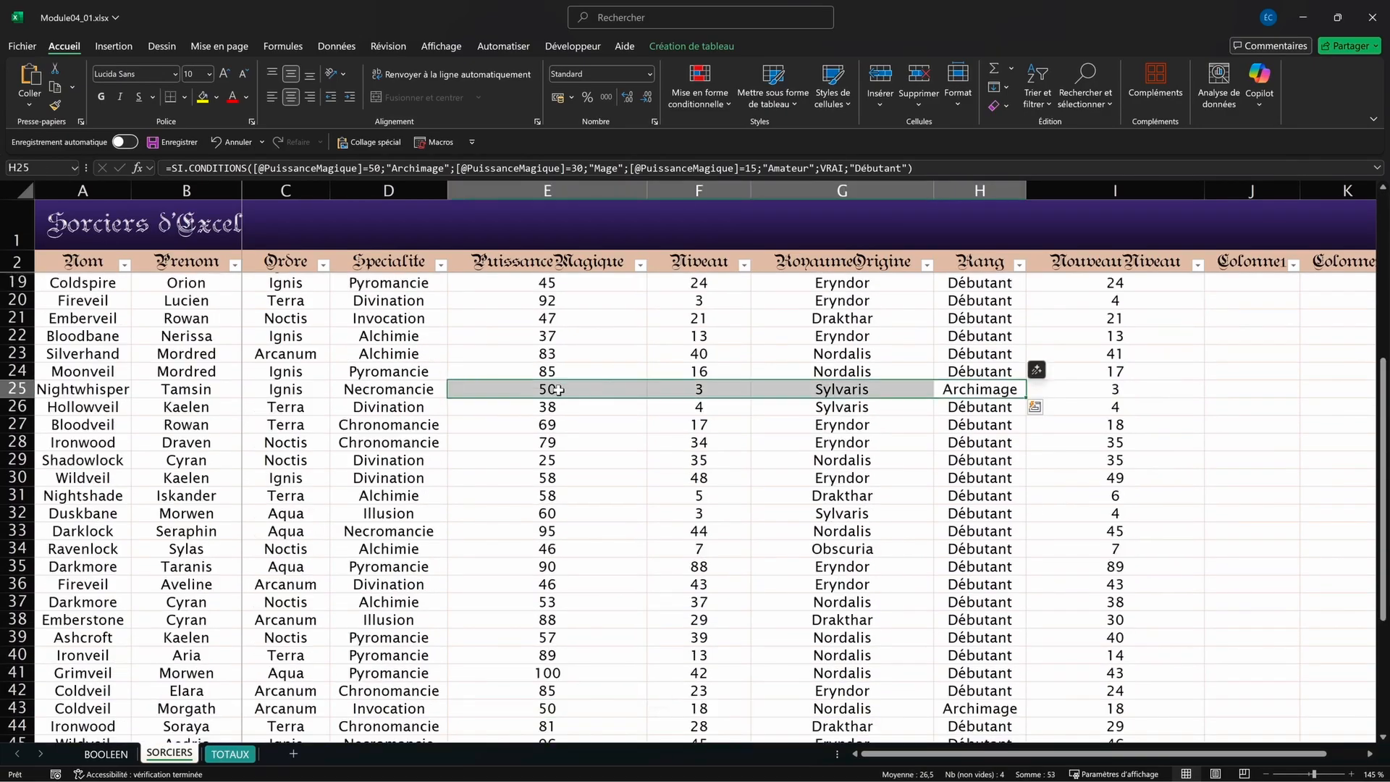
scroll(977, 428, "up", 3)
left_click(547, 328)
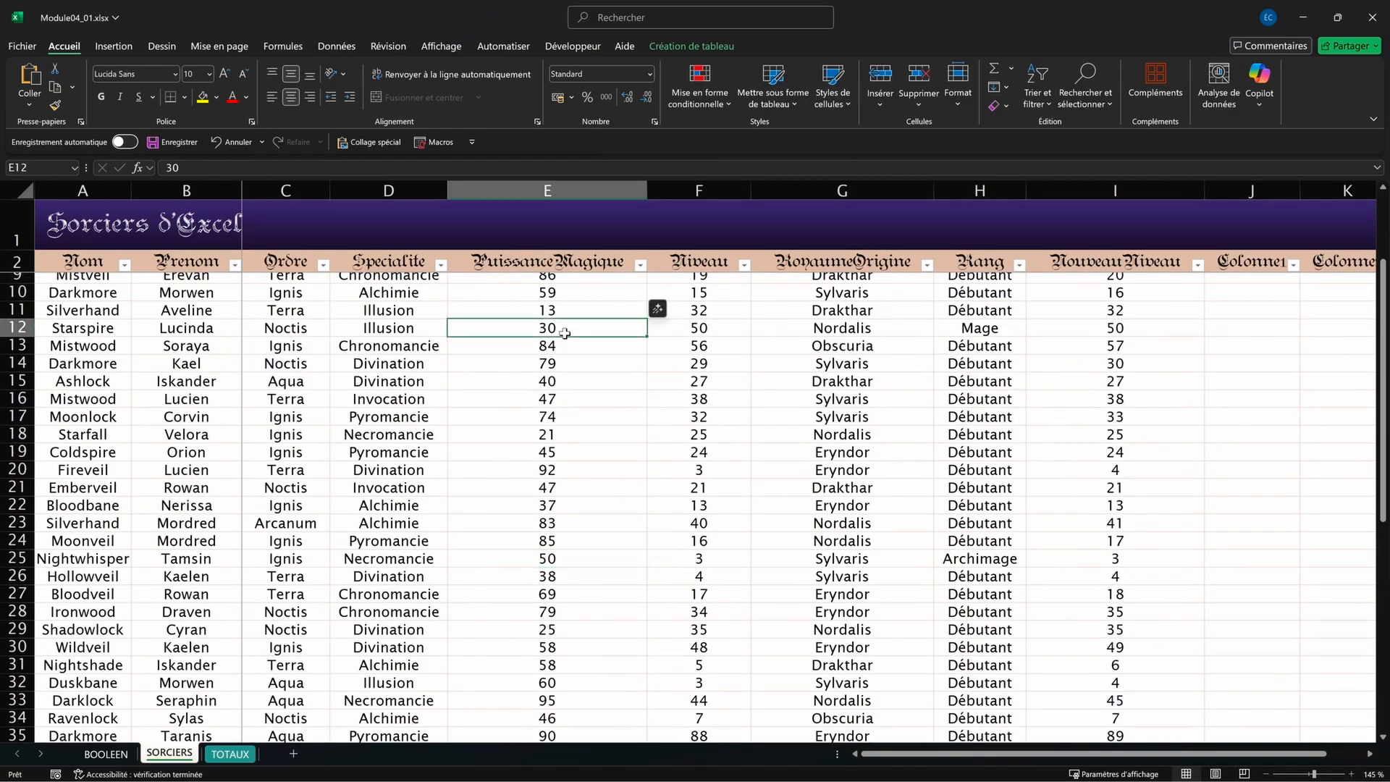
scroll(652, 347, "up", 2)
left_click(979, 352)
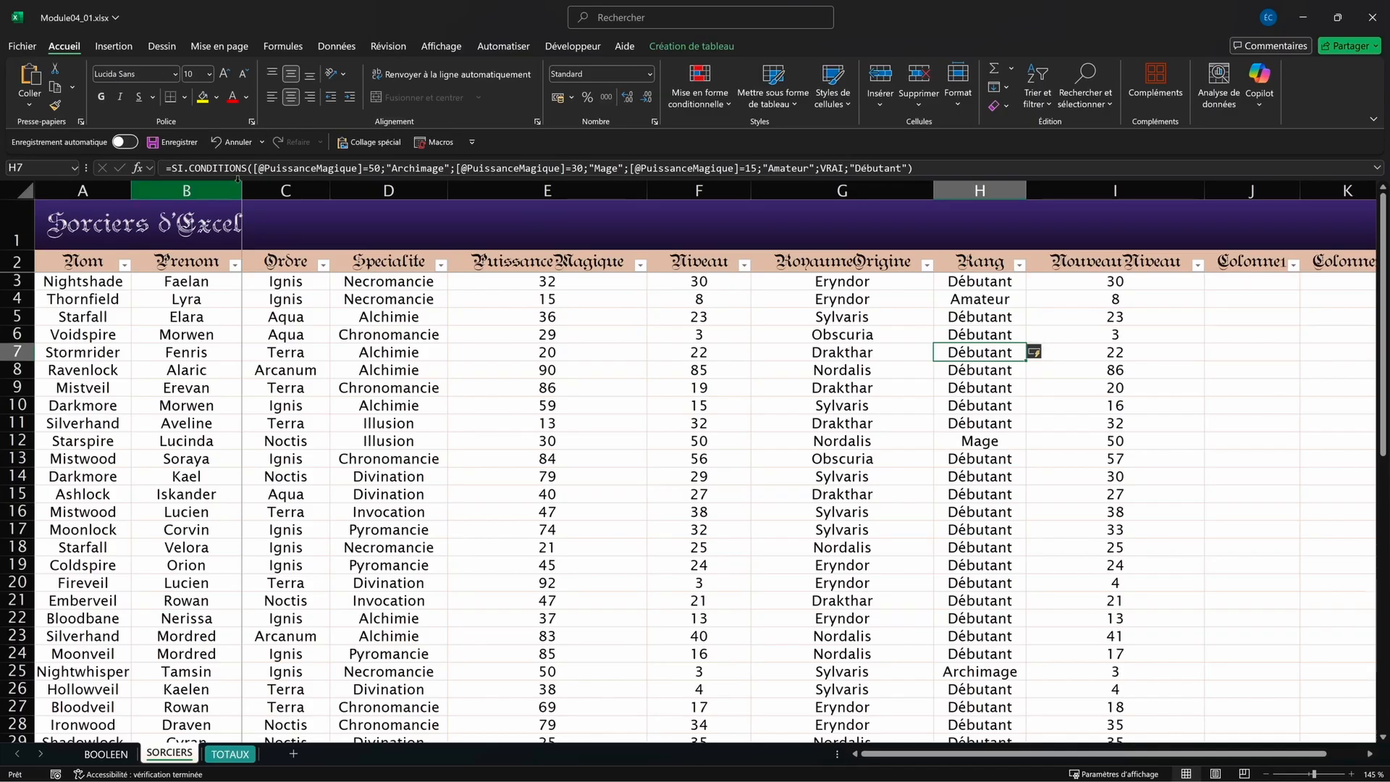
Step: Examine the SI.CONDITIONS formula in H5, including its opening test and the closing VRAI;"Débutant" pair, leaving it as it is
left_click(960, 319)
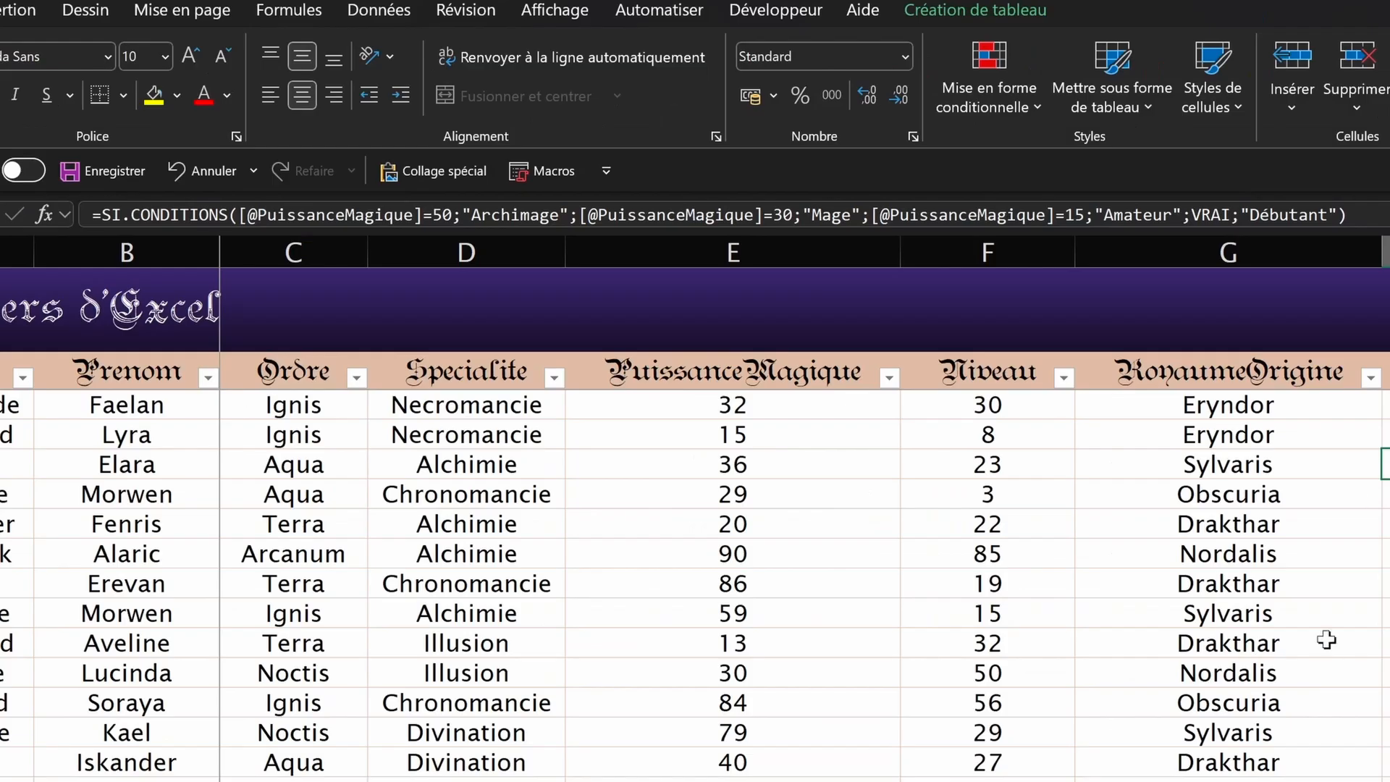
left_click(244, 241)
left_click(238, 215)
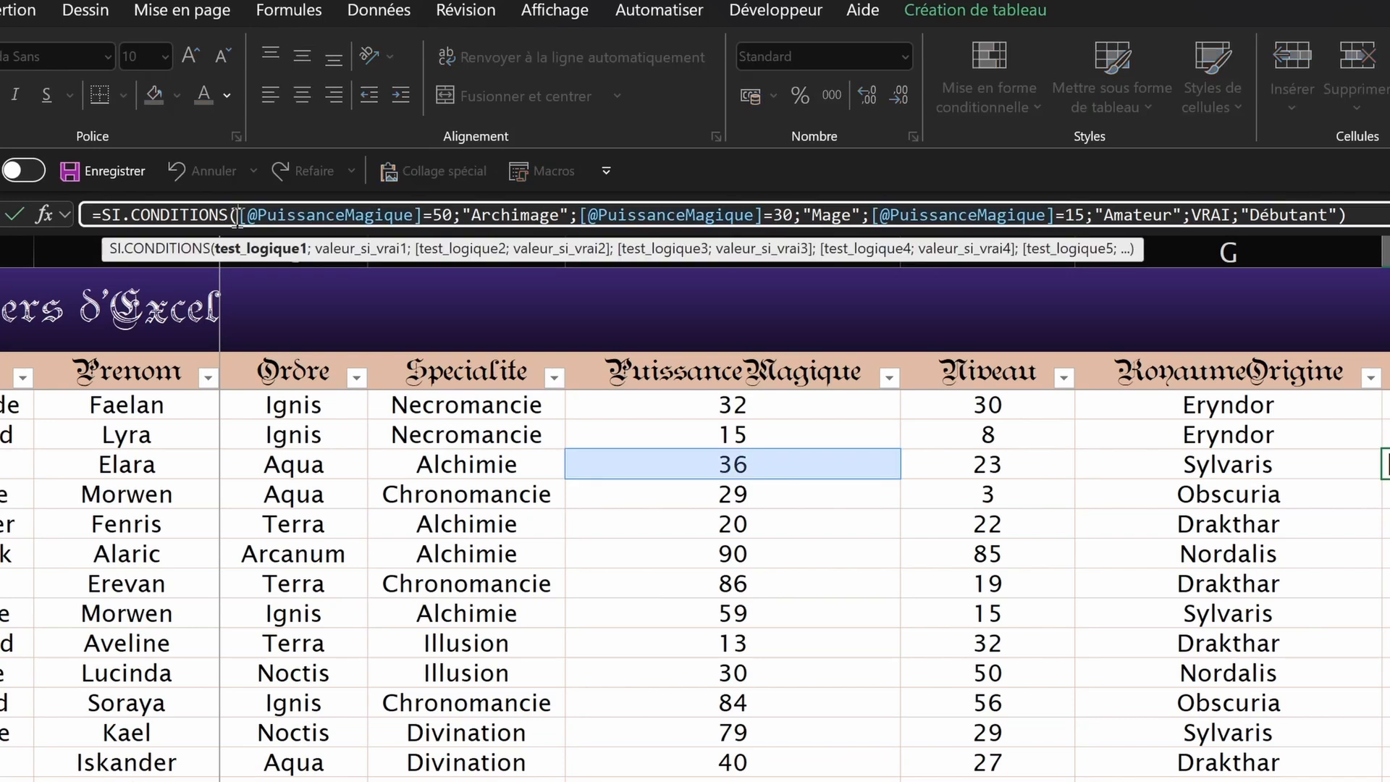
left_click(1350, 214)
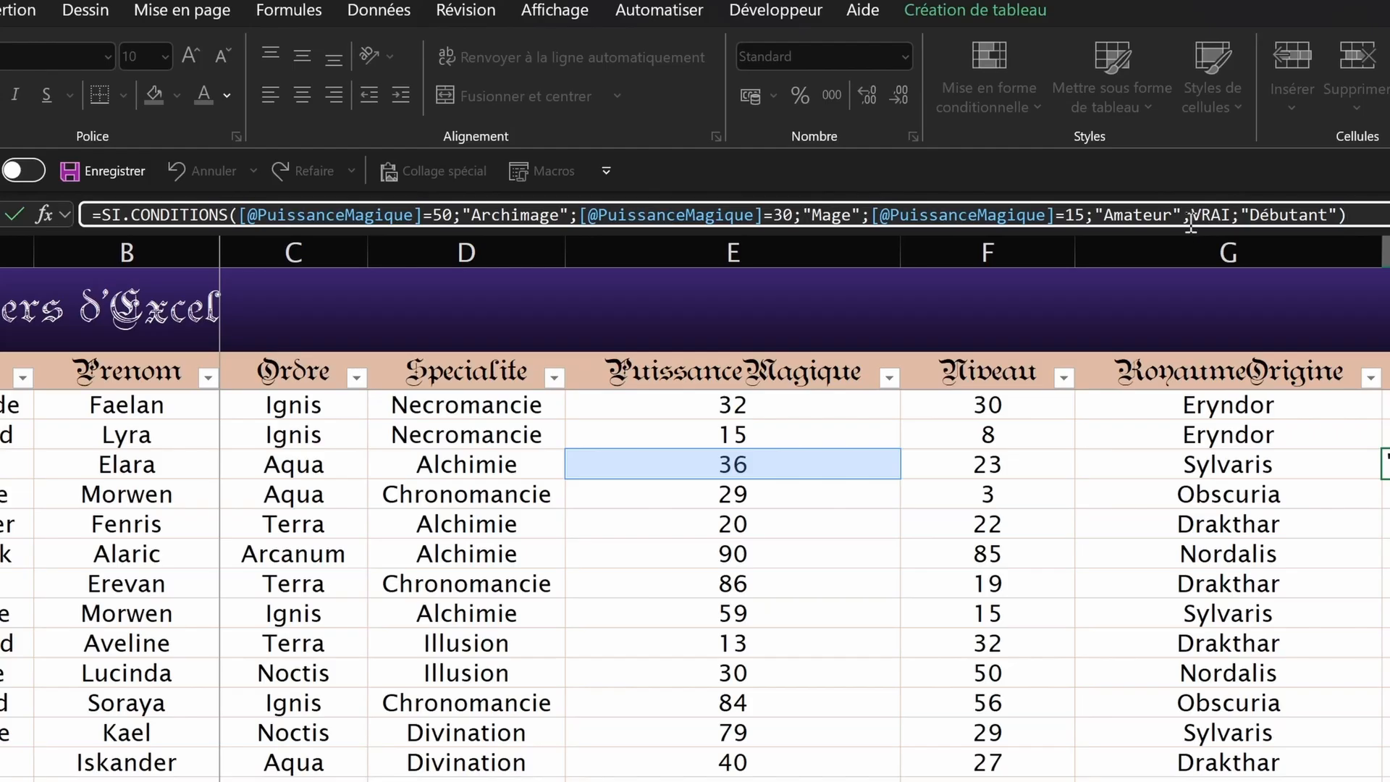
left_click_drag(1191, 223, 1348, 217)
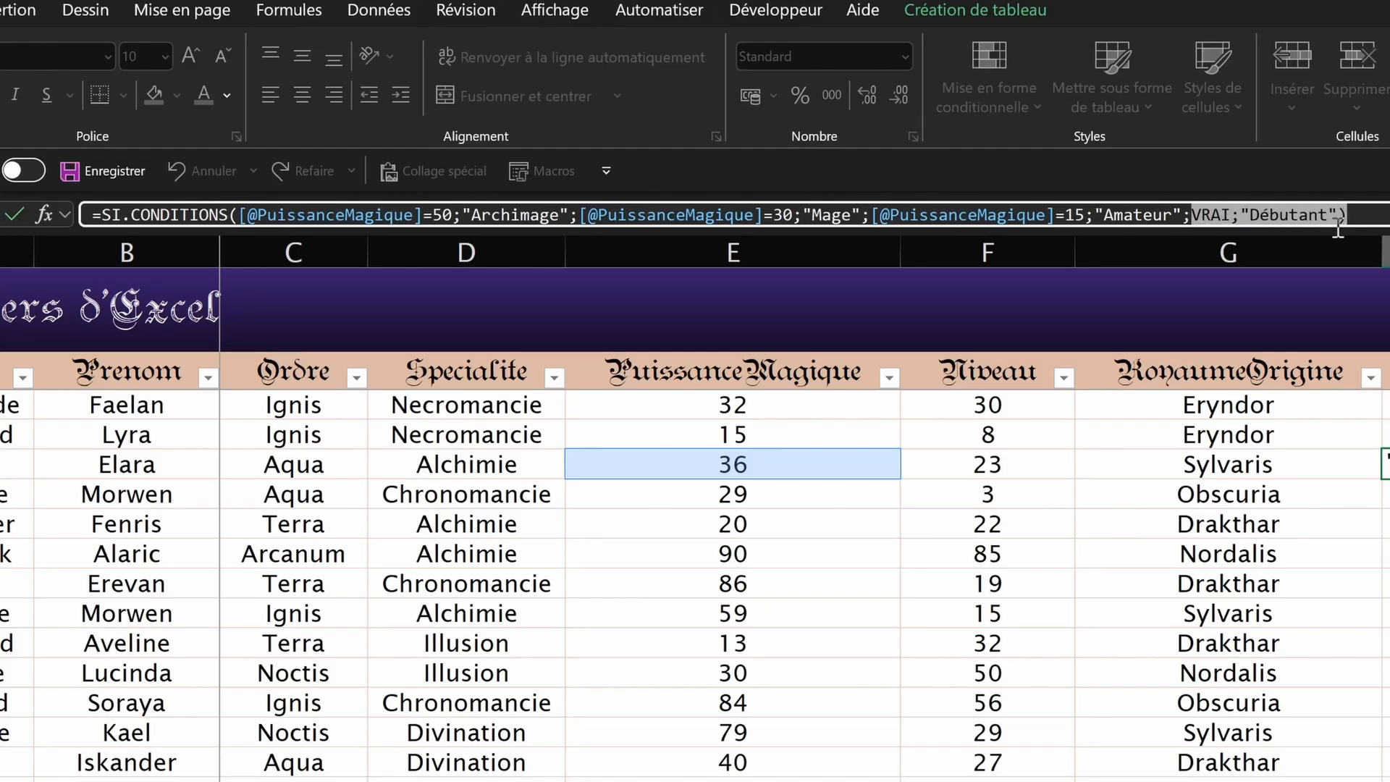
left_click(1344, 216)
left_click(1359, 218)
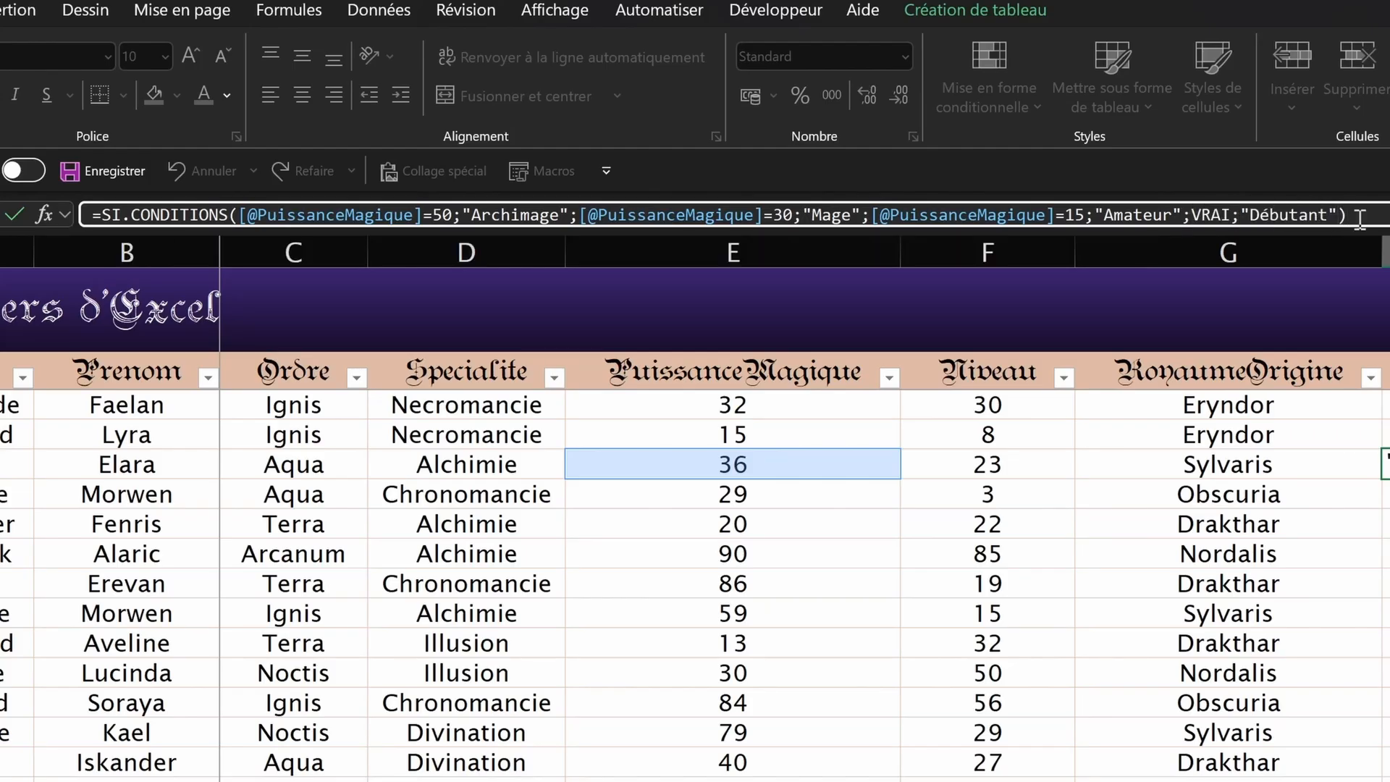
key("Return")
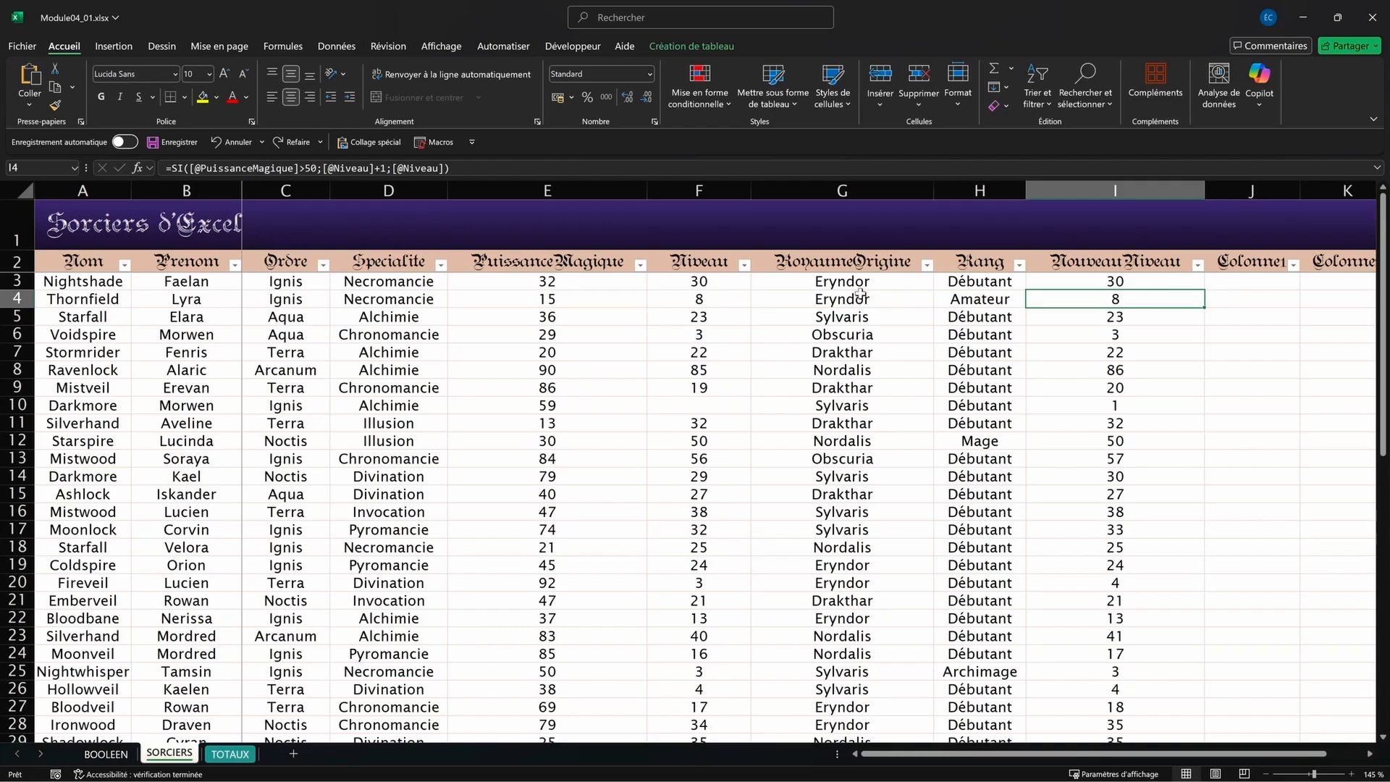
left_click(1241, 282)
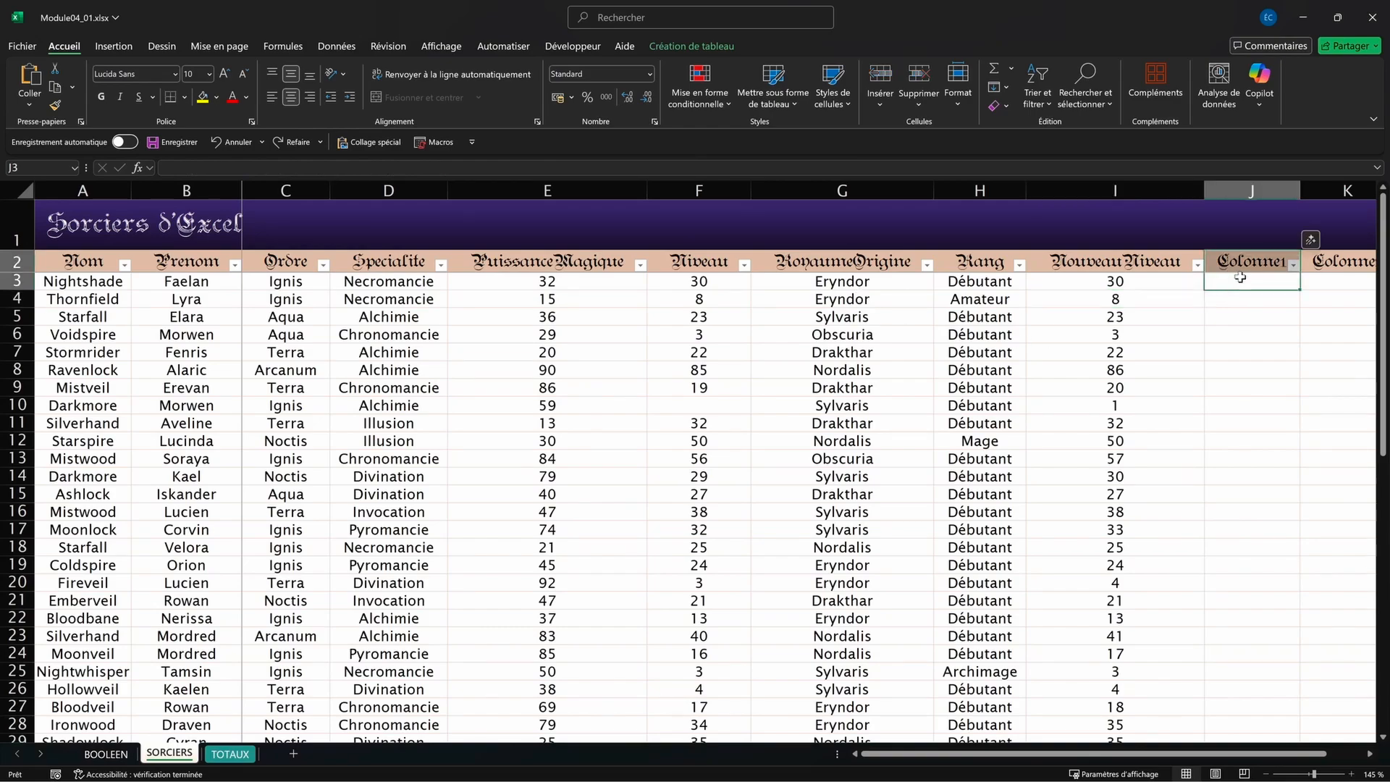
type("=")
left_click(569, 283)
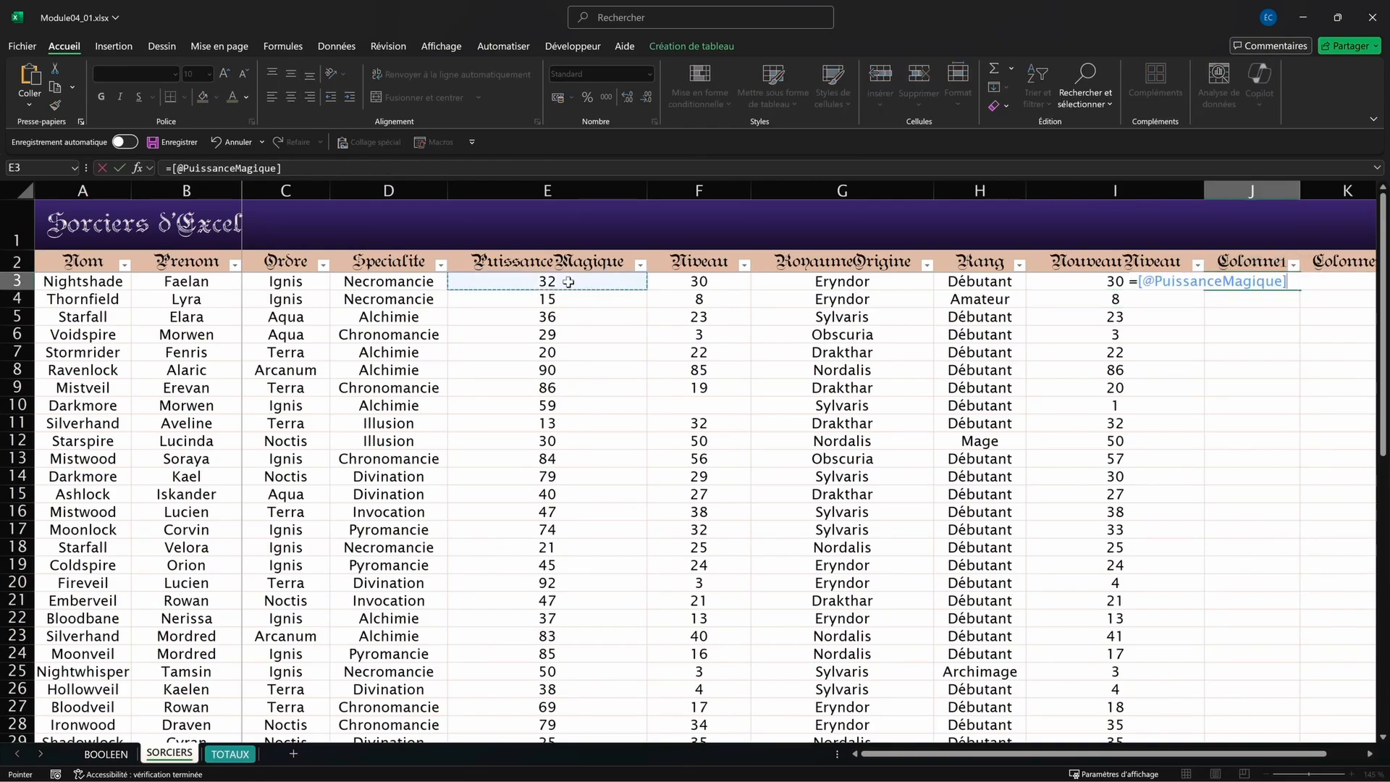
type("/")
left_click(690, 281)
key("Return")
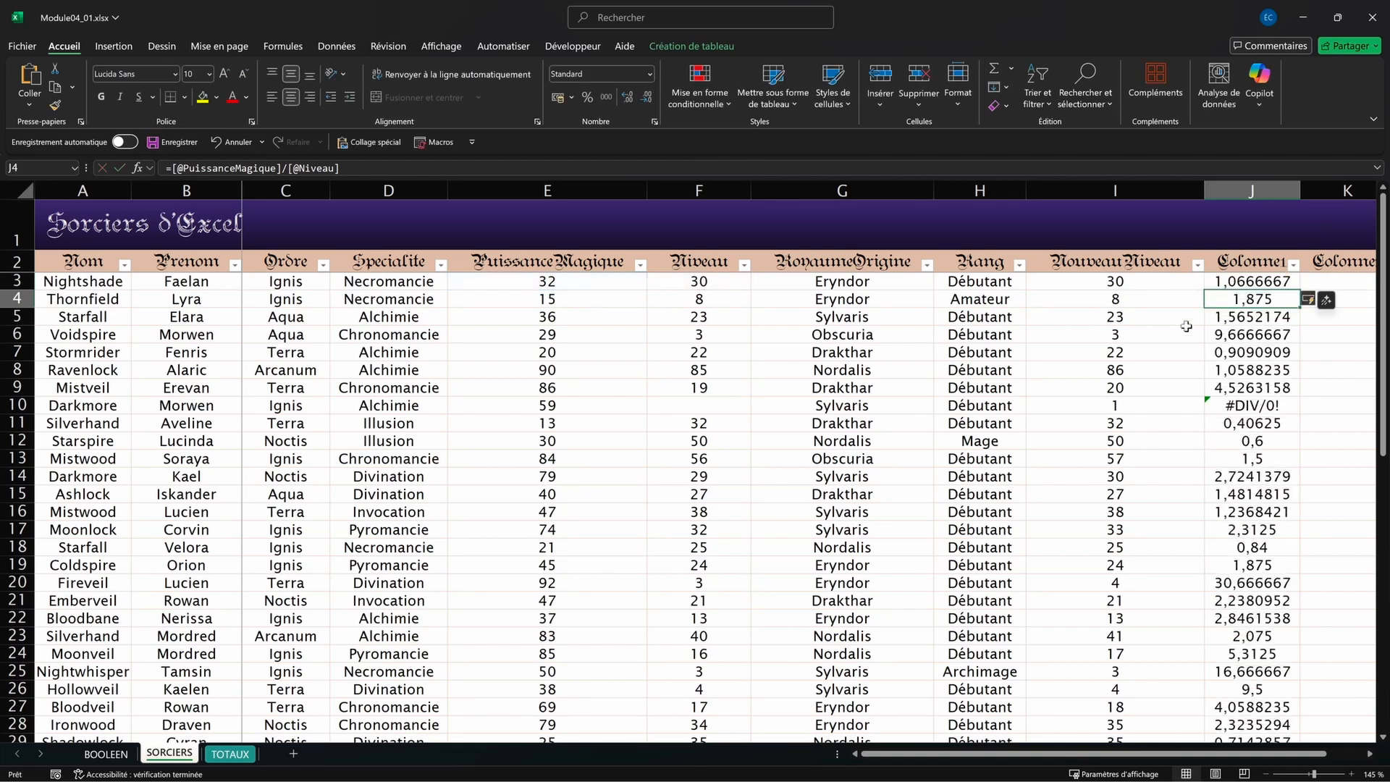
left_click(1263, 406)
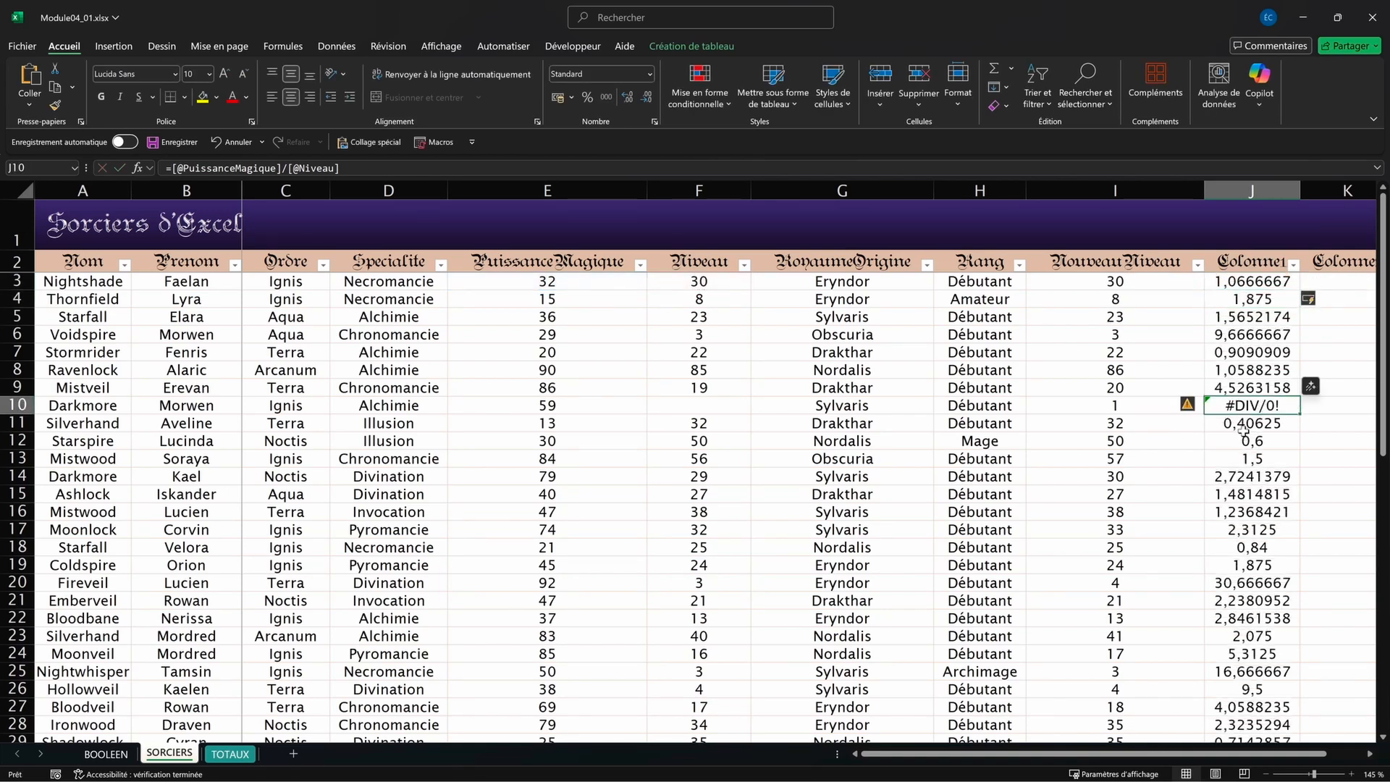
Step: Inspect row 10's empty Niveau cell, and wrap the J3 division in SIERREUR with "Erreur" as the value returned on error
left_click_drag(1239, 404, 466, 405)
left_click(699, 410)
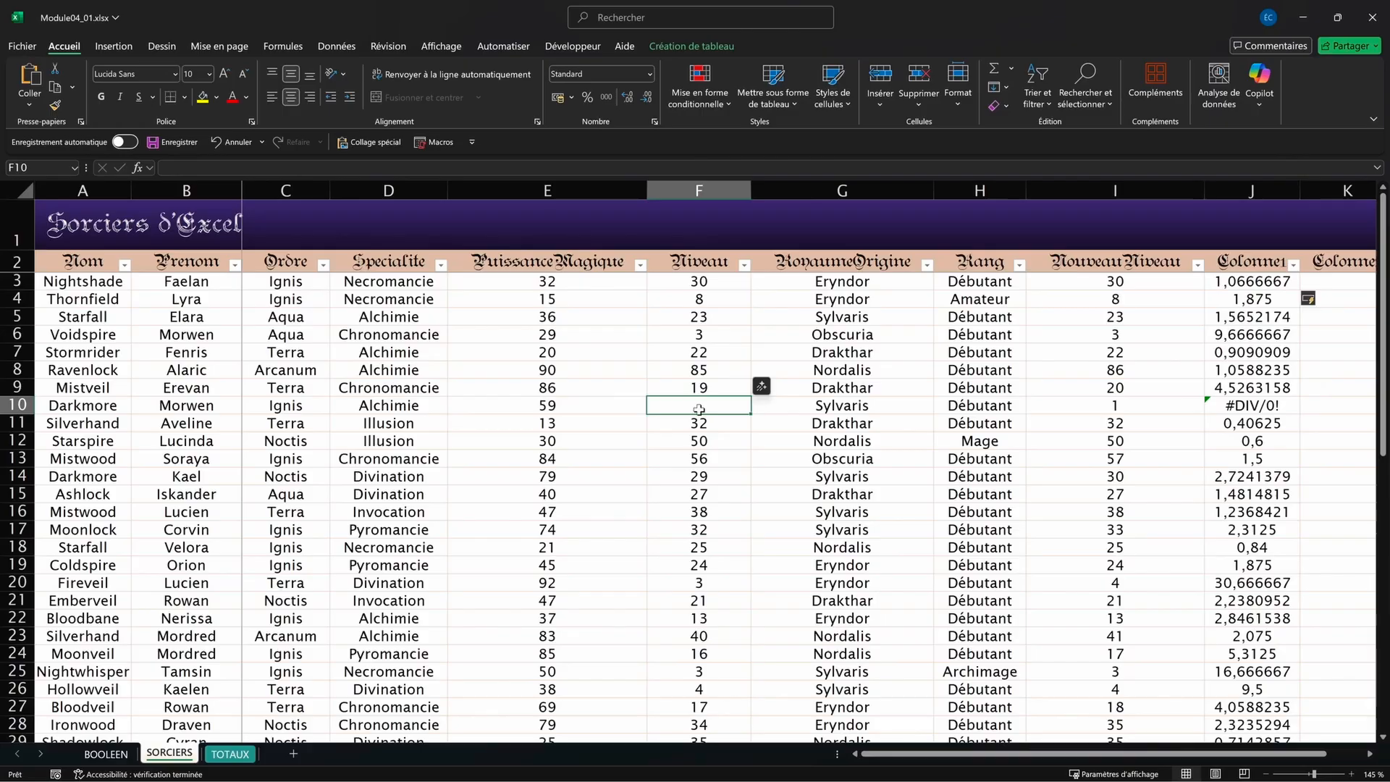
left_click(1263, 279)
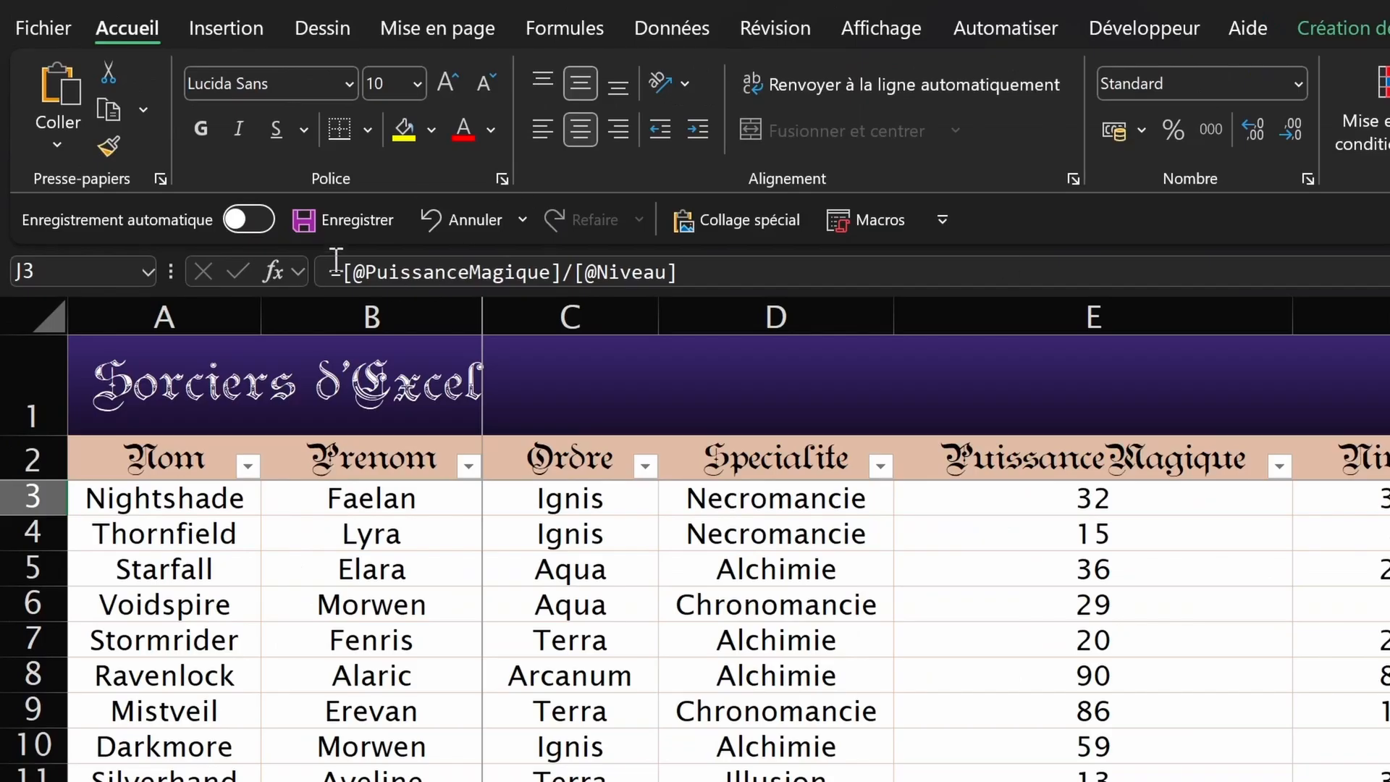
left_click(167, 166)
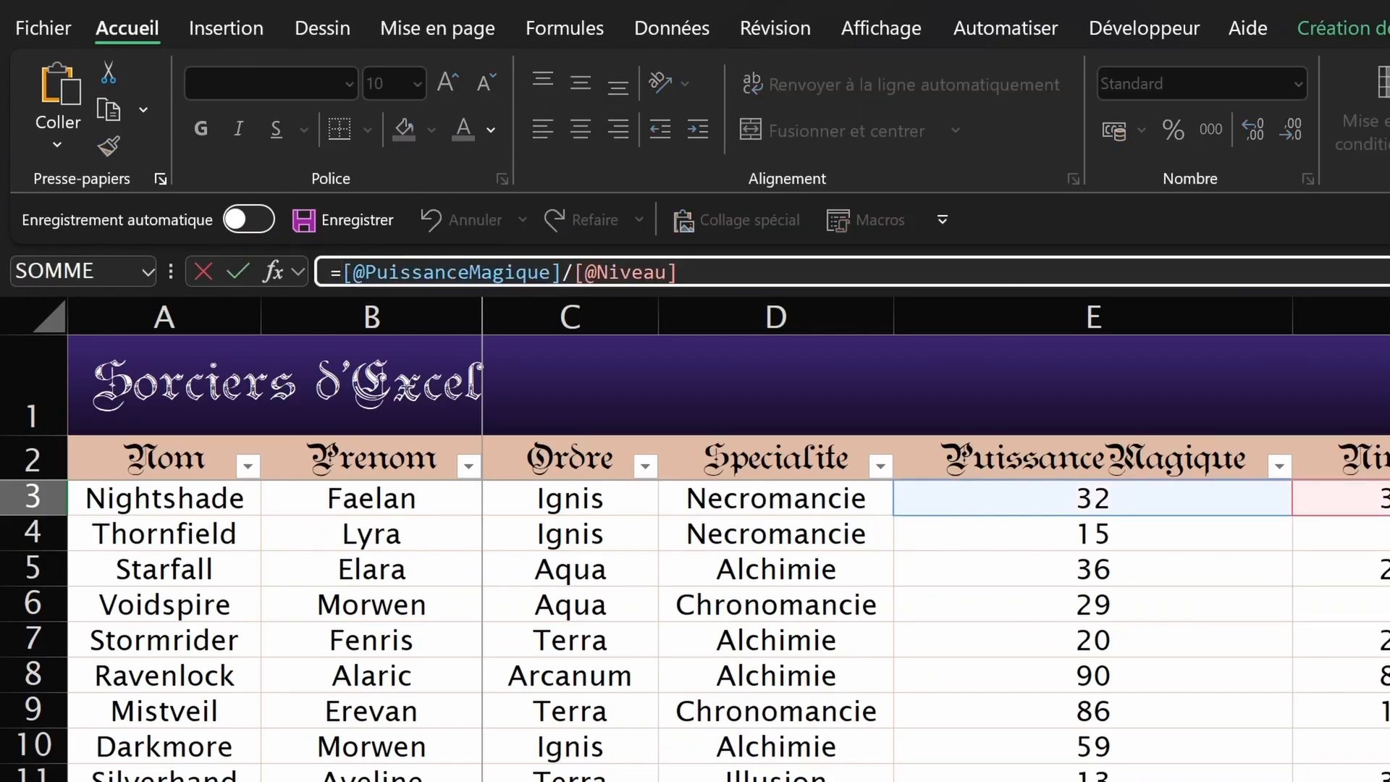
type("SIERREUR")
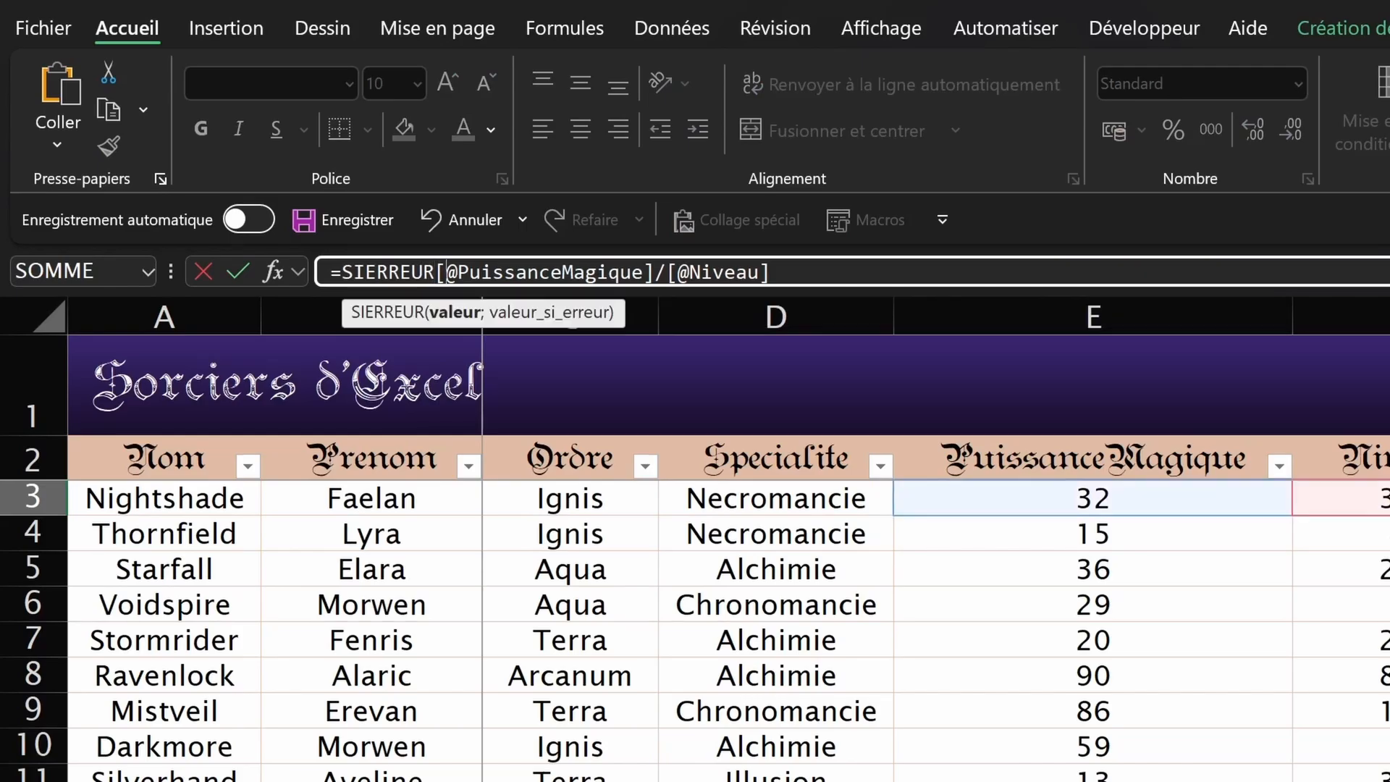
type("(")
left_click_drag(447, 275, 797, 285)
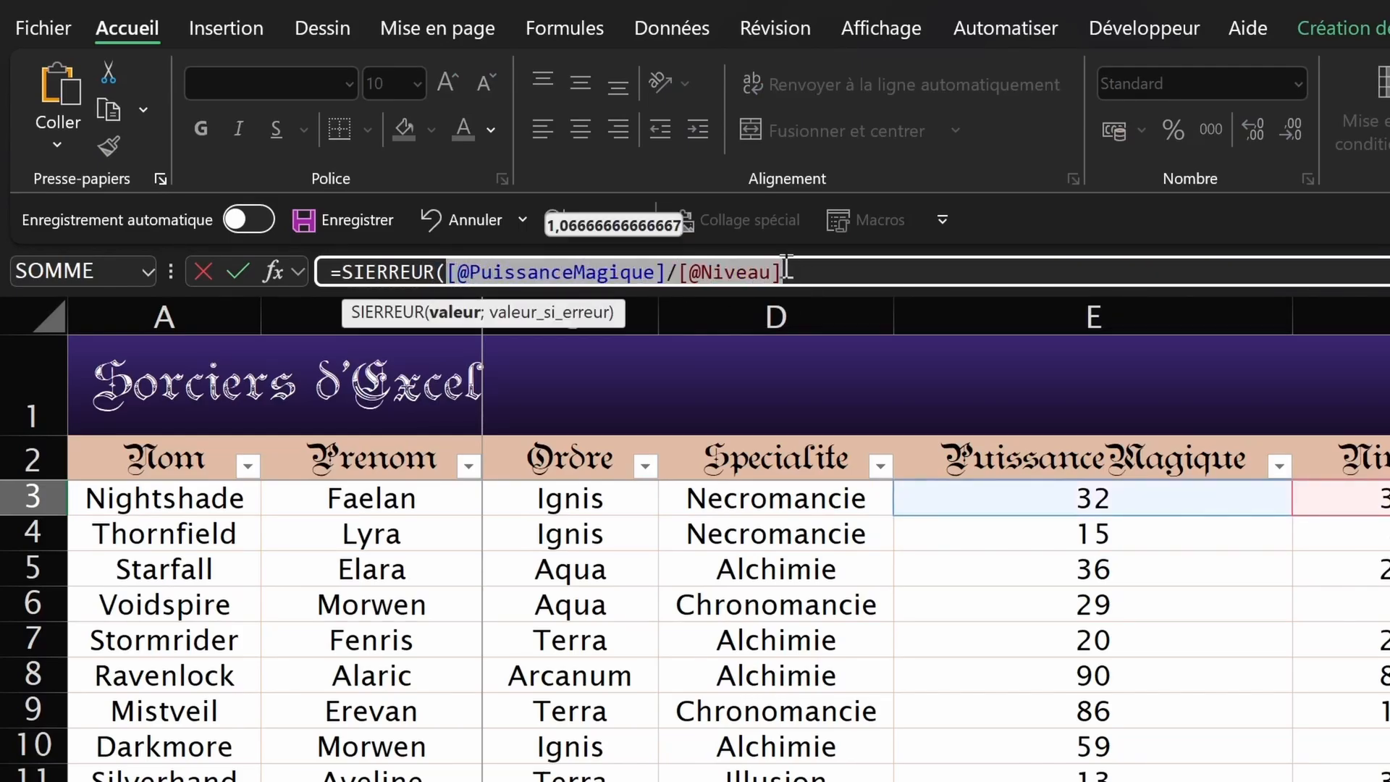
left_click(452, 268)
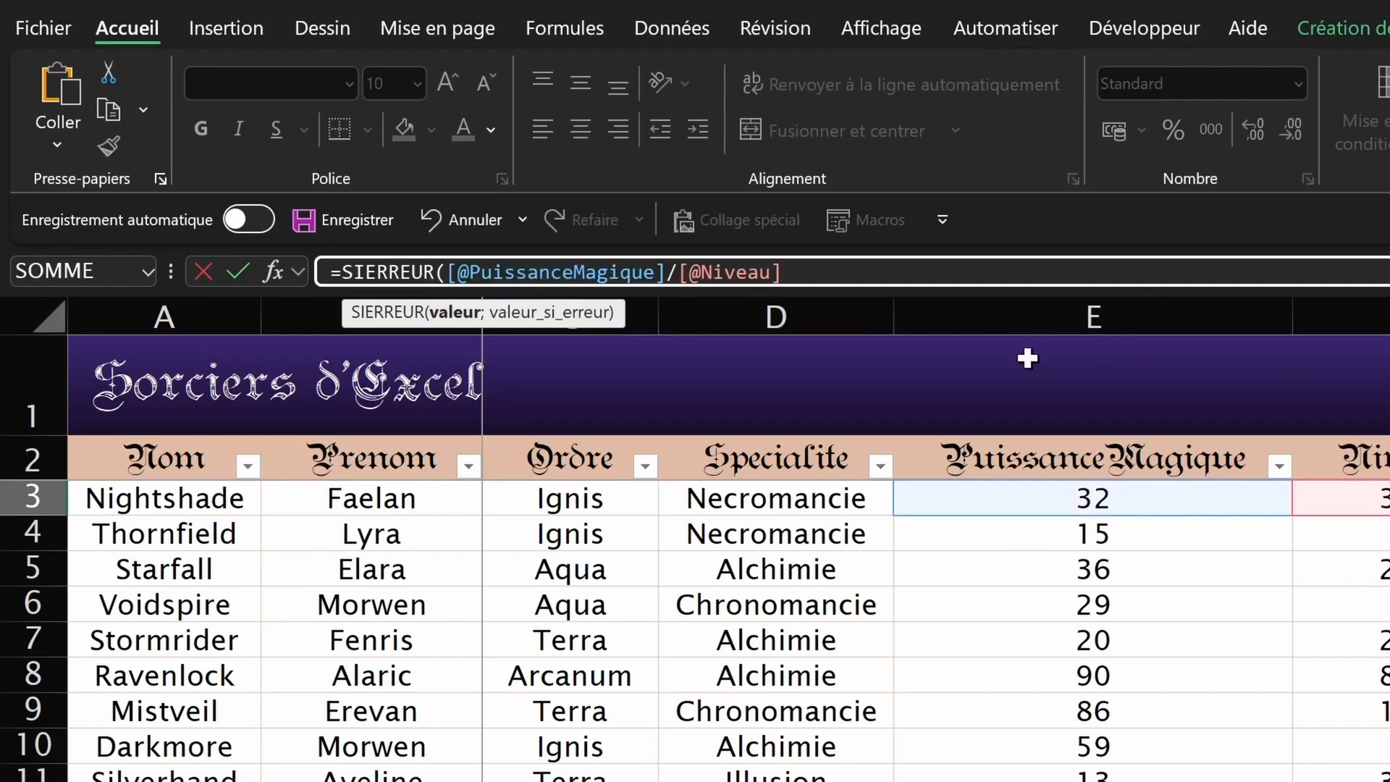
type(";")
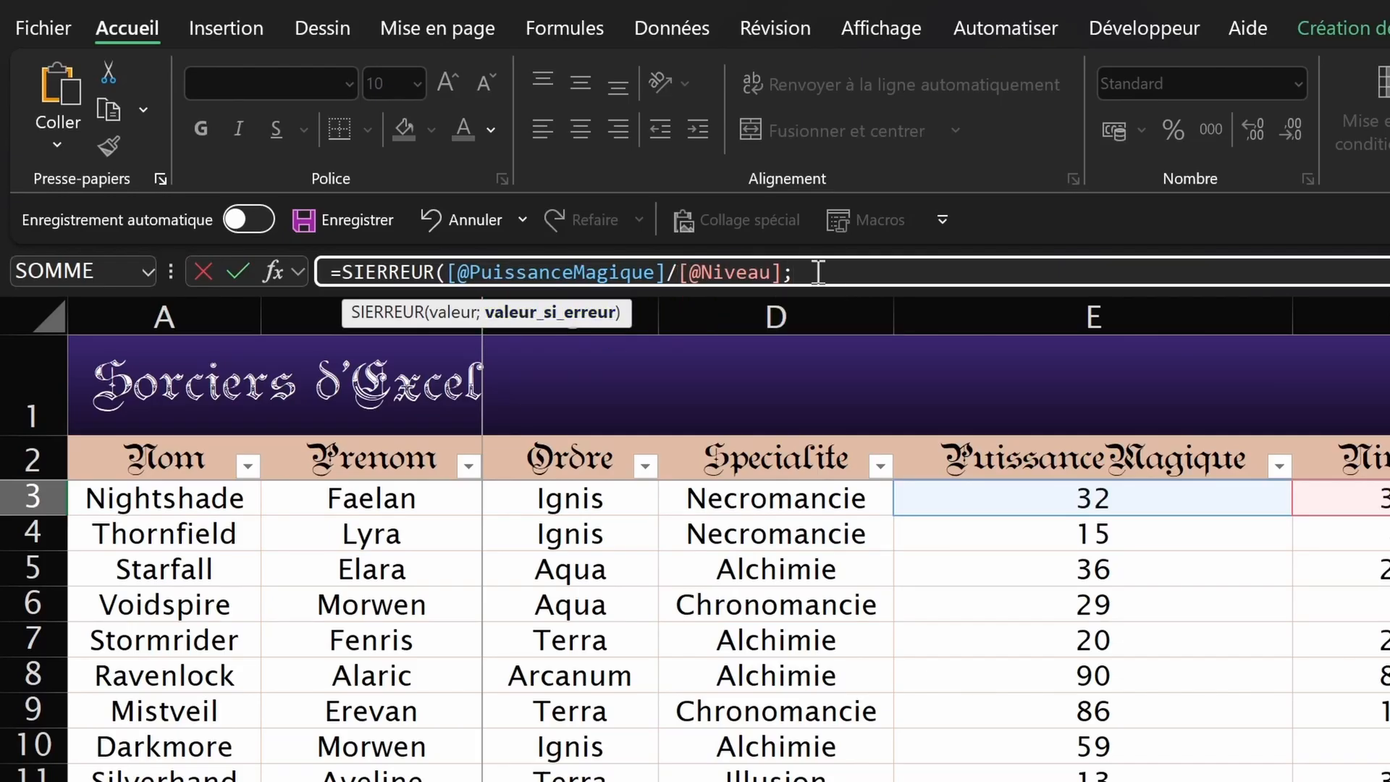
type("\"Erreur\")")
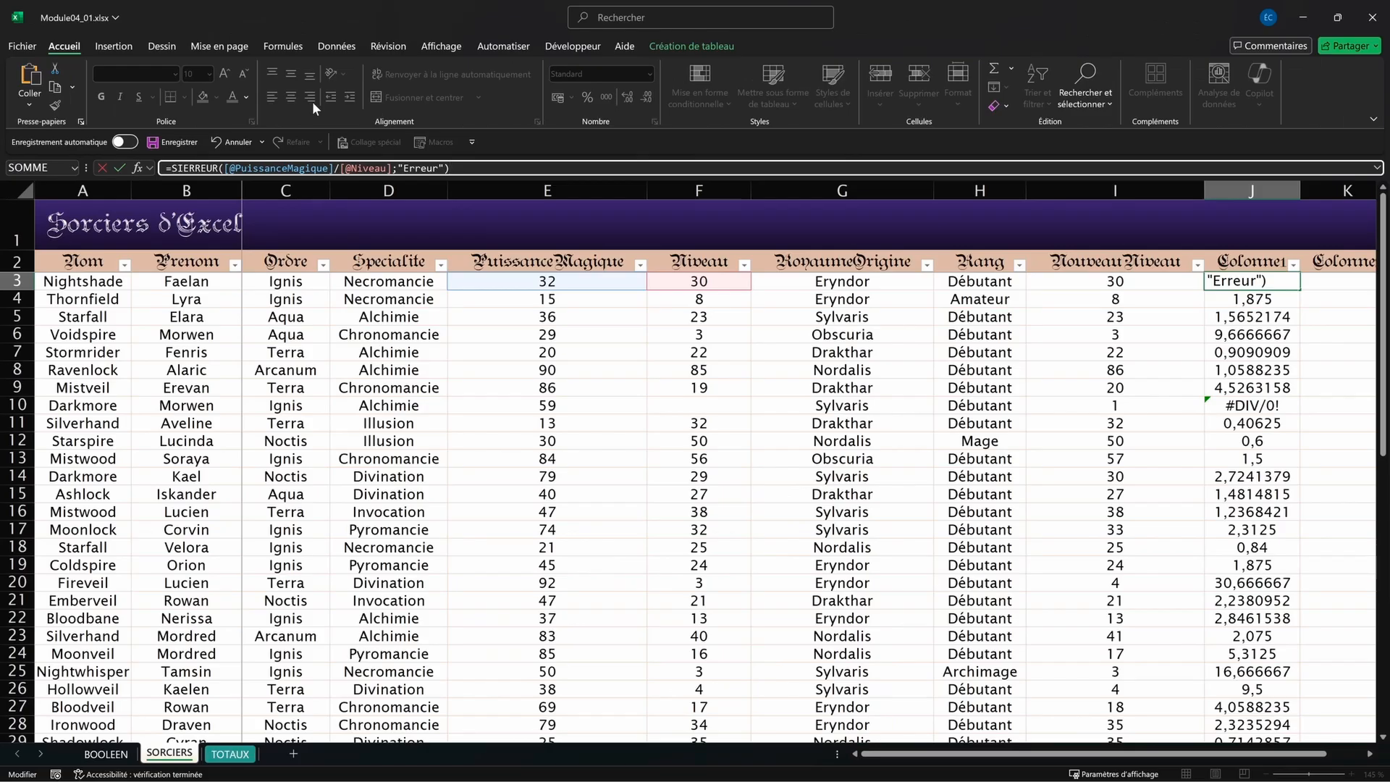
key("Return")
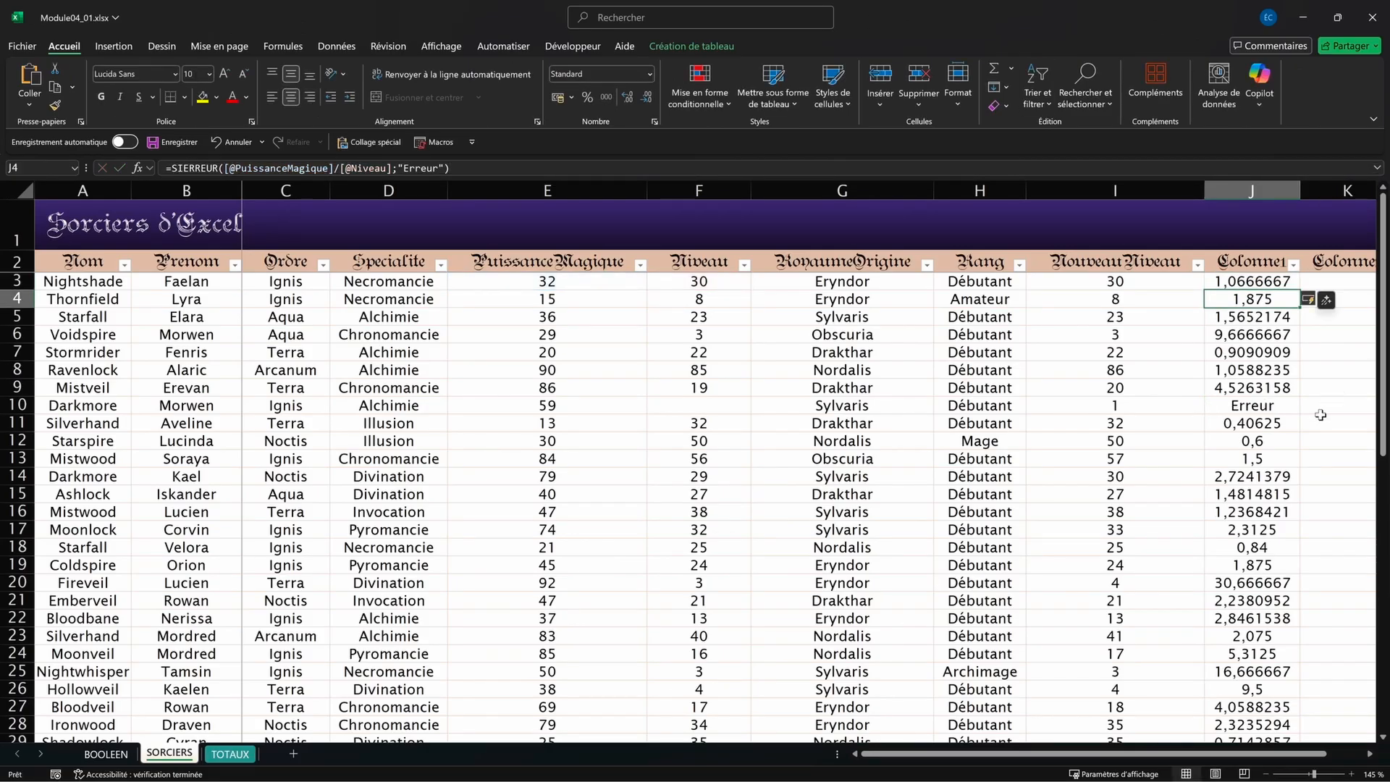
left_click_drag(1230, 407, 265, 402)
left_click(1243, 407)
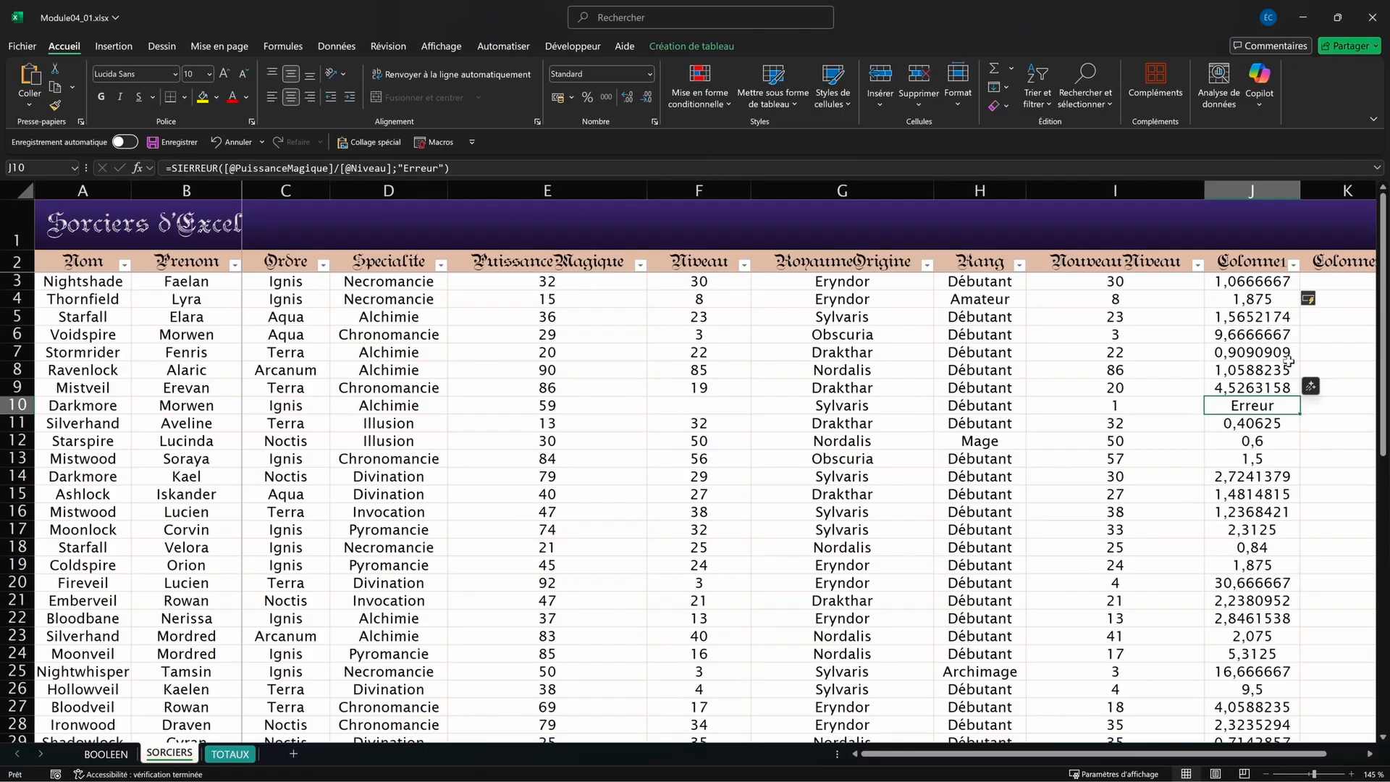
double_click(406, 167)
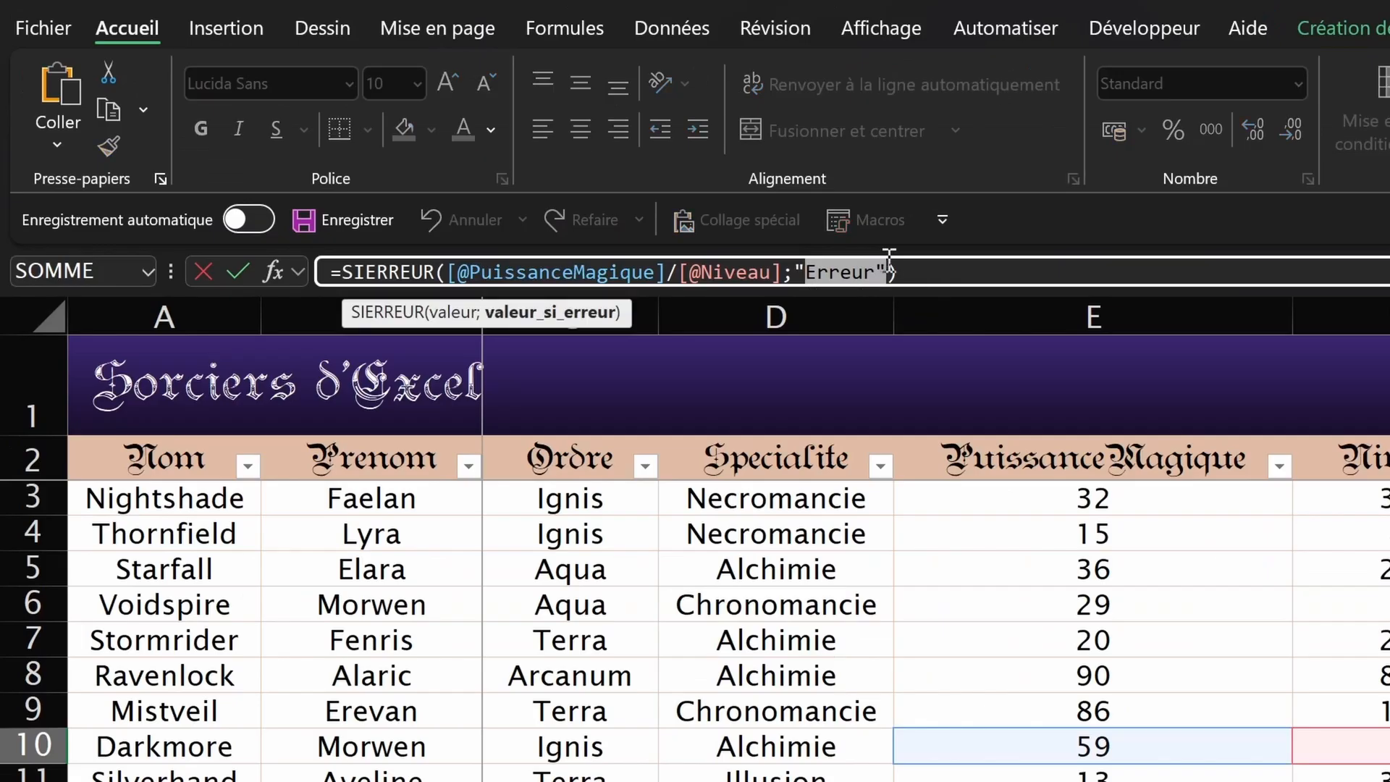
key("BackSpace")
key("BackSpace")
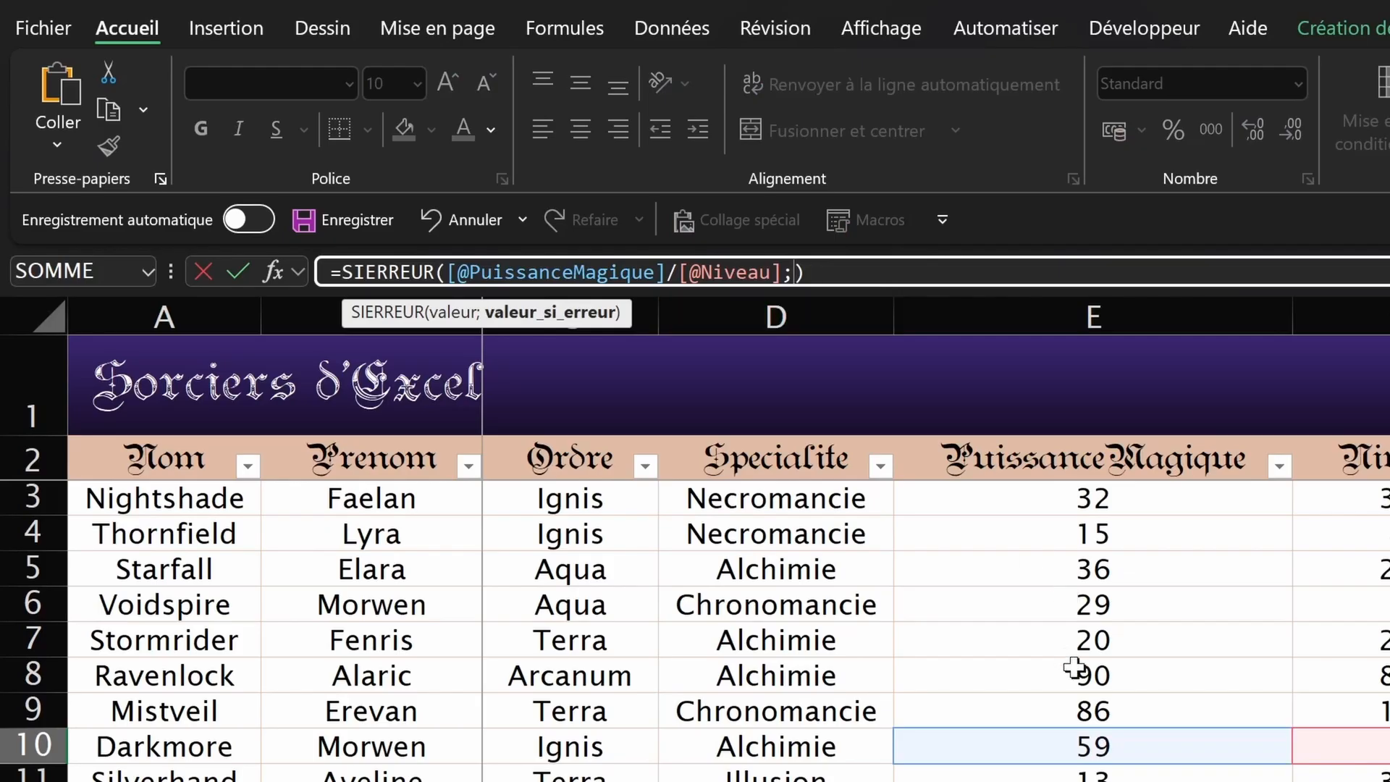
left_click(1101, 730)
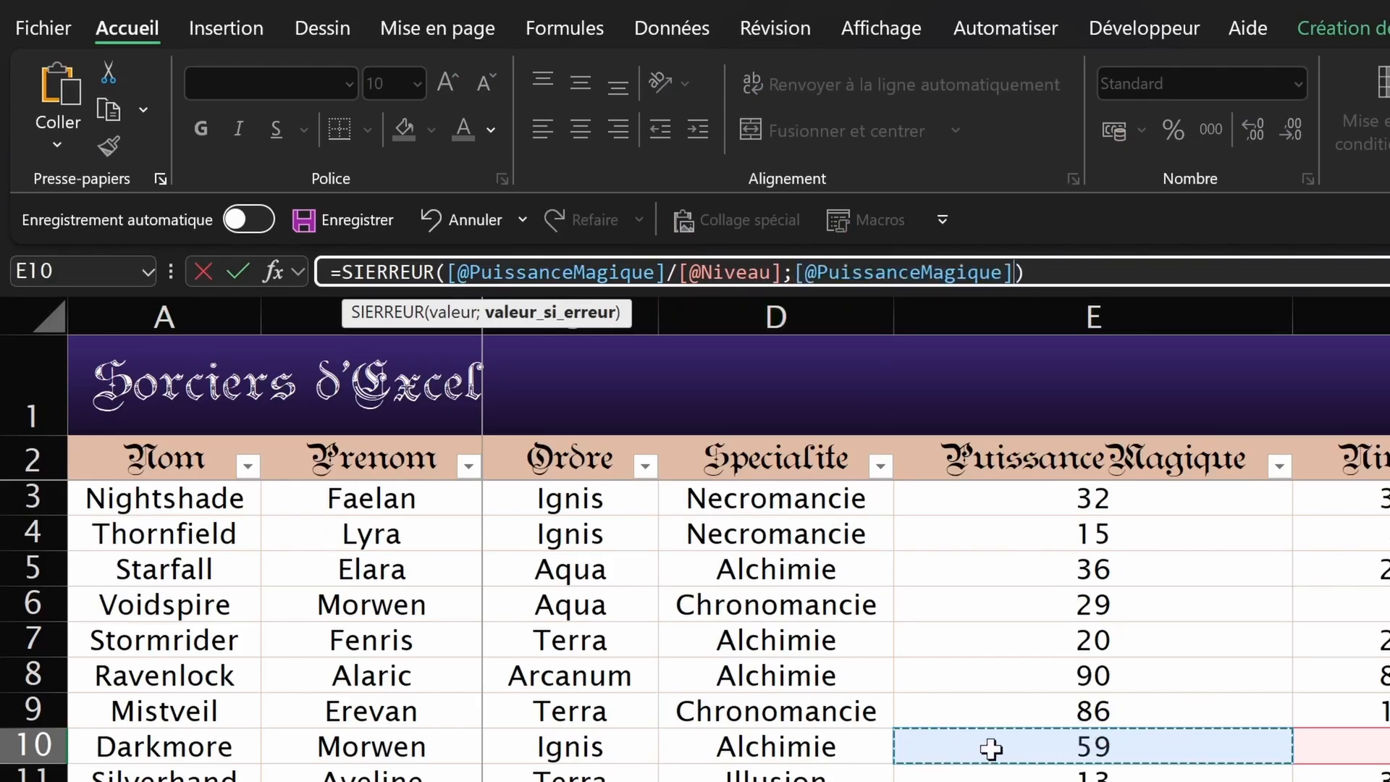
key("Return")
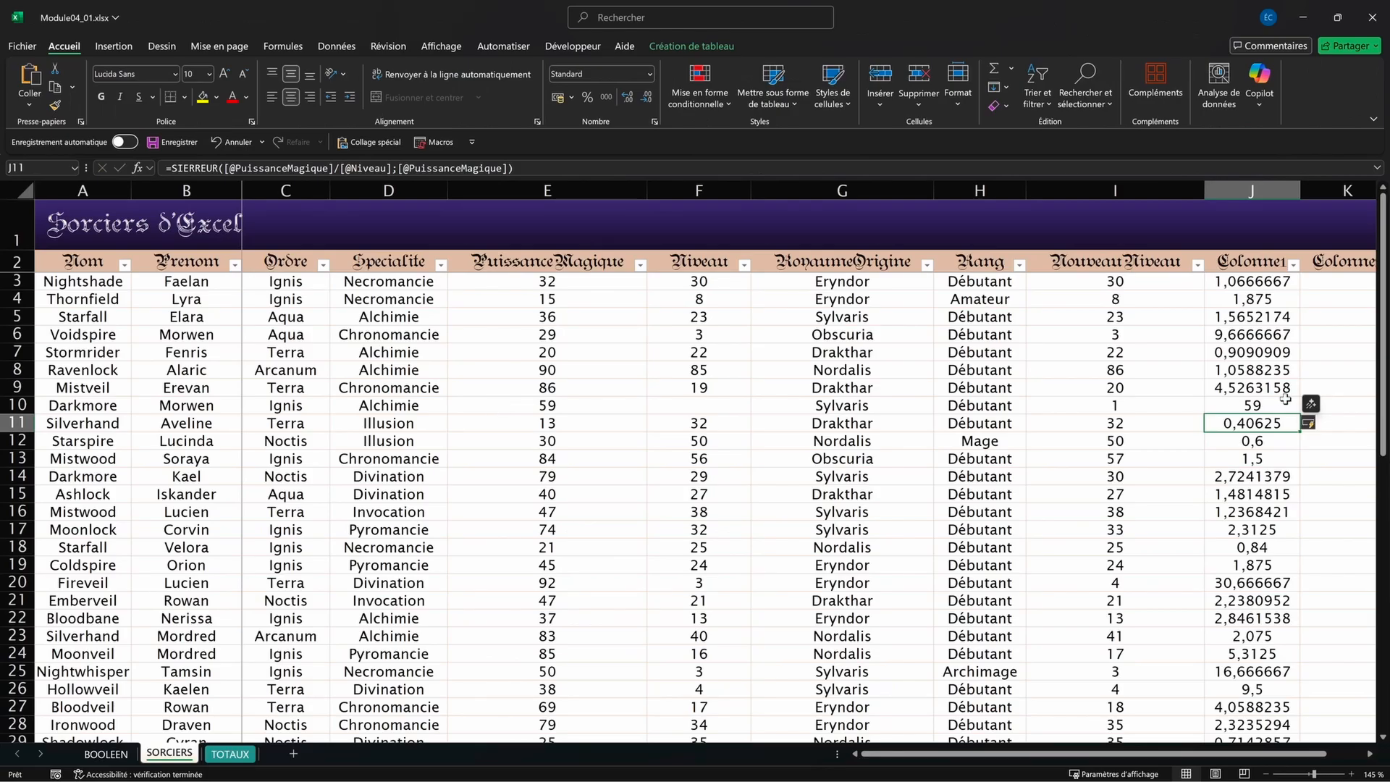
left_click(1284, 400)
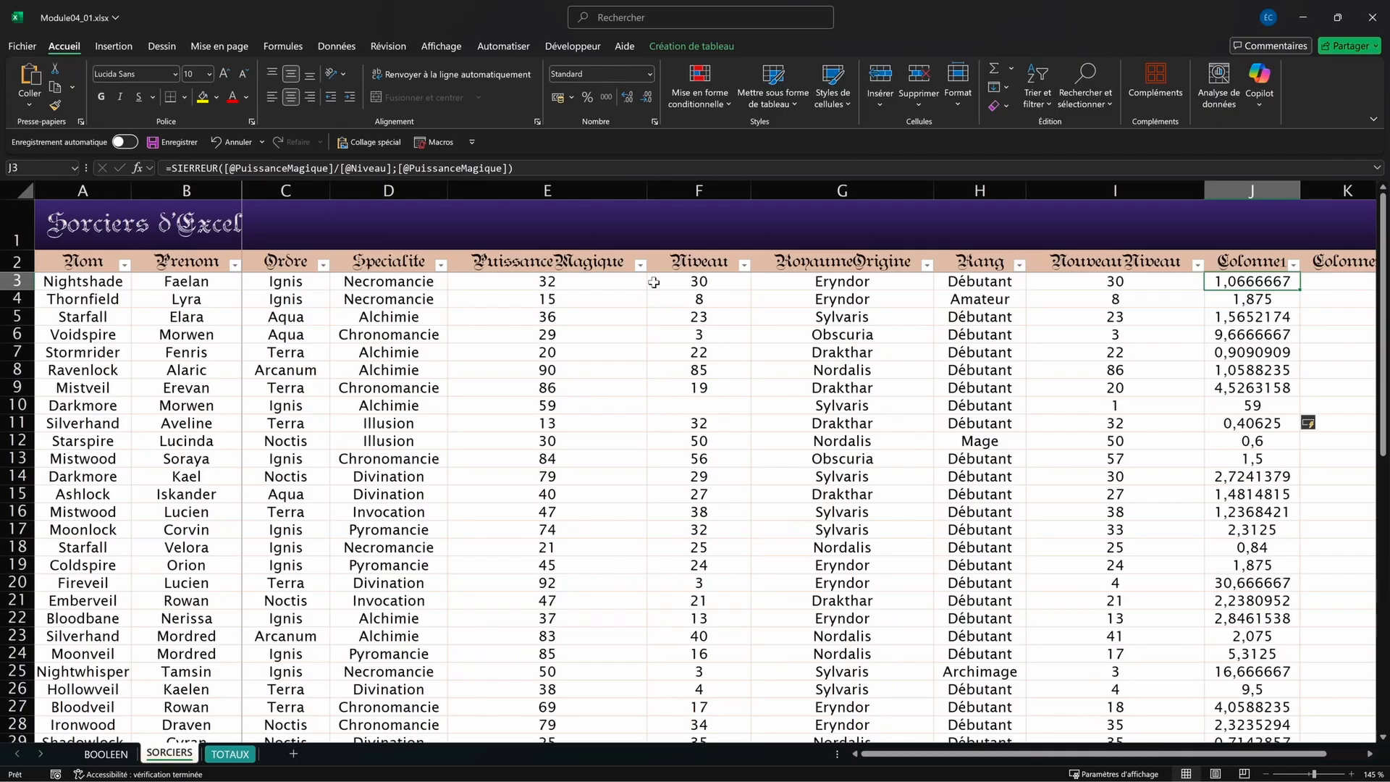
Step: Change the comparison operator to > in the 50, 30 and 15 PuissanceMagique tests of H3's SI.CONDITIONS formula
scroll(731, 434, "down", 7)
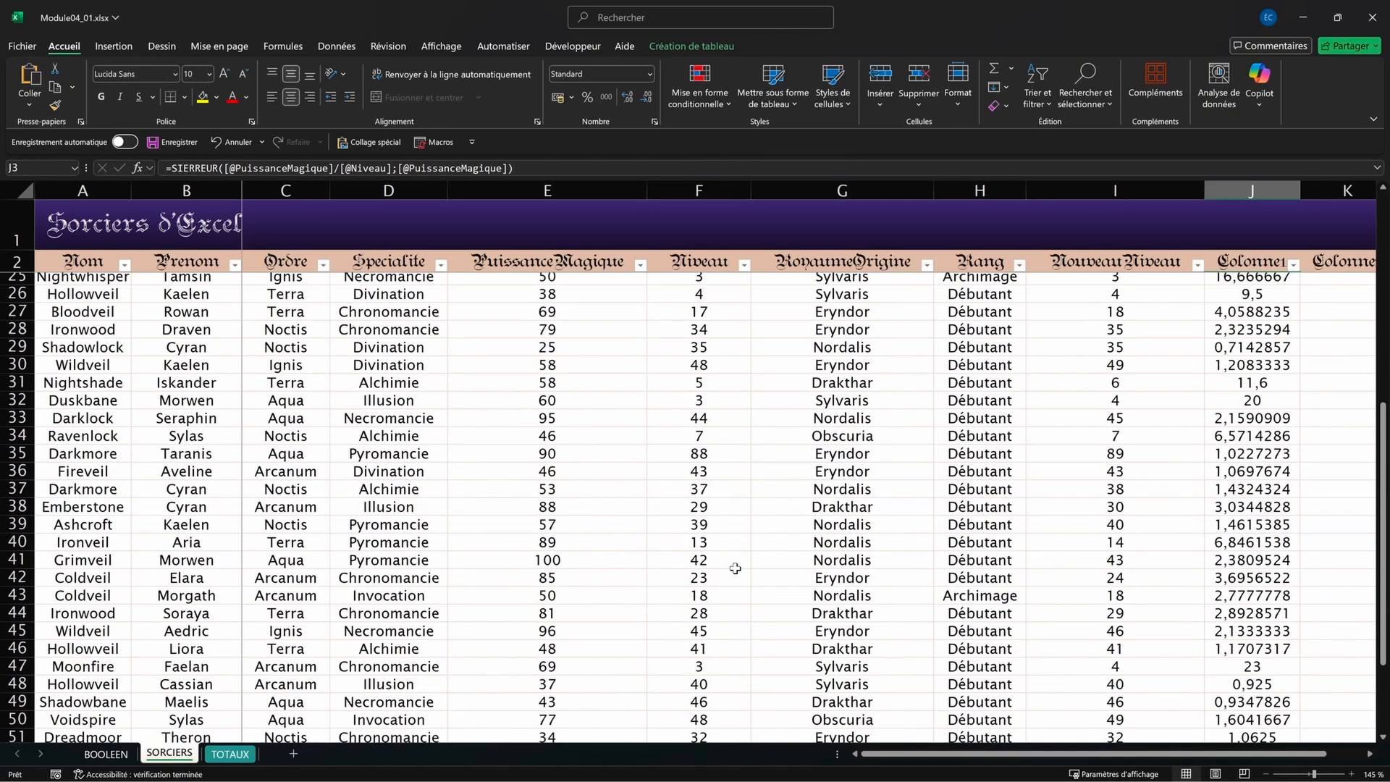
scroll(738, 550, "up", 7)
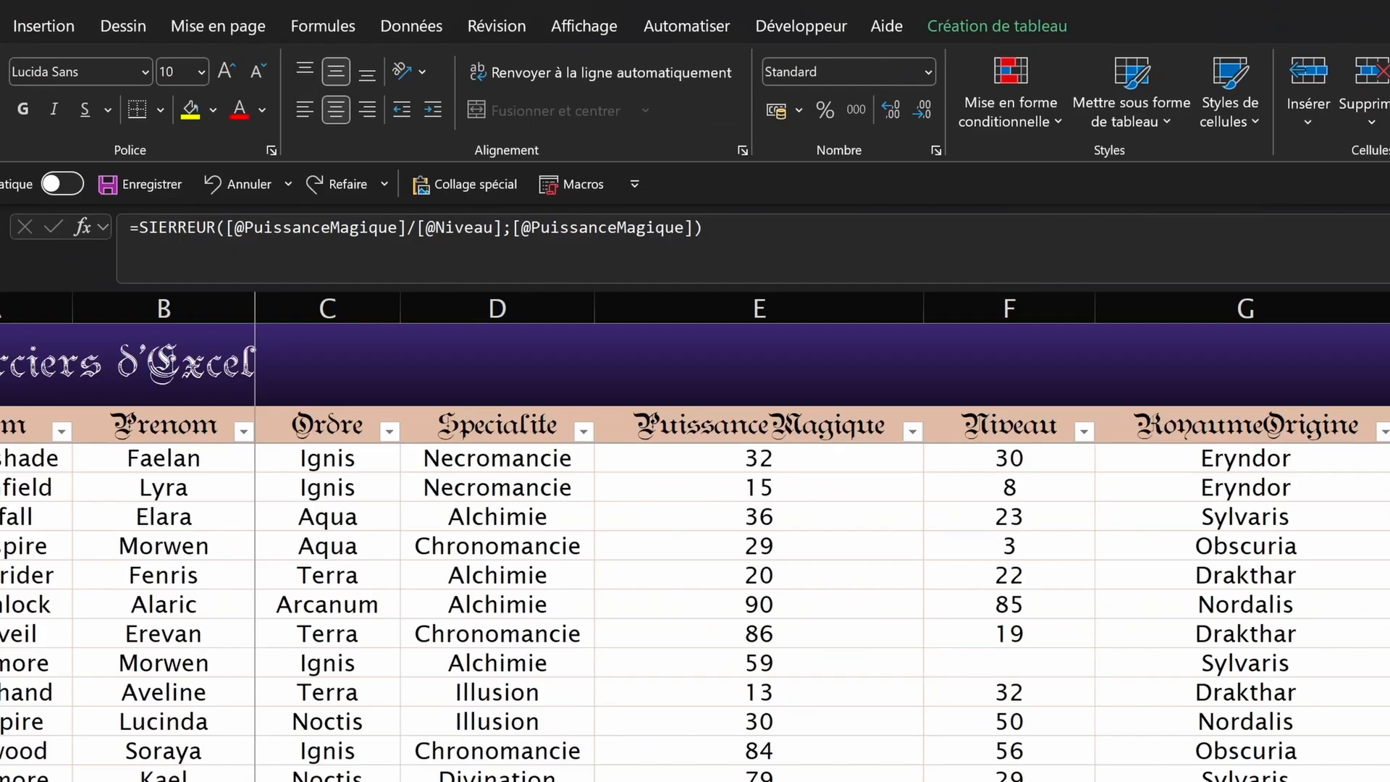
left_click(979, 281)
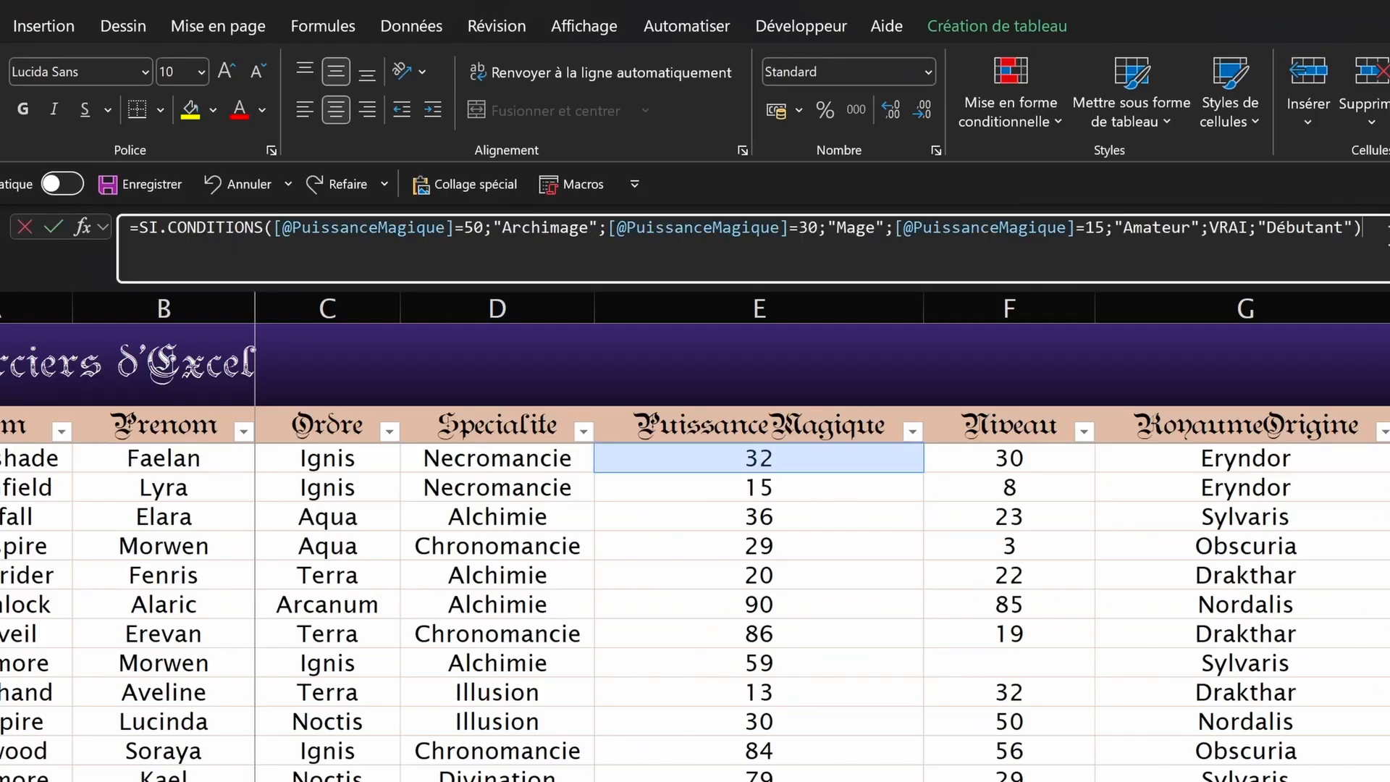
double_click(1361, 228)
left_click(464, 236)
key("BackSpace")
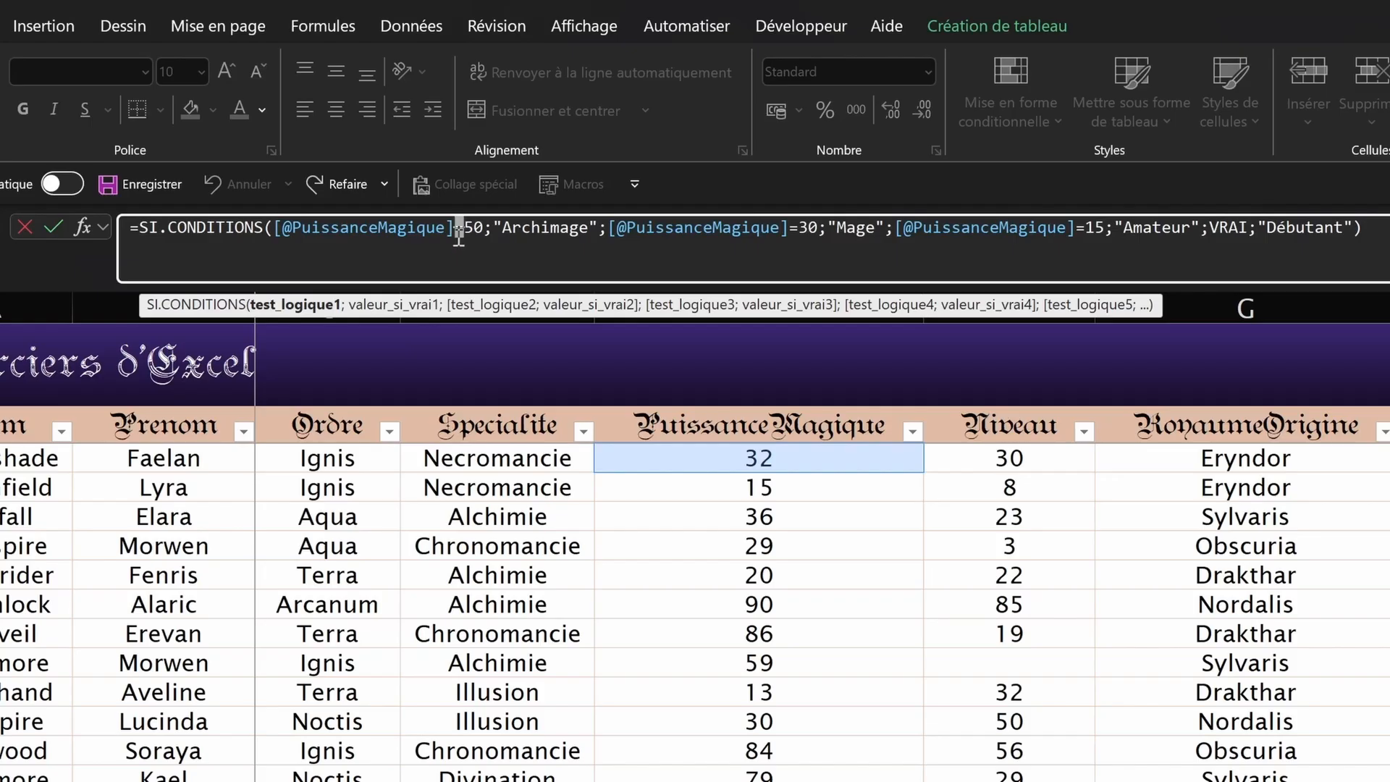
type(">")
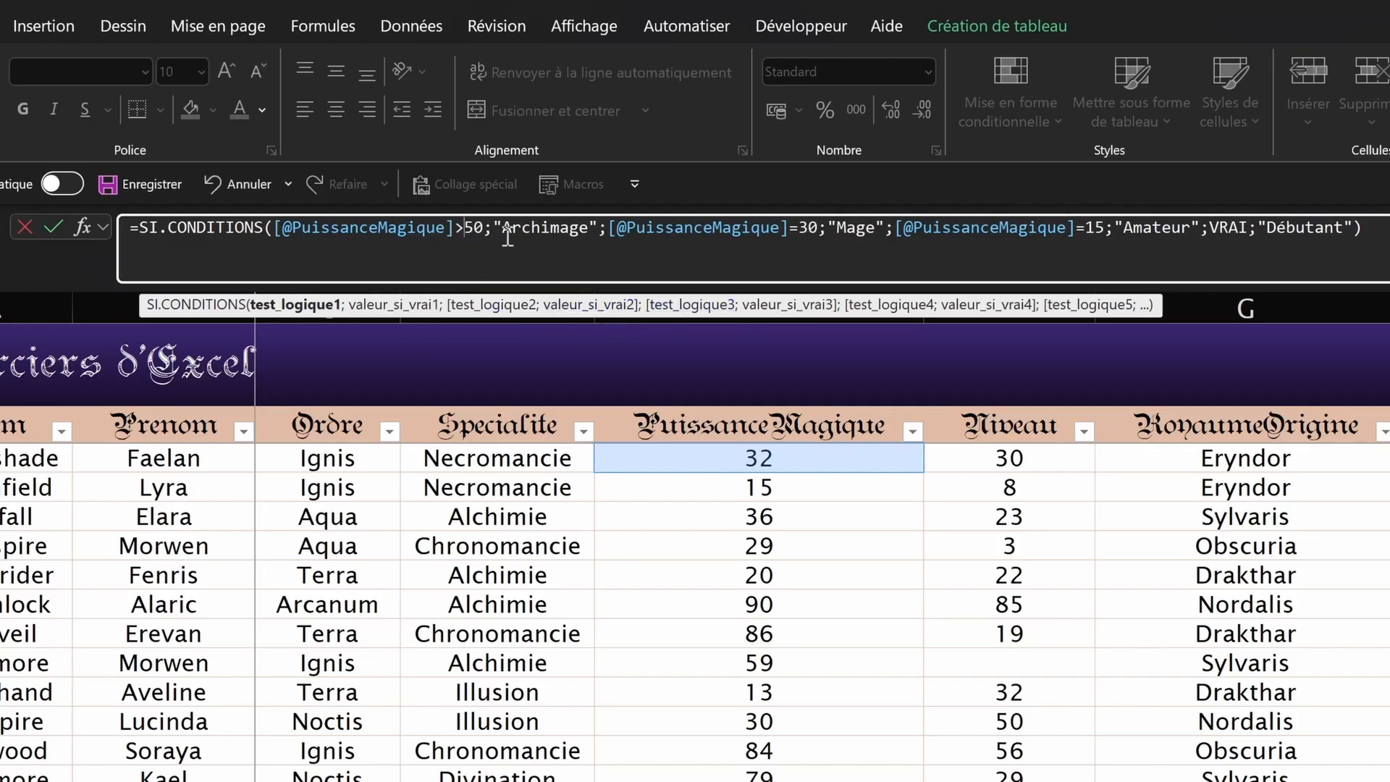
left_click(793, 227)
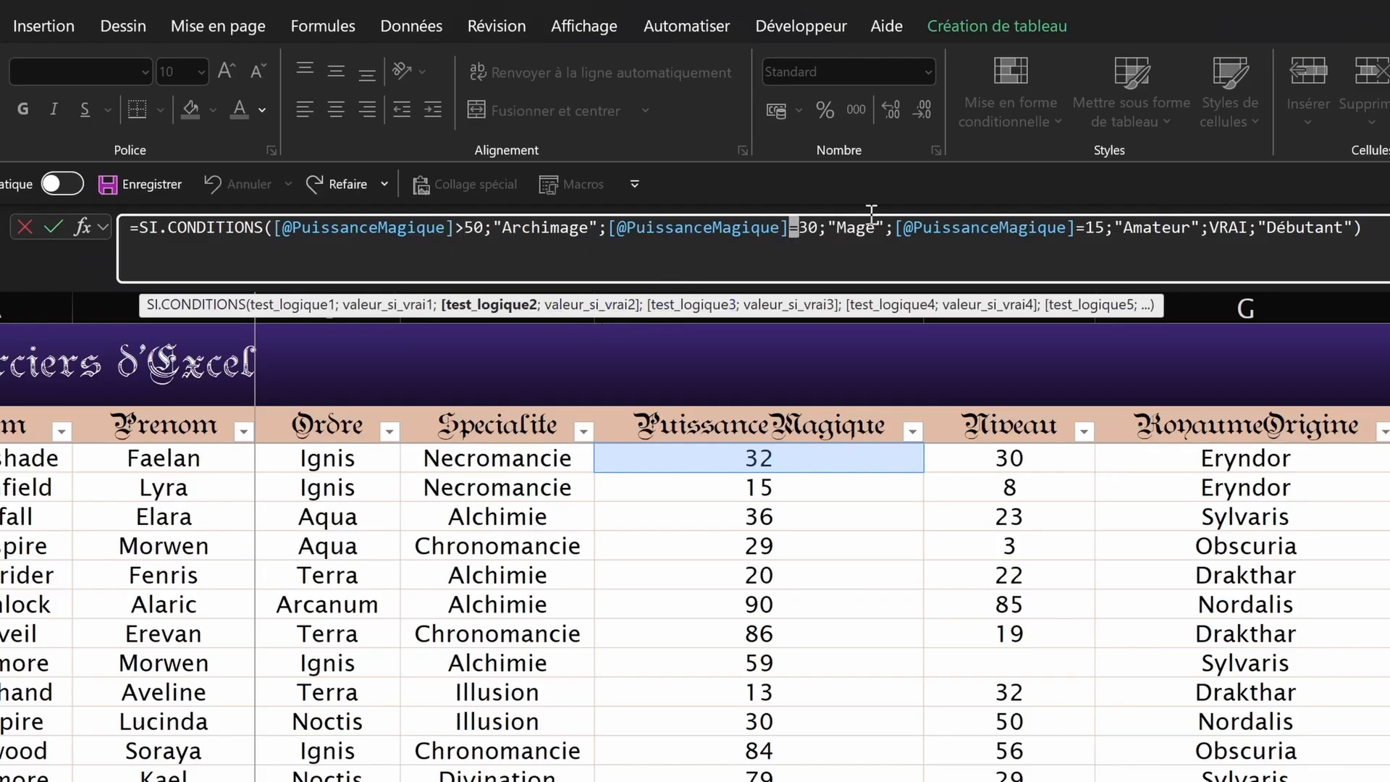
left_click(1085, 227)
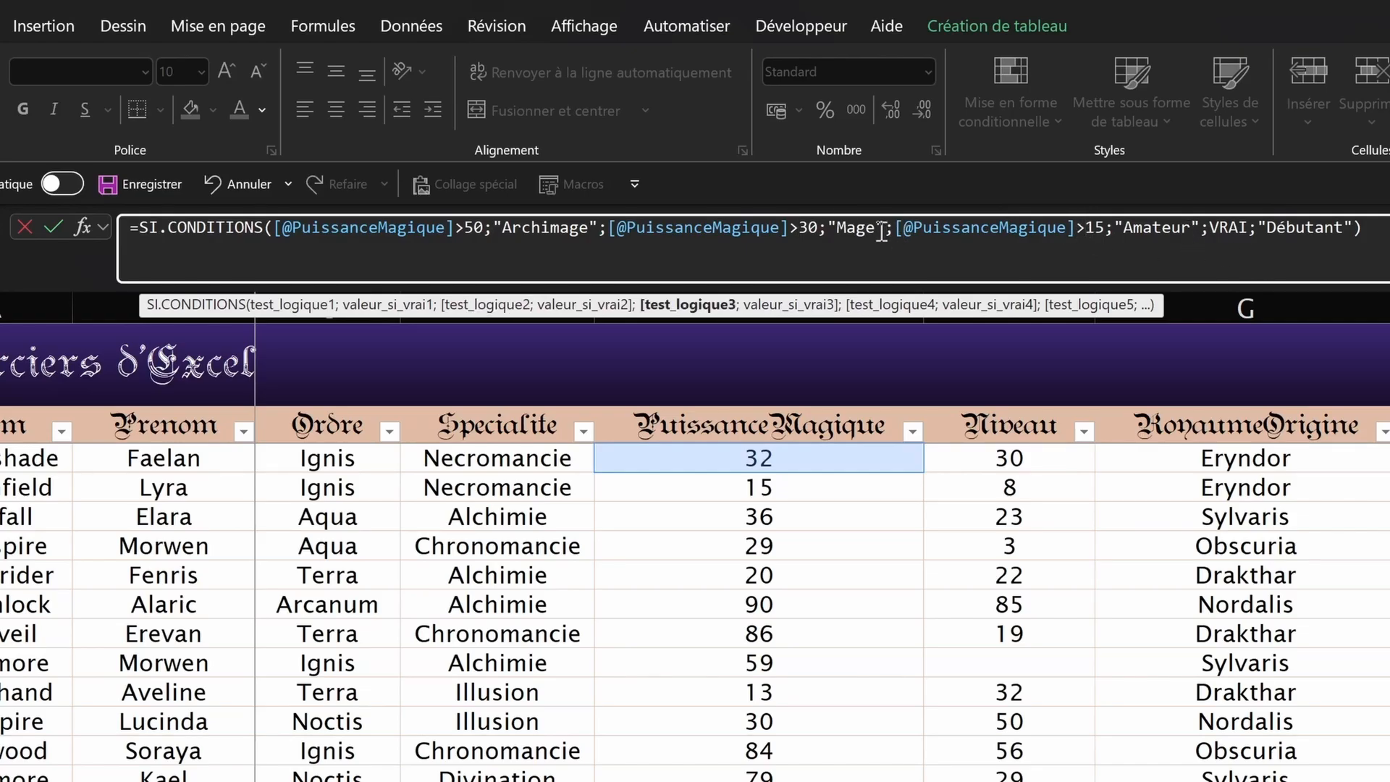
left_click_drag(894, 227, 1102, 227)
double_click(1229, 227)
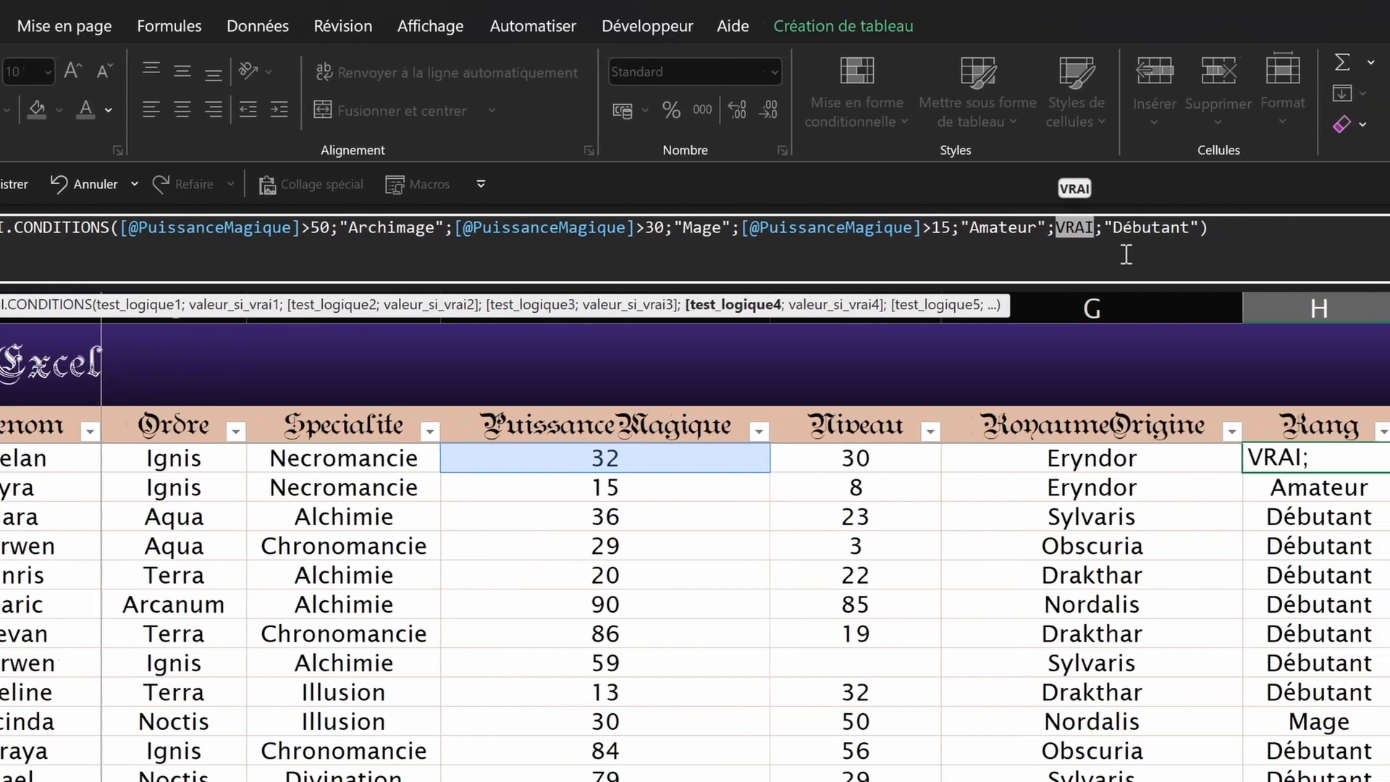
key("ctrl+v")
left_click_drag(1161, 228, 1152, 229)
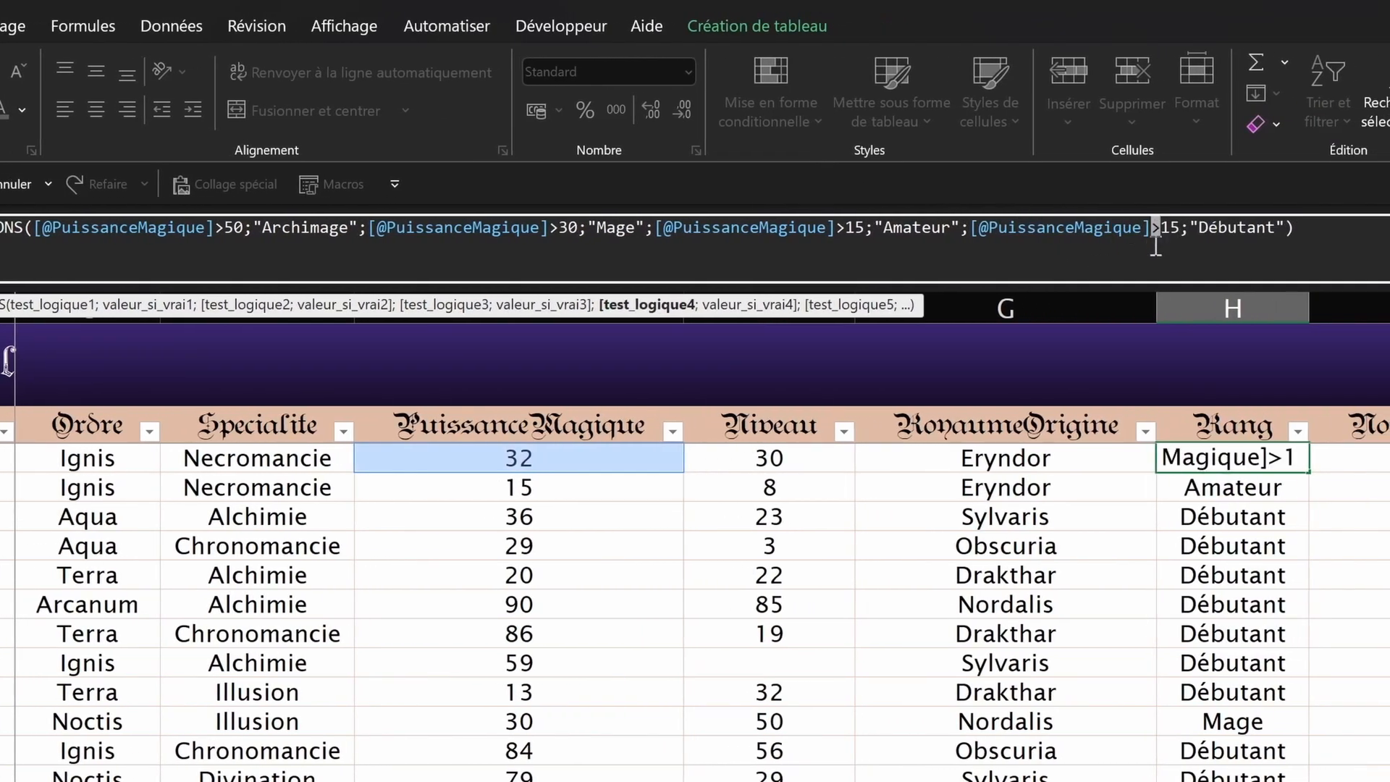
type("<")
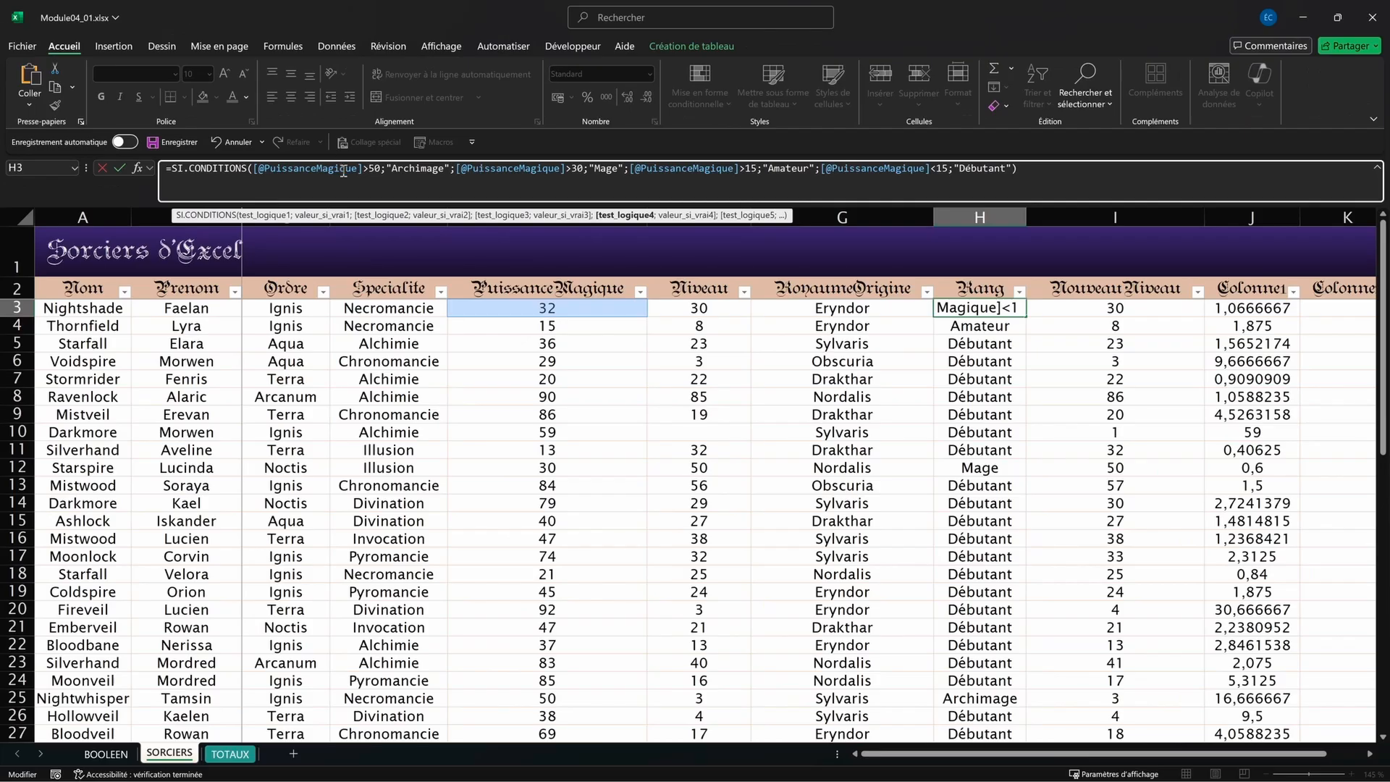
key("Return")
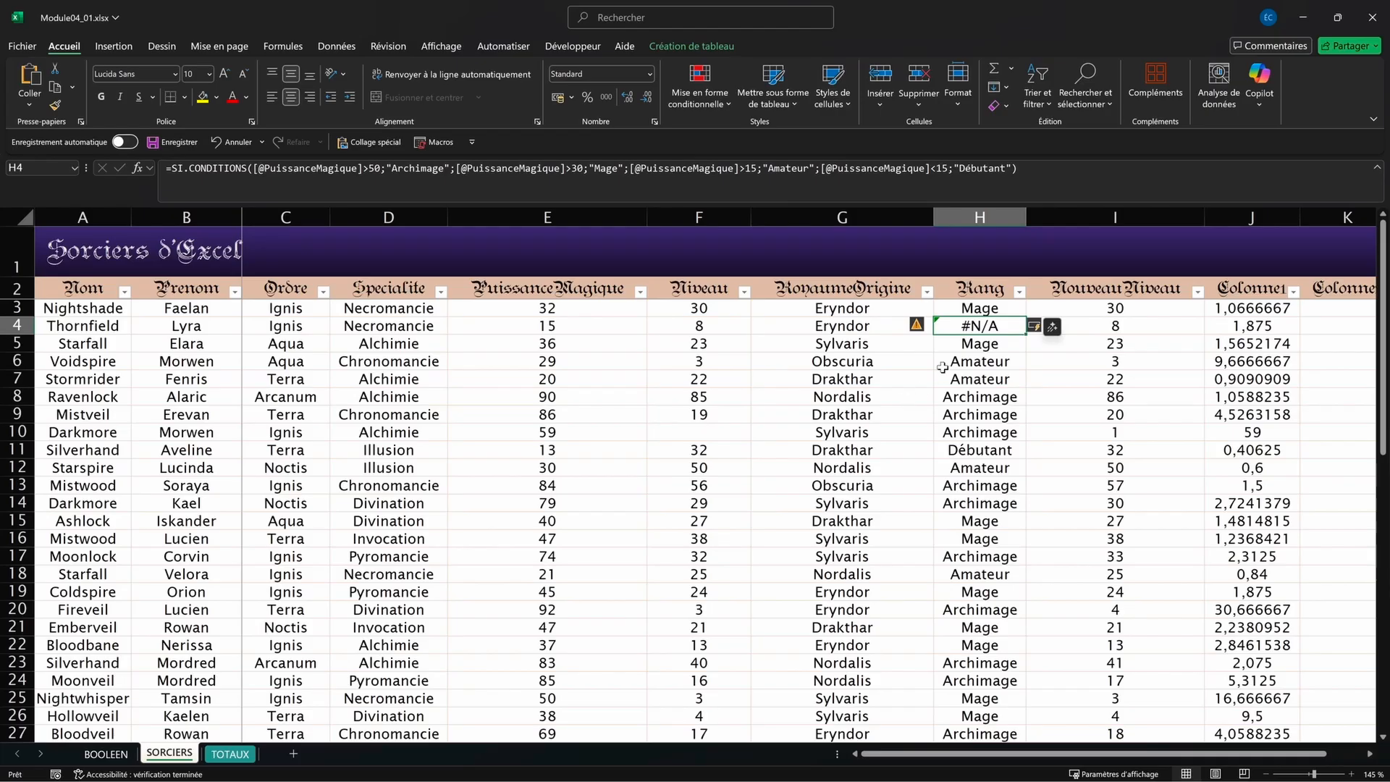
Step: Examine the SI.CONDITIONS formula in H4, checking how its tests treat the row's PuissanceMagique value, and leave it as it is
left_click(943, 364)
left_click(971, 328)
double_click(972, 328)
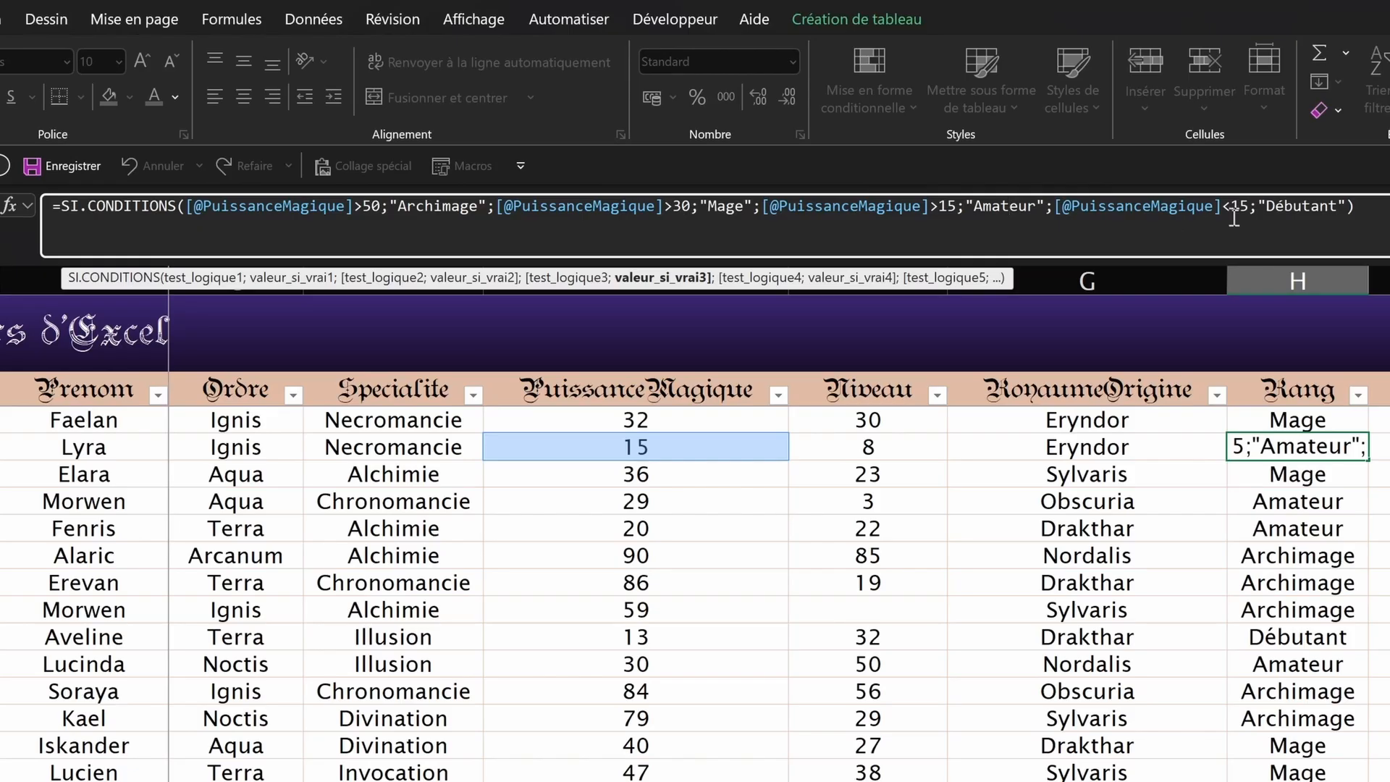
key("Return")
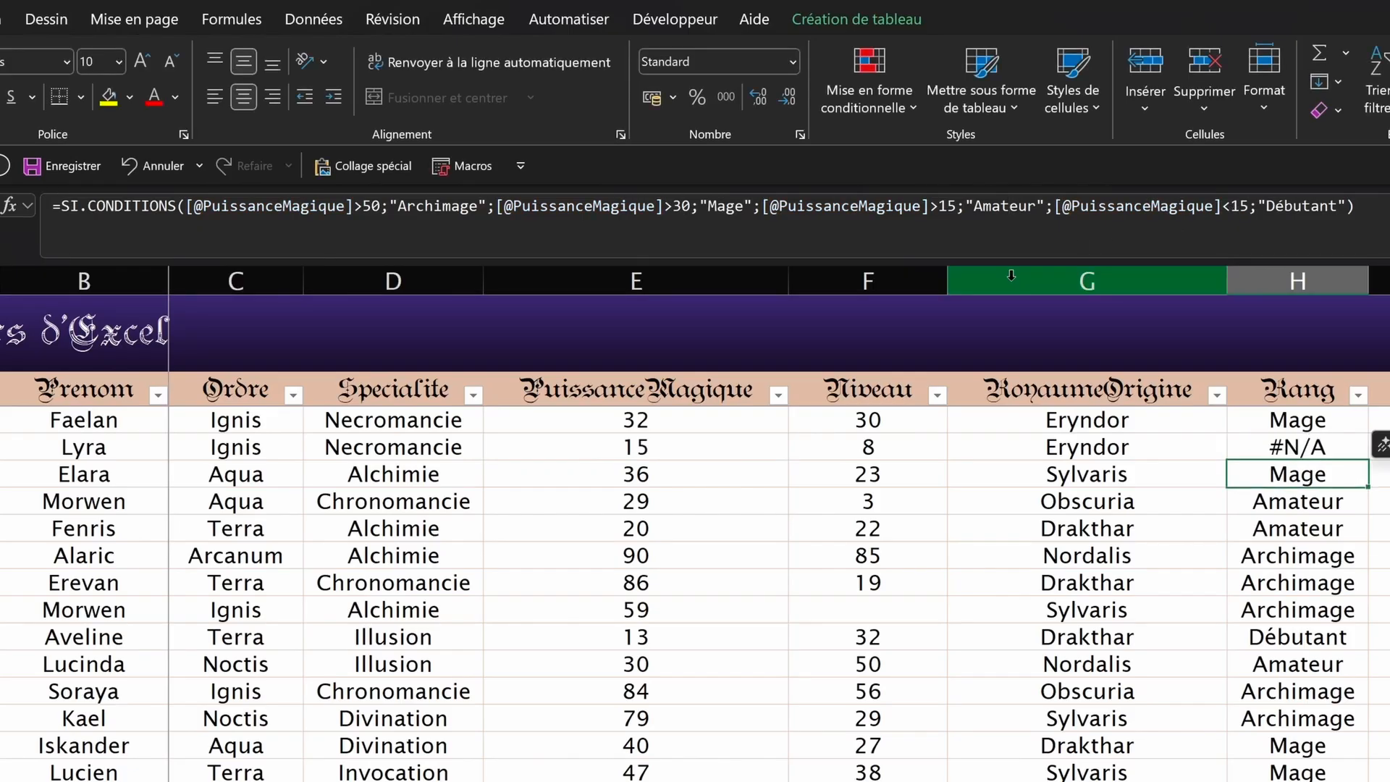
left_click(1301, 447)
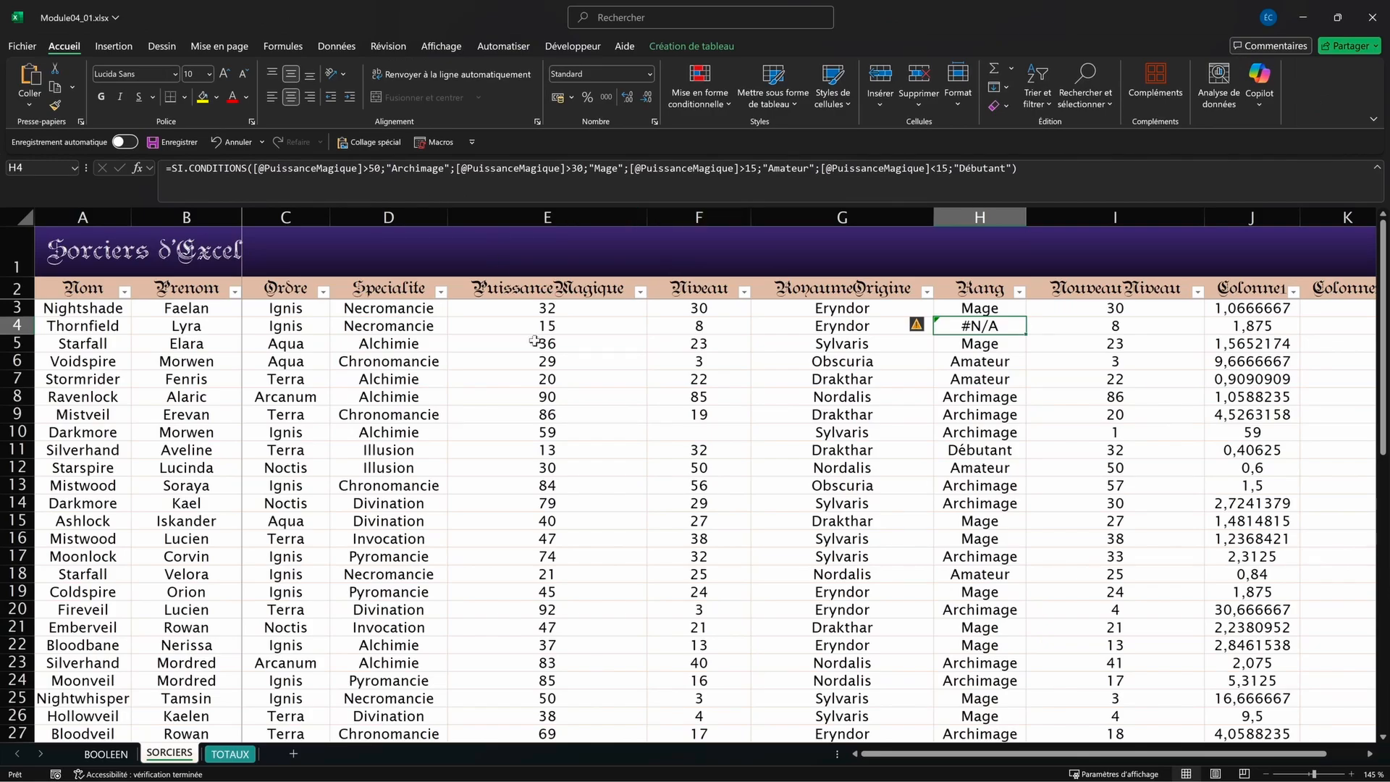
Step: Wrap H4's SI.CONDITIONS formula in SIERREUR with "erreur" as the error value and apply it to the Rang column
left_click(168, 177)
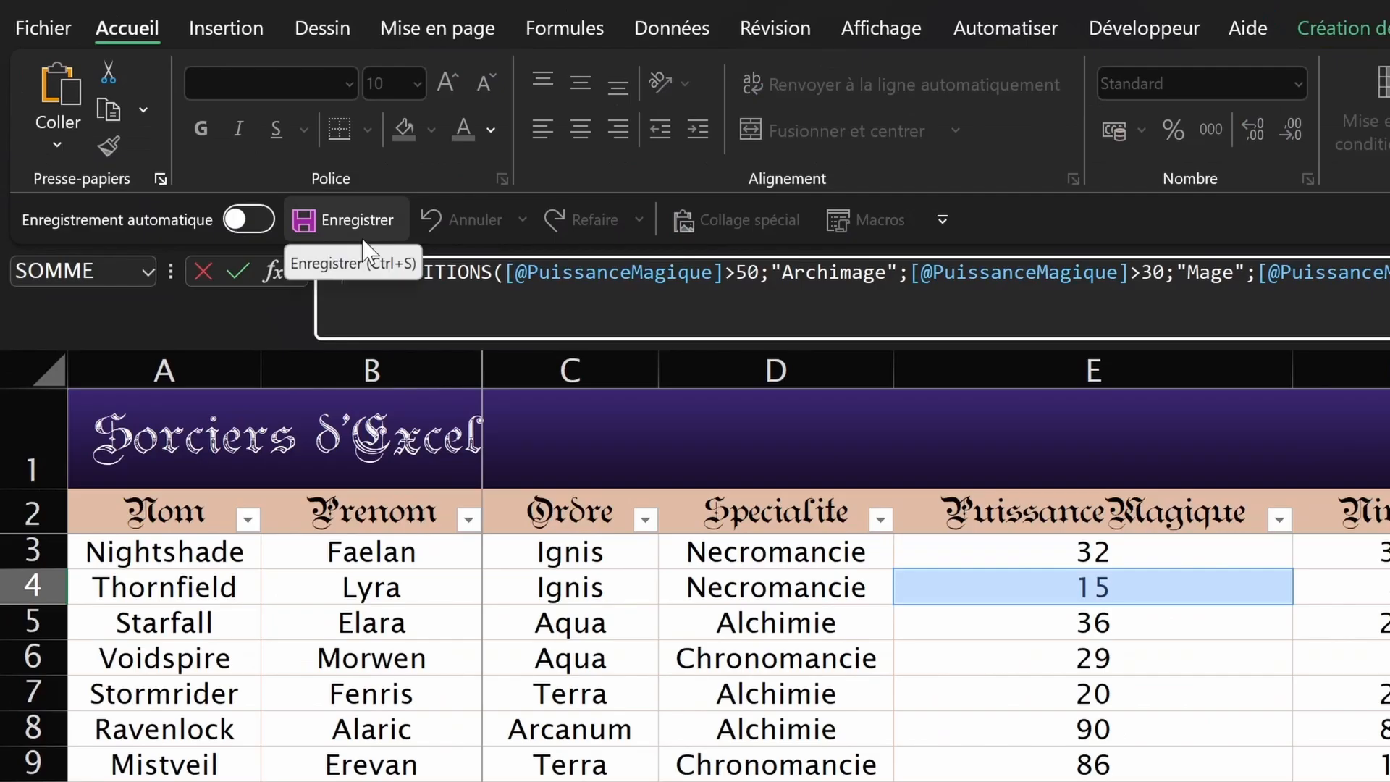
type("sie")
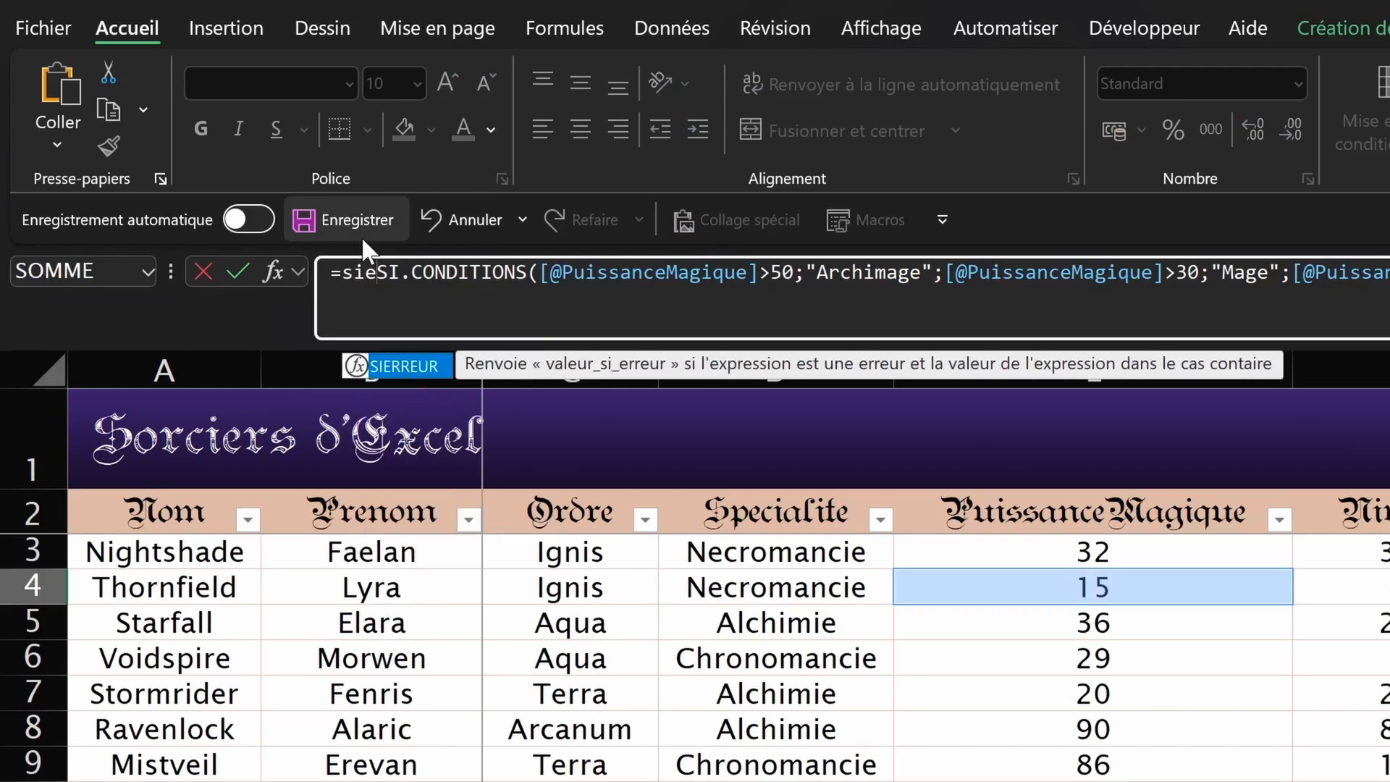
type("rreur(")
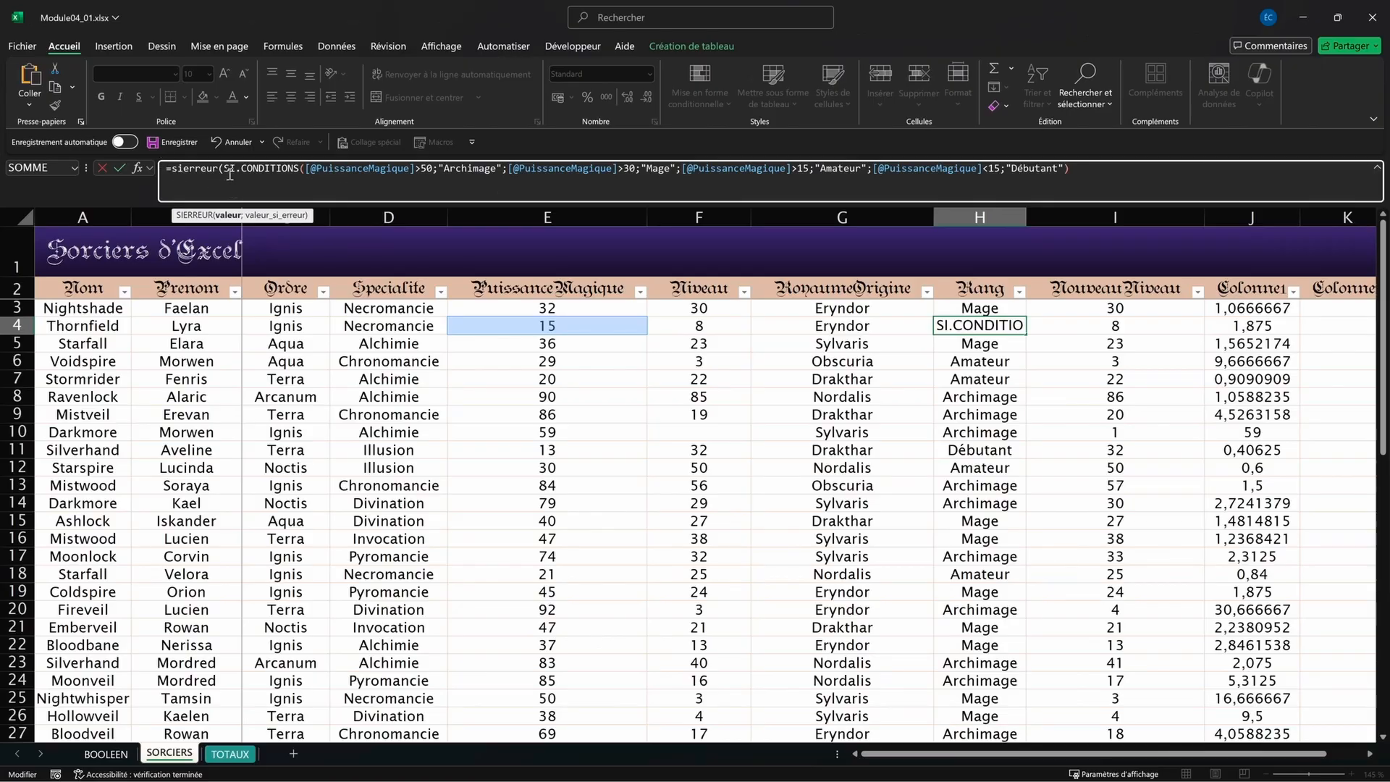
left_click_drag(229, 174, 1027, 175)
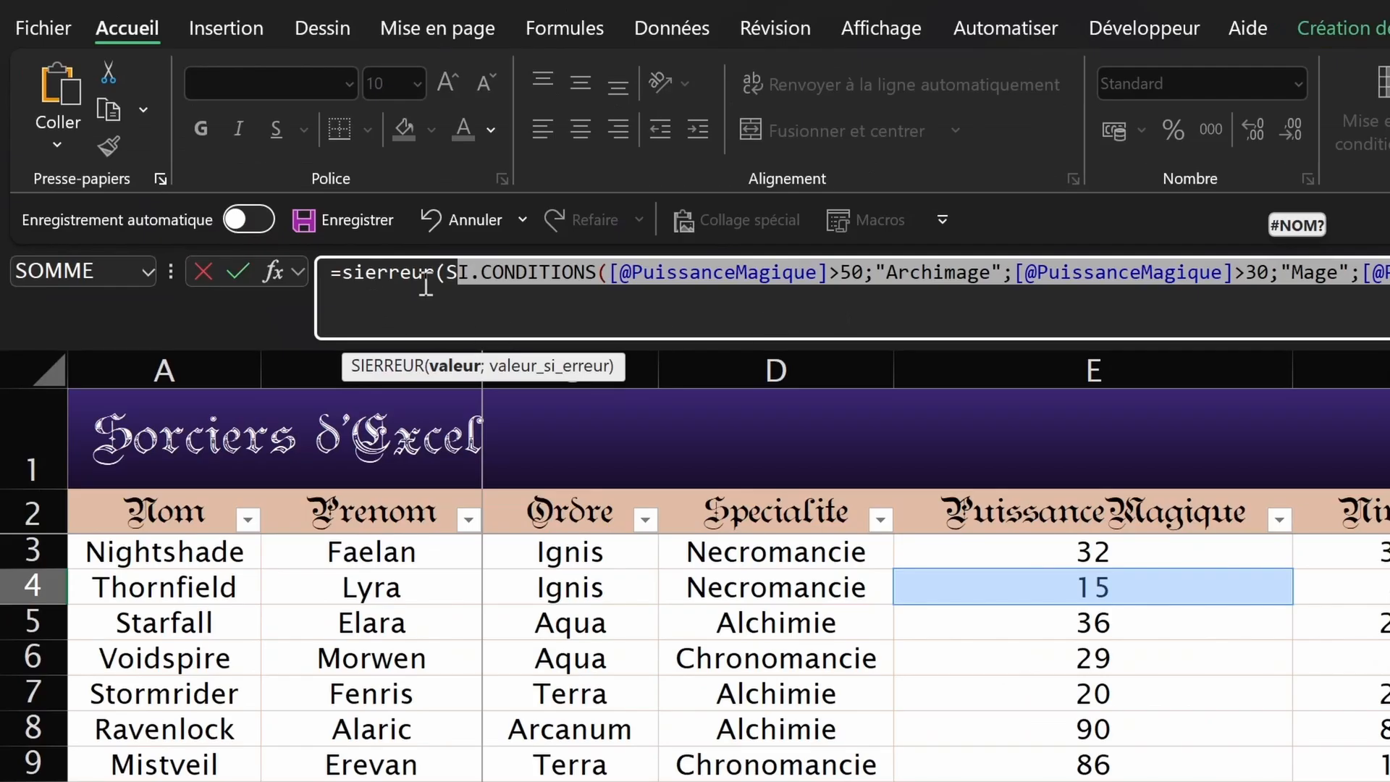
key("shift+Left")
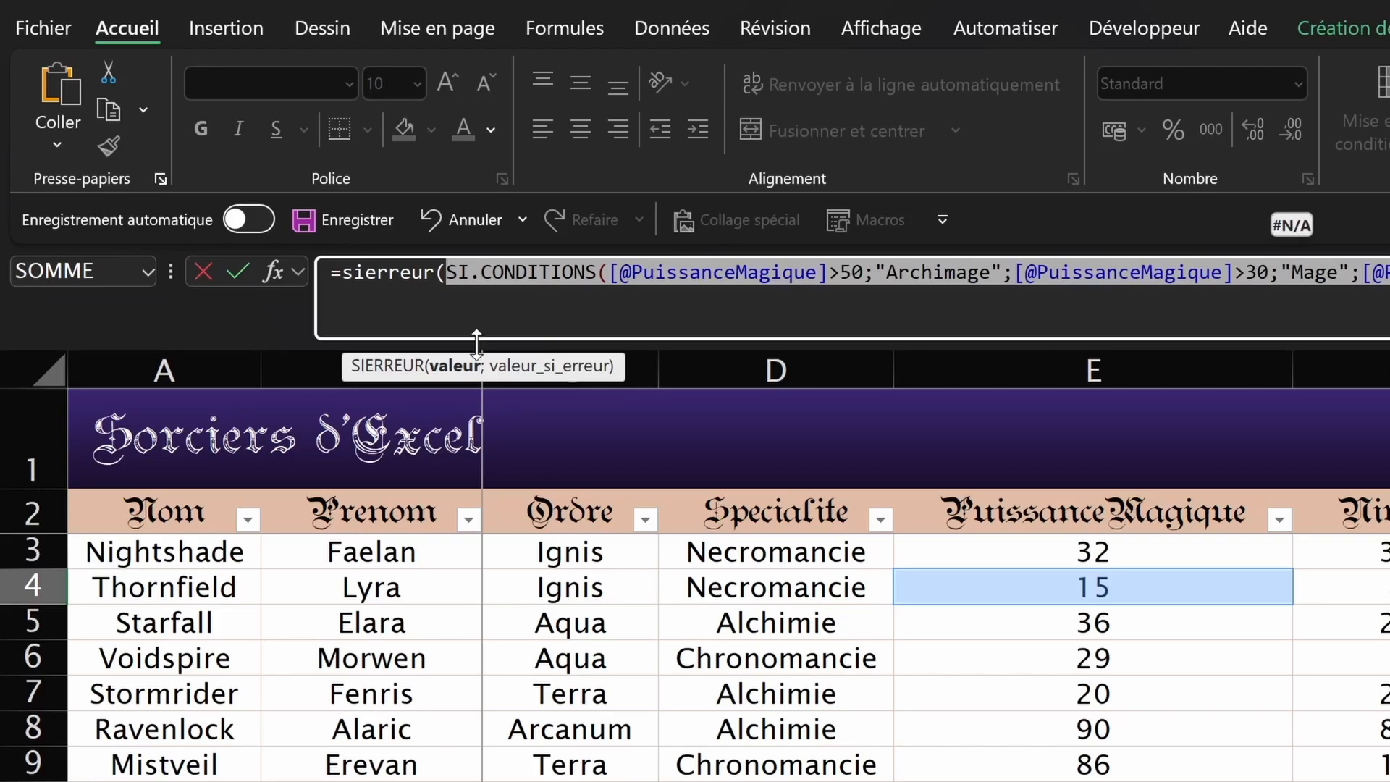
key("End")
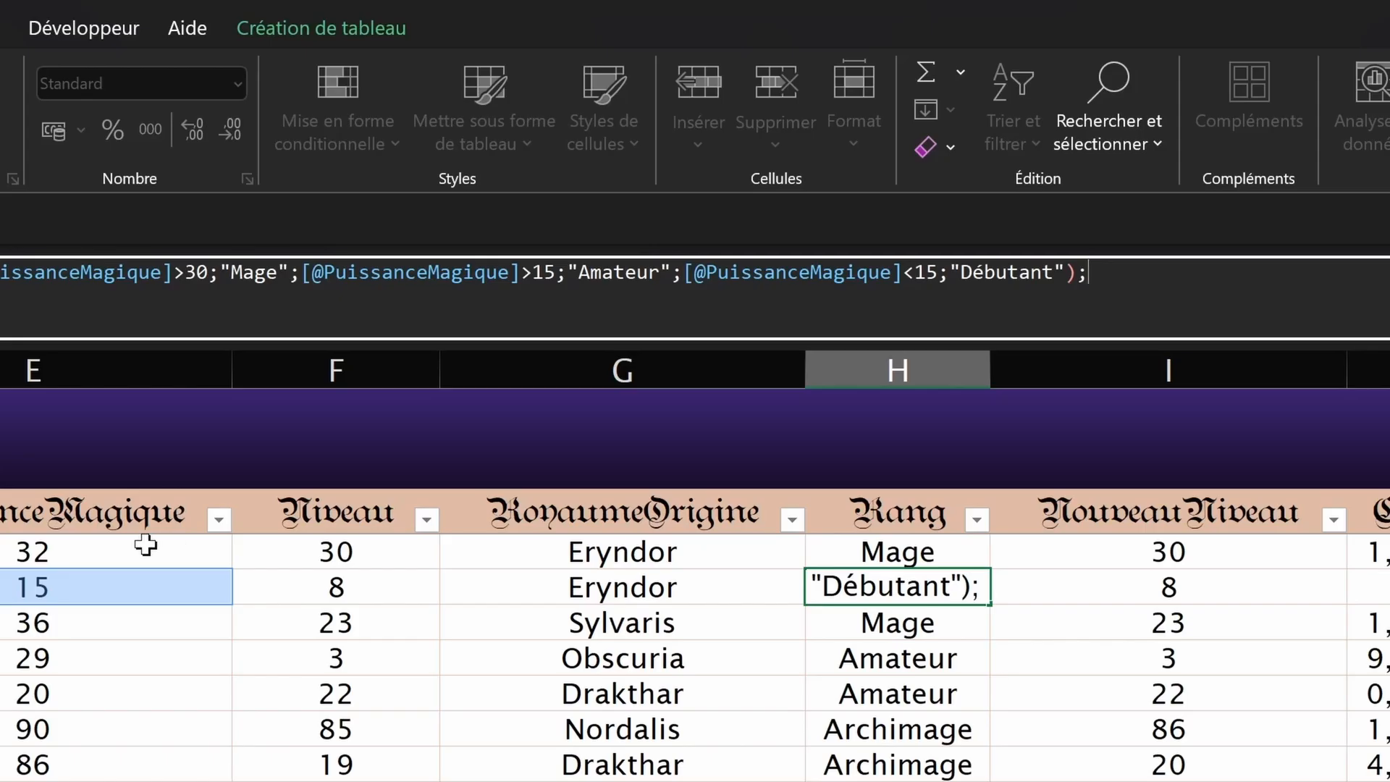
type("\"erreur")
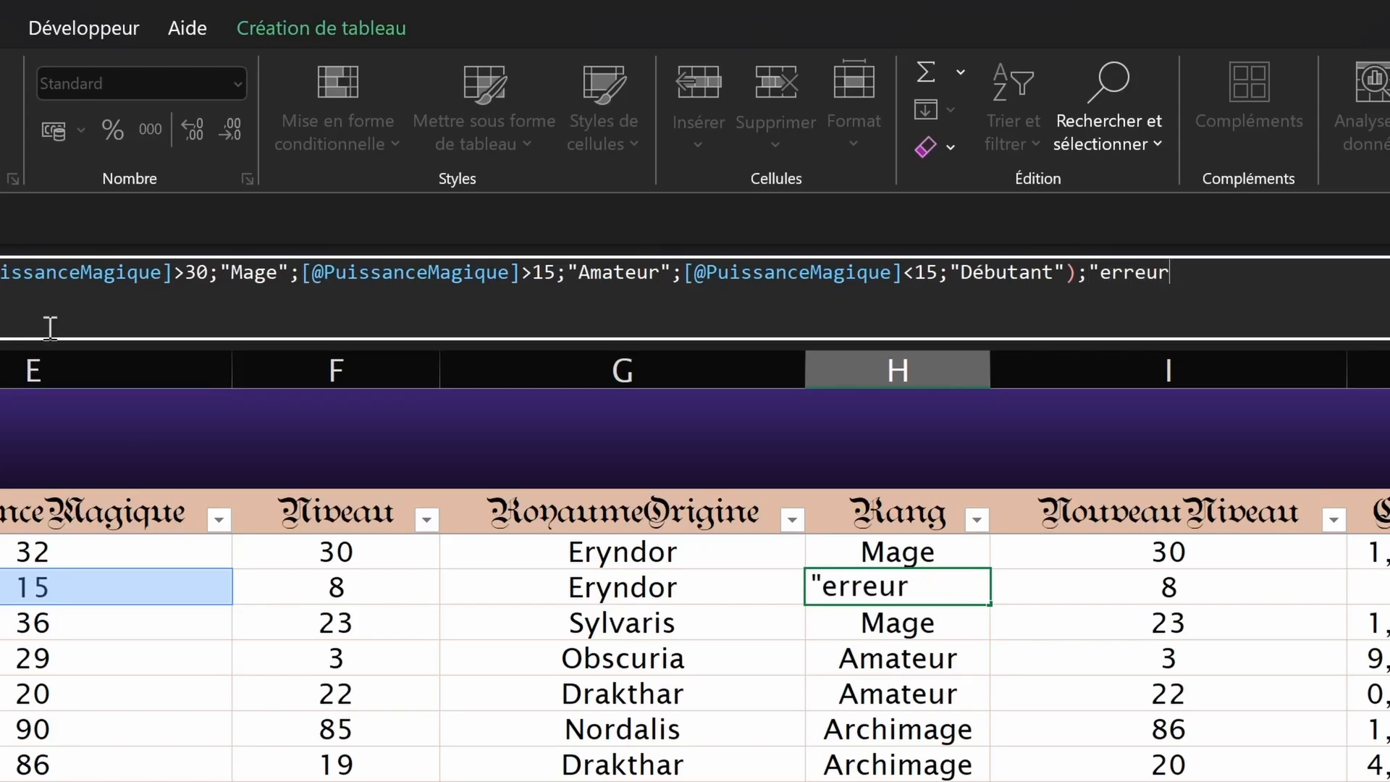
type("\")")
key("Return")
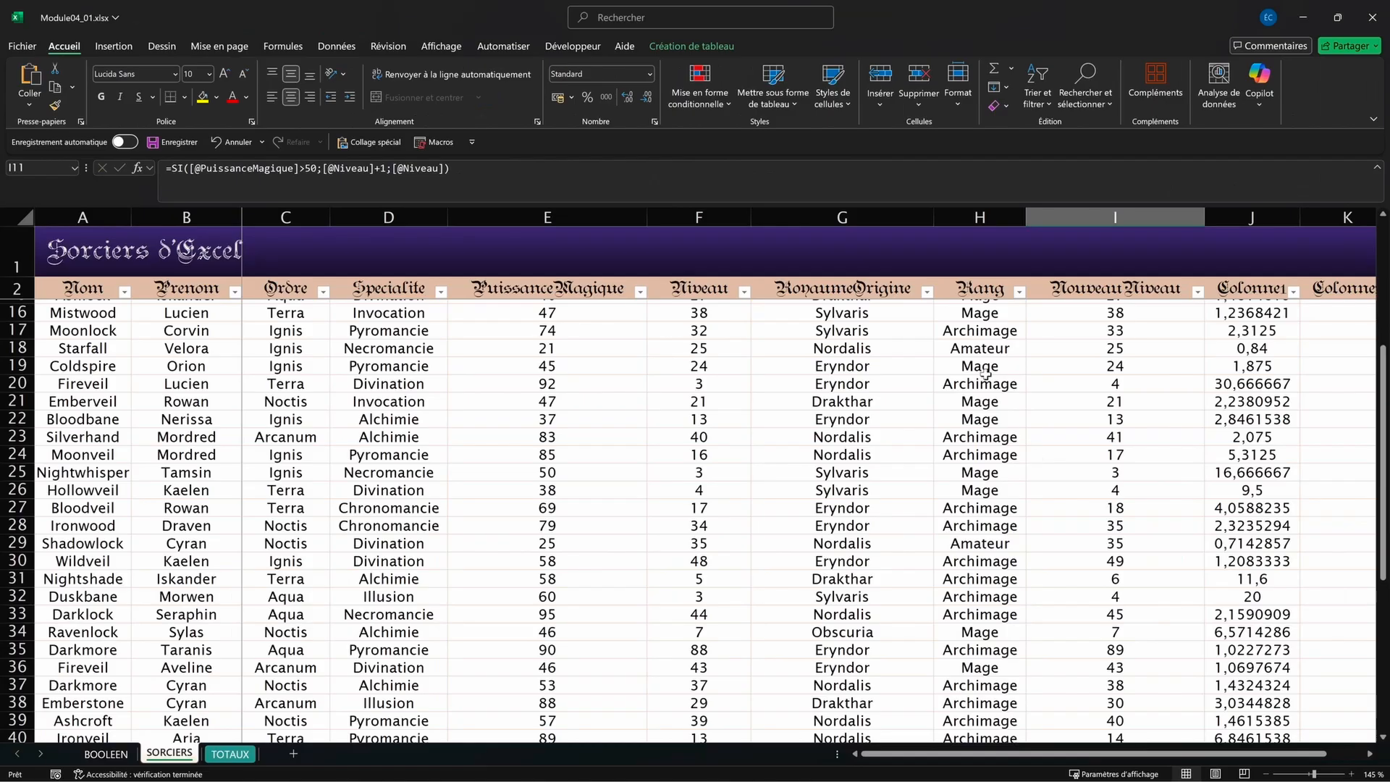
Step: Filter the Rang column to show only the "erreur" entries and undo that filter
left_click(1020, 292)
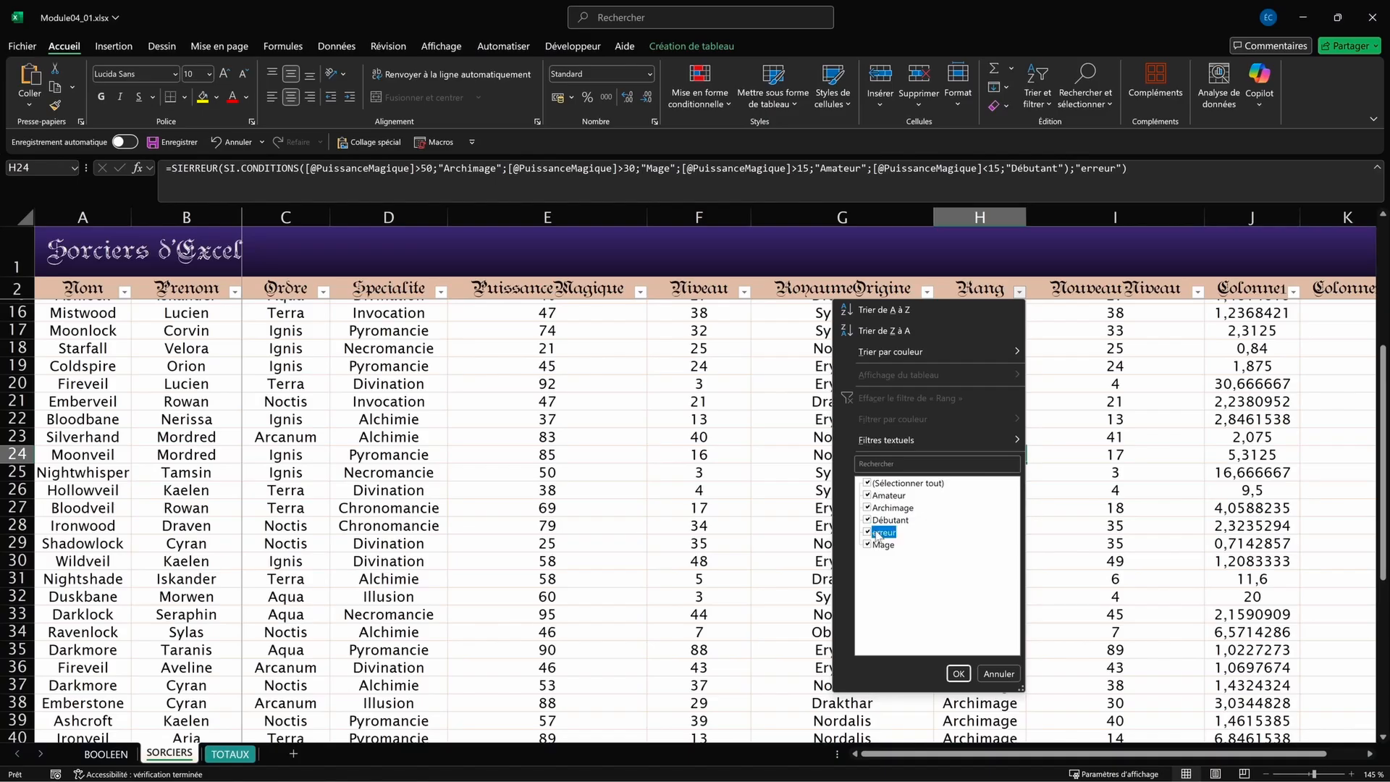
left_click(868, 484)
left_click(867, 532)
left_click(956, 673)
left_click(841, 342)
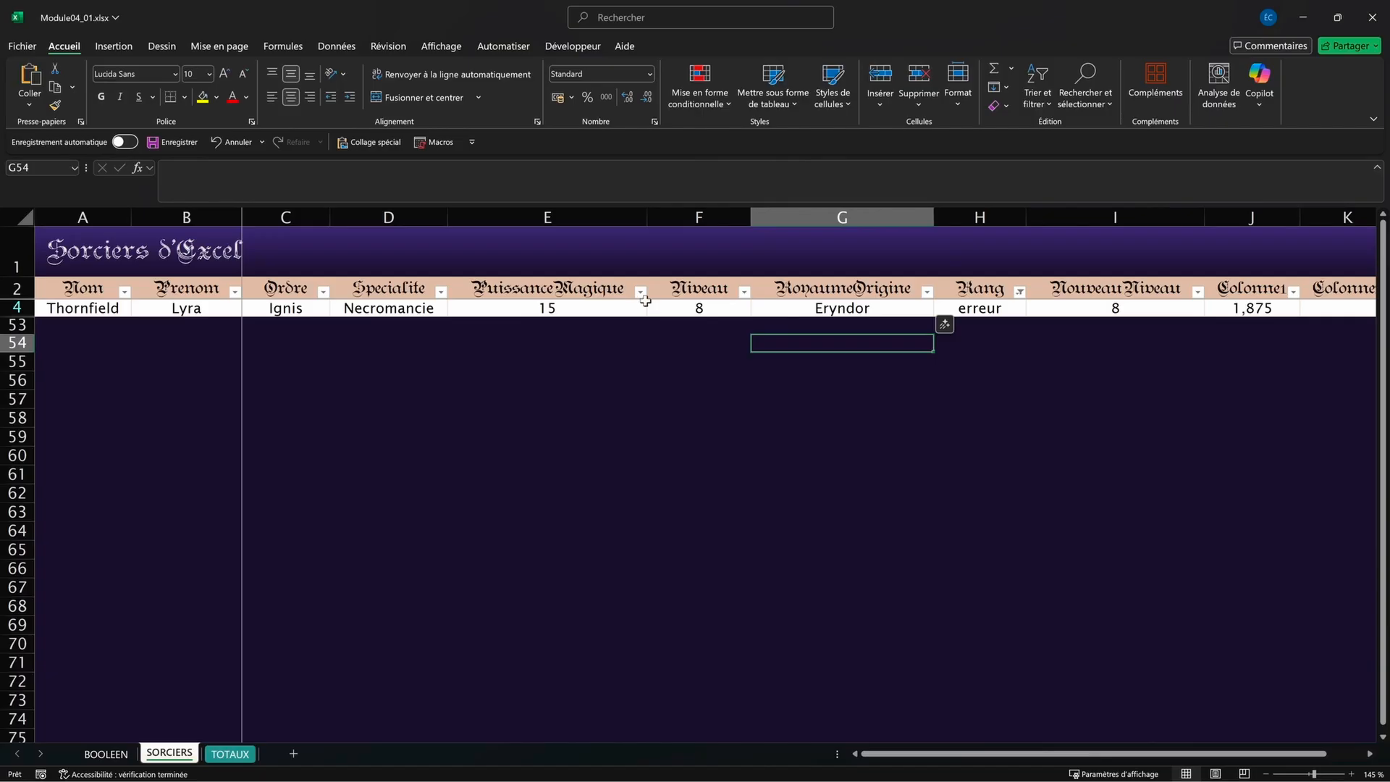
key("ctrl+z")
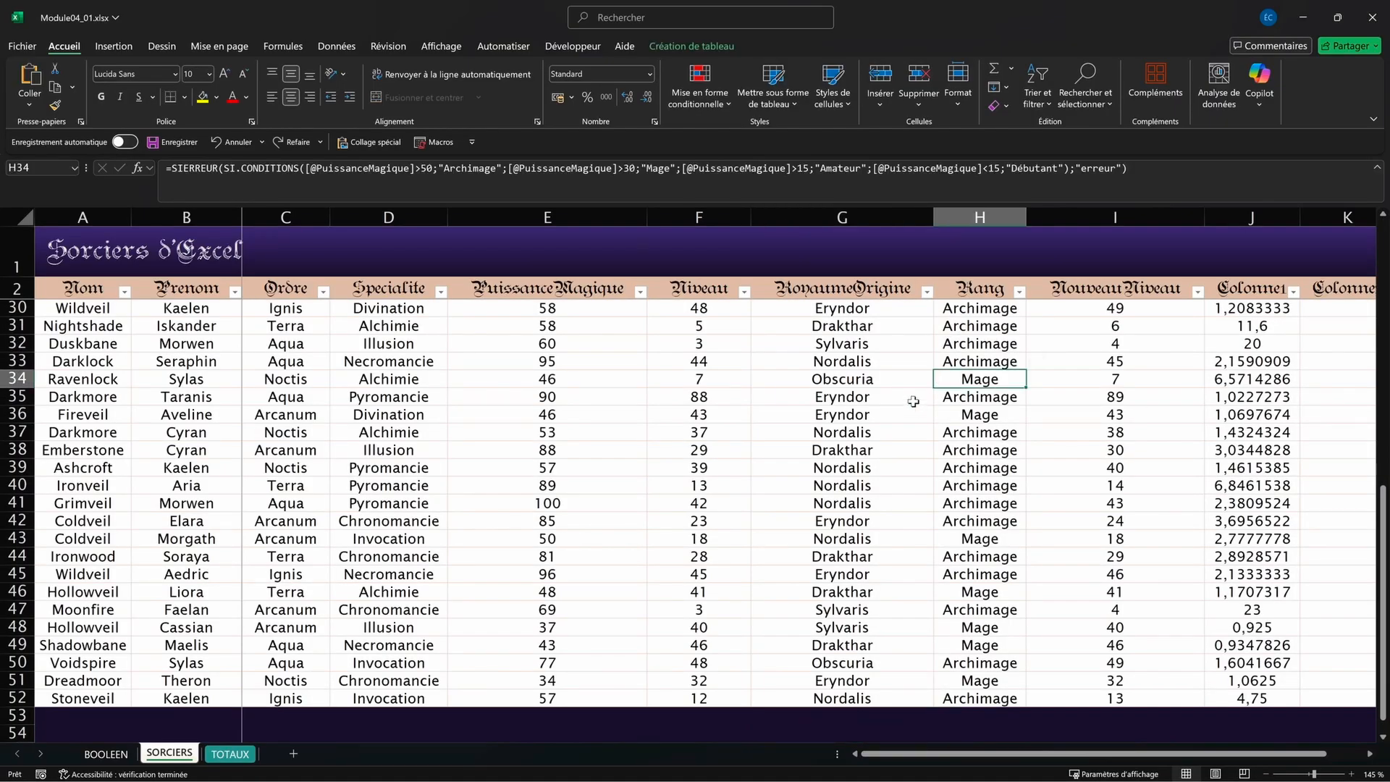
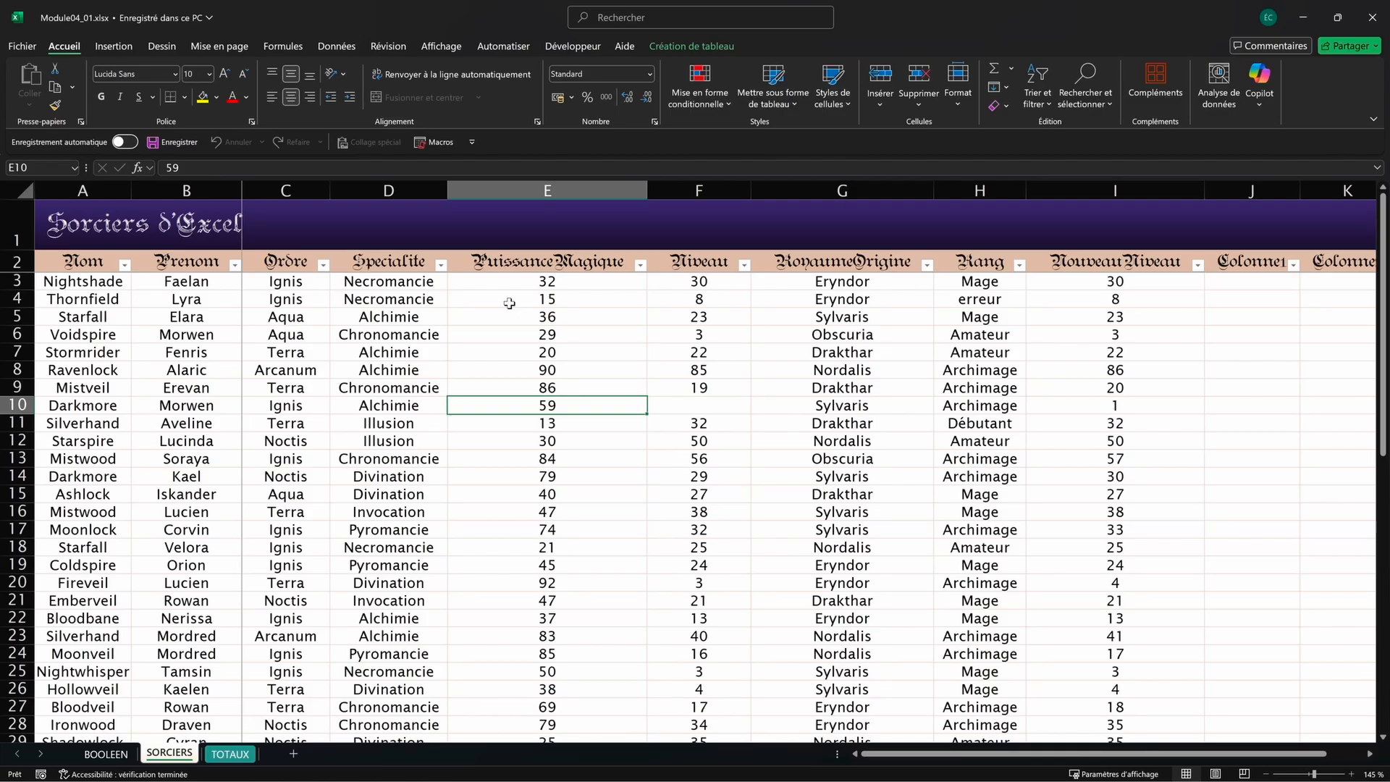
Step: Select the PuissanceMagique values E3:E52 and set up a conditional highlighting rule for cells greater than 50
scroll(509, 305, "down", 9)
scroll(521, 319, "up", 9)
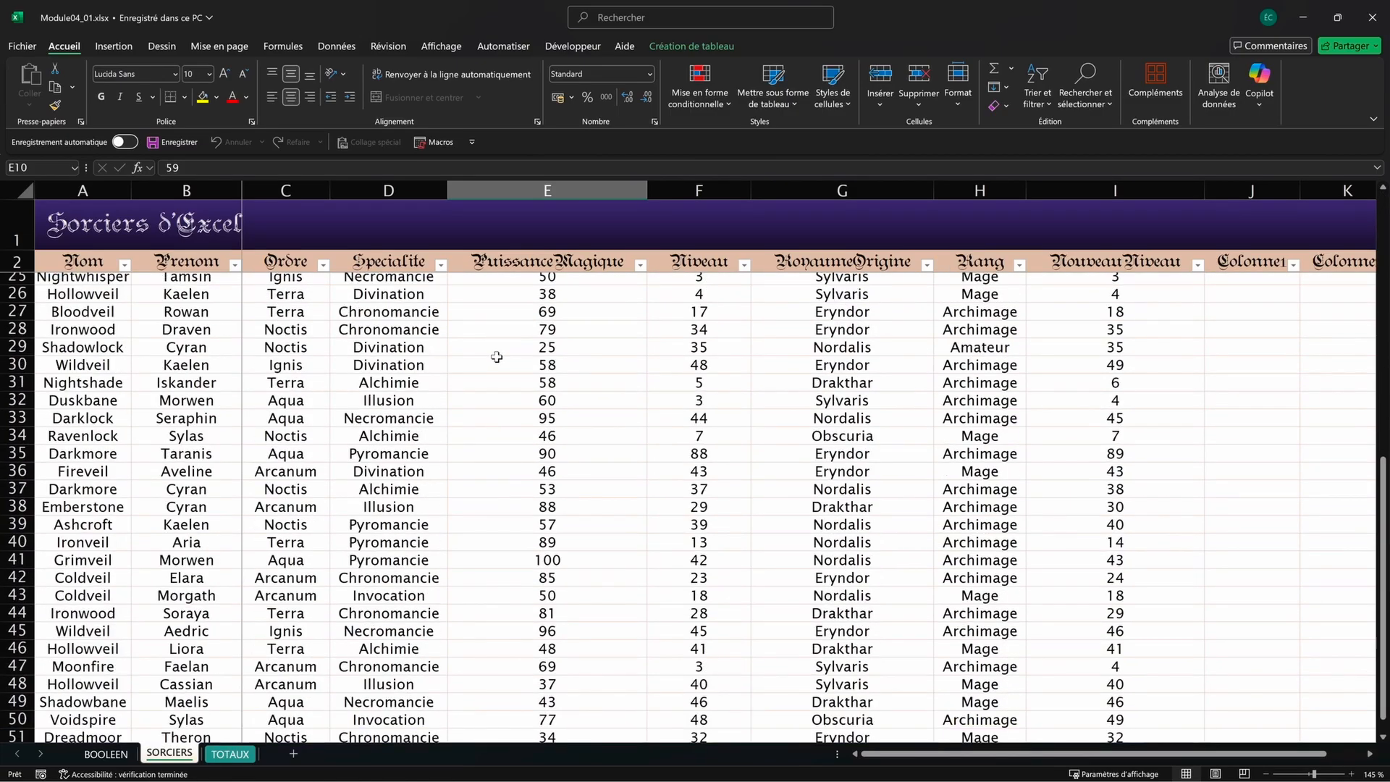
left_click(544, 282)
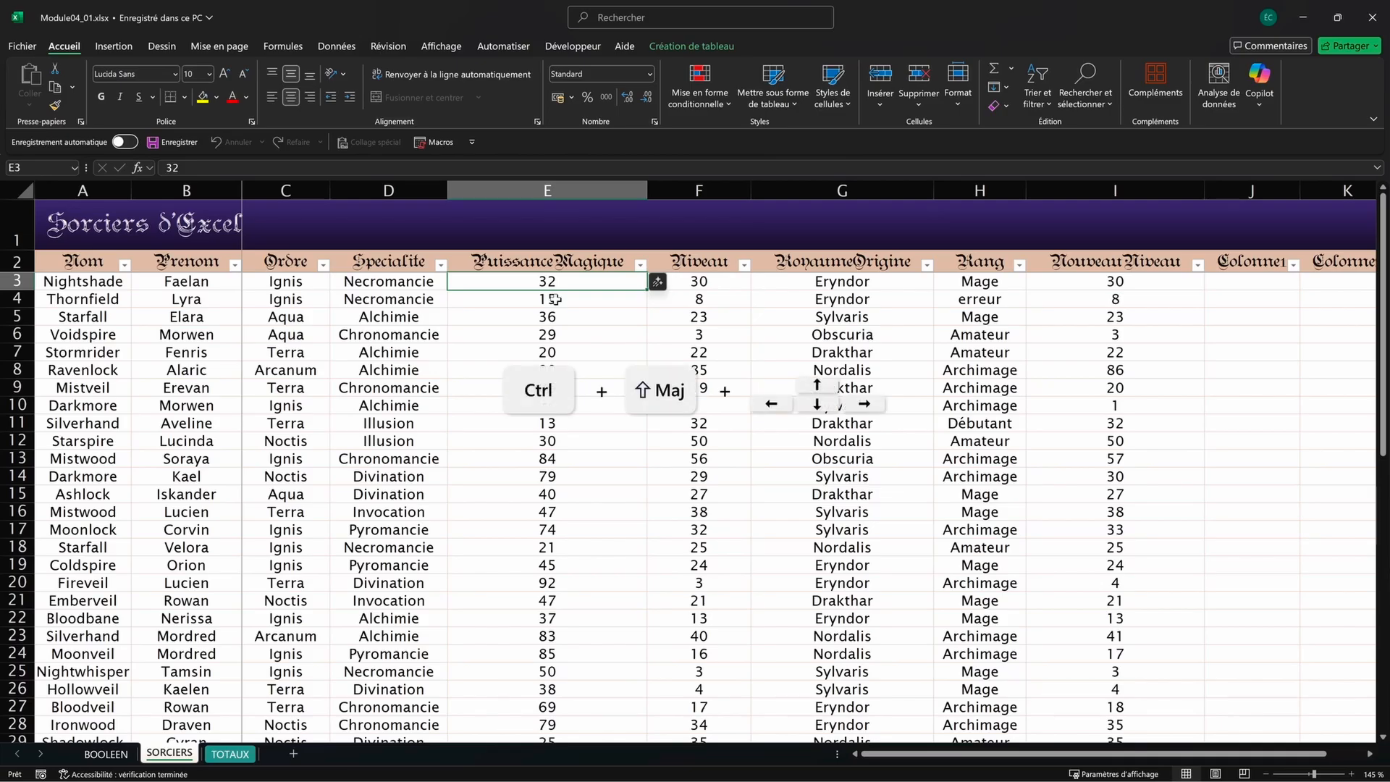
key("ctrl+shift+Down")
scroll(555, 299, "down", 1)
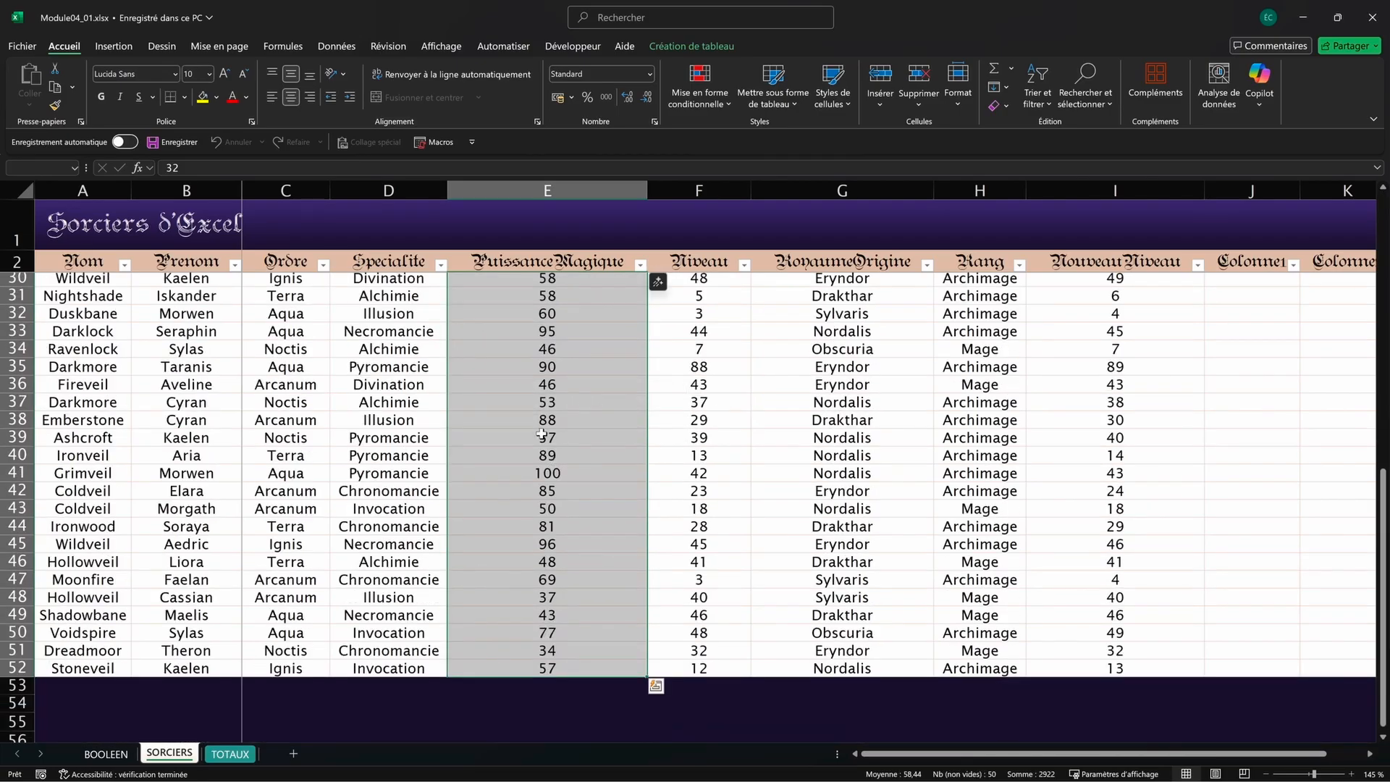
scroll(558, 475, "up", 9)
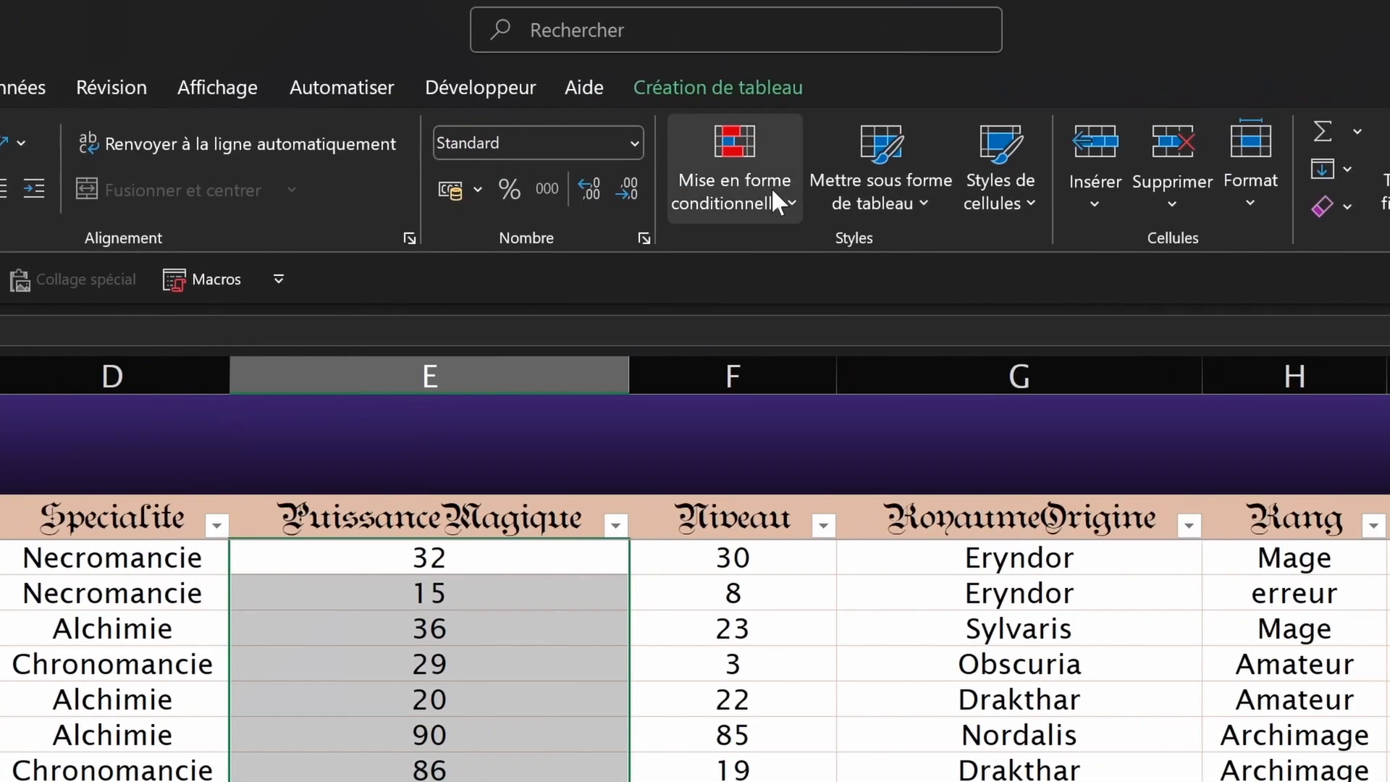
left_click(1365, 192)
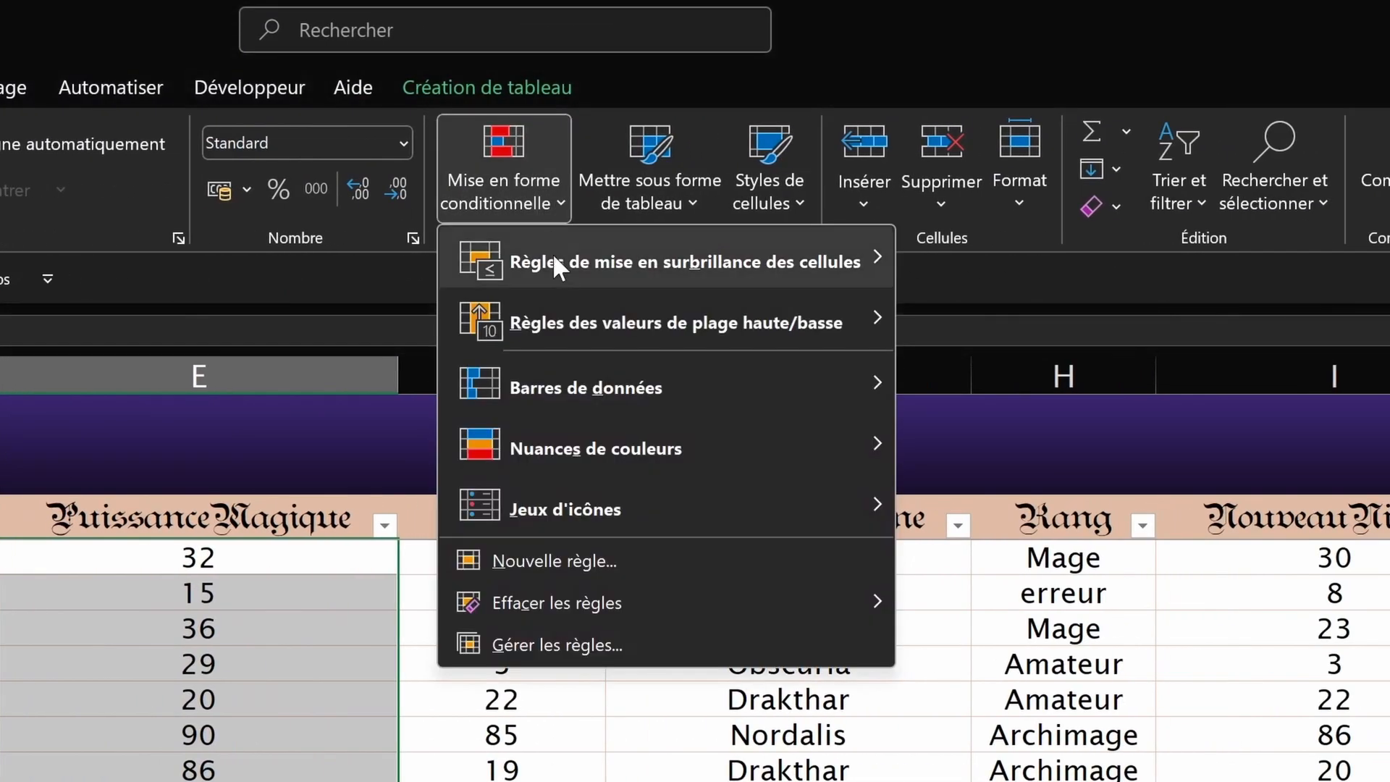
mouse_move(554, 259)
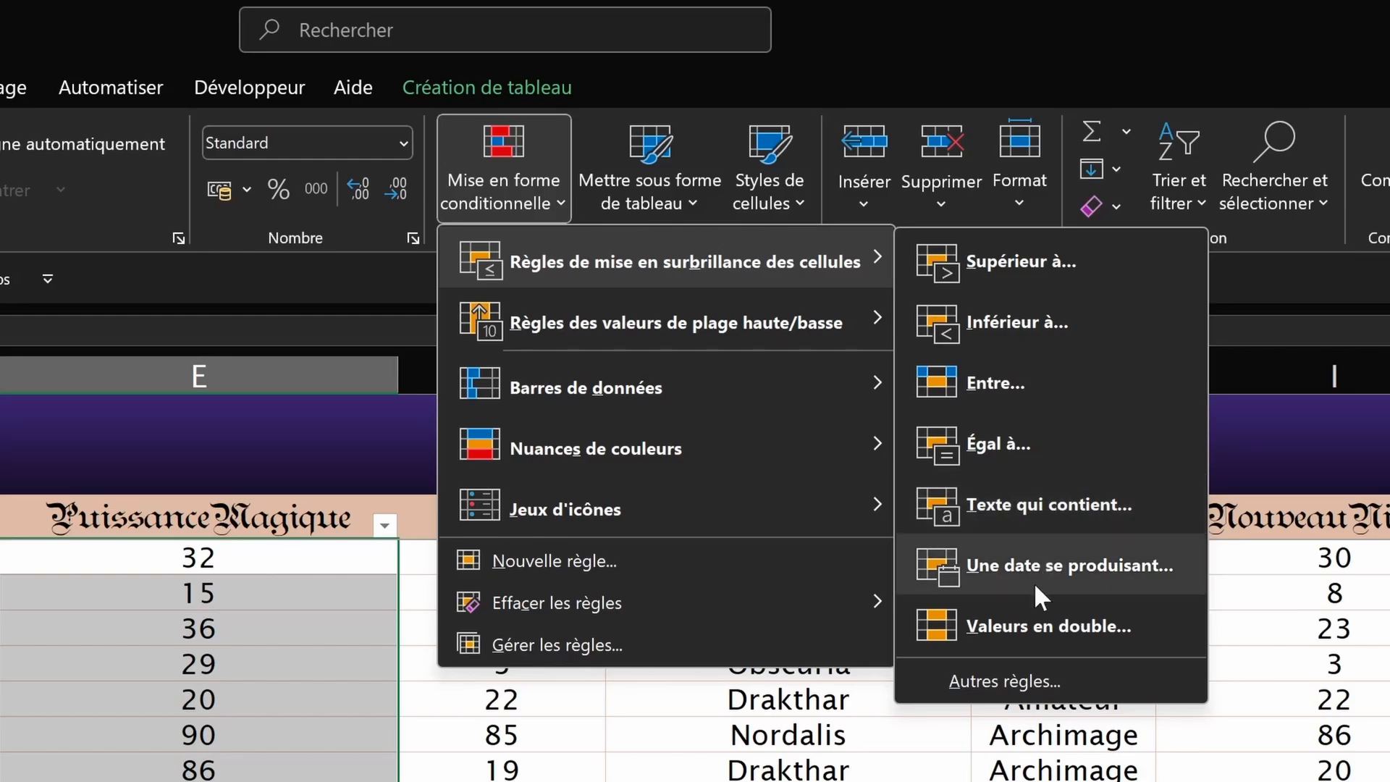
left_click(1028, 257)
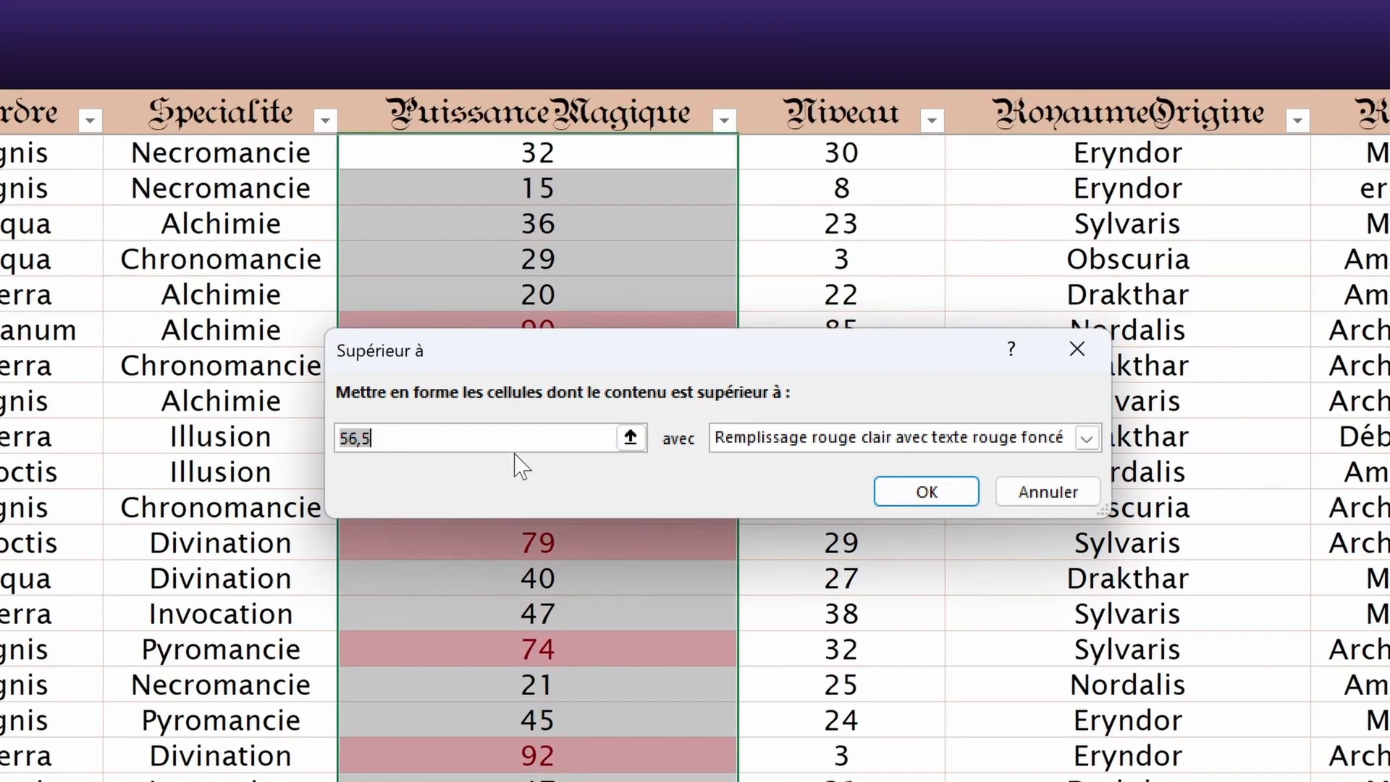
type("50")
Step: Give the greater-than-50 rule a custom format with a teal background fill and apply it to the PuissanceMagique values
left_click(1086, 437)
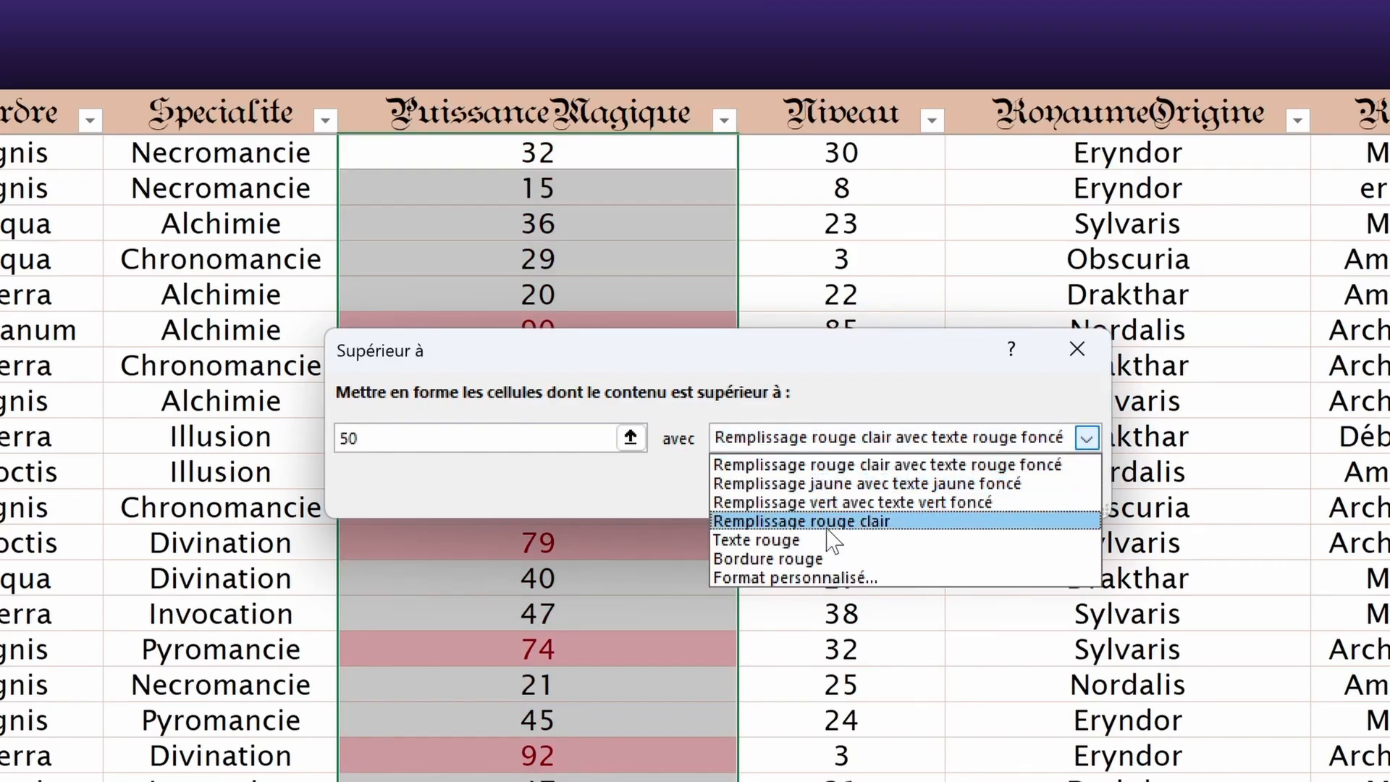
left_click(1051, 503)
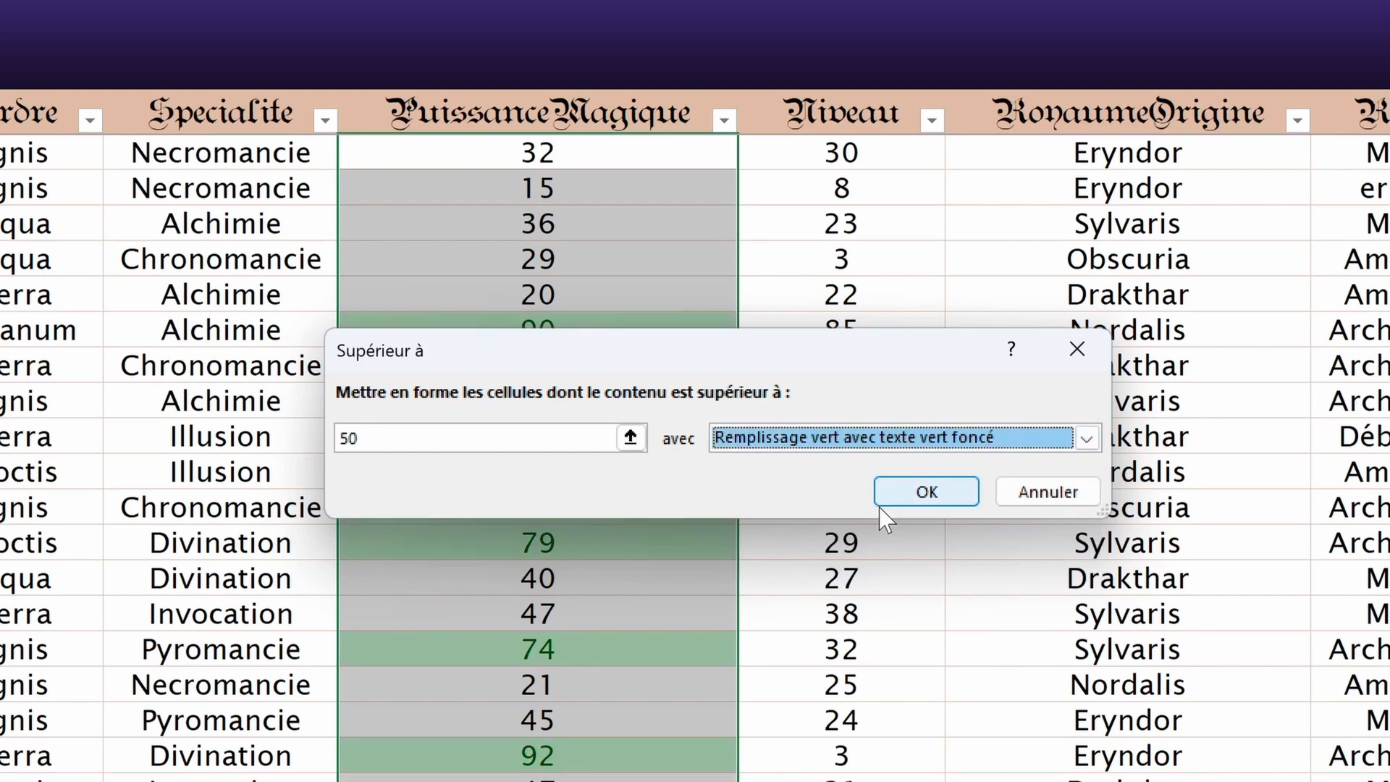
left_click(923, 442)
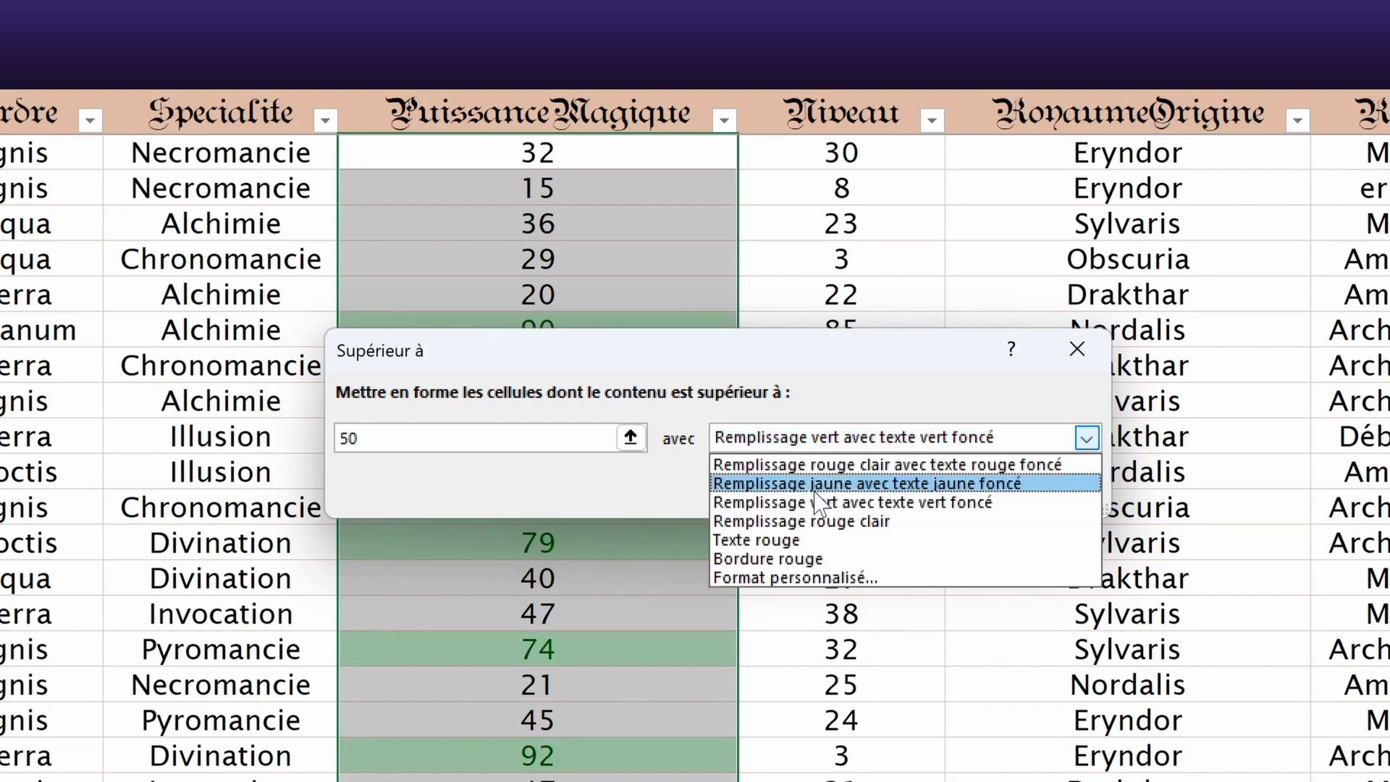
left_click(787, 579)
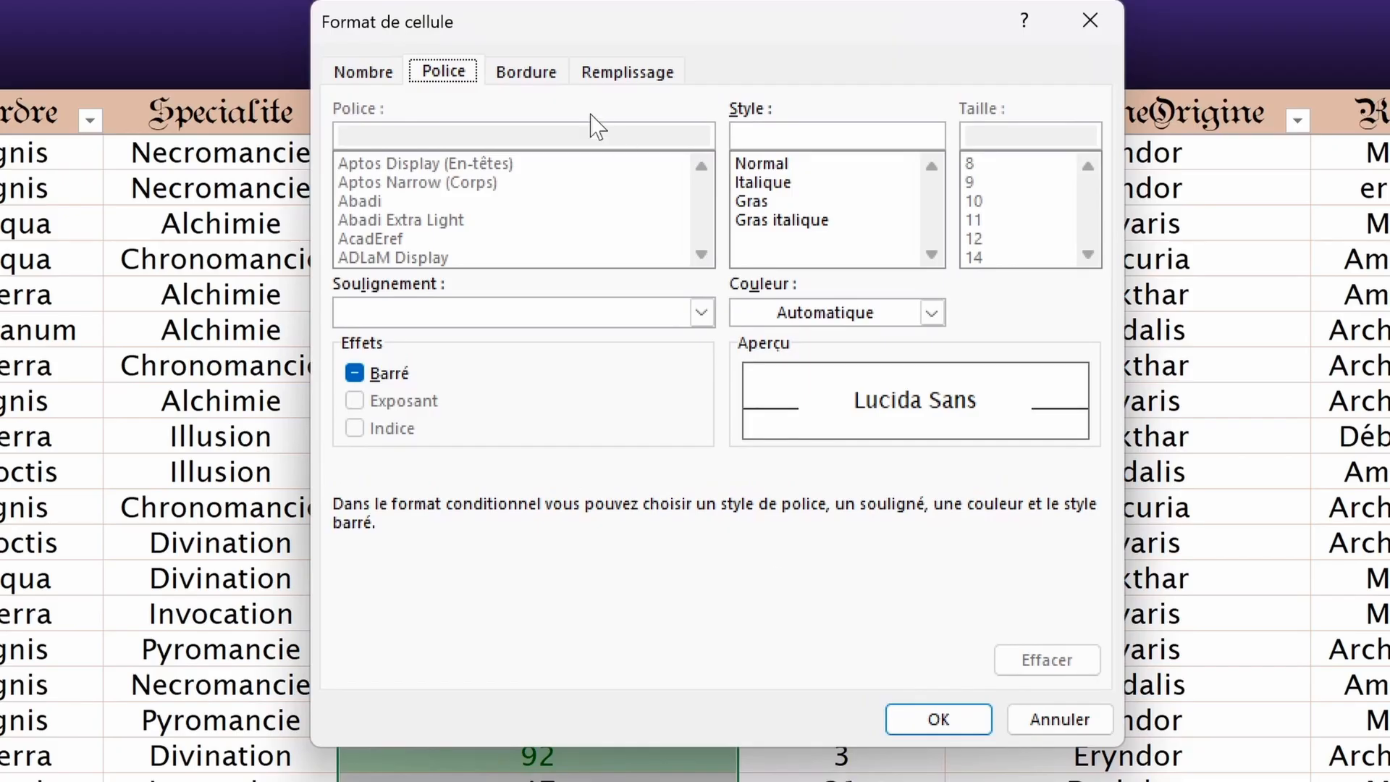
left_click(539, 74)
left_click(620, 73)
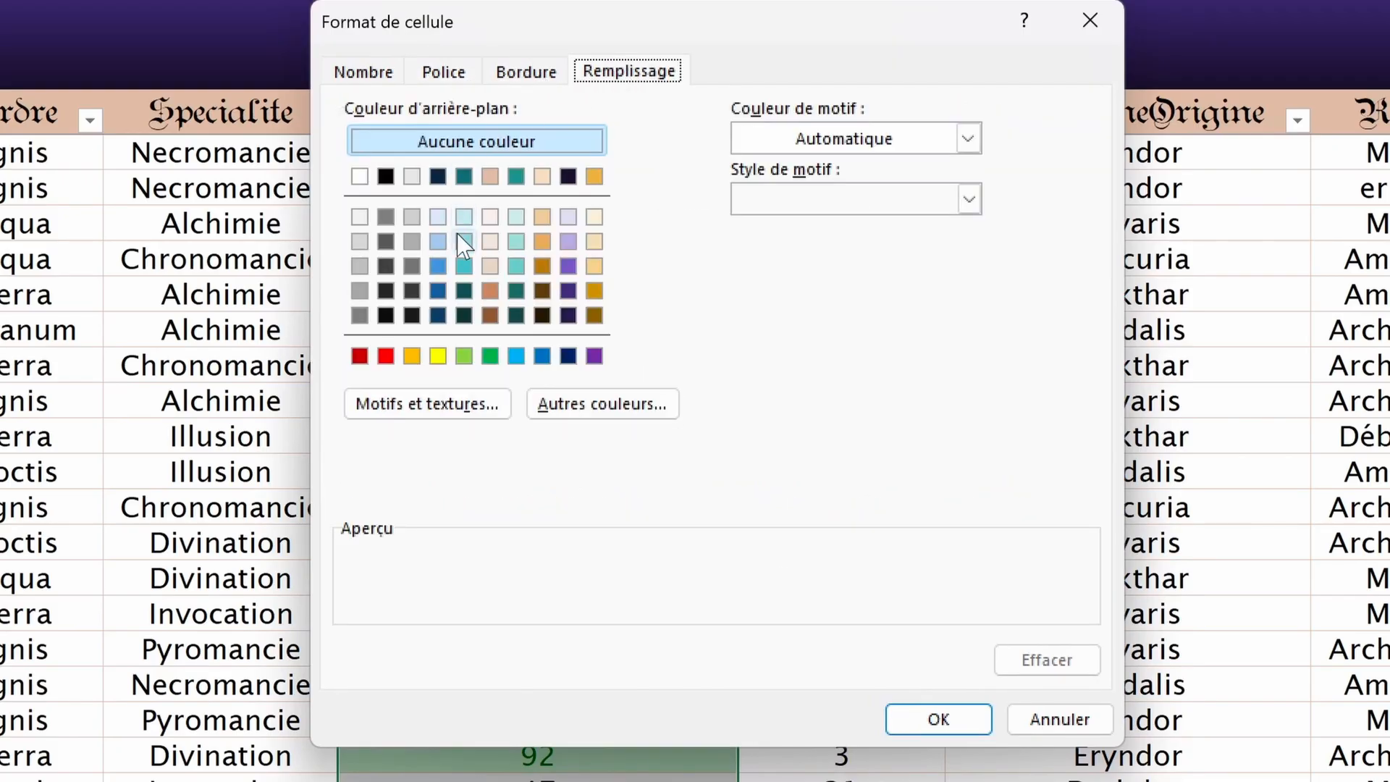
left_click(516, 176)
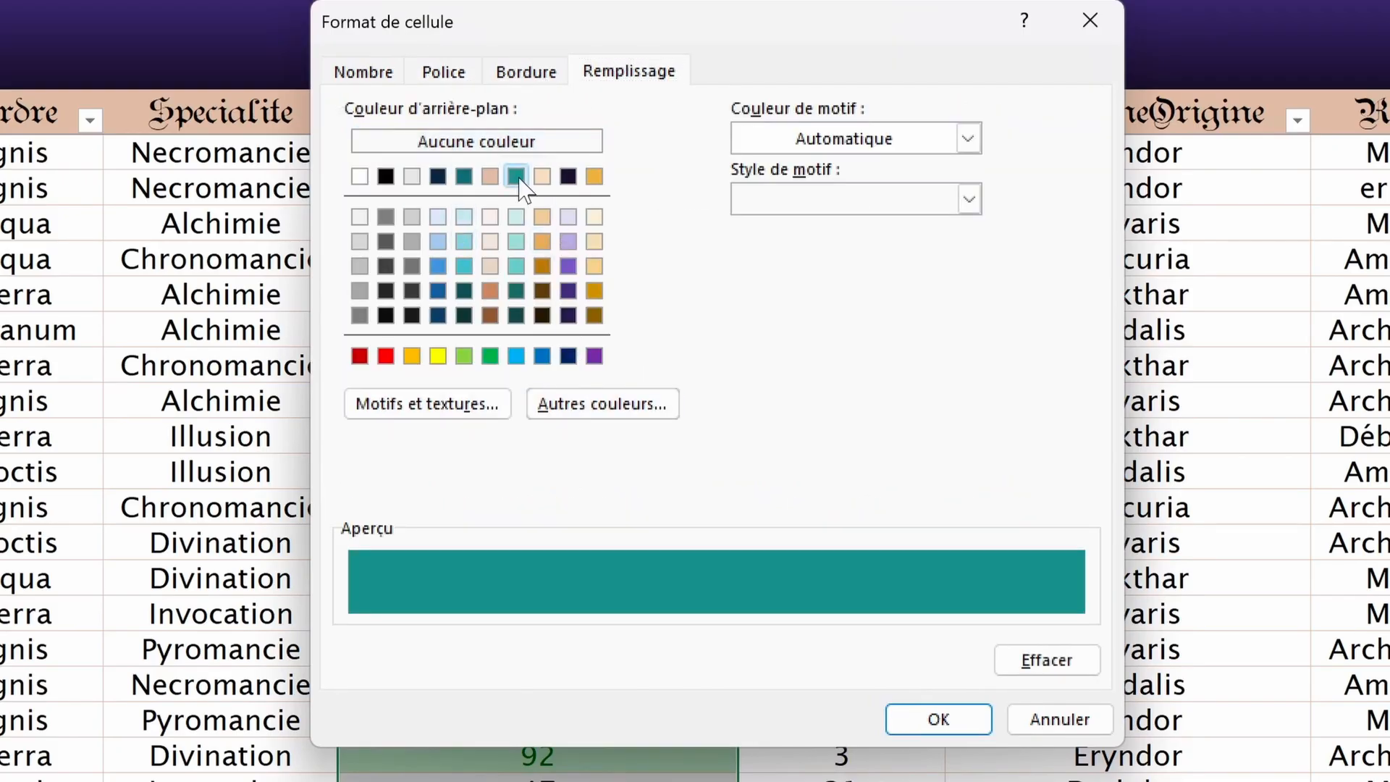
left_click(940, 720)
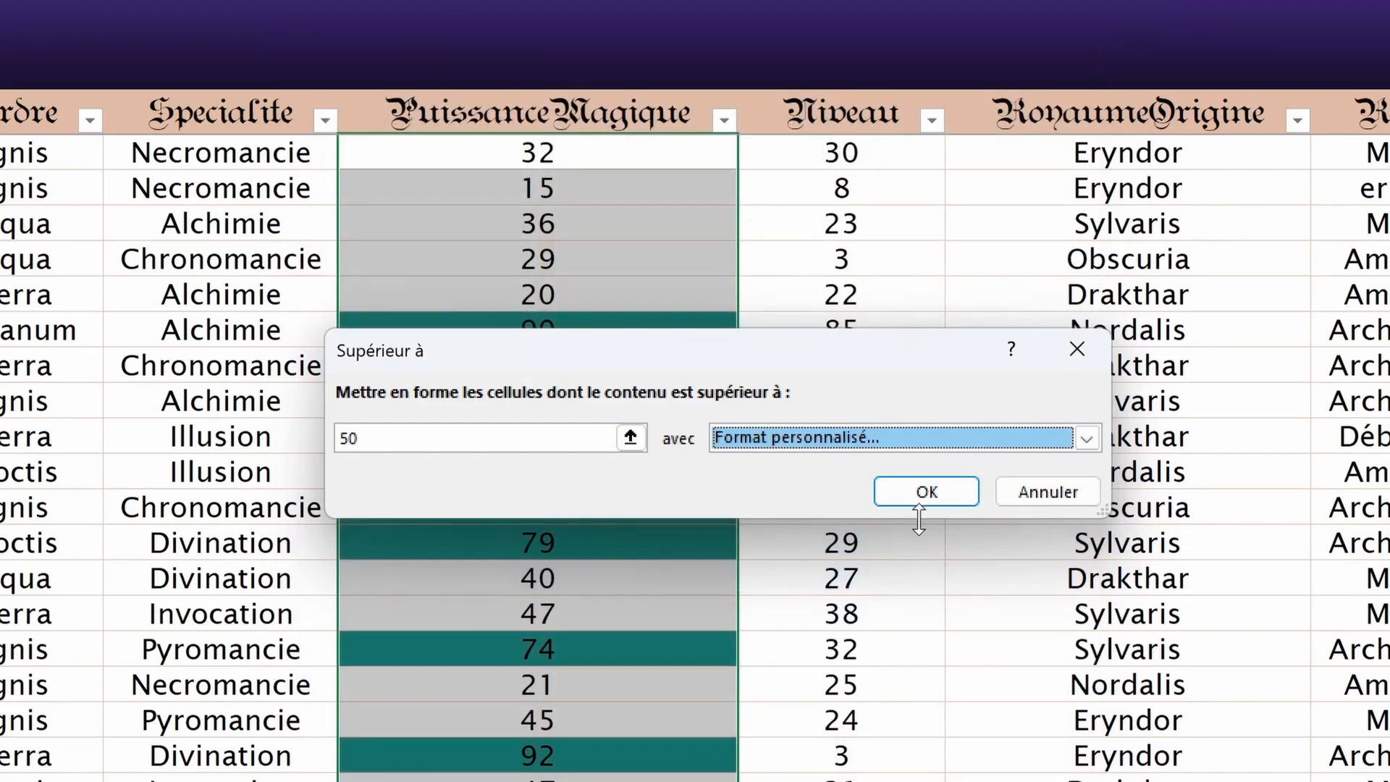
left_click(918, 491)
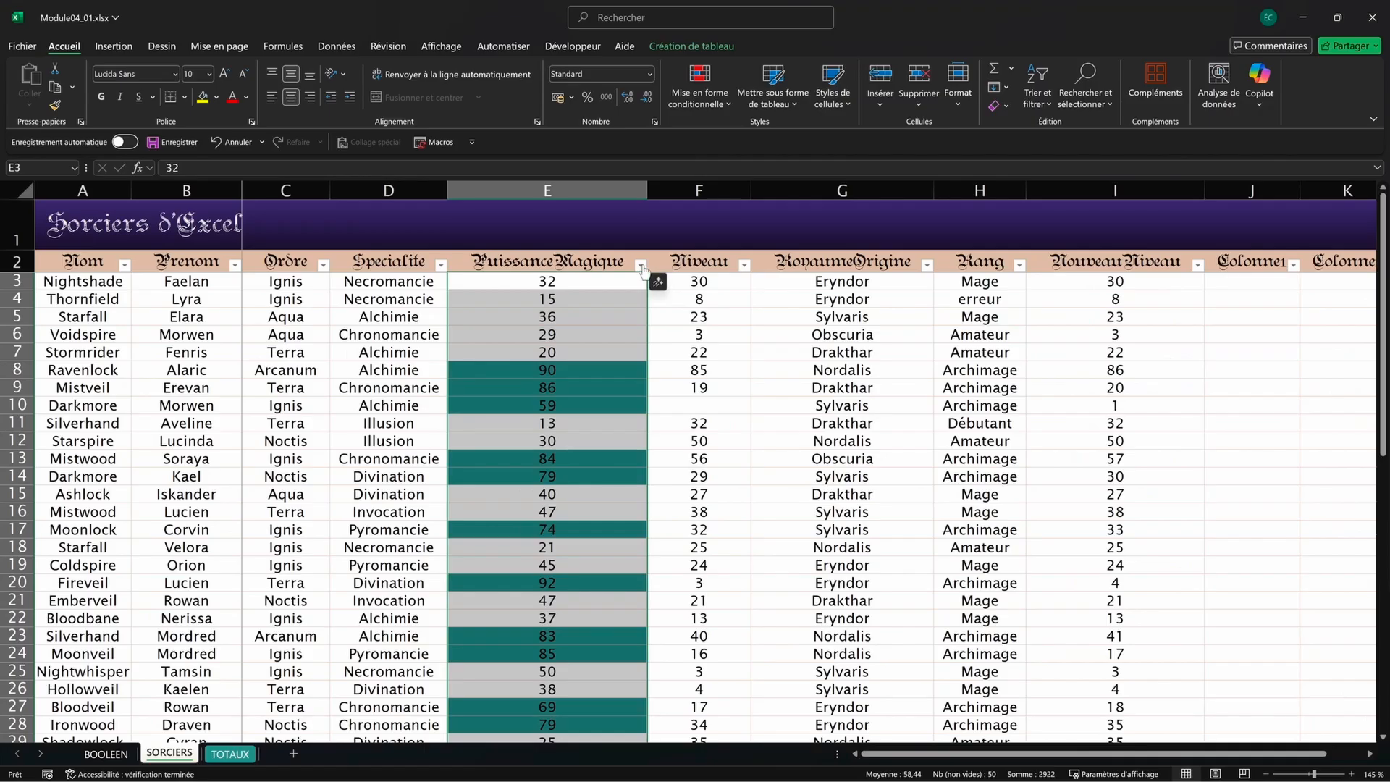
Step: Filter the PuissanceMagique column by the teal cell colour
left_click(641, 265)
mouse_move(562, 388)
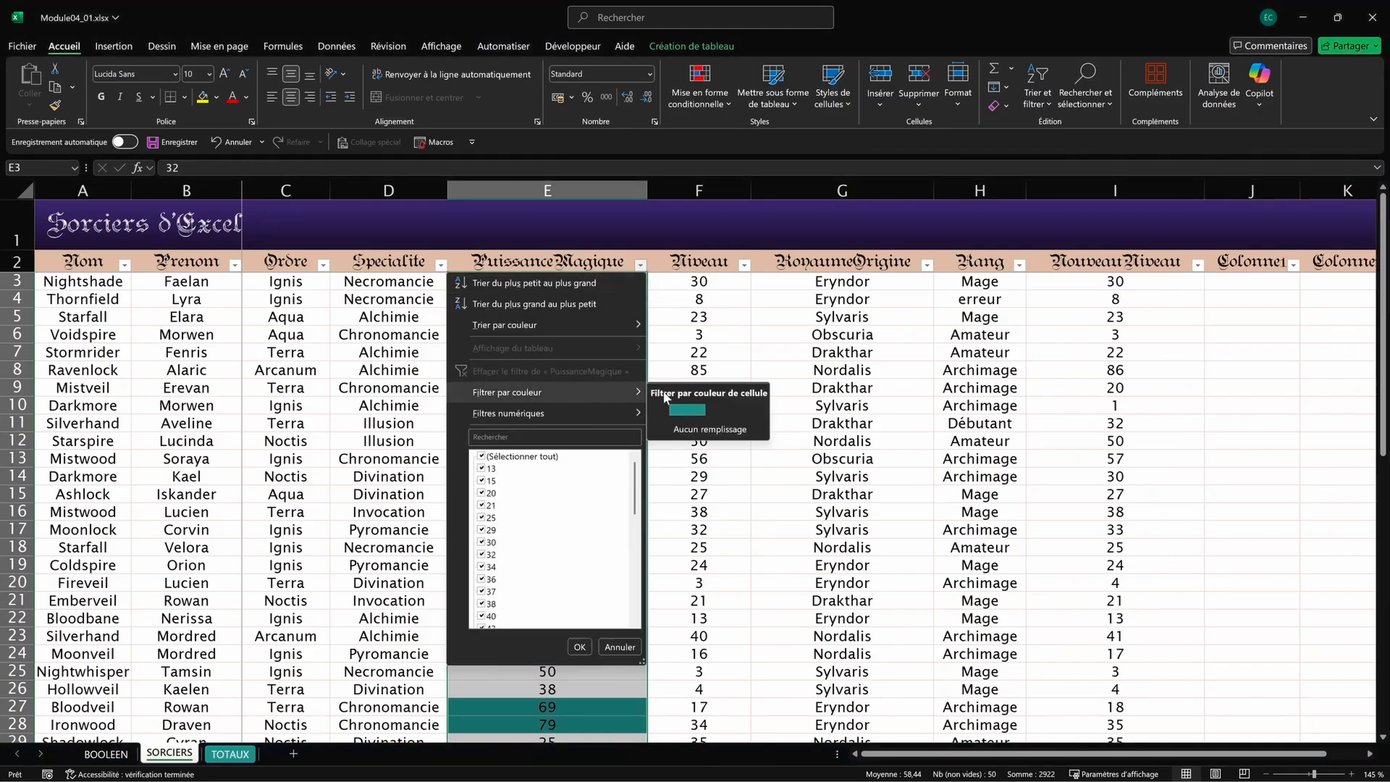
left_click(686, 410)
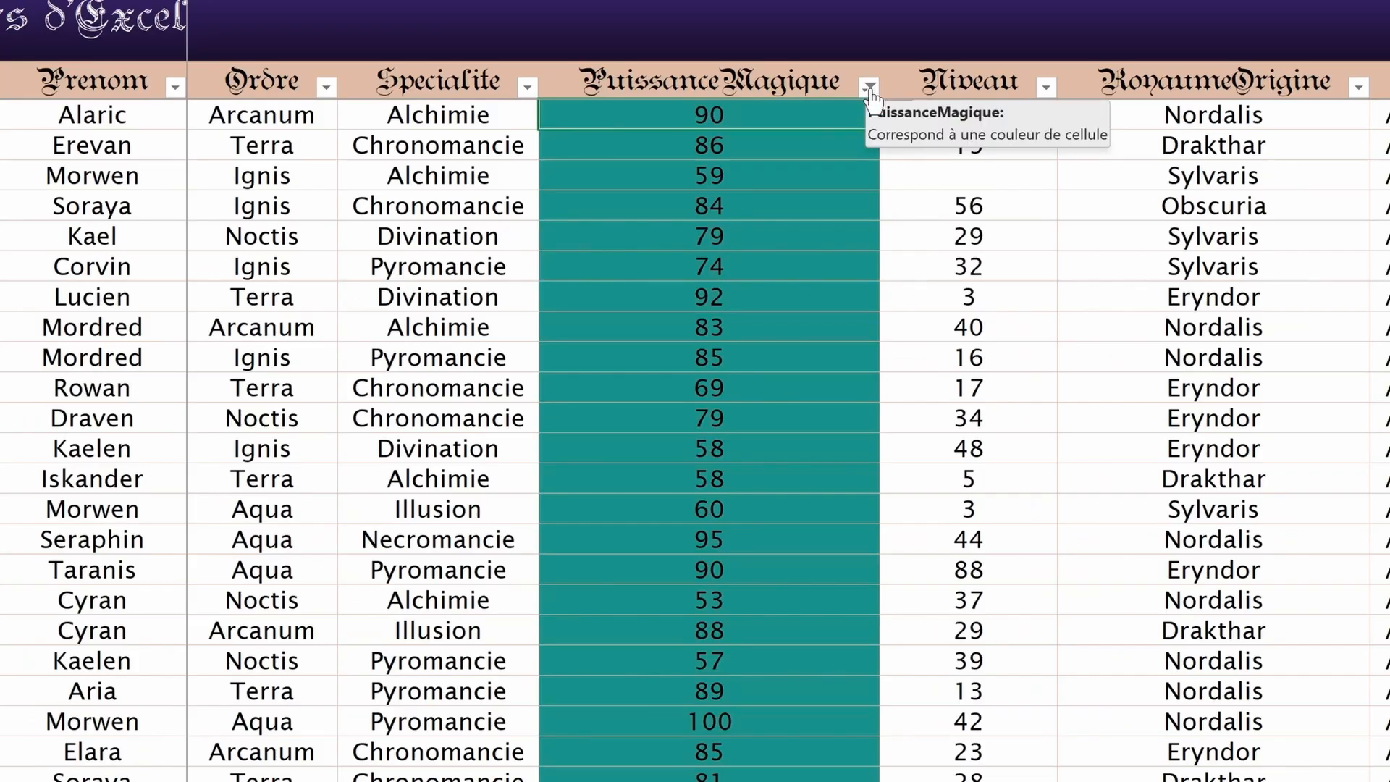
left_click(869, 87)
mouse_move(613, 305)
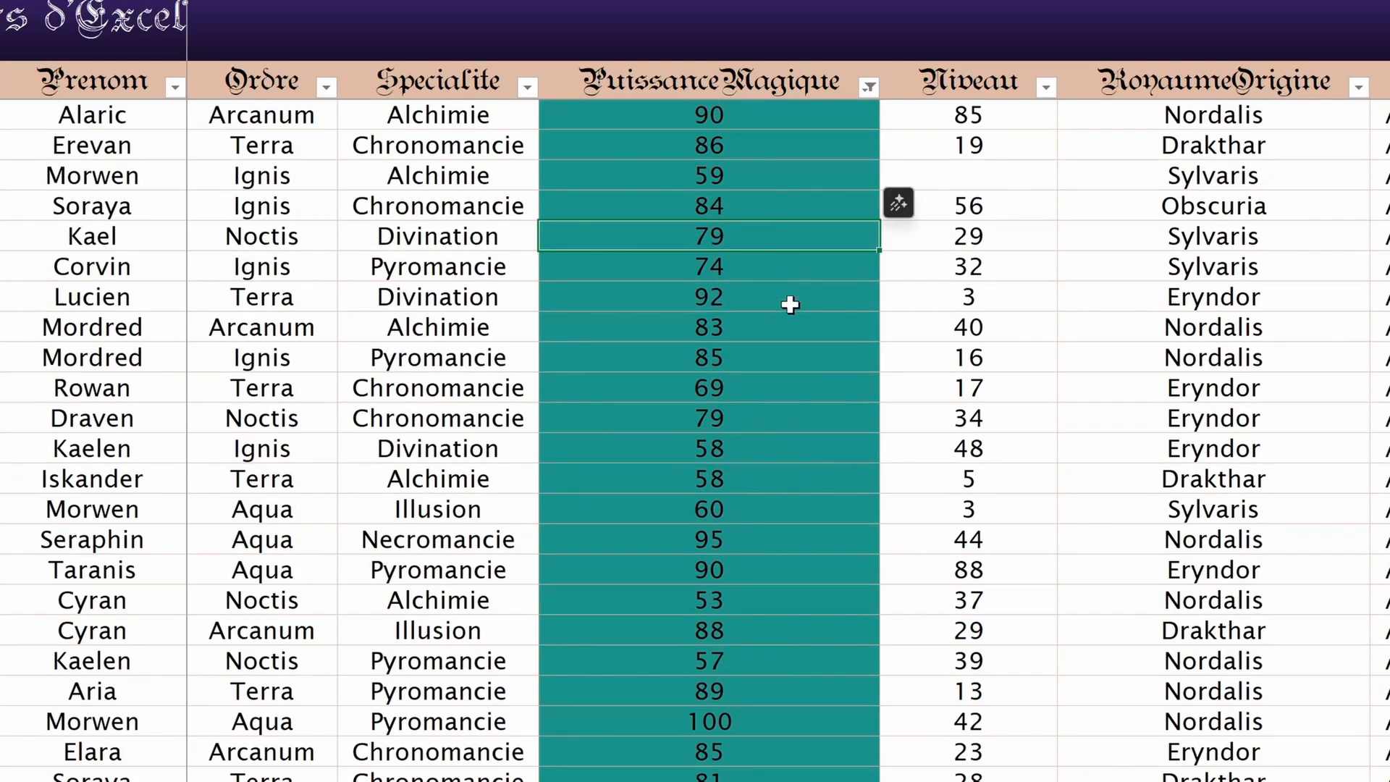
Step: Sort the filtered PuissanceMagique column from smallest to largest and check the highlighted values from start to end
left_click(869, 88)
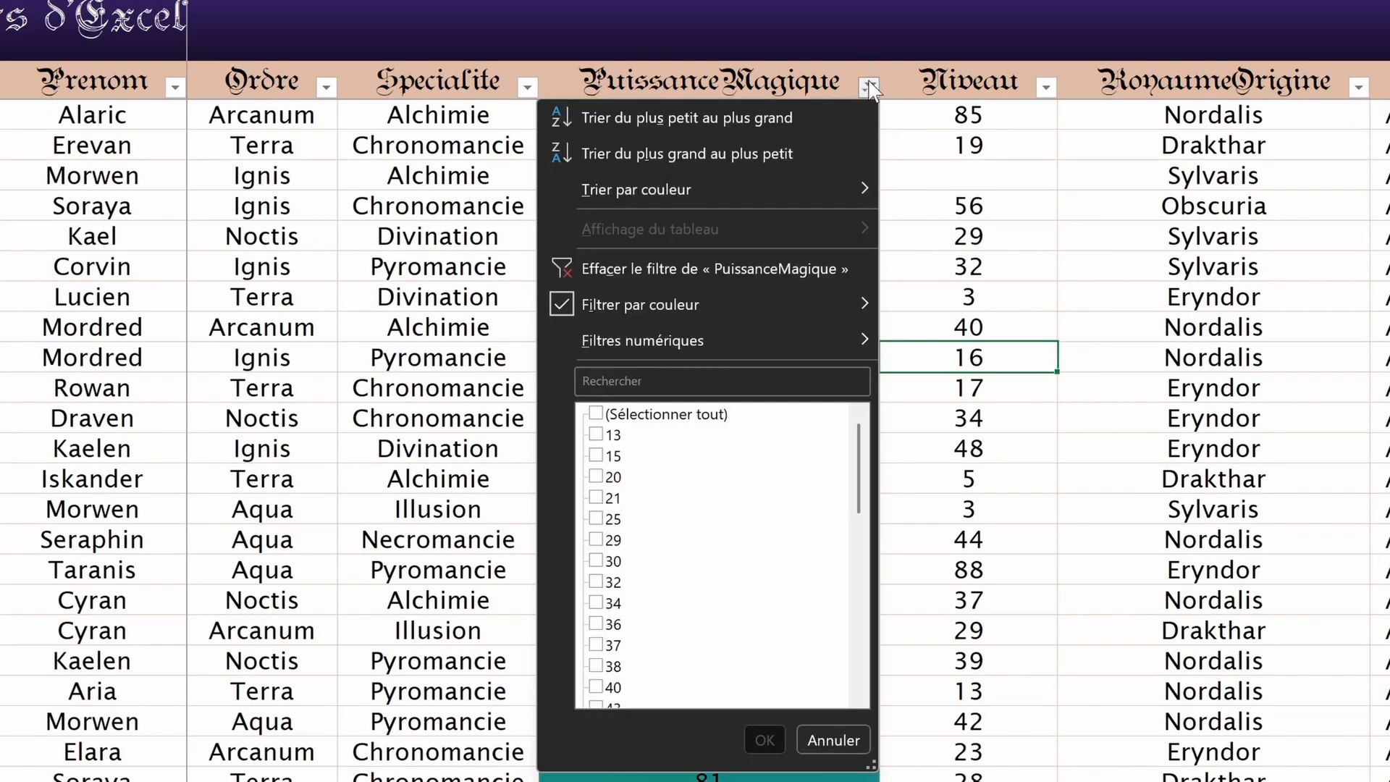
left_click(736, 116)
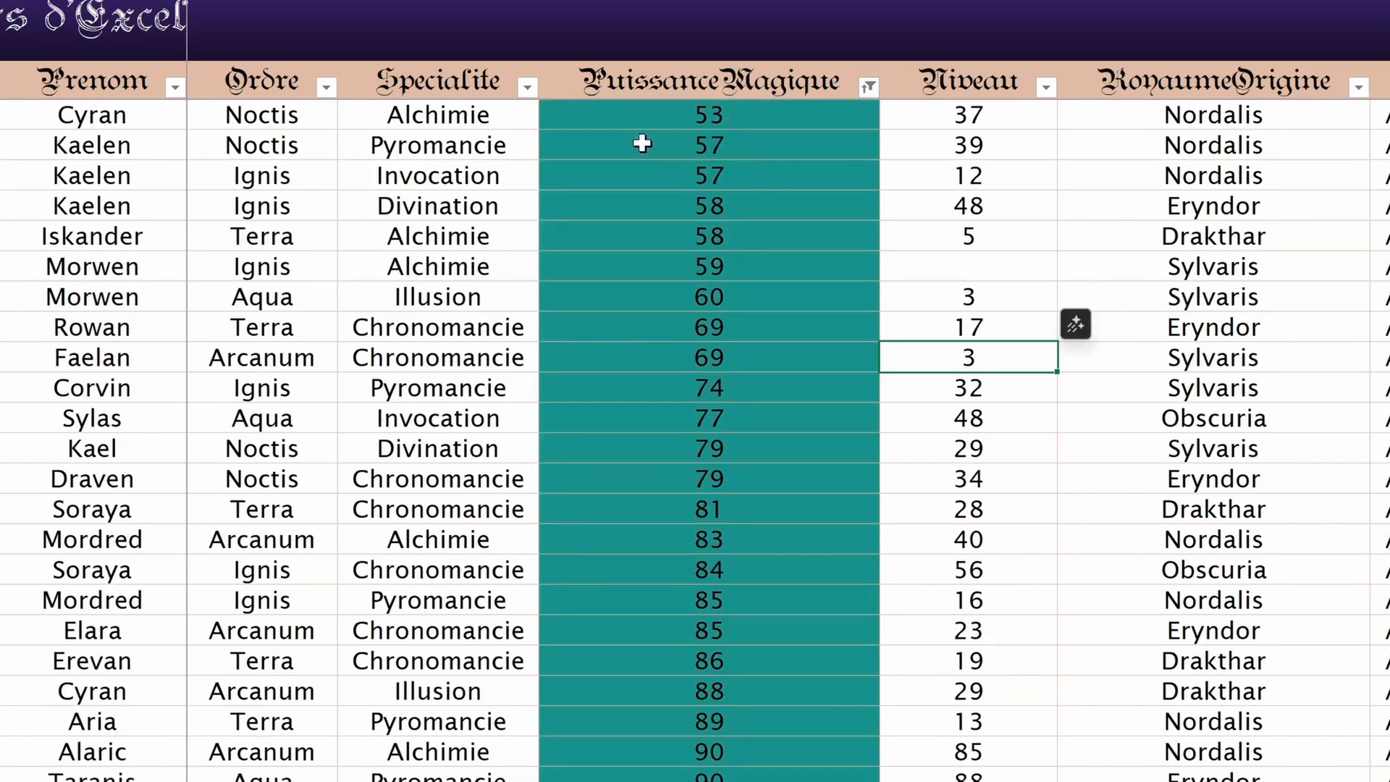
left_click(661, 114)
scroll(677, 152, "down", 6)
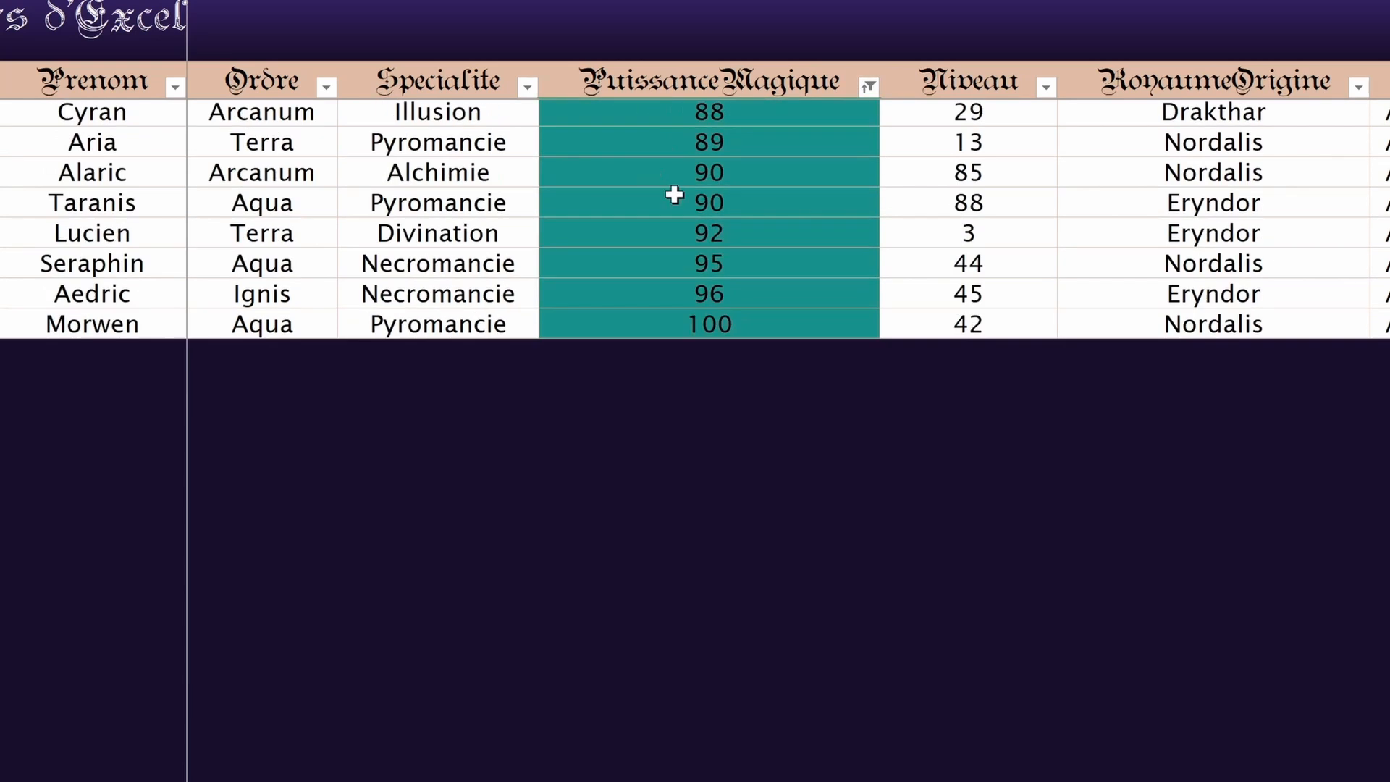
scroll(651, 347, "up", 1)
left_click(689, 409)
scroll(723, 290, "up", 6)
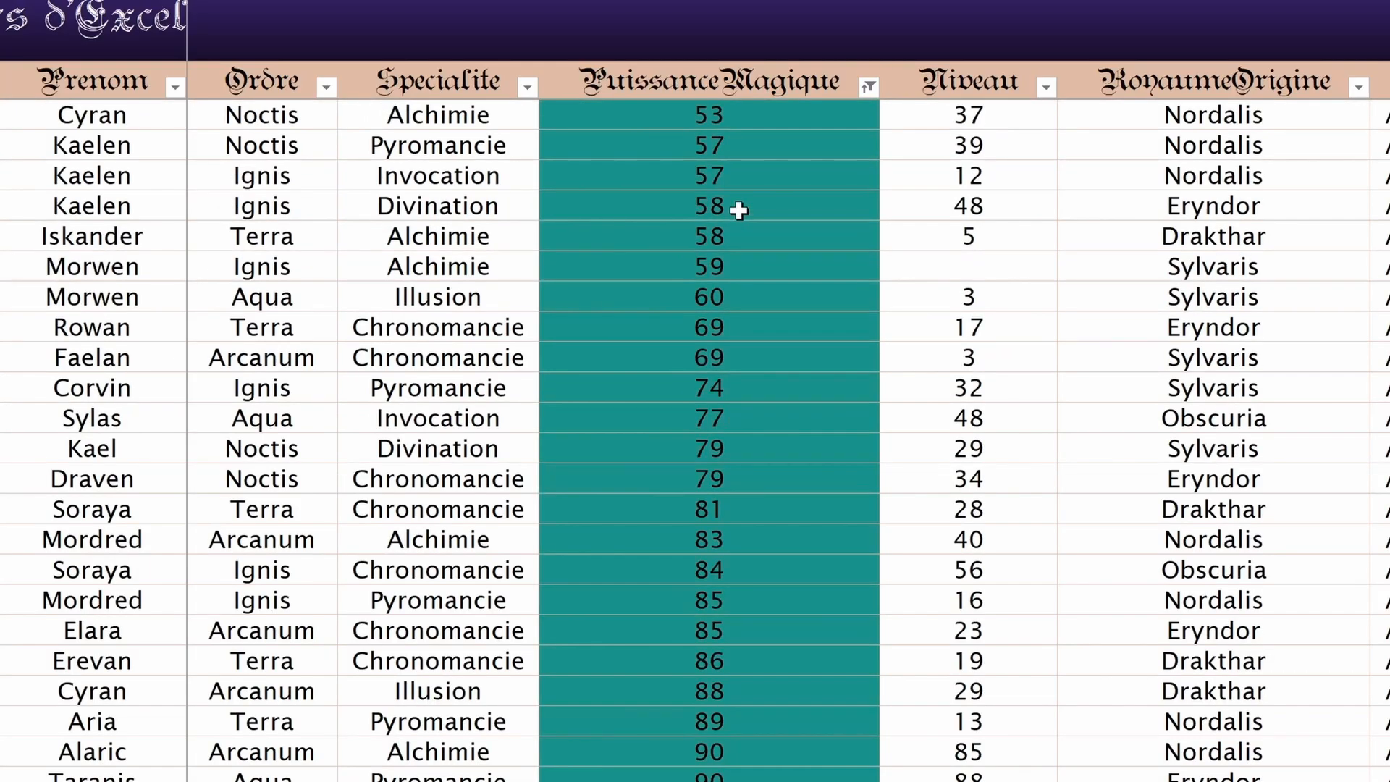
left_click(758, 134)
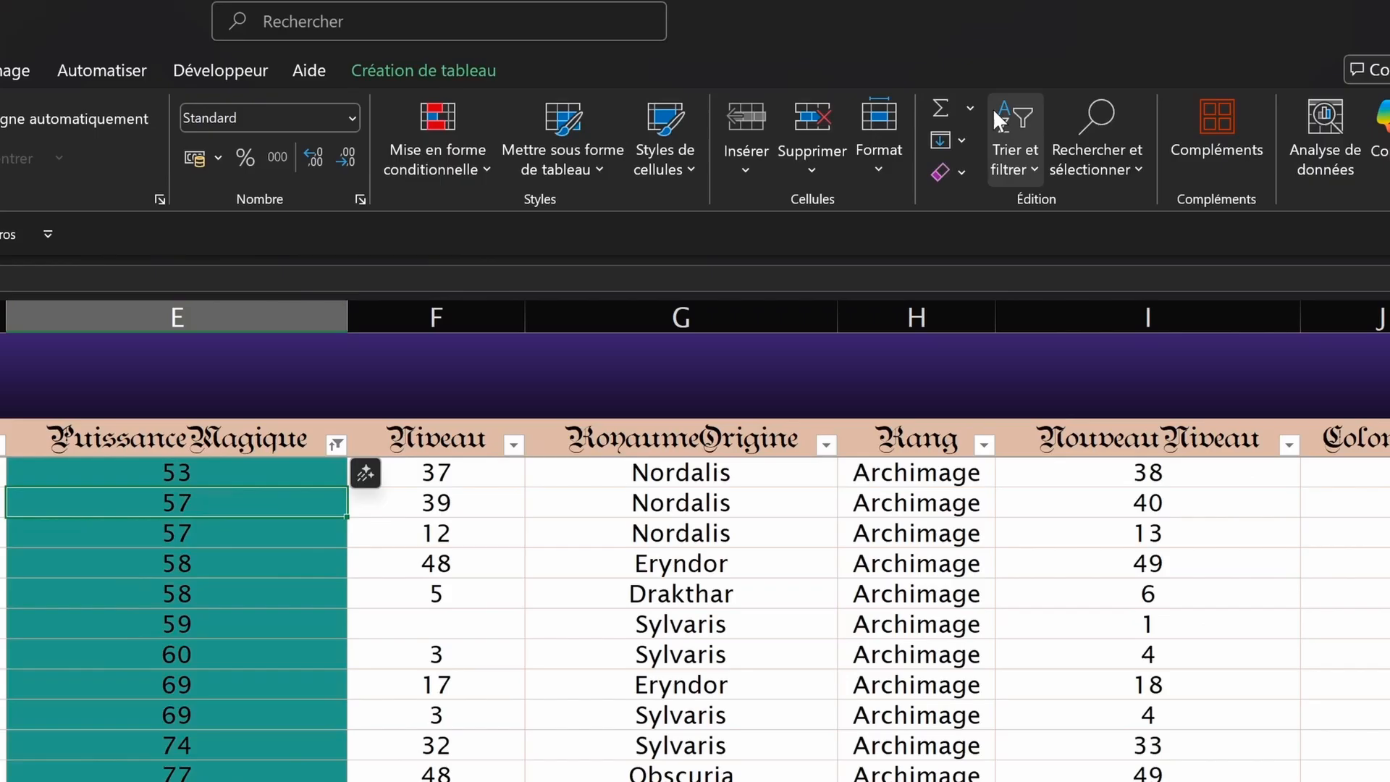
Step: Clear the table's colour filter and select the PuissanceMagique values E3:E52
left_click(1013, 141)
left_click(1040, 348)
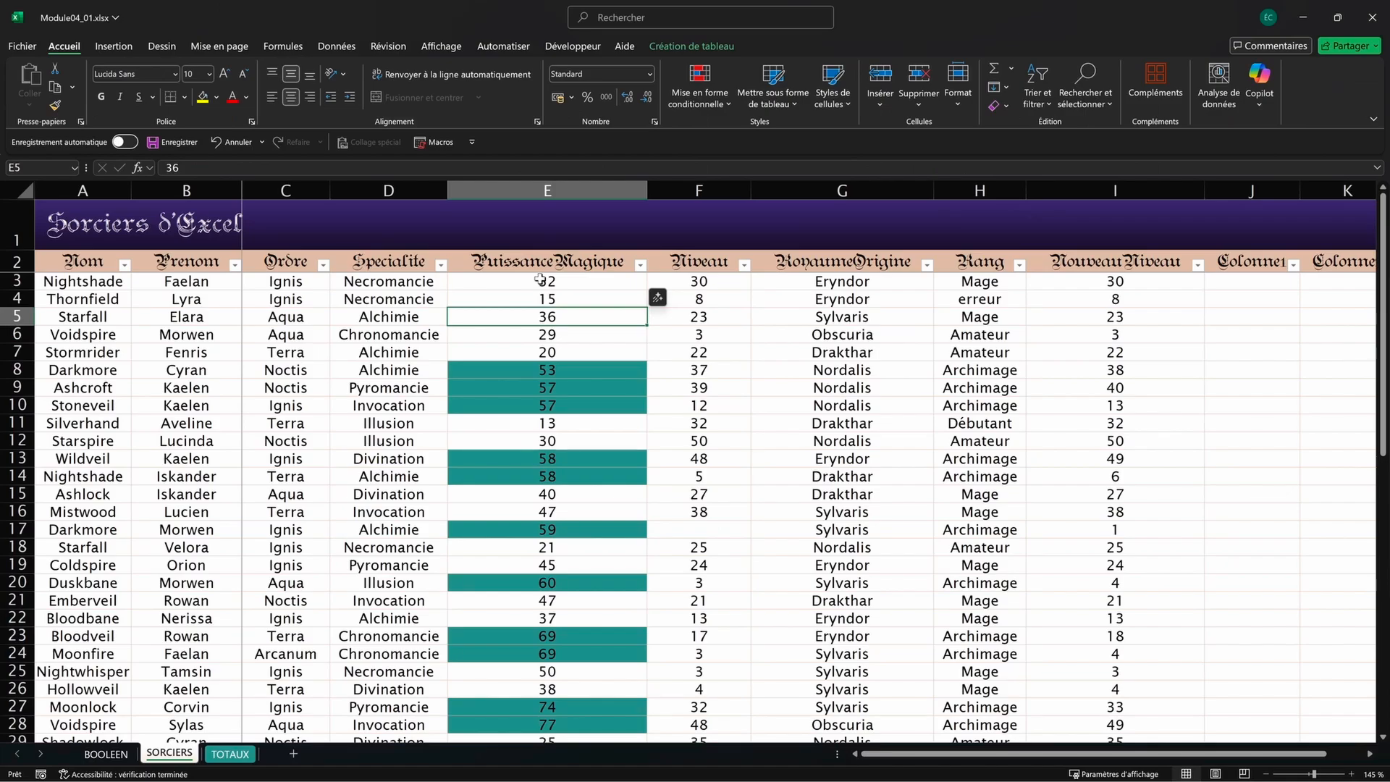
left_click(537, 281)
key("ctrl+shift+Down")
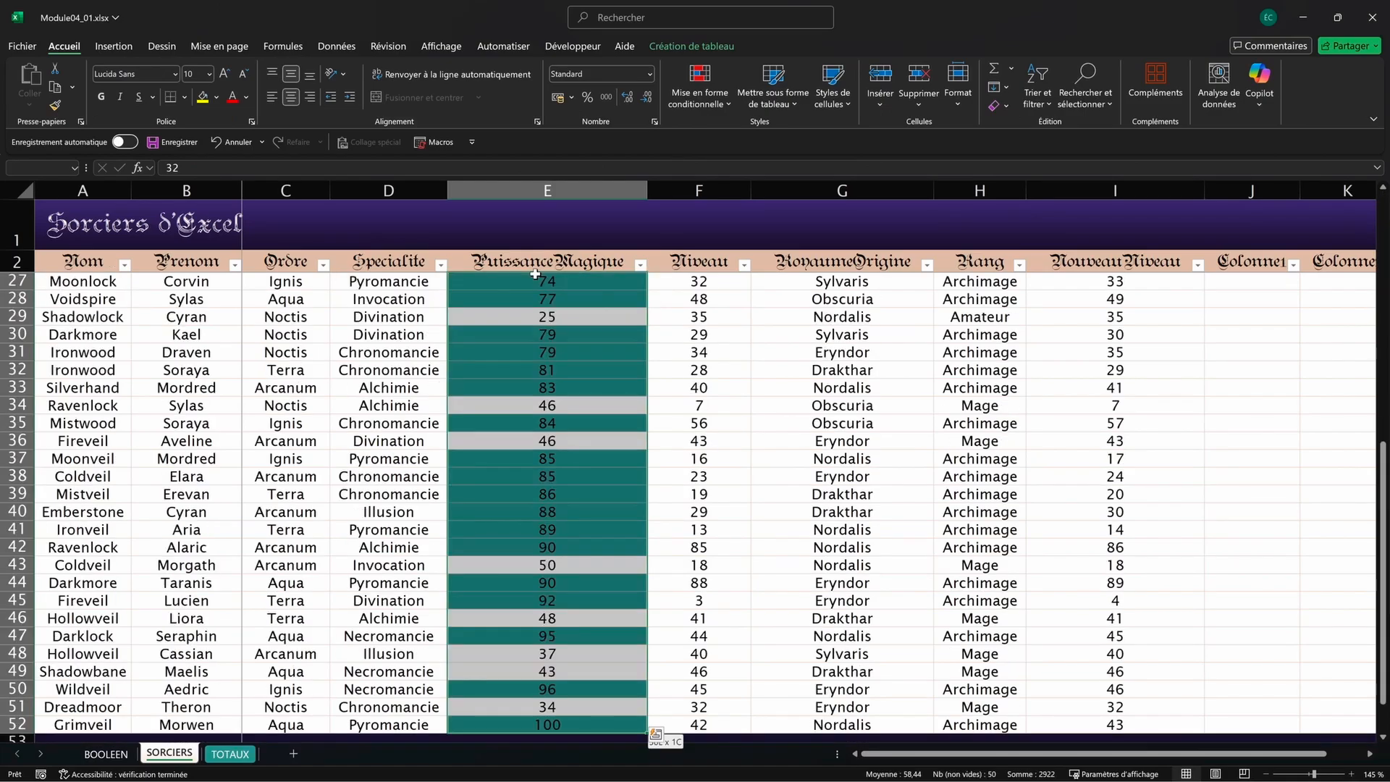
Step: Highlight the PuissanceMagique values less than 20 with light red fill and dark red text
left_click(712, 111)
mouse_move(845, 133)
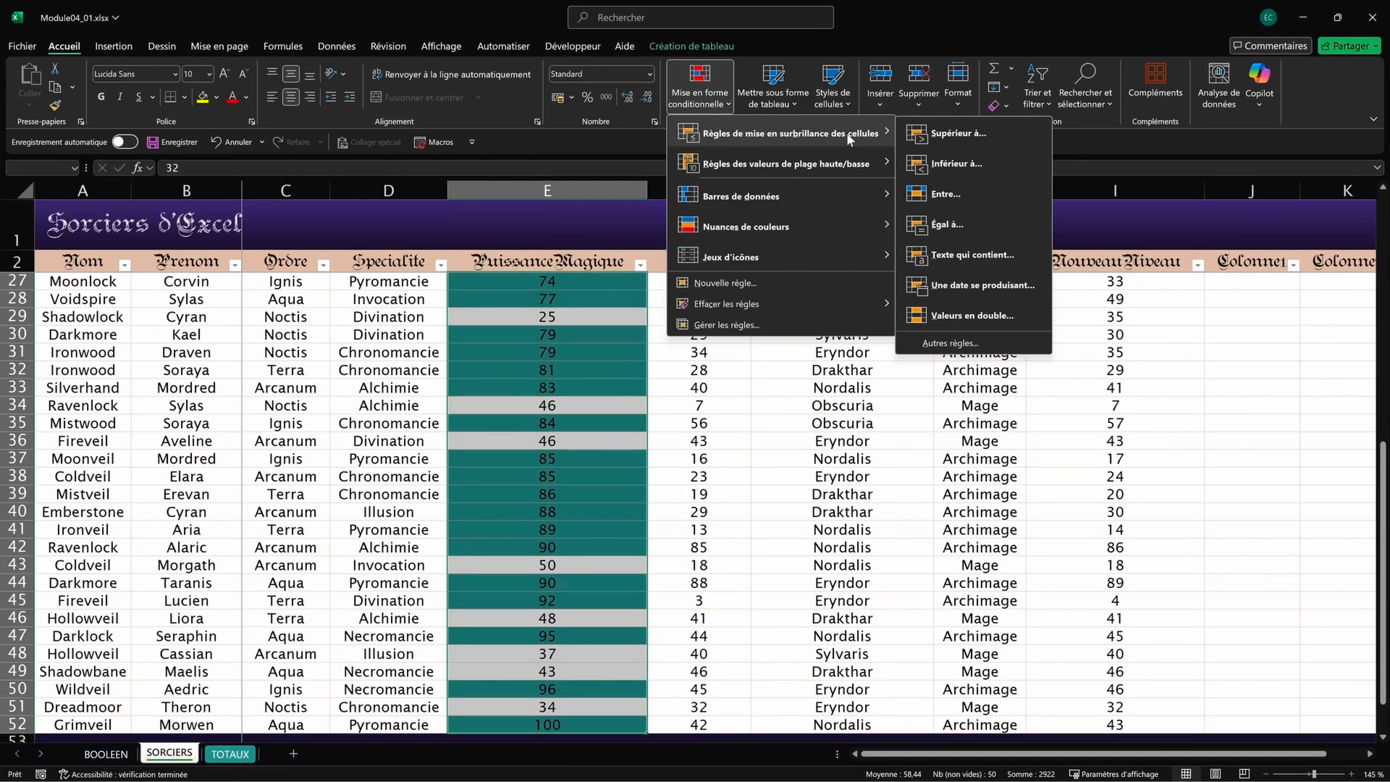
left_click(1001, 159)
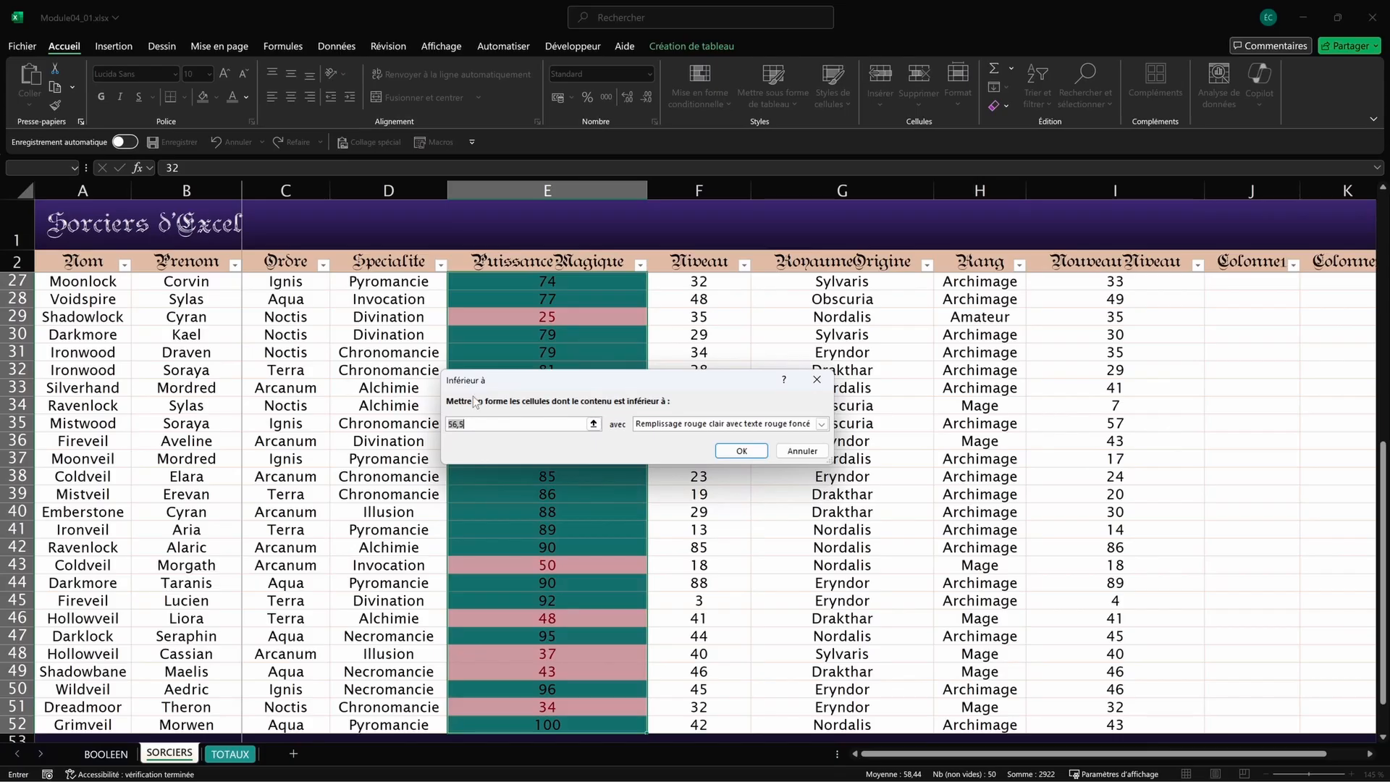
type("20")
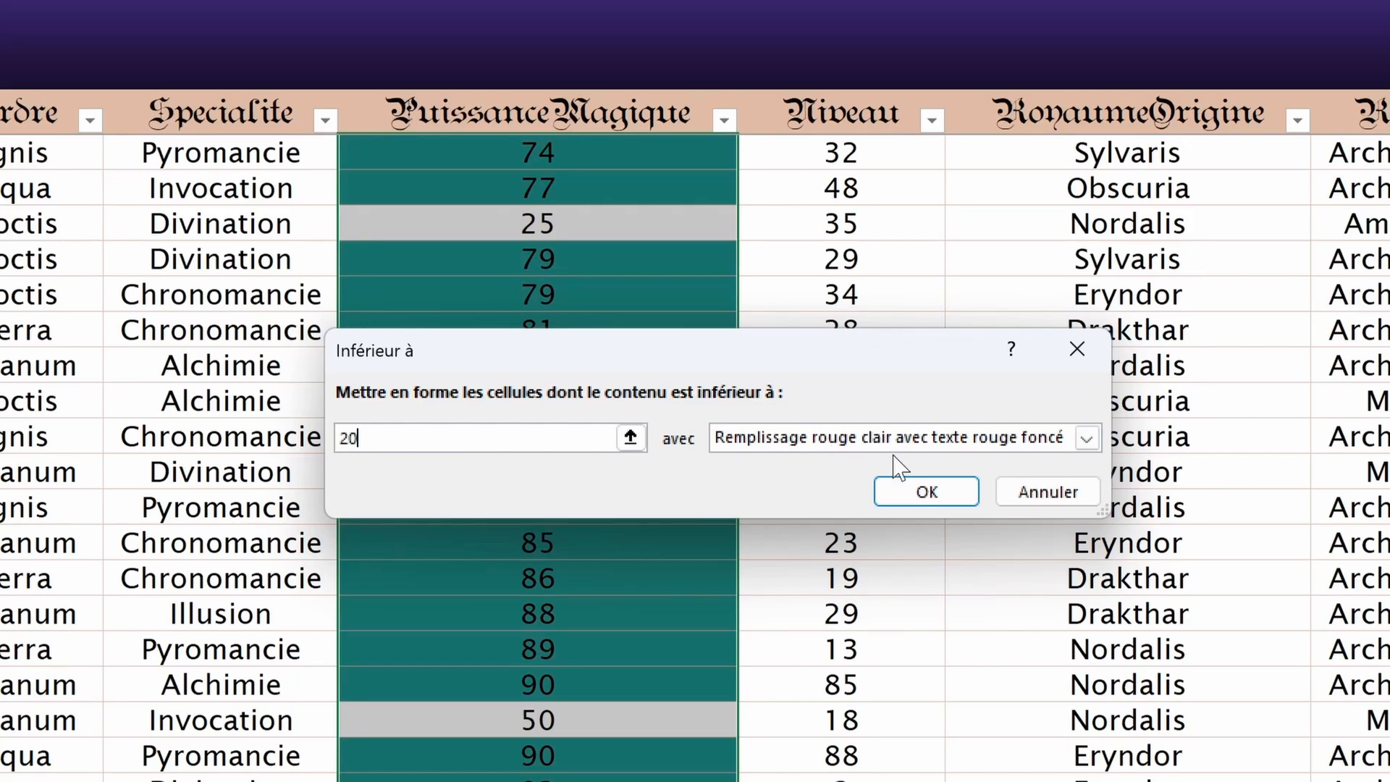
left_click(924, 495)
scroll(781, 492, "down", 5)
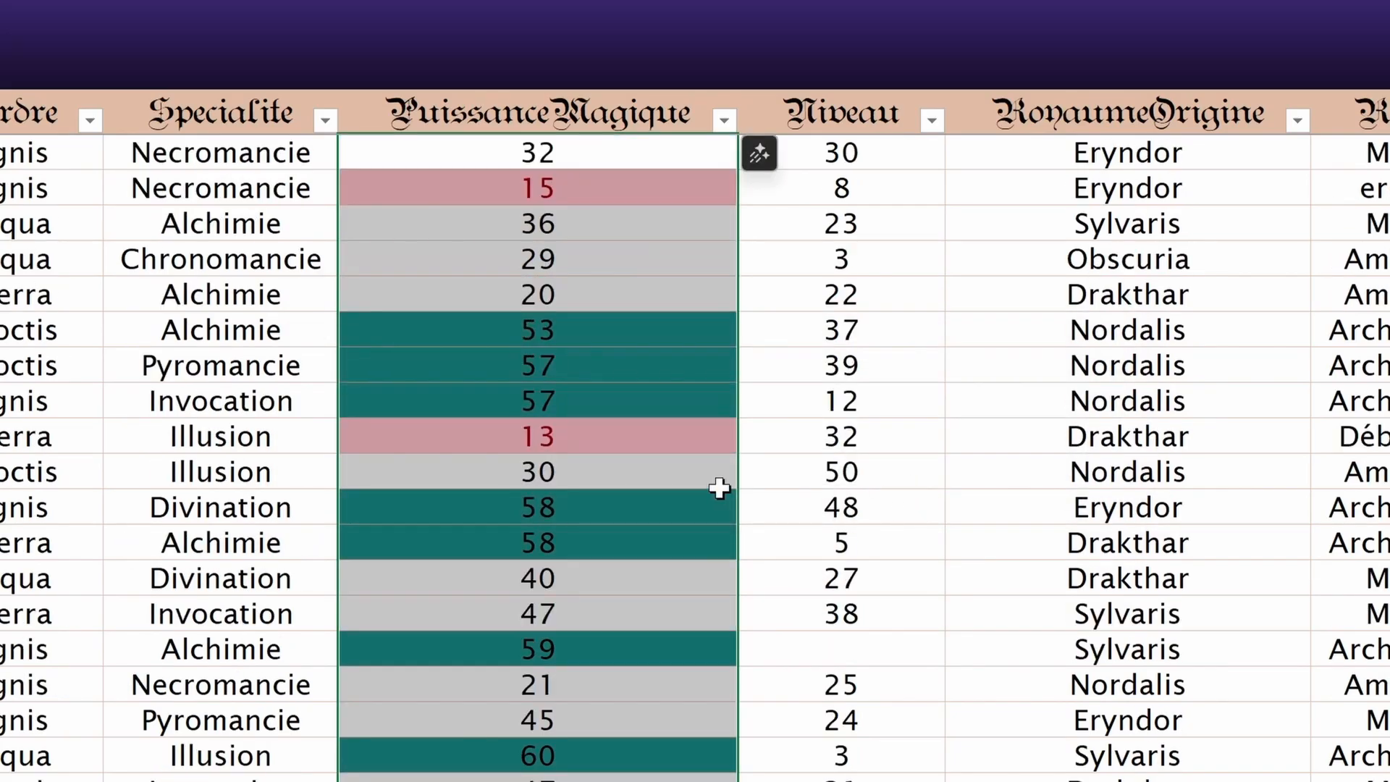
scroll(695, 485, "down", 4)
scroll(676, 474, "up", 4)
Step: Highlight the Specialite values in D3:D52 equal to ="Alchimie" with yellow fill and dark yellow text
left_click(601, 276)
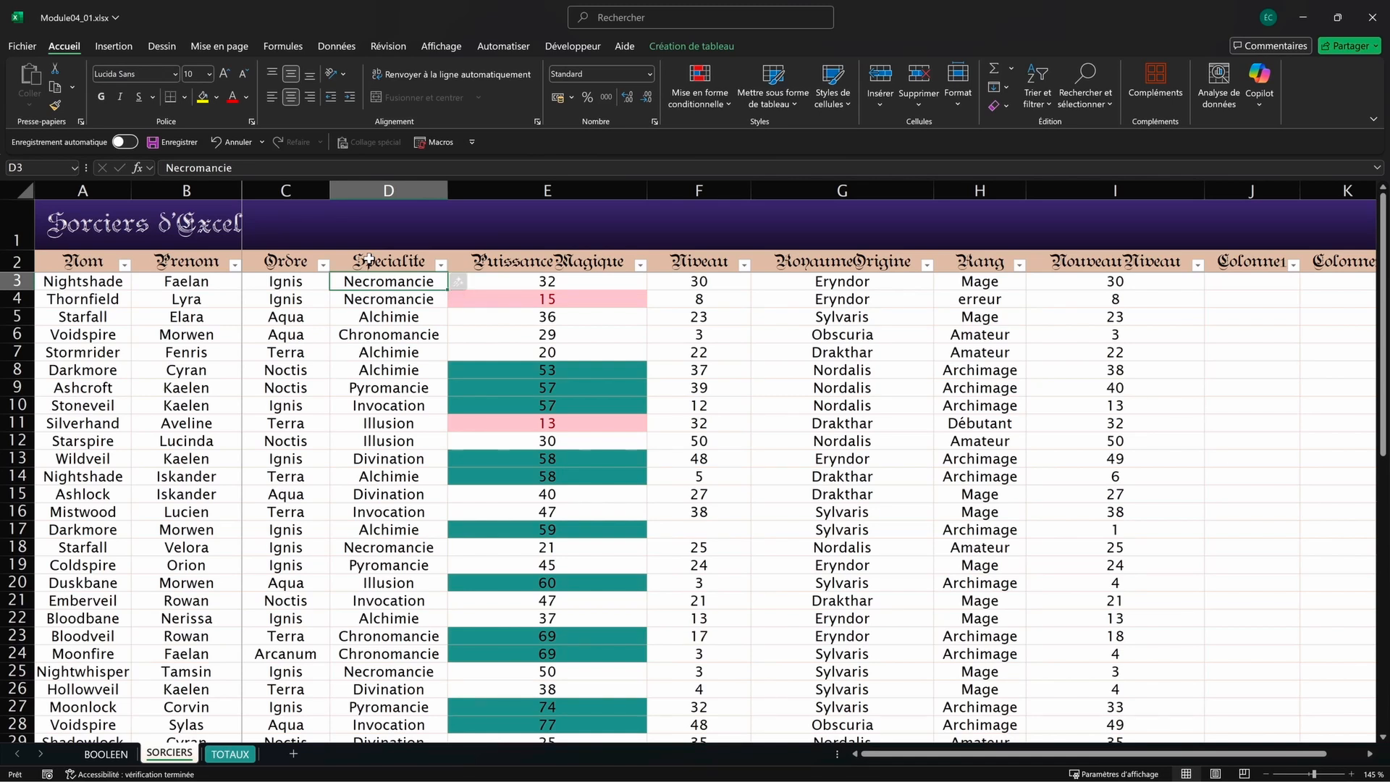
key("ctrl+shift+Down")
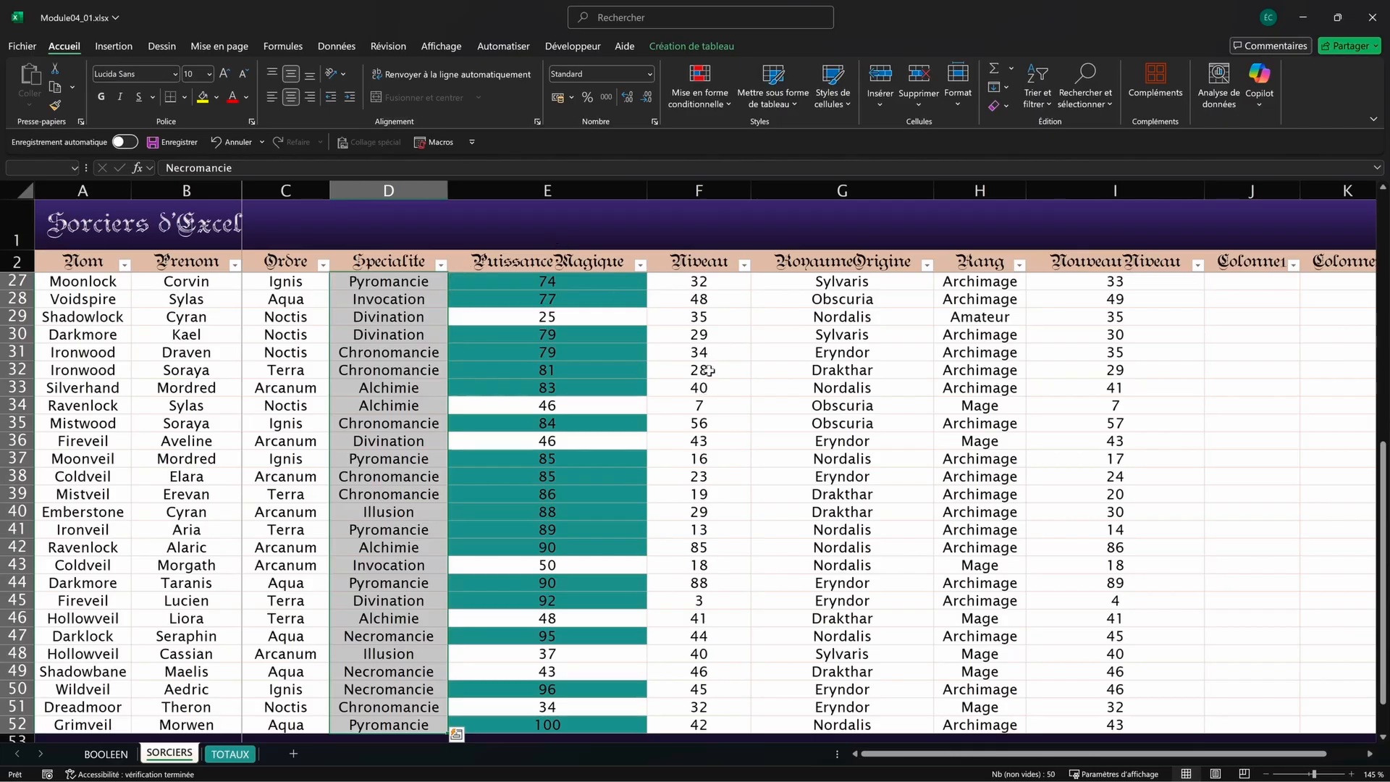
left_click(700, 91)
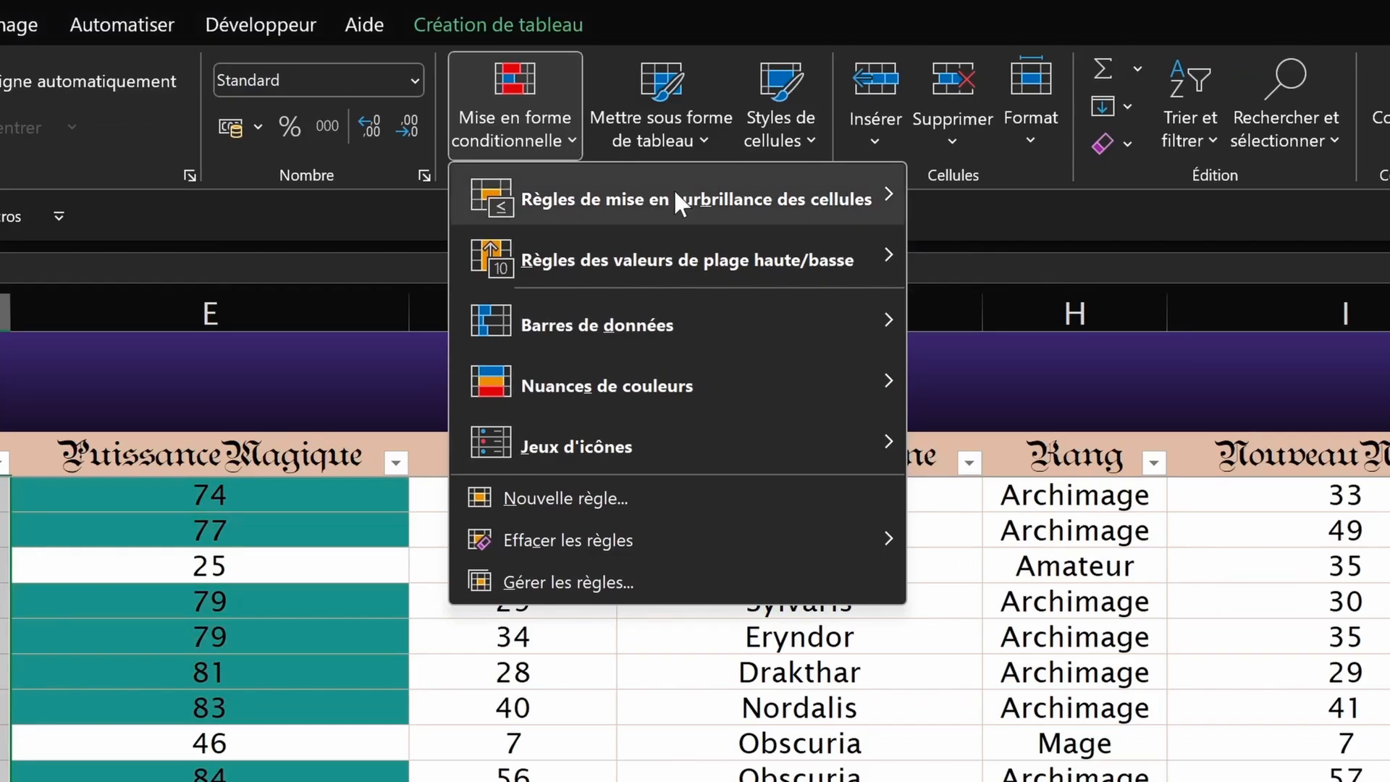
mouse_move(896, 181)
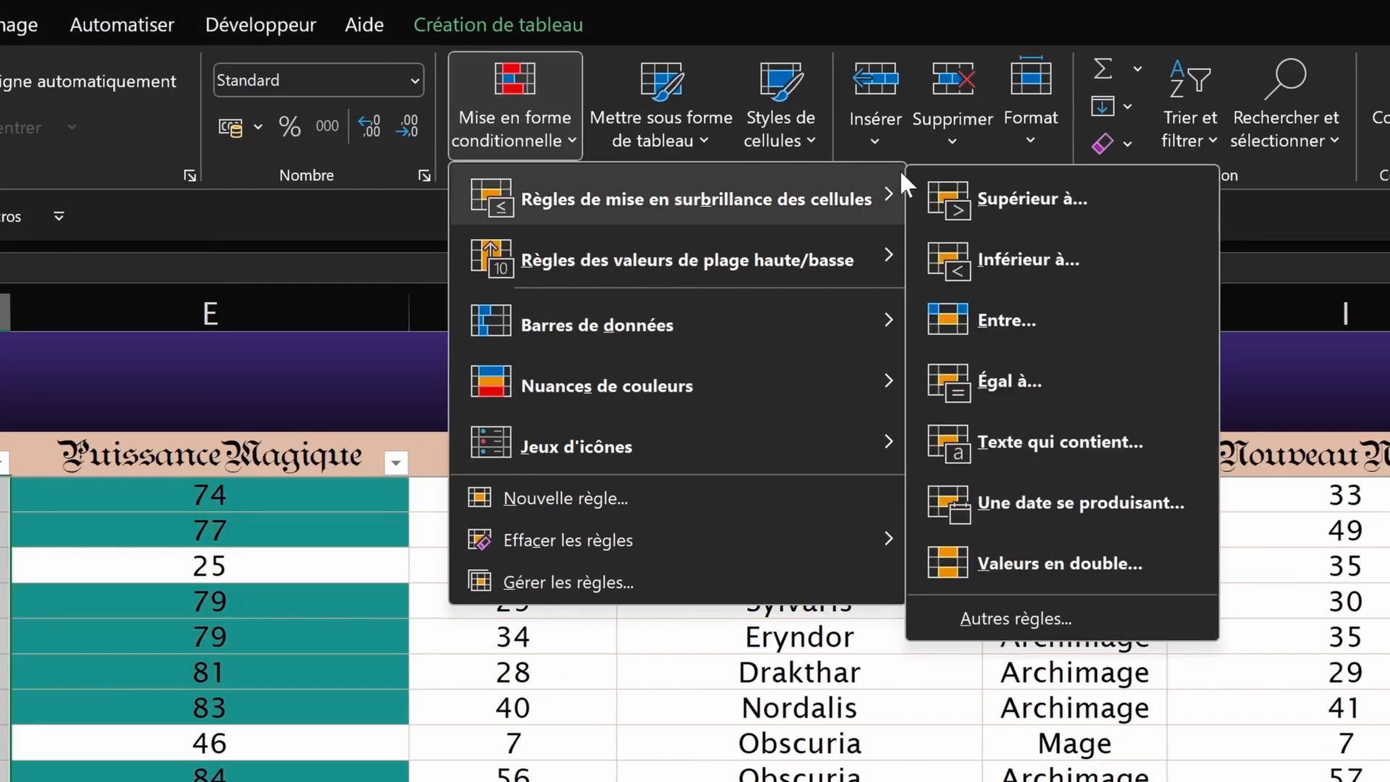
left_click(1014, 377)
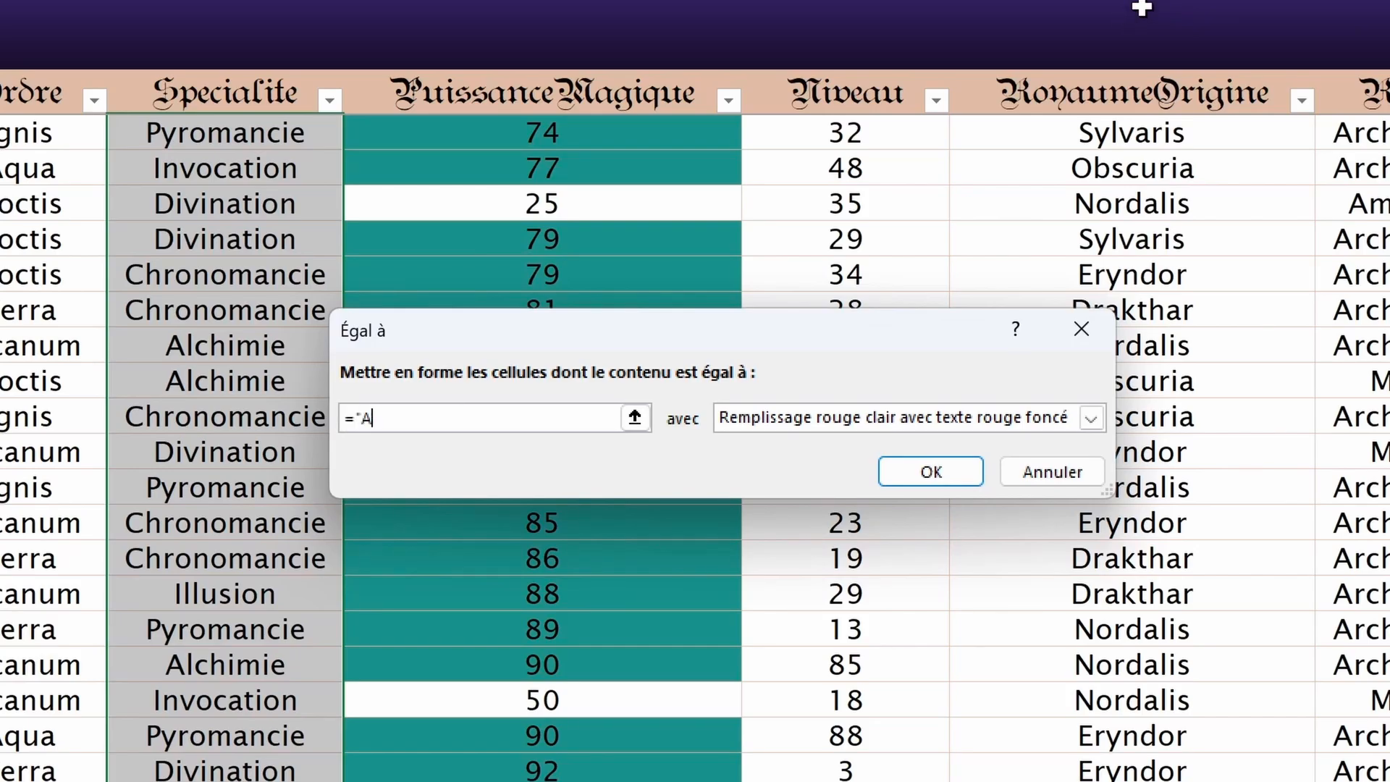
type("=\"Alchimie\"")
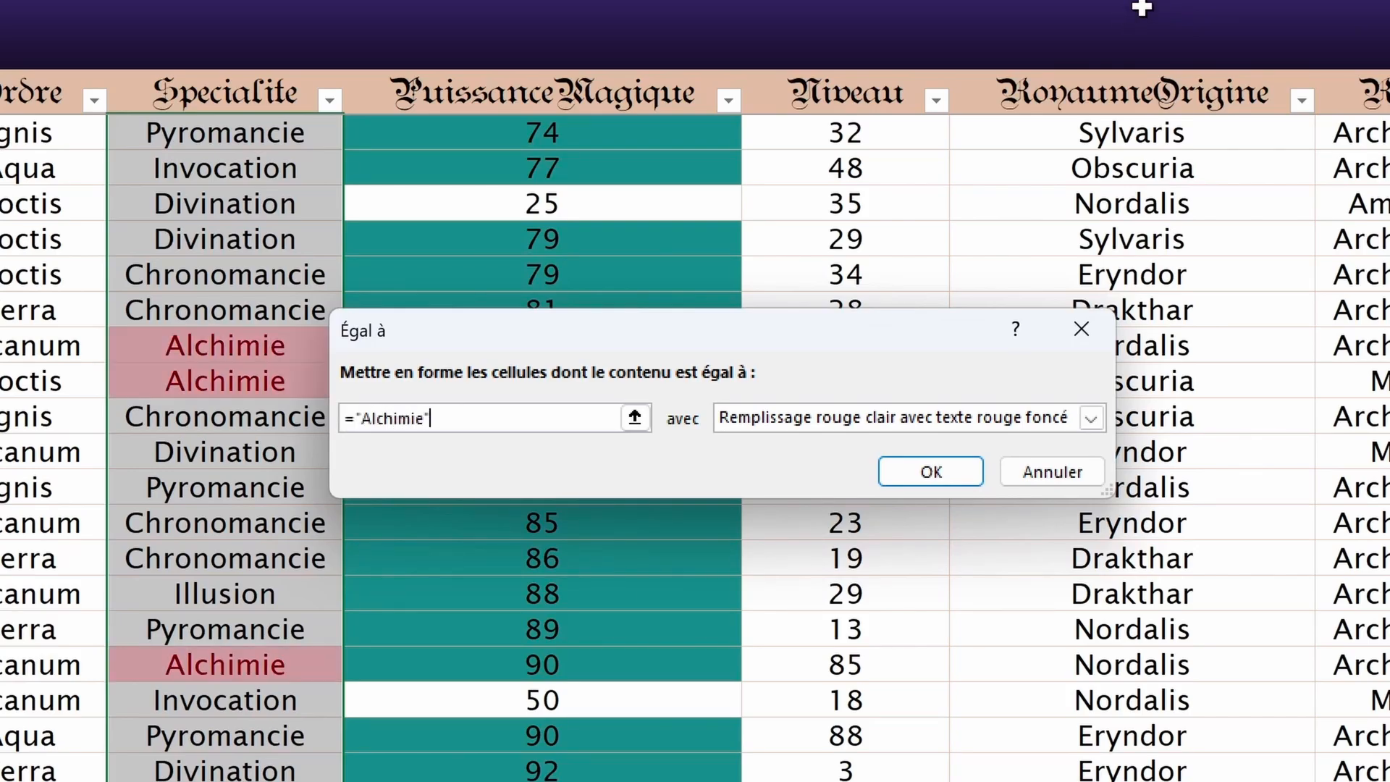
left_click(1024, 418)
left_click(974, 456)
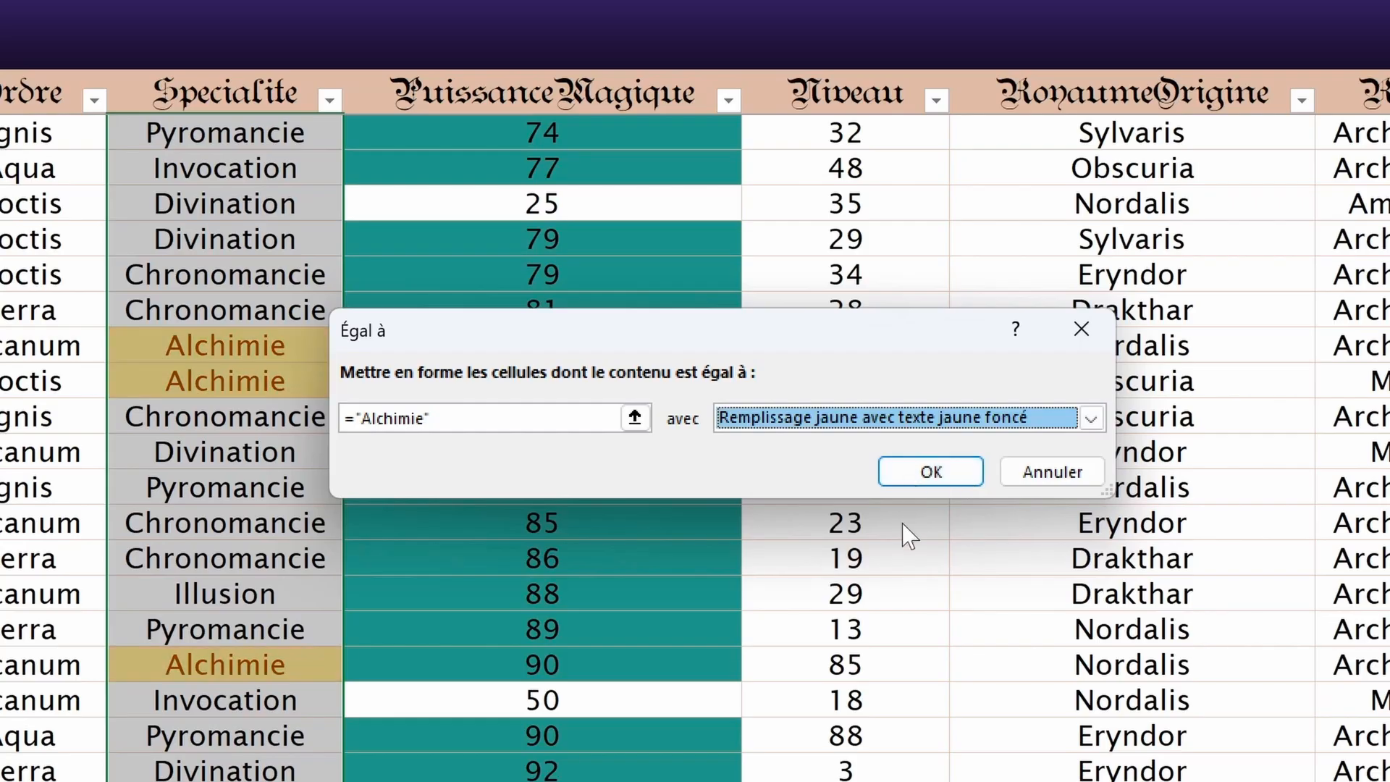
left_click(937, 482)
Step: Examine the Alchimie highlighting through the Specialite column from the first to the last table row
scroll(269, 466, "up", 2)
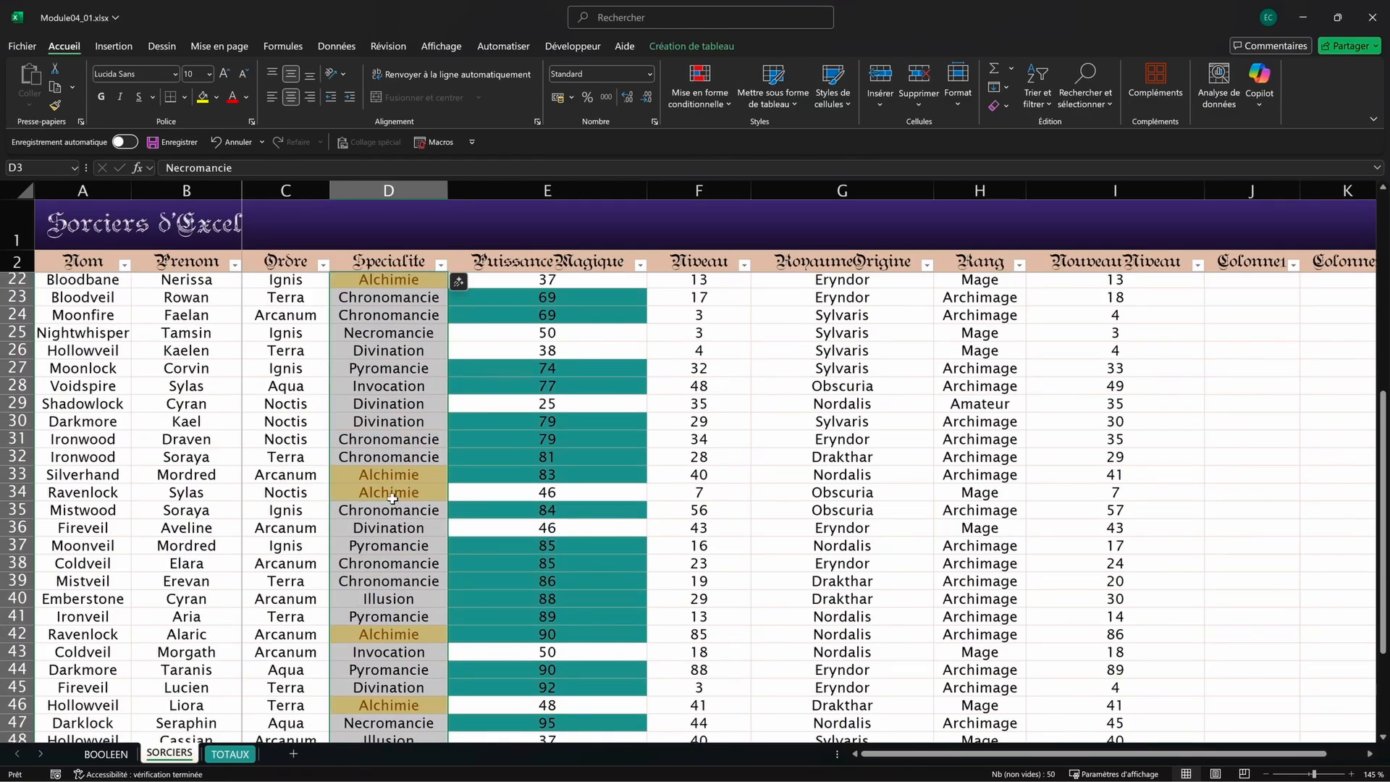
scroll(393, 495, "down", 5)
left_click(371, 529)
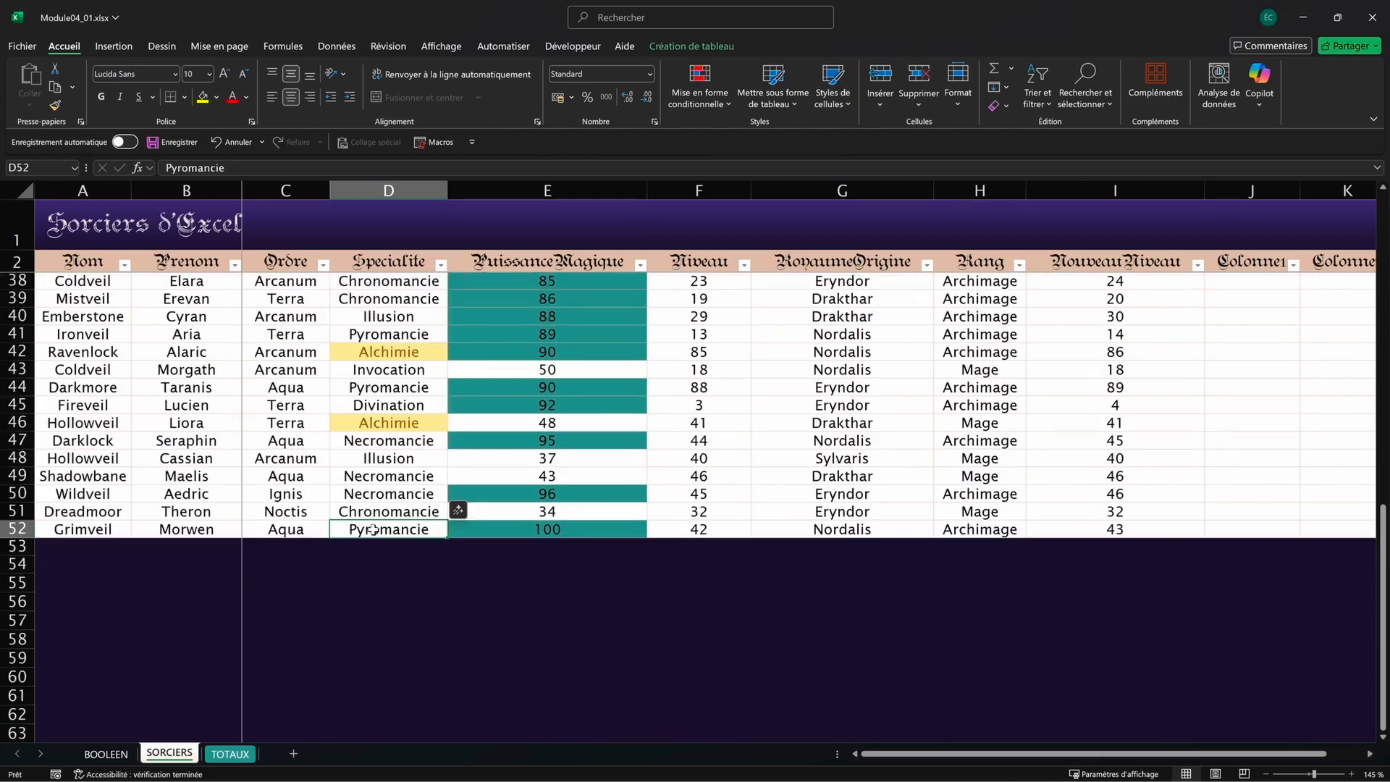
left_click(415, 460)
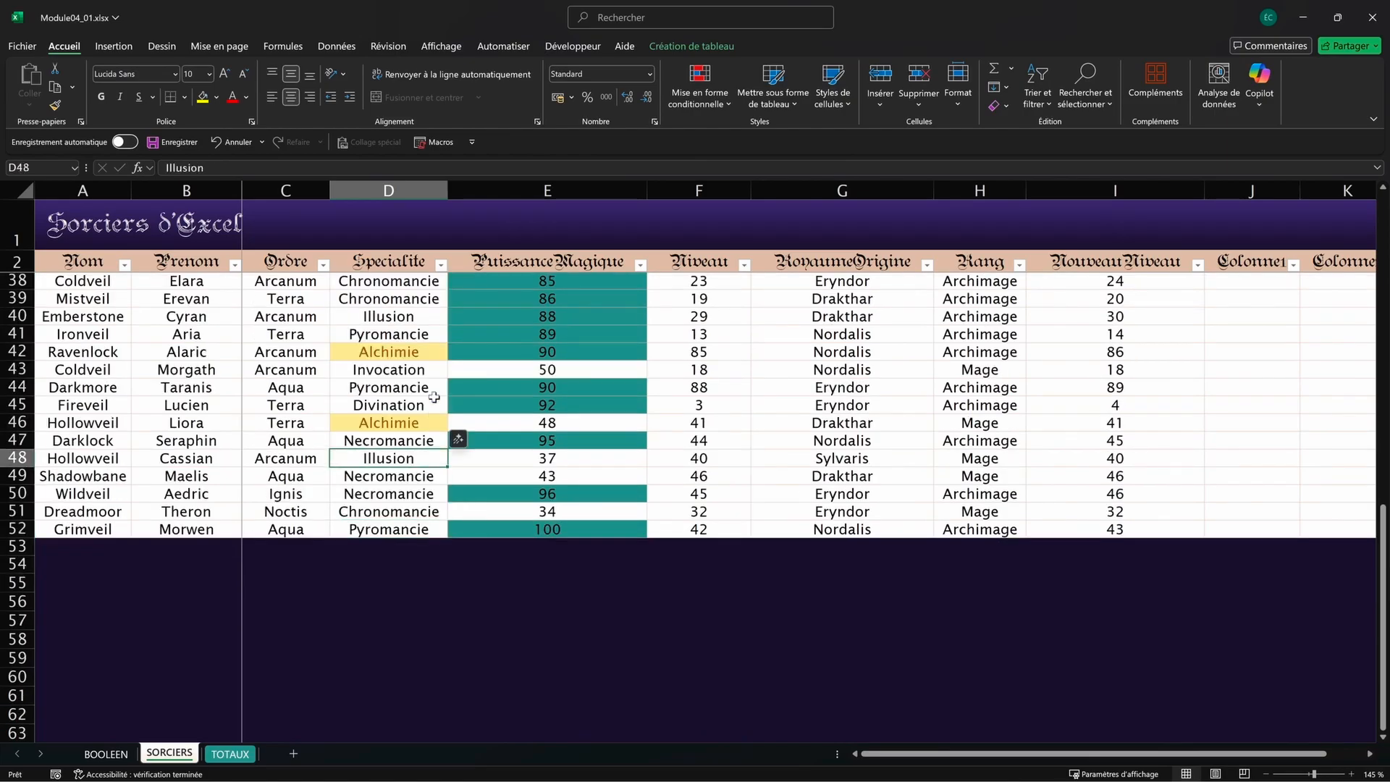
scroll(467, 418, "up", 12)
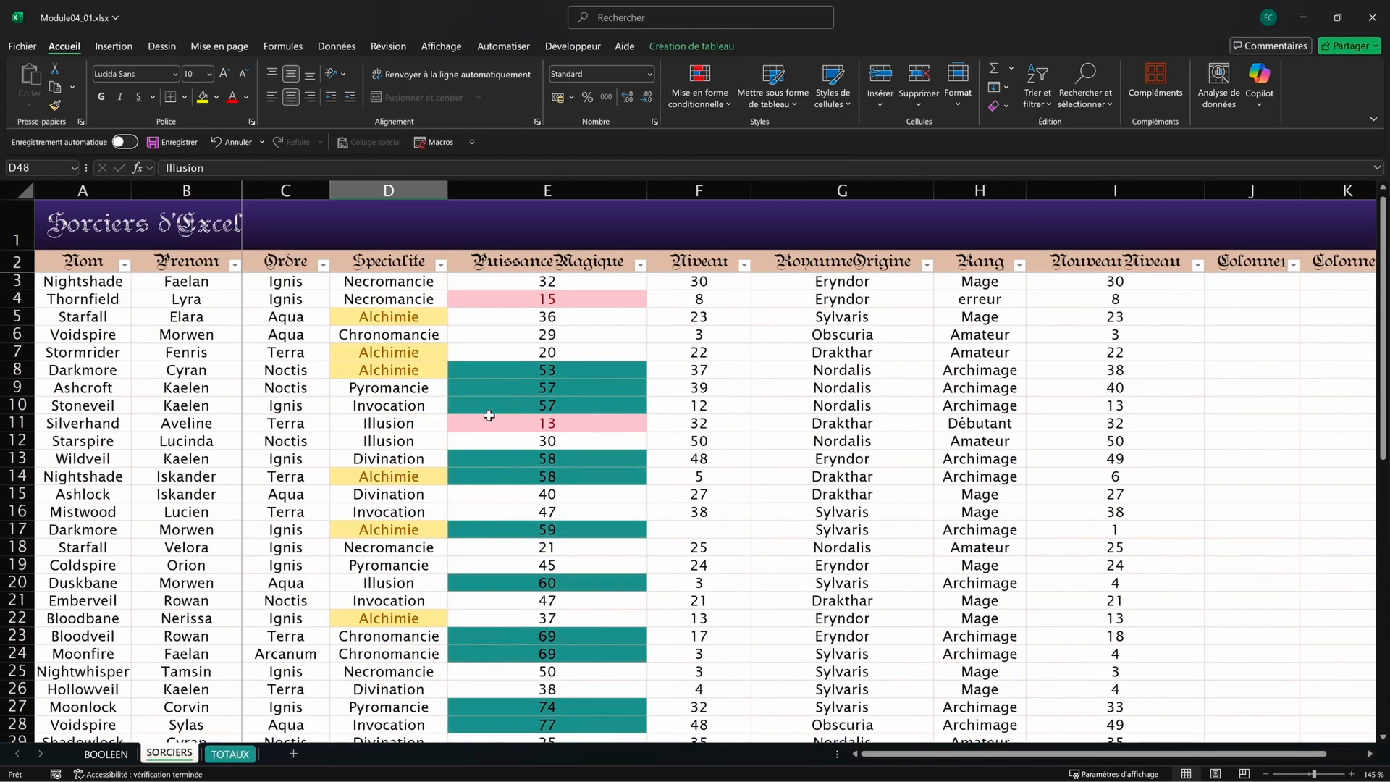
left_click(432, 286)
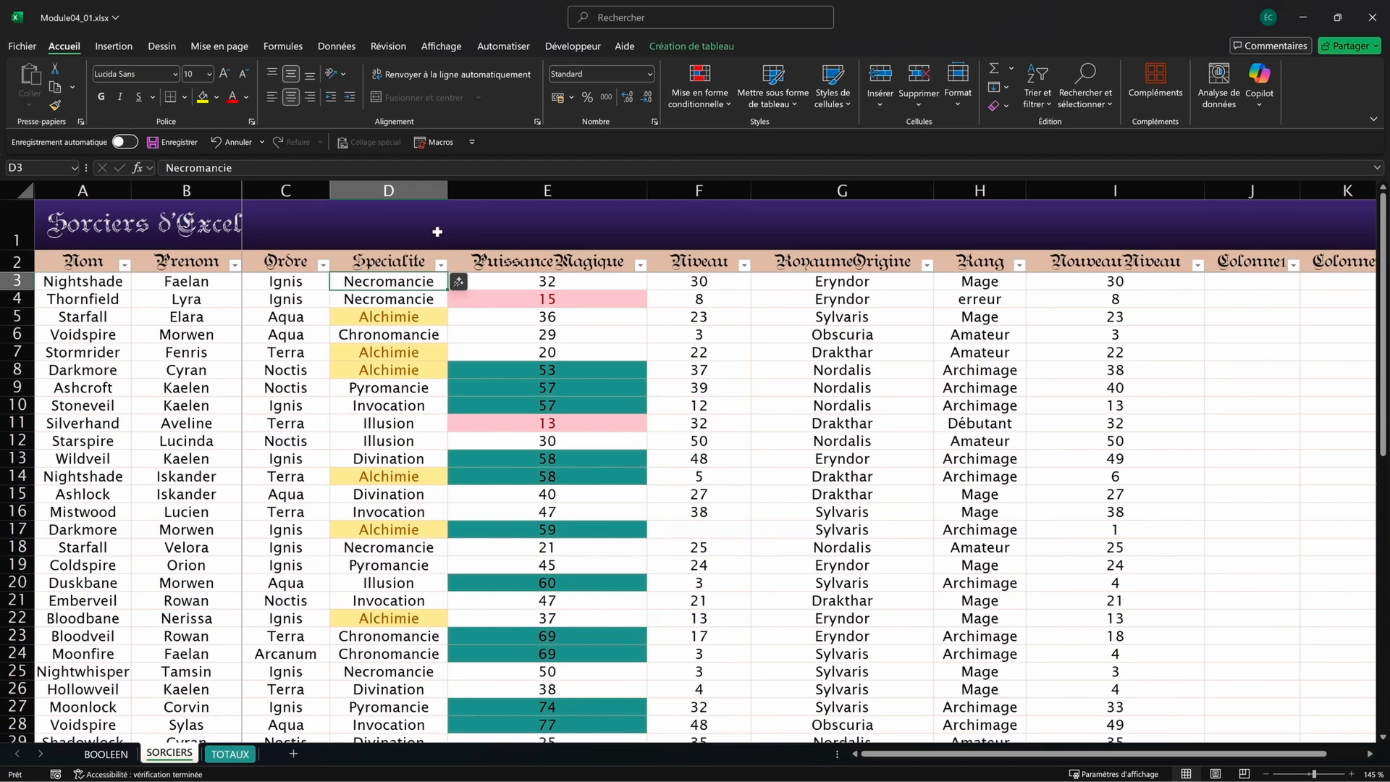
key("ctrl+shift+Down")
scroll(179, 572, "down", 3)
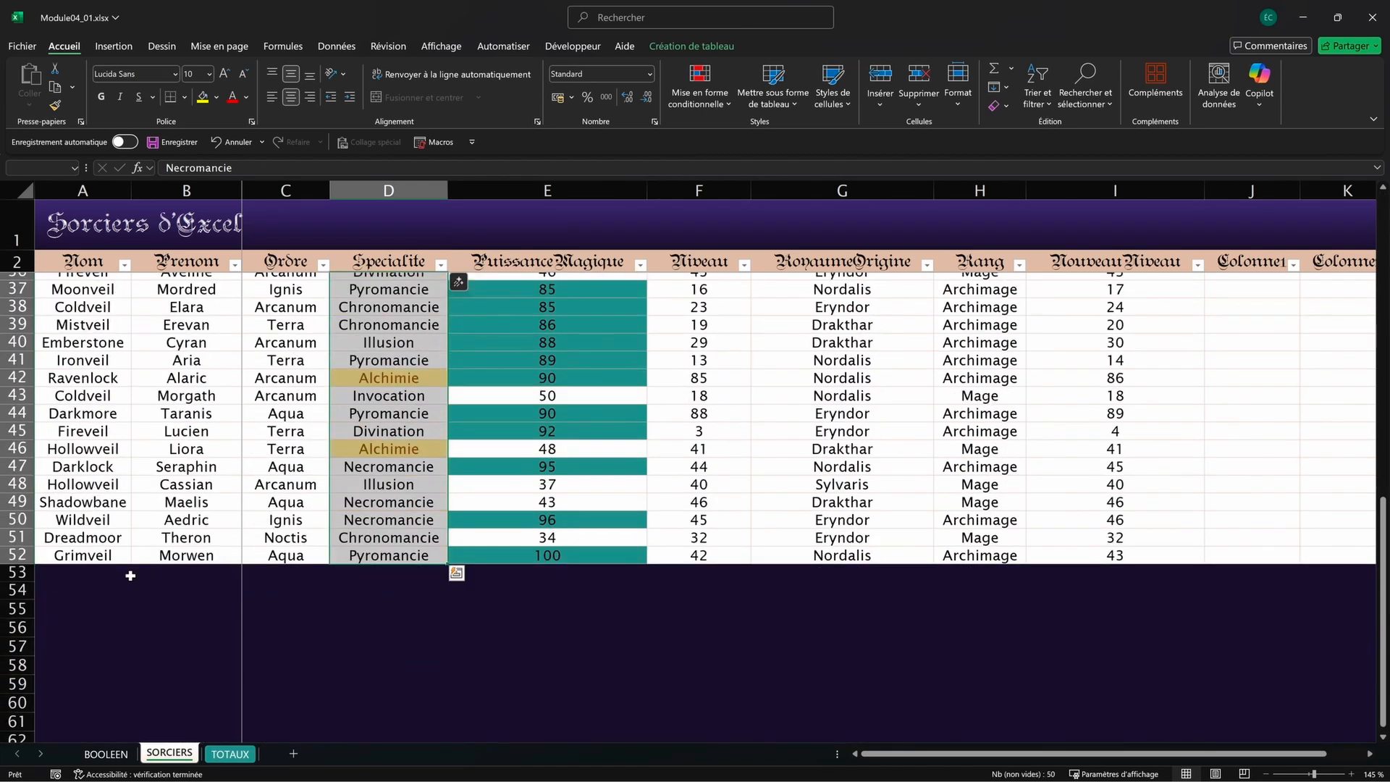
Step: Test the rules in a new table row by entering Alchimie in D53 and 1 in E53
left_click(379, 572)
type("Alchimie")
key("Return")
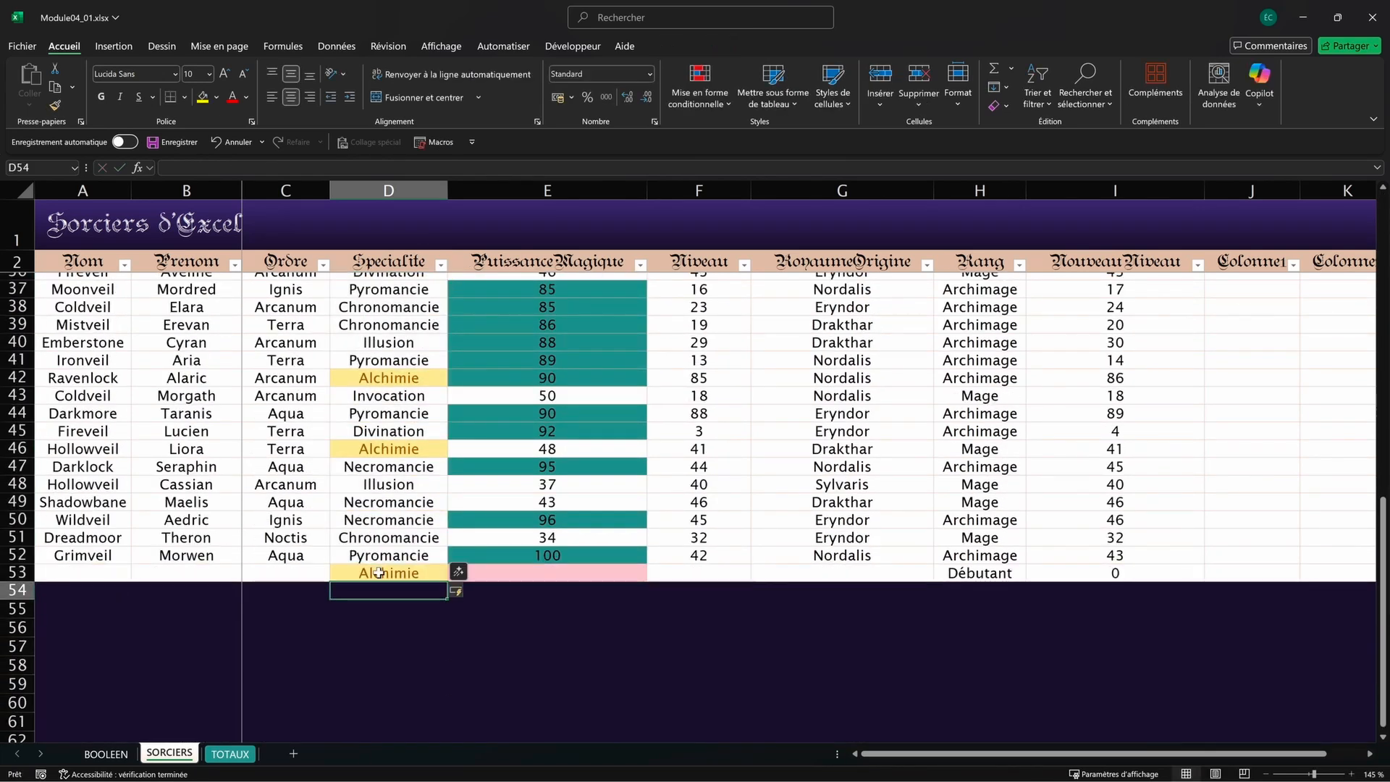
left_click(380, 573)
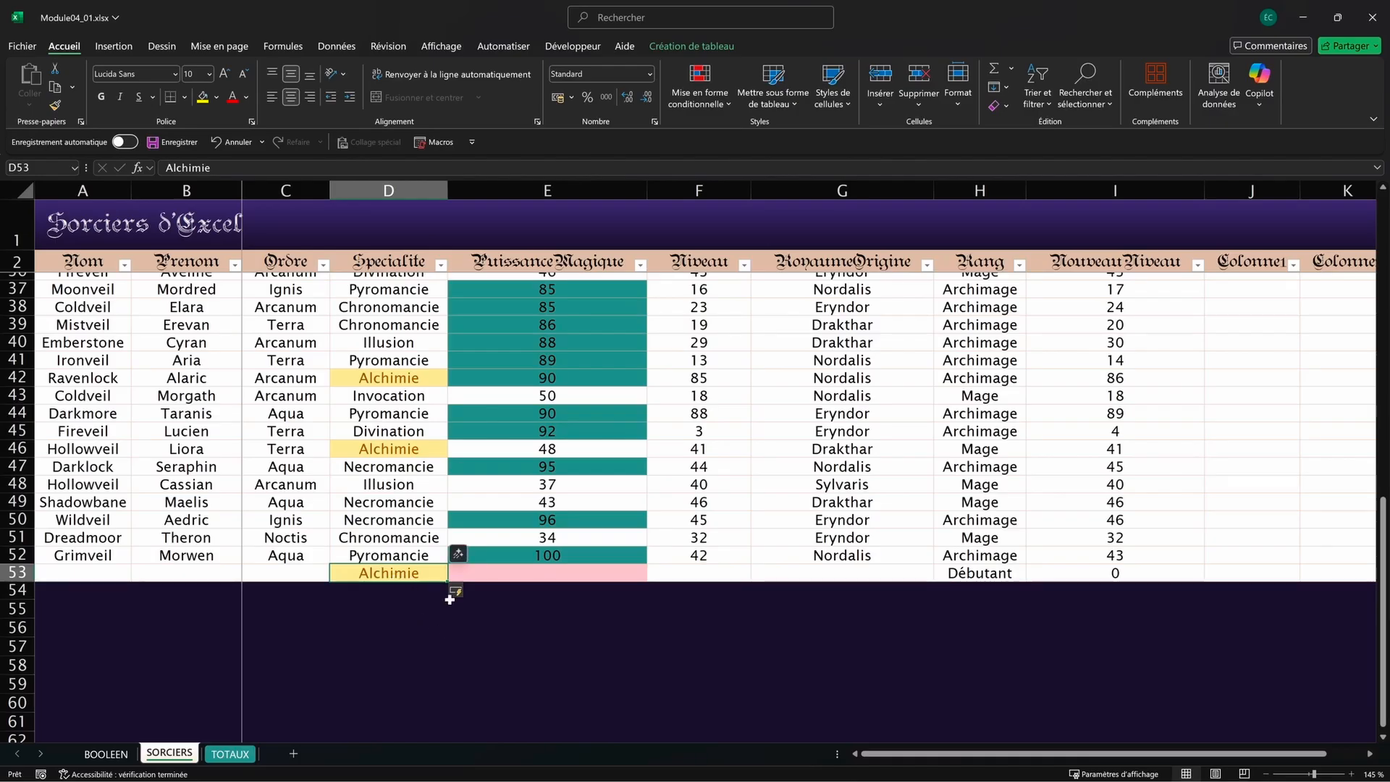
key("Tab")
type("1")
key("Return")
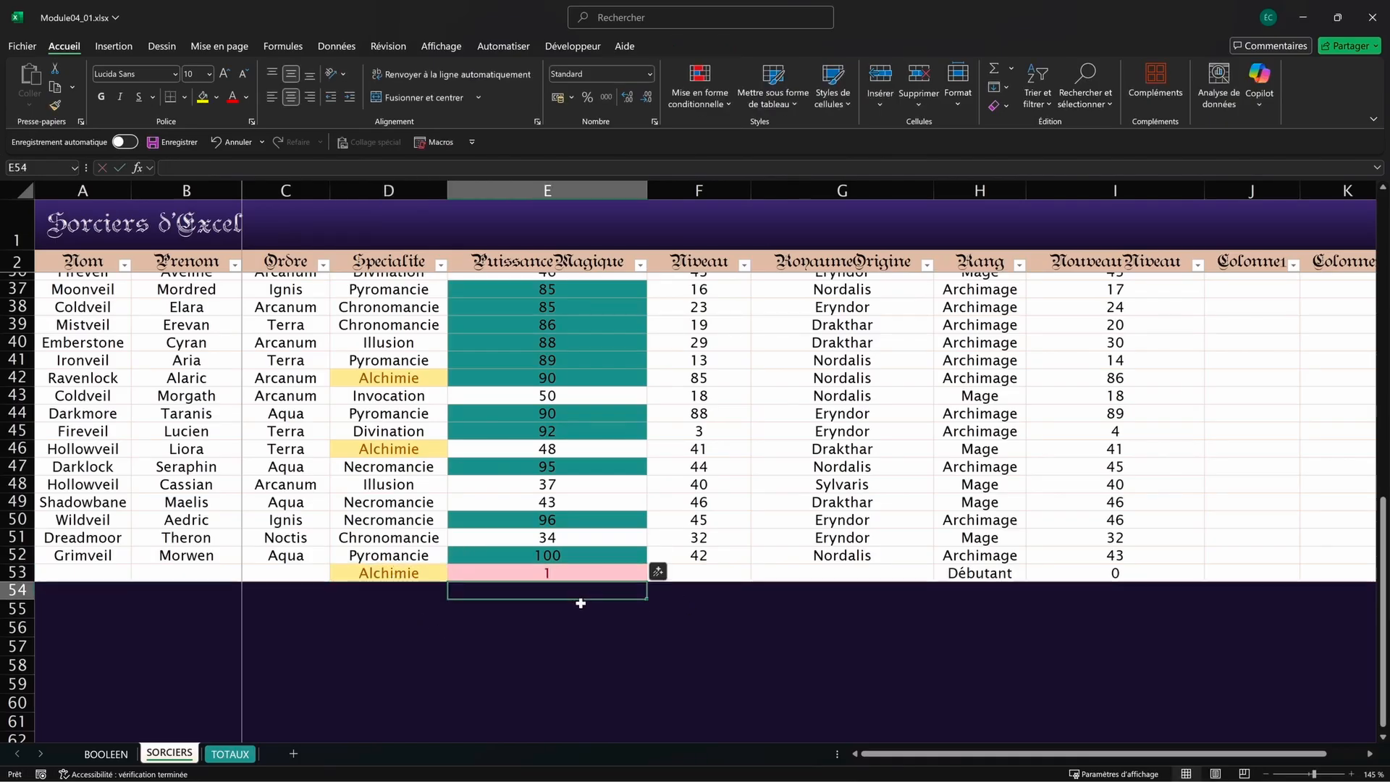
Step: Undo the test entries and the table extension in row 53
scroll(568, 479, "down", 3)
key("ctrl+z")
key("ctrl+z")
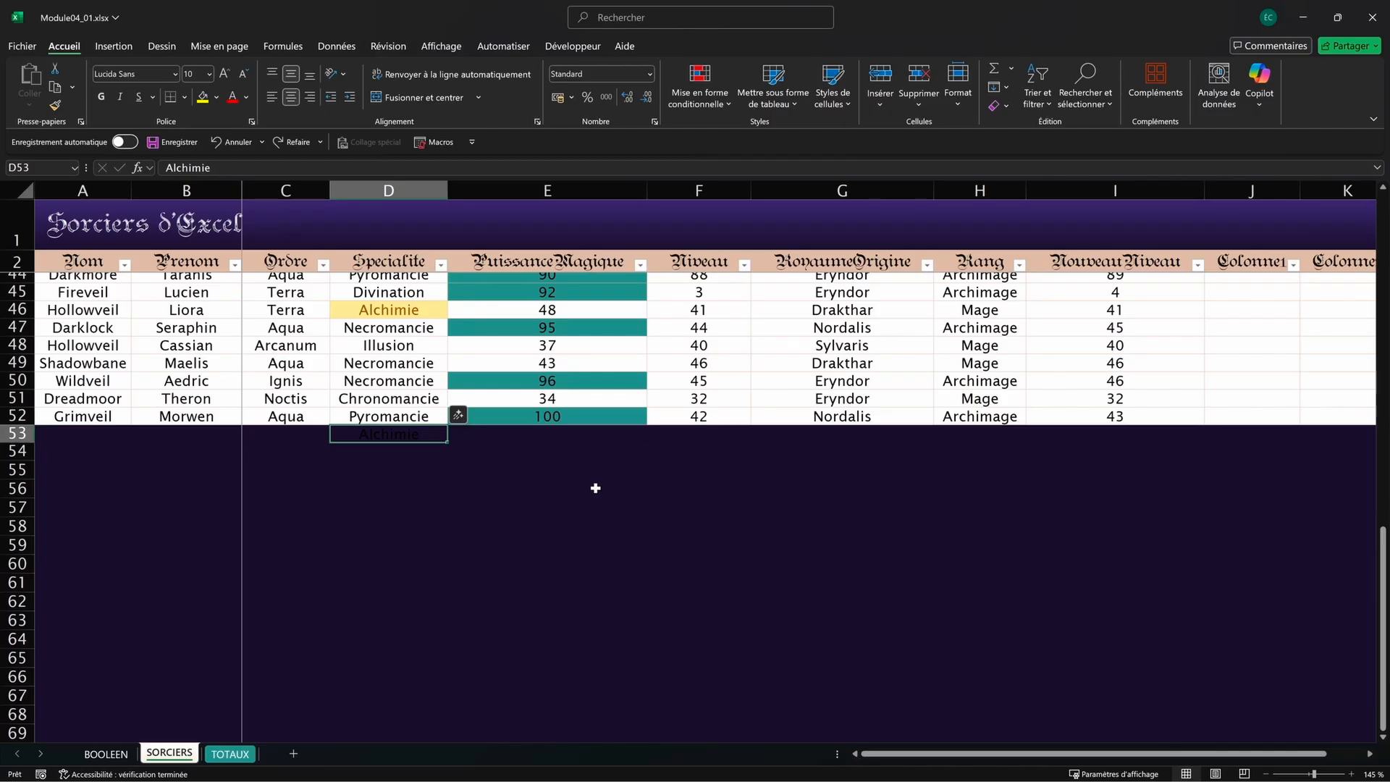
key("ctrl+z")
Step: Highlight the Specialite values in D3:D52 containing the text "tion" with light red fill and dark red text
key("ctrl+Up")
scroll(371, 526, "down", 6)
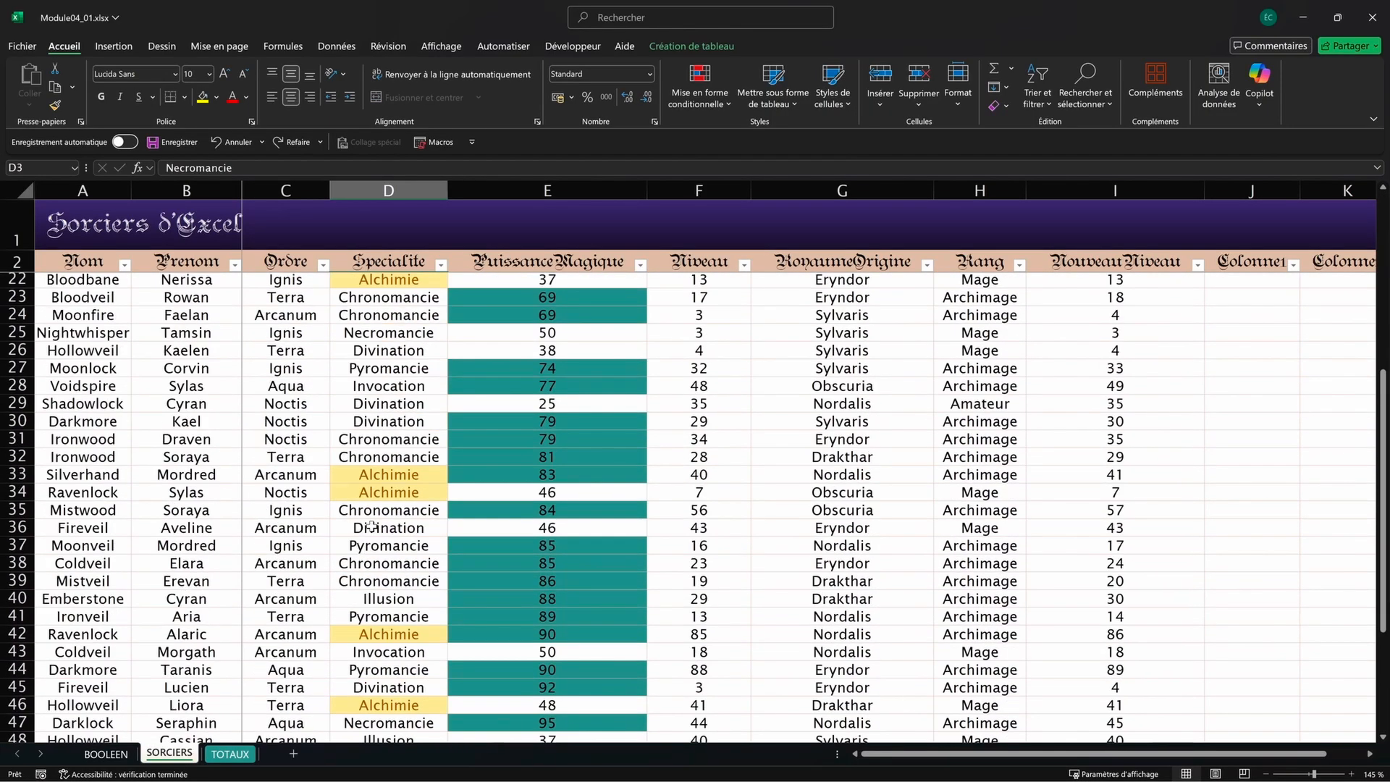
scroll(372, 526, "down", 5)
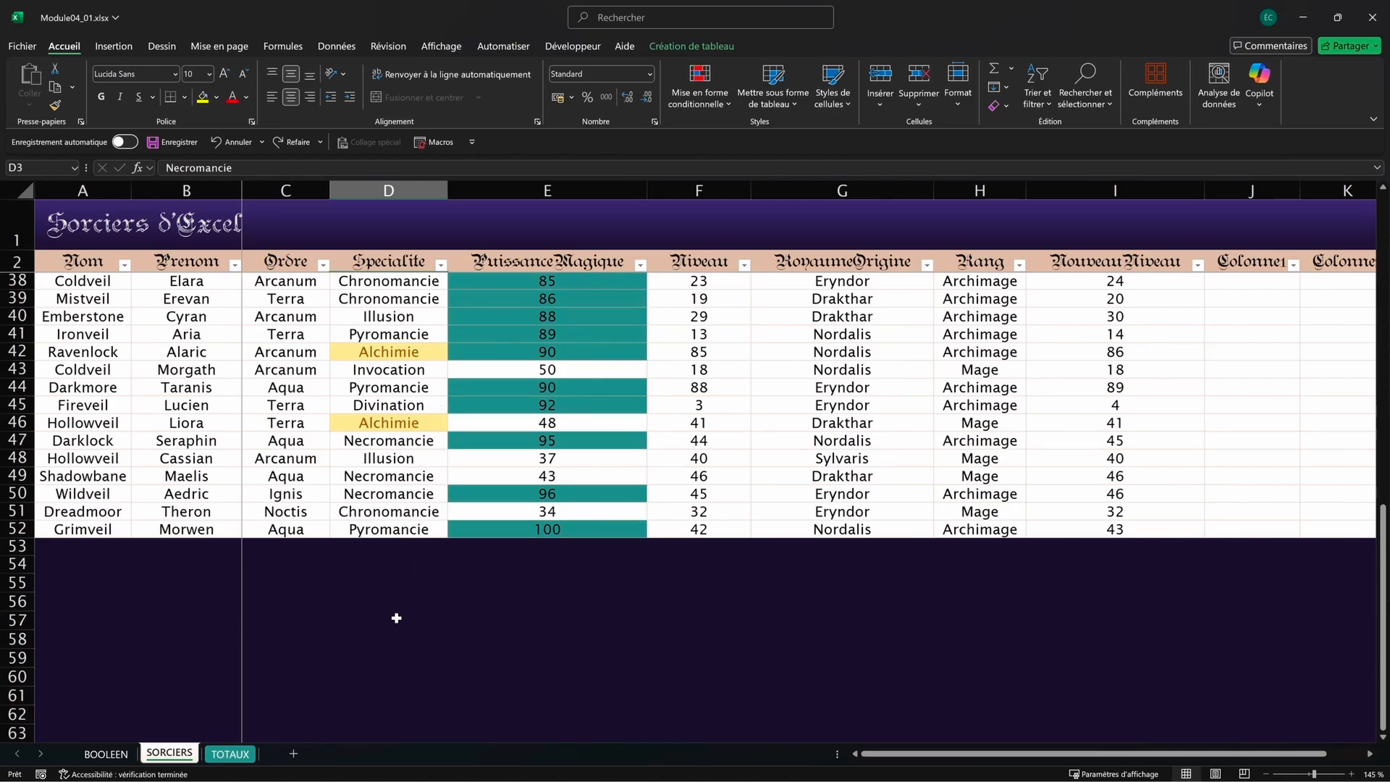
scroll(387, 596, "up", 12)
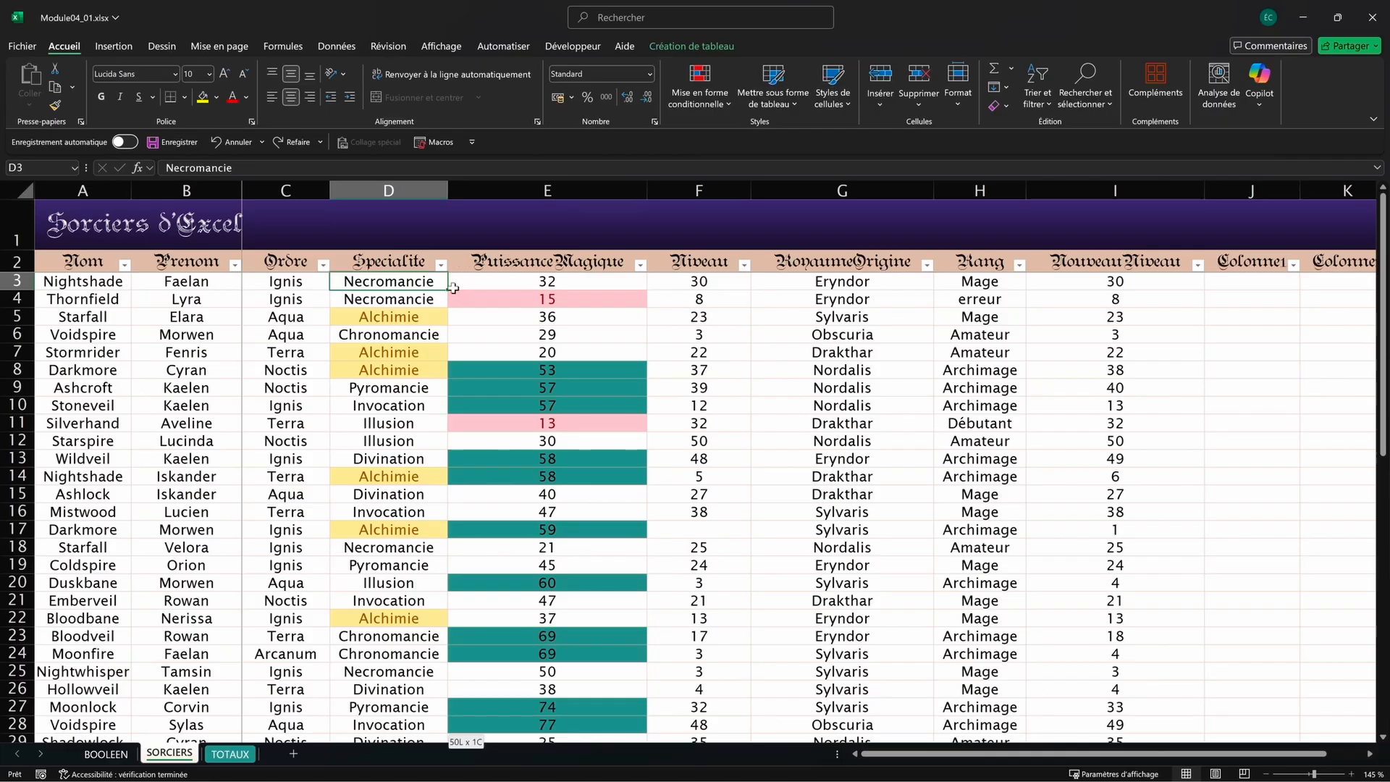
key("ctrl+shift+Down")
left_click(699, 85)
mouse_move(789, 134)
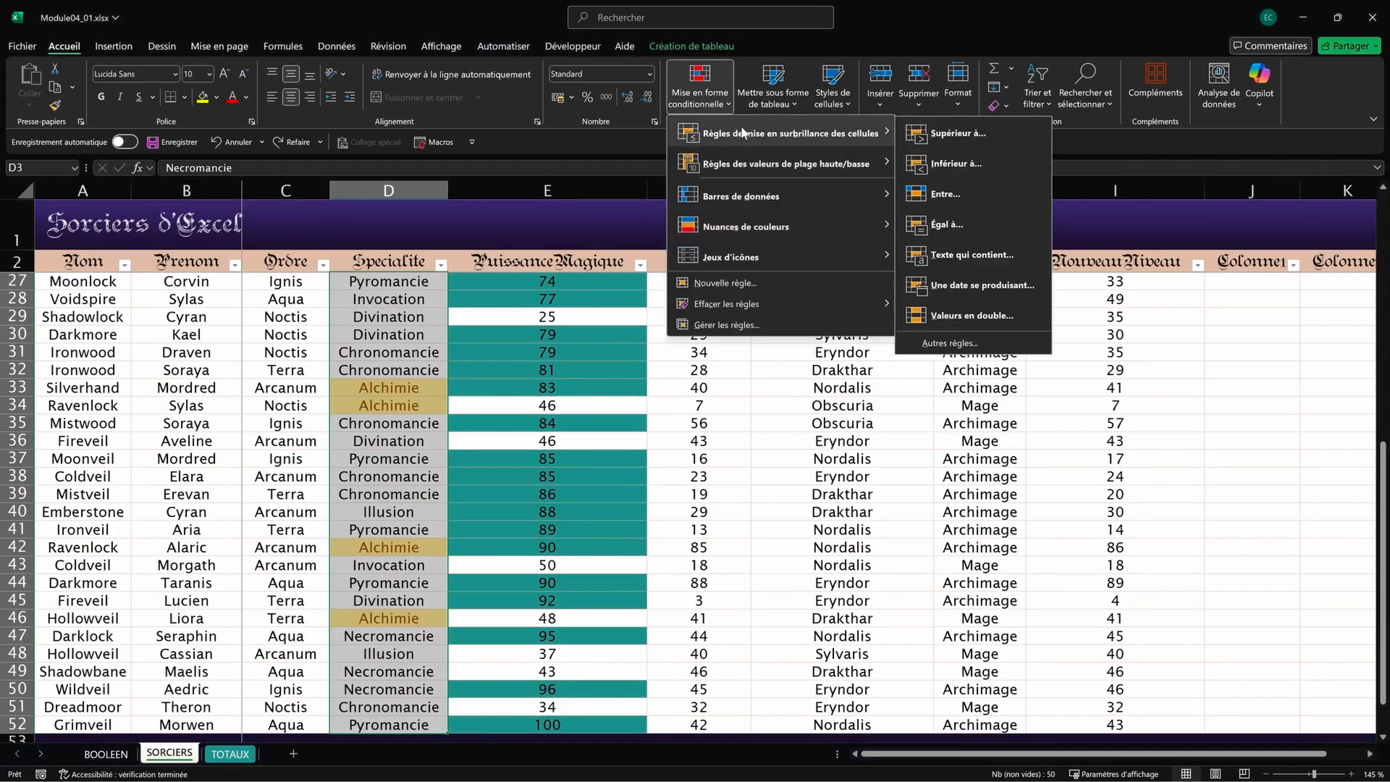
left_click(954, 257)
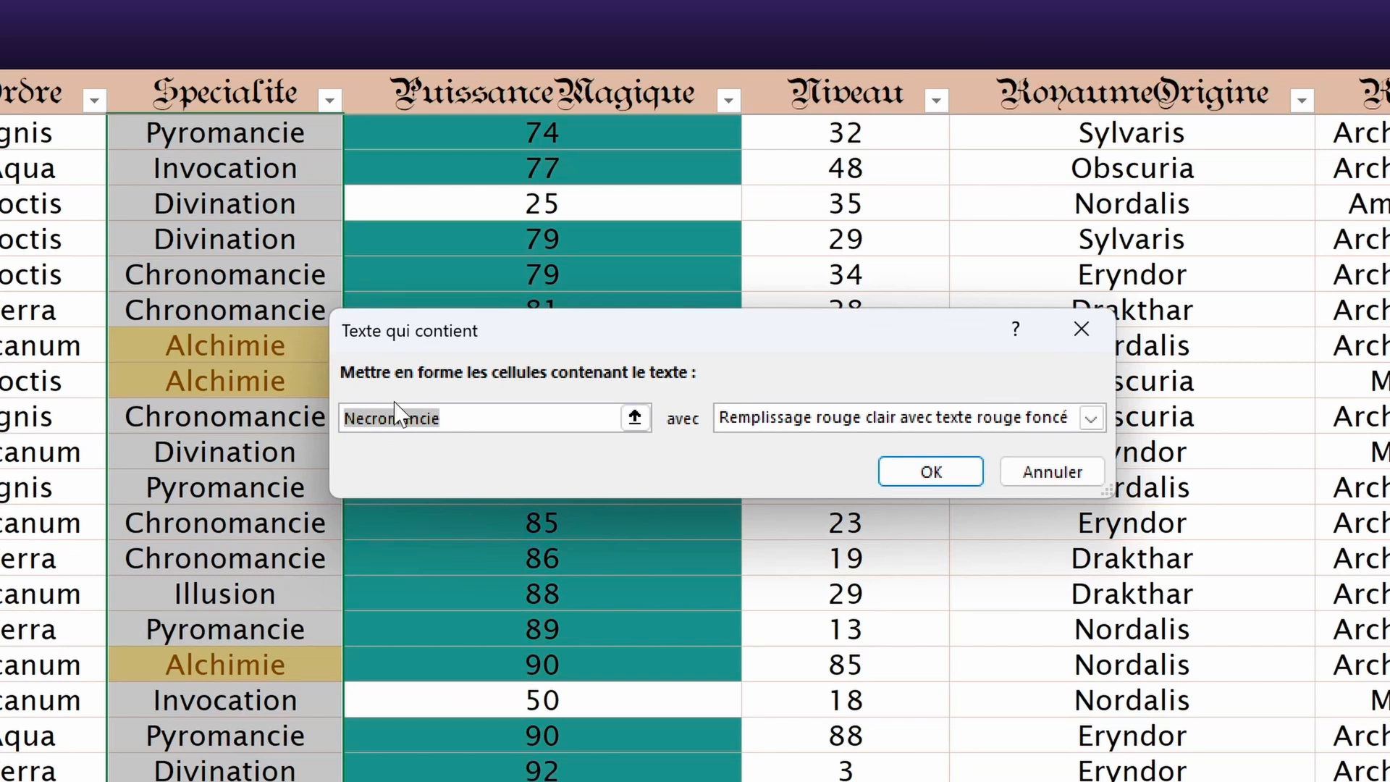
type("tion")
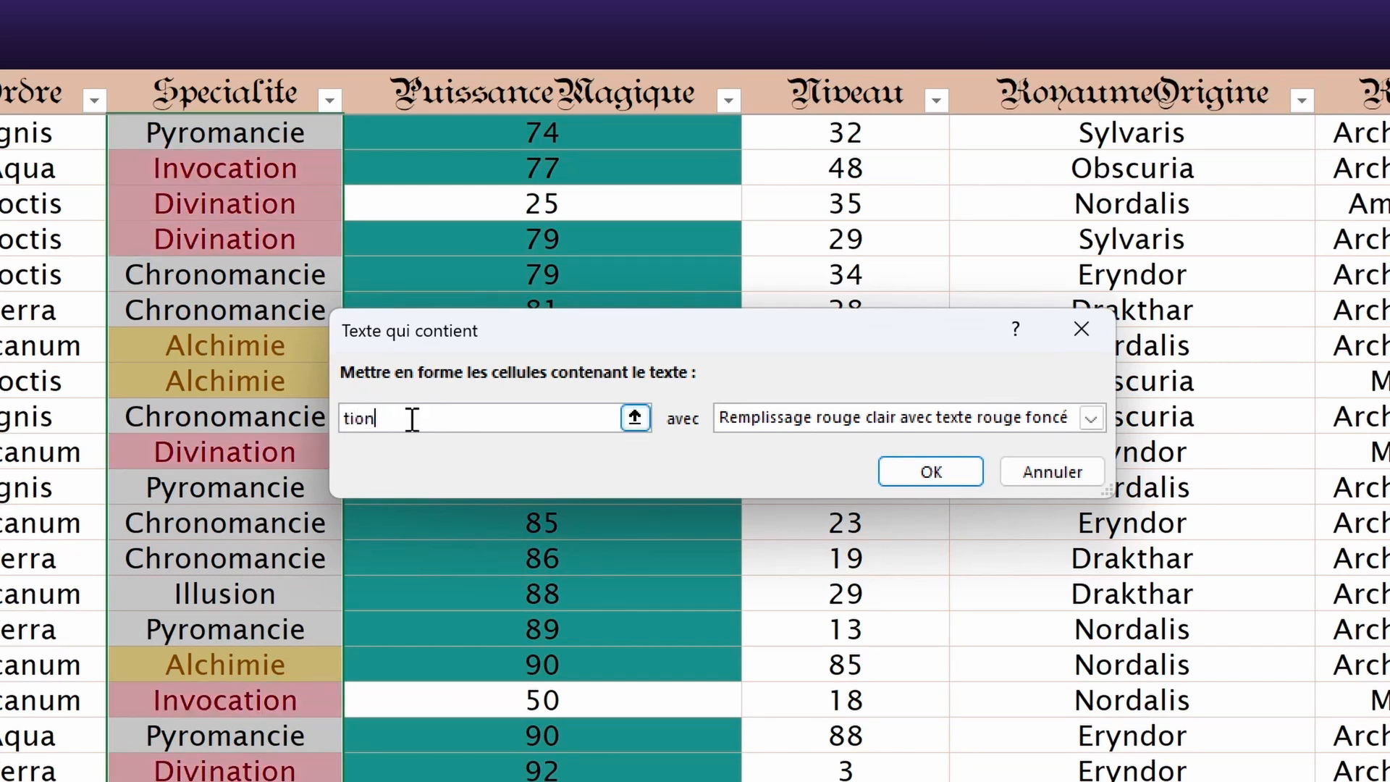
left_click(931, 473)
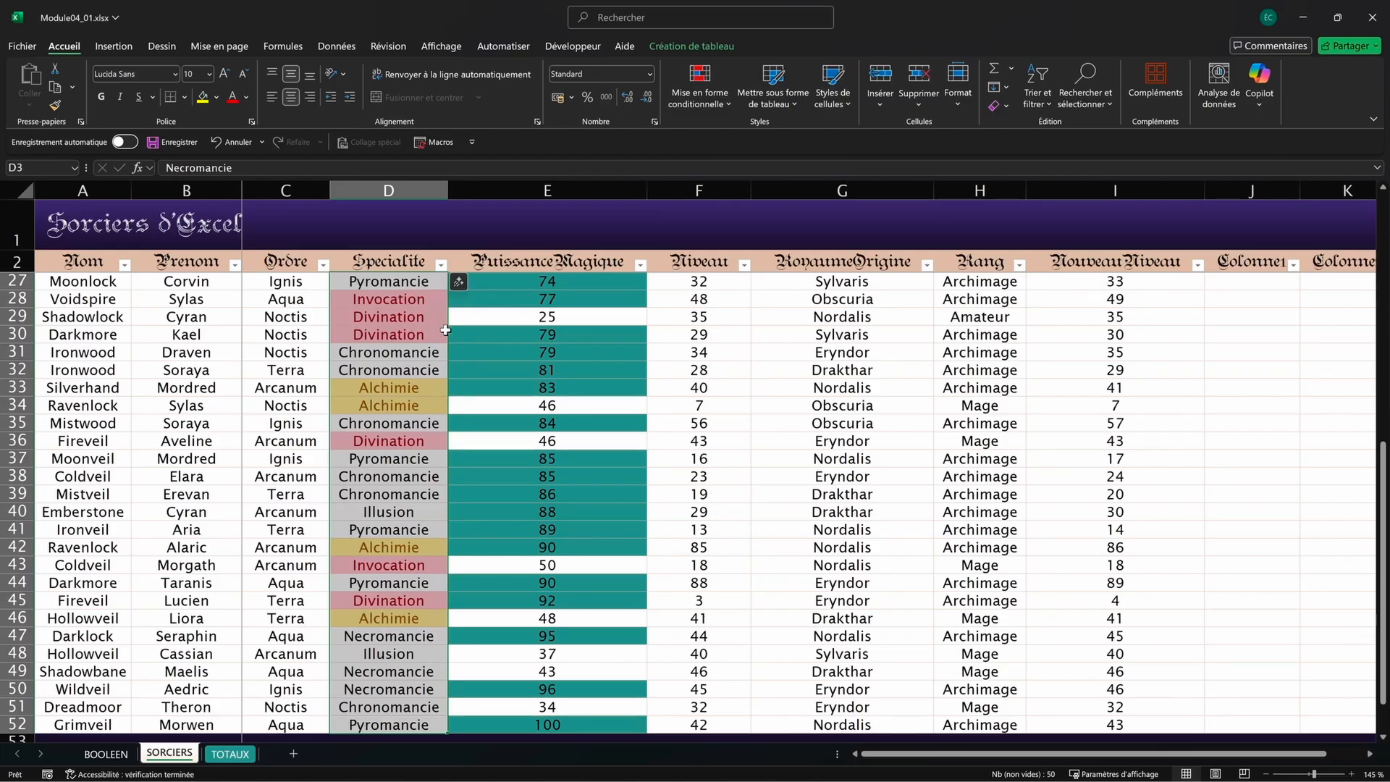
Step: Open the conditional formatting rules manager to review the rules applied to this table
scroll(445, 330, "down", 3)
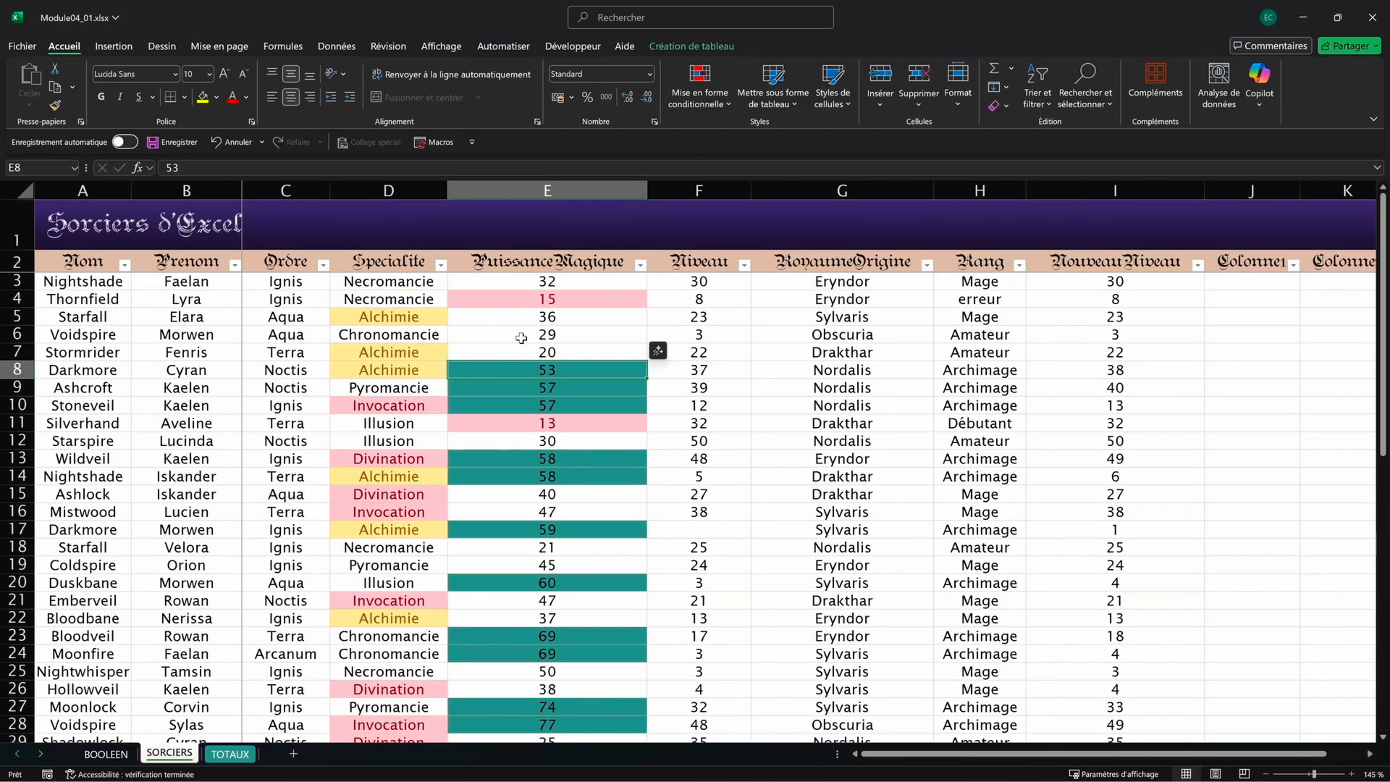
left_click(521, 338)
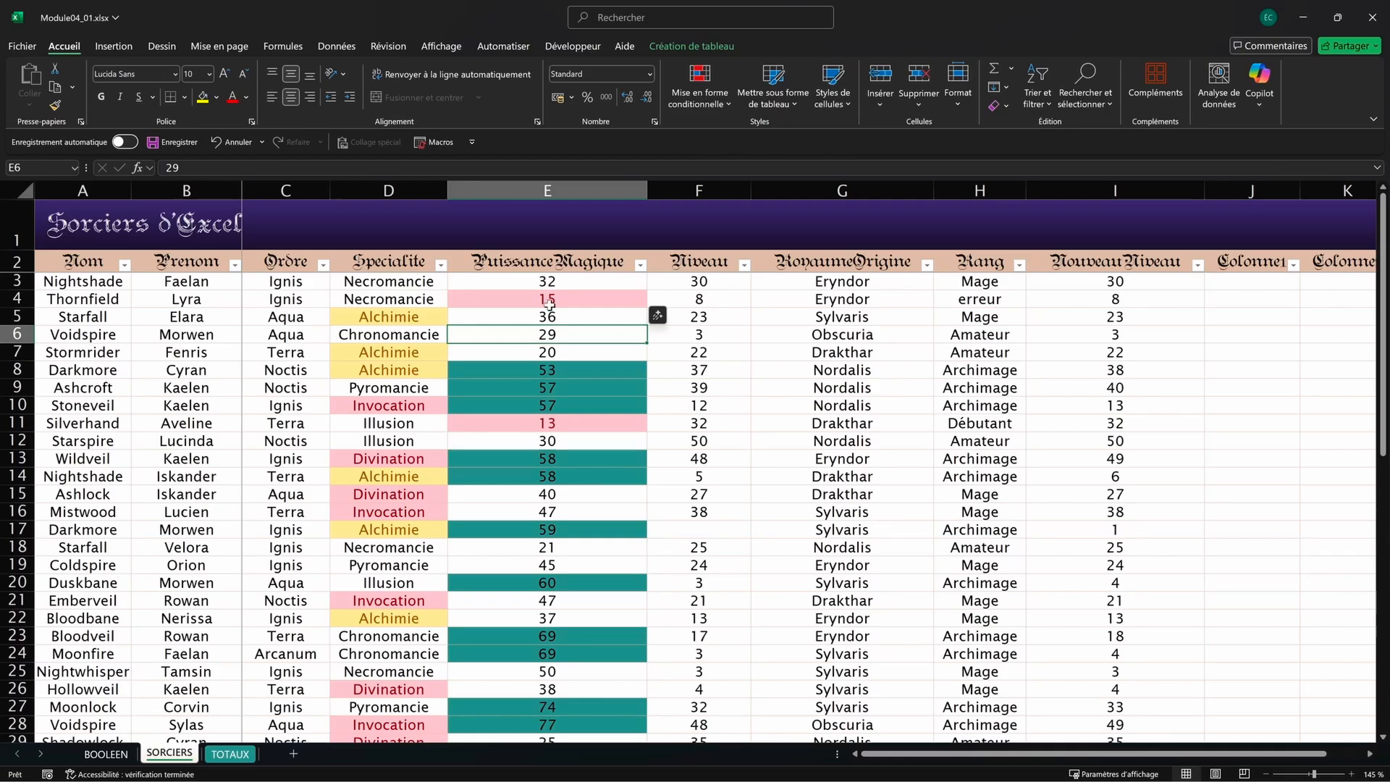
left_click(723, 103)
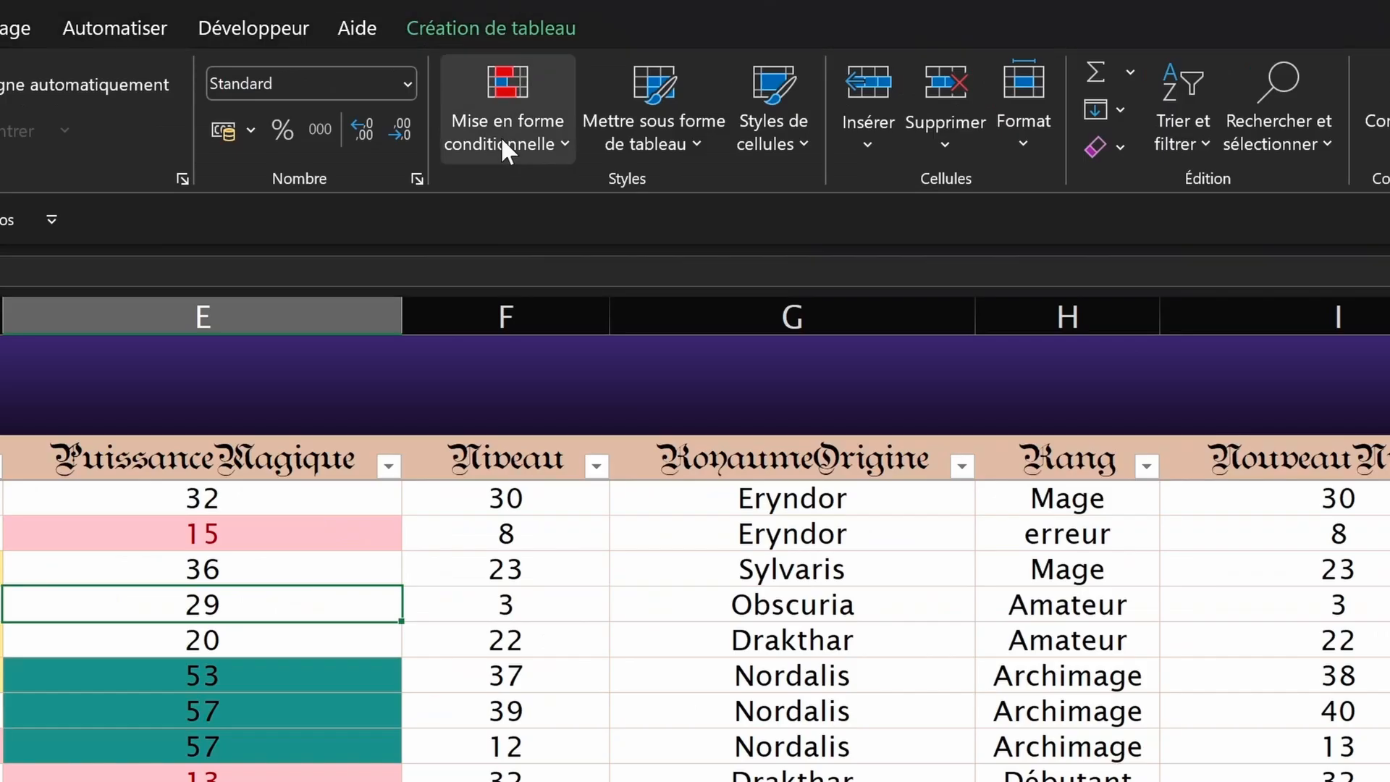
left_click(537, 103)
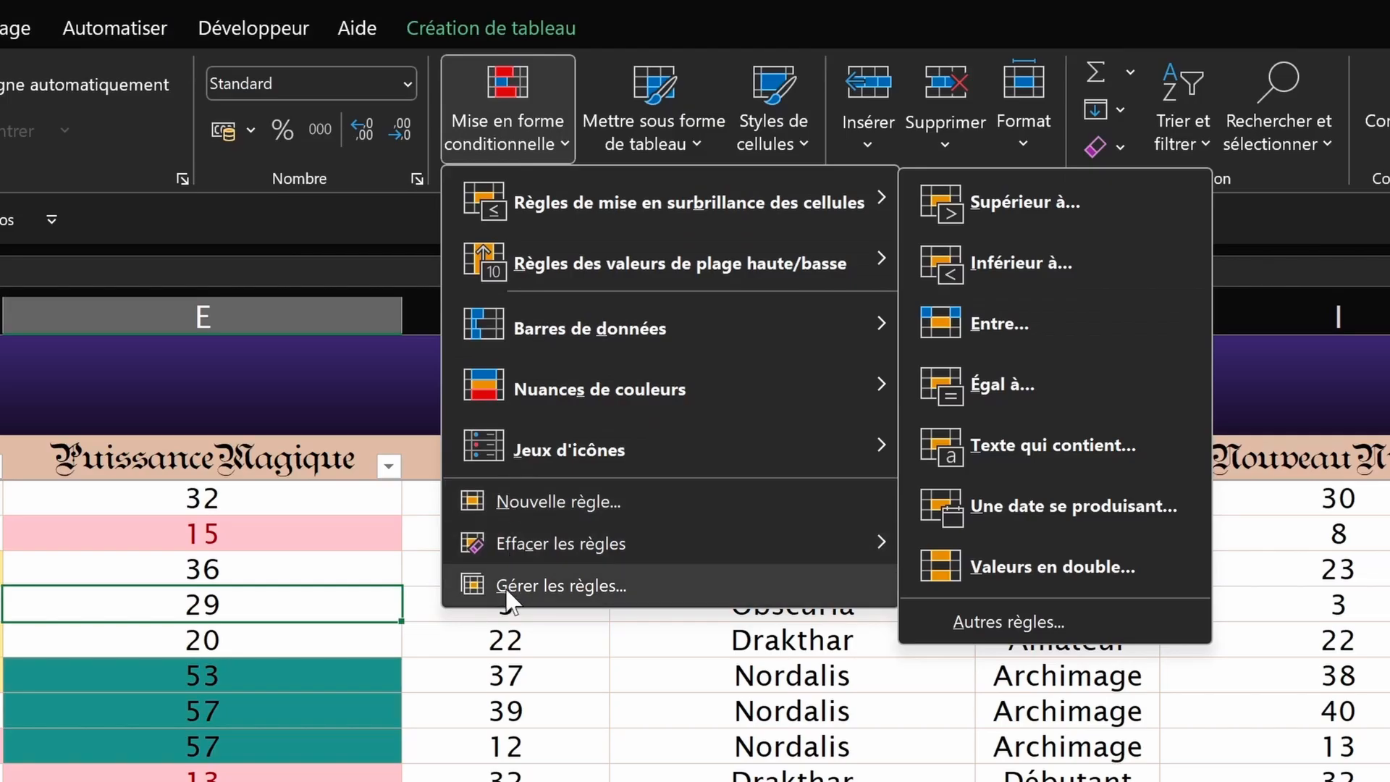
left_click(510, 588)
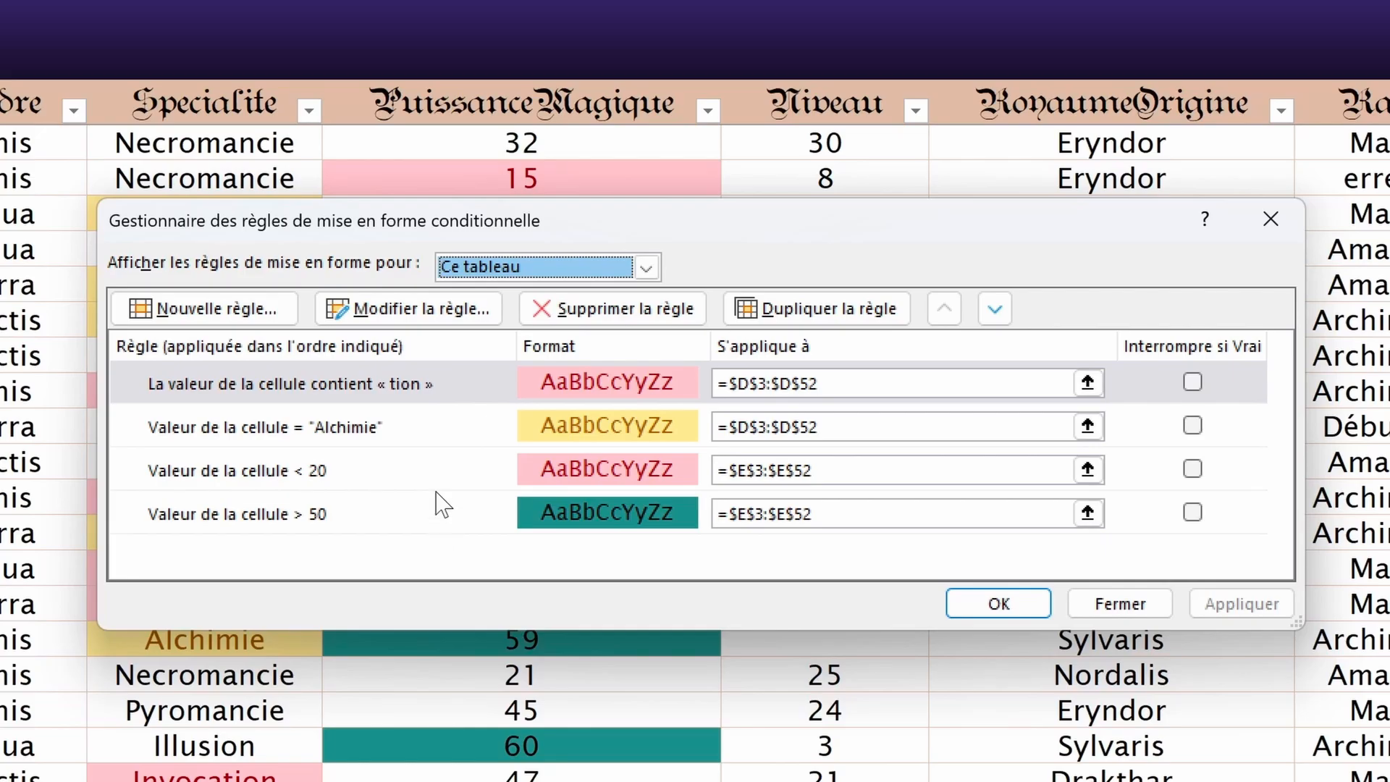
Step: Edit the Specialite rule for text containing "tion" so it targets cells containing "Invocation"
left_click(349, 424)
left_click(342, 386)
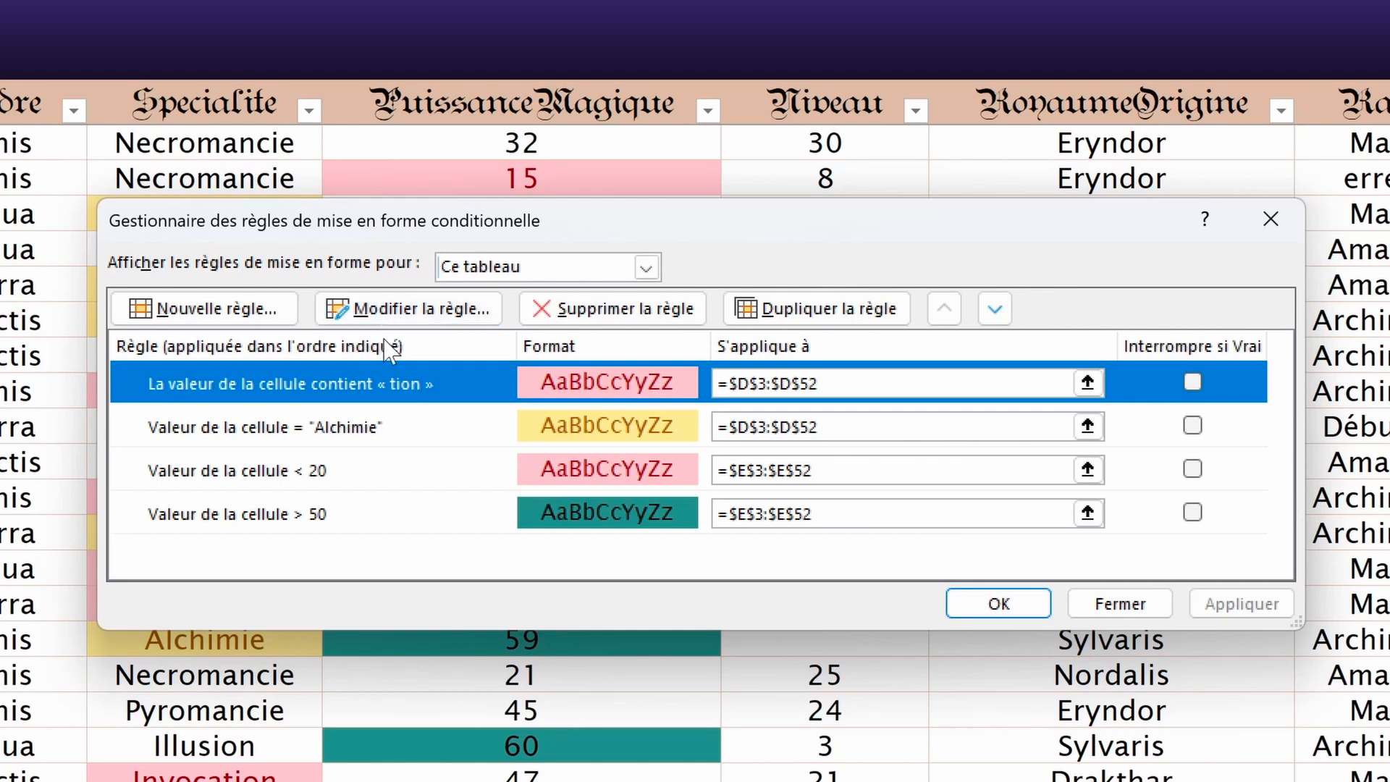
left_click(395, 311)
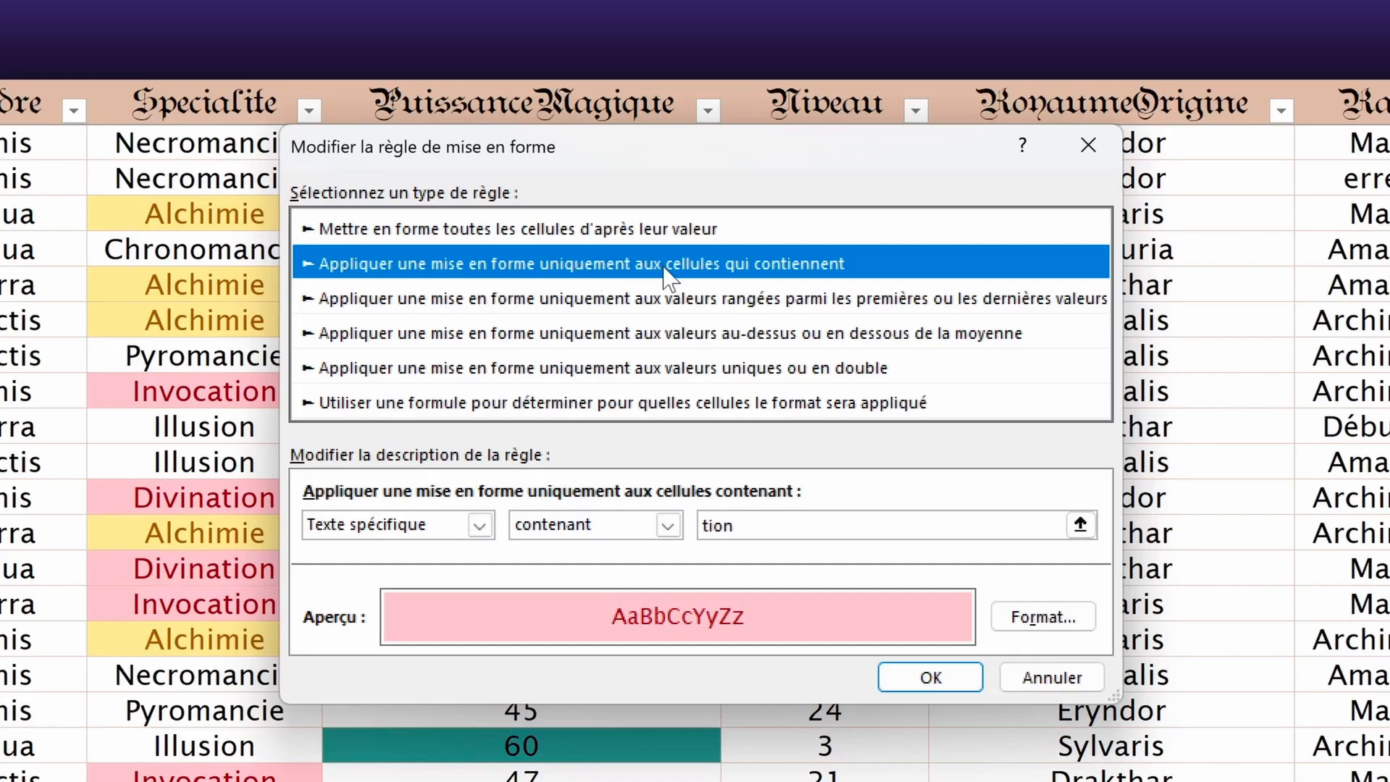
left_click(725, 525)
type("In")
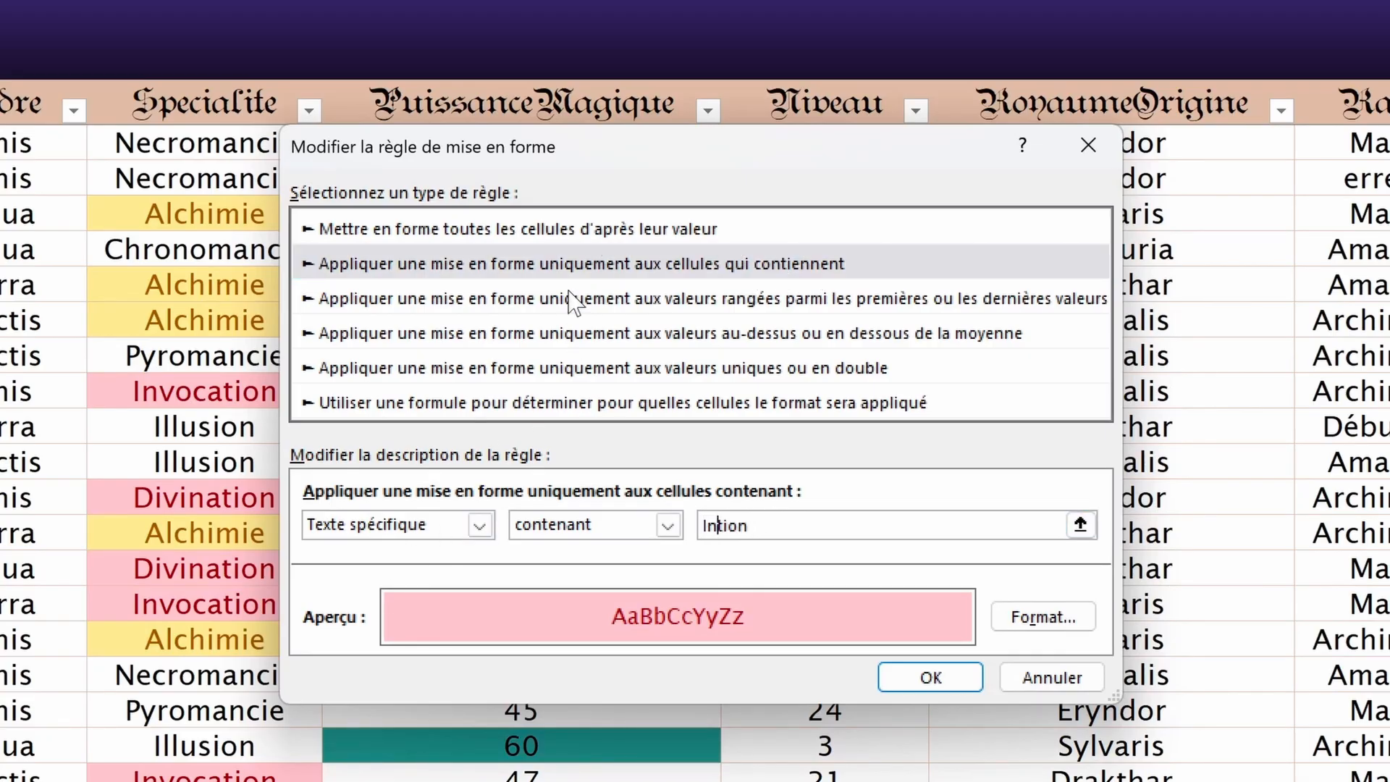
type("voca")
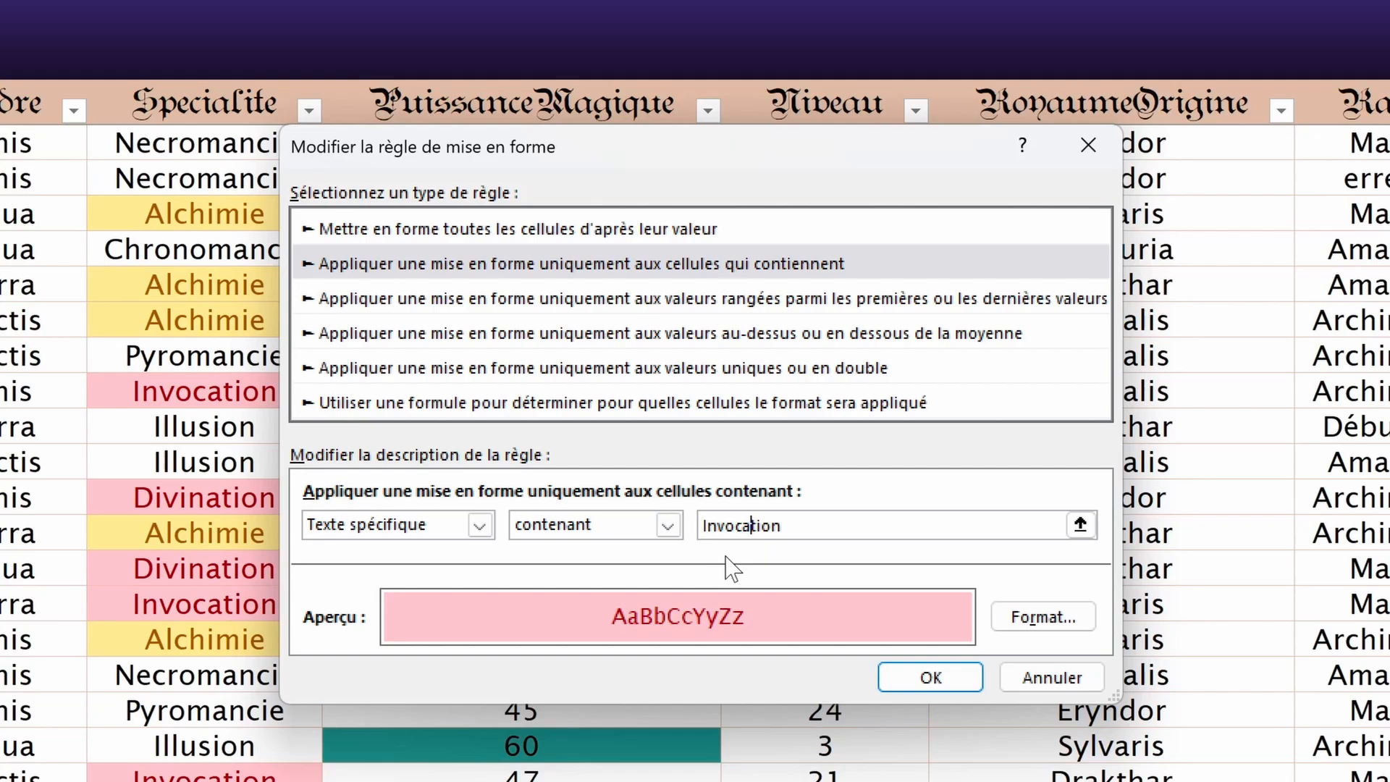
left_click(666, 523)
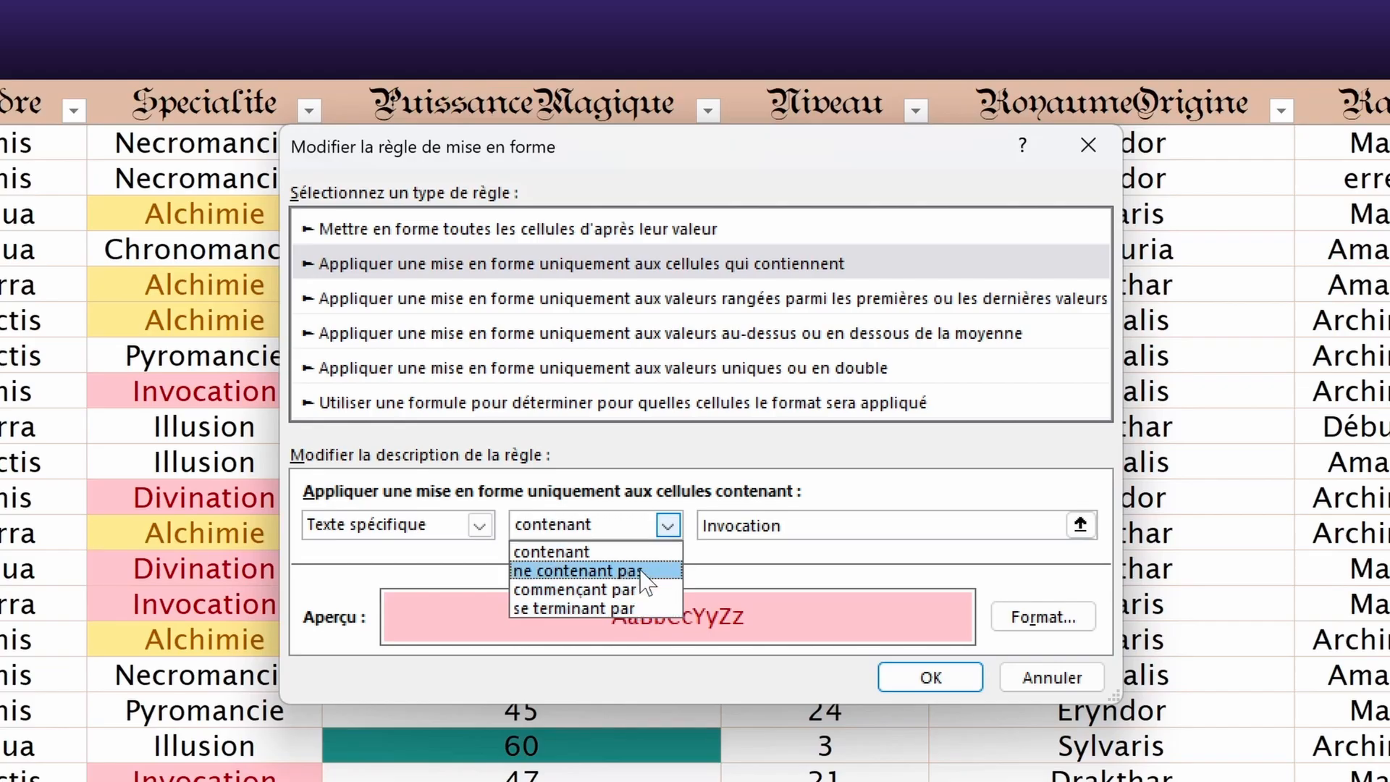
Step: Give the "Invocation" rule a light orange-brown background fill and save the rule change
left_click(973, 634)
left_click(1042, 616)
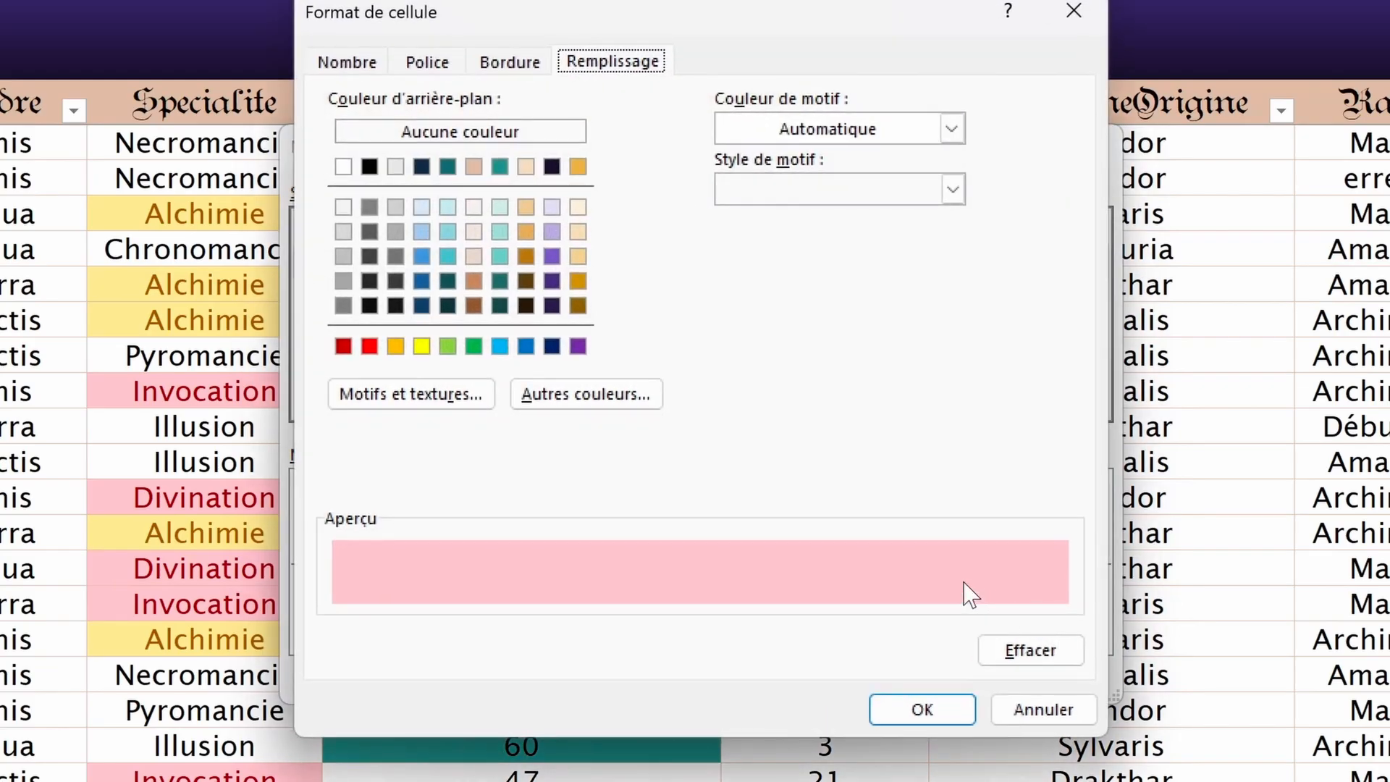
left_click(528, 209)
left_click(922, 710)
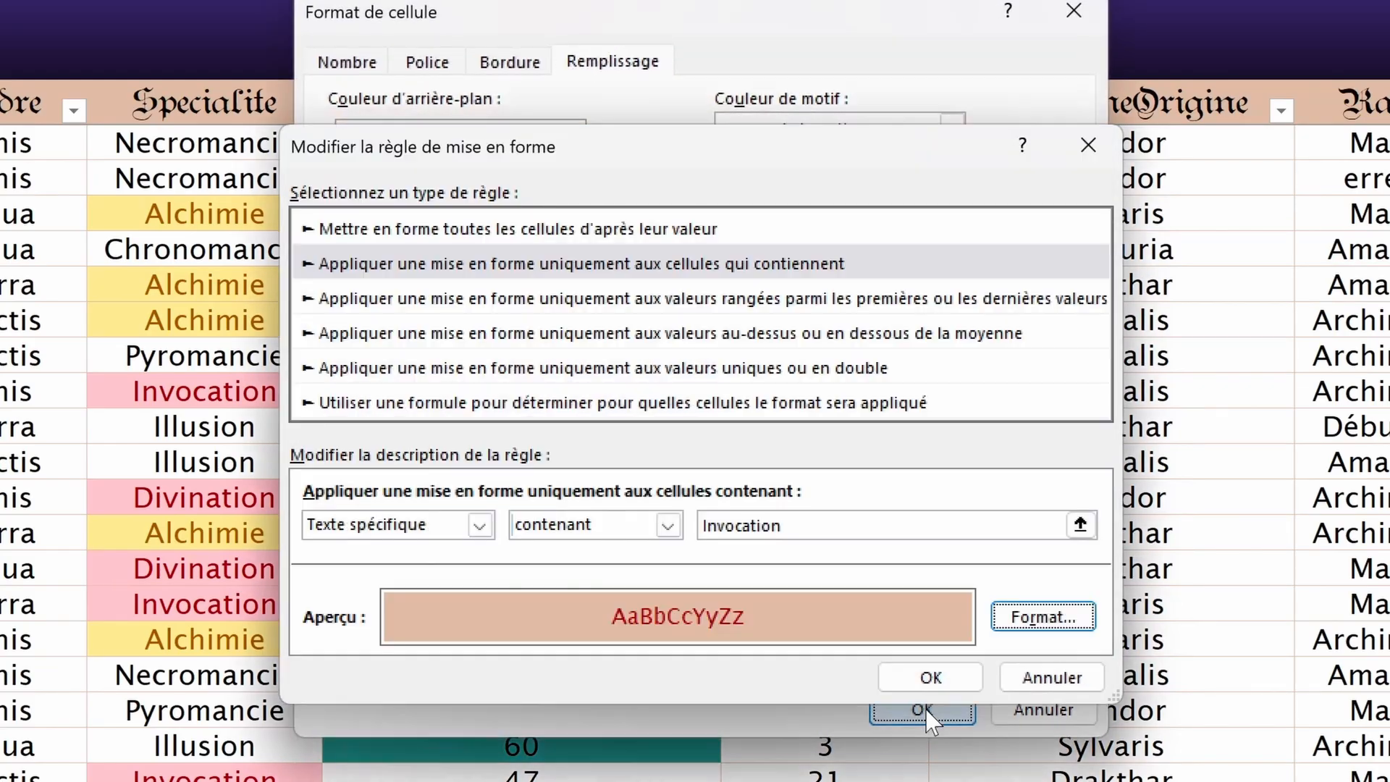
left_click(934, 680)
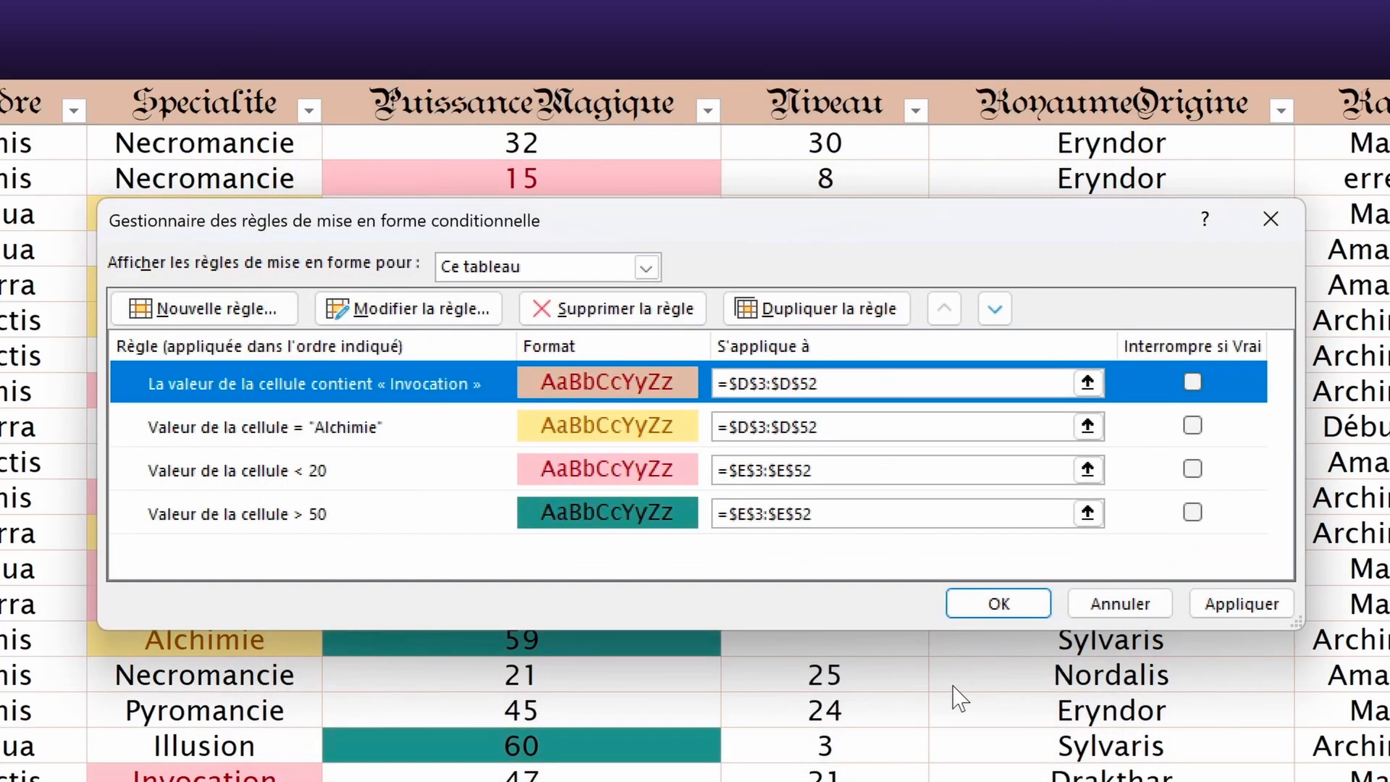
Step: Change the PuissanceMagique "< 20" rule to less than or equal to 30 and apply the edited rules to the table
left_click(365, 469)
left_click(391, 310)
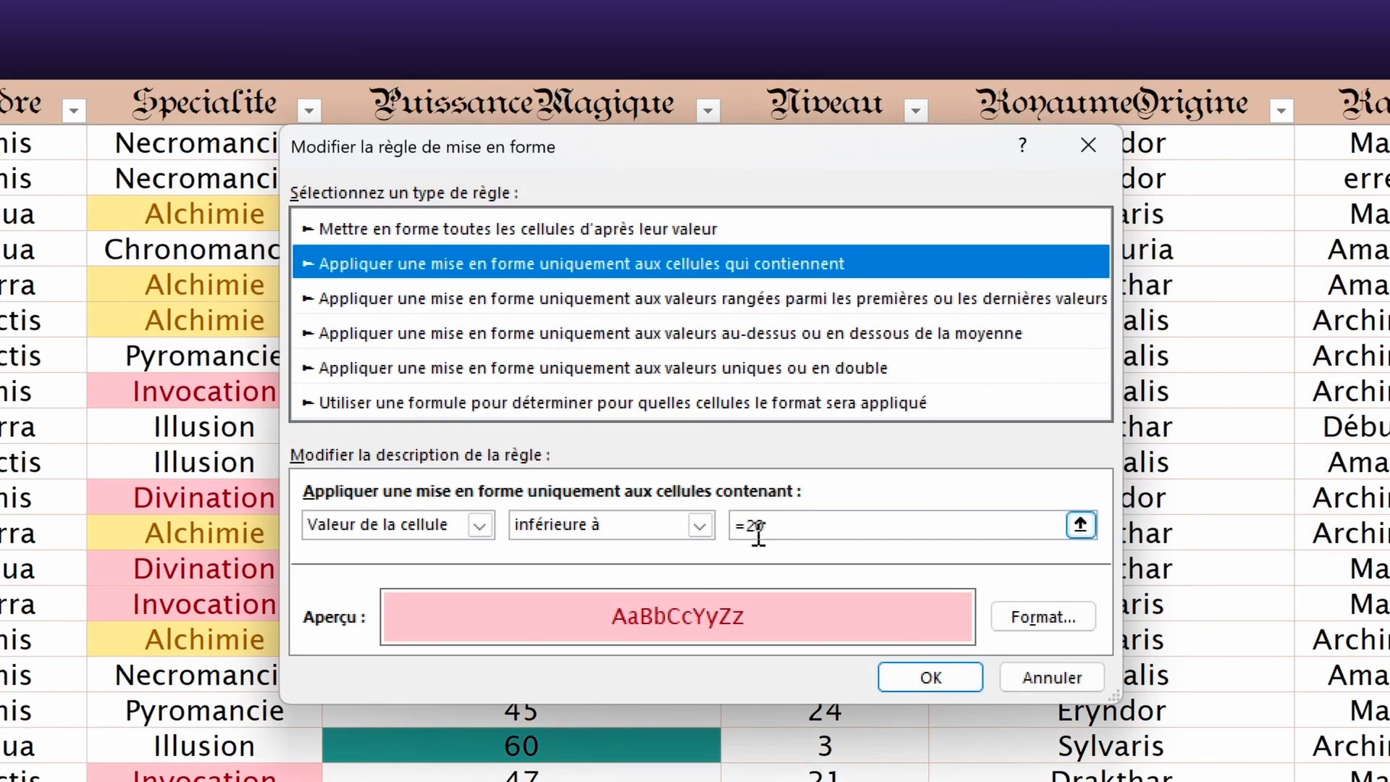
left_click(631, 527)
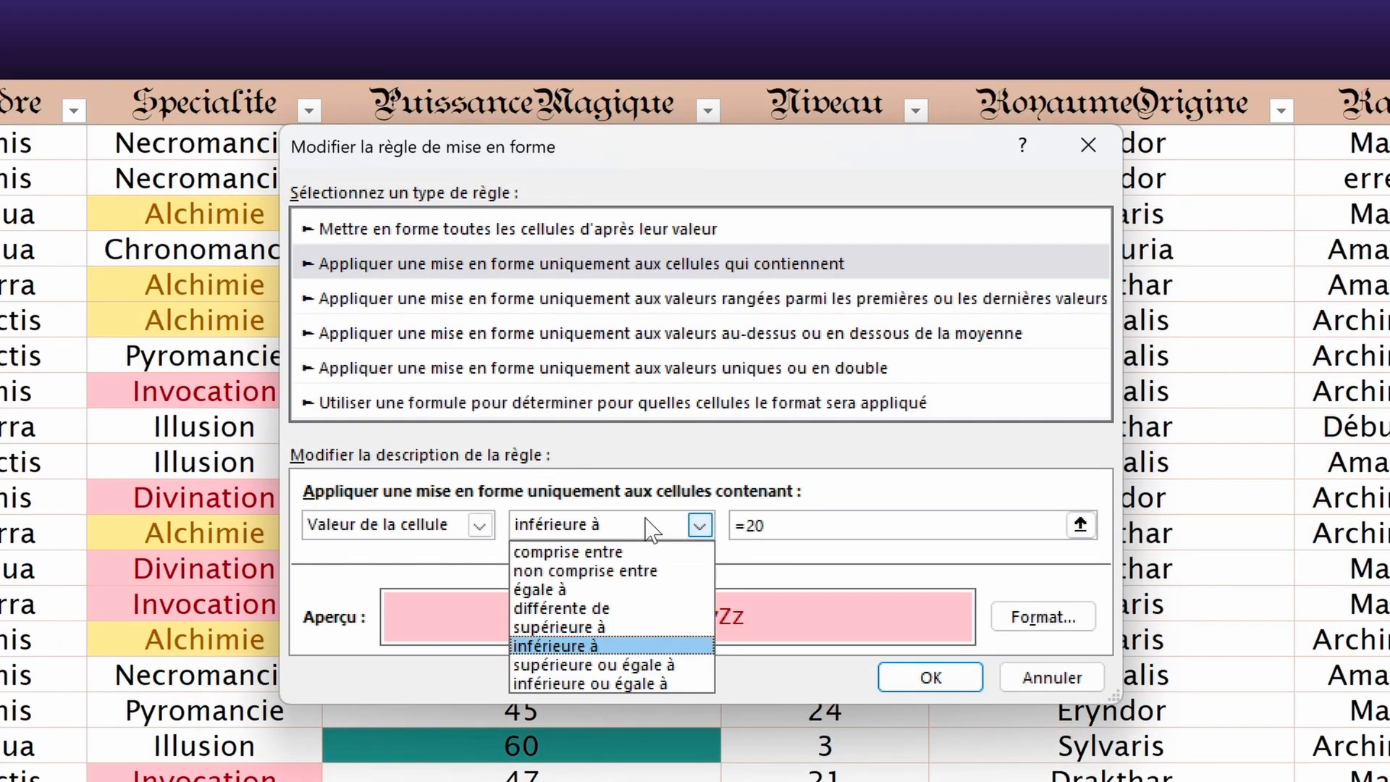
left_click(635, 683)
left_click_drag(778, 525, 754, 534)
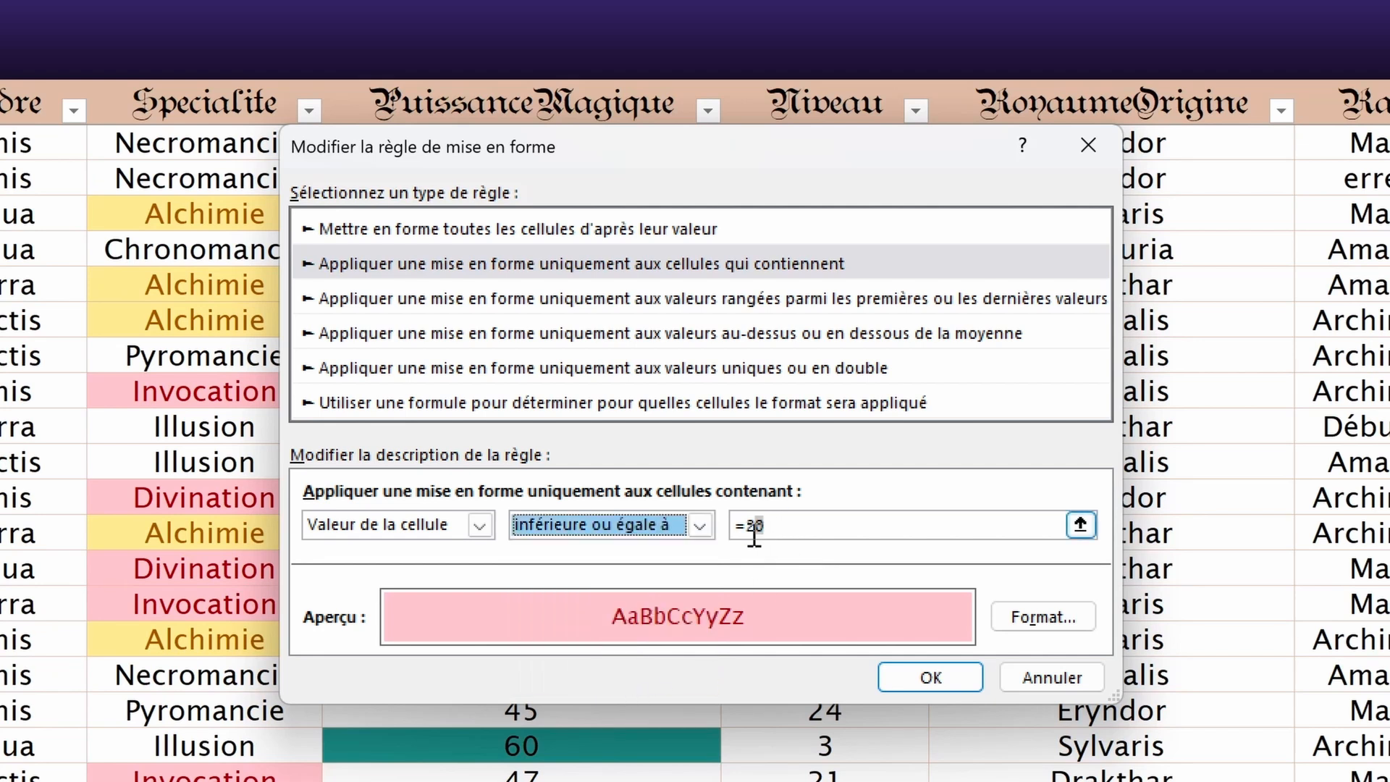
type("30")
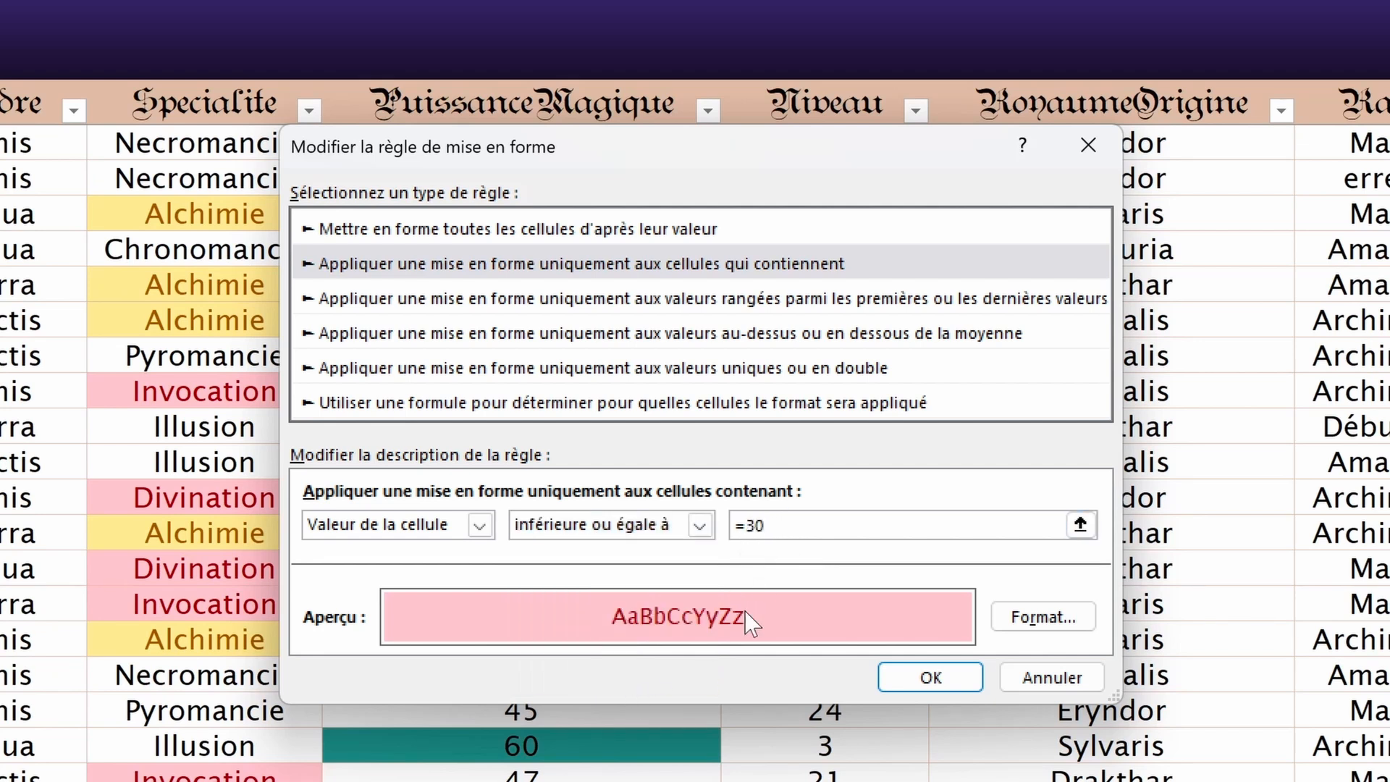
left_click(914, 679)
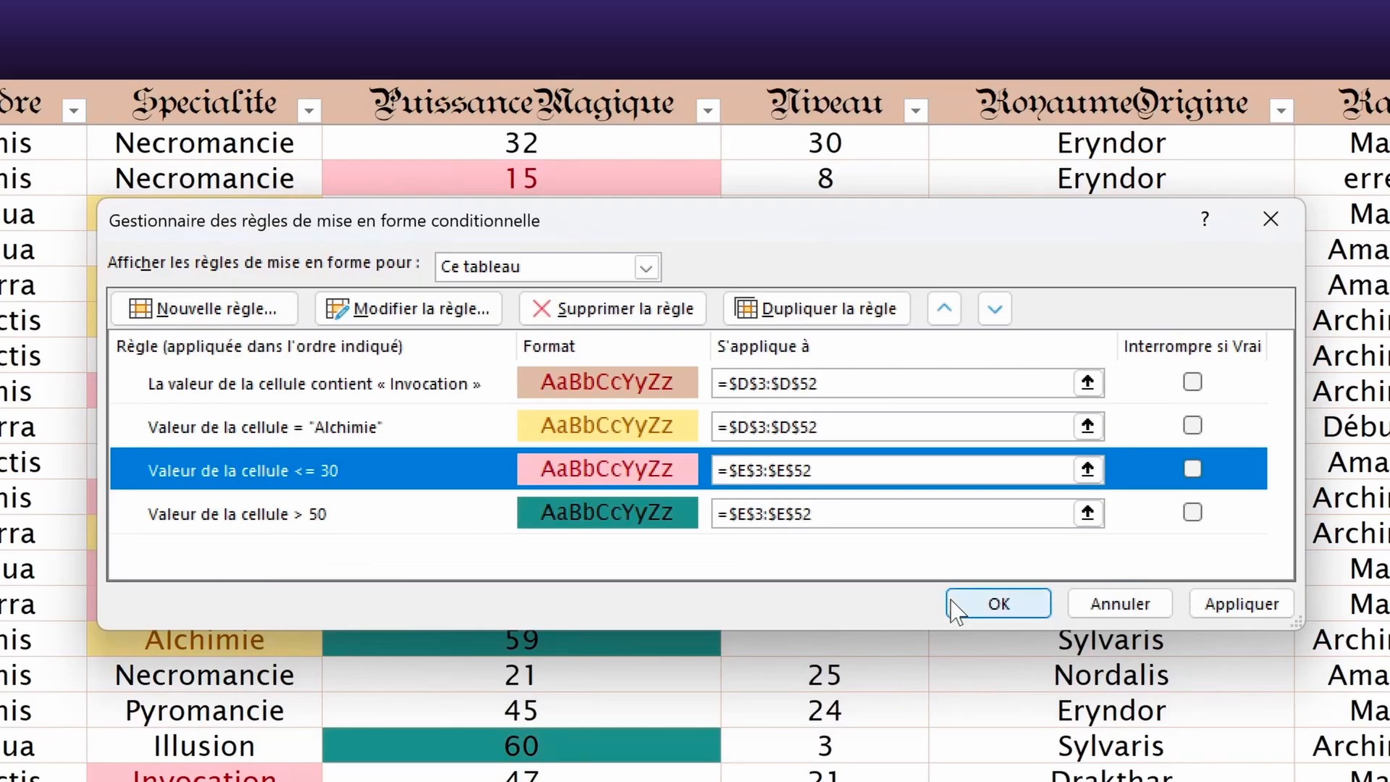
left_click(999, 604)
scroll(498, 525, "down", 2)
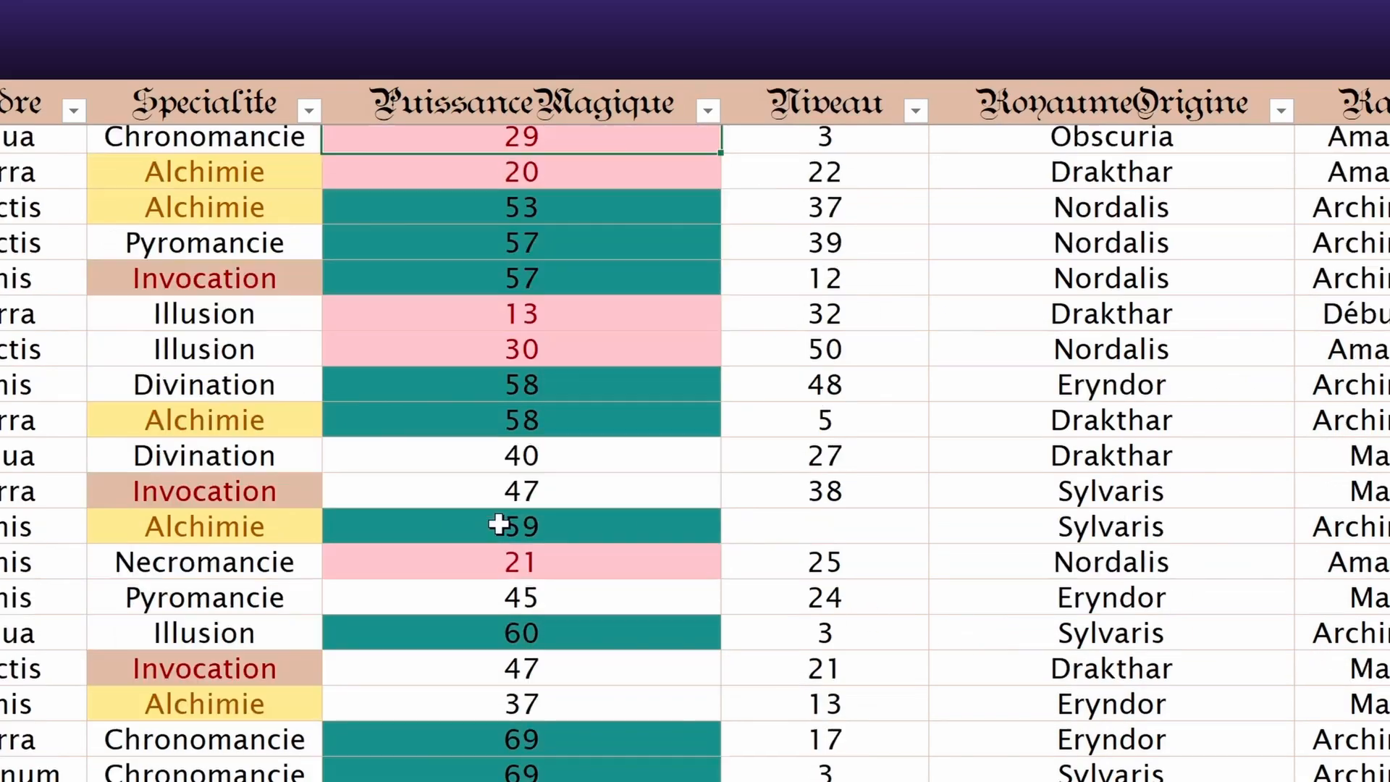
scroll(498, 525, "down", 2)
Step: Change the pink PuissanceMagique rule's comparison to greater than 30, apply it and check the column's colours
left_click(684, 84)
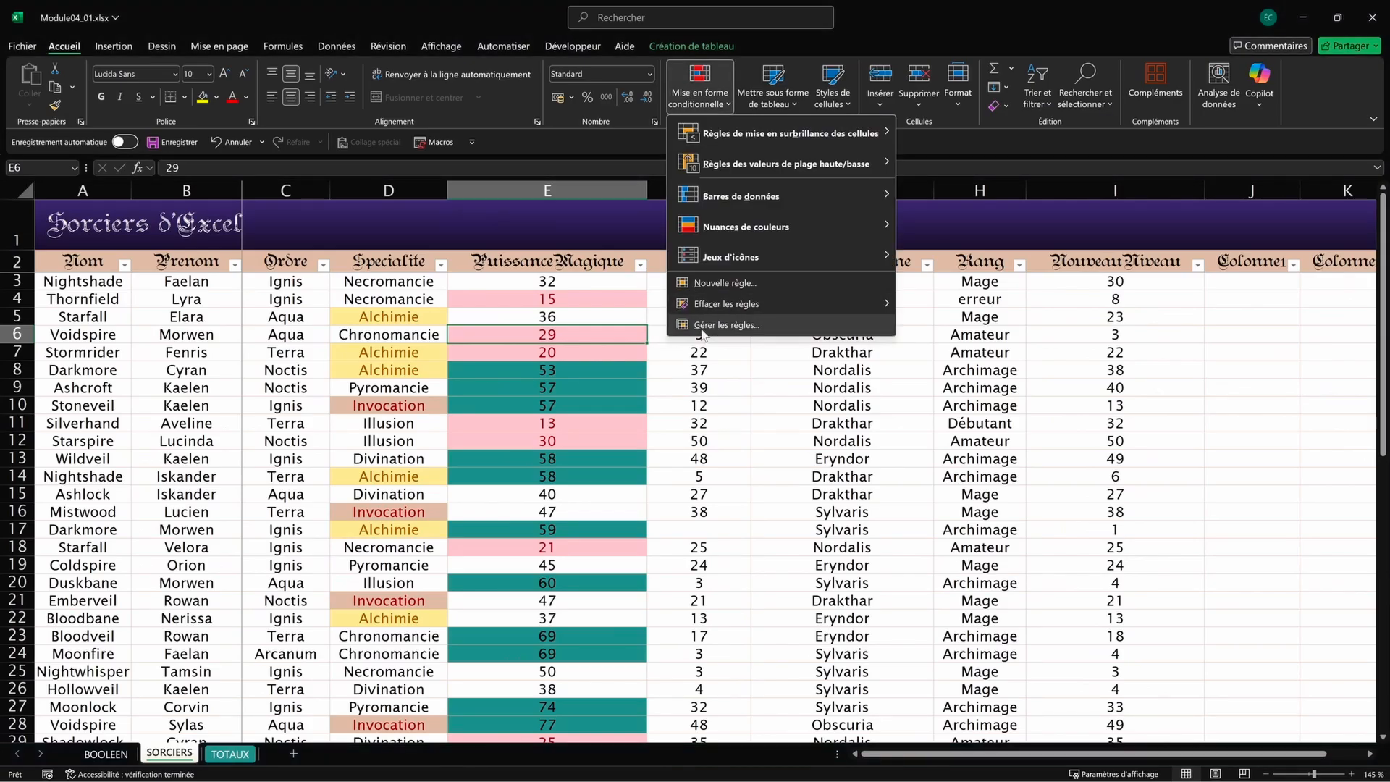
left_click(720, 326)
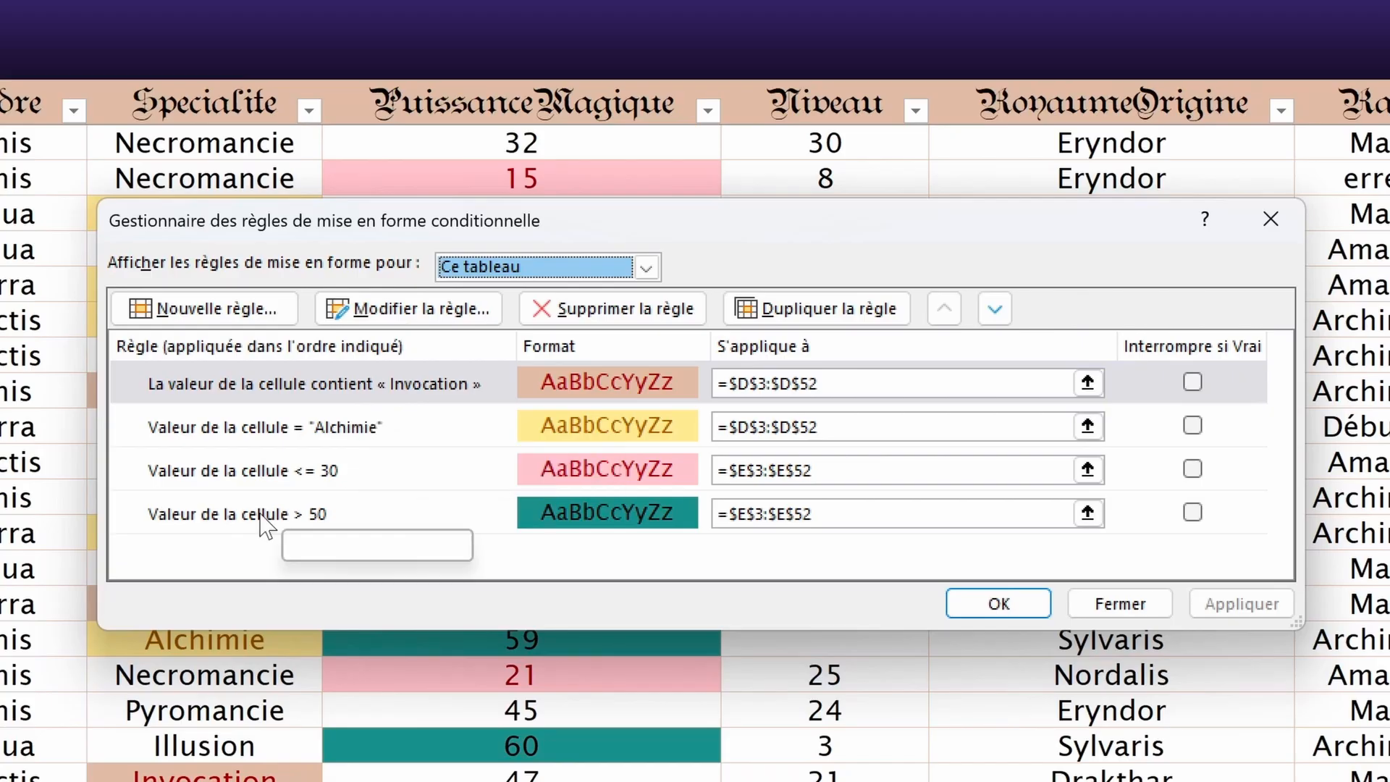
left_click(252, 479)
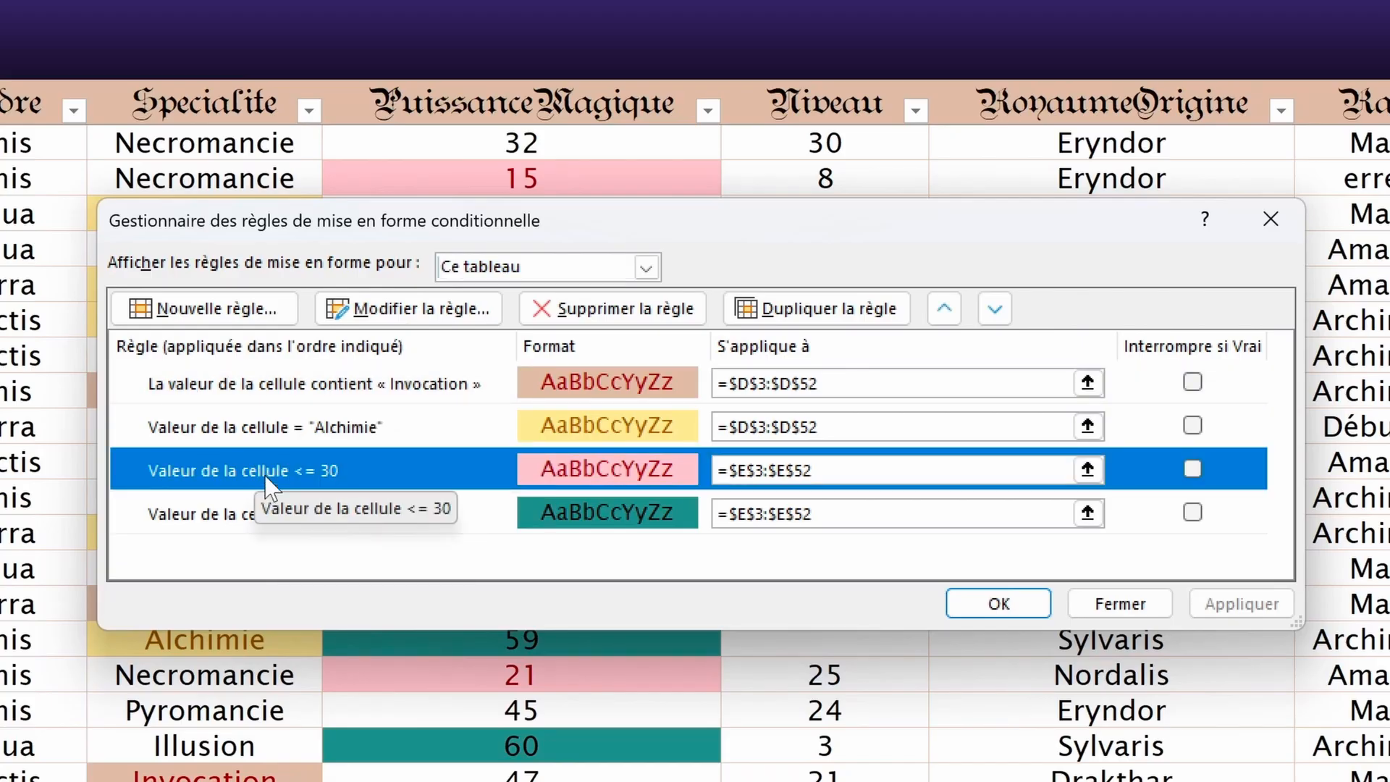
left_click(427, 315)
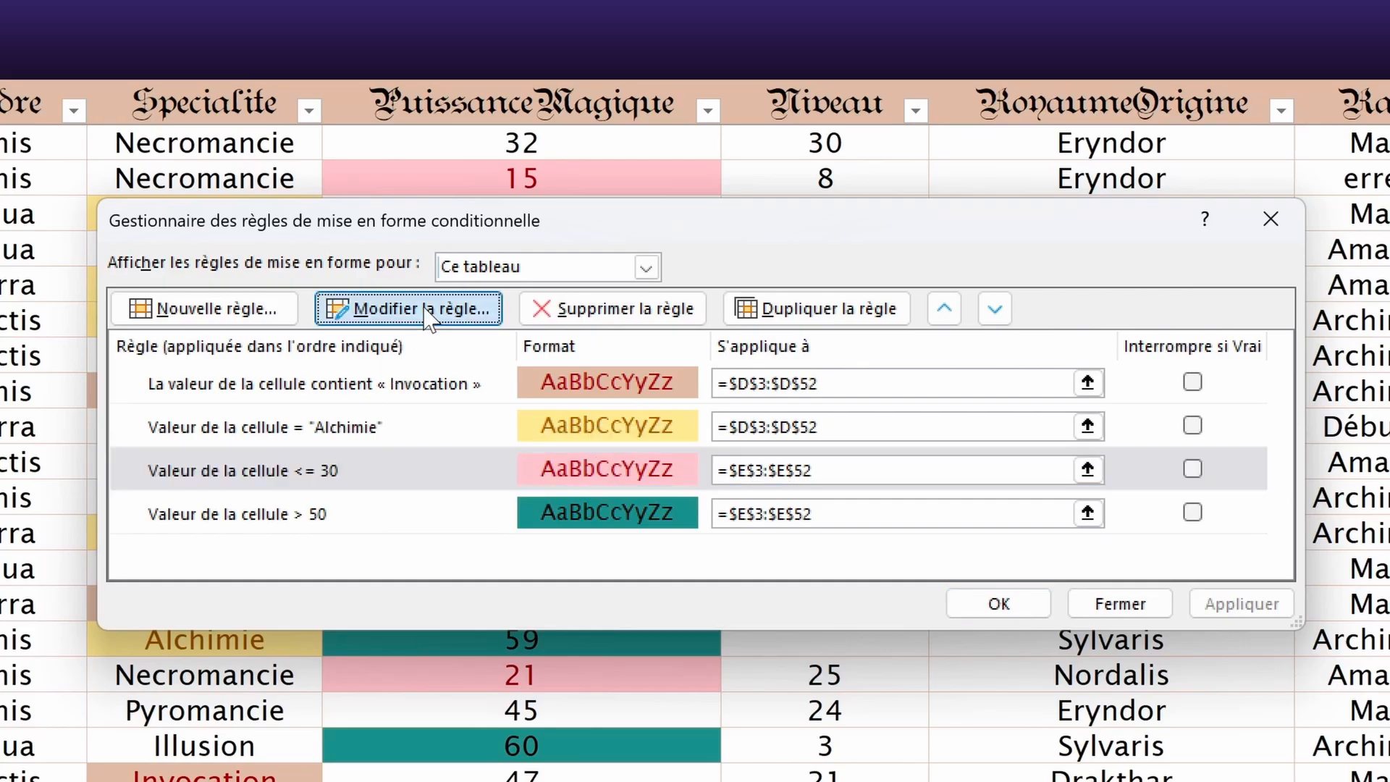
left_click(699, 524)
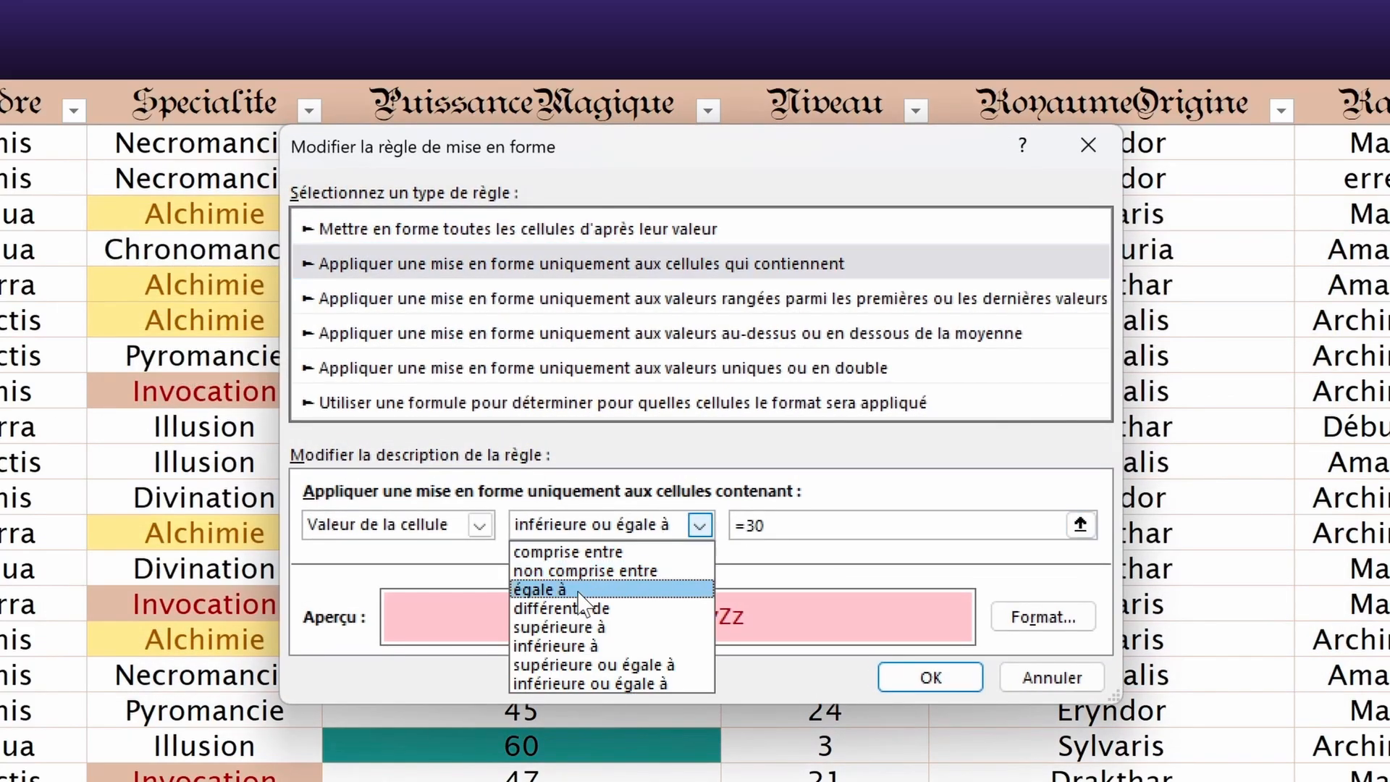
left_click(558, 627)
left_click(930, 677)
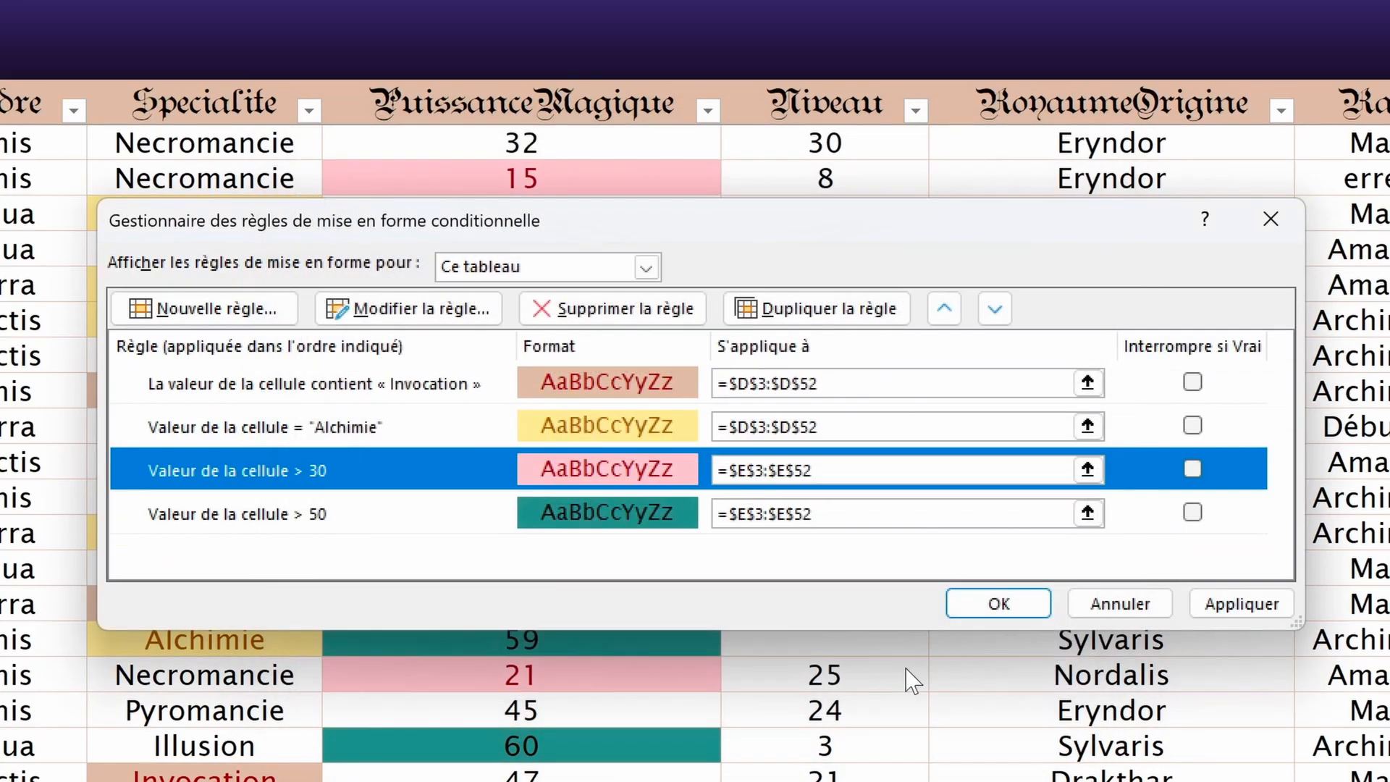
left_click(959, 605)
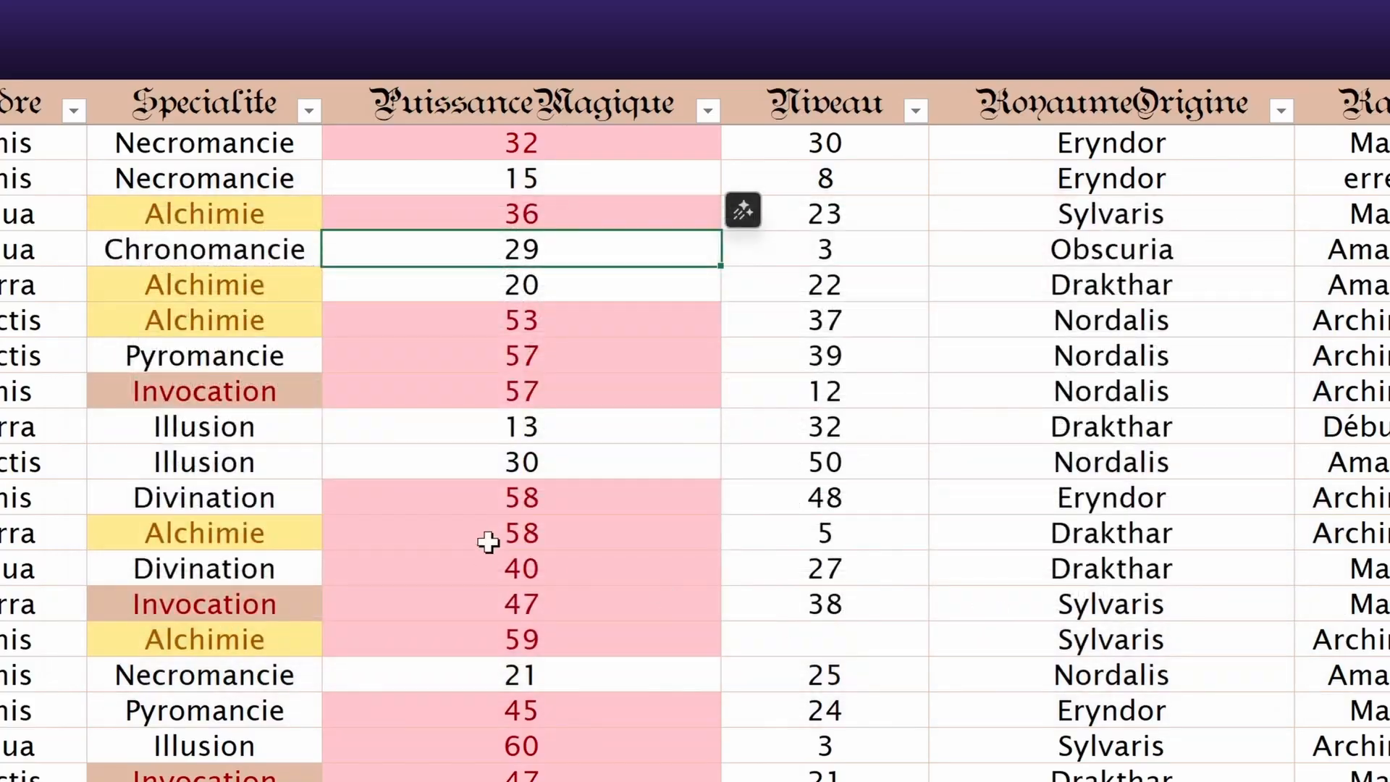
scroll(488, 541, "down", 11)
scroll(521, 604, "up", 11)
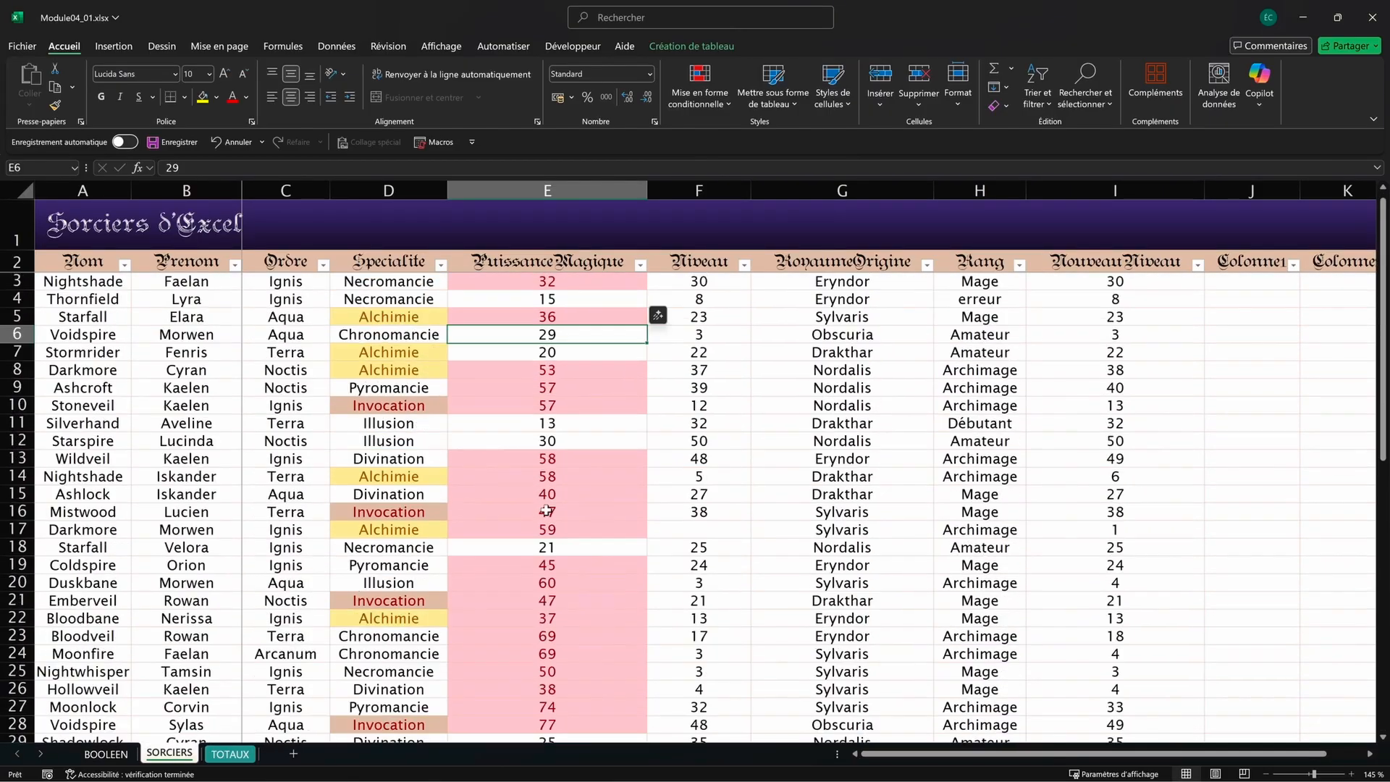
scroll(546, 511, "down", 3)
scroll(556, 468, "down", 4)
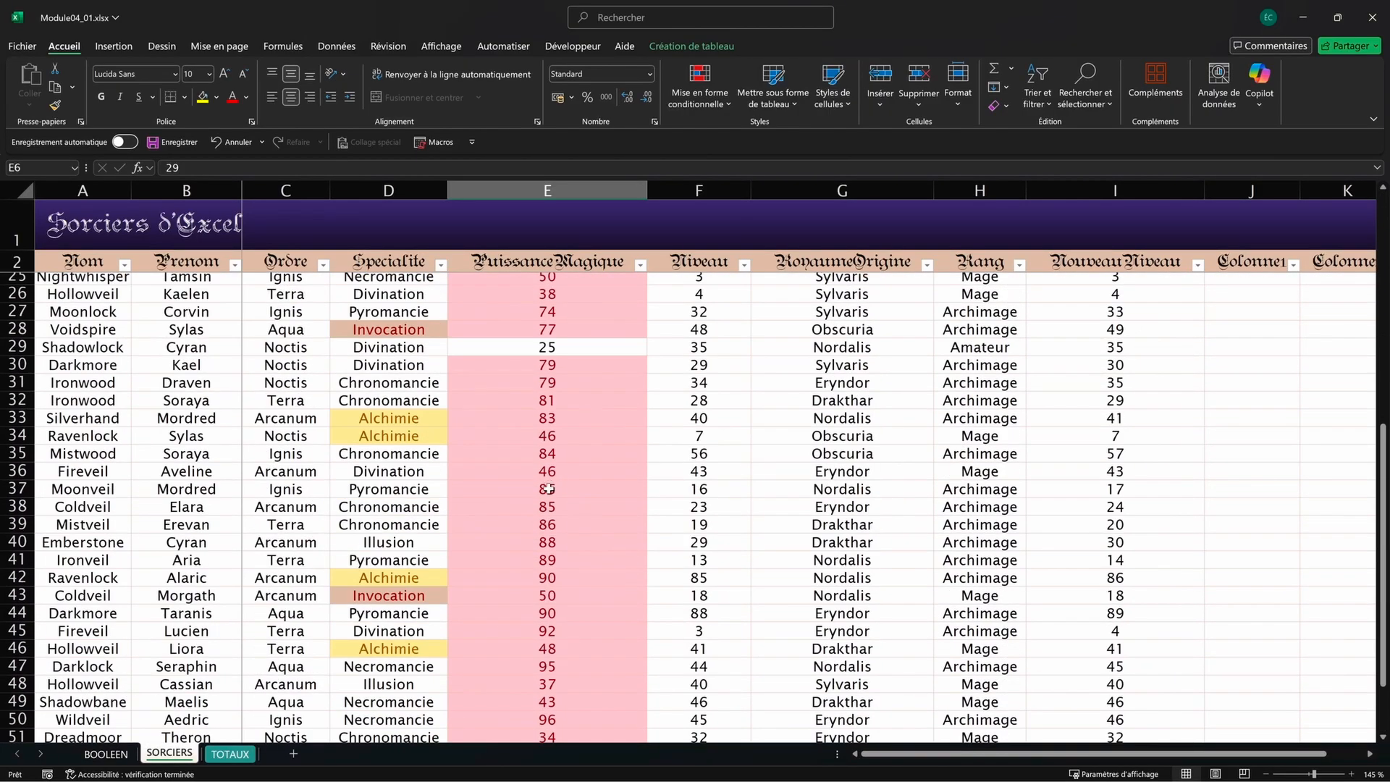
scroll(571, 445, "up", 7)
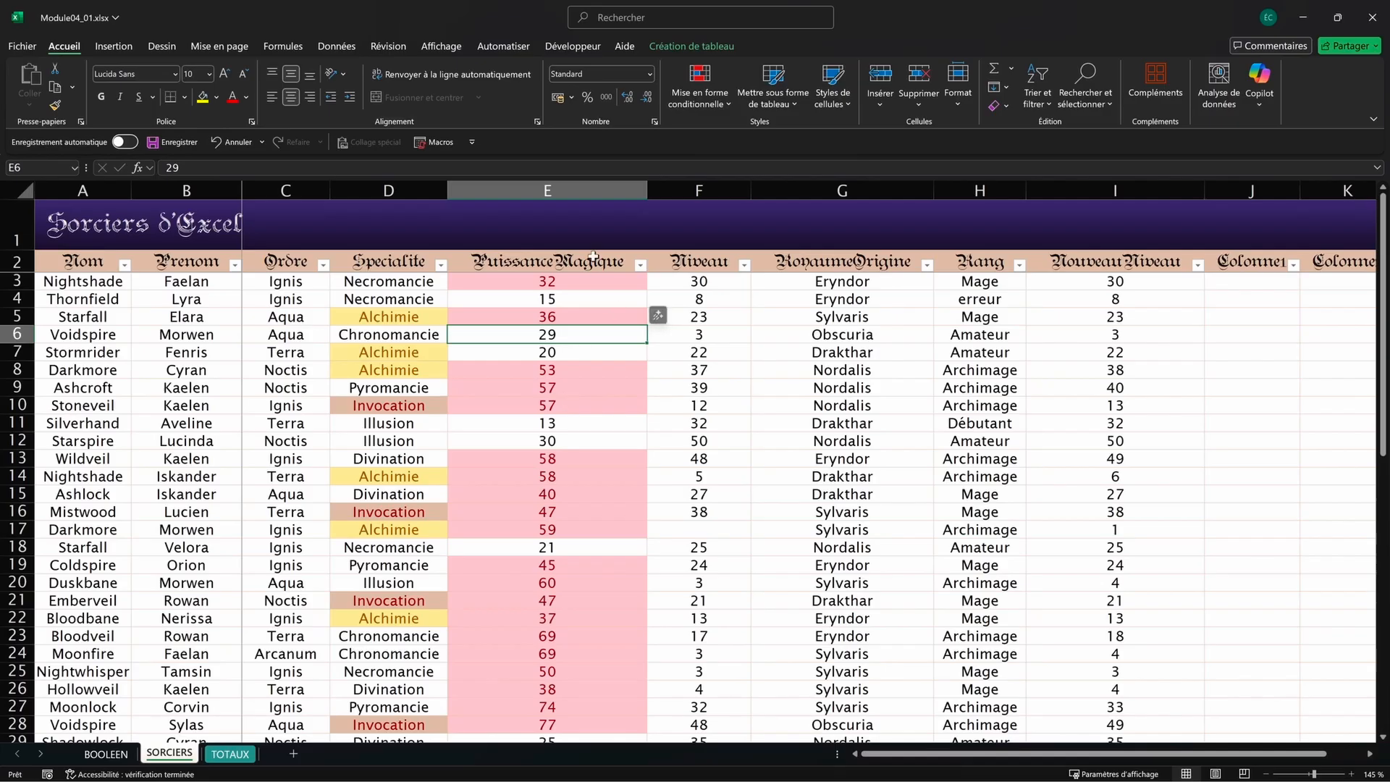
Step: Move the PuissanceMagique "> 50" rule above the "> 30" rule, apply the new order and select E8:E10 to check it
left_click(703, 103)
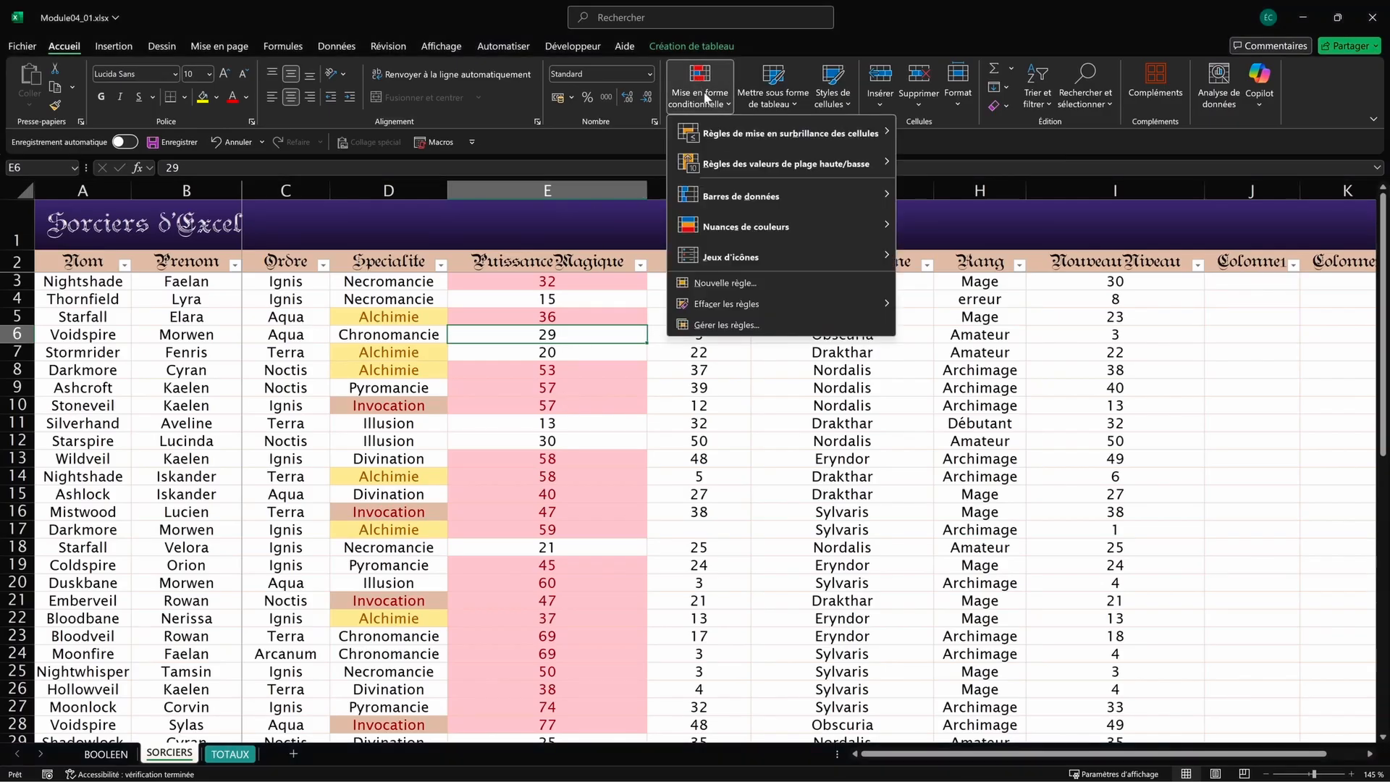
left_click(714, 327)
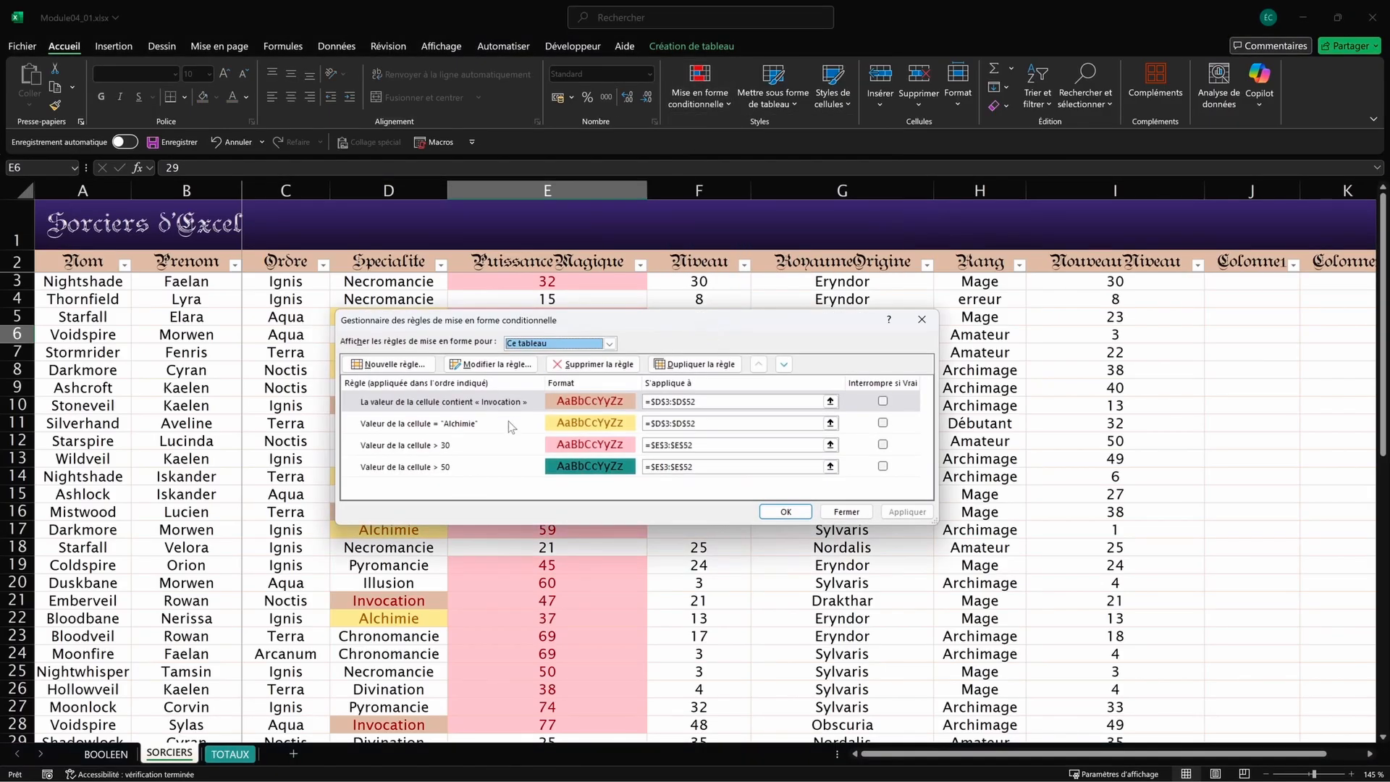
left_click(449, 445)
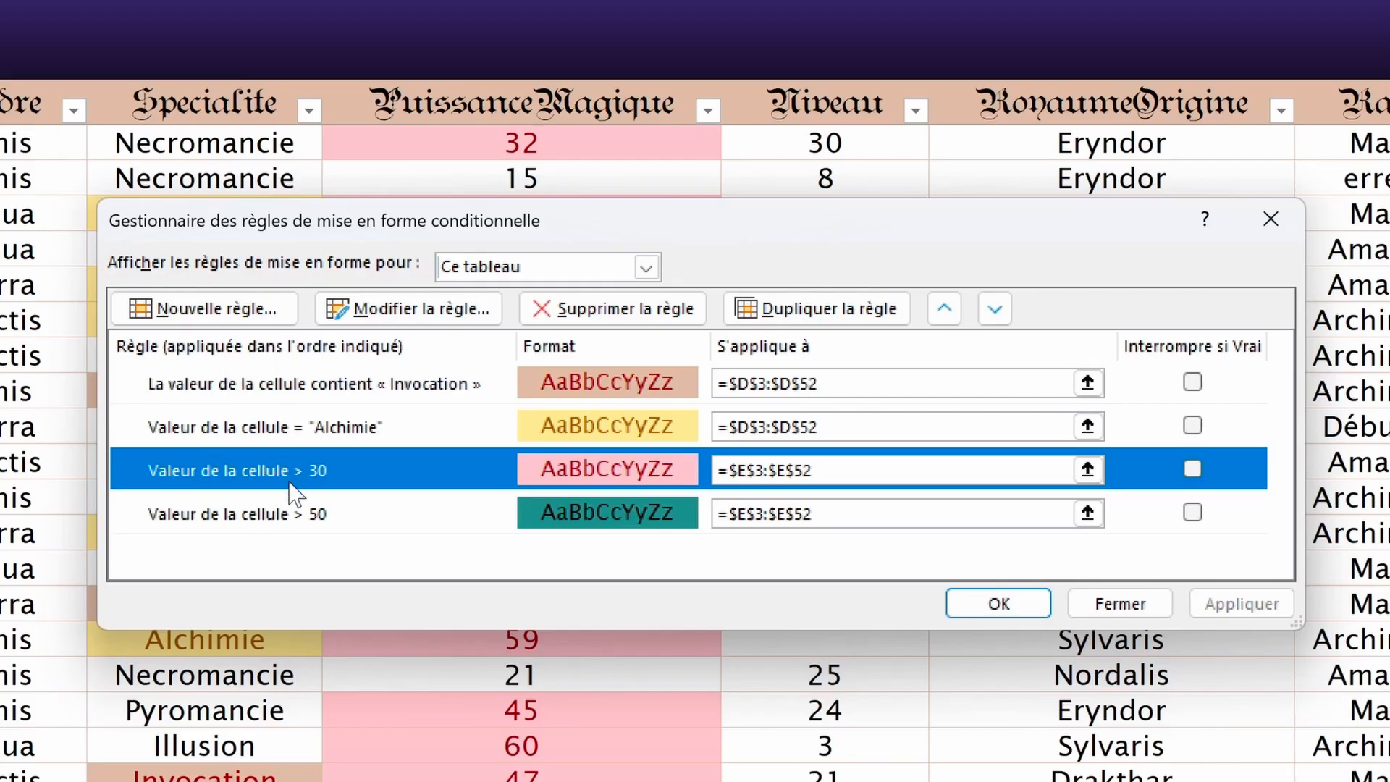
left_click(343, 510)
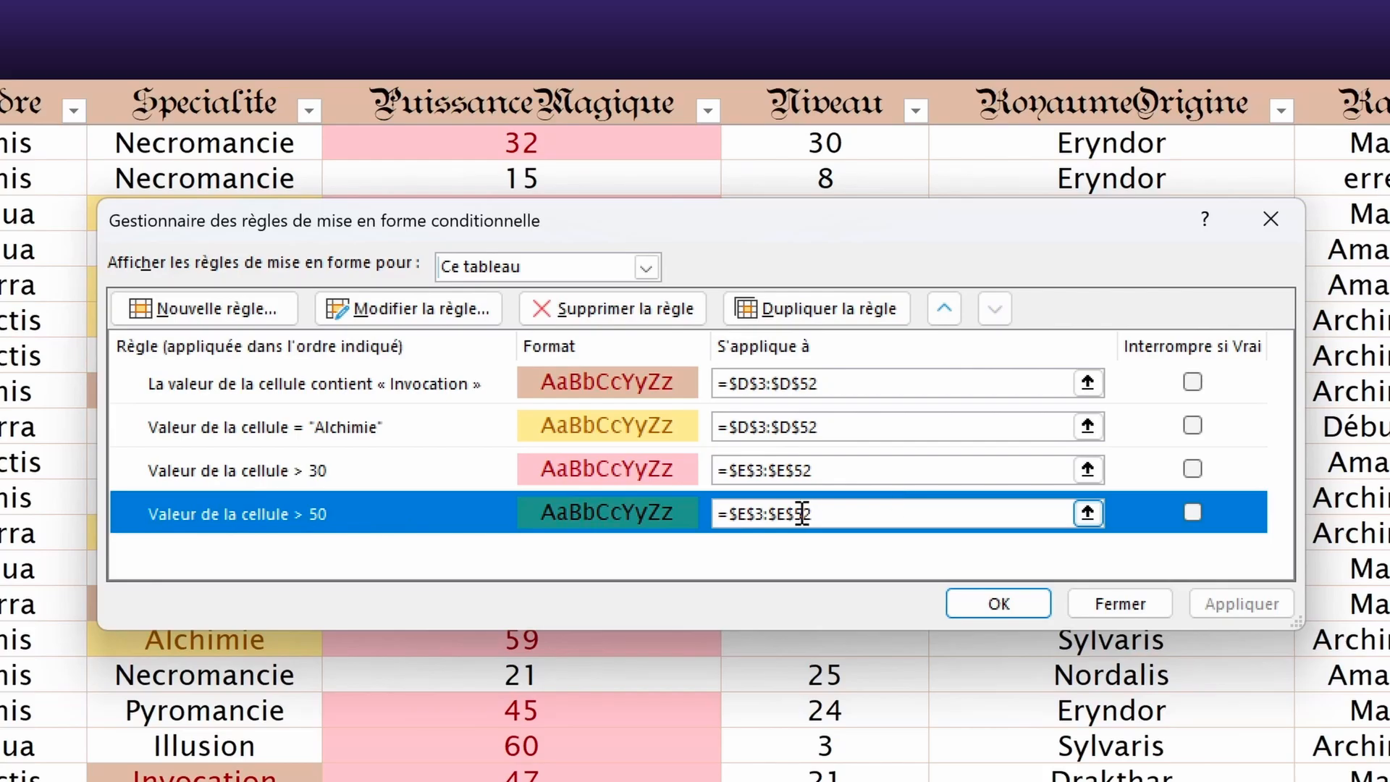
left_click(181, 472)
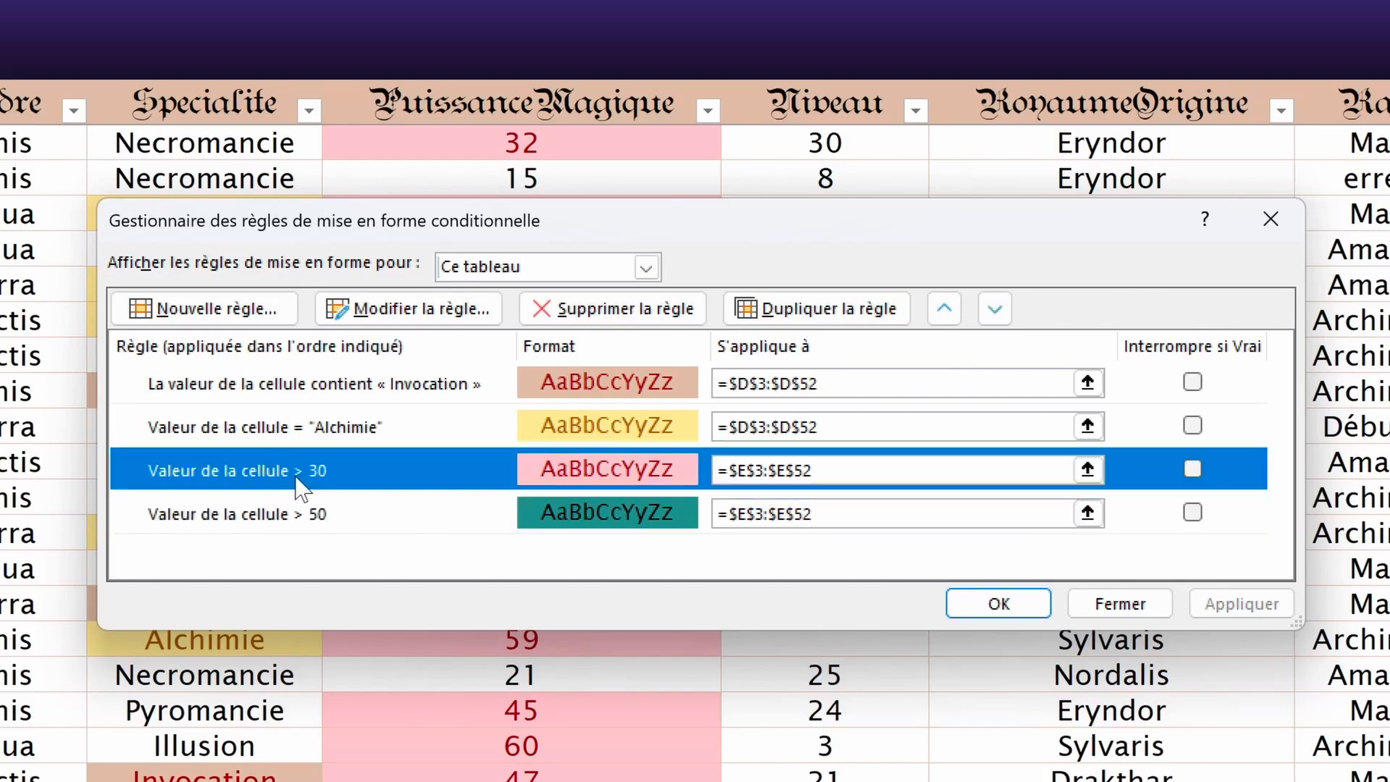
left_click(301, 514)
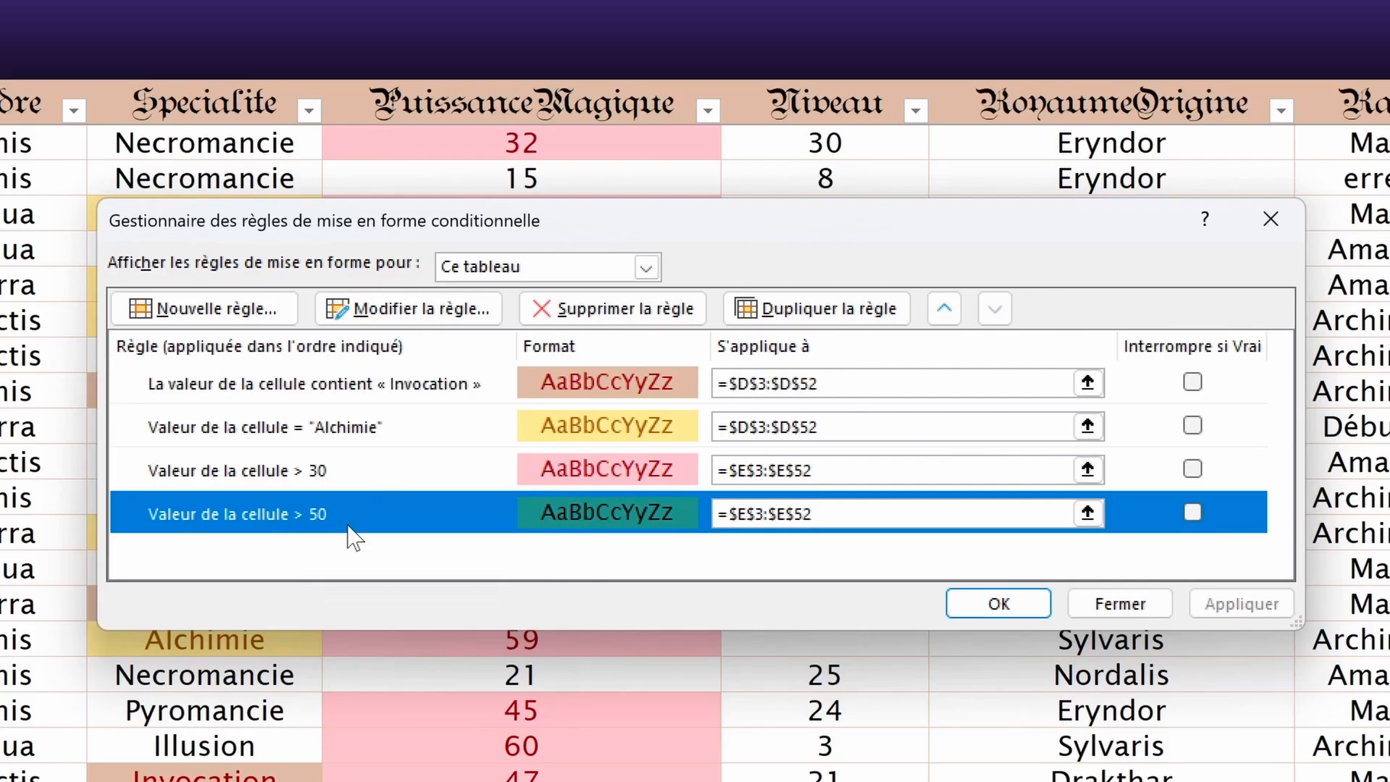
left_click(943, 311)
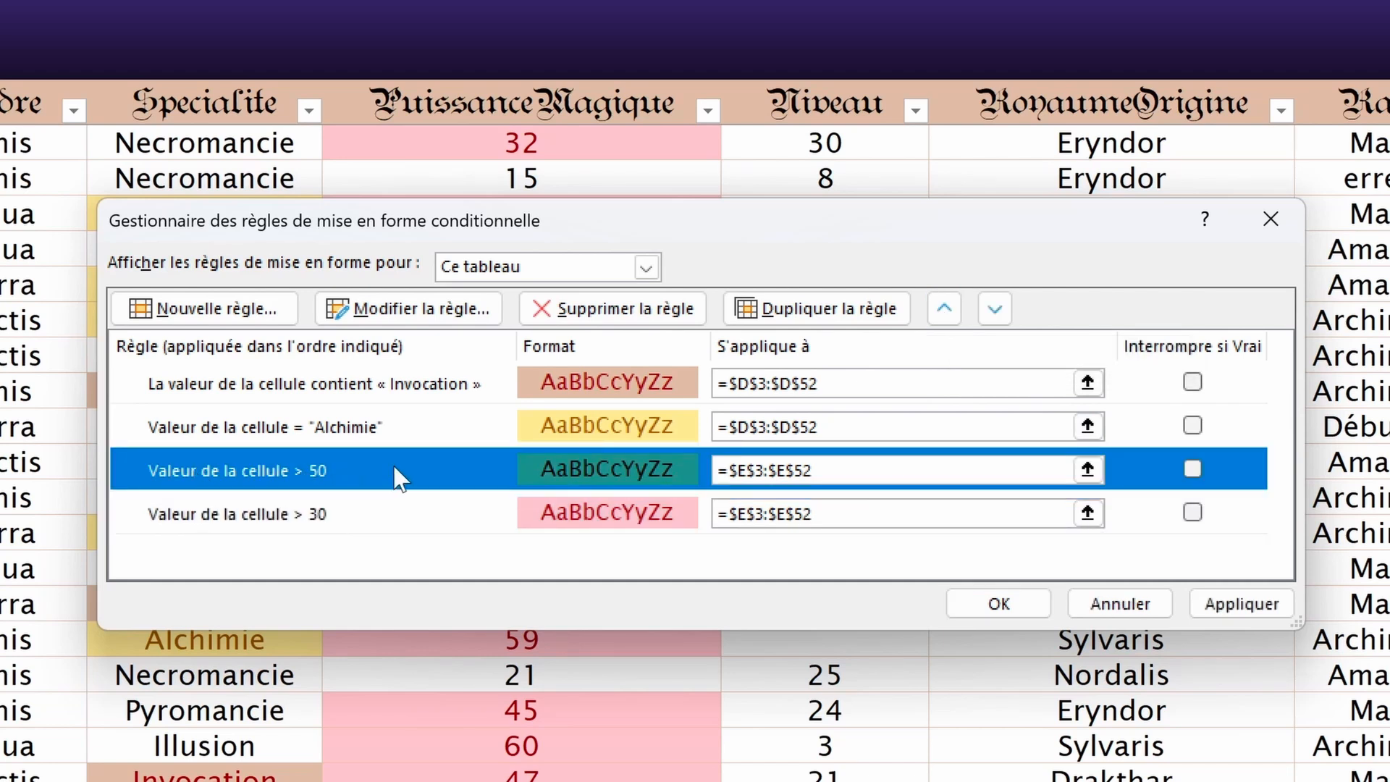
left_click(167, 526)
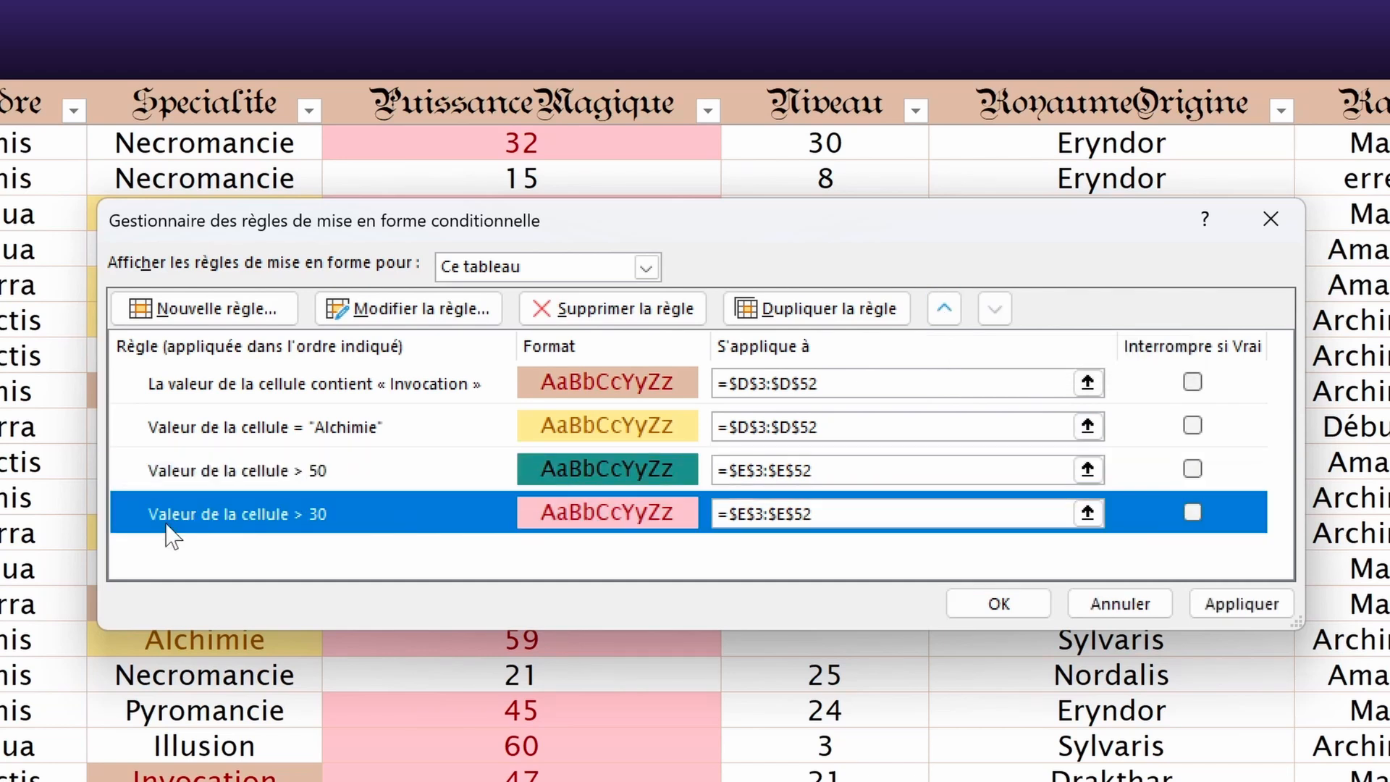
left_click(998, 603)
scroll(984, 611, "down", 6)
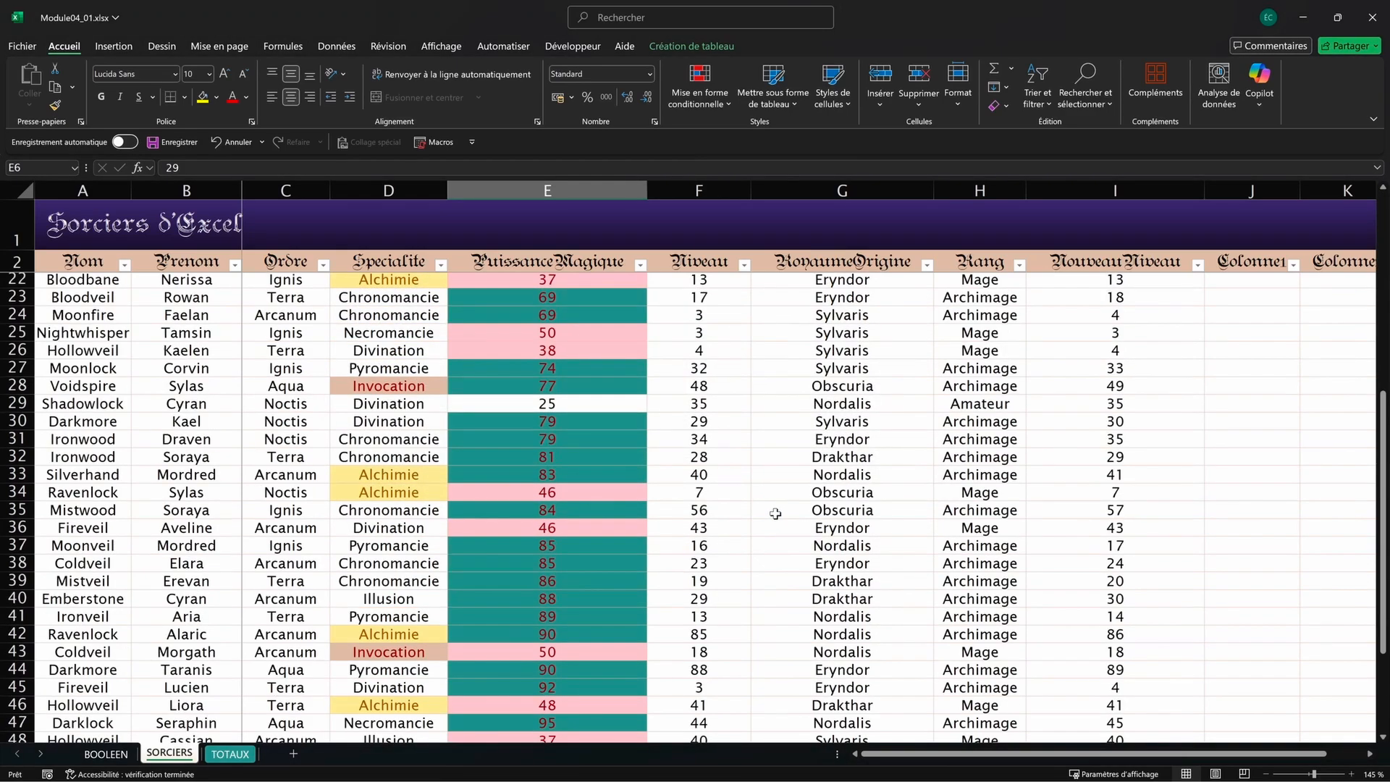
scroll(977, 611, "up", 2)
scroll(775, 513, "up", 5)
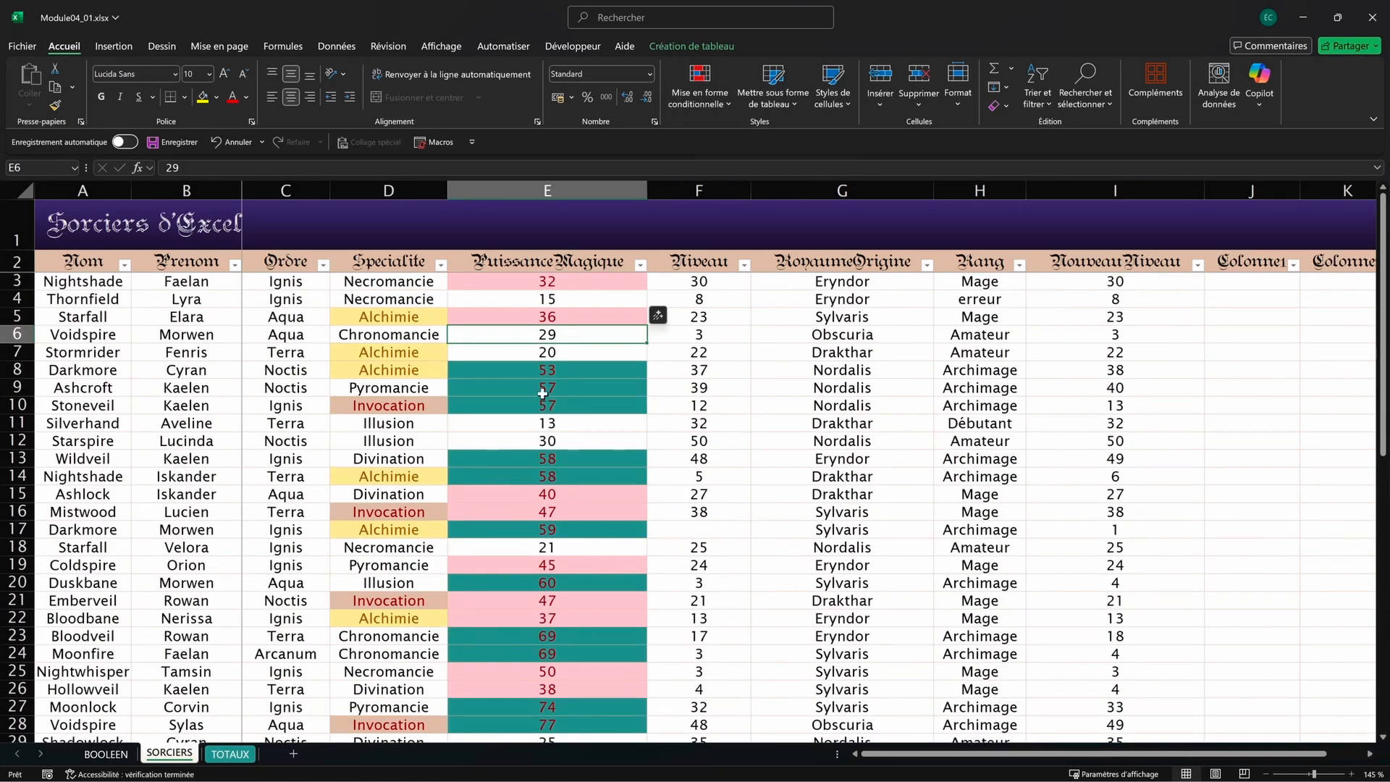
left_click_drag(542, 370, 542, 398)
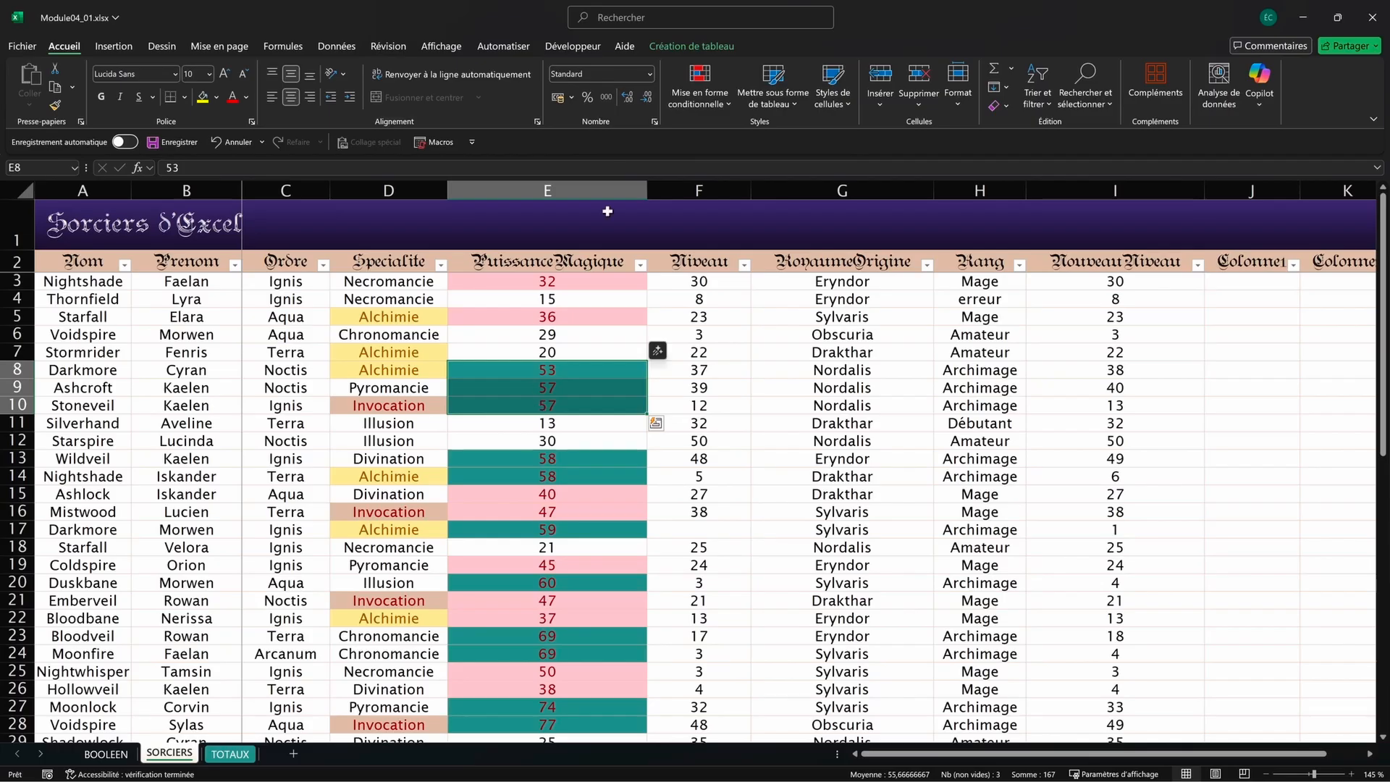
Step: Set the font colour of the PuissanceMagique "> 50" rule to black and apply the change to the table
left_click(699, 86)
left_click(700, 329)
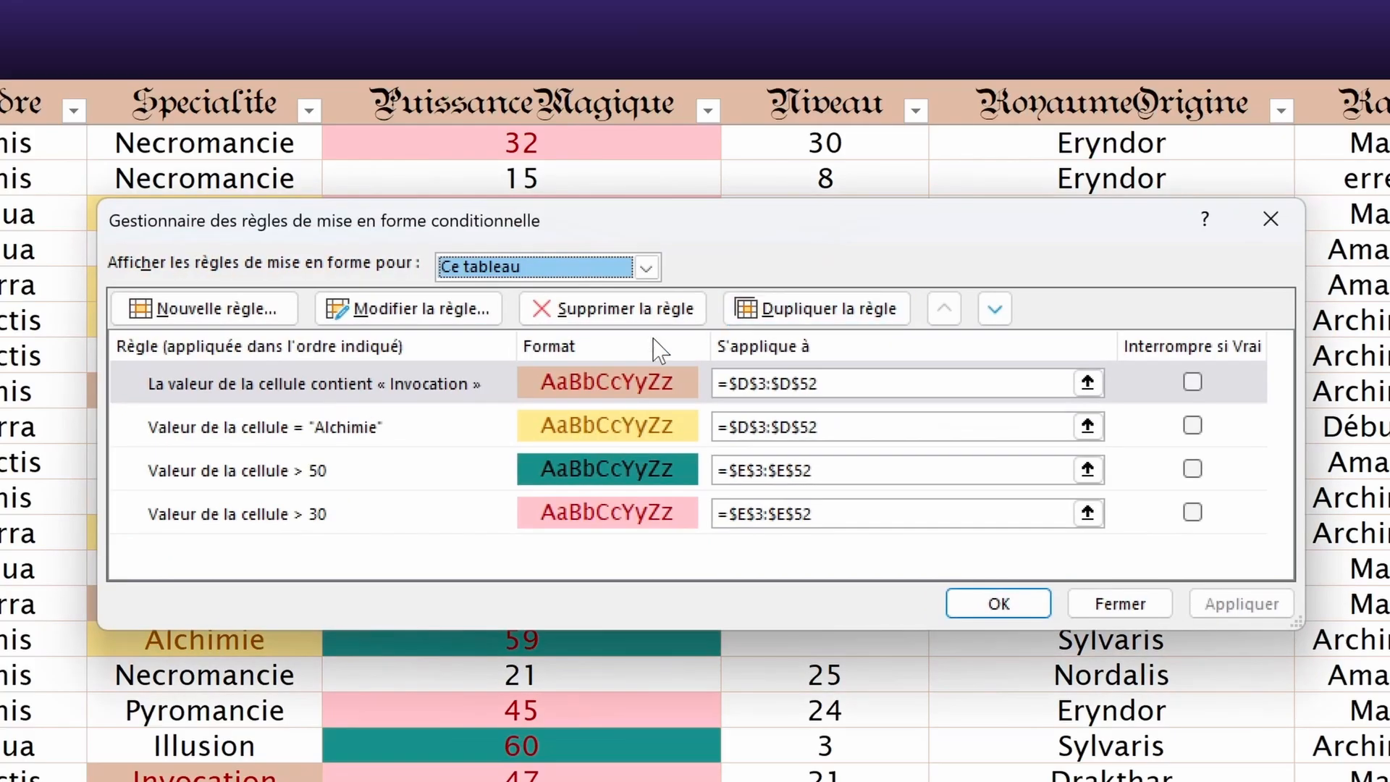
left_click(443, 520)
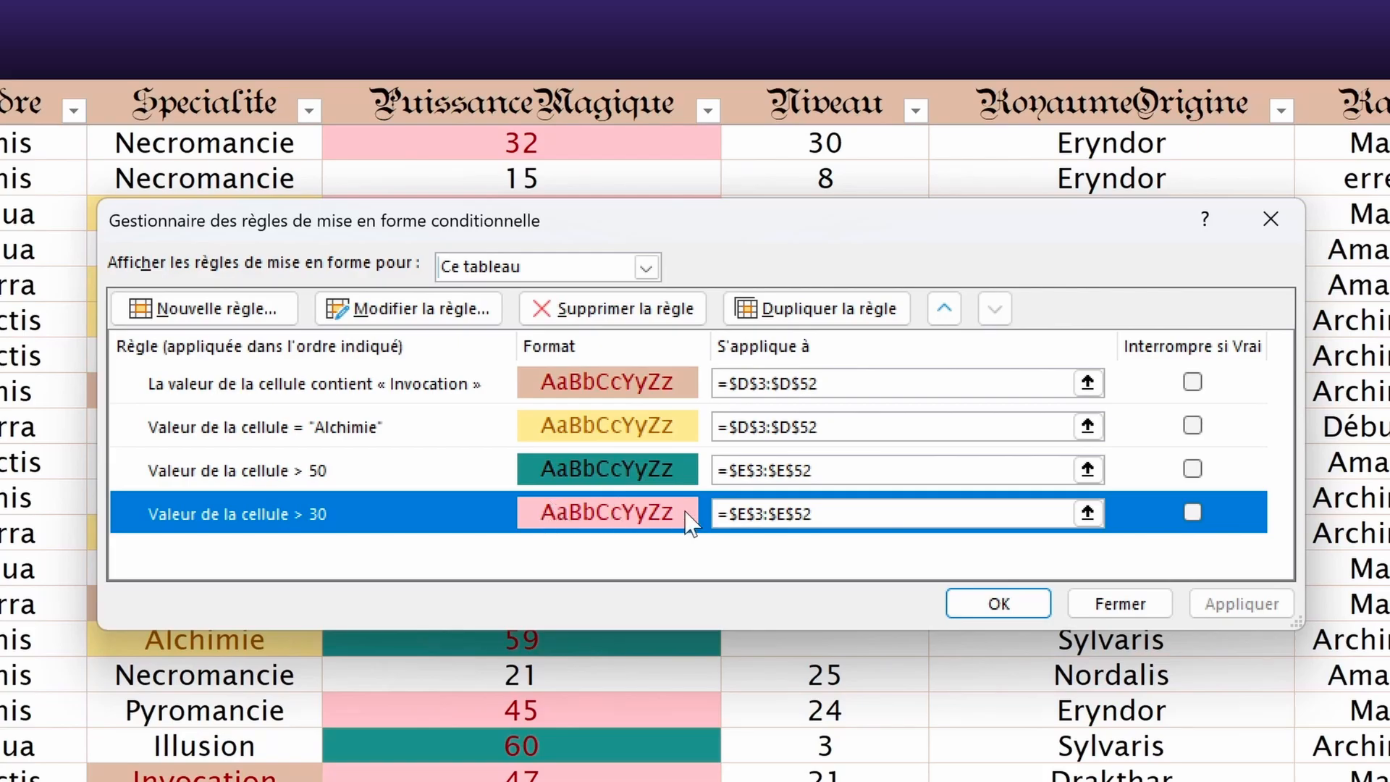
left_click(325, 477)
left_click(384, 308)
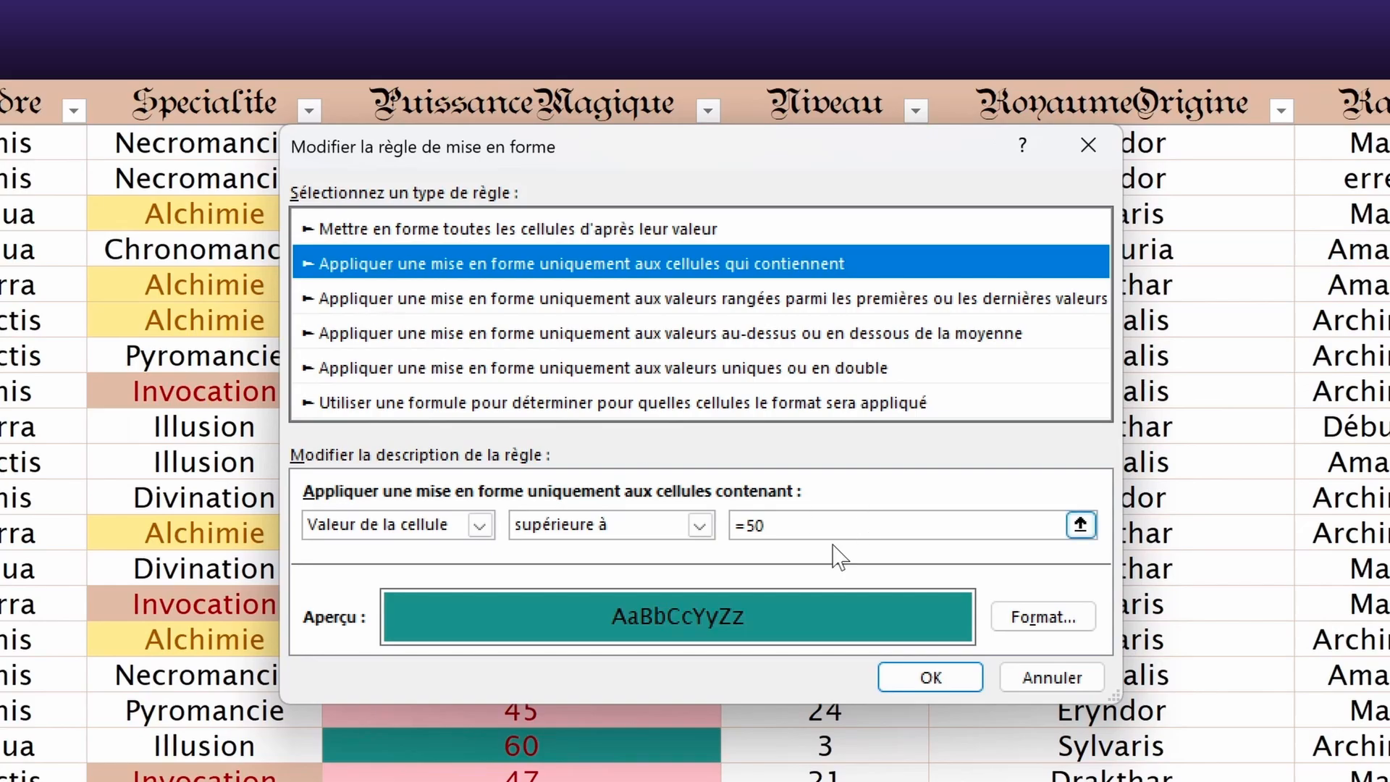
left_click(1031, 617)
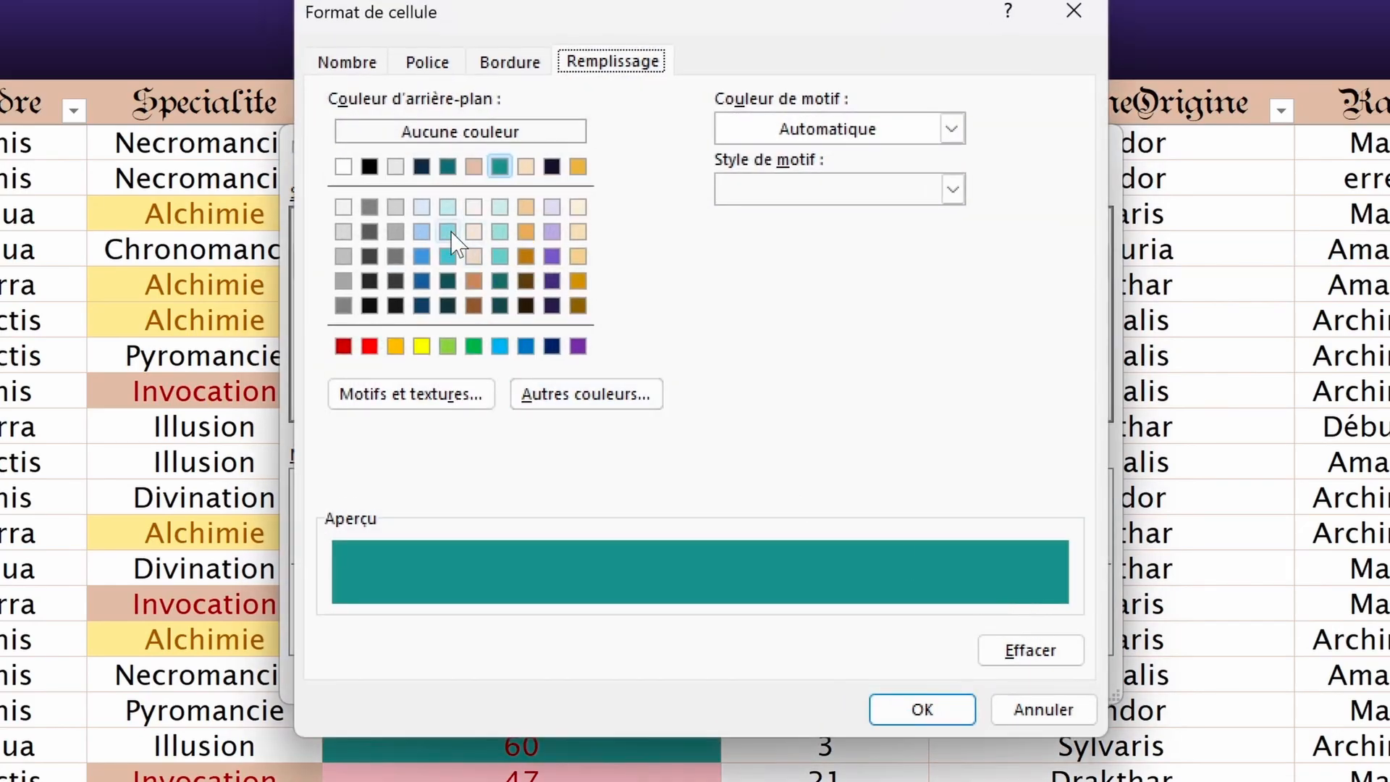
left_click(427, 62)
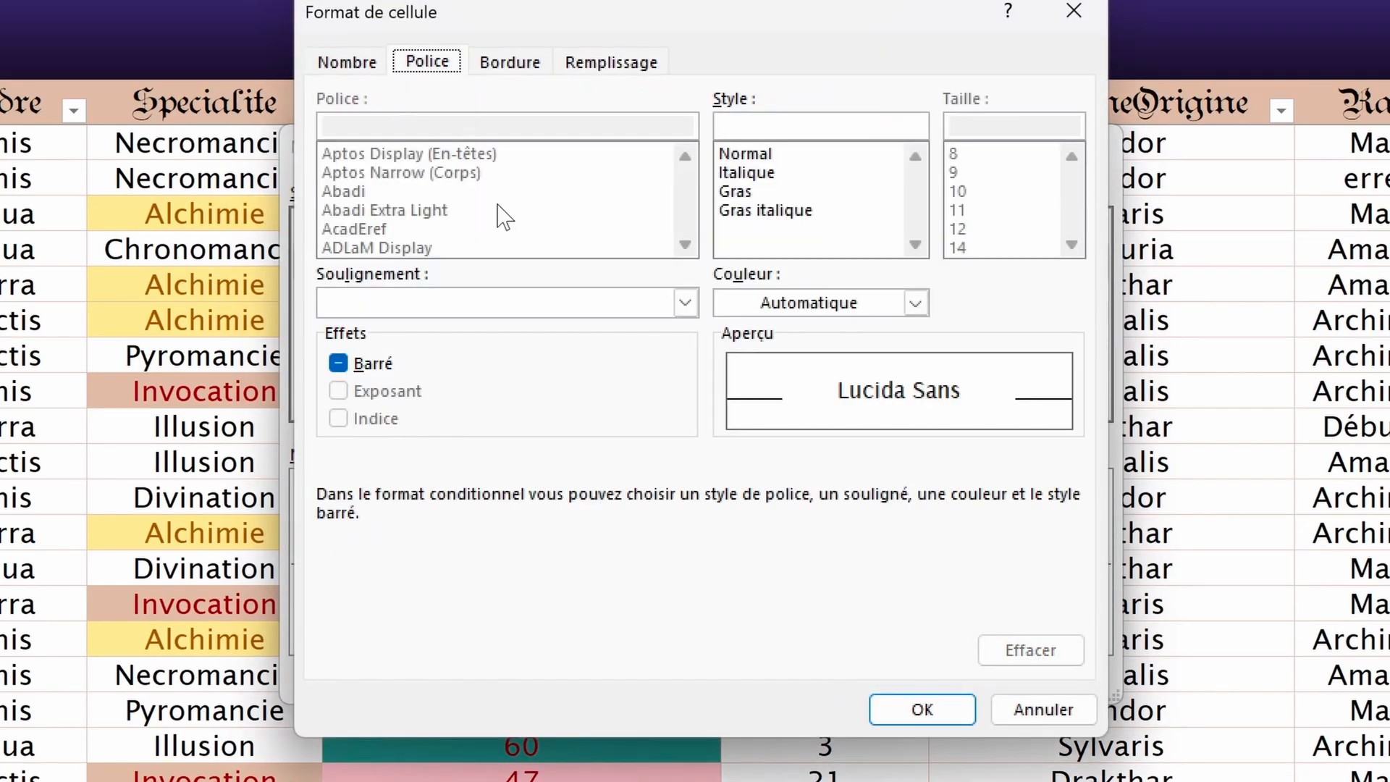
left_click(915, 303)
left_click(776, 429)
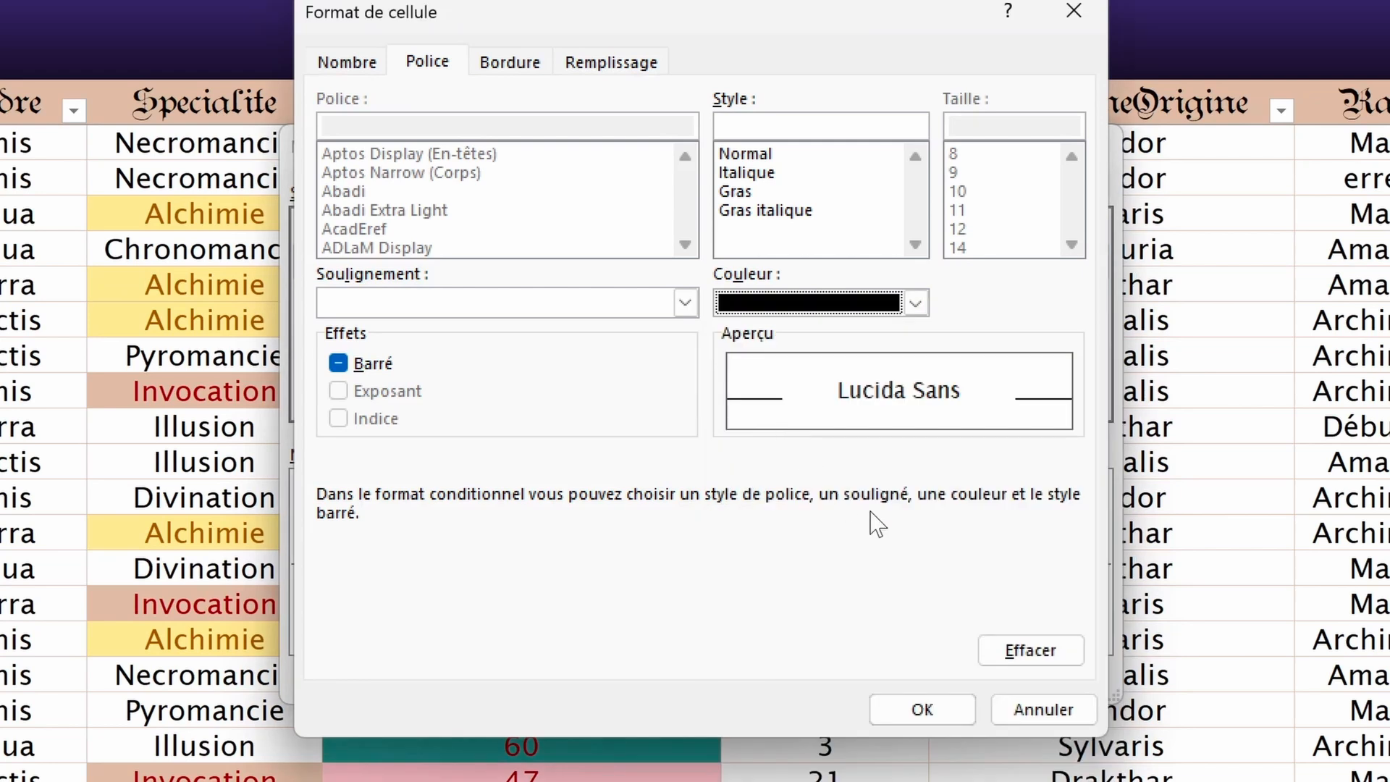
left_click(922, 733)
left_click(930, 676)
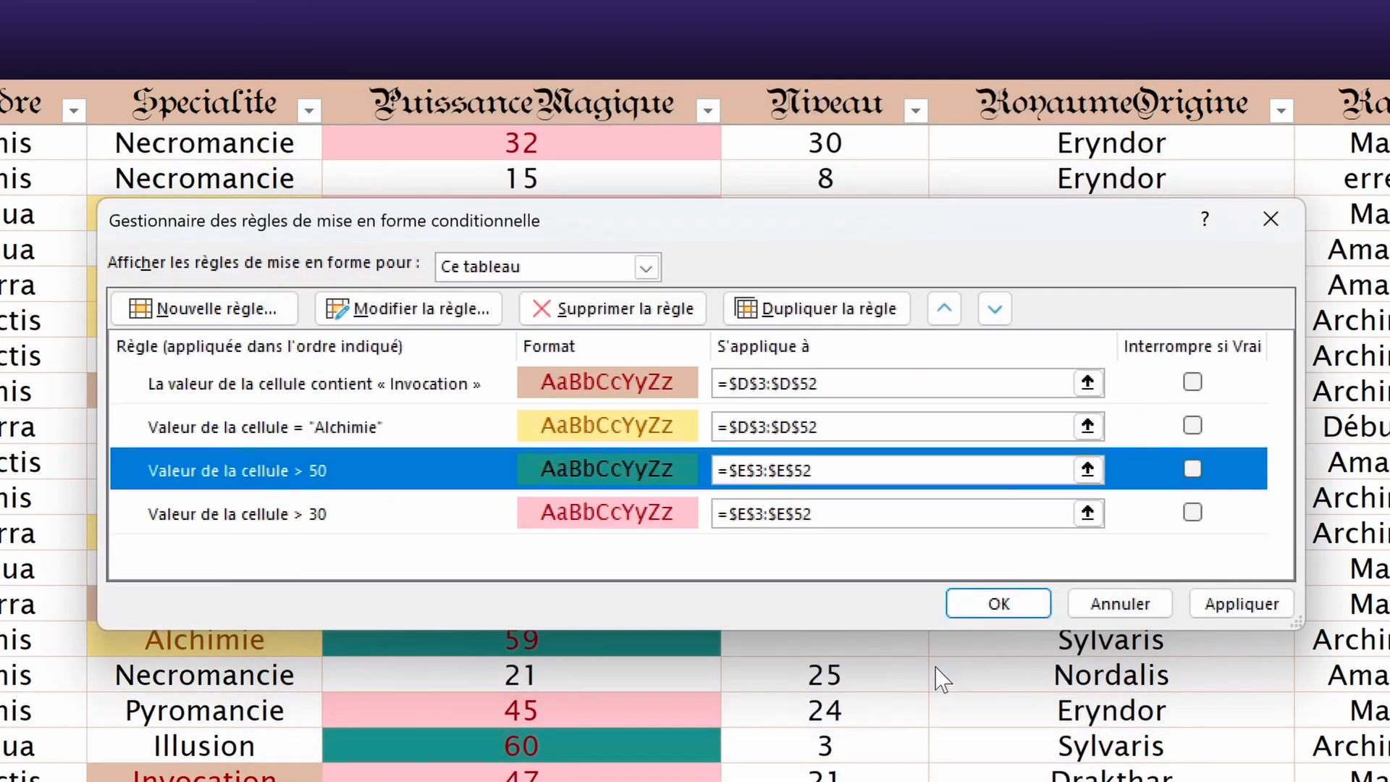
left_click(977, 601)
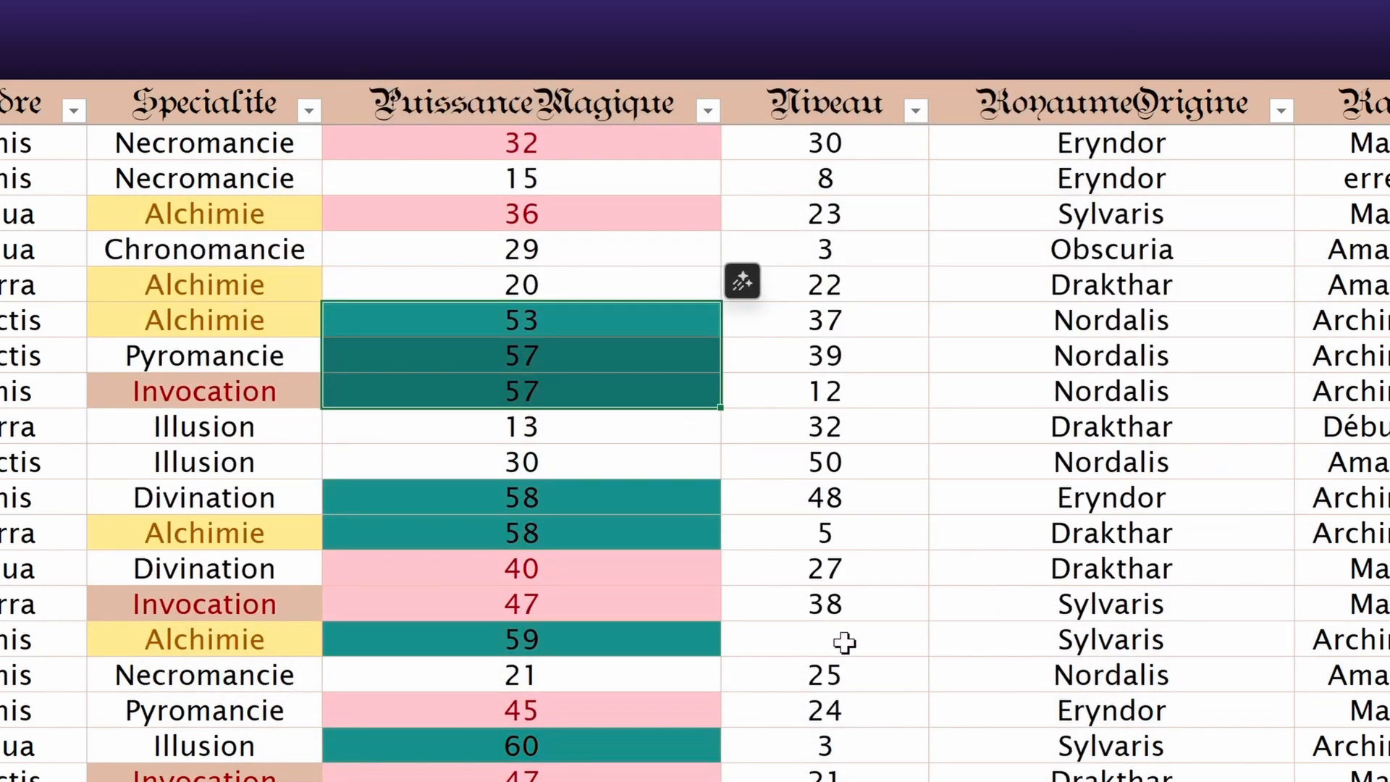
Step: Delete the "Invocation" rule from the table's conditional formatting rules
left_click(699, 87)
left_click(703, 327)
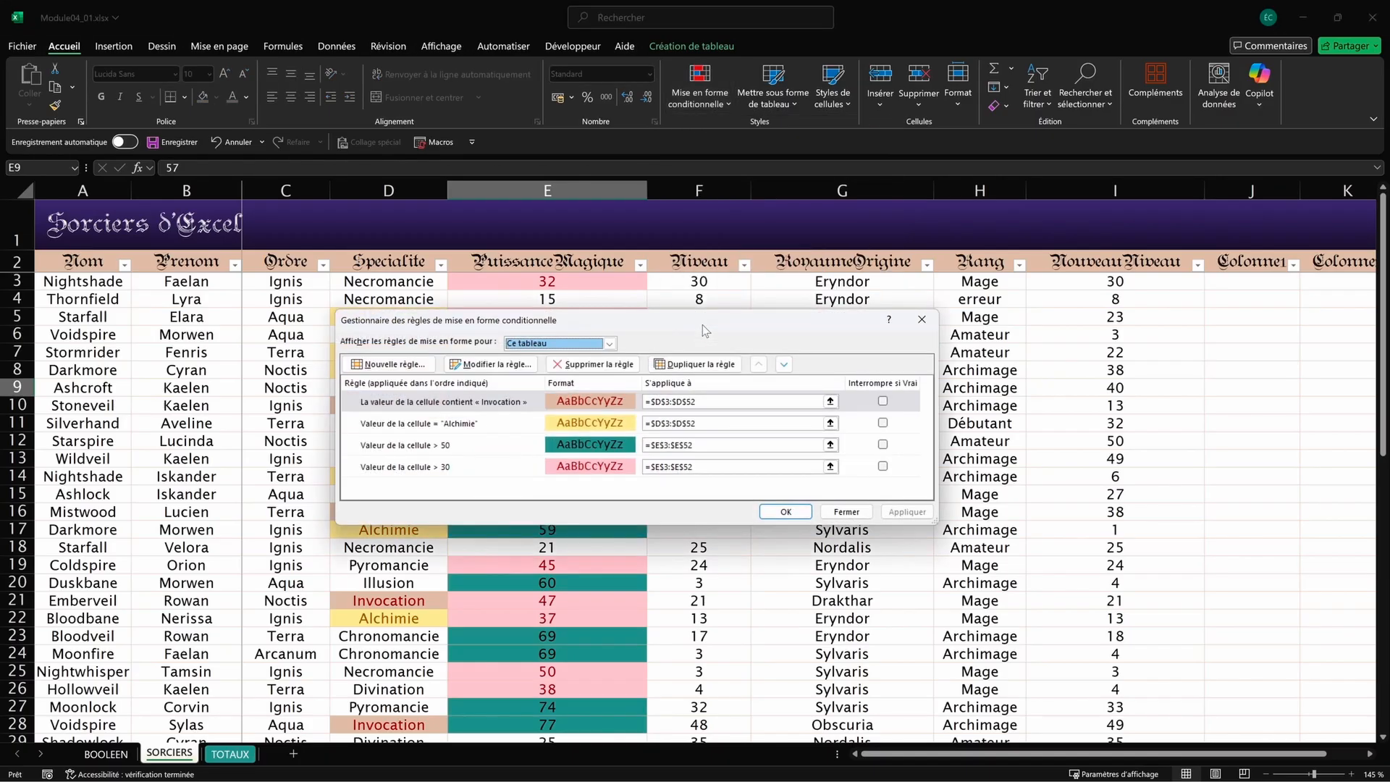
left_click(456, 427)
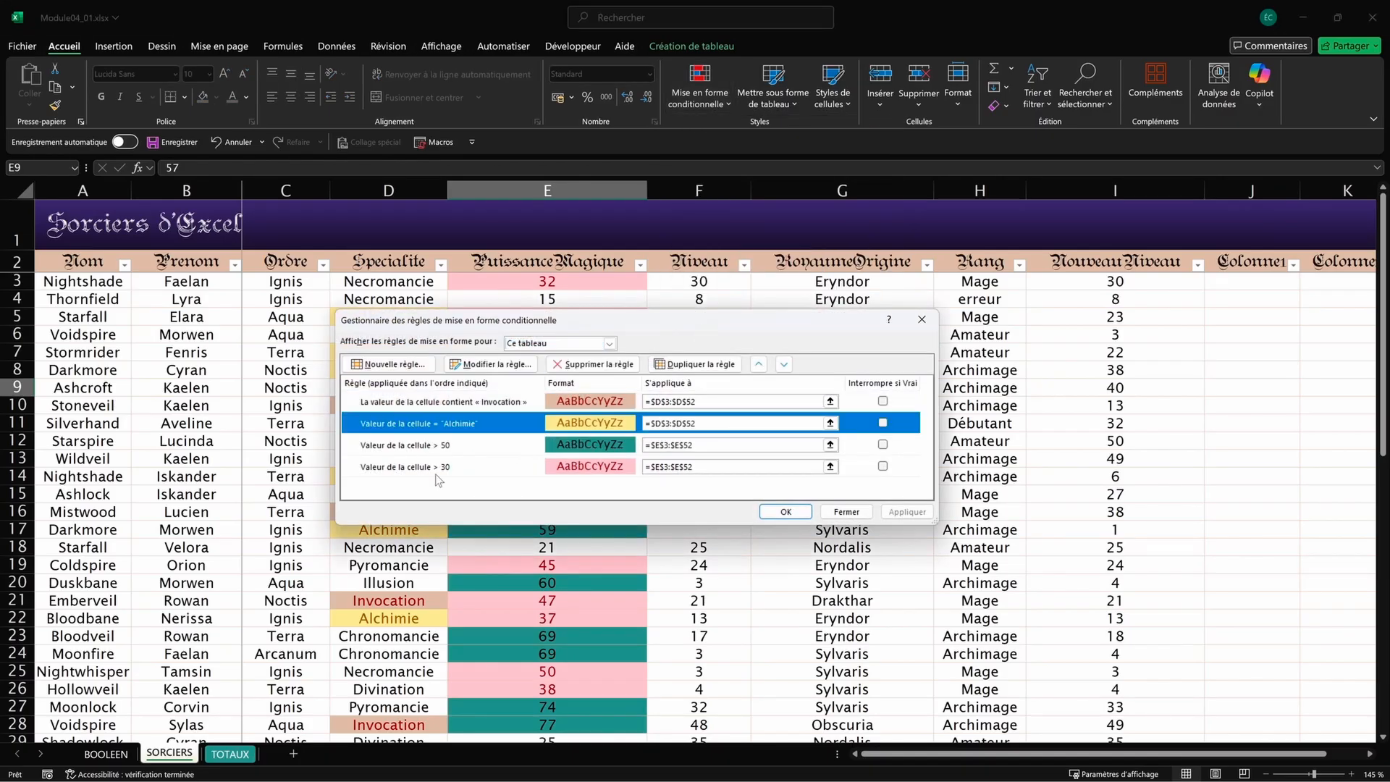
left_click(451, 403)
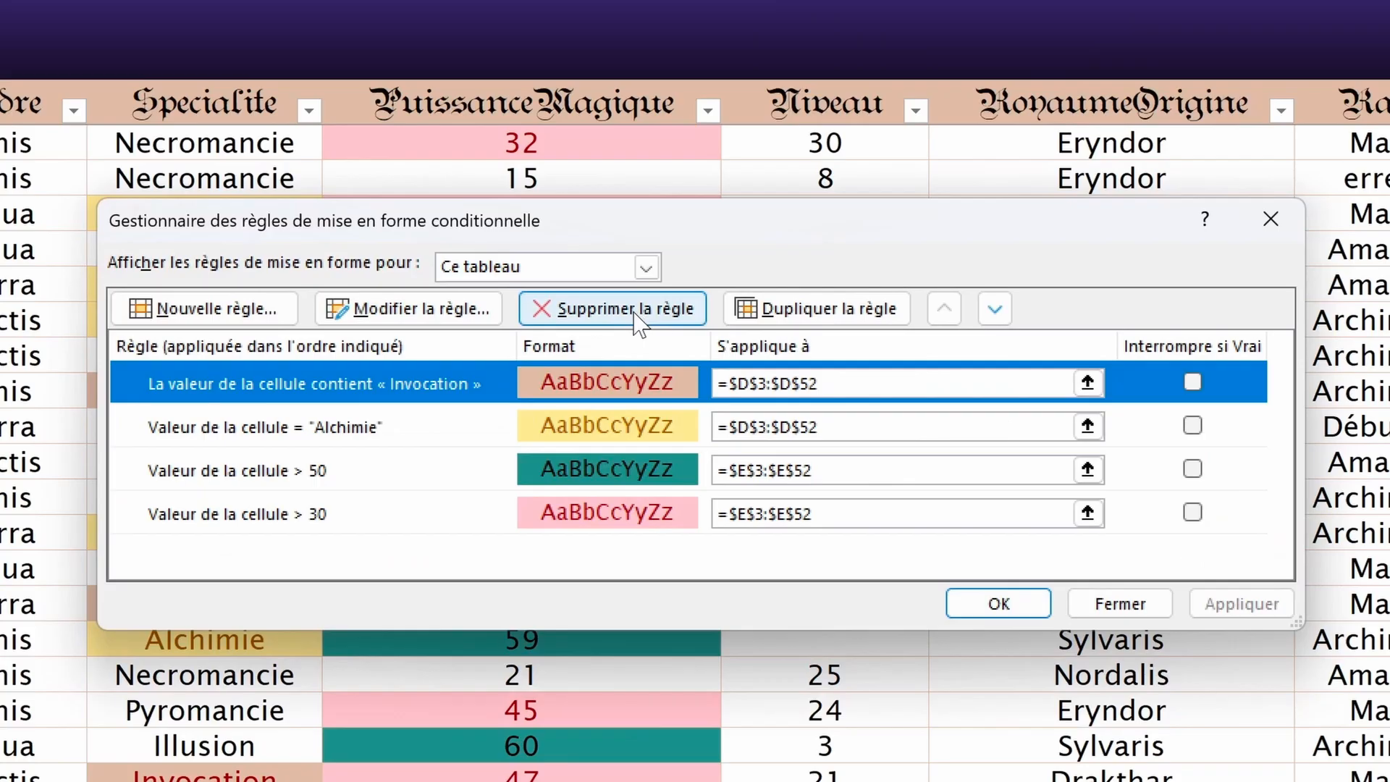
left_click(633, 310)
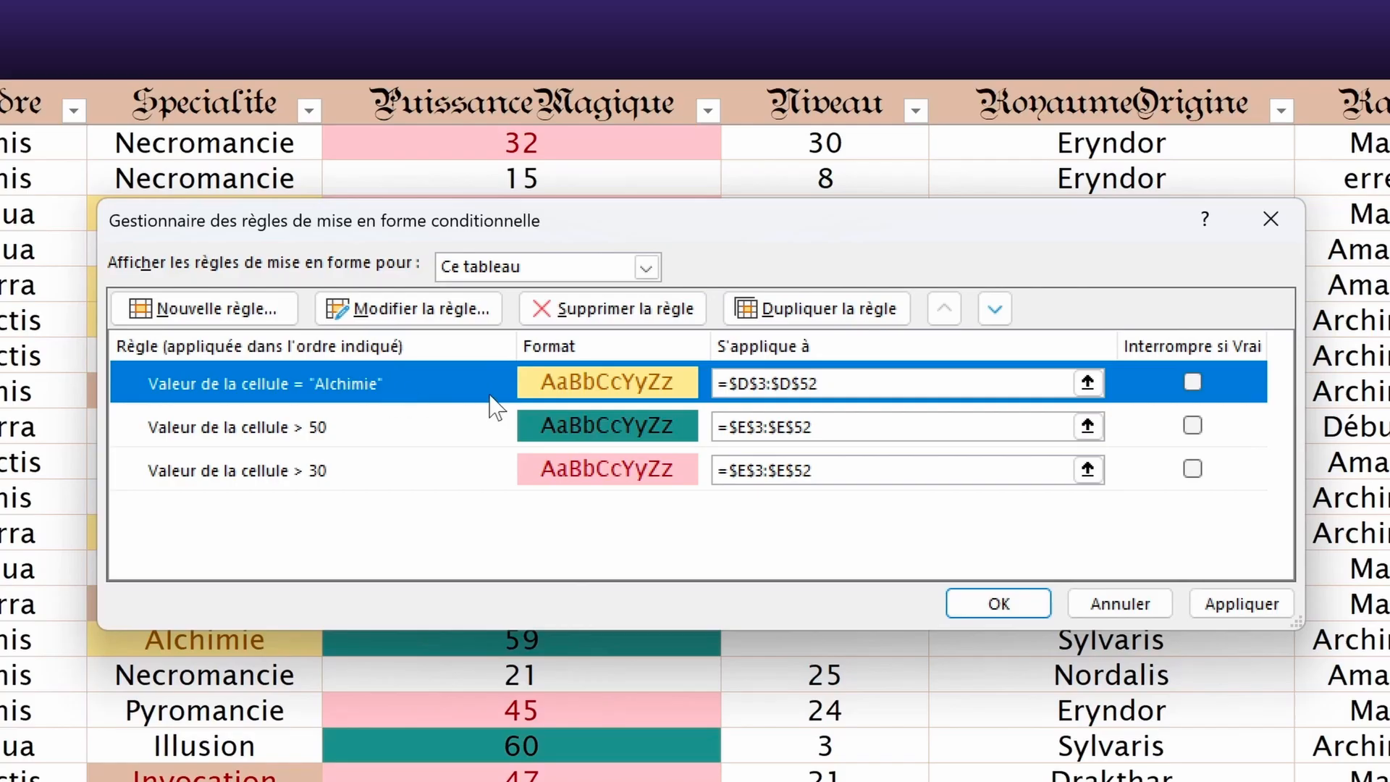
Step: Duplicate the "Alchimie" rule and change the copy's comparison value to "Illusion"
left_click(804, 312)
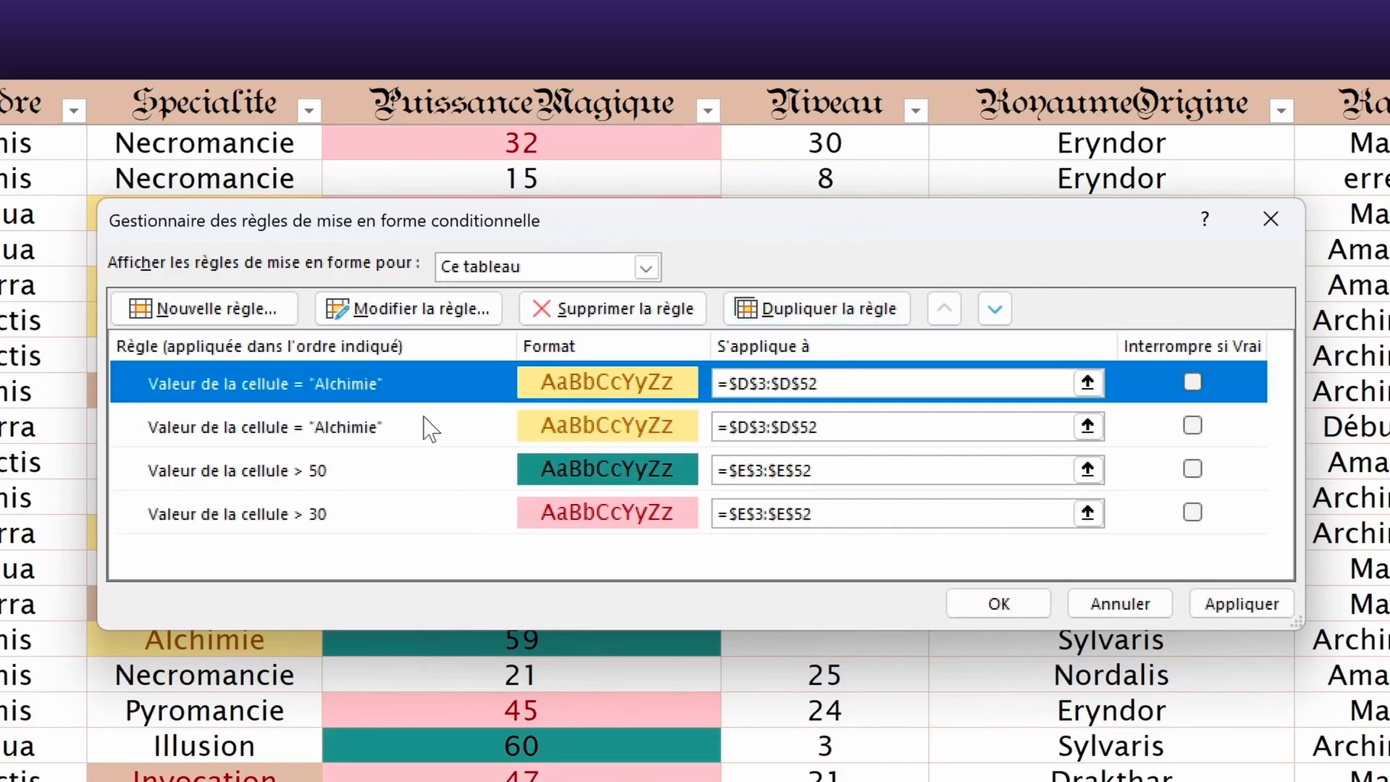
left_click(407, 309)
left_click(802, 524)
double_click(794, 525)
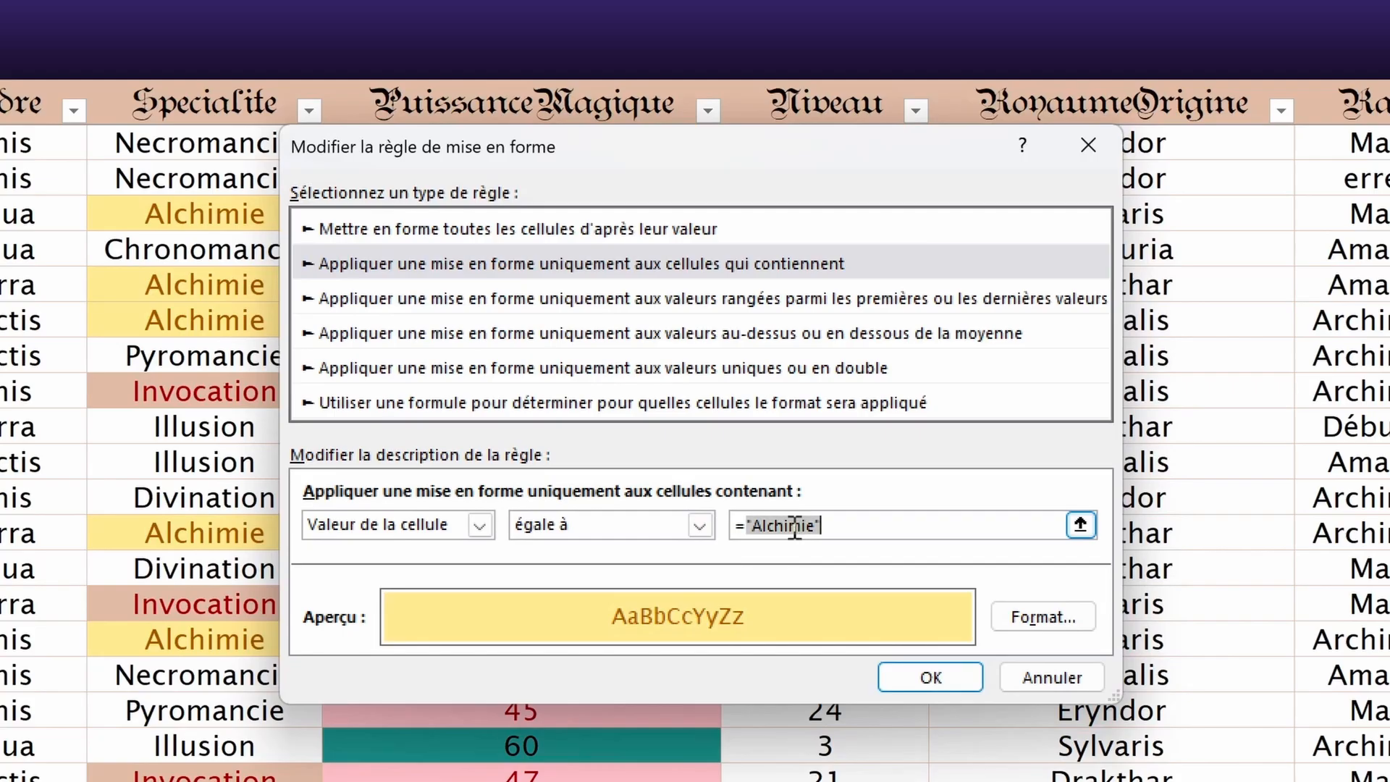
left_click(795, 528)
double_click(795, 528)
type("\"")
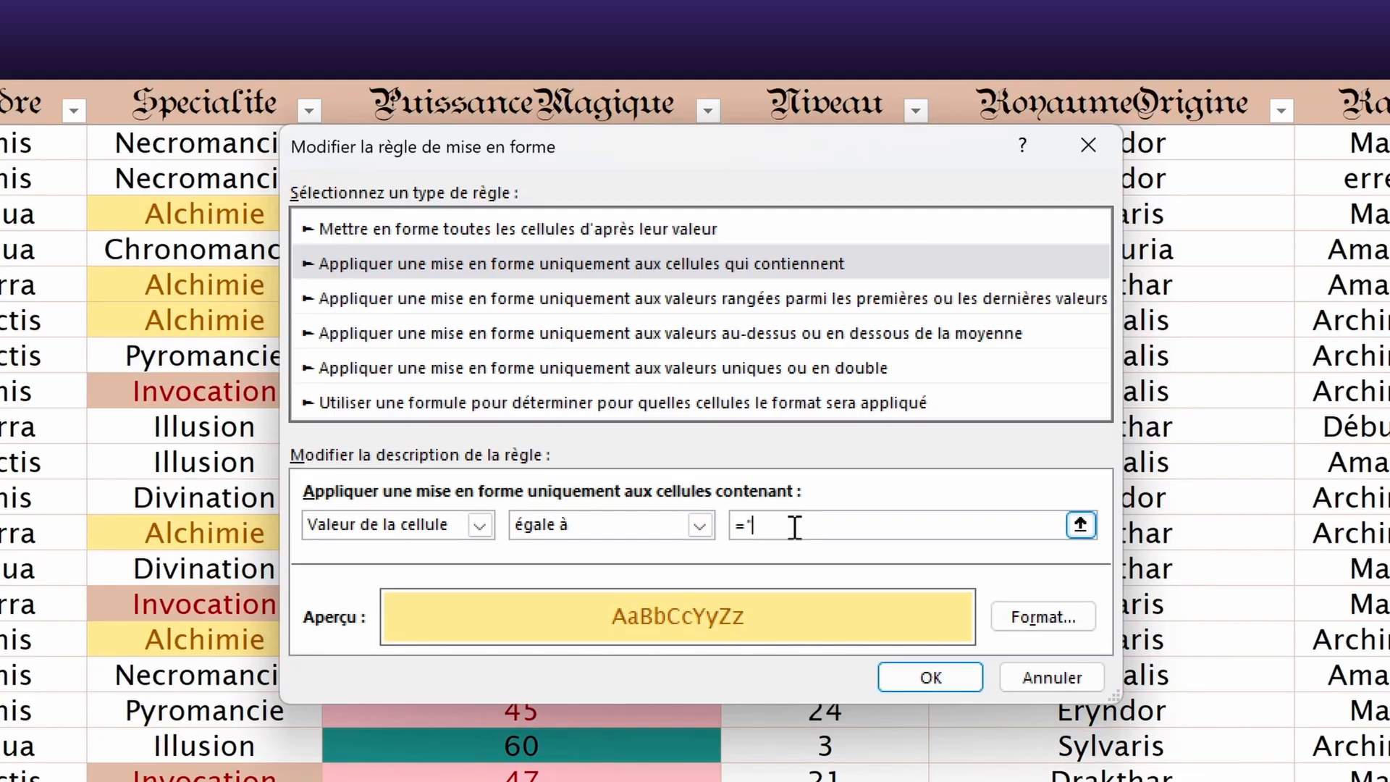
type("Illusion\"")
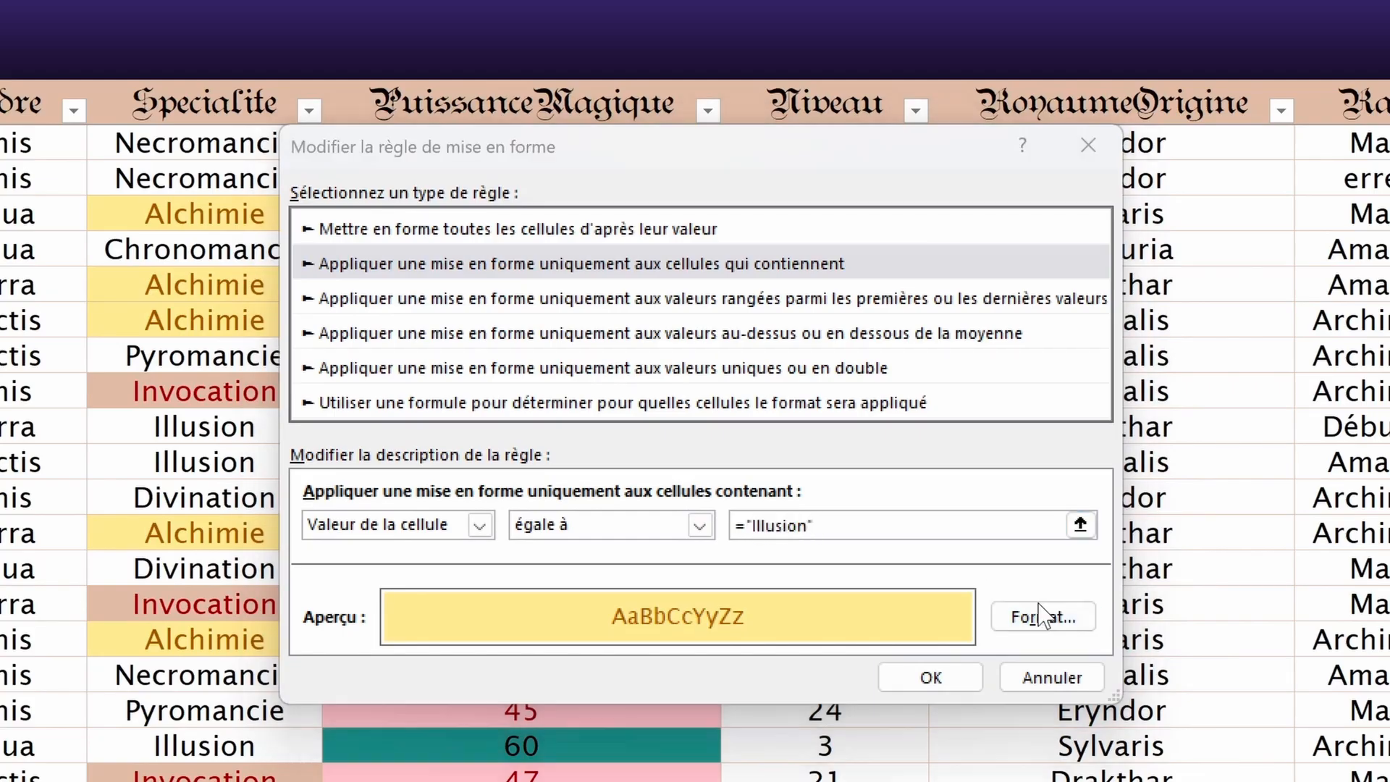
Step: Give the "Illusion" rule a very dark navy background fill with white text and save the rule
left_click(1042, 617)
left_click(624, 67)
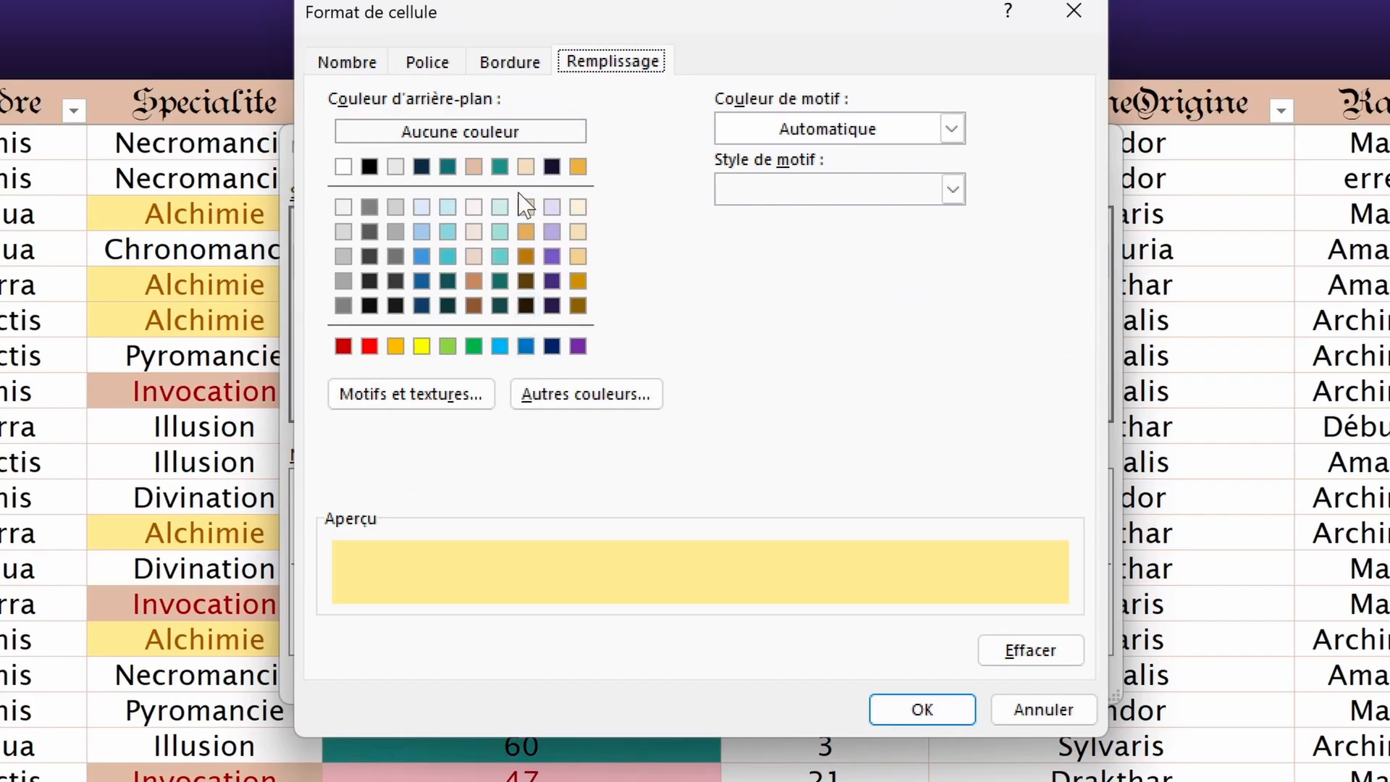
left_click(552, 168)
left_click(427, 62)
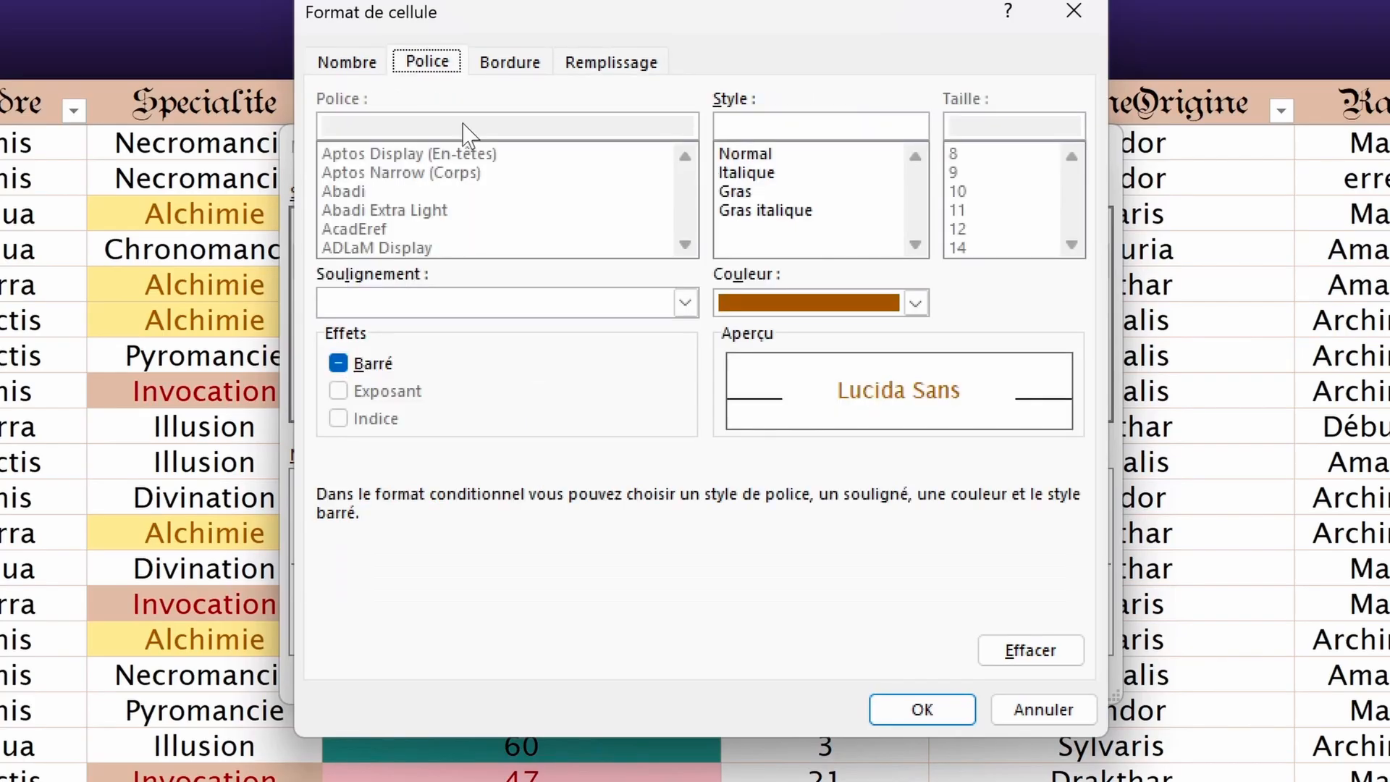
left_click(856, 302)
left_click(738, 427)
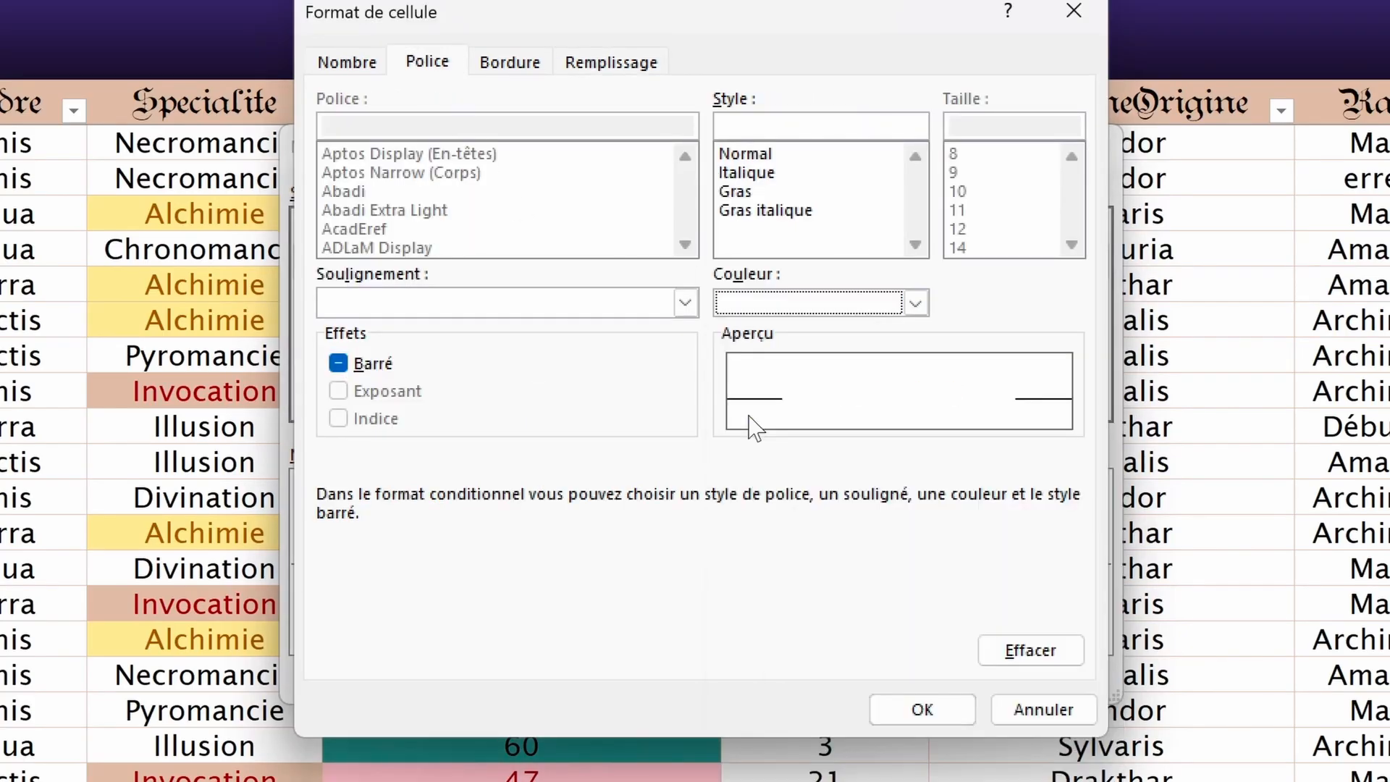
left_click(922, 710)
left_click(905, 680)
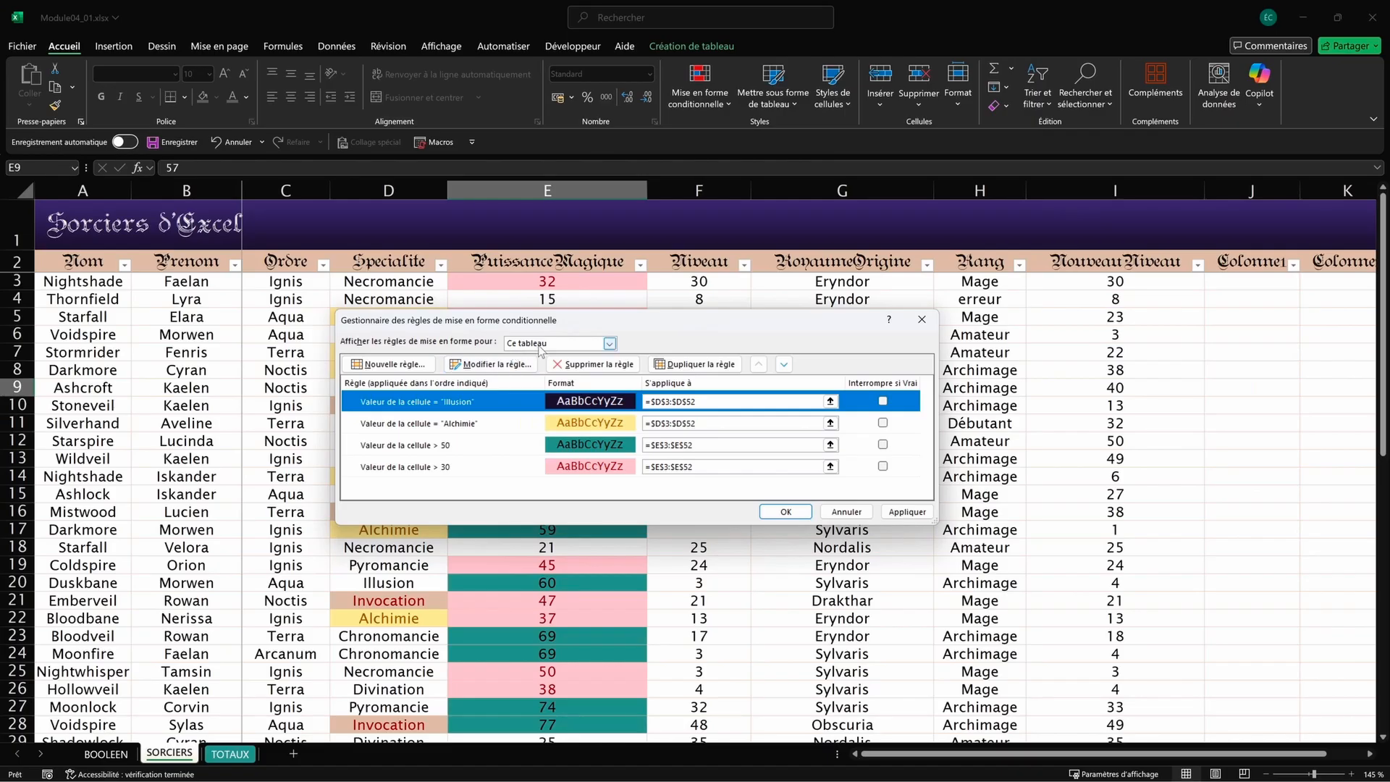
Step: Check which scopes the rule list can display, keep "Ce tableau" and apply the rule changes to the table
left_click(539, 346)
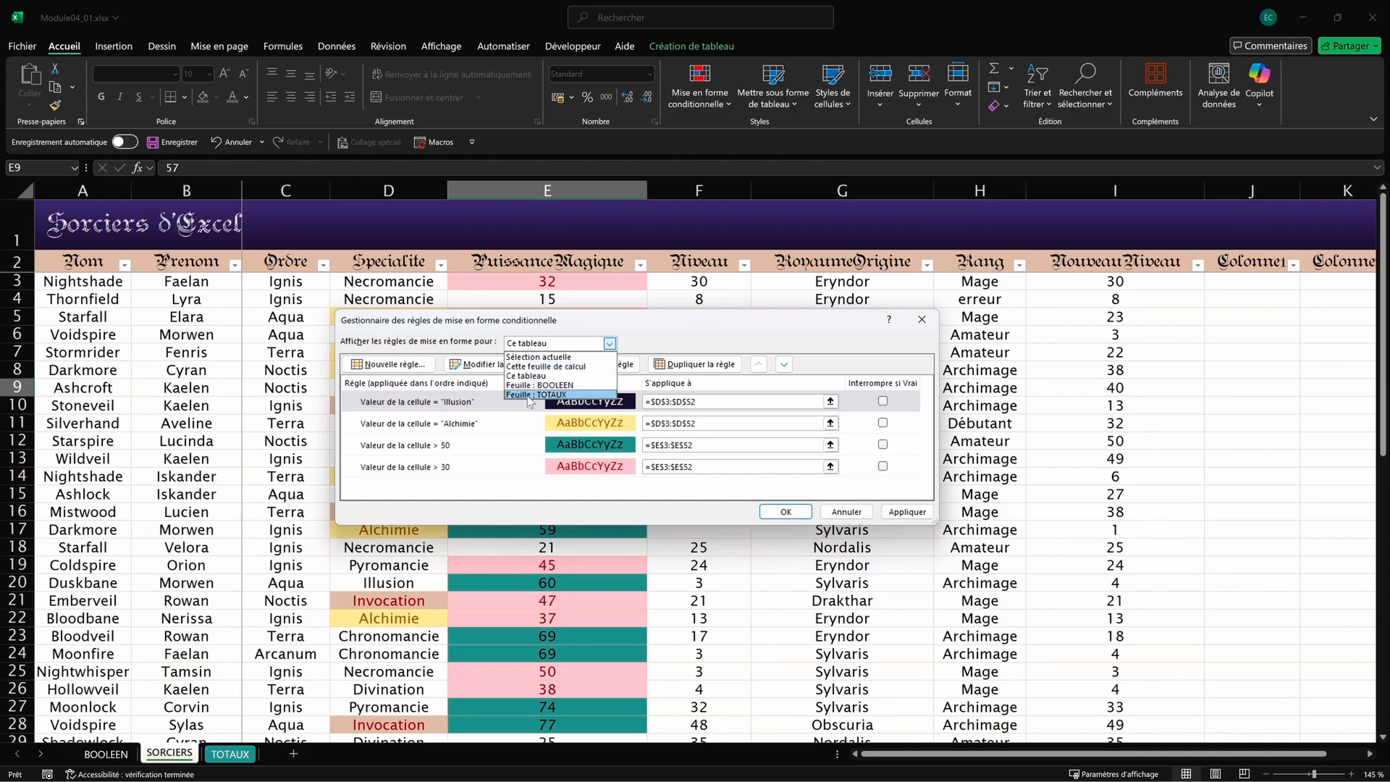
left_click(552, 346)
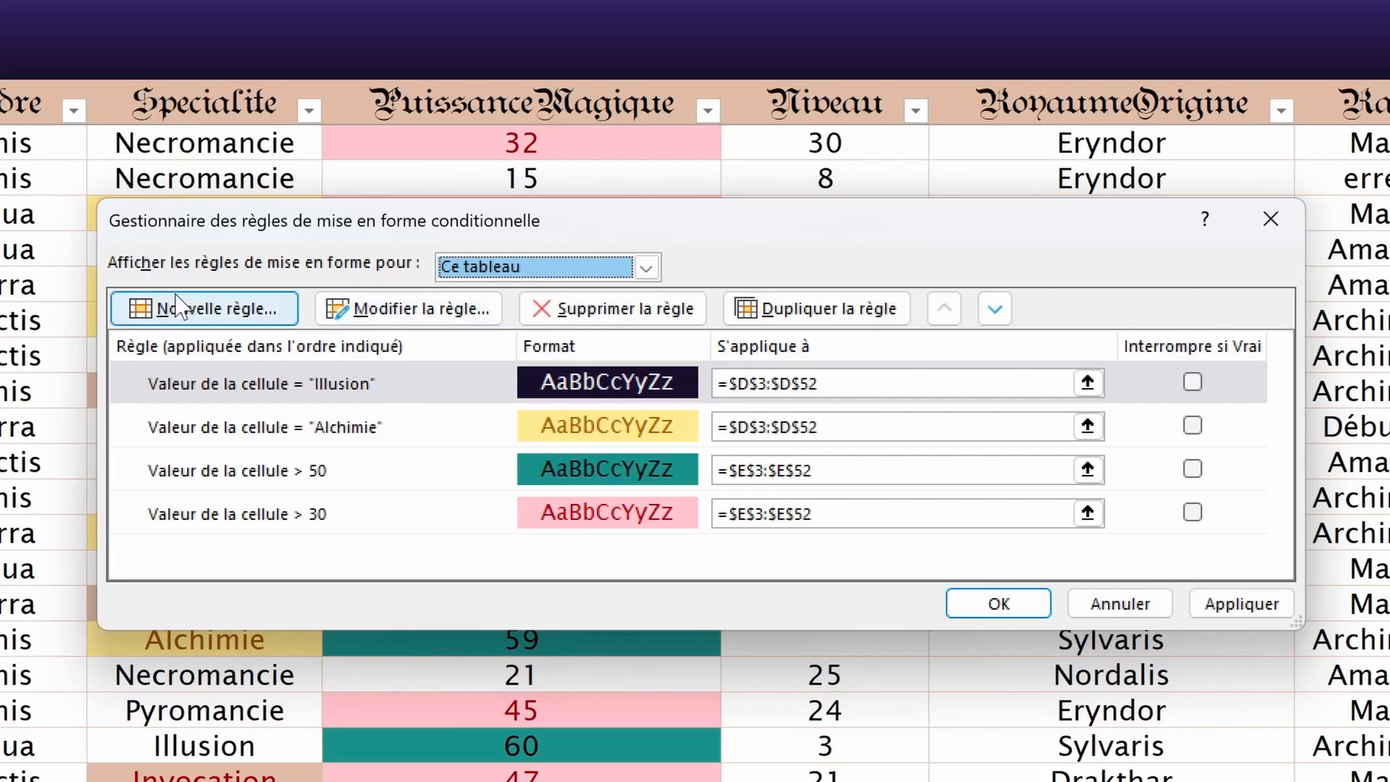
left_click(999, 604)
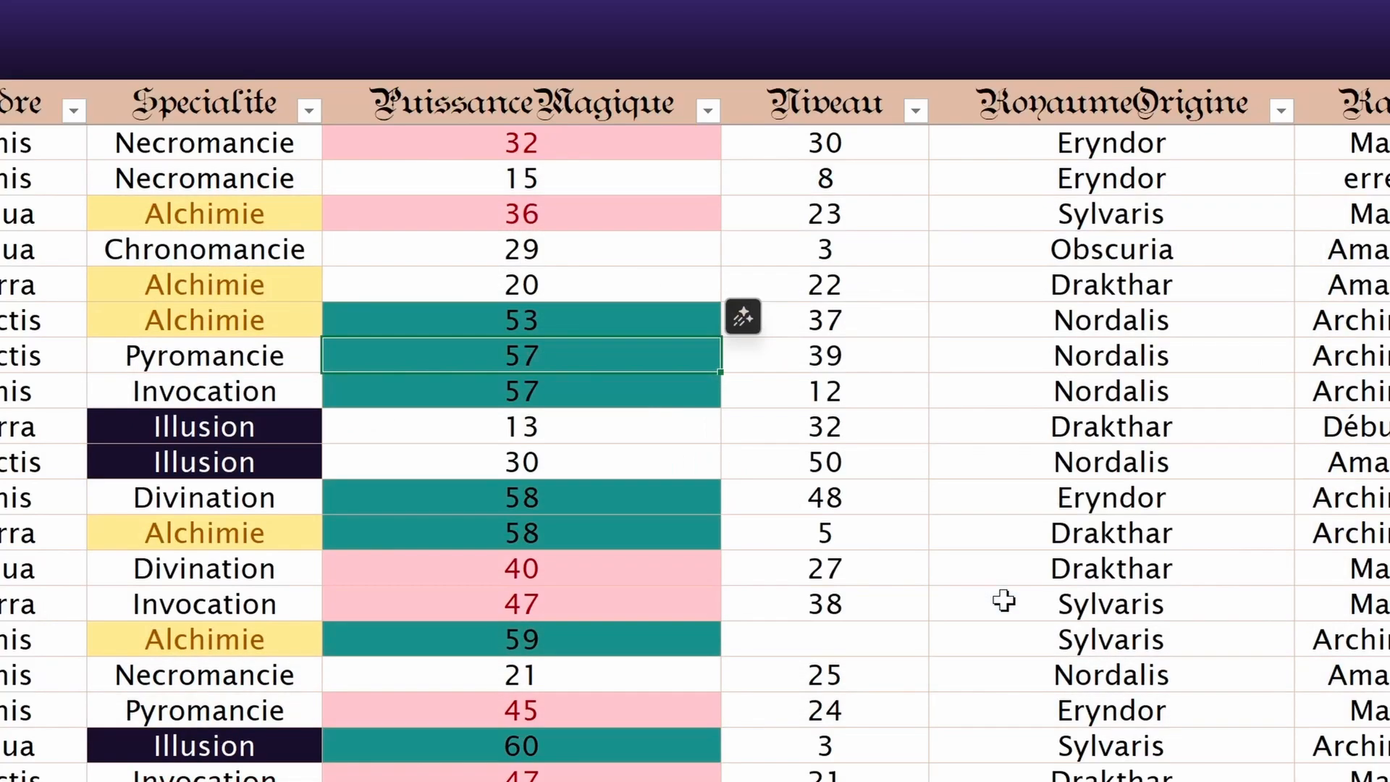
Step: Examine the options for clearing conditional formatting rules and review the current table's rule list without changing it
left_click(607, 102)
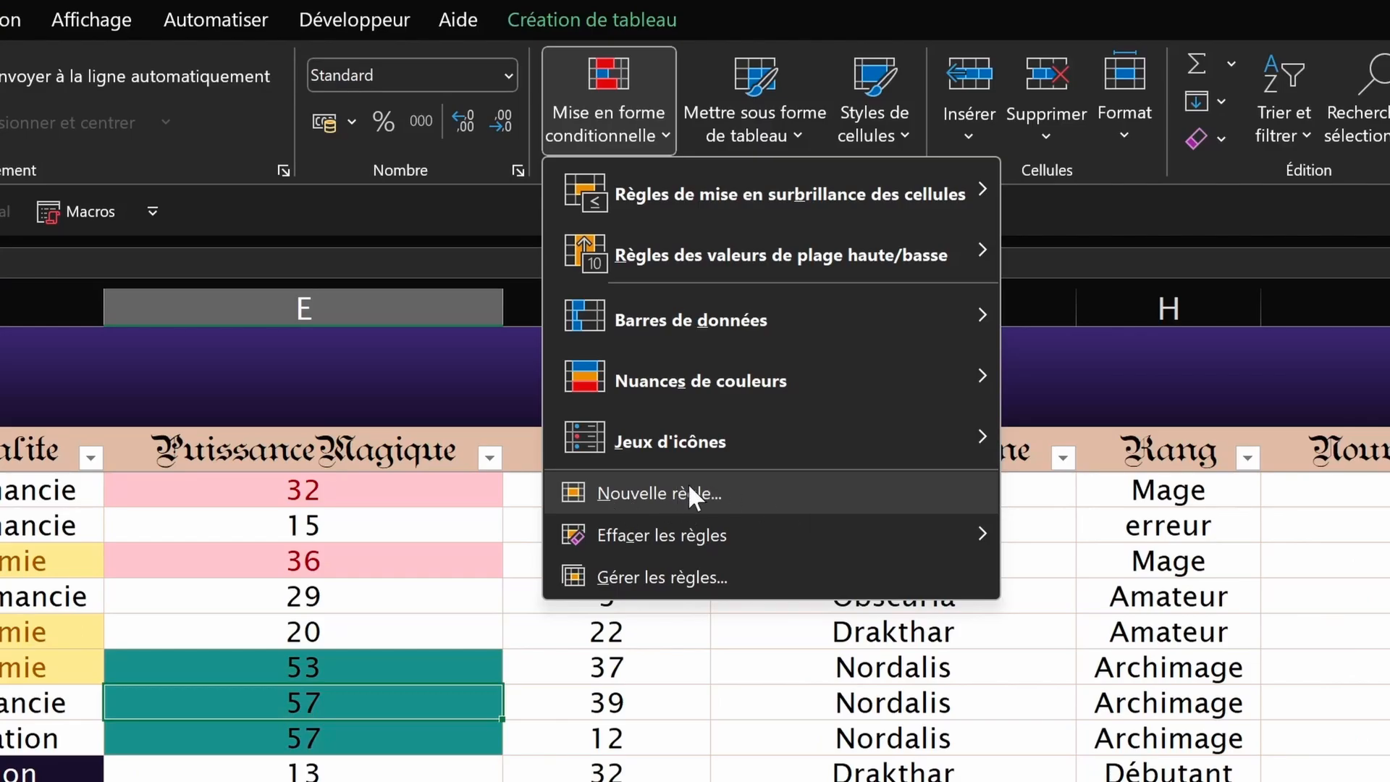
mouse_move(689, 534)
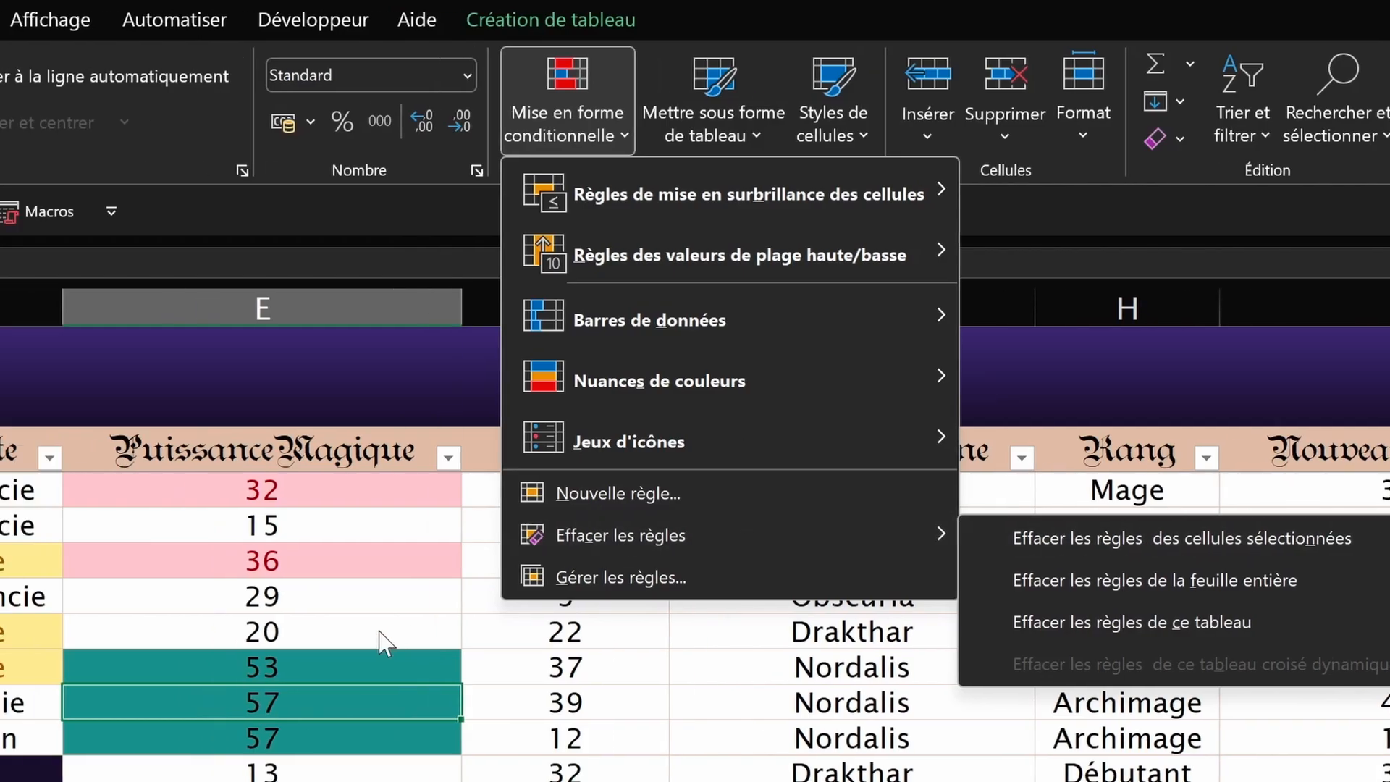
left_click(217, 698)
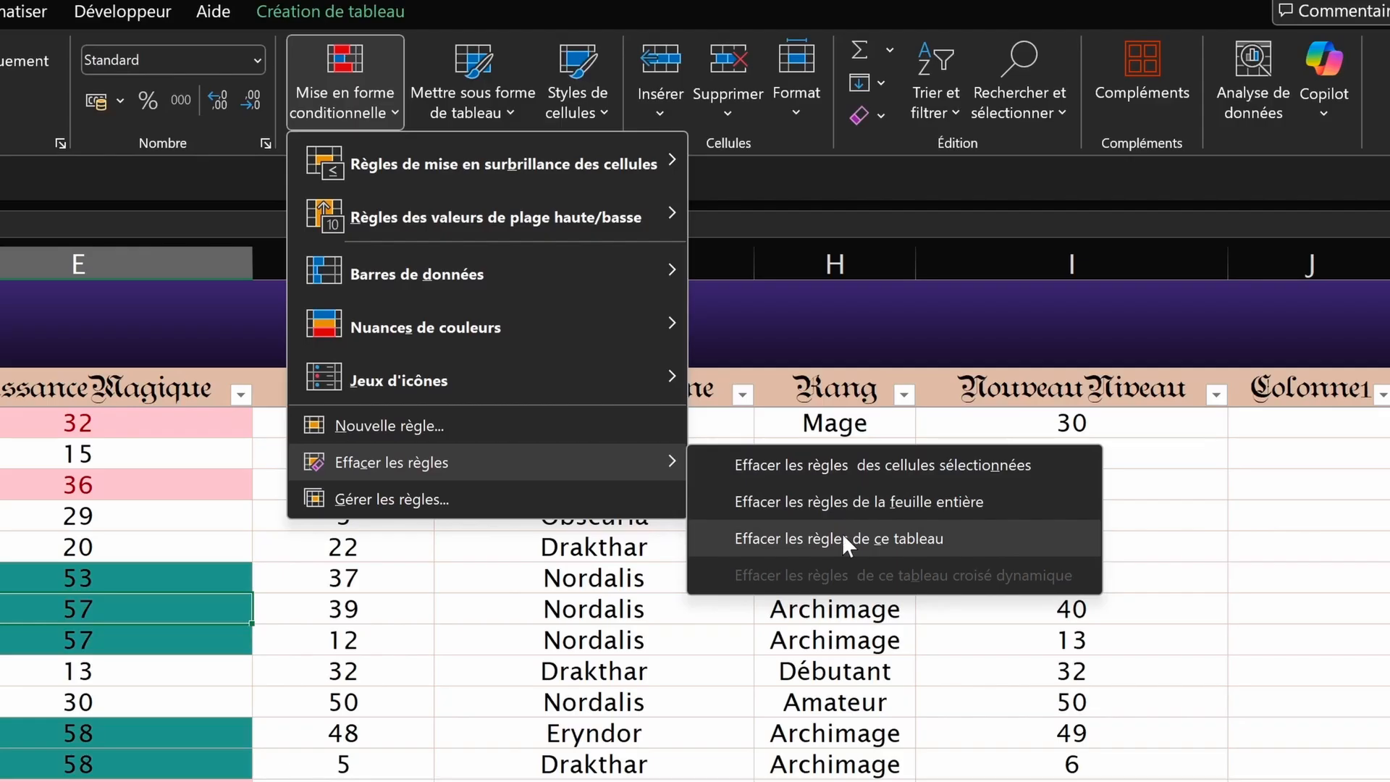
left_click(380, 499)
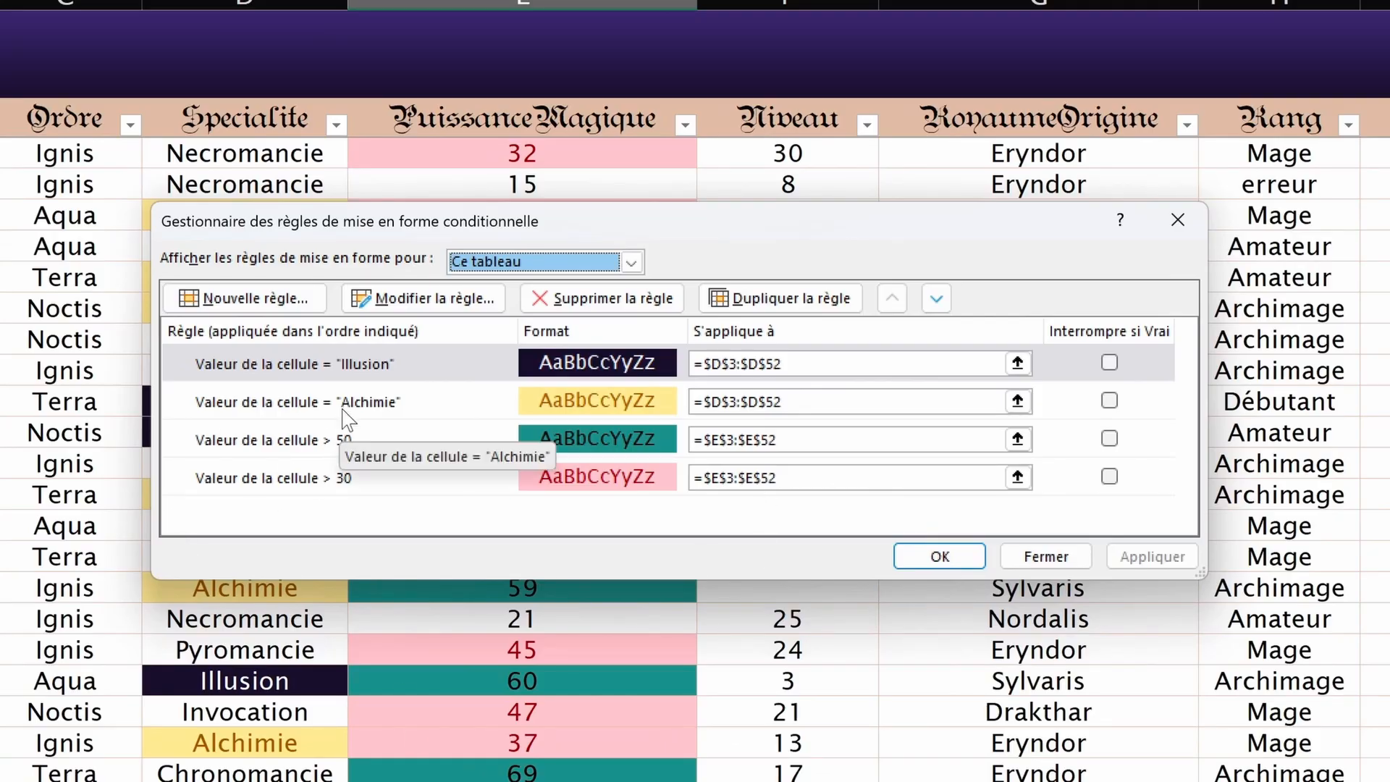
left_click(1058, 557)
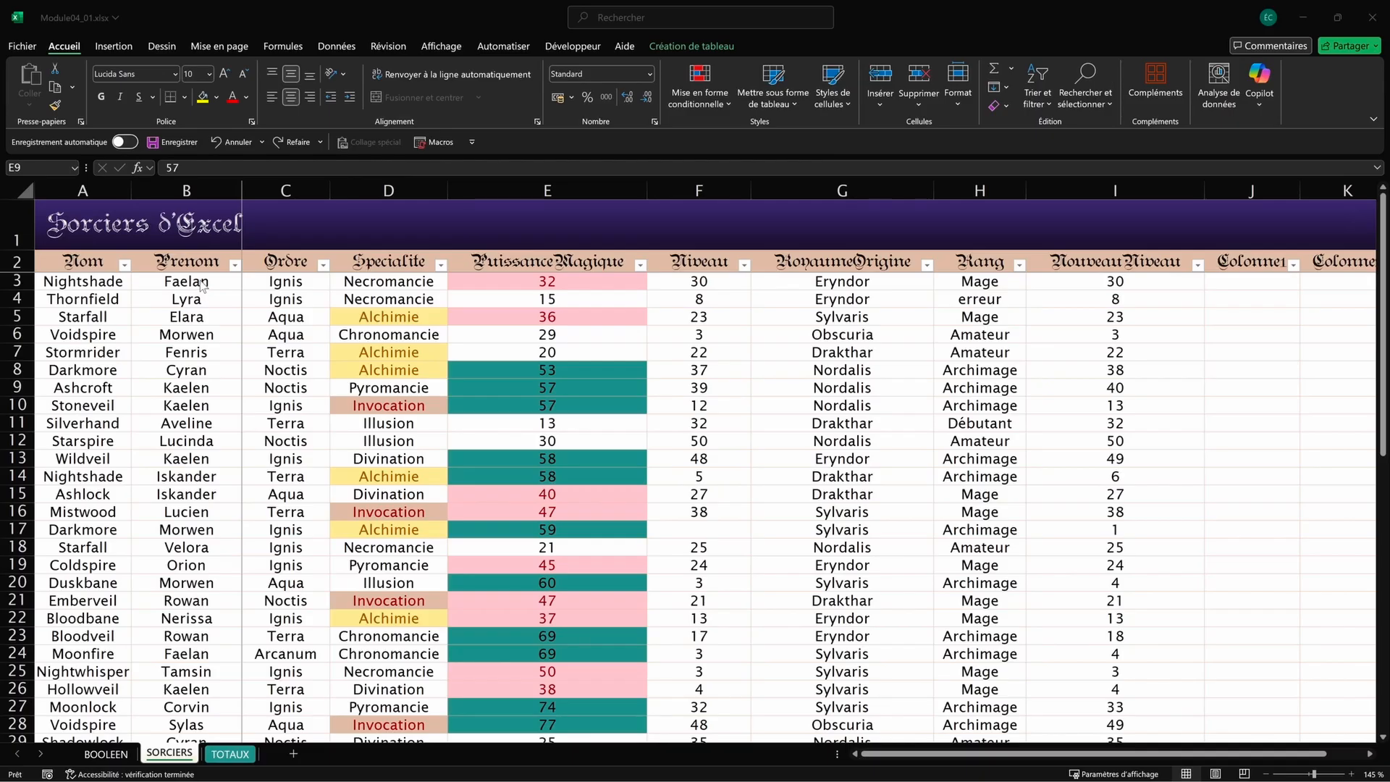
Step: Highlight duplicate values in A3:A52 of the Nom column with "Remplissage rouge clair avec texte rouge foncé" and review the column
left_click(118, 286)
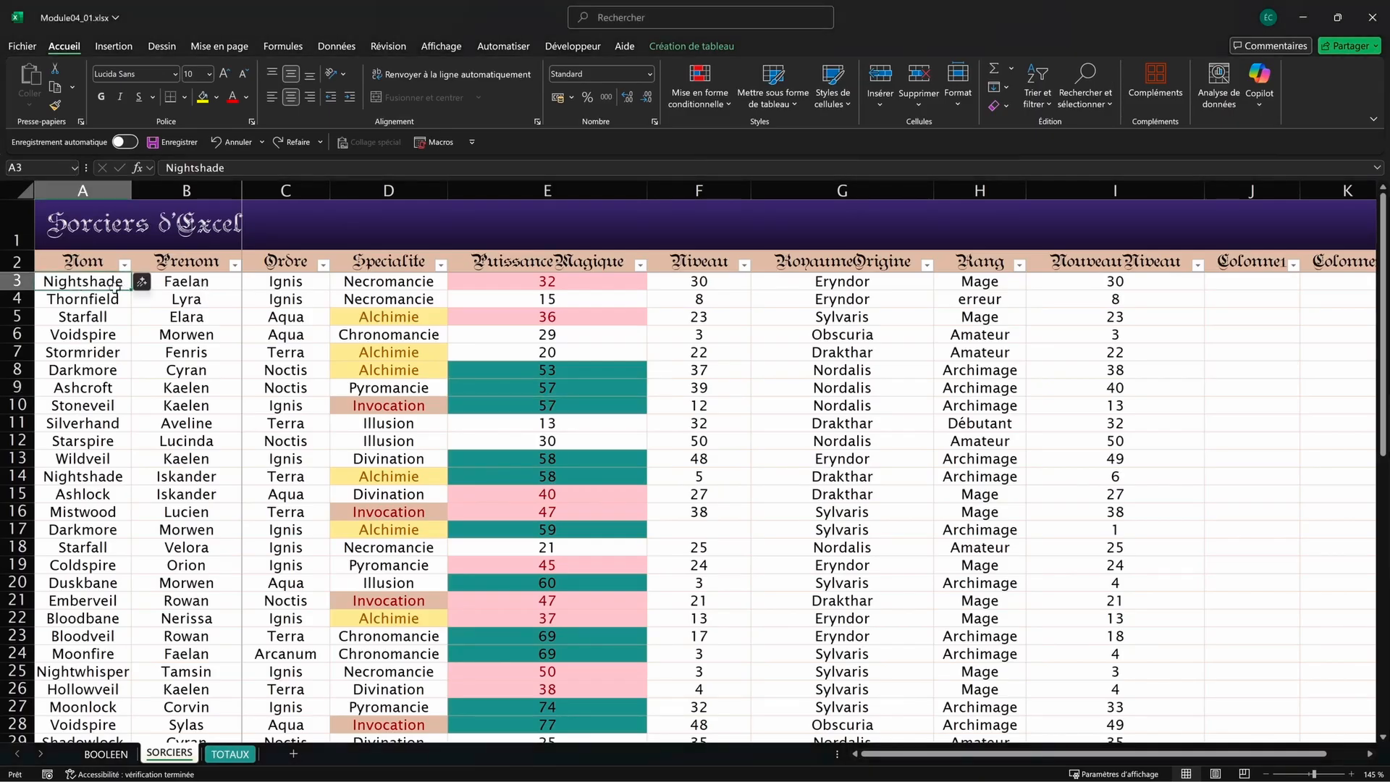
key("ctrl+shift+Down")
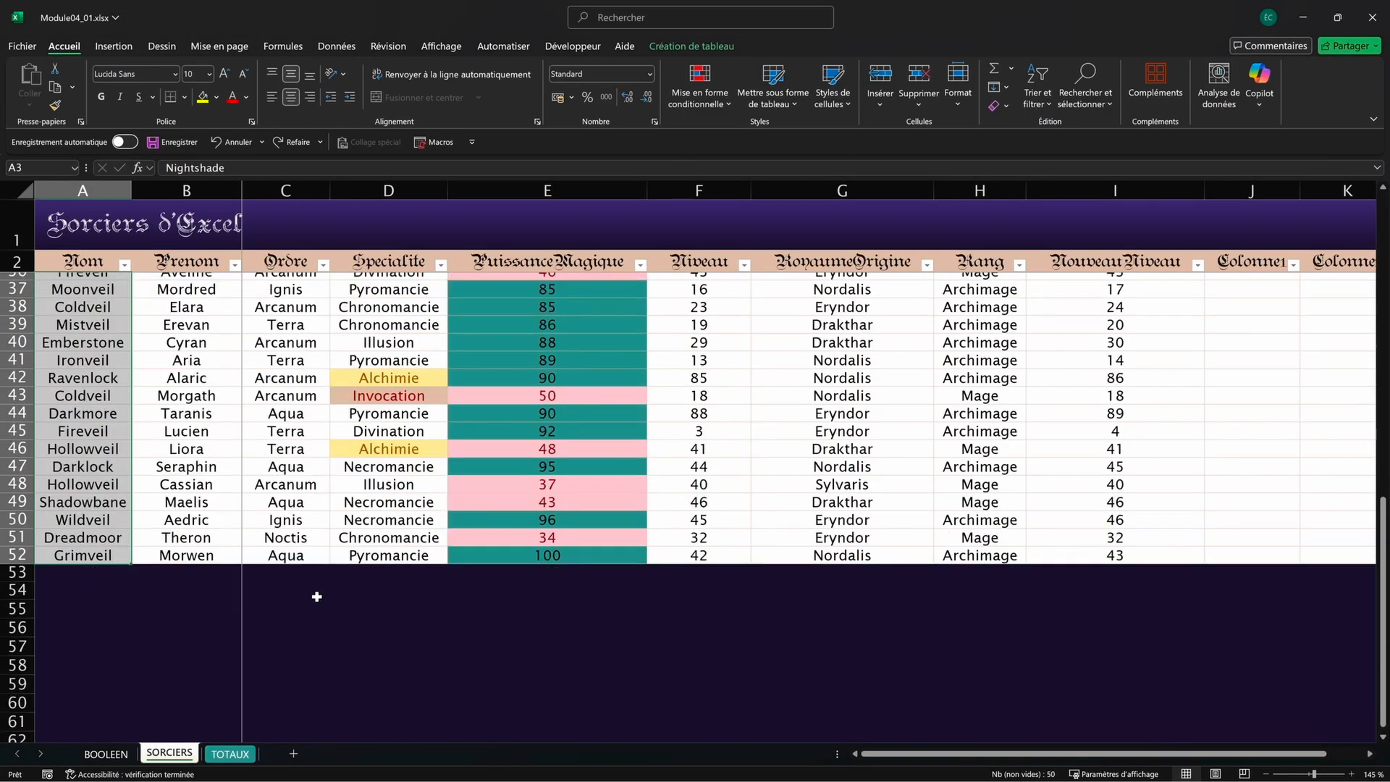
scroll(317, 589, "up", 12)
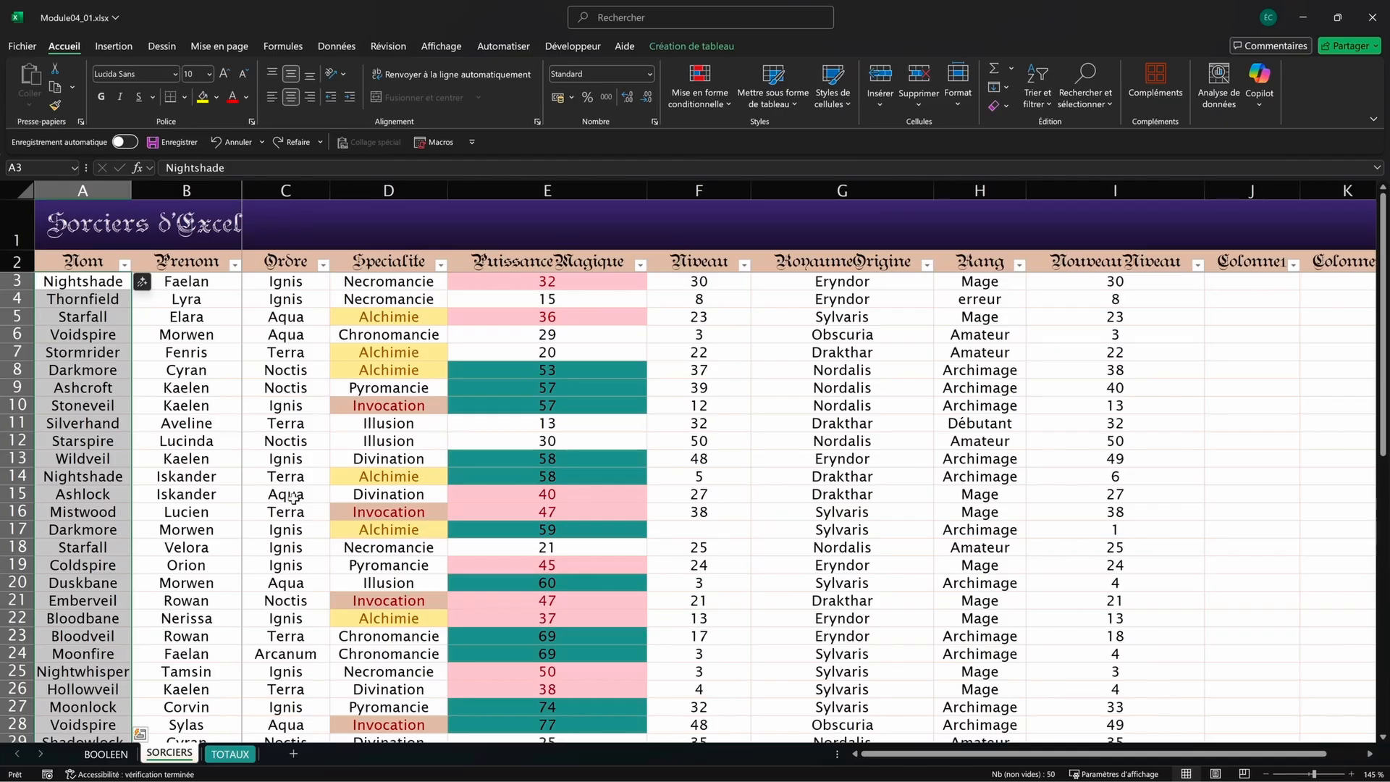
left_click(715, 101)
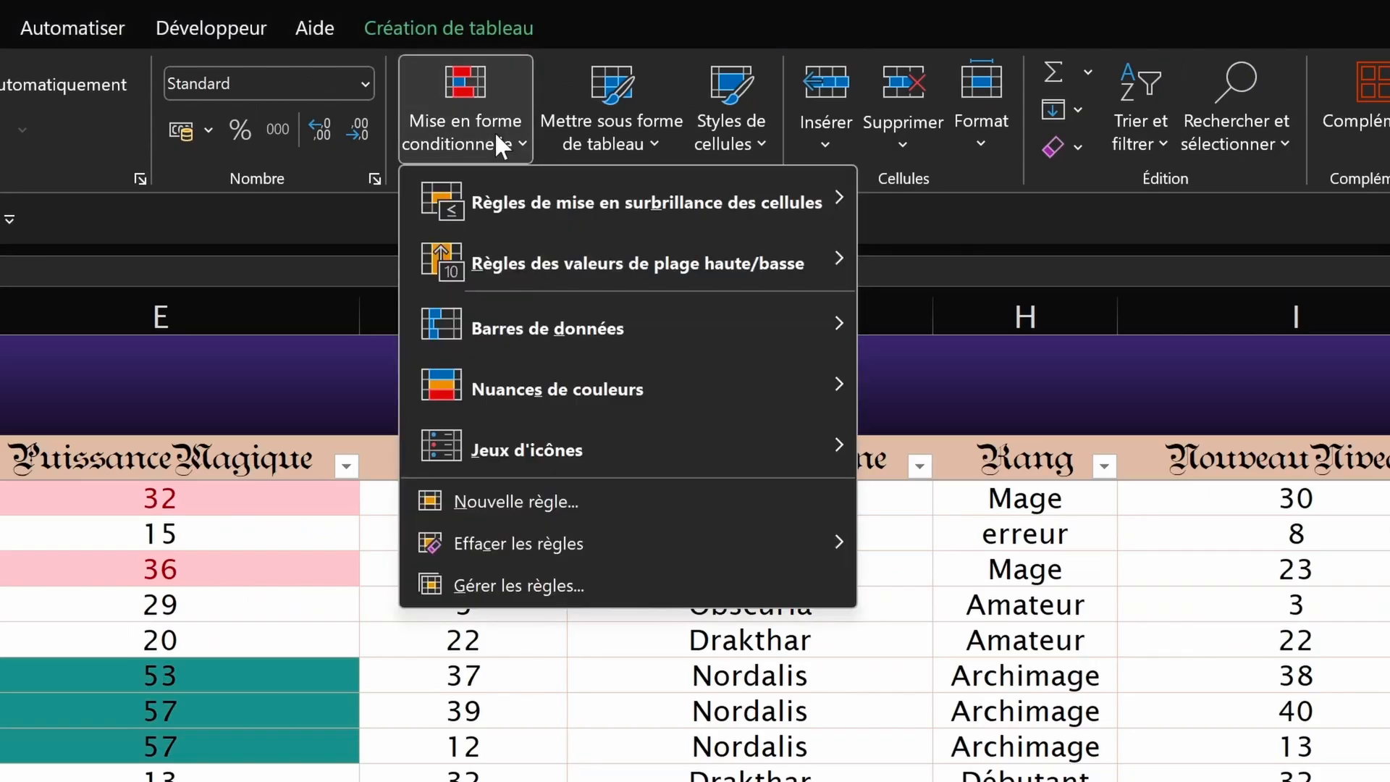
mouse_move(592, 209)
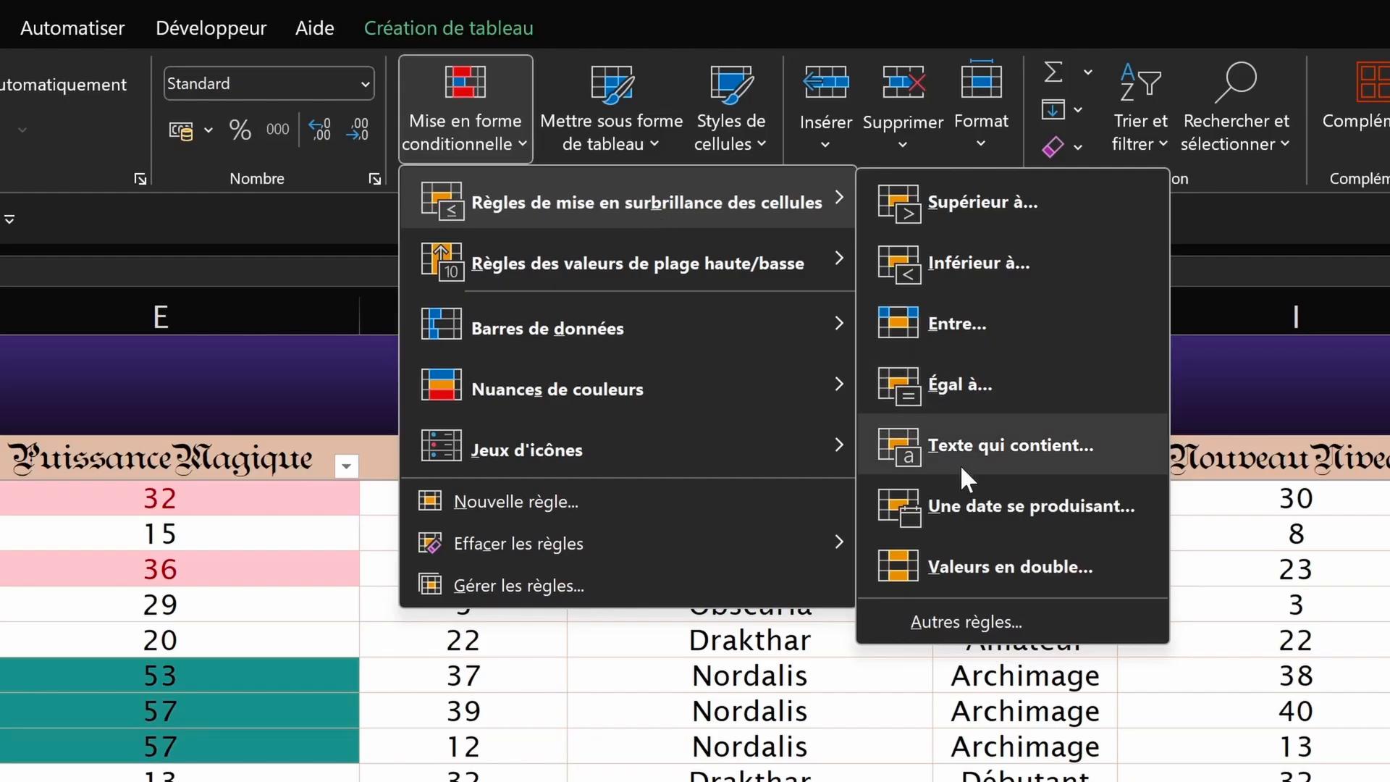
left_click(984, 566)
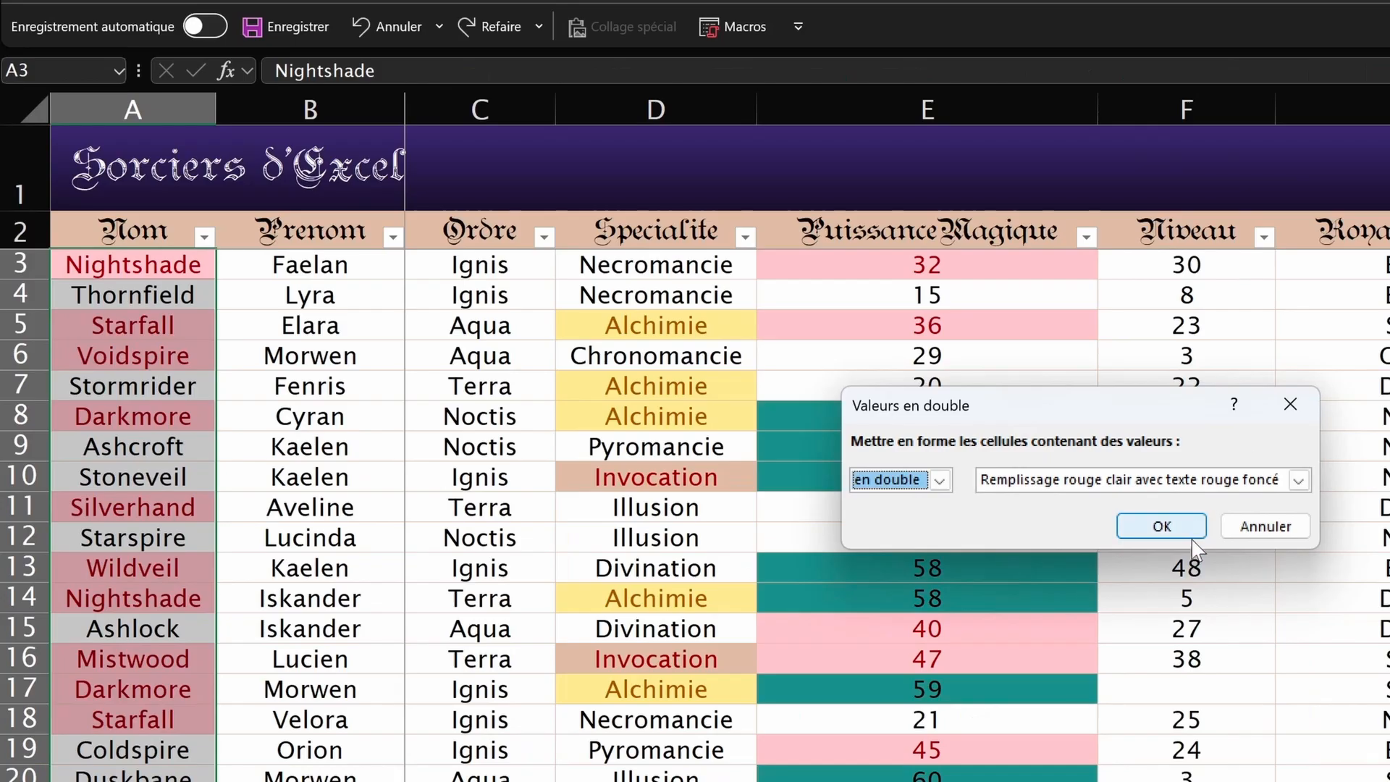
left_click(913, 480)
left_click(913, 500)
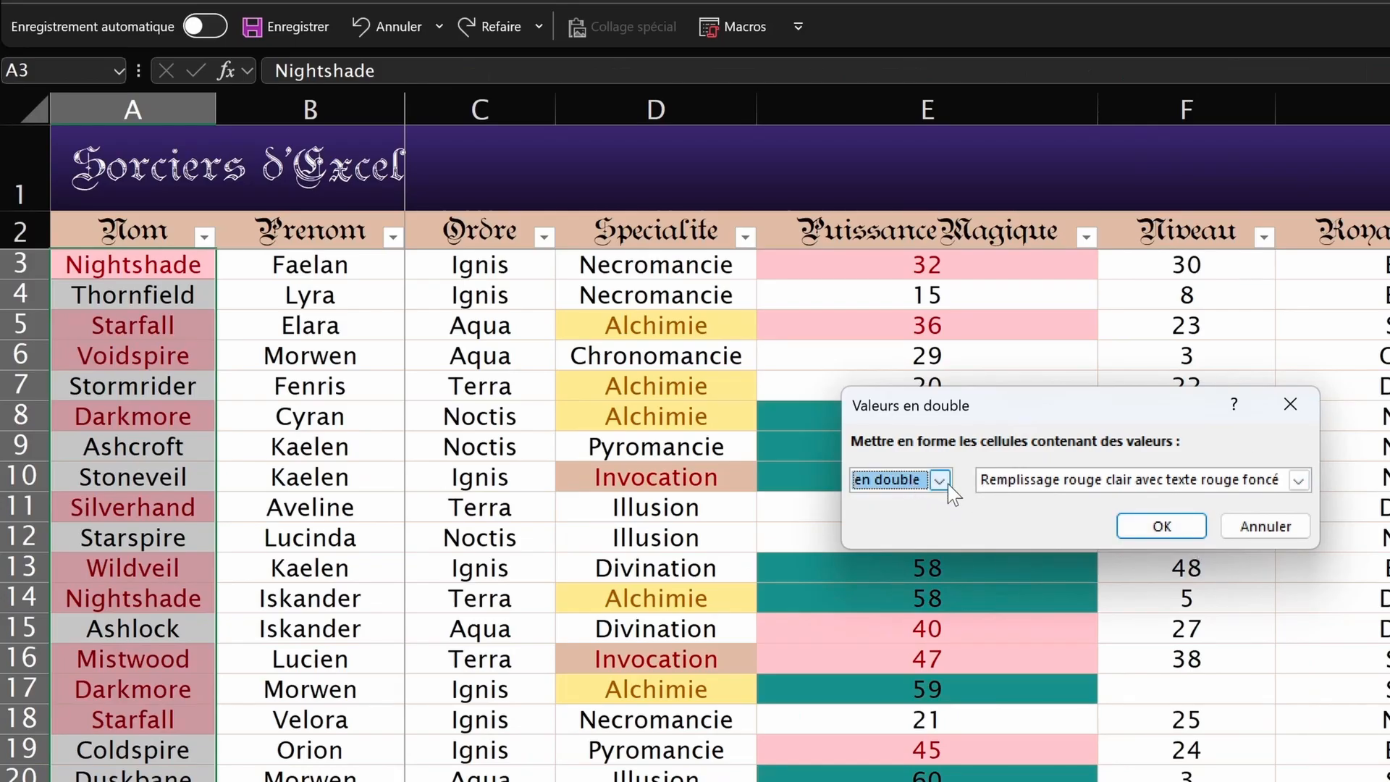
left_click(1161, 525)
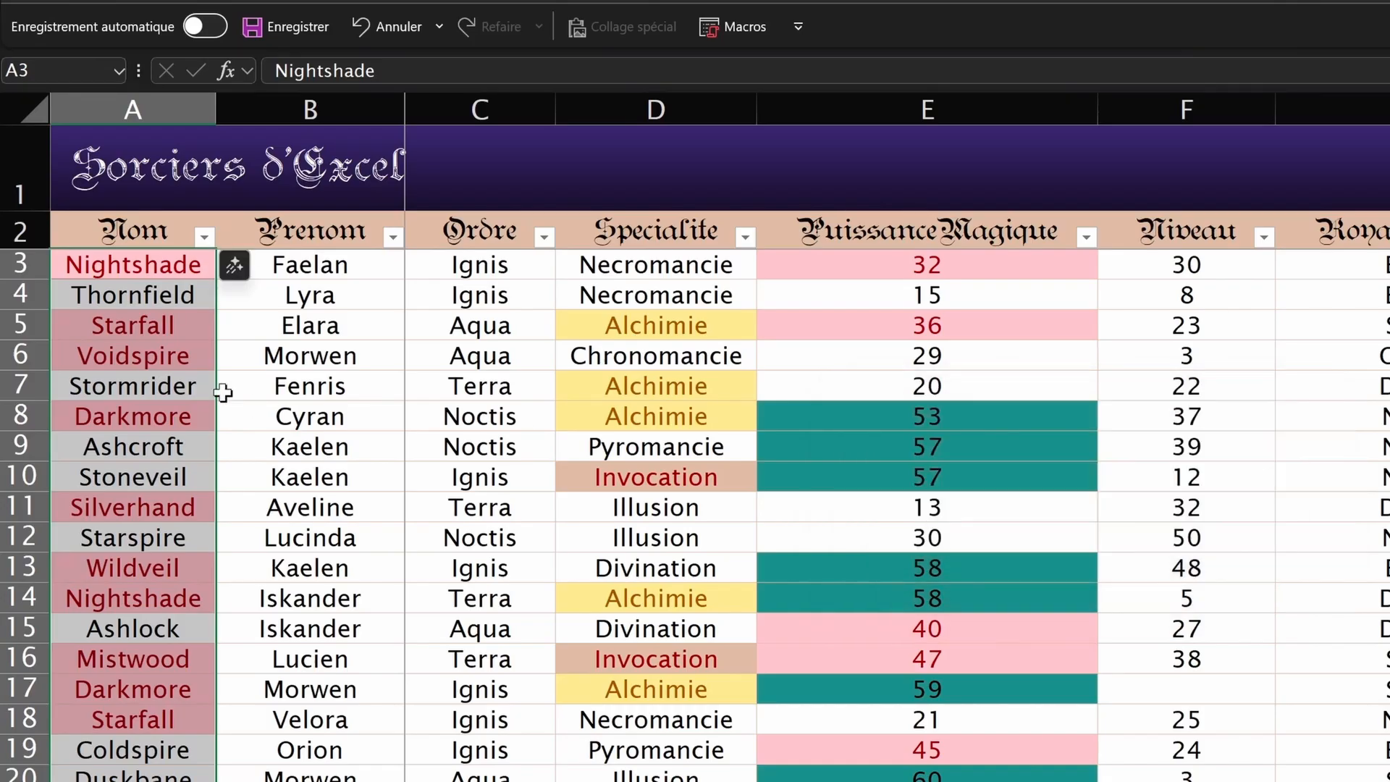
scroll(268, 456, "down", 5)
scroll(265, 700, "down", 3)
scroll(239, 731, "up", 8)
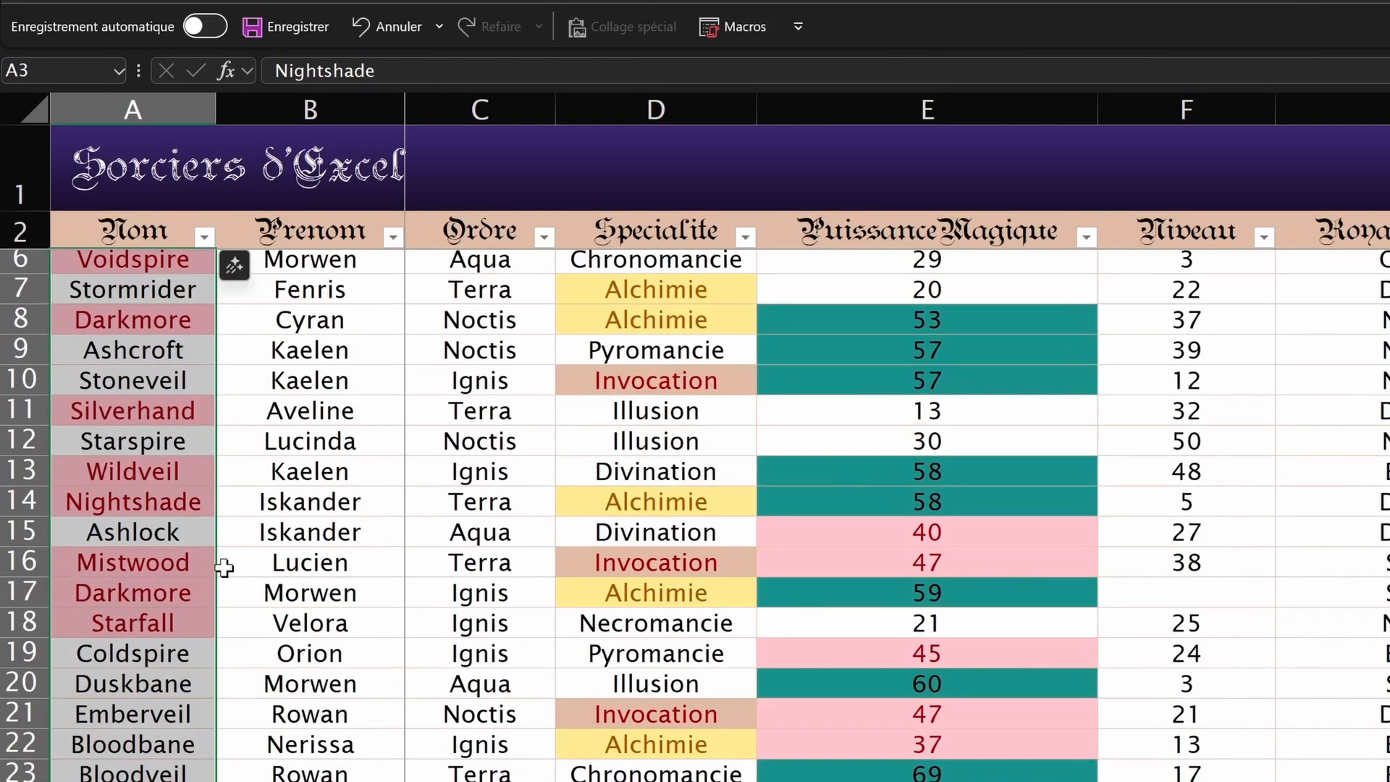
Step: Search the sheet for other occurrences of the surname in A3, and undo the duplicate-value highlighting in the Nom column
left_click(206, 270)
key("ctrl+c")
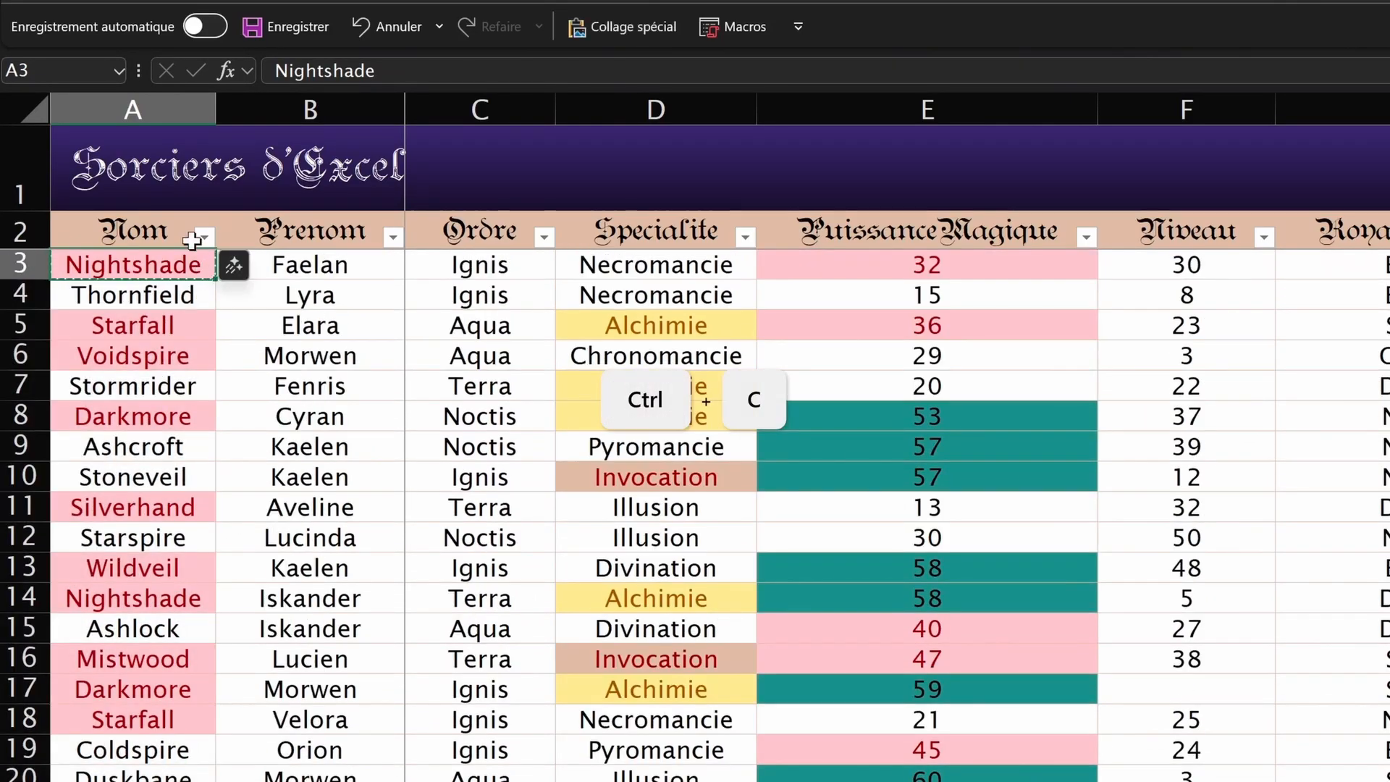
left_click(177, 307)
key("ctrl+f")
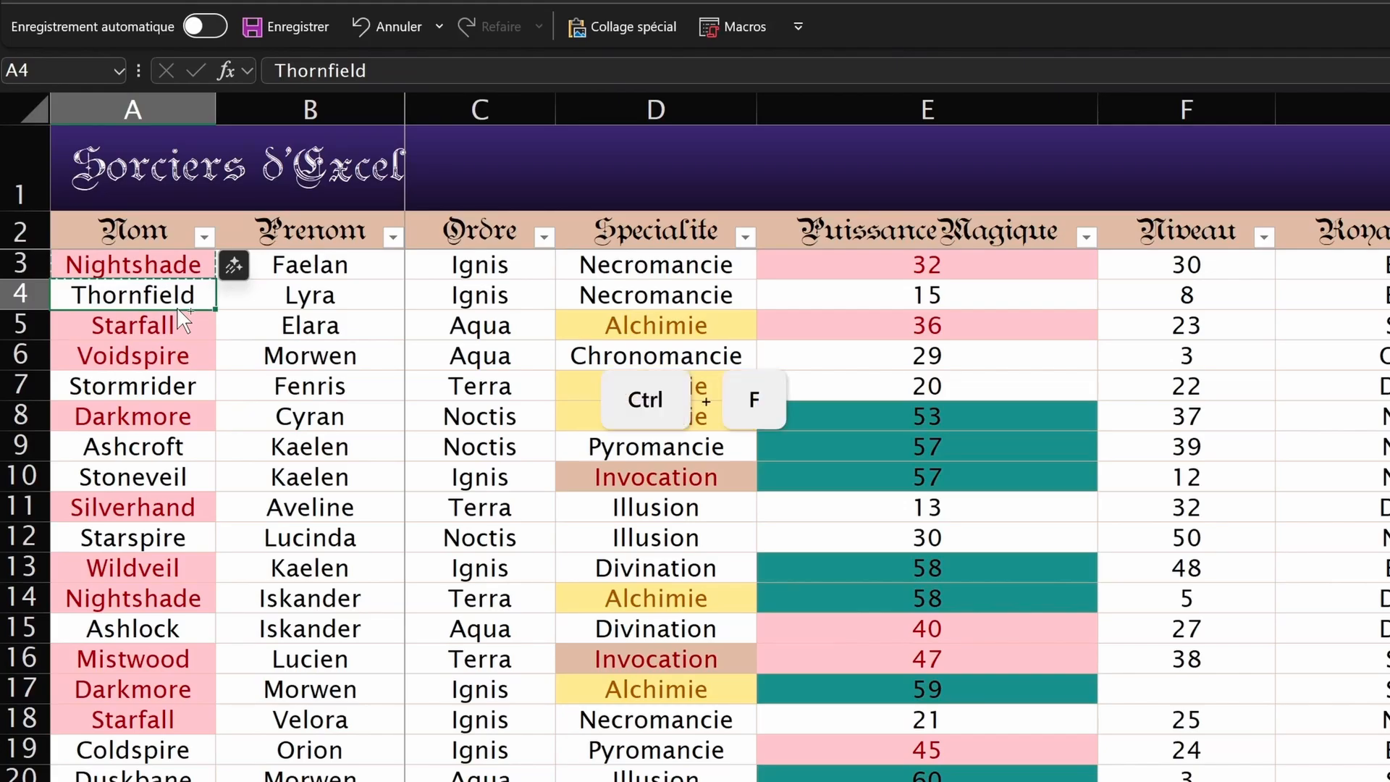
key("ctrl+v")
left_click(701, 280)
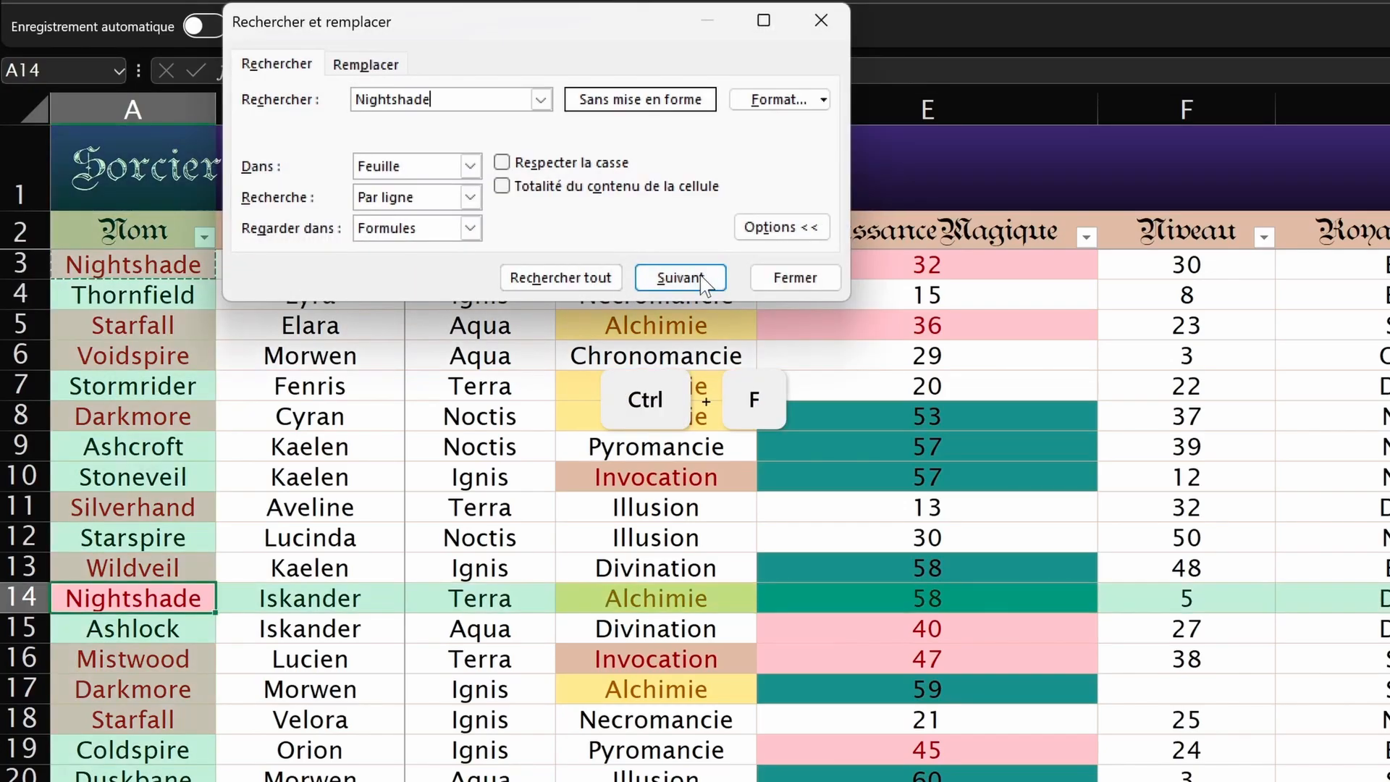
left_click(701, 281)
left_click(700, 280)
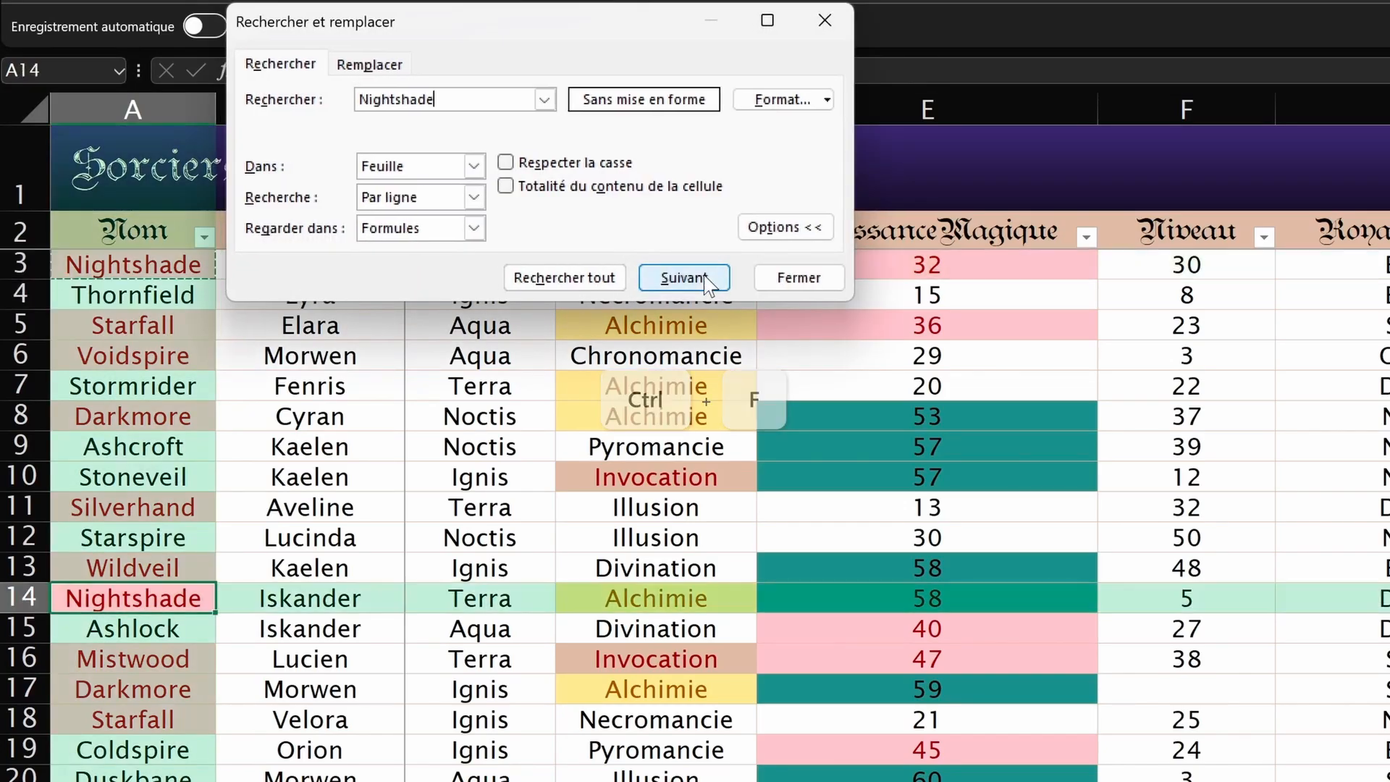
left_click(796, 279)
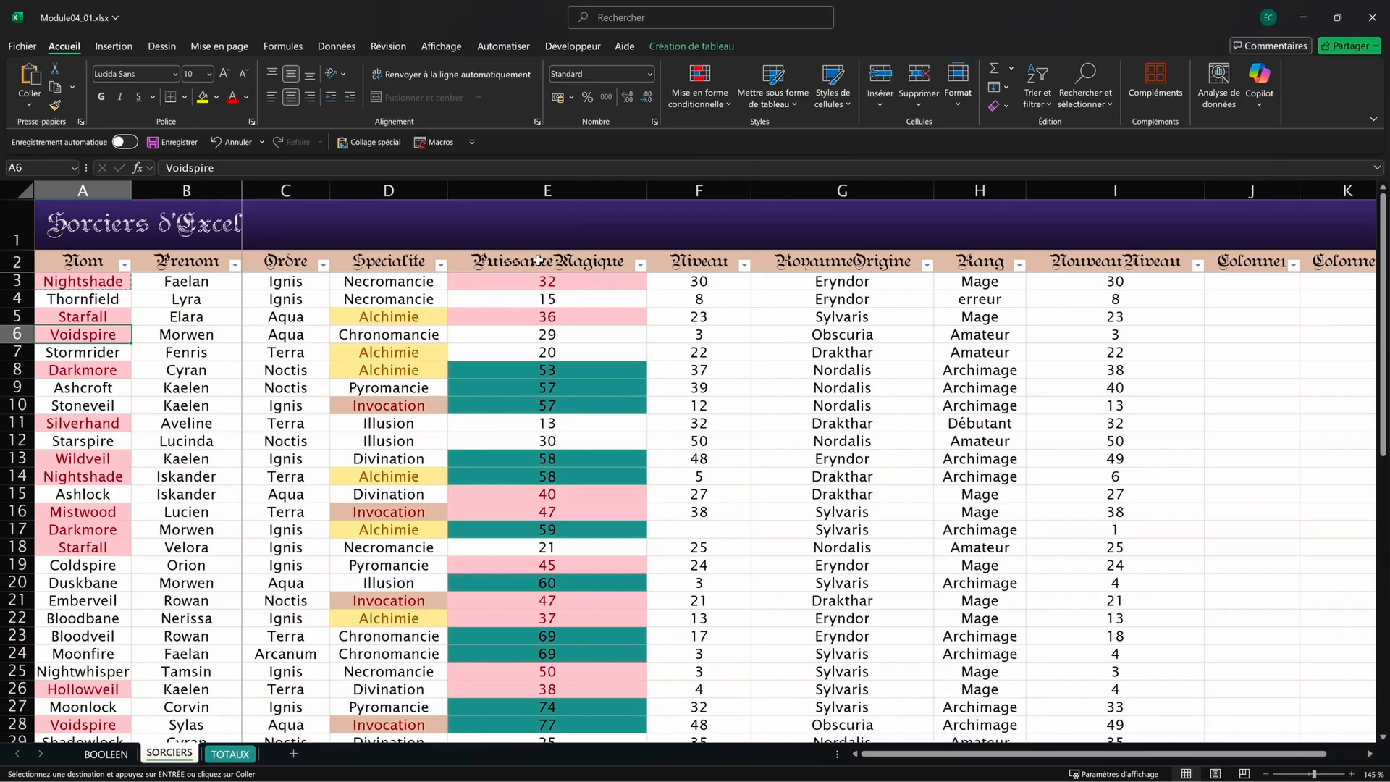
key("ctrl+z")
Step: Format the 15 highest values in the Niveau column (F3:F52) with "Remplissage vert avec texte vert foncé"
left_click(713, 253)
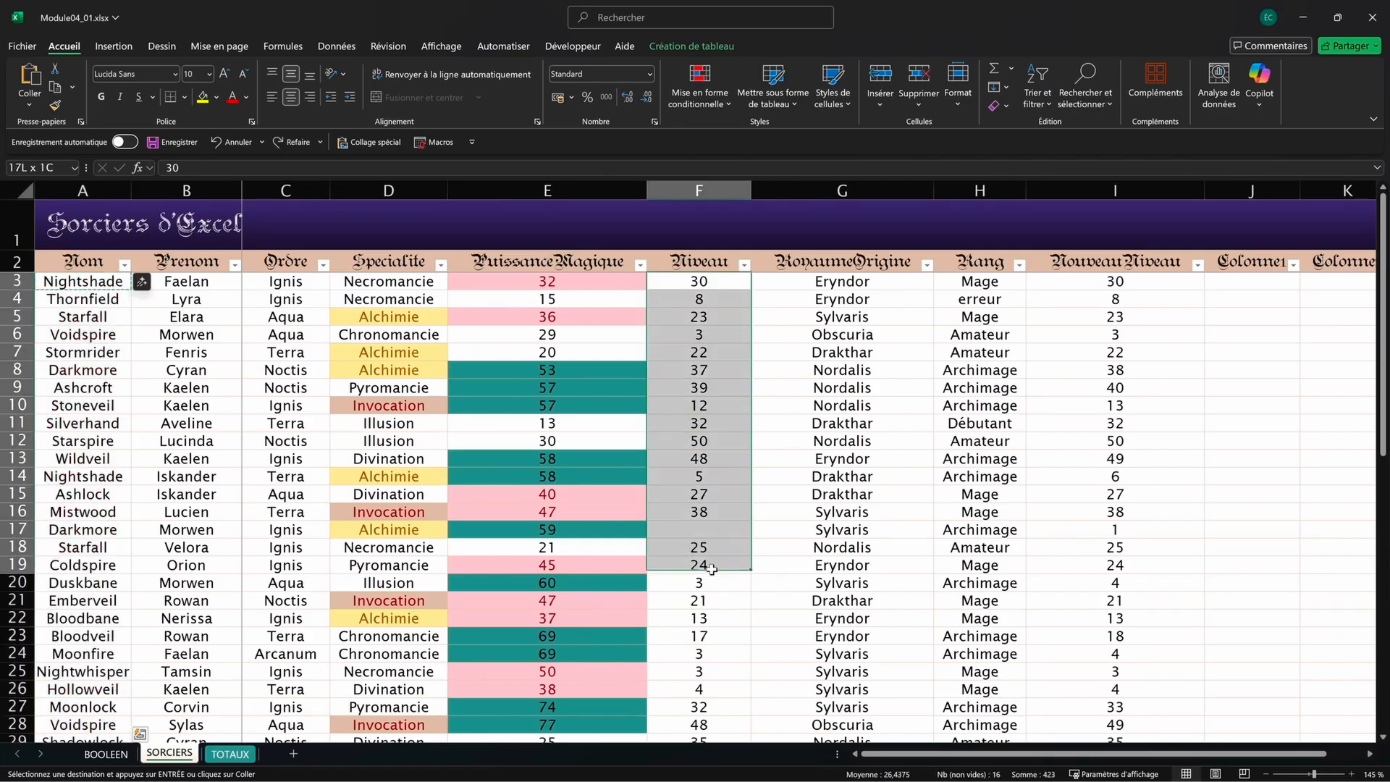
left_click(728, 103)
mouse_move(794, 175)
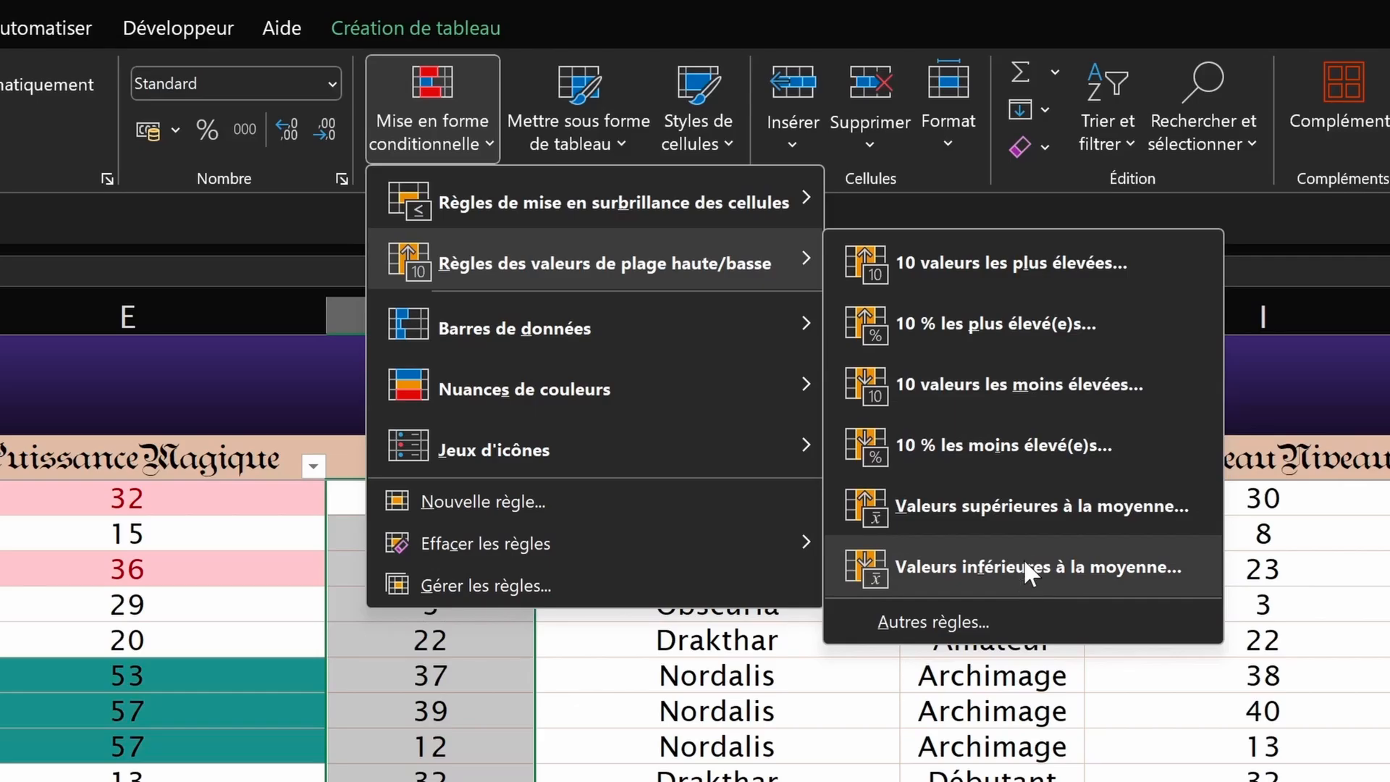
left_click(968, 272)
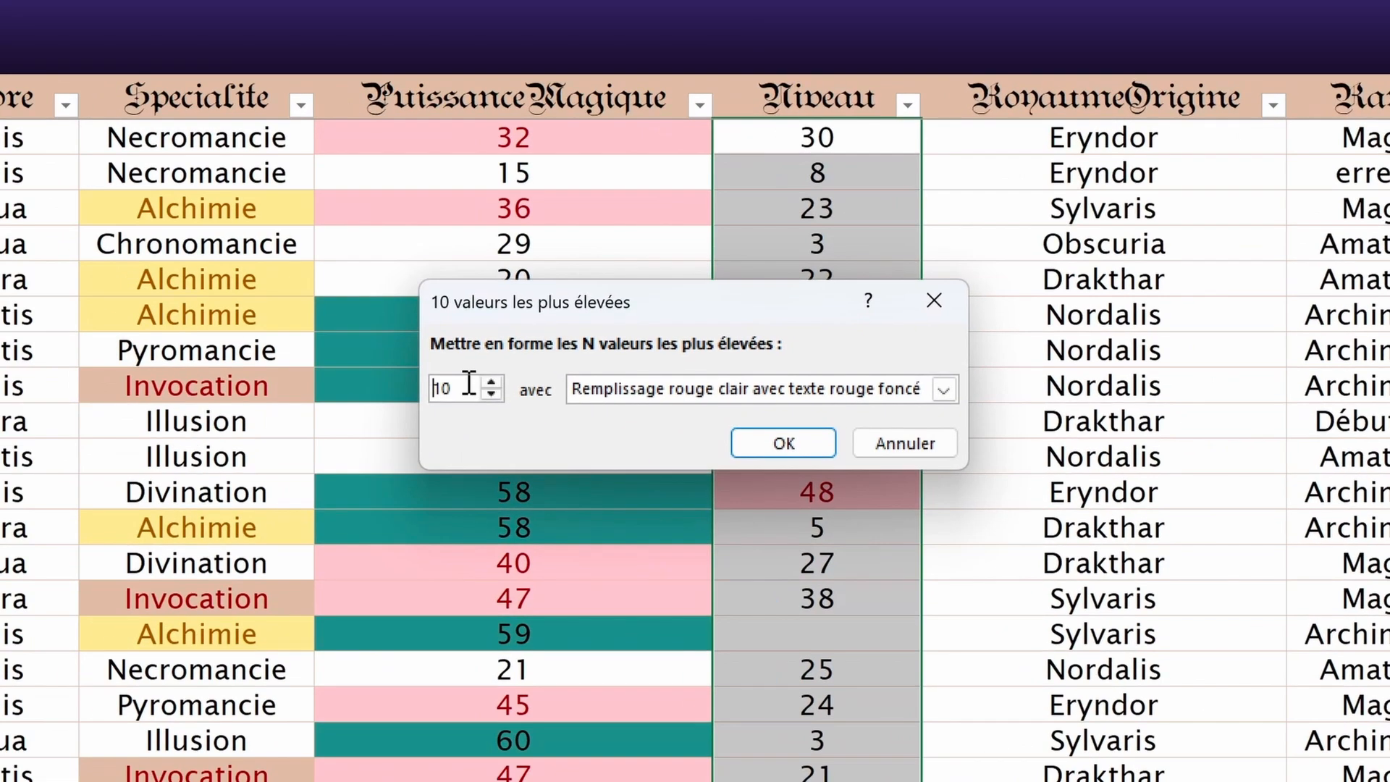
left_click_drag(469, 383, 434, 386)
type("1")
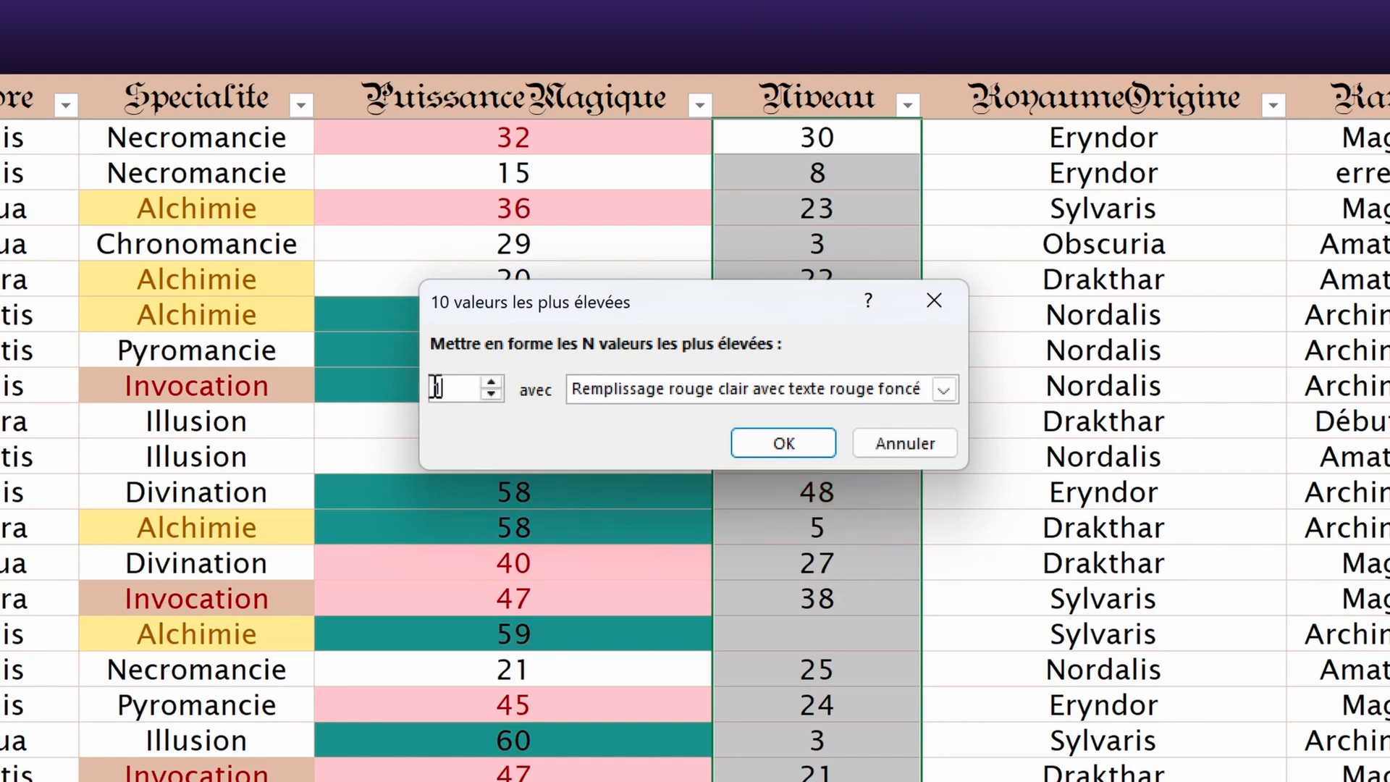
type("5")
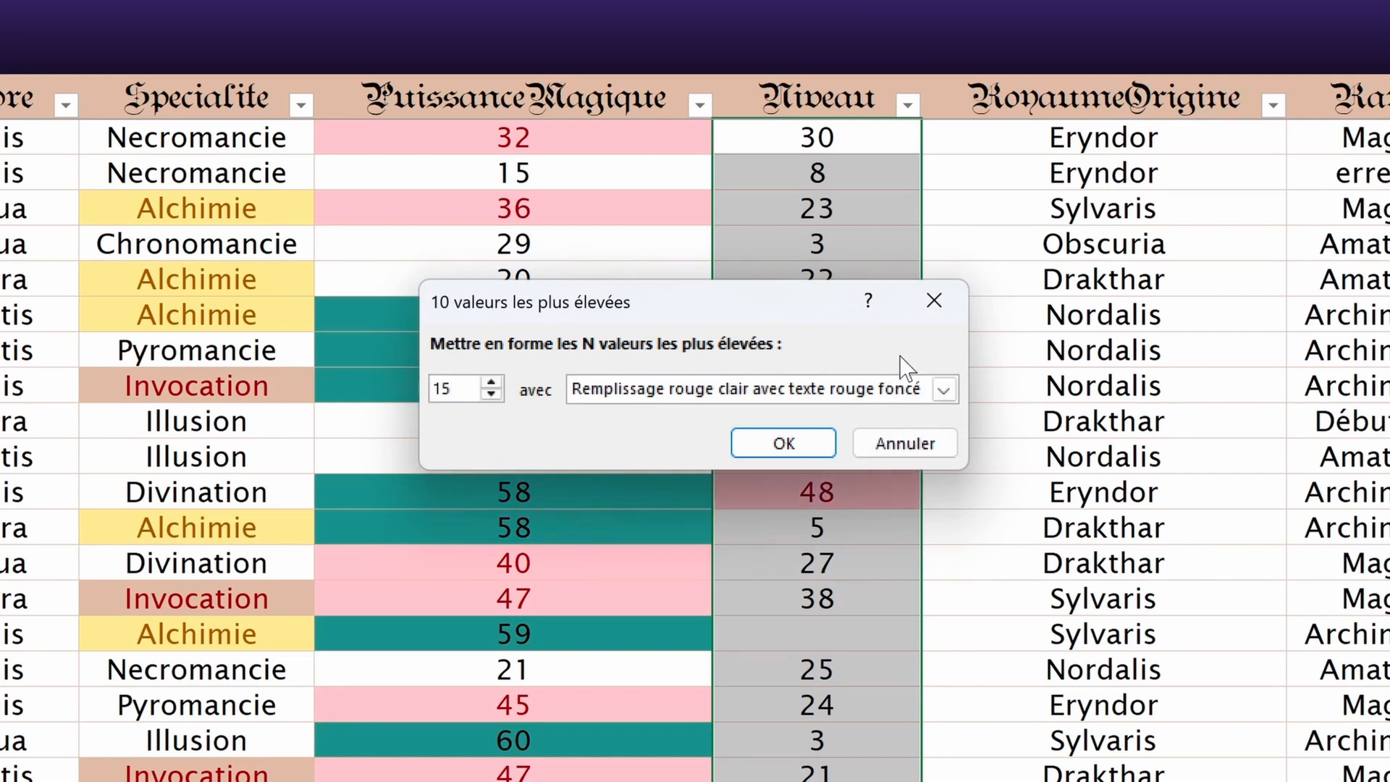
left_click(943, 389)
left_click(731, 452)
left_click(772, 444)
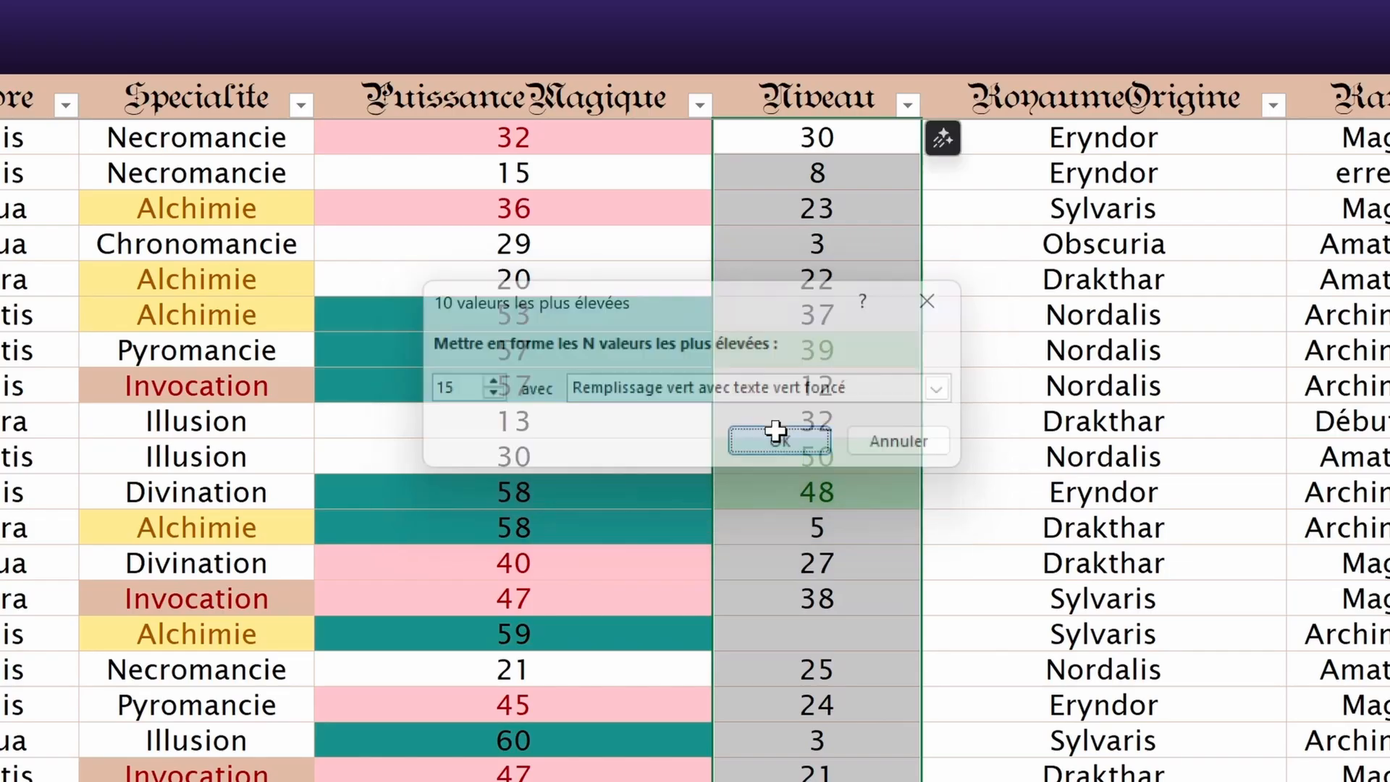
Step: Review the highlighted cells down the Niveau column and undo the highest-values rule
scroll(831, 586, "down", 8)
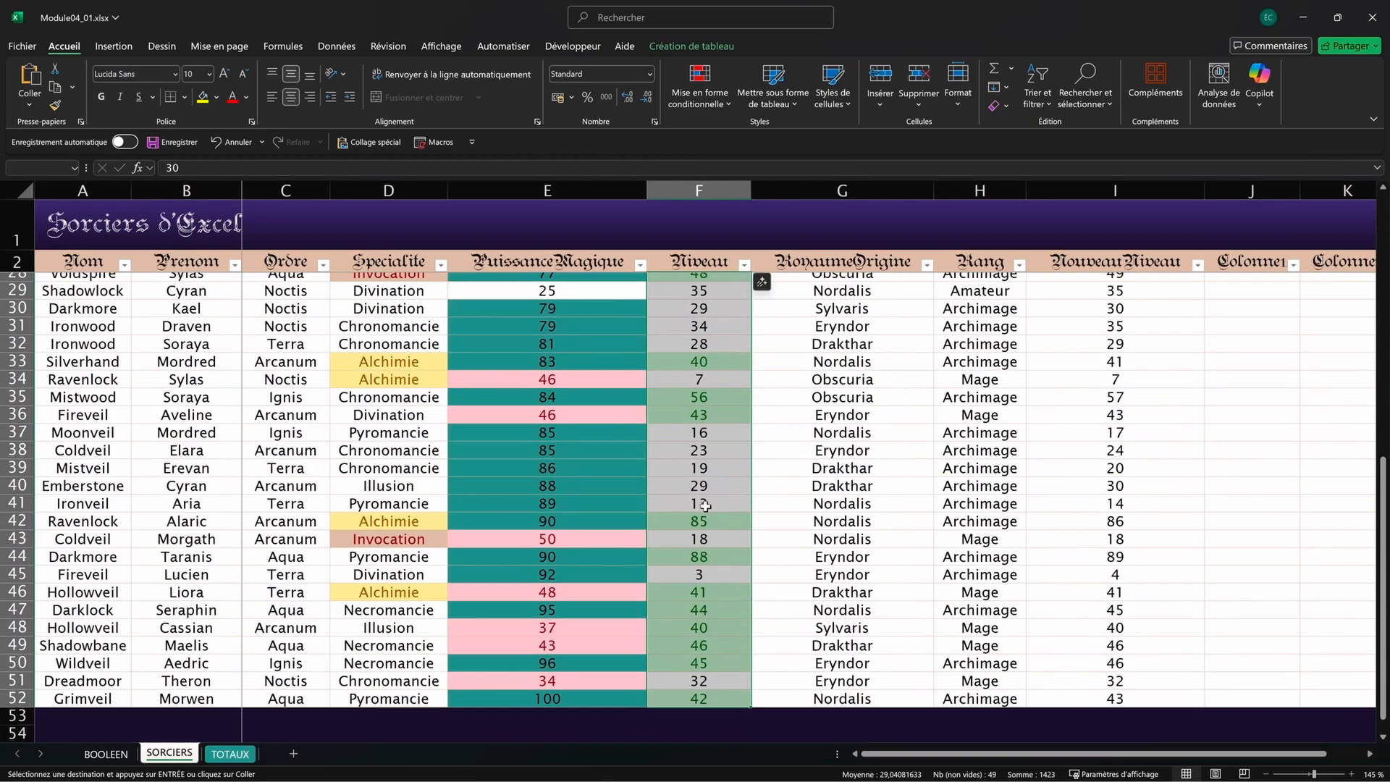
scroll(705, 505, "down", 2)
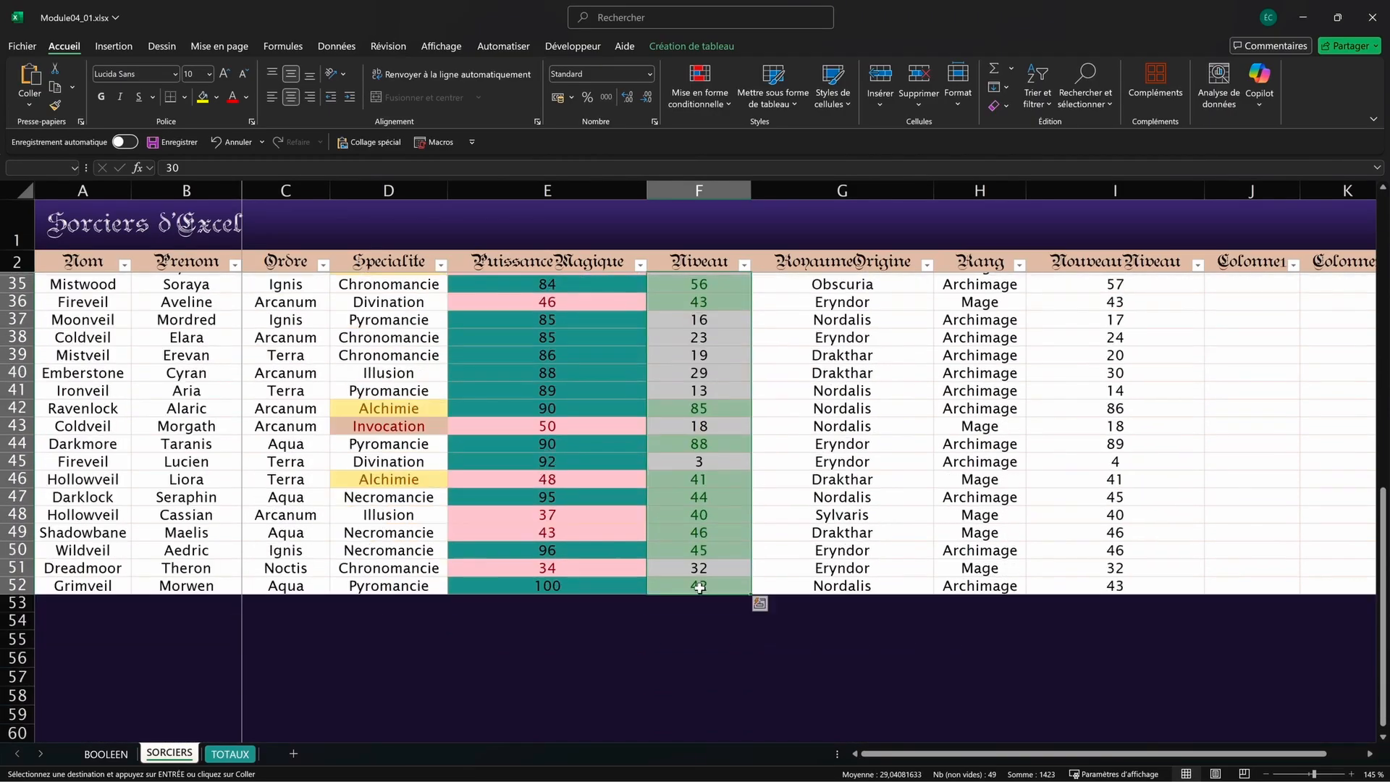
scroll(752, 601, "up", 11)
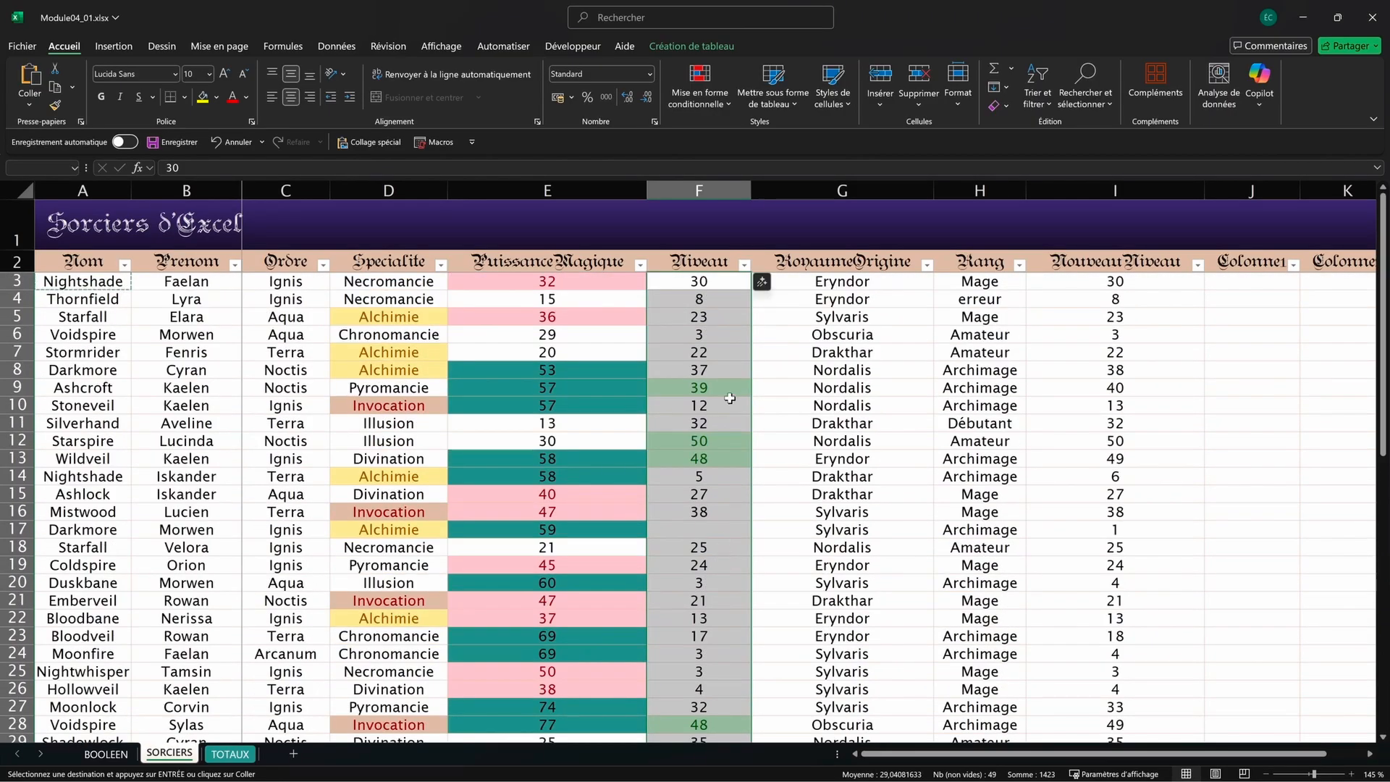
left_click(730, 399)
key("ctrl+z")
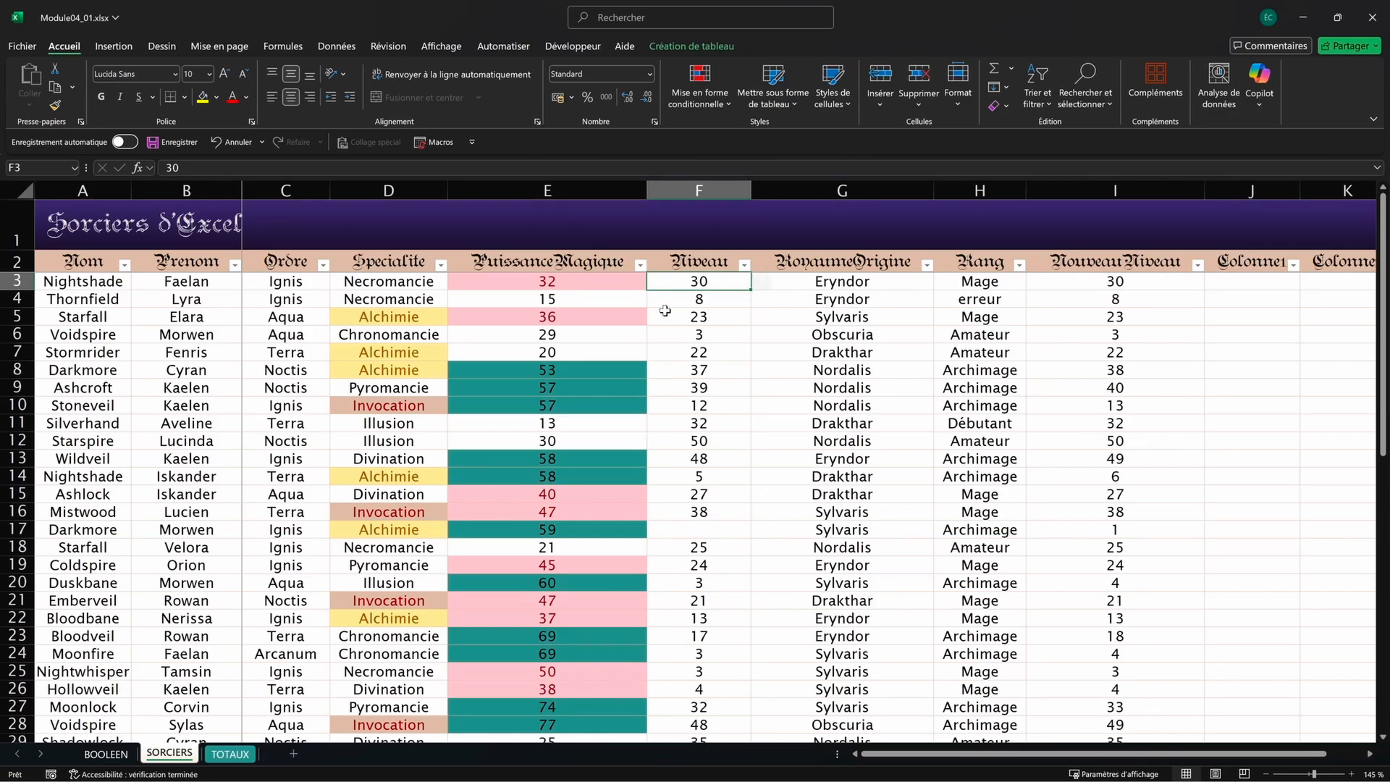
left_click(725, 102)
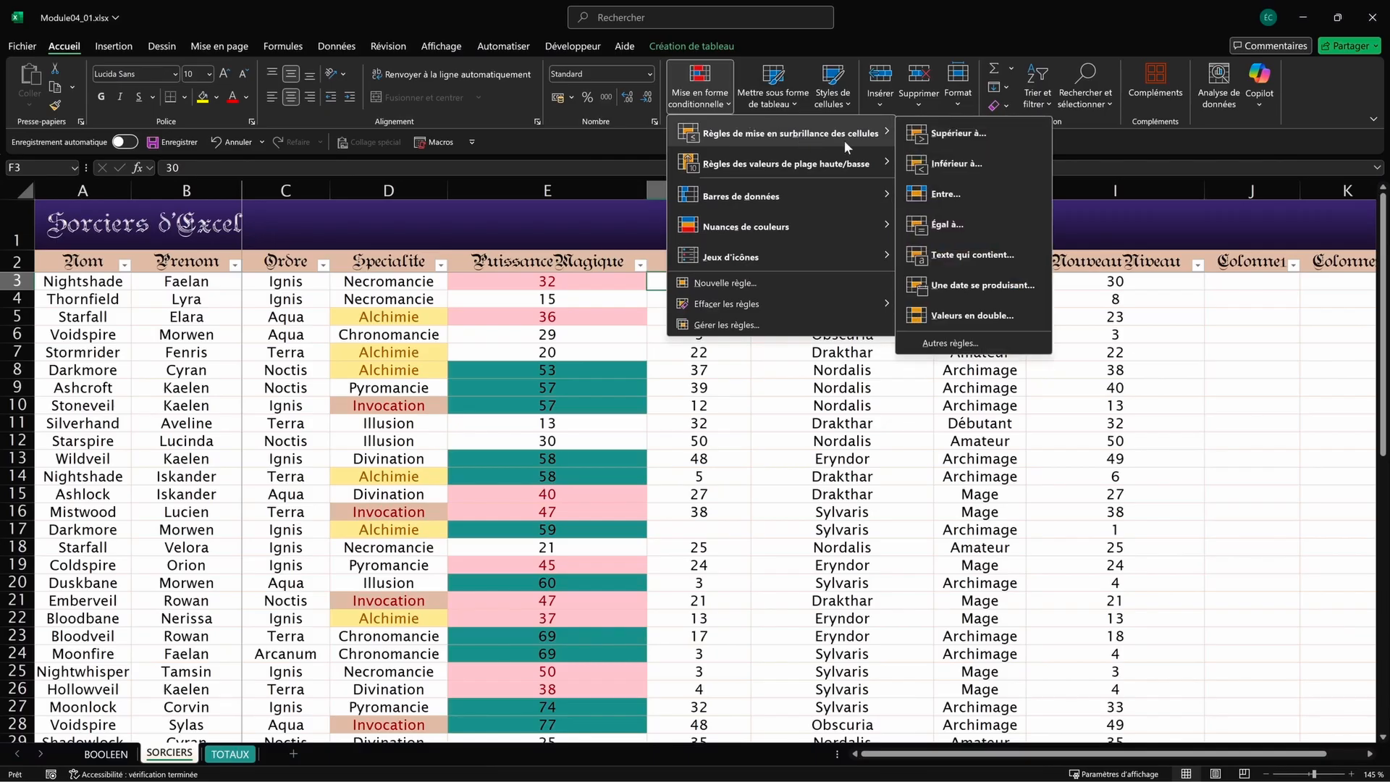
mouse_move(856, 164)
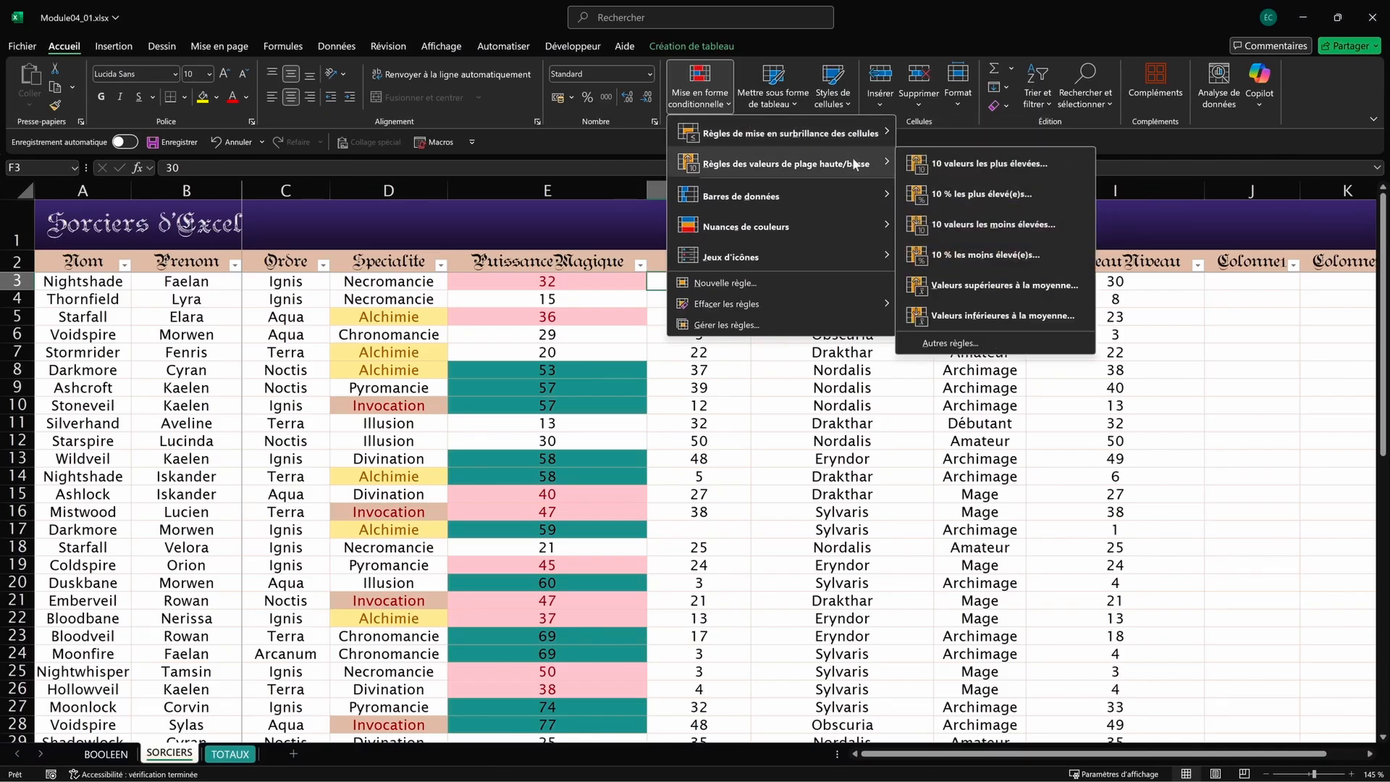
left_click(694, 310)
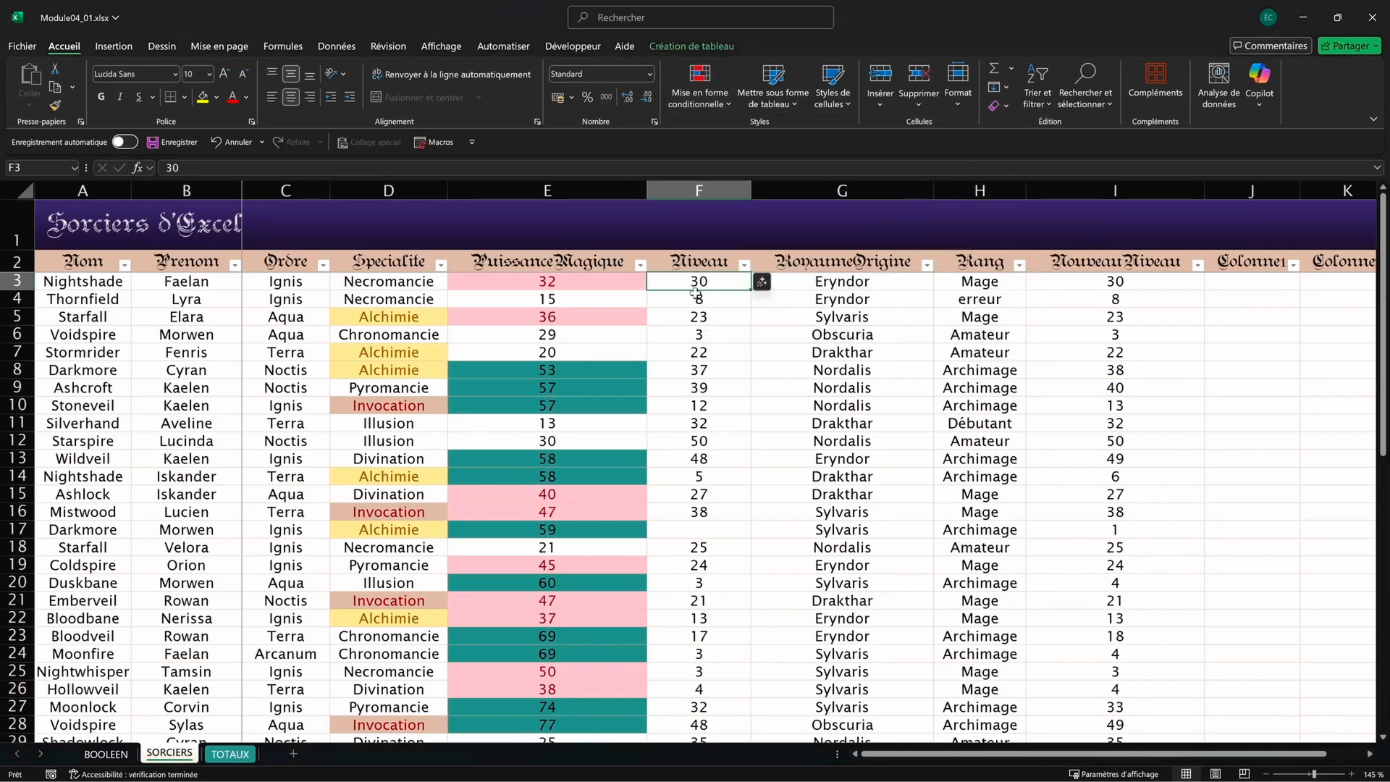
Step: Create a new conditional formatting rule for F3:F52 in the Niveau column that uses a formula to determine the formatted cells
key("ctrl+shift+Down")
key("ctrl+shift+Down")
key("ctrl+shift+Down")
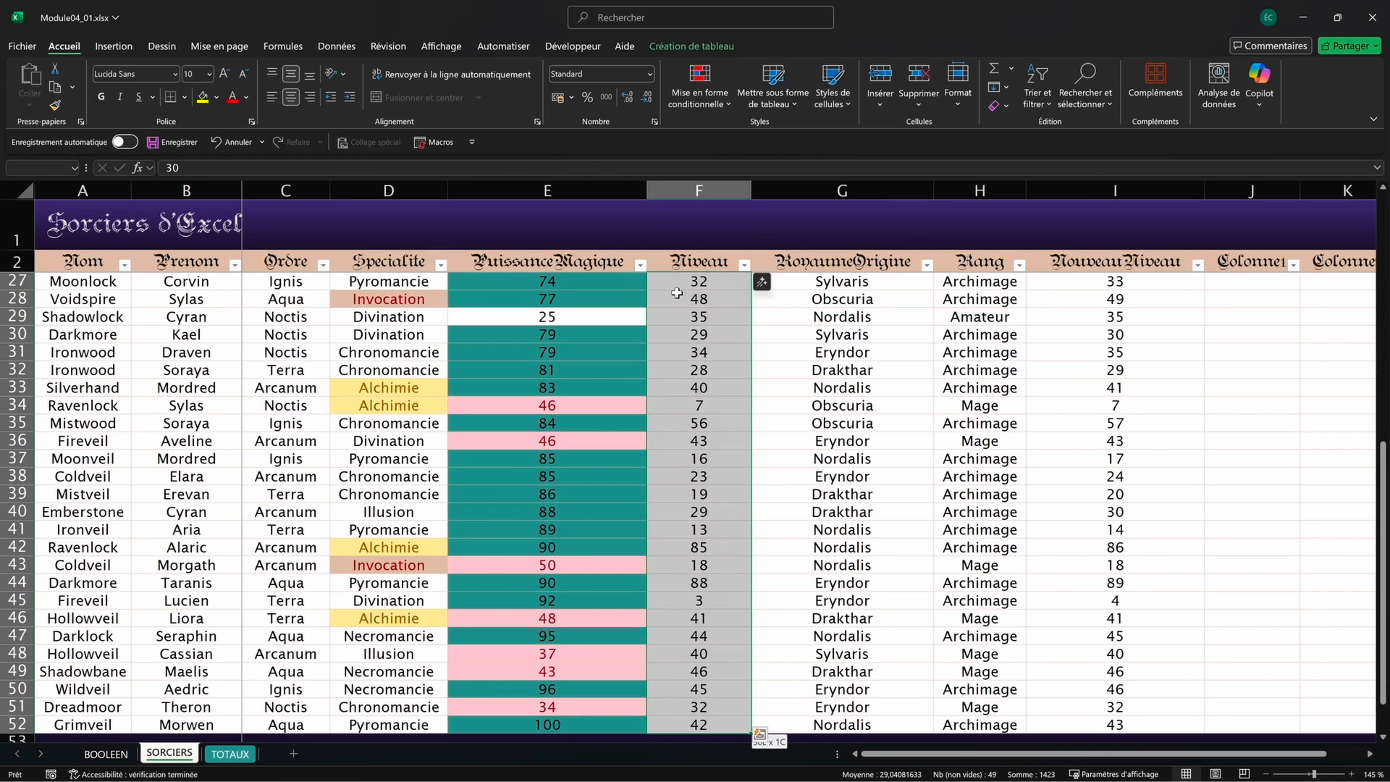
scroll(677, 292, "up", 8)
left_click(686, 94)
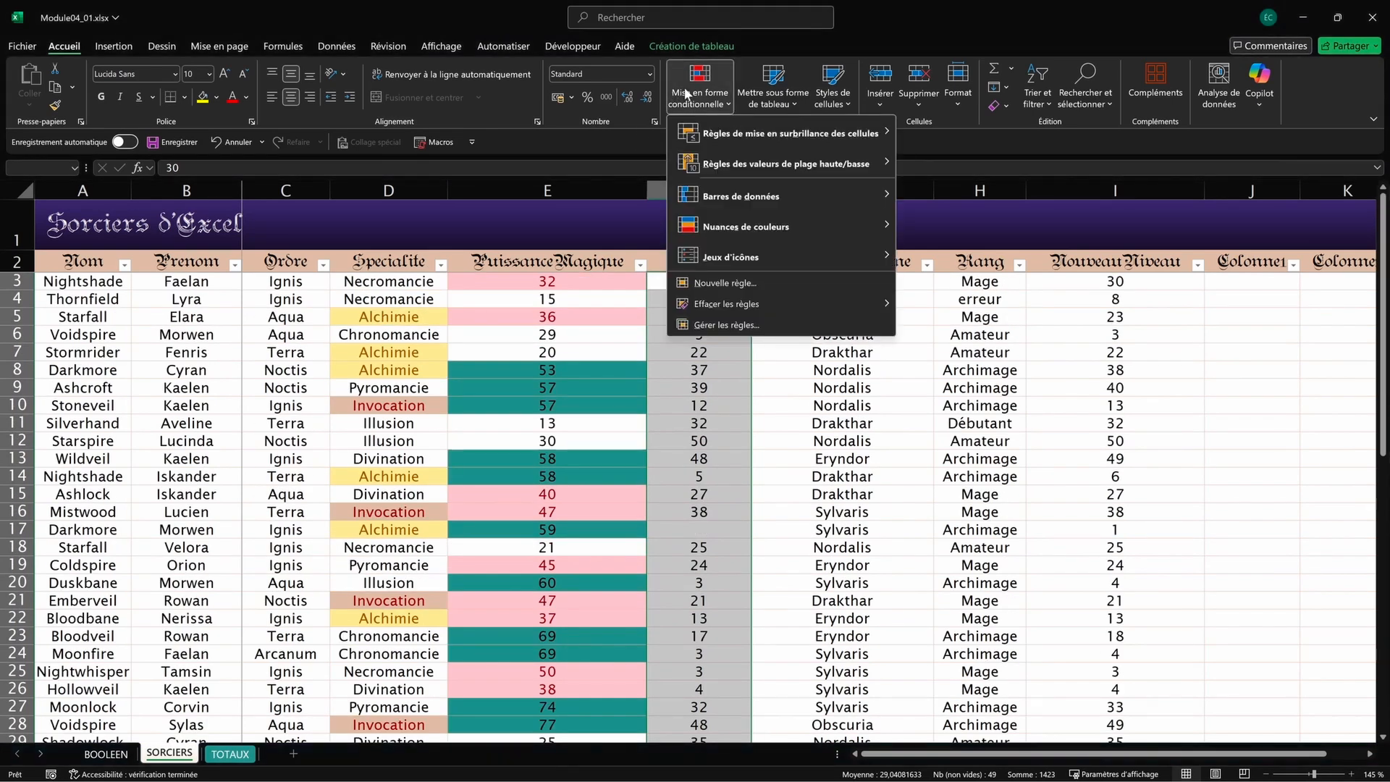
left_click(719, 281)
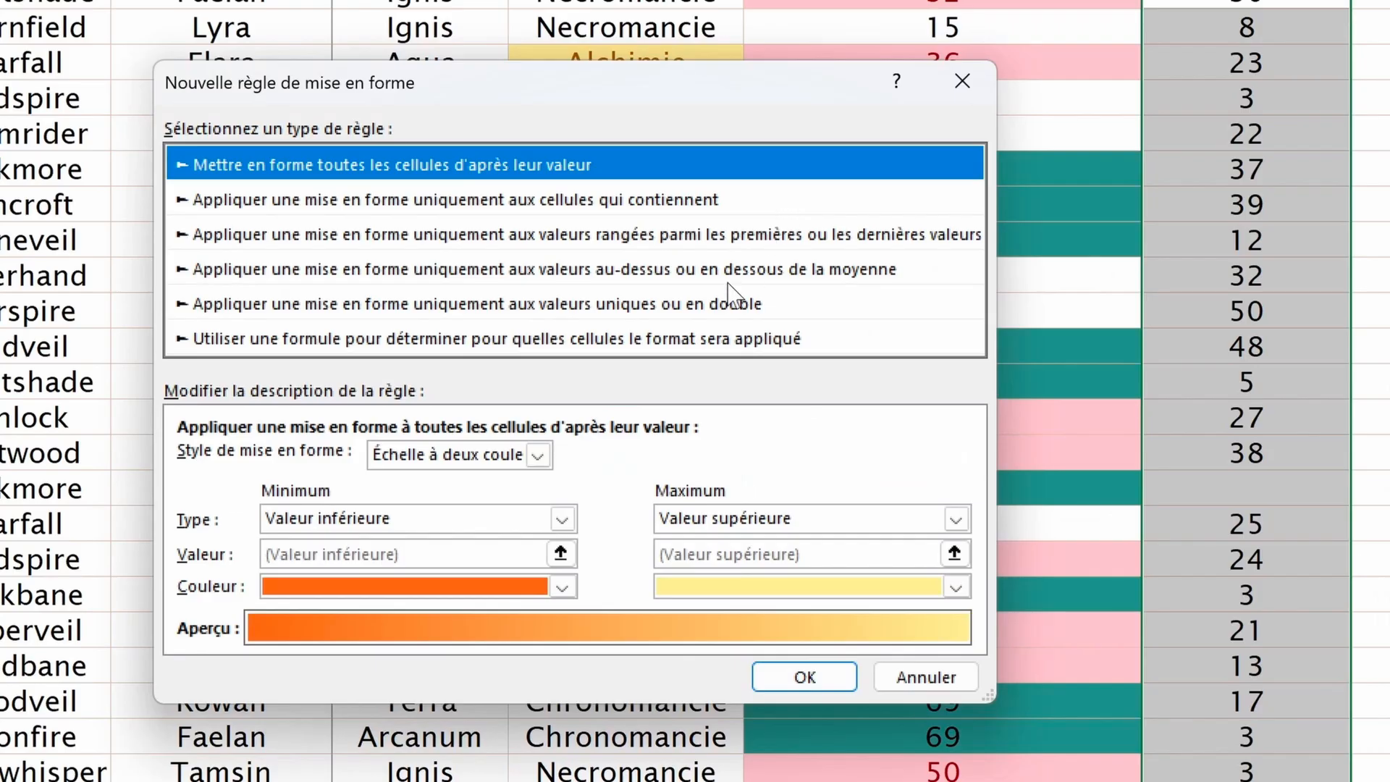
left_click(669, 338)
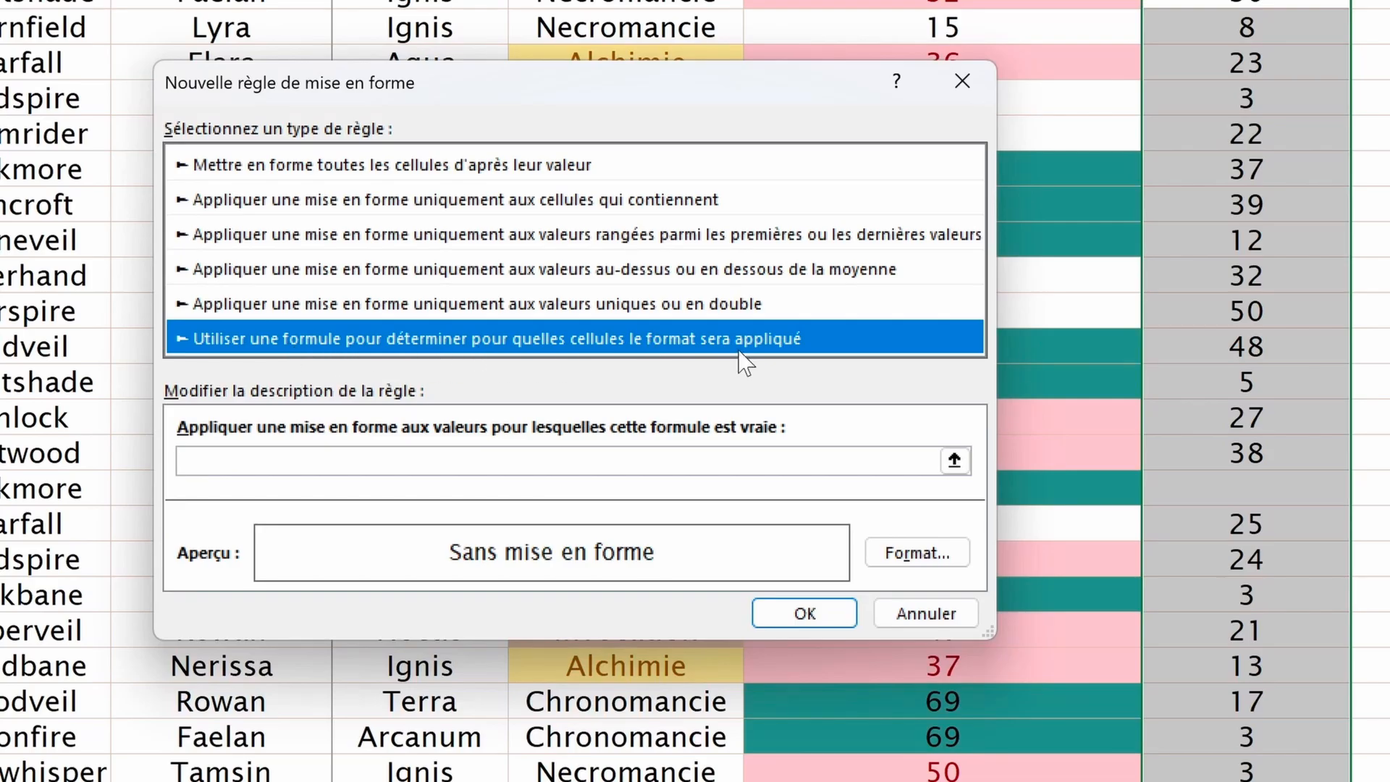
Step: Enter the rule formula =F3>50, with F3 as a fully relative reference
left_click(448, 459)
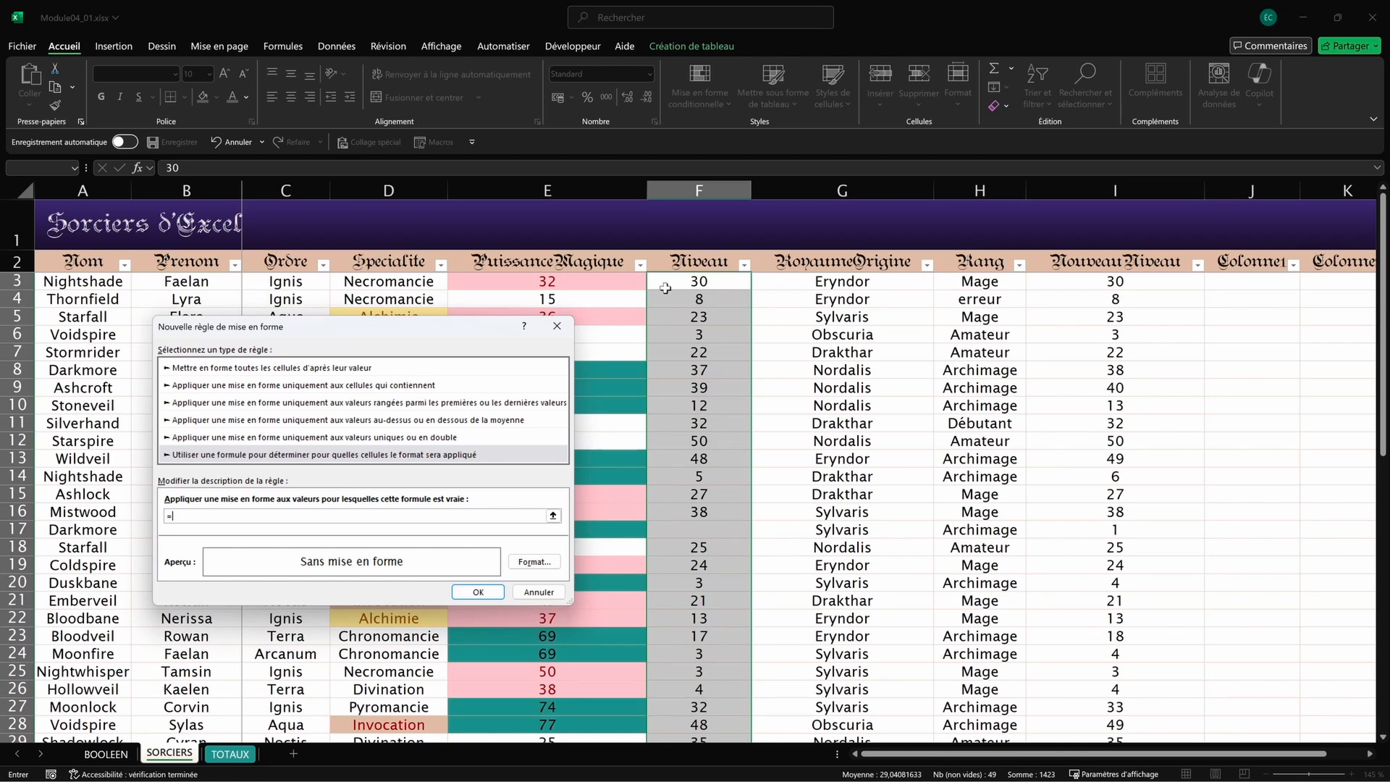
left_click(697, 282)
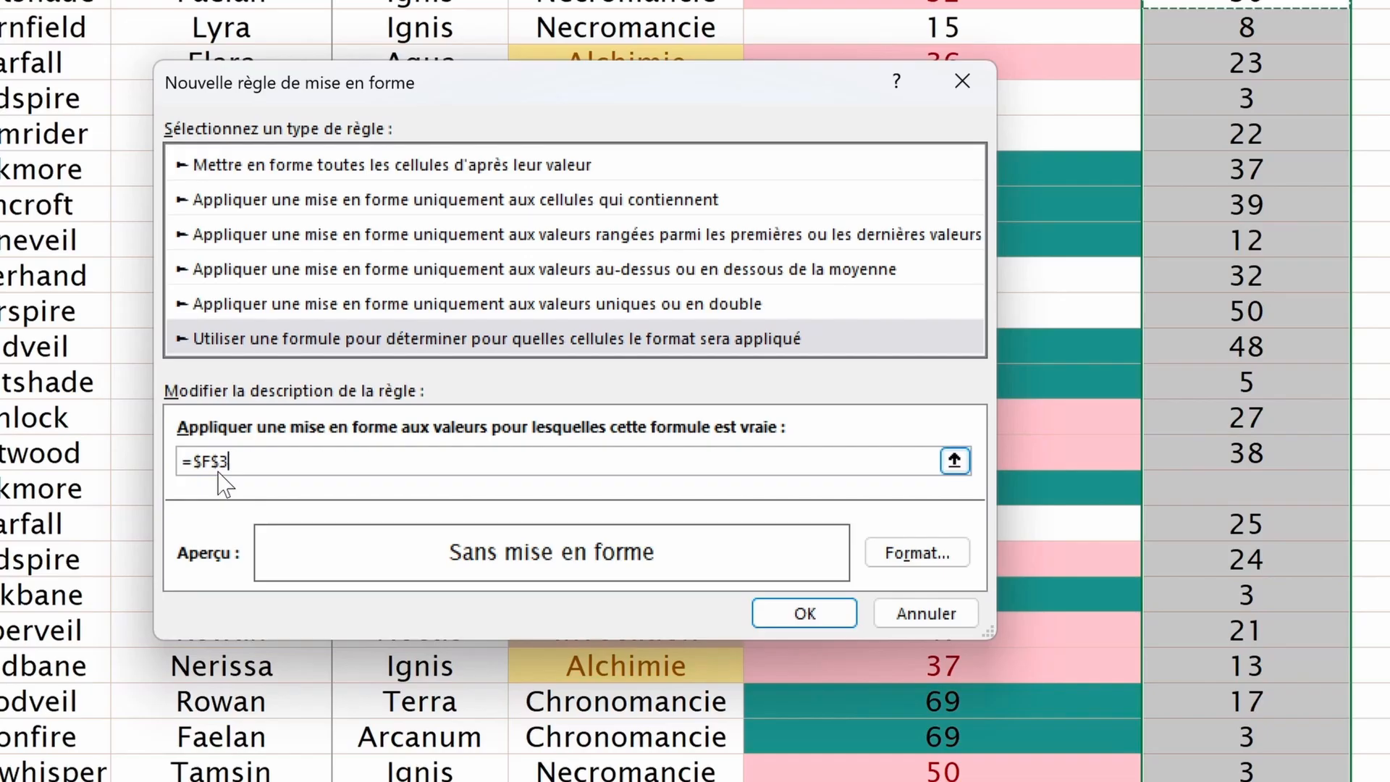
left_click(219, 461)
key("BackSpace")
left_click(204, 461)
key("BackSpace")
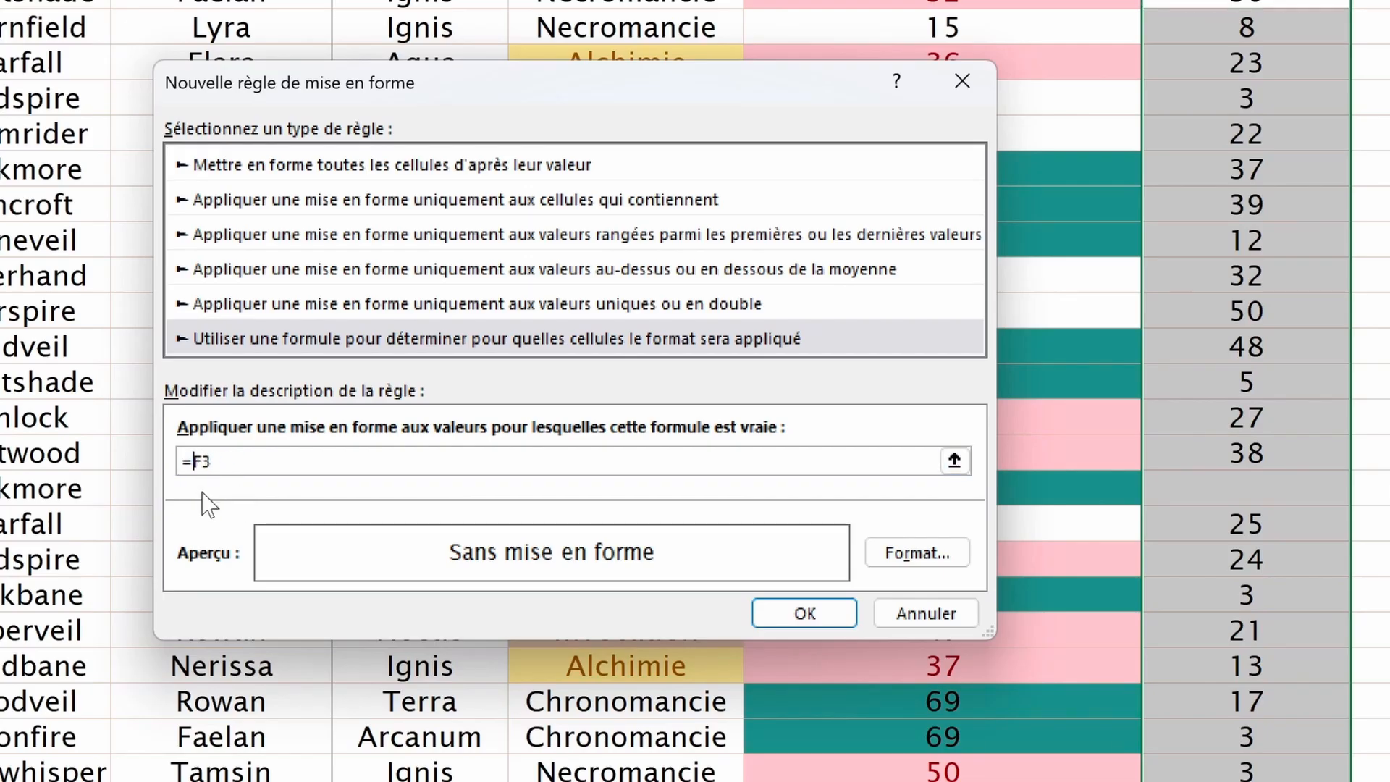
left_click(229, 463)
type(">50")
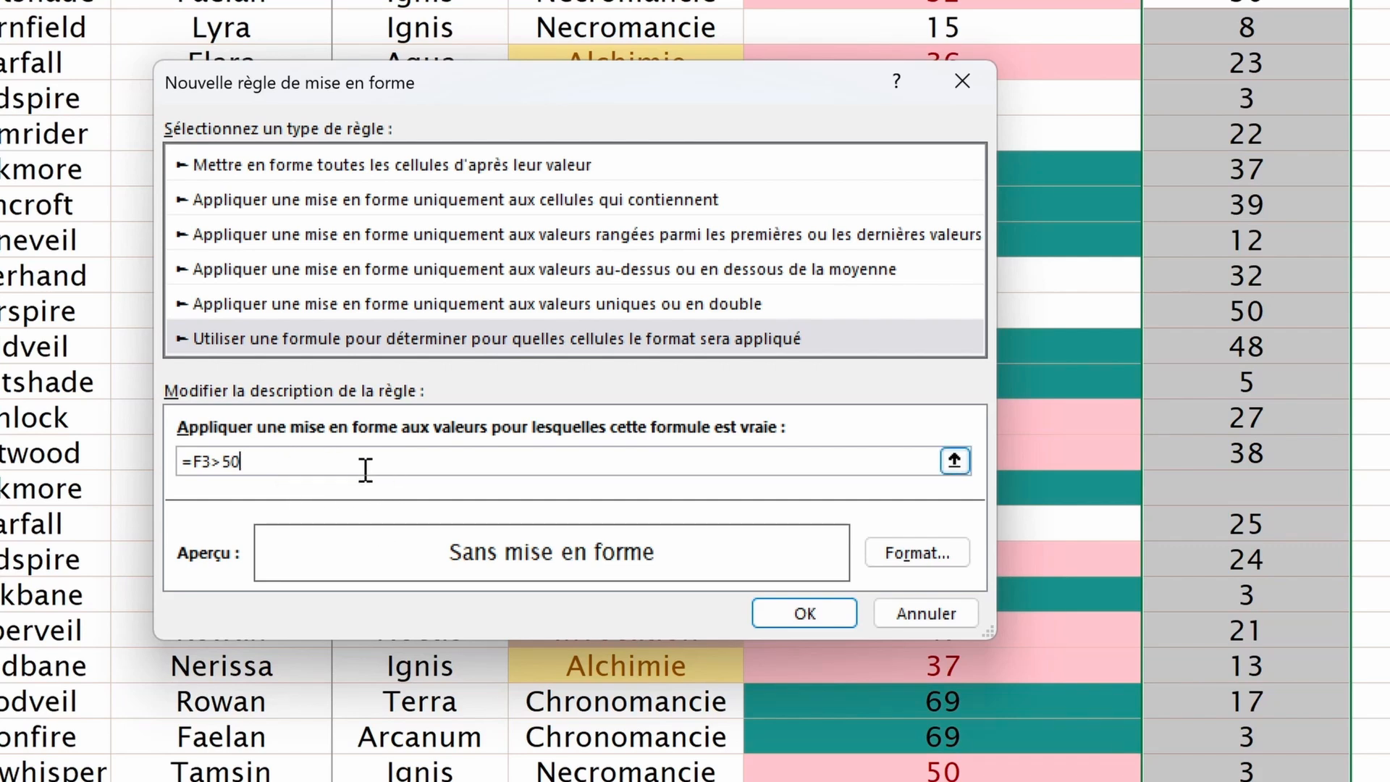
Step: Give the =F3>50 rule bold text and a dark teal fill, and apply it to the Niveau column
left_click(916, 557)
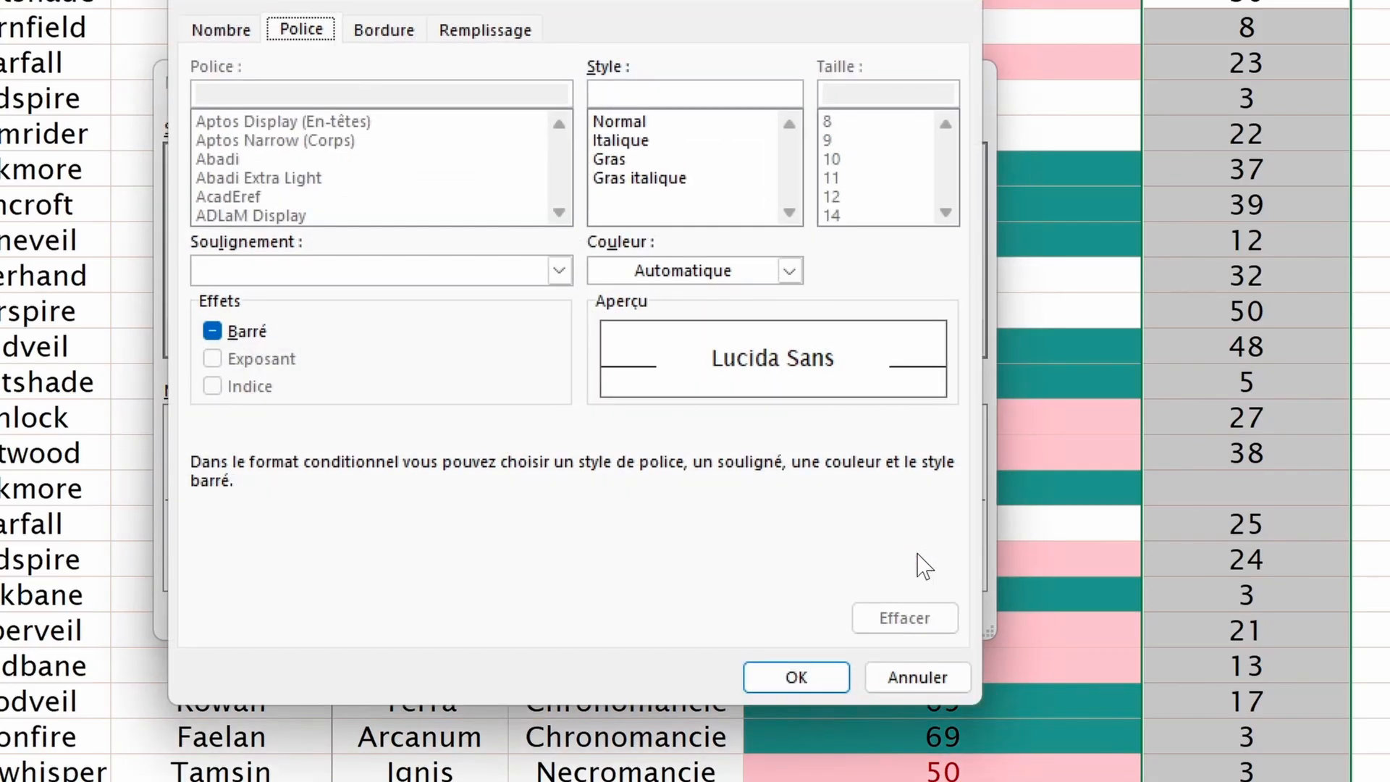
left_click(380, 33)
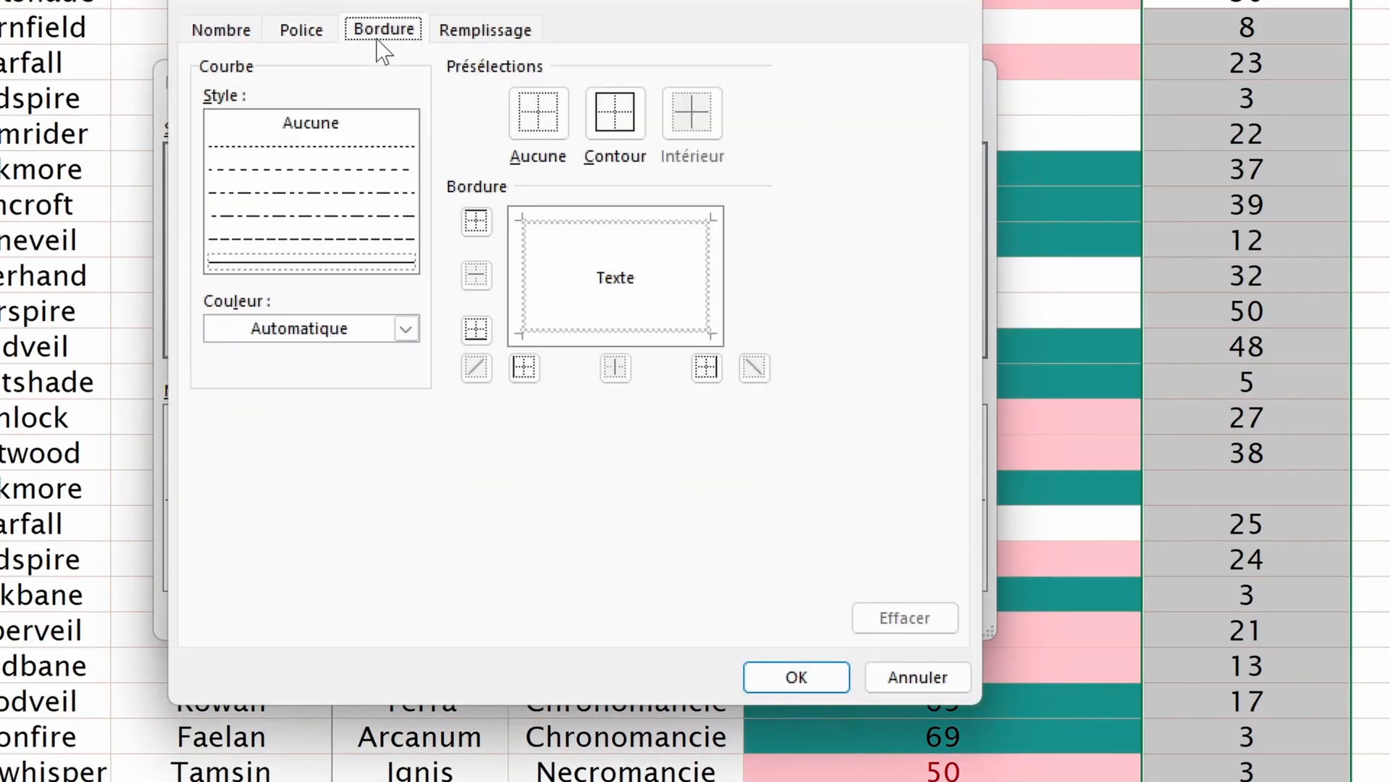
left_click(474, 32)
left_click(335, 33)
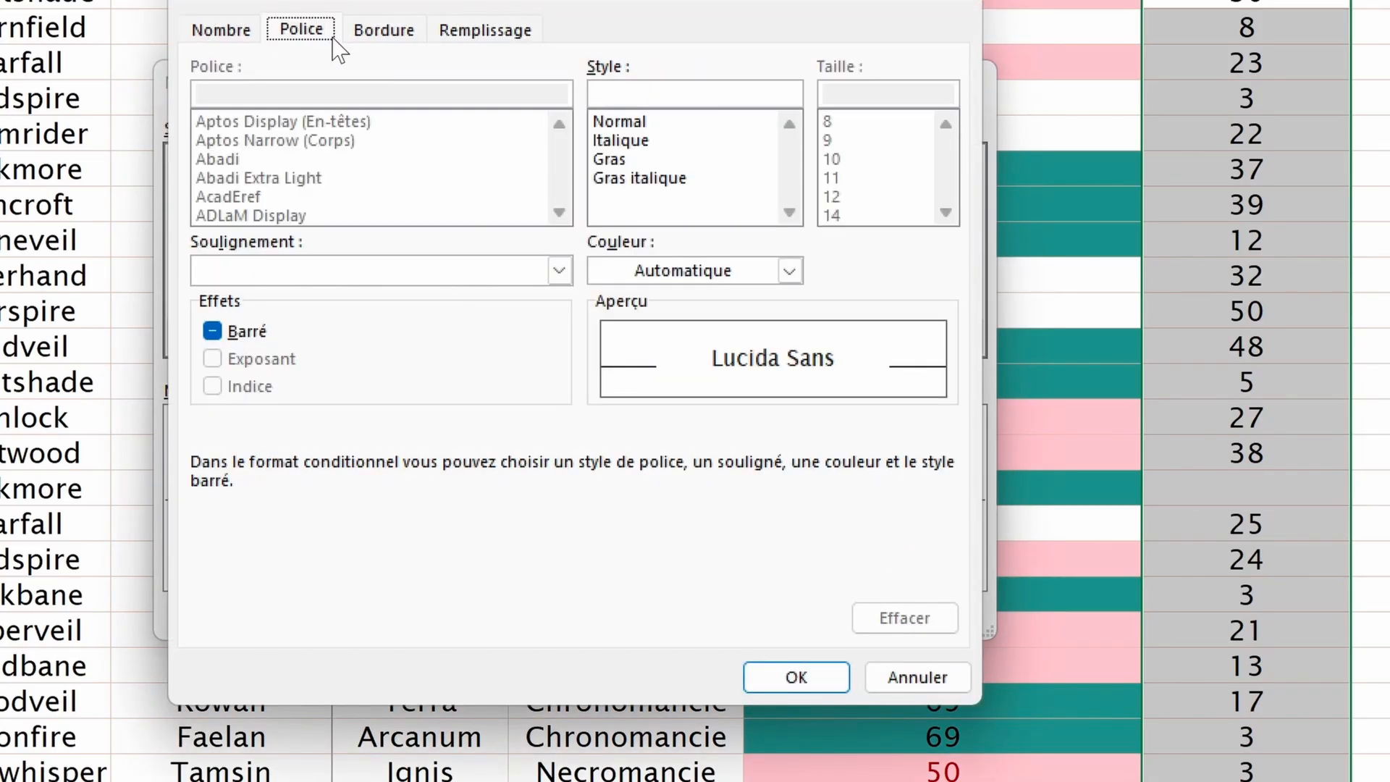
left_click(622, 161)
left_click(474, 32)
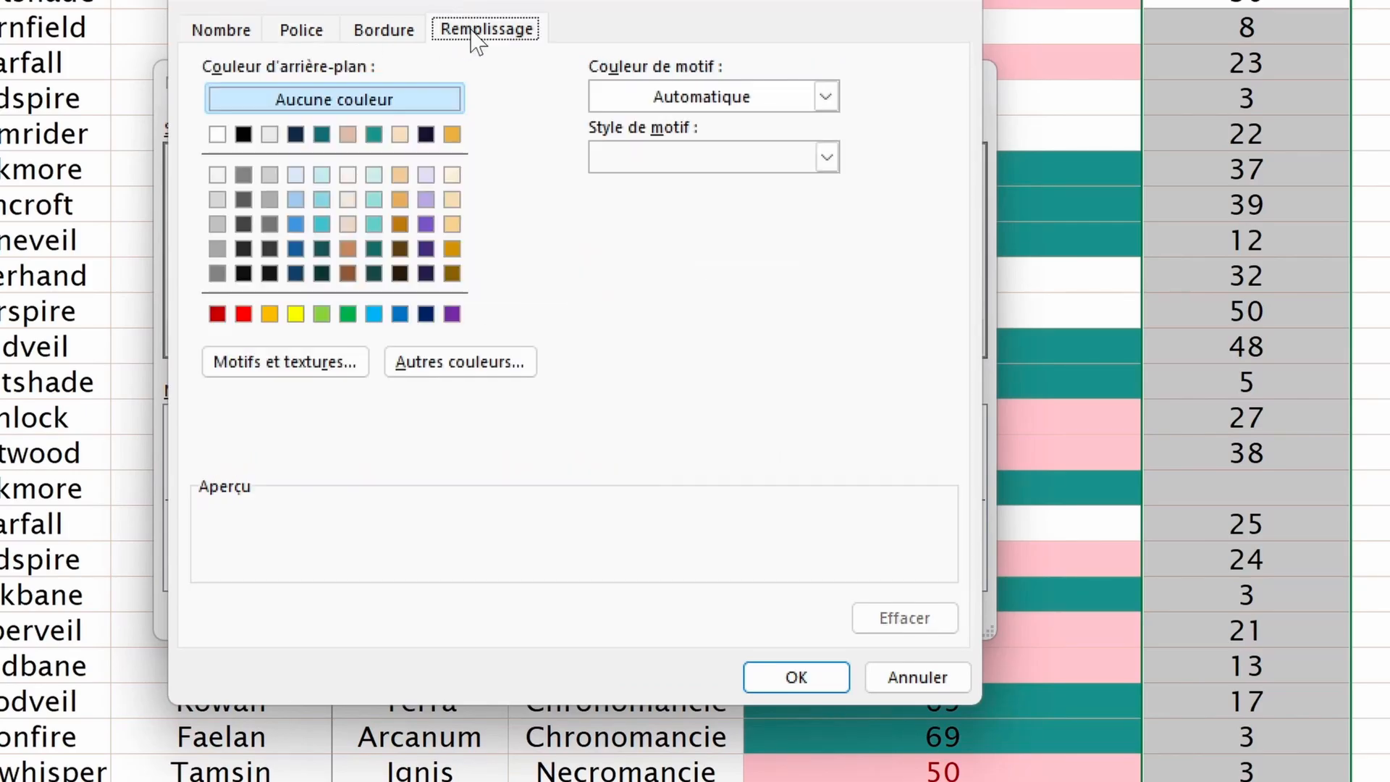
left_click(321, 134)
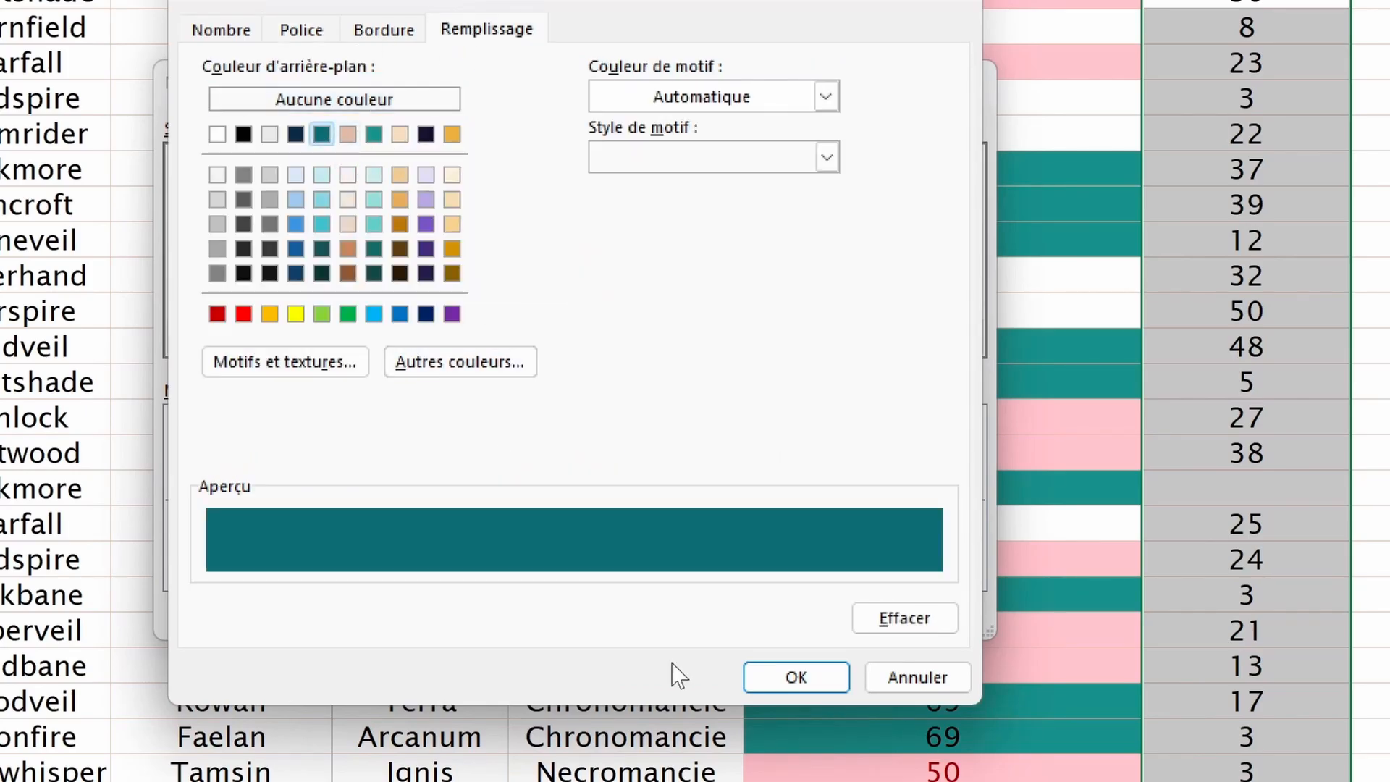
left_click(796, 677)
left_click(804, 614)
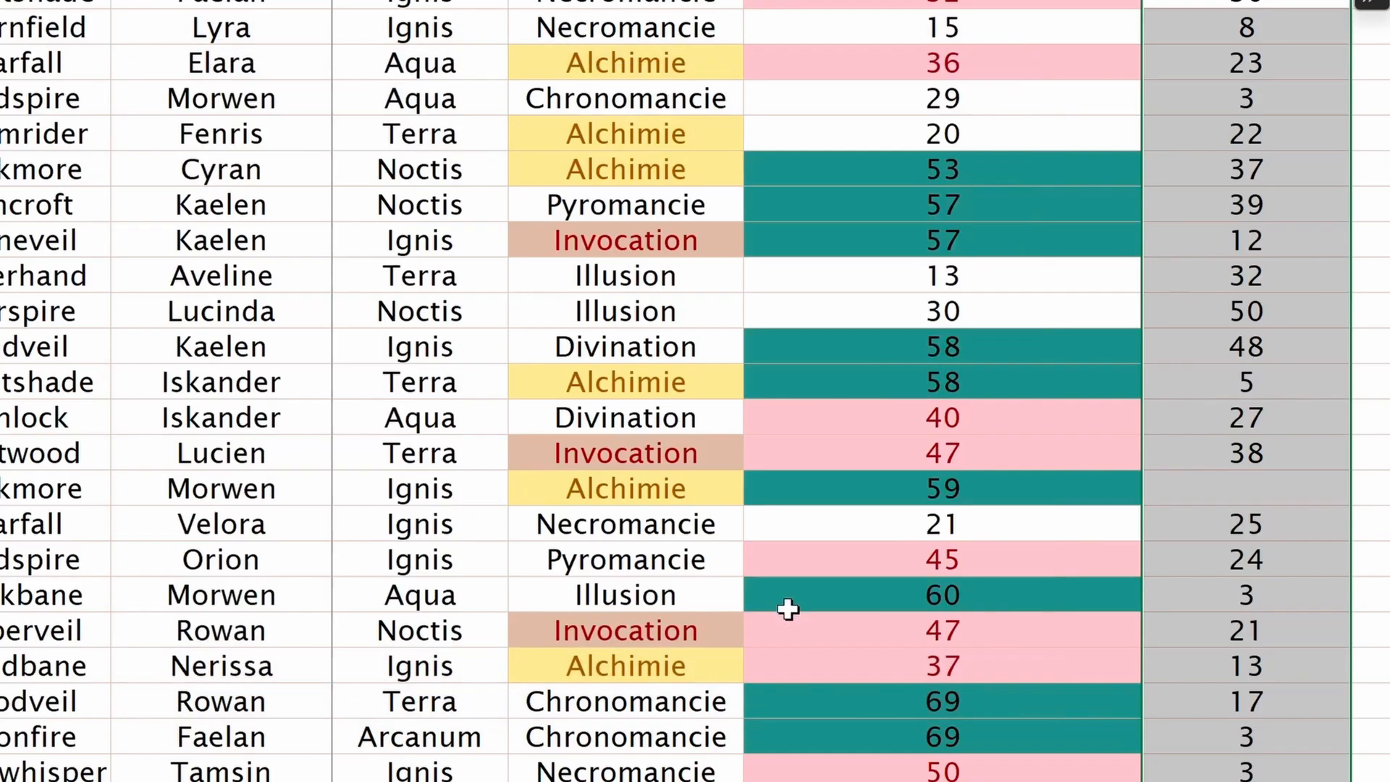
Step: Inspect which cells down the Niveau column are highlighted by the =F3>50 rule
left_click(704, 456)
scroll(699, 553, "down", 2)
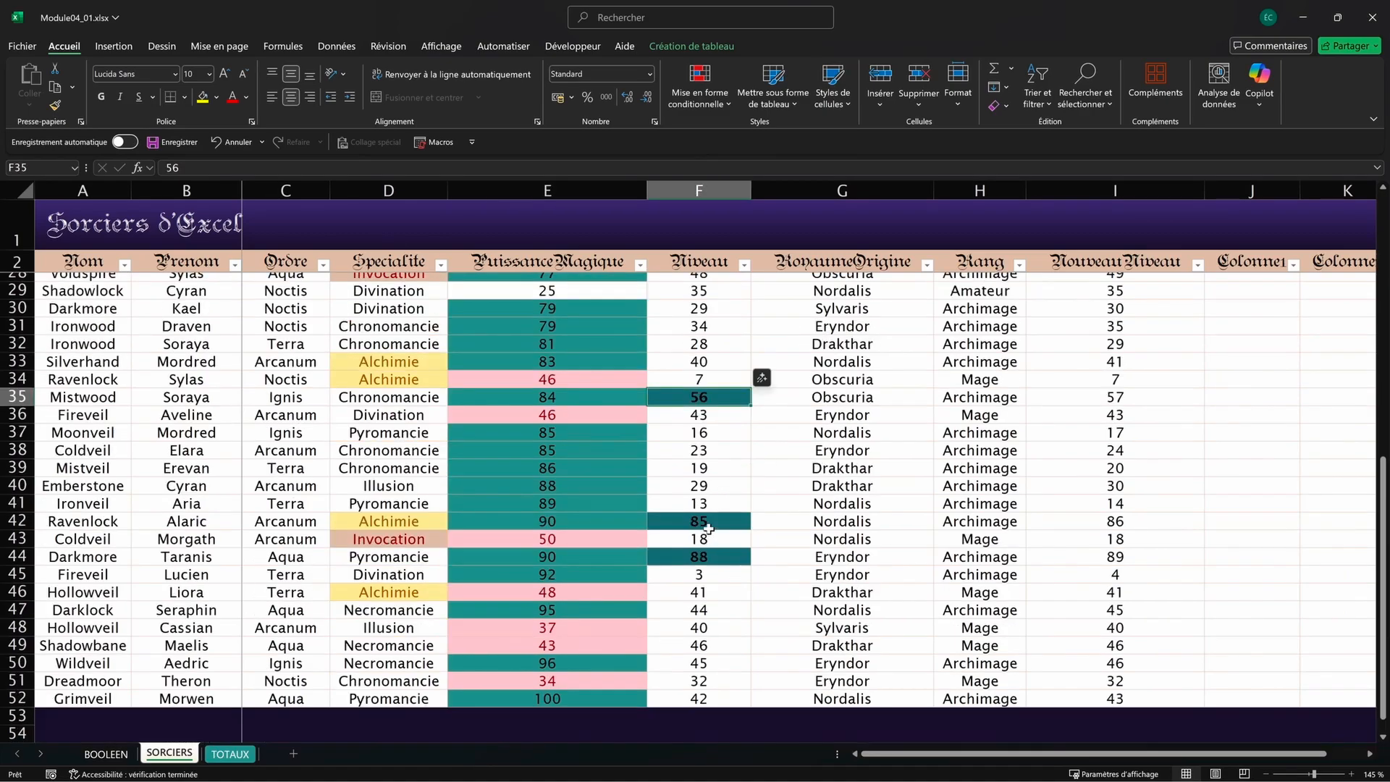
left_click(685, 452)
scroll(680, 461, "up", 10)
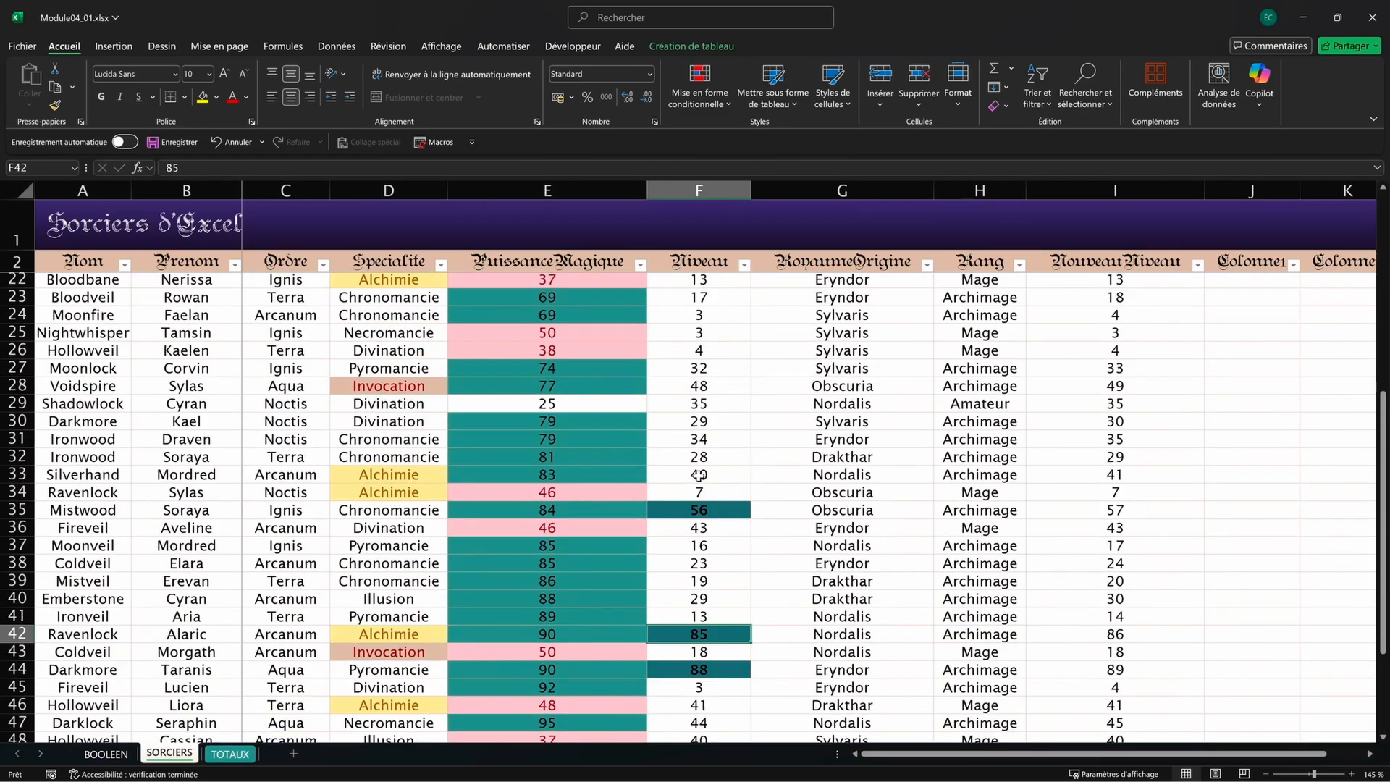
Step: Create a new formula-based formatting rule for F3:F52 in the Niveau column with the formula =ET(F3<30;E3<50)
left_click(697, 281)
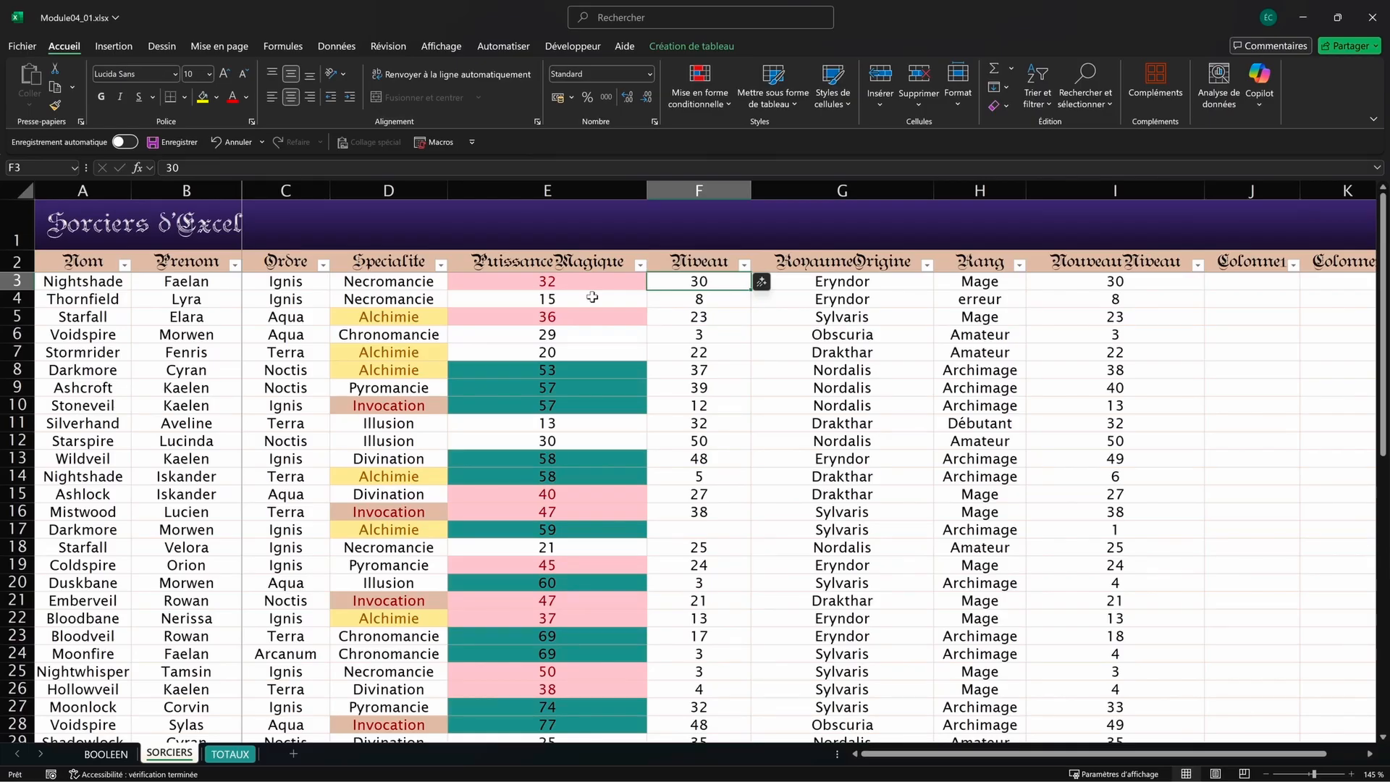
key("shift+Down")
key("shift+Down")
key("shift+Down")
key("shift+Down")
key("shift+Down")
key("shift+Down")
key("shift+Down")
key("shift+Down")
key("shift+Down")
key("shift+Down")
key("shift+Down")
key("shift+Down")
key("shift+Down")
key("shift+Down")
key("shift+Down")
key("shift+Down")
key("shift+Down")
key("shift+Down")
key("shift+Down")
key("shift+Down")
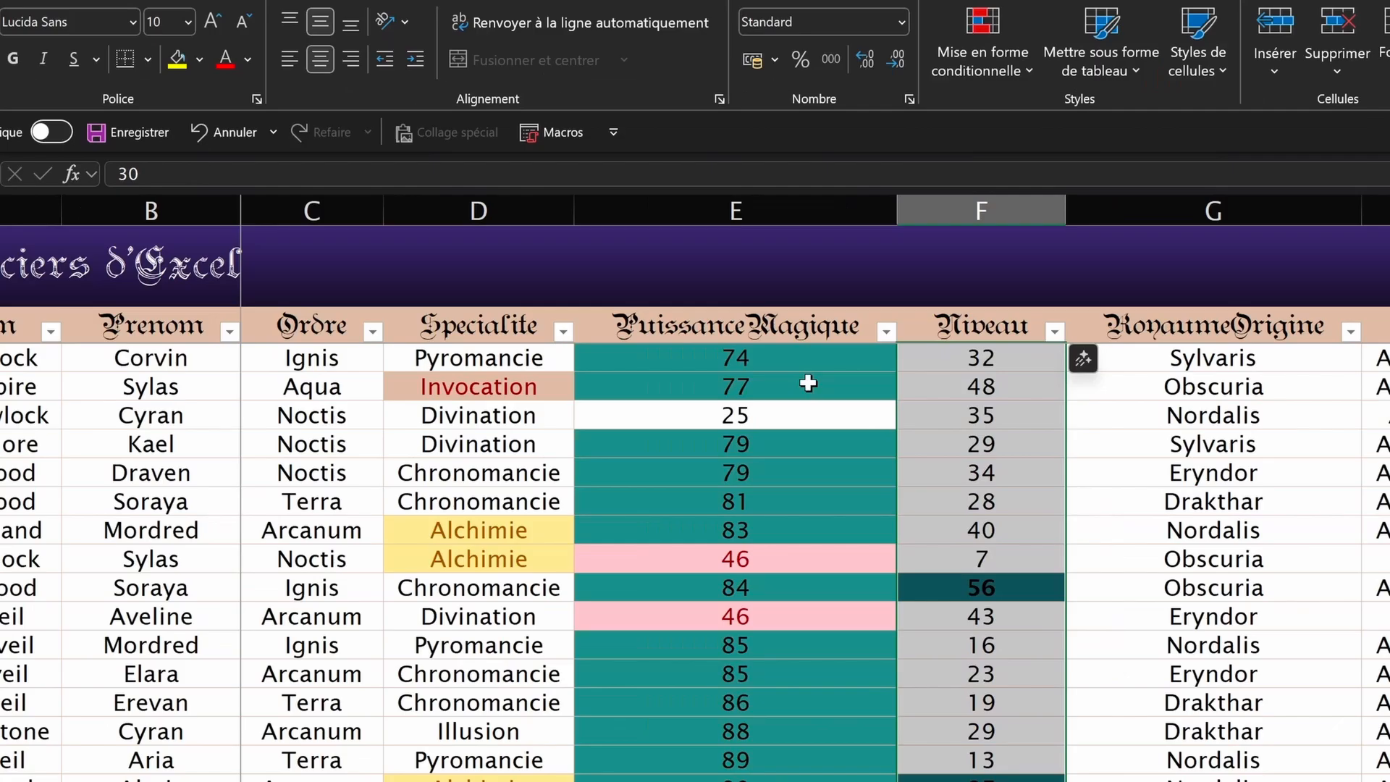
left_click(985, 62)
left_click(1061, 363)
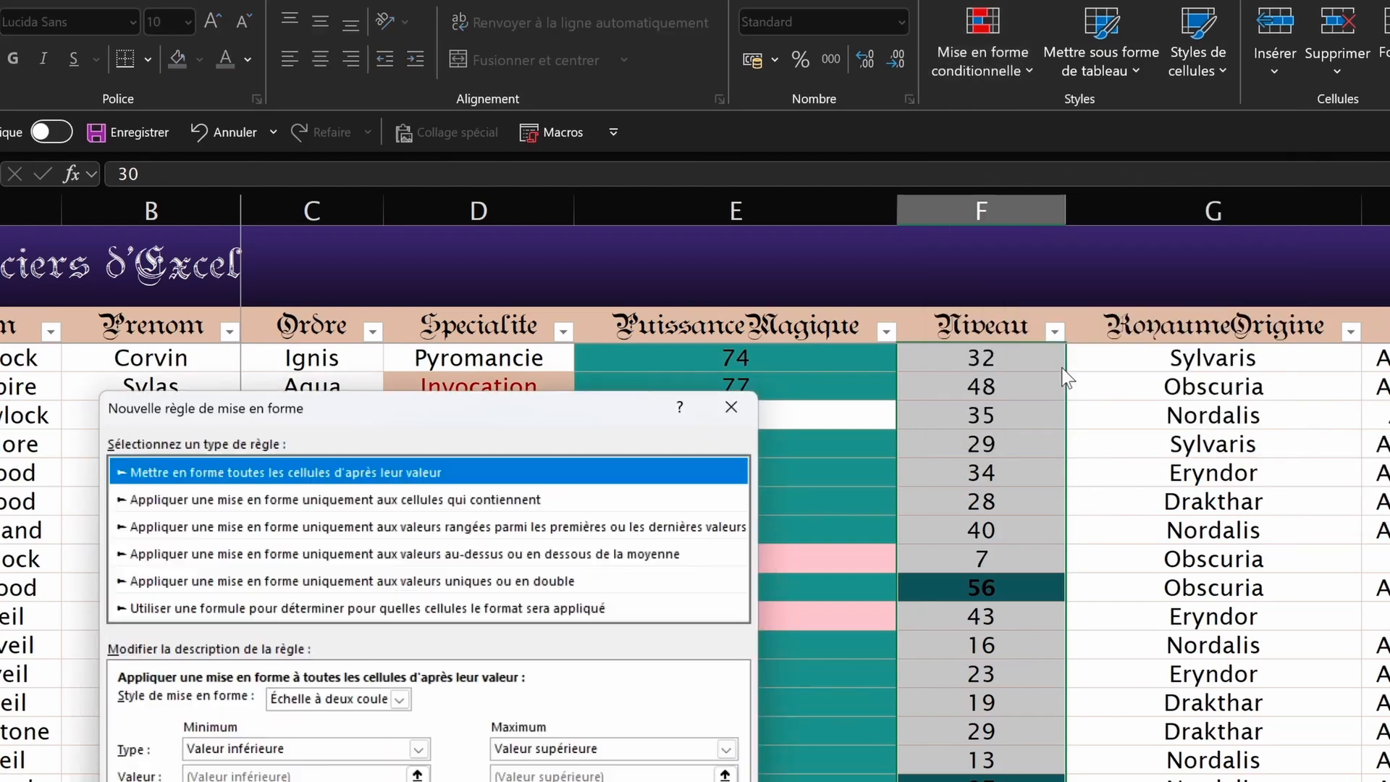
left_click(340, 608)
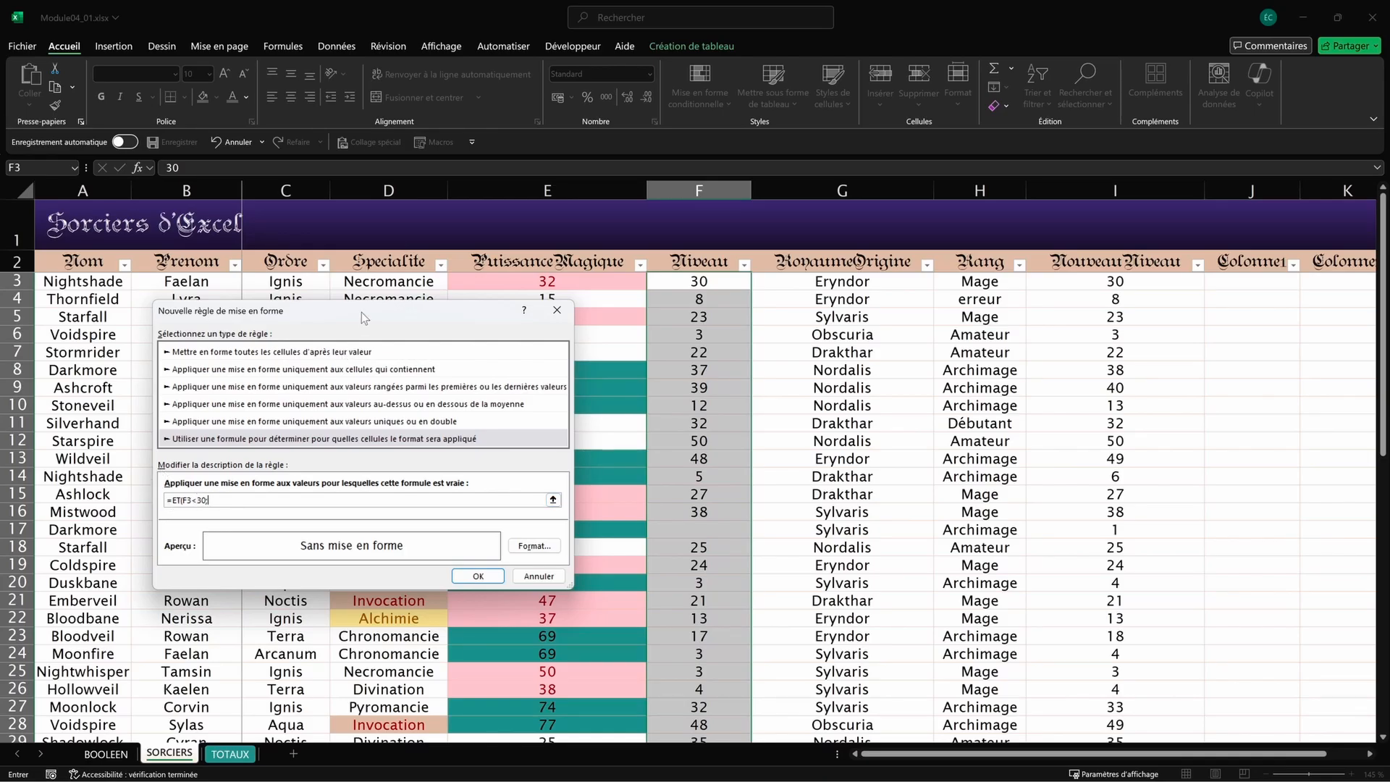
left_click_drag(364, 316, 267, 398)
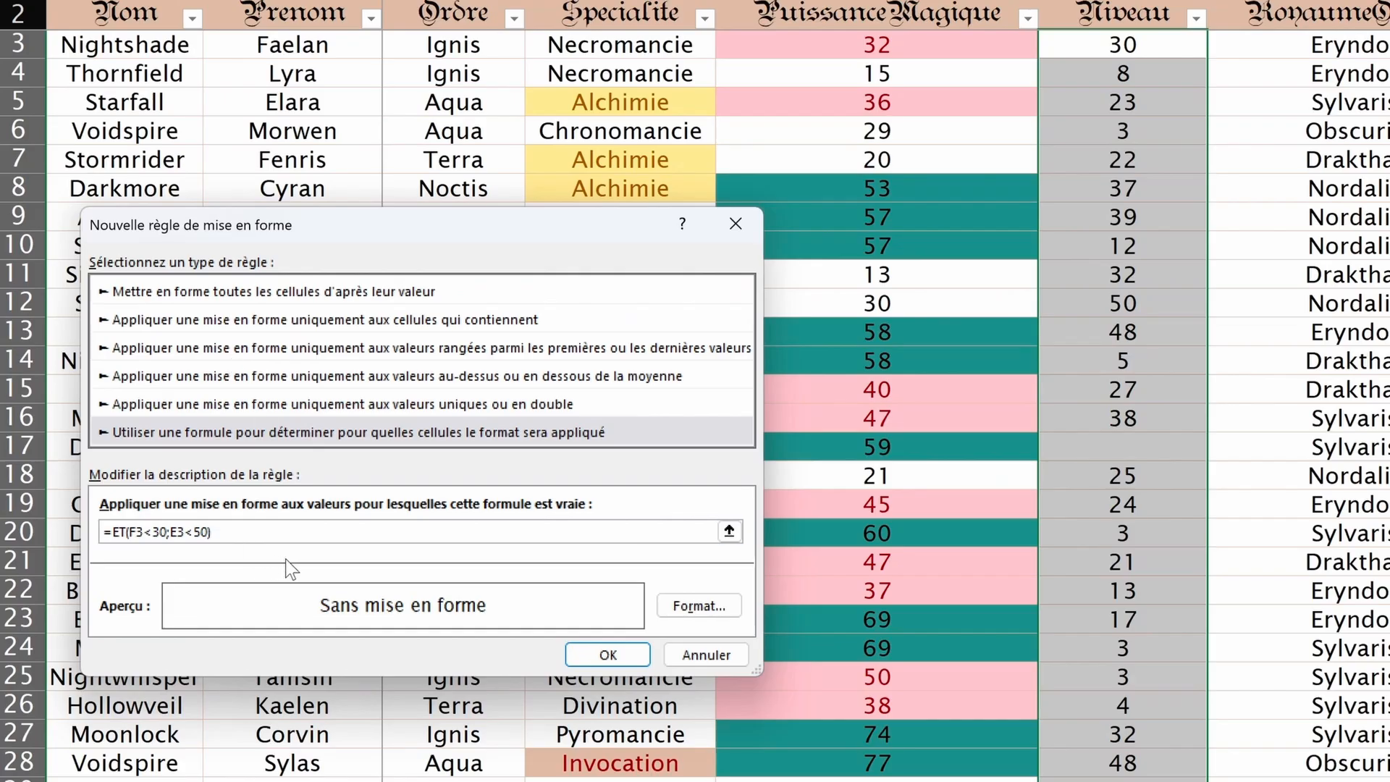
Step: Give the =ET(F3<30;E3<50) rule a gold fill and apply it to the Niveau column
left_click(696, 604)
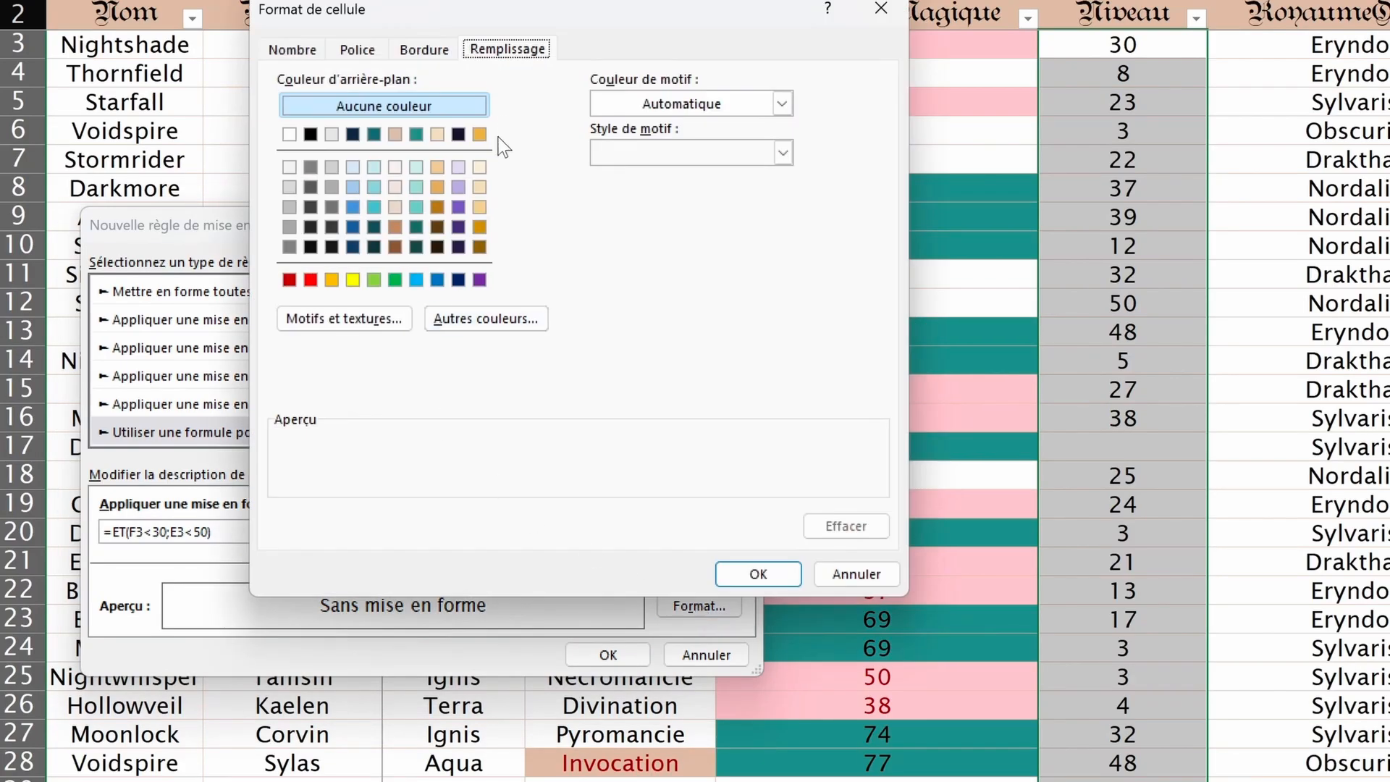
left_click(478, 134)
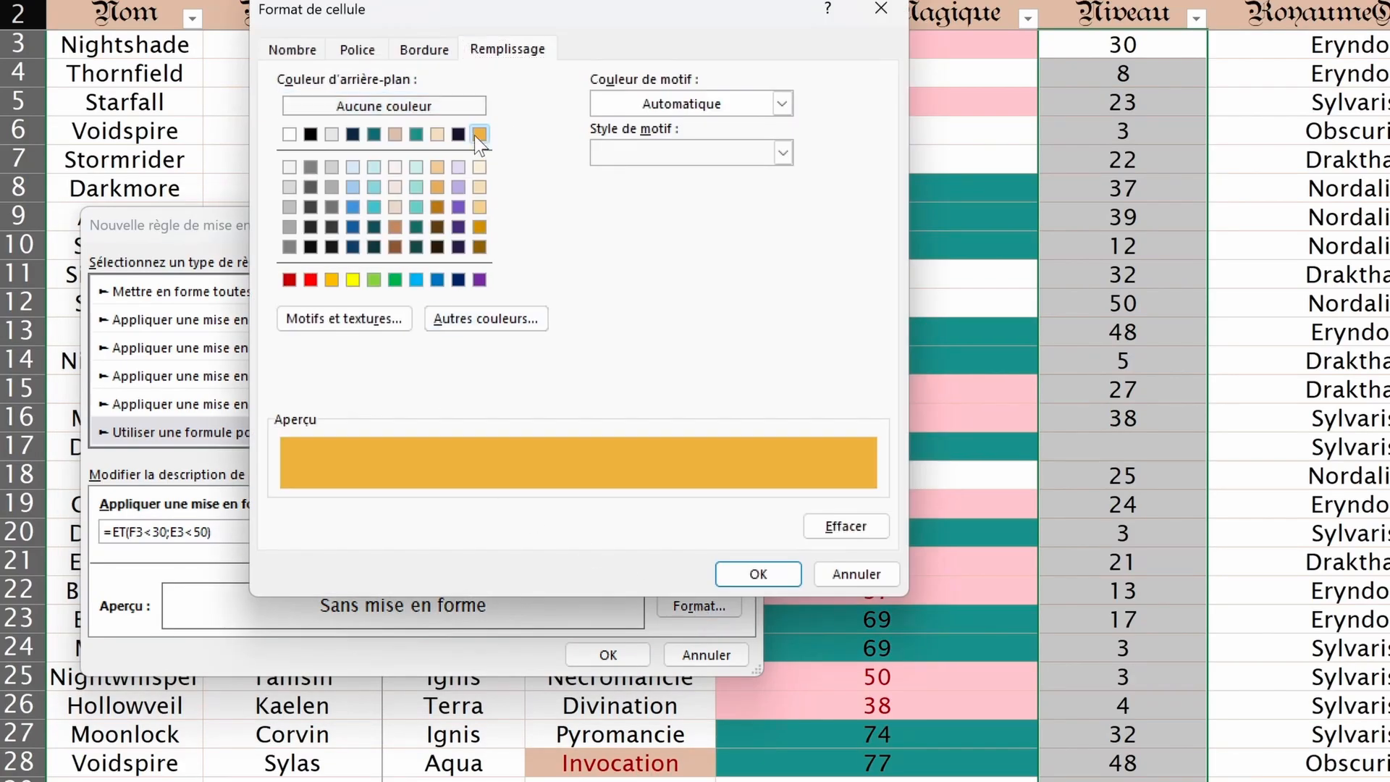
left_click(752, 573)
left_click(614, 654)
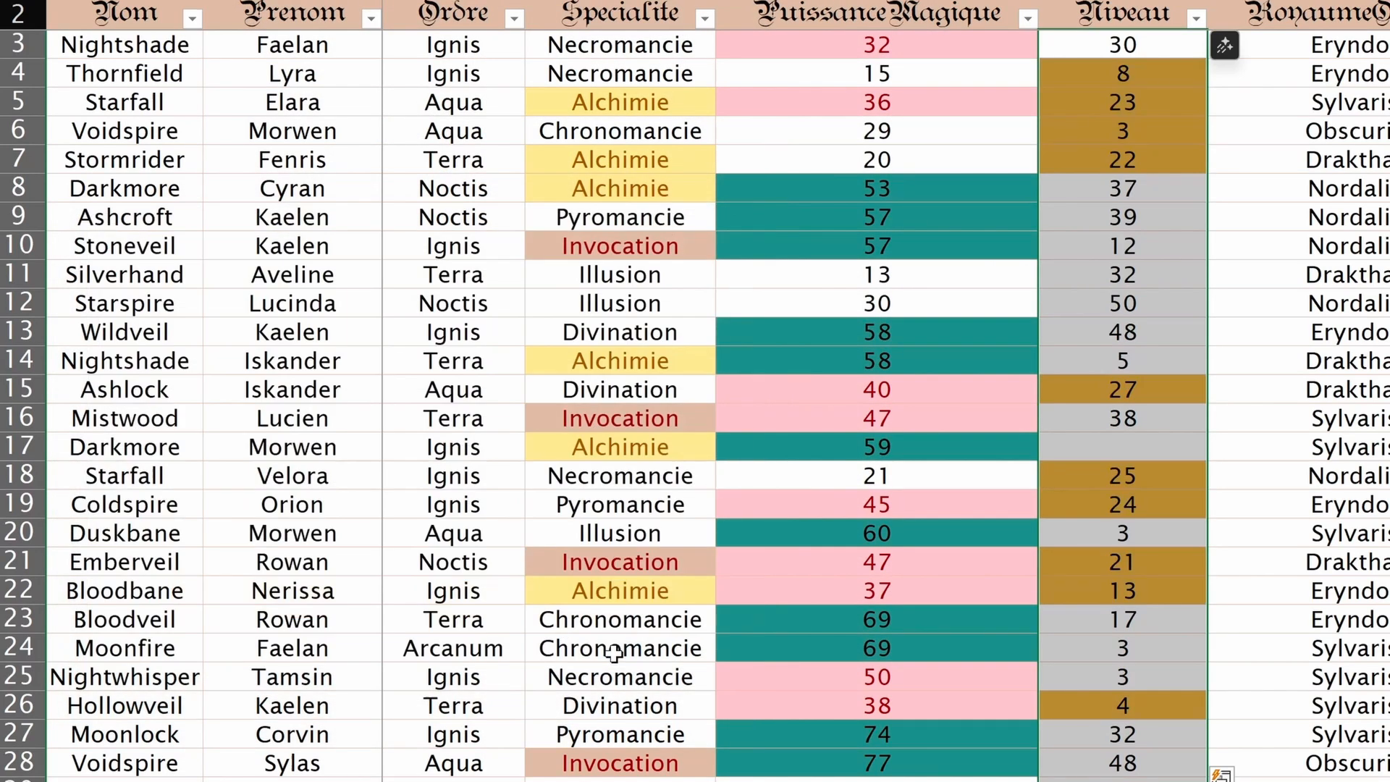
Step: Look over the new highlighting, and sort the table by the gold cell colour of the Niveau column
scroll(1011, 382, "down", 9)
scroll(946, 357, "up", 8)
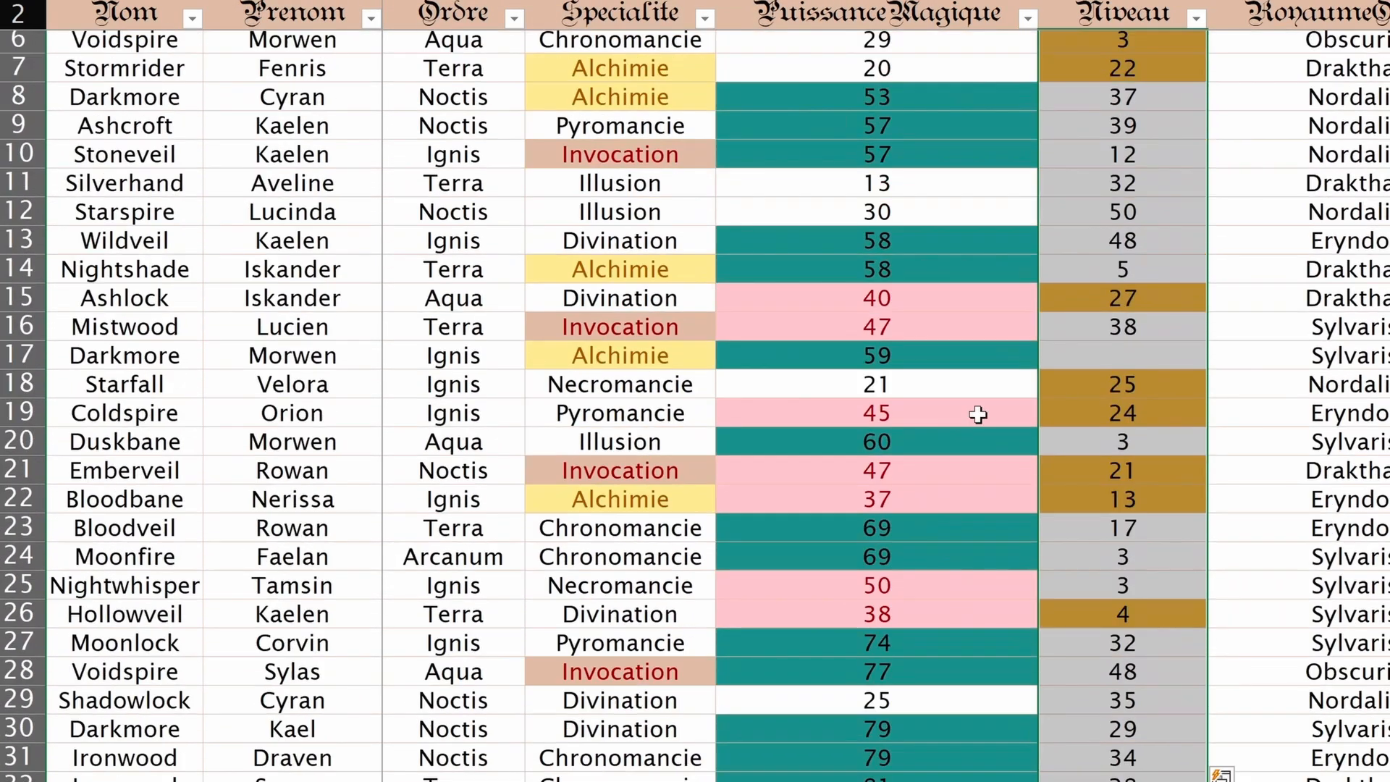
scroll(978, 414, "up", 1)
left_click(1197, 18)
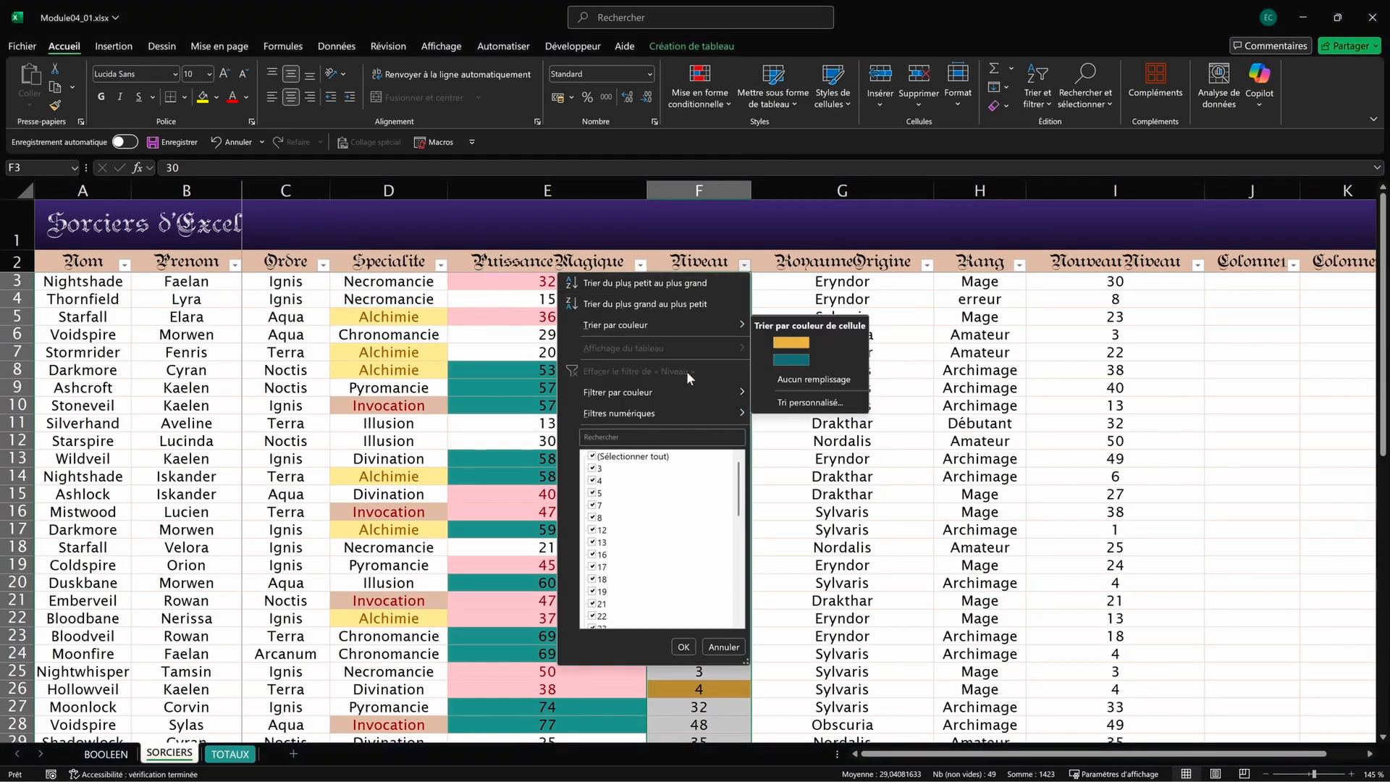
left_click(790, 342)
Step: Examine the gold Niveau cells in rows 3 to 13 against their PuissanceMagique values
left_click_drag(699, 282, 690, 460)
left_click_drag(712, 290, 694, 456)
left_click_drag(592, 282, 583, 453)
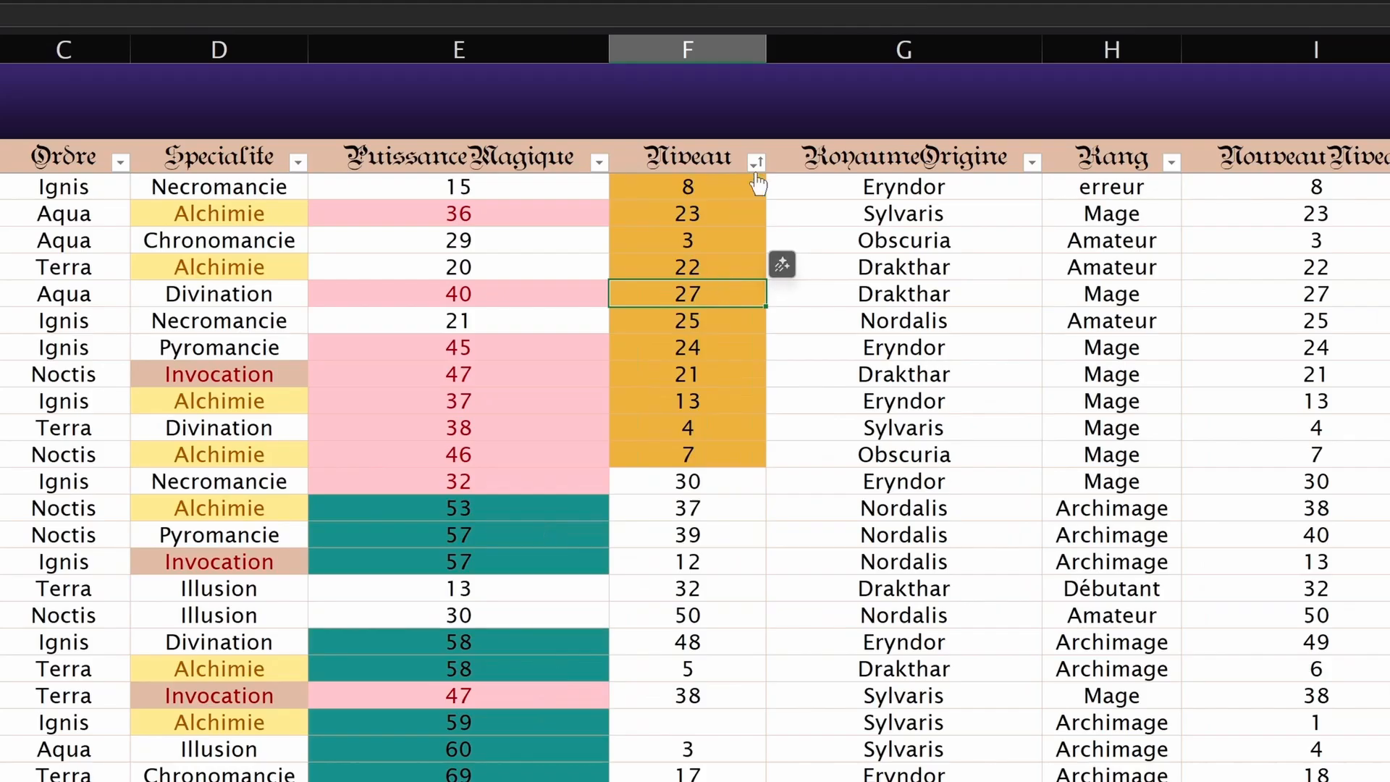
Step: Filter the Niveau column with a number filter to show only values less than 30
left_click(746, 266)
left_click(746, 265)
left_click(756, 162)
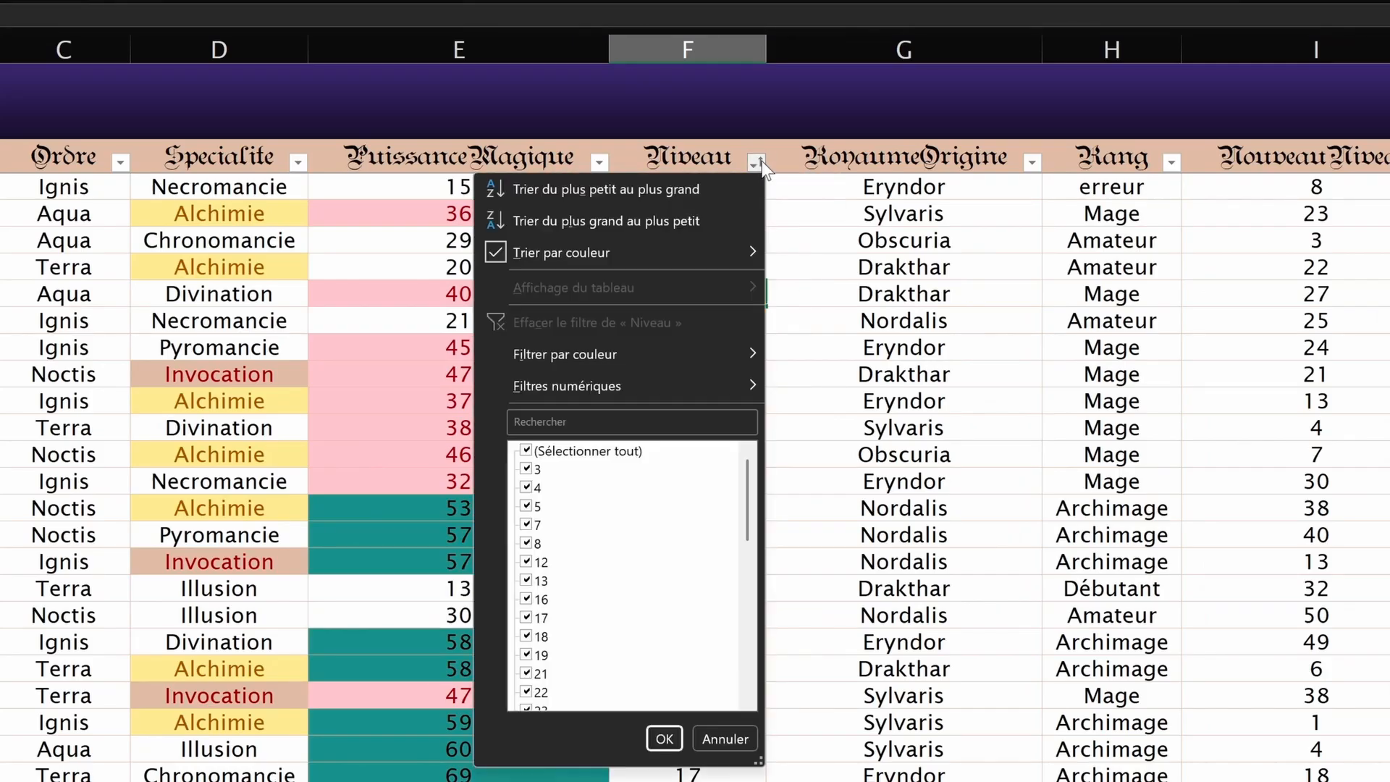
mouse_move(645, 403)
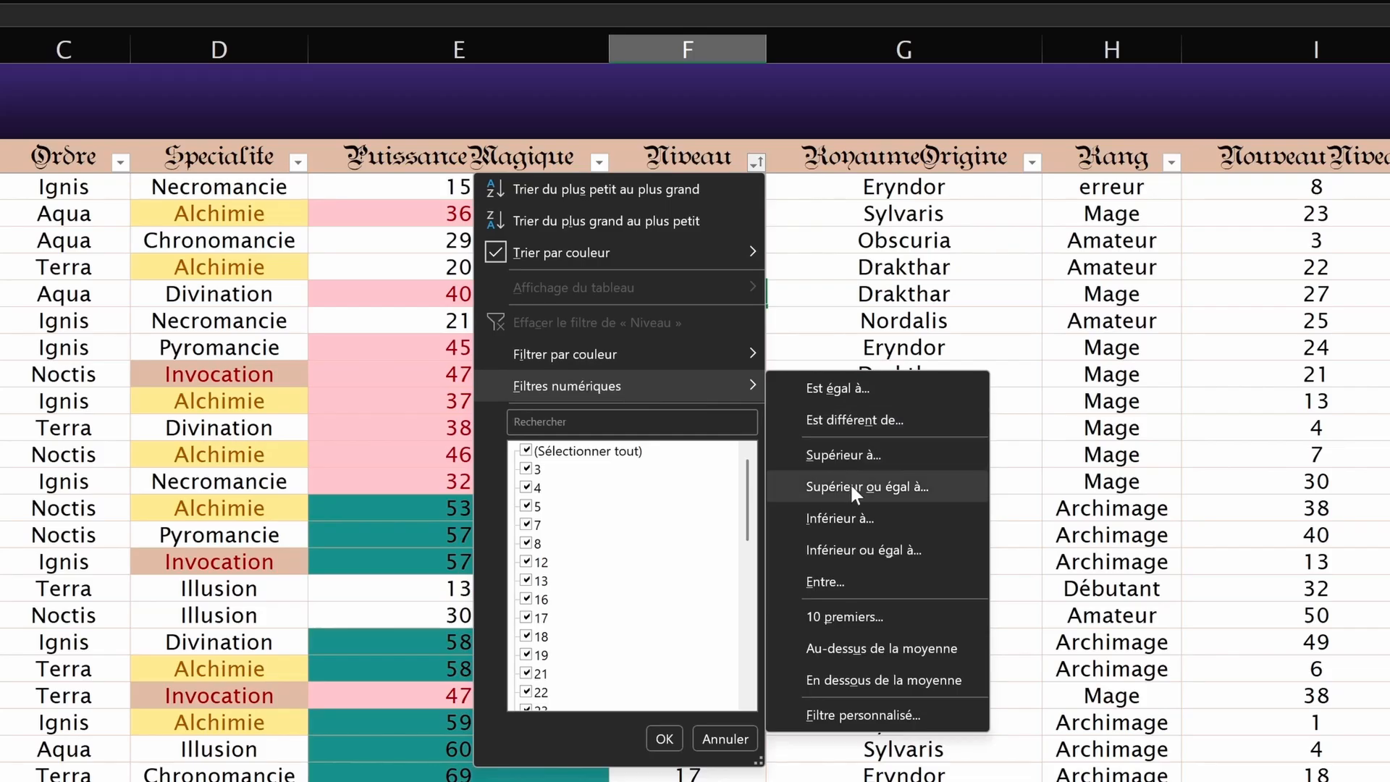
left_click(848, 508)
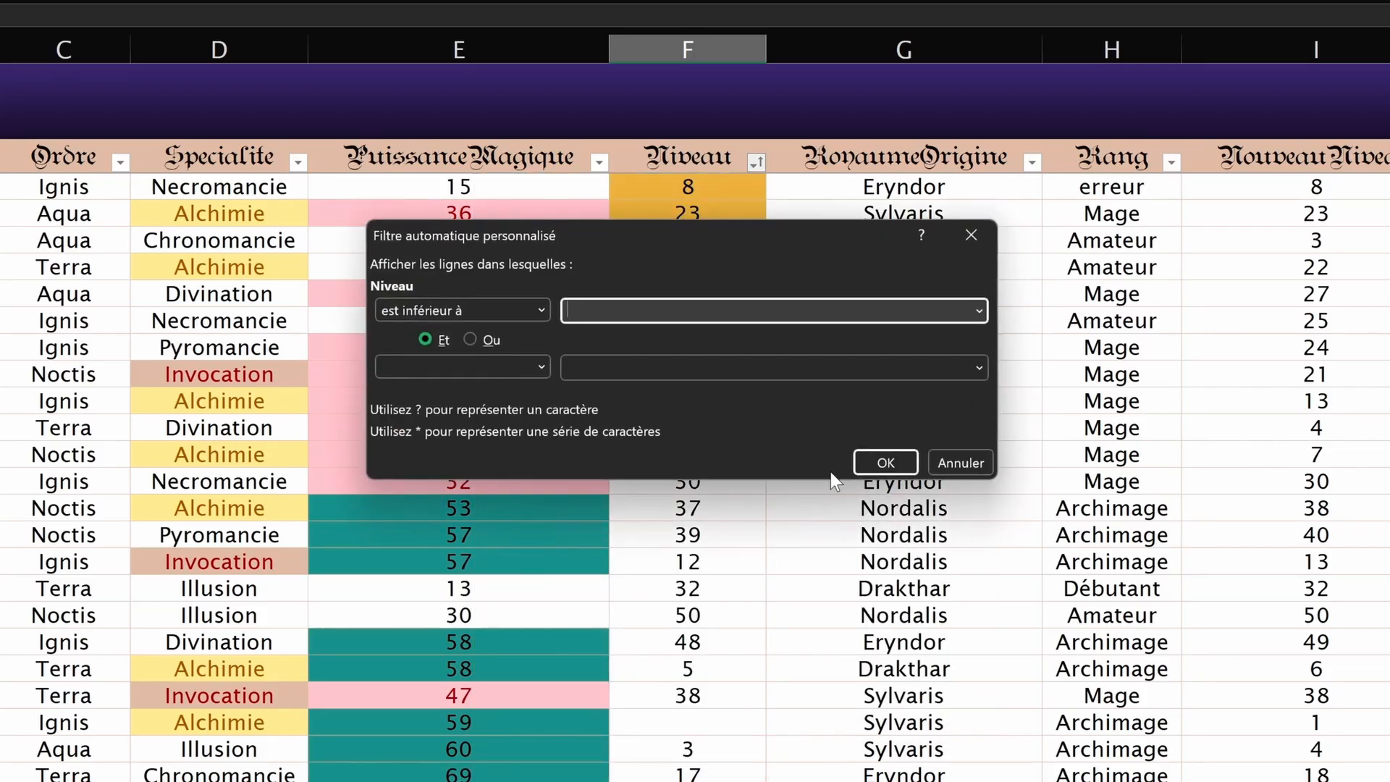
type("30")
left_click(861, 467)
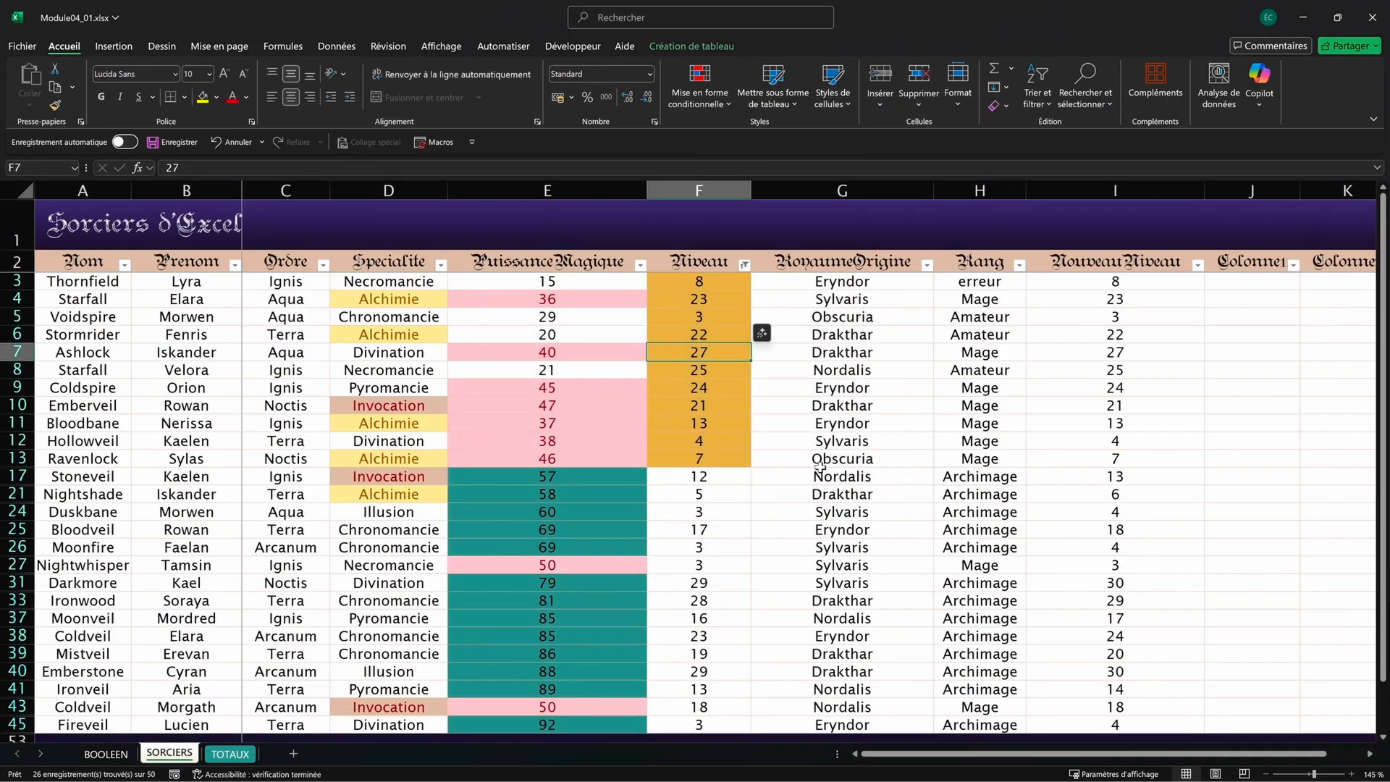
Step: Compare the Niveau and PuissanceMagique values of the uncoloured filtered rows with those of the gold rows
scroll(820, 467, "down", 1)
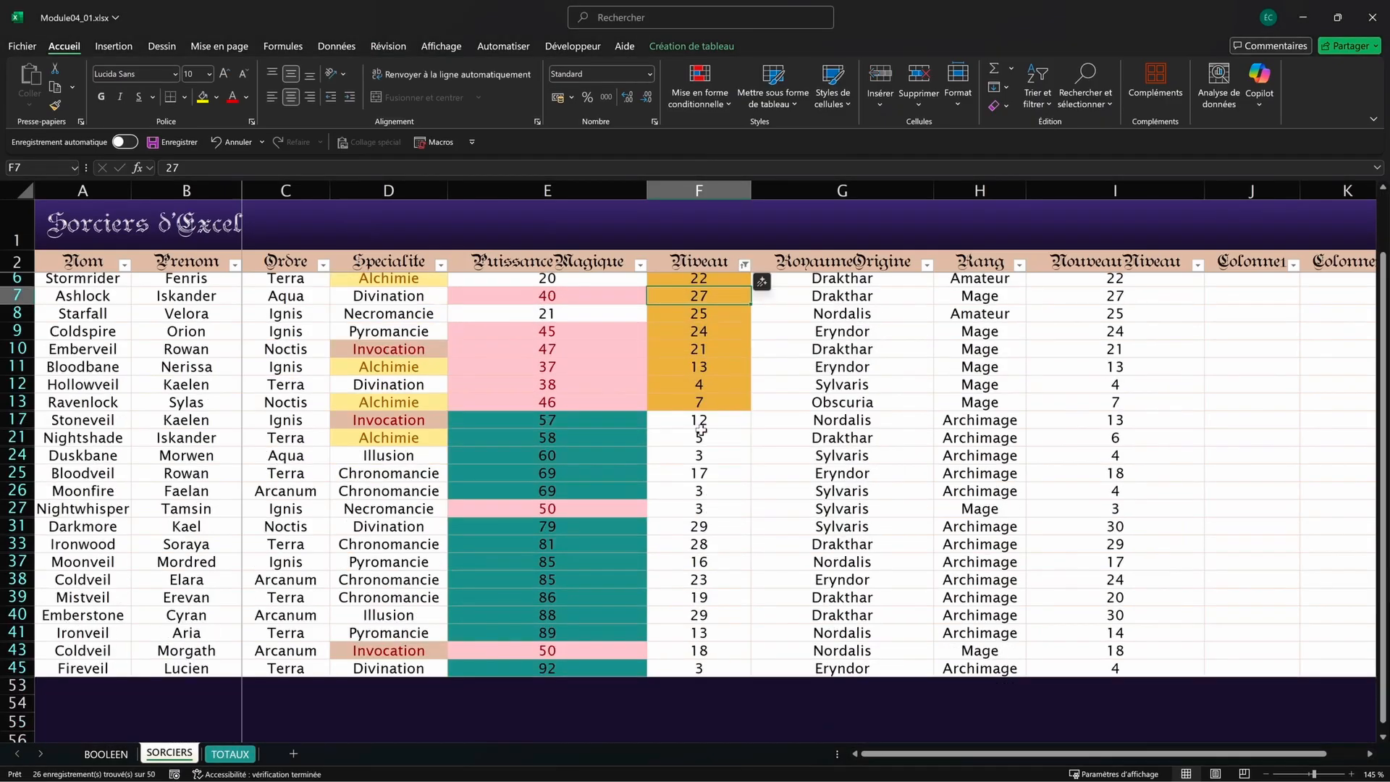
left_click_drag(699, 420, 695, 668)
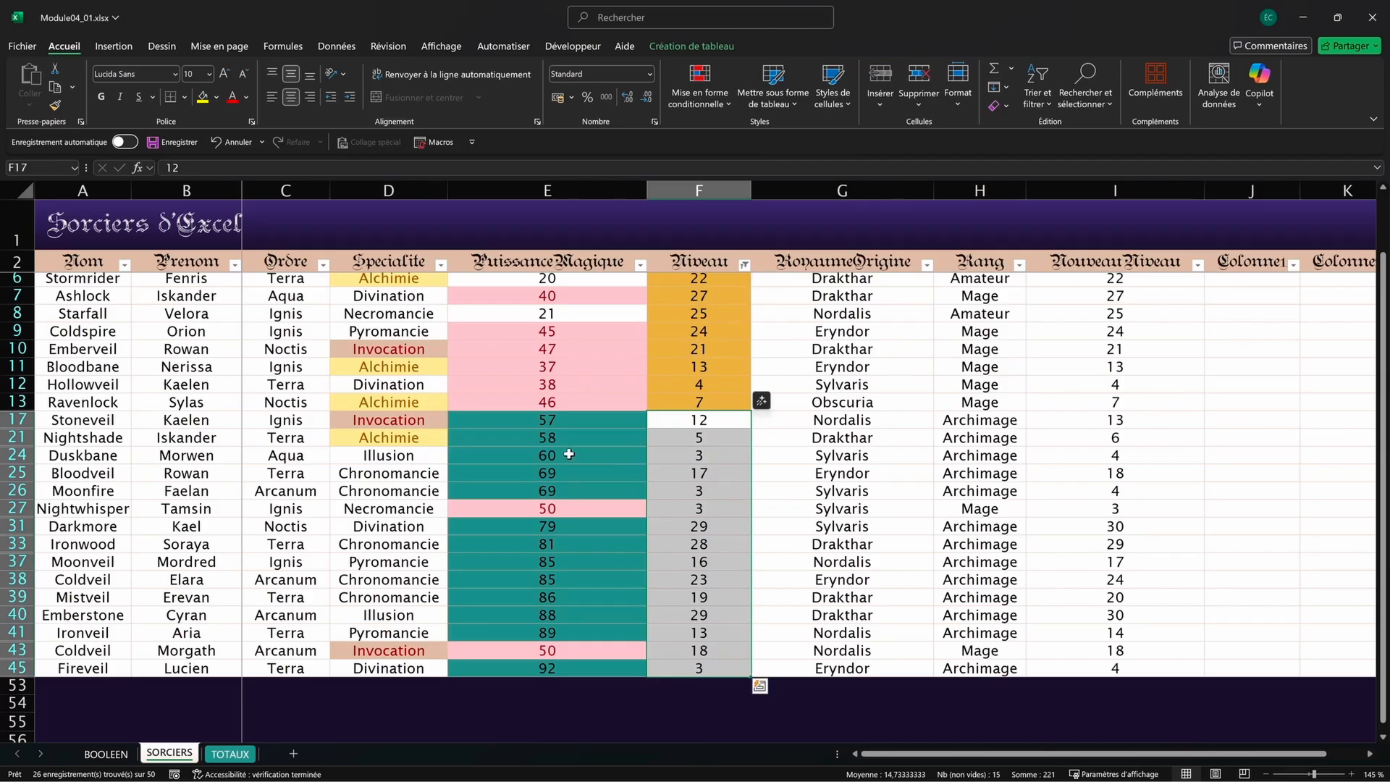
left_click_drag(556, 421, 571, 665)
left_click_drag(699, 402, 709, 282)
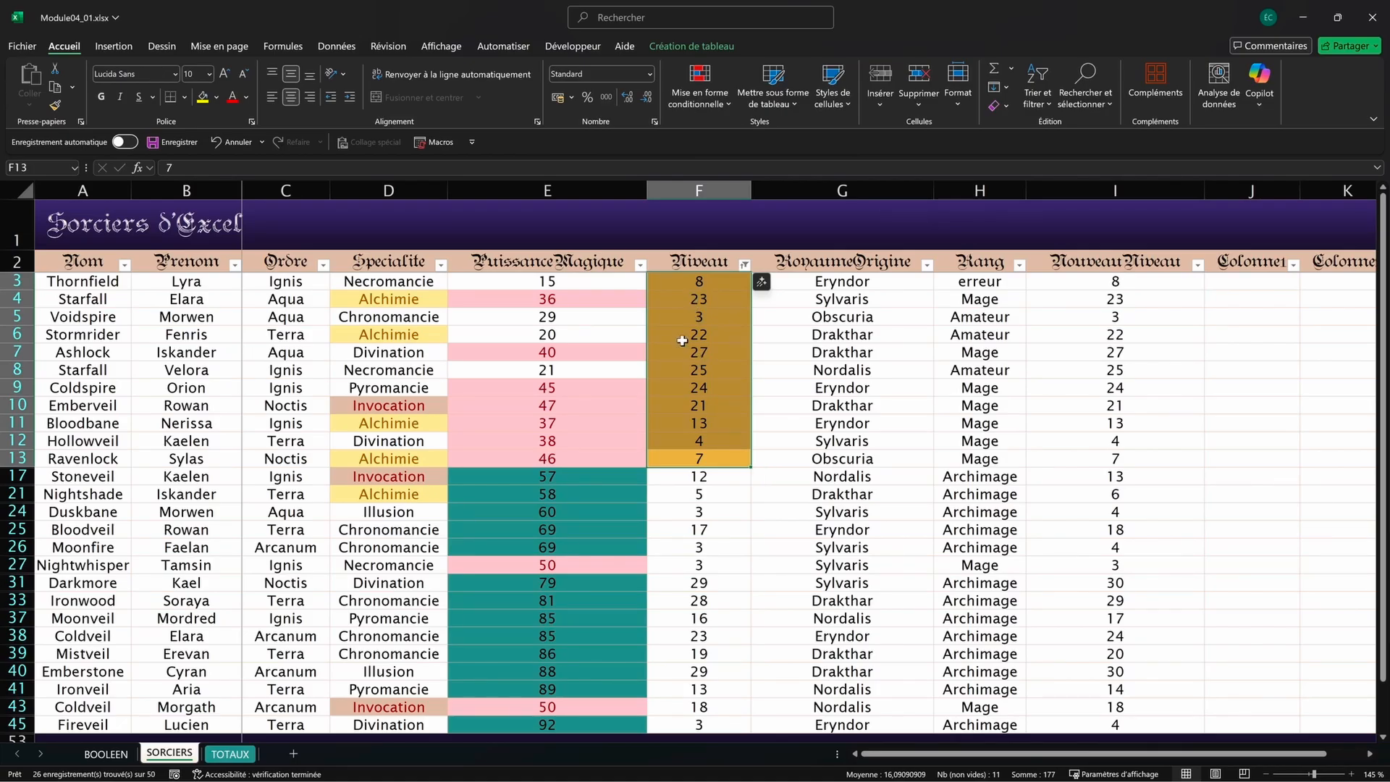
left_click_drag(700, 281, 621, 454)
left_click(724, 336)
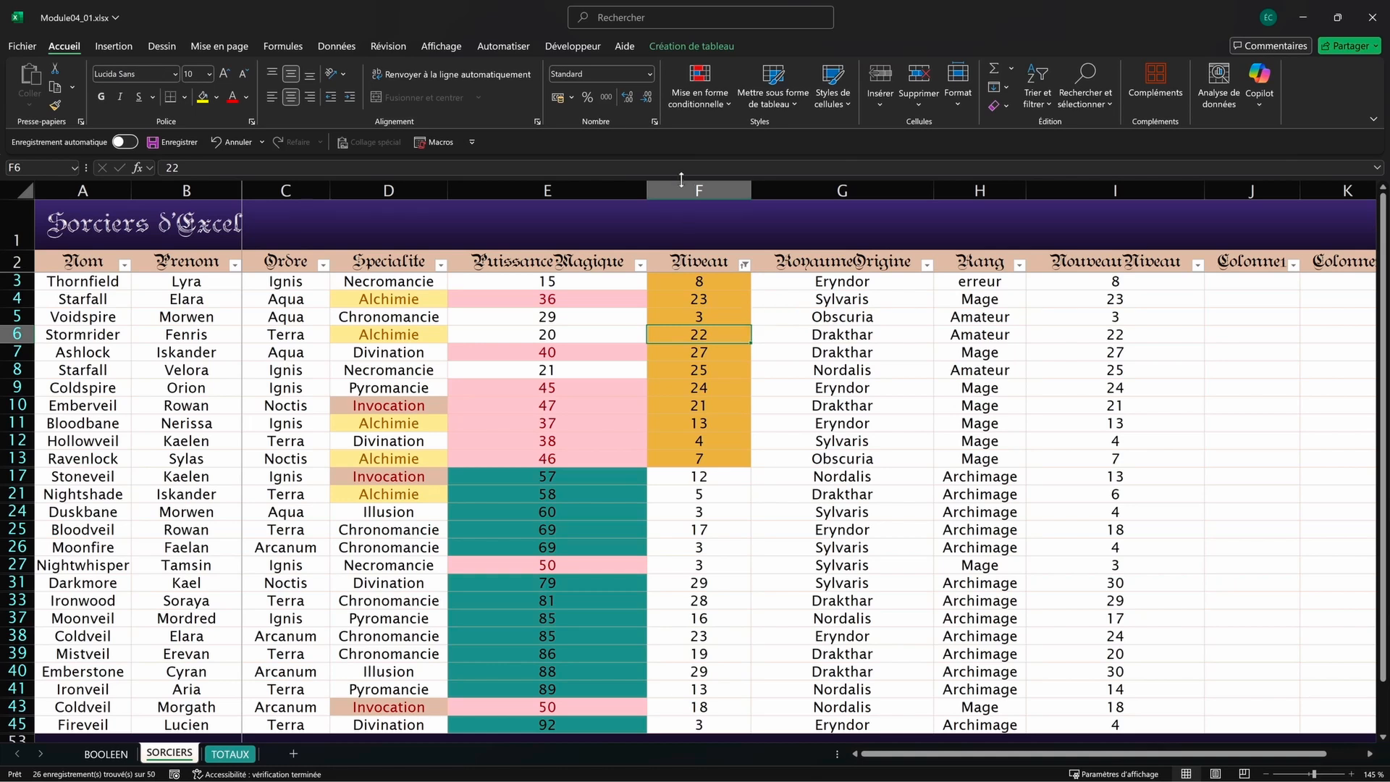
Step: Review the table's conditional formatting rules in the rules manager and open the =ET(F3<30;E3<50) rule for editing
left_click(699, 91)
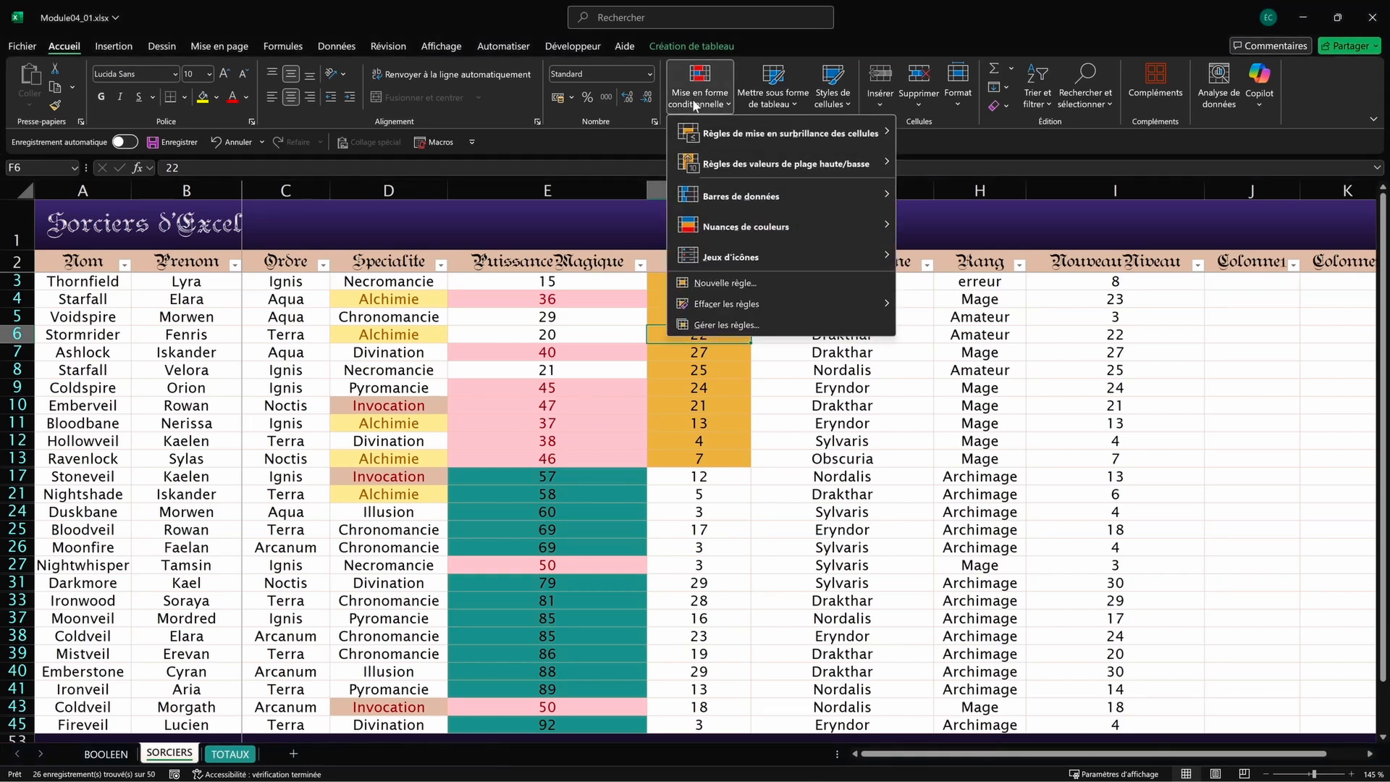
left_click(726, 325)
left_click_drag(980, 571, 573, 400)
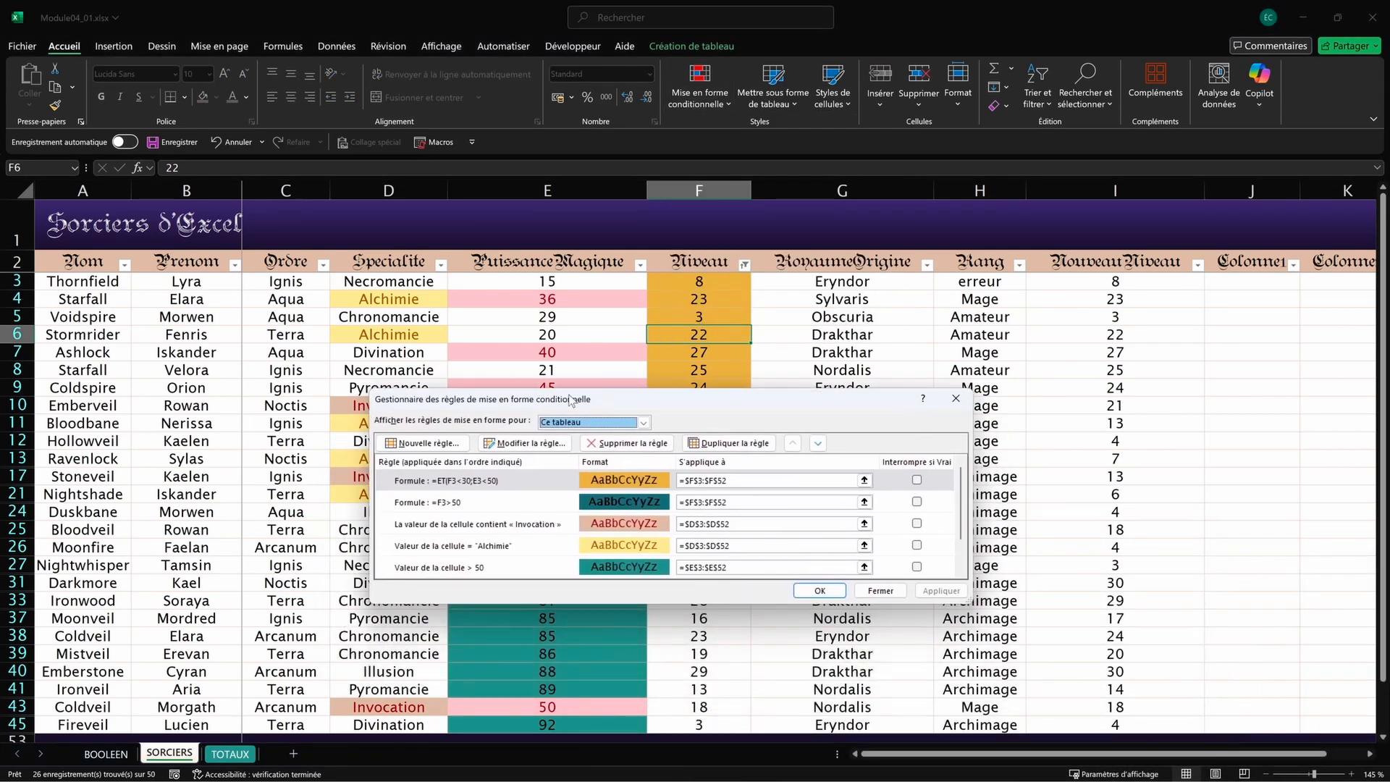
left_click(463, 502)
double_click(462, 481)
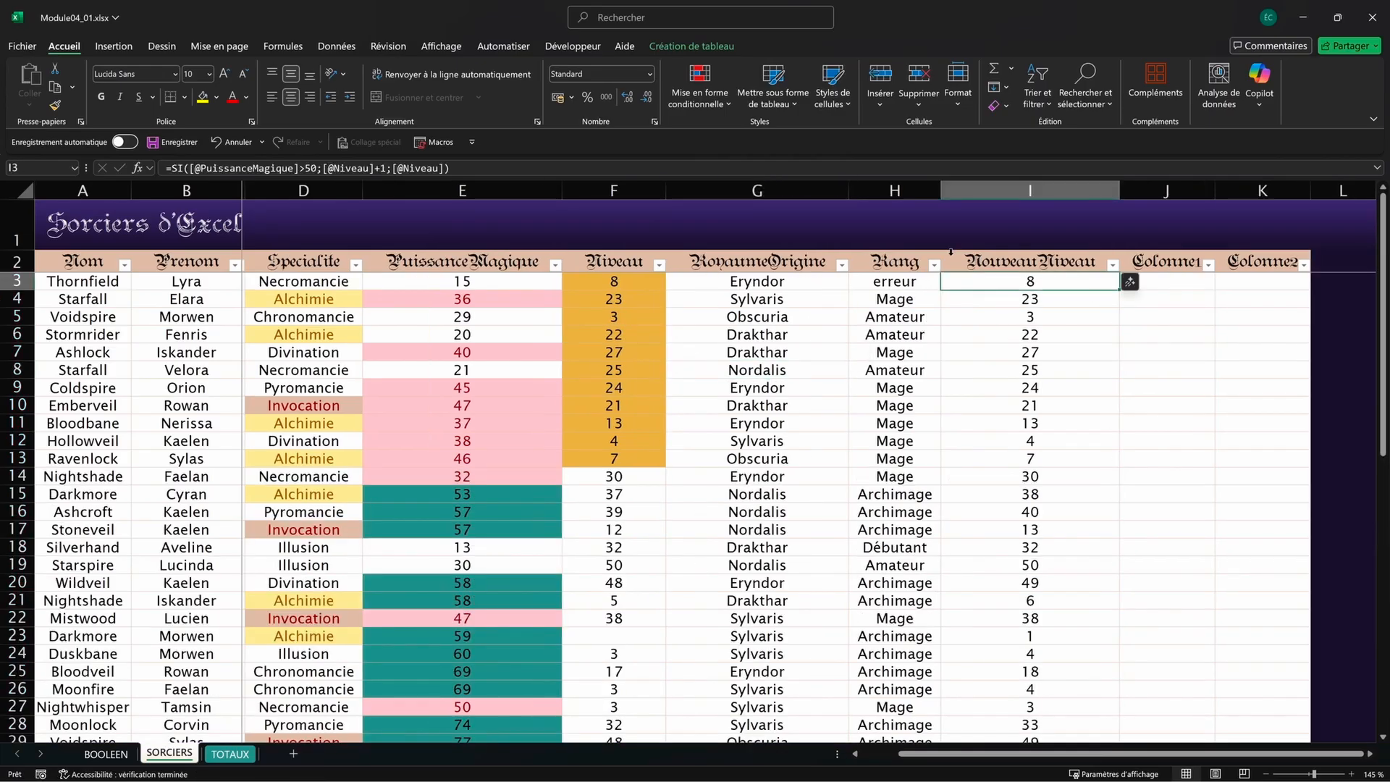
Step: Add solid blue data bars to the NouveauNiveau column (I3:I52)
key("ctrl+shift+Down")
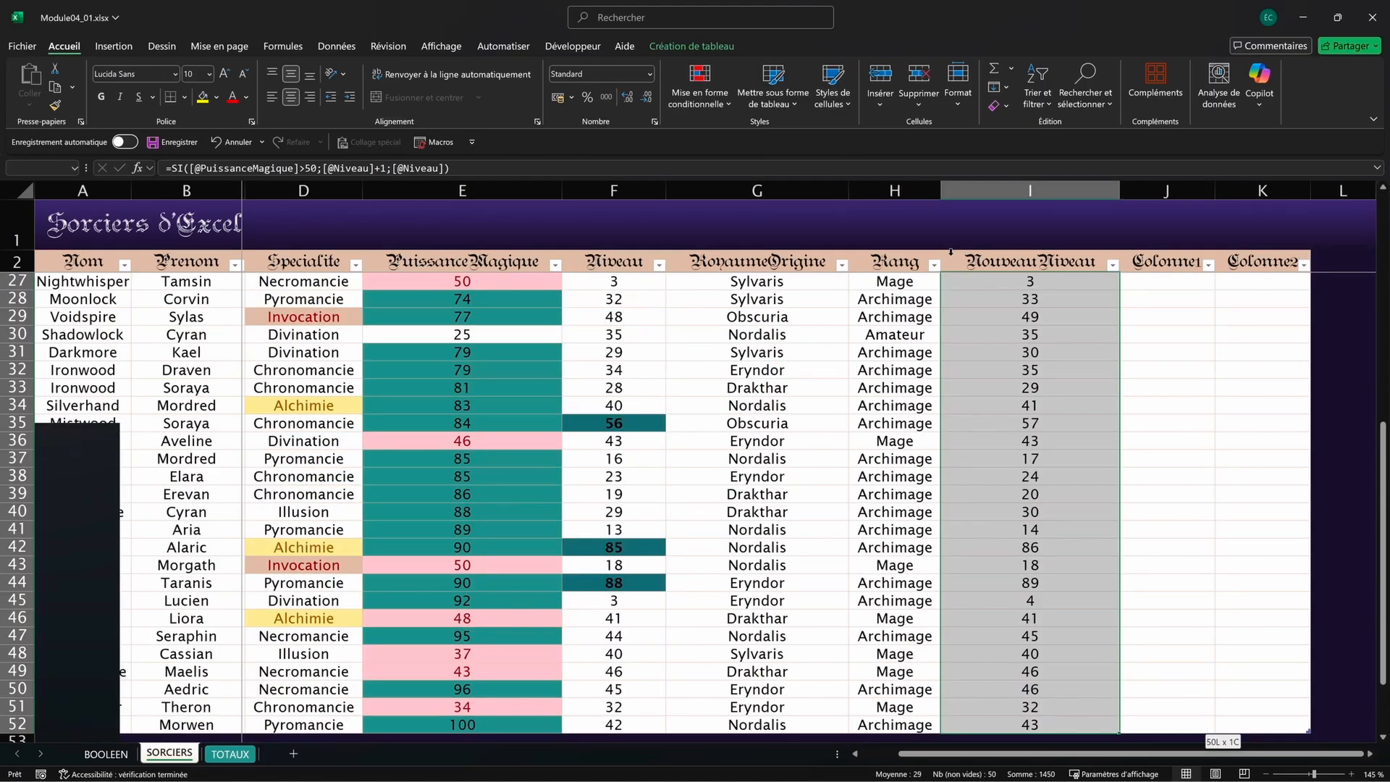
scroll(968, 592, "up", 8)
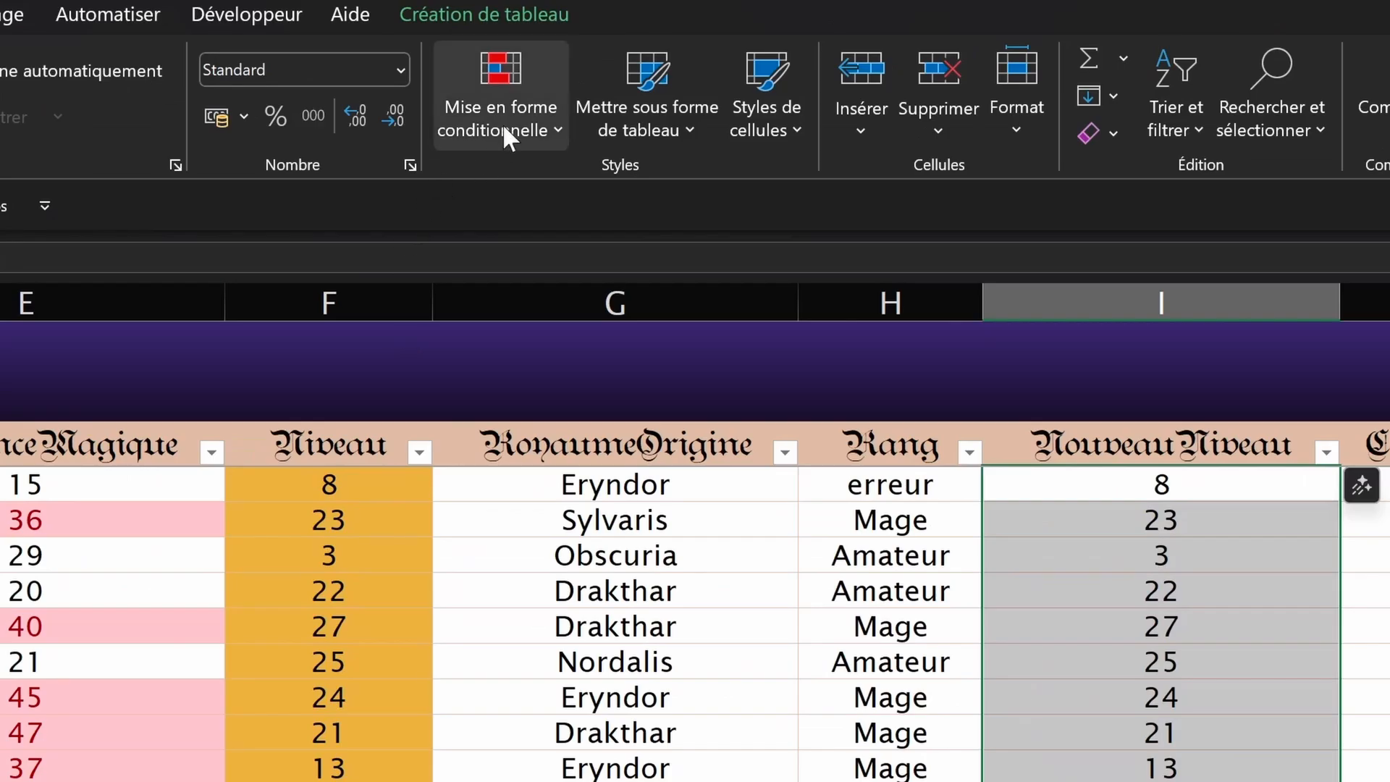
left_click(502, 123)
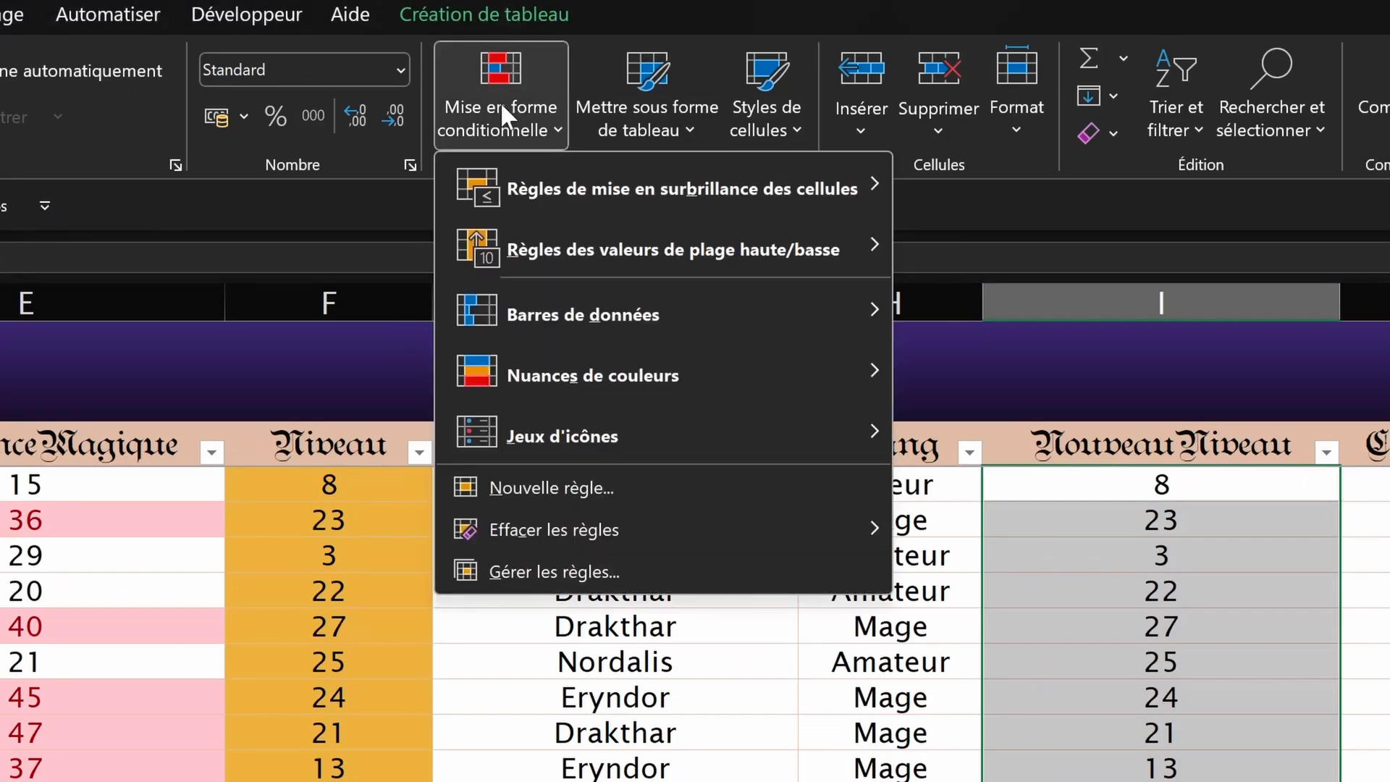
mouse_move(571, 294)
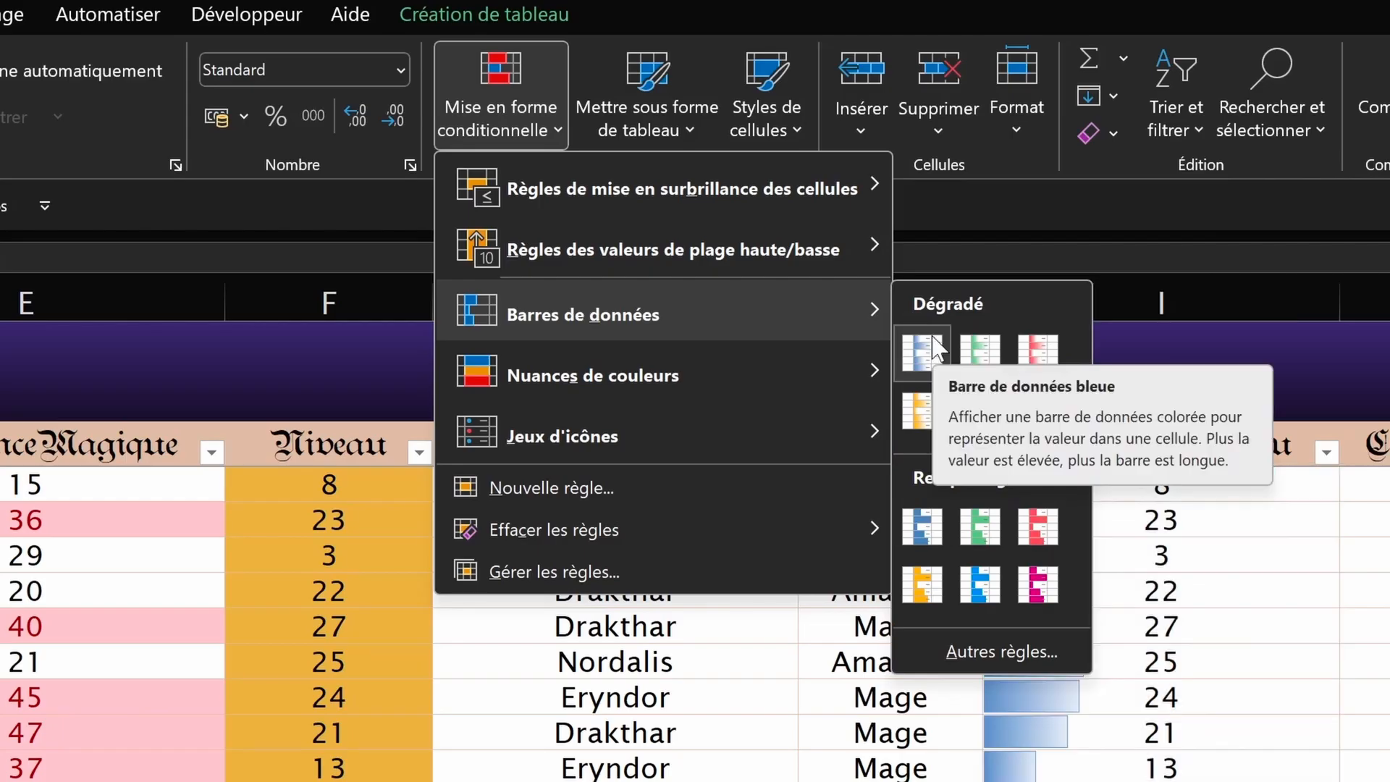
left_click(921, 529)
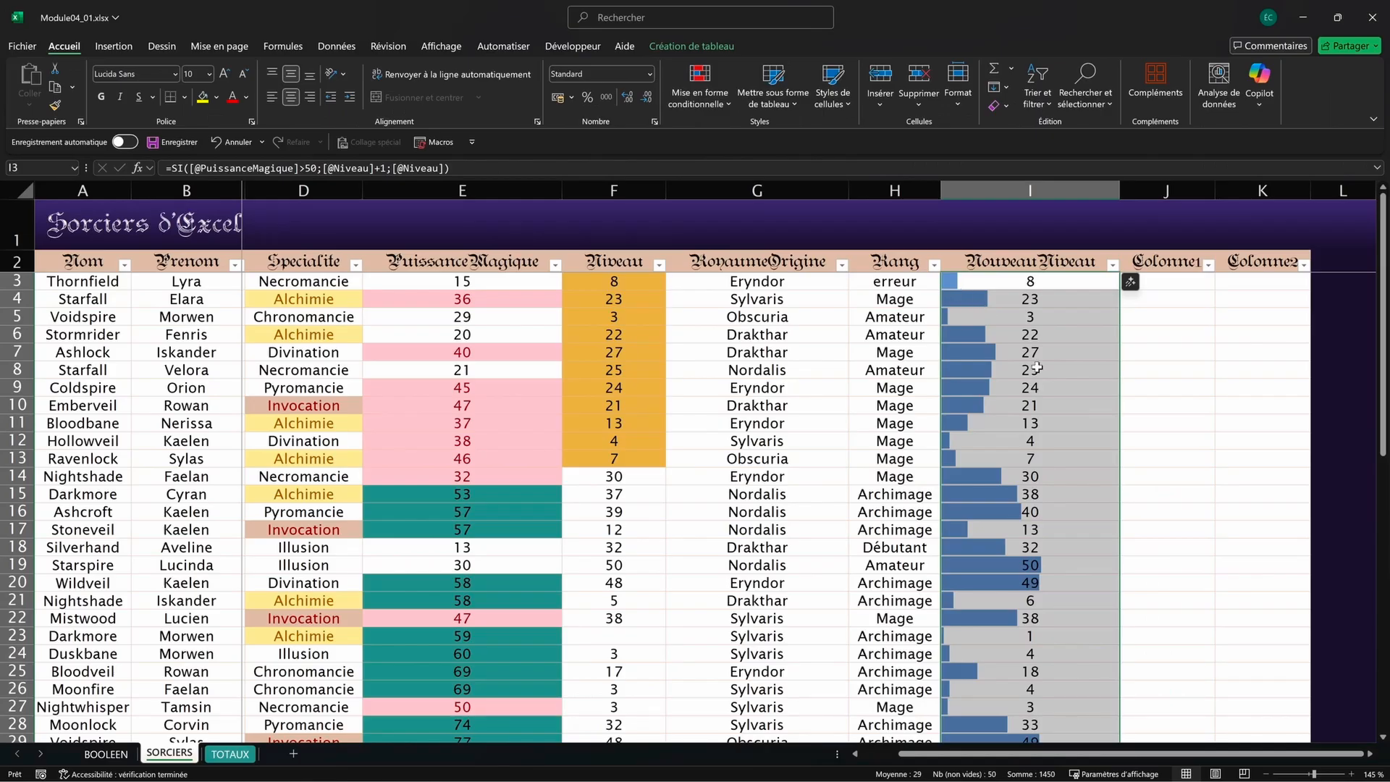
Step: Edit the NouveauNiveau data bar rule so that its maximum is of type Nombre with the value 100
scroll(1042, 518, "down", 1)
scroll(1042, 518, "down", 7)
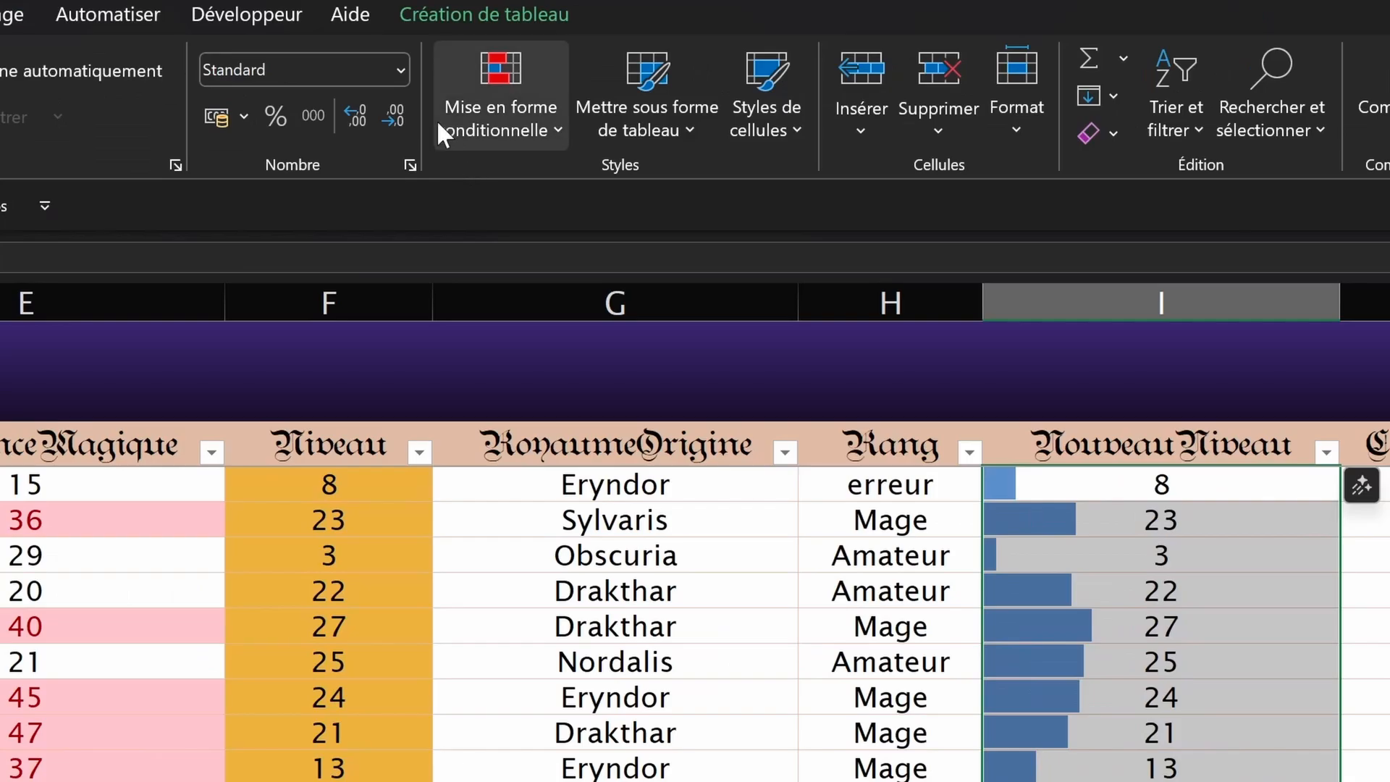
left_click(669, 100)
left_click(728, 322)
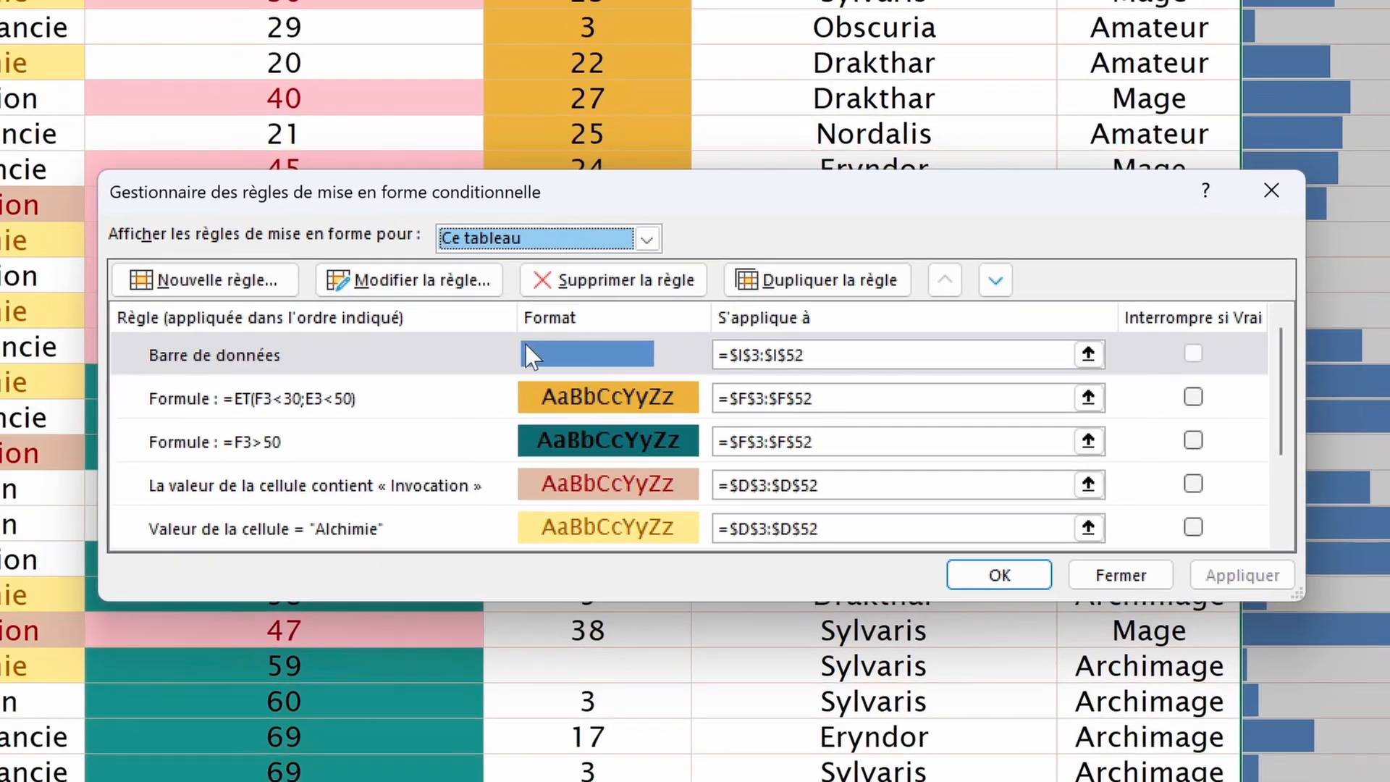
left_click(524, 344)
left_click(434, 279)
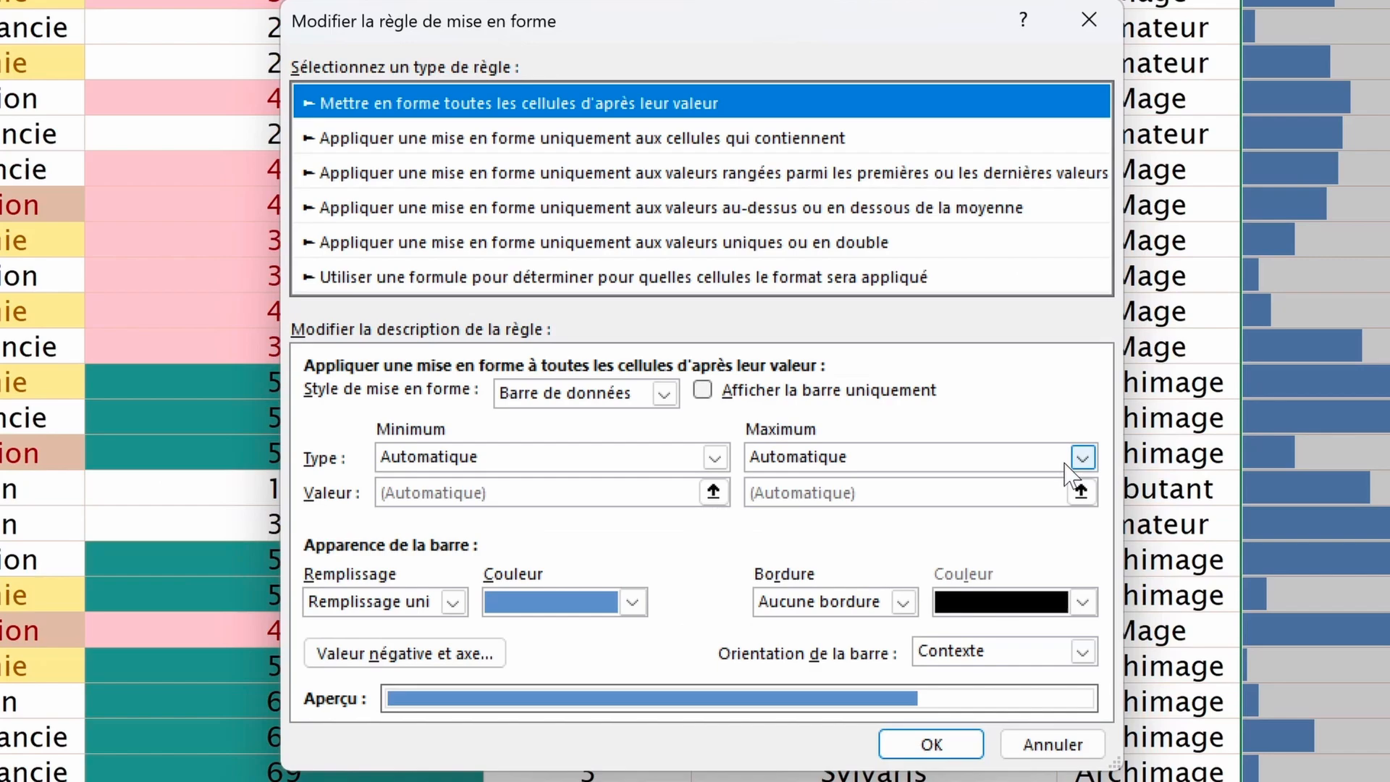
left_click(860, 532)
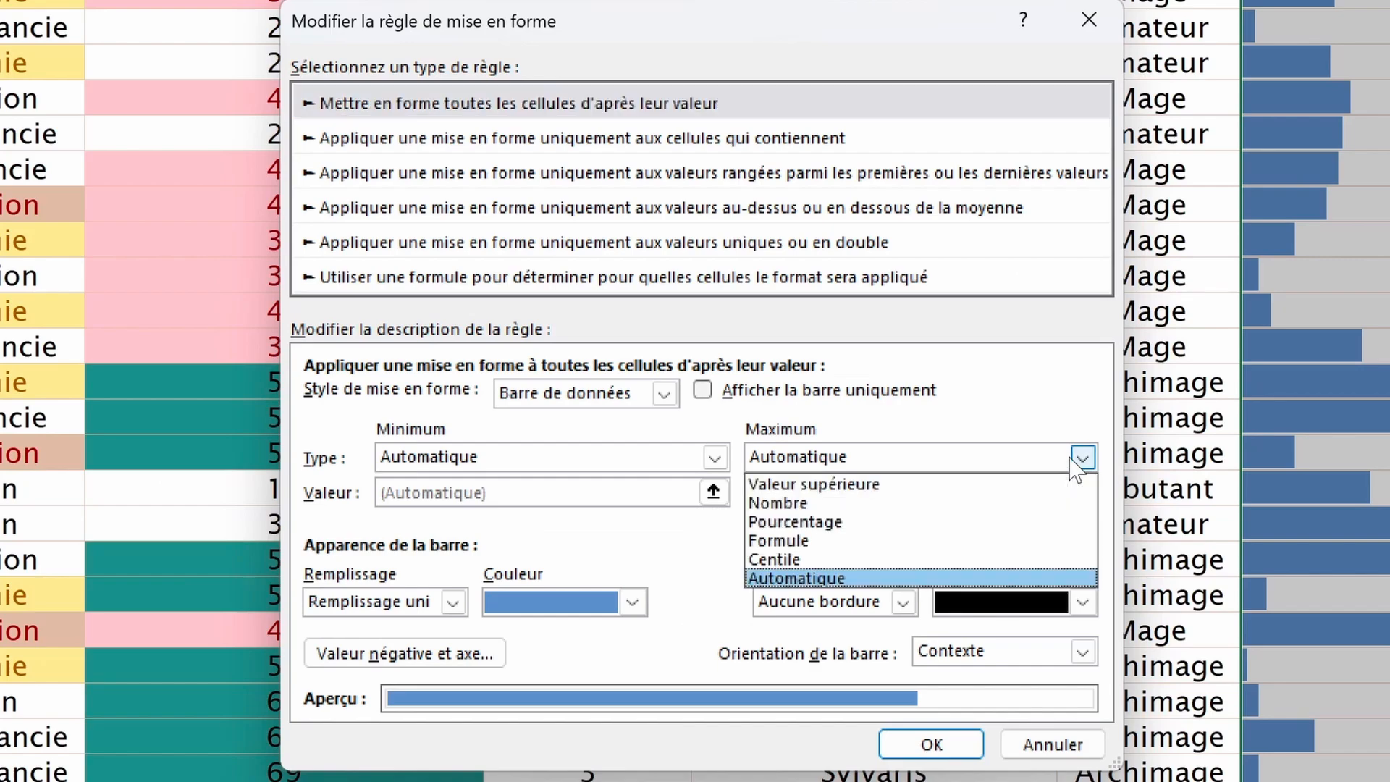
left_click(878, 502)
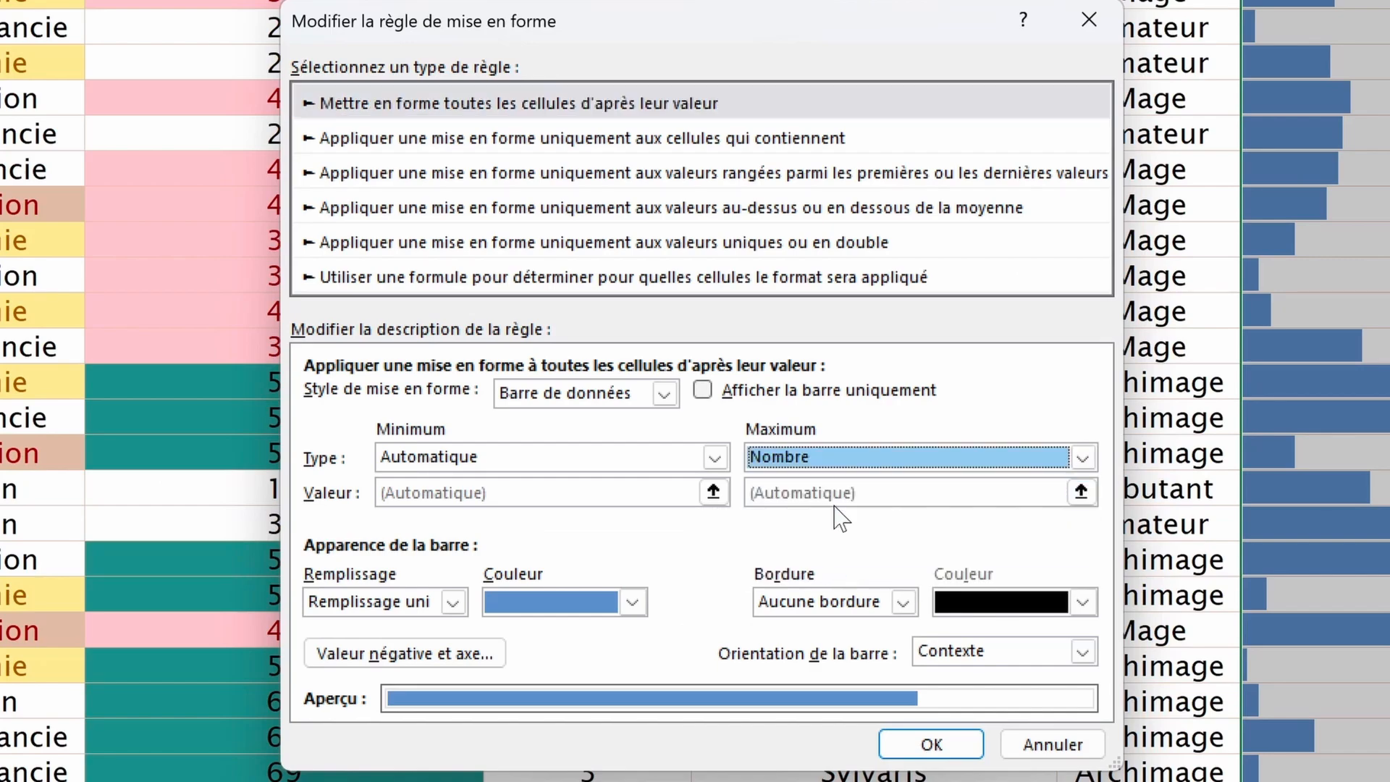
left_click(801, 495)
key("BackSpace")
type("10")
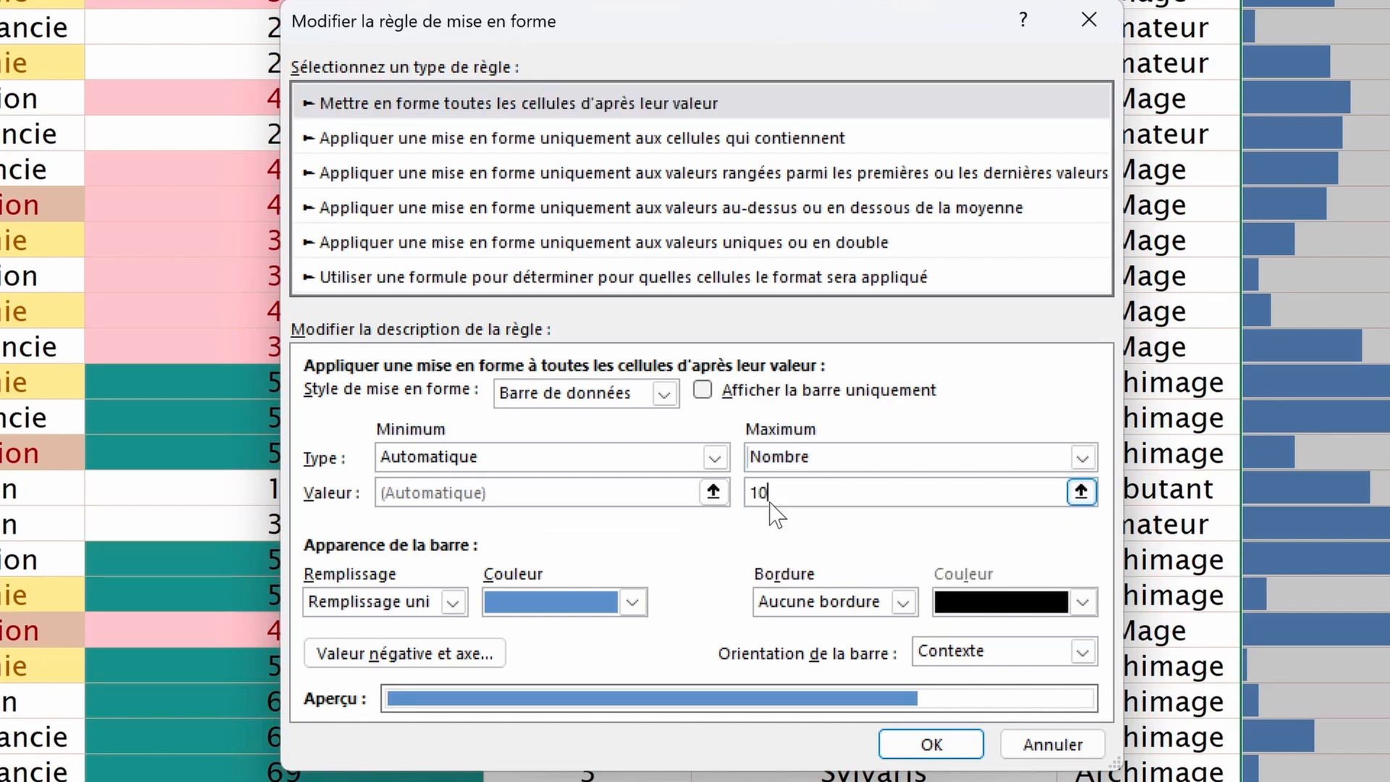
type("0")
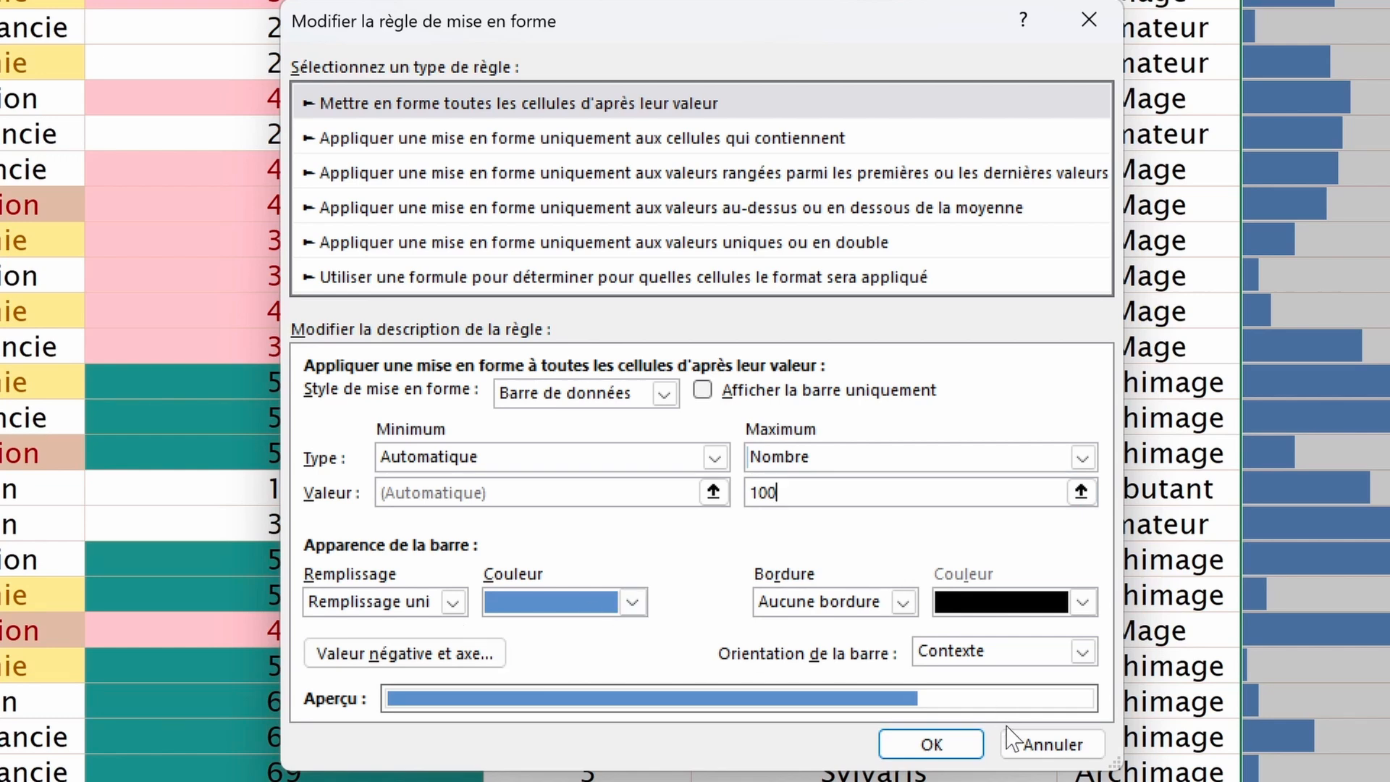
Step: Recolour the data bars with the light peach theme colour and apply the edited rule to the NouveauNiveau column
left_click(612, 608)
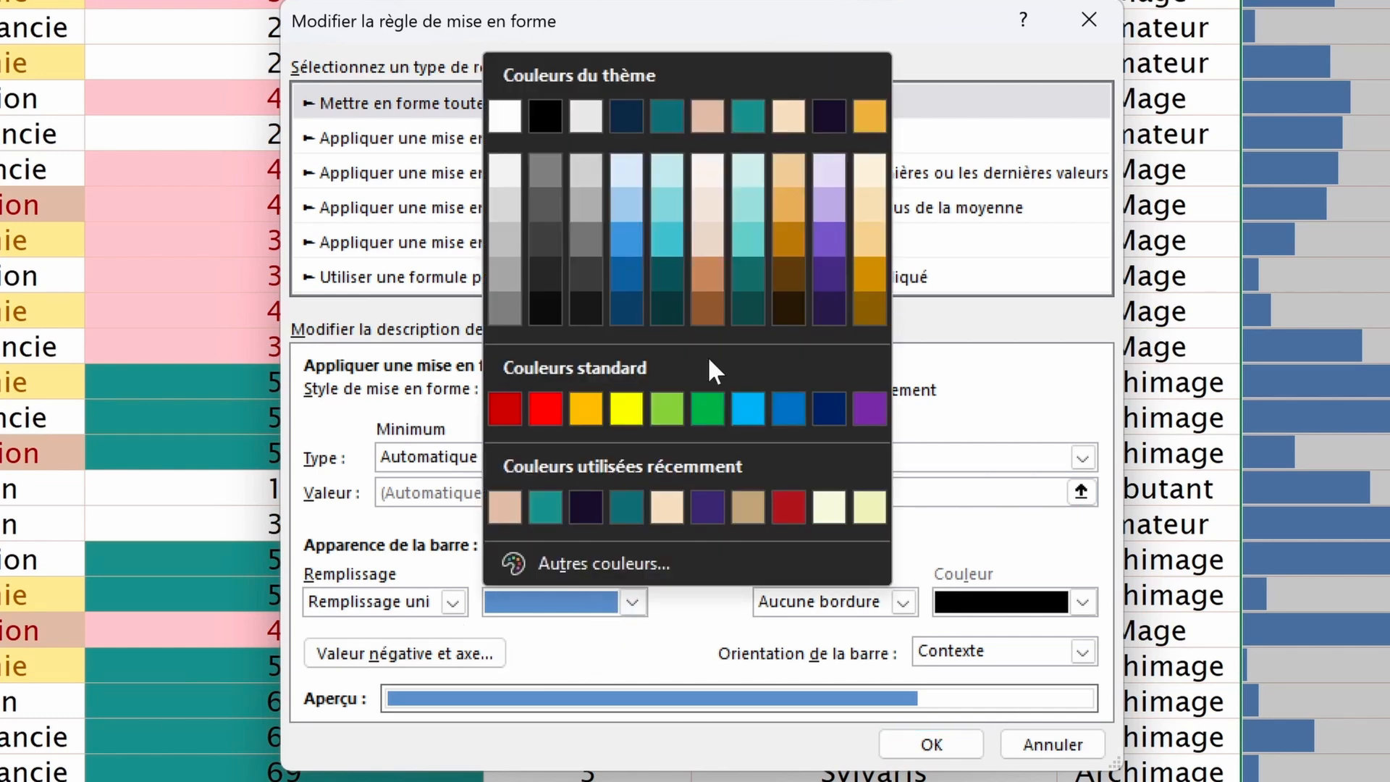
left_click(706, 117)
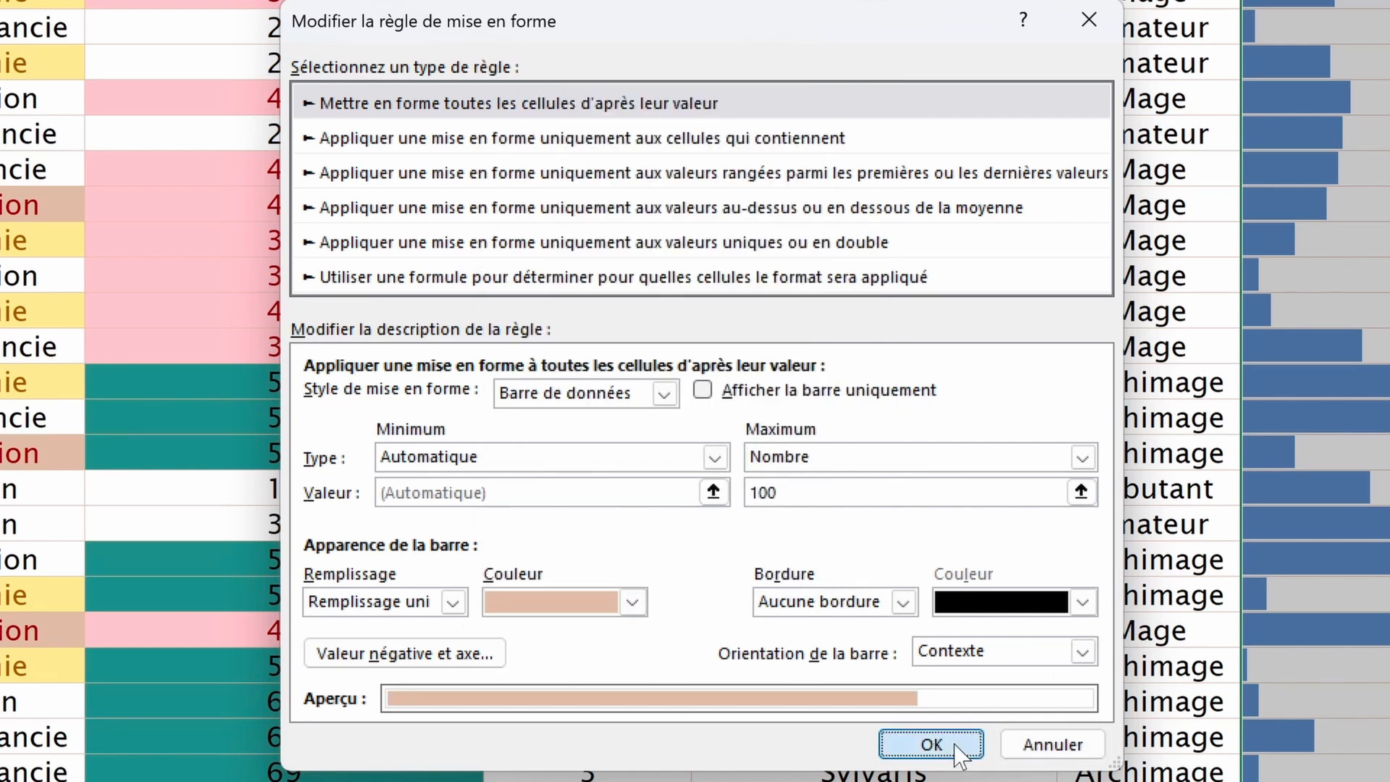
left_click(934, 744)
left_click(819, 590)
scroll(968, 610, "down", 10)
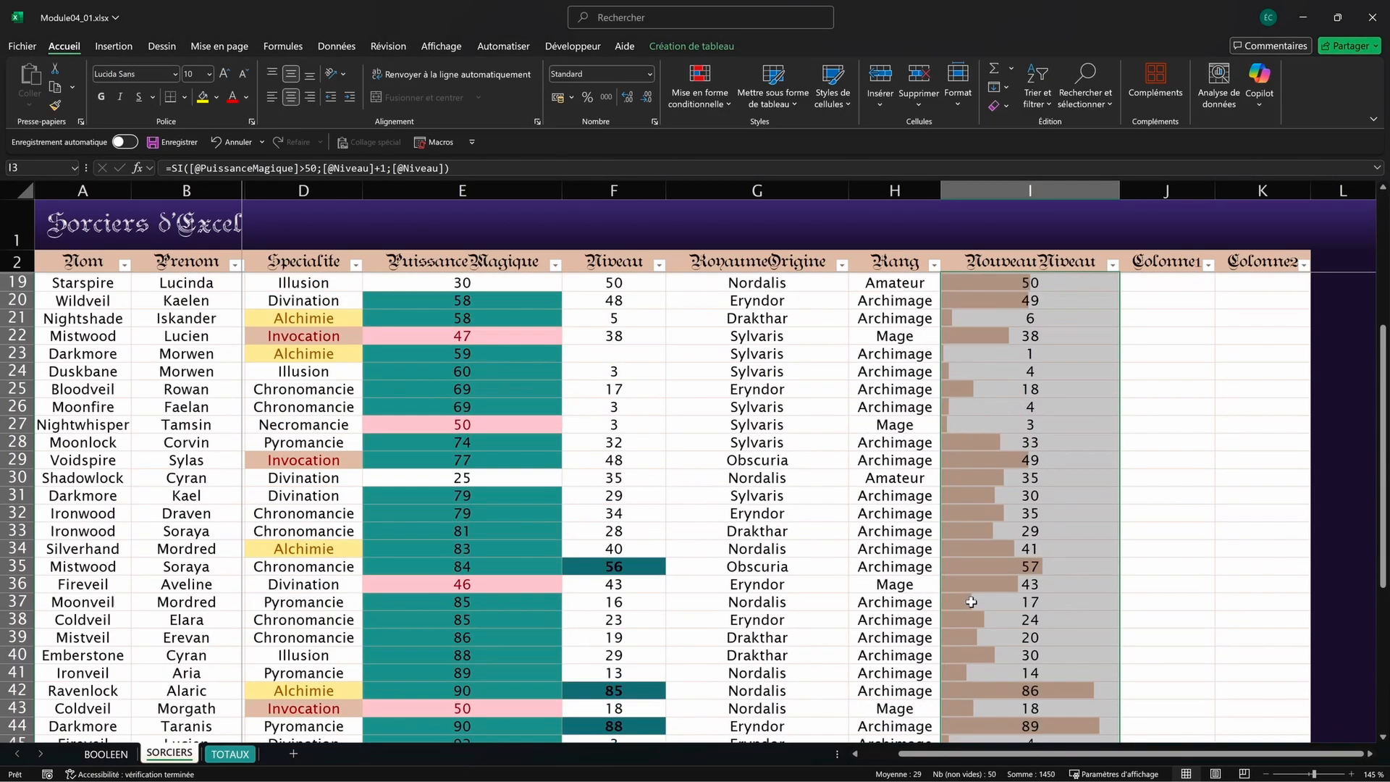
Step: Undo the data bar rule edit and the data bars themselves in the NouveauNiveau column
scroll(967, 609, "up", 4)
scroll(963, 521, "up", 5)
key("ctrl+z")
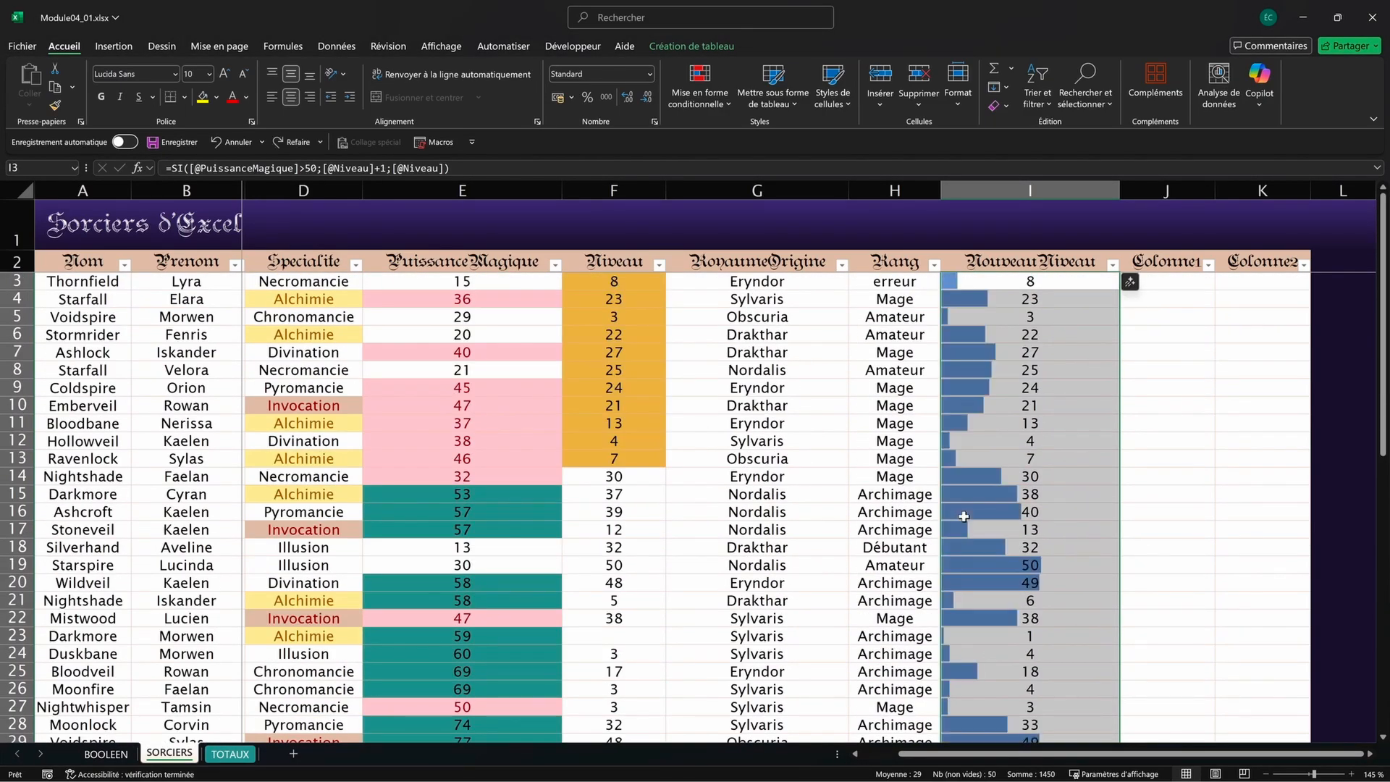
key("ctrl+z")
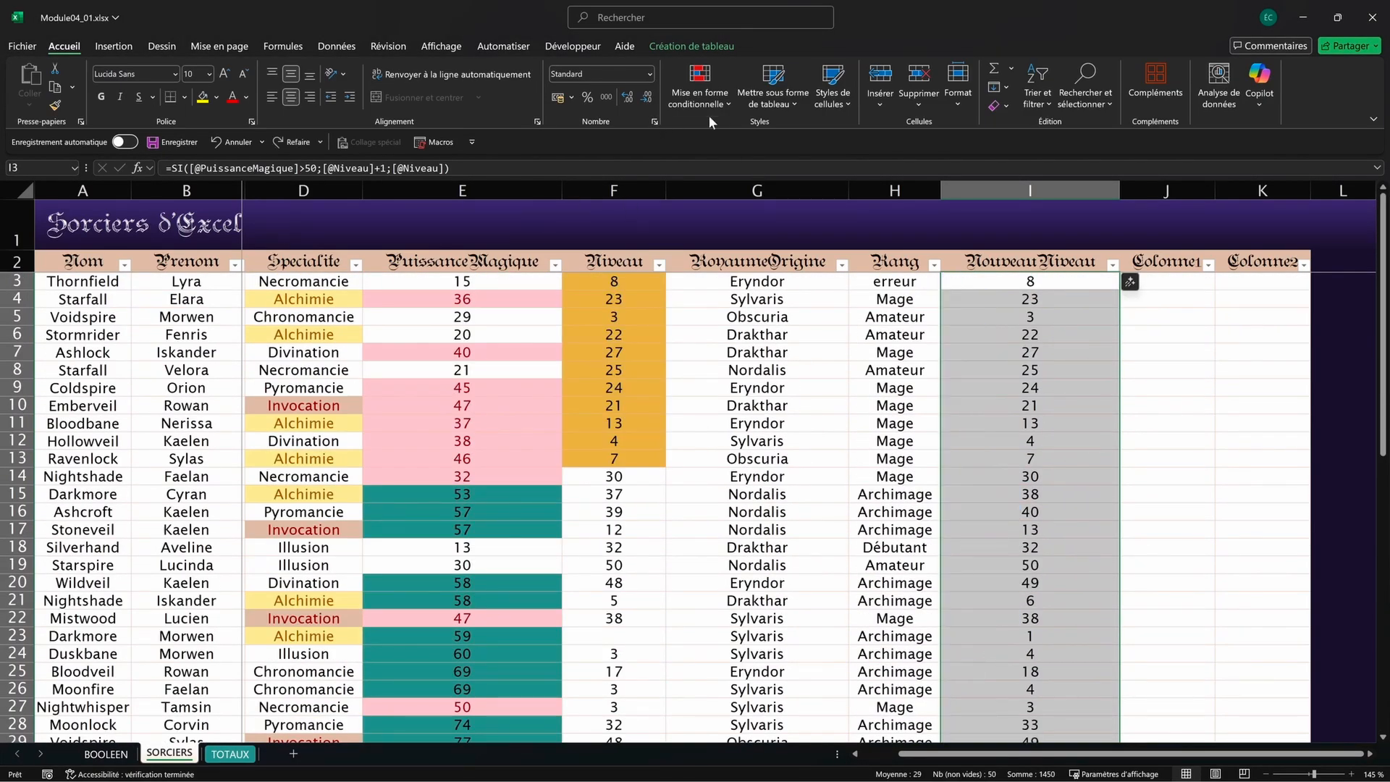
Step: Apply the green-white colour scale to the NouveauNiveau column (I3:I52) and check its shading down to the last row
left_click(722, 93)
mouse_move(766, 226)
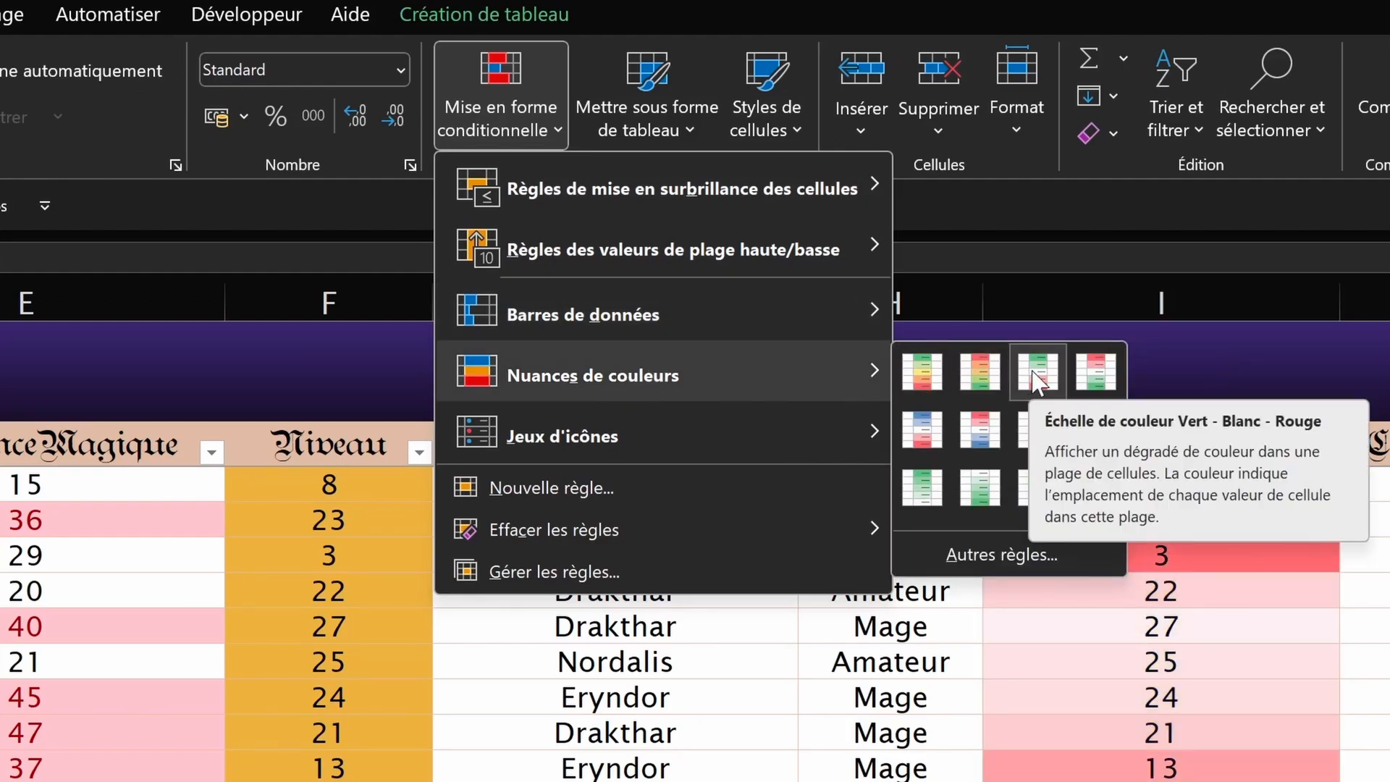
left_click(916, 498)
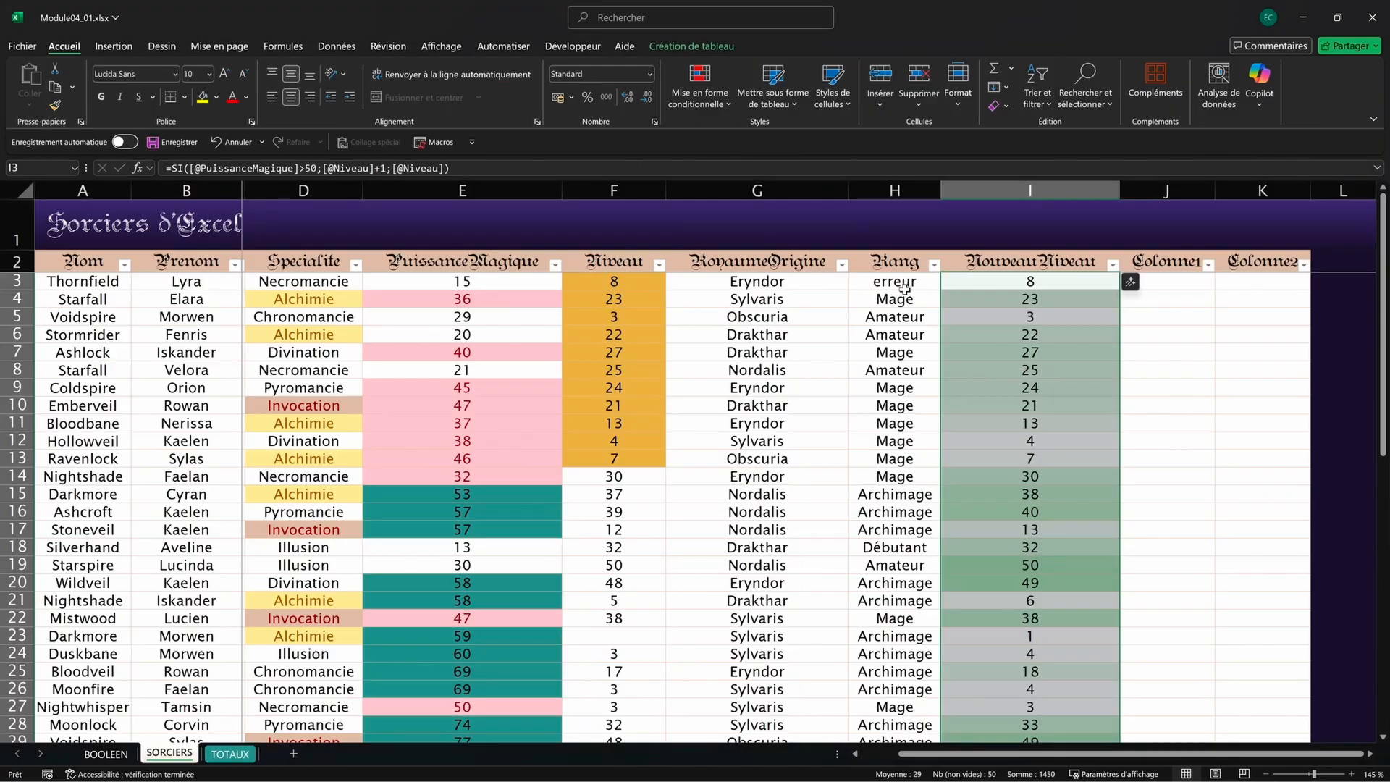
scroll(1066, 517, "down", 8)
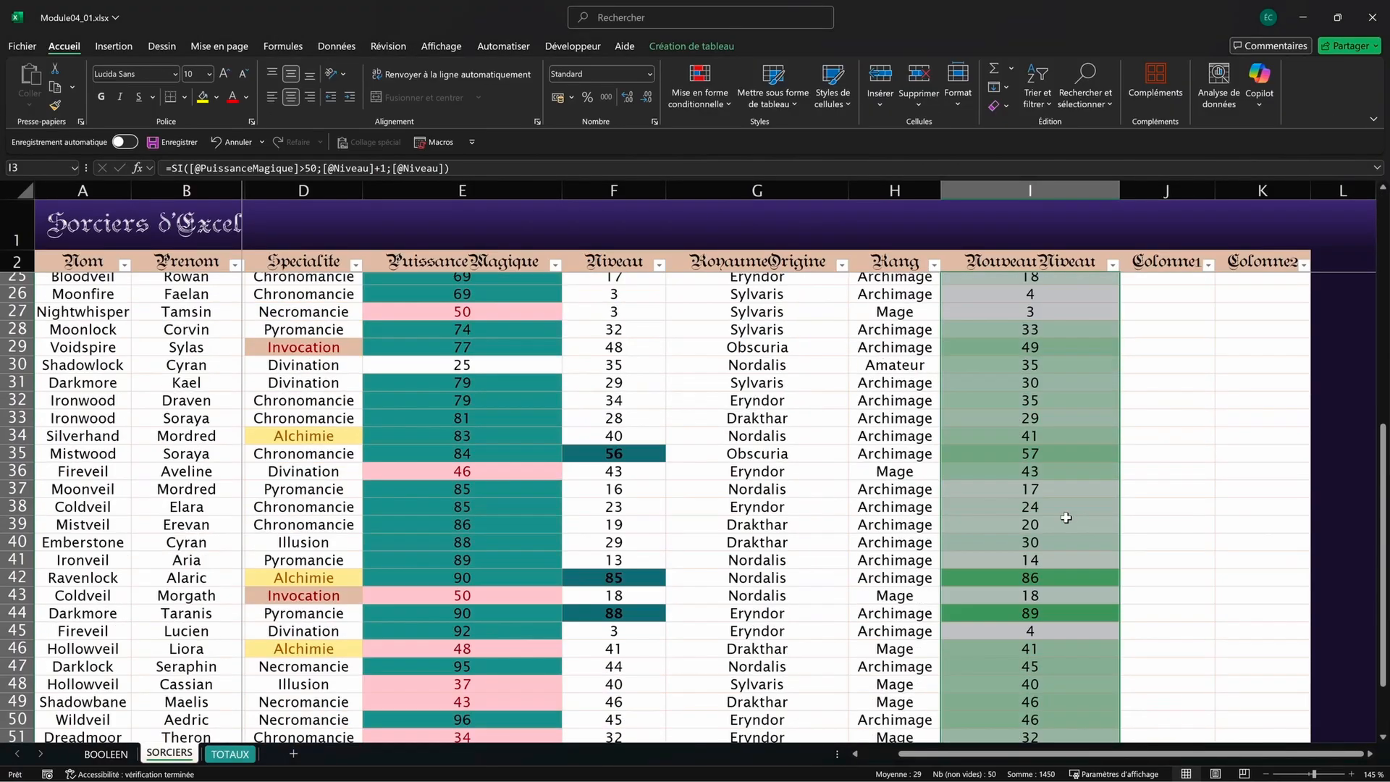
scroll(1065, 517, "down", 1)
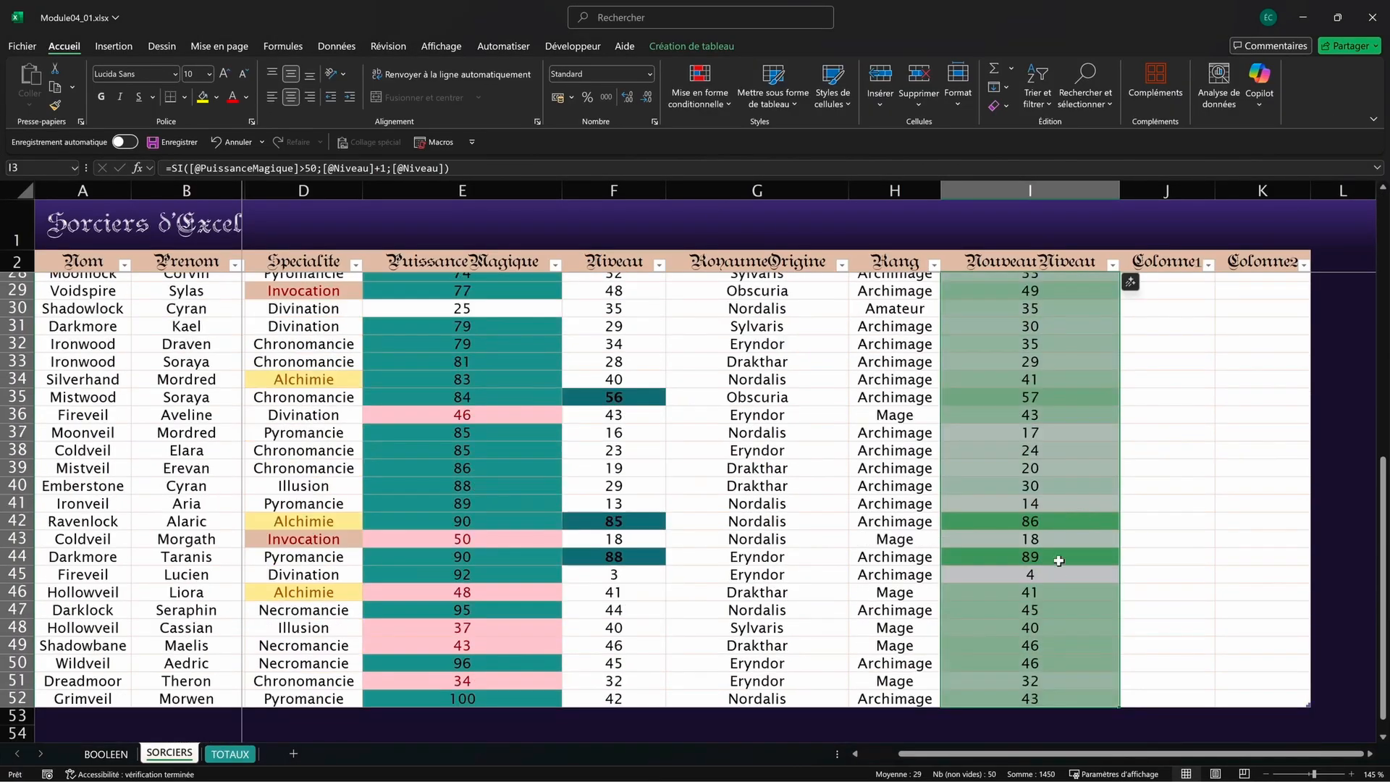
scroll(1050, 589, "up", 8)
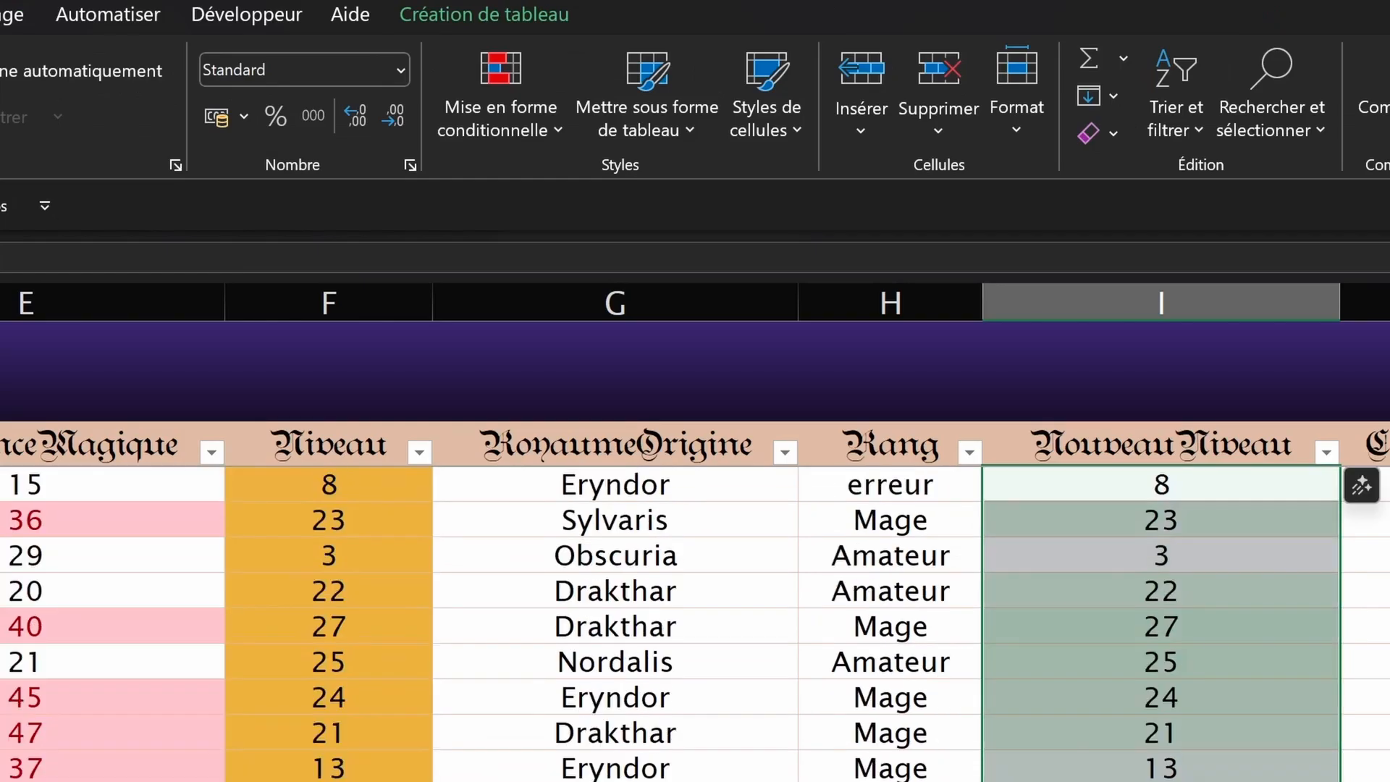
Step: Change the NouveauNiveau colour scale rule to a three-colour scale and apply it
left_click(500, 102)
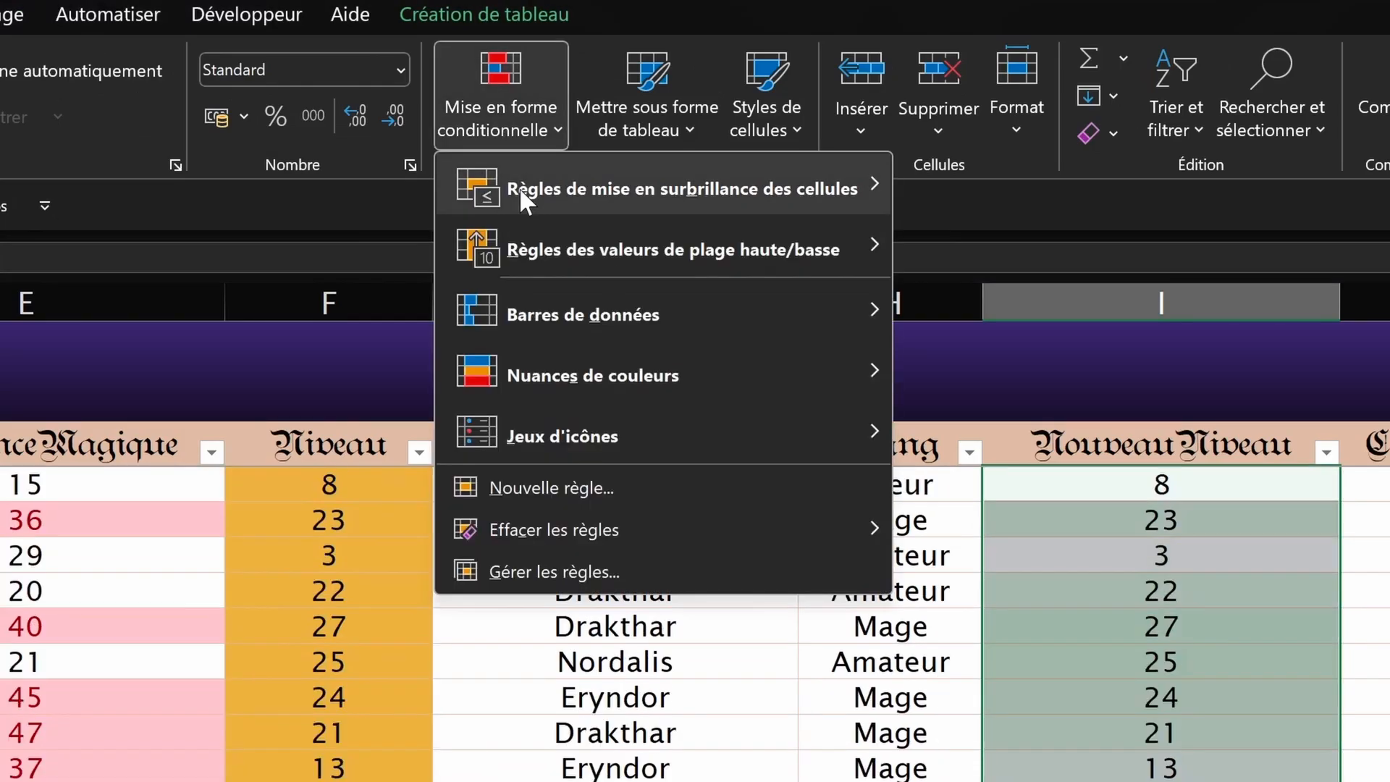
left_click(539, 572)
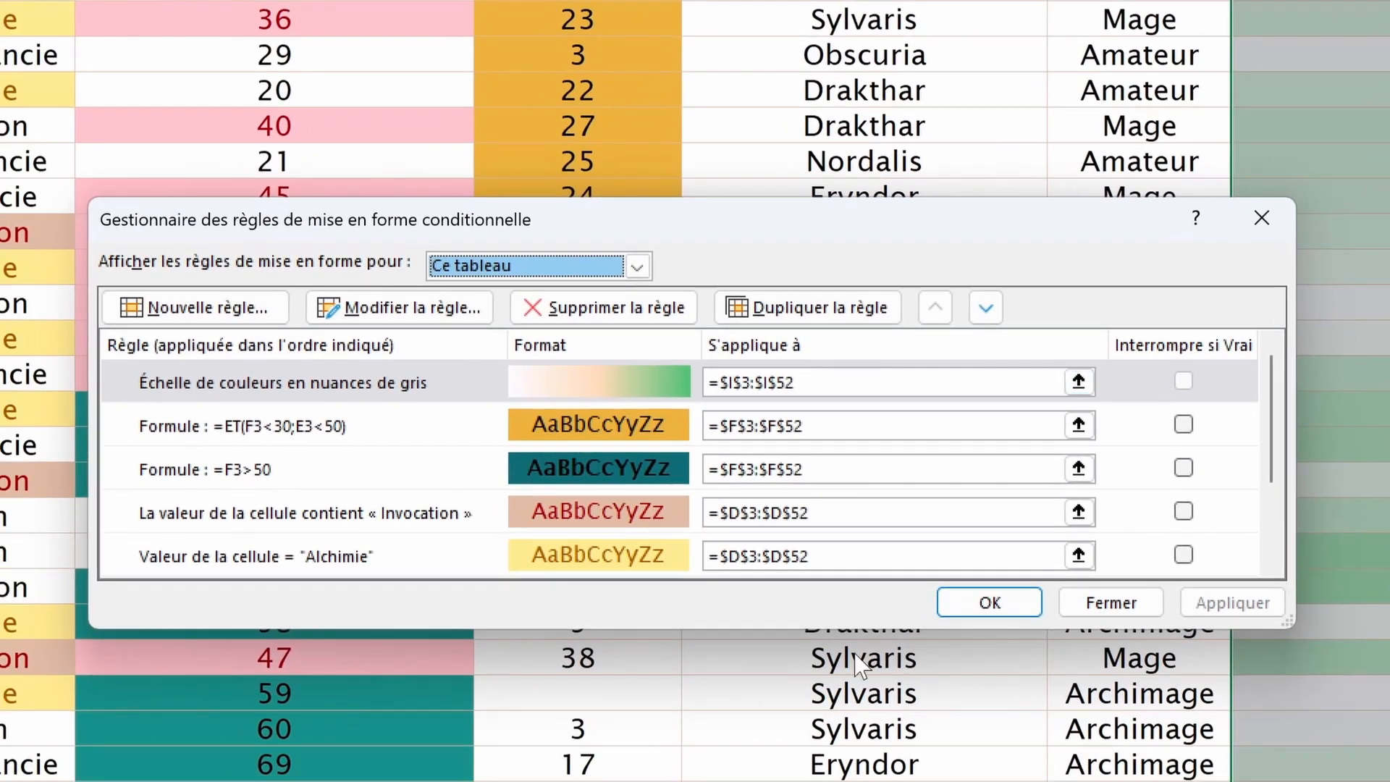
left_click(372, 304)
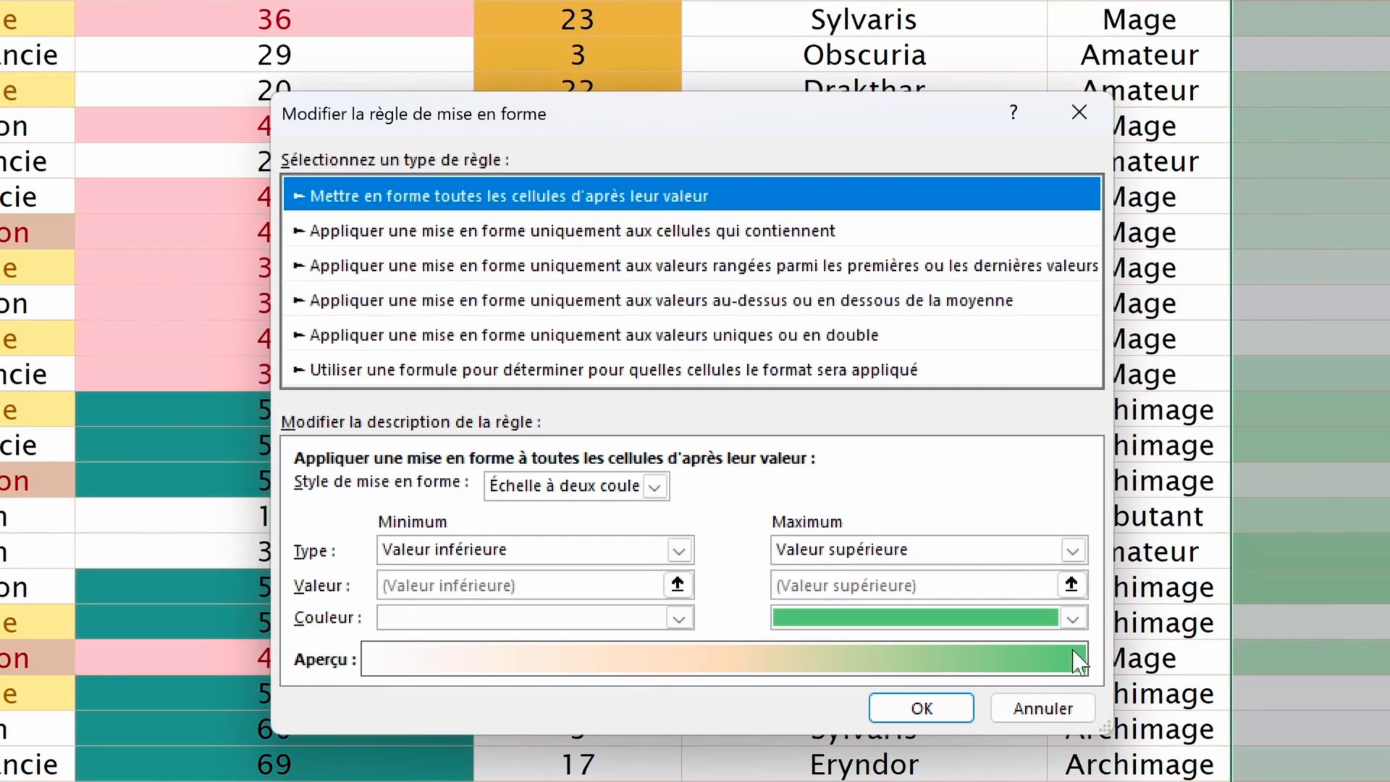
left_click(1042, 629)
left_click(1042, 628)
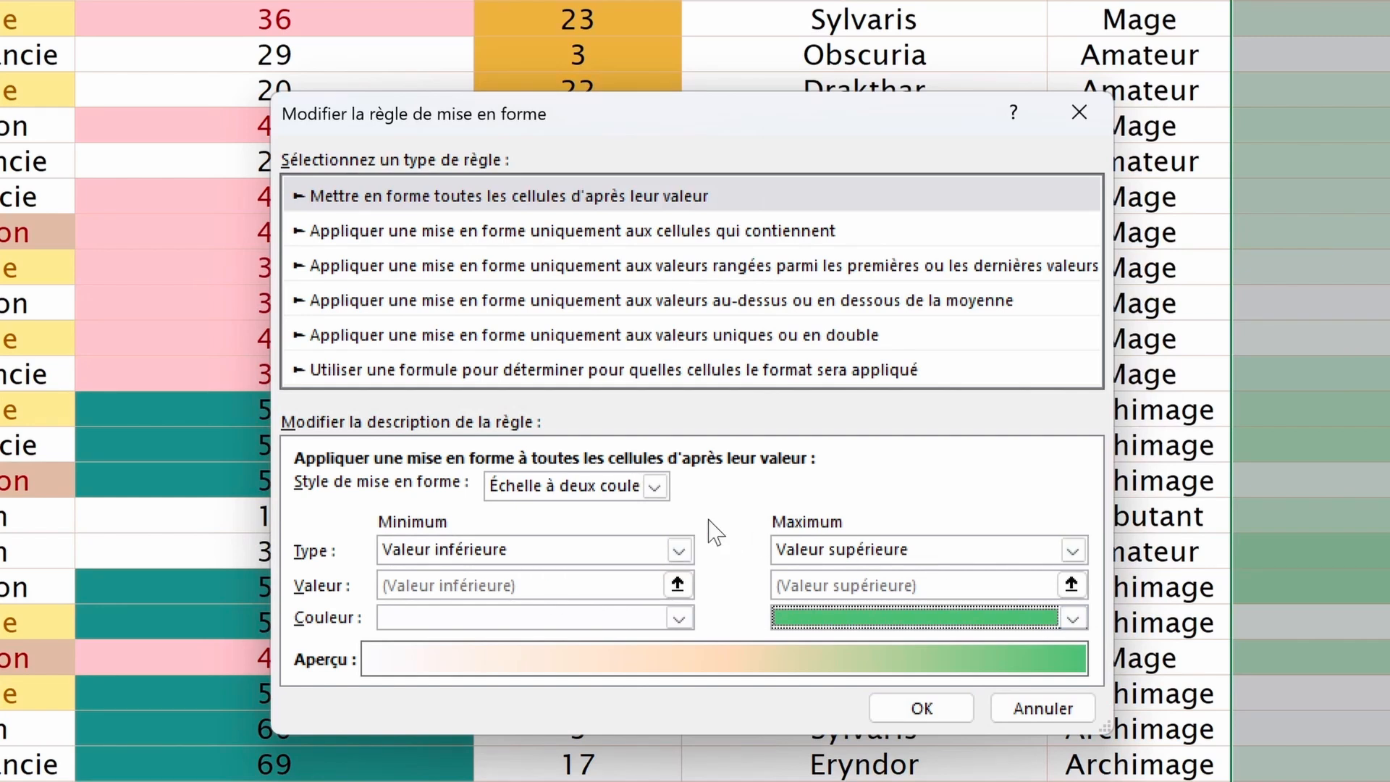
left_click(654, 485)
left_click(605, 533)
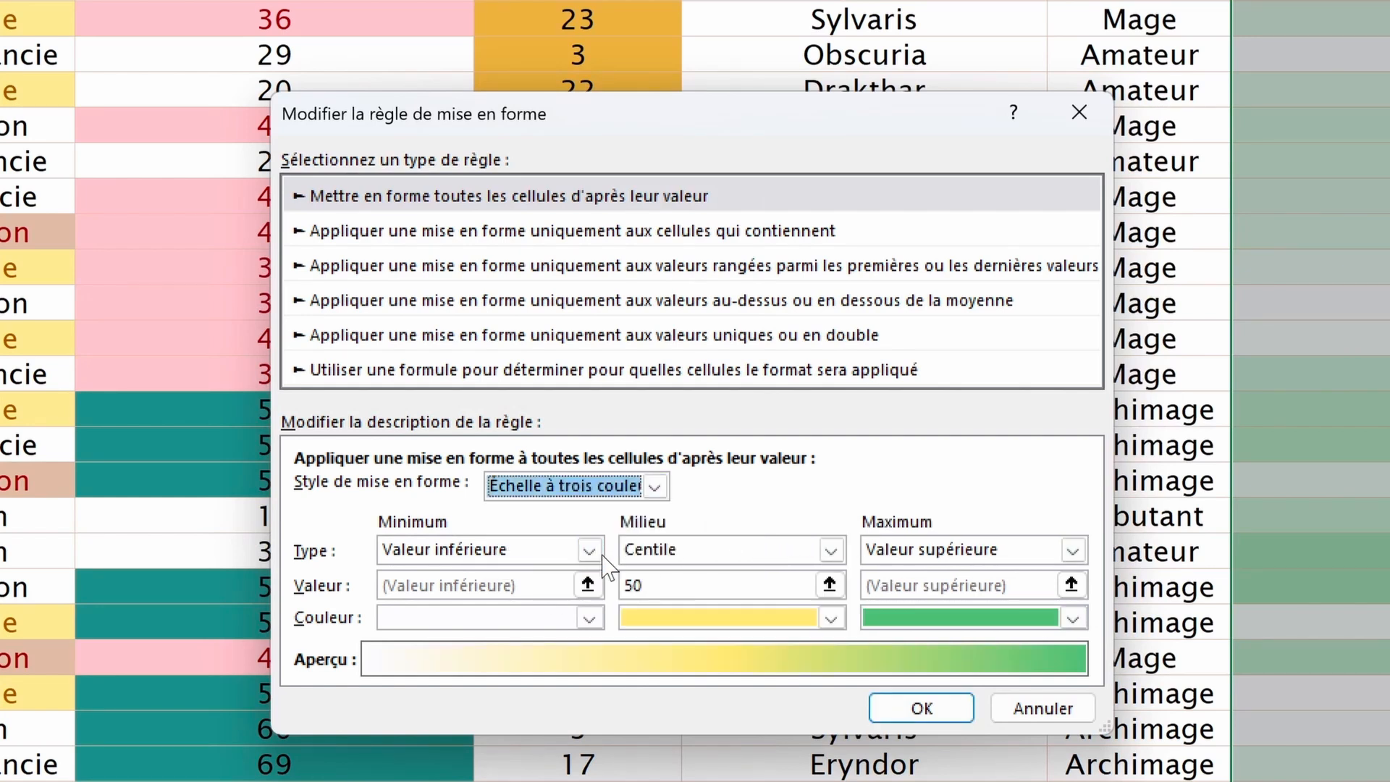
left_click(681, 584)
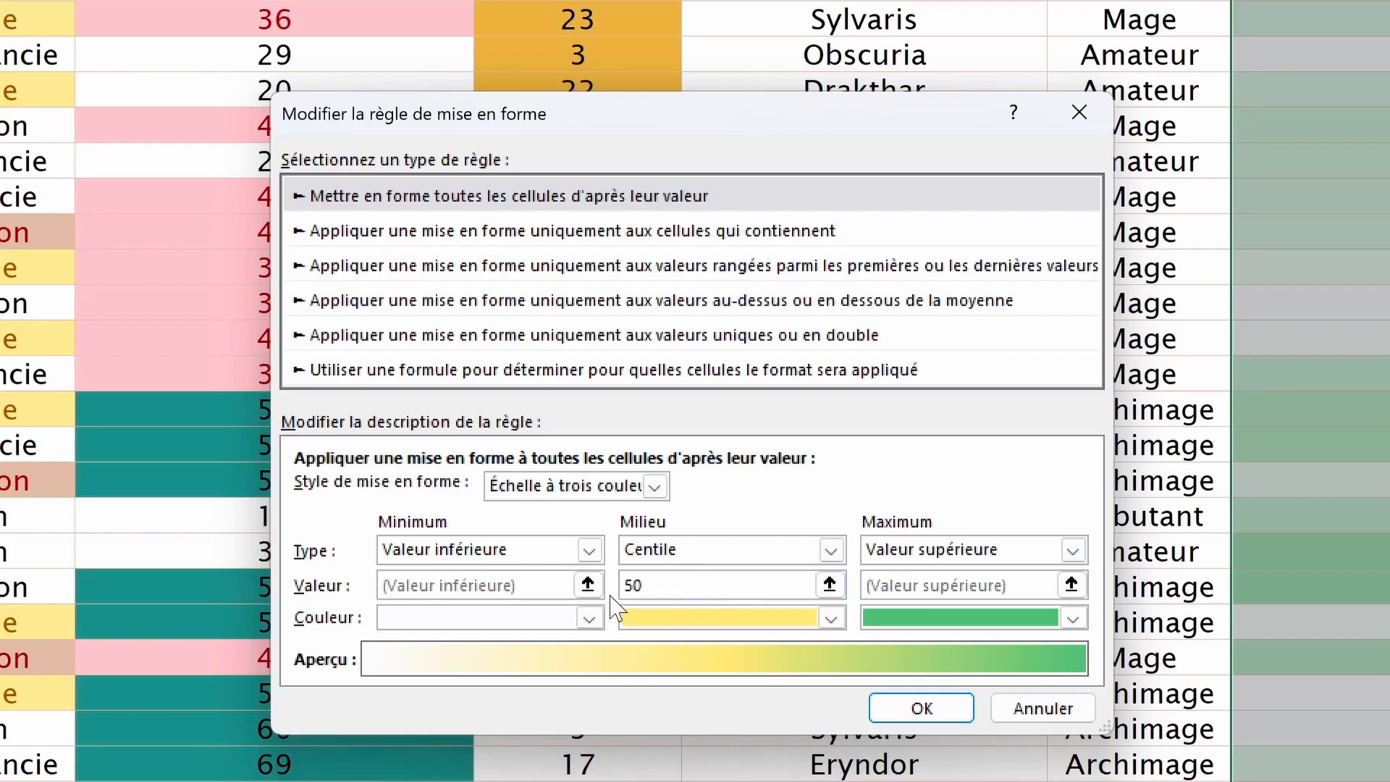
left_click(923, 718)
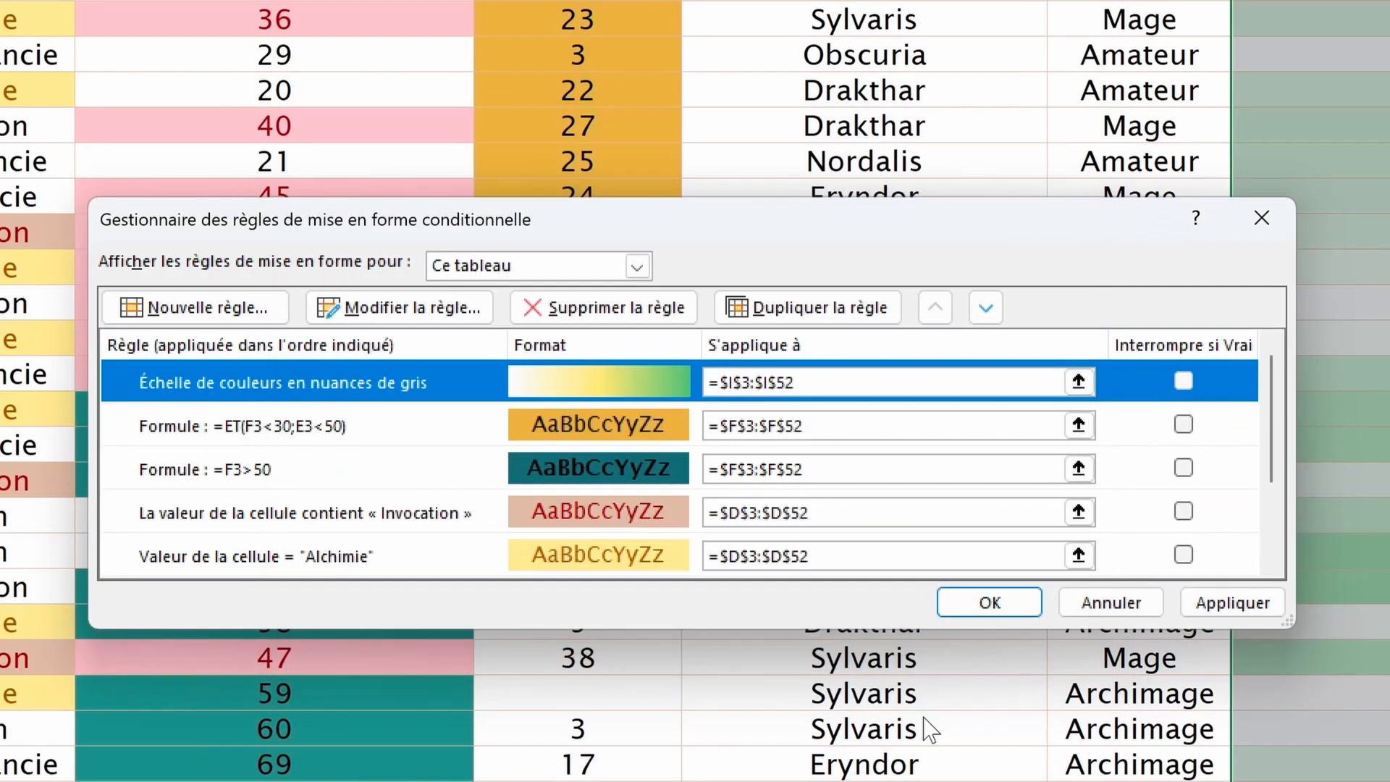
left_click(1009, 604)
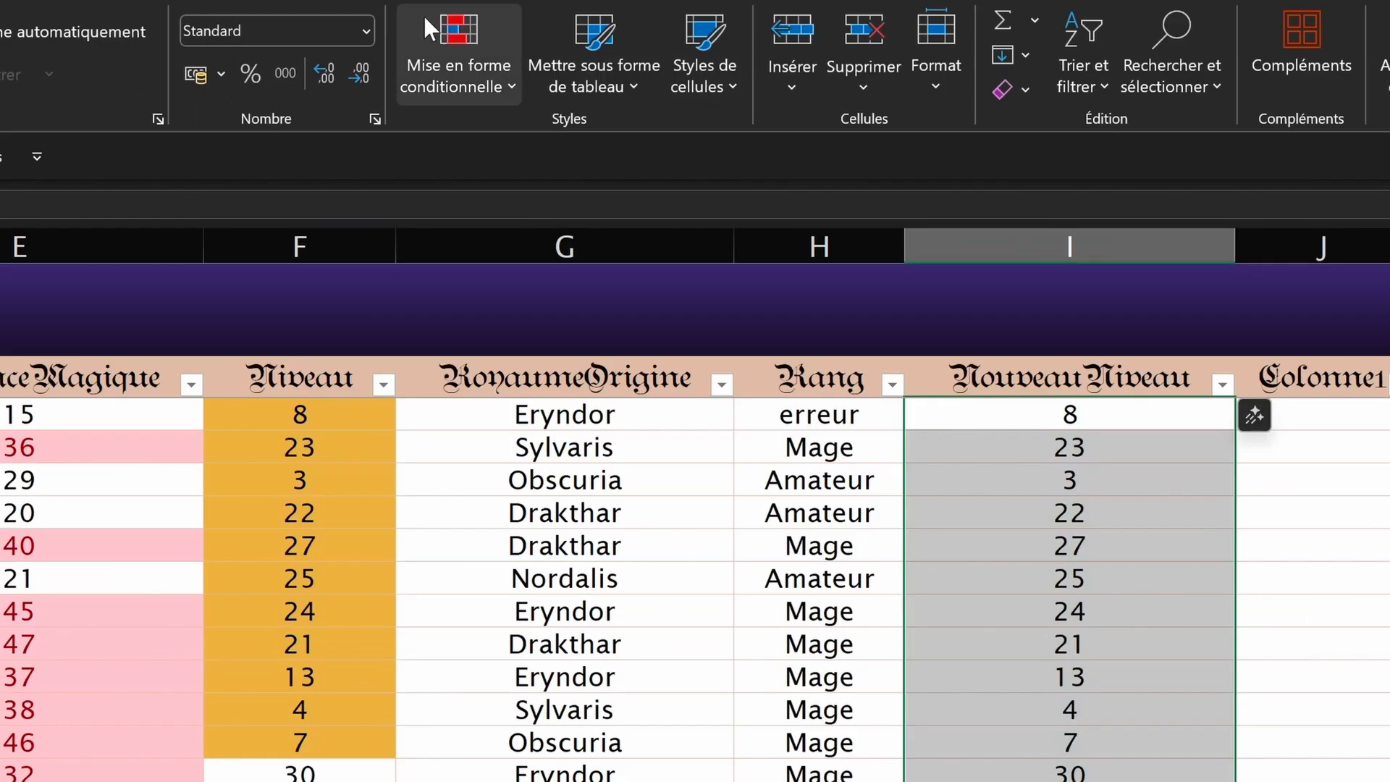
Step: Apply the four-level blue bar icon set to the NouveauNiveau column and check the icons down the table
left_click(683, 83)
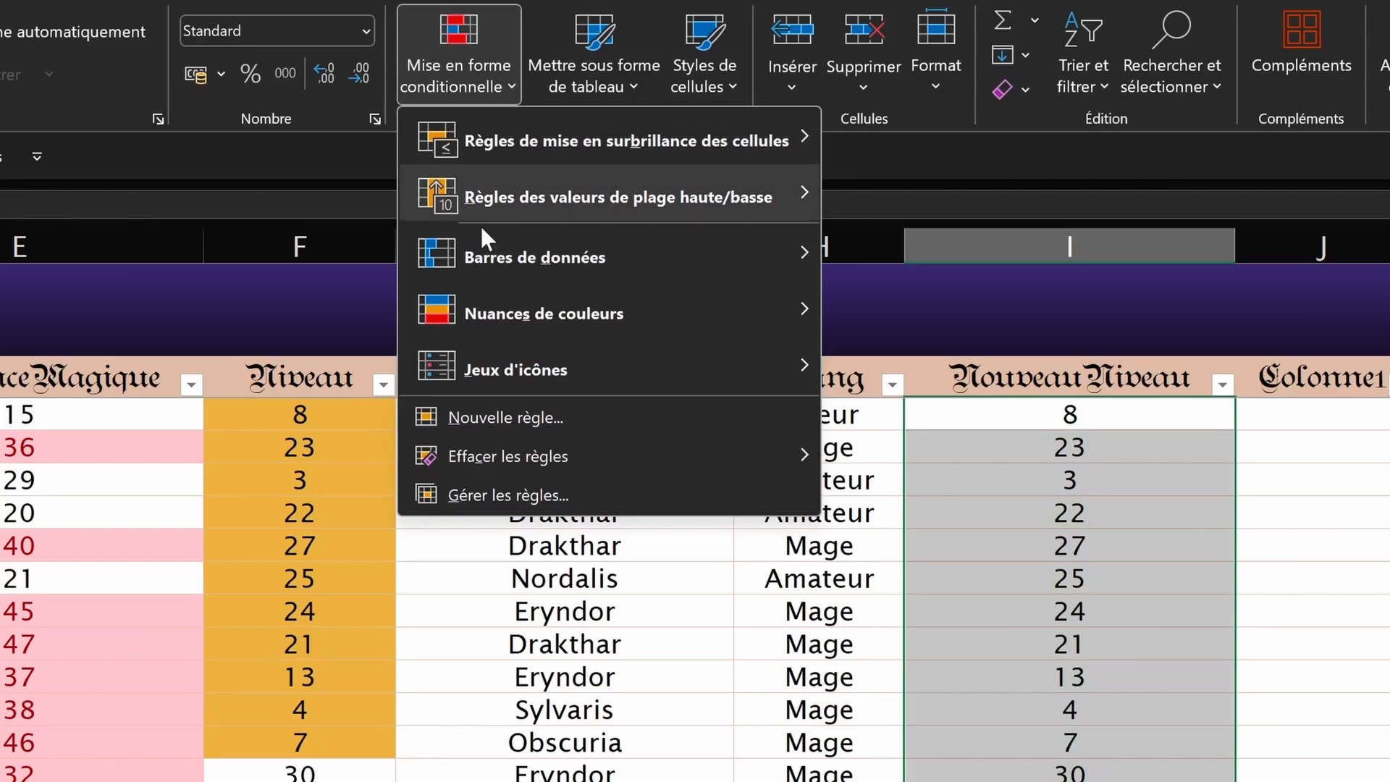
mouse_move(519, 366)
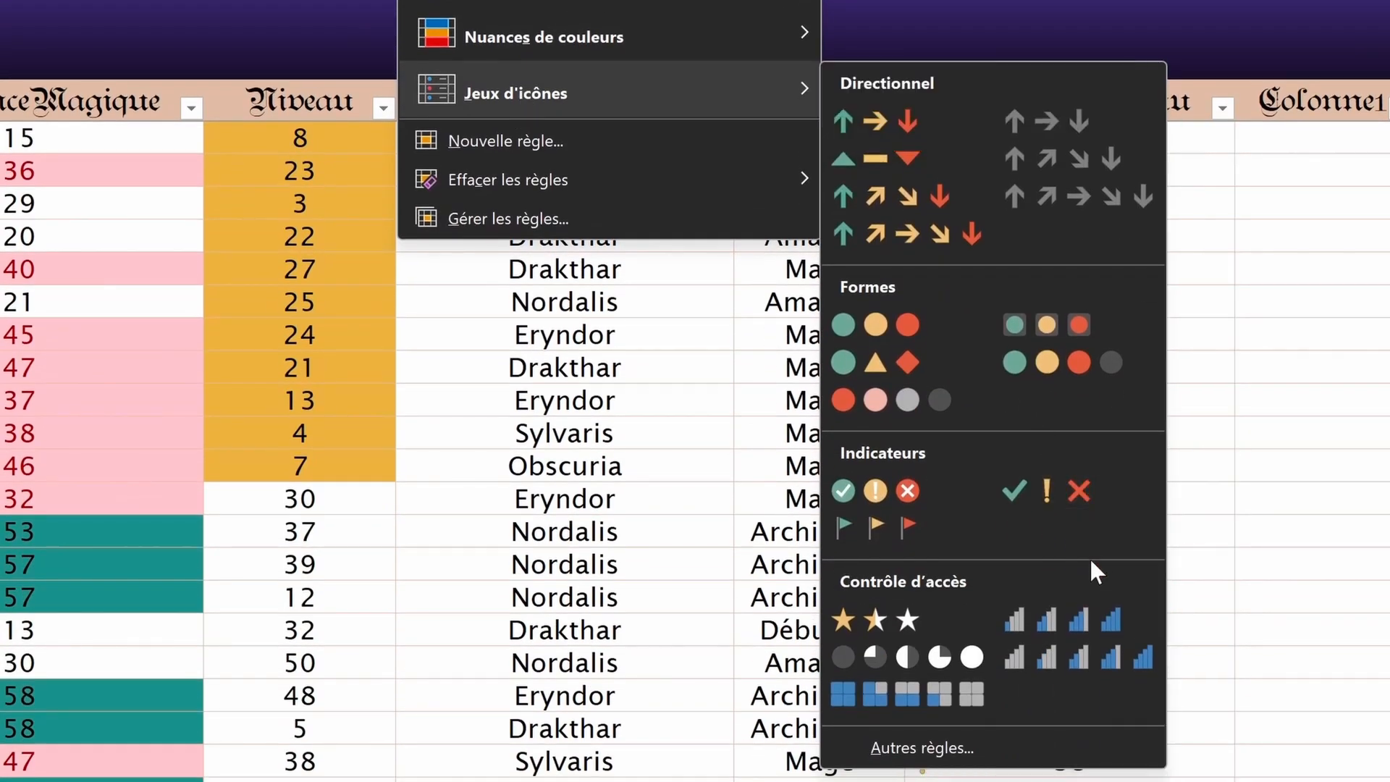
left_click(1090, 621)
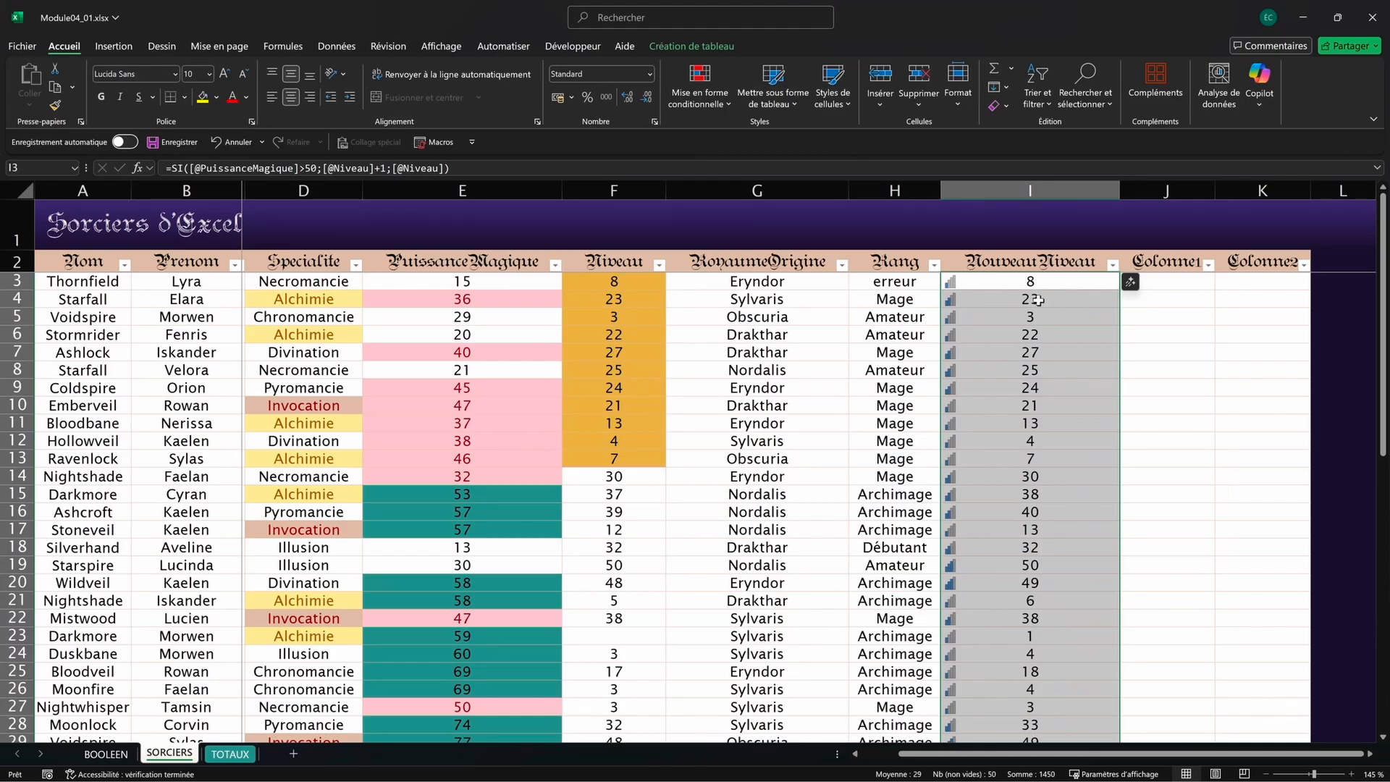
scroll(1037, 300, "down", 2)
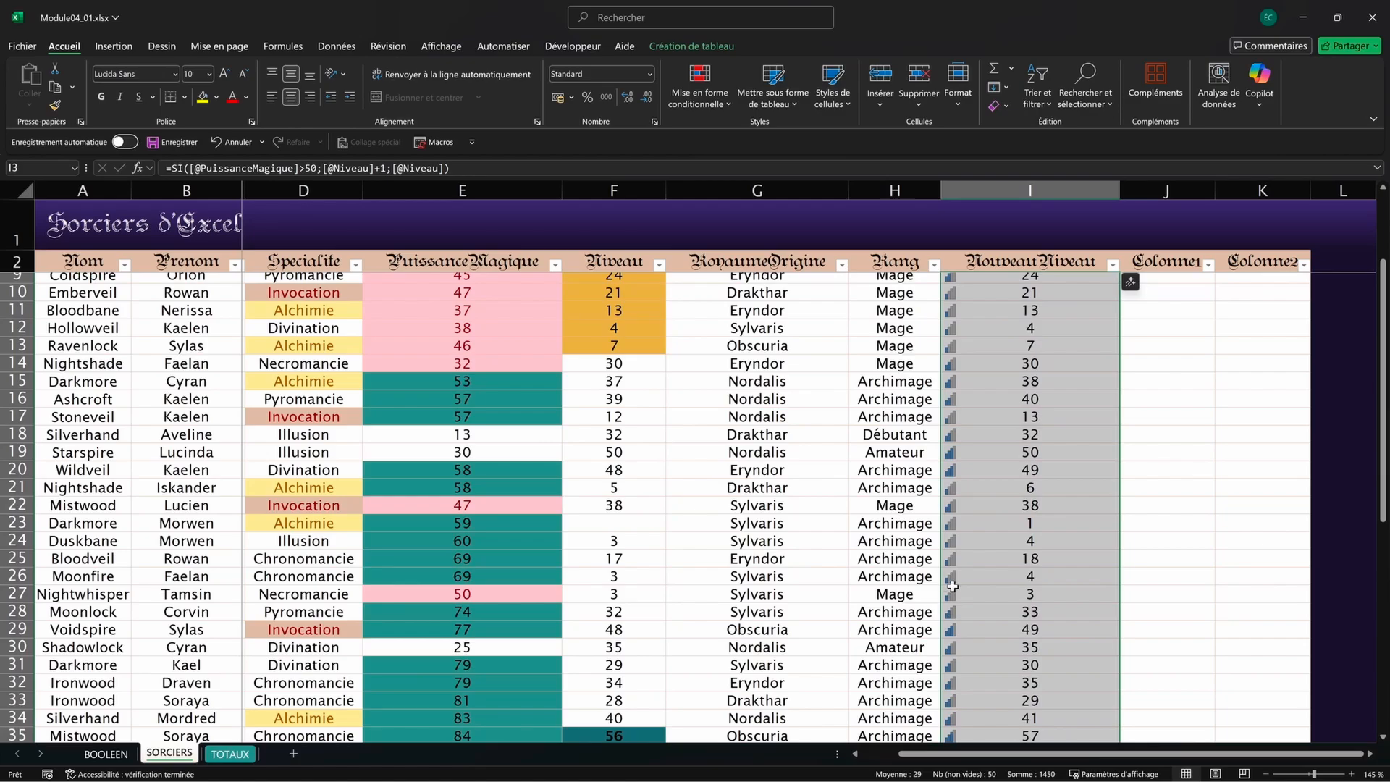
scroll(948, 610, "down", 8)
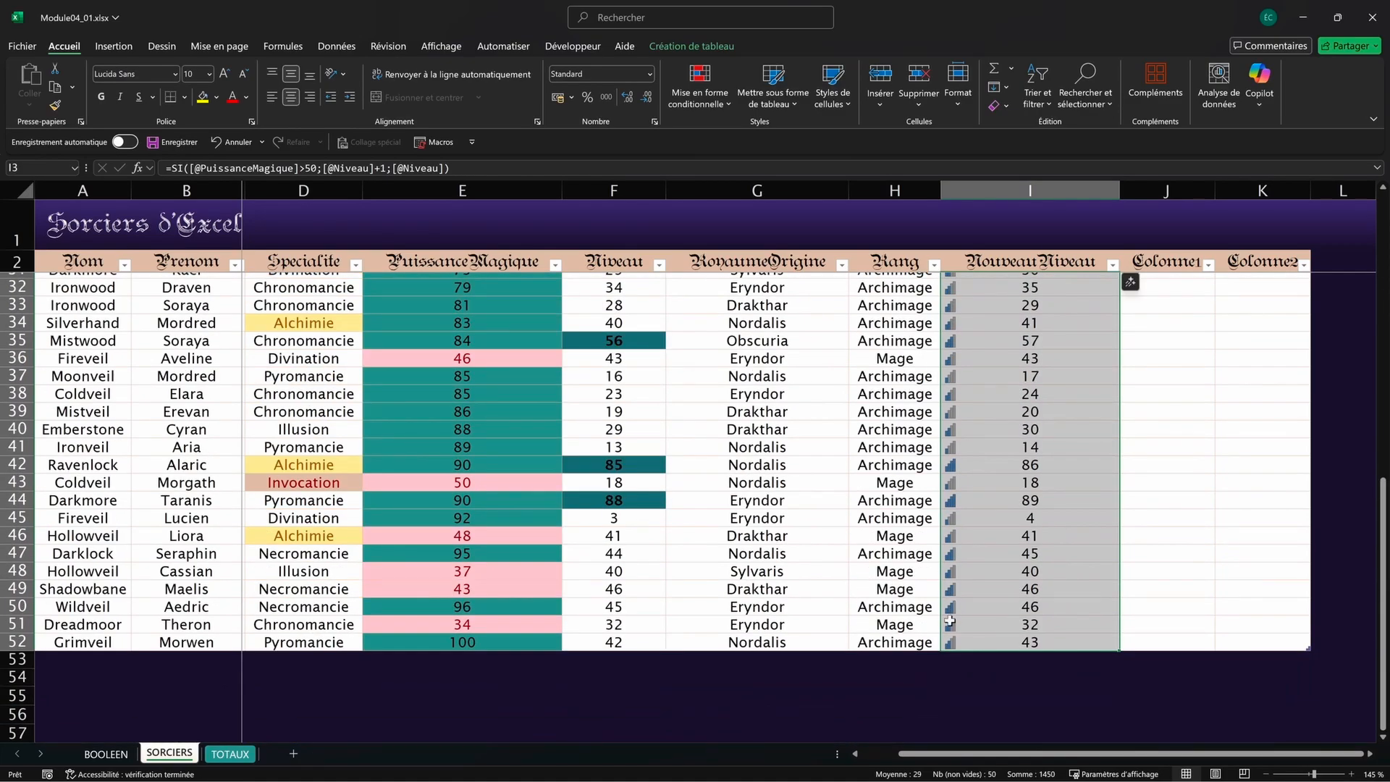
scroll(963, 620, "up", 2)
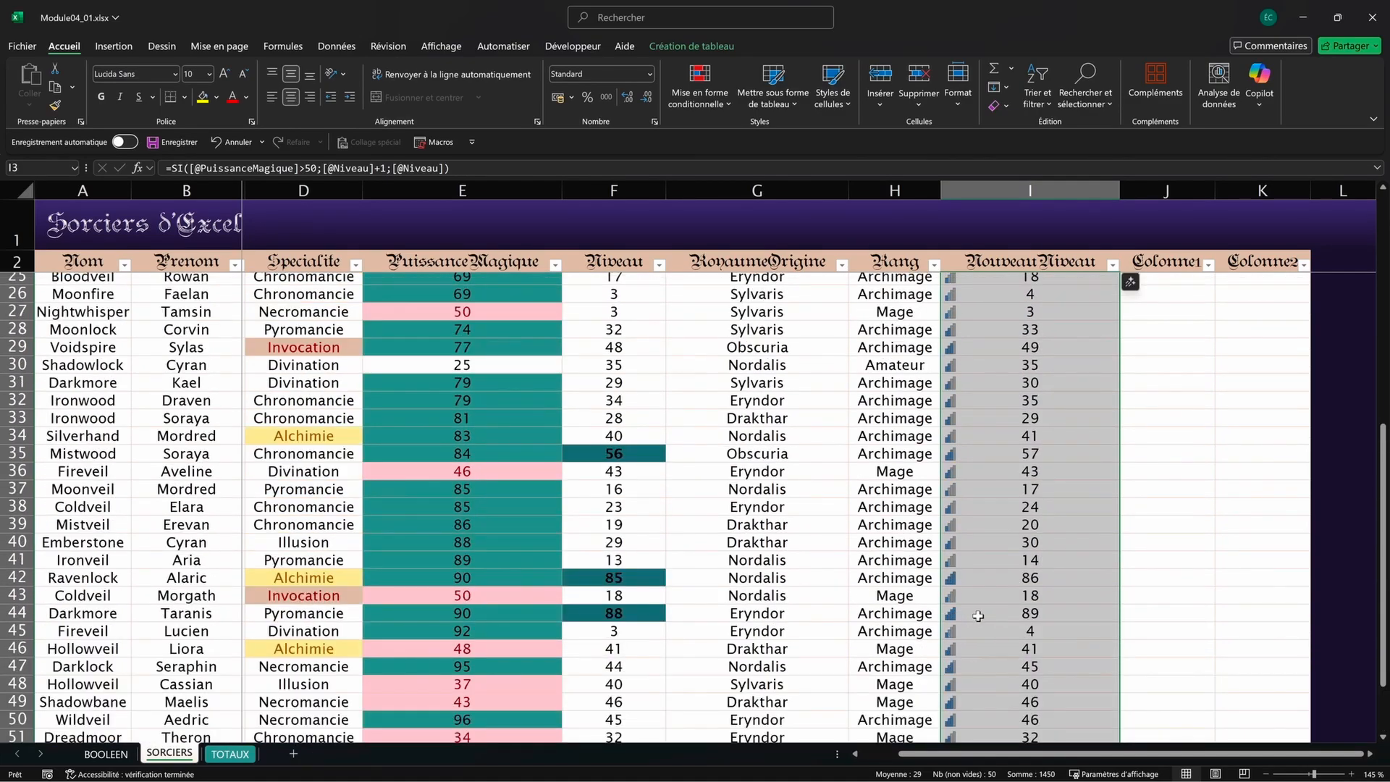
left_click(994, 617)
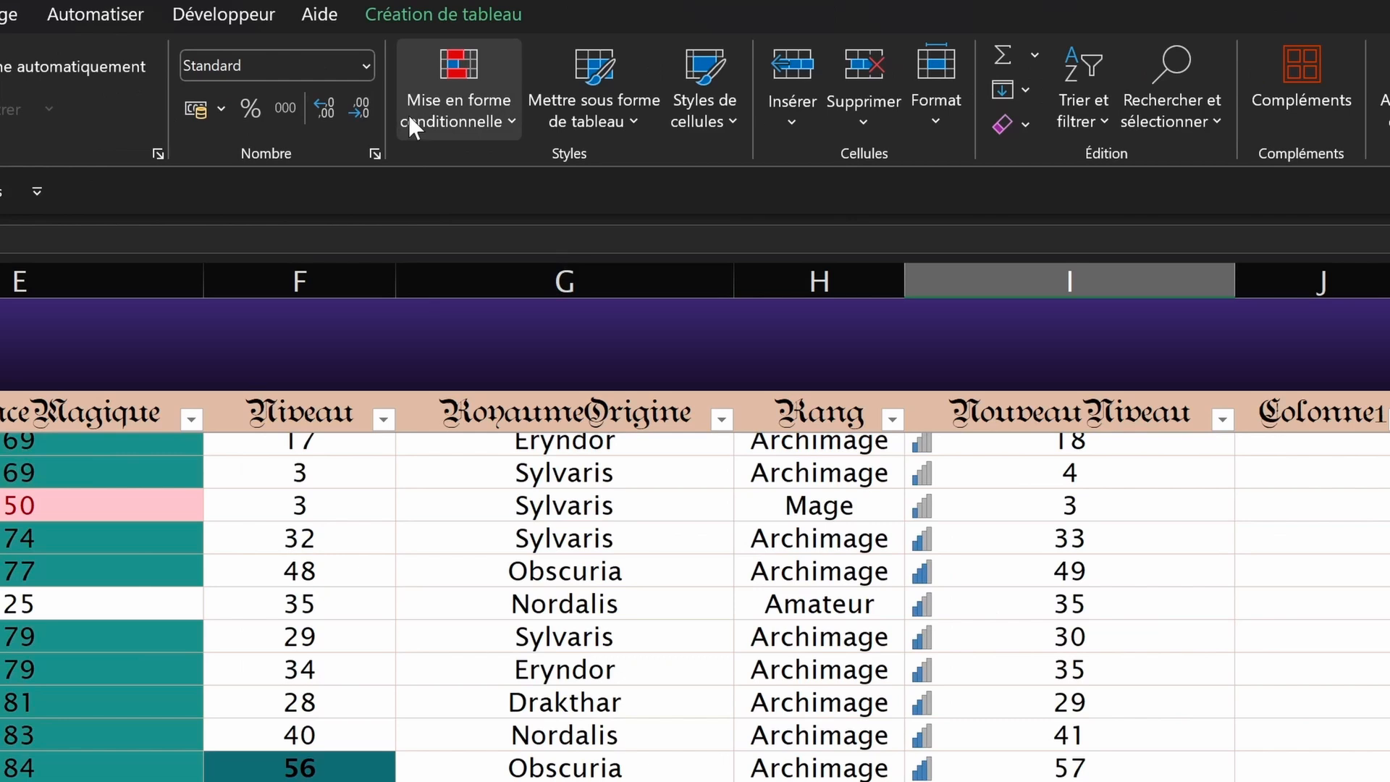
Step: Edit the NouveauNiveau icon set rule so the full-bars icon applies to values greater than 80 percent
left_click(410, 127)
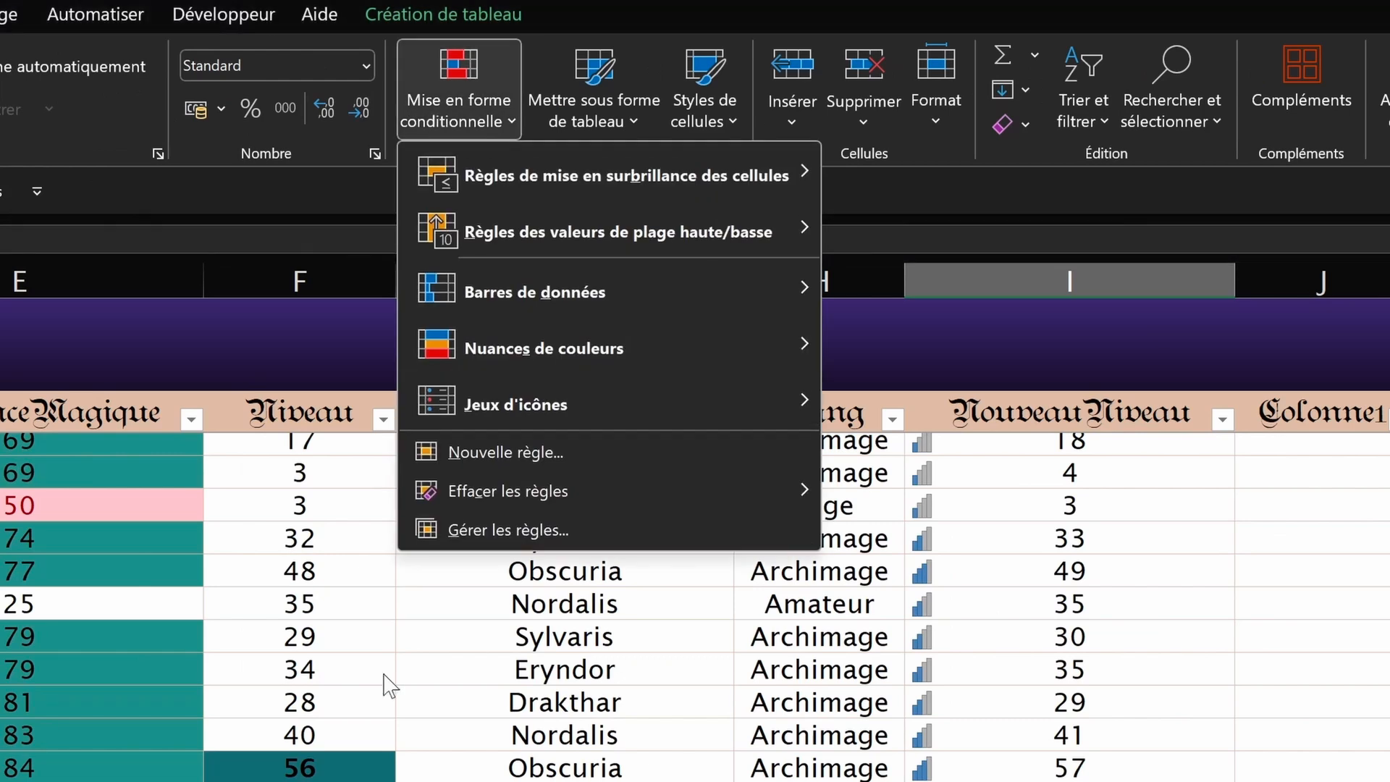
left_click(481, 514)
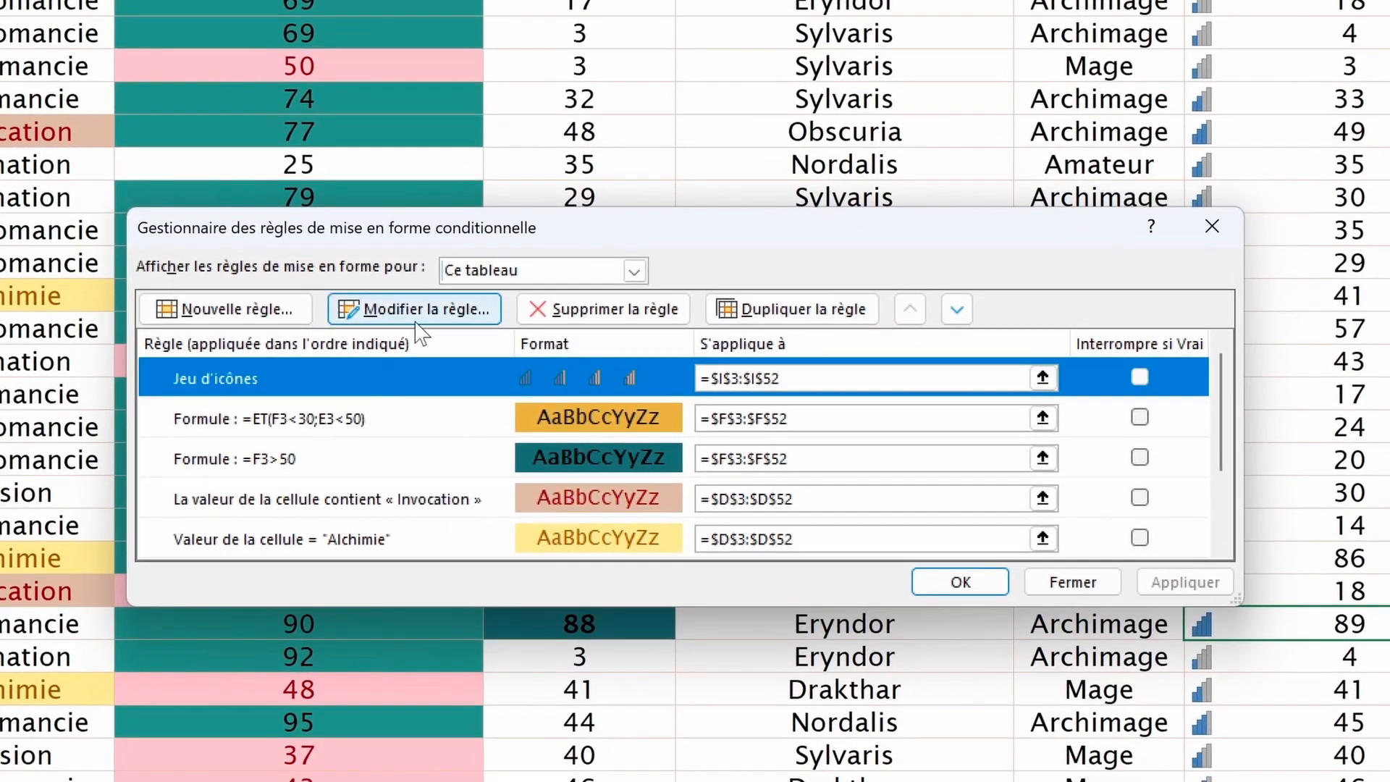
left_click(217, 637)
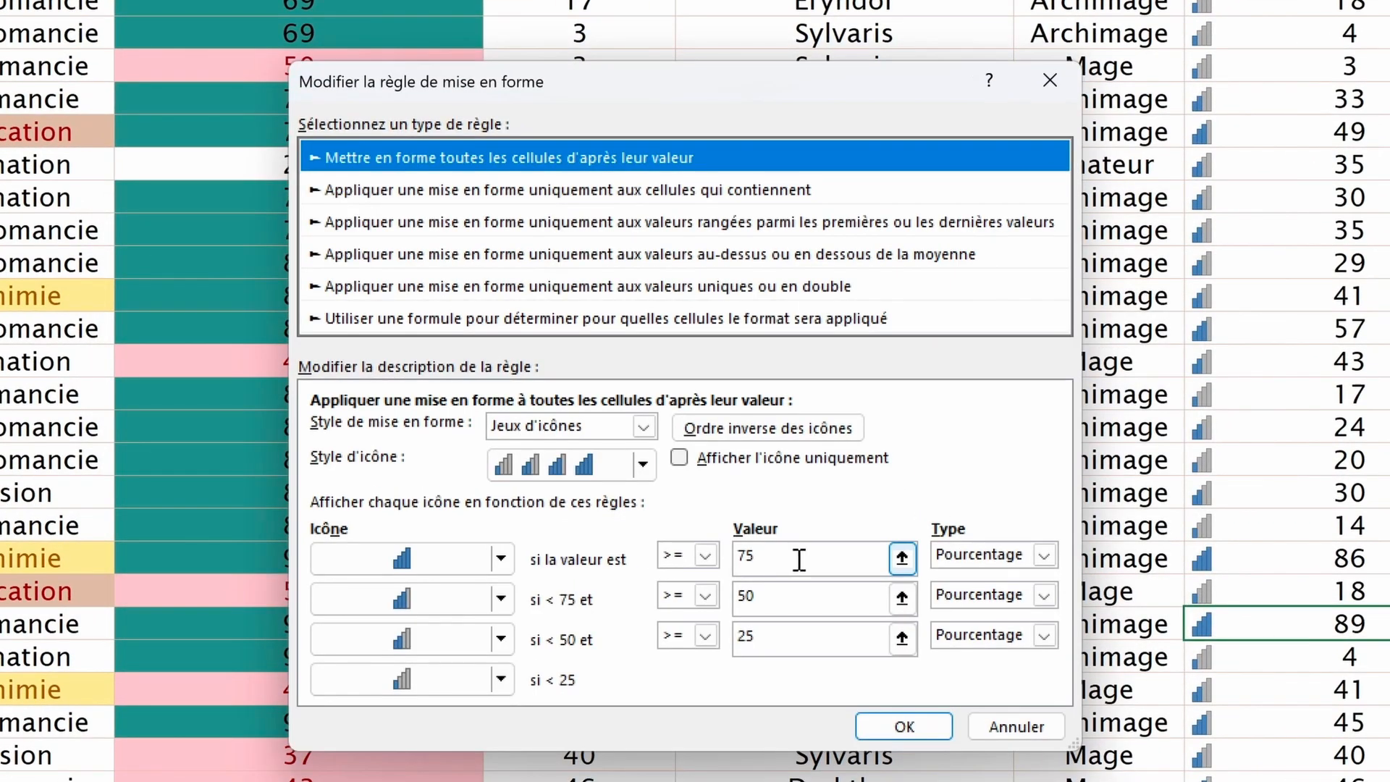
left_click(795, 561)
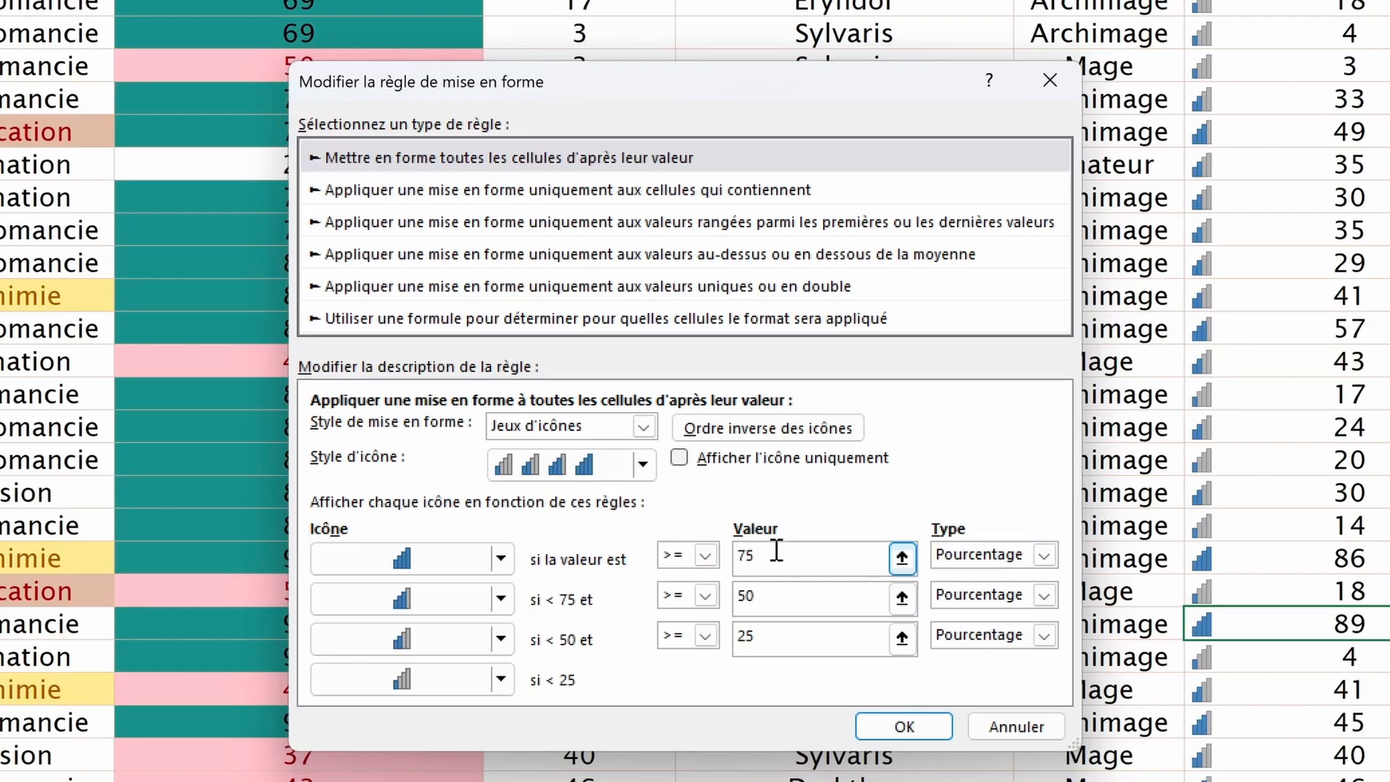
type("80")
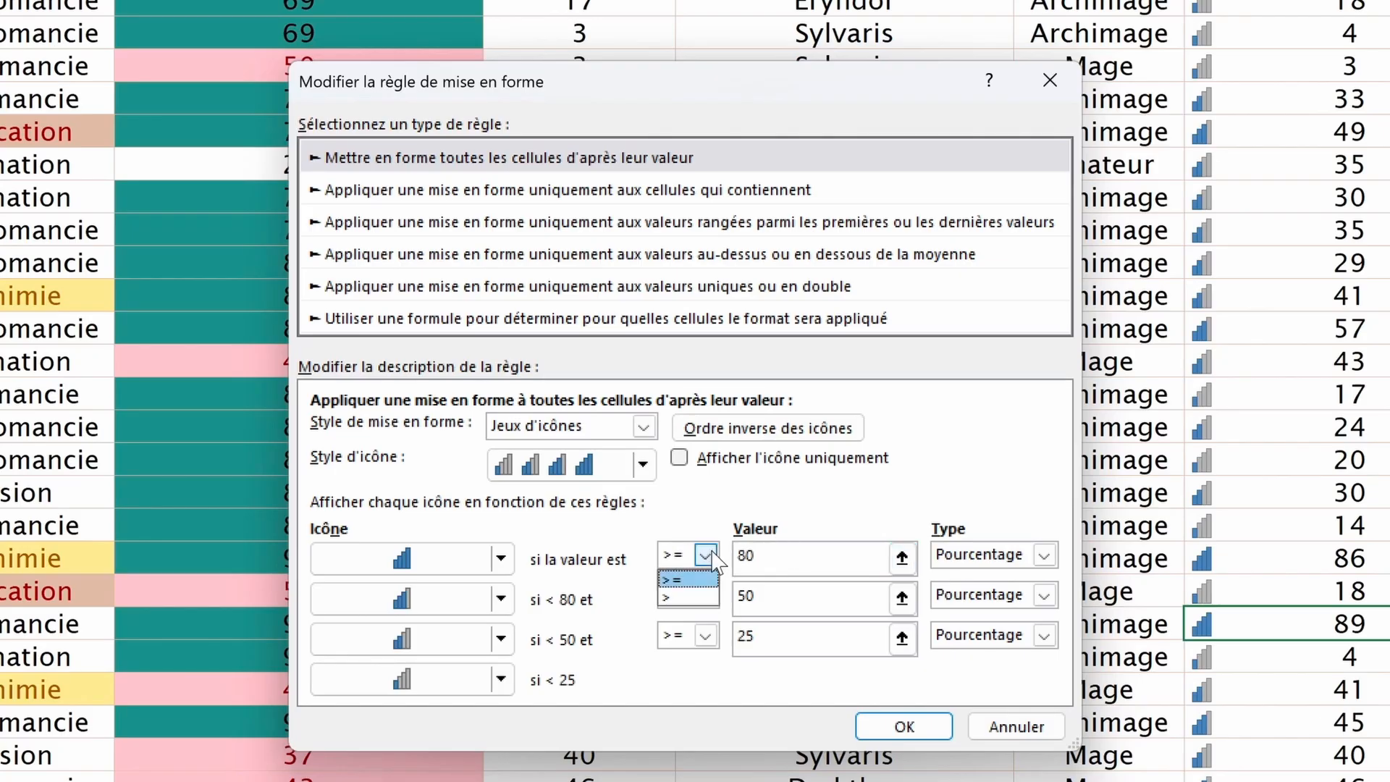
left_click(705, 555)
left_click(673, 582)
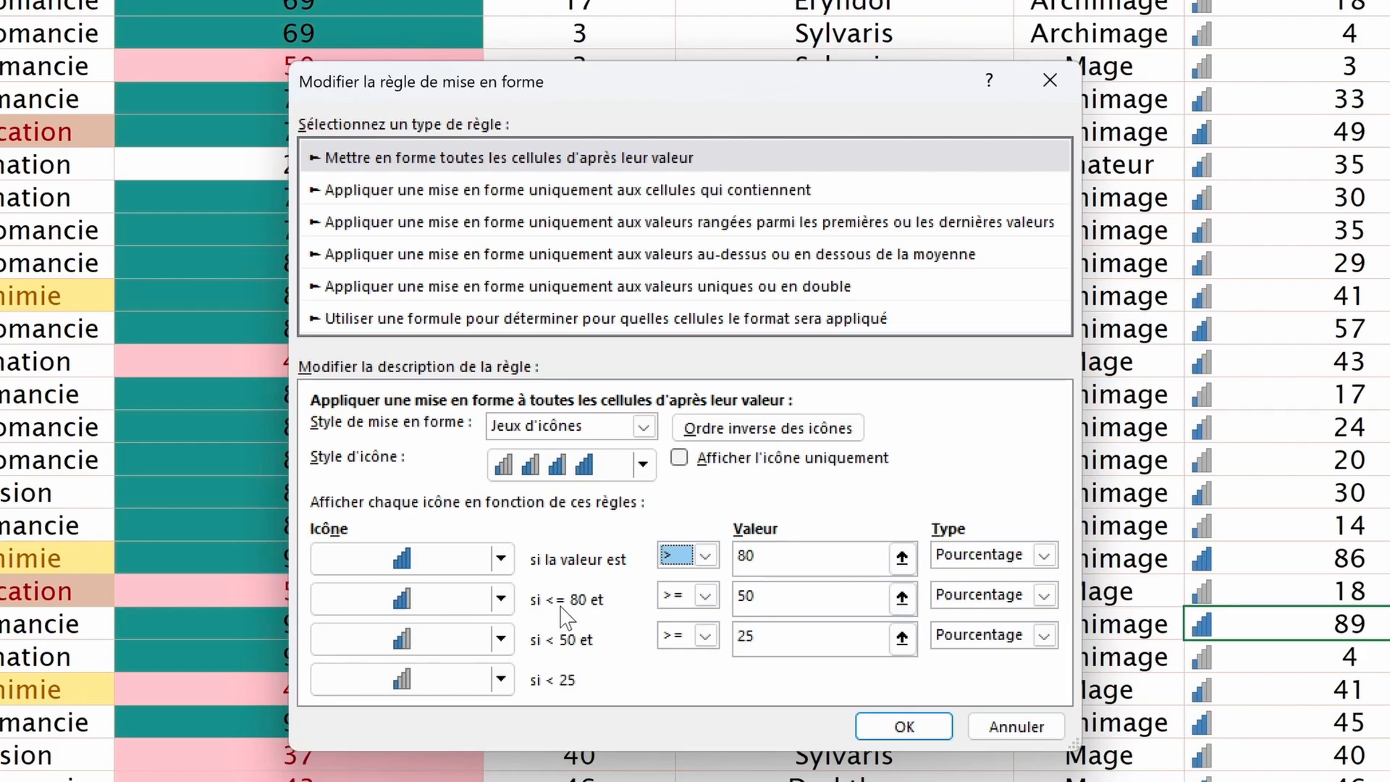
Step: Switch the type of all three icon thresholds in the rule from Pourcentage to Nombre
left_click(1043, 555)
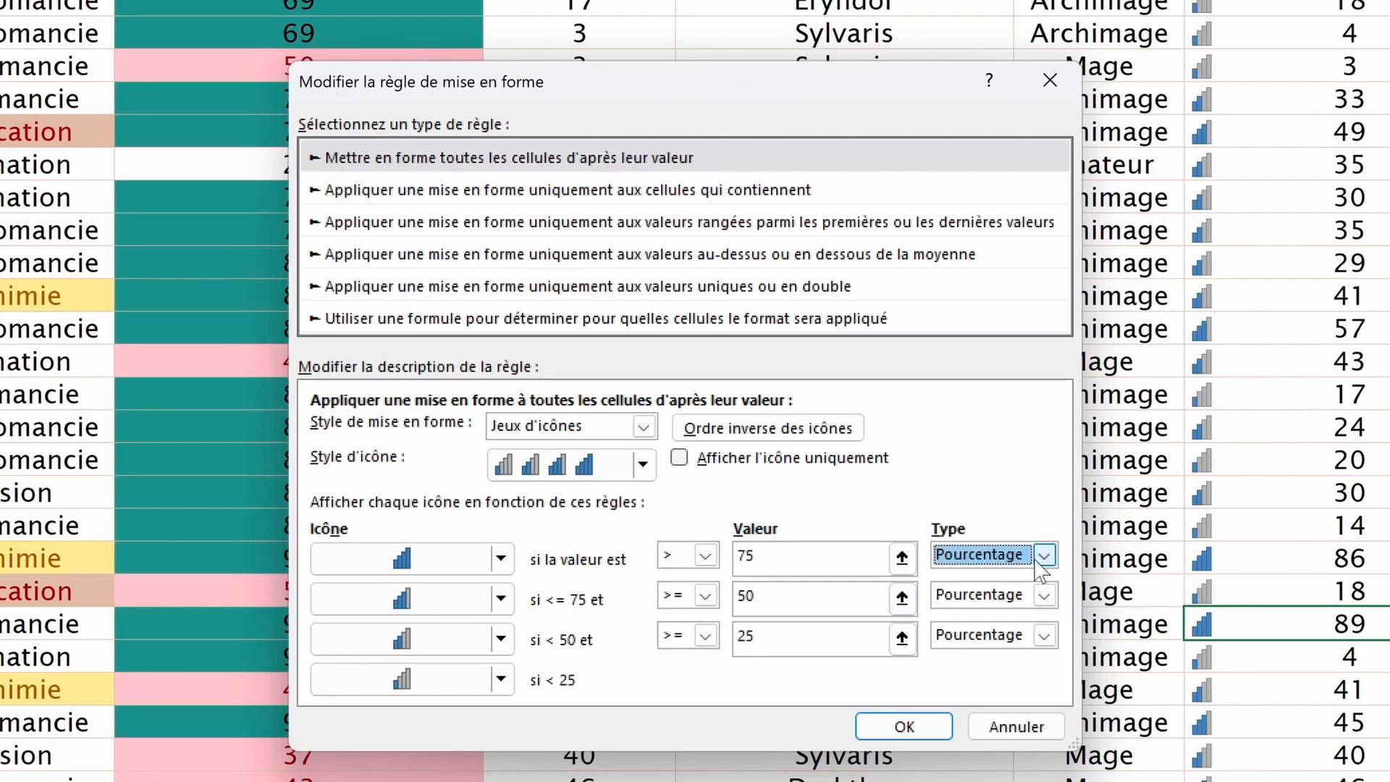
left_click(1043, 555)
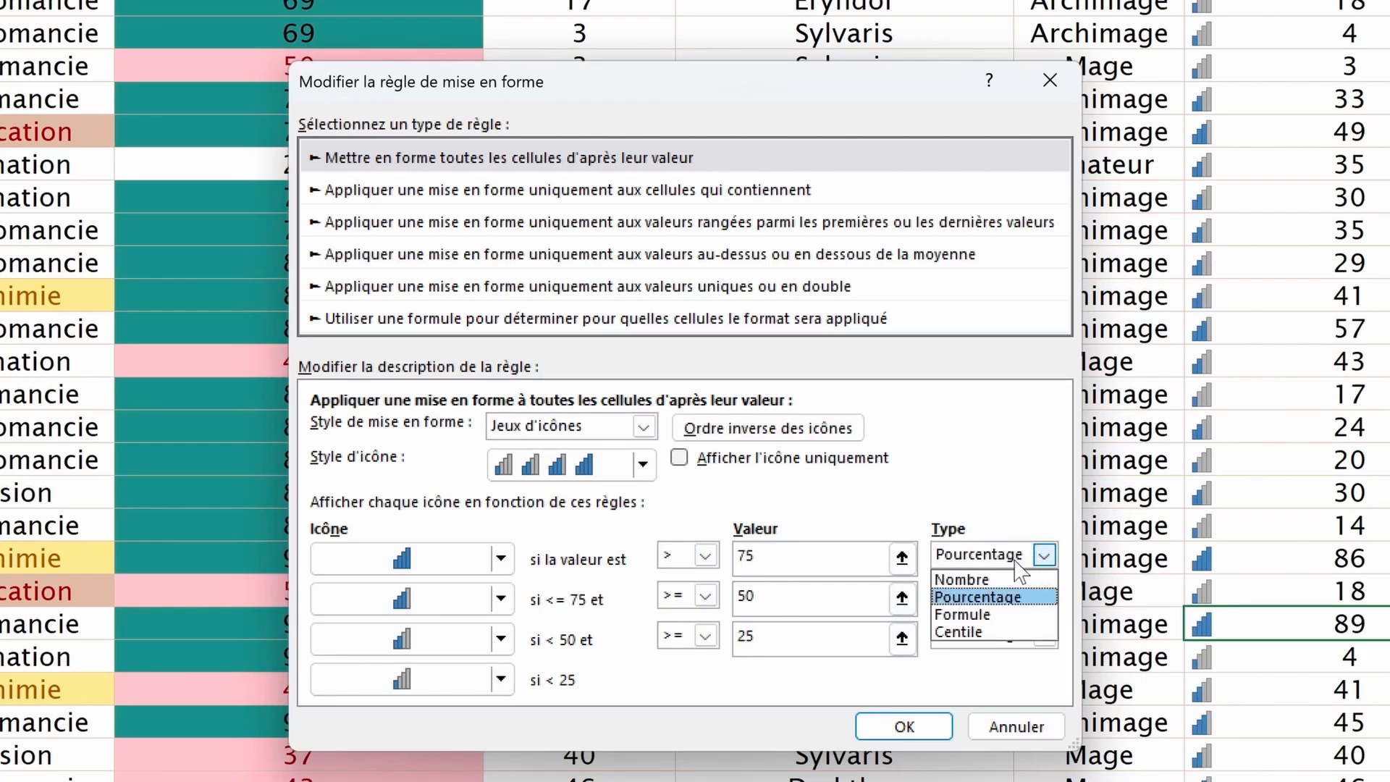
left_click(963, 579)
left_click(1043, 595)
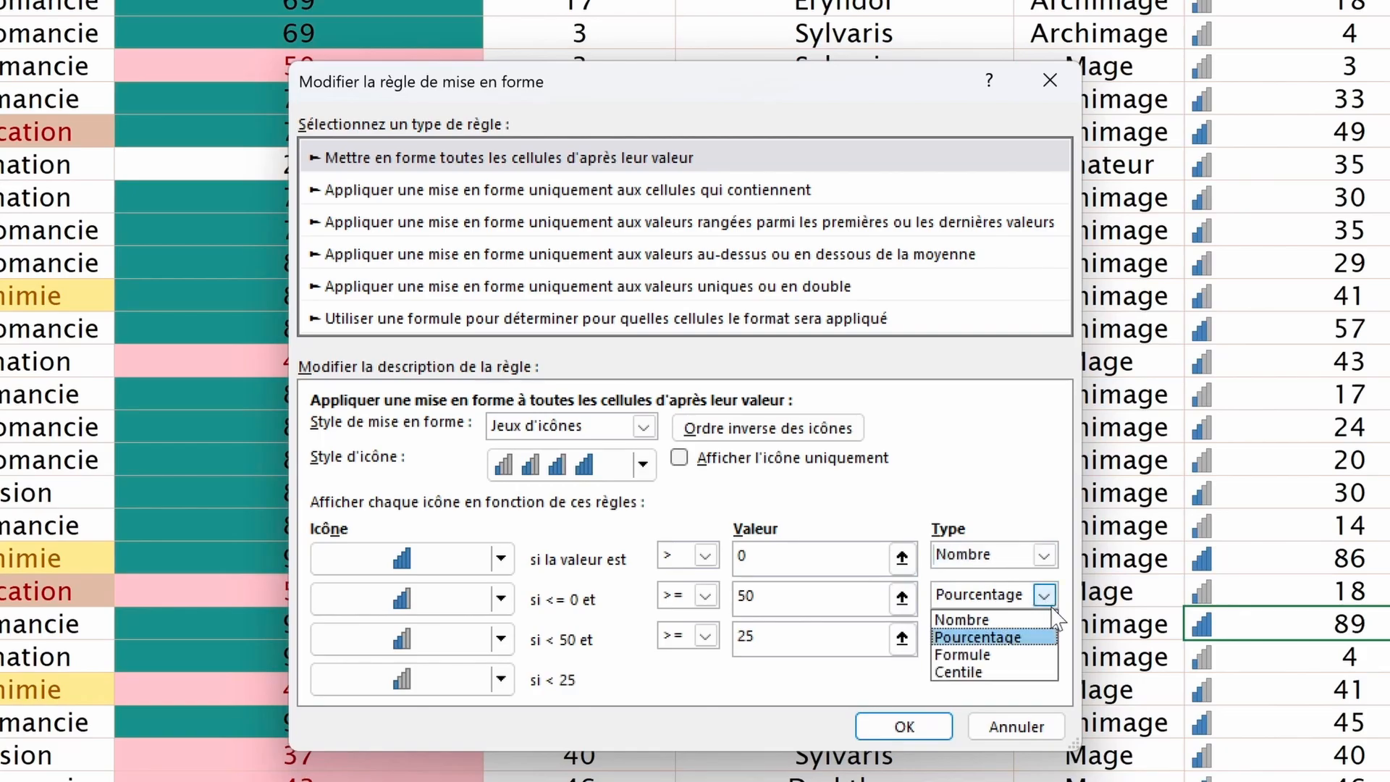
left_click(961, 619)
left_click(1043, 636)
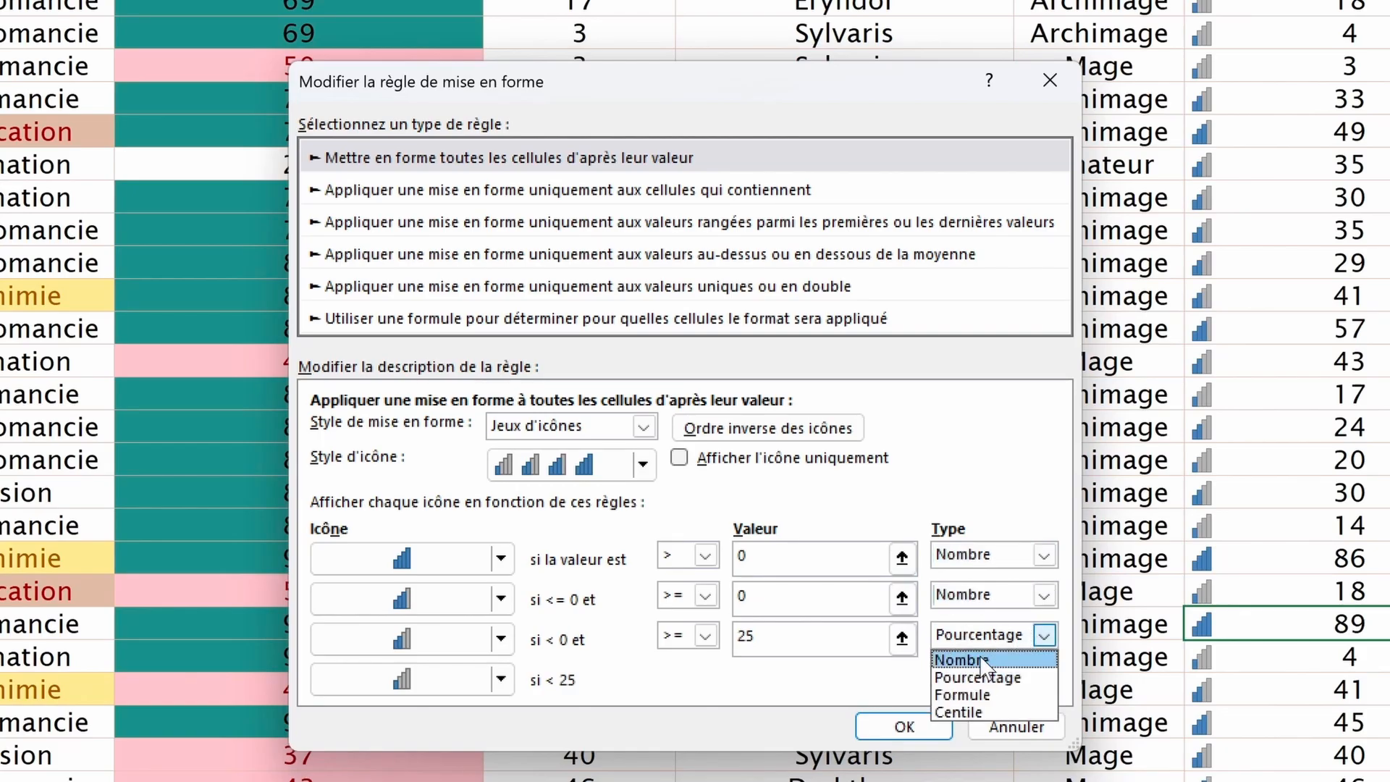
left_click(949, 659)
Step: Set the bar icon thresholds to 70, 40 and 20 and apply the rule to the NouveauNiveau column
left_click(782, 557)
key("BackSpace")
type("70")
left_click(758, 598)
key("BackSpace")
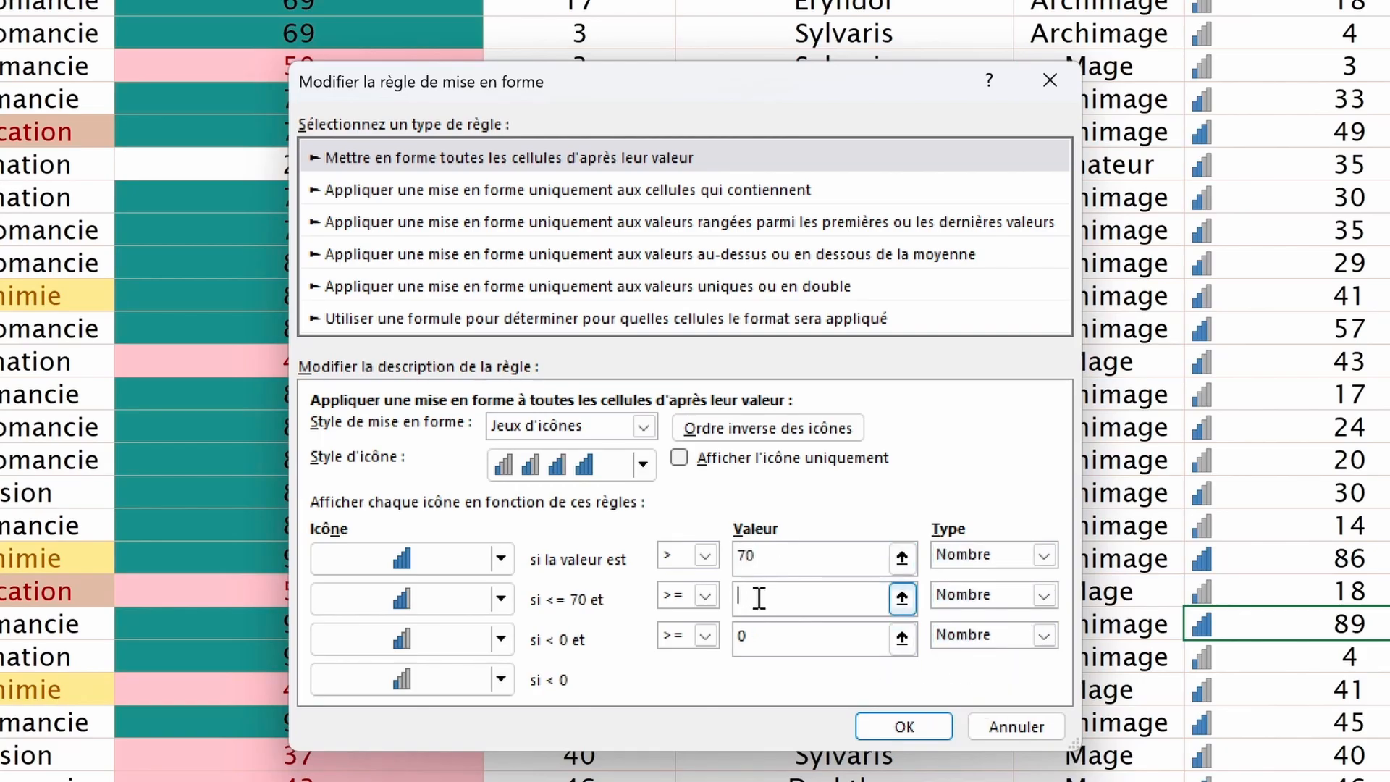
type("40")
left_click(759, 637)
key("BackSpace")
type("20")
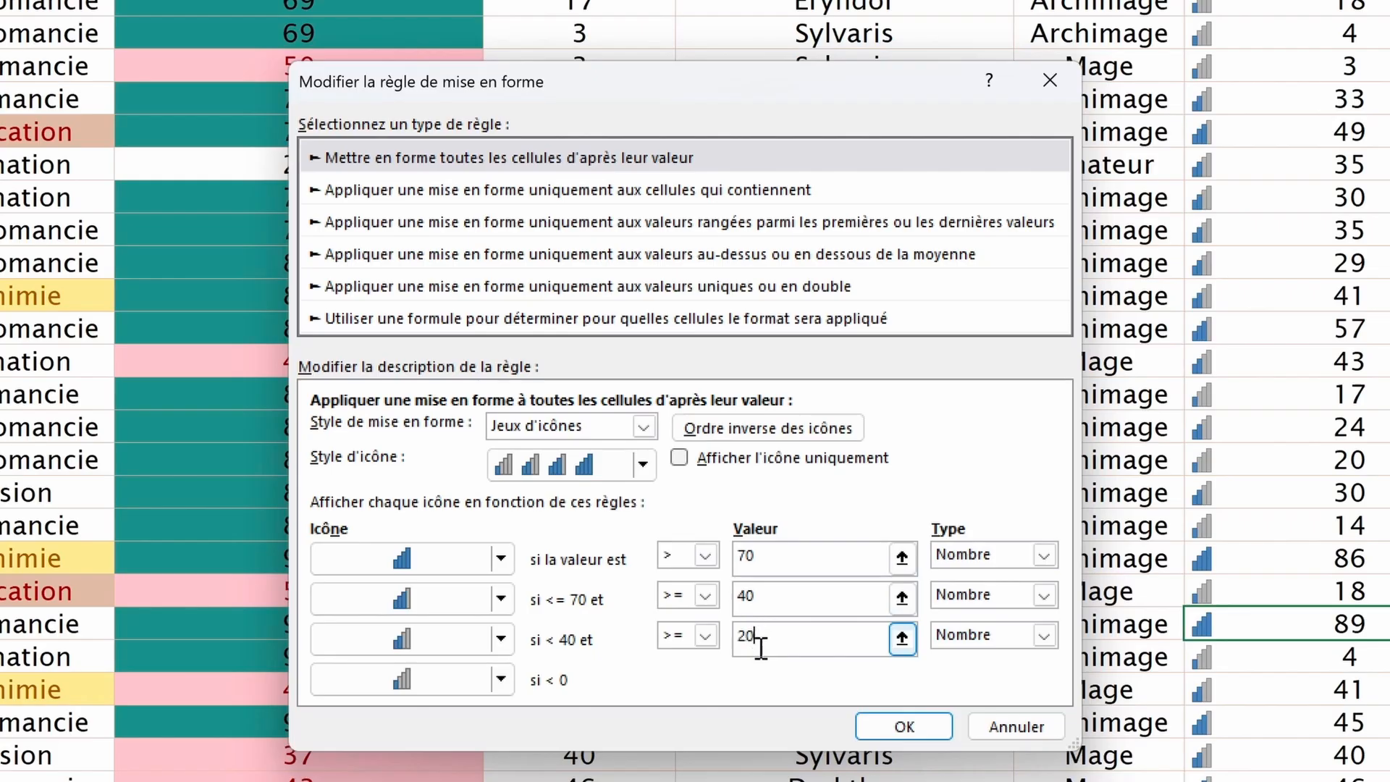
left_click(904, 727)
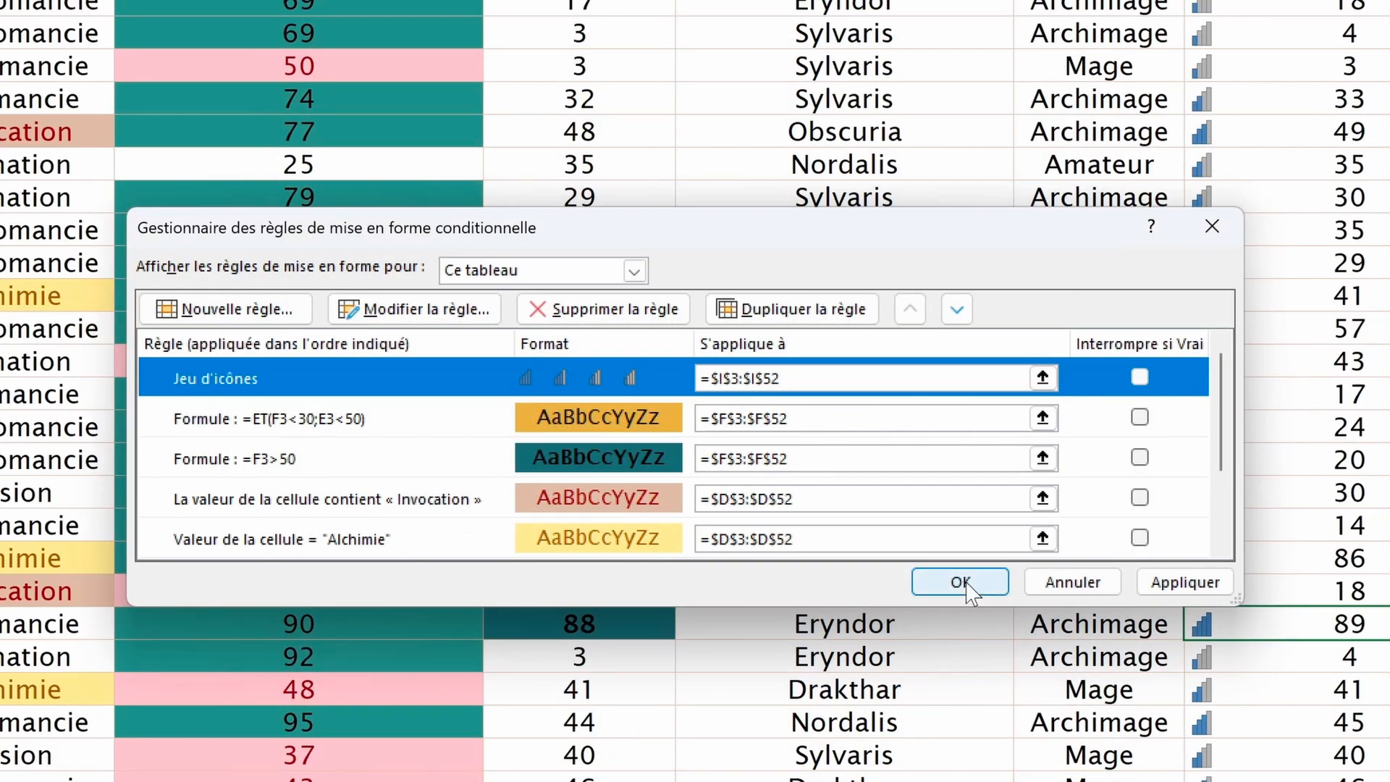
left_click(965, 581)
scroll(963, 582, "up", 6)
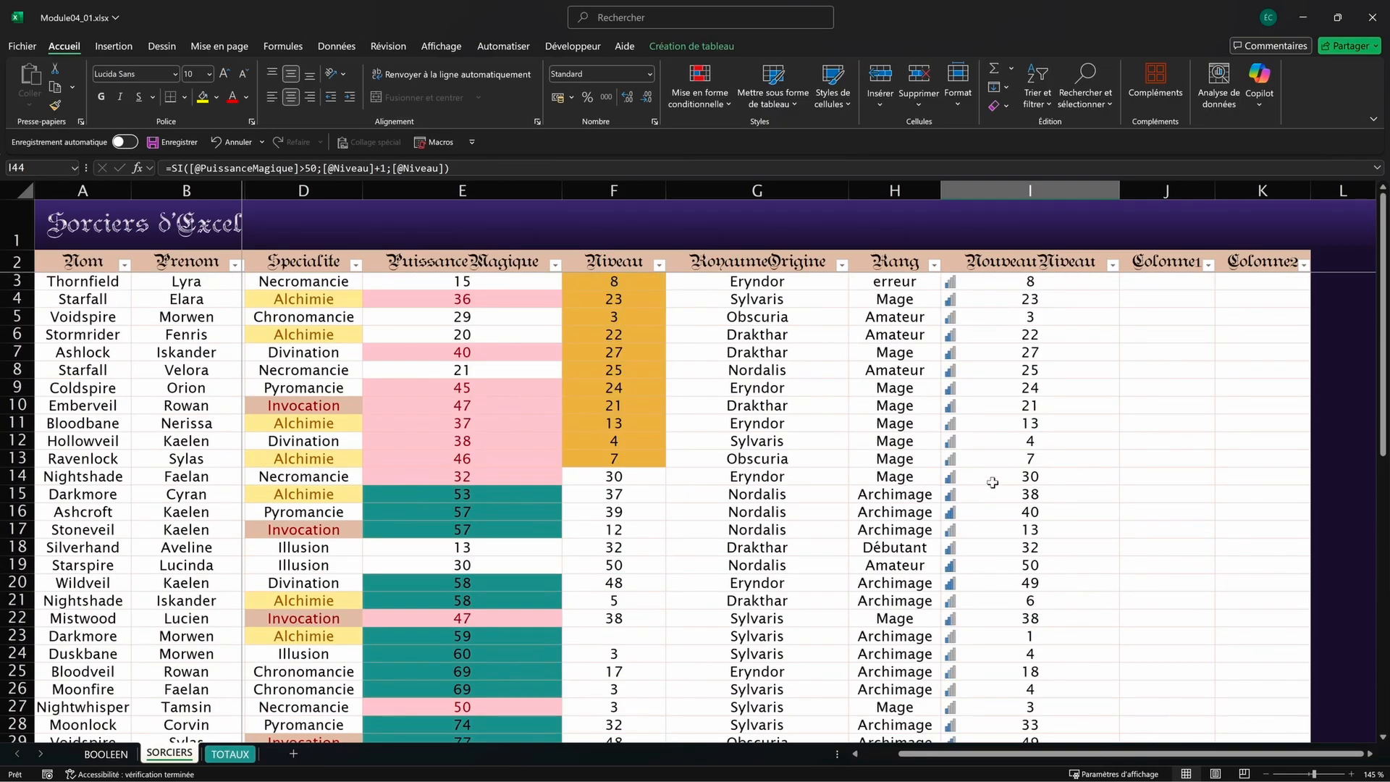
Step: Undo the icon rule edit and the bar icon set itself in the NouveauNiveau column
left_click(999, 457)
left_click(980, 298)
key("ctrl+z")
key("ctrl+z")
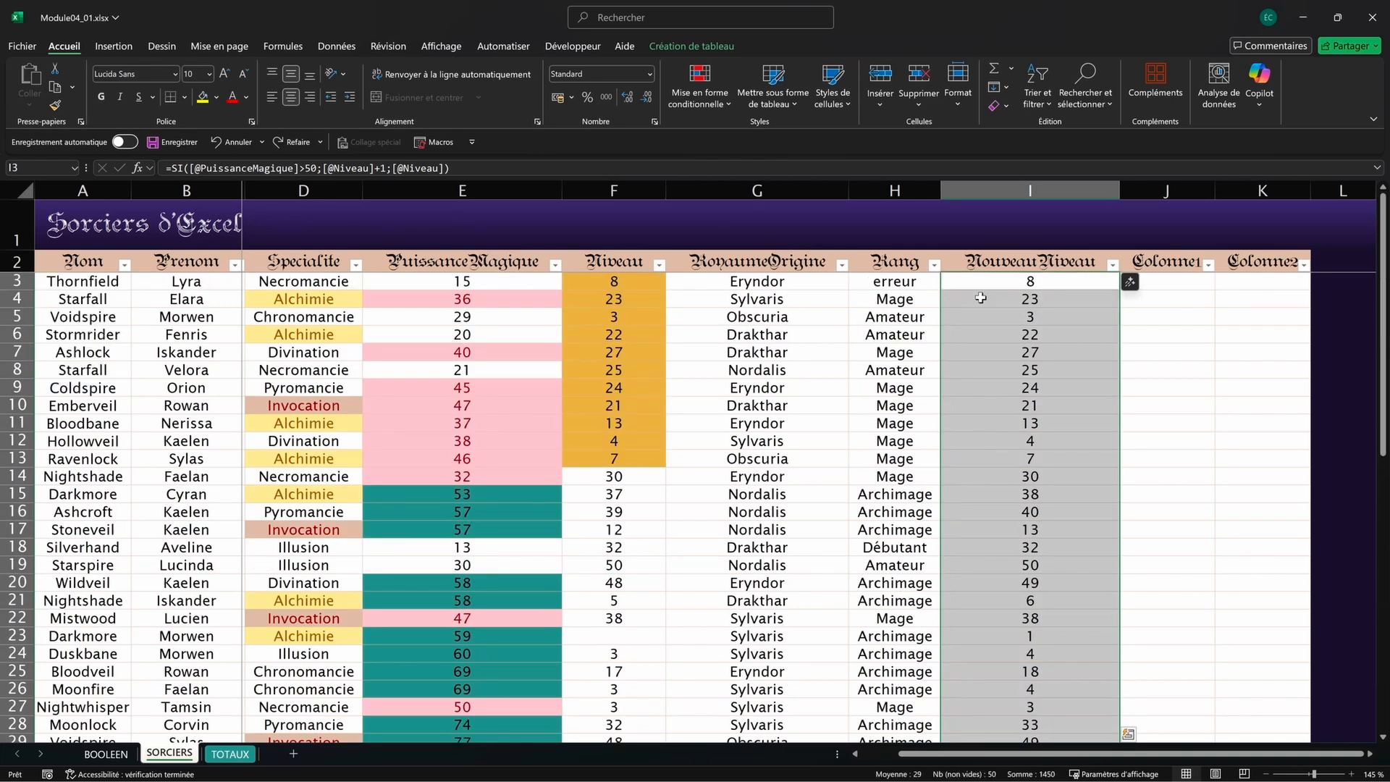
Step: Apply the three coloured arrows icon set to the NouveauNiveau column and check the arrows down the table
left_click(699, 93)
mouse_move(708, 253)
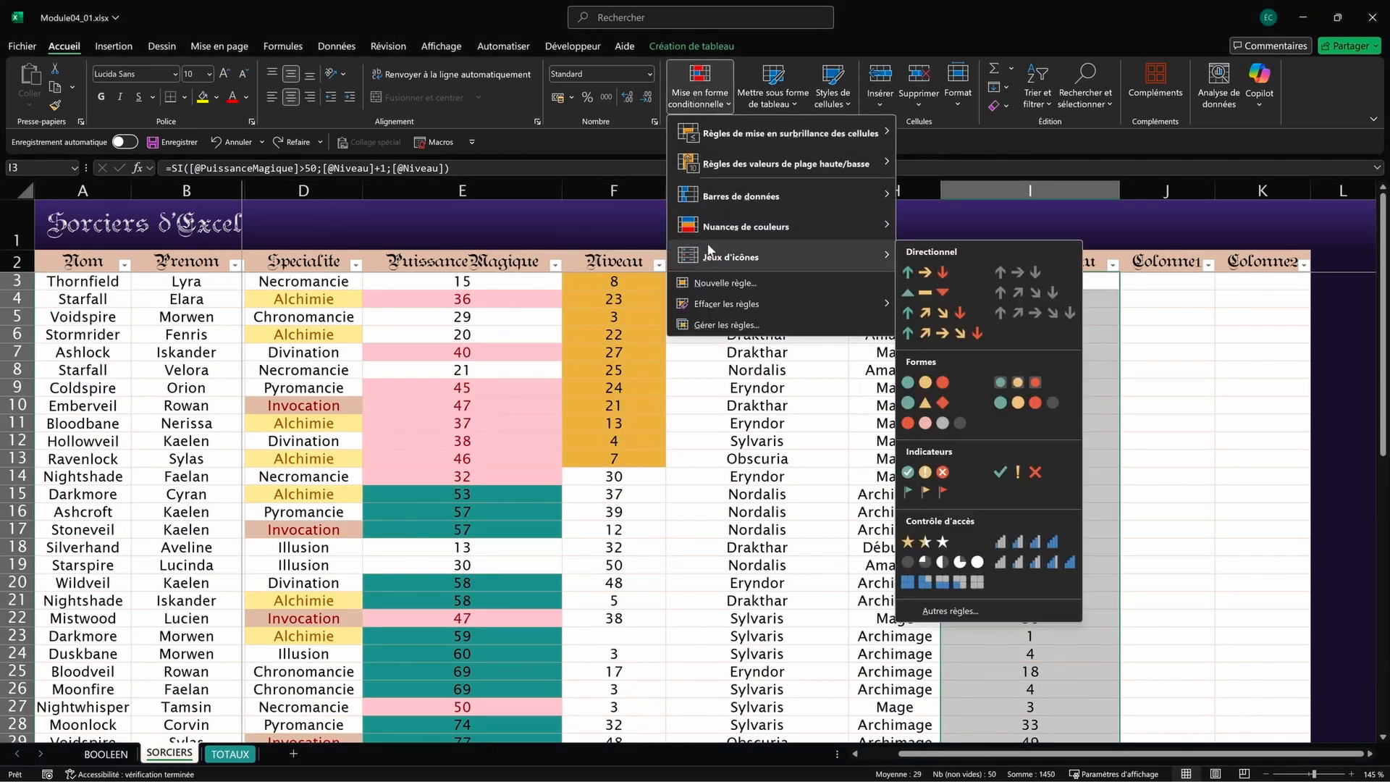
left_click(936, 272)
scroll(960, 547, "down", 10)
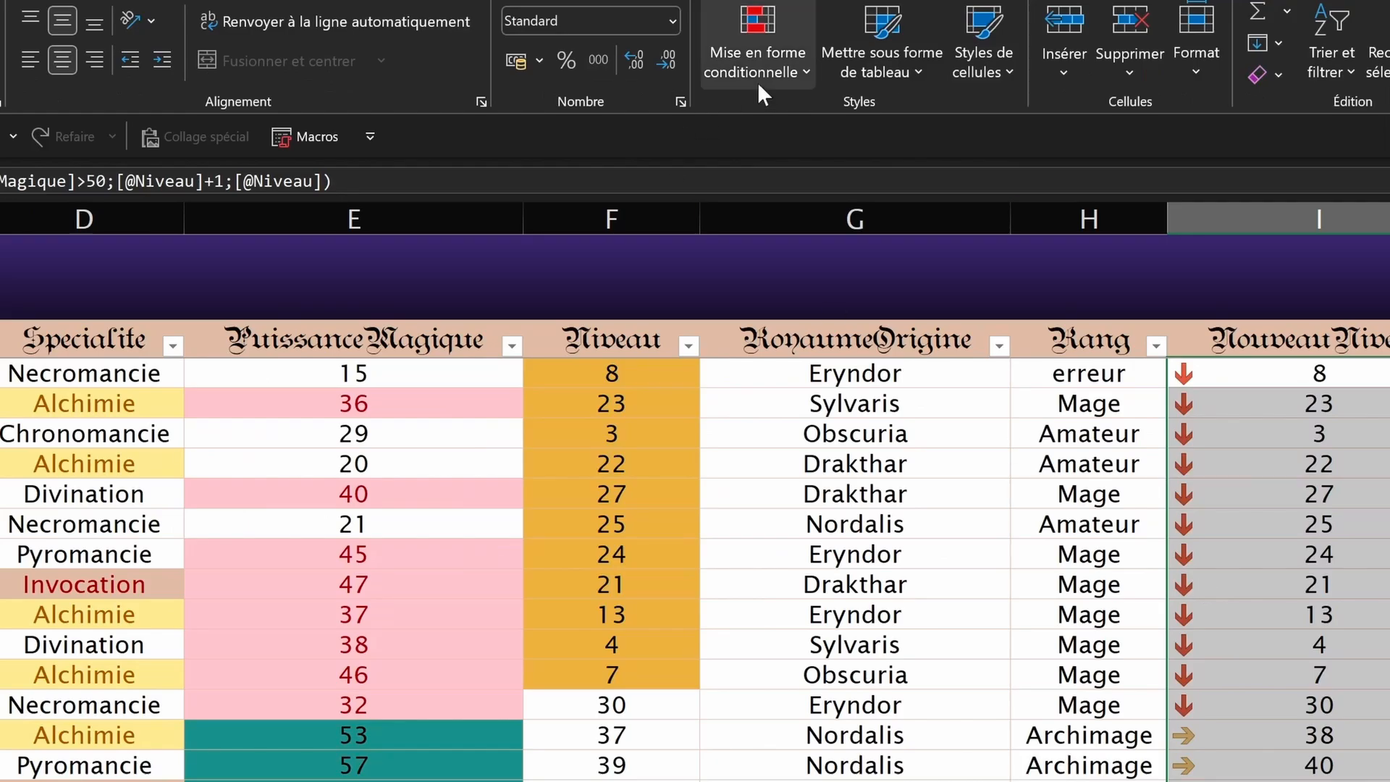
Step: Edit the arrow icon set rule on I3:I52 and switch both threshold types to Nombre
left_click(757, 81)
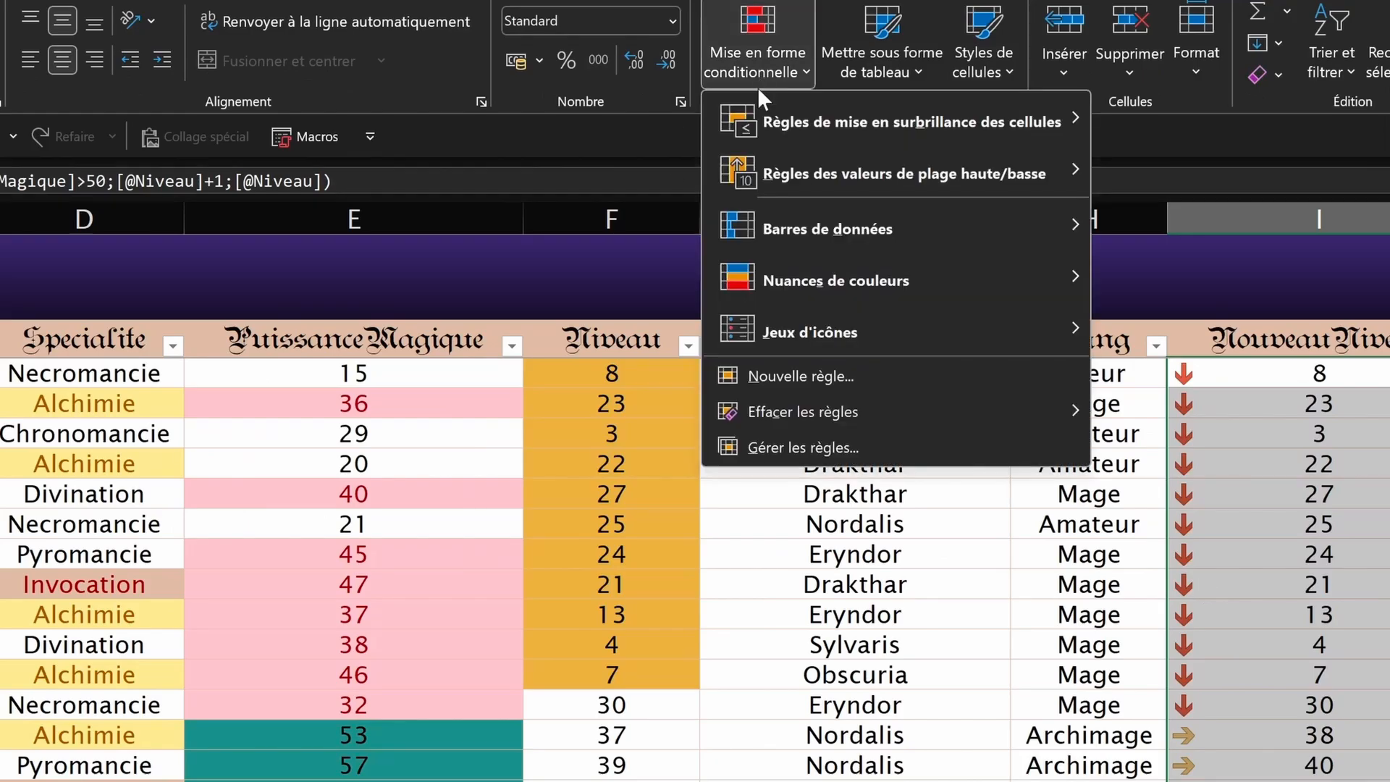
left_click(782, 446)
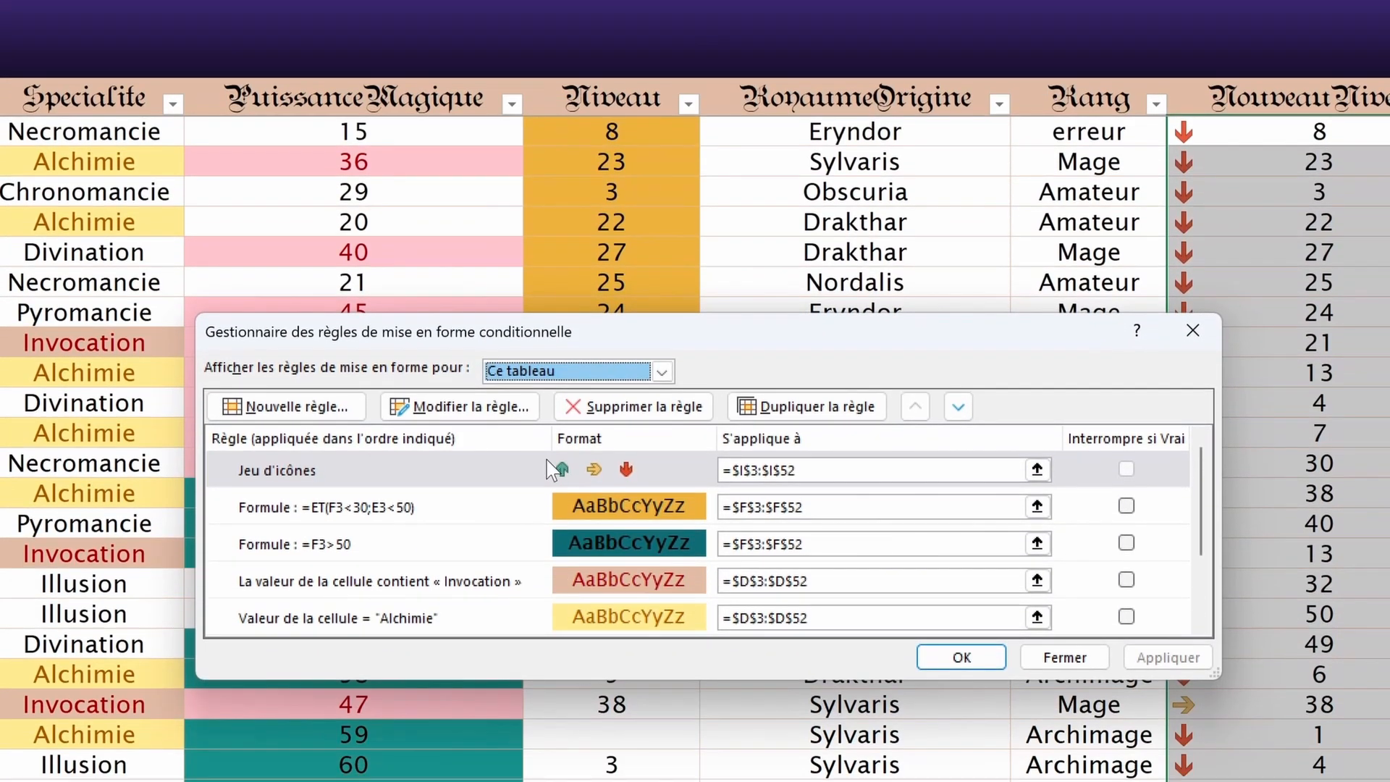
left_click(550, 567)
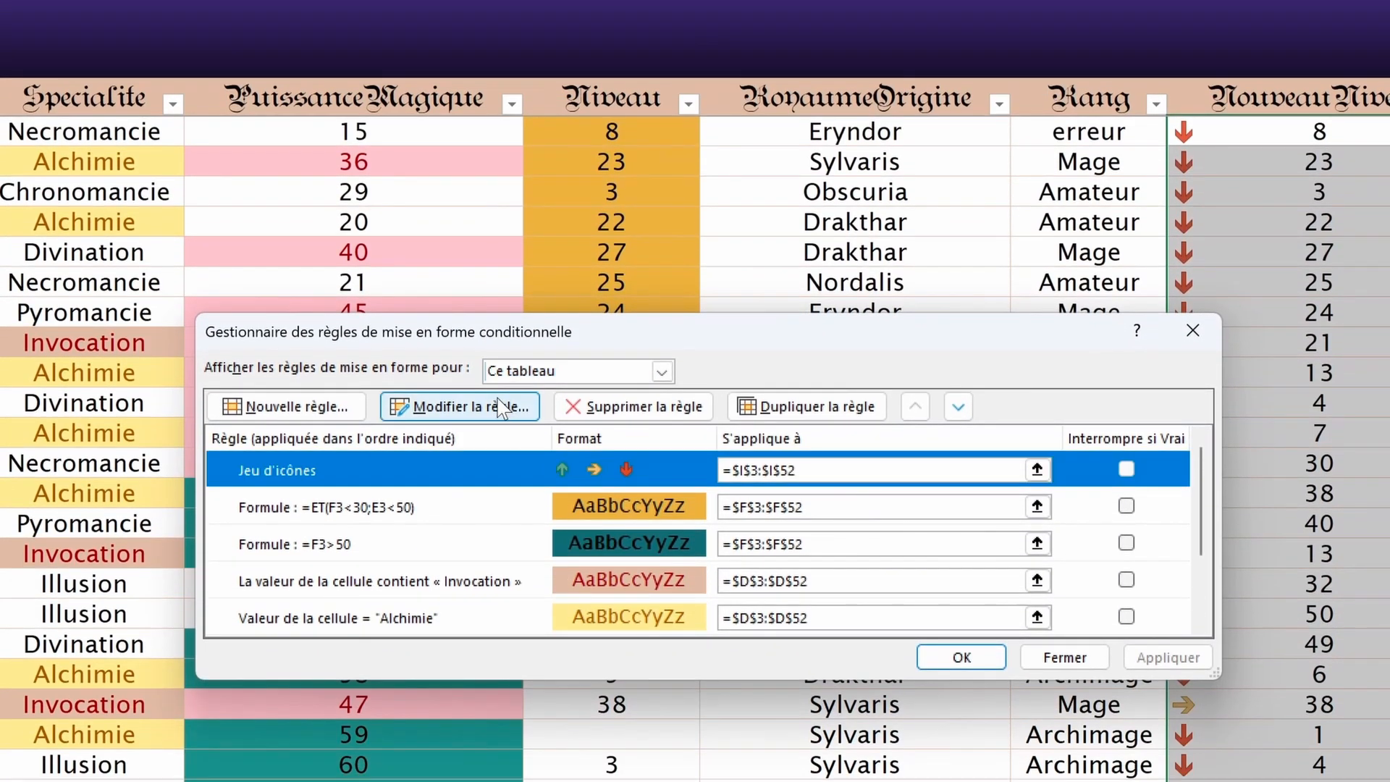
left_click(460, 503)
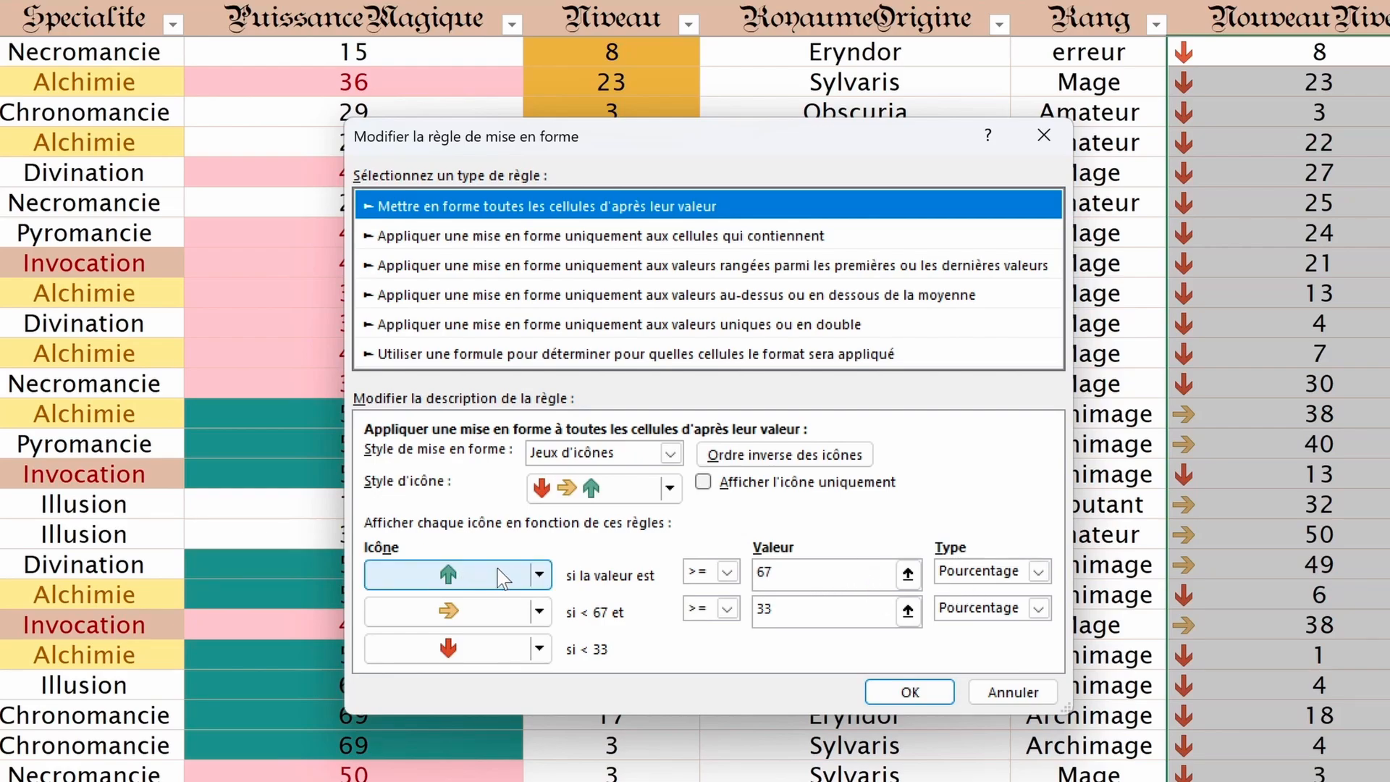
left_click(984, 572)
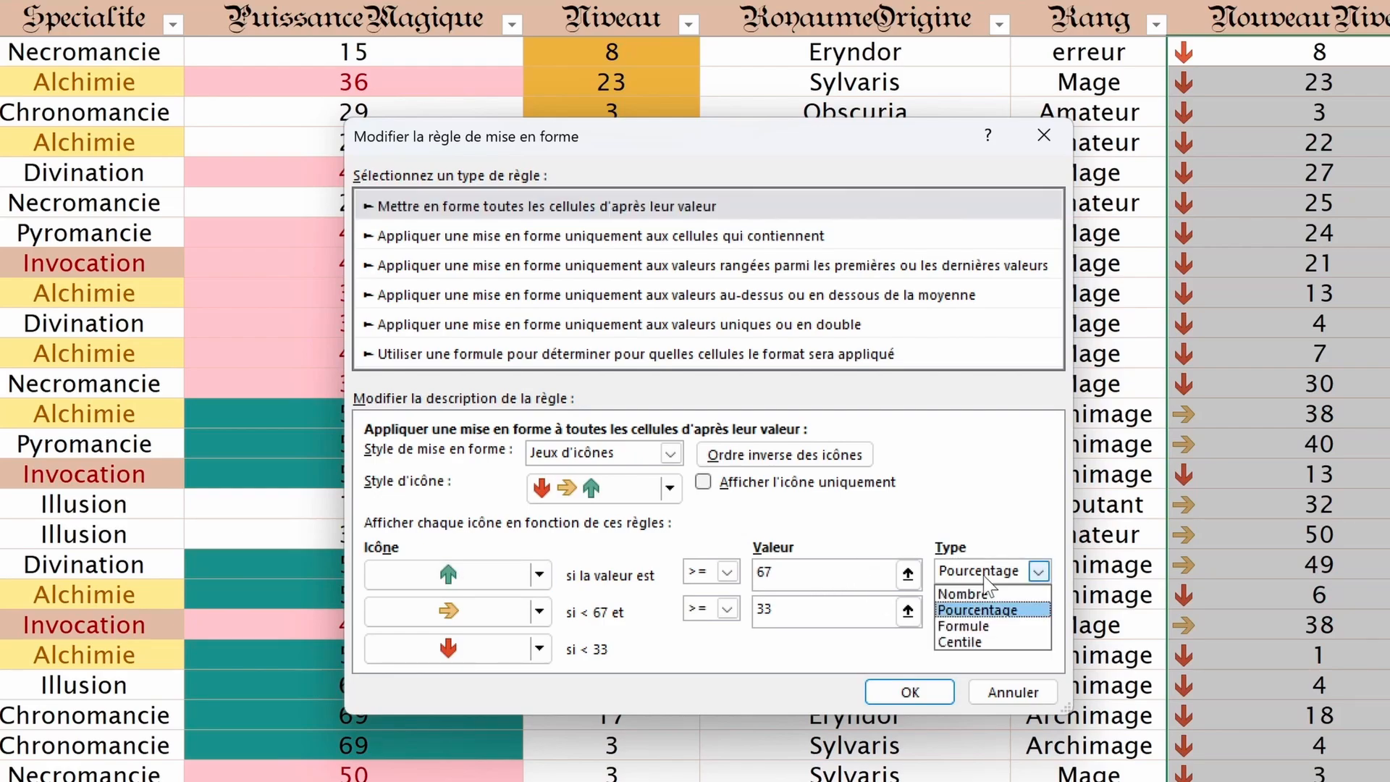
left_click(982, 595)
left_click(974, 608)
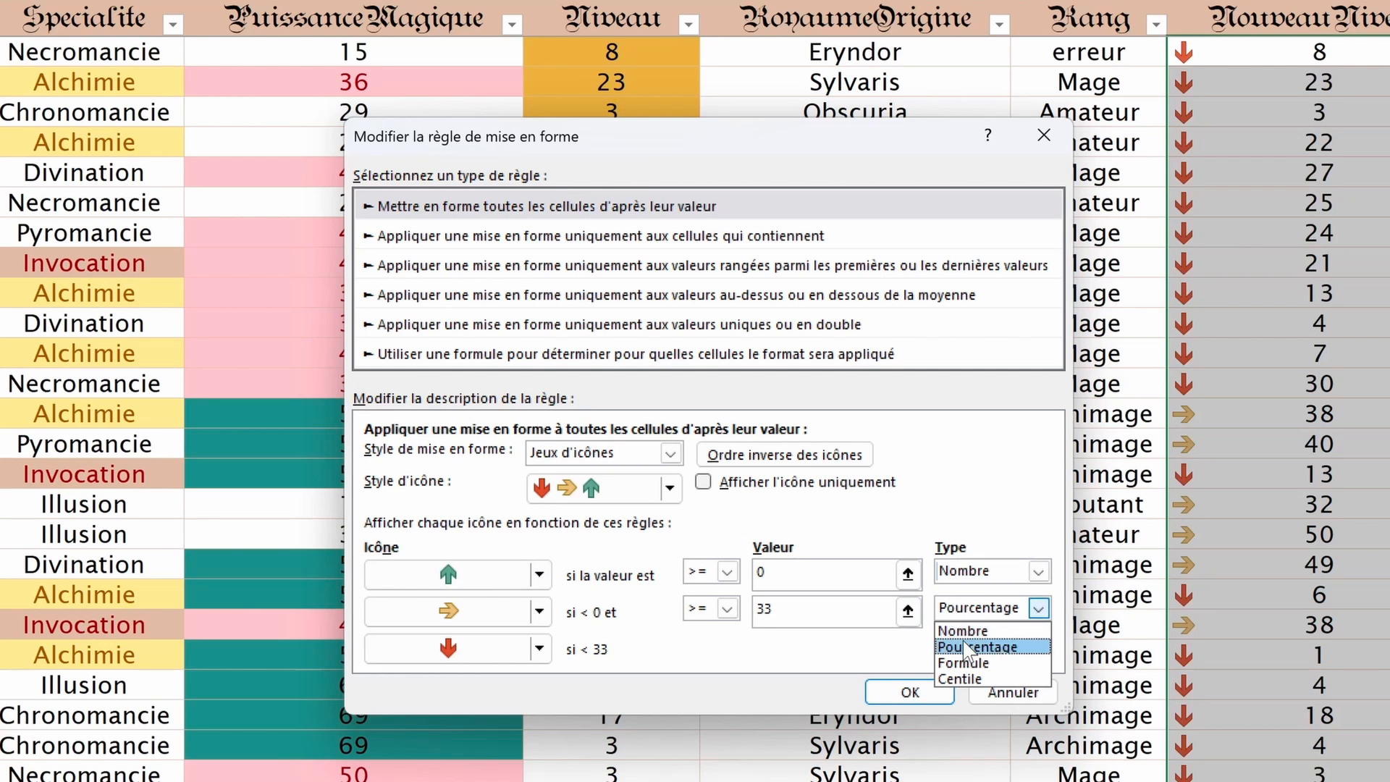
left_click(962, 630)
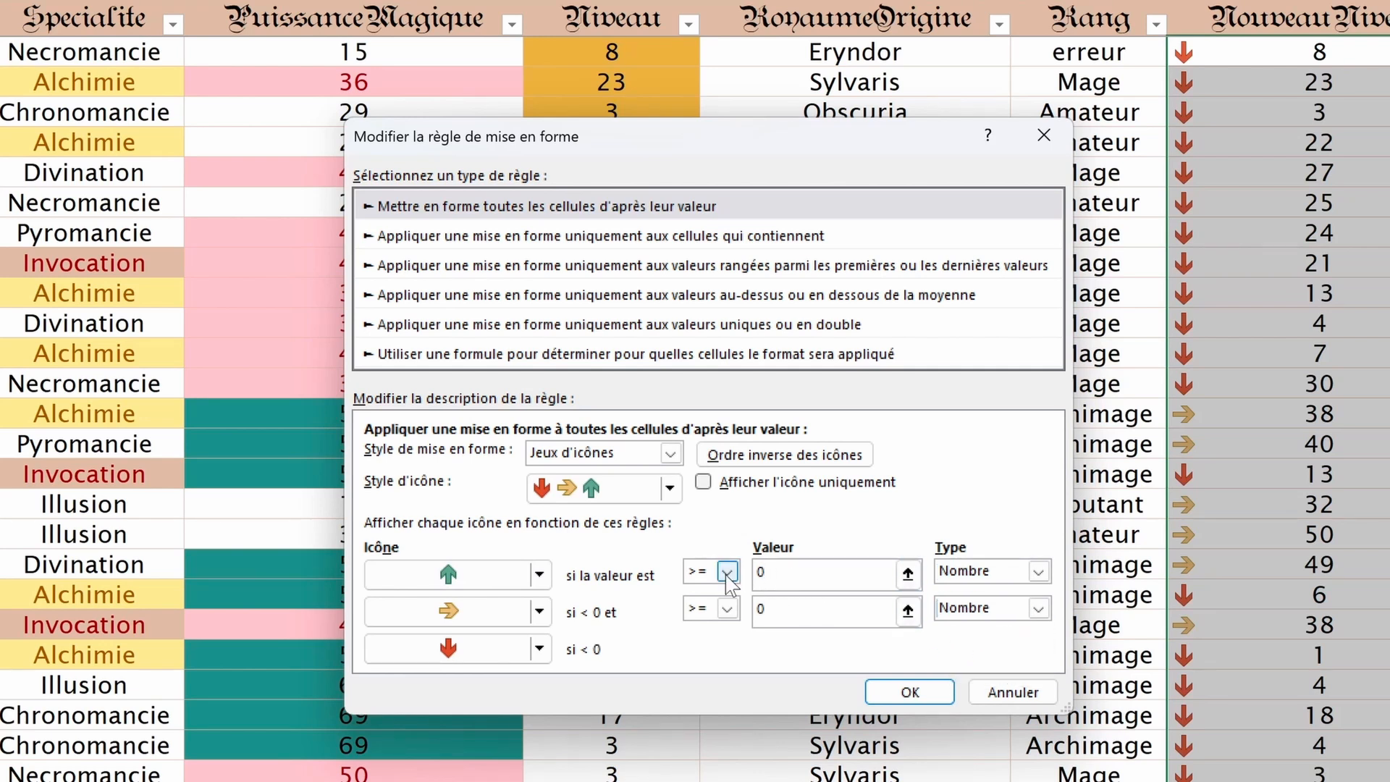
Step: Set the green arrow threshold to >= 50 and the yellow arrow threshold to >= 30, and apply the rule
left_click(783, 570)
key("BackSpace")
type("50")
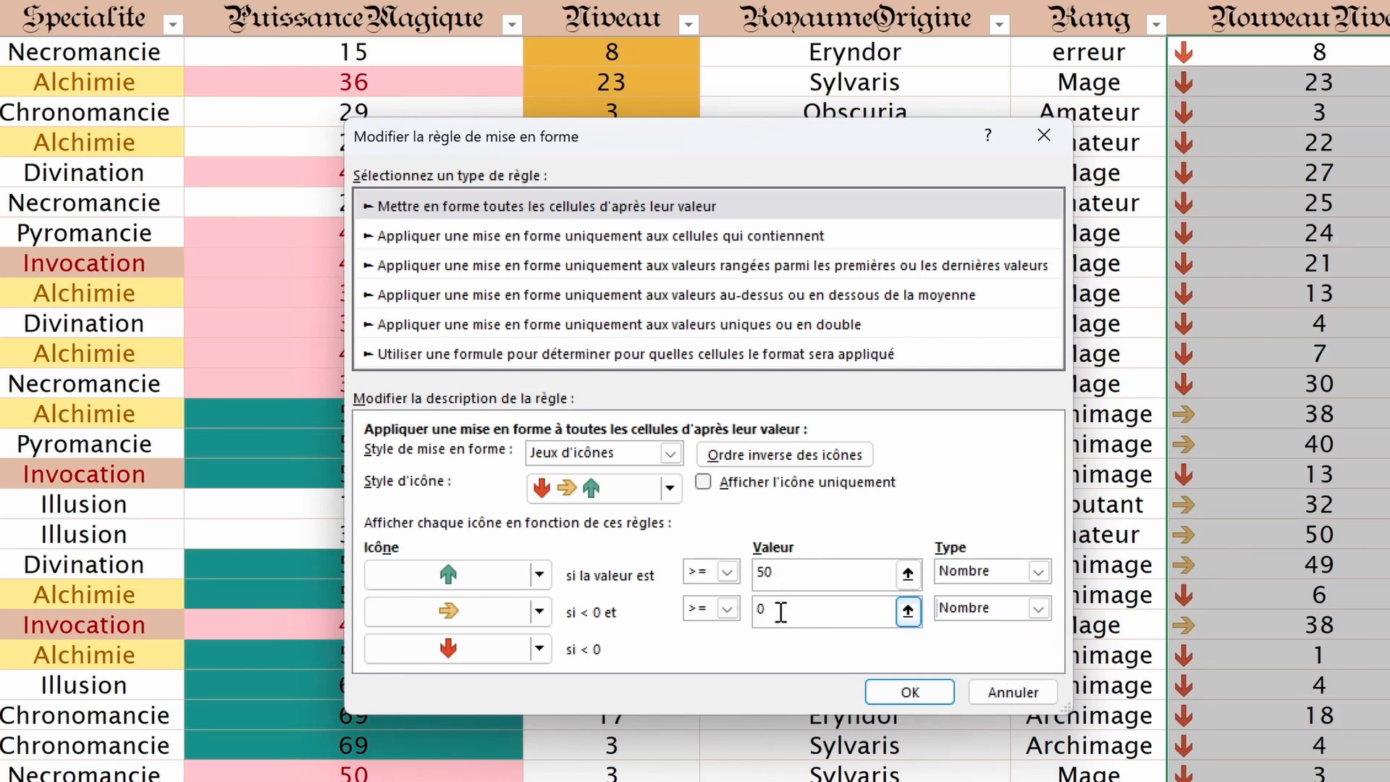
left_click(780, 608)
key("BackSpace")
type("0;E")
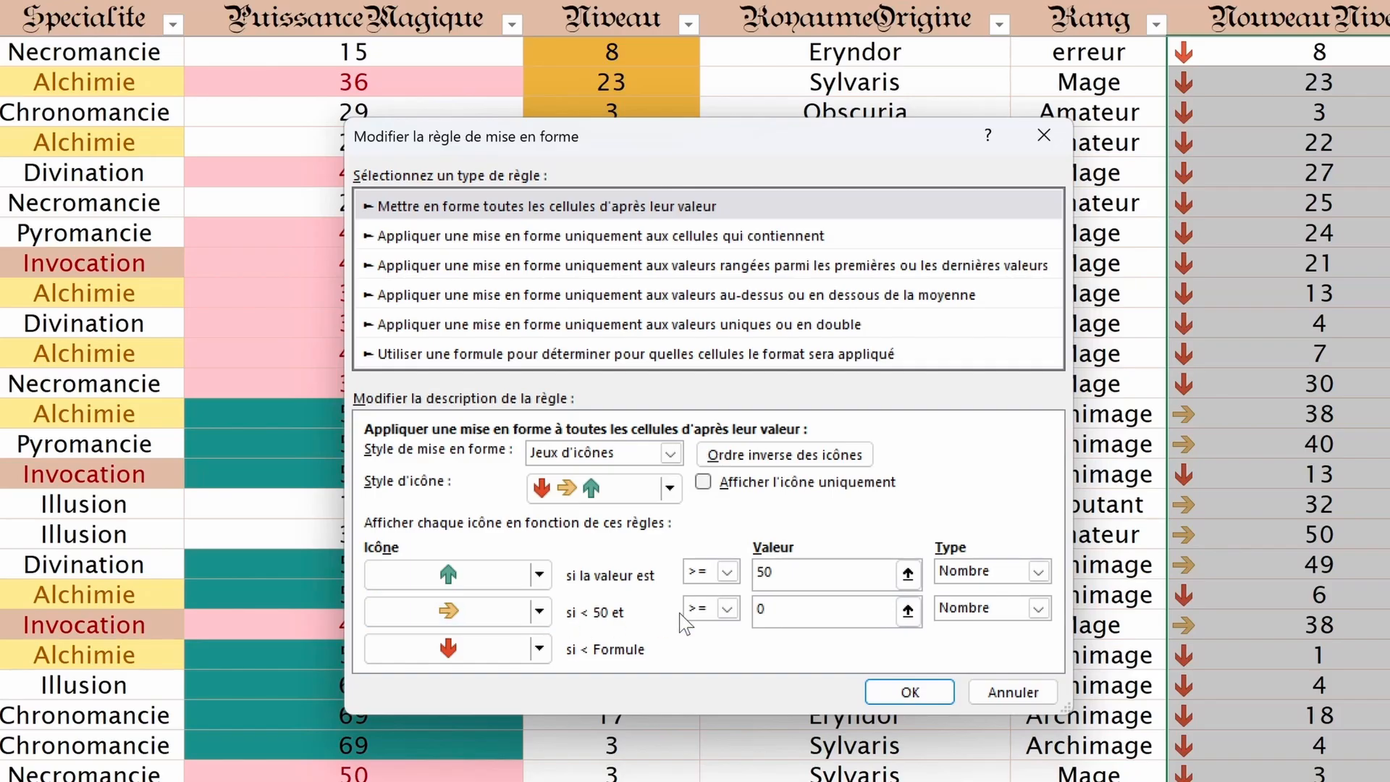
type("3<50")
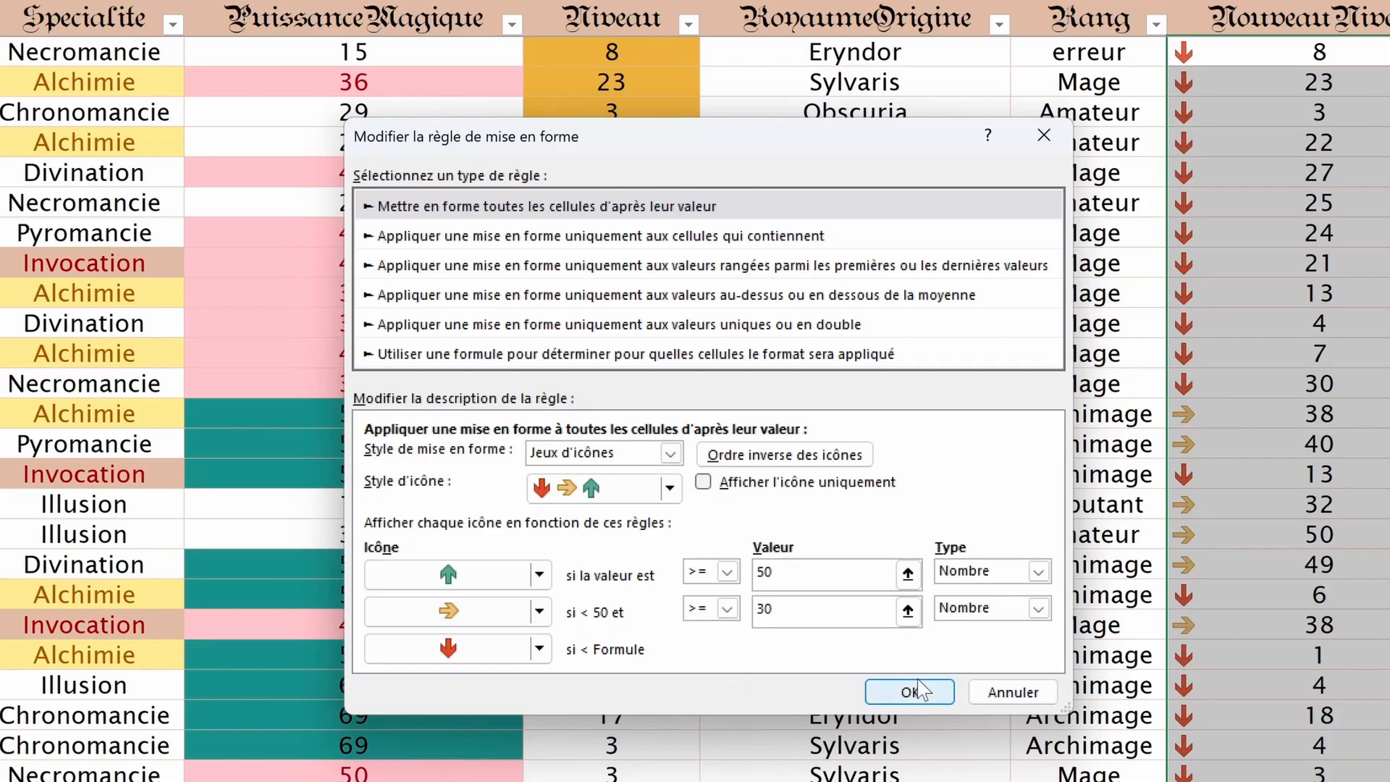
left_click(917, 684)
left_click(961, 577)
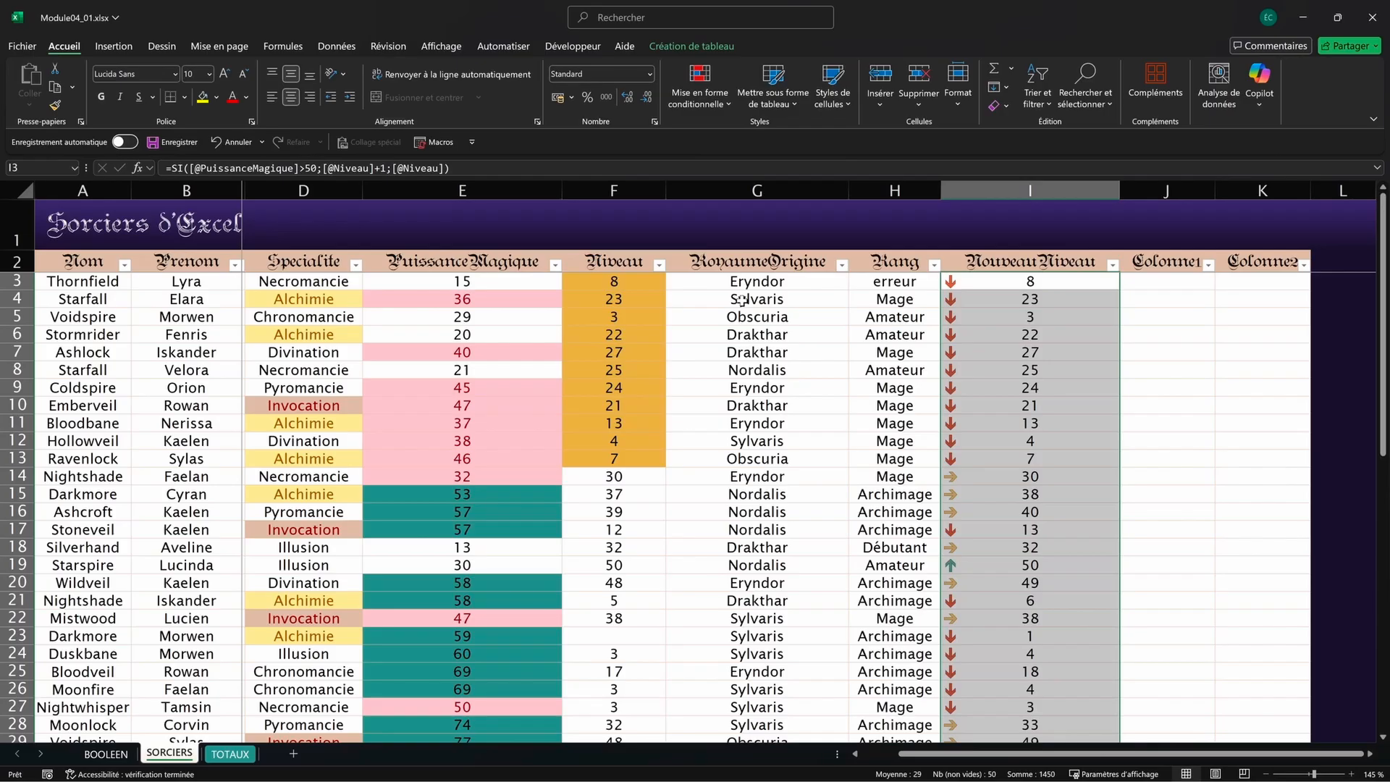
left_click_drag(484, 305, 507, 564)
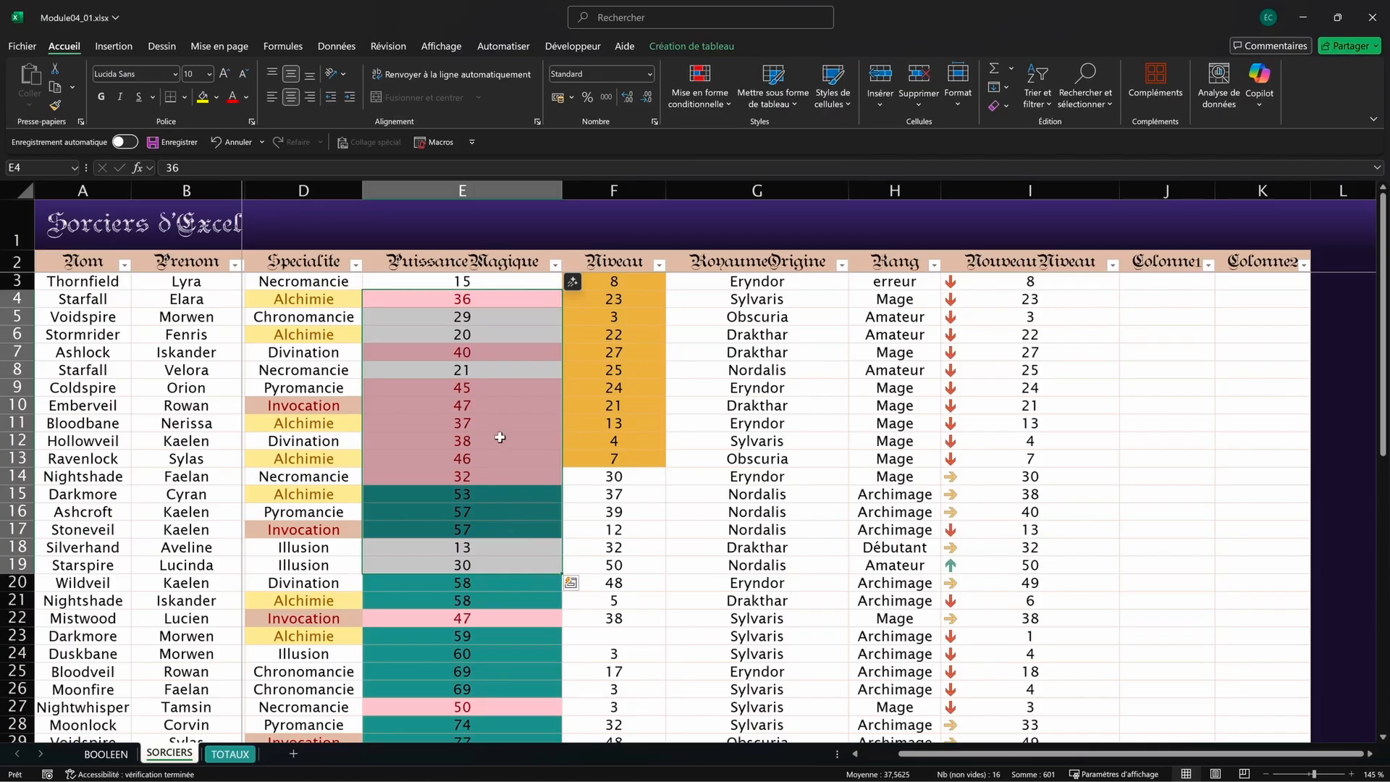
left_click_drag(501, 317, 507, 617)
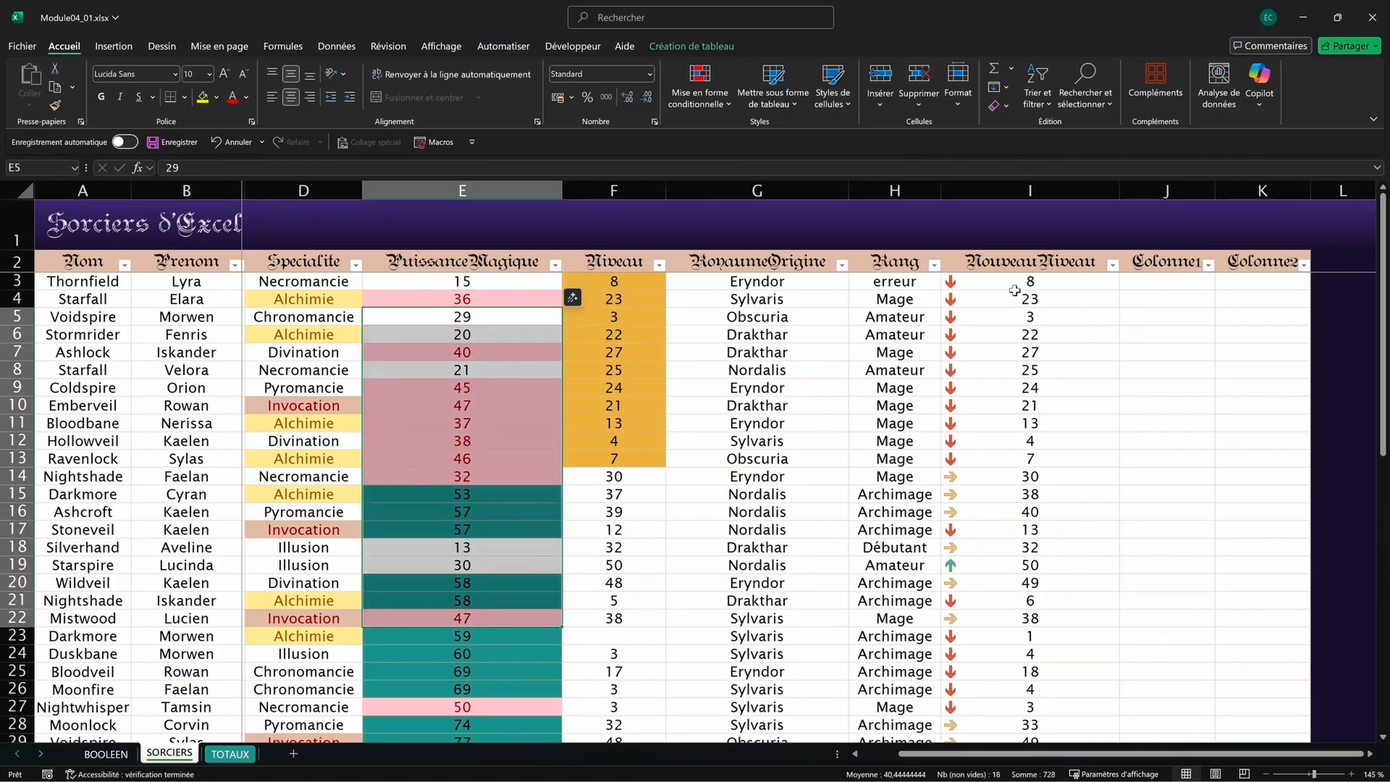
Step: Add a conditional formatting rule to the NouveauNiveau values that marks those greater than 50 with green fill and dark green text
left_click_drag(994, 282, 993, 530)
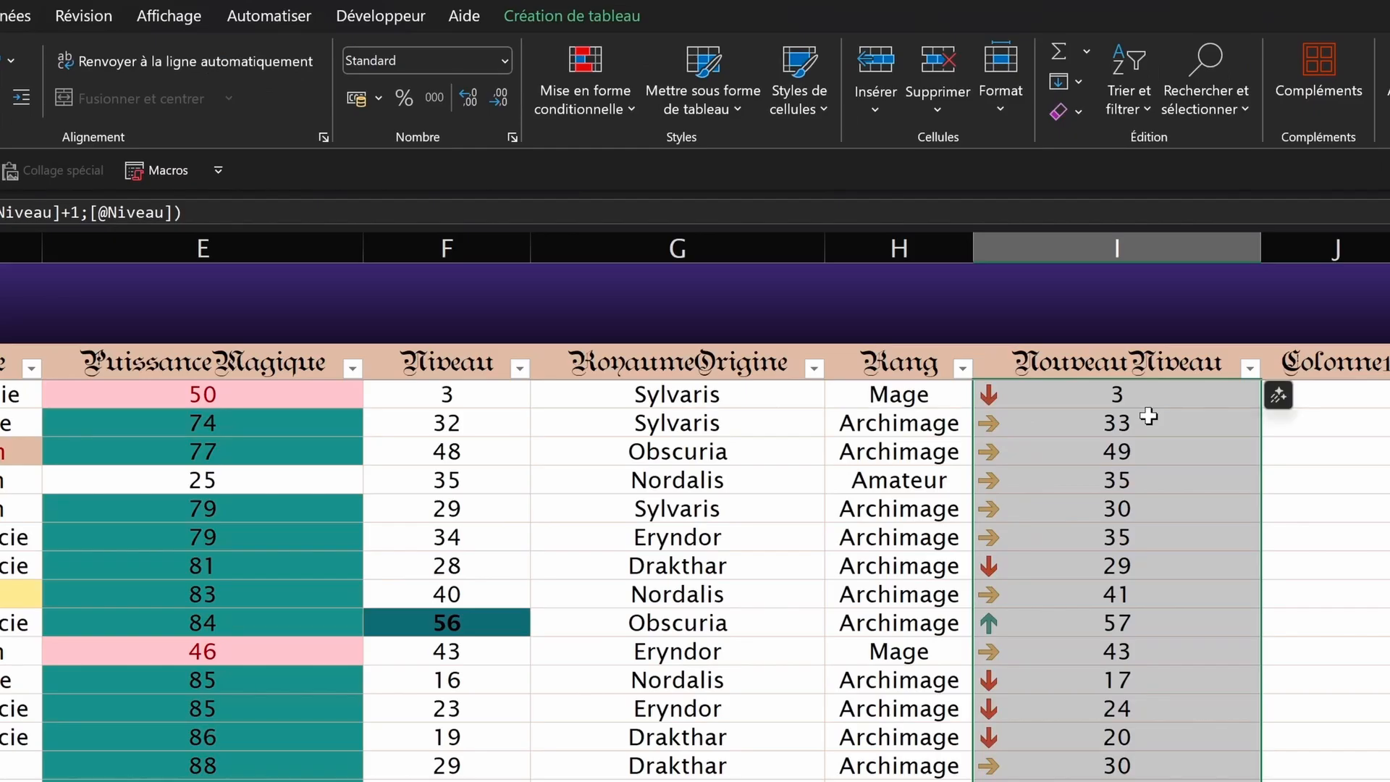
scroll(1327, 644, "up", 10)
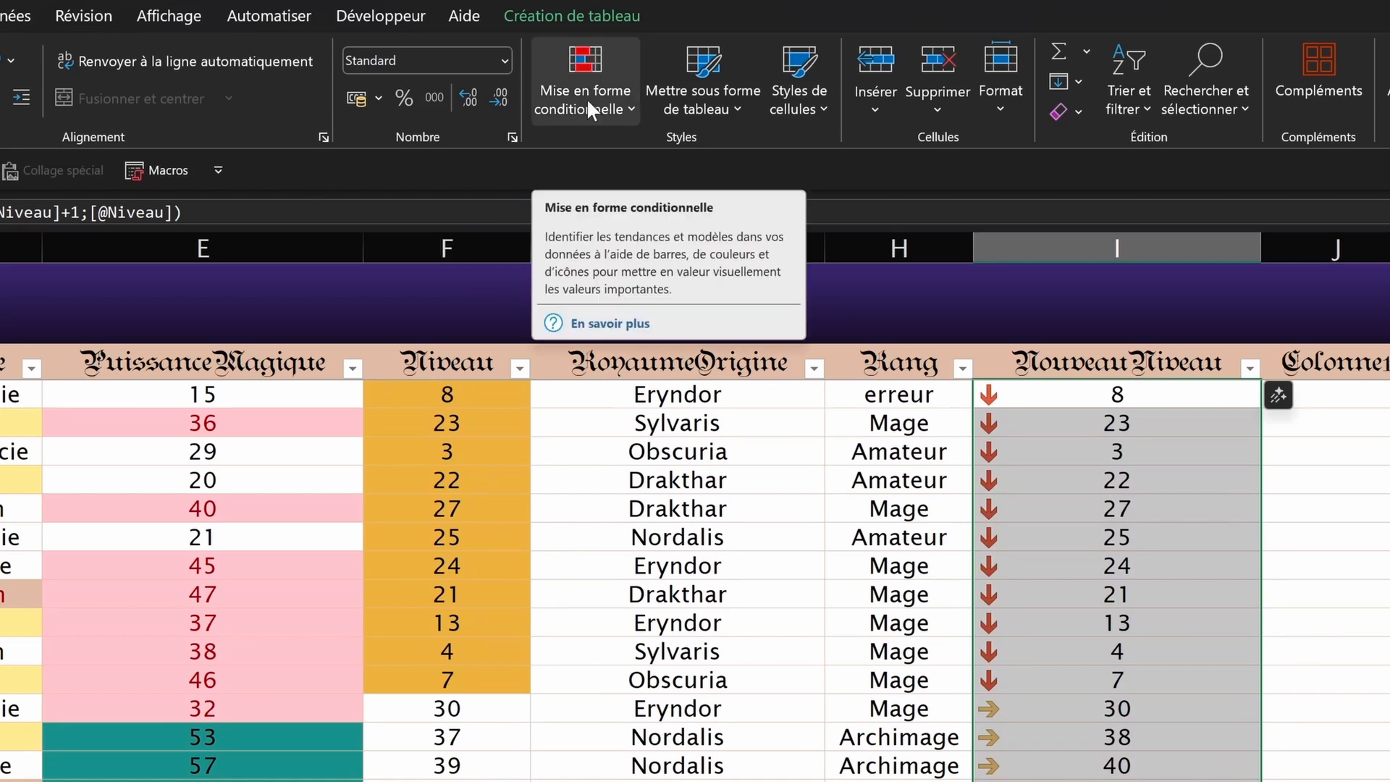
left_click(586, 98)
mouse_move(663, 174)
left_click(1017, 163)
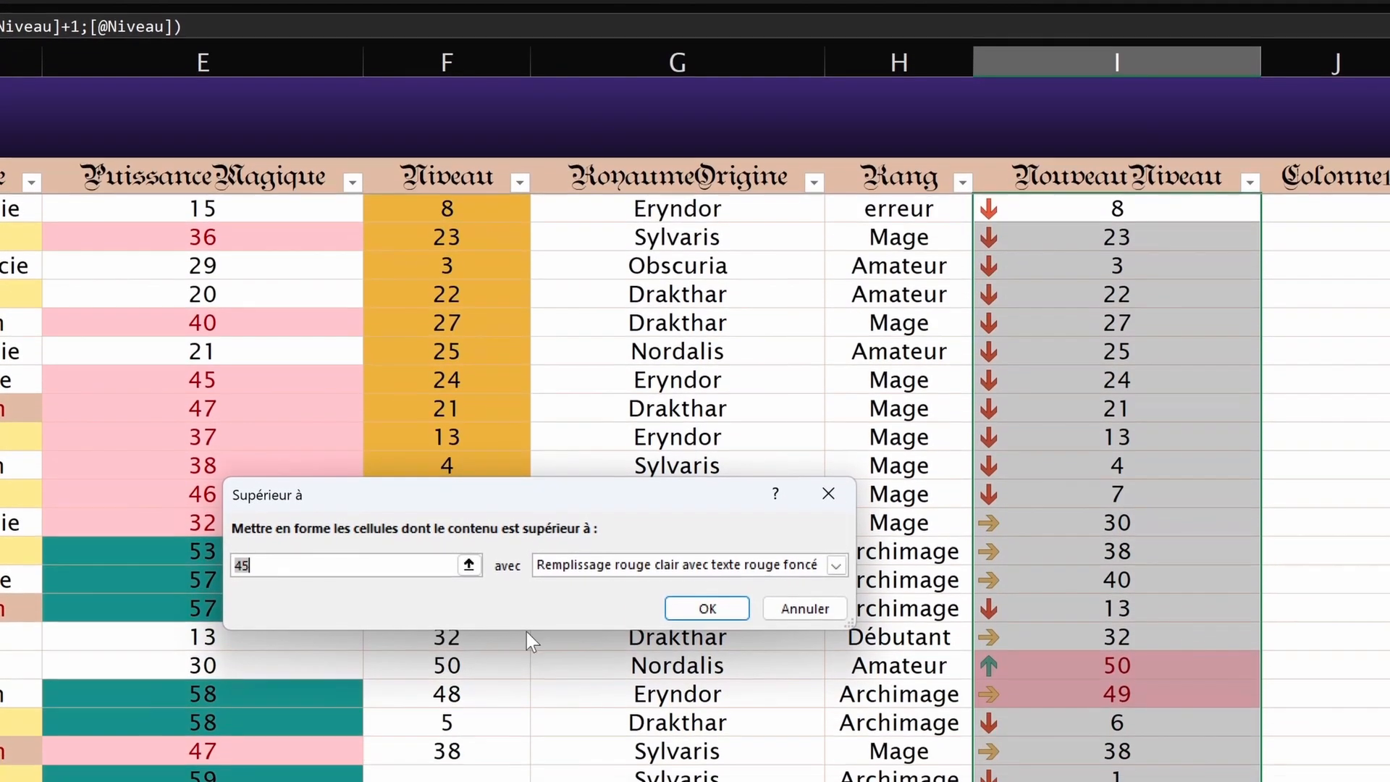
type("50")
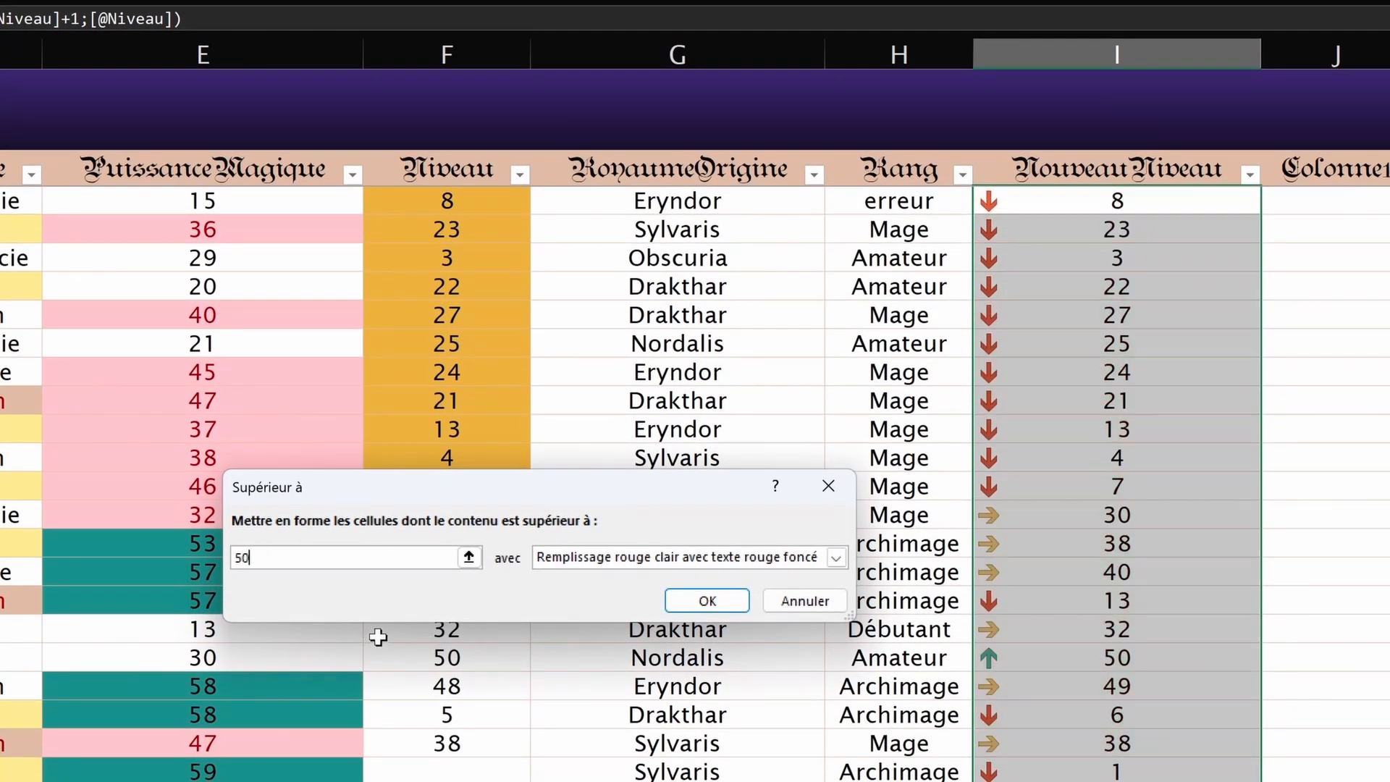
left_click(836, 556)
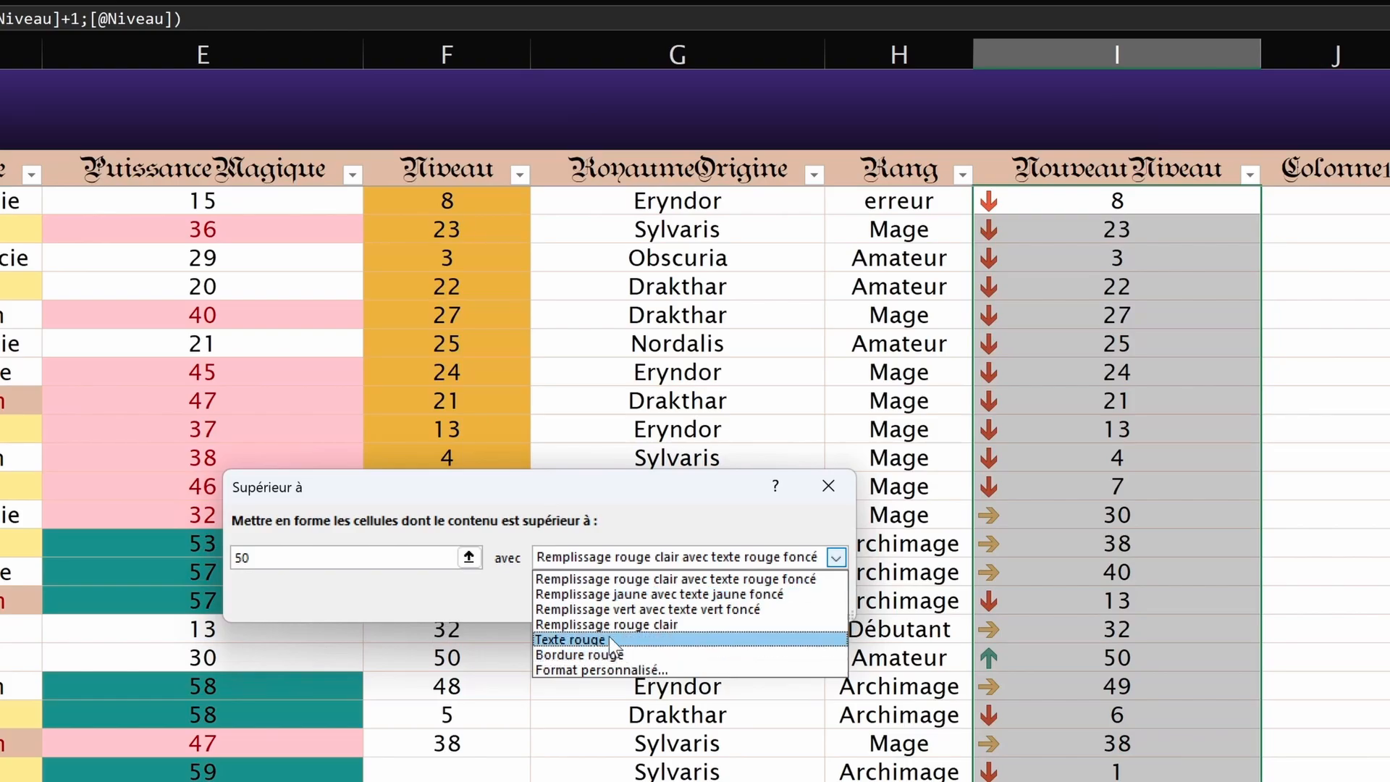
left_click(622, 609)
left_click(711, 602)
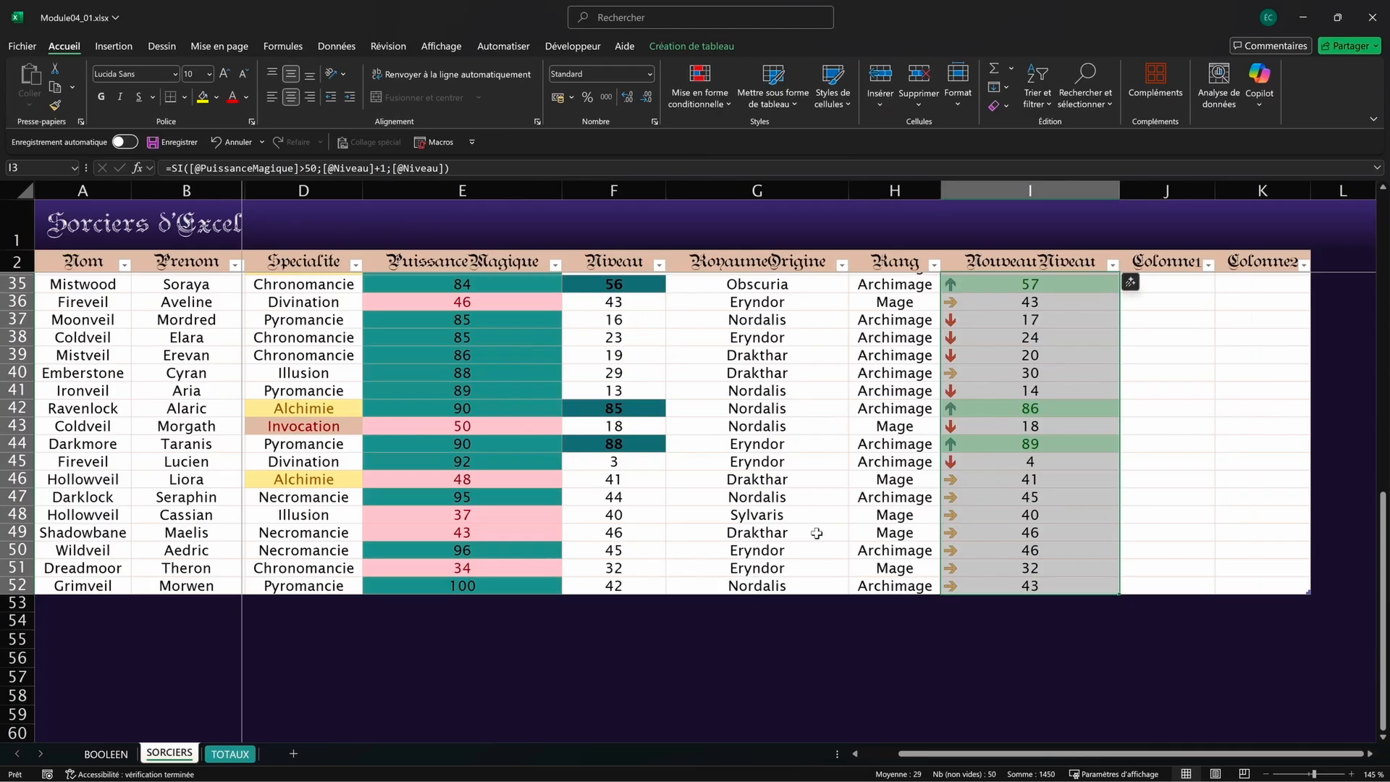
scroll(993, 361, "up", 1)
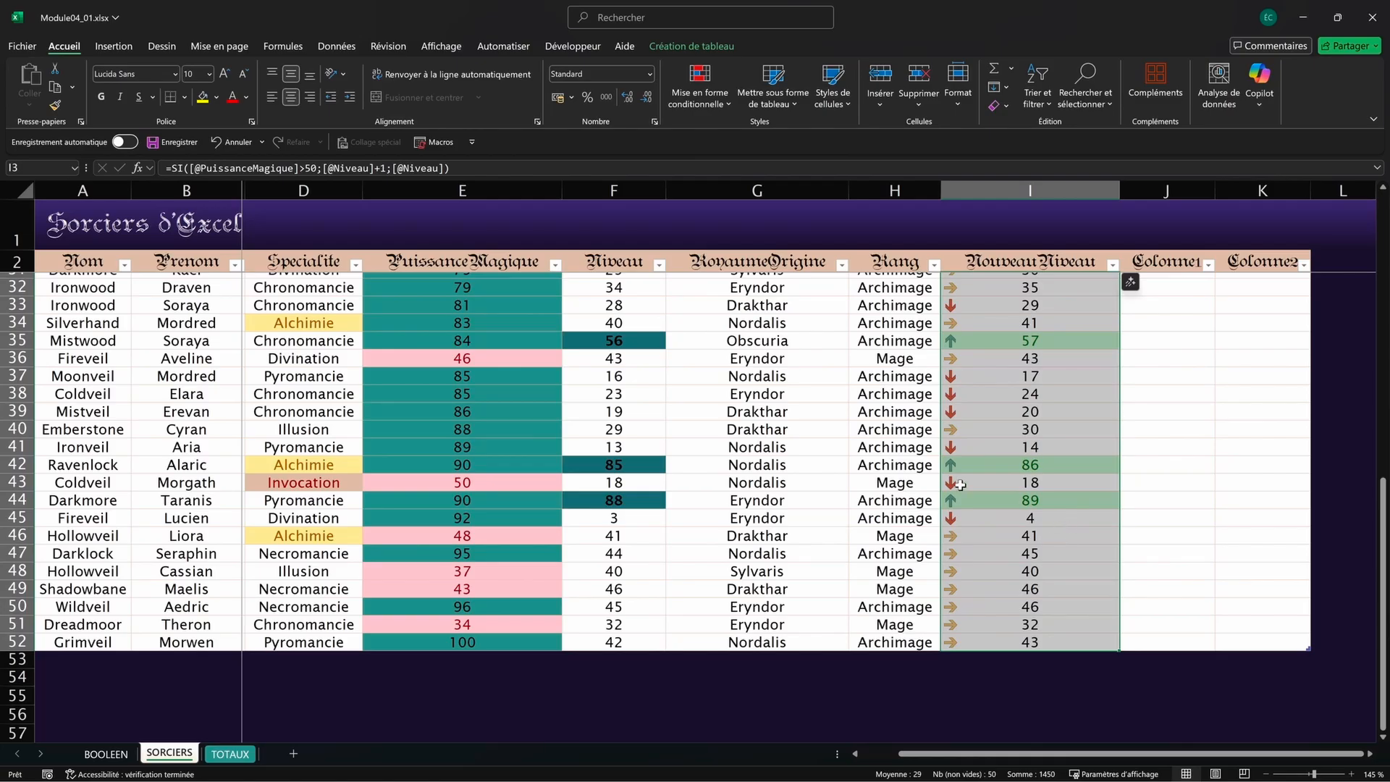
scroll(1011, 506, "up", 1)
scroll(1011, 506, "down", 1)
scroll(975, 536, "up", 6)
scroll(974, 536, "up", 3)
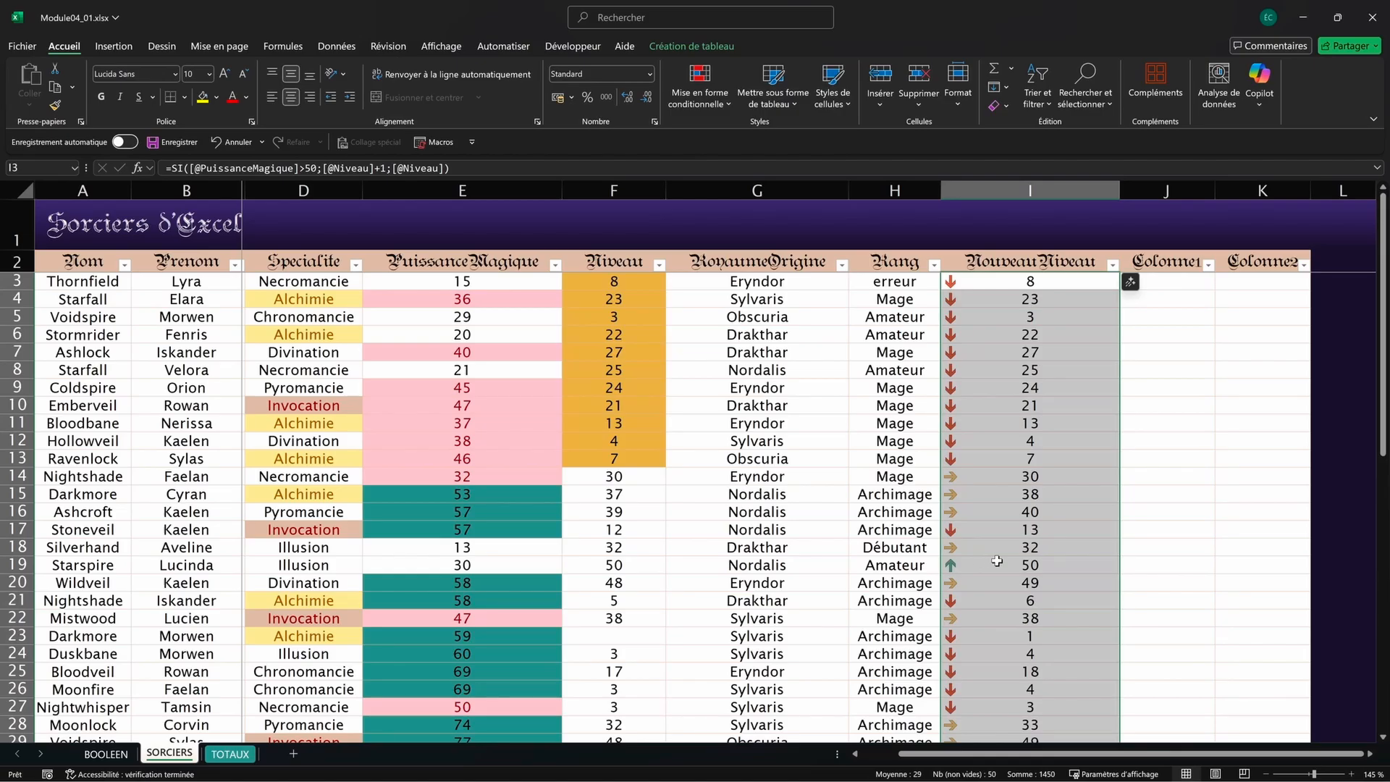
Step: Copy the formatting of all NouveauNiveau values onto the Niveau column, starting at its first data cell, with the Format Painter
left_click(1012, 458)
left_click(1033, 282)
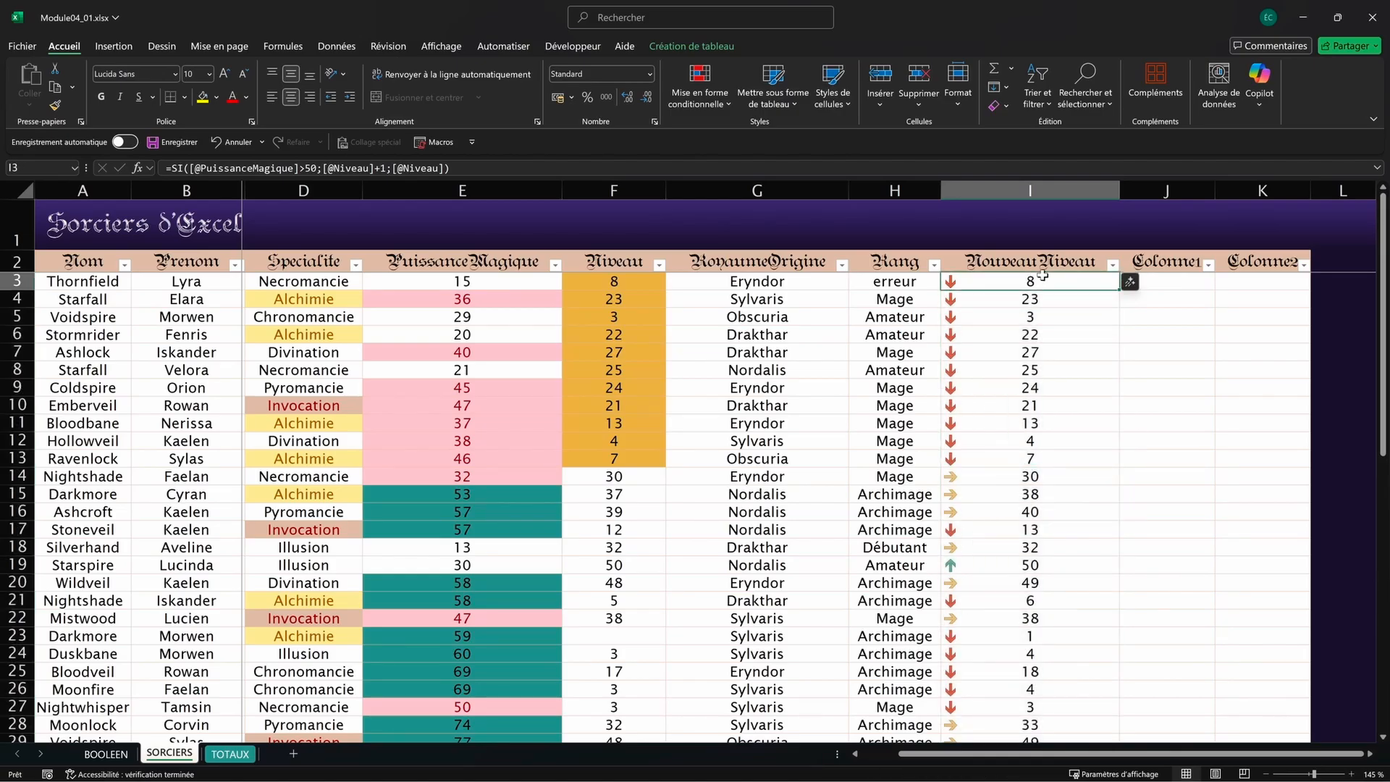
key("ctrl+shift+Down")
scroll(1014, 284, "down", 3)
scroll(1002, 307, "up", 11)
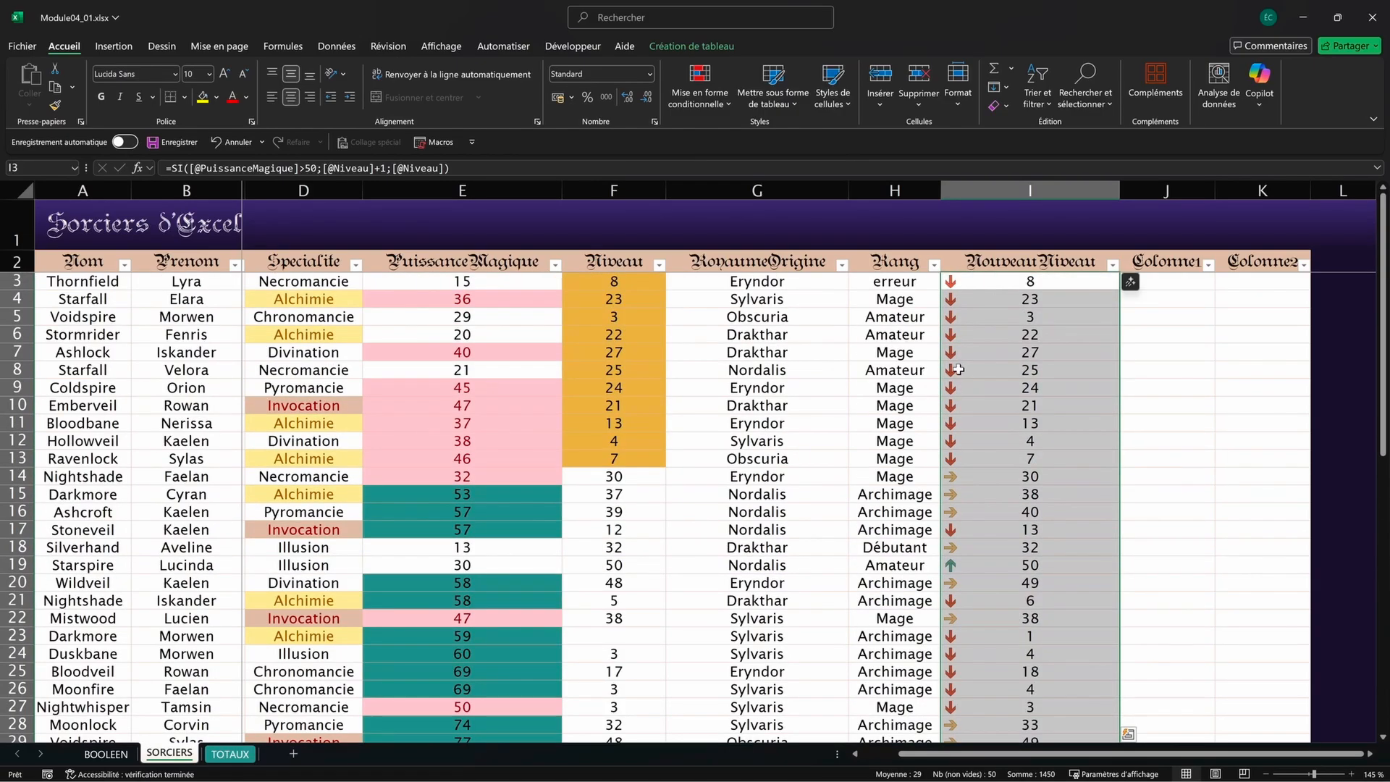
scroll(973, 396, "down", 2)
scroll(933, 385, "down", 5)
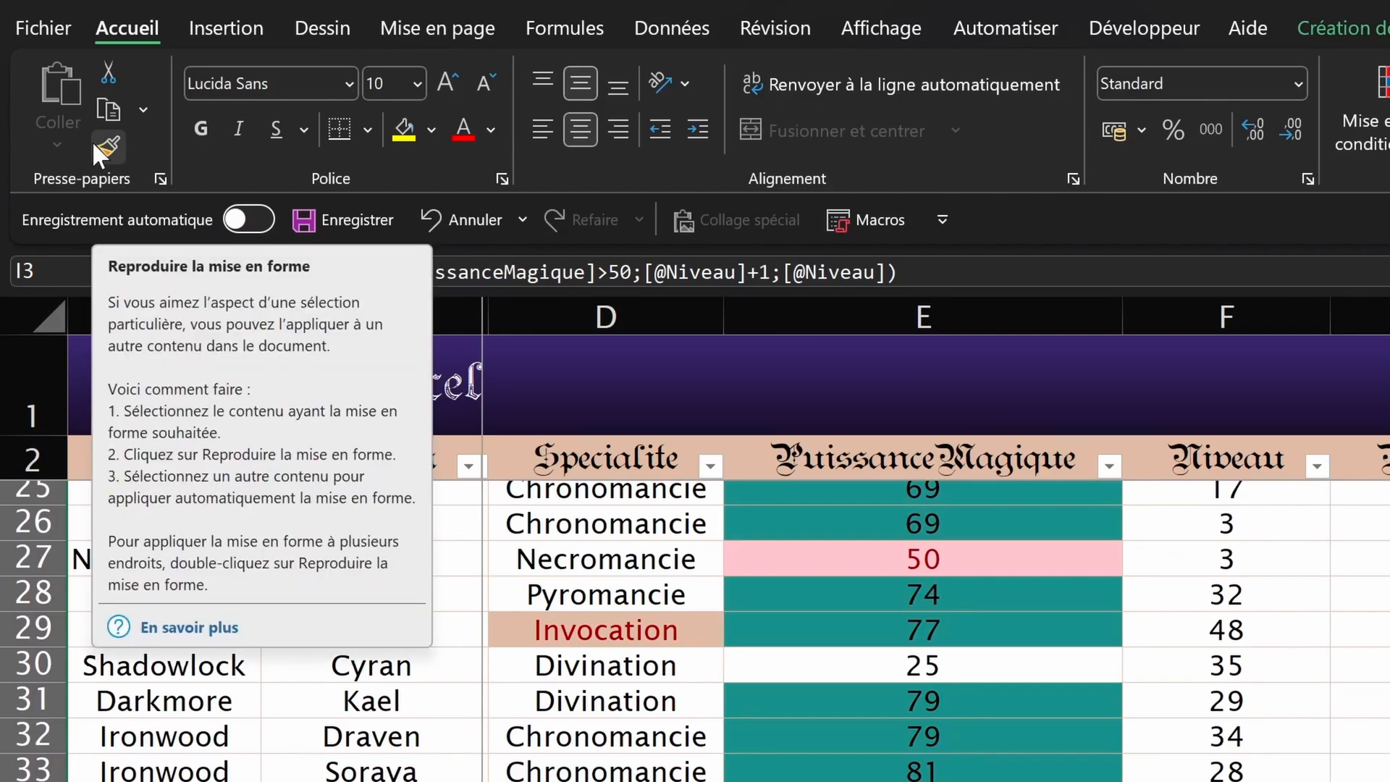
left_click(102, 145)
scroll(1010, 428, "up", 6)
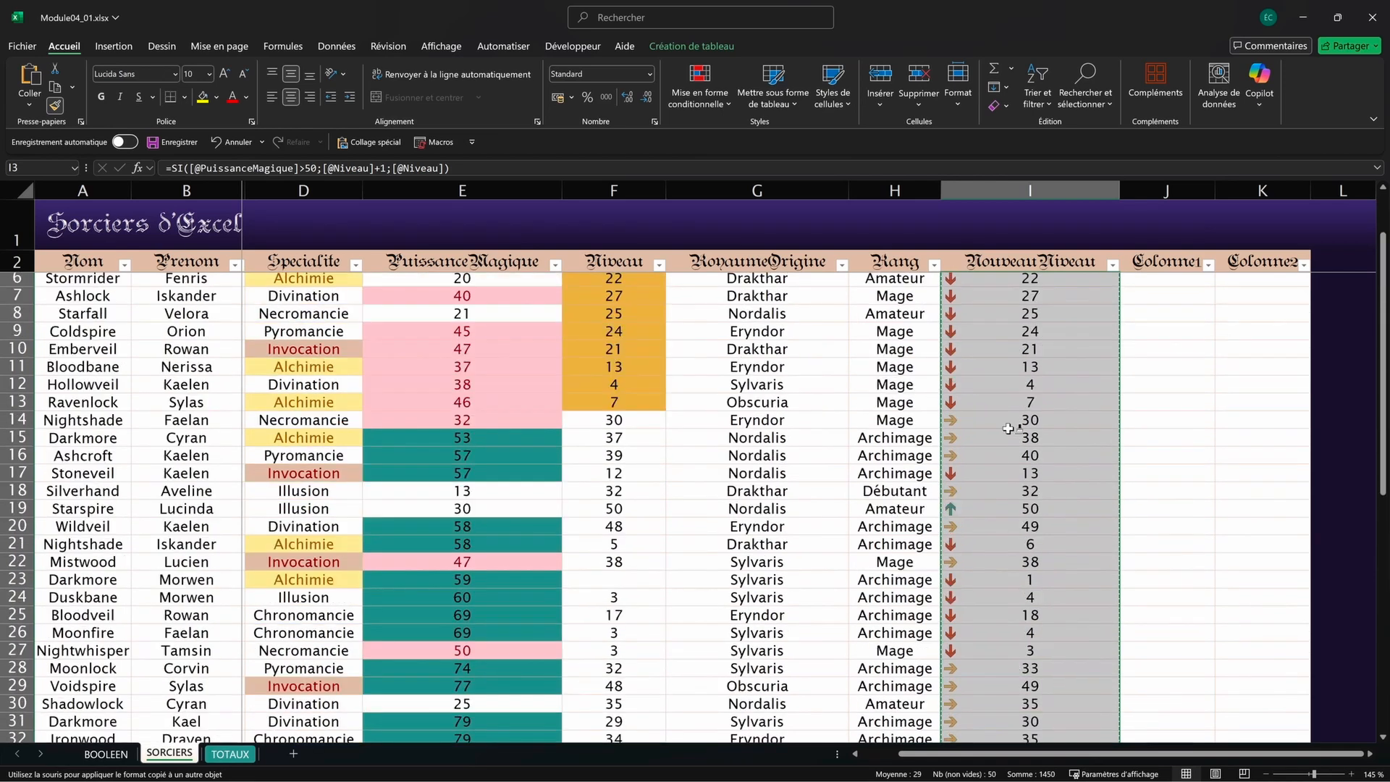
scroll(1008, 428, "up", 1)
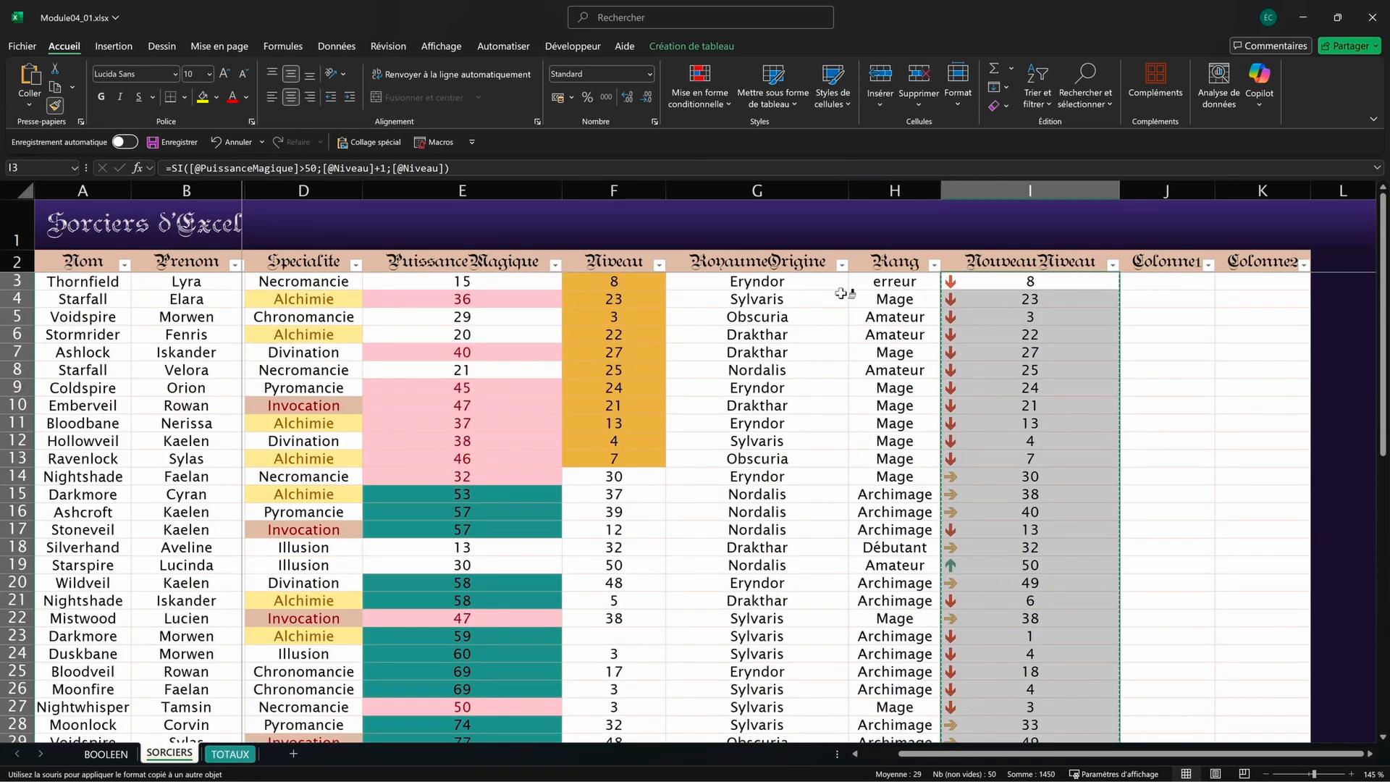
left_click(611, 279)
scroll(638, 415, "down", 3)
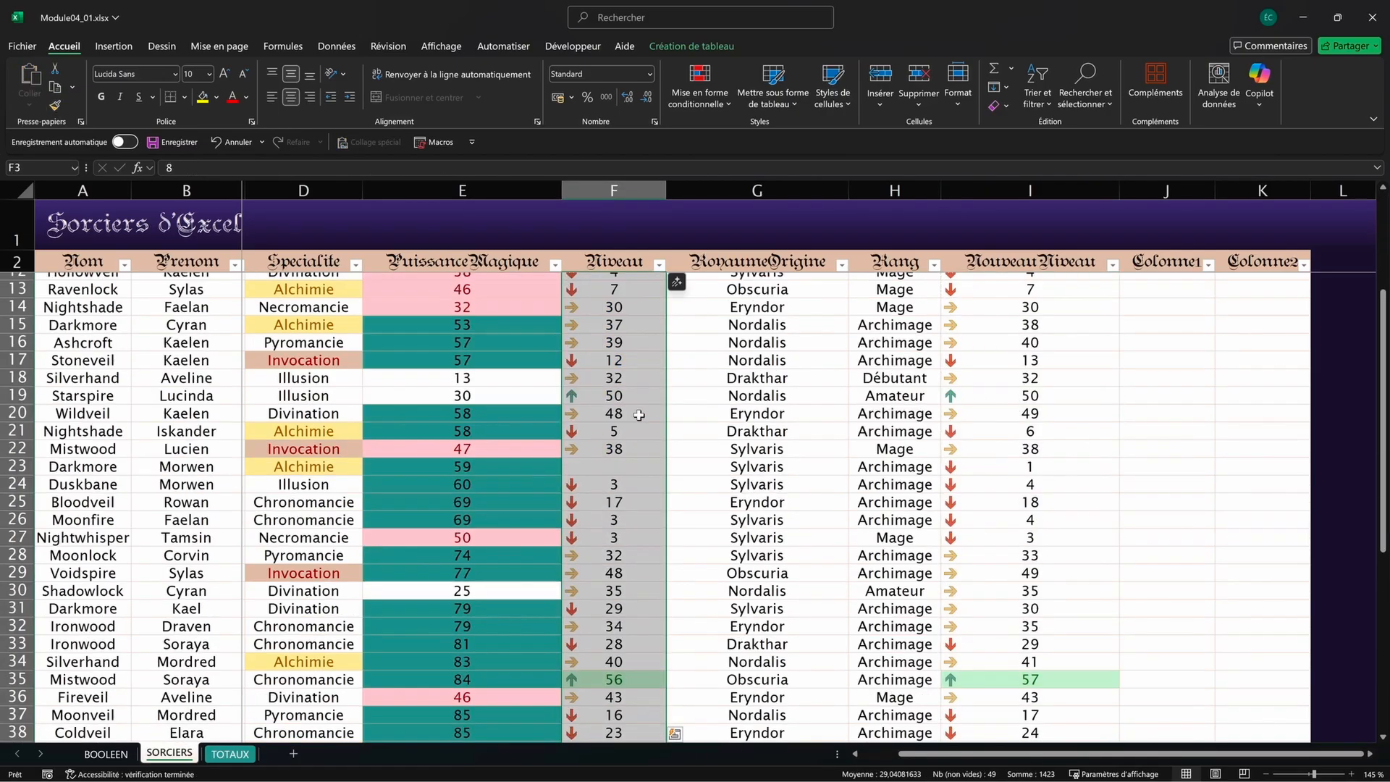
scroll(655, 463, "down", 6)
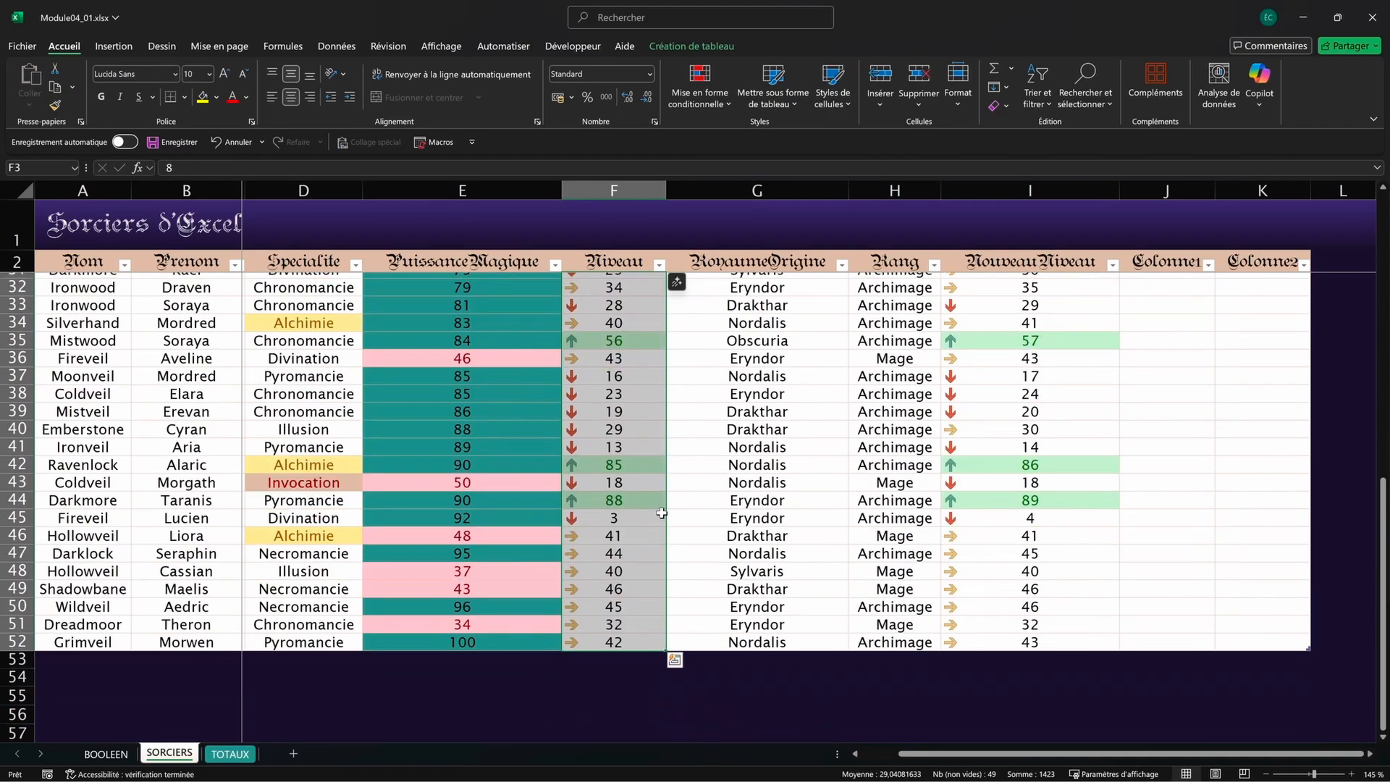
scroll(660, 505, "up", 4)
scroll(660, 506, "up", 5)
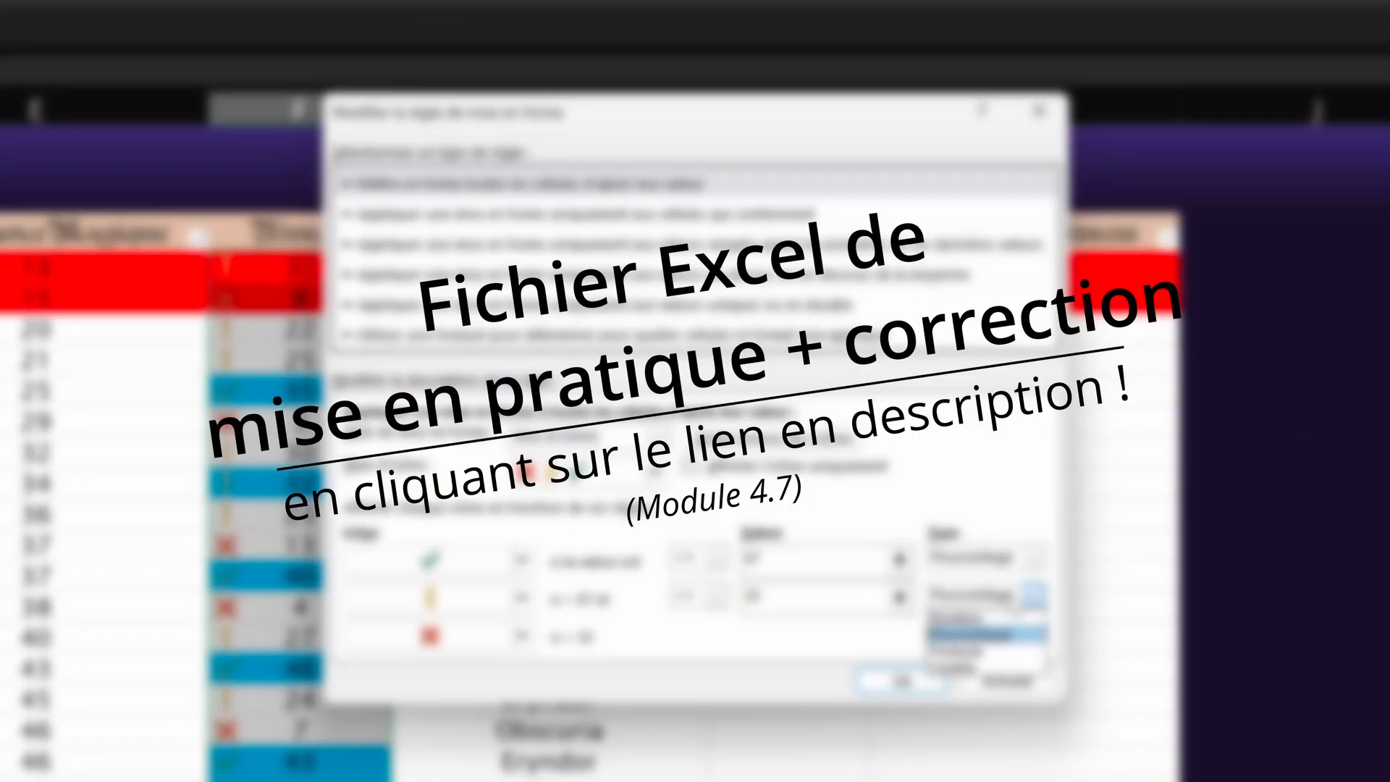
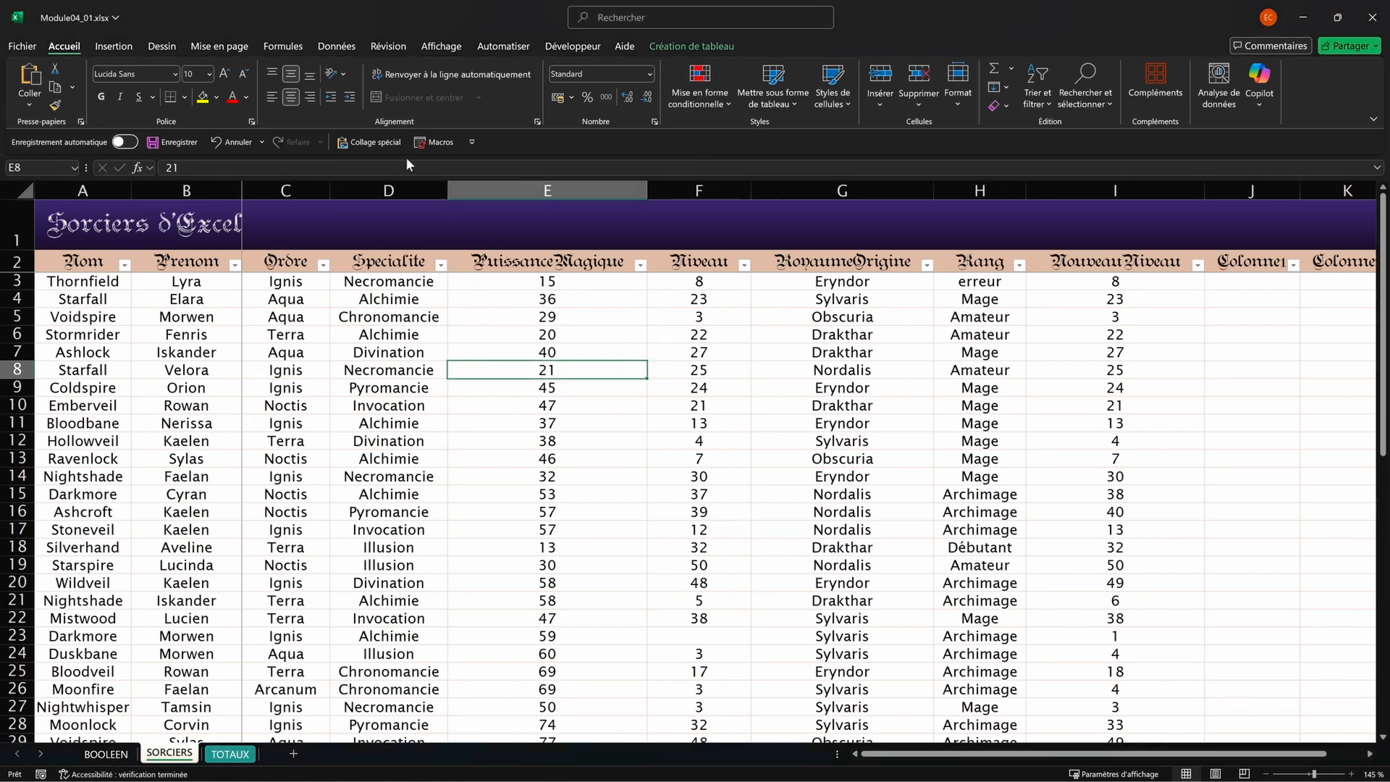
Step: Add a total row to the sorciers table and have it calculate the sum (Somme) of the PuissanceMagique column
left_click(717, 46)
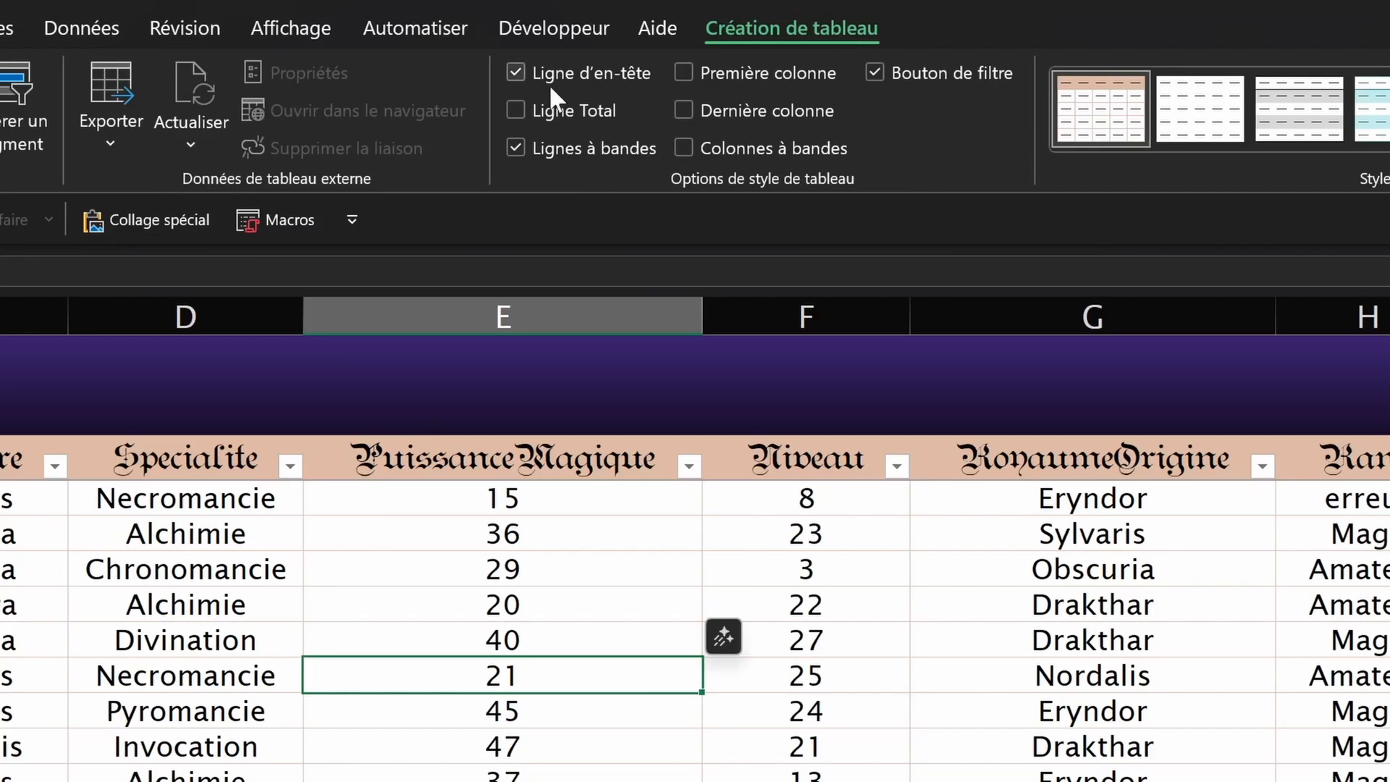
left_click(516, 110)
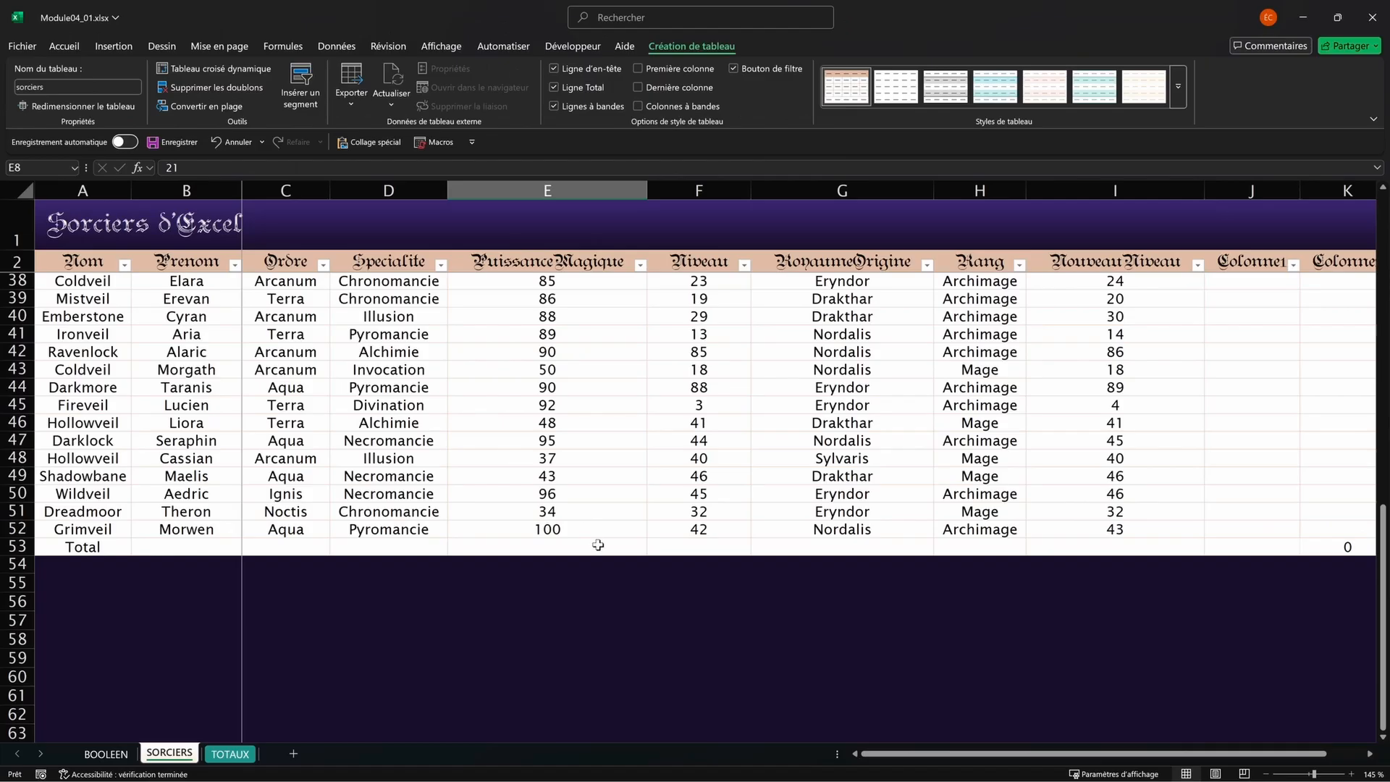
left_click(653, 549)
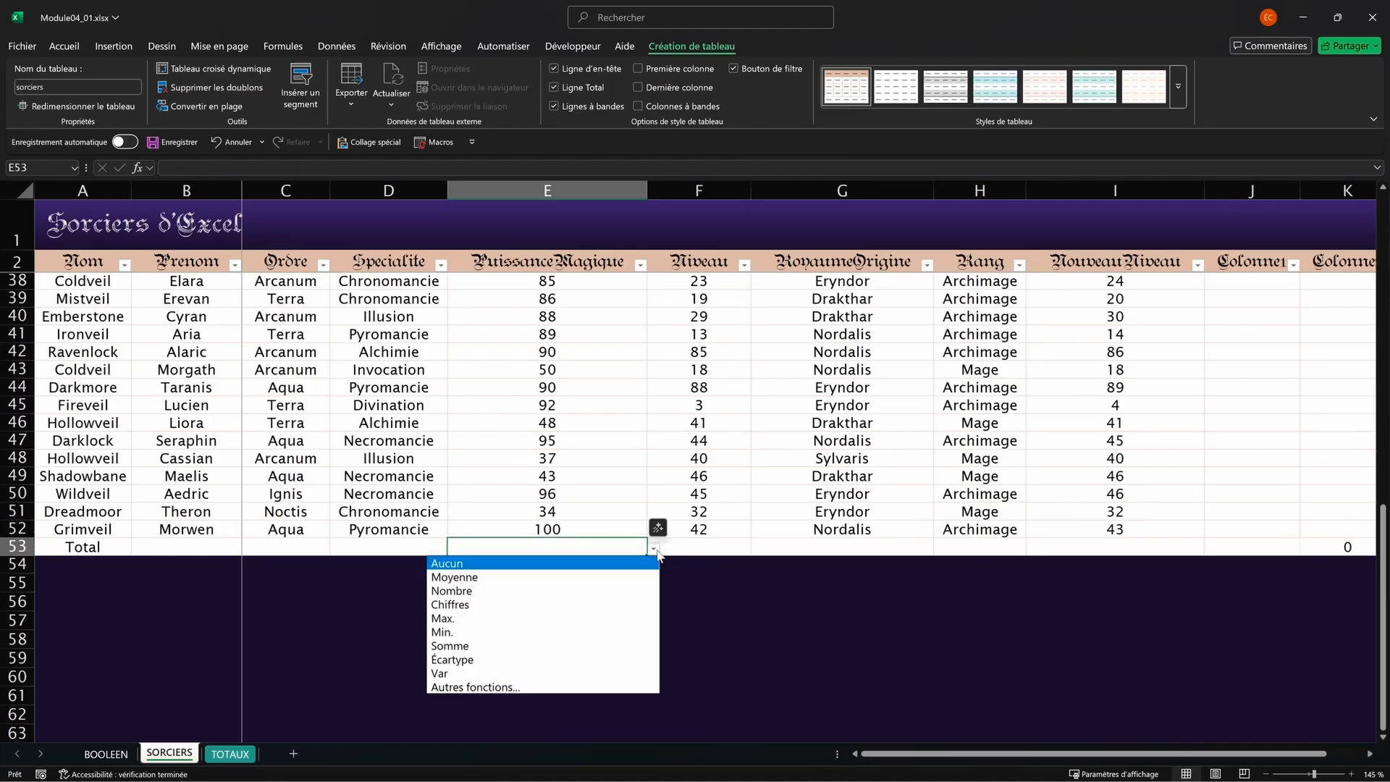
left_click(528, 642)
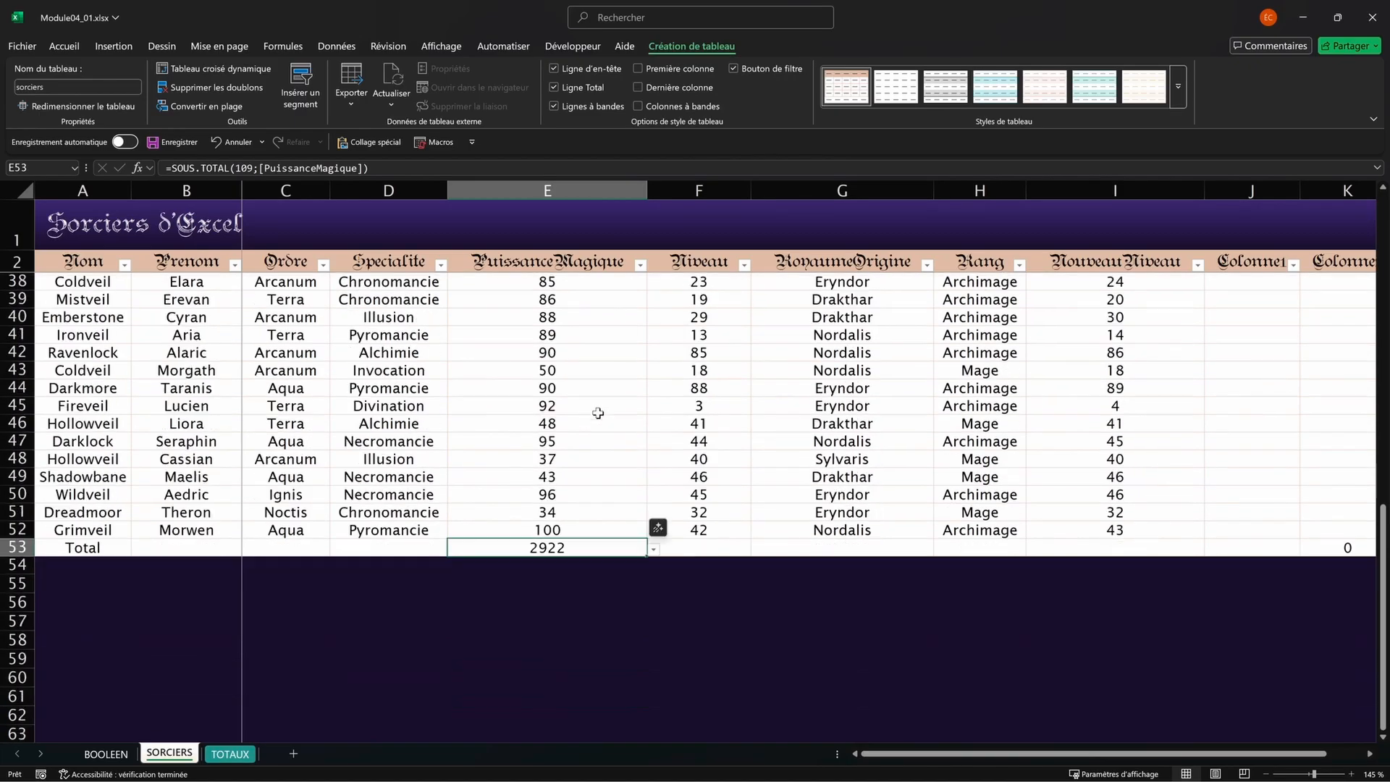
Step: Filter the Specialite column so that only the Alchimie rows are listed
left_click(590, 404)
scroll(590, 409, "up", 1)
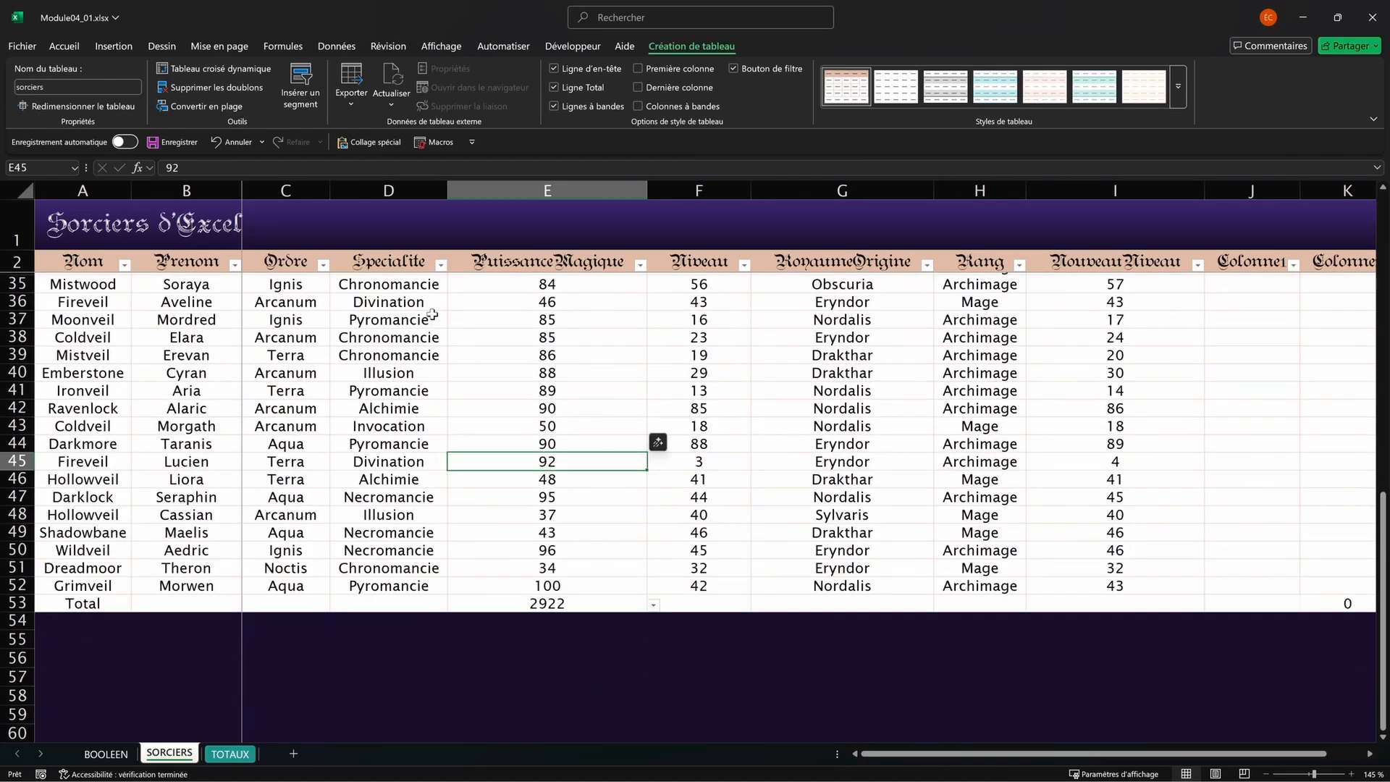
left_click_drag(432, 315, 436, 301)
left_click(441, 265)
left_click(312, 456)
left_click(309, 468)
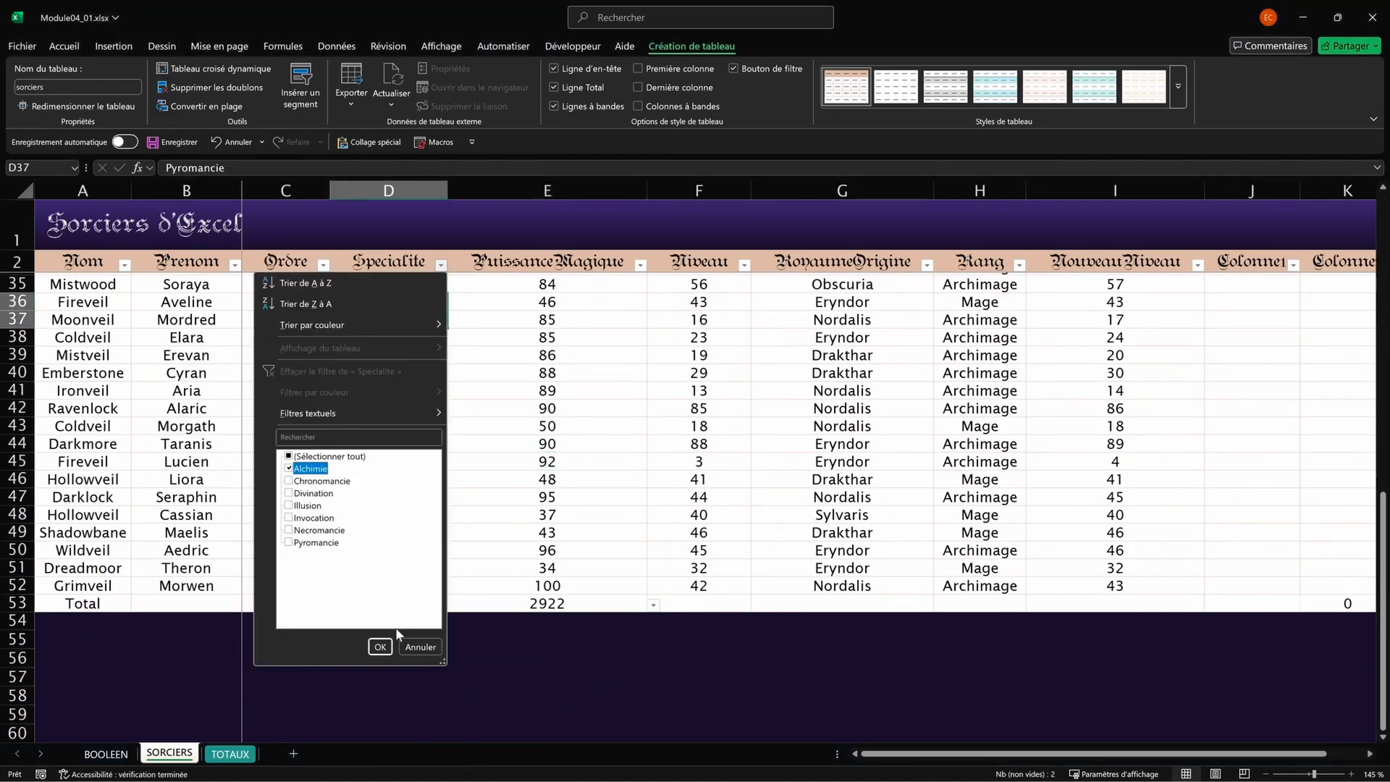
left_click(379, 646)
Step: Compare the PuissanceMagique subtotal in the total row with the sum of the filtered Alchimie values
left_click(561, 466)
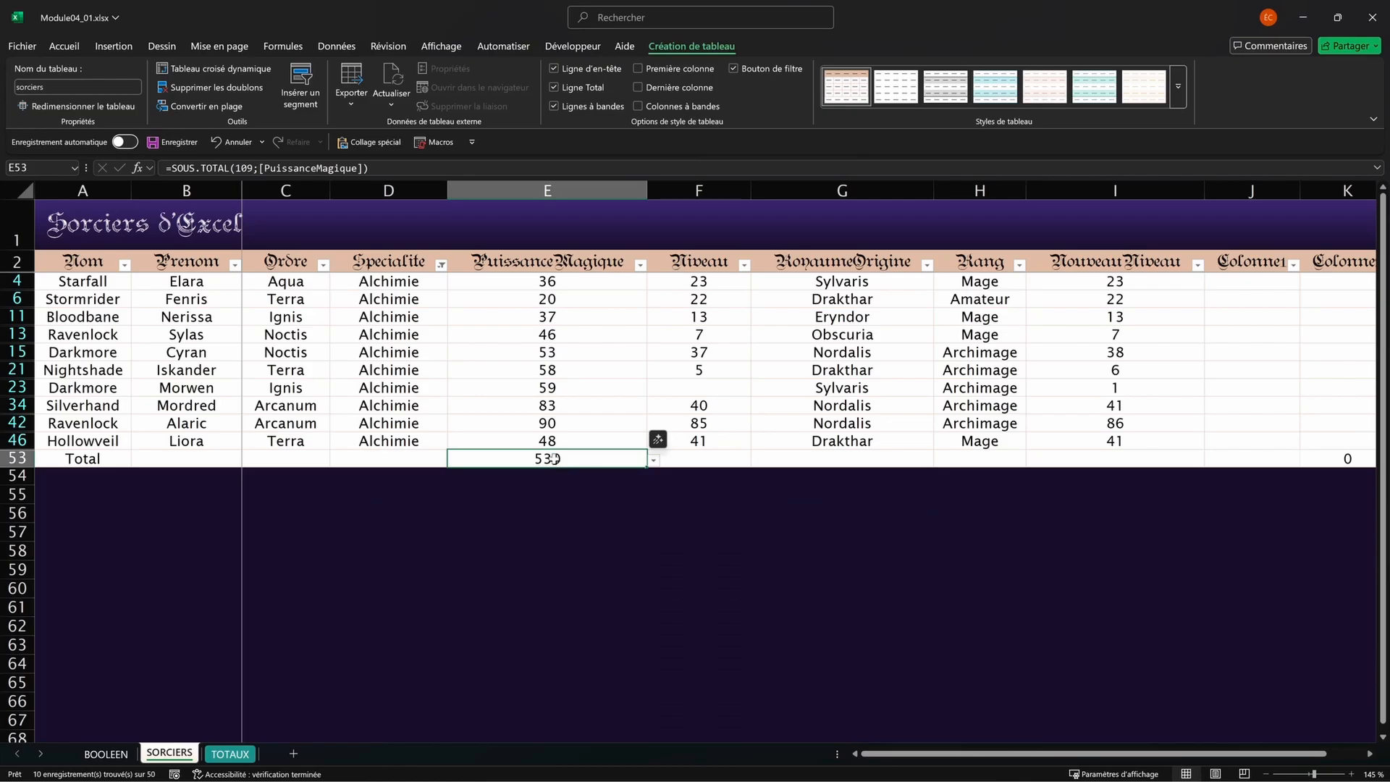
left_click_drag(543, 280, 526, 437)
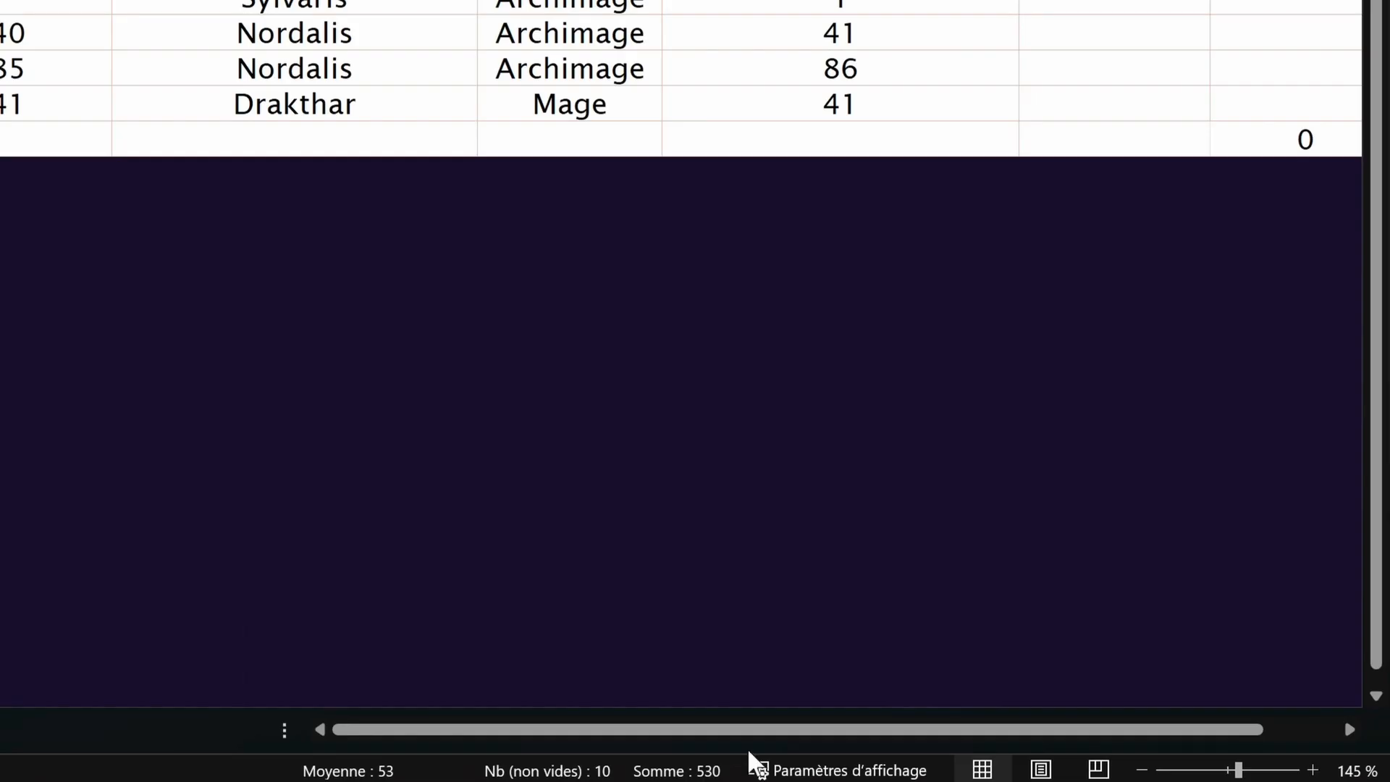
left_click(538, 389)
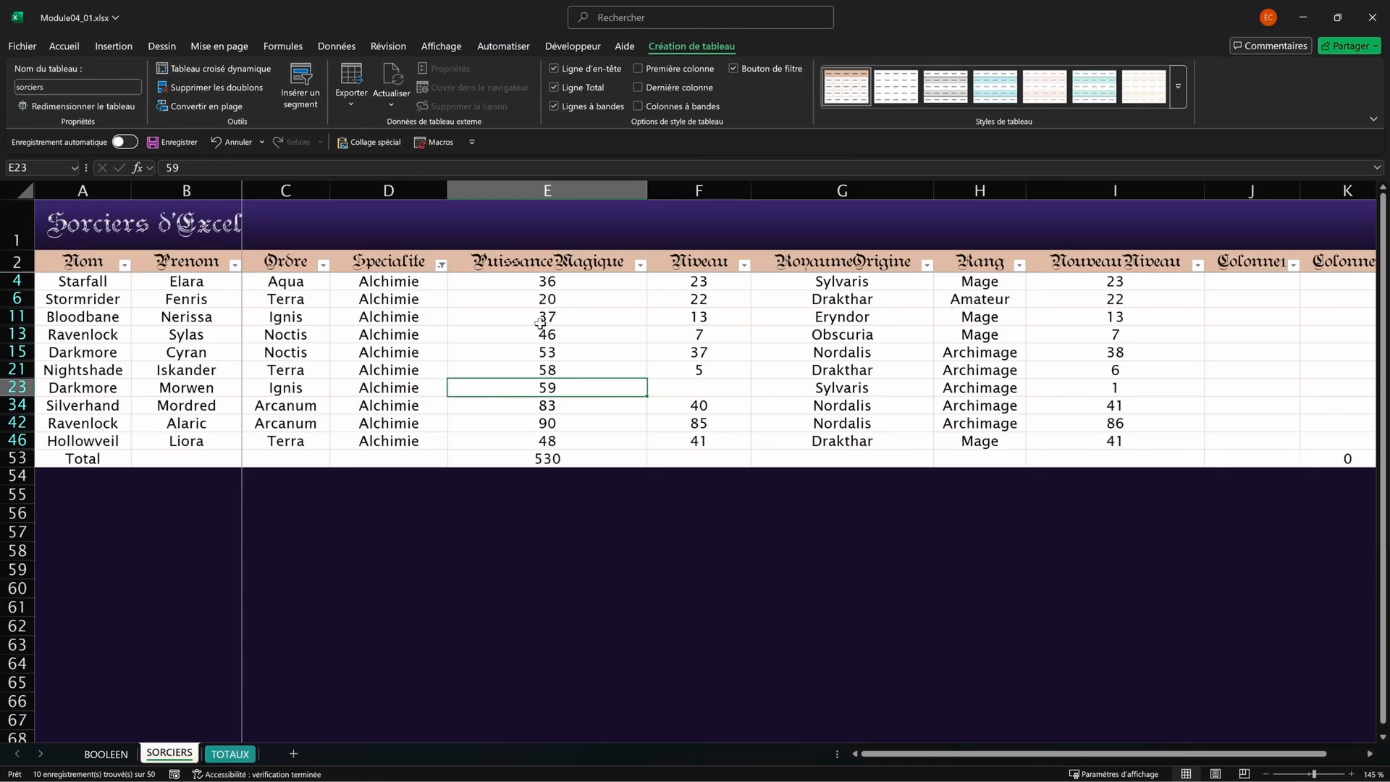
left_click(540, 320)
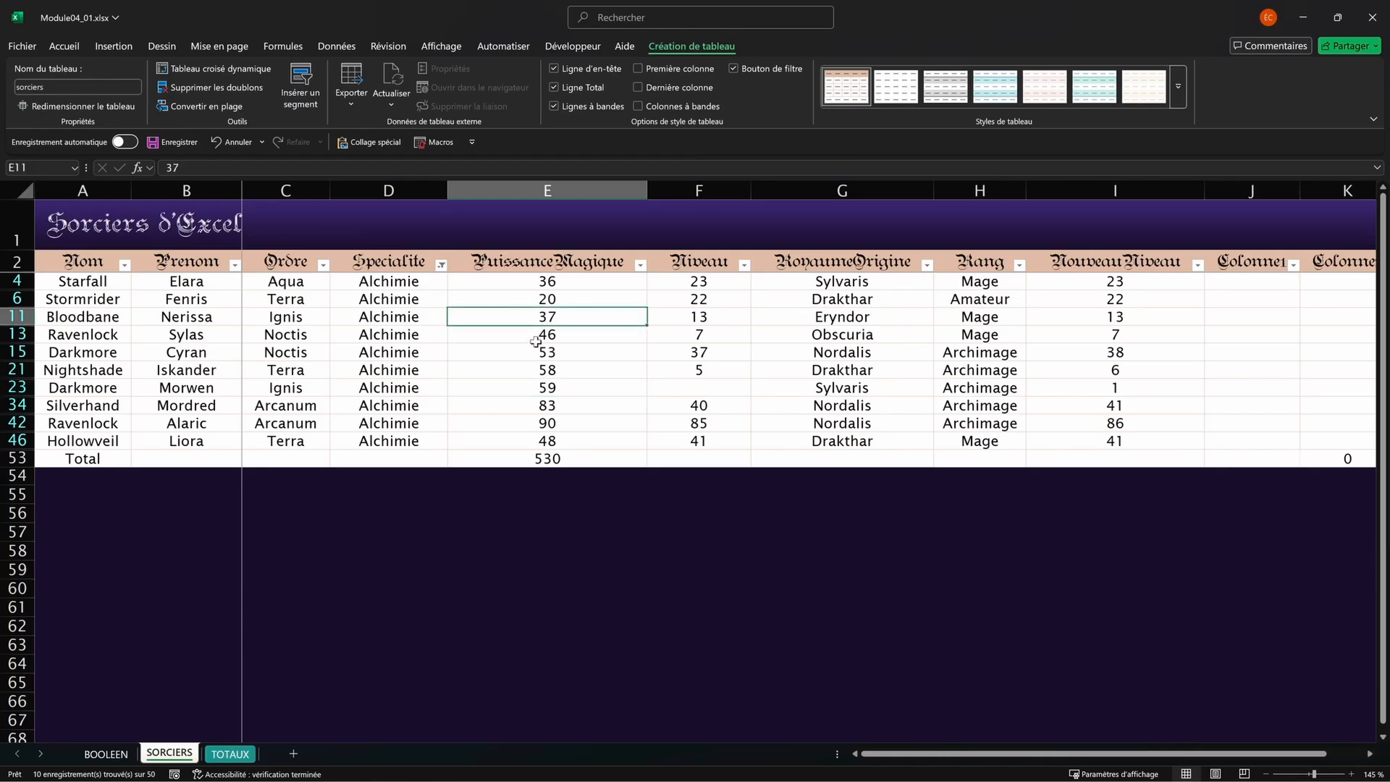
Step: Switch to the TOTAUX sheet and try starting an NB.SI formula in cell C5
key("ctrl+Page_Down")
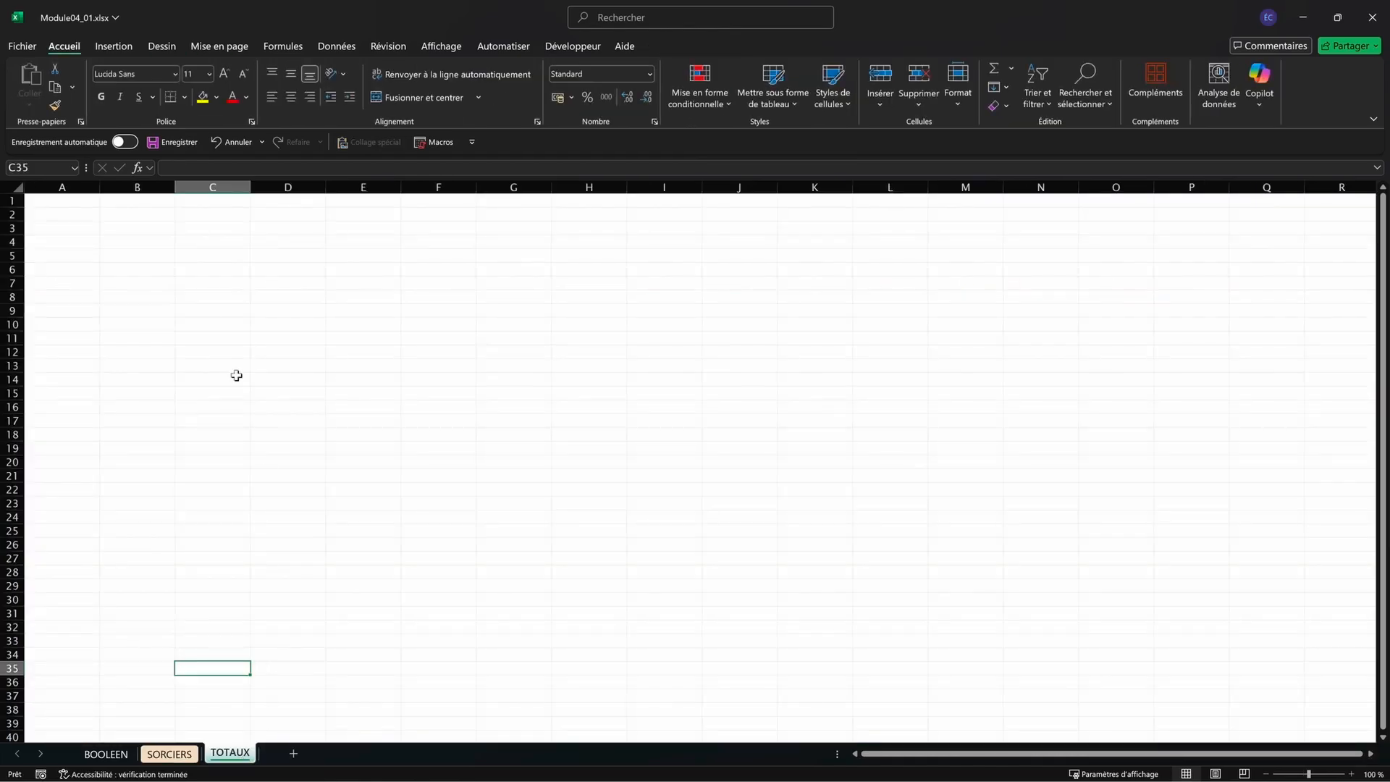
left_click(196, 258)
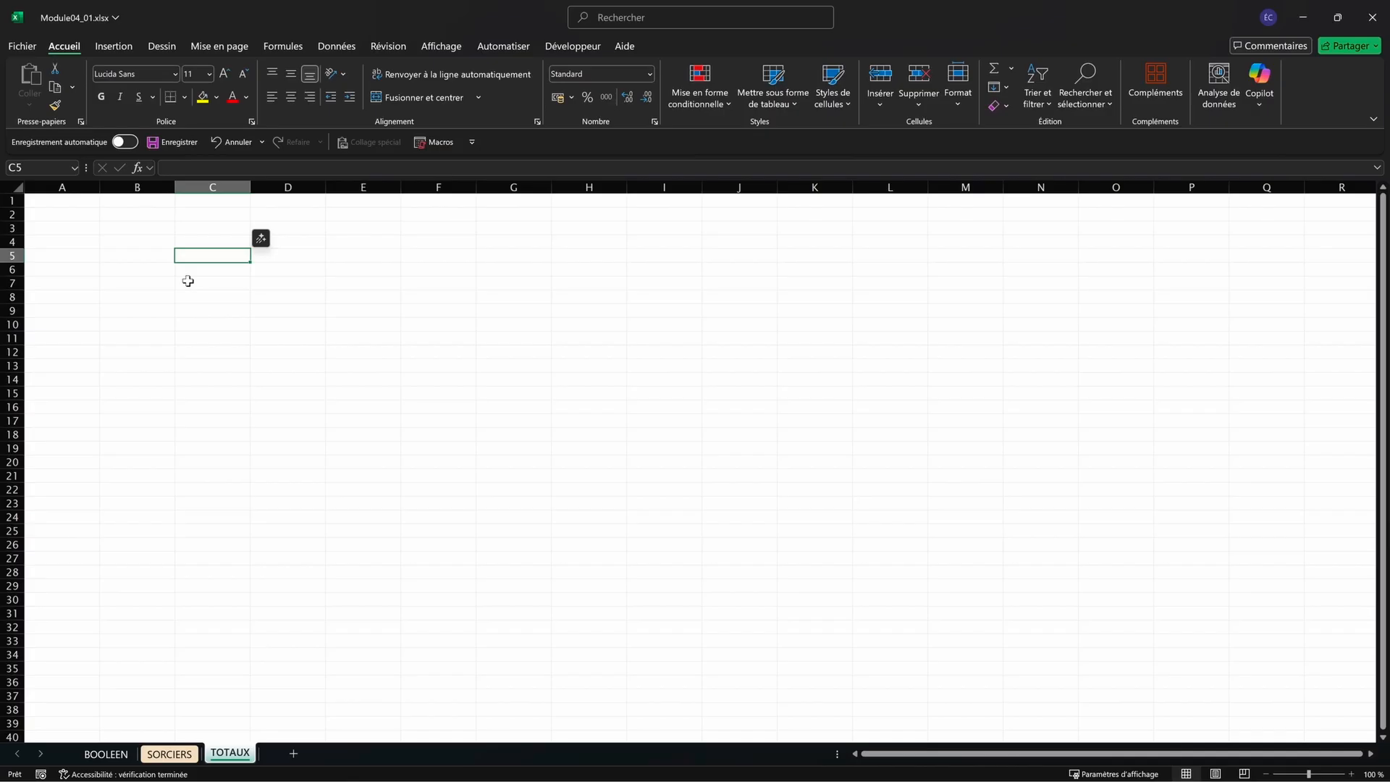
type("=NB.SI")
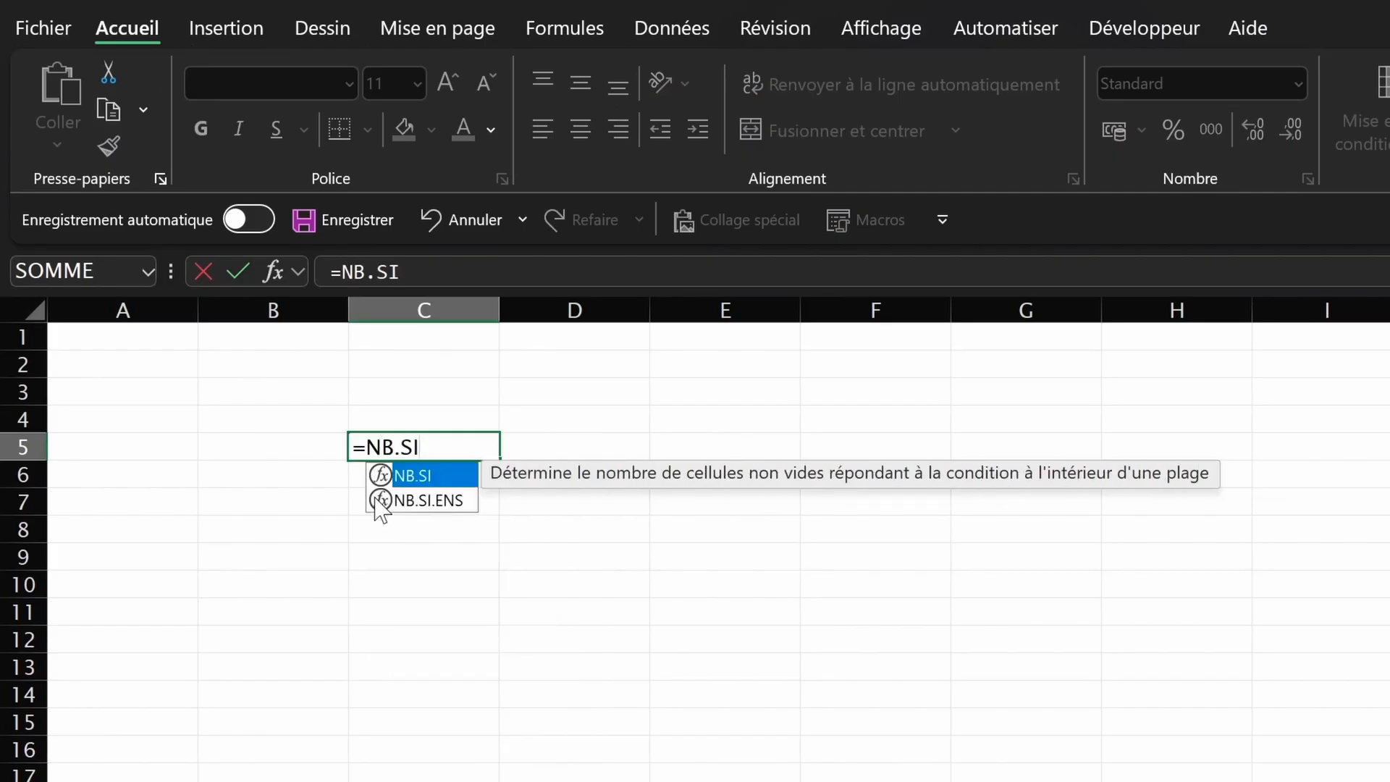
key("Escape")
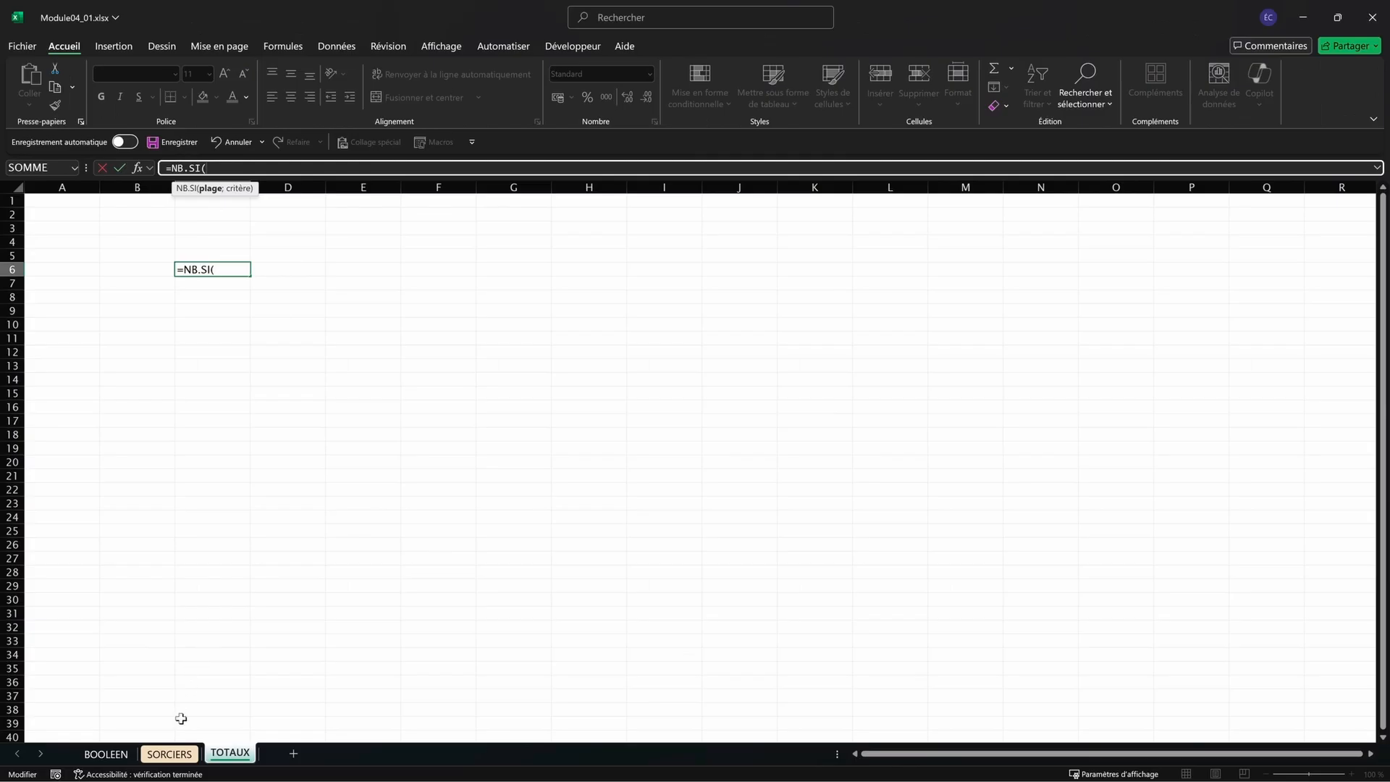
Step: Complete the NB.SI formula in TOTAUX cell C6 to count "Alchimie" in the Specialite column of the sorciers table
left_click(169, 752)
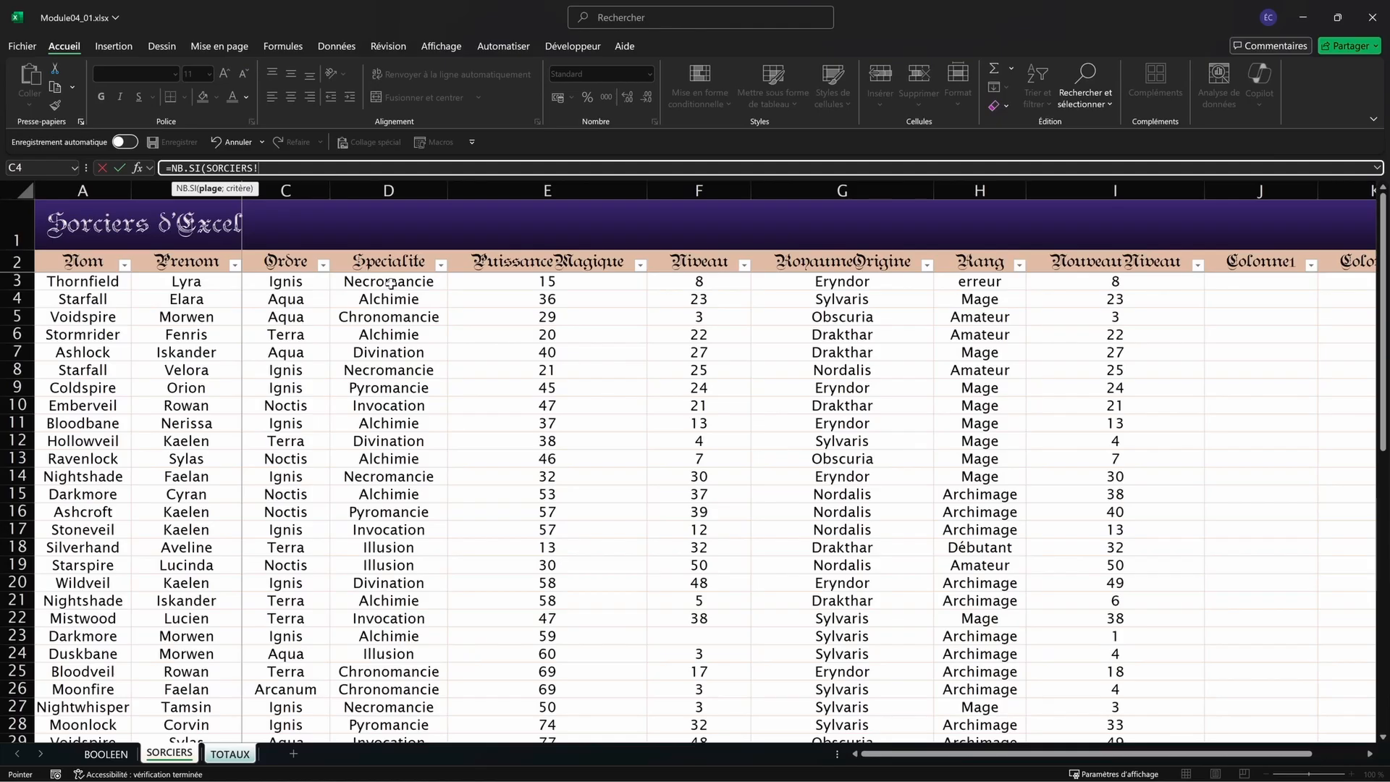
left_click(391, 282)
key("ctrl+shift+Down")
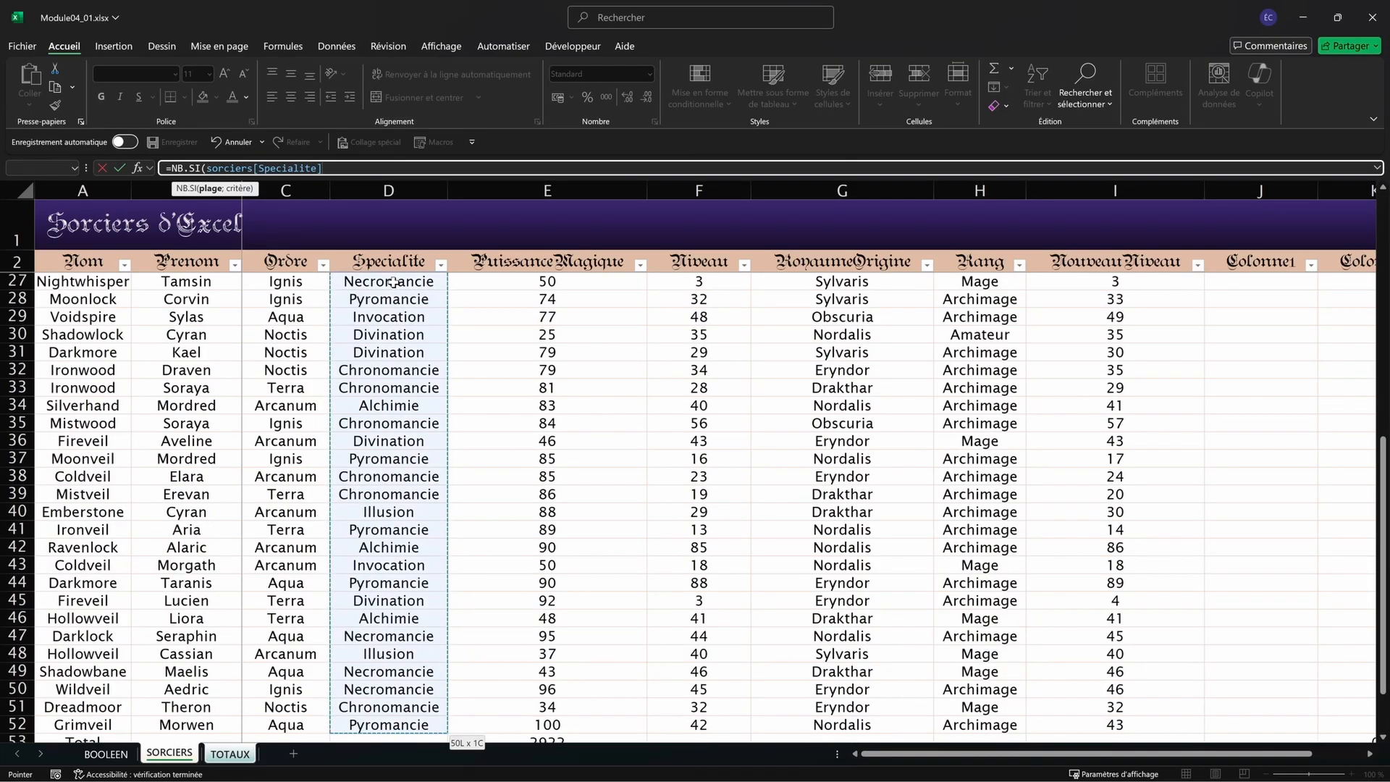
type(";")
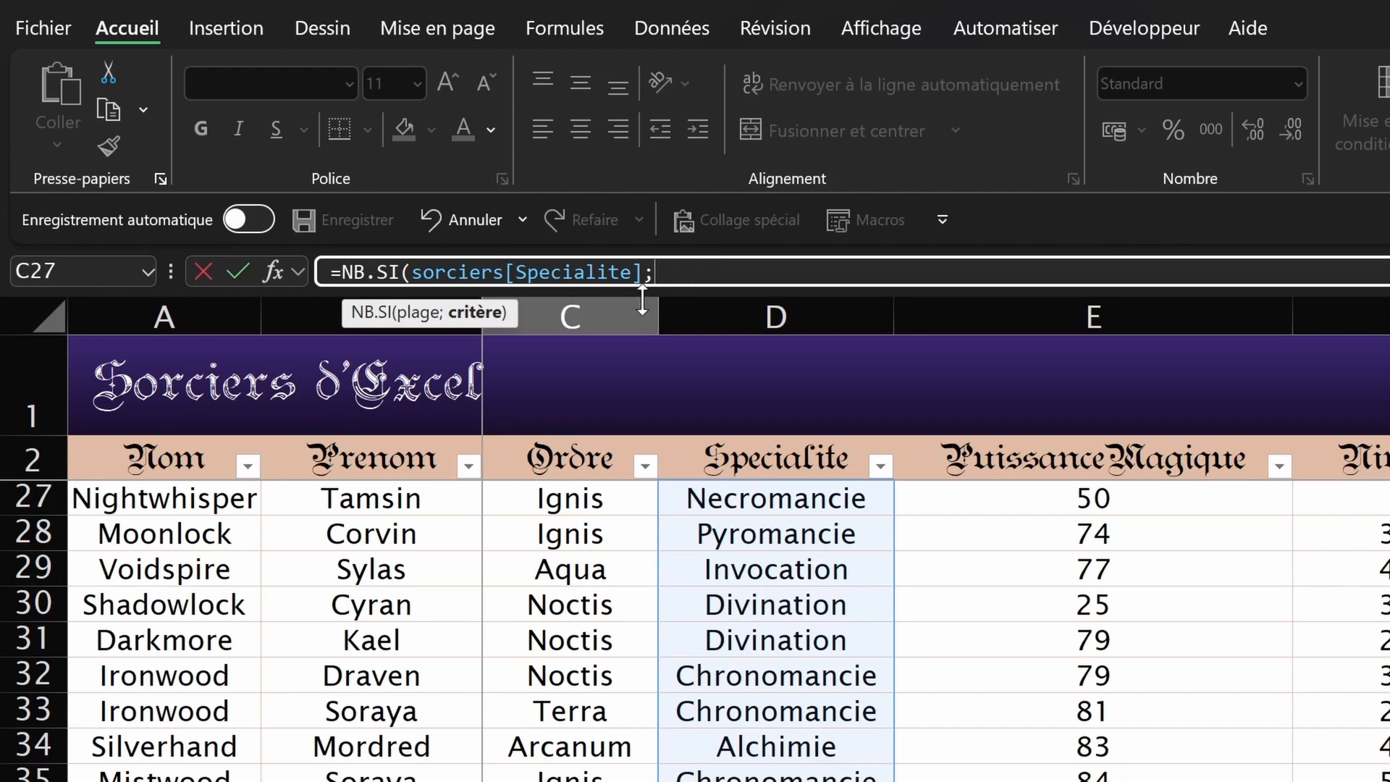
scroll(672, 270, "up", 5)
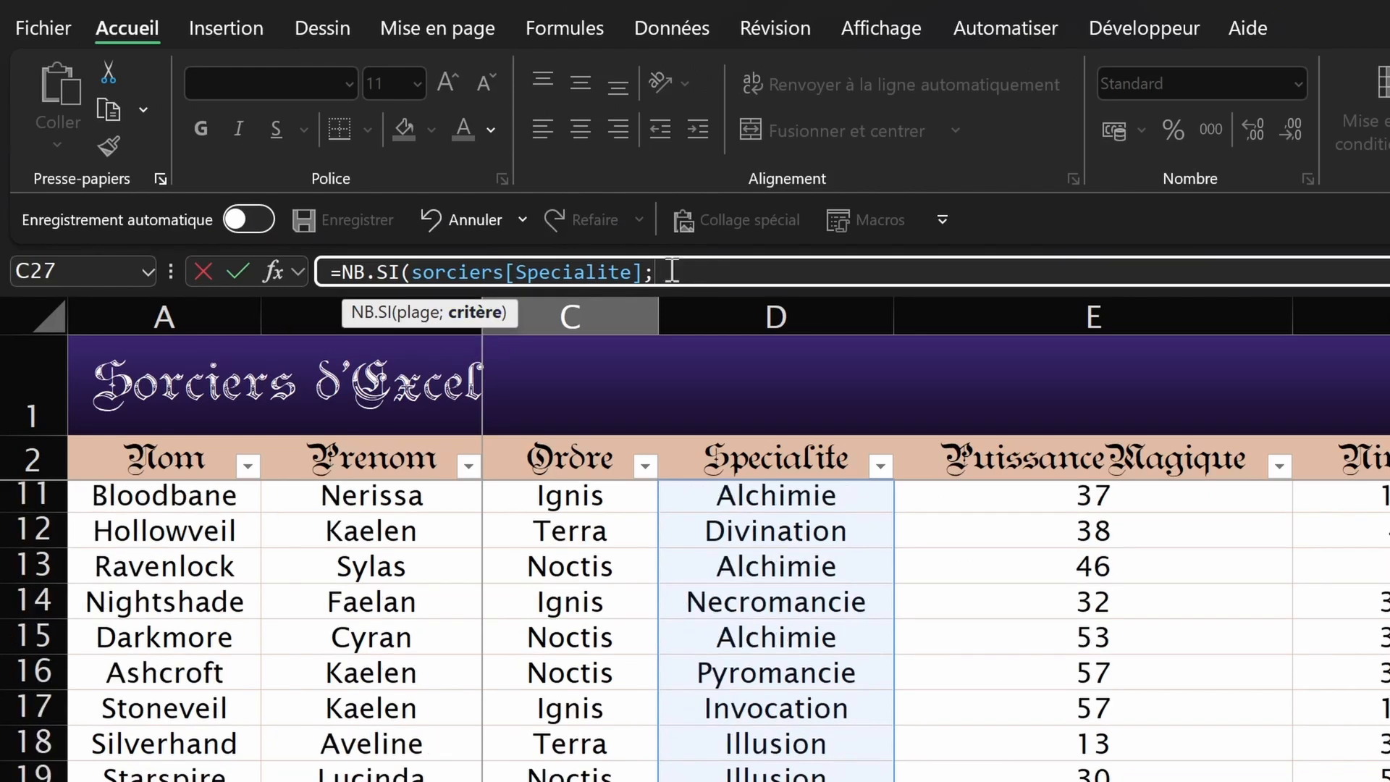
scroll(702, 691, "up", 2)
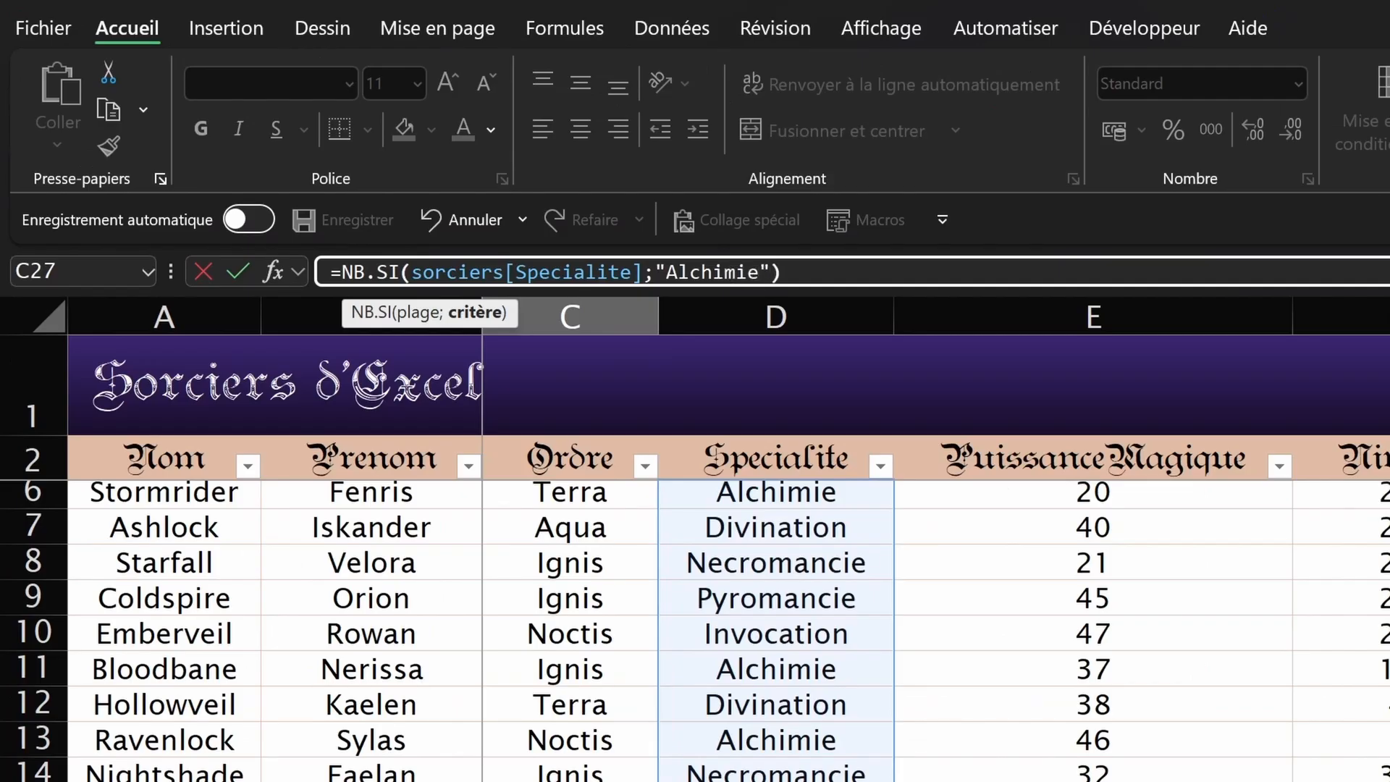
key("Return")
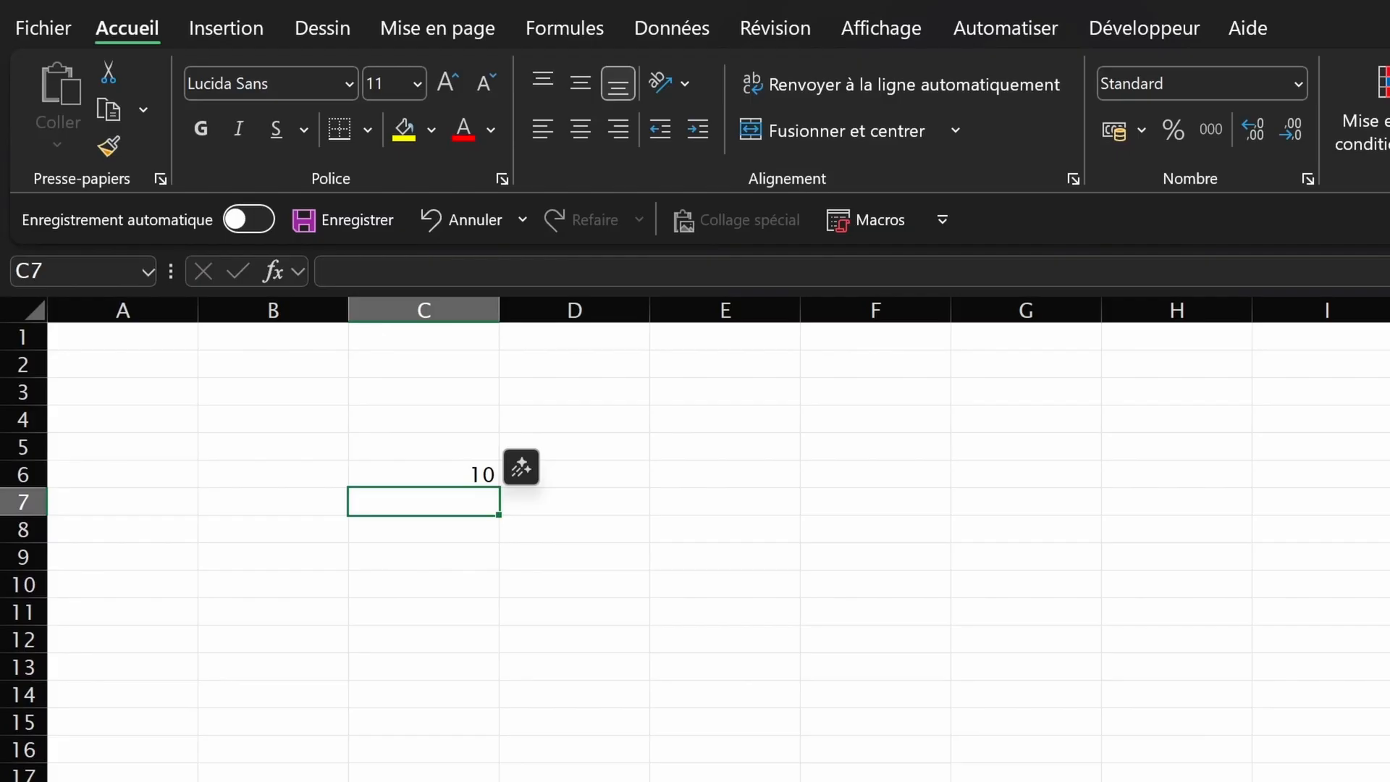
key("Up")
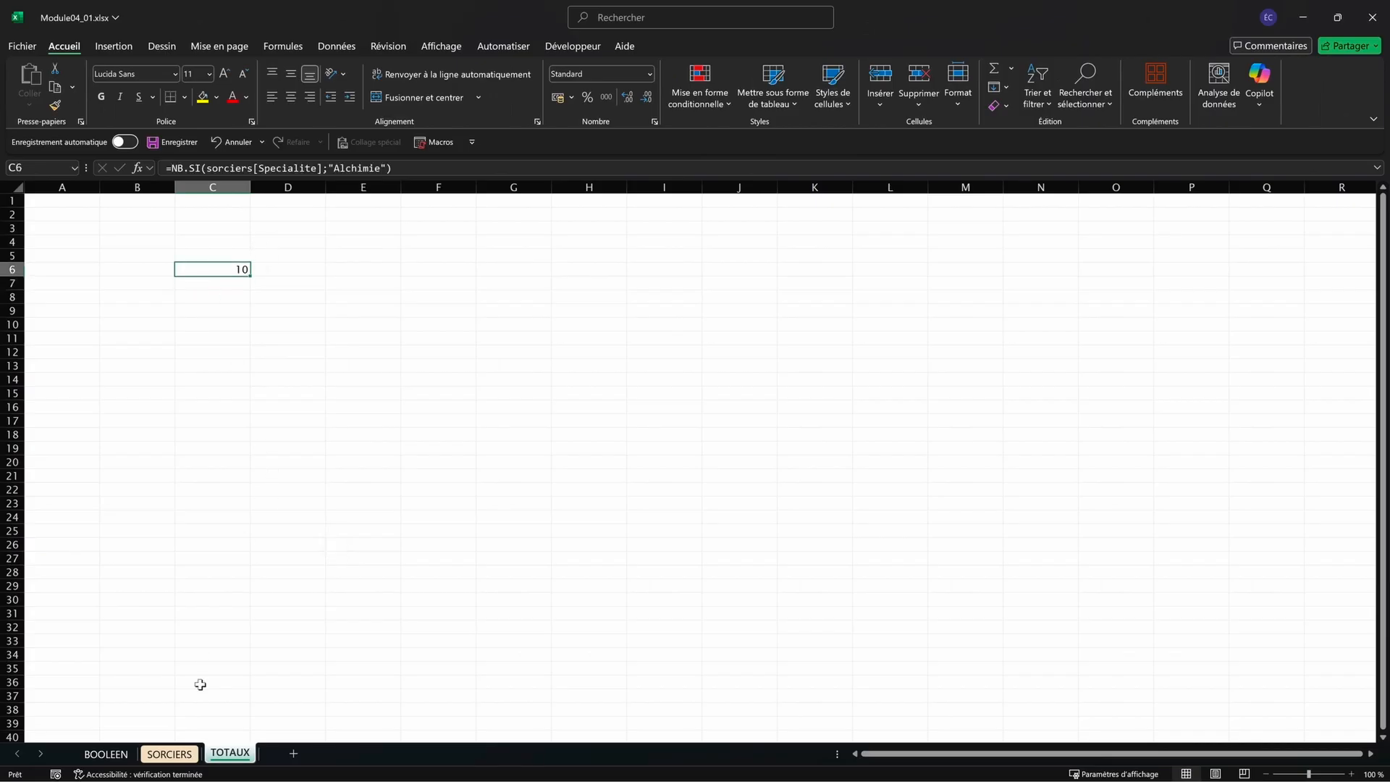
Step: Filter the Specialite column on the SORCIERS sheet to Alchimie only and check how many cells are listed
left_click(169, 753)
left_click(388, 366)
left_click(441, 264)
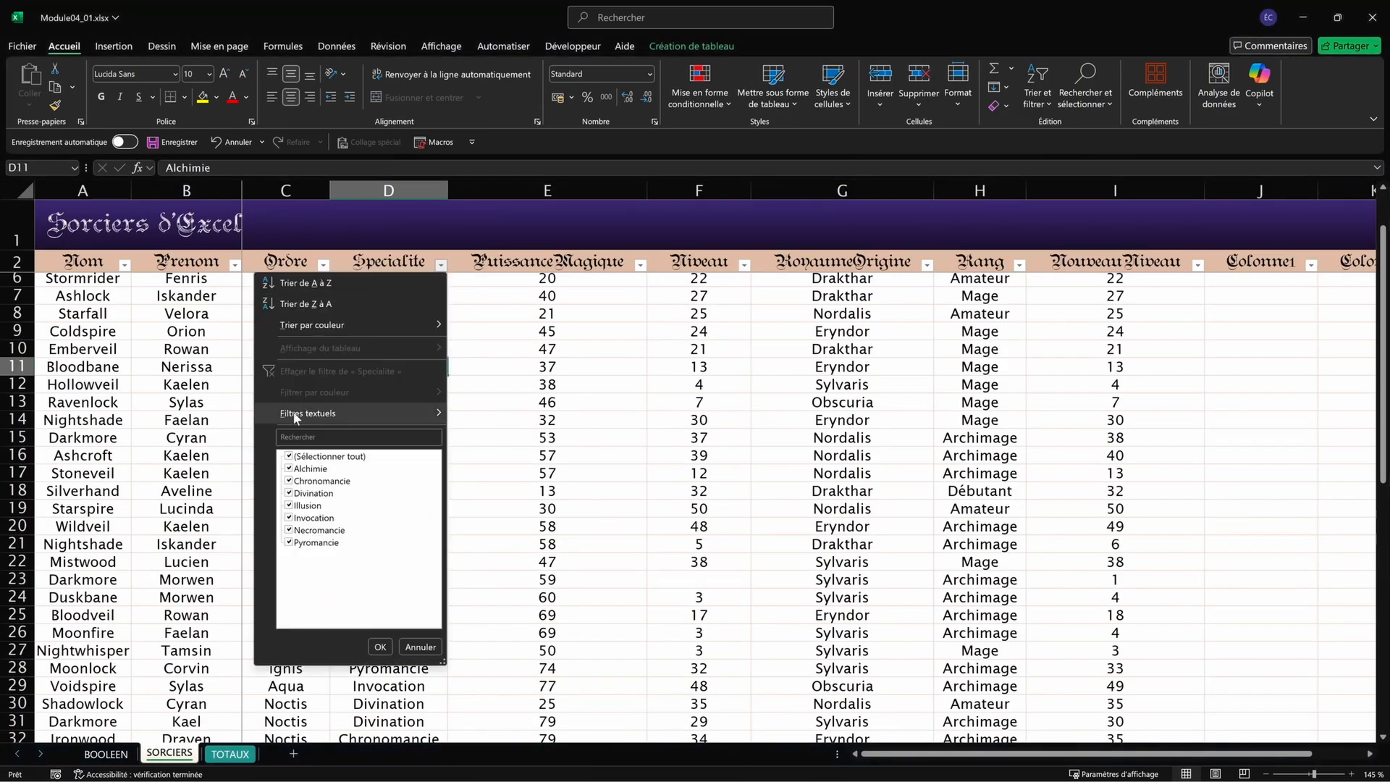
left_click(288, 456)
left_click(289, 468)
left_click(377, 646)
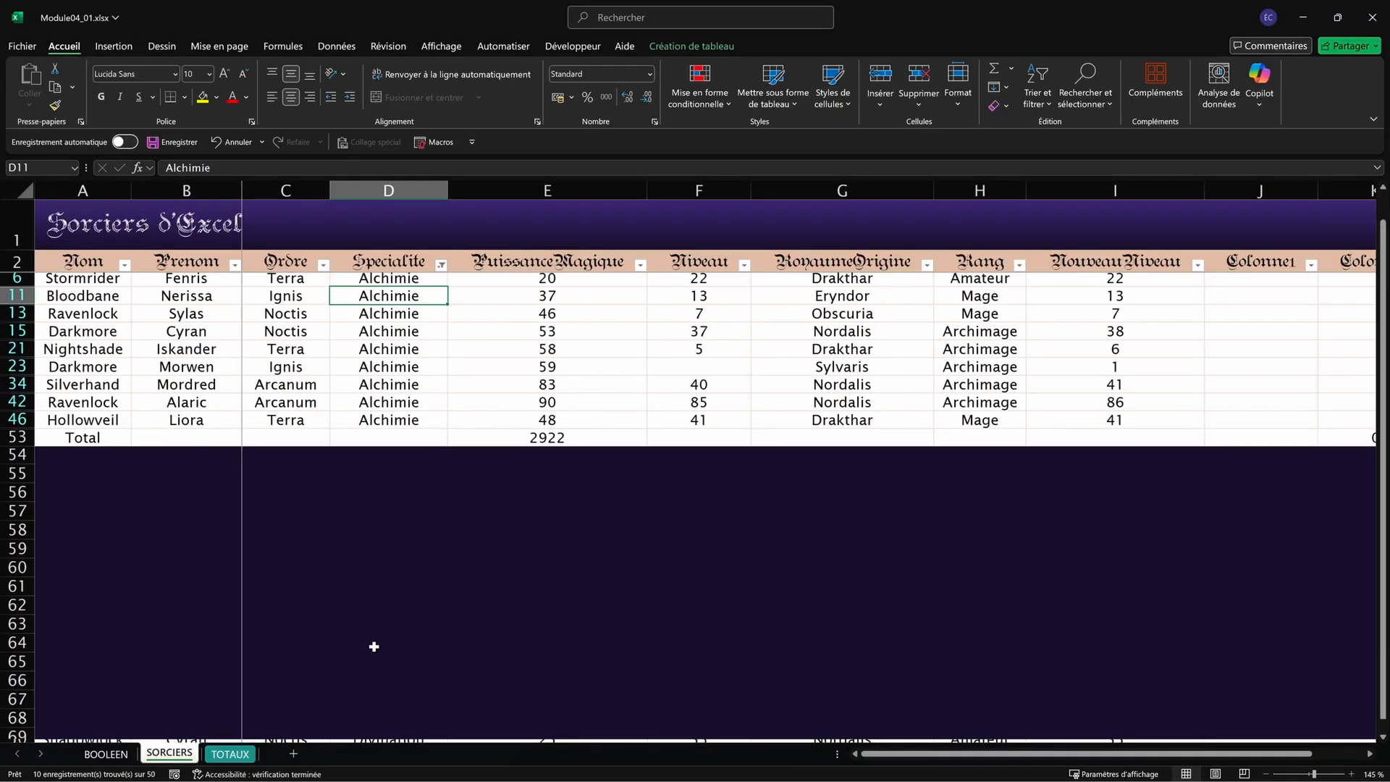
left_click_drag(388, 281, 376, 437)
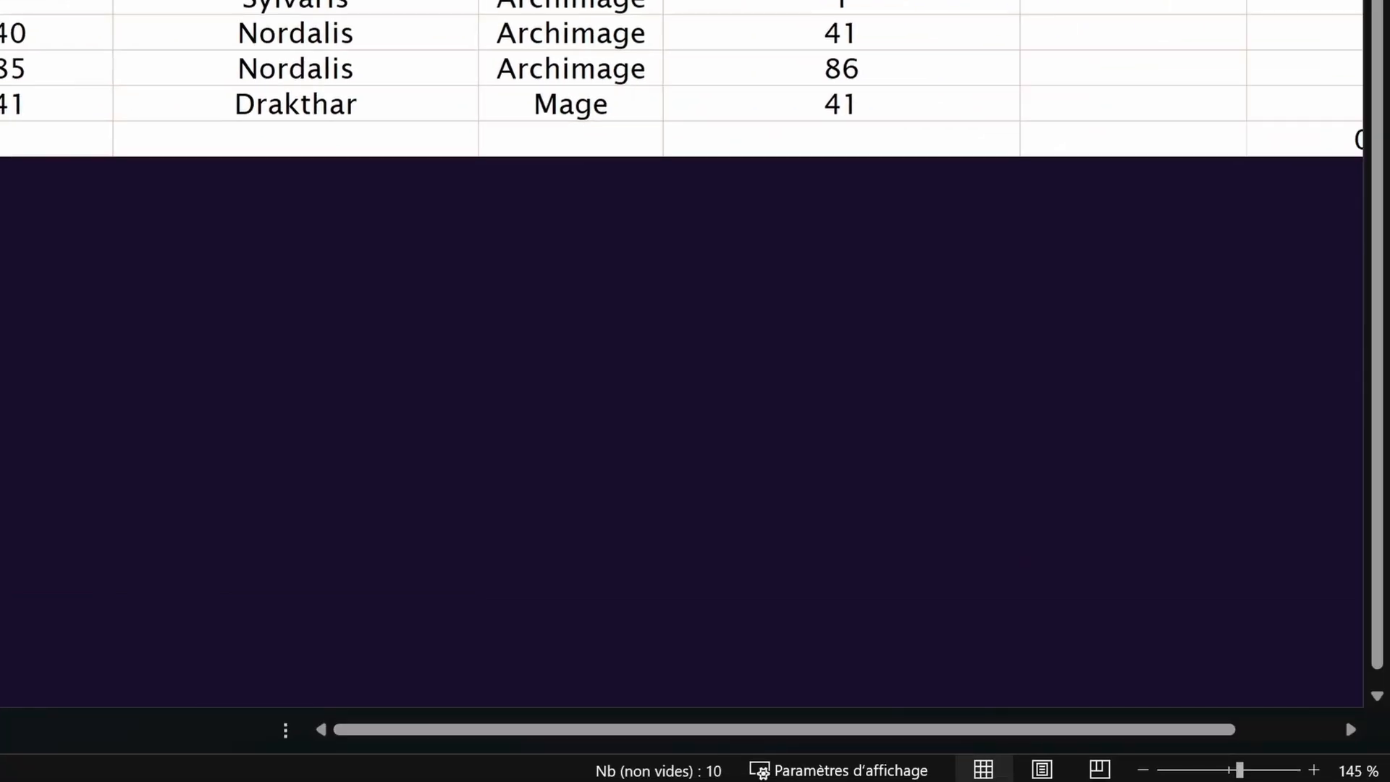
Step: Set the Specialite cell of the total row to Nombre and compare it with the NB.SI formula in TOTAUX cell C6
left_click(611, 608)
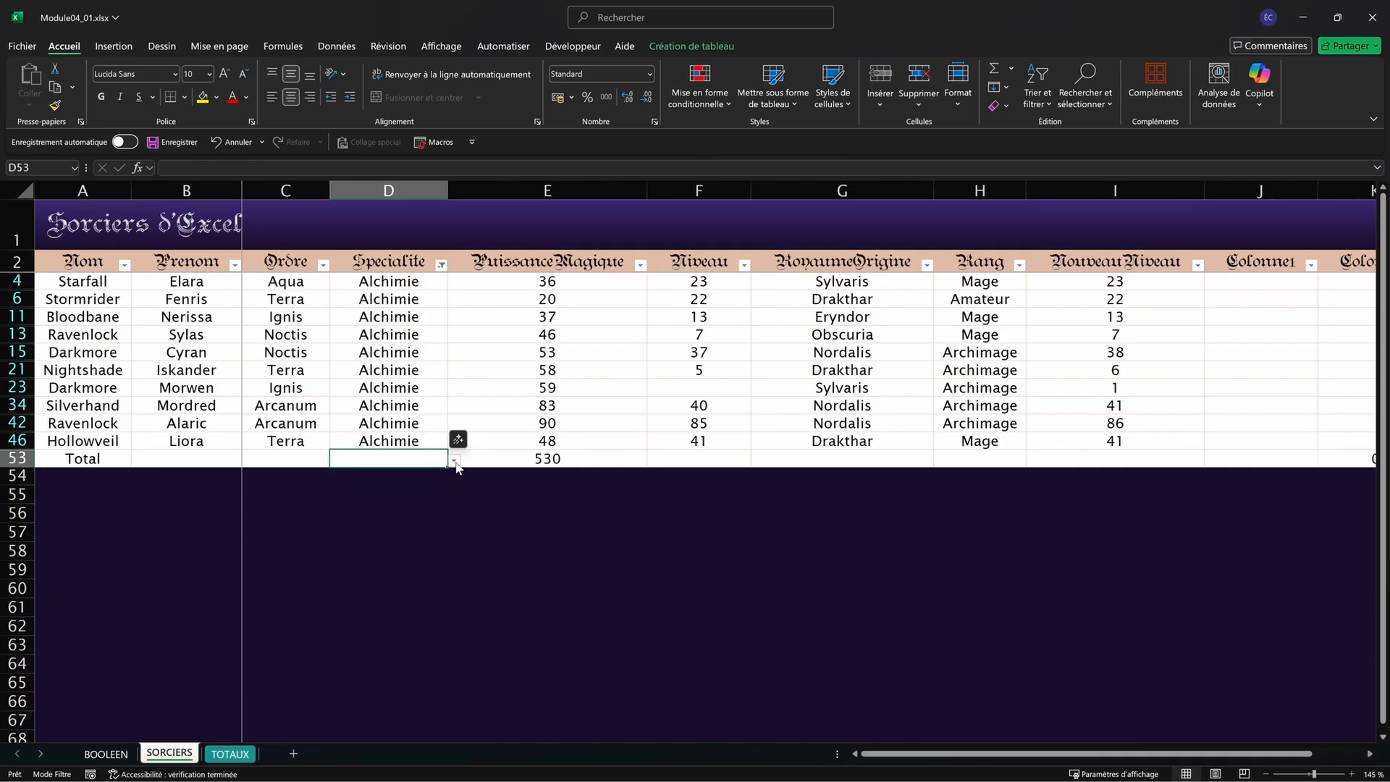
left_click(454, 461)
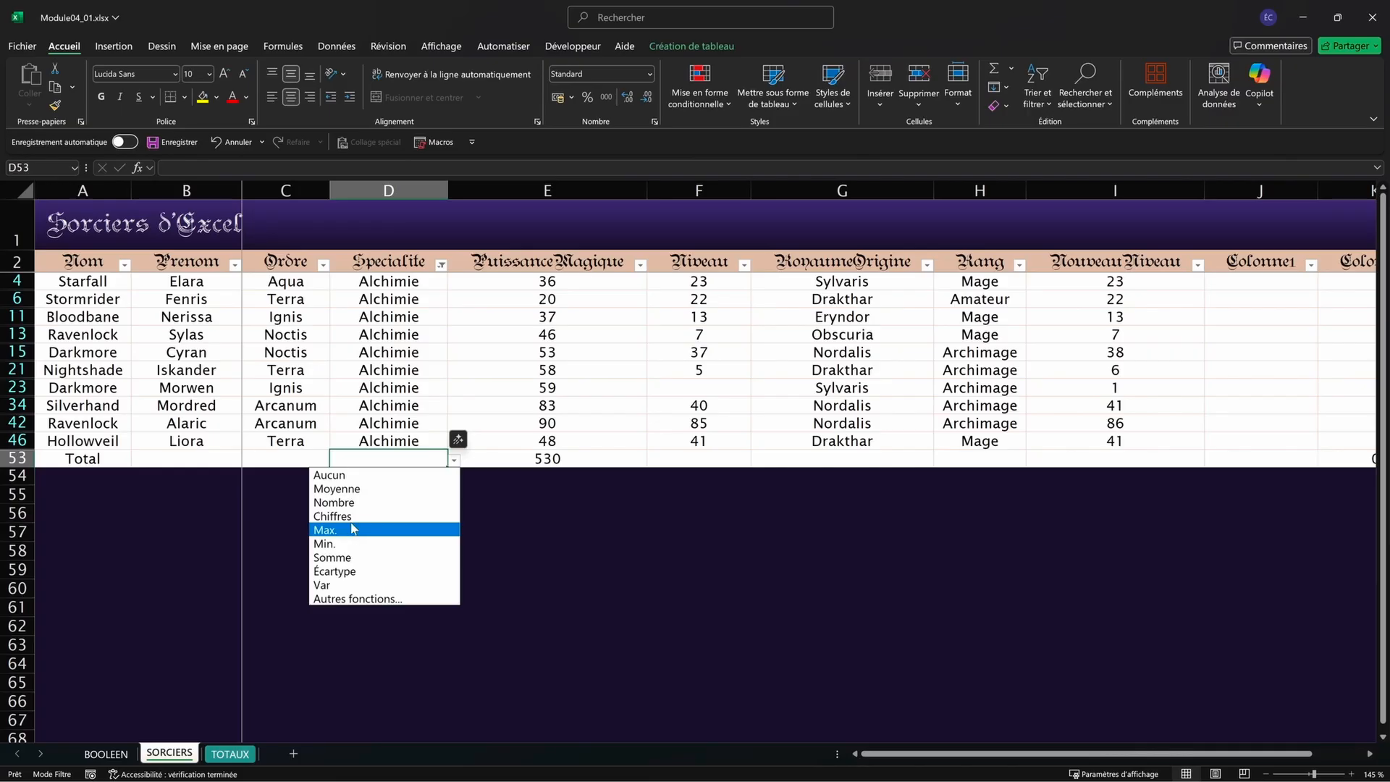
left_click(344, 502)
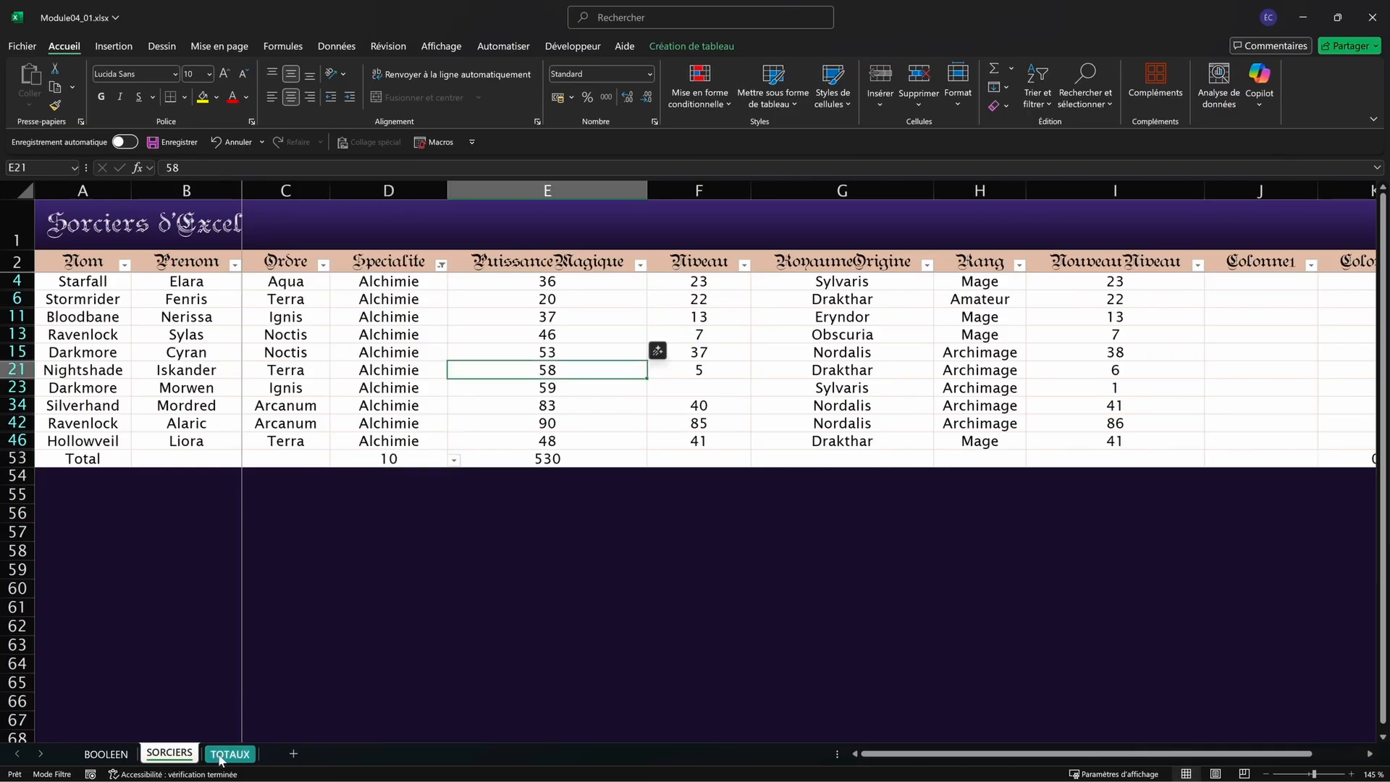
left_click(228, 753)
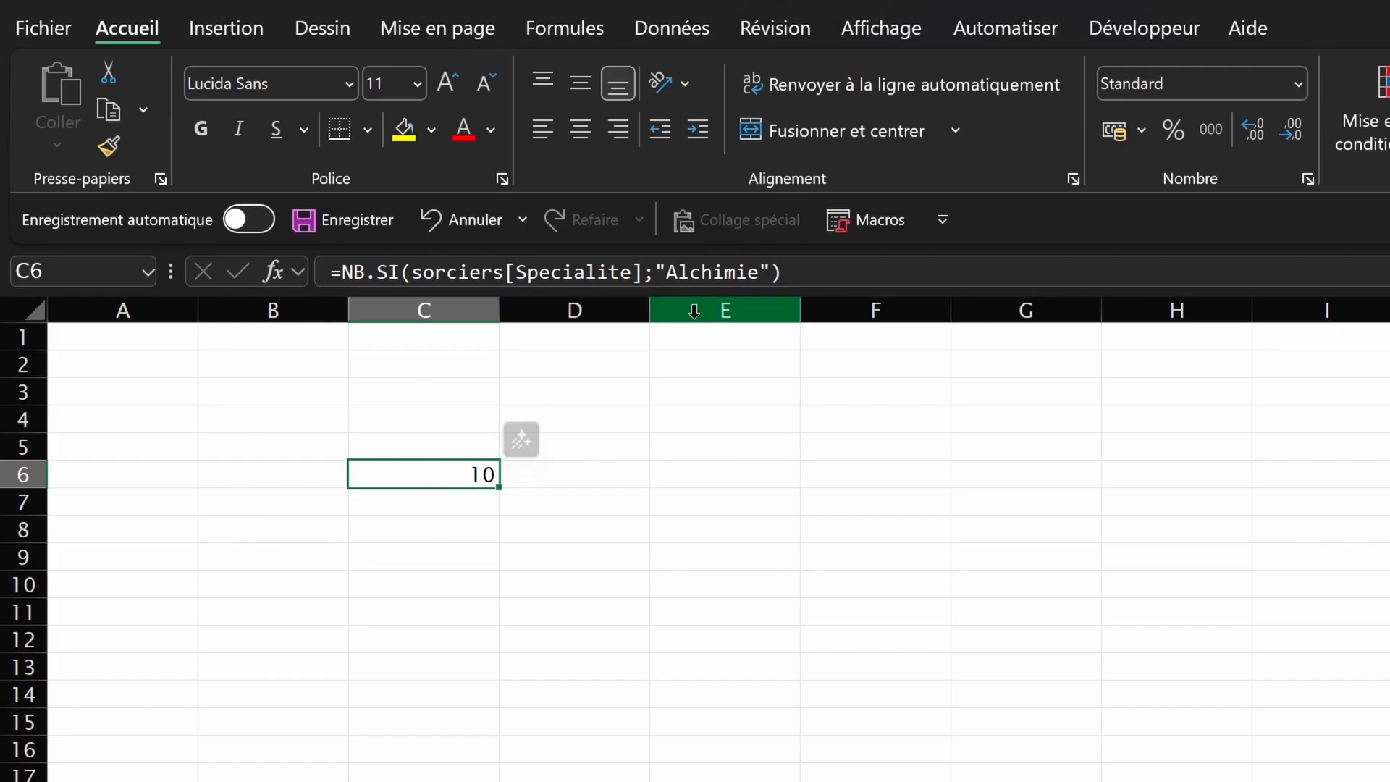
left_click_drag(655, 273, 775, 275)
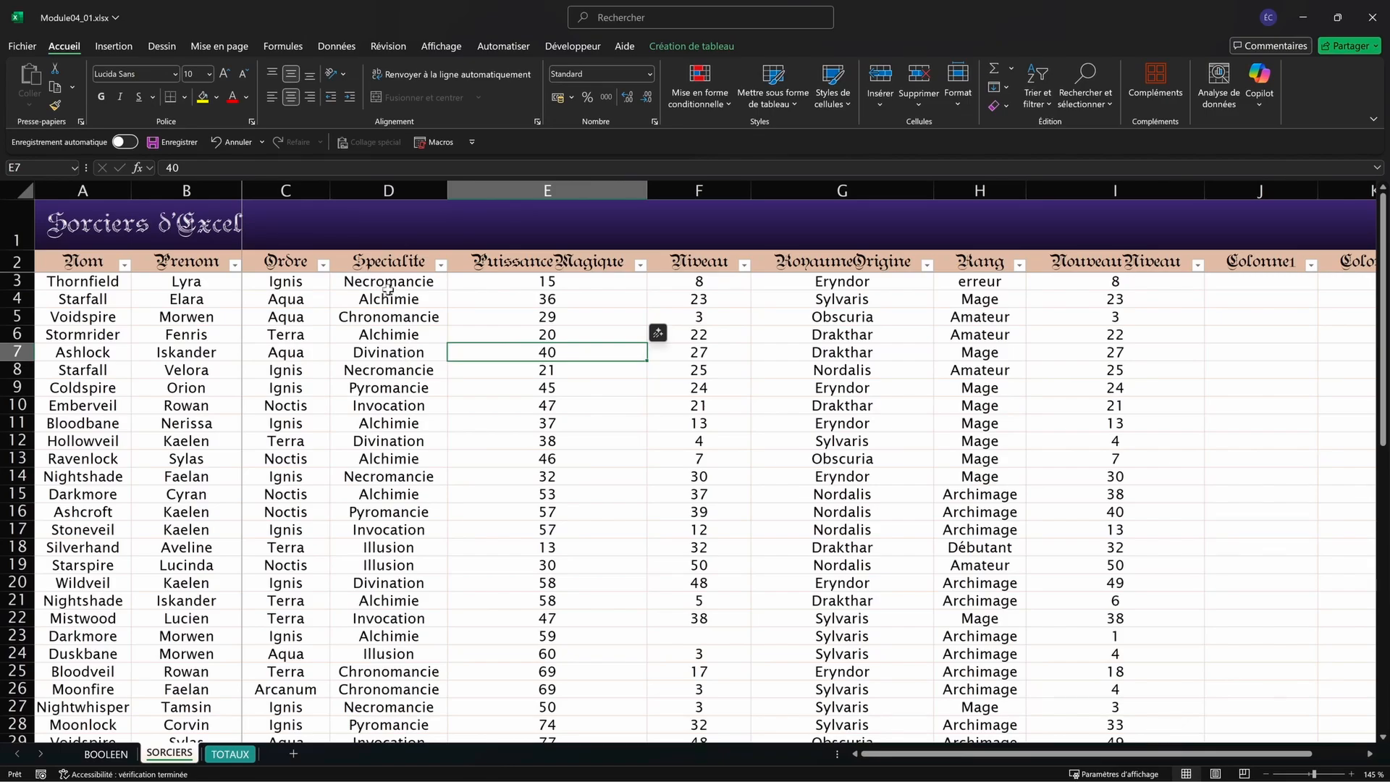
left_click(391, 283)
key("ctrl+shift+Down")
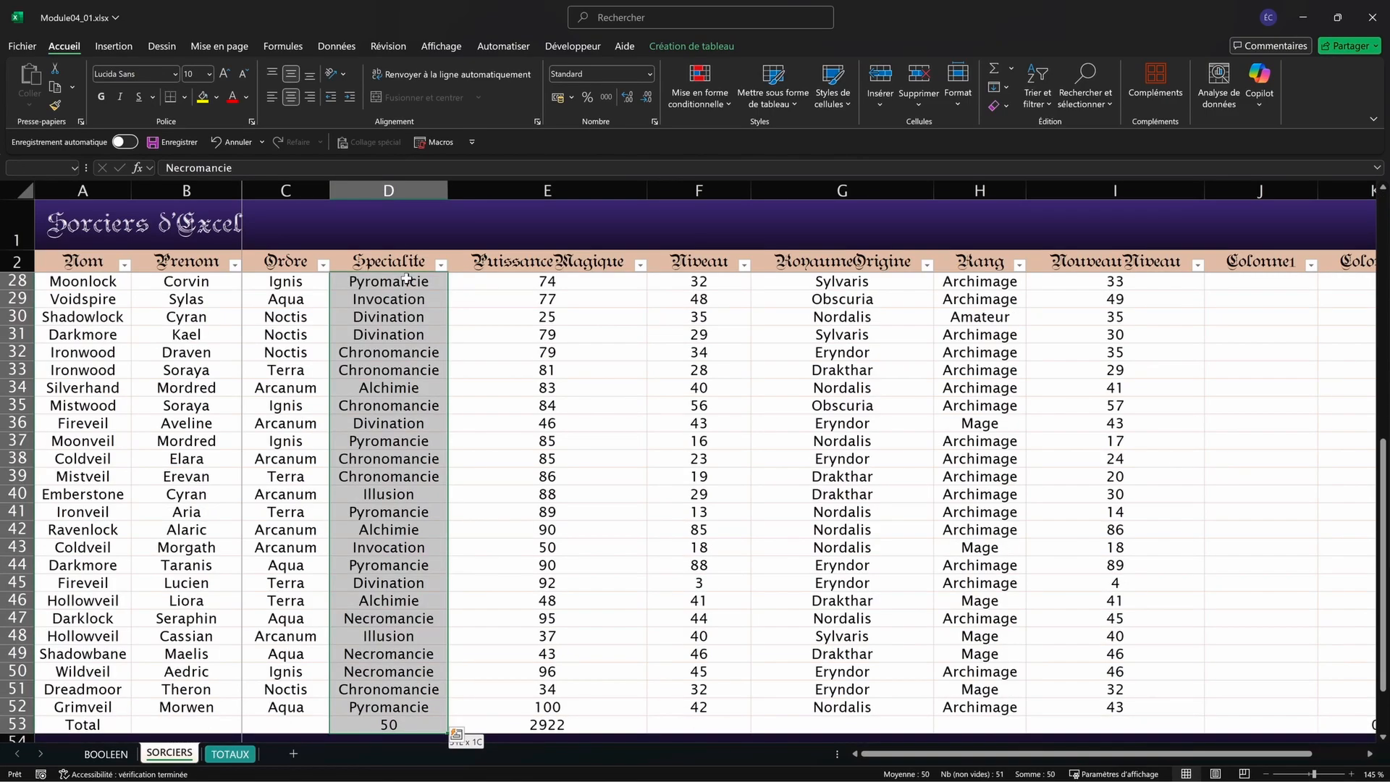
key("ctrl+c")
scroll(468, 597, "down", 2)
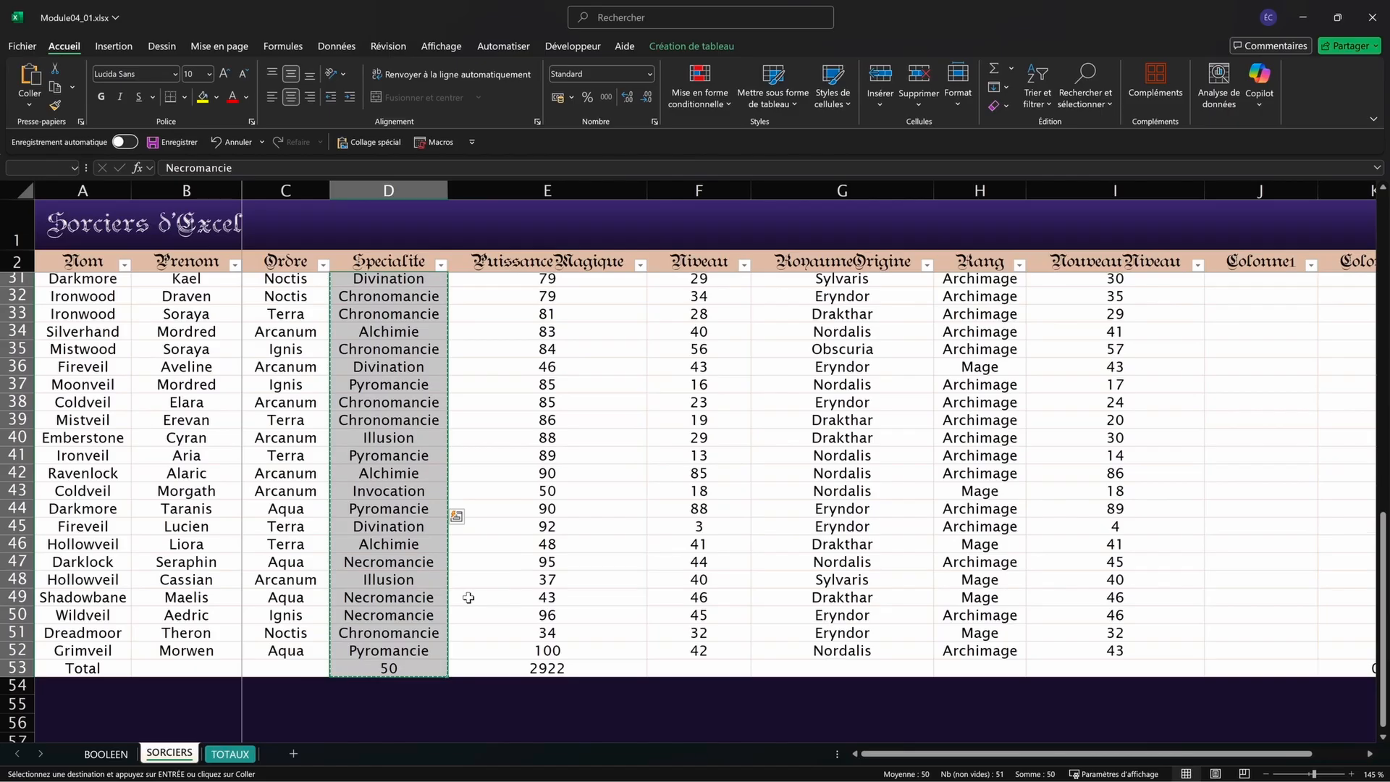
left_click(409, 659)
scroll(407, 637, "up", 11)
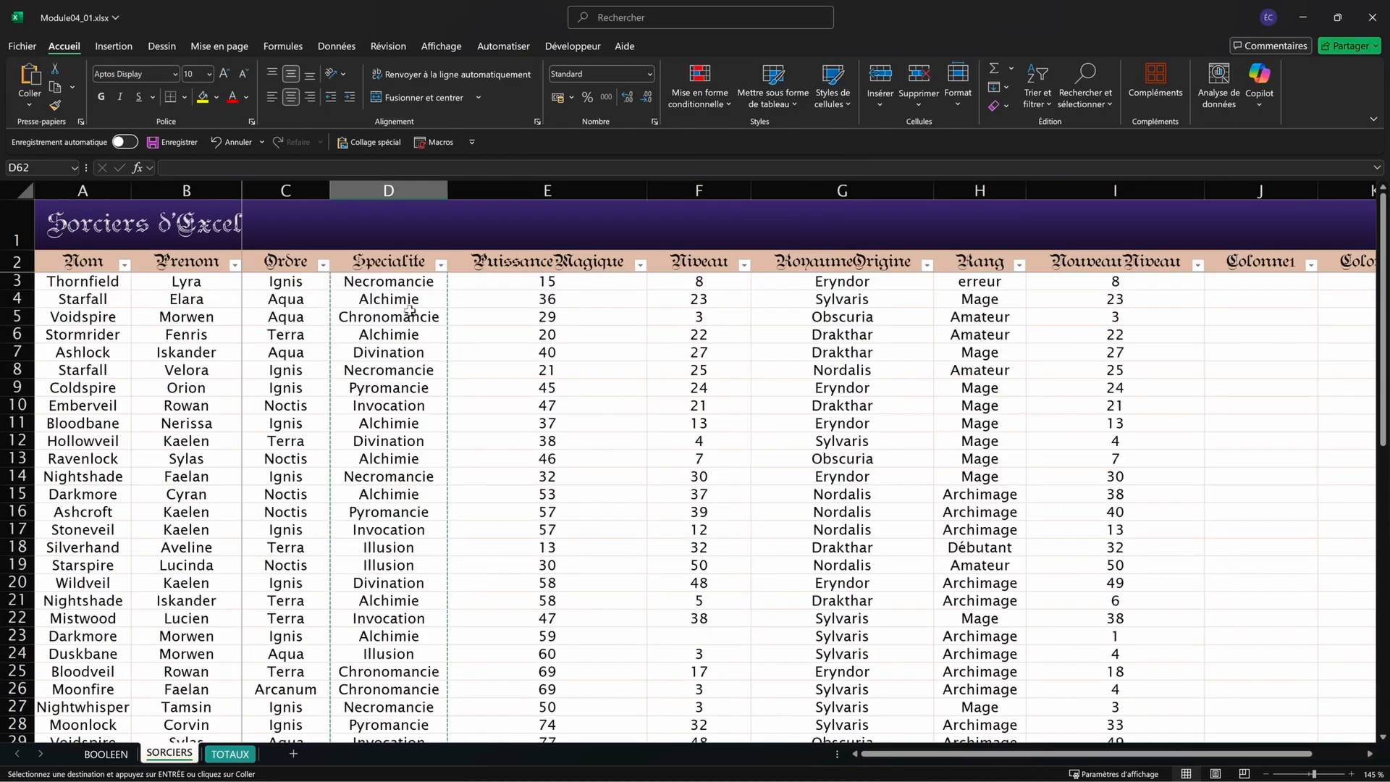
Step: Copy the Specialite values D3:D52 without the total row and paste them as values from cell B7 on the TOTAUX sheet
left_click(414, 284)
key("ctrl+shift+Down")
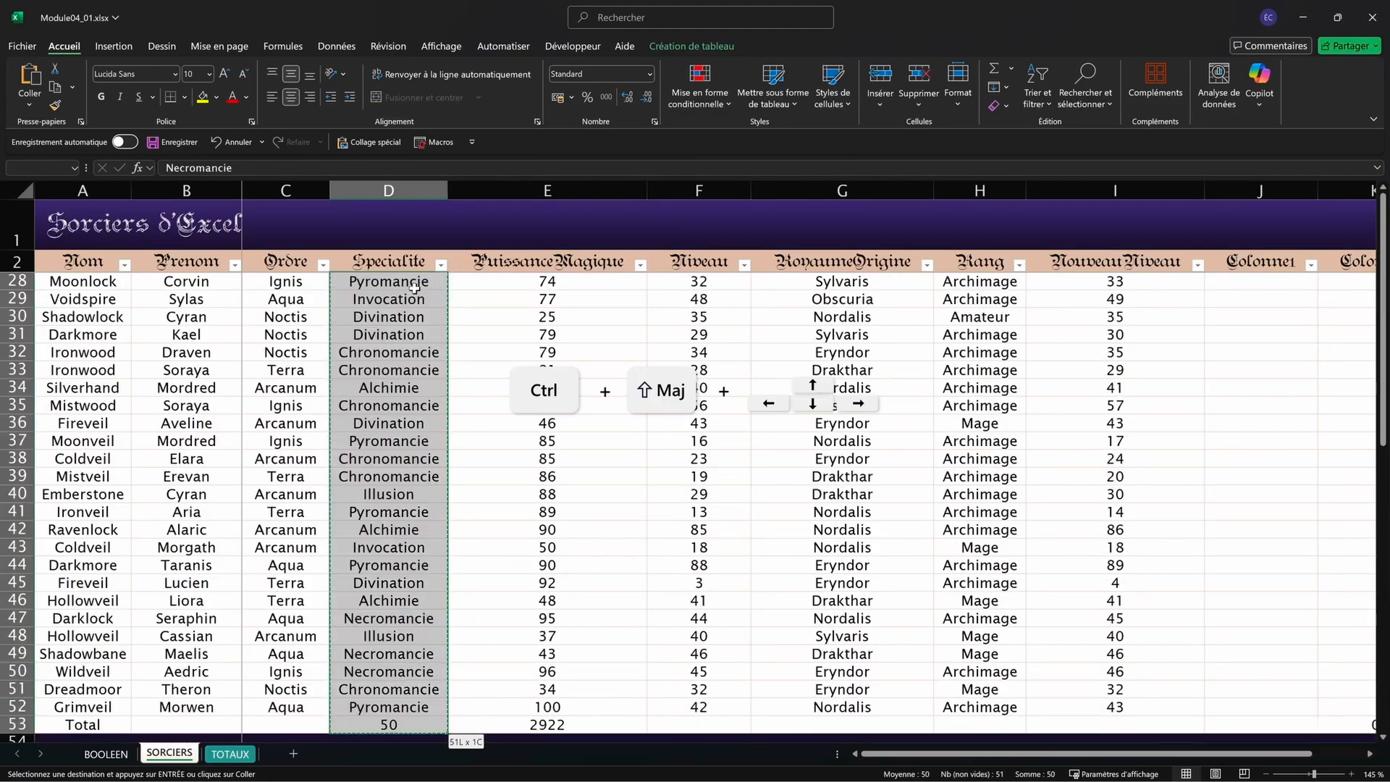
key("shift+Up")
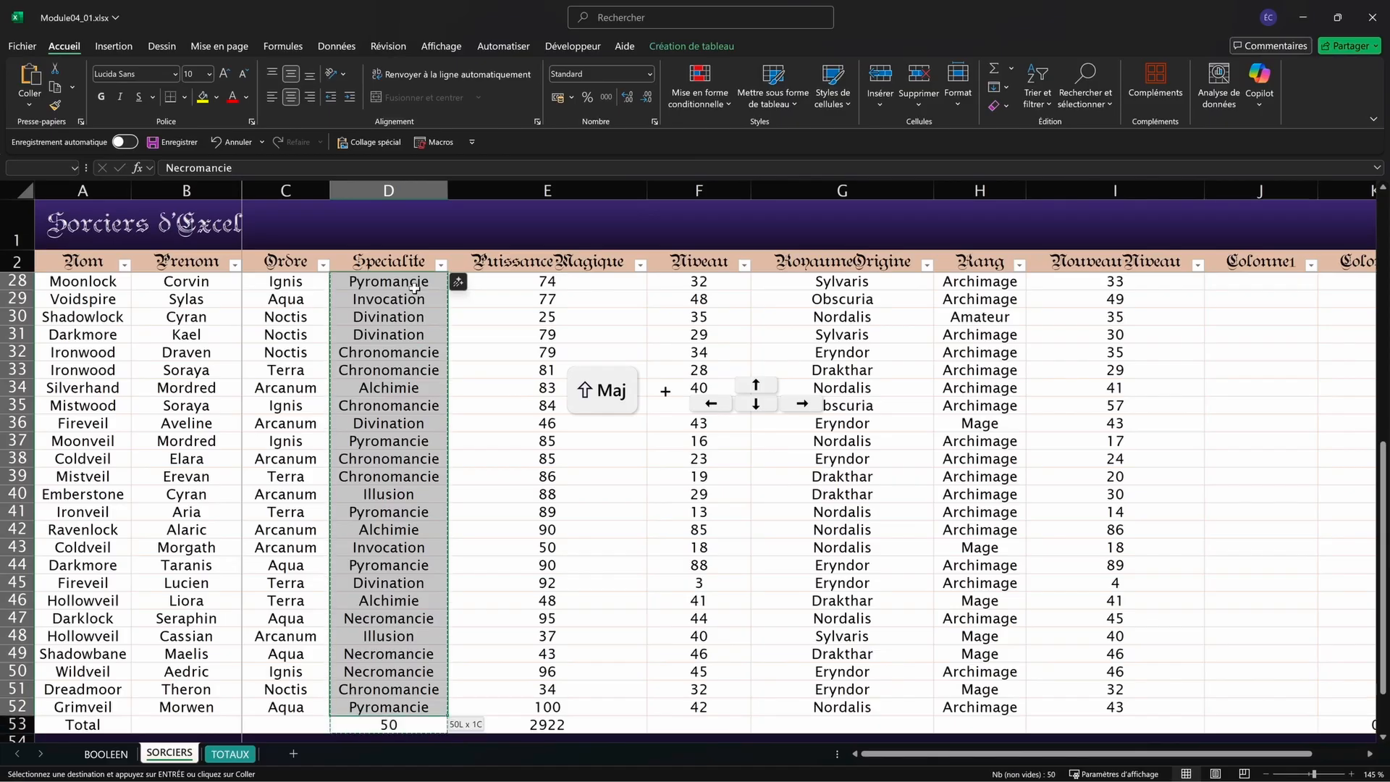
key("ctrl+c")
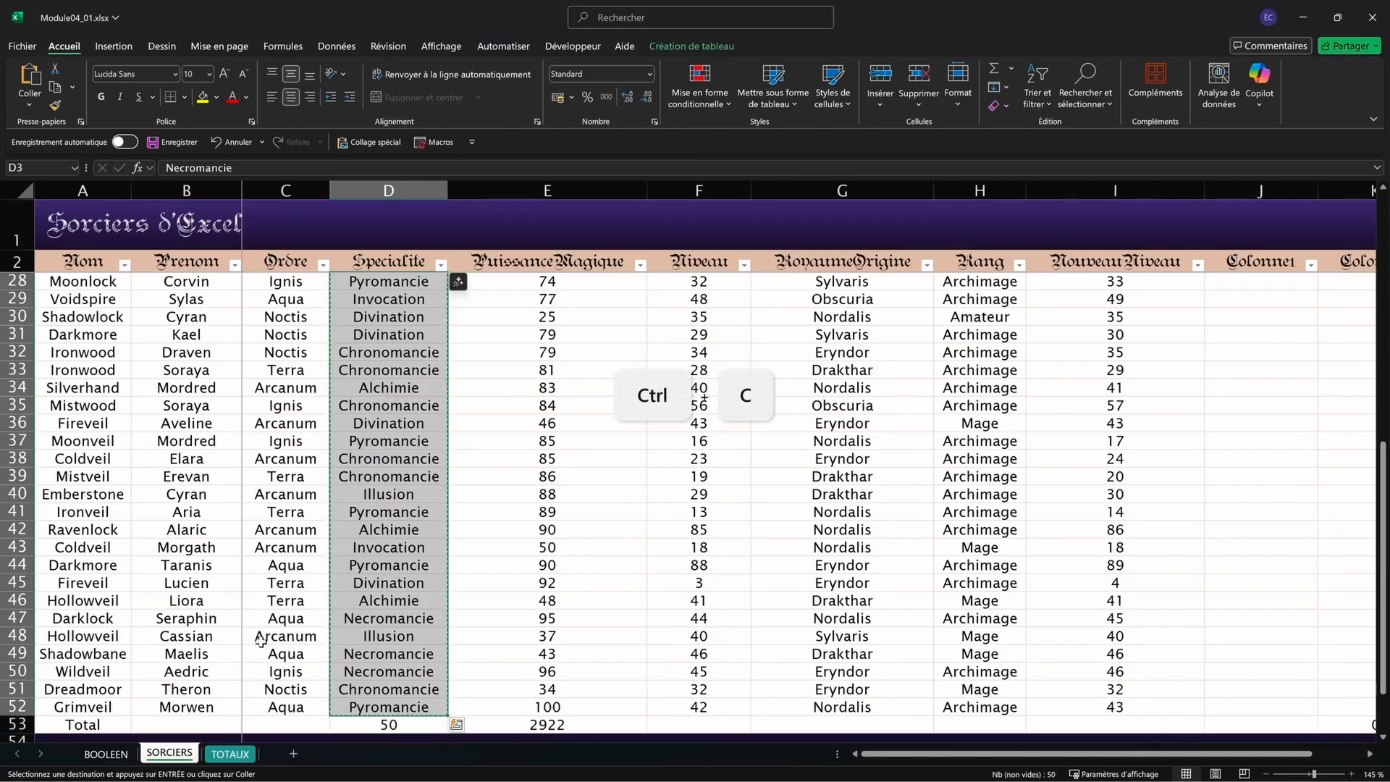
left_click(222, 753)
right_click(137, 283)
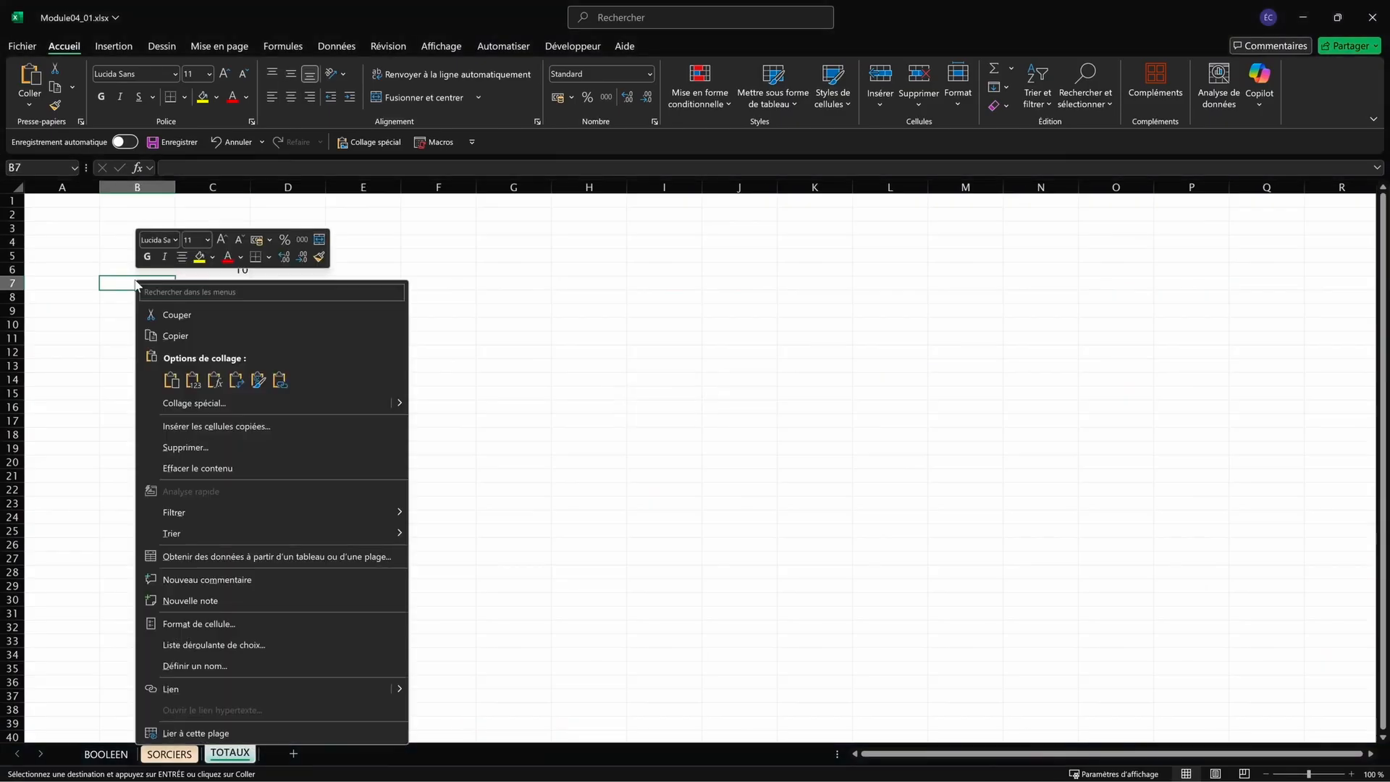
left_click(194, 383)
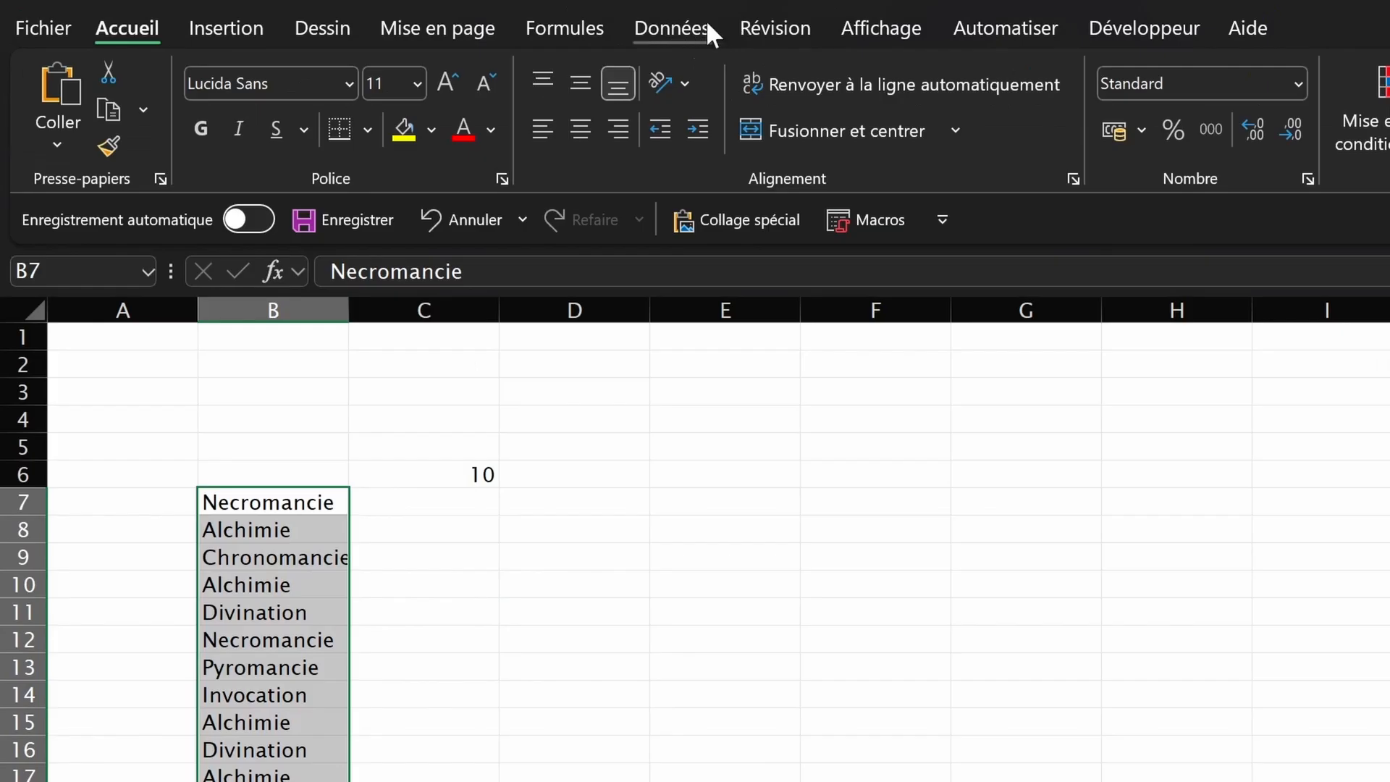
Step: Remove the duplicates from the pasted speciality list, extending the selection and comparing columns B and C
left_click(337, 46)
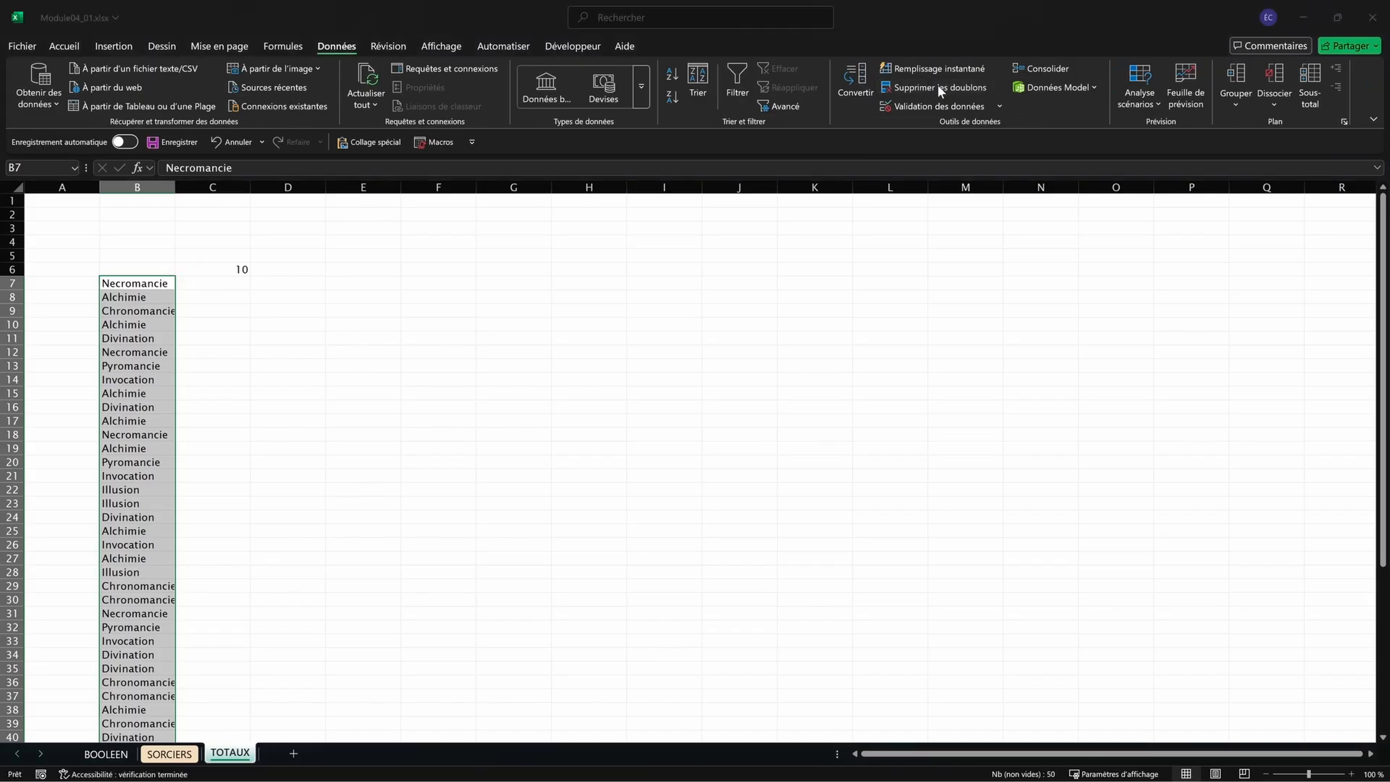
left_click(1010, 110)
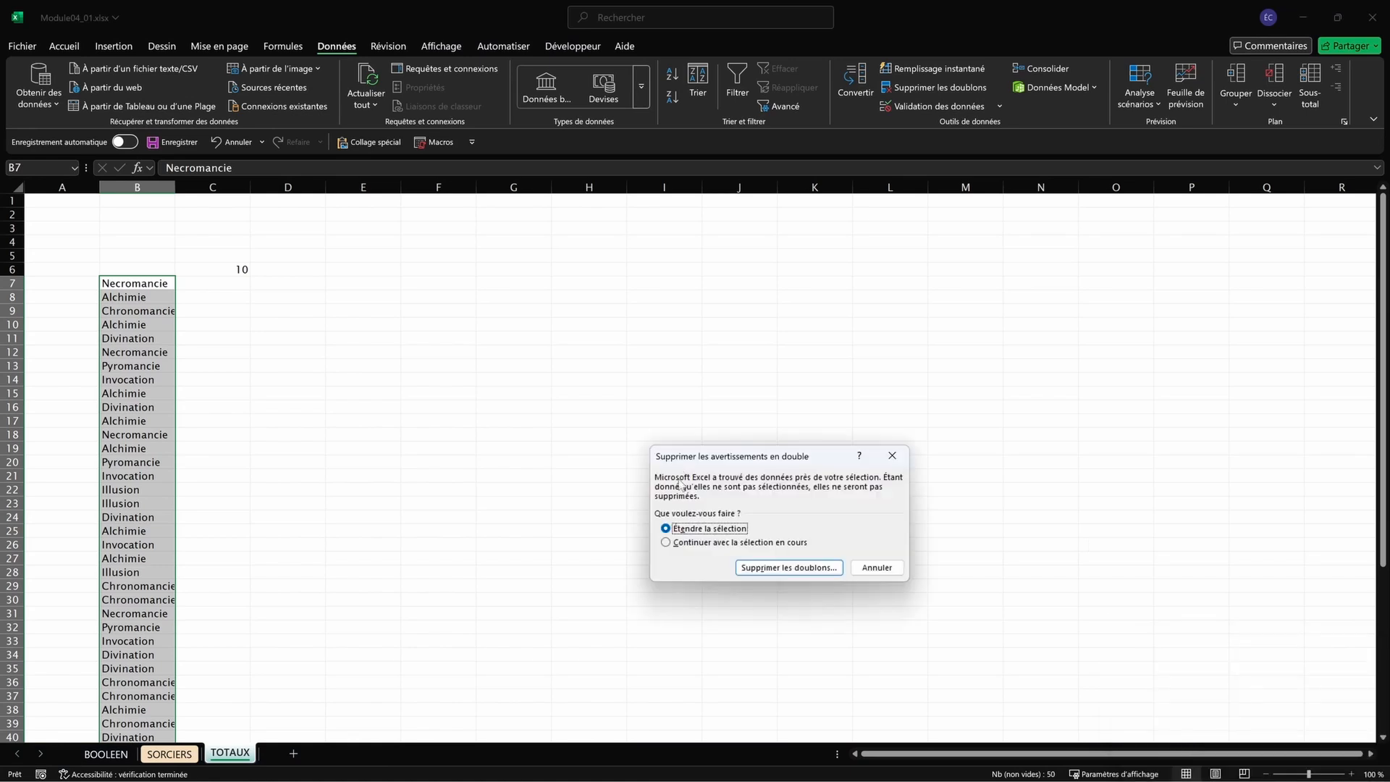
left_click(780, 569)
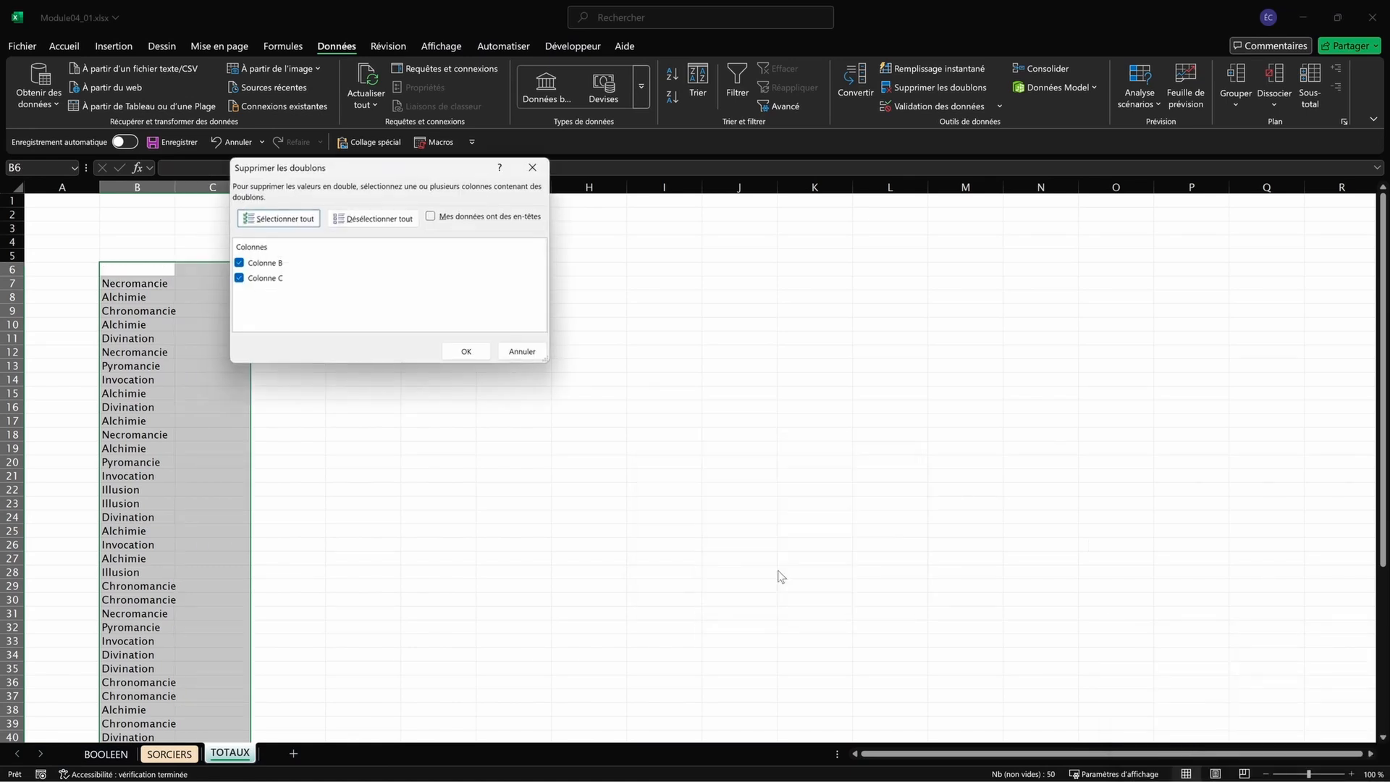
left_click(476, 356)
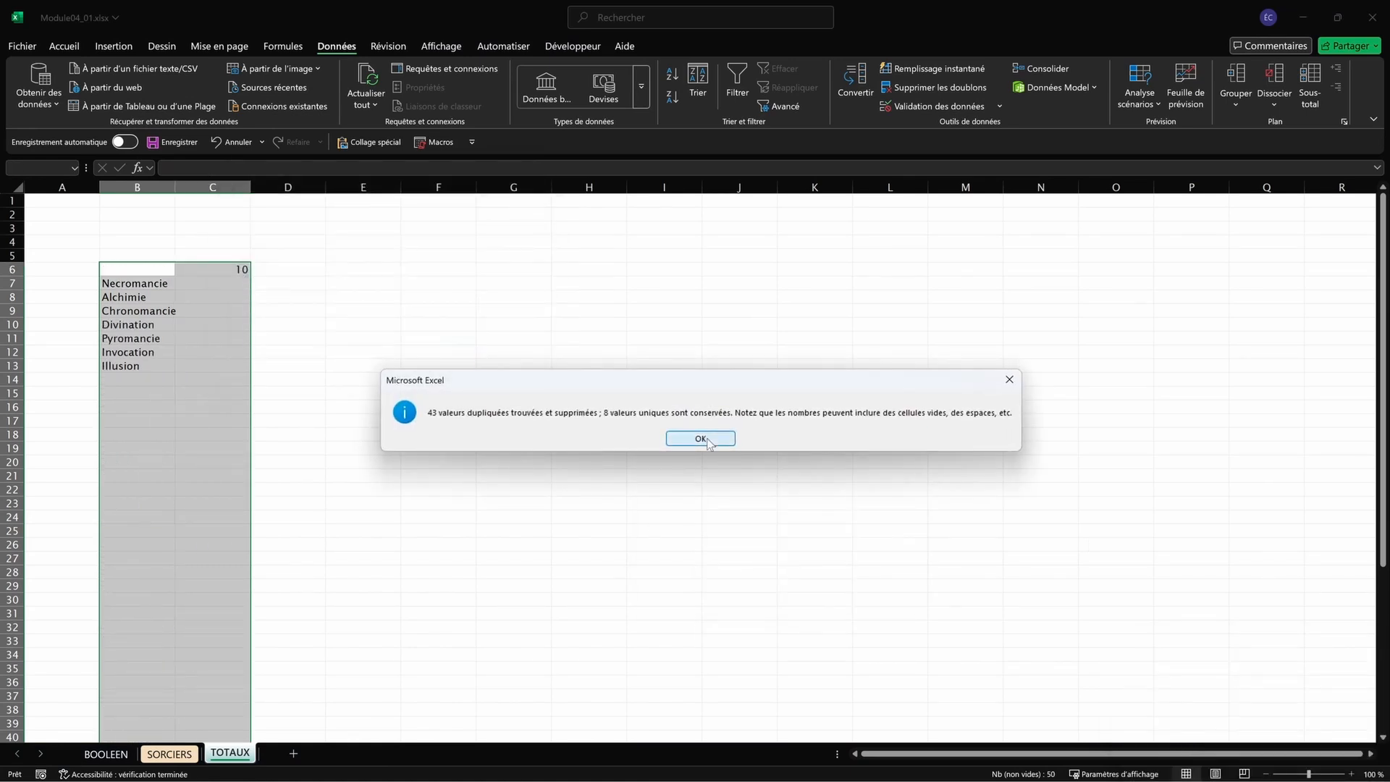
key("Return")
left_click_drag(260, 351, 285, 500)
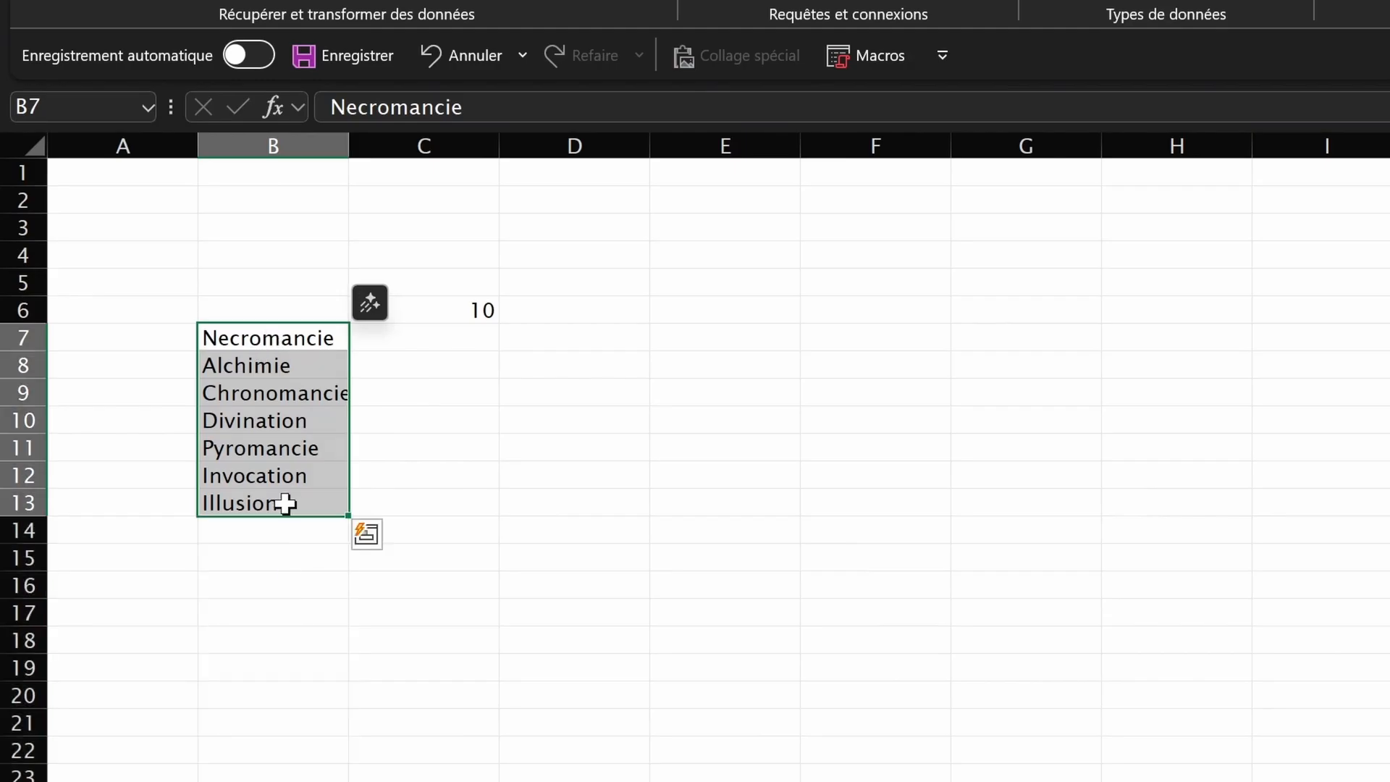
Step: In TOTAUX cell C7, start an NB.SI formula whose range is the Specialite data of the SORCIERS sheet, excluding the total row
left_click(429, 324)
left_click(424, 332)
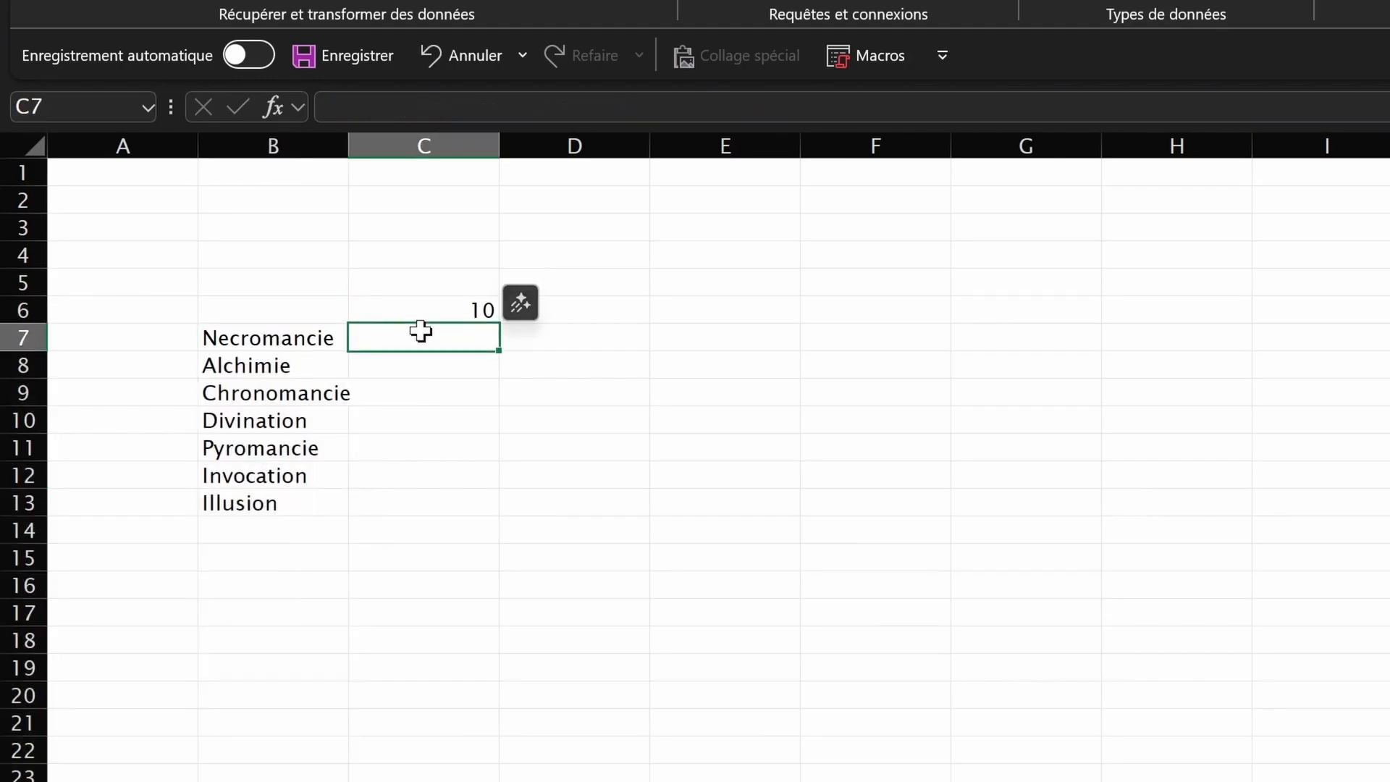
type("=NB")
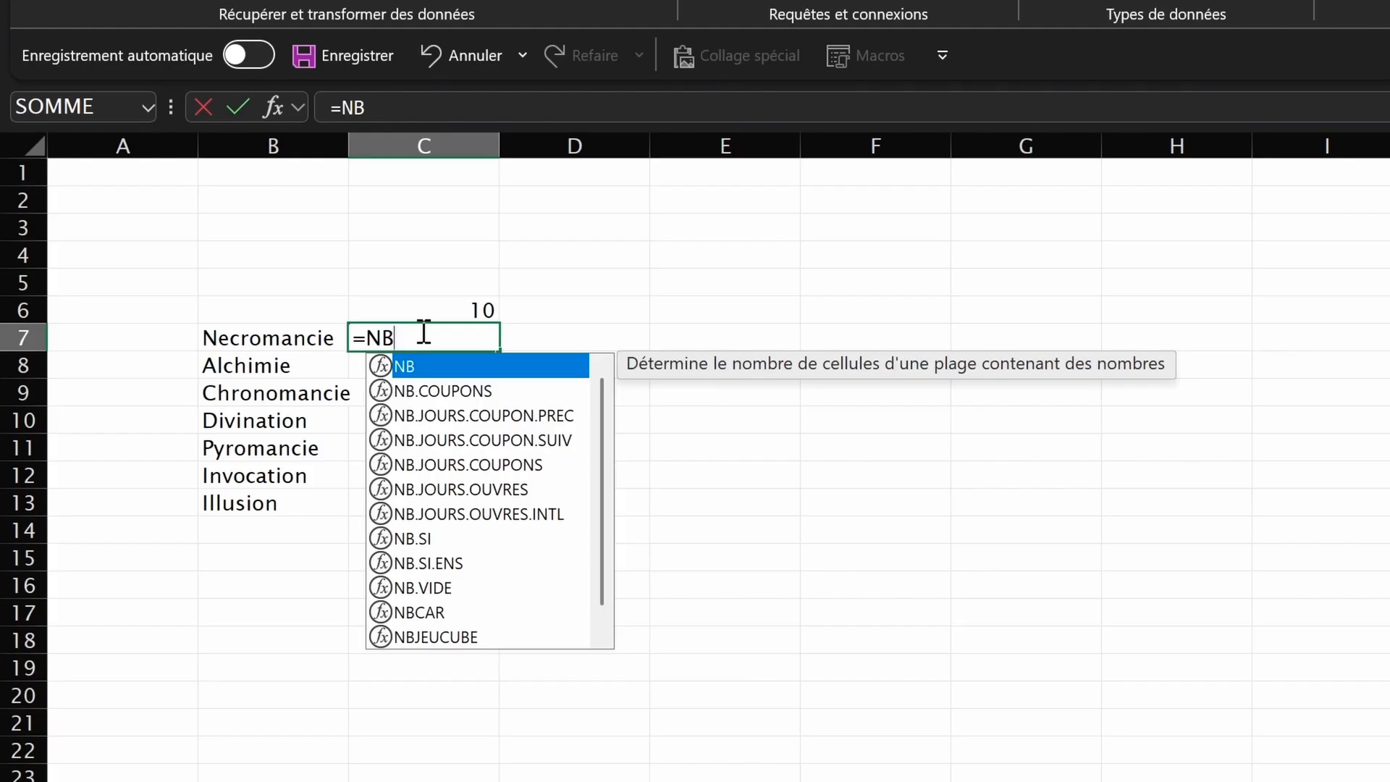
type(".SI")
type("(")
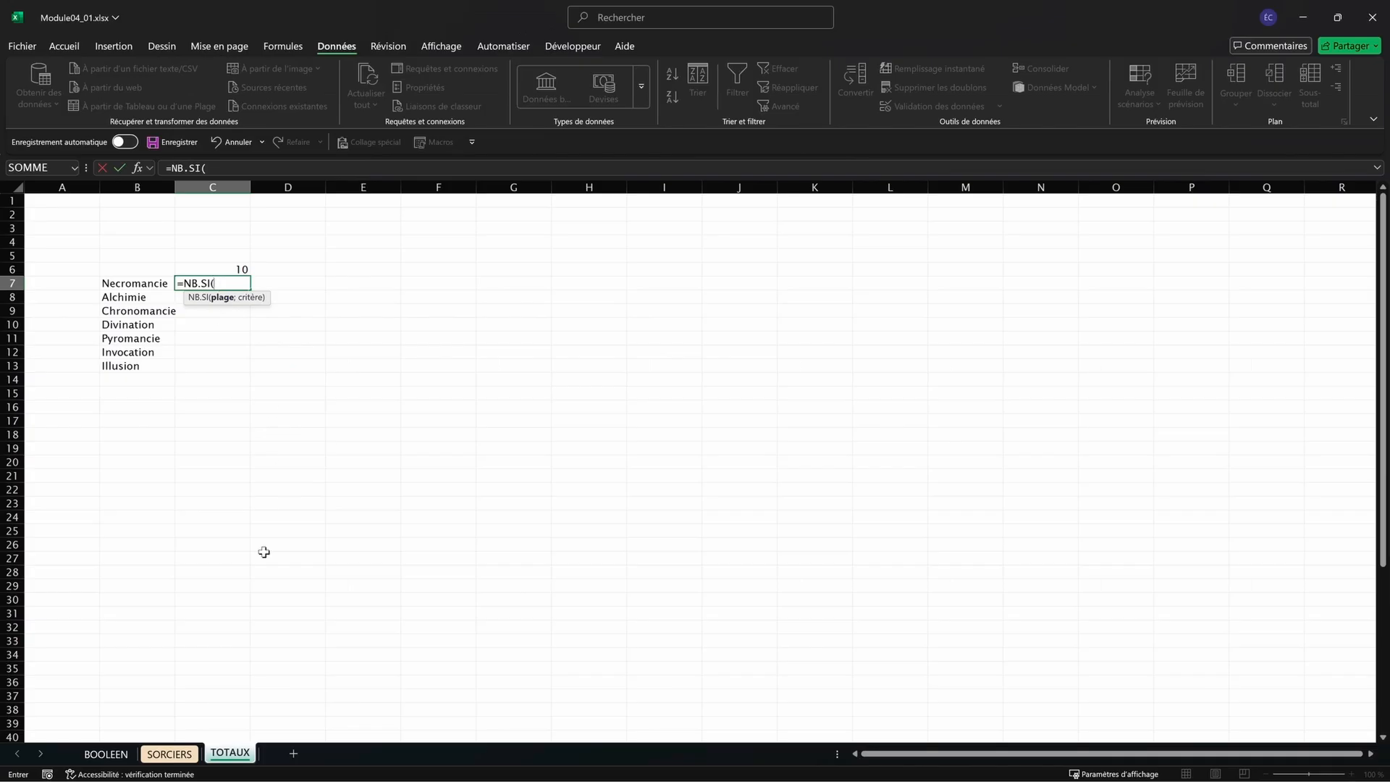
left_click(175, 756)
scroll(391, 362, "up", 8)
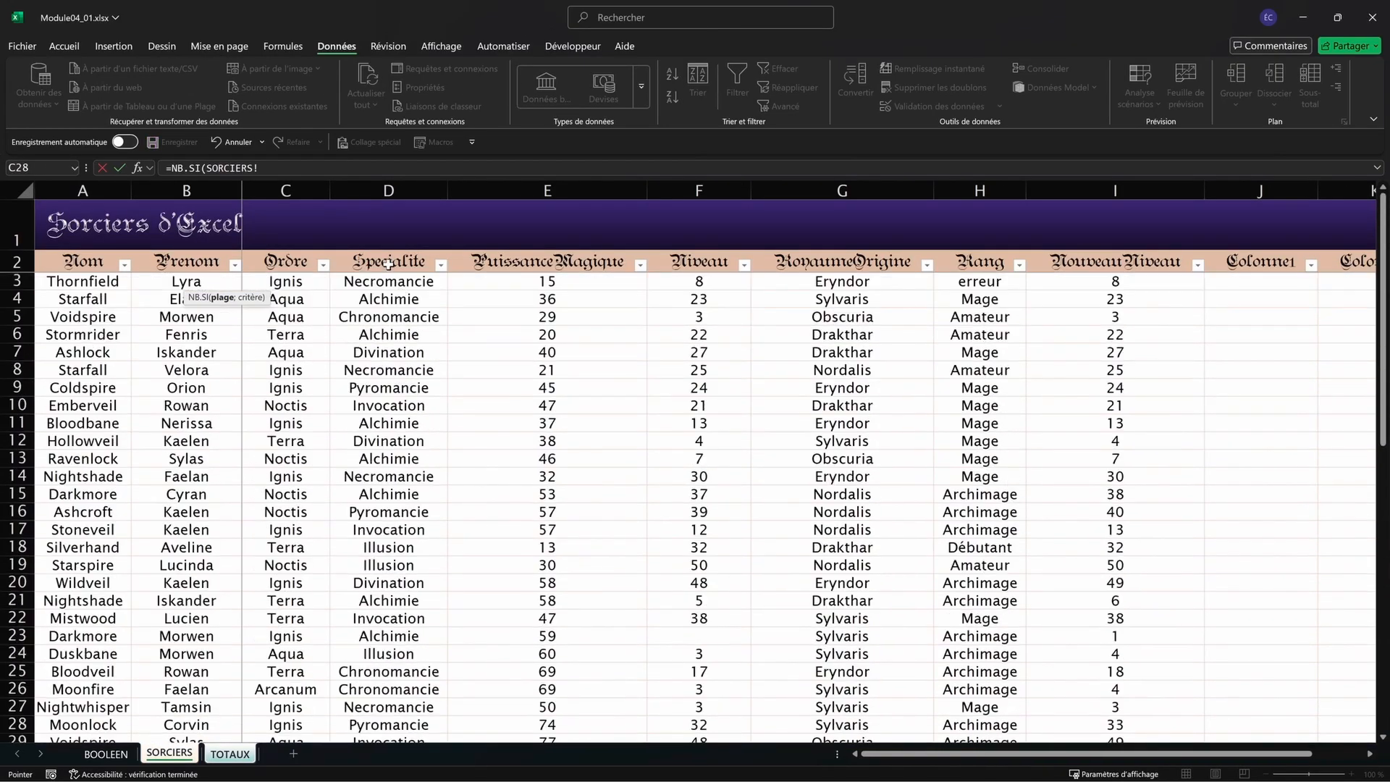
left_click(390, 278)
key("ctrl+shift+Down")
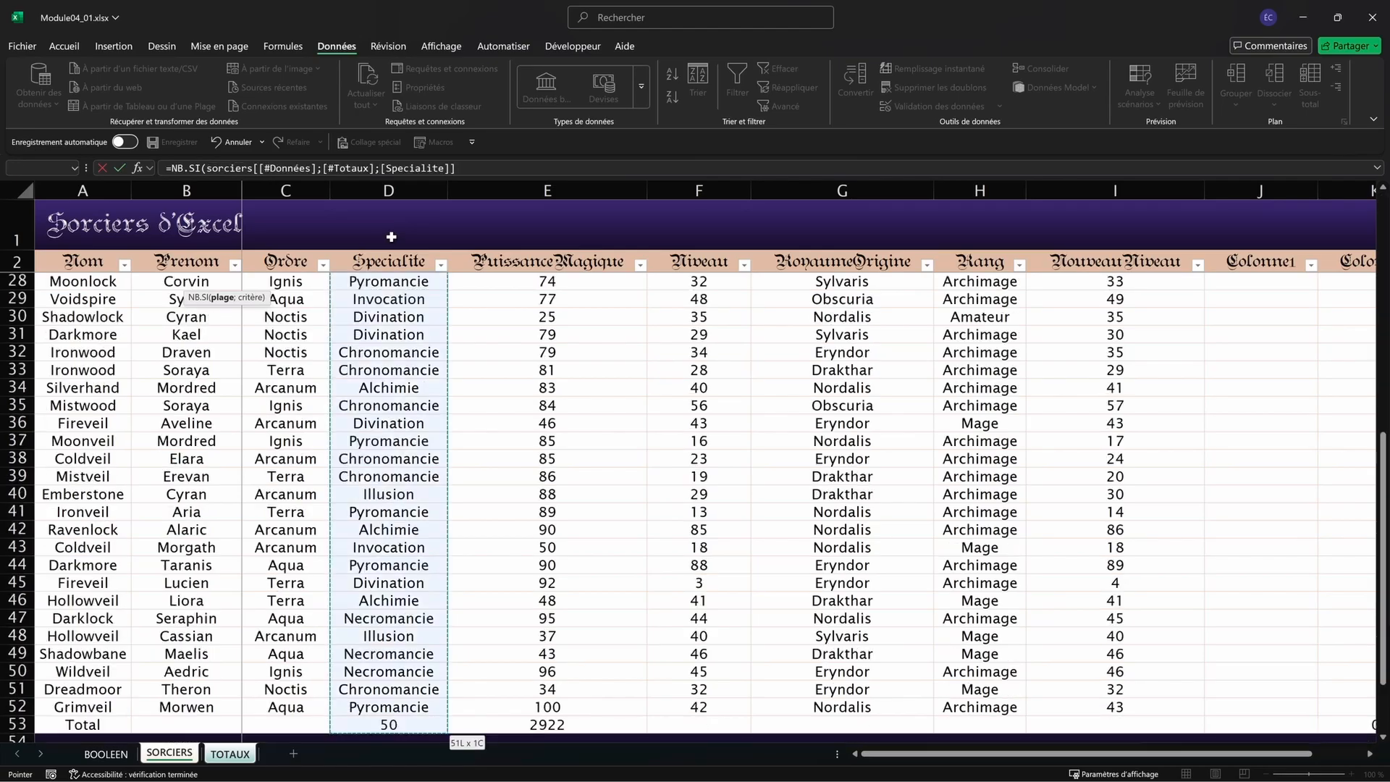
scroll(428, 333, "down", 1)
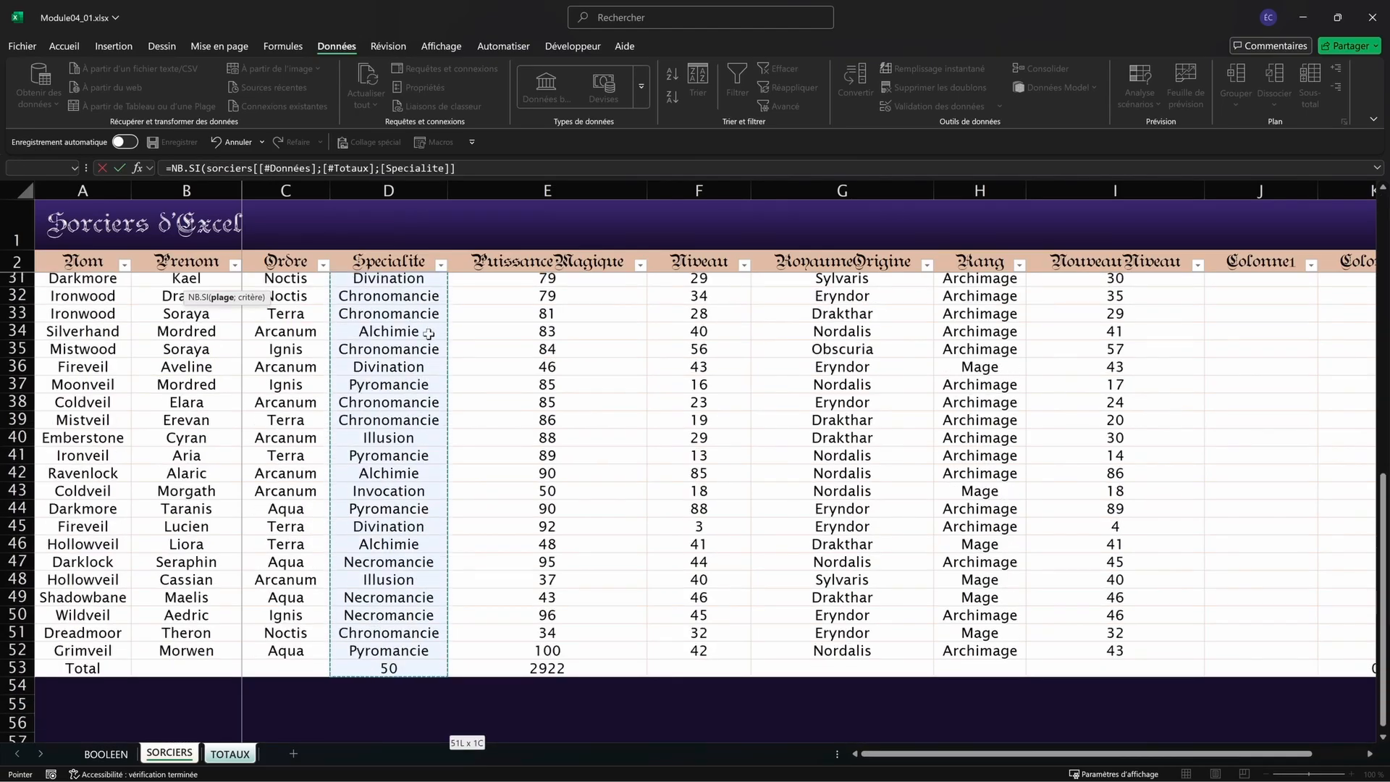
key("shift+Up")
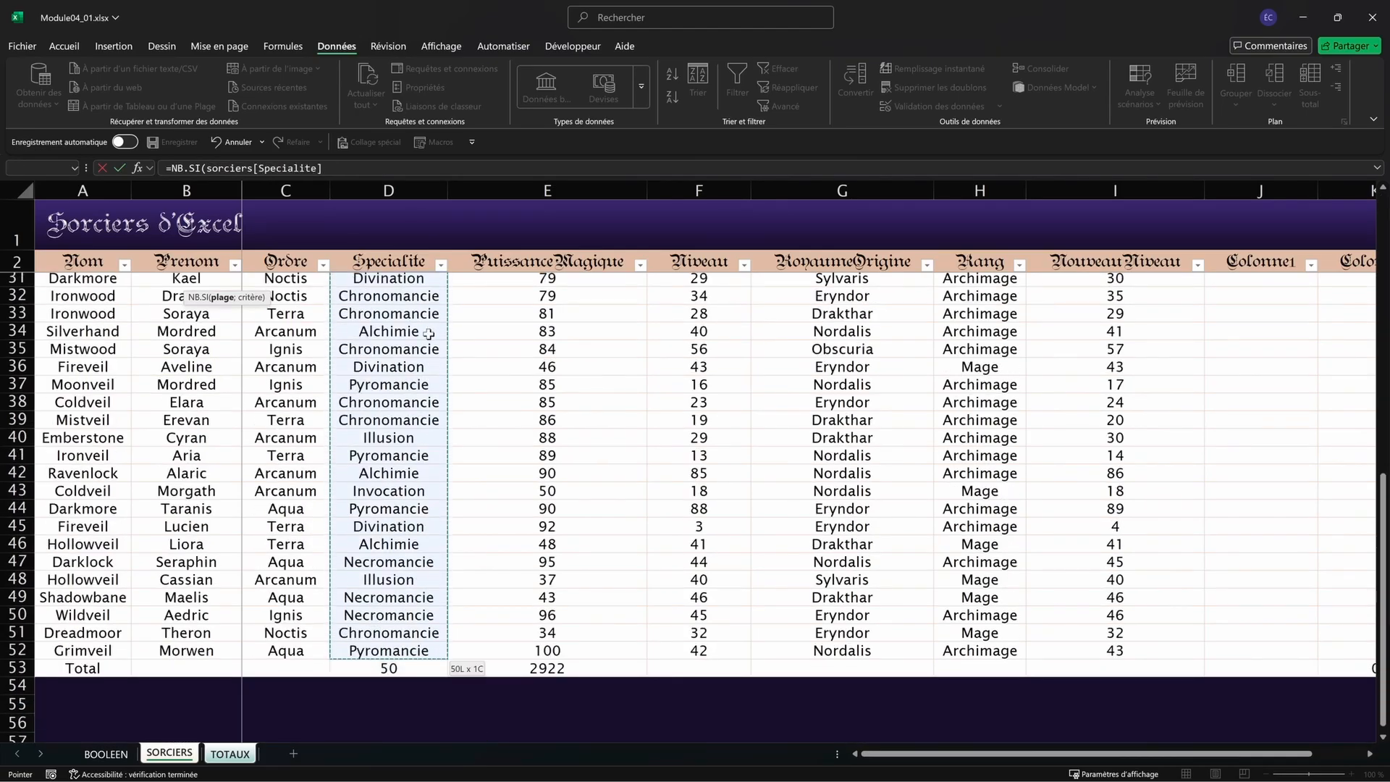
left_click(340, 168)
type(";")
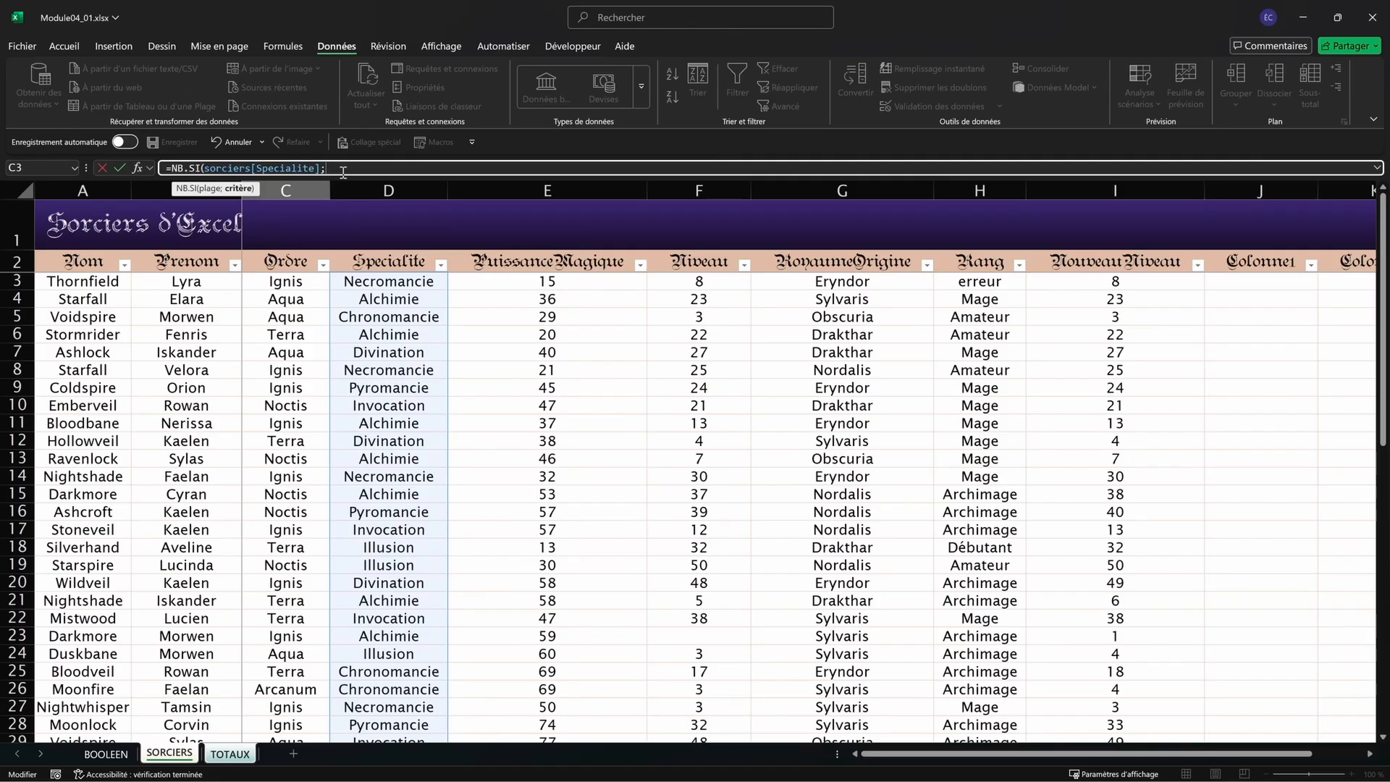
Step: Use TOTAUX cell B7 as the NB.SI criterion, complete the formula in C7 and fill it down to C13
left_click(238, 756)
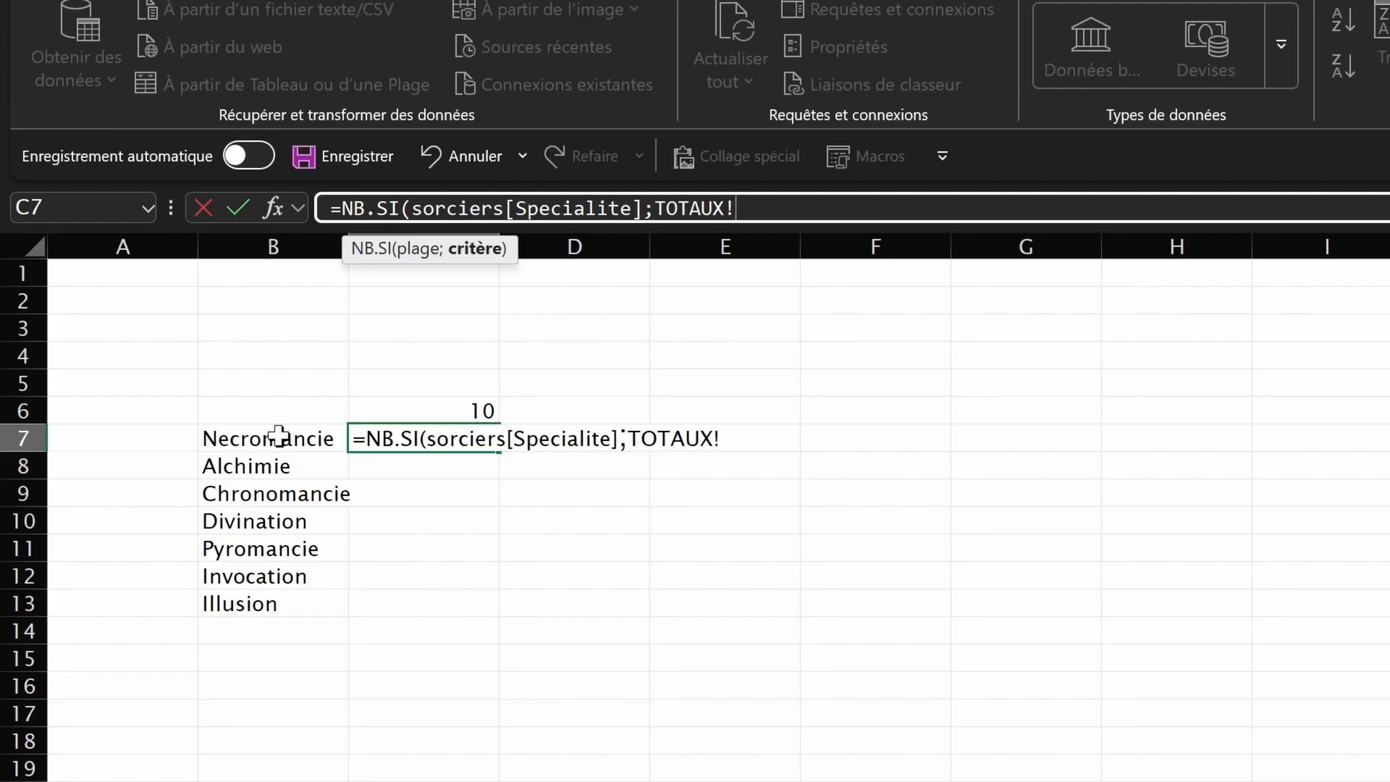
left_click(140, 283)
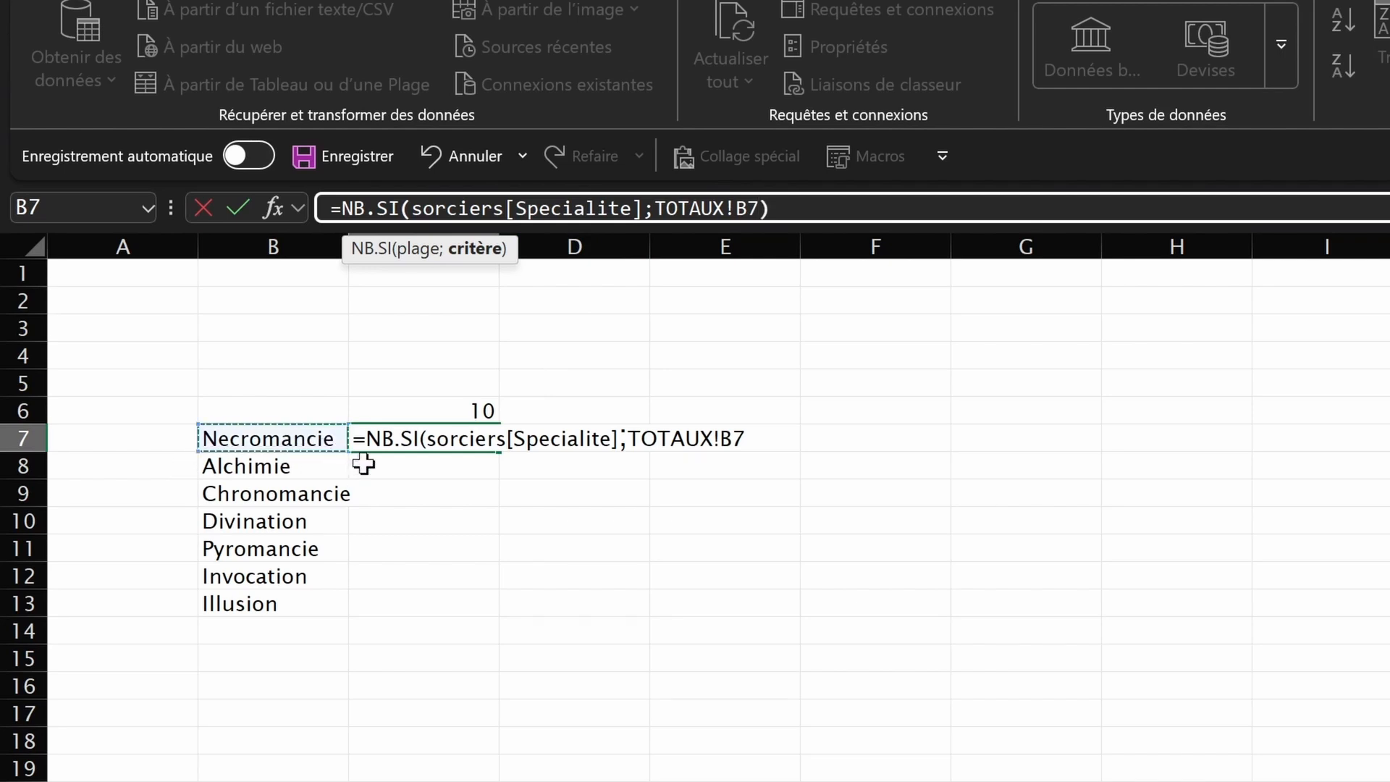
type(")")
key("Return")
left_click(490, 438)
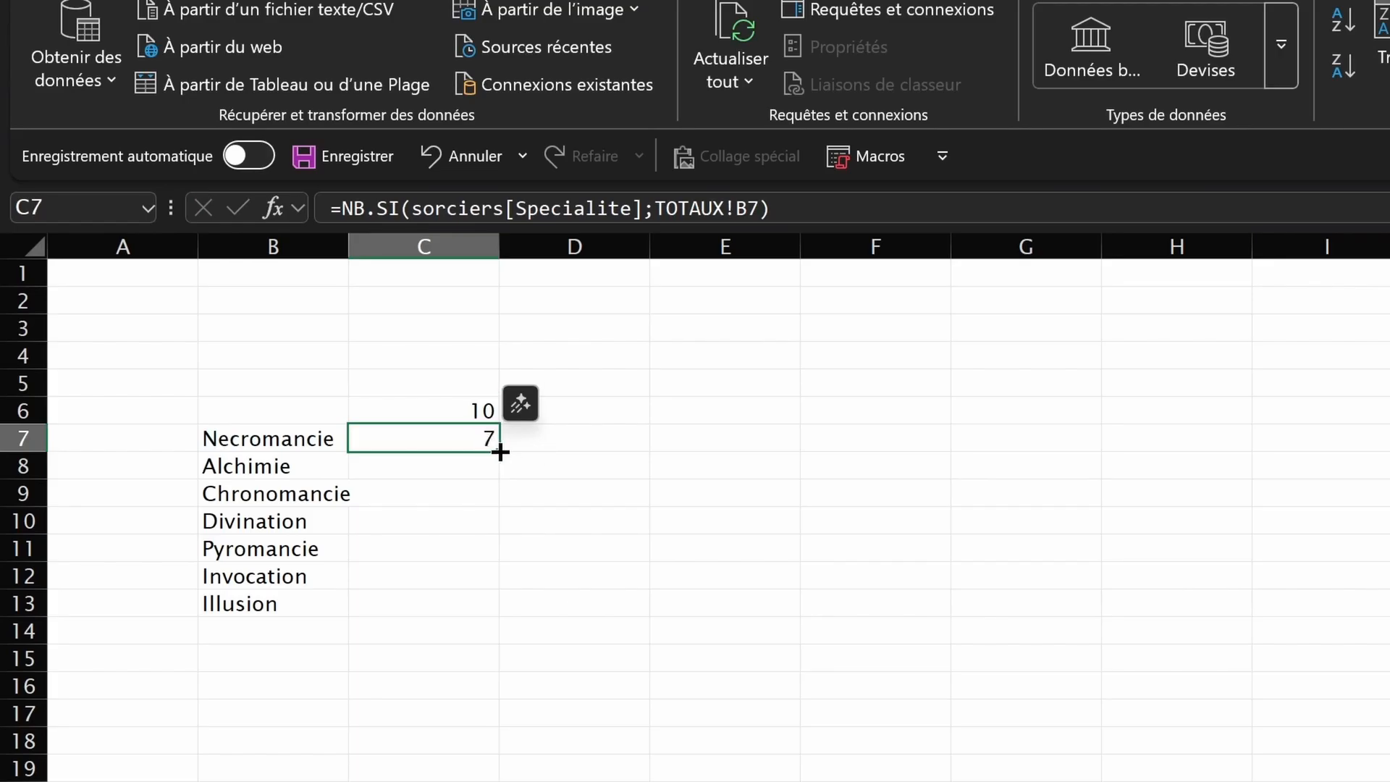
left_click_drag(497, 453, 434, 621)
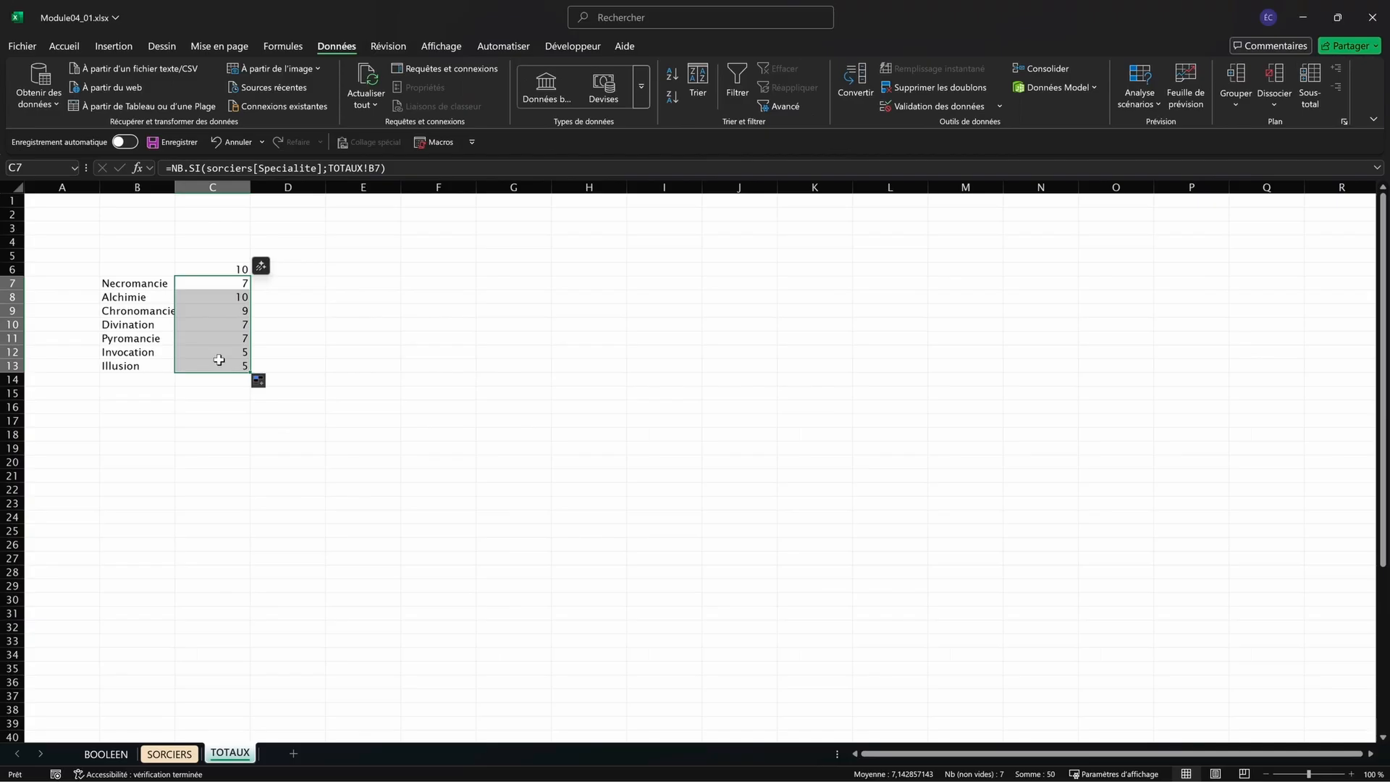
Step: Compare the speciality counts with the Specialite total on the SORCIERS sheet, and clear the separate NB.SI formula in TOTAUX cell C6
key("ctrl+Page_Up")
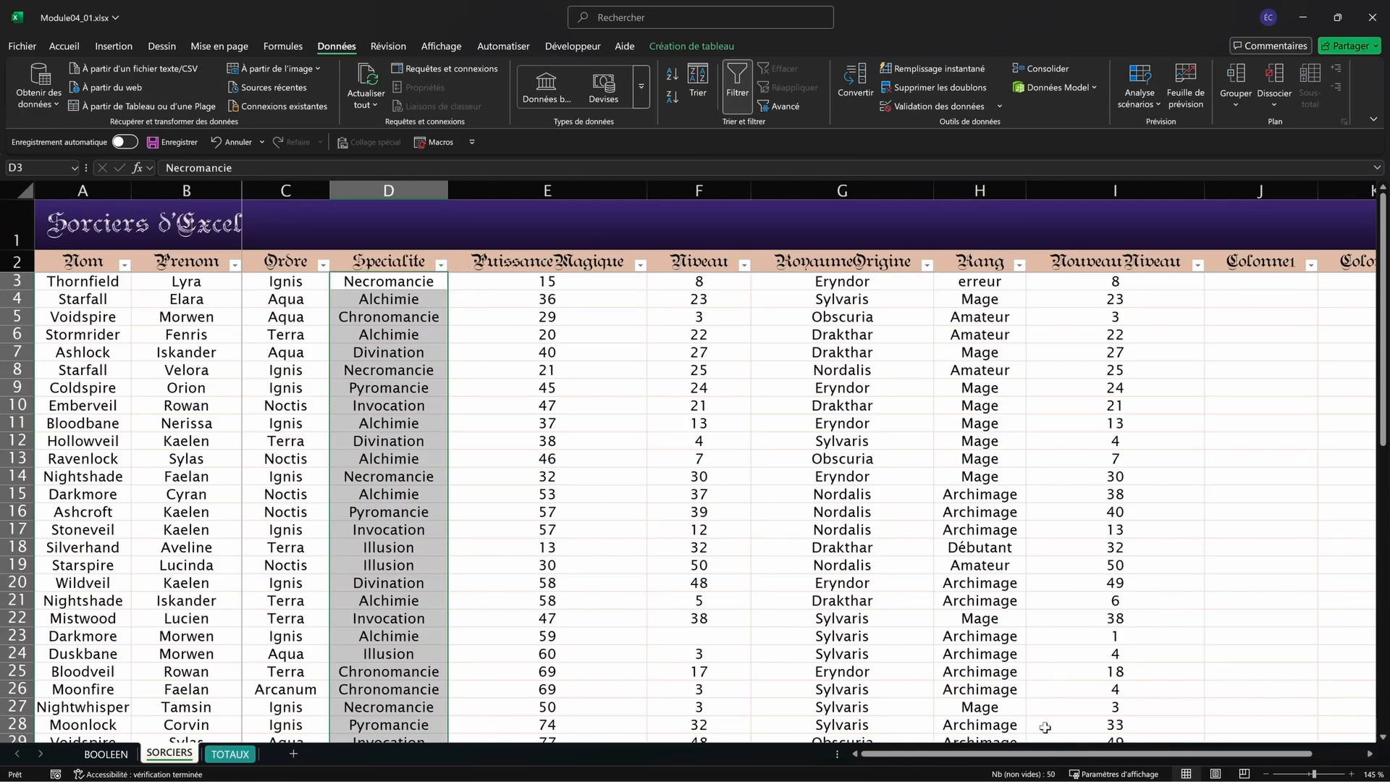
scroll(461, 381, "down", 5)
scroll(461, 382, "down", 4)
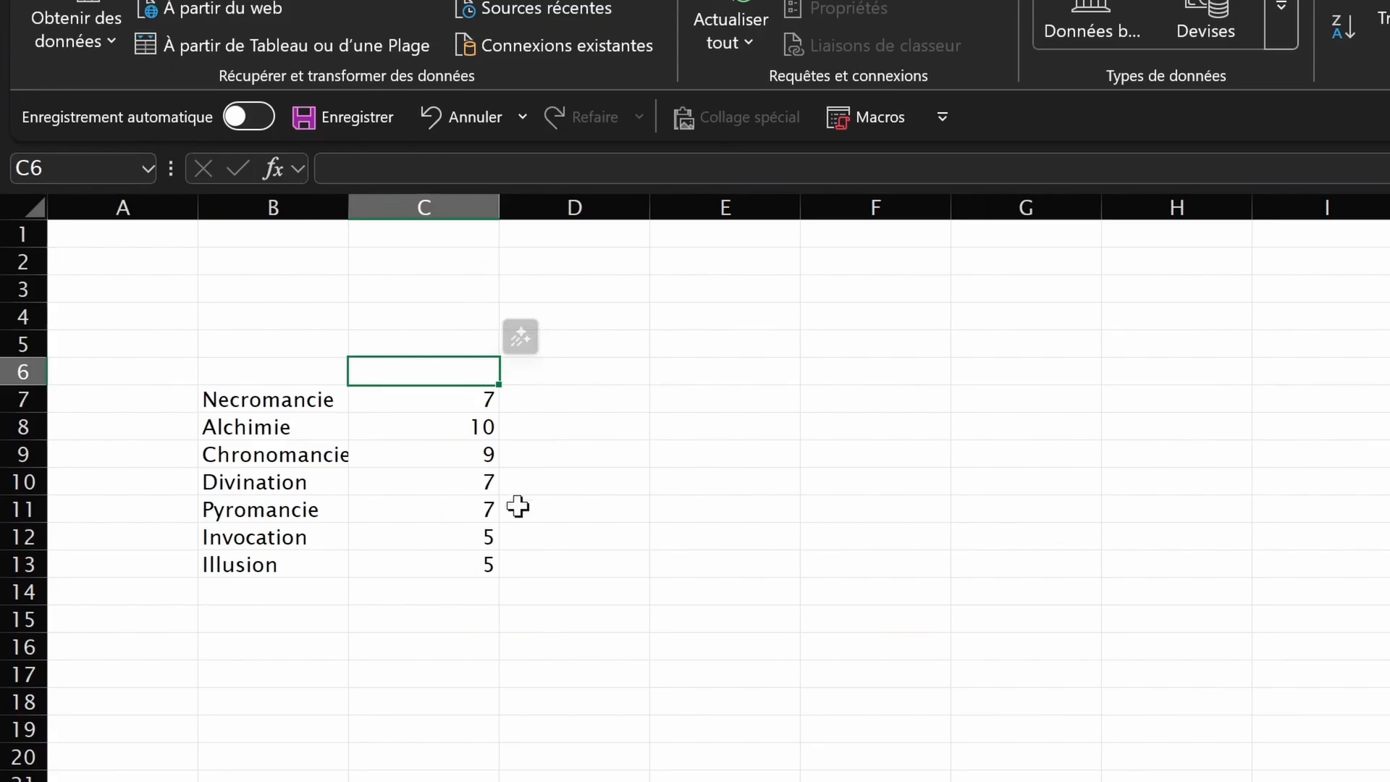
left_click(346, 427)
left_click(420, 403)
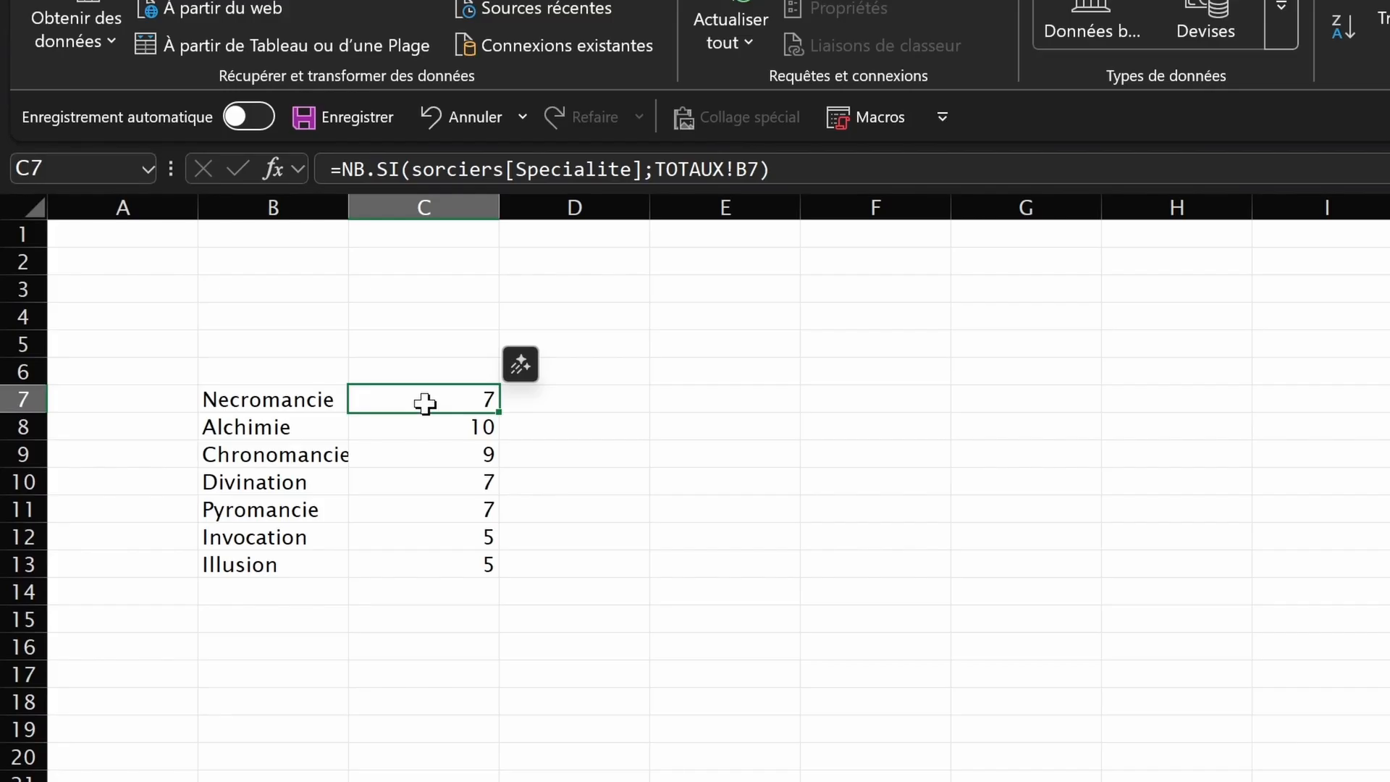
Step: In TOTAUX cell C15, start an NB.SI.ENS formula with the Specialite data without the total row and the criterion "Illusion"
left_click(409, 621)
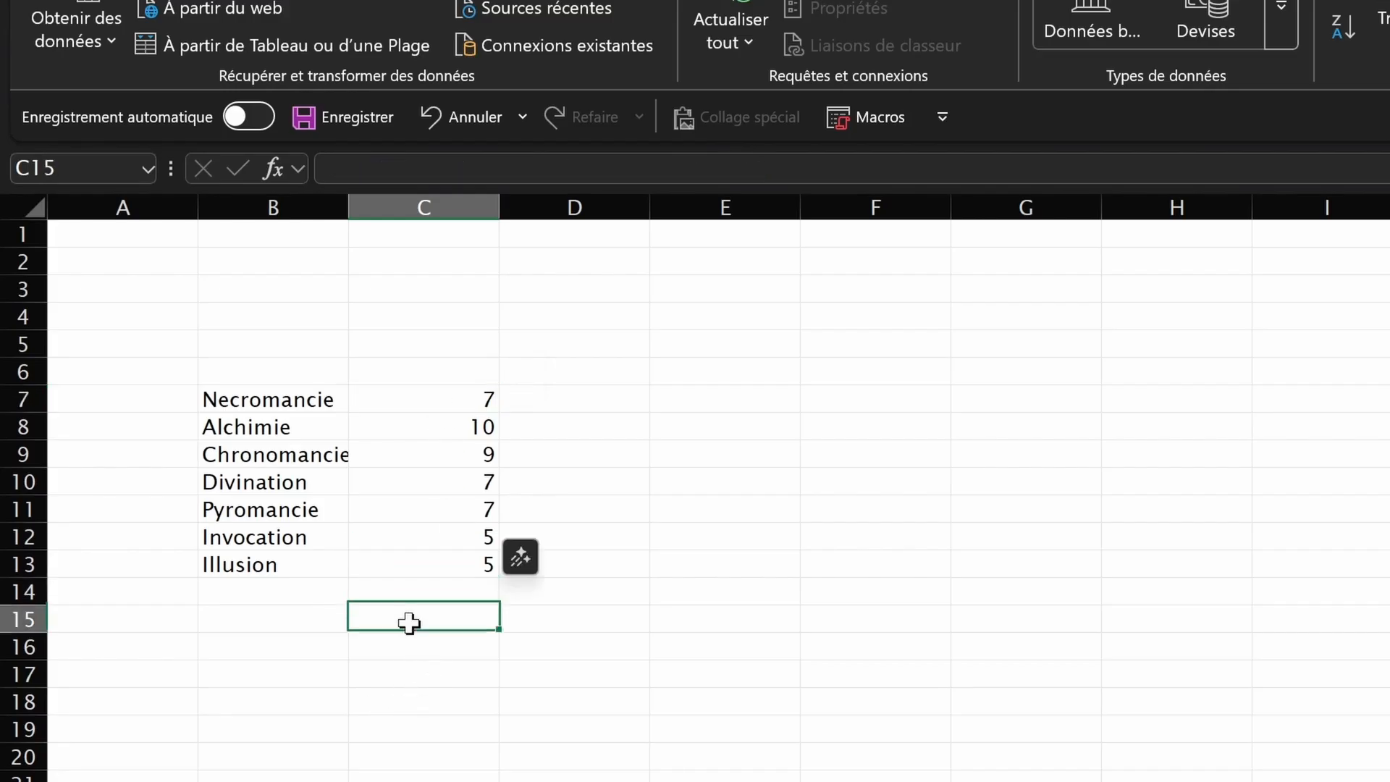
type("=NB.SI")
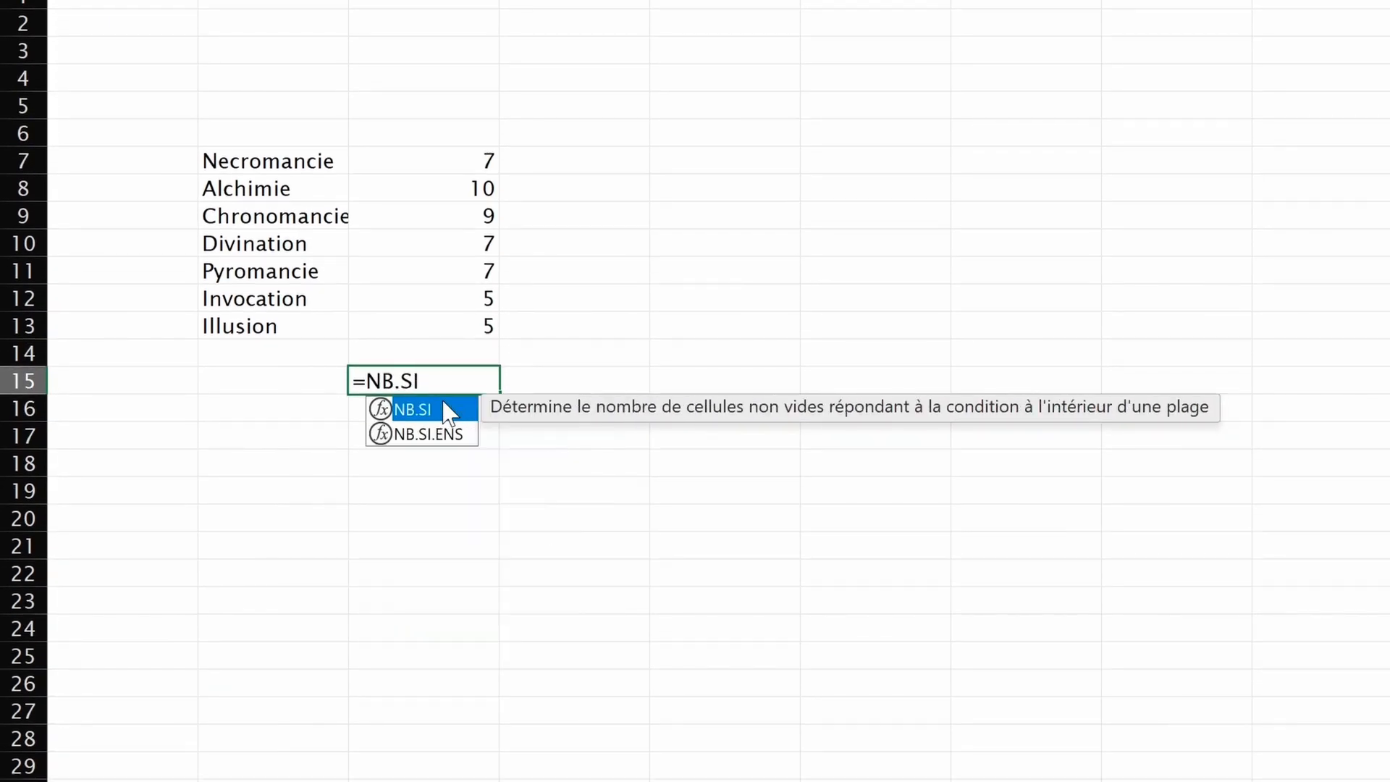
type(".ENS")
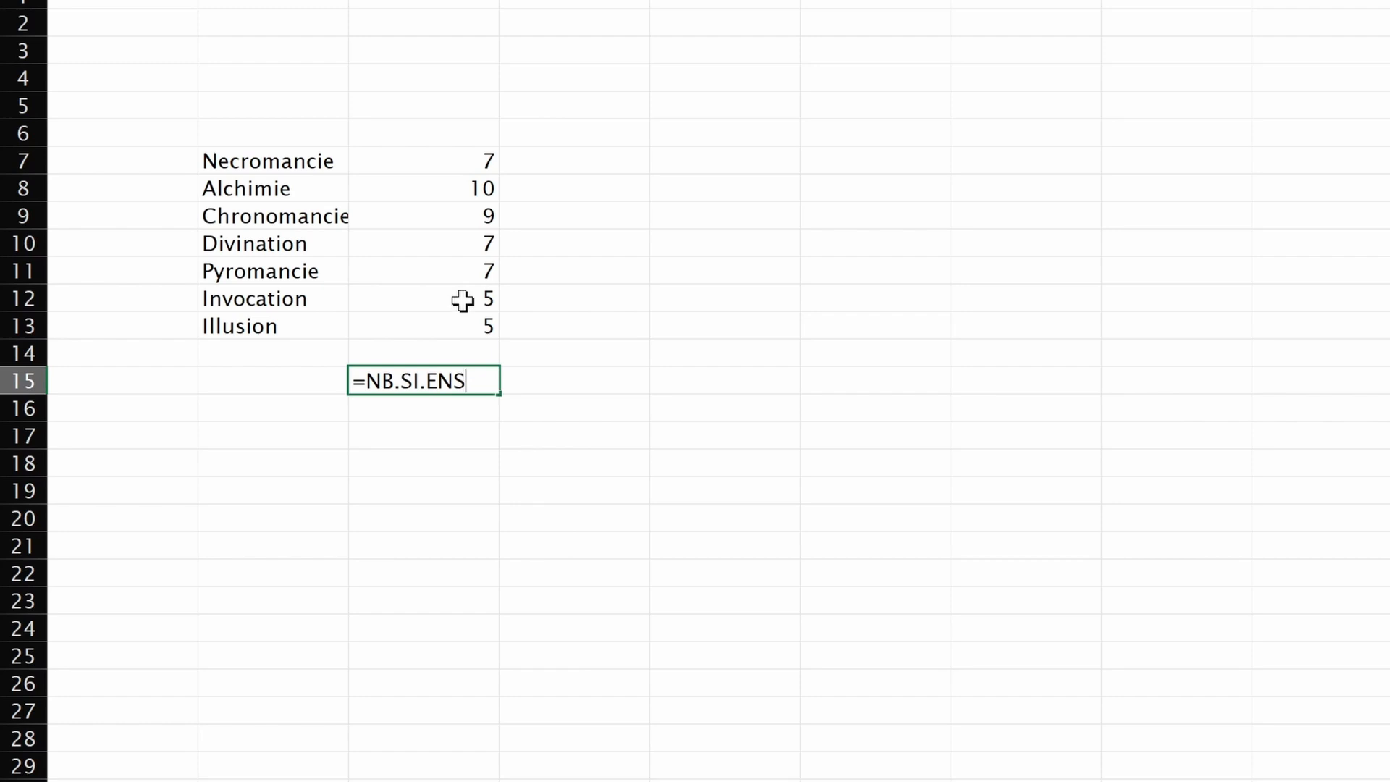
type("((")
left_click(169, 752)
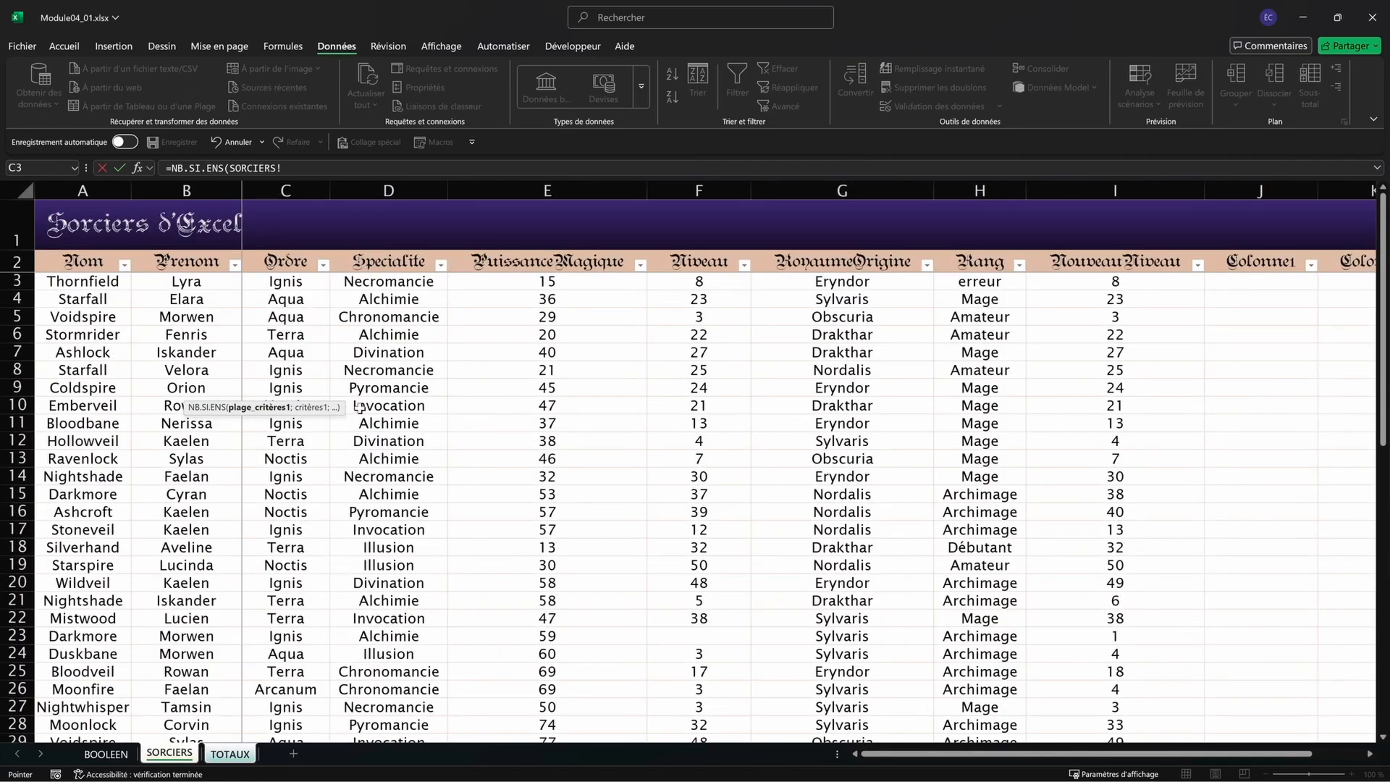
left_click(365, 280)
key("ctrl+shift+Down")
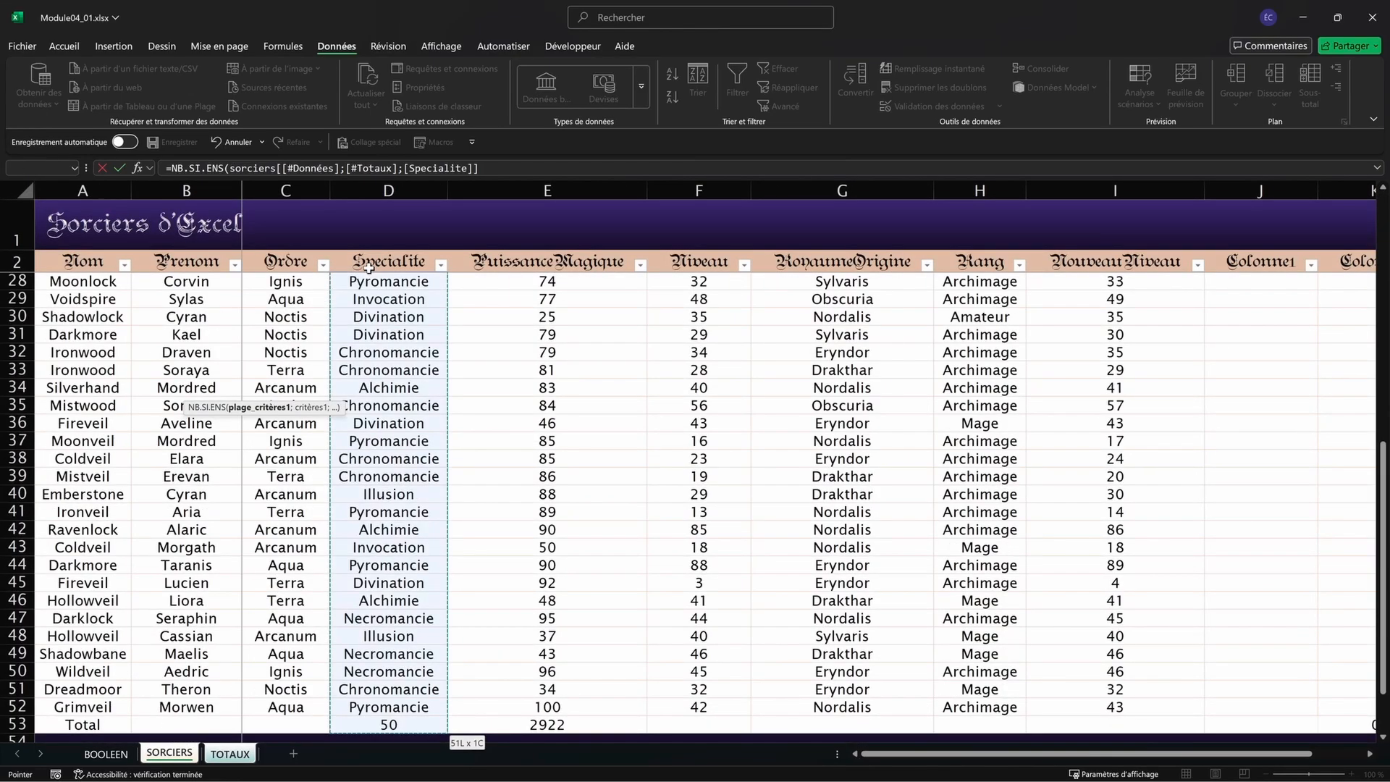
key("shift+Up")
type(";")
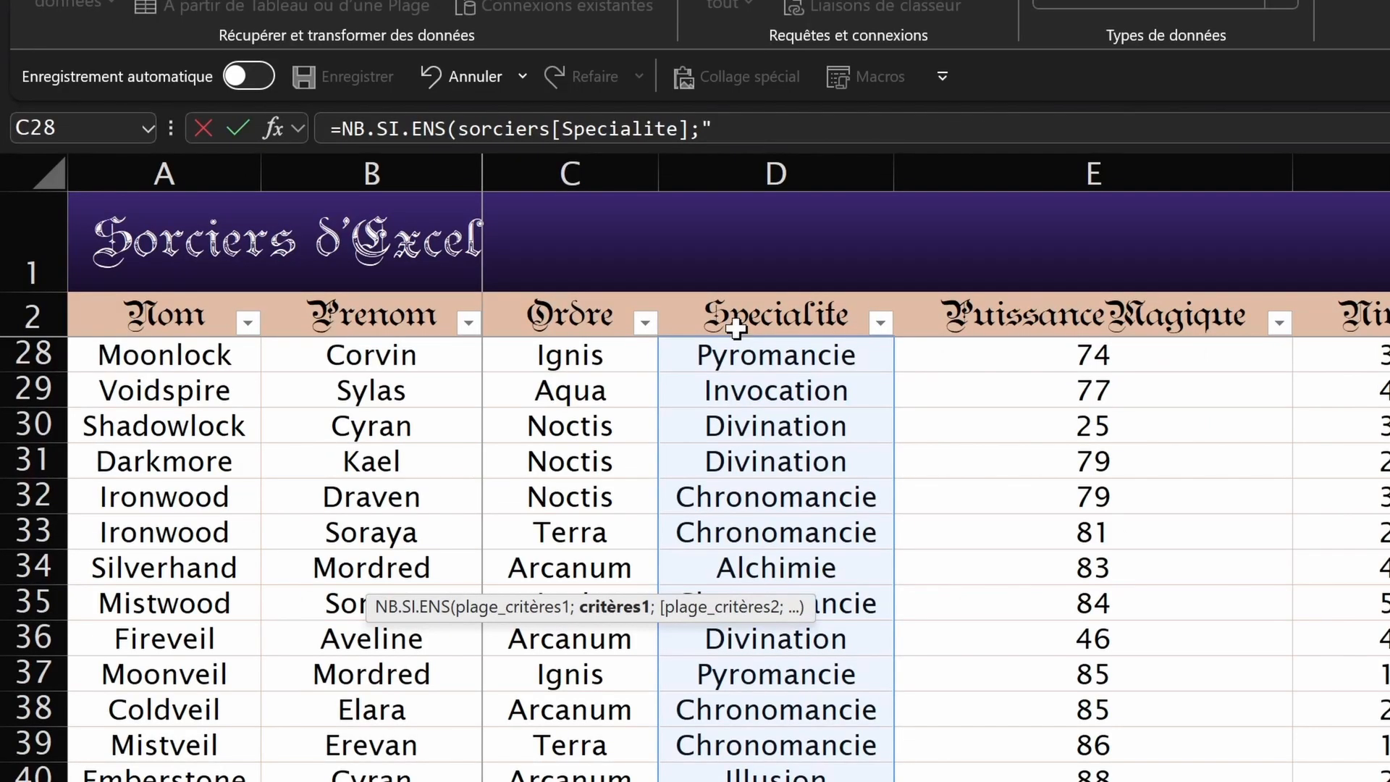
type("\"Illusion\";")
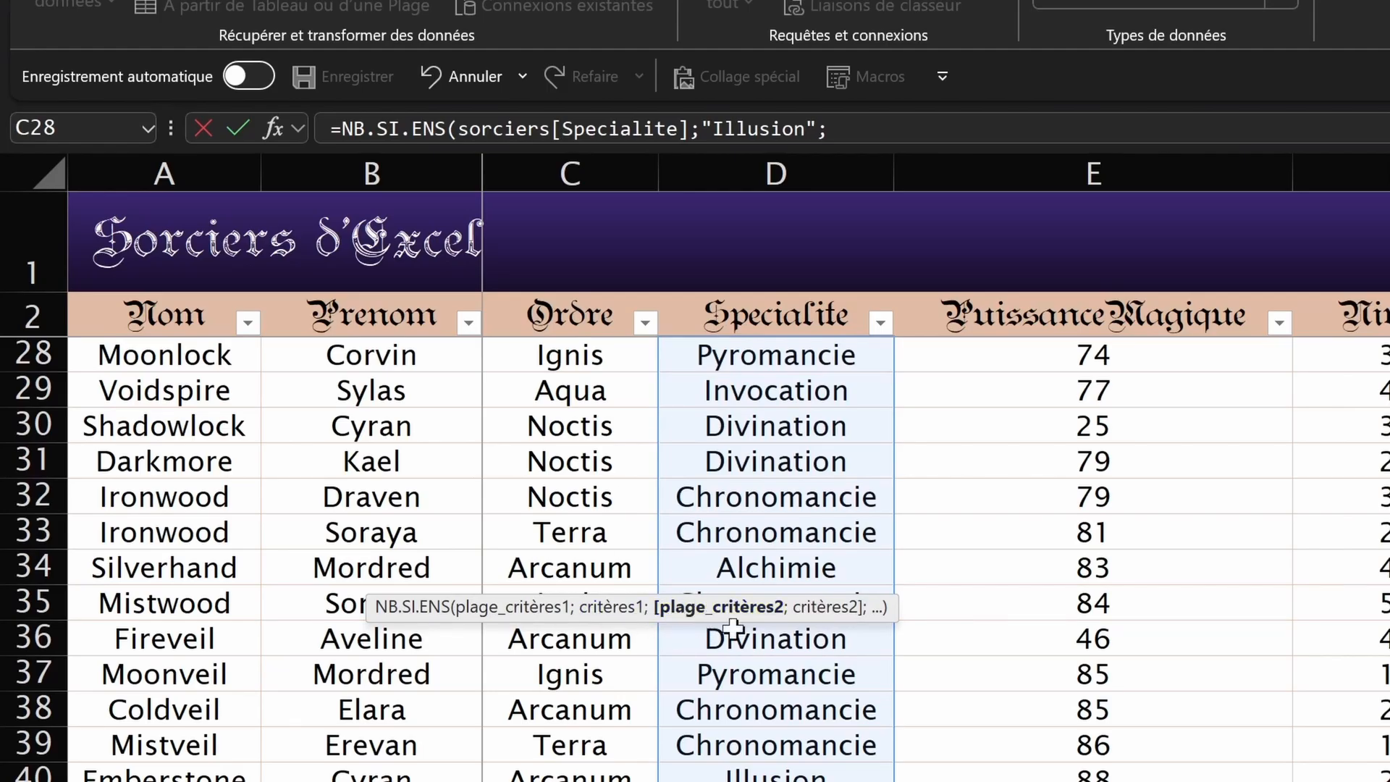
Step: Add the Ordre column data with the criterion "Aqua" as the second condition and complete the NB.SI.ENS formula
scroll(1000, 502, "up", 8)
left_click(604, 356)
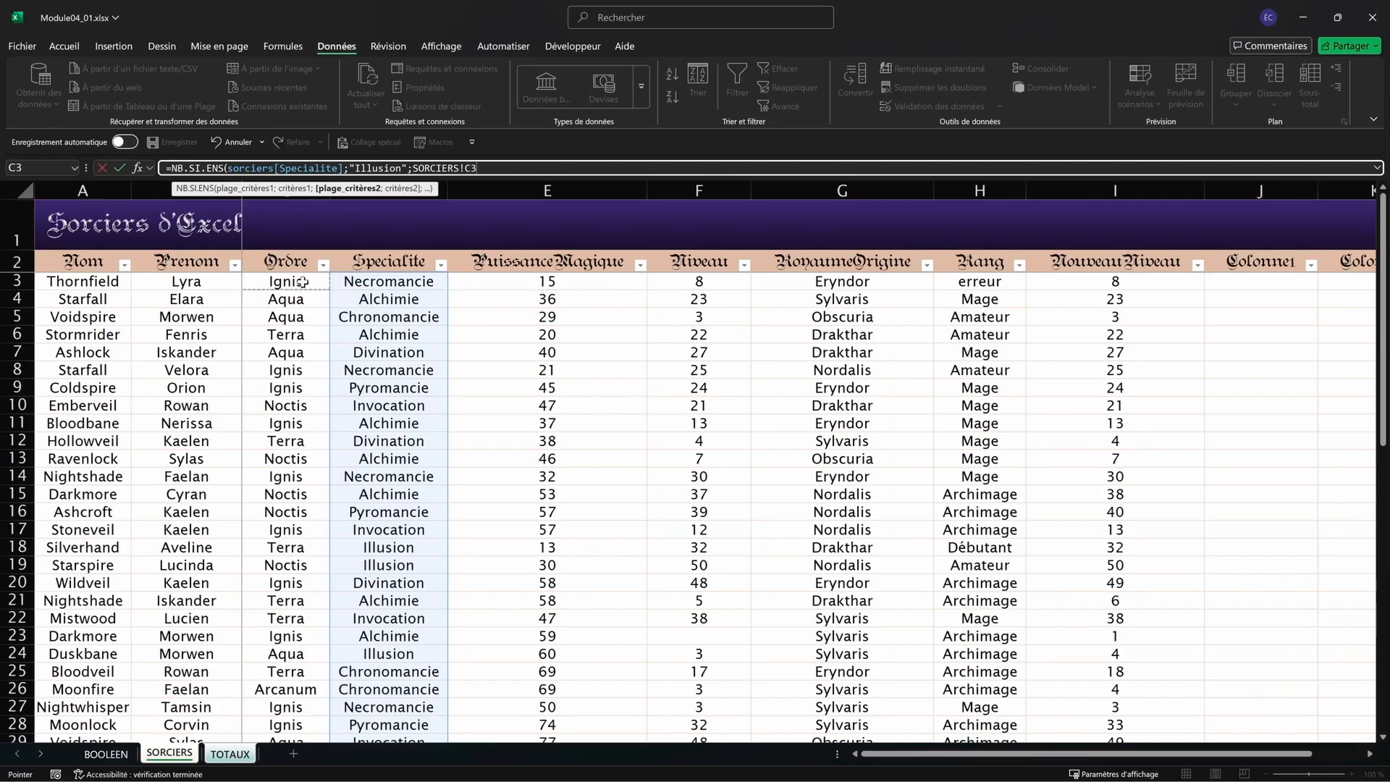
key("ctrl+shift+Down")
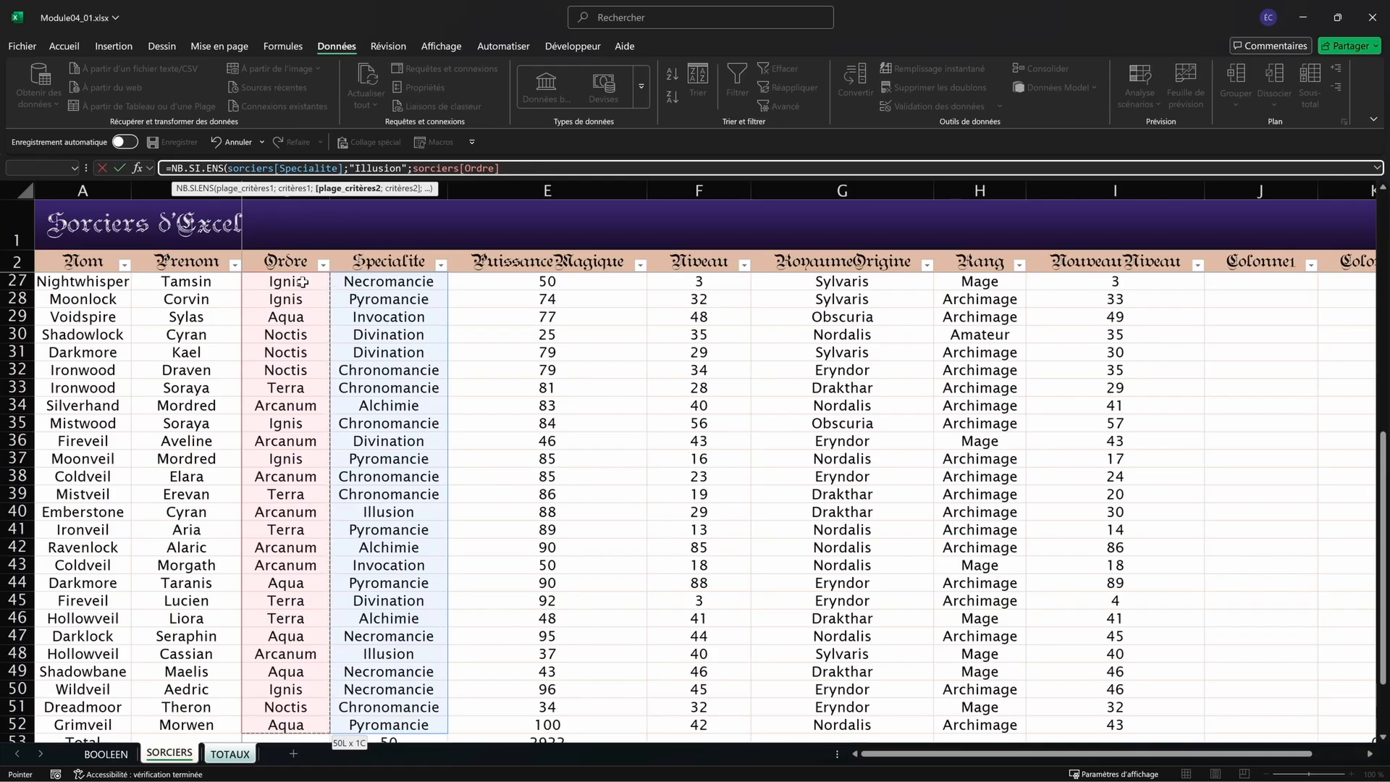
type(";")
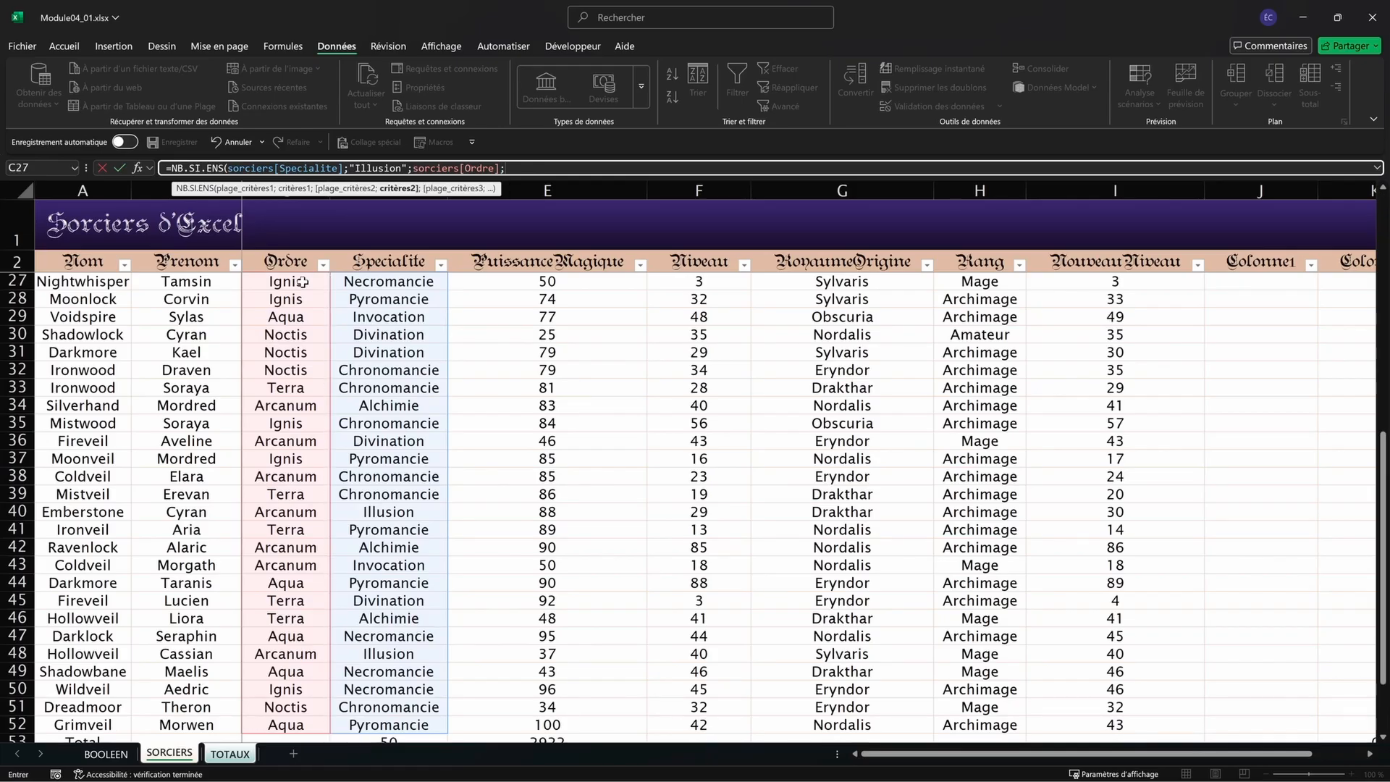
type("\"Aqua")
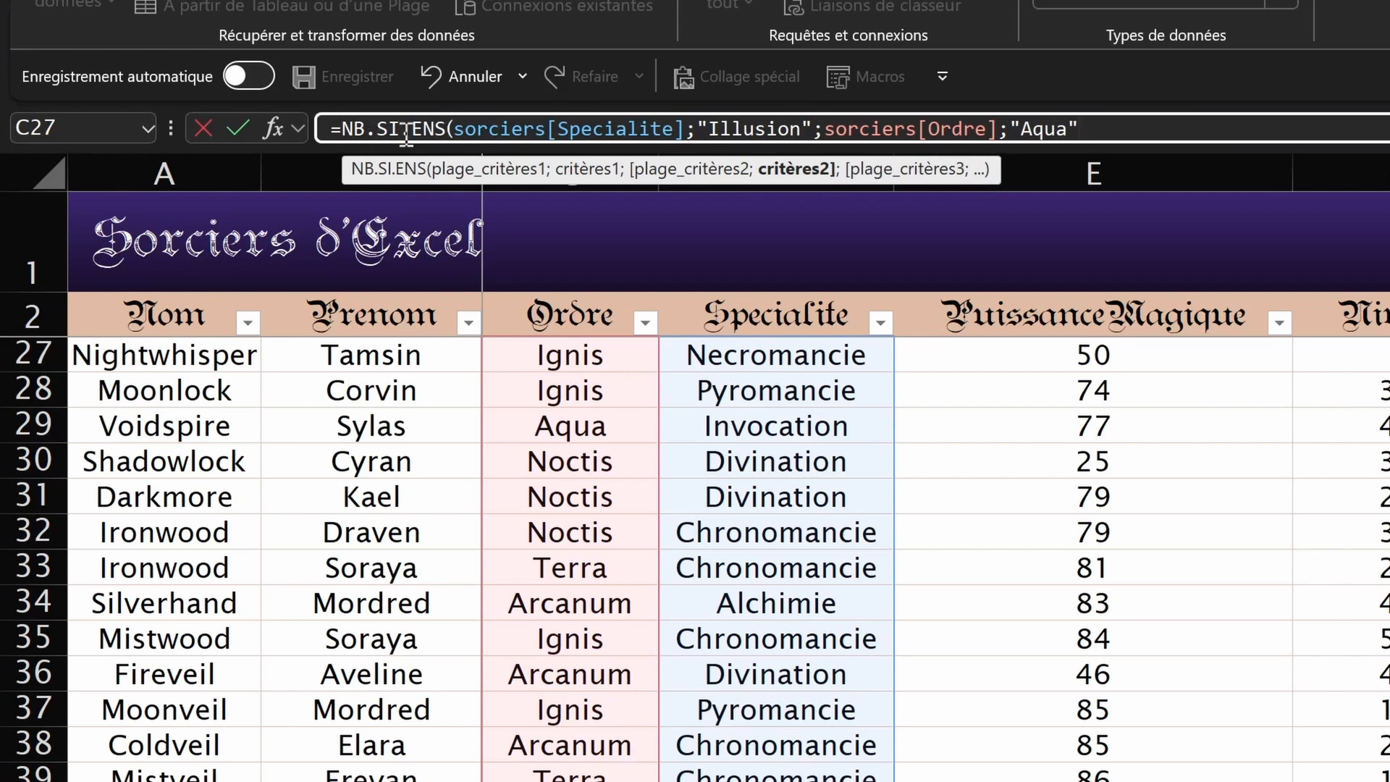
left_click_drag(487, 129, 815, 138)
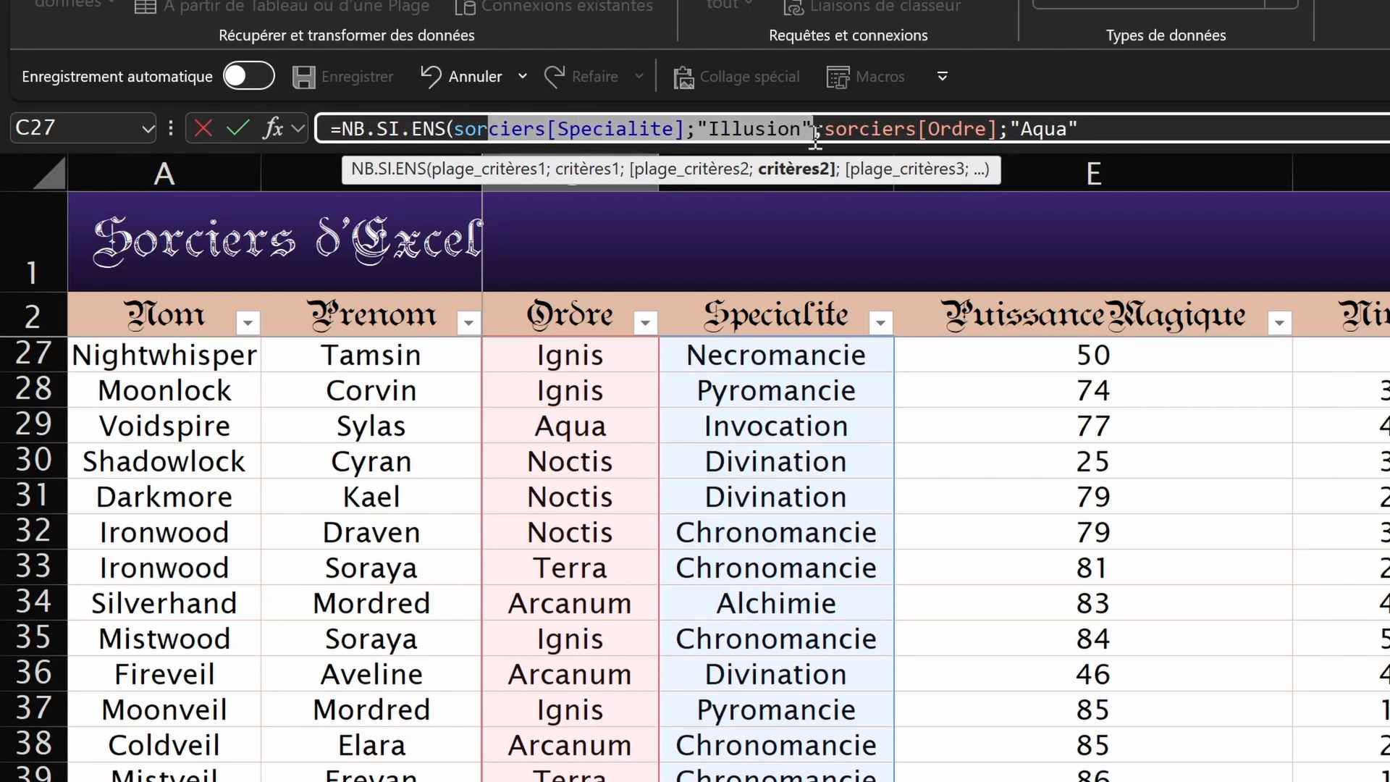
left_click(1041, 127)
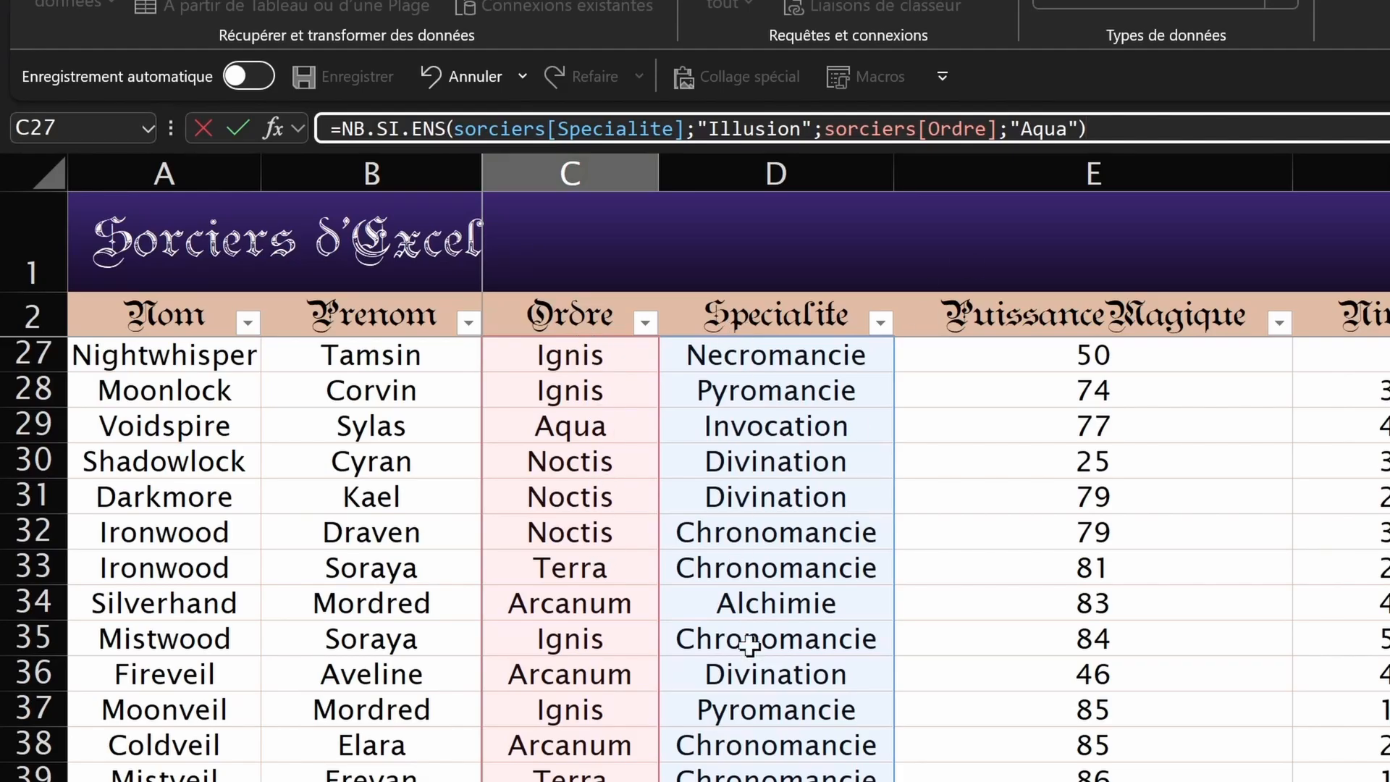
key("Return")
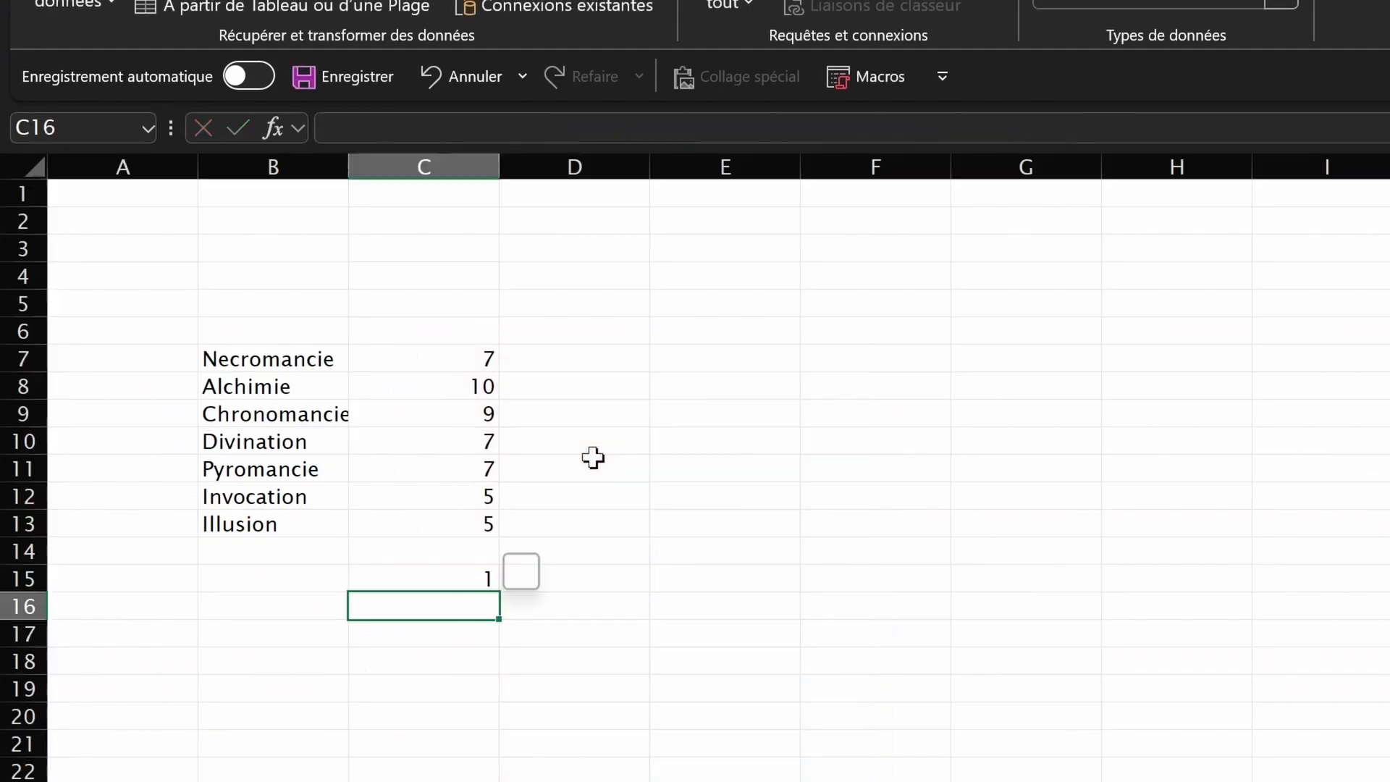
Step: Filter the Specialite column on the SORCIERS sheet to Illusion only and examine its total row against the result in C15
left_click(449, 584)
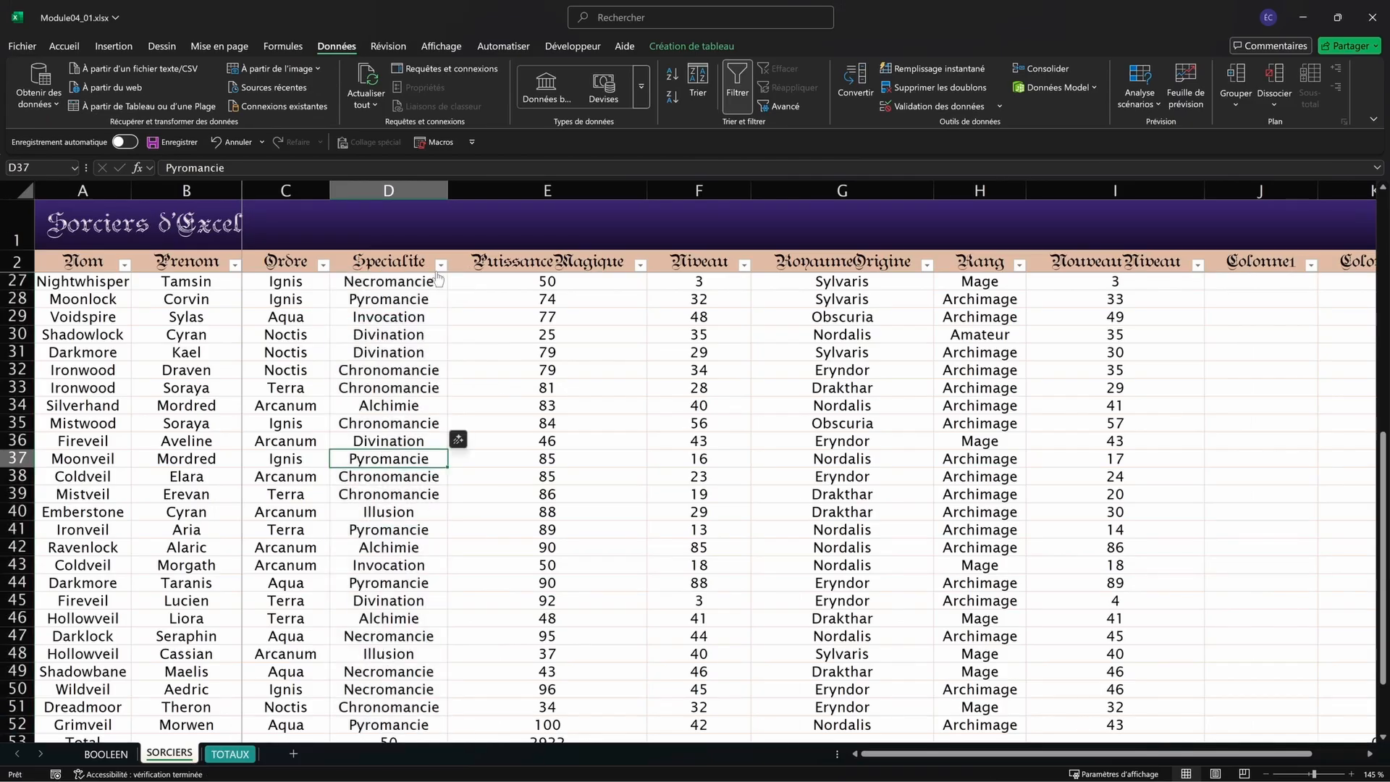
left_click(441, 265)
left_click(297, 457)
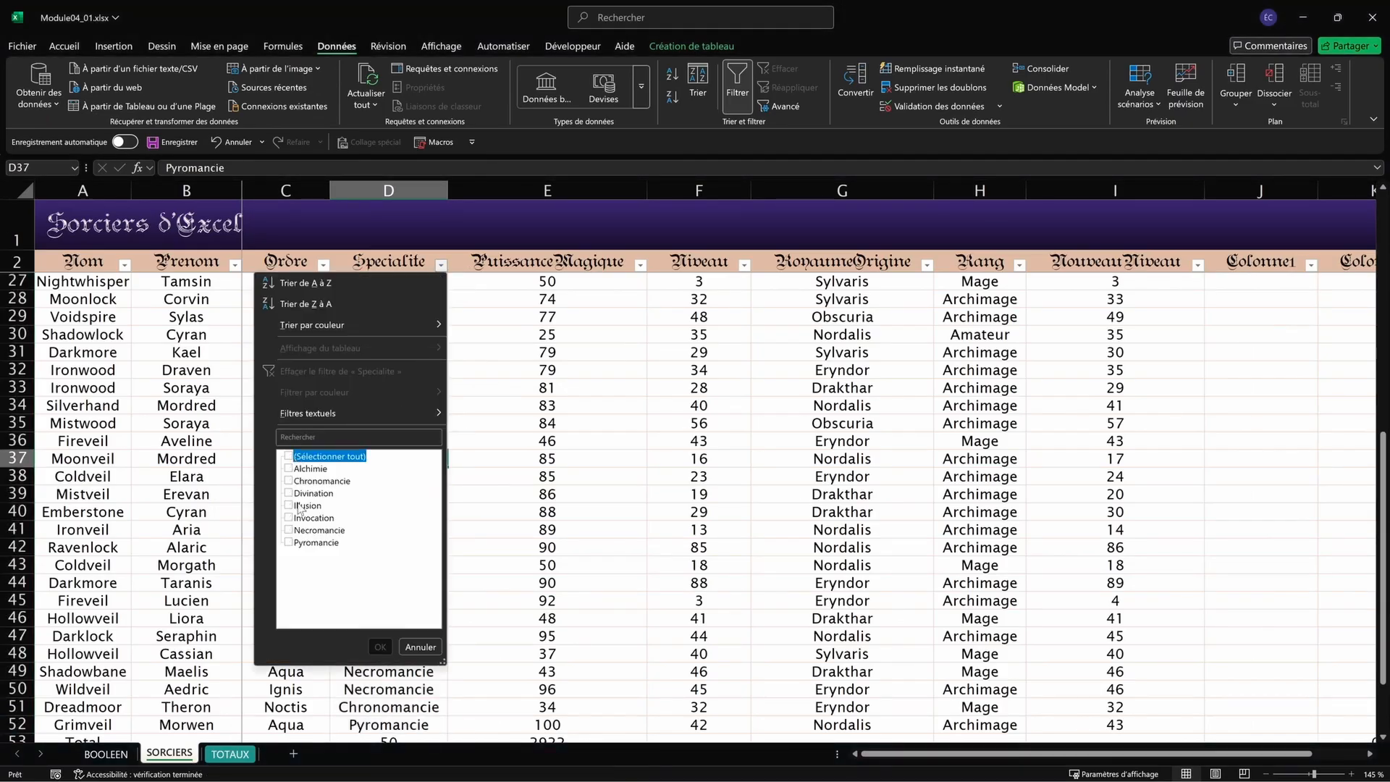
left_click(299, 505)
left_click(380, 646)
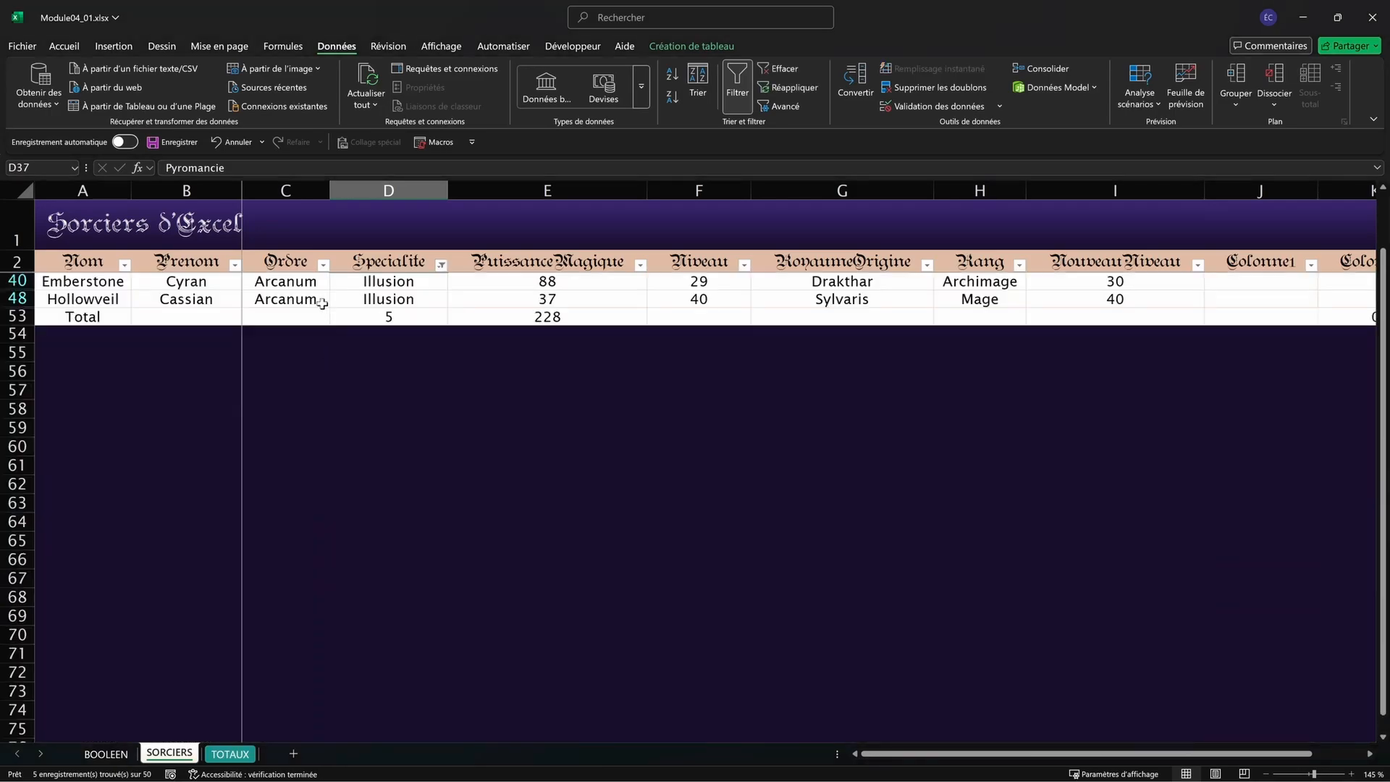
left_click_drag(363, 319, 50, 319)
left_click(22, 316)
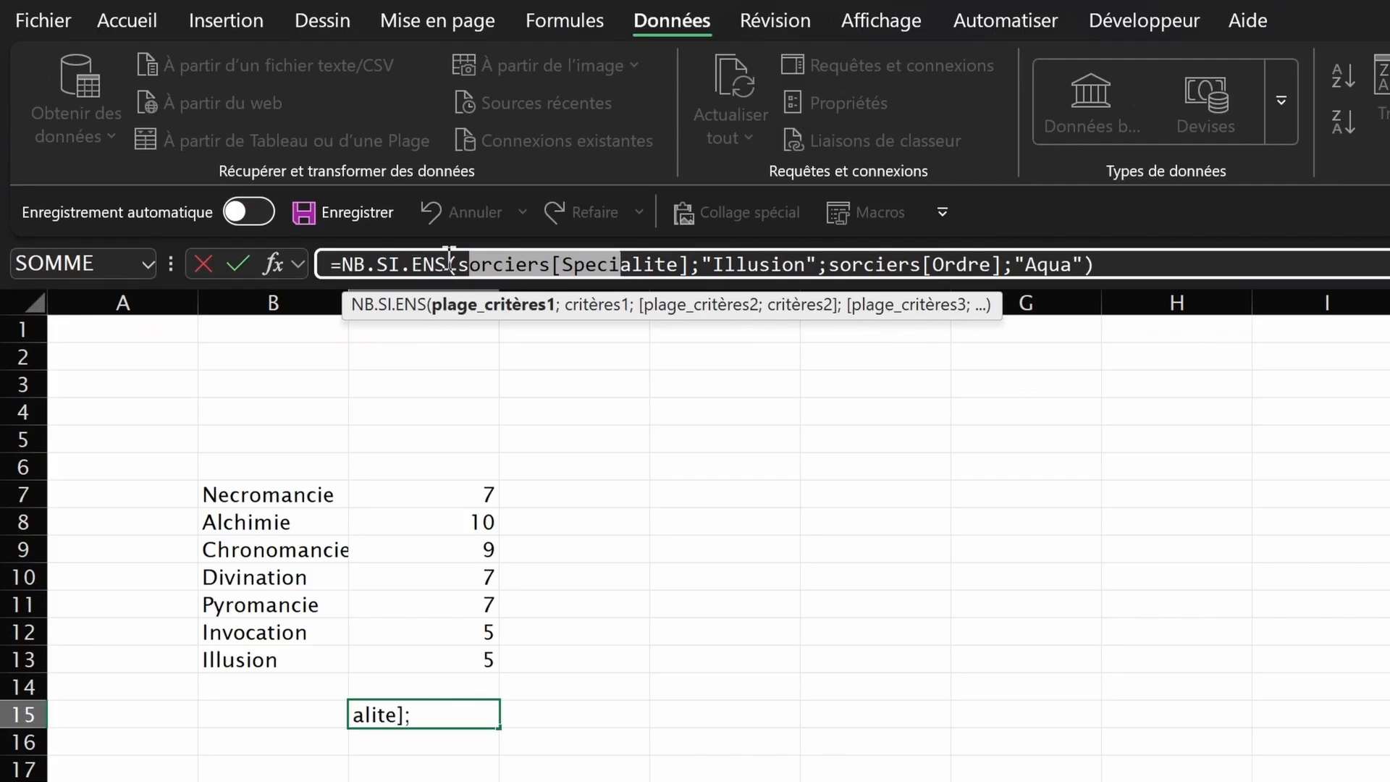
Step: In the NB.SI.ENS formula in TOTAUX cell C15, replace the Ordre column reference with the range SORCIERS!C1:C60 and validate it
left_click_drag(458, 264, 686, 273)
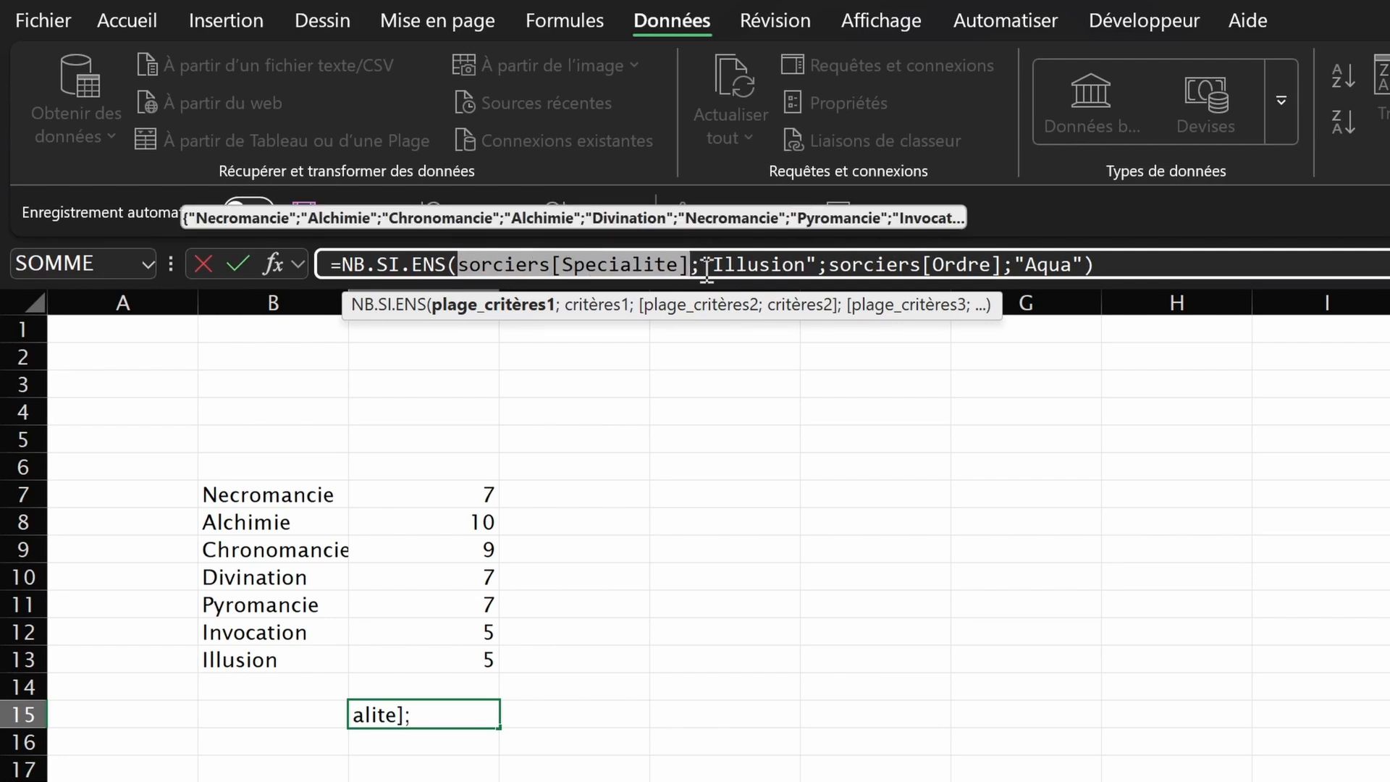
left_click_drag(829, 264, 1003, 267)
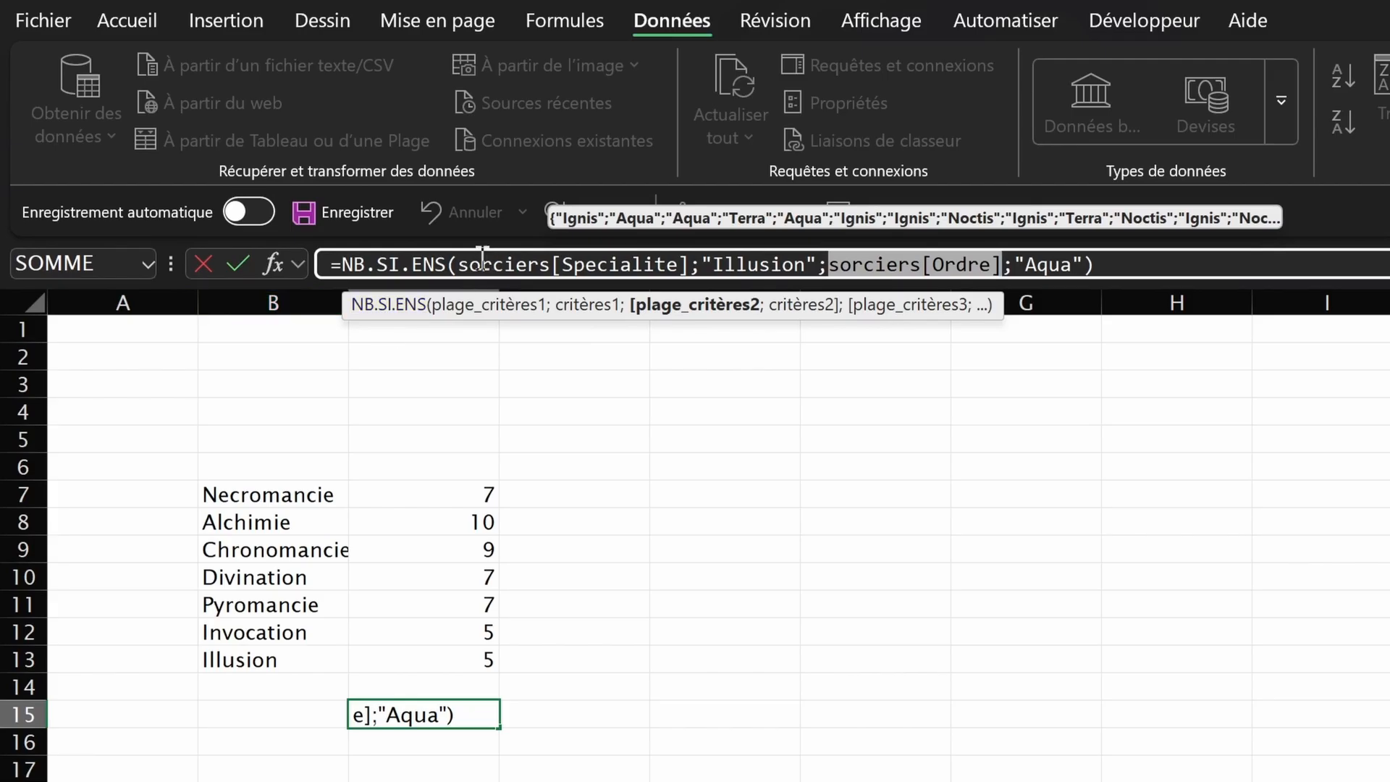
left_click_drag(459, 264, 689, 265)
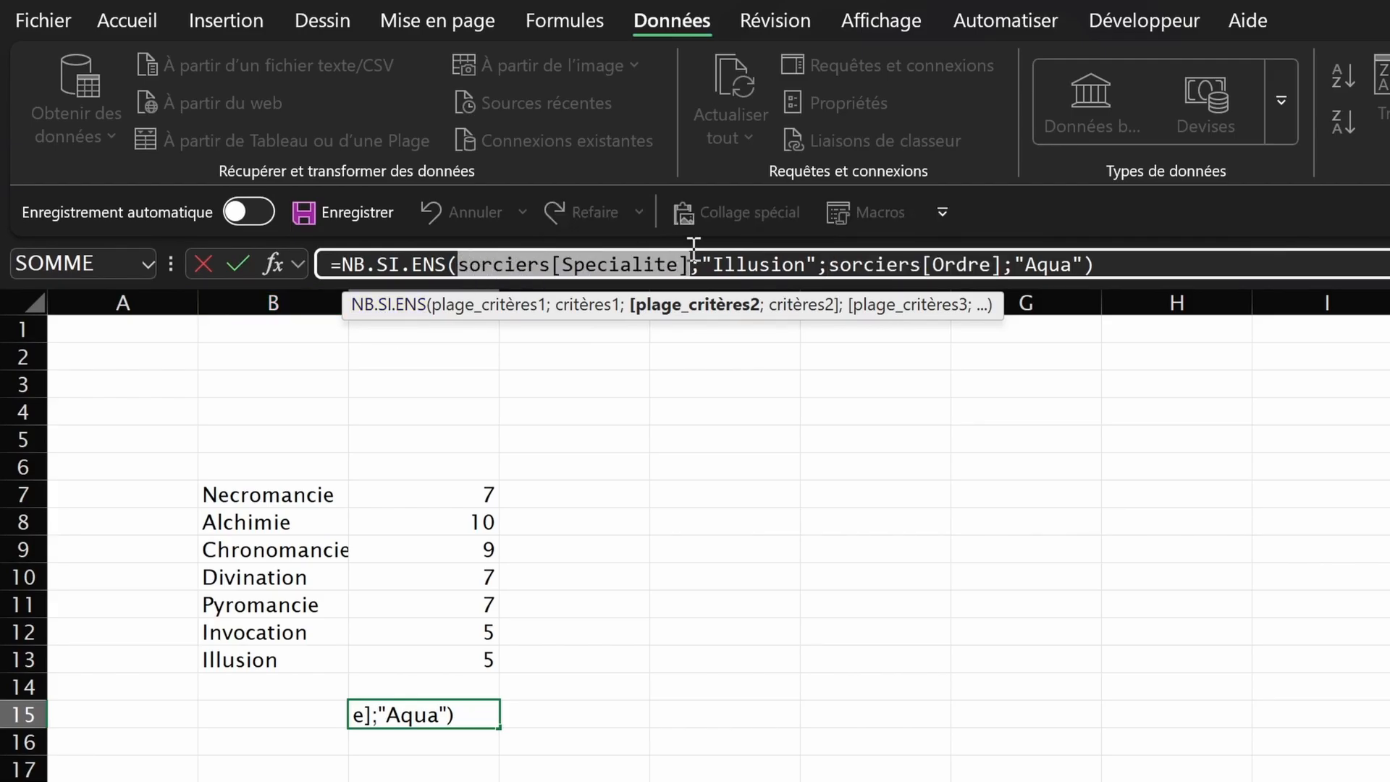
left_click_drag(829, 265, 1006, 286)
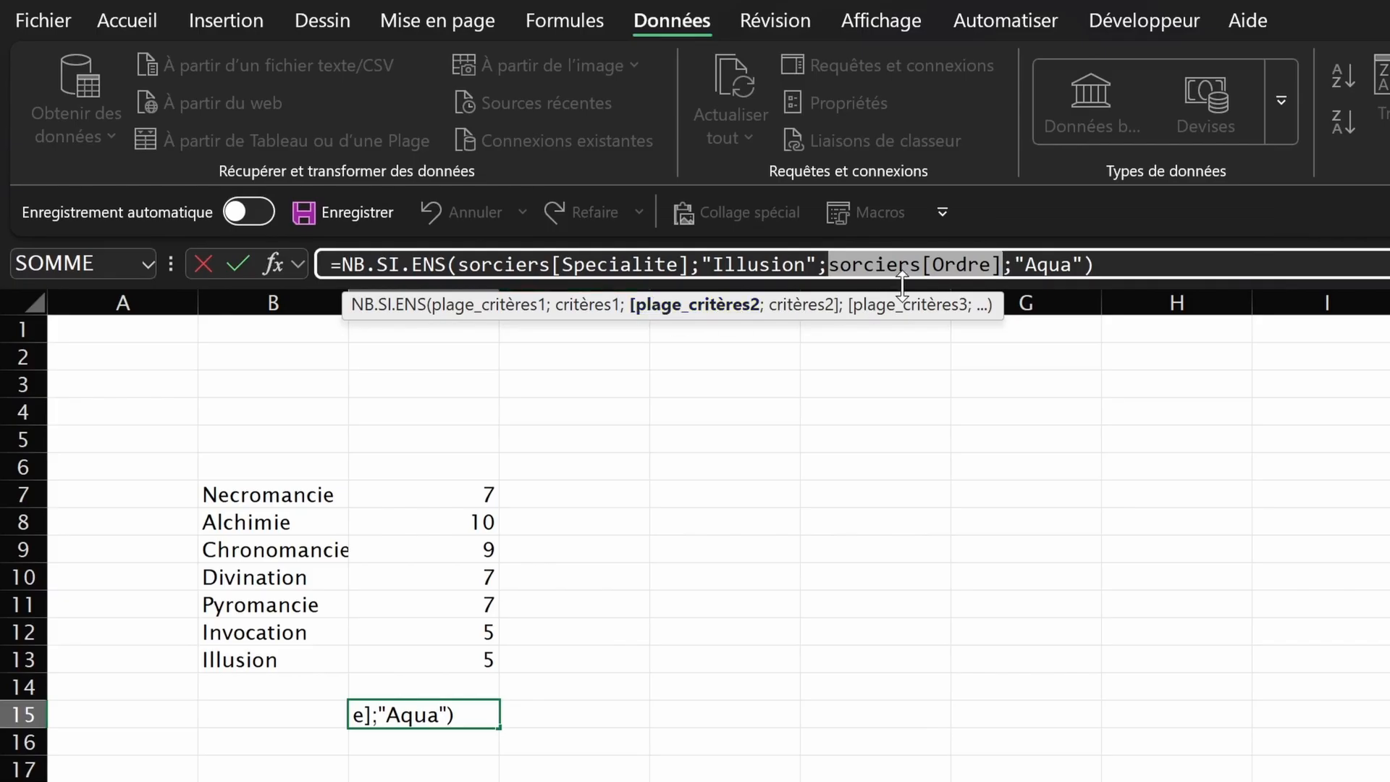
key("BackSpace")
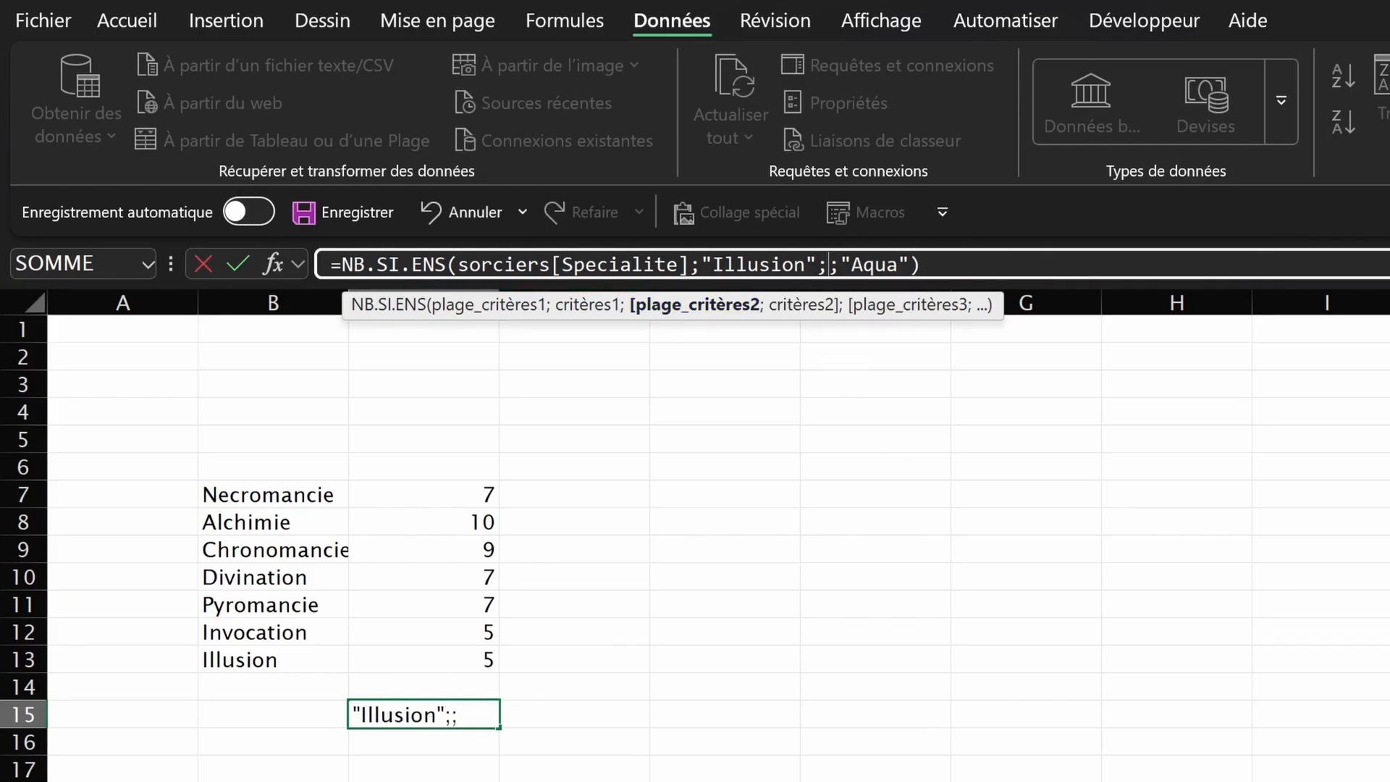
key("ctrl+Page_Up")
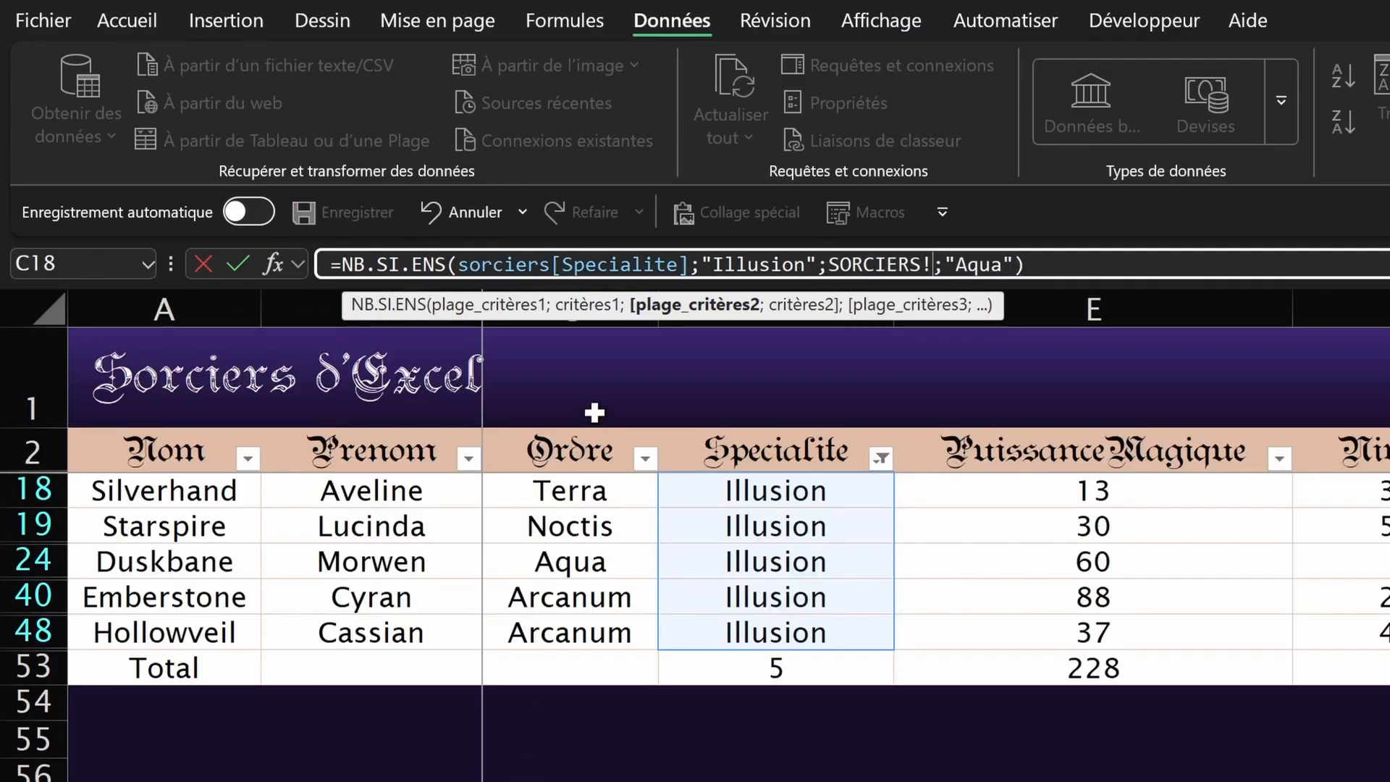
left_click_drag(589, 405, 552, 724)
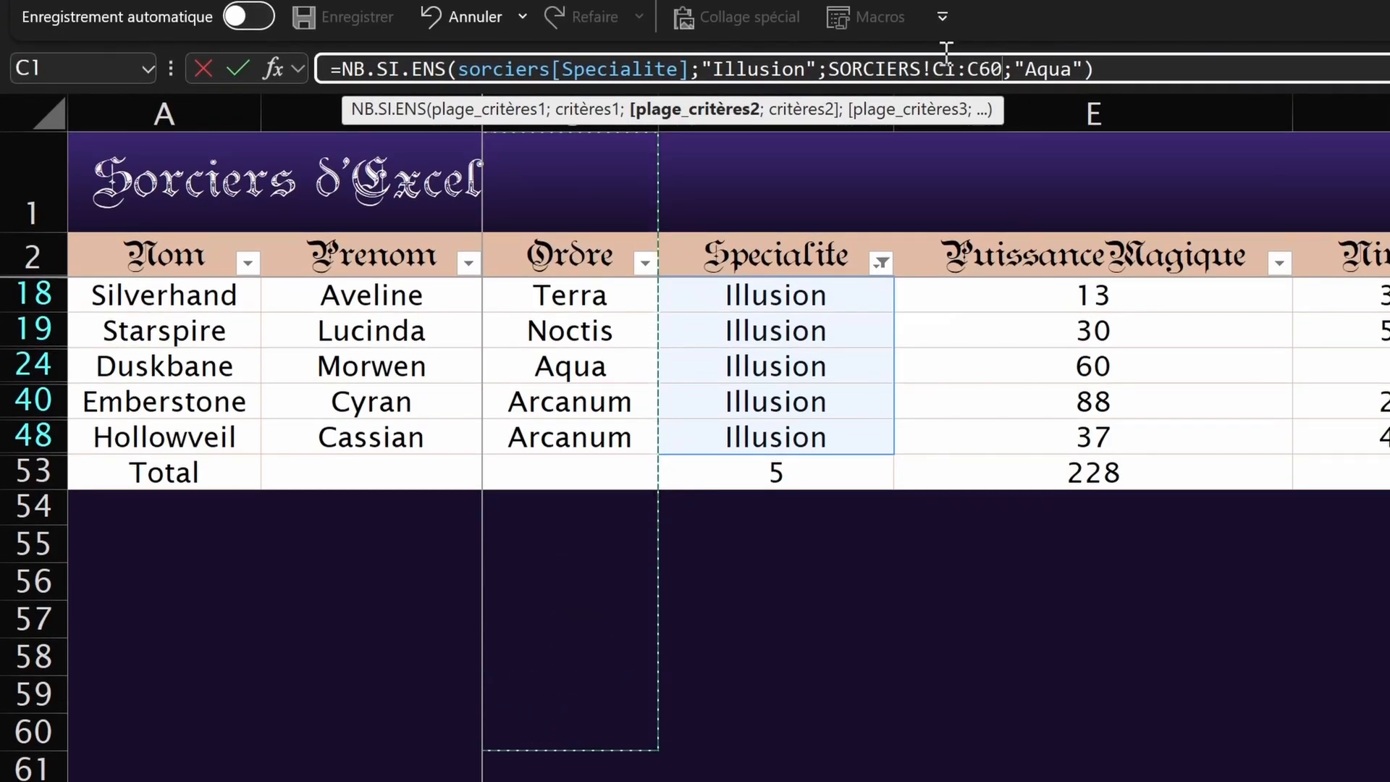
key("Return")
left_click_drag(213, 401, 212, 393)
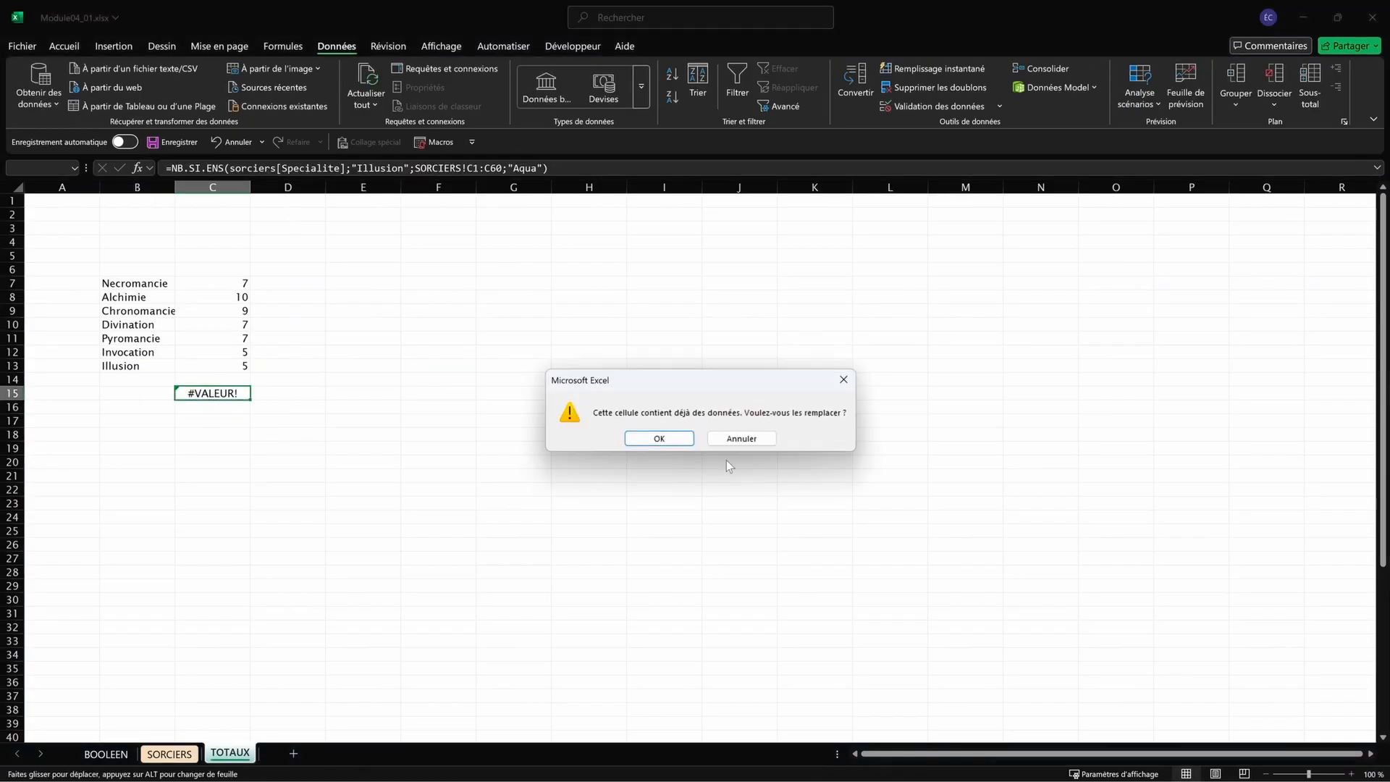
left_click(738, 439)
Step: In the C15 formula, replace the first criteria range with the entire Specialite column, SORCIERS!D:D
left_click(212, 393)
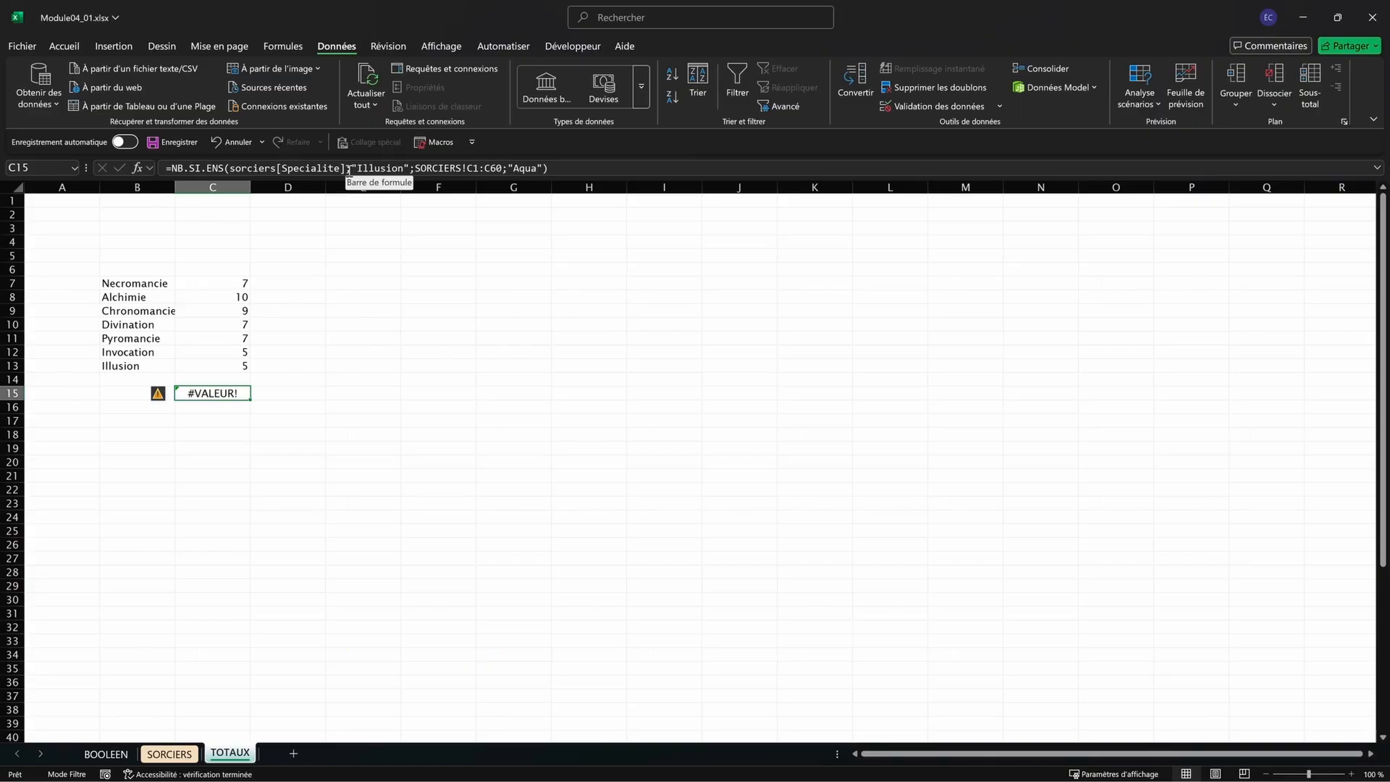
left_click_drag(692, 212, 490, 217)
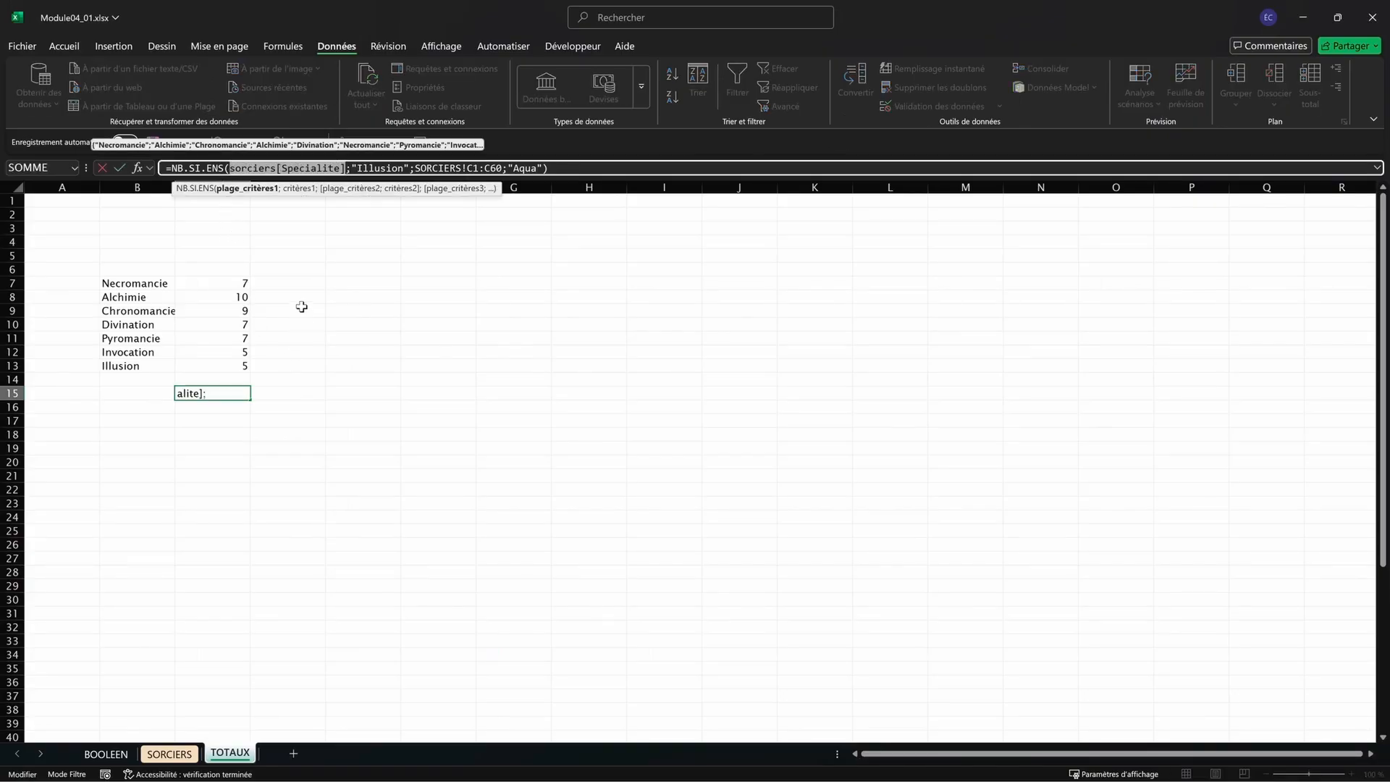
left_click(169, 753)
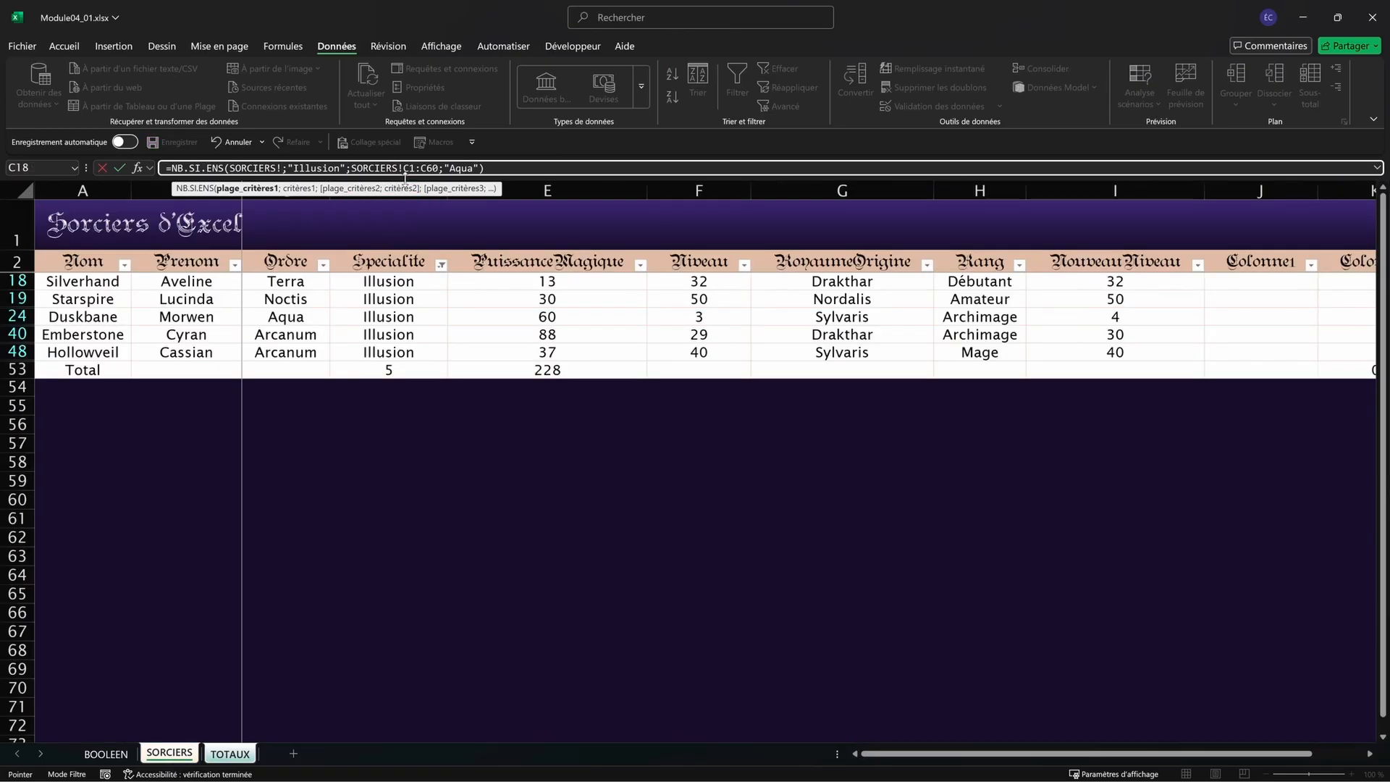
left_click(389, 197)
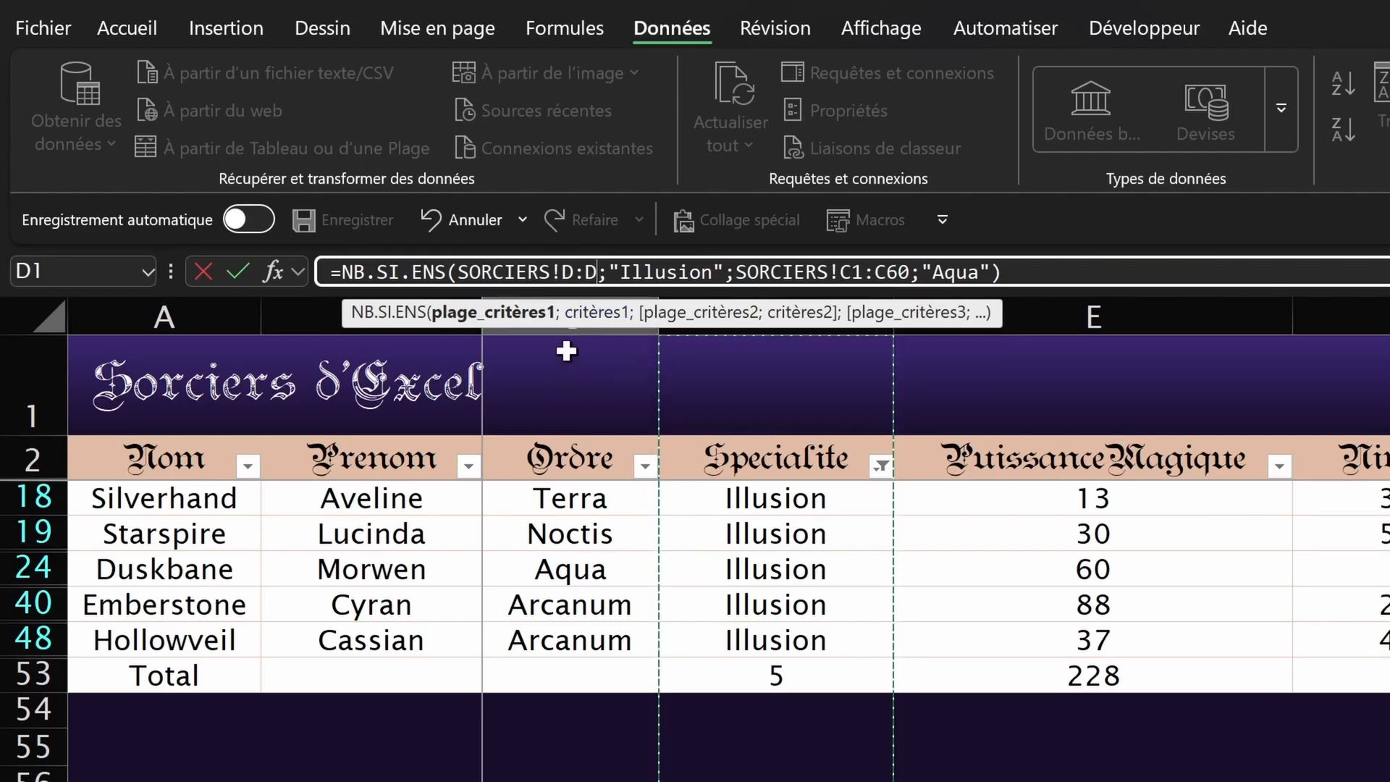
Step: Change the second criteria range in the C15 formula to the entire column SORCIERS!C:C and validate the formula
left_click(720, 274)
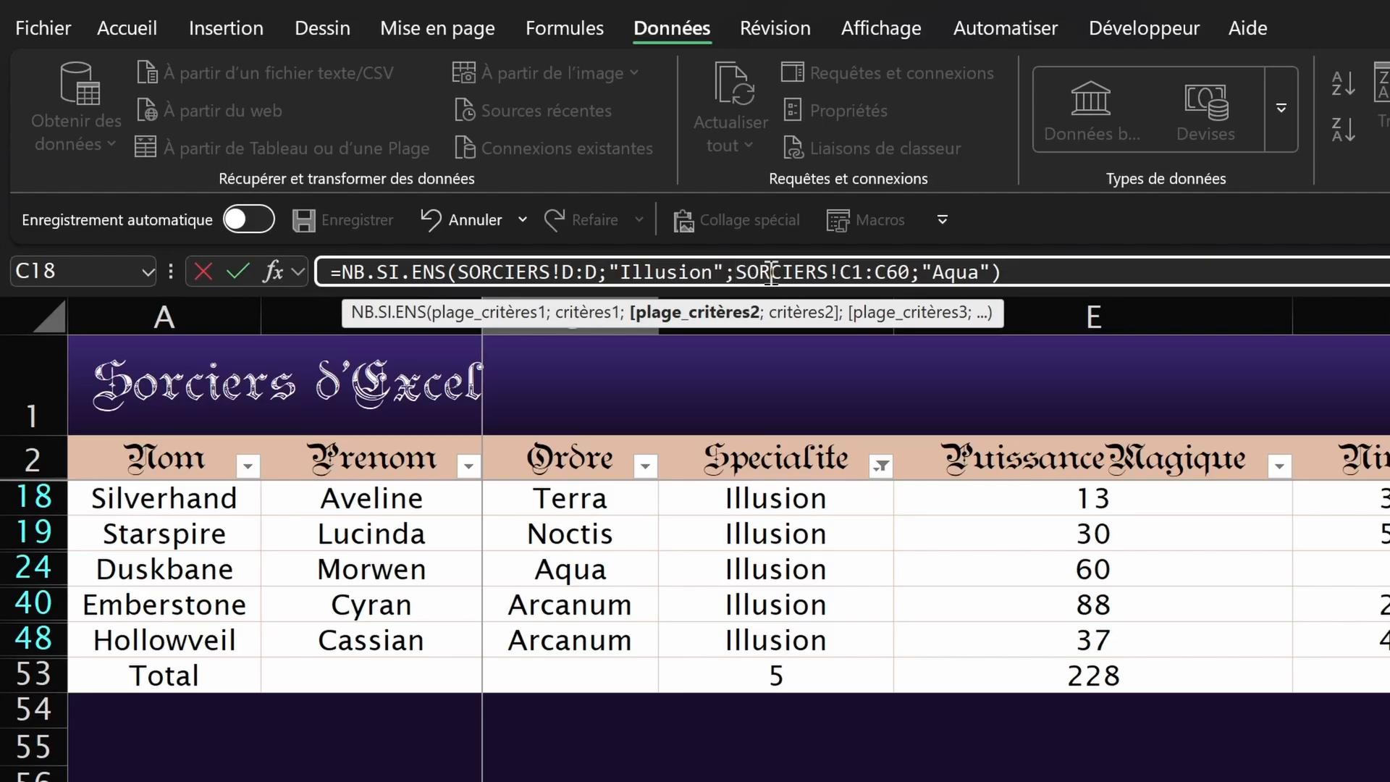
left_click_drag(770, 273, 914, 261)
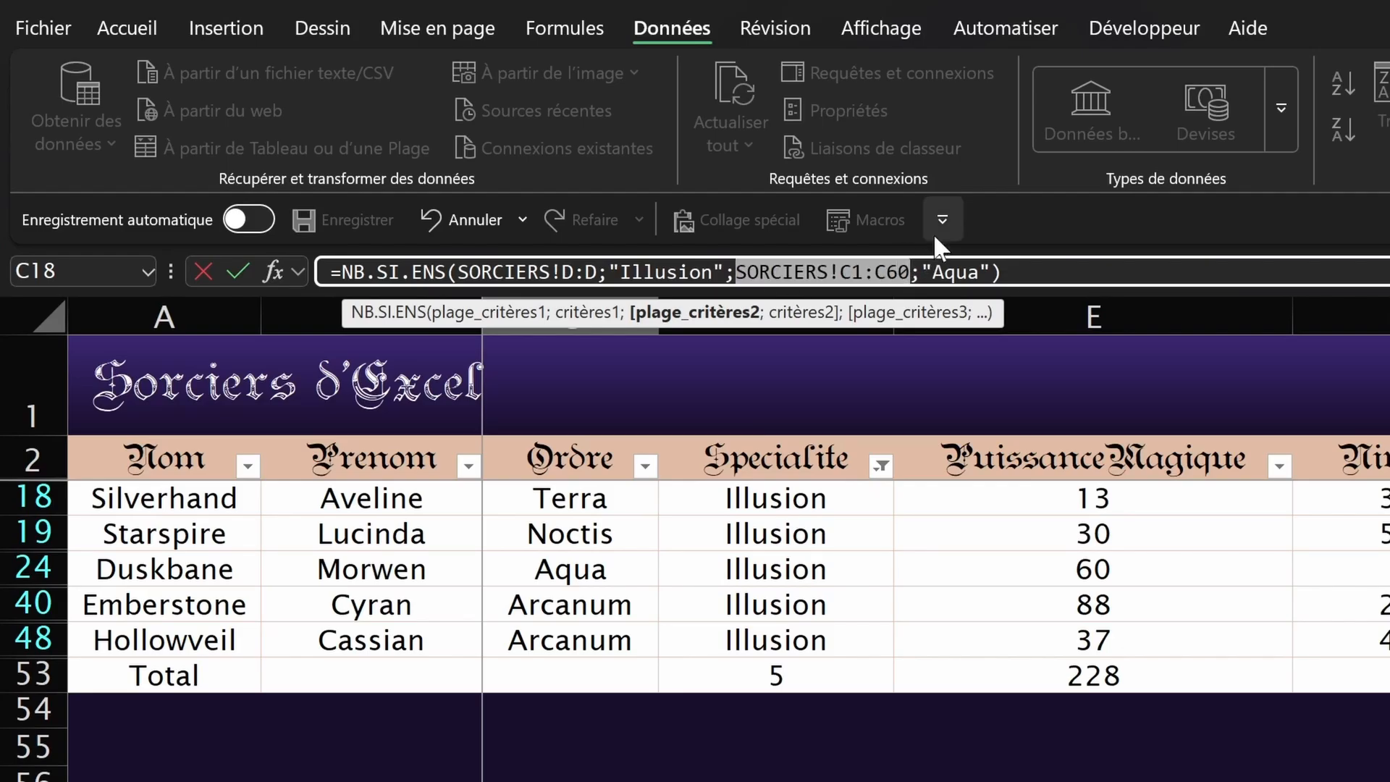
left_click(875, 269)
left_click(862, 270)
key("BackSpace")
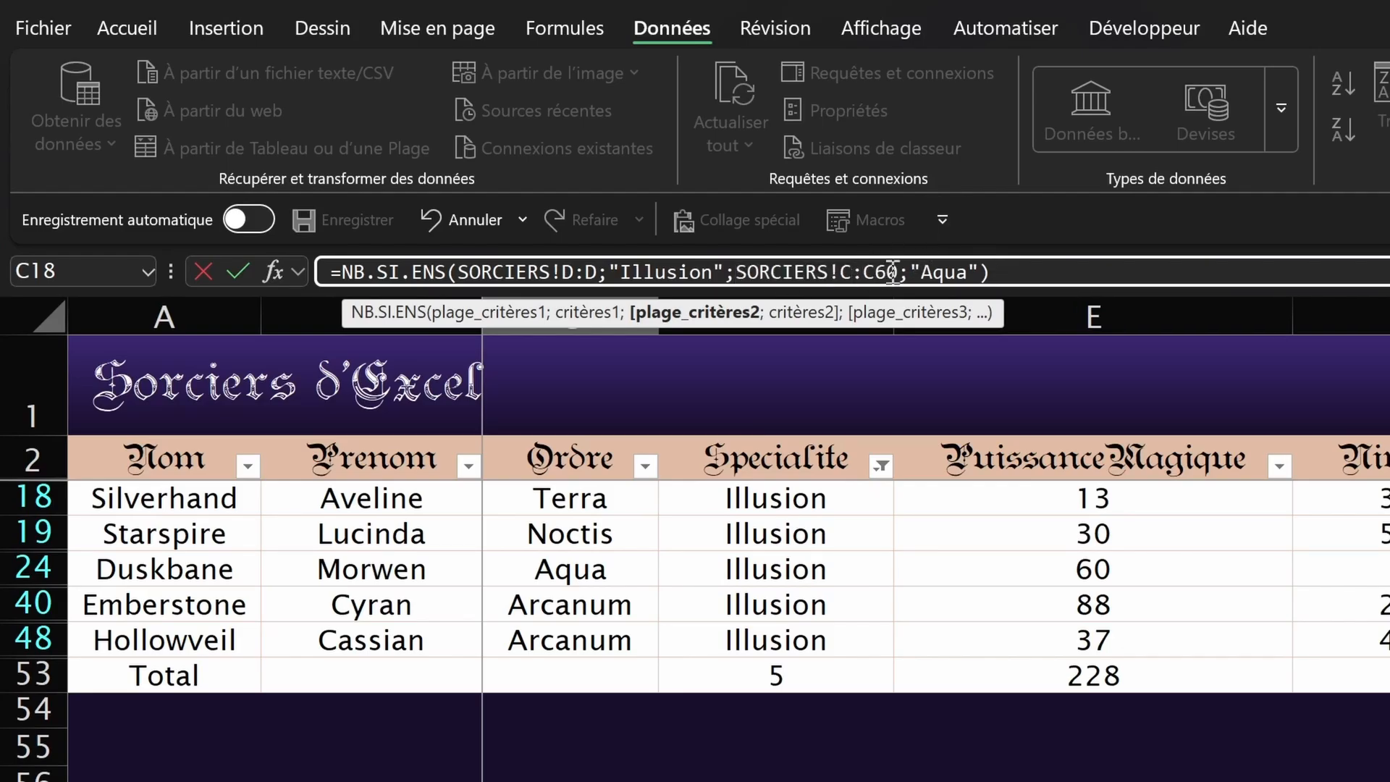
left_click(897, 272)
key("BackSpace")
key("BackSpace")
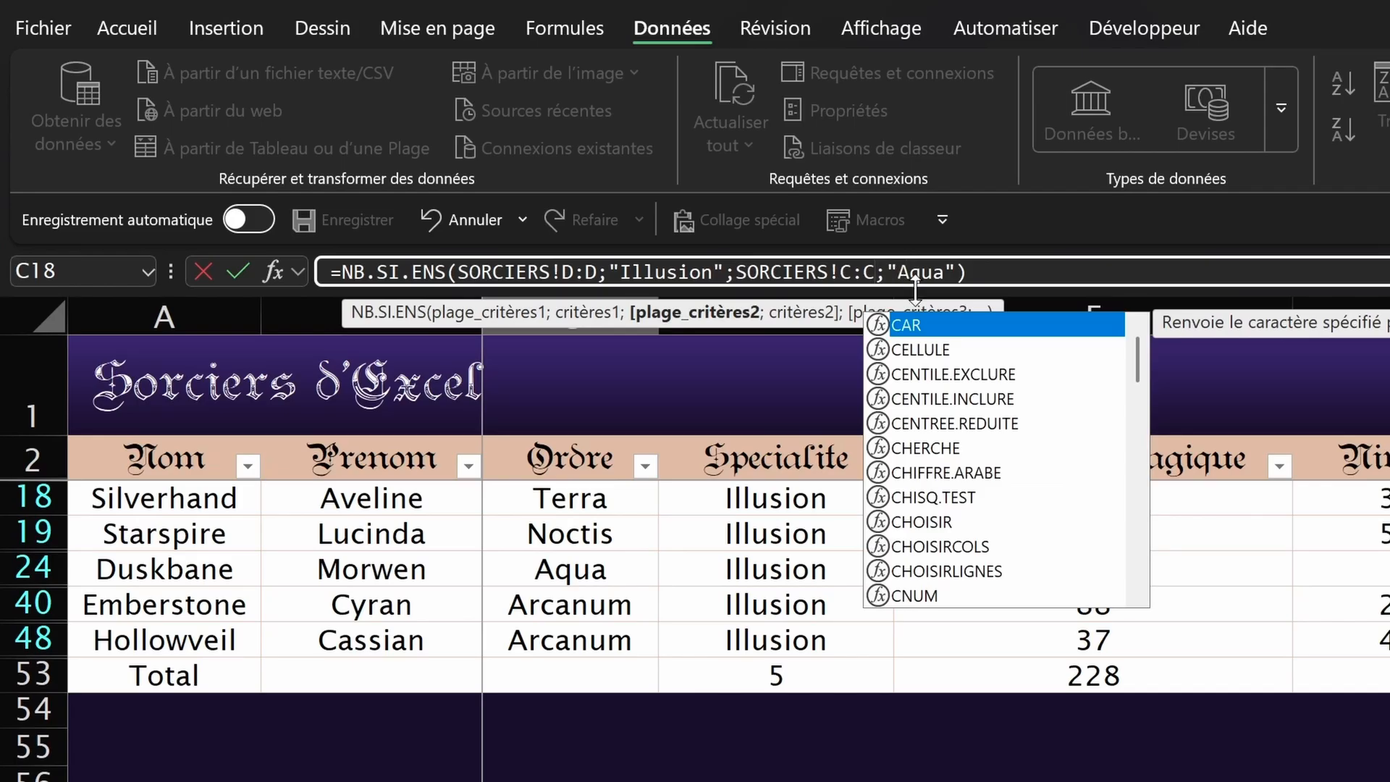
key("Escape")
key("Return")
left_click(461, 731)
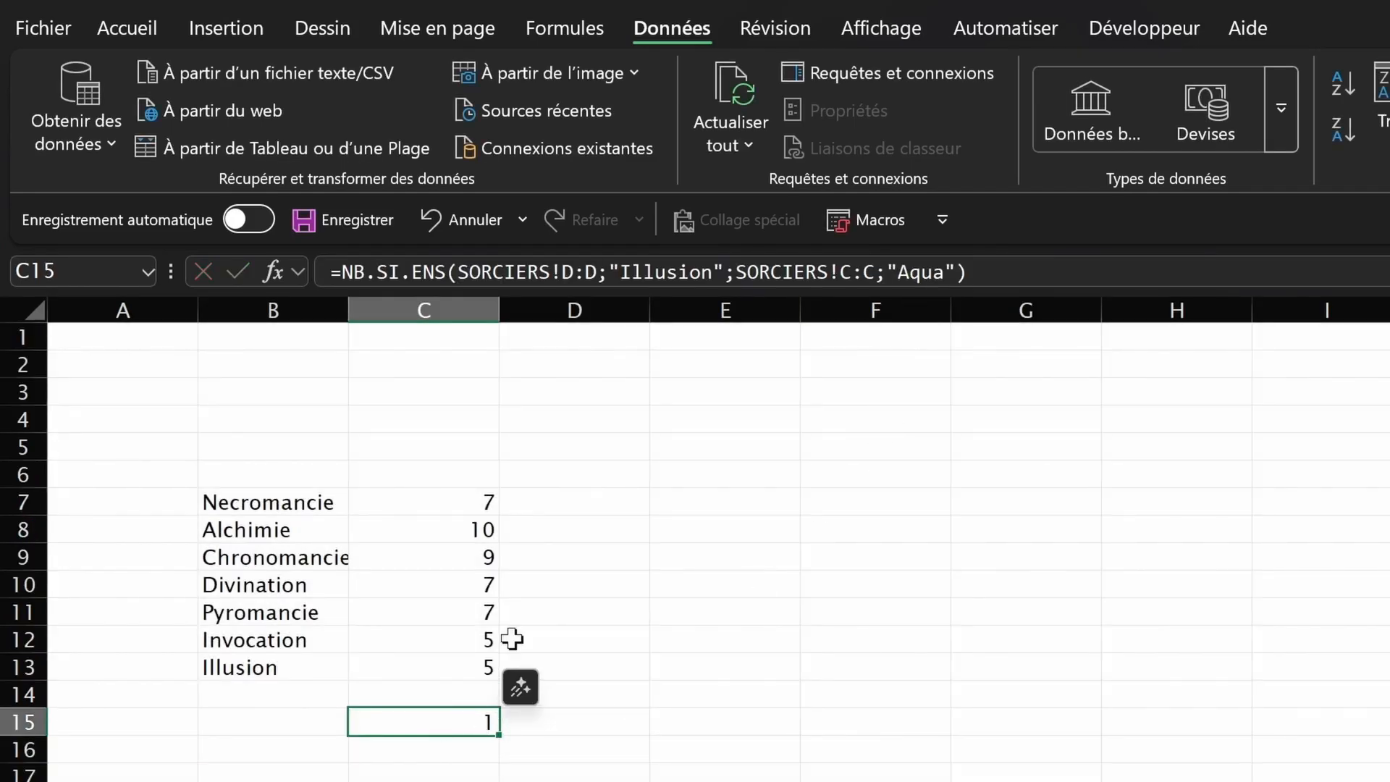
Step: Compare the C15 result with the filtered Illusion rows on the SORCIERS sheet
left_click(529, 273)
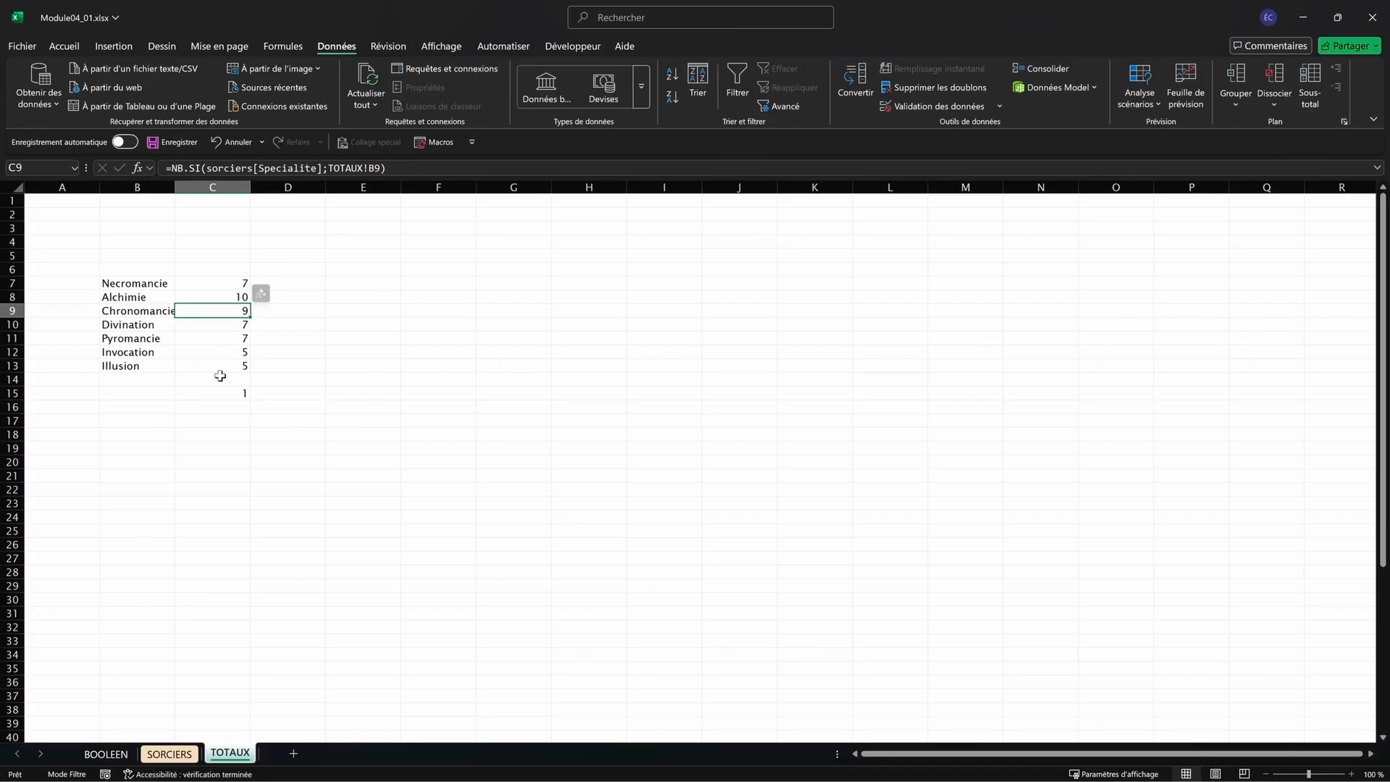
left_click(230, 394)
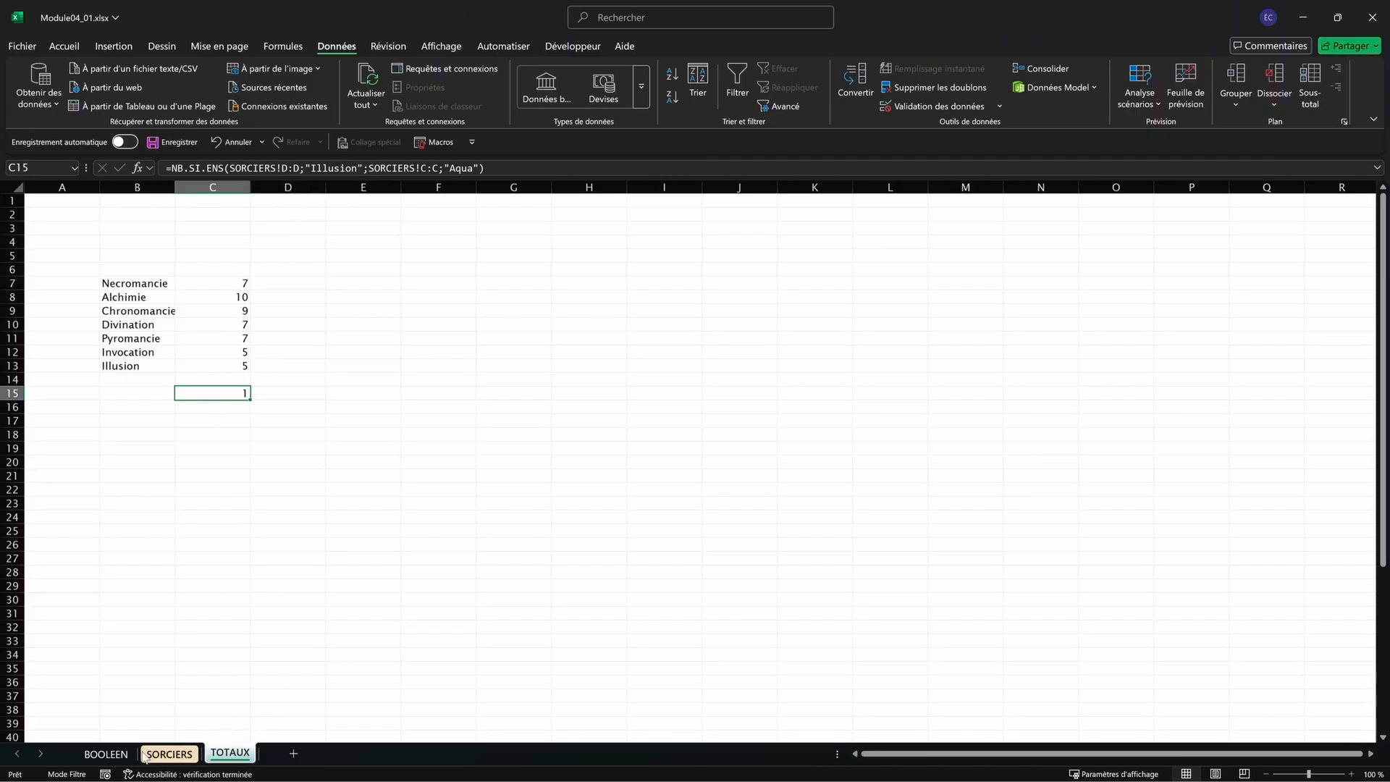
left_click(168, 752)
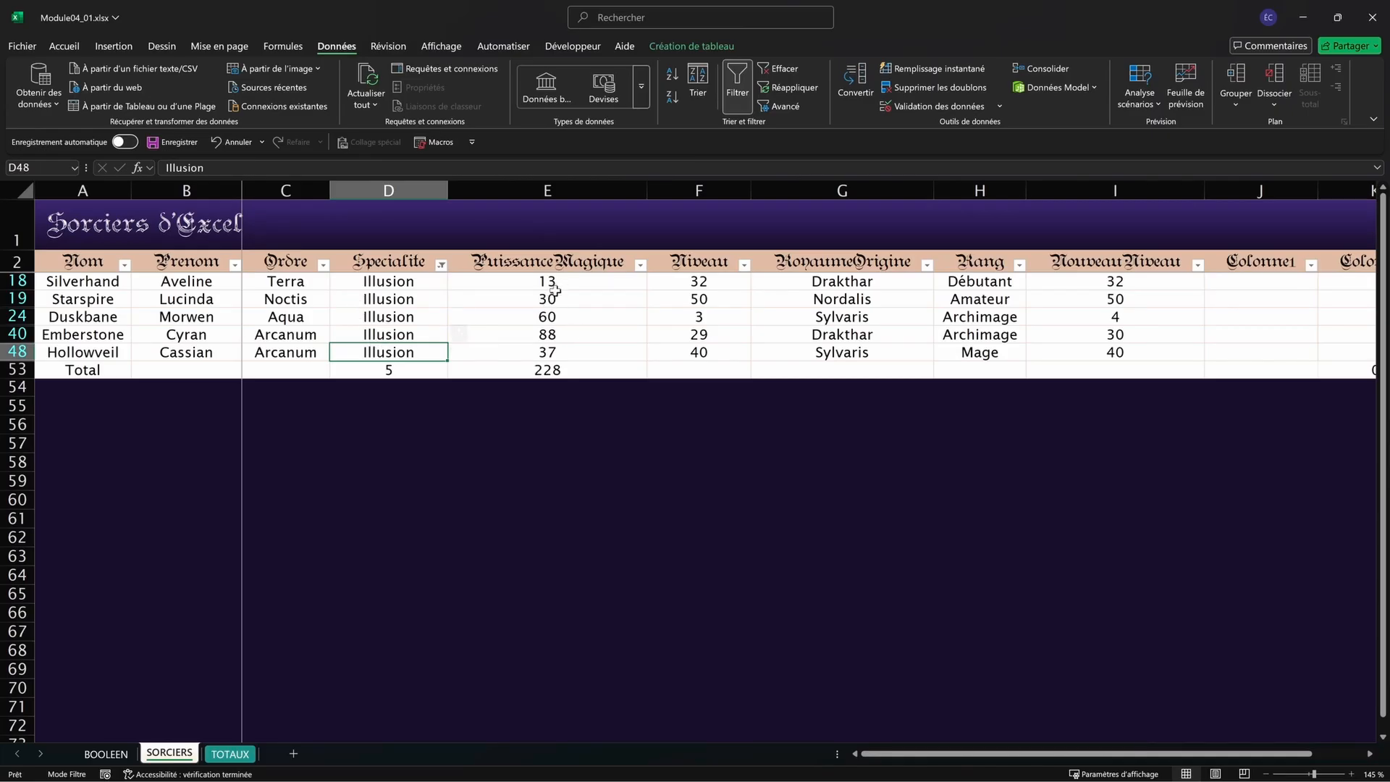
key("ctrl+Page_Down")
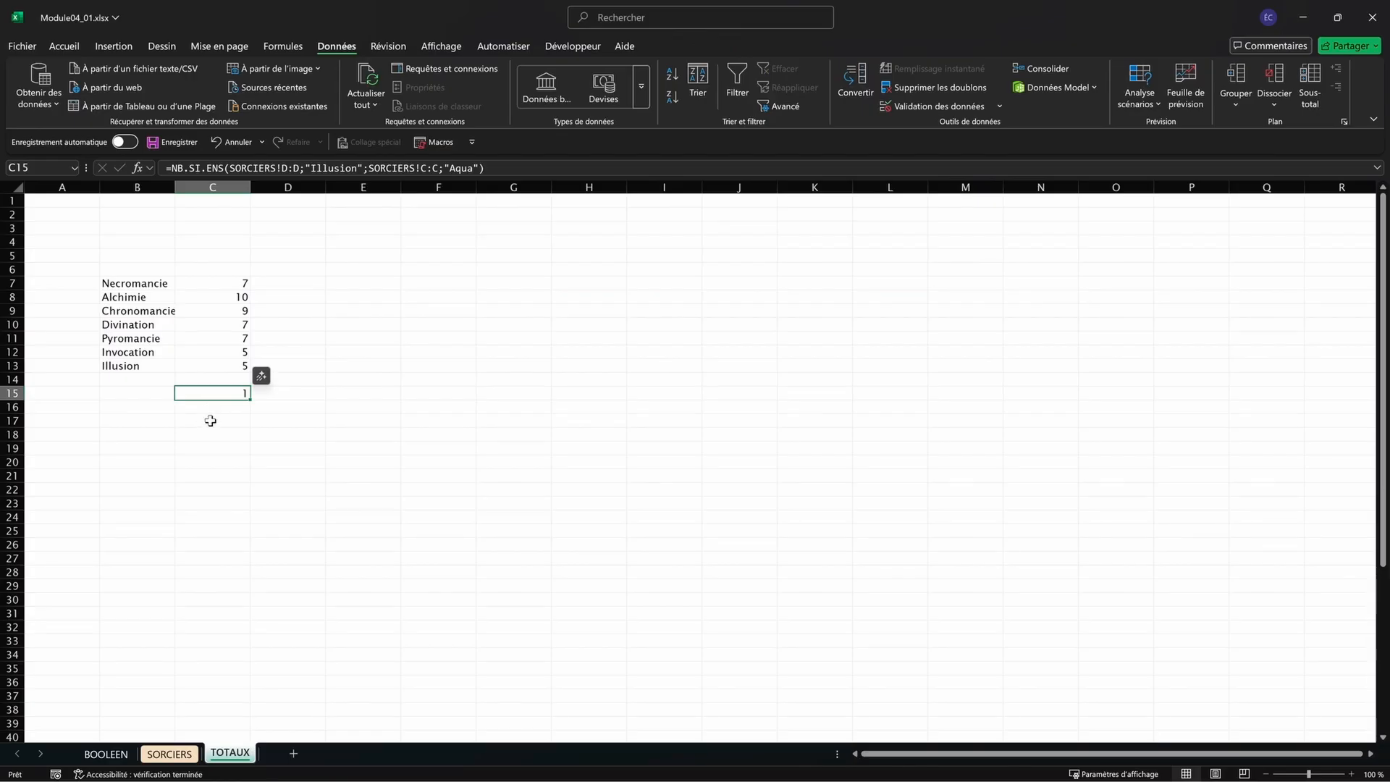
left_click(210, 421)
type("=NB")
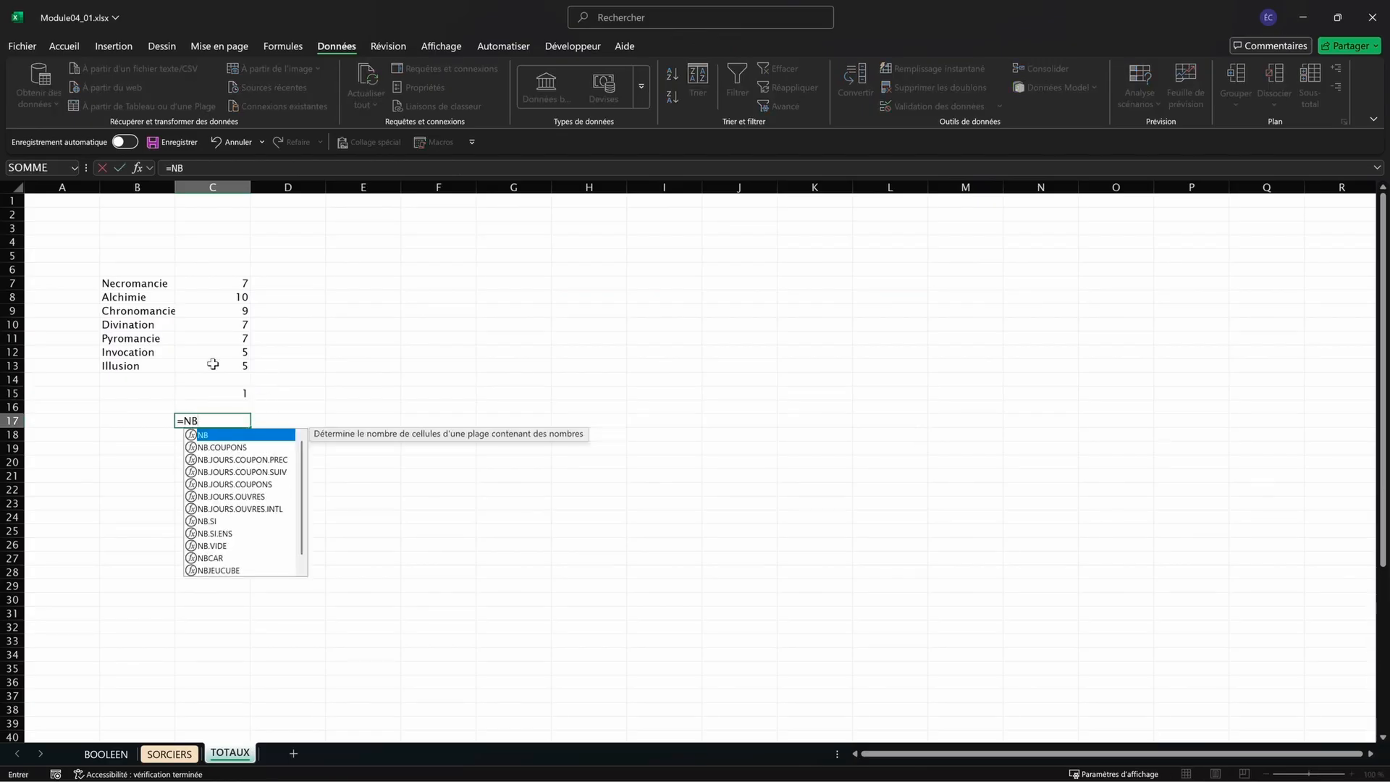
type(".SI(")
key("ctrl+Page_Up")
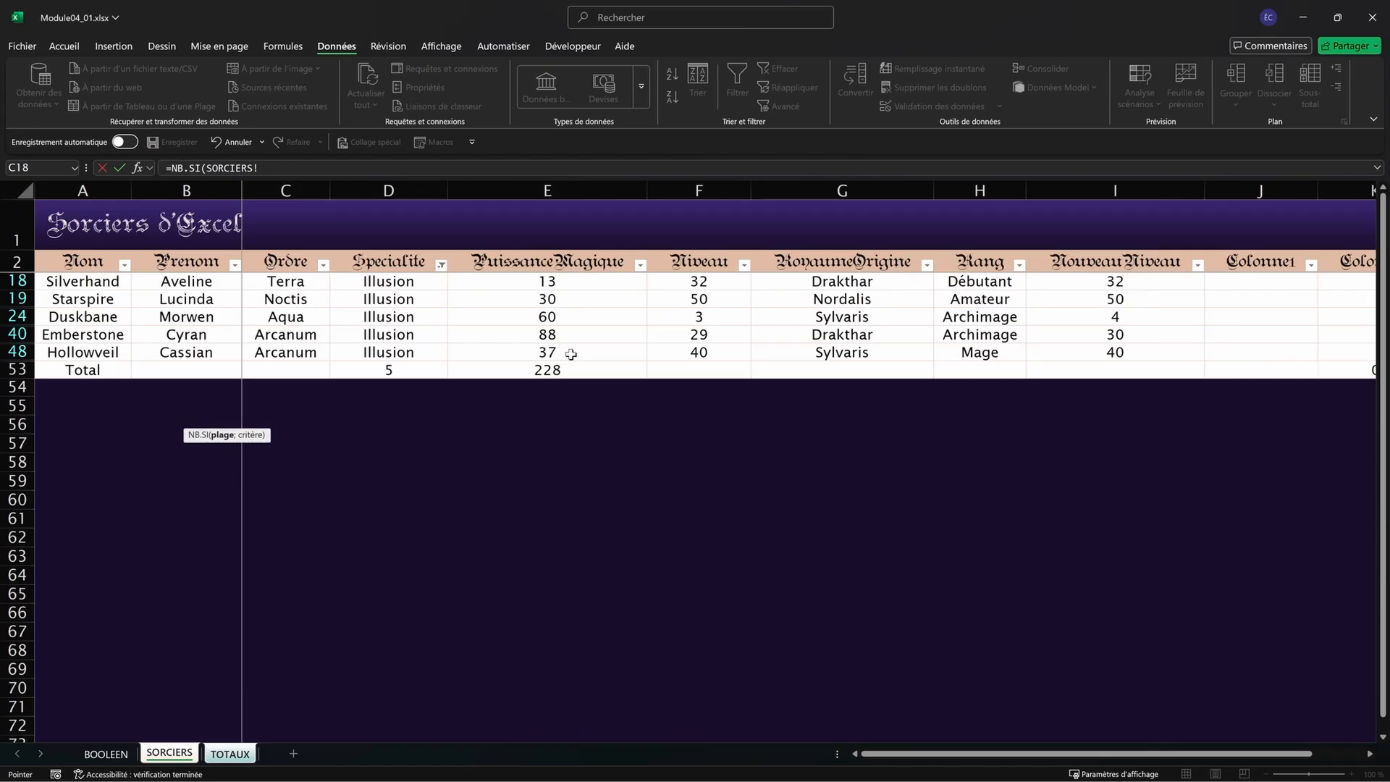
left_click(560, 191)
type(";")
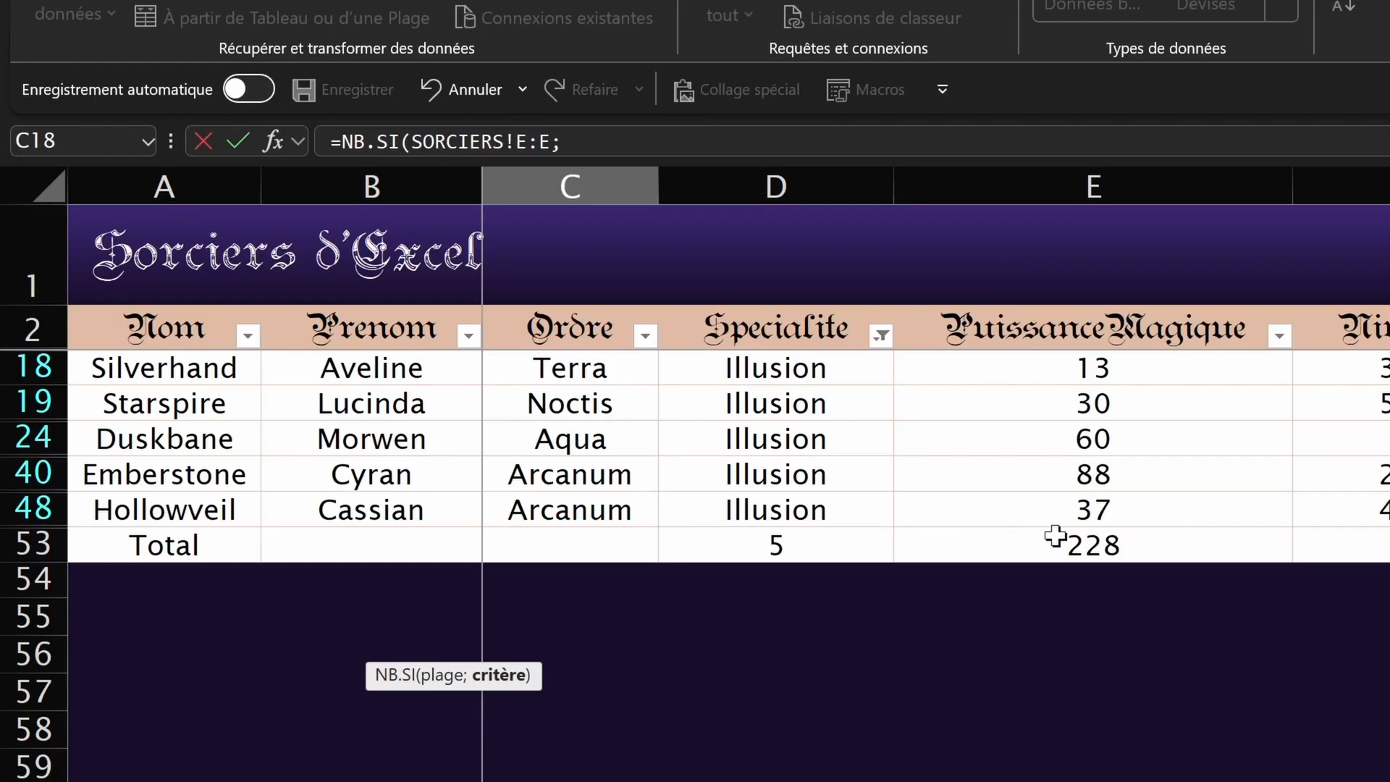
left_click(613, 143)
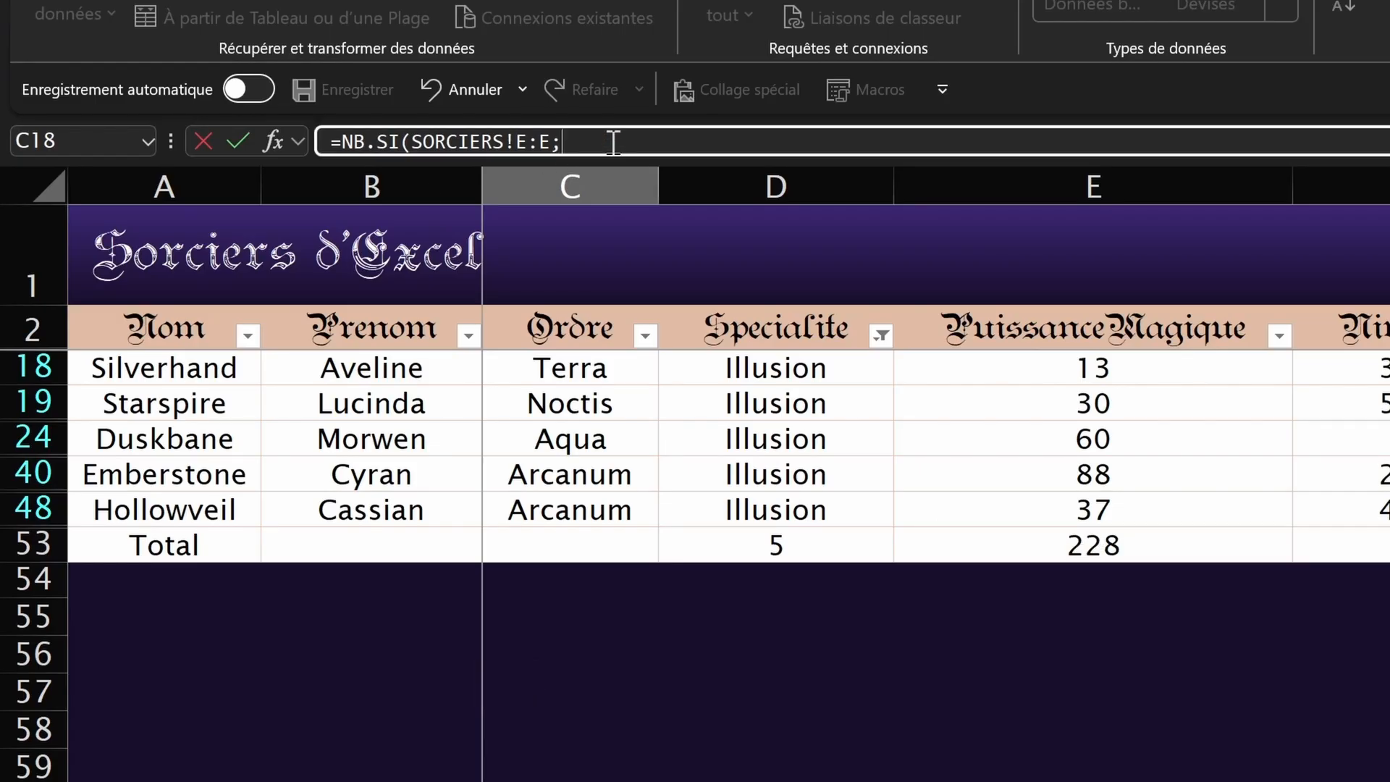
left_click_drag(613, 143, 322, 142)
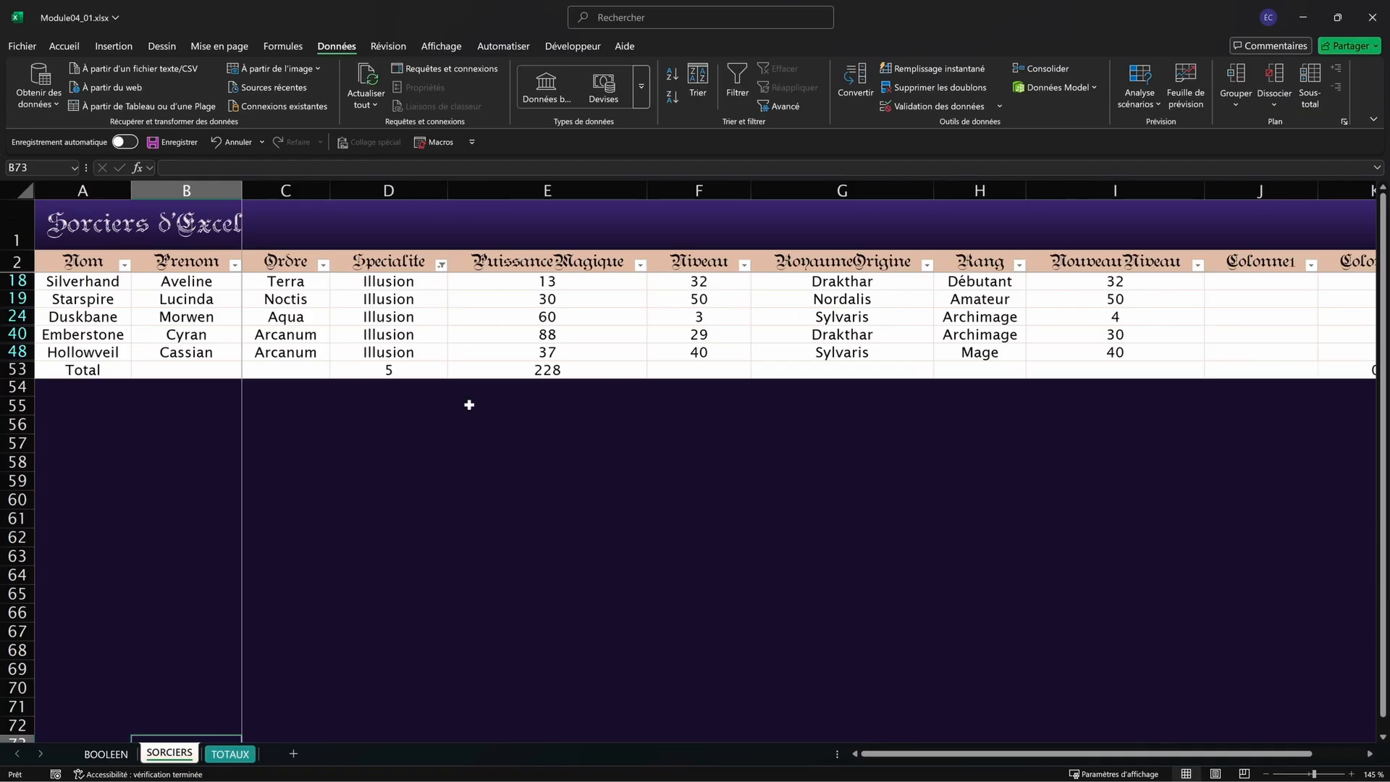
Step: Clear the Specialite filter on the SORCIERS sheet and look through the full table down to its total row
left_click(547, 333)
left_click(779, 68)
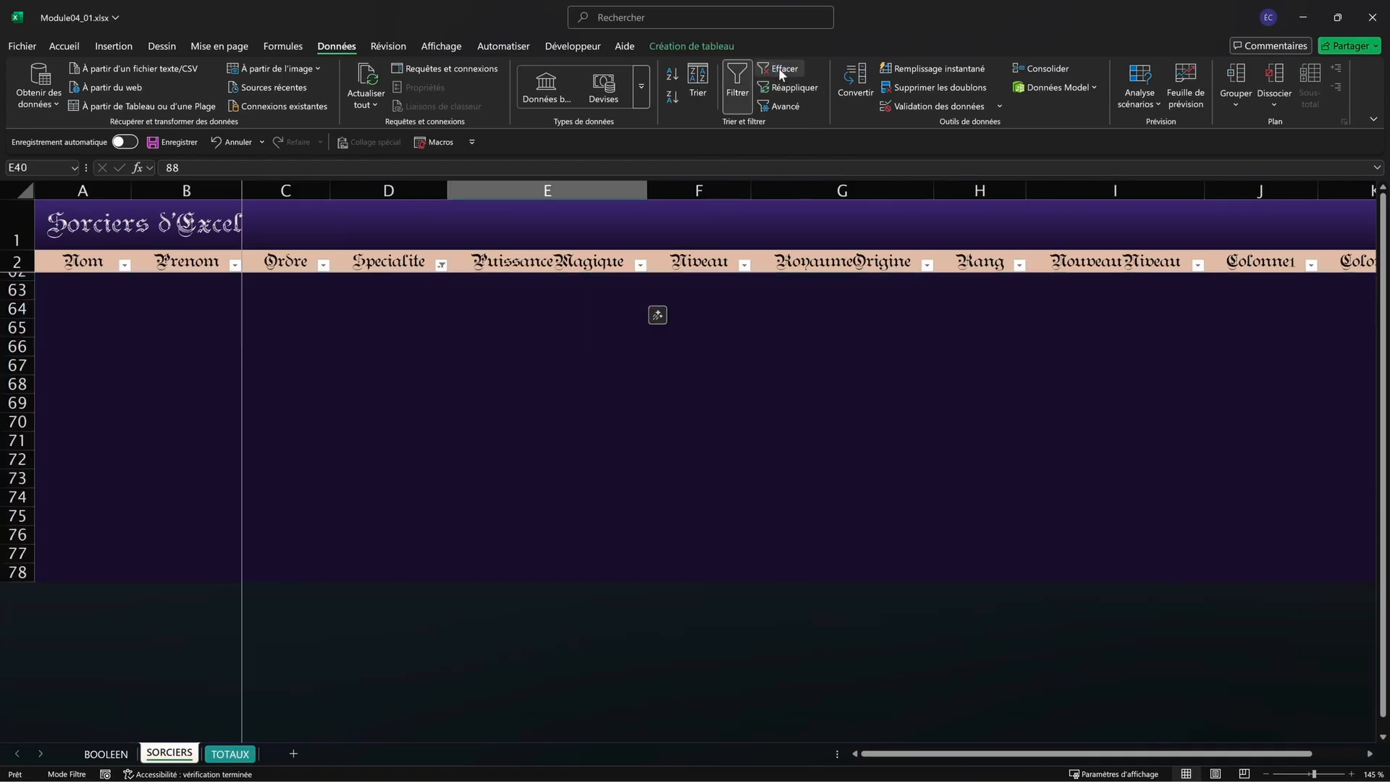
scroll(530, 340, "down", 9)
scroll(567, 521, "up", 3)
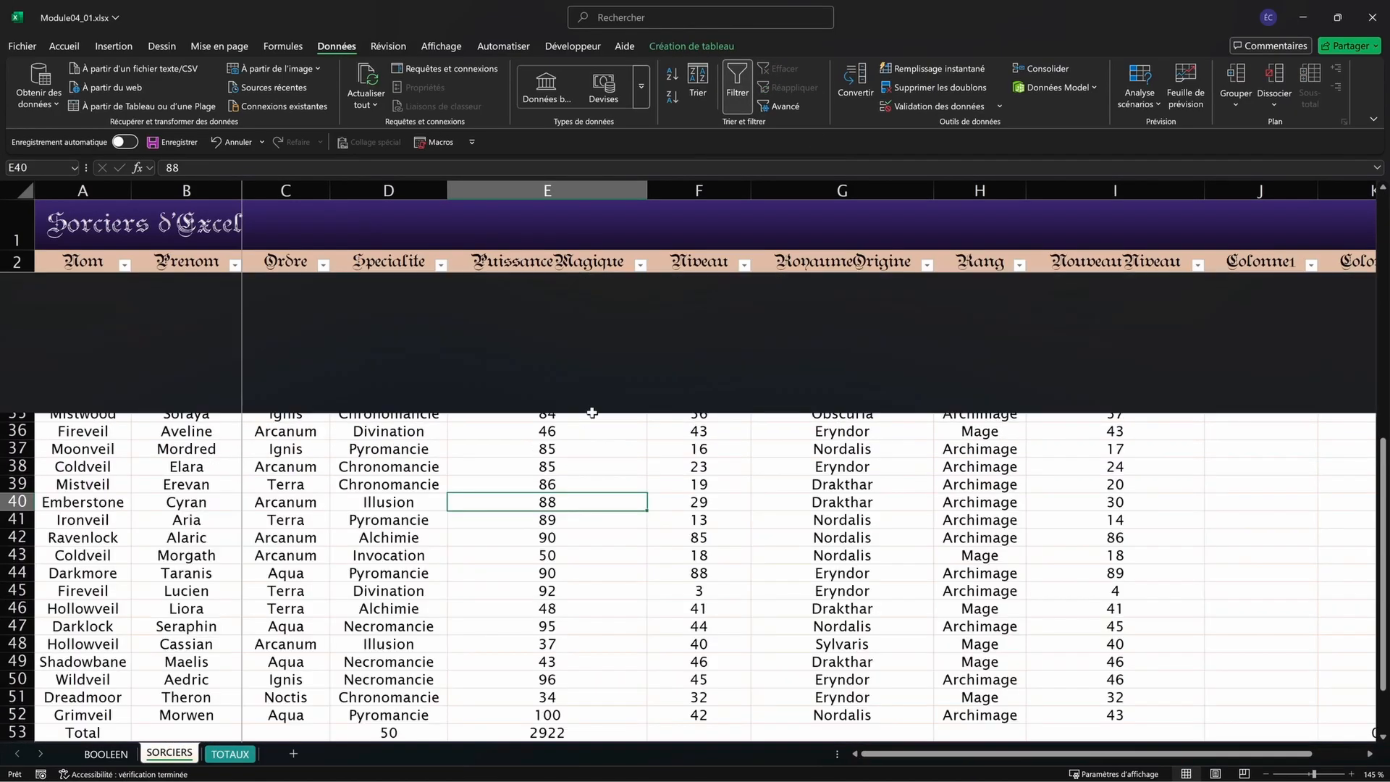
scroll(567, 434, "up", 7)
scroll(568, 323, "down", 8)
left_click(552, 473)
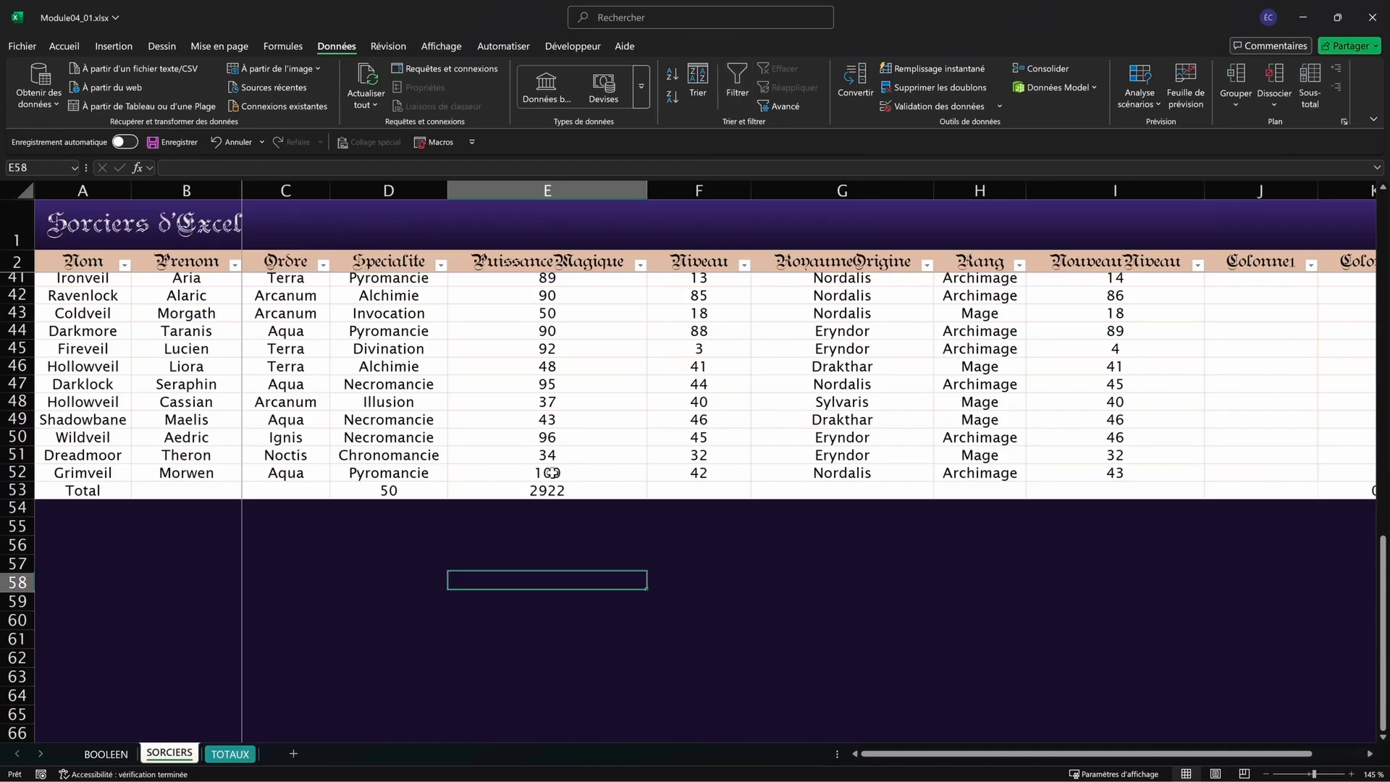
Step: Delete row 53, the total row of the sorcerers table
scroll(534, 482, "up", 3)
left_click(534, 483)
left_click(18, 660)
right_click(18, 659)
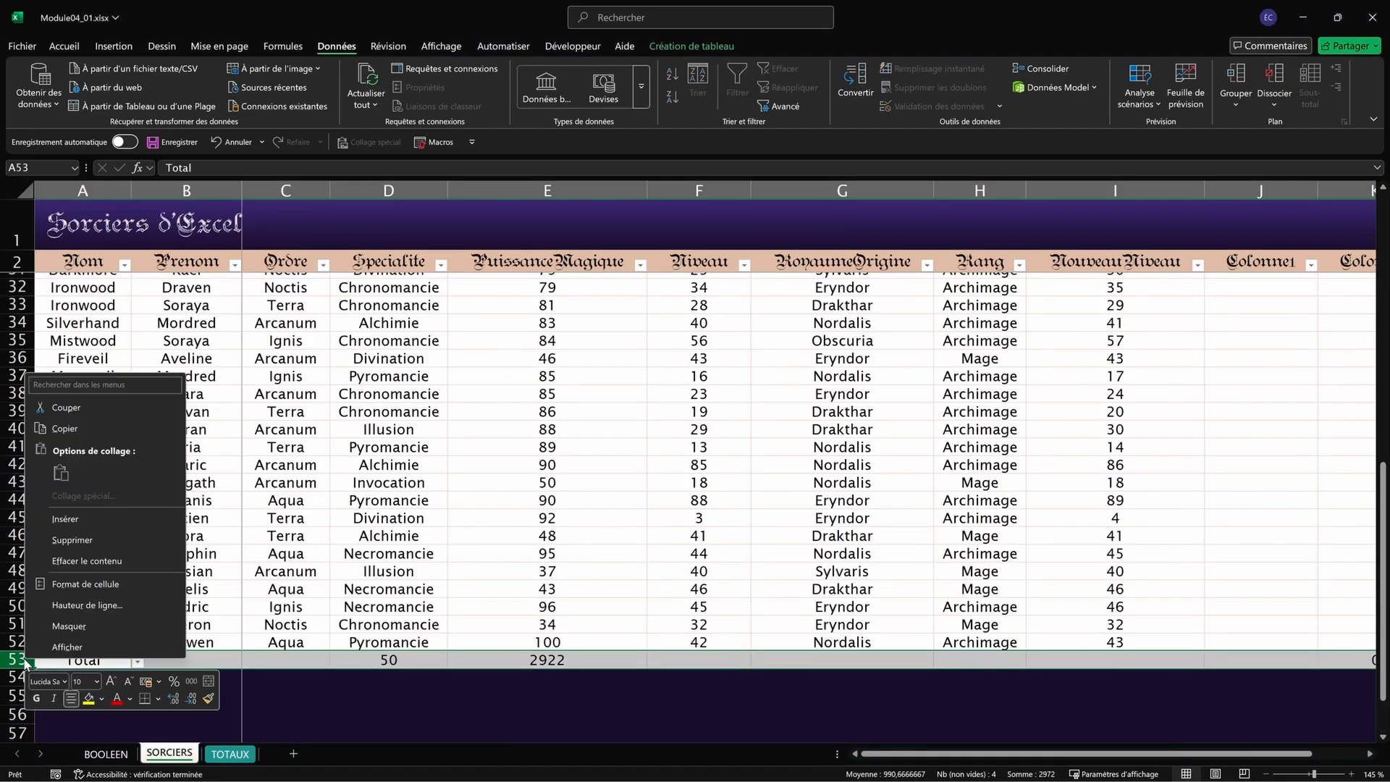
left_click(80, 542)
left_click(504, 576)
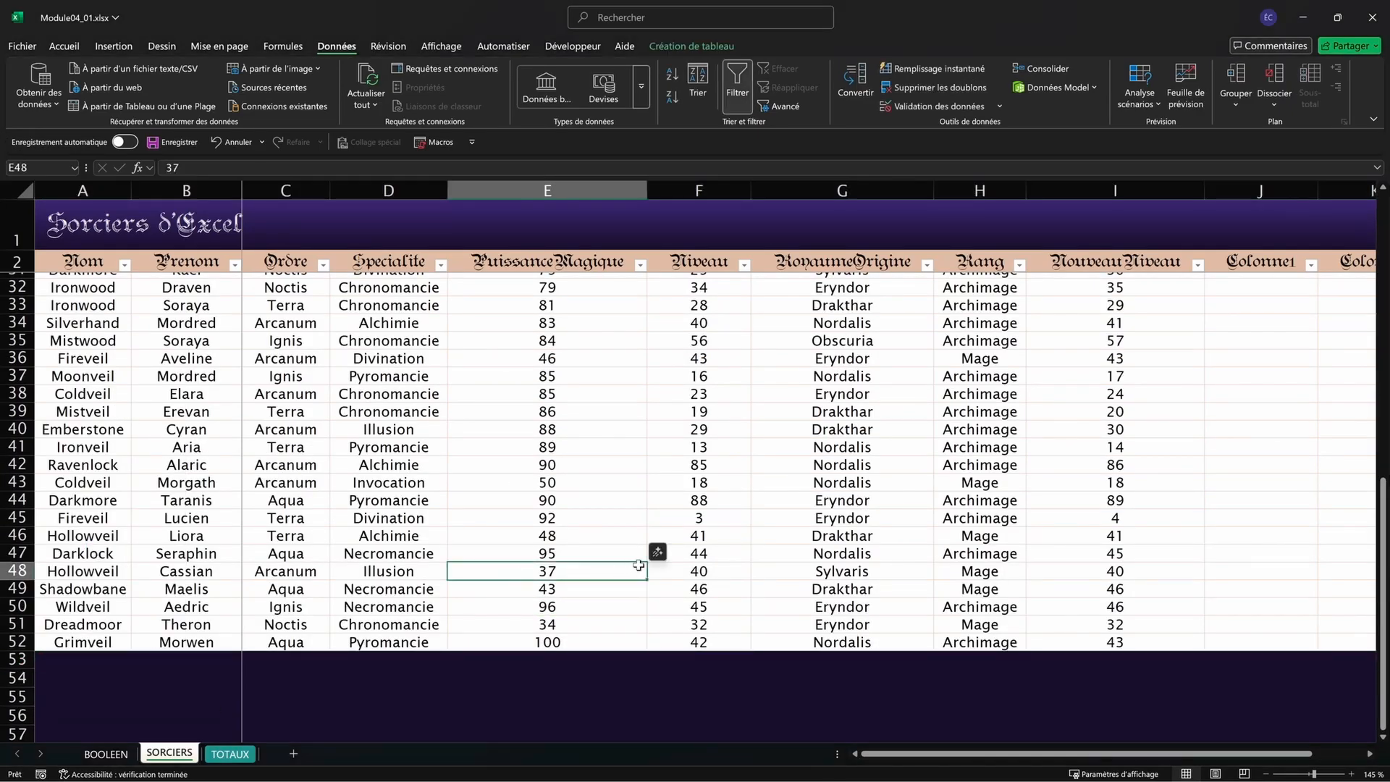
Step: Try entering a NB.SI formula in TOTAUX cell C18 on sorciers[PuissanceMagique] with the unquoted criterion >50
key("ctrl+Page_Down")
type("=NB.SI(")
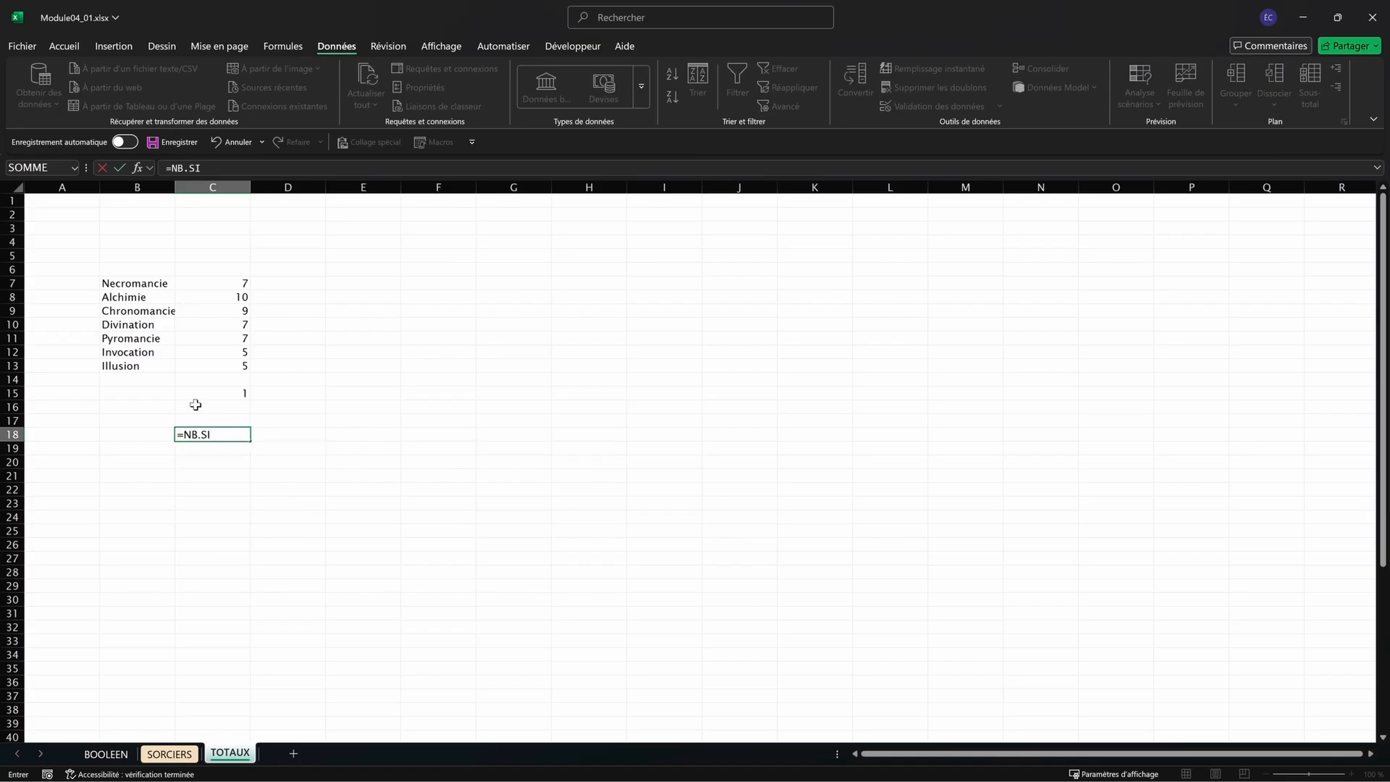
left_click(170, 753)
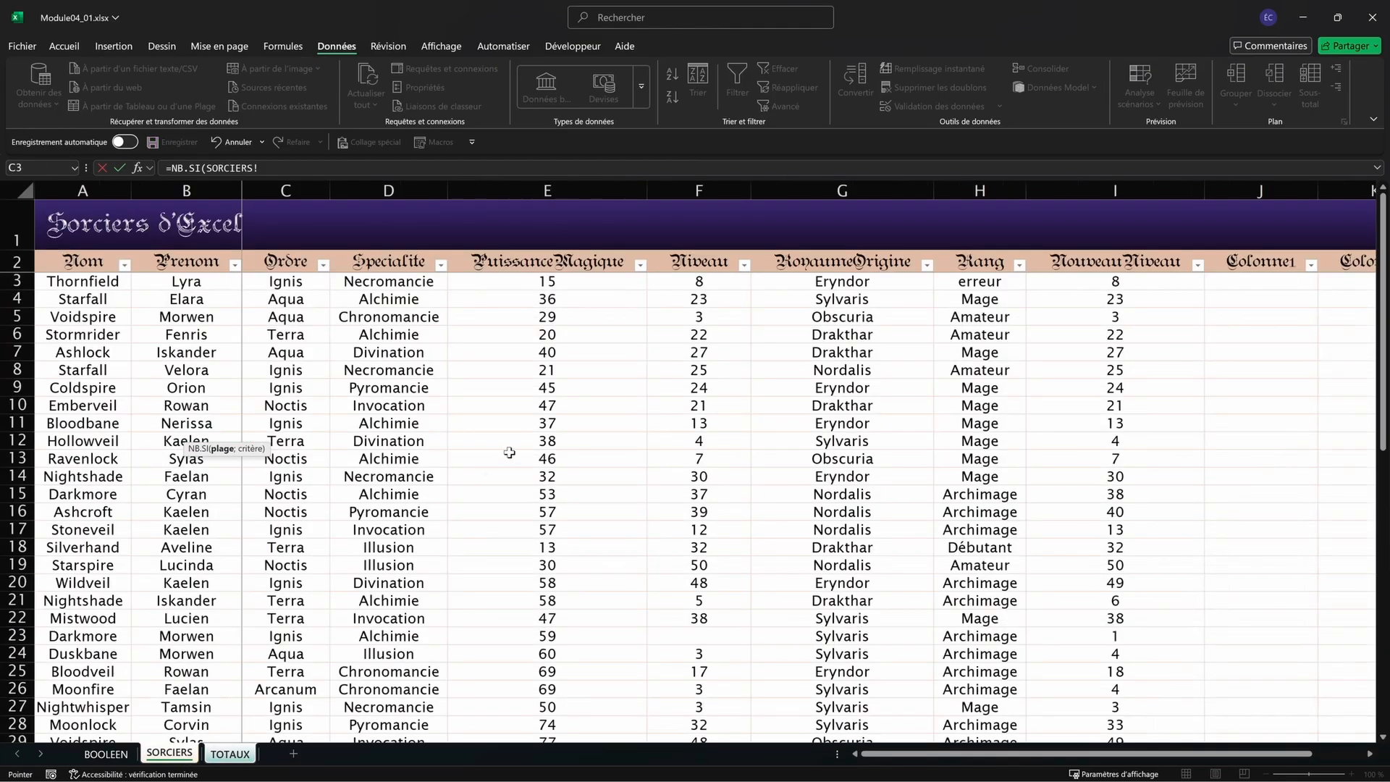
left_click(563, 288)
key("ctrl+shift+Down")
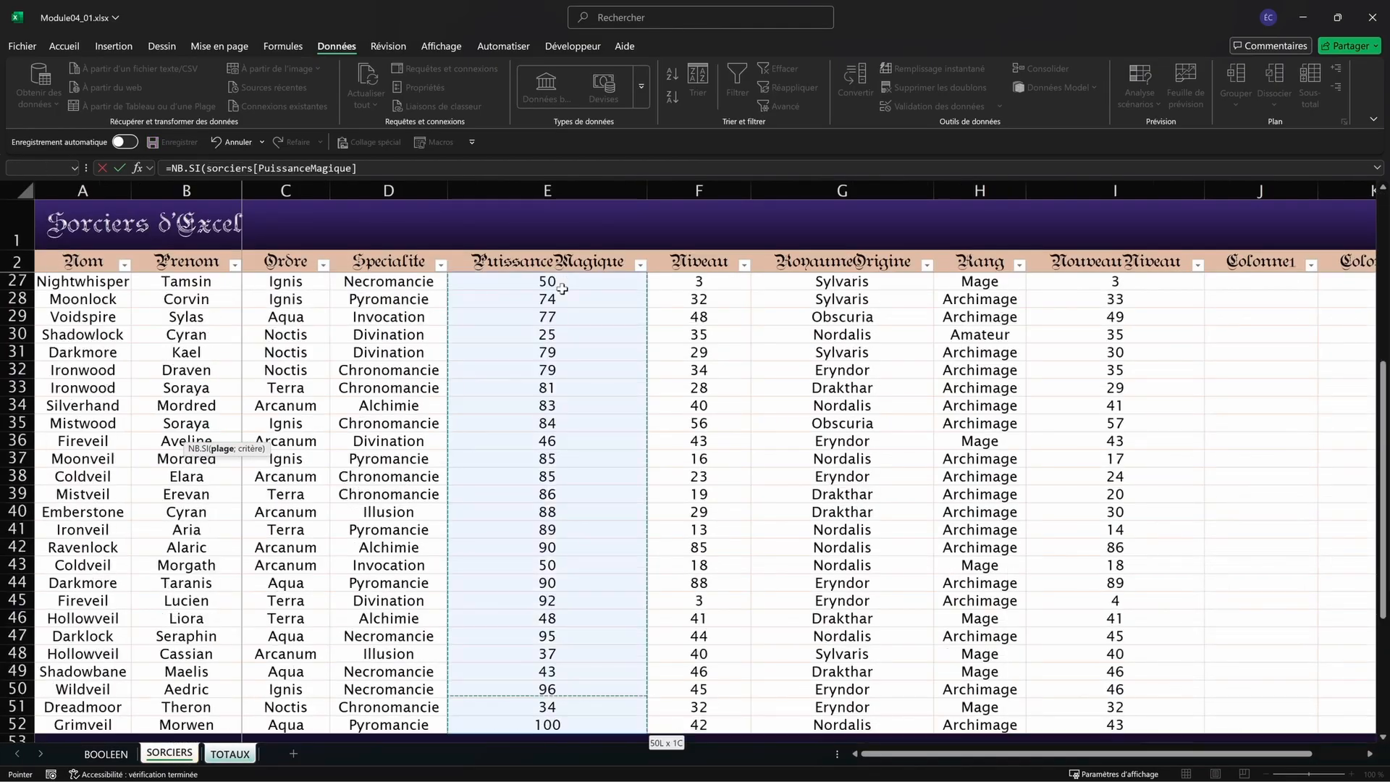
type(";>50")
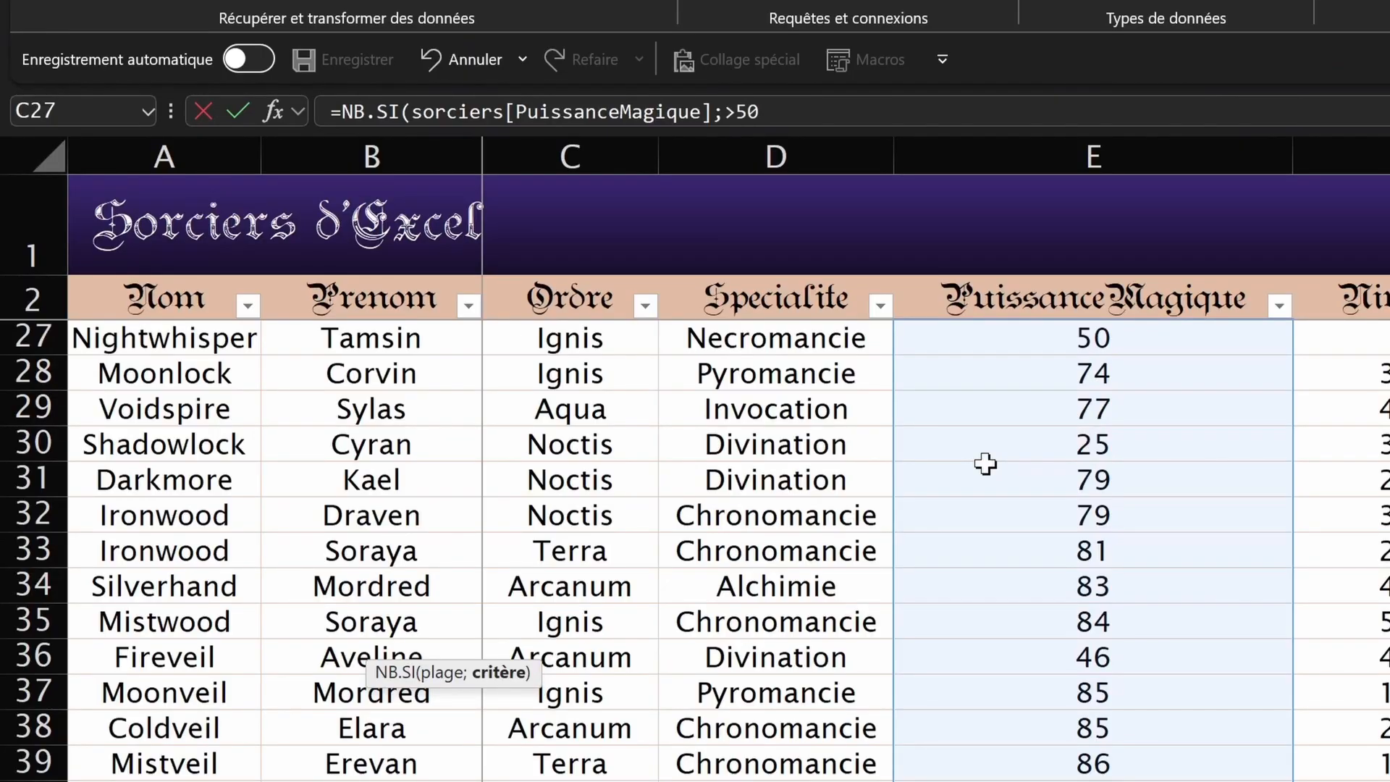
key("Return")
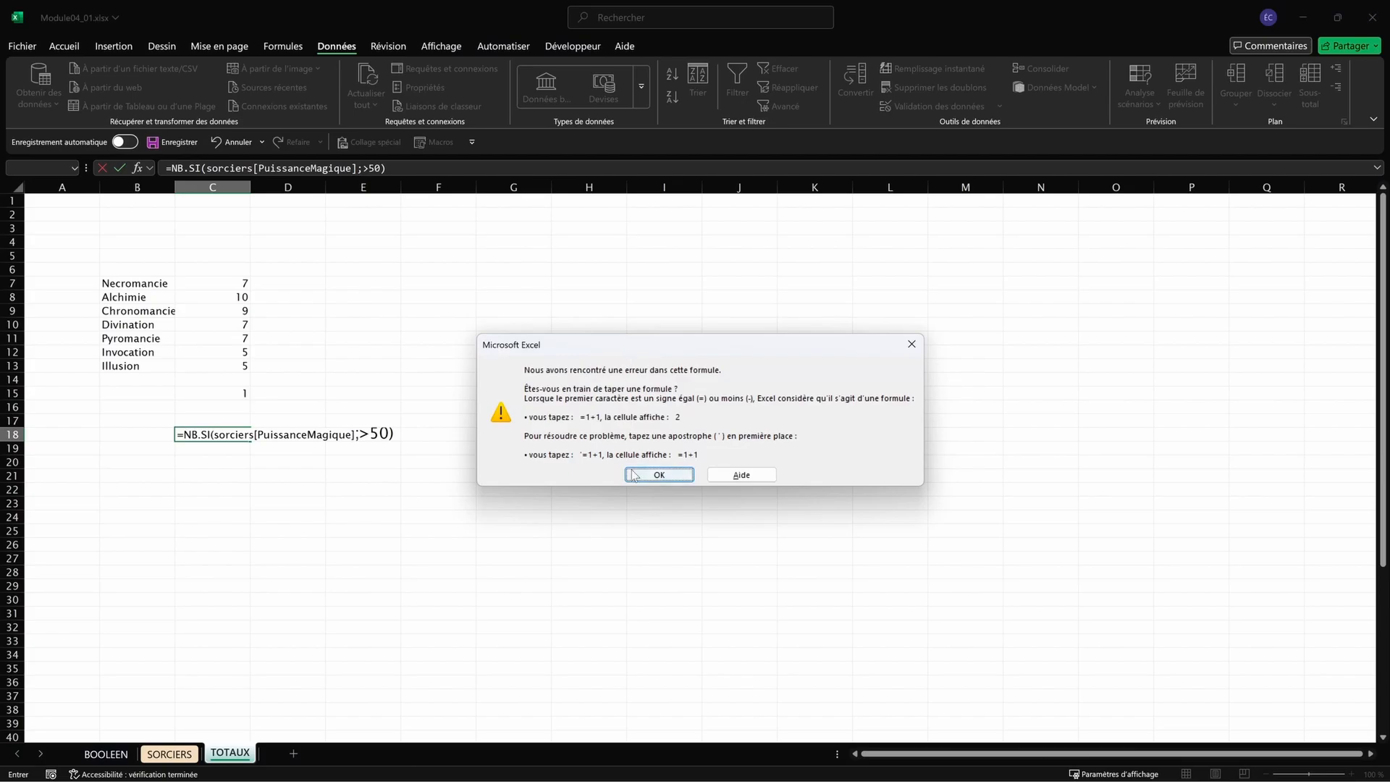
left_click(641, 475)
Step: Correct the C18 criterion to ">"&50 by quoting the operator and joining it to the number, and validate the formula
left_click_drag(758, 110, 734, 110)
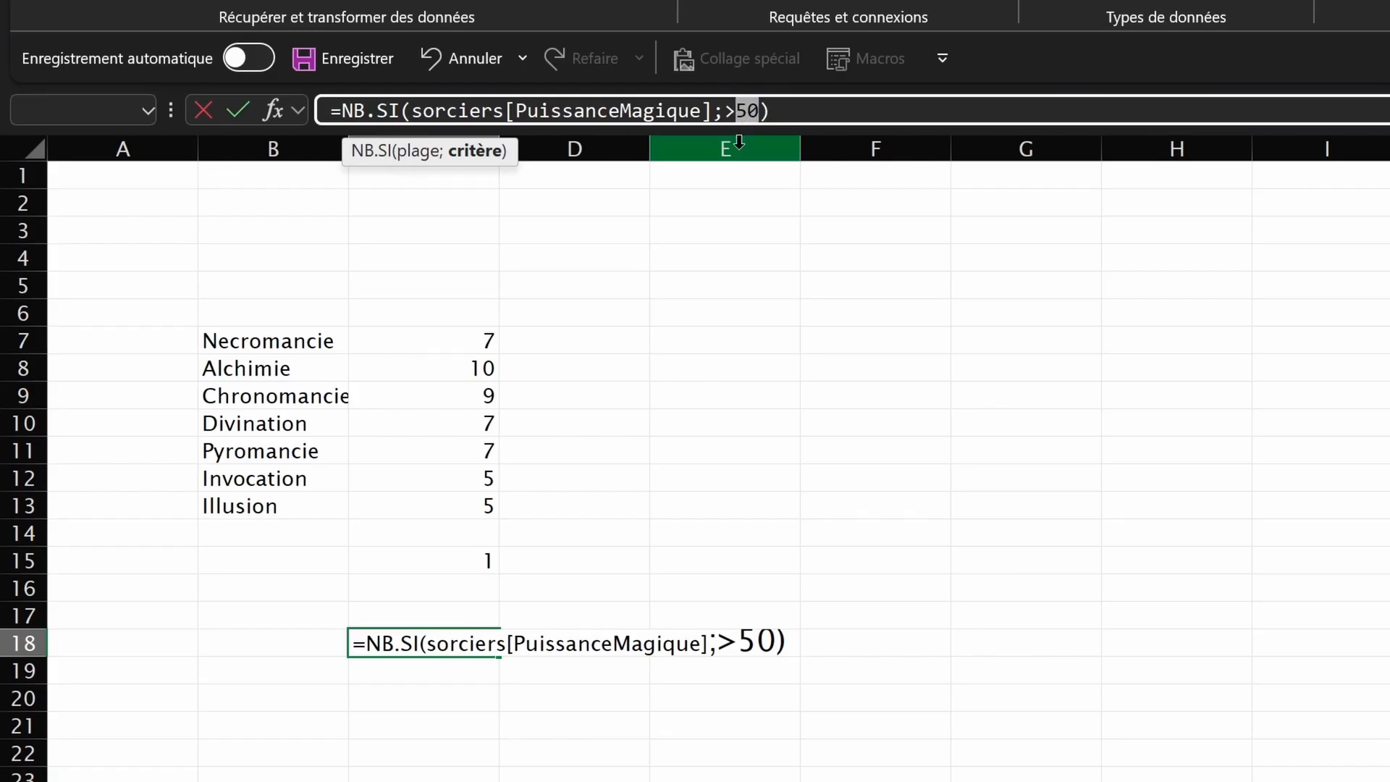
left_click(731, 111)
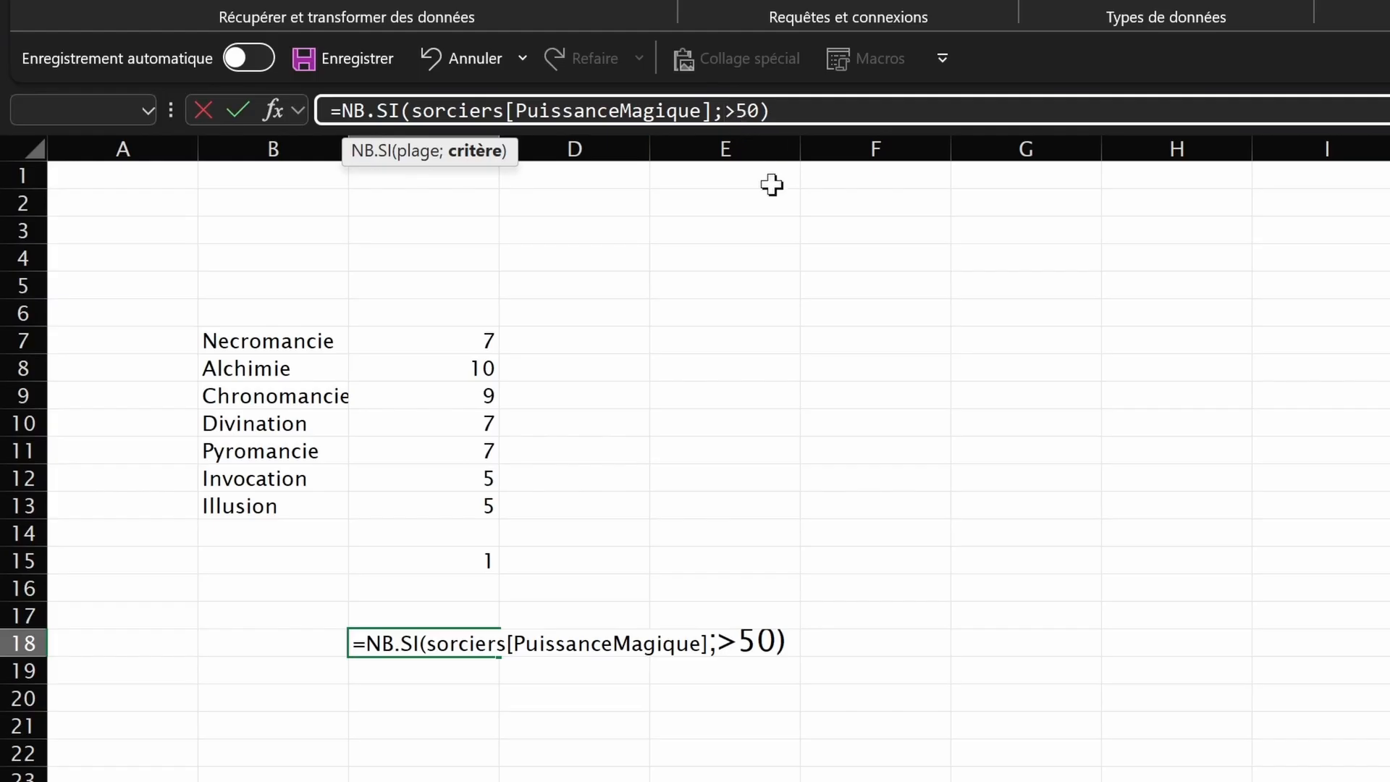
type("\"")
left_click(742, 110)
type("\"")
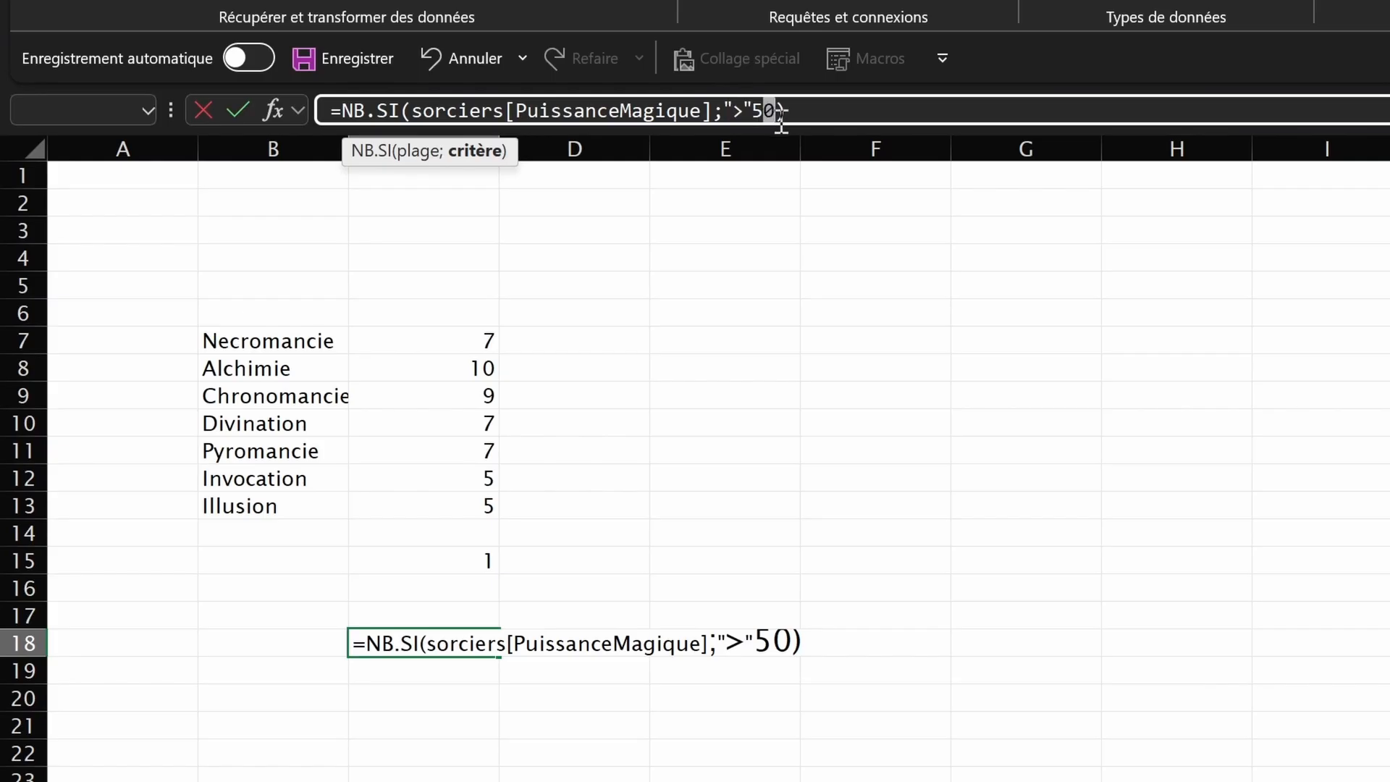
type("&")
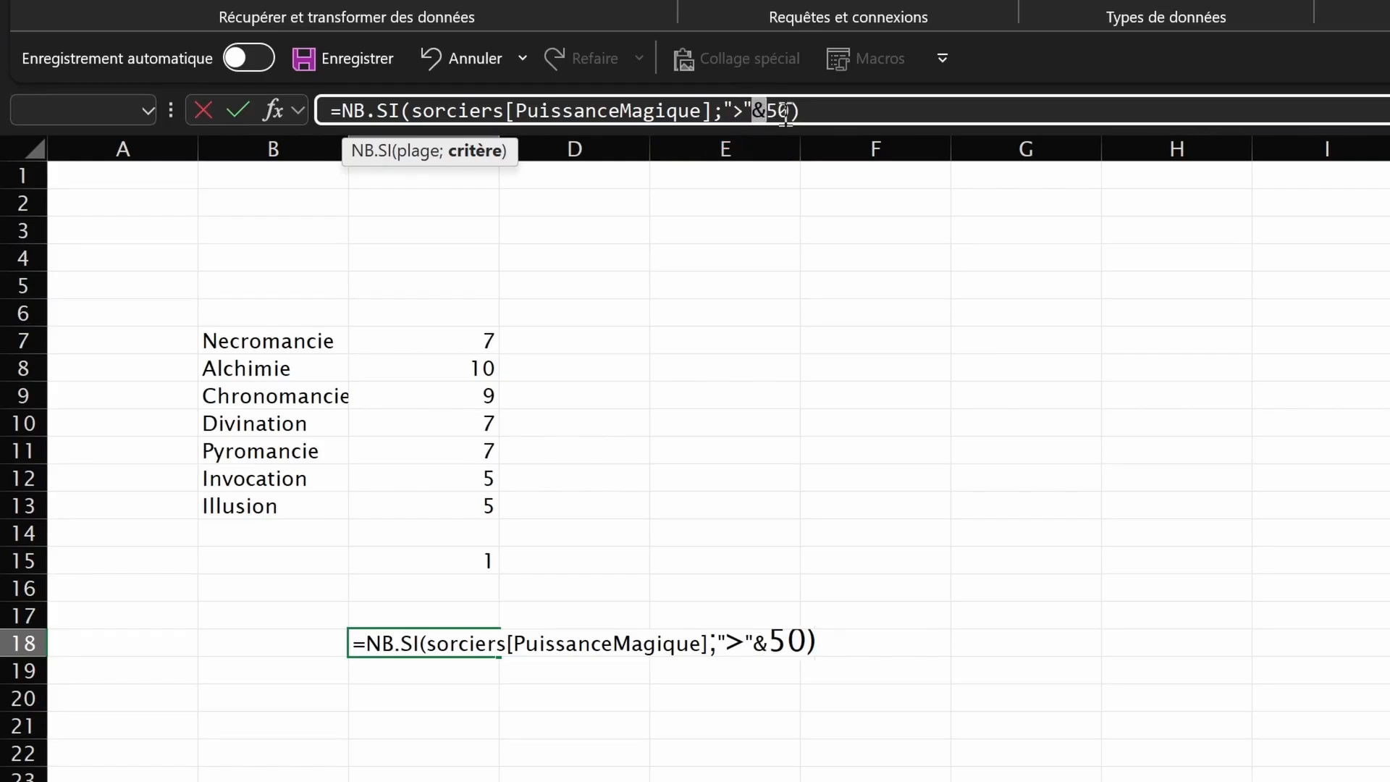
key("ctrl+Return")
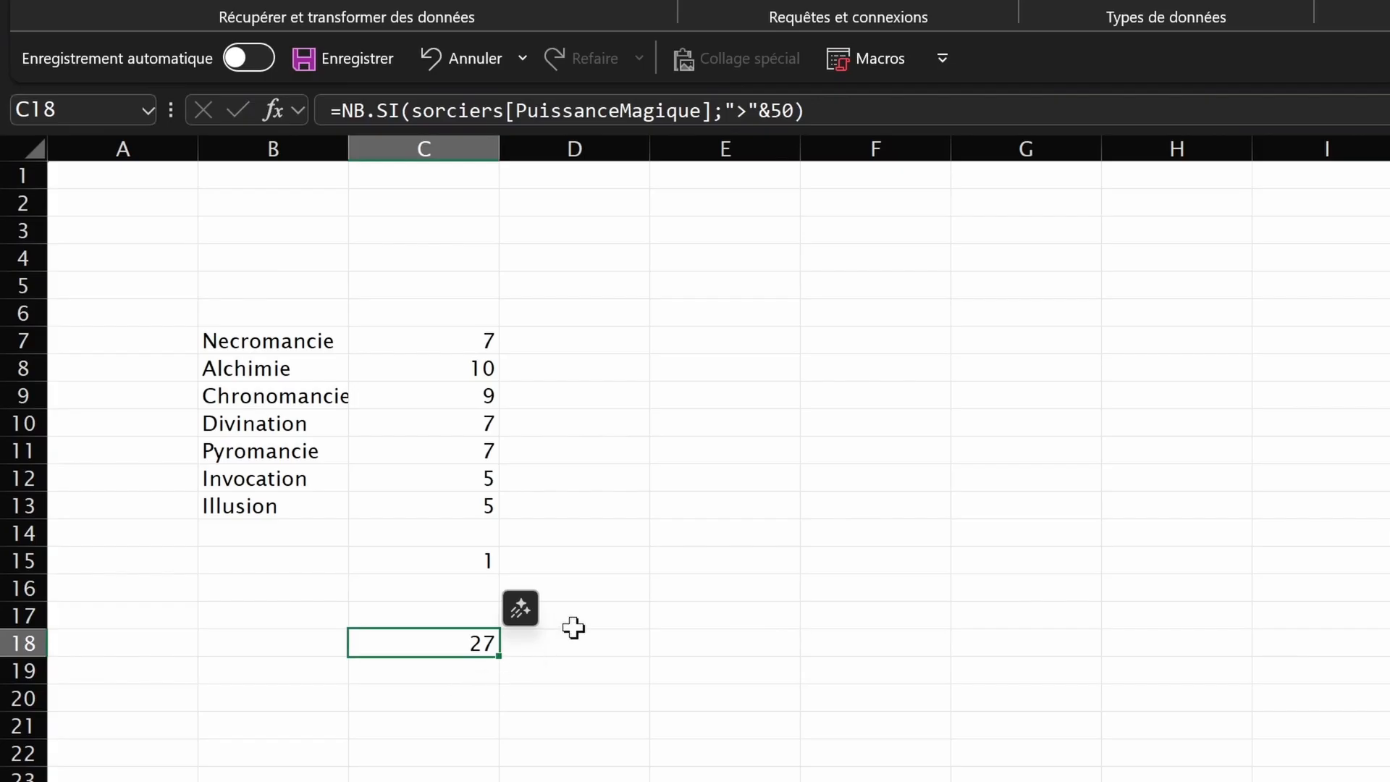
Step: Filter PuissanceMagique on the SORCIERS sheet to values greater than 50 and select the filtered values to check their count
left_click(171, 757)
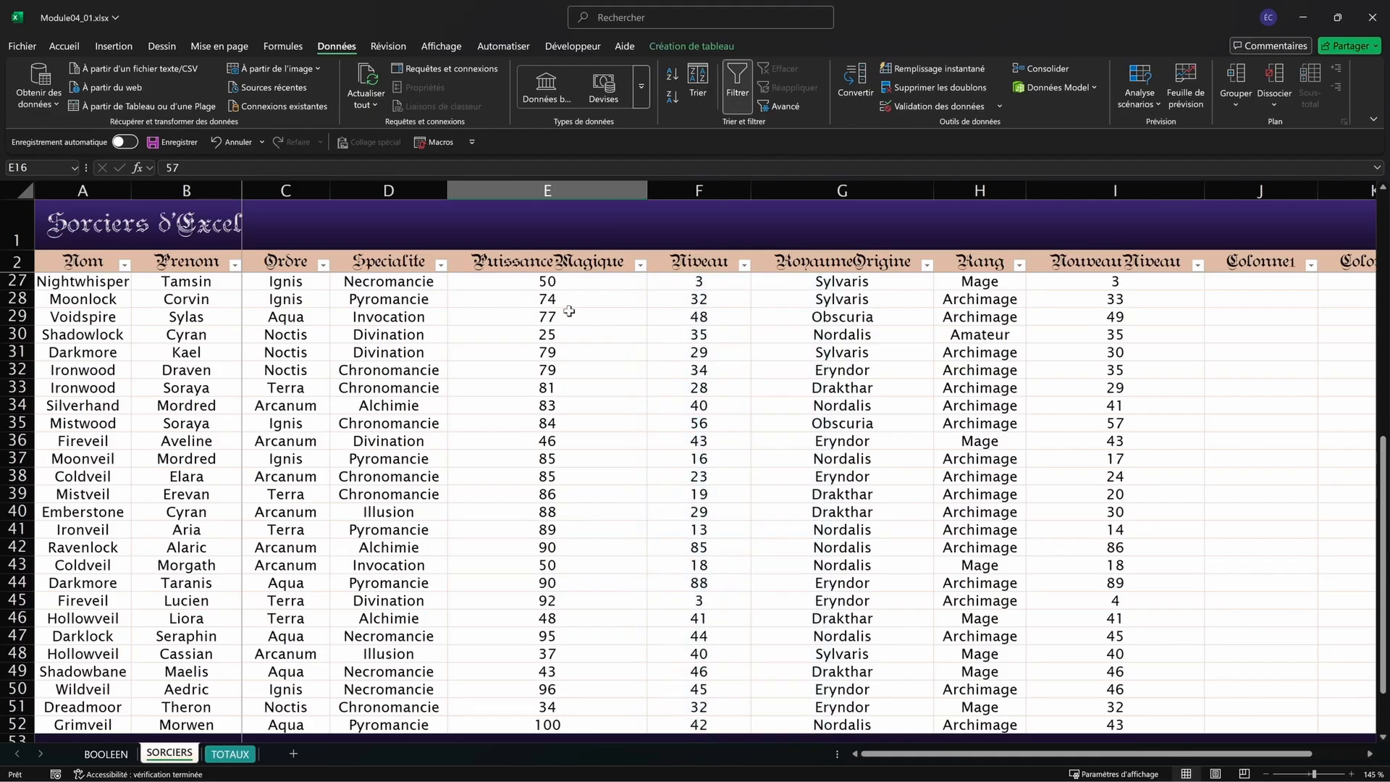
left_click(614, 311)
left_click(641, 265)
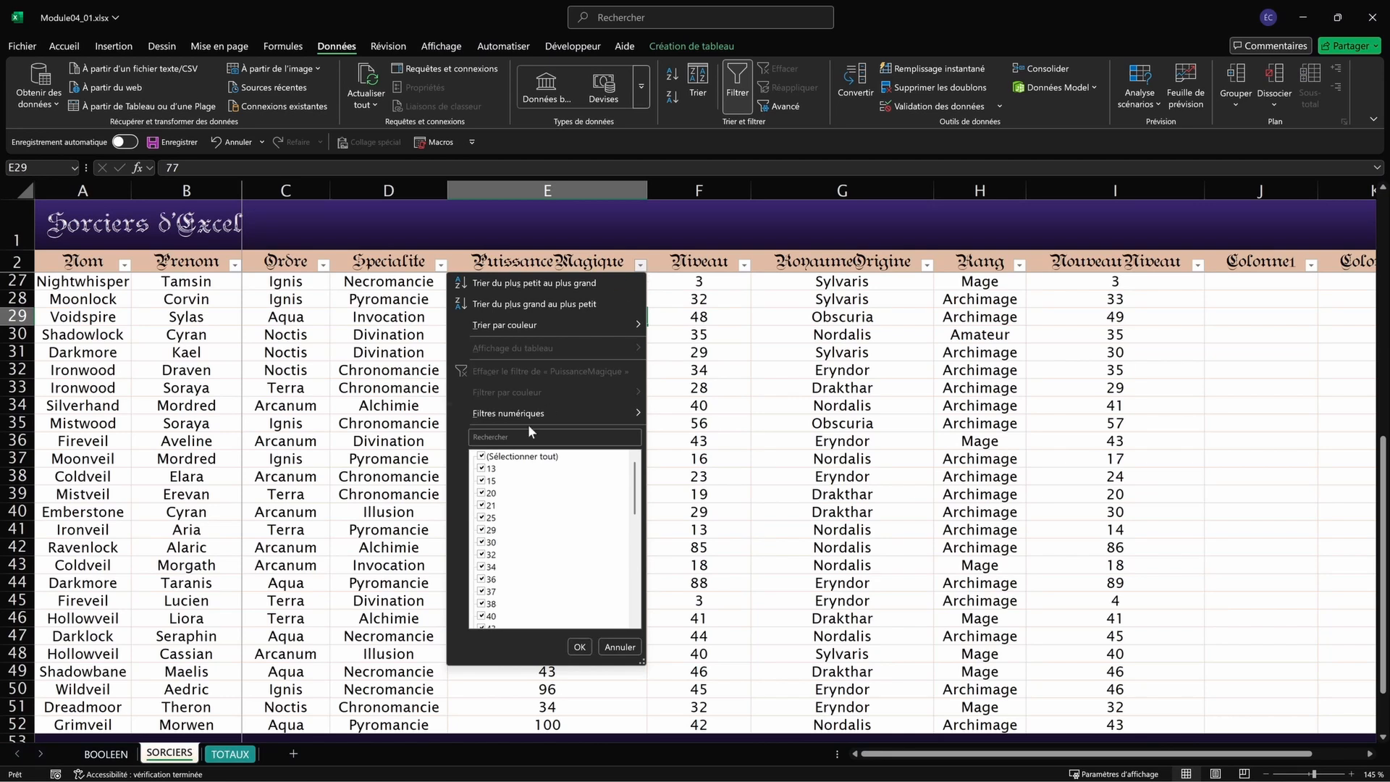
mouse_move(527, 413)
left_click(702, 461)
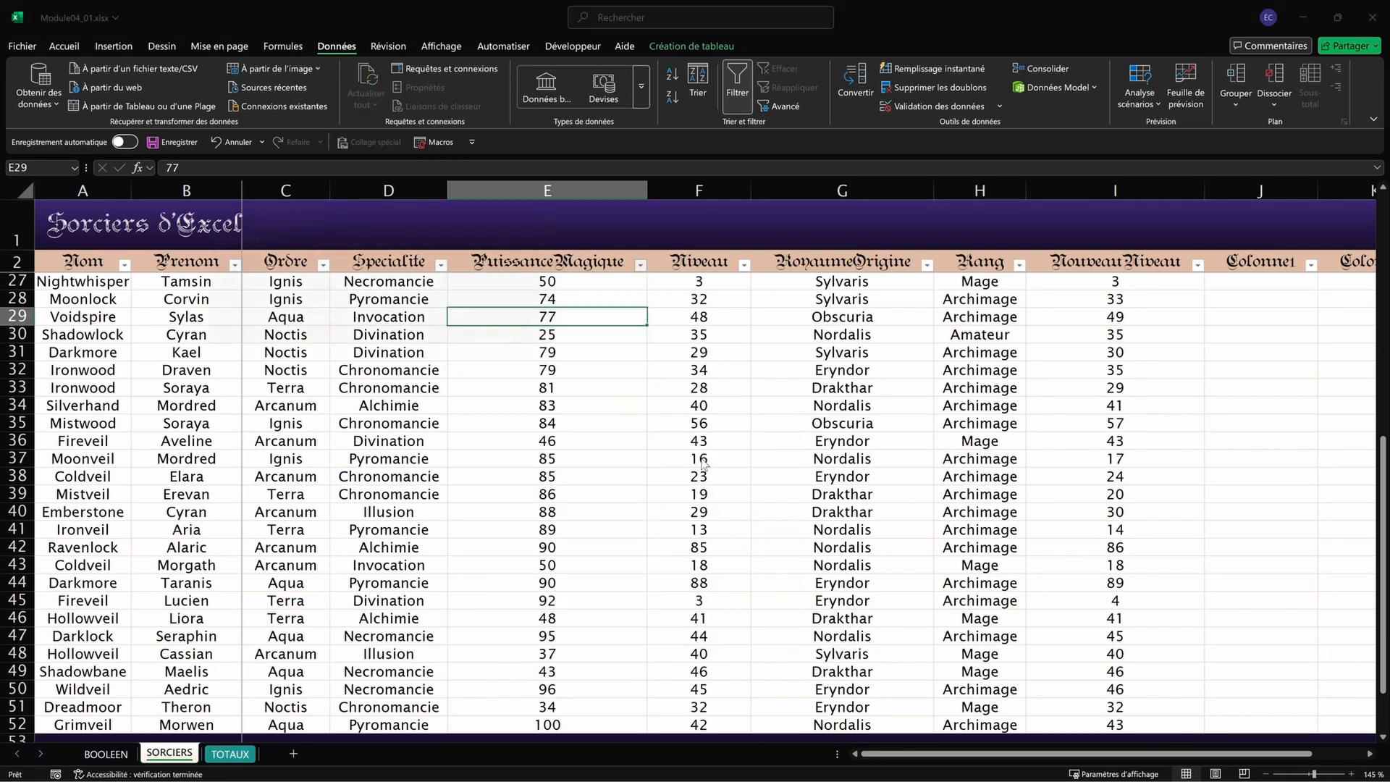
key("Return")
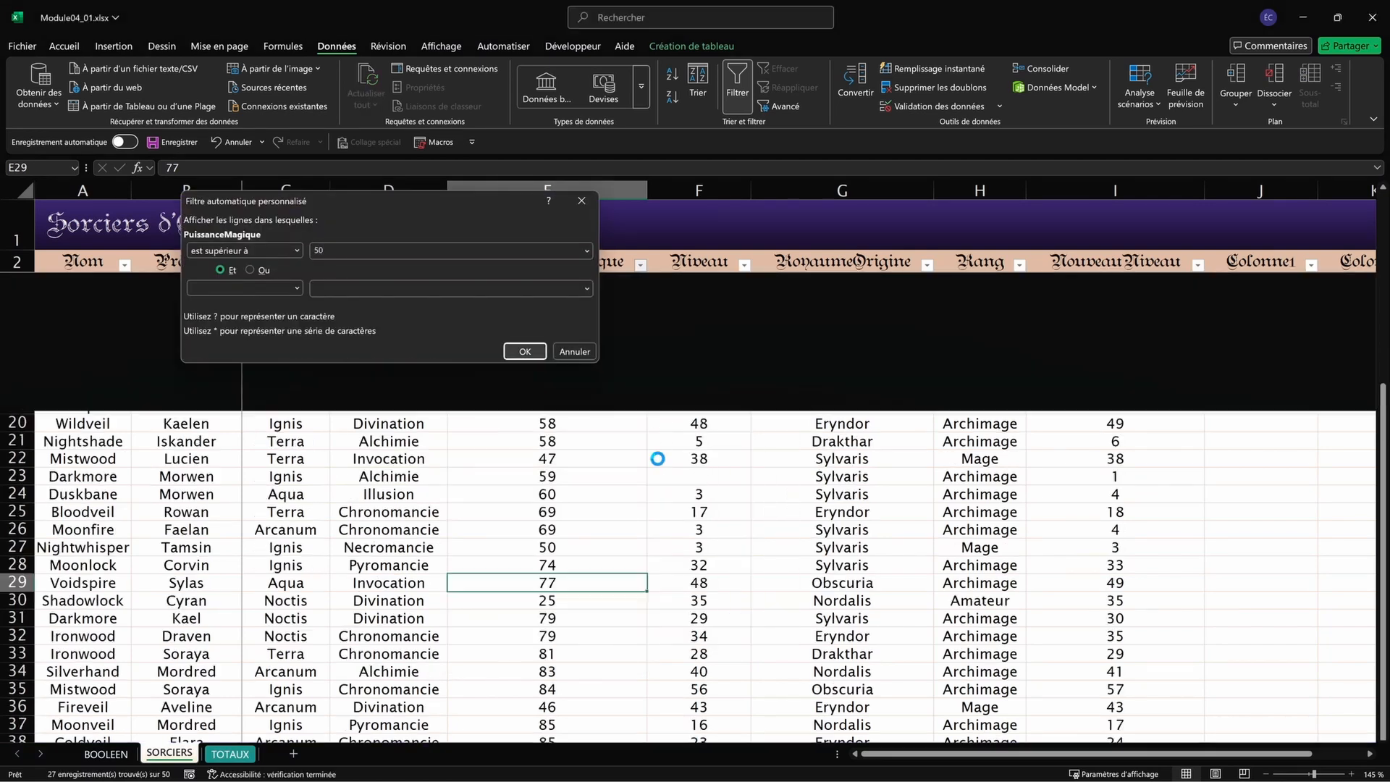
left_click(564, 278)
left_click_drag(564, 278, 561, 740)
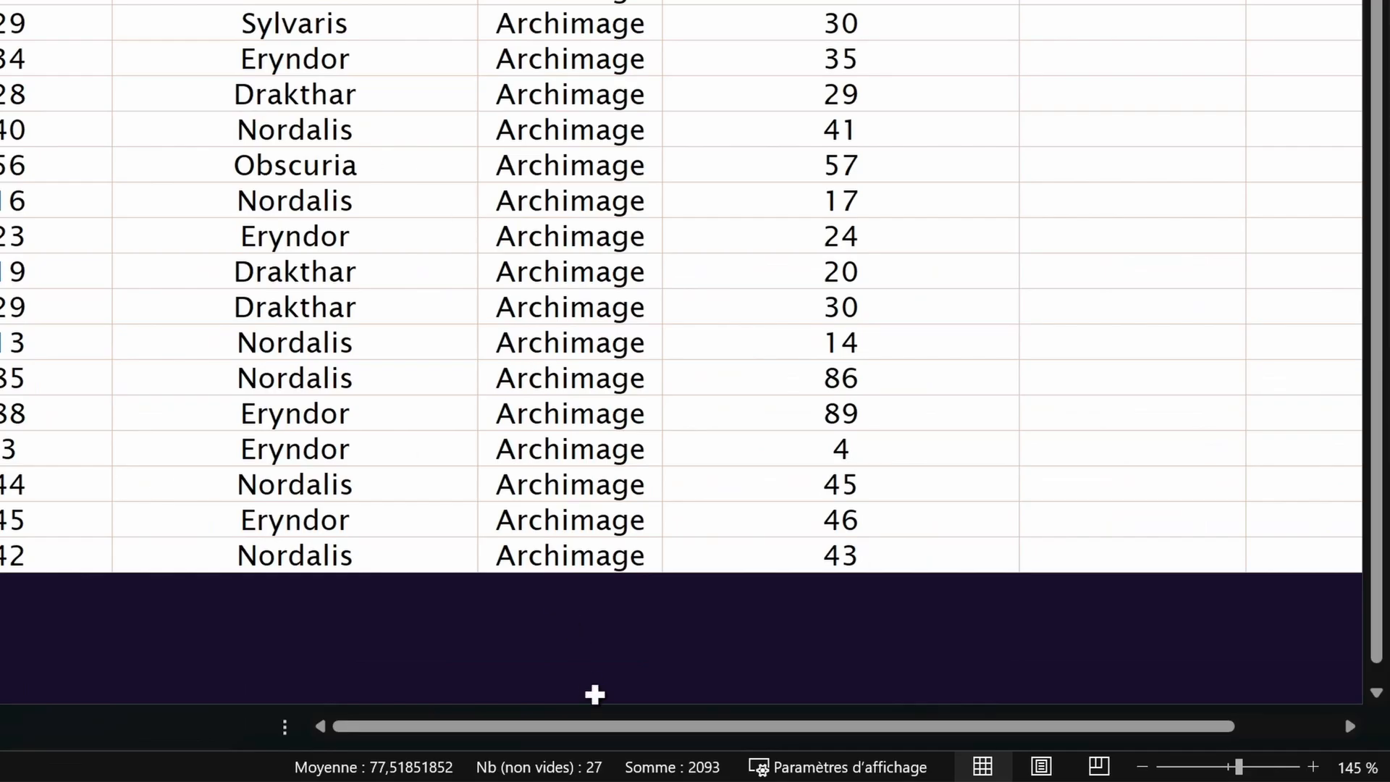
scroll(14, 315, "up", 1)
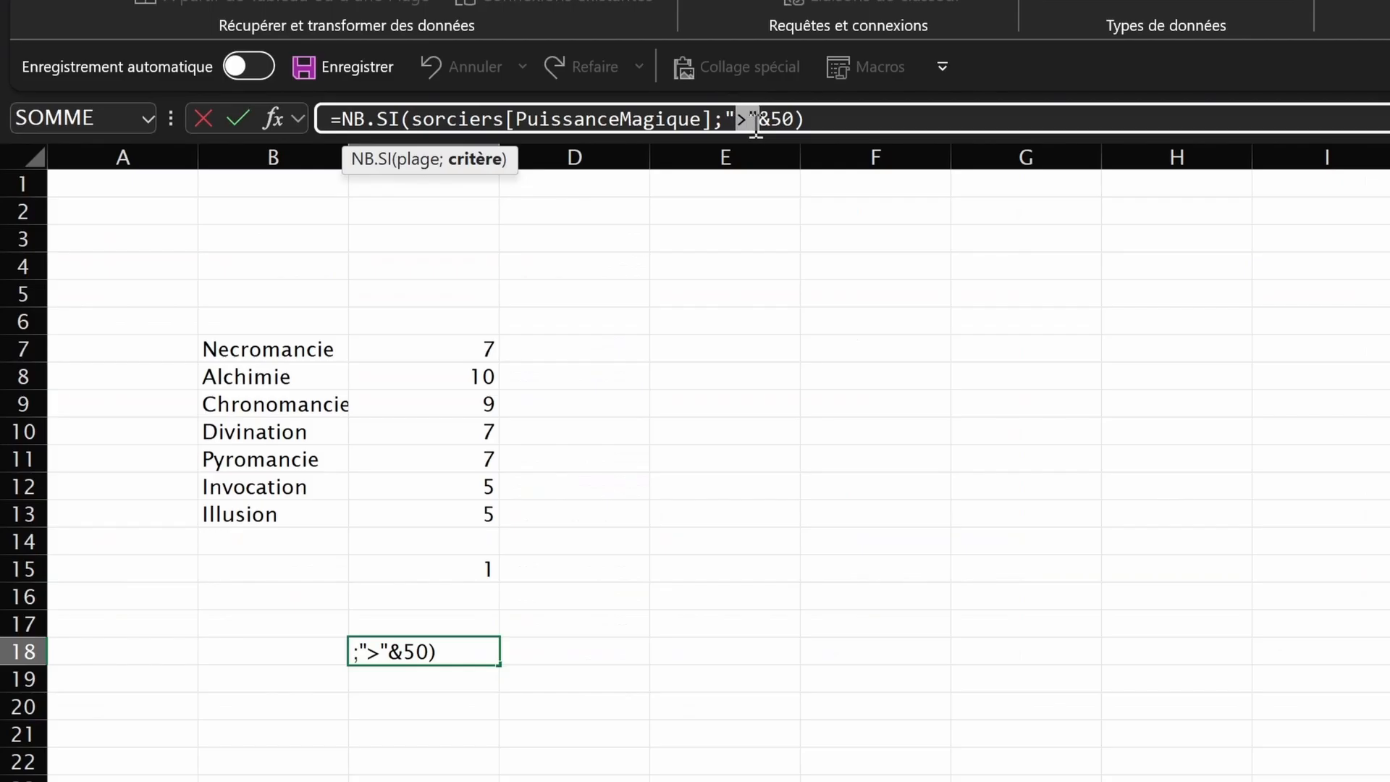
Step: Try the operators "<" and "<=" in the criterion of the C18 formula on the TOTAUX sheet
type("<")
key("Return")
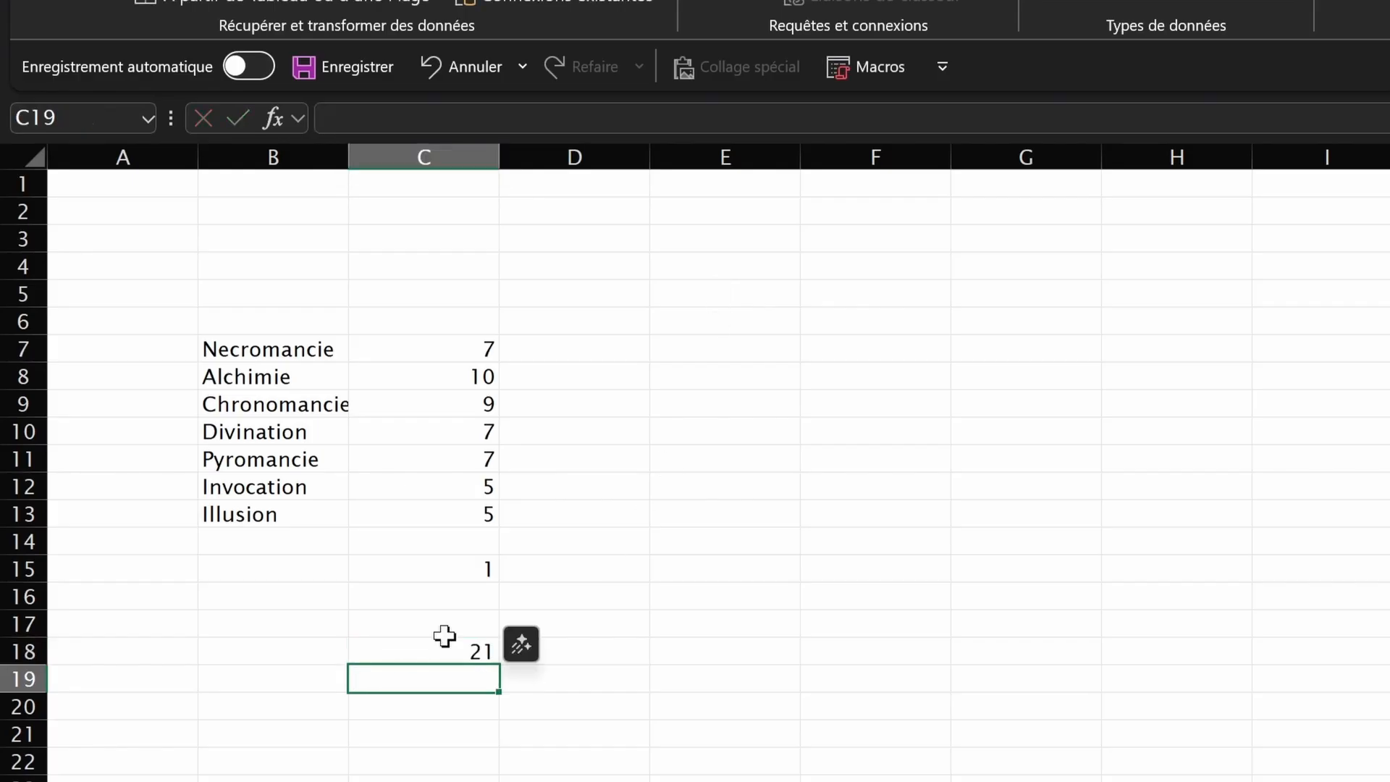
left_click(445, 650)
left_click(747, 119)
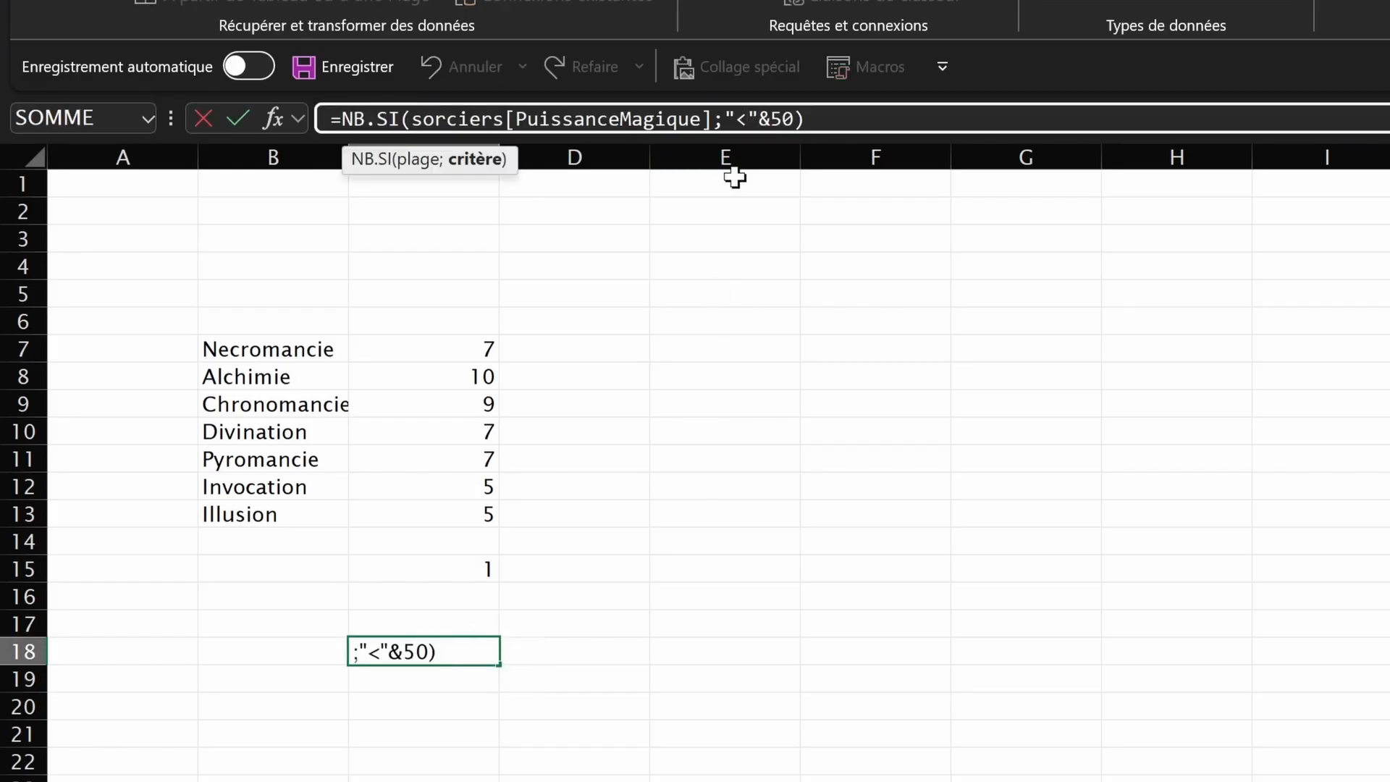
type("=")
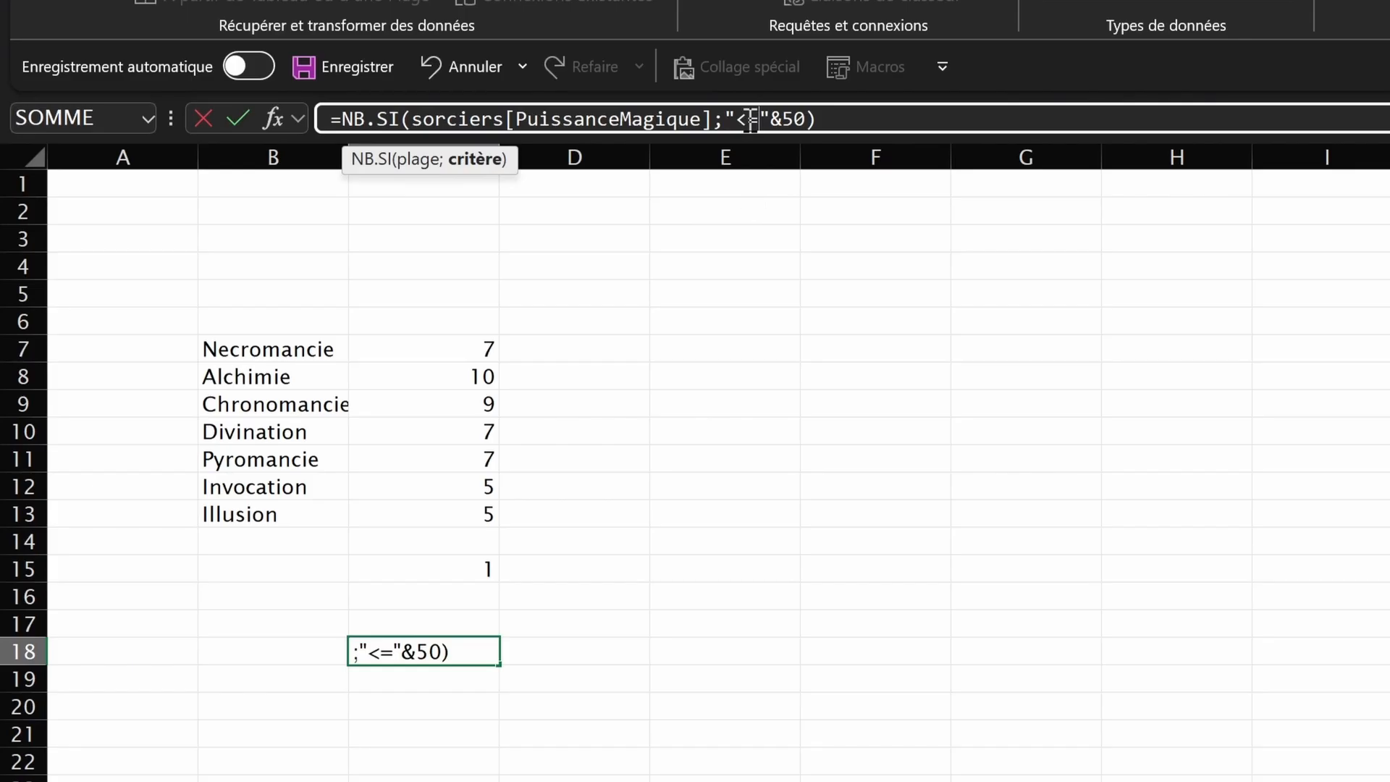
key("Return")
key("Up")
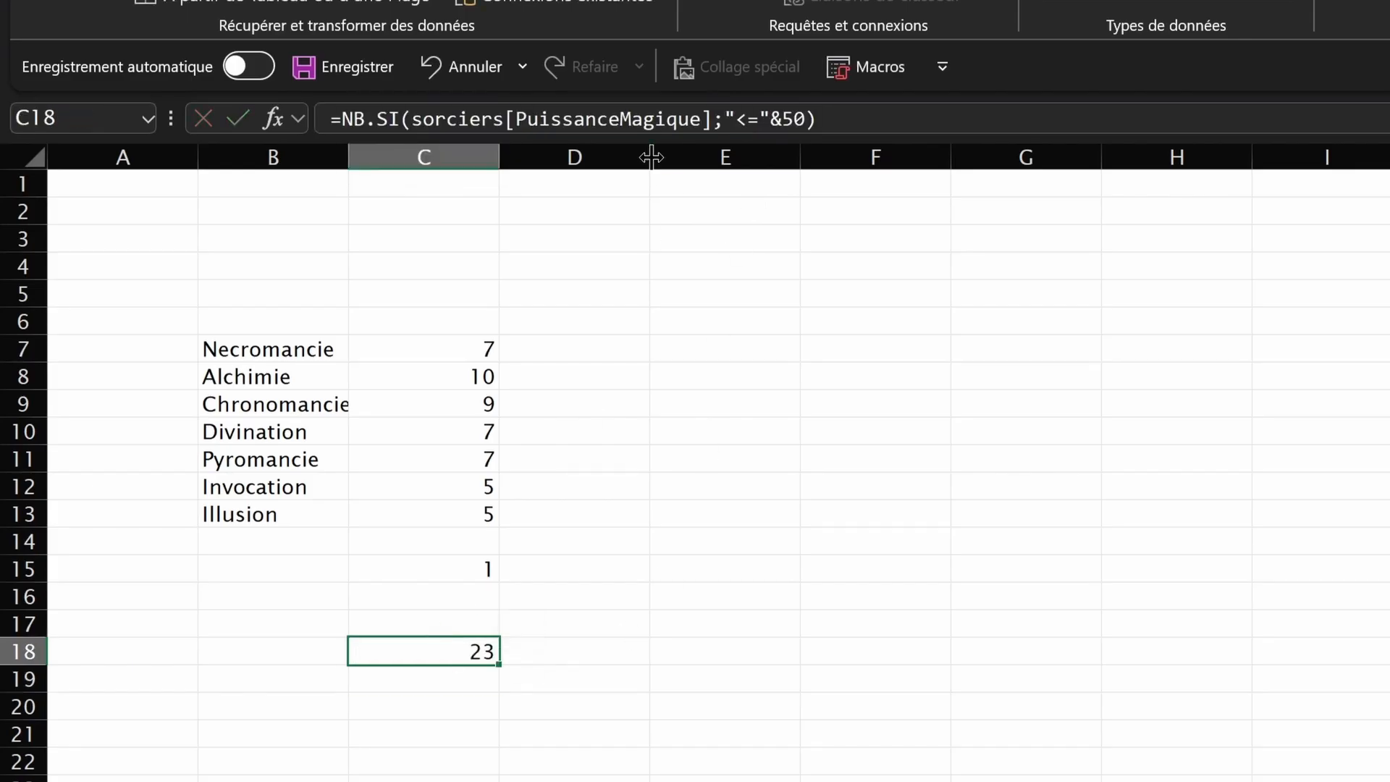
Step: Reduce the operator in the C18 criterion to "=" and validate the formula
left_click(746, 119)
key("BackSpace")
key("Return")
key("Up")
Step: Try the C18 formula with plain 50 as criterion, without the operator, and undo that change
left_click_drag(726, 119, 765, 118)
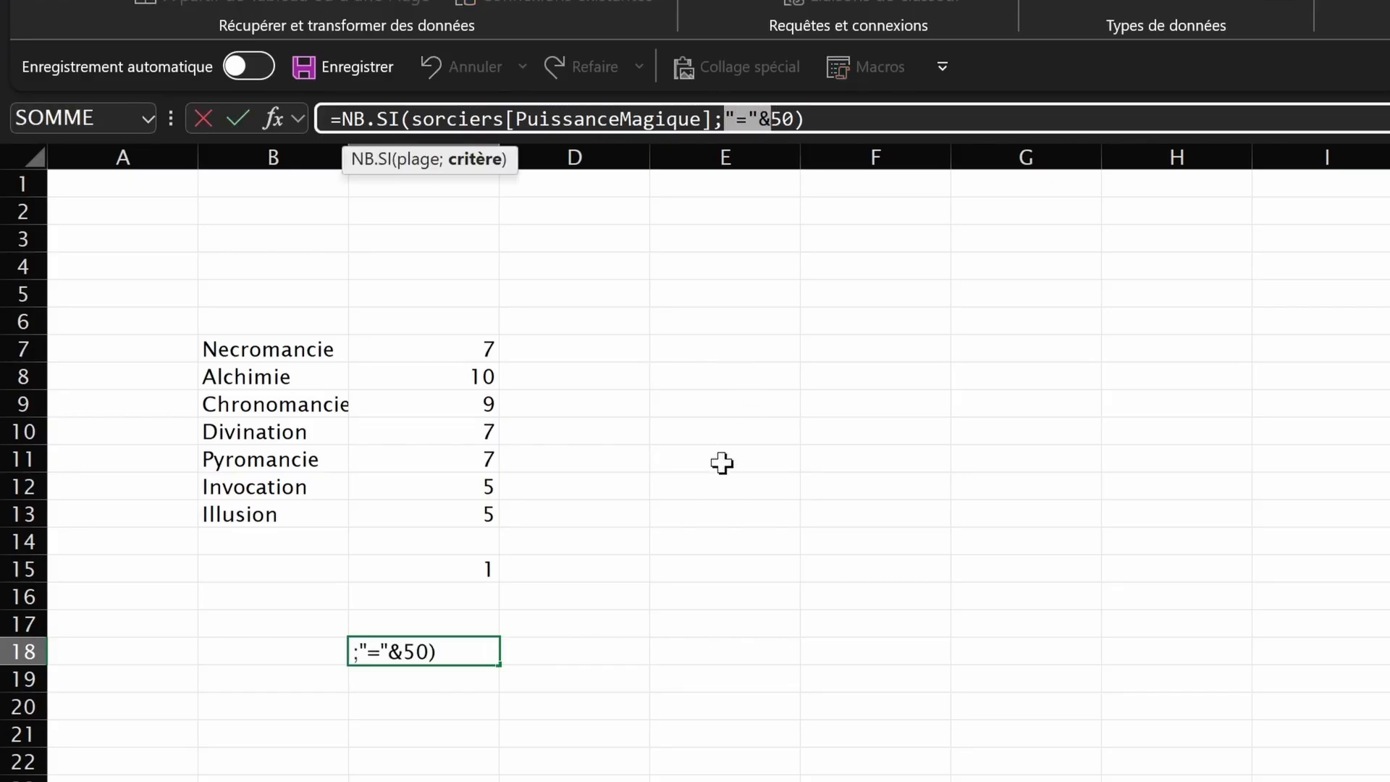
key("BackSpace")
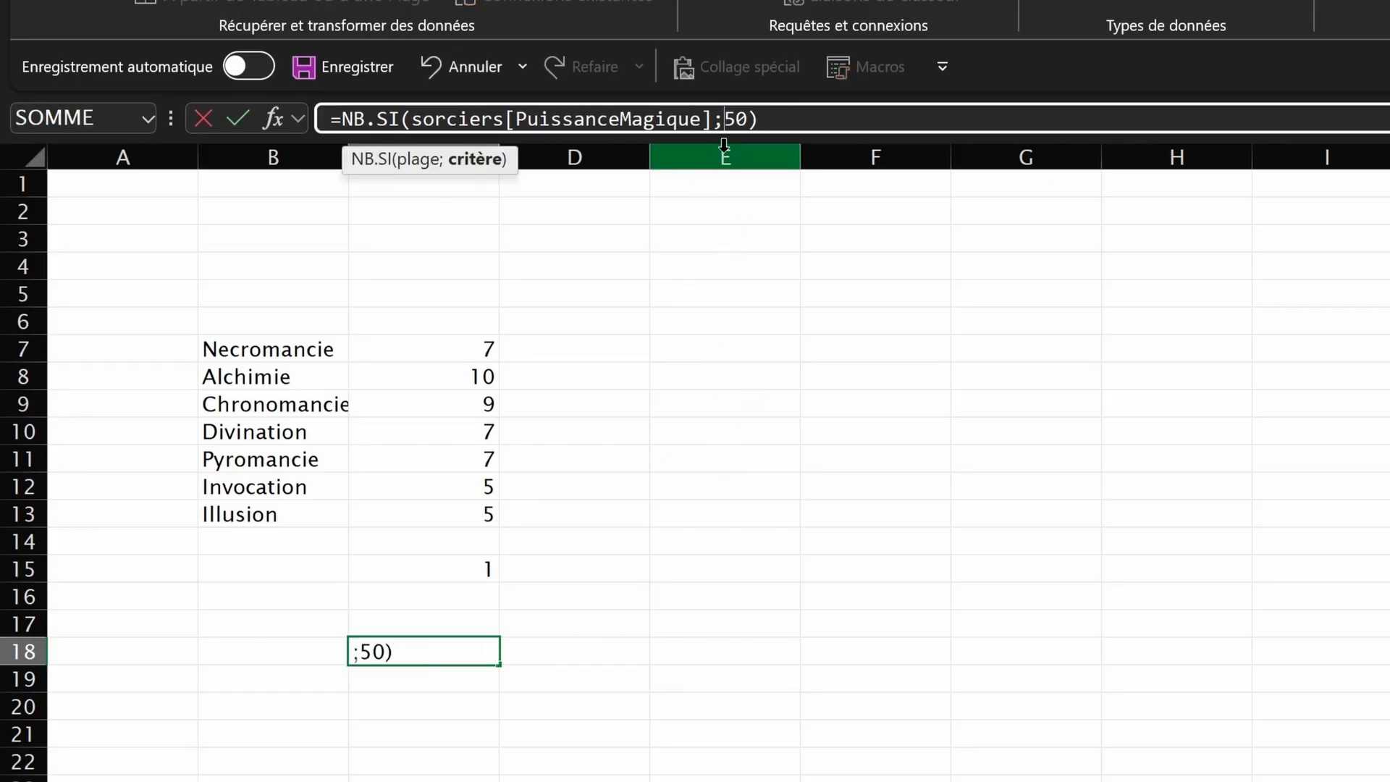
key("Return")
key("ctrl+z")
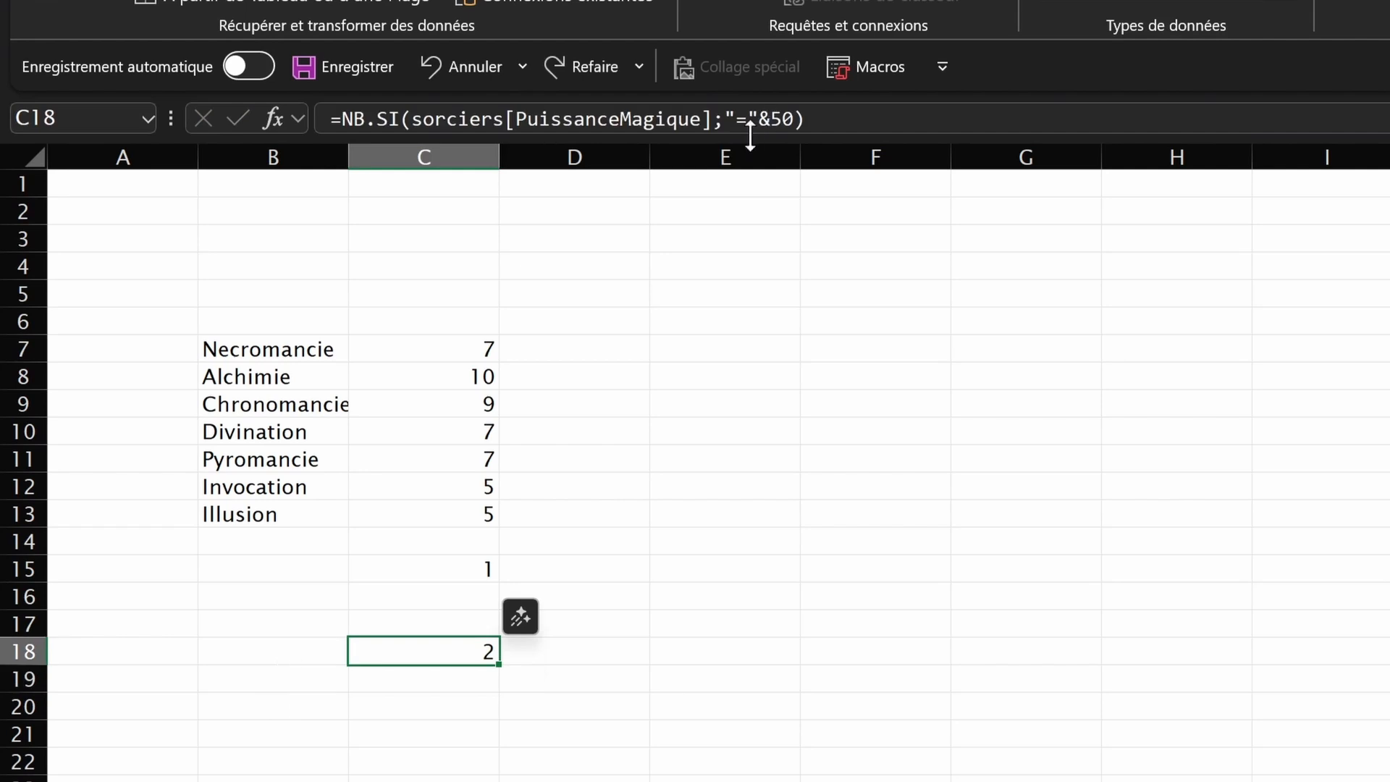
Step: Change the operator in the C18 criterion to "<>" to count magic powers different from 50
left_click_drag(749, 118, 737, 119)
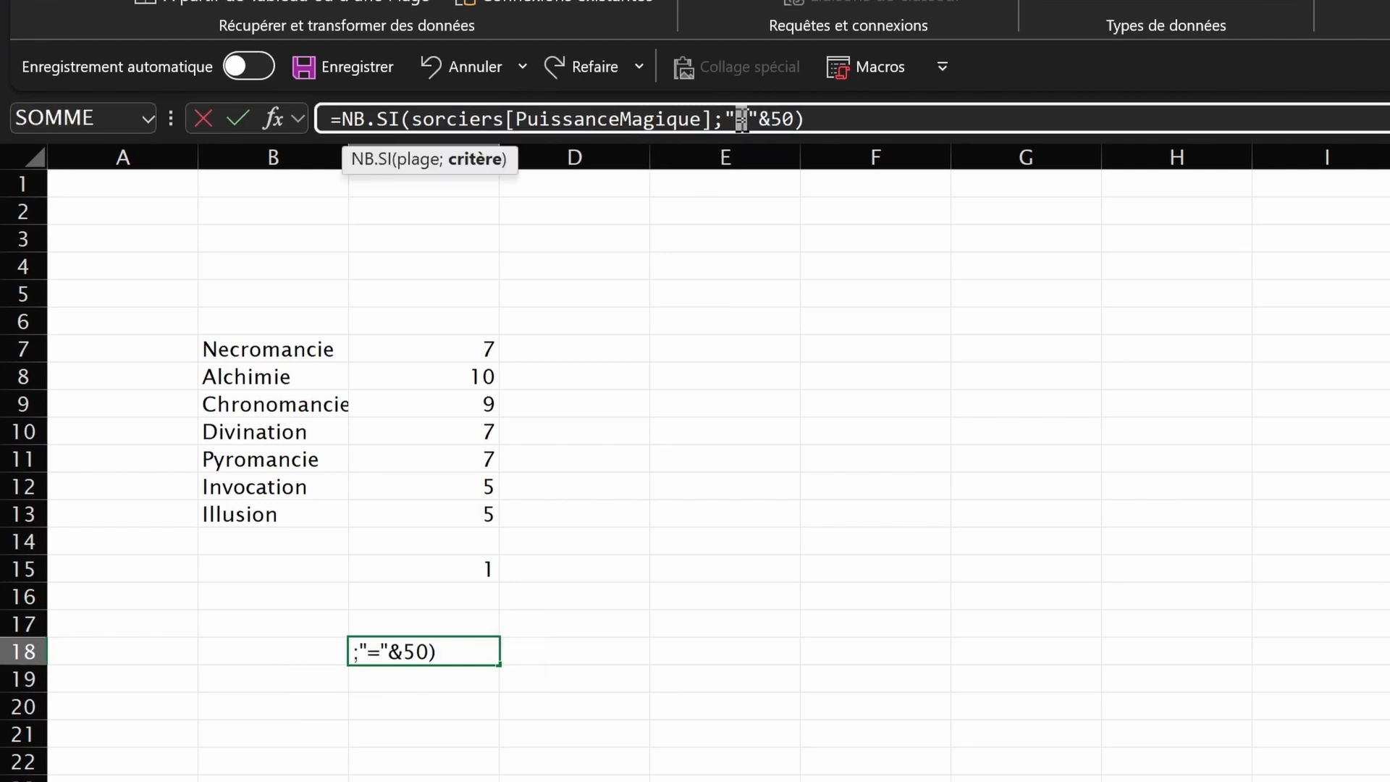
type("<>")
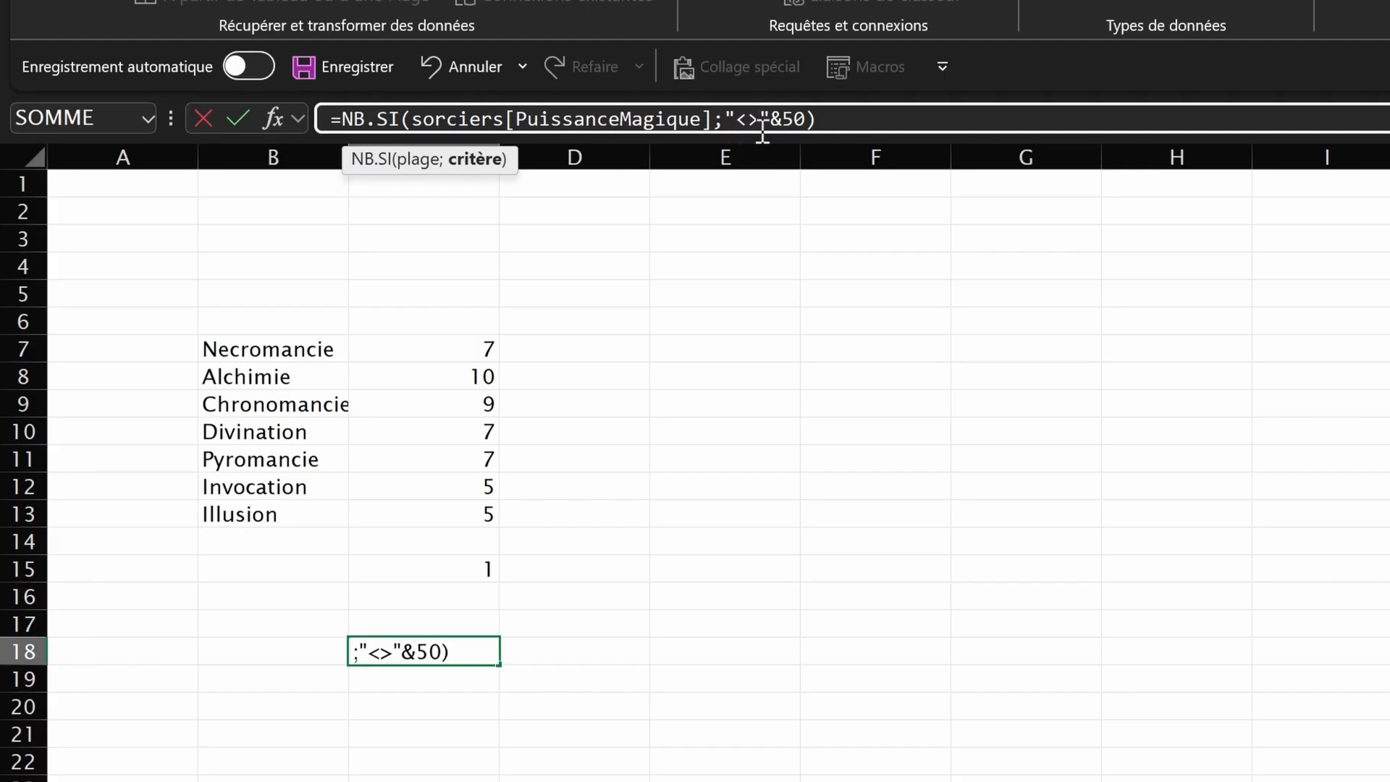
key("Return")
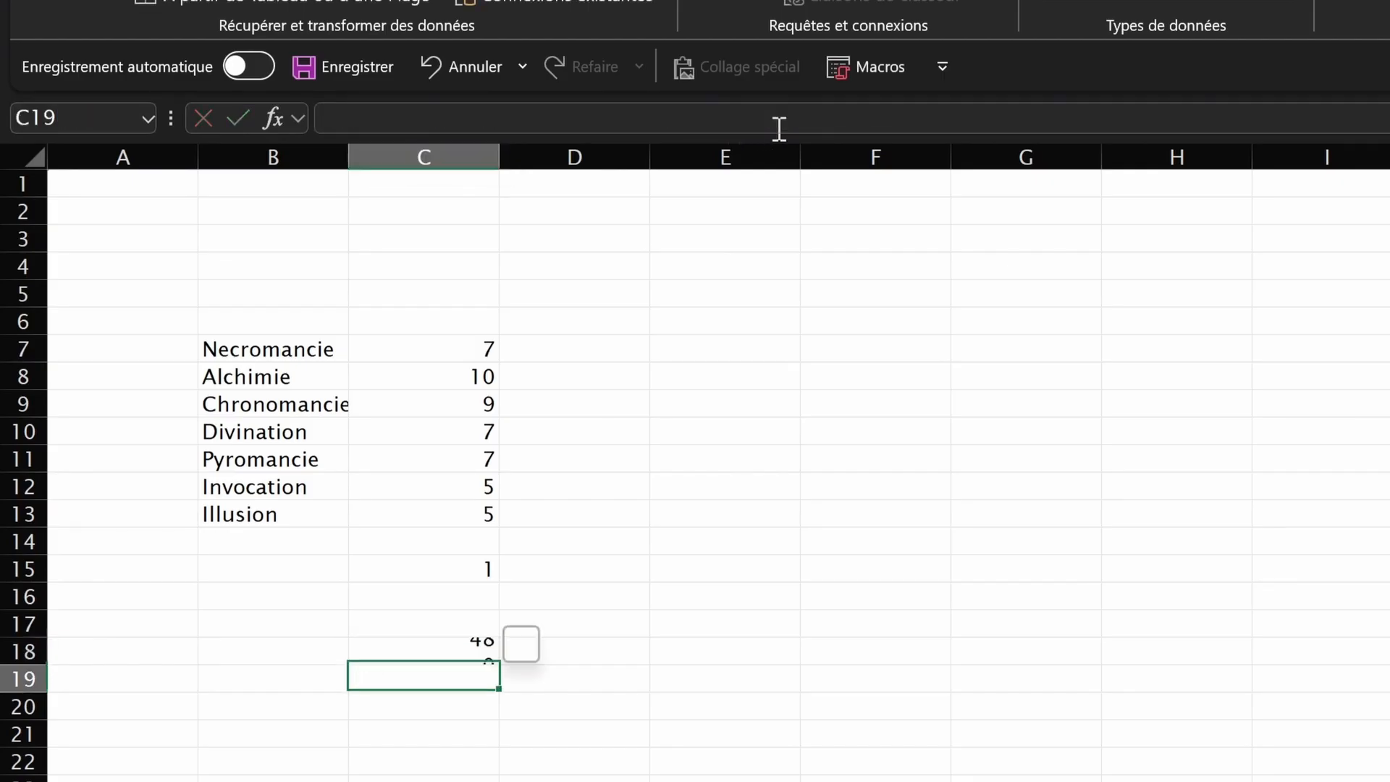
left_click(448, 655)
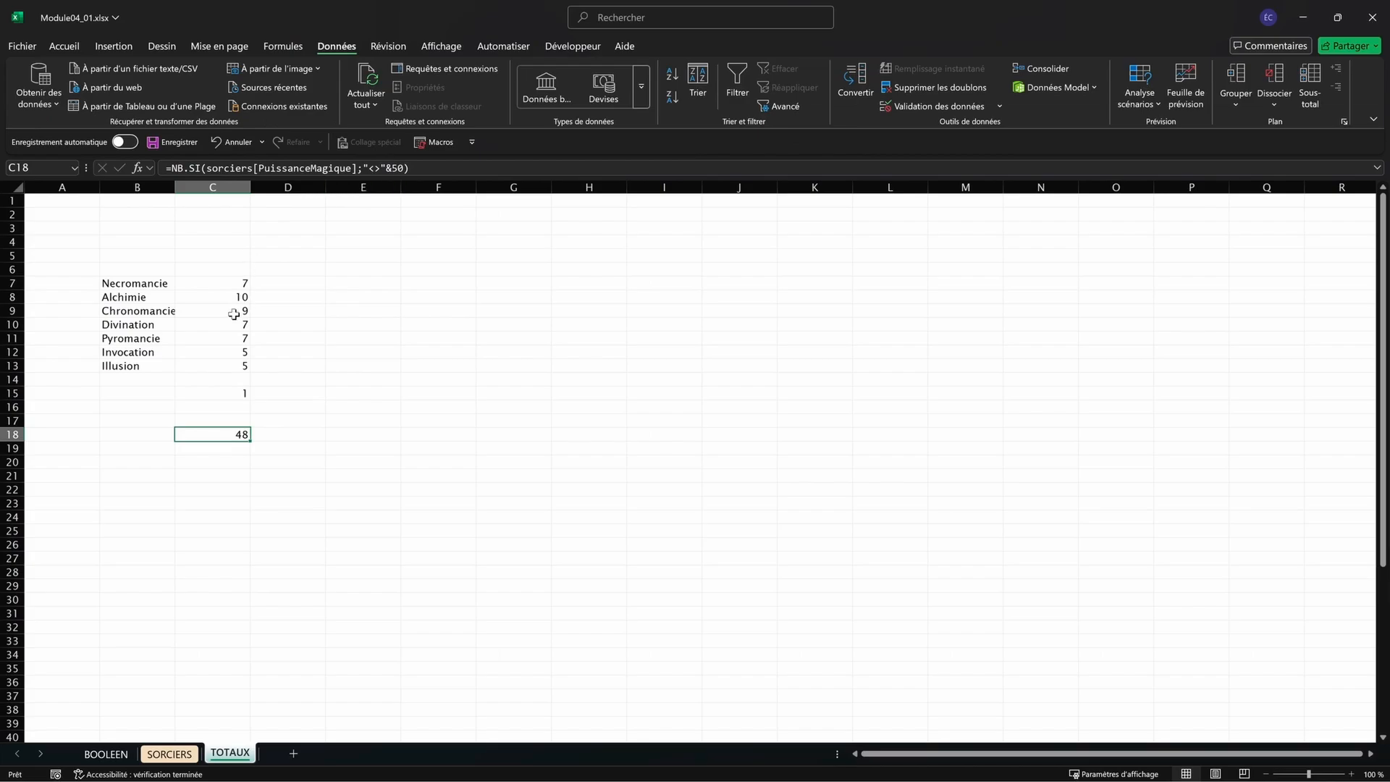
Step: Enter 50 in cell B18, beside the magic power count
left_click(228, 313)
left_click(209, 434)
left_click(138, 434)
left_click(204, 434)
left_click(136, 433)
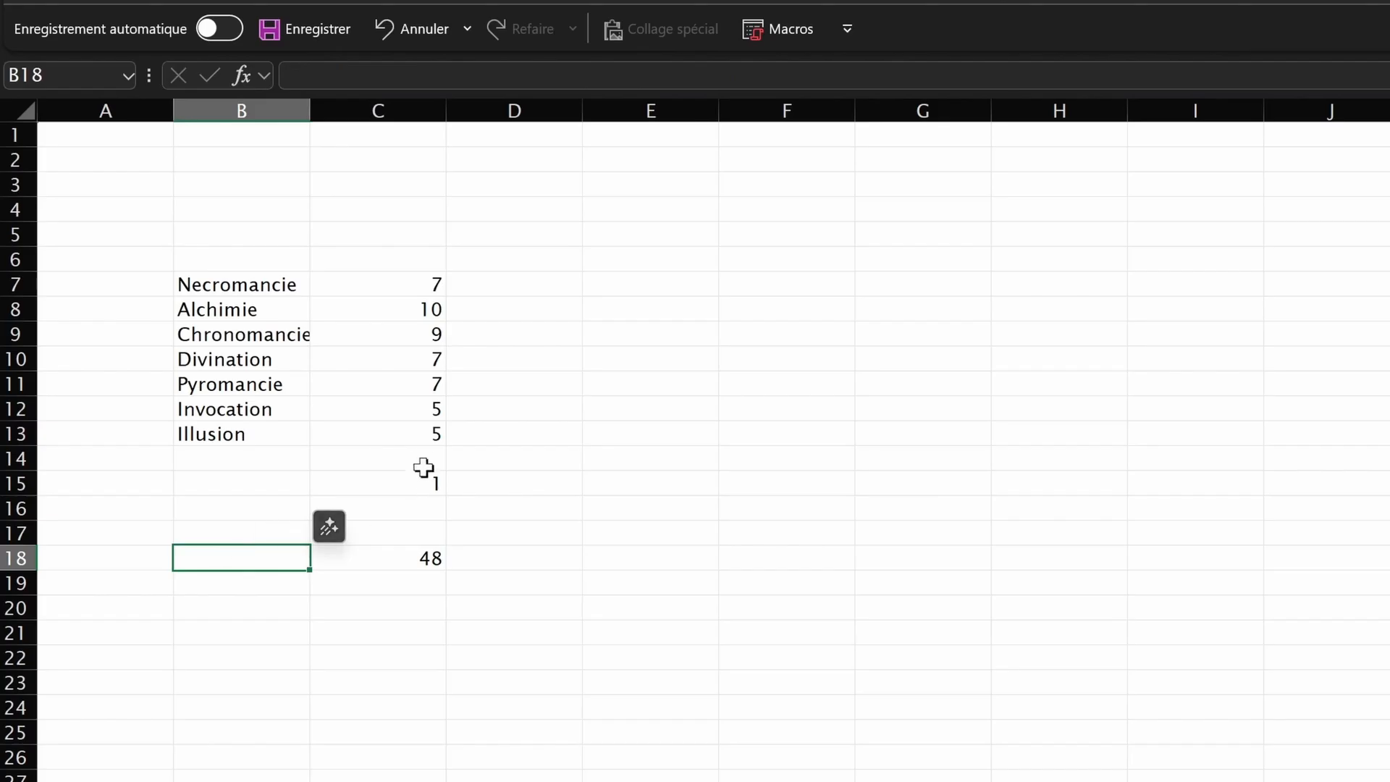
type("50")
key("Tab")
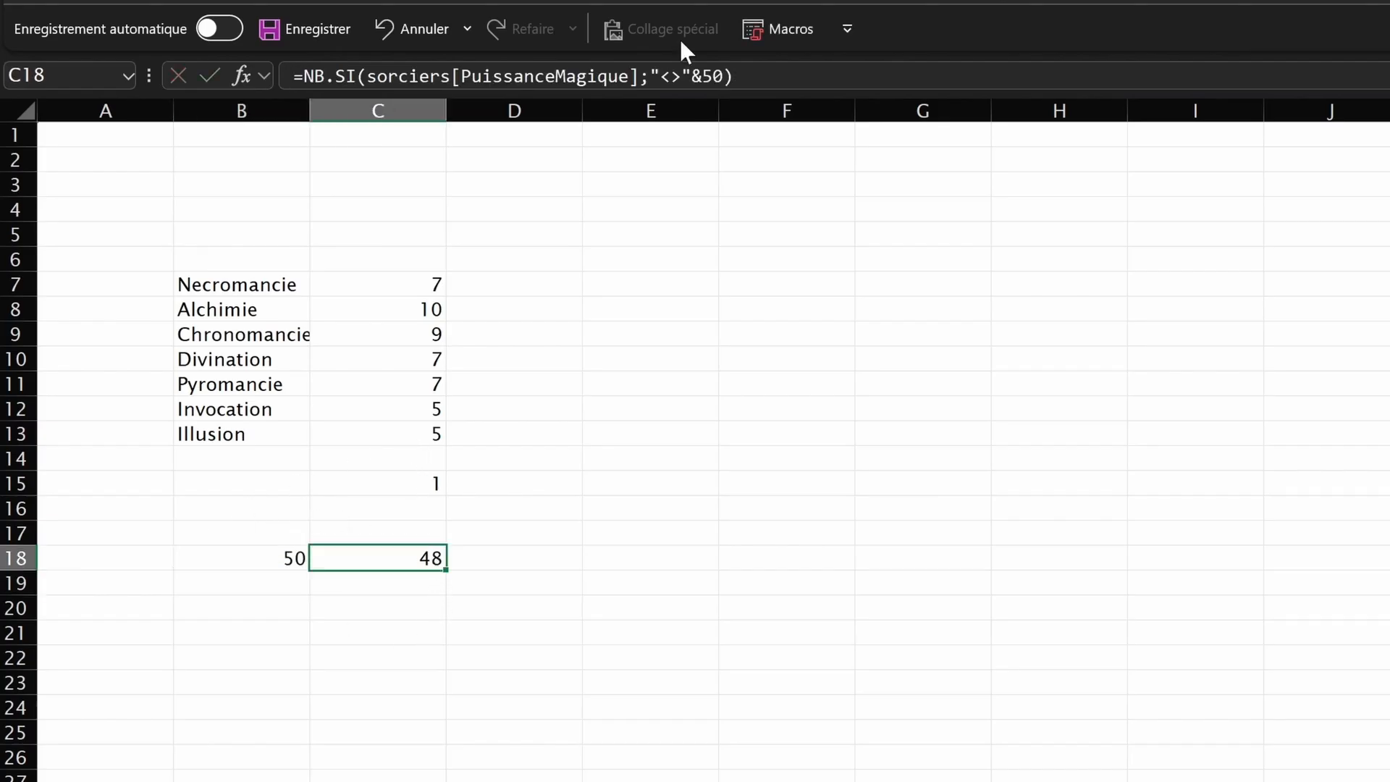
Step: Replace the number 50 in the C18 criterion with a reference to cell B18
double_click(709, 72)
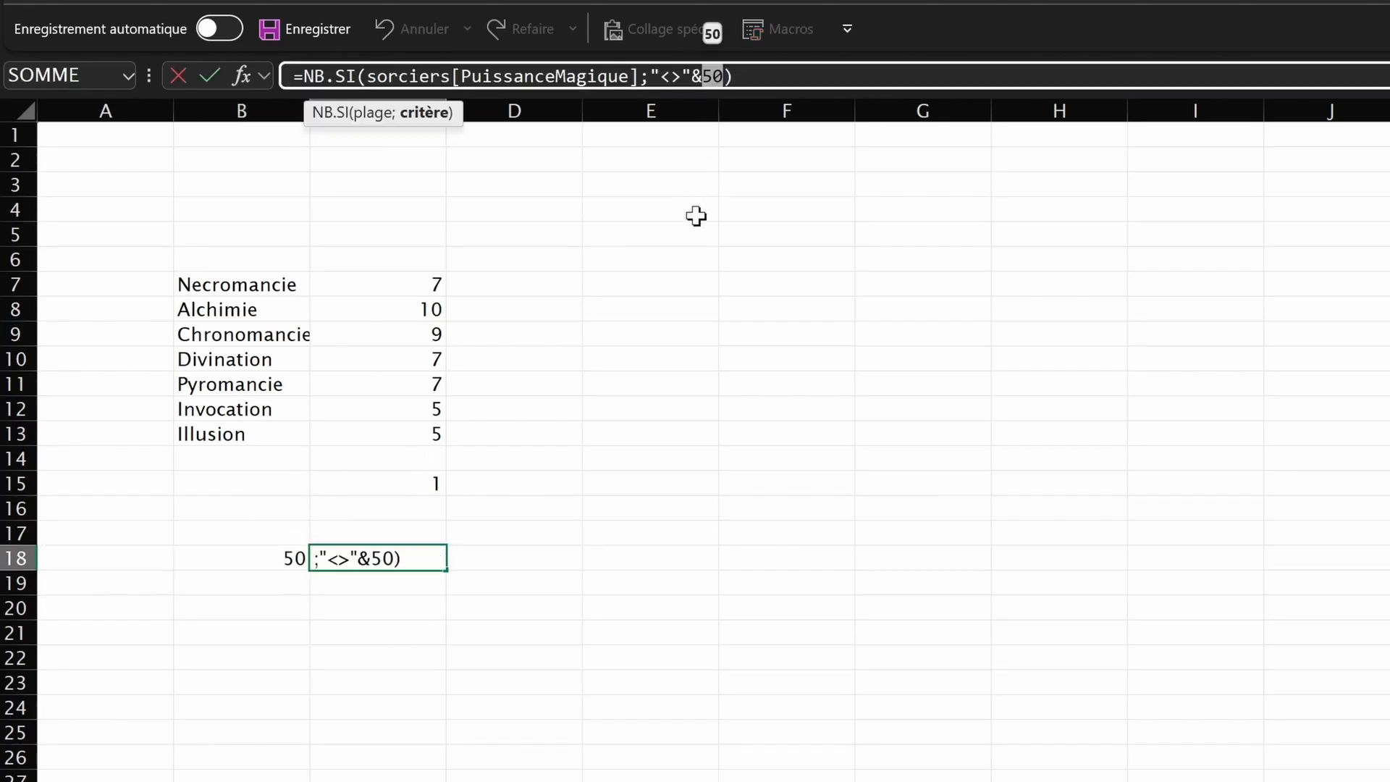
key("BackSpace")
left_click(272, 567)
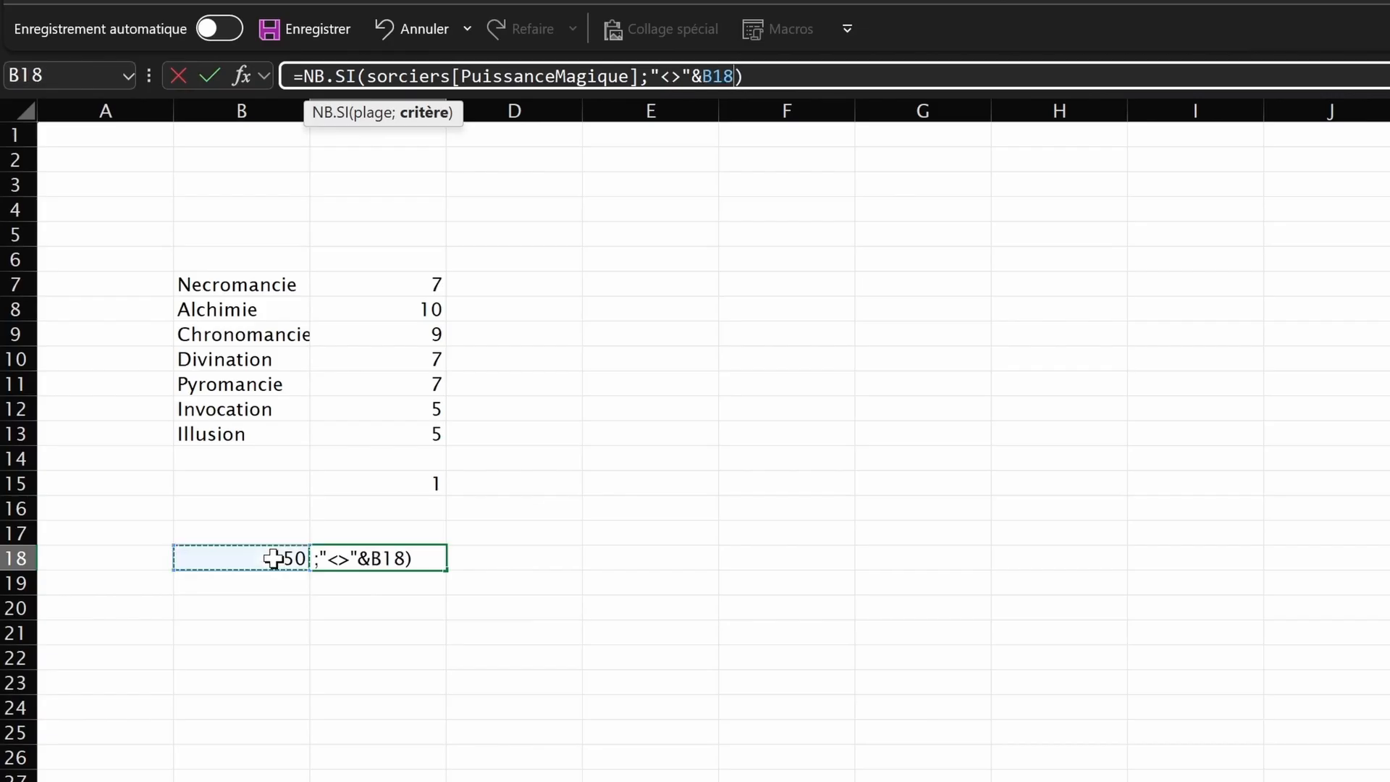
key("Return")
Step: Enter 70 in cell B19 and copy the C18 formula down to C19
key("Left")
type("70")
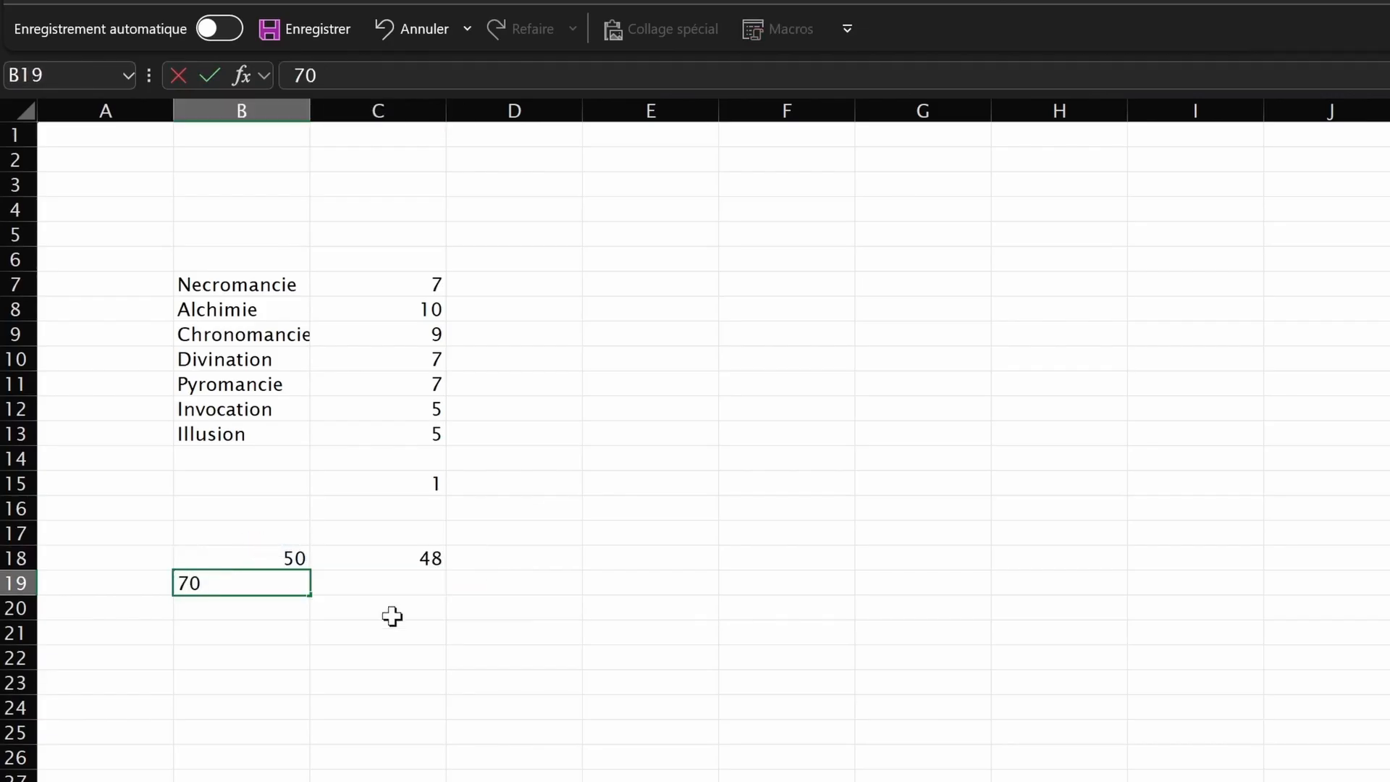
left_click(434, 565)
left_click_drag(448, 570, 448, 587)
left_click(419, 580)
key("Down")
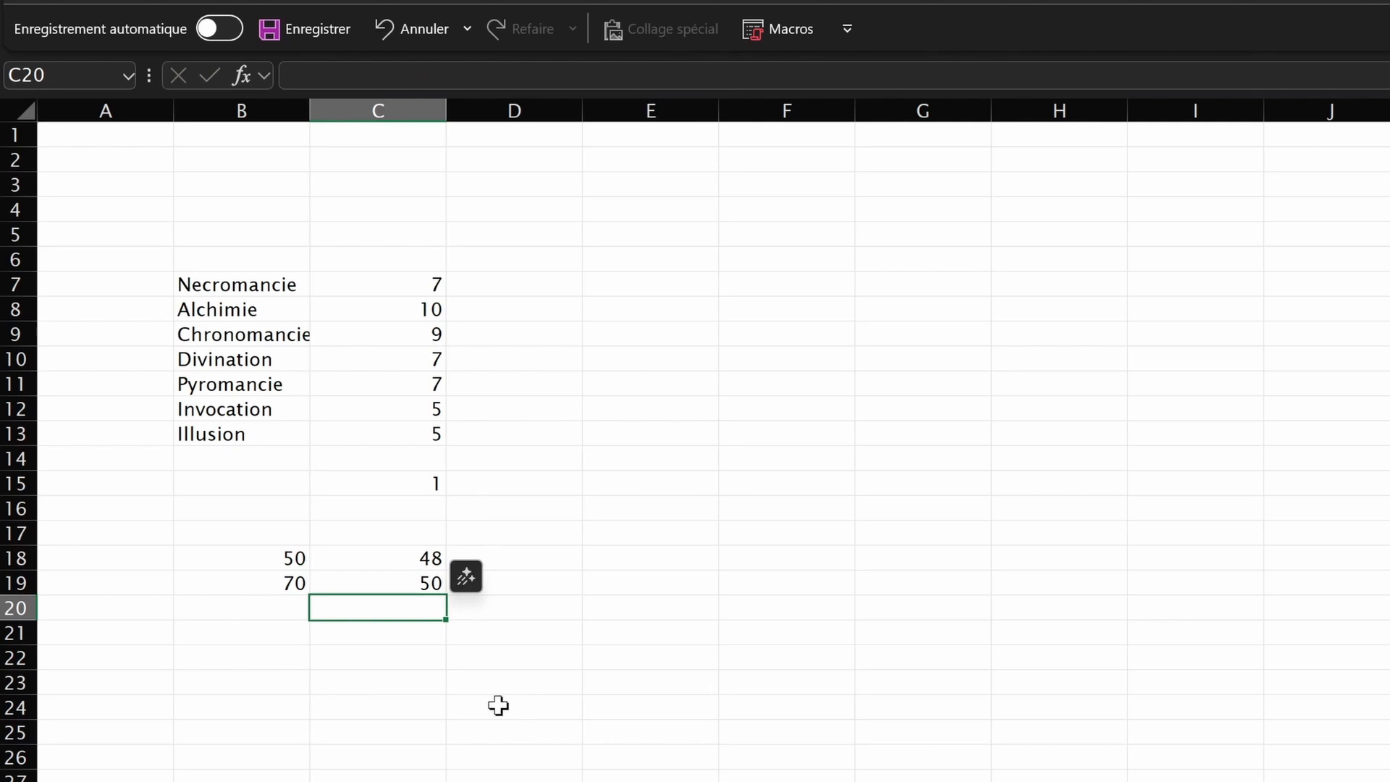
key("Up")
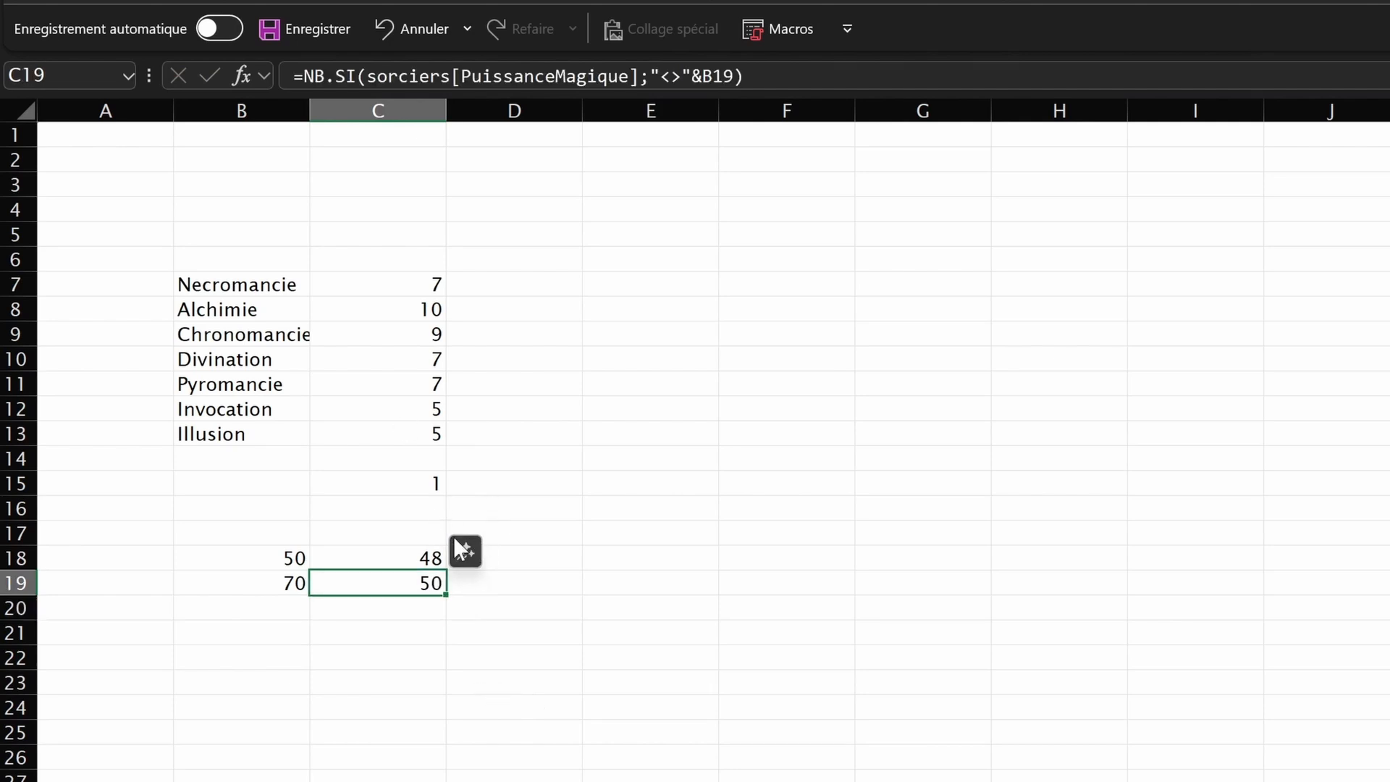
left_click(338, 392)
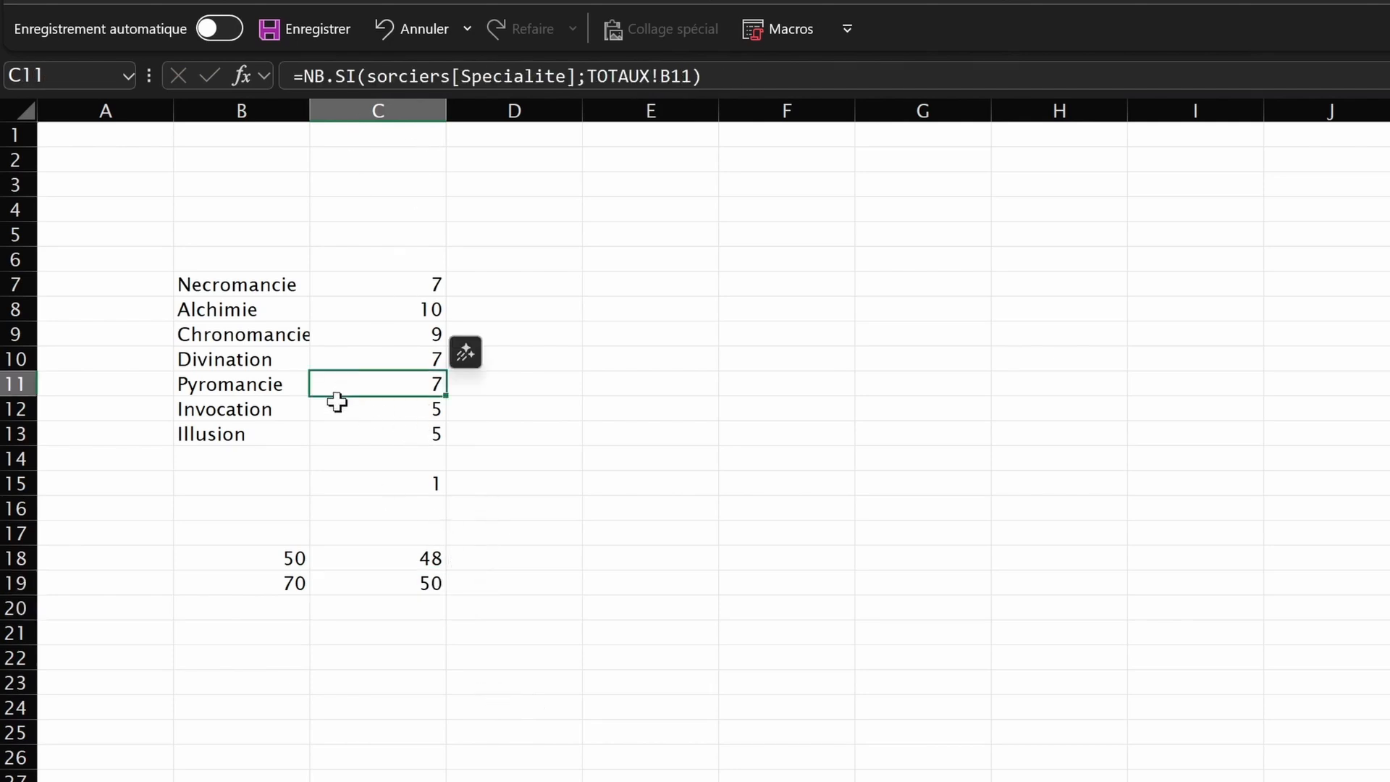
left_click(384, 488)
left_click_drag(412, 79, 860, 77)
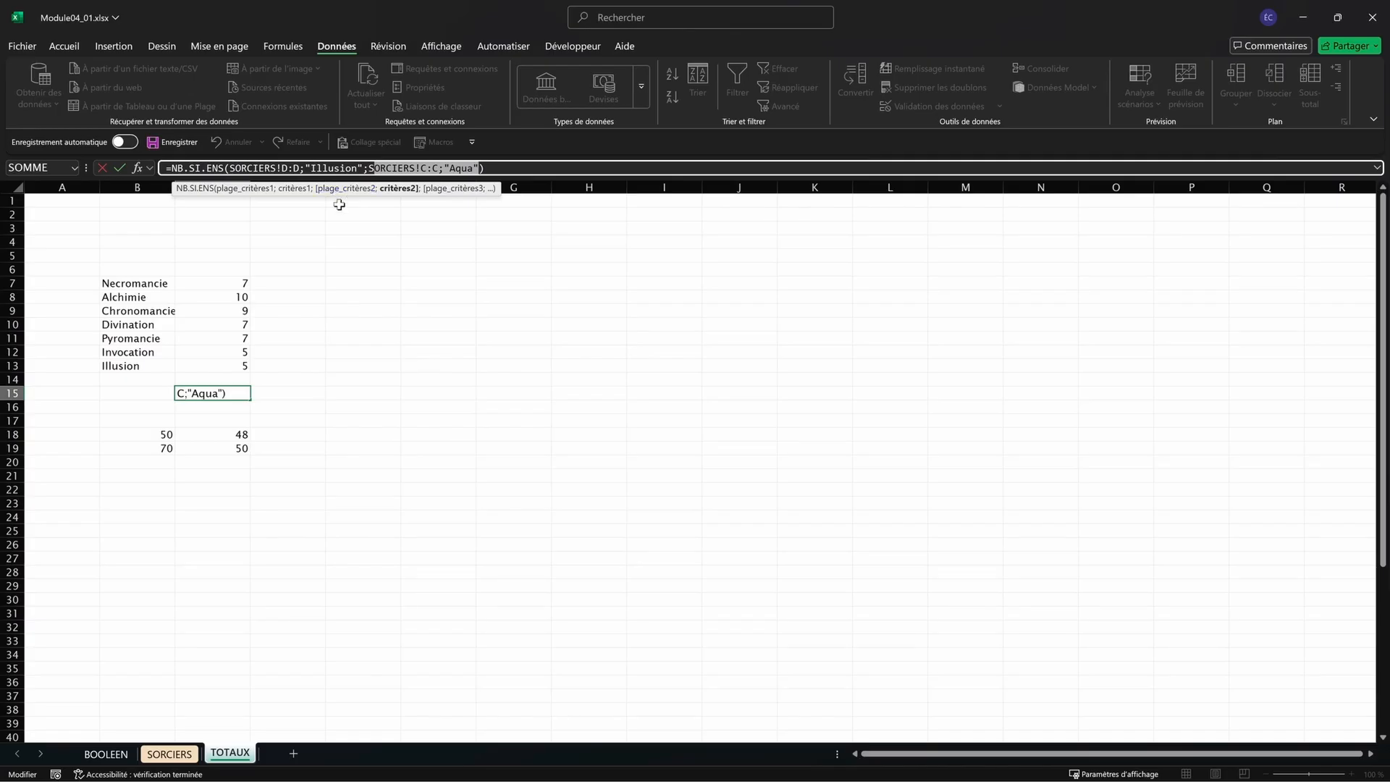
key("Return")
type("* ?")
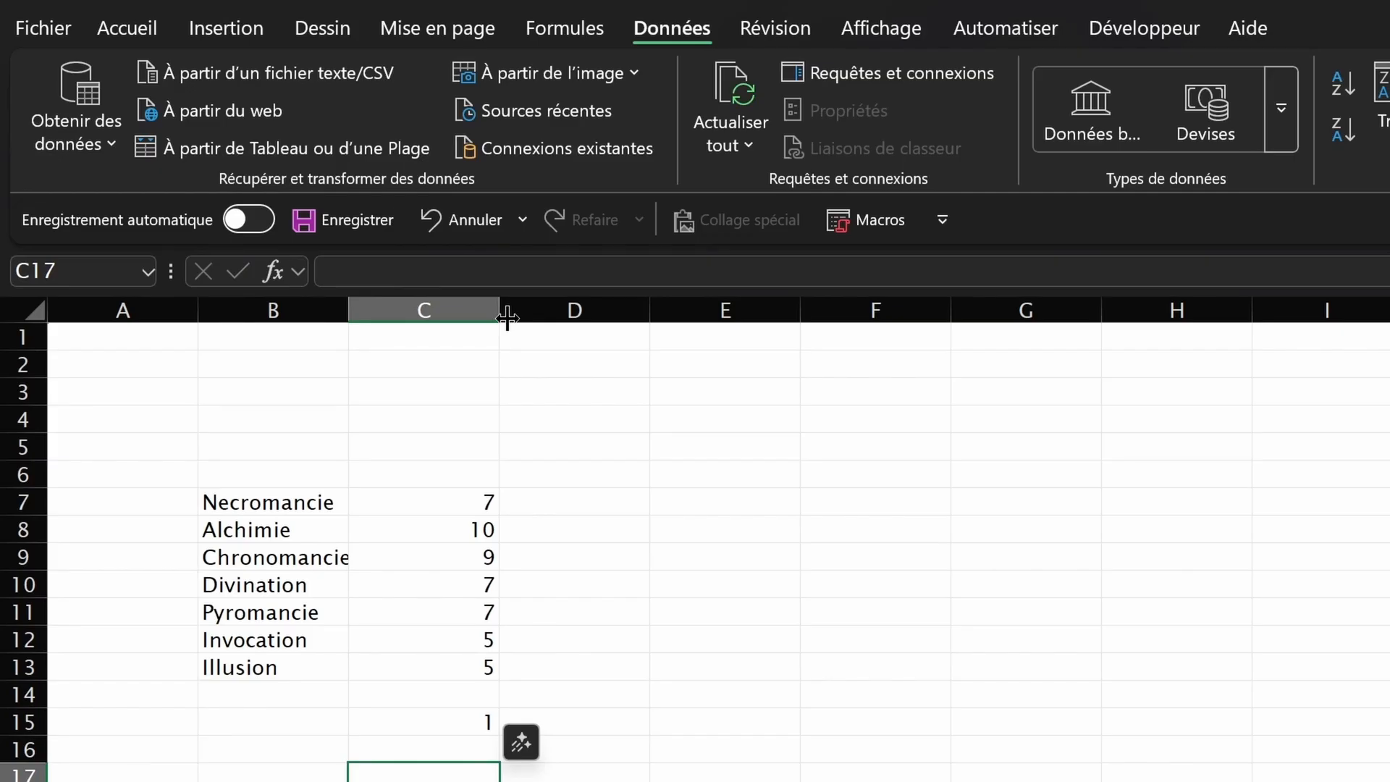
Step: Search the TOTAUX sheet for "*ie", matching entire cell contents, and go through the successive matches
key("ctrl+f")
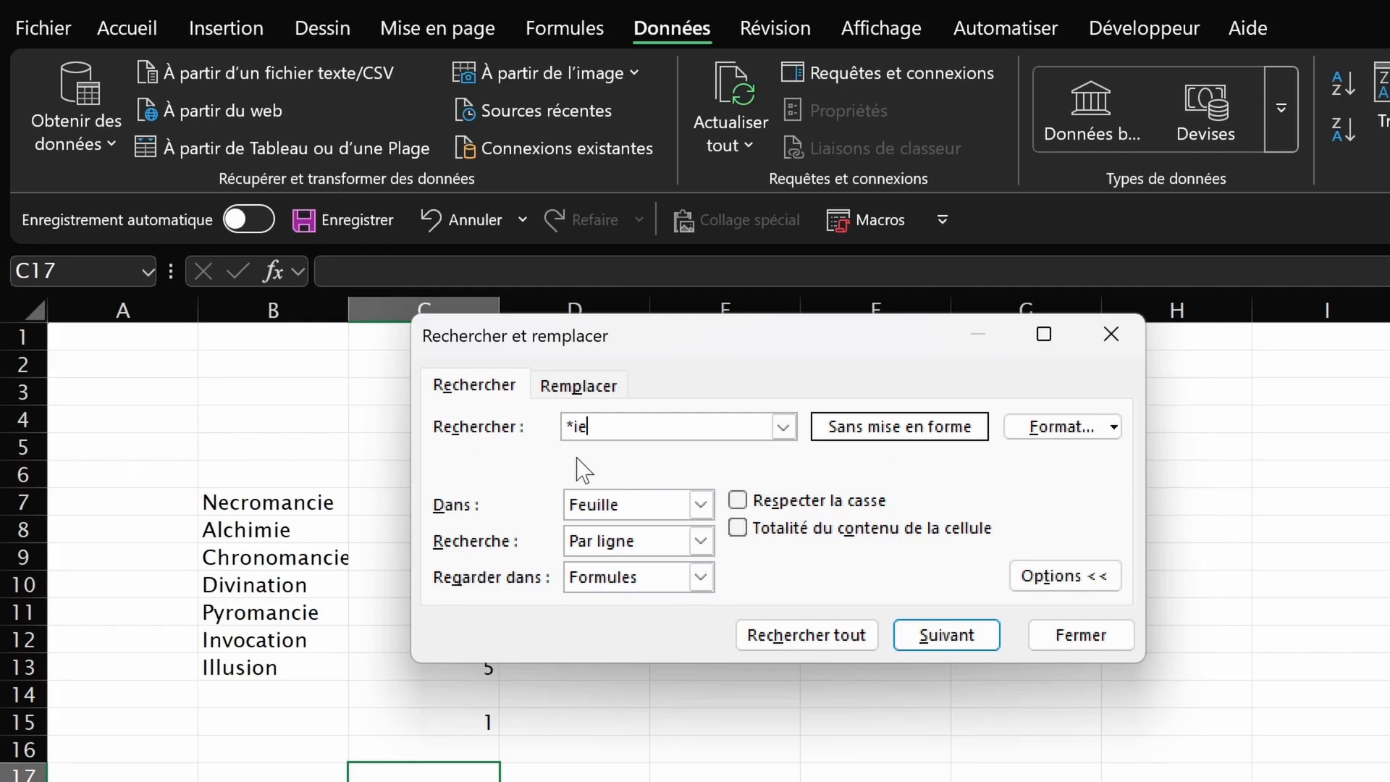
left_click(736, 529)
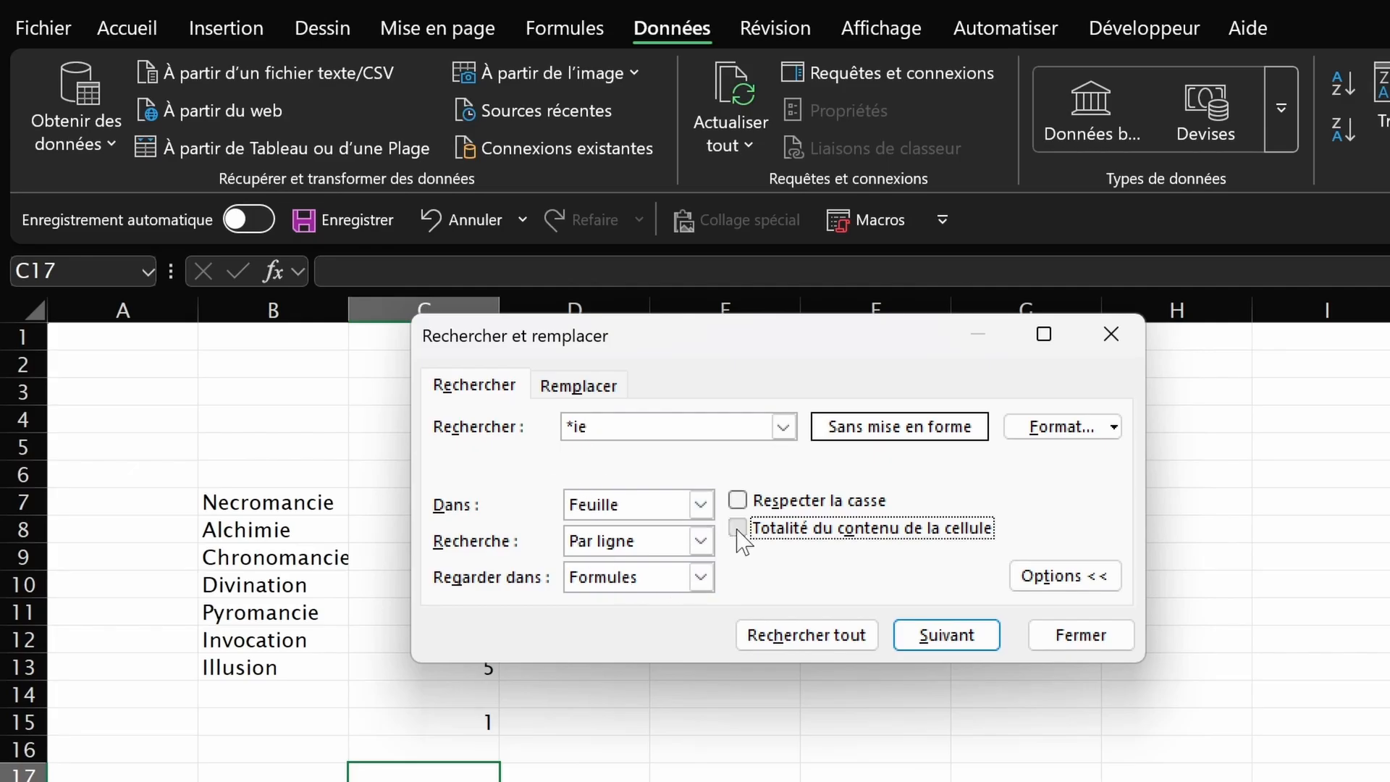
left_click(963, 640)
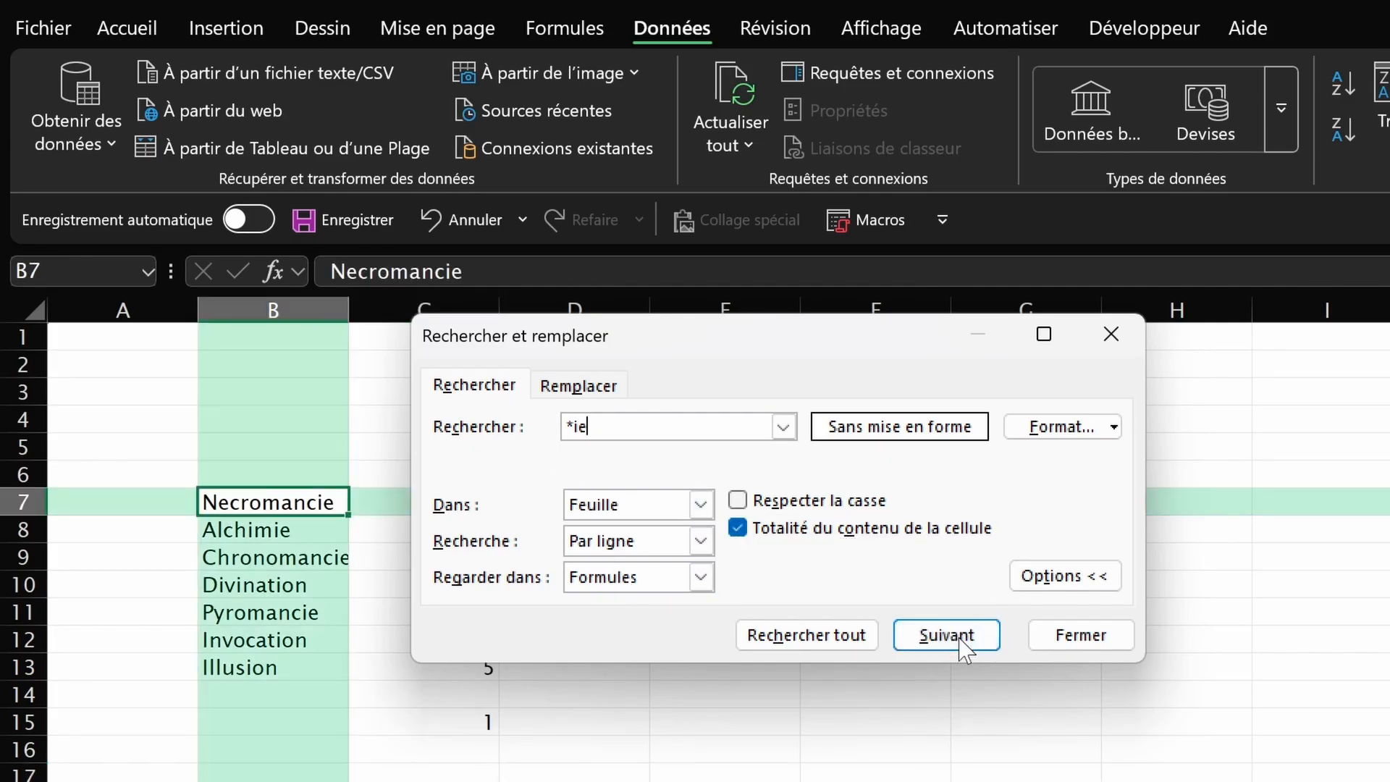
left_click(962, 644)
left_click(962, 644)
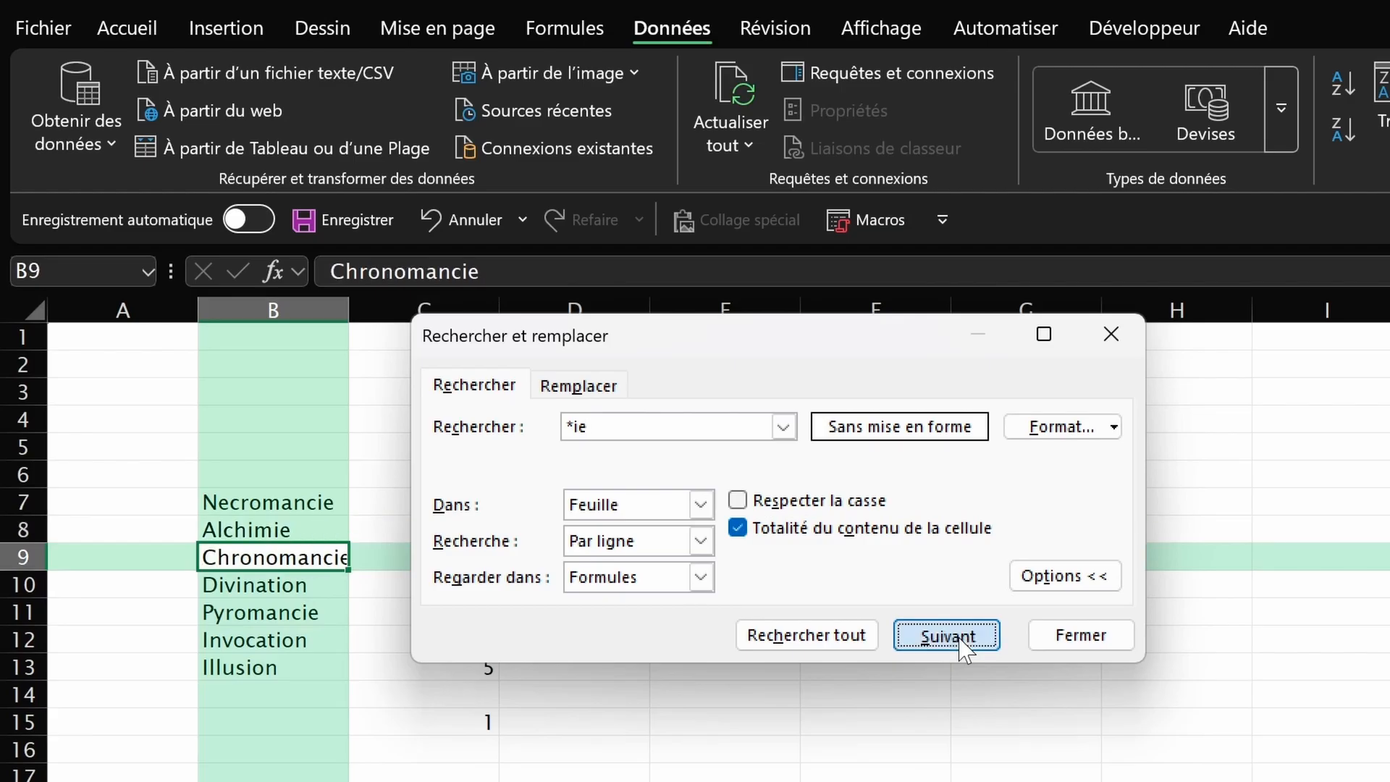
left_click(961, 644)
left_click(961, 644)
left_click(960, 642)
left_click(960, 643)
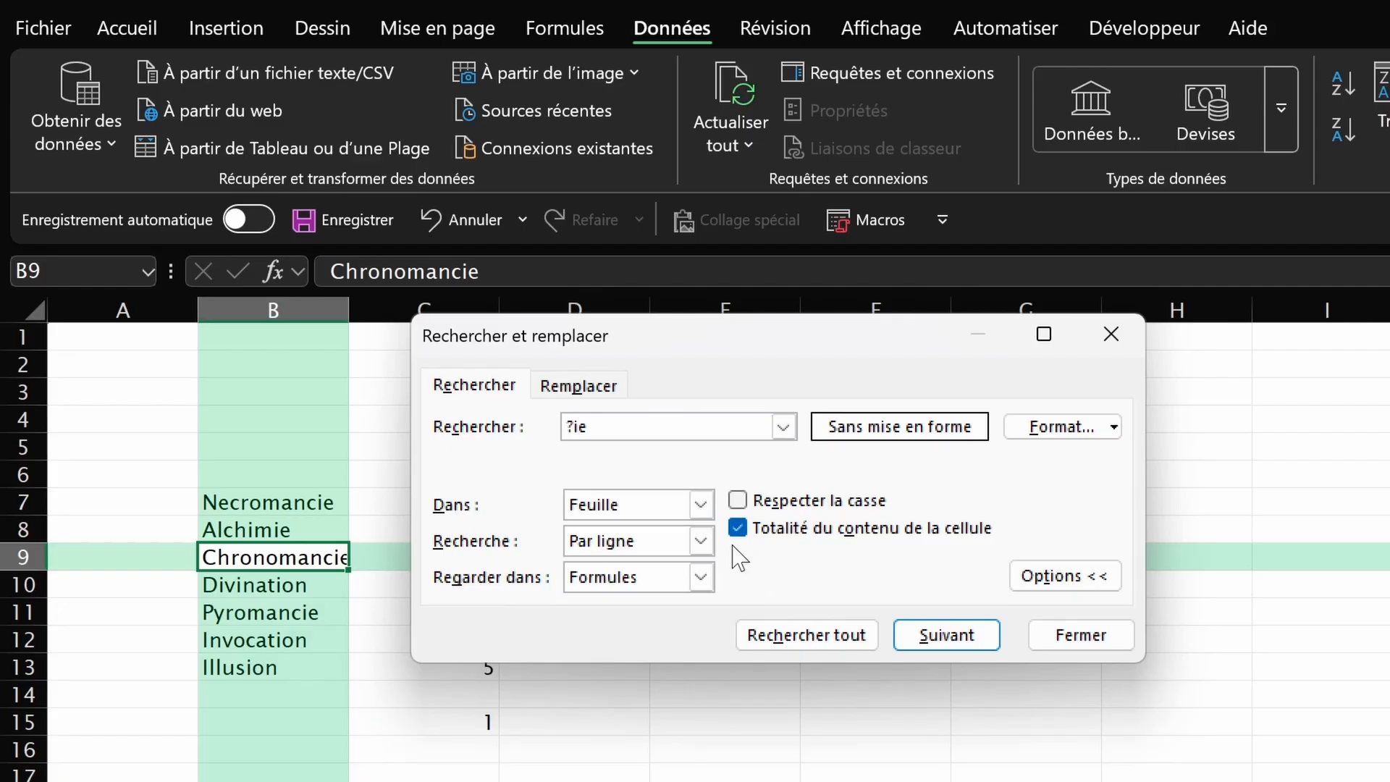
Step: Search for "?ie" with entire cell contents matched, and close the search dialog
left_click(988, 646)
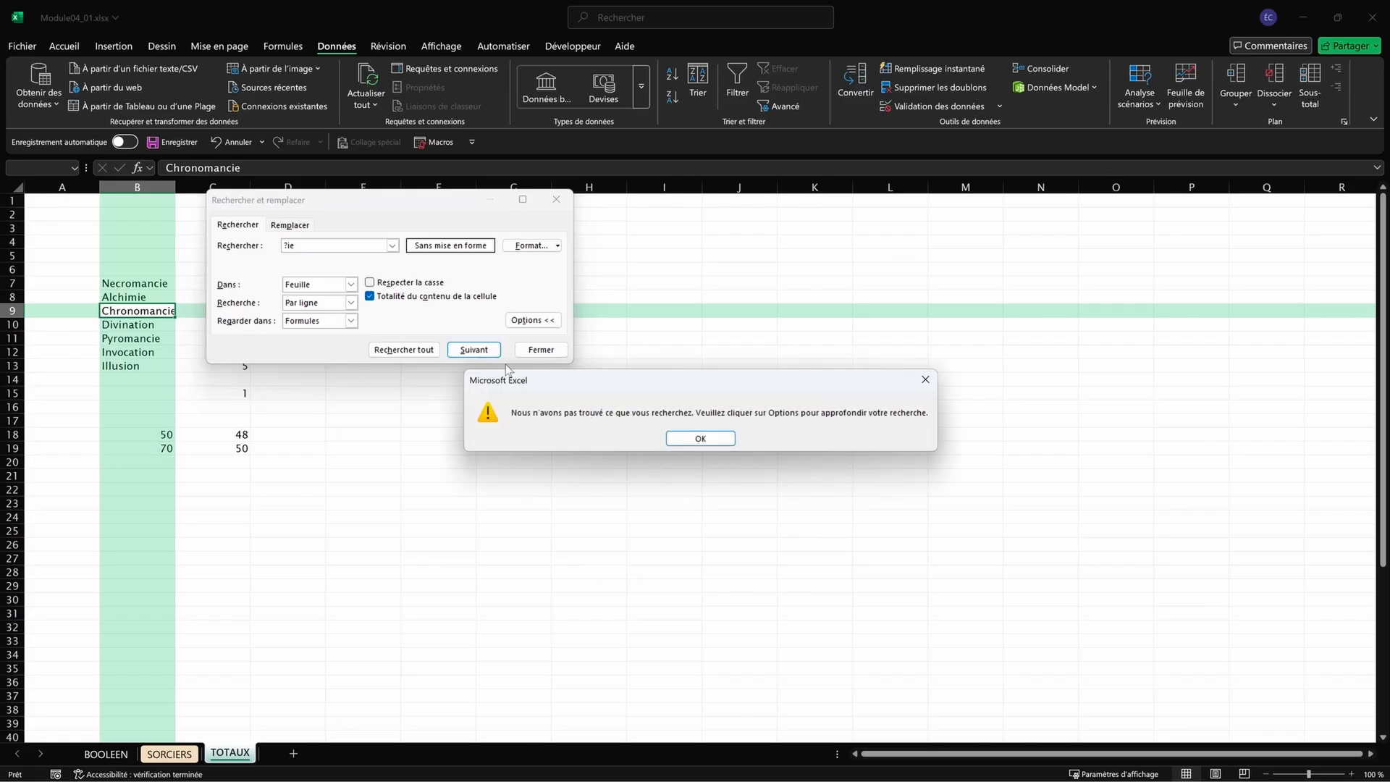
left_click(699, 438)
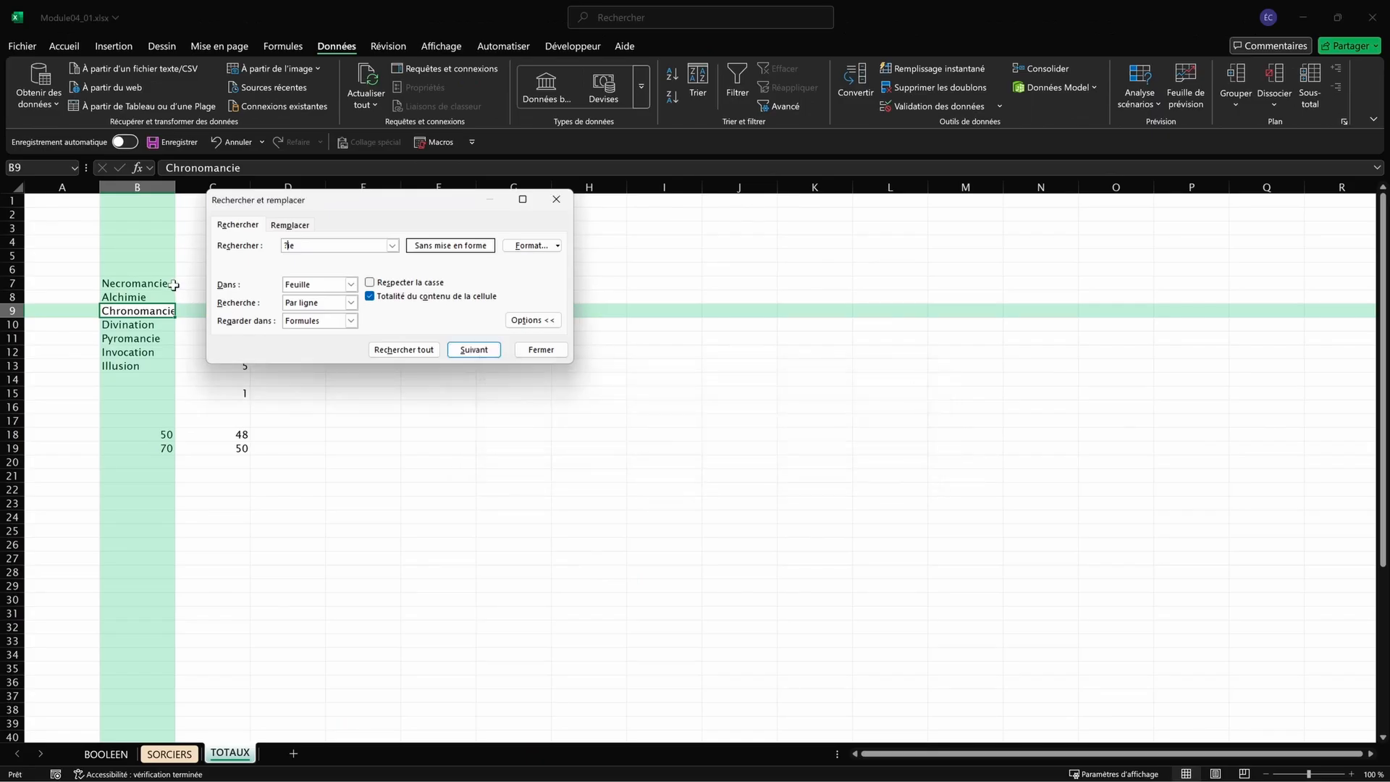
left_click(548, 352)
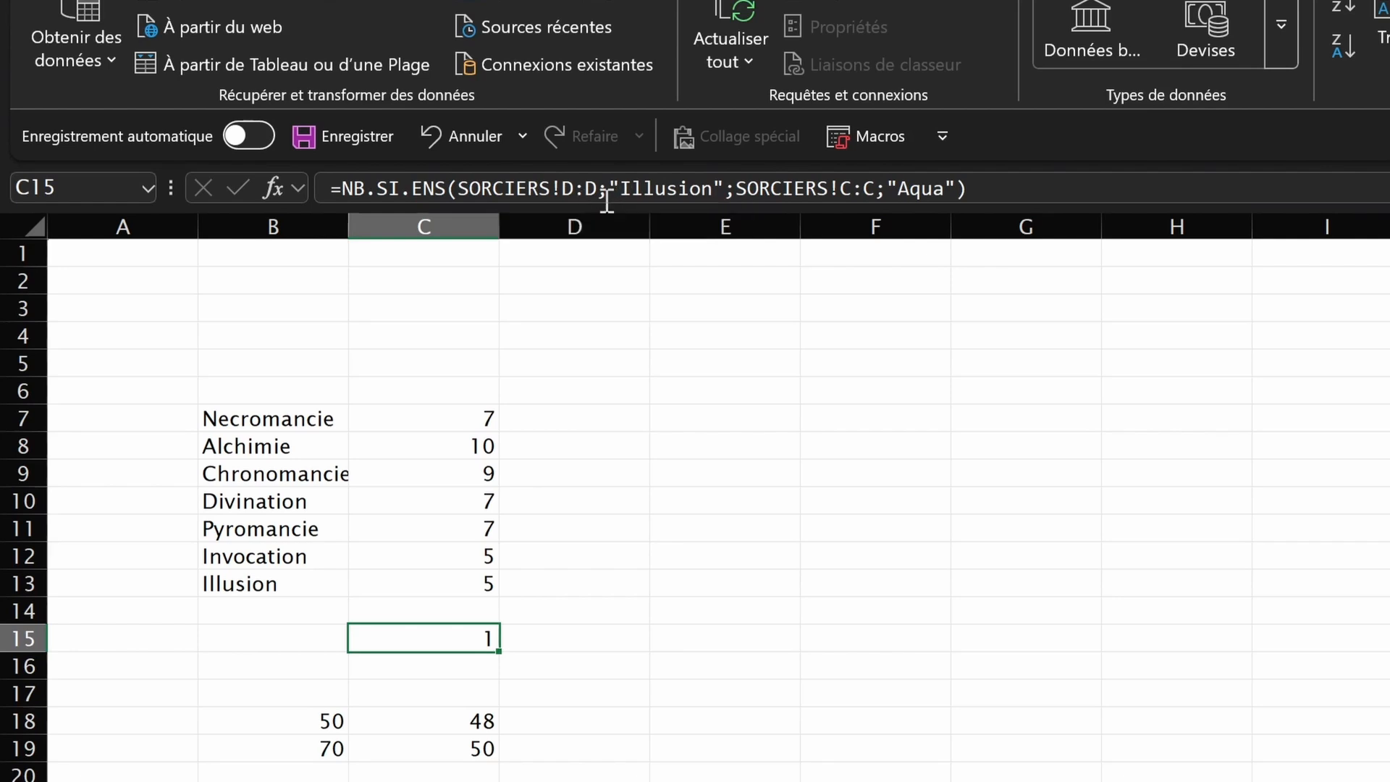
Step: Change the C15 formula to count specialities matching "*ion", removing the second range and its "Aqua" criterion
left_click_drag(620, 190, 681, 190)
type("*")
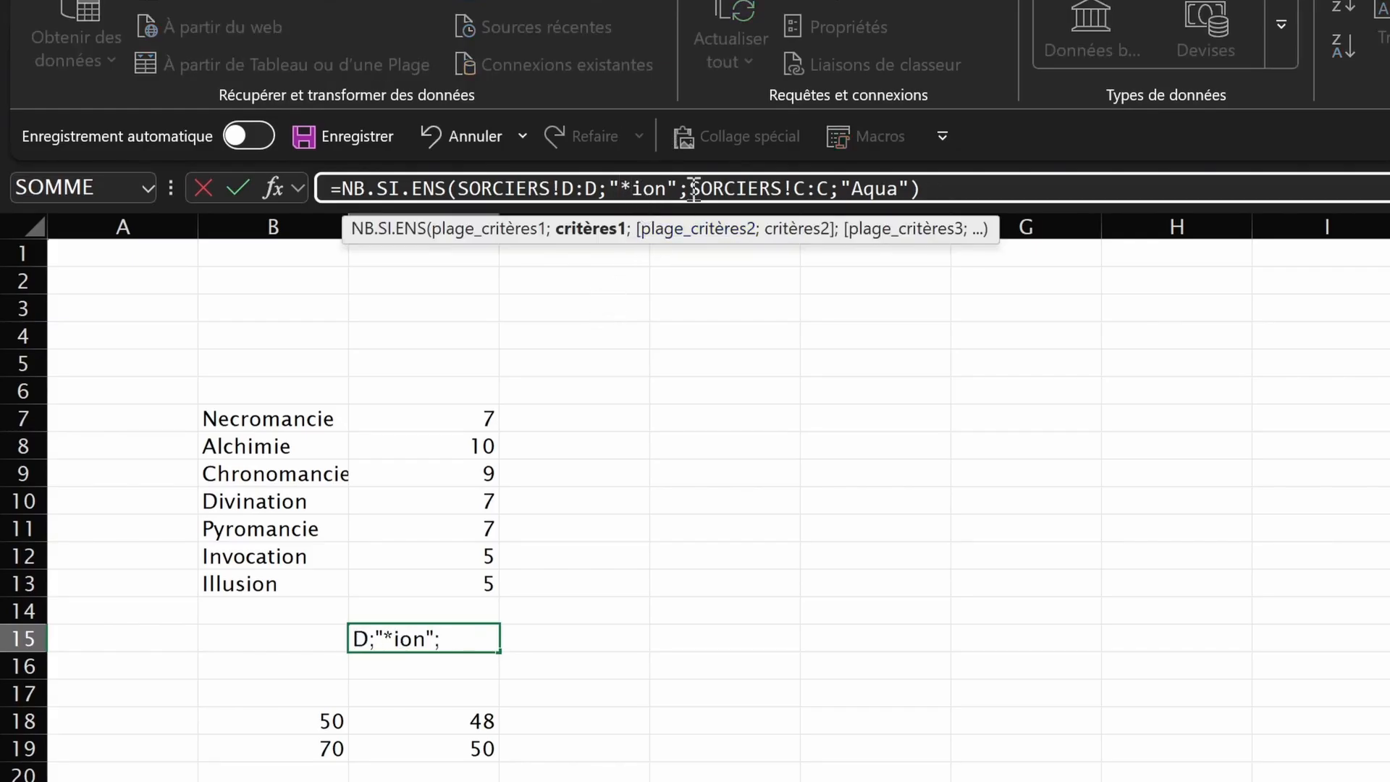
left_click_drag(693, 190, 913, 192)
key("BackSpace")
key("BackSpace")
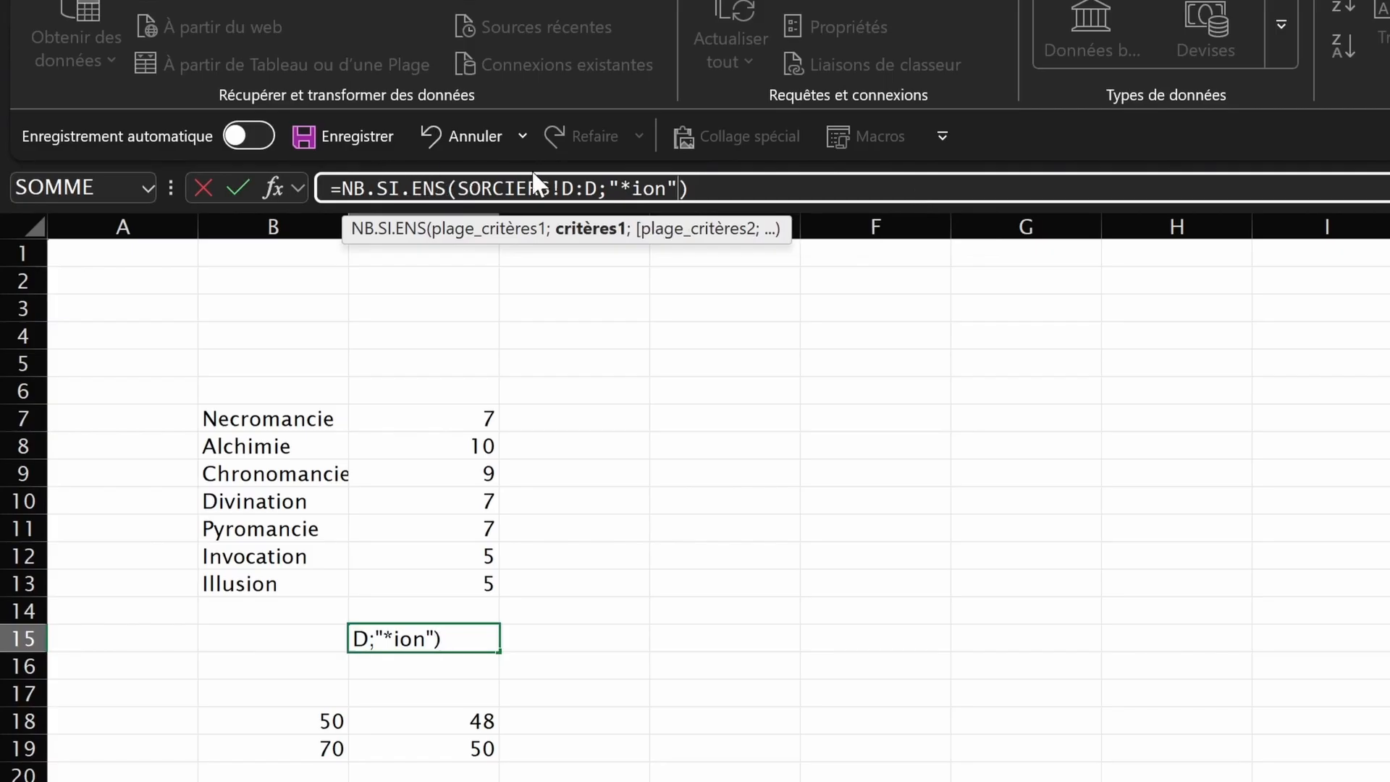
key("Return")
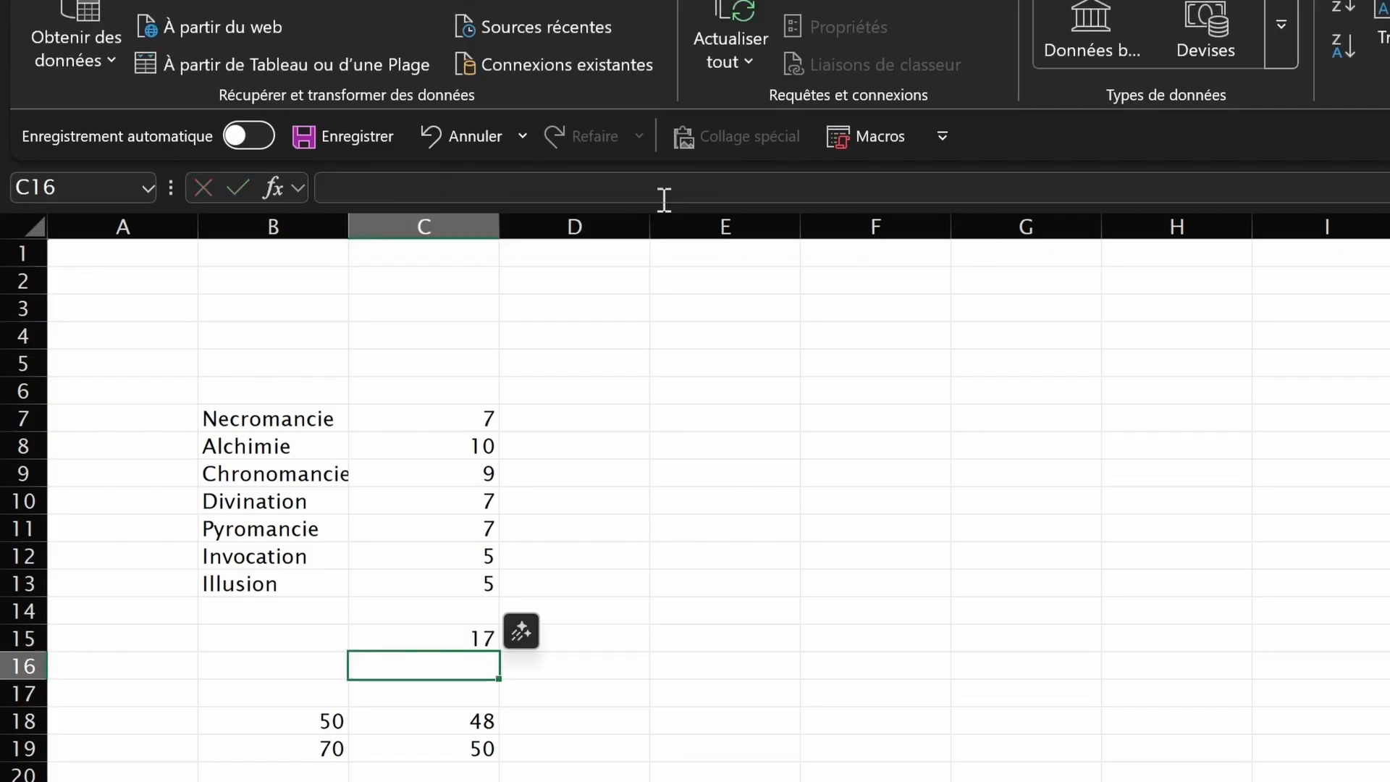
Step: Select the Divination, Invocation and Illusion counts together to compare them with the wildcard count in C15
left_click(454, 627)
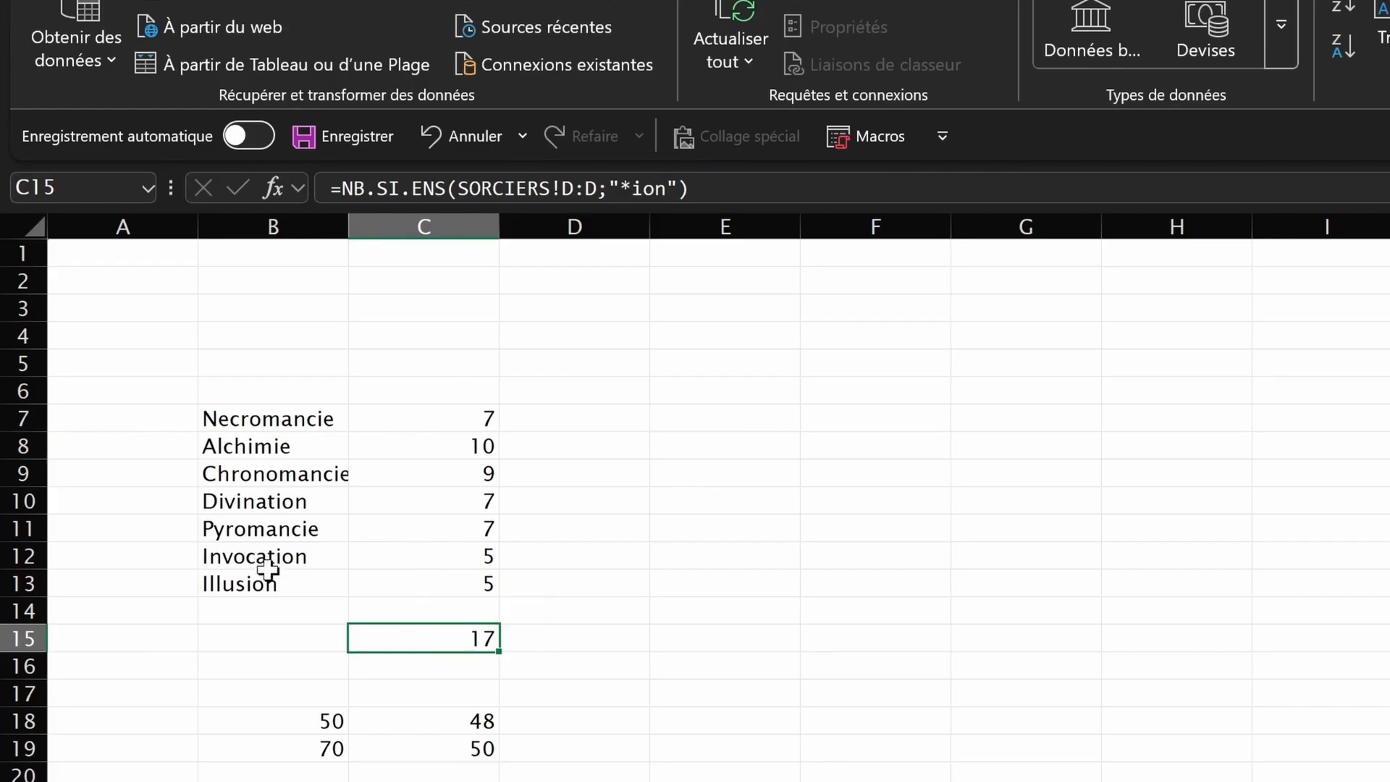
left_click(475, 501)
left_click(472, 555, "ctrl")
left_click(460, 582, "ctrl")
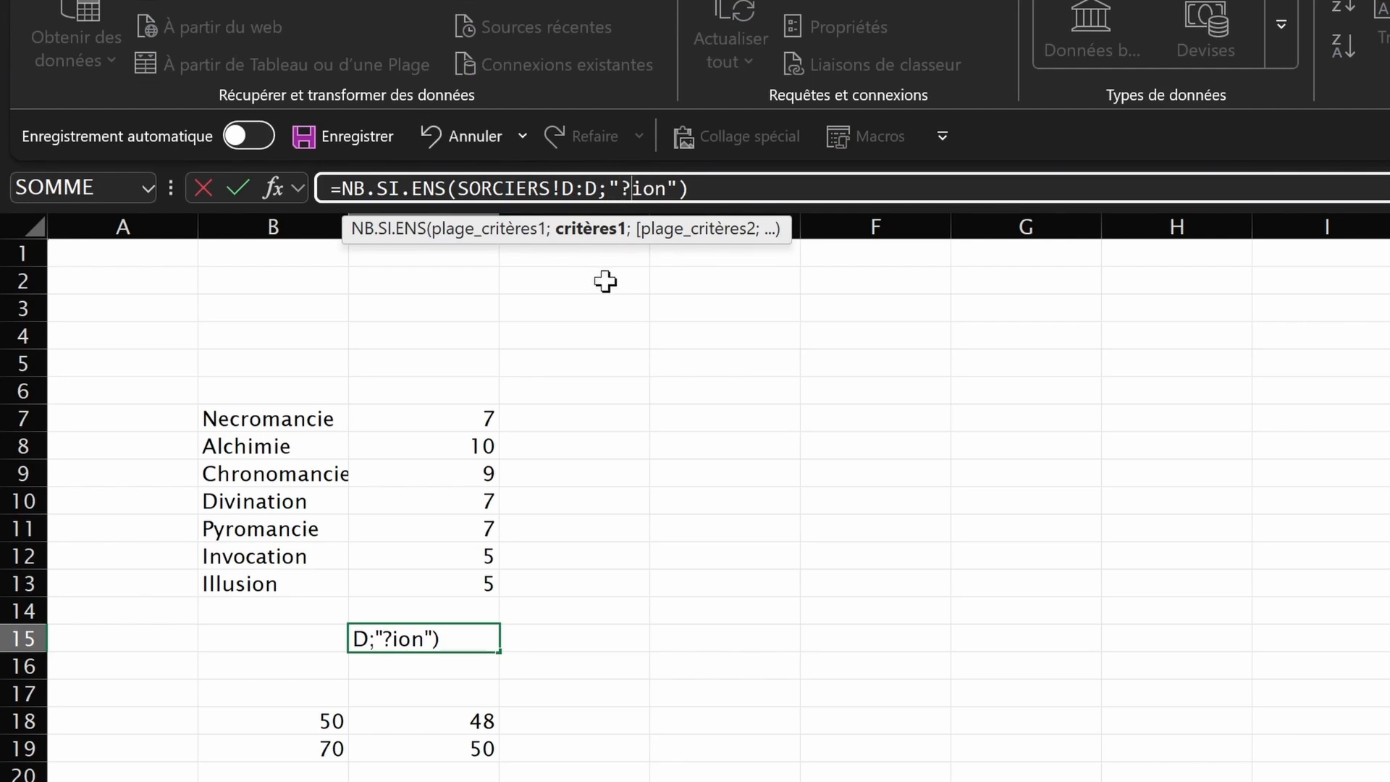
Step: Replace the C15 criterion with "A*e" to count specialities that start with A and end with e
key("Delete")
left_click_drag(655, 191, 632, 195)
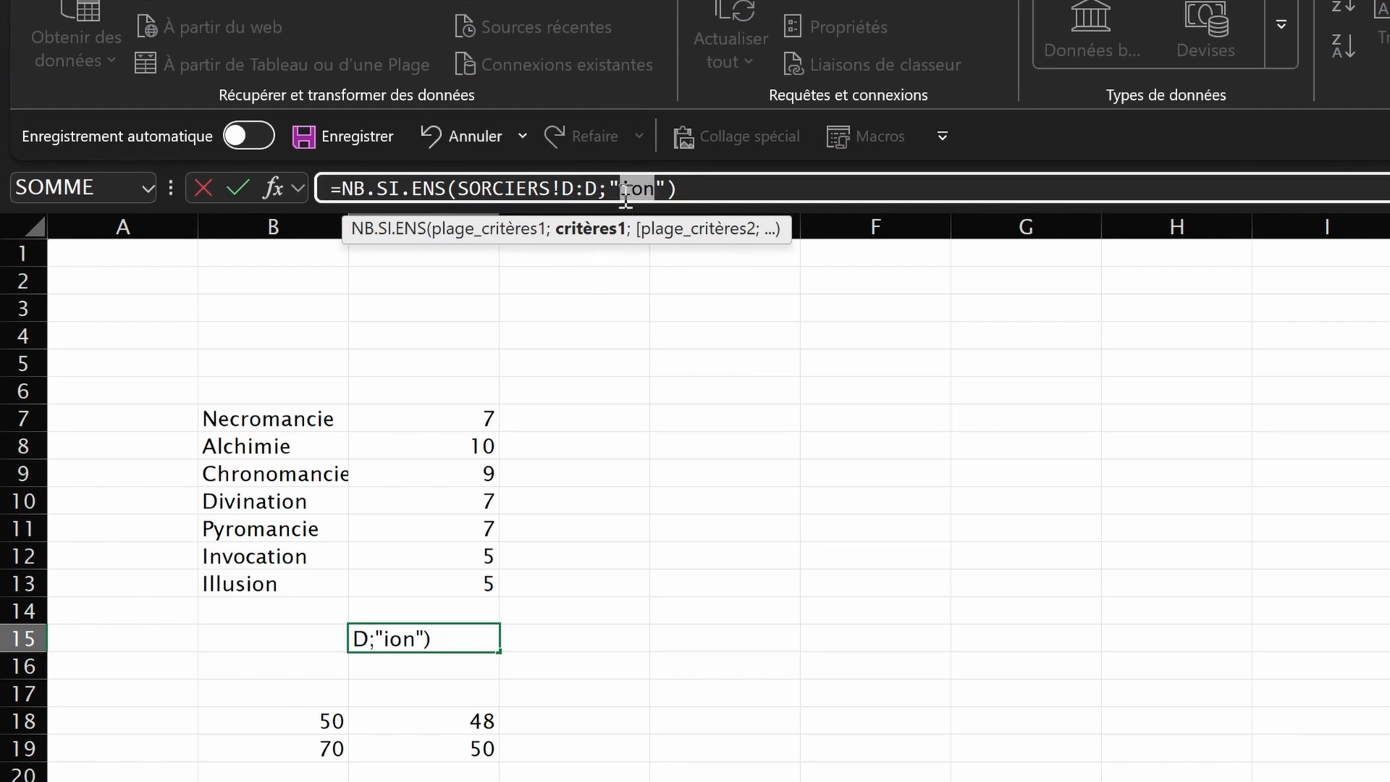
type("A")
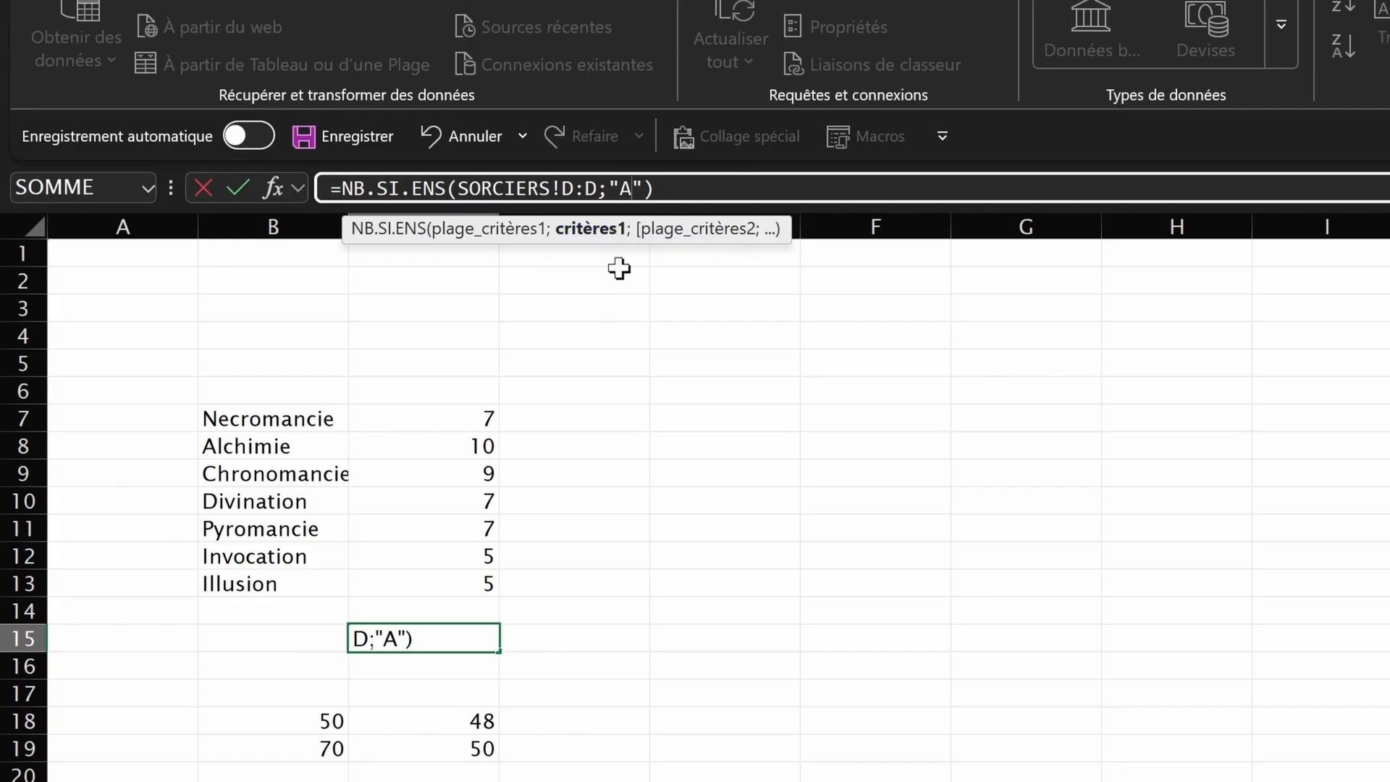
type("*e")
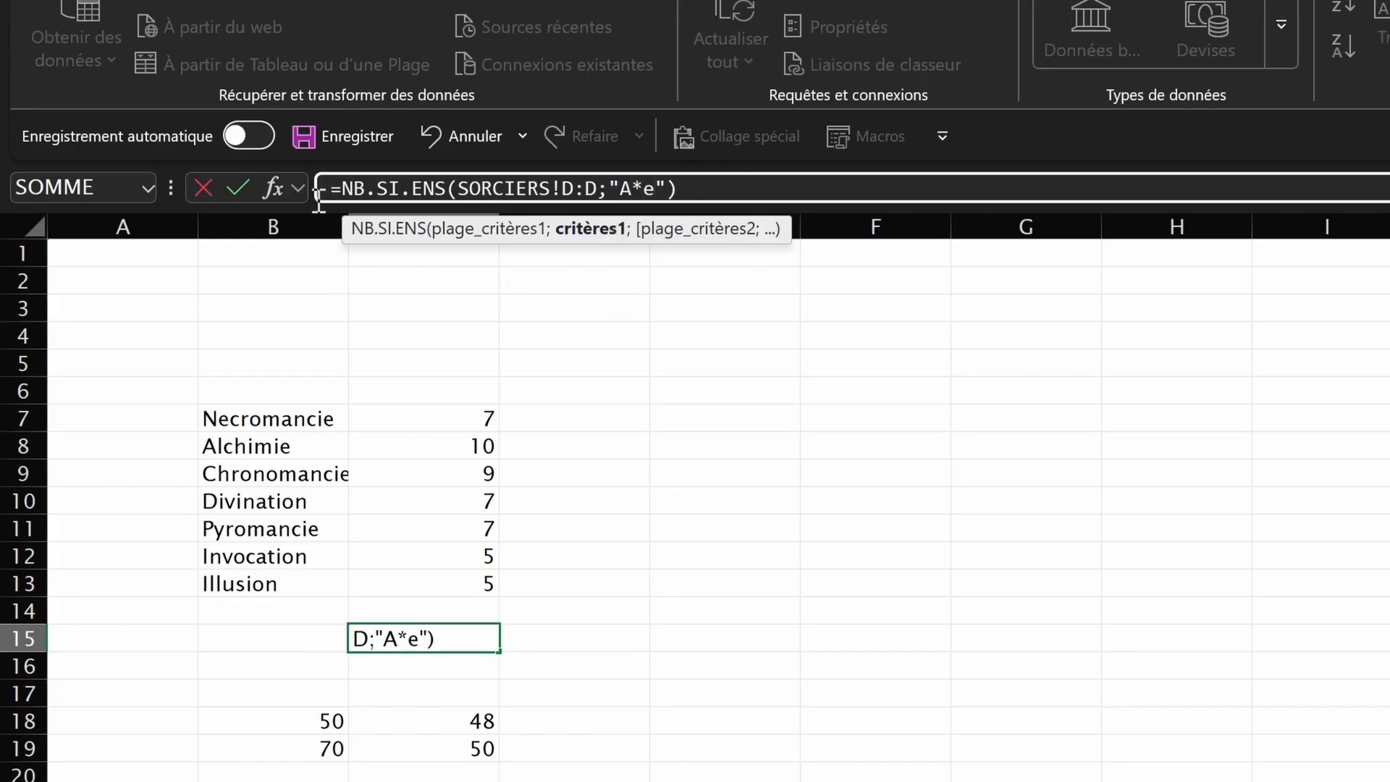
key("Return")
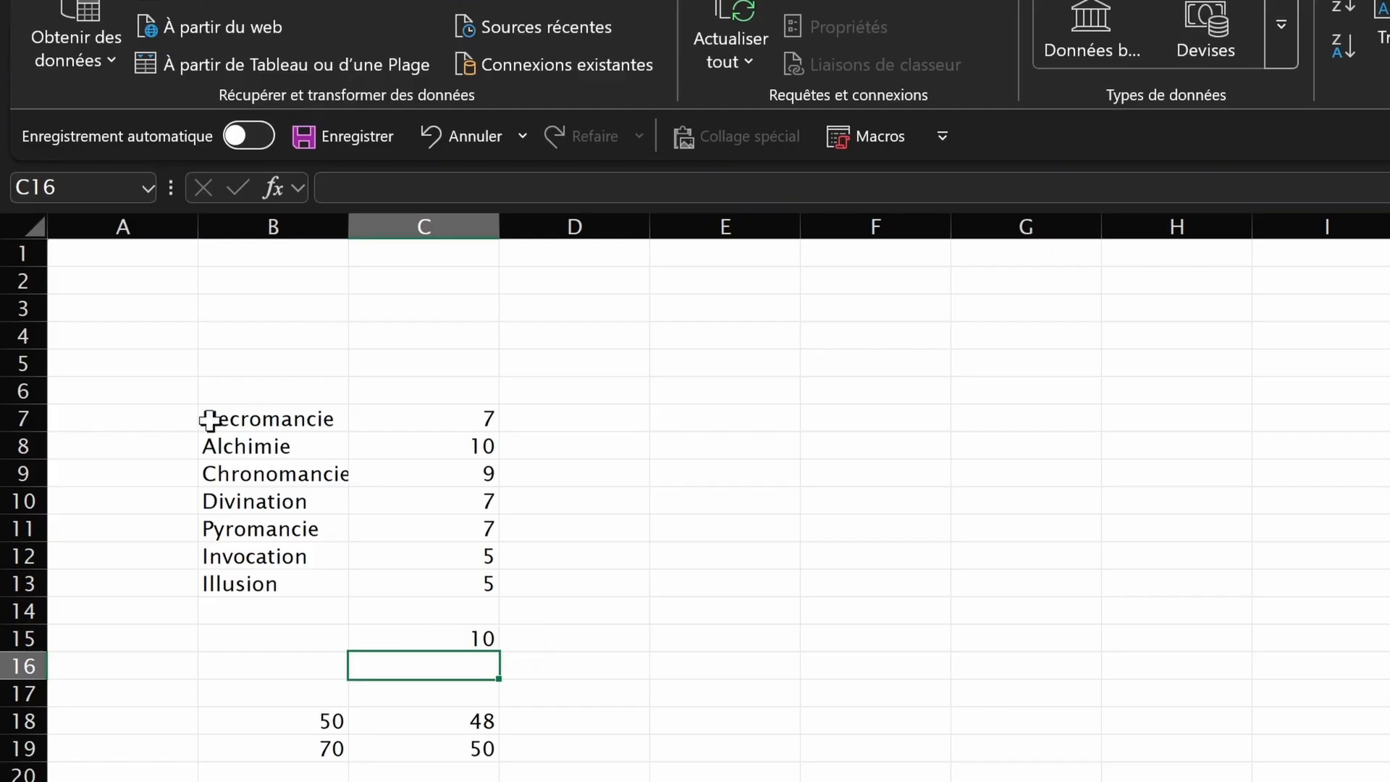
Step: Review the Ordre and Specialite columns on SORCIERS, plus the speciality labels and cells C6:H6 on TOTAUX, for a cross table
left_click(376, 637)
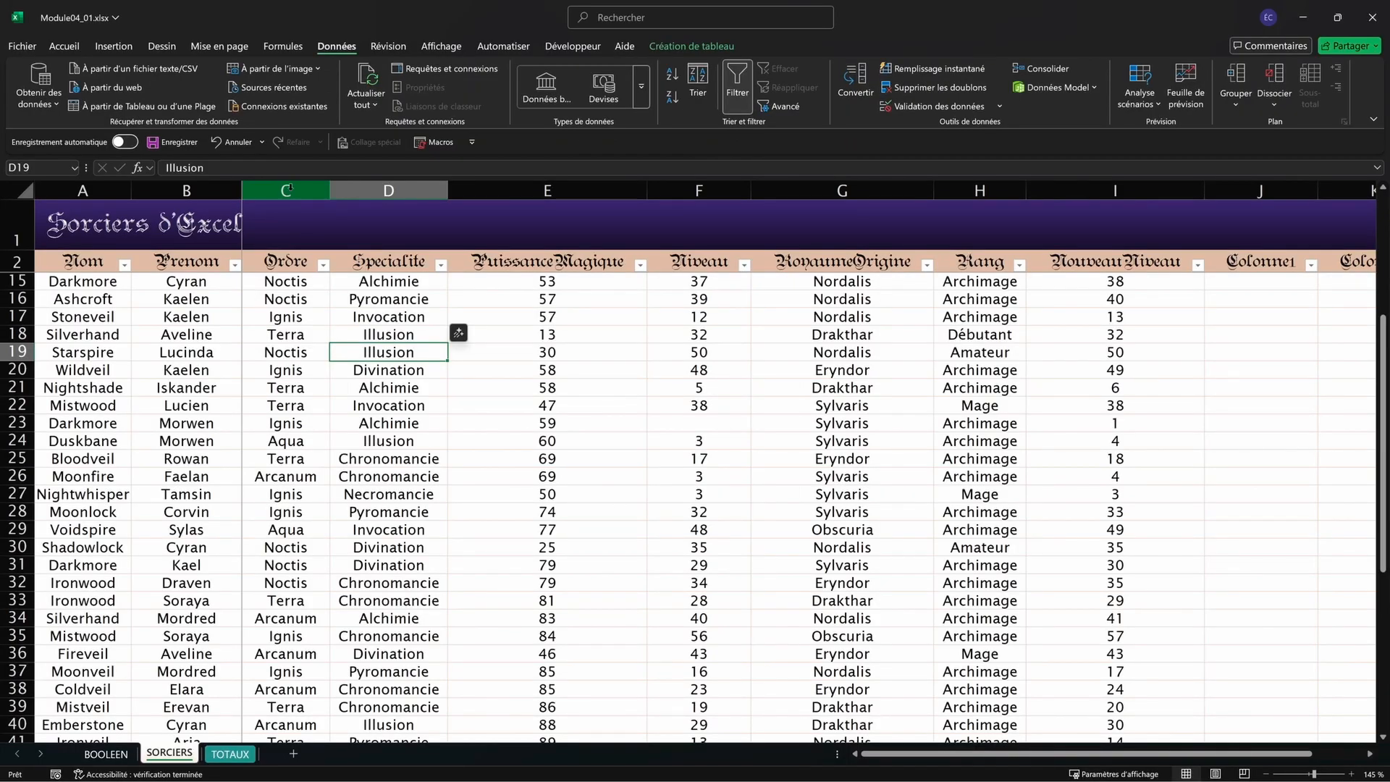
left_click_drag(287, 189, 381, 191)
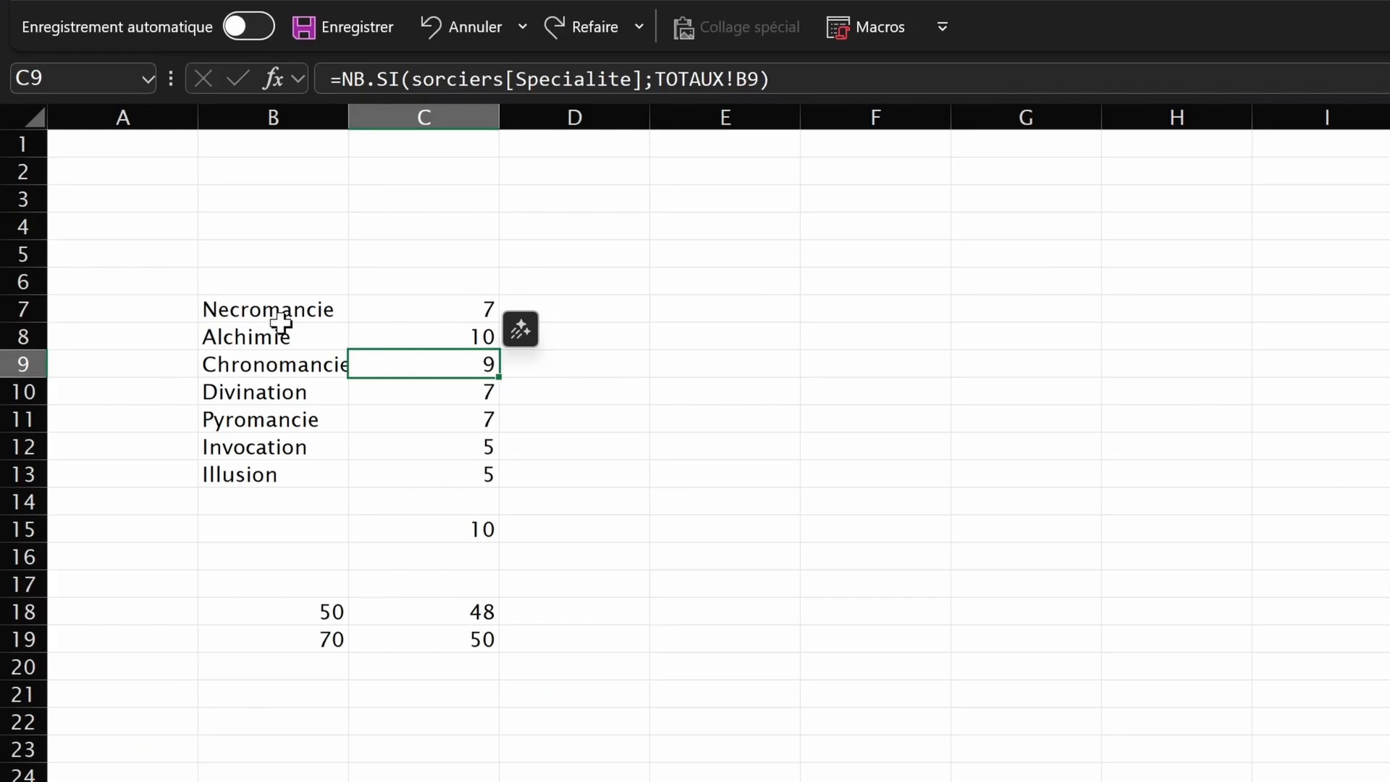
left_click_drag(280, 314, 310, 484)
left_click_drag(448, 281, 1201, 281)
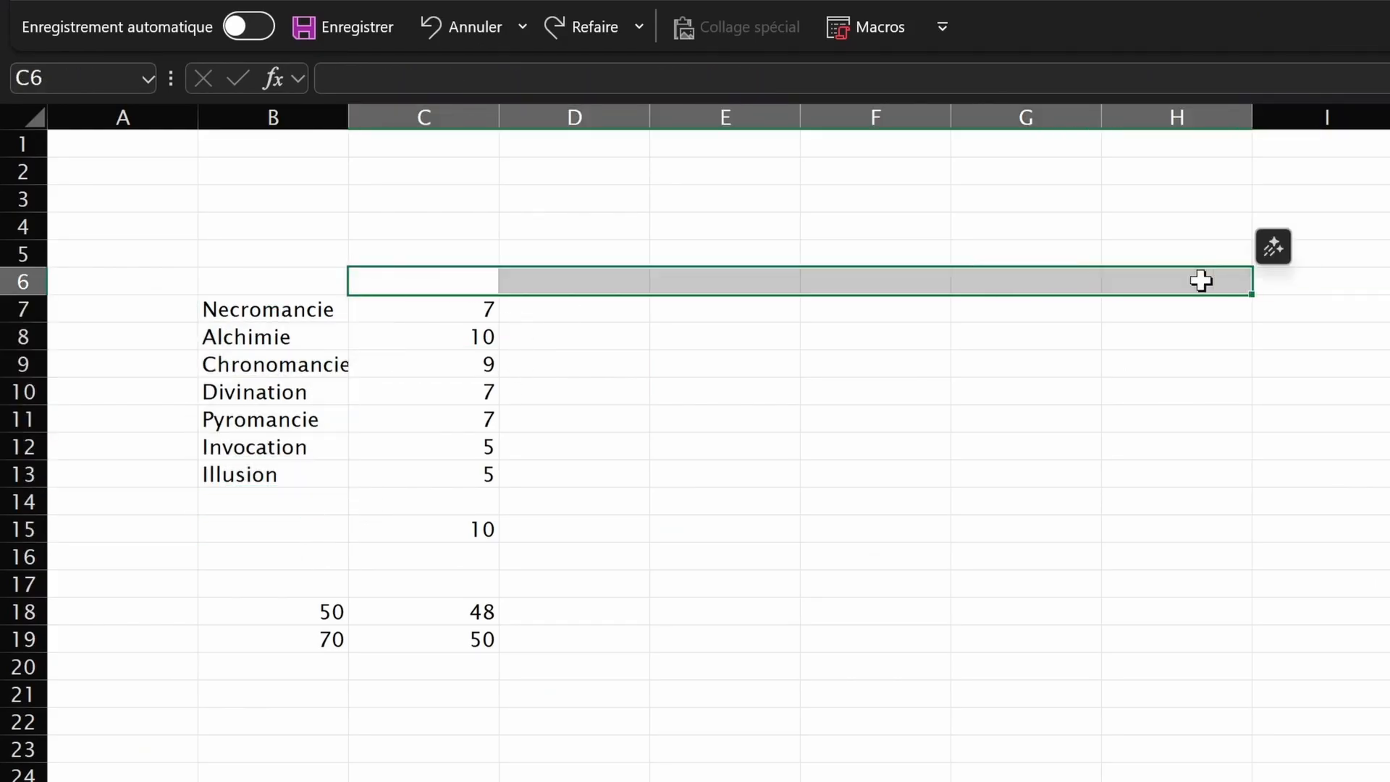
Step: Clear all the count formulas in column C and the comparison values in B18:B21 on TOTAUX
left_click_drag(442, 287, 422, 679)
key("Delete")
left_click_drag(289, 612, 316, 698)
key("Delete")
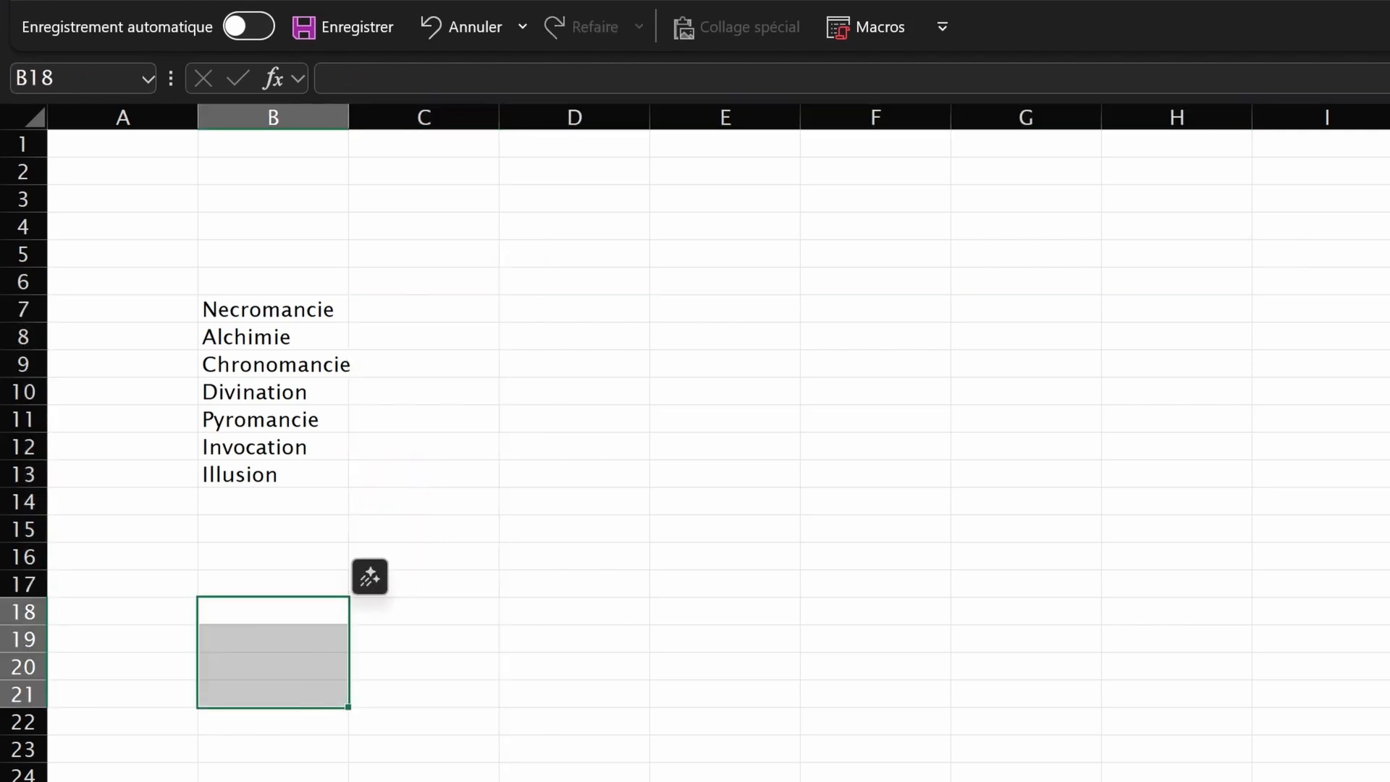
Step: Copy all the Ordre entries from row 3 to row 52 on SORCIERS and paste them as values from B16 on TOTAUX
left_click(169, 753)
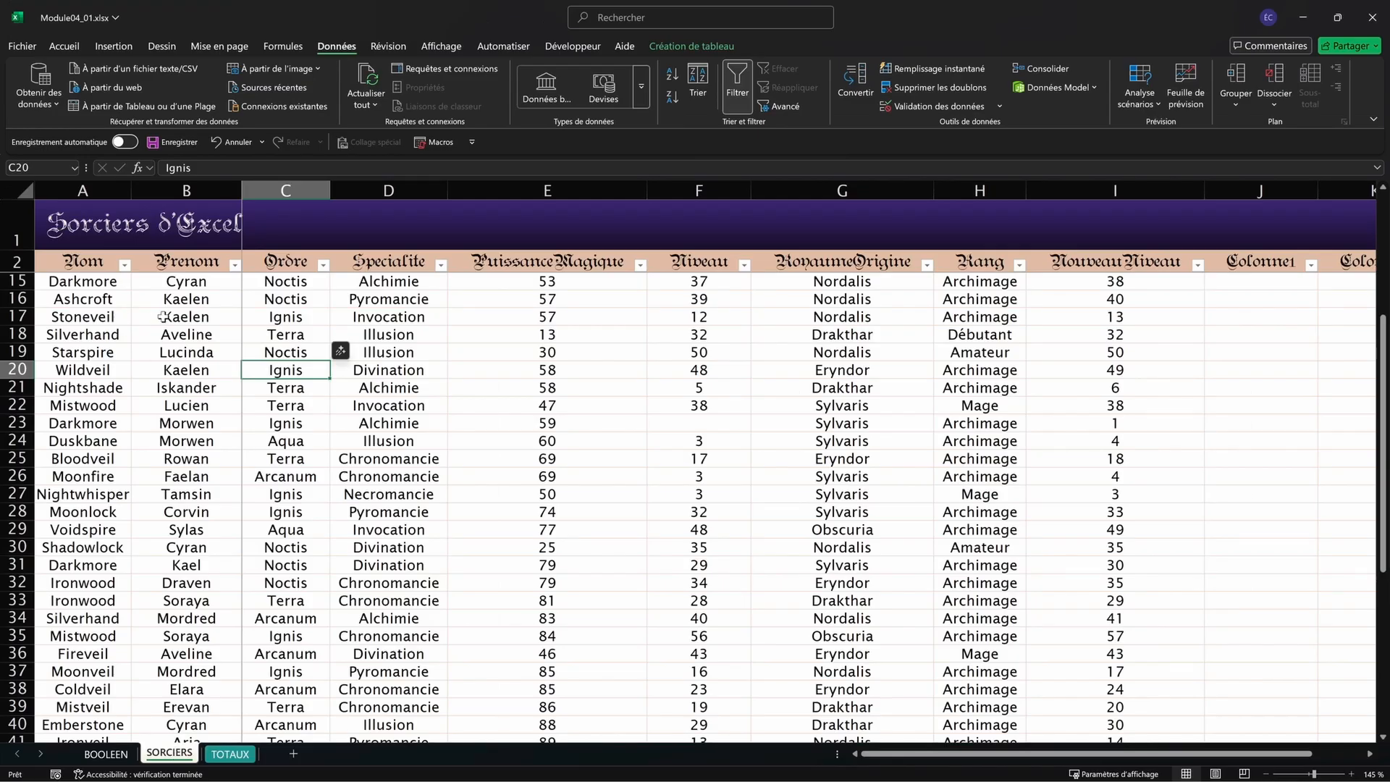
key("ctrl+Up")
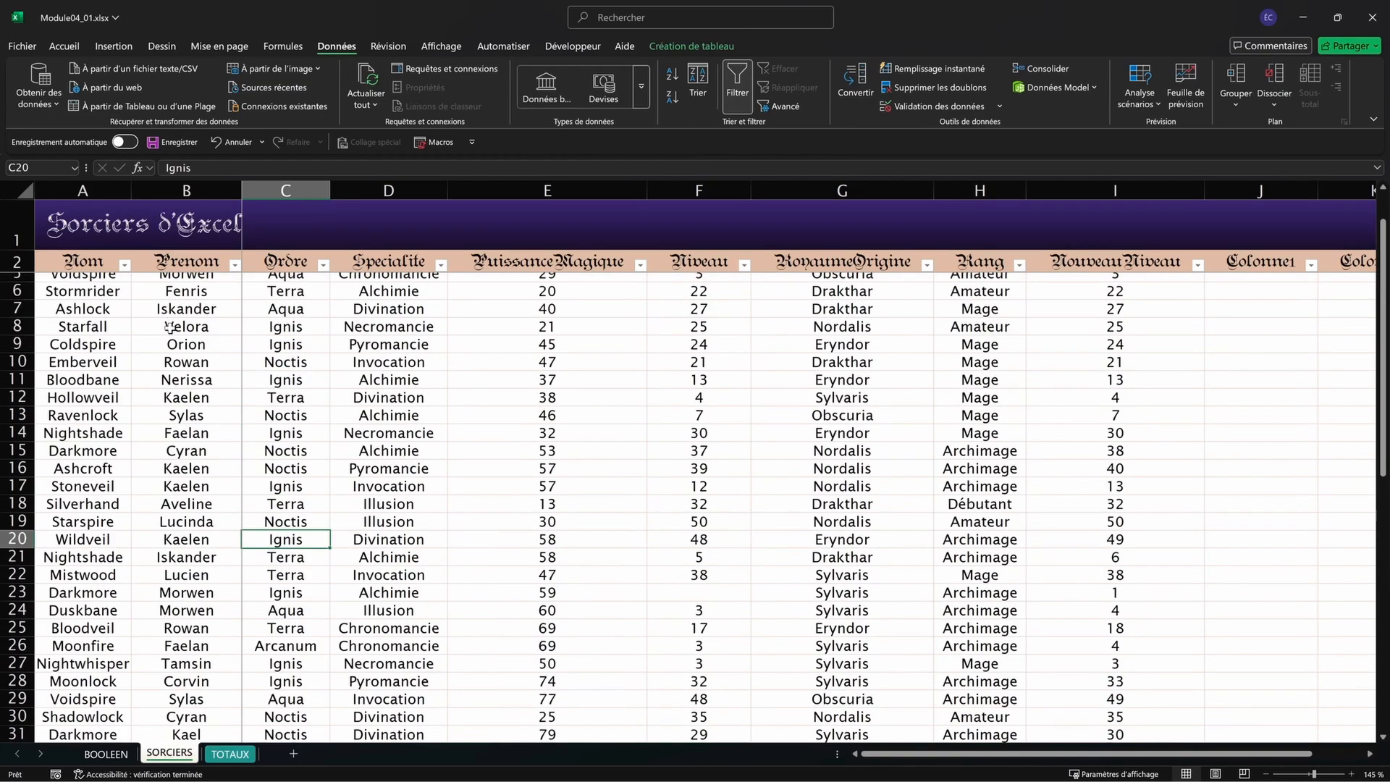
key("Down")
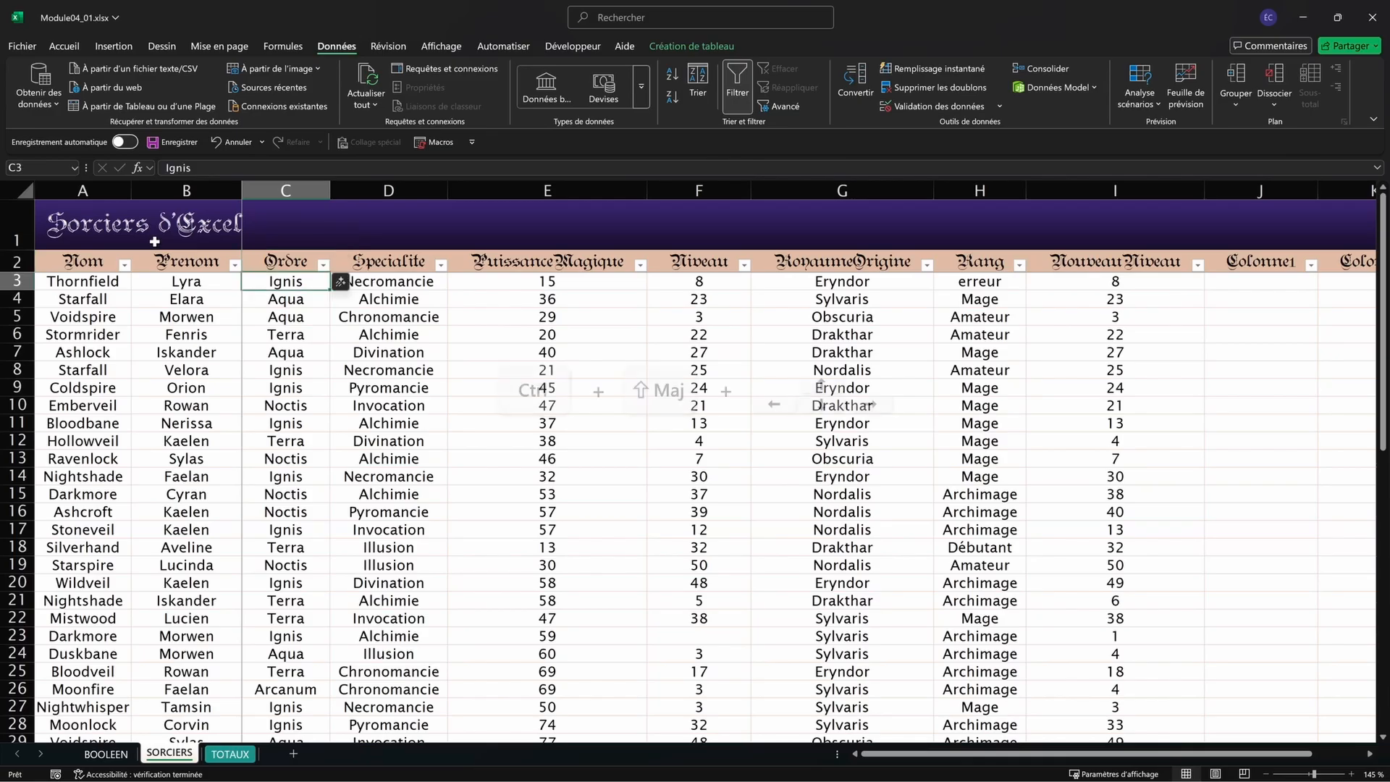
key("ctrl+shift+Down")
scroll(429, 426, "down", 1)
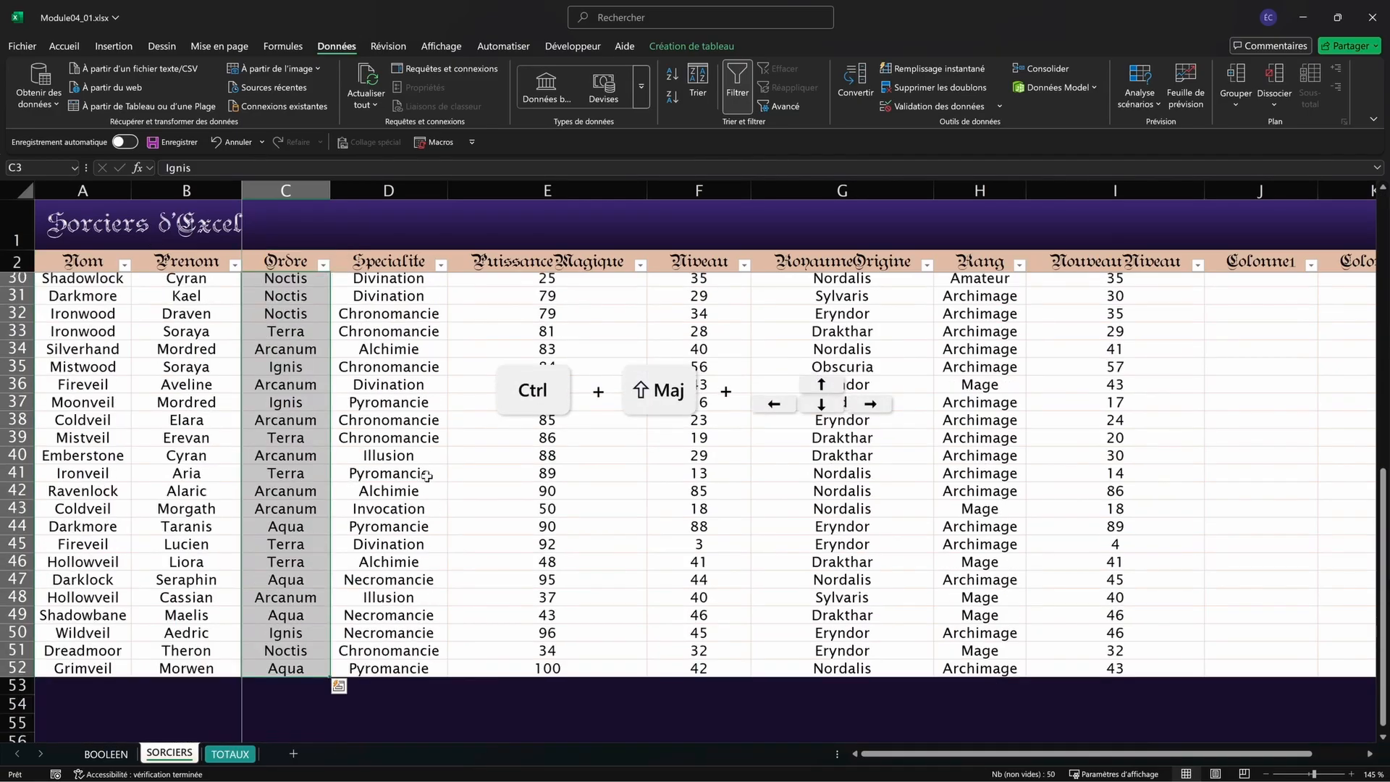
key("ctrl+c")
left_click(230, 753)
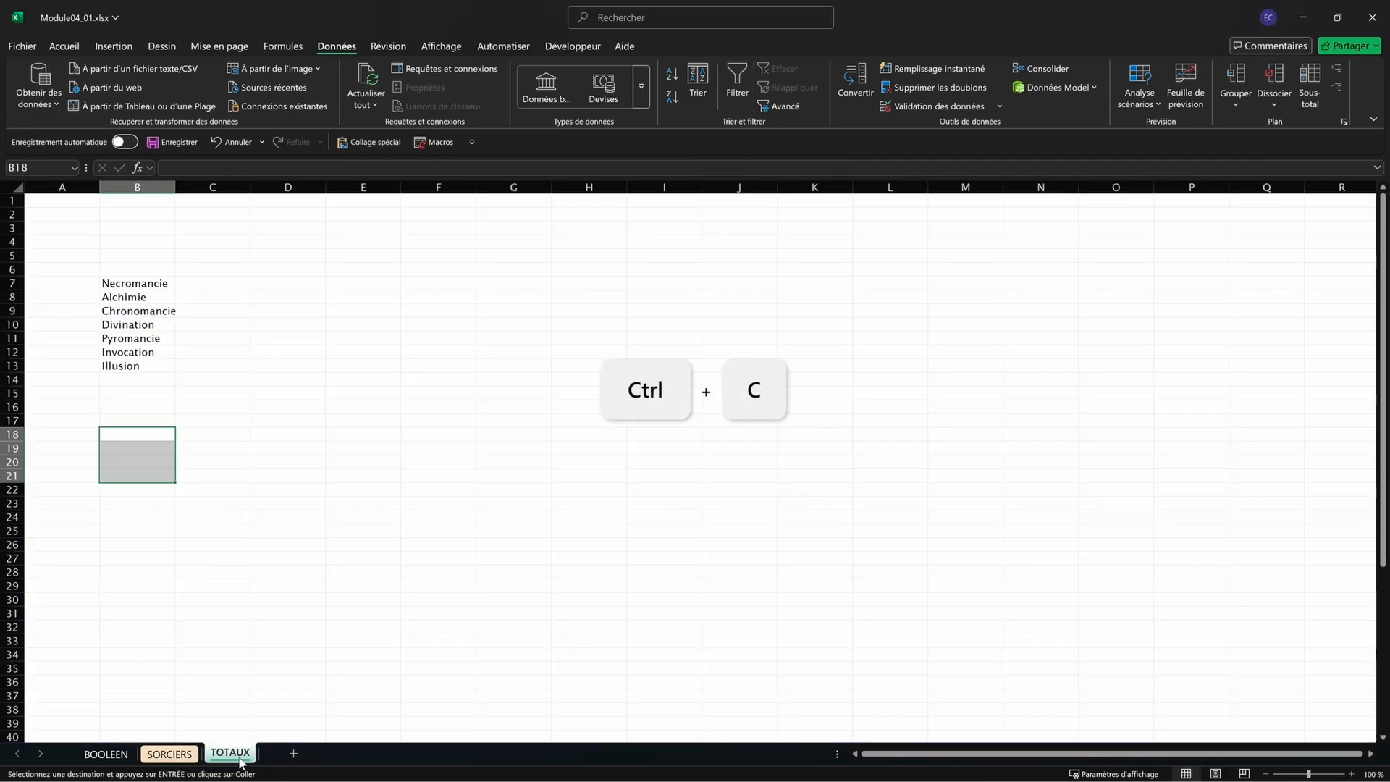
right_click(122, 410)
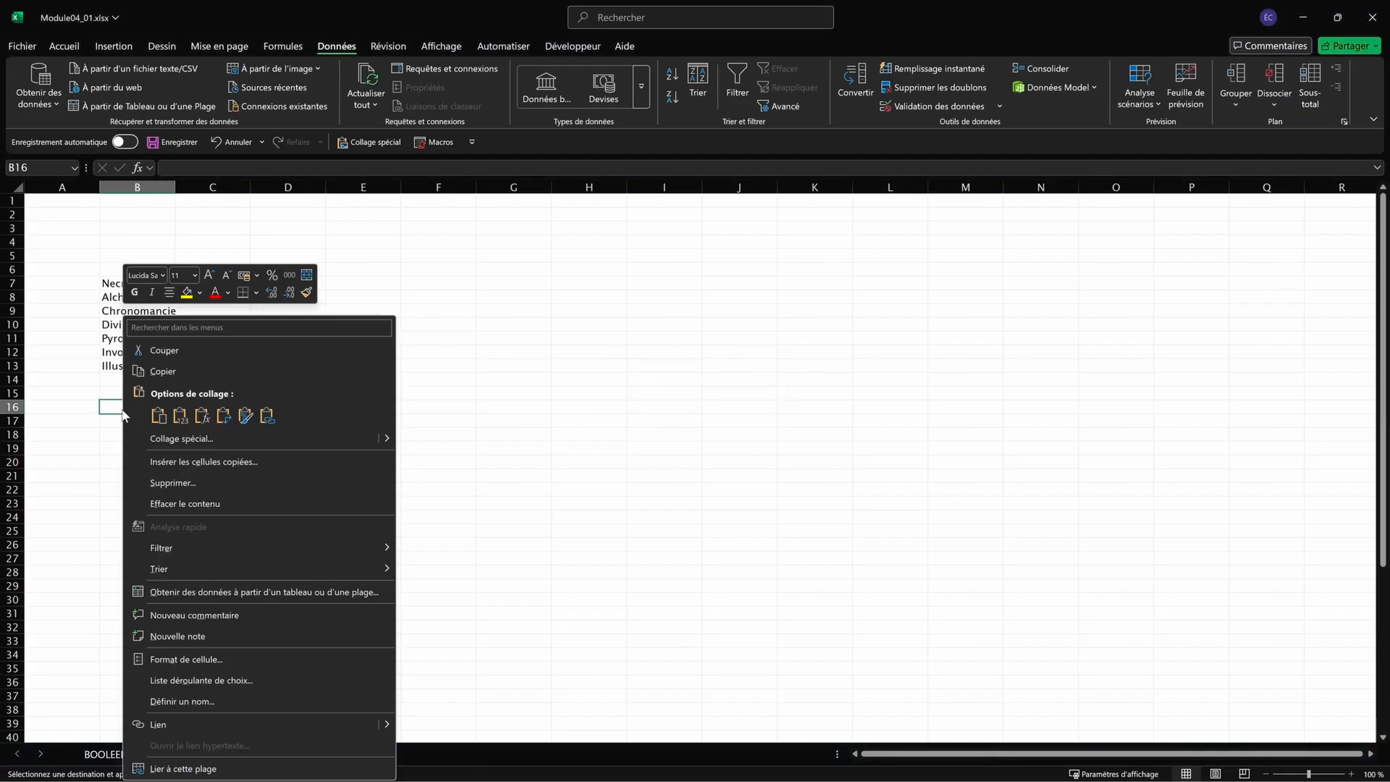
left_click(179, 416)
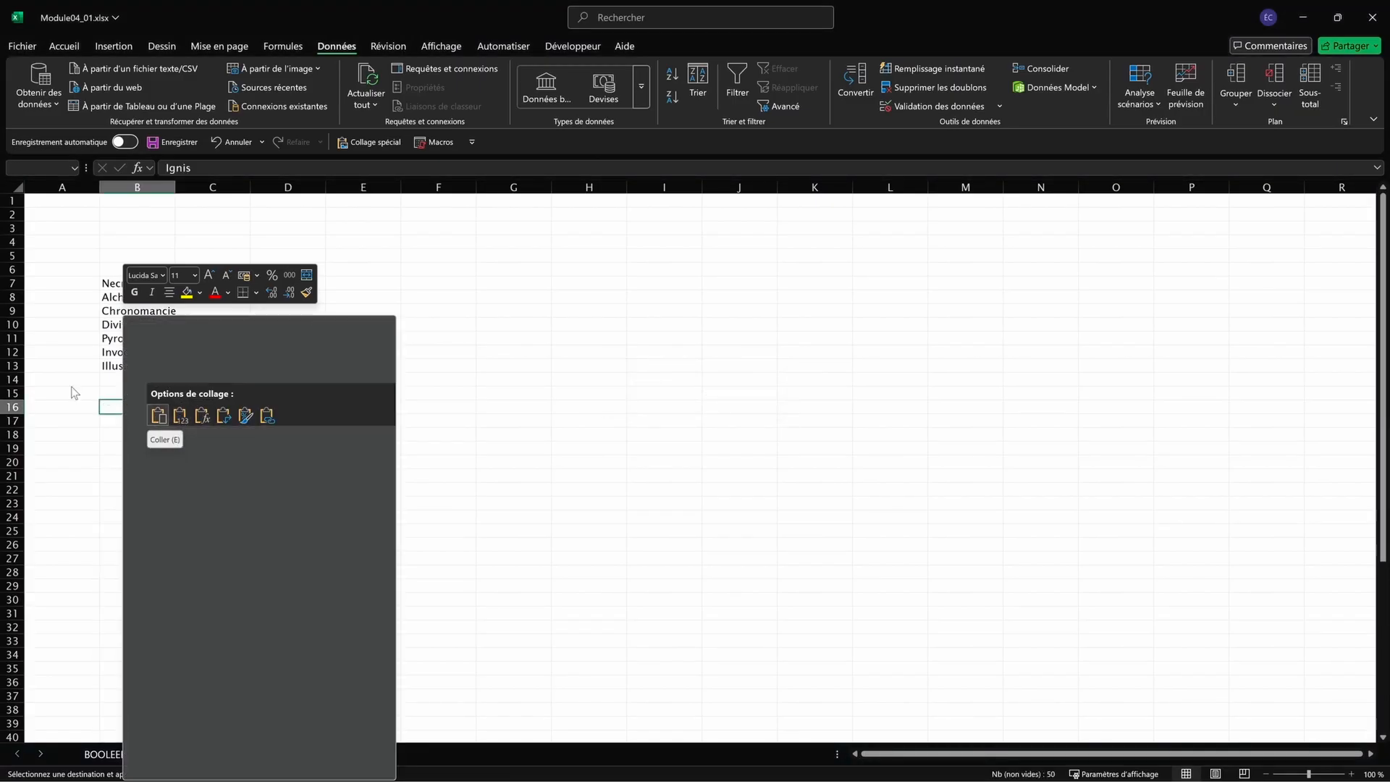
key("ctrl+shift+v")
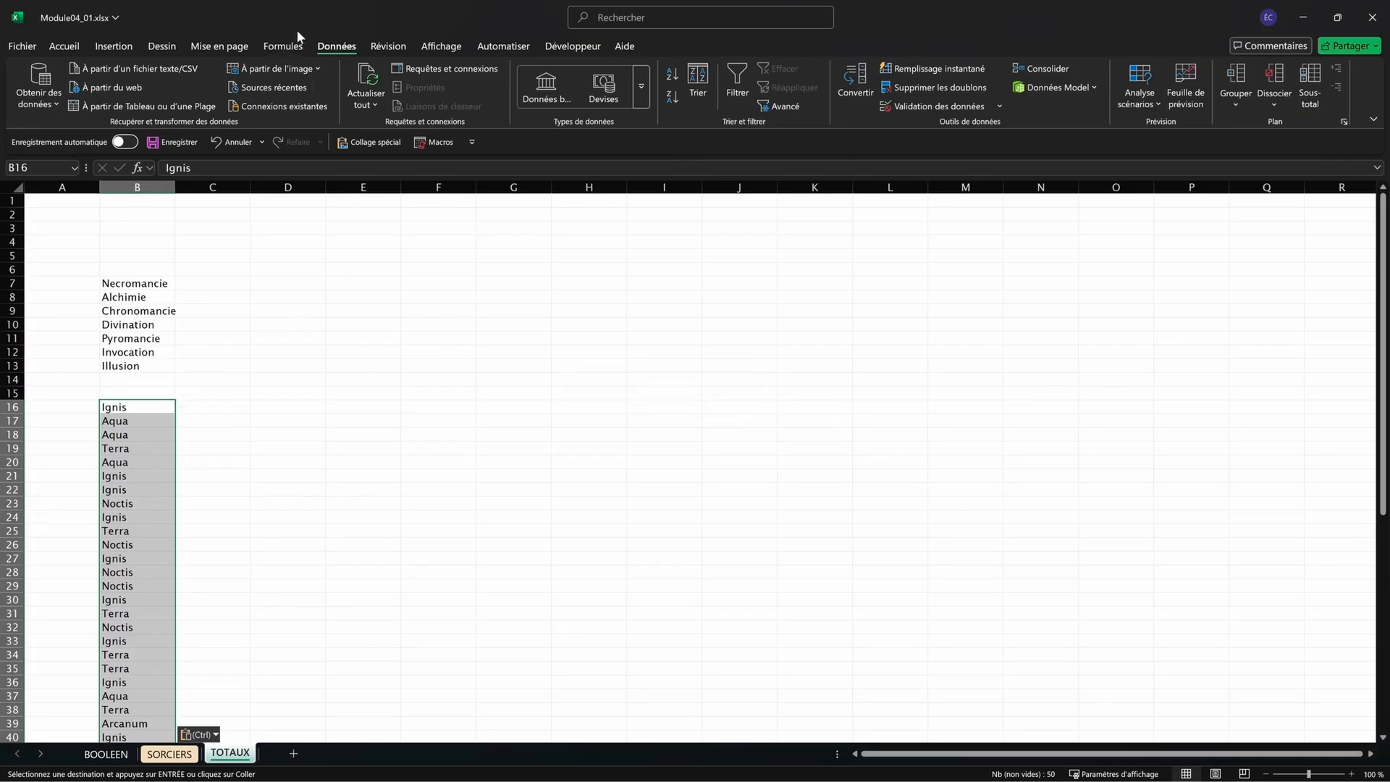
Step: Remove the duplicates from the pasted order list in column B, treating the data as having no header
left_click(892, 85)
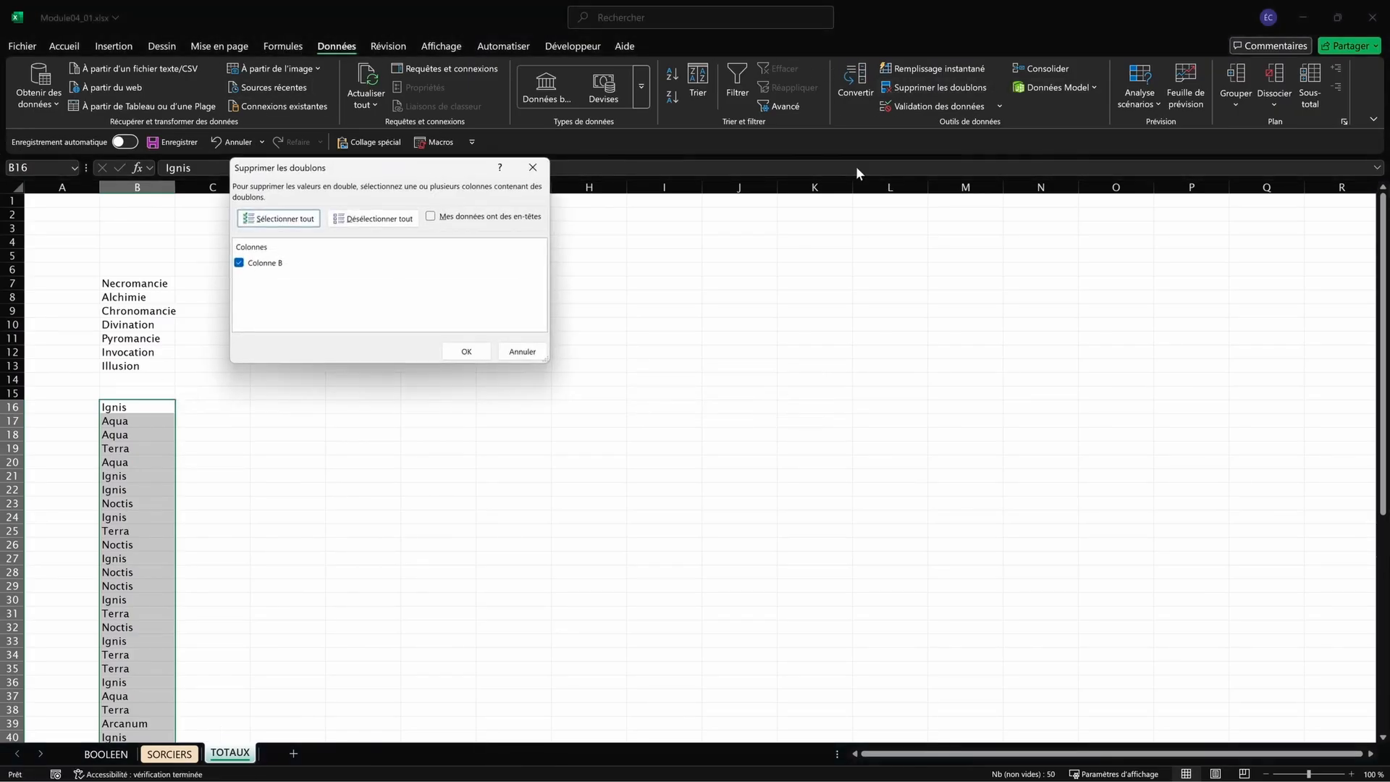
left_click(469, 352)
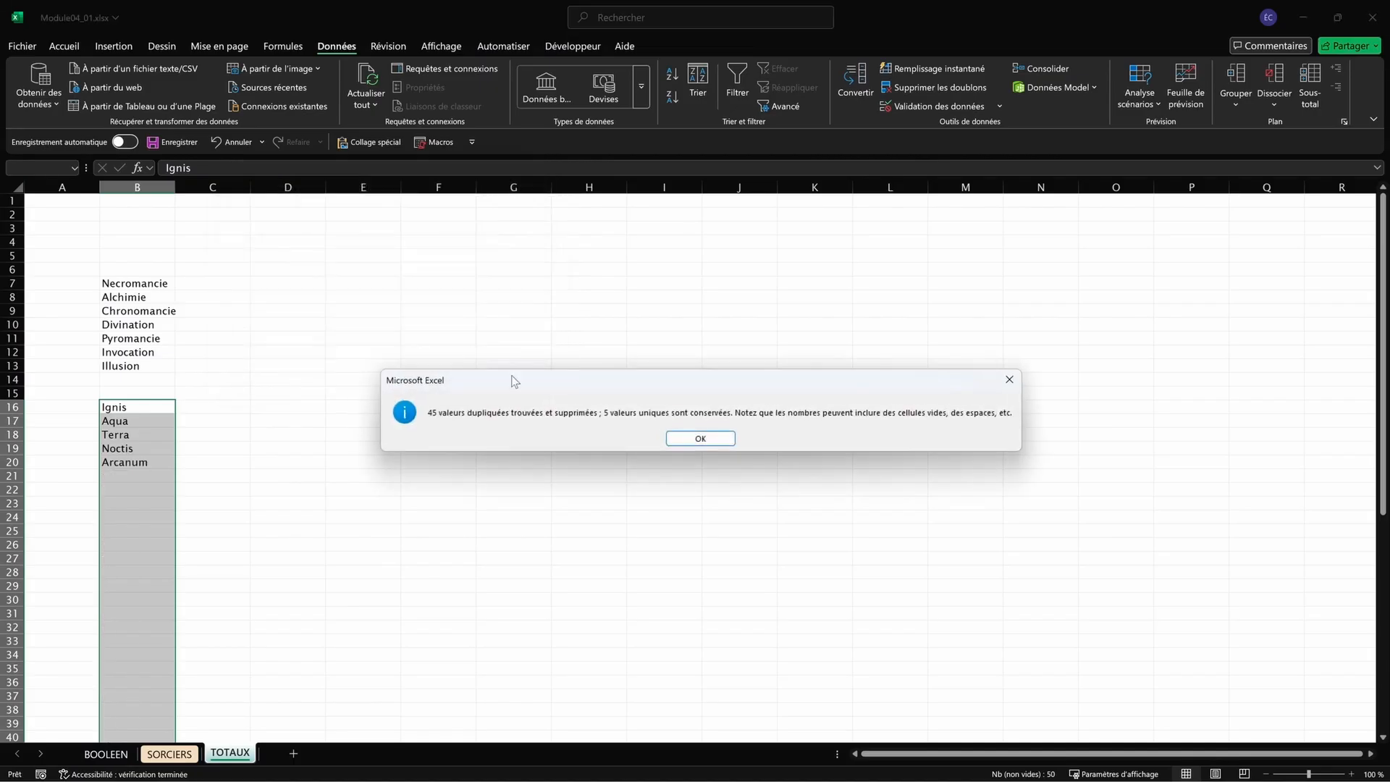
left_click(700, 437)
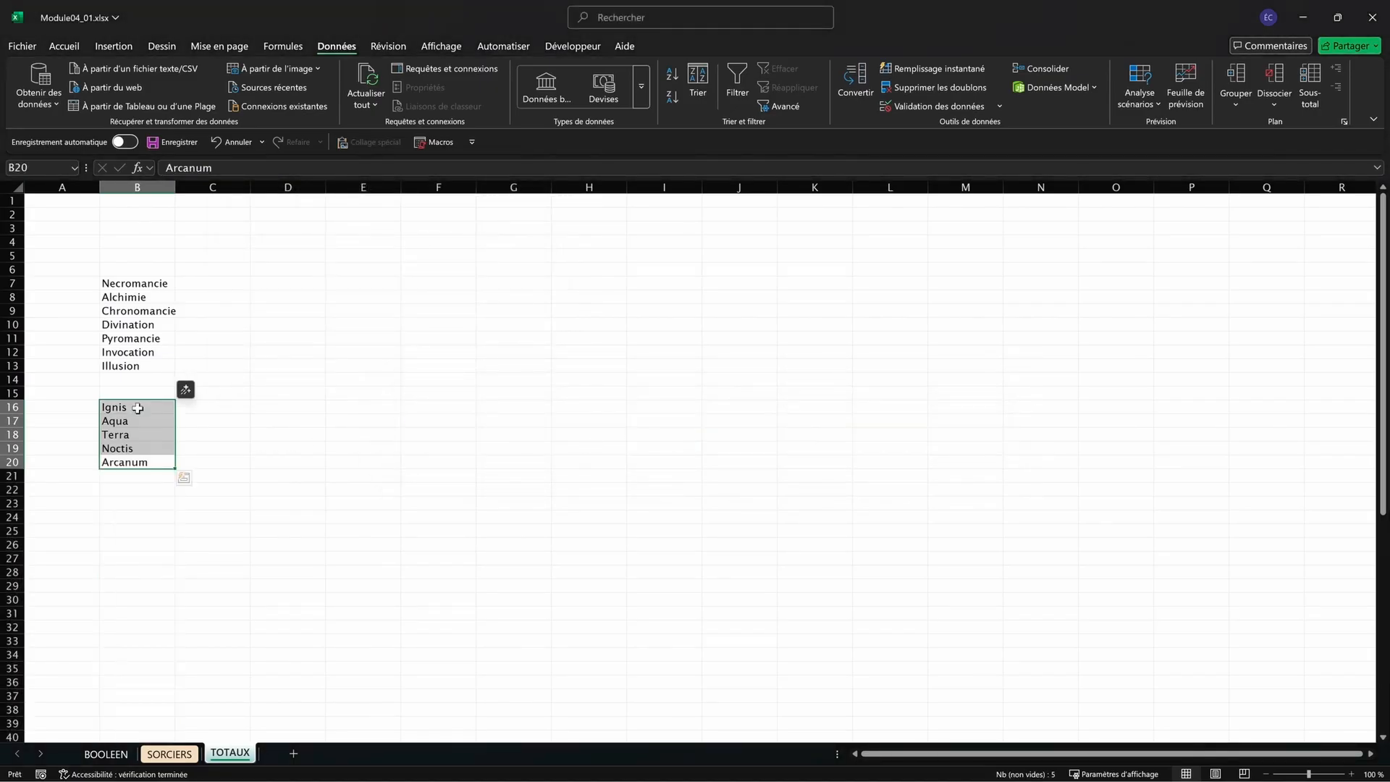
left_click(137, 406)
key("ctrl+c")
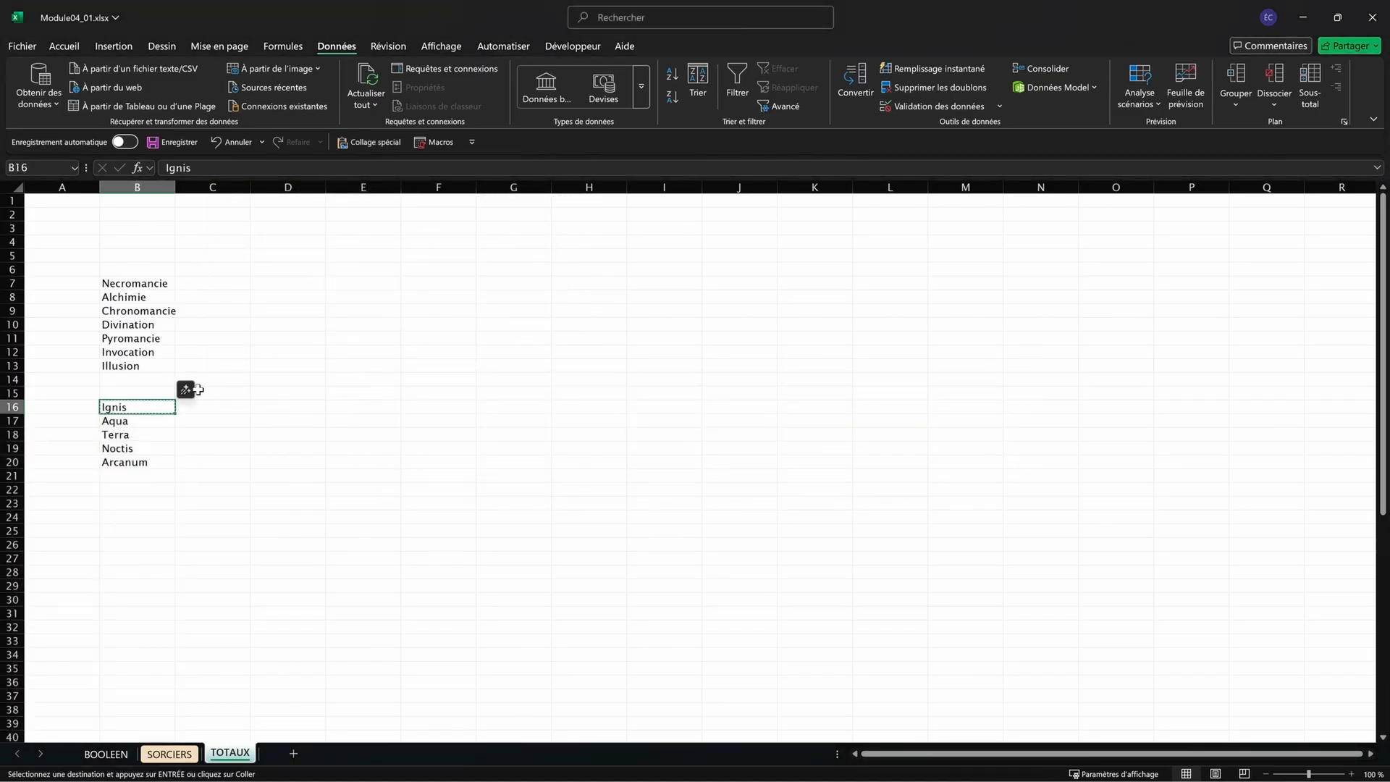
left_click(210, 271)
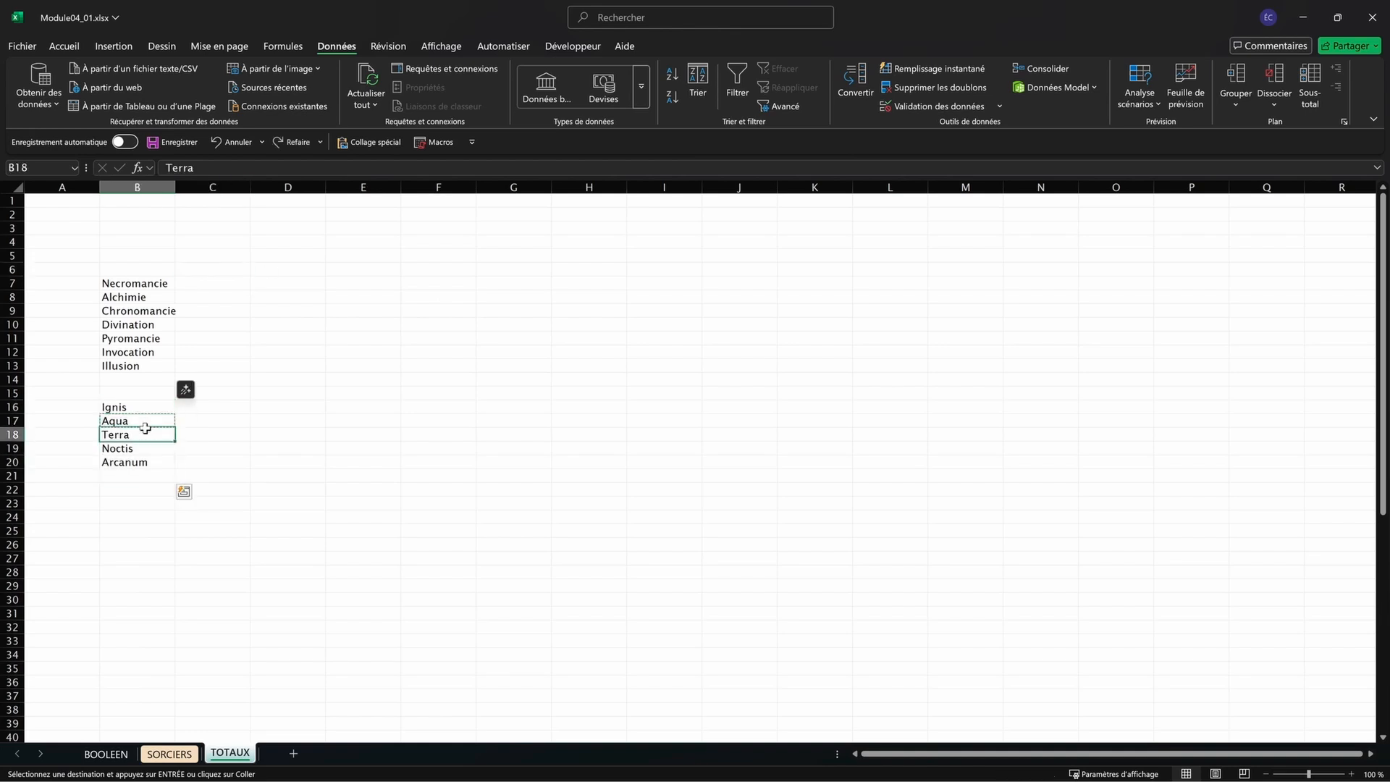
left_click_drag(139, 408, 130, 460)
left_click_drag(180, 272, 518, 274)
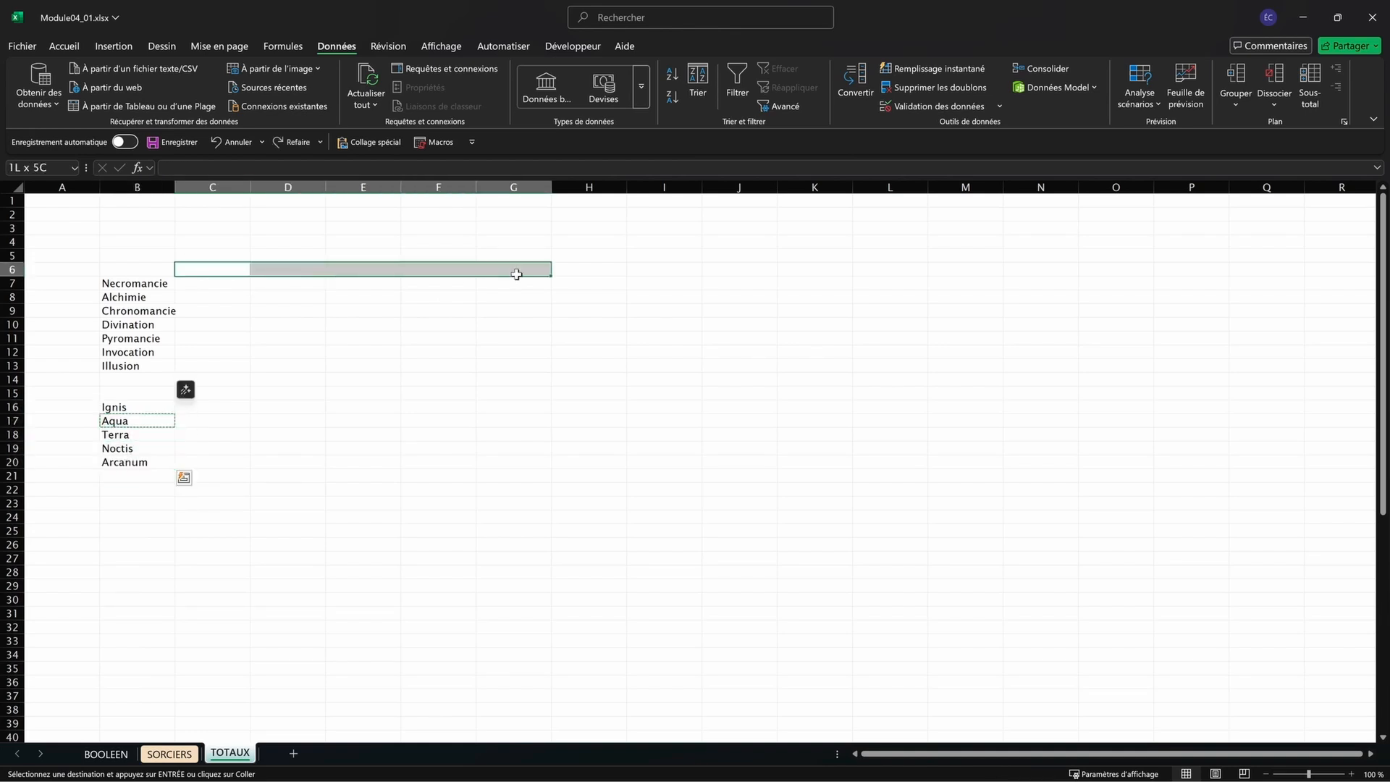
left_click_drag(518, 274, 520, 274)
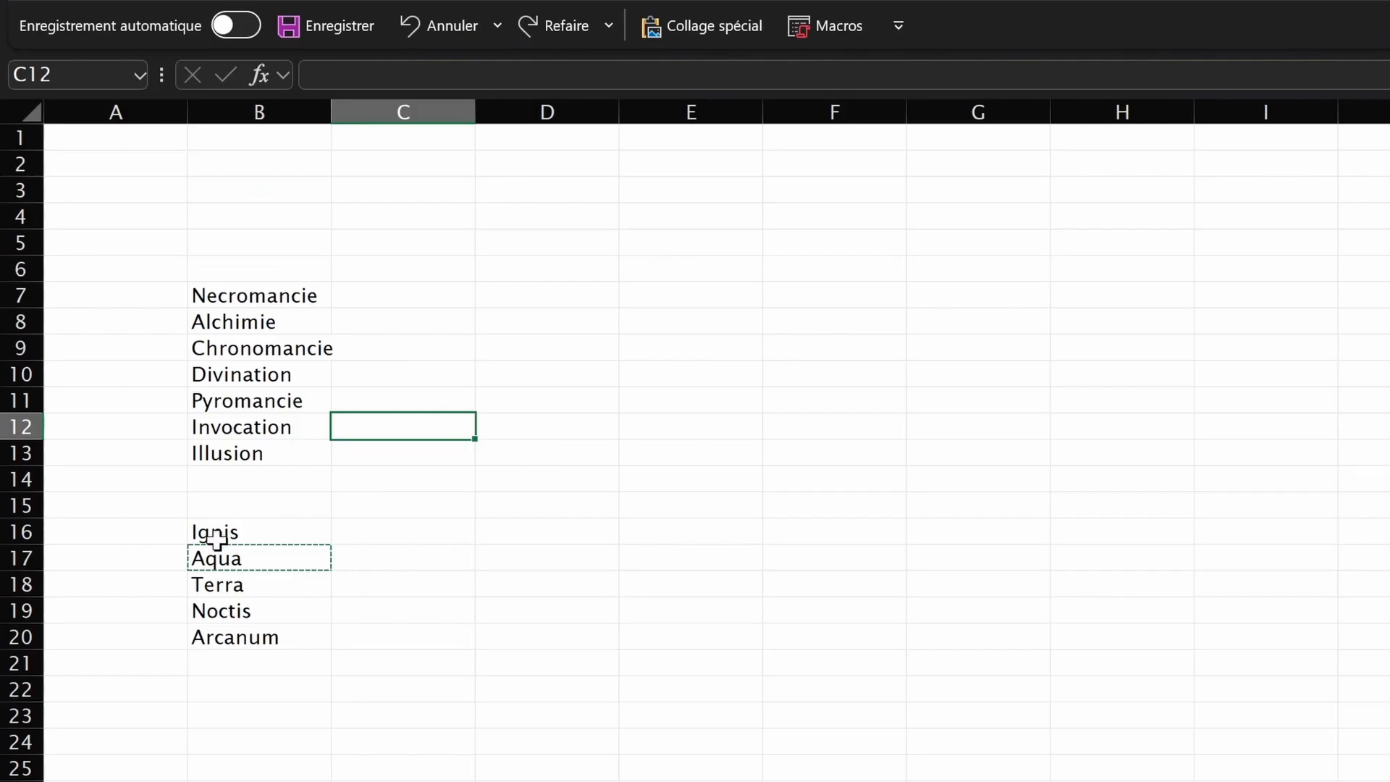
Step: Copy the order names in B16:B20 and paste them transposed across row 6 from C6
left_click_drag(116, 409, 118, 458)
key("ctrl+c")
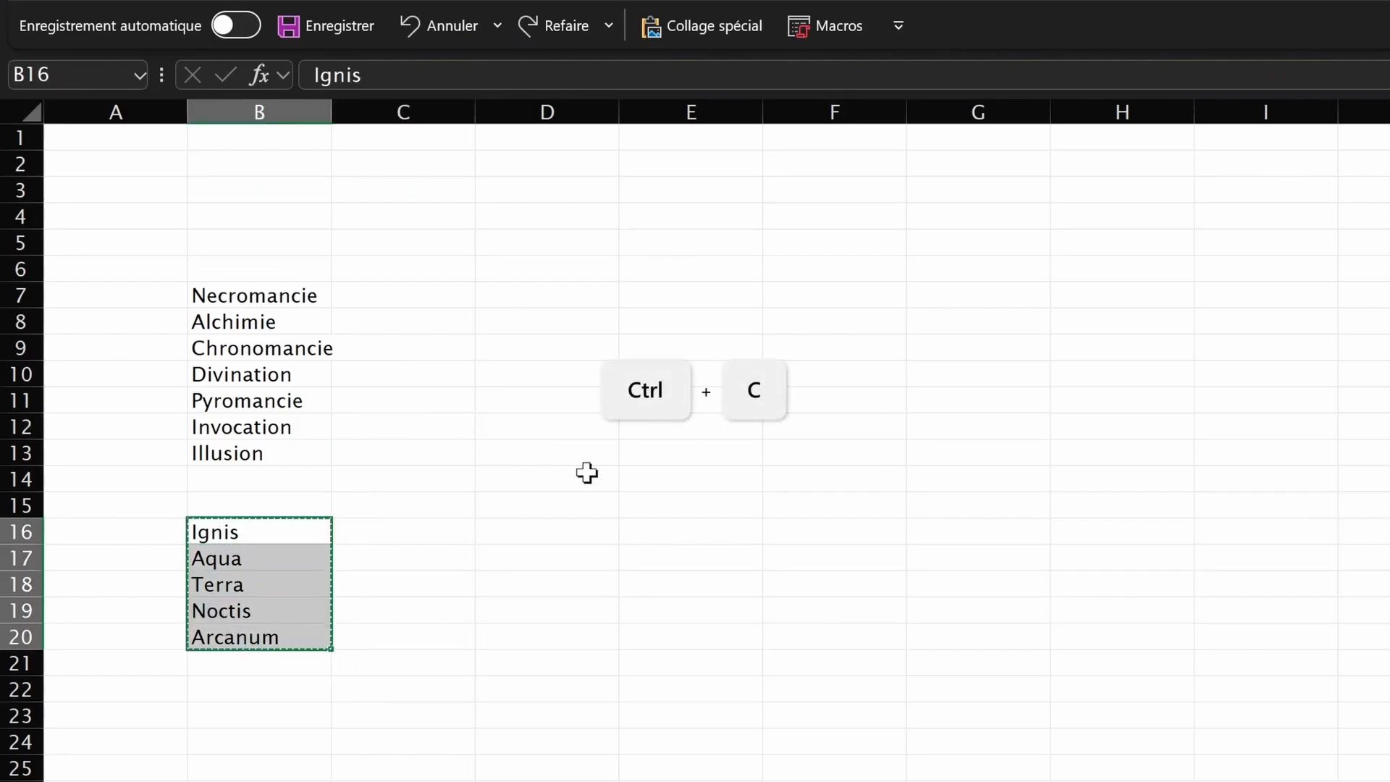
right_click(376, 273)
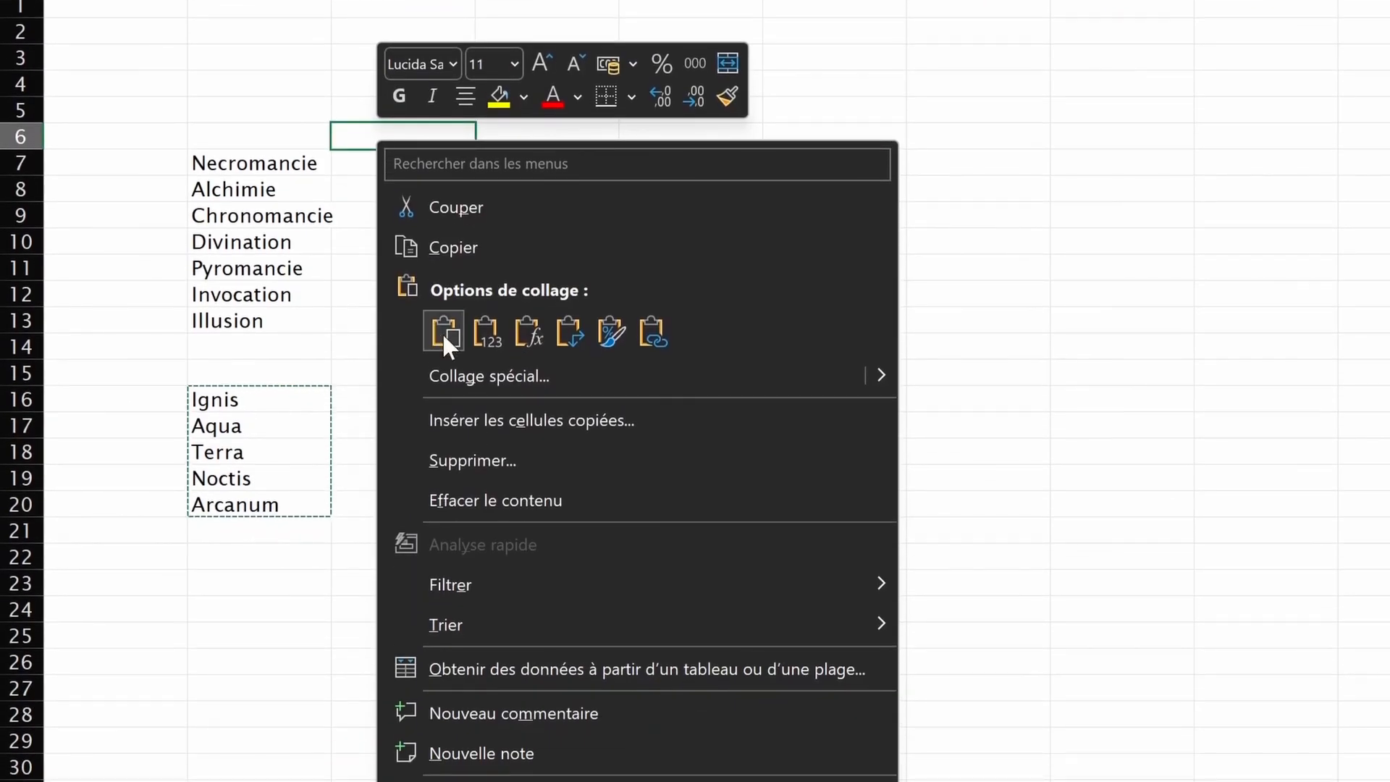
left_click(472, 376)
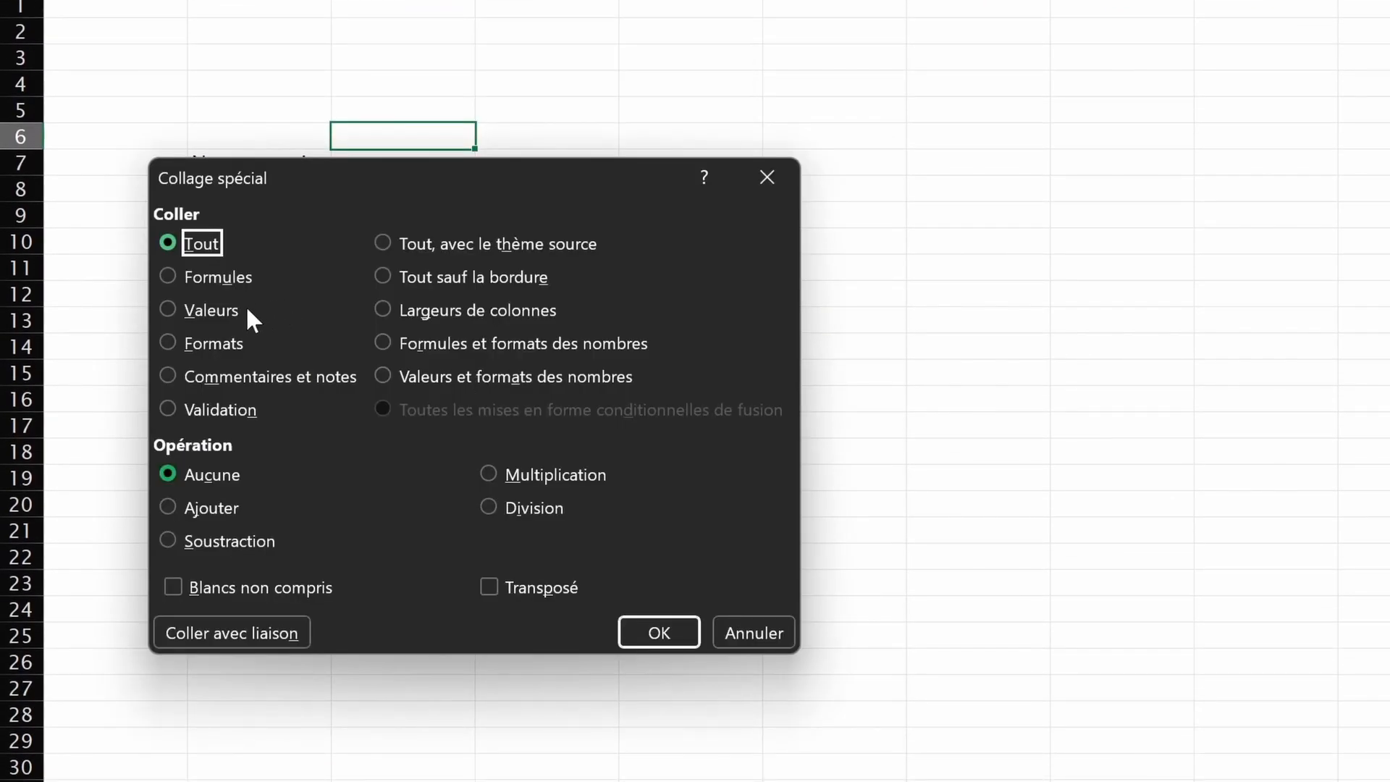
left_click(490, 587)
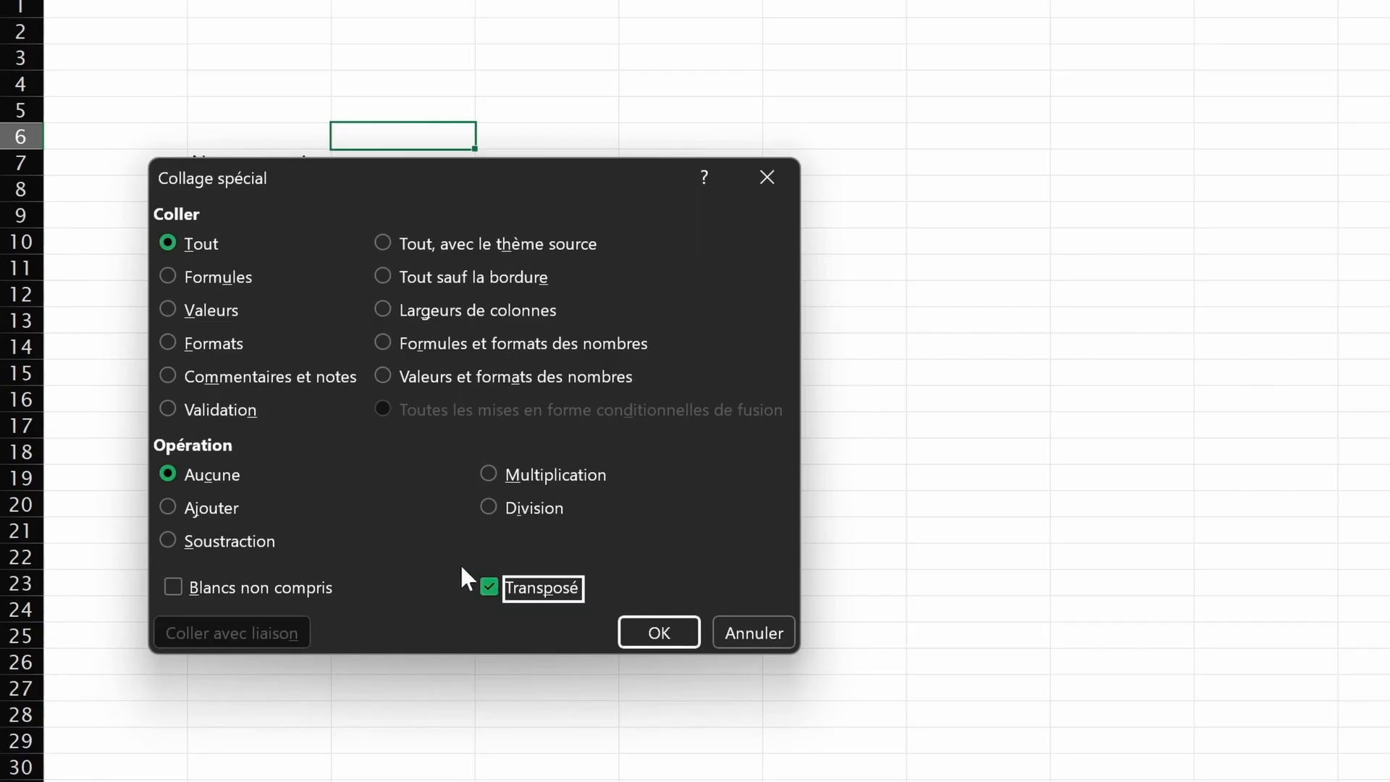
left_click(660, 633)
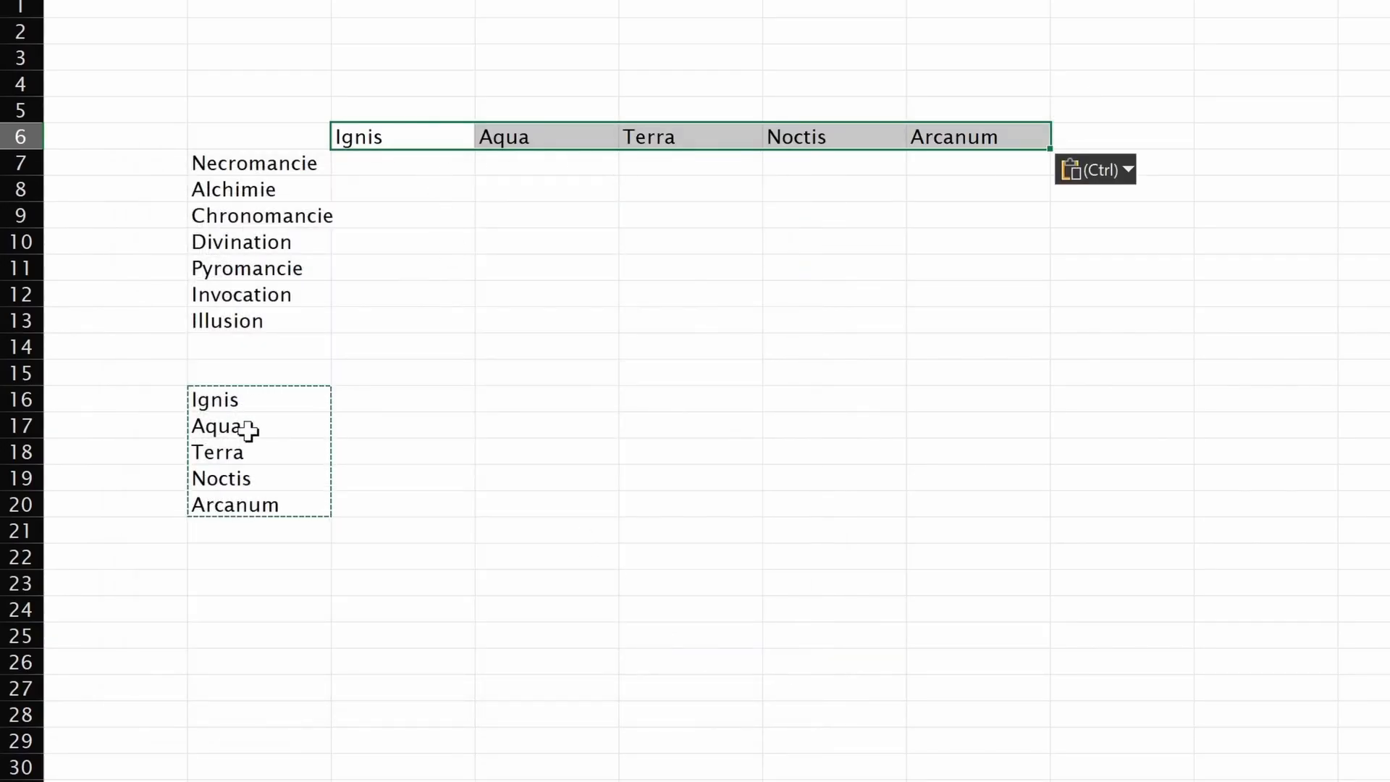
left_click(686, 268)
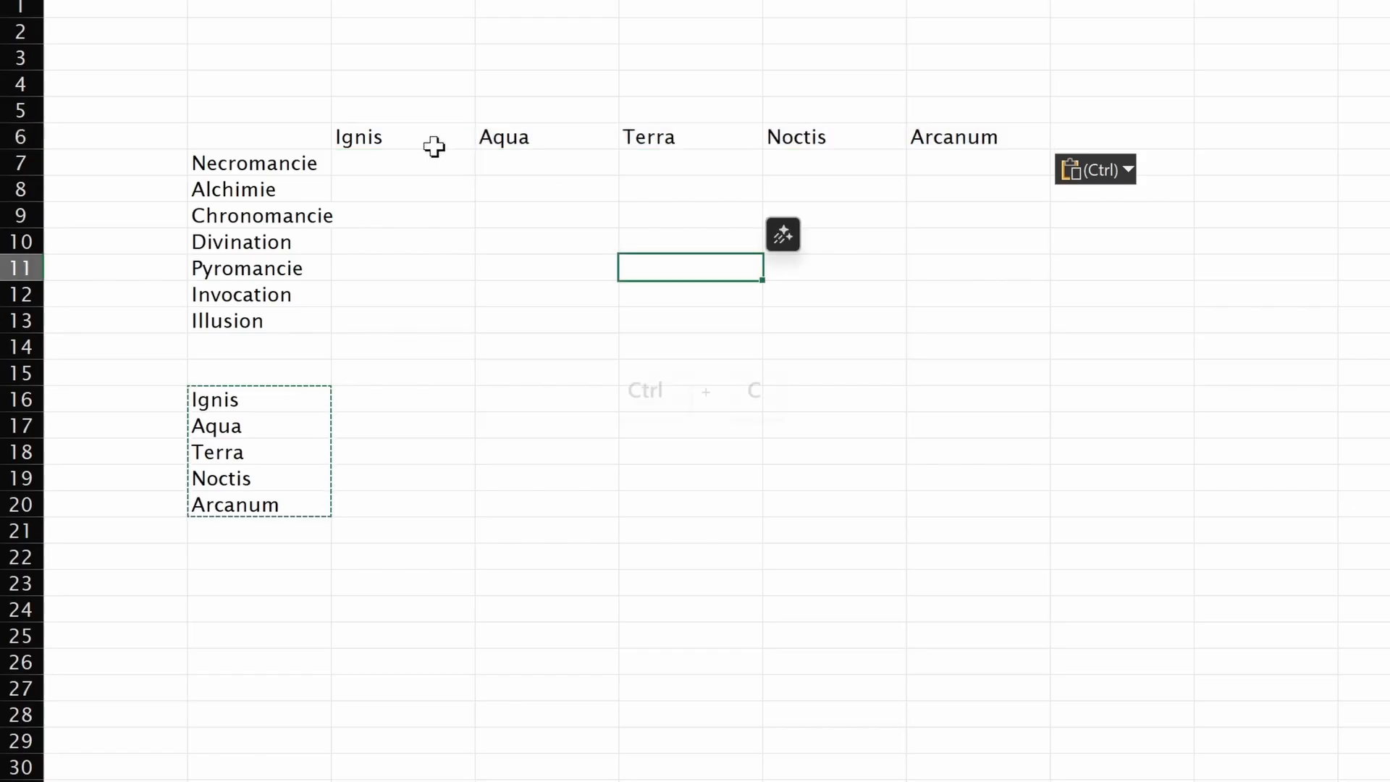
Step: Copy the order names in C6:G6 and paste them transposed down column D from D15
left_click_drag(434, 145, 962, 142)
key("ctrl+c")
right_click(580, 385)
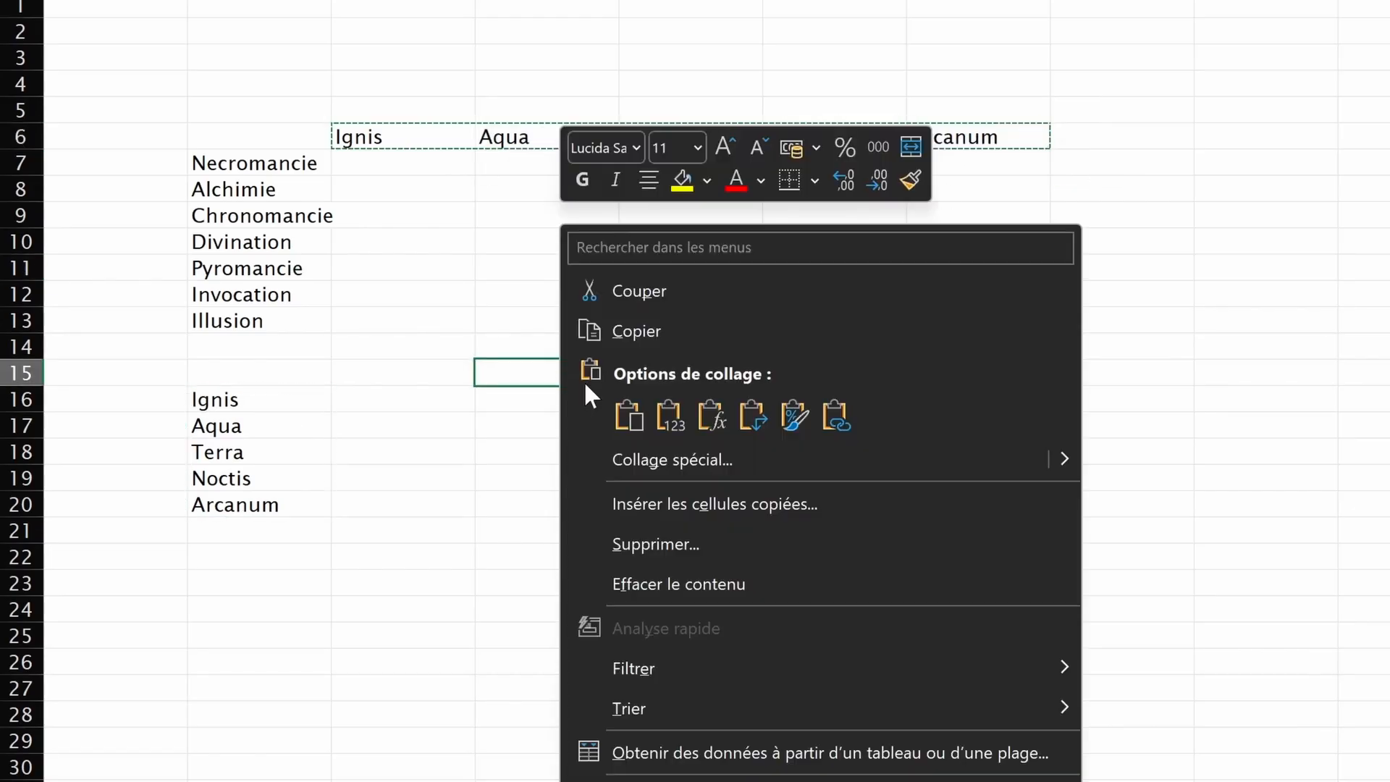
left_click(711, 458)
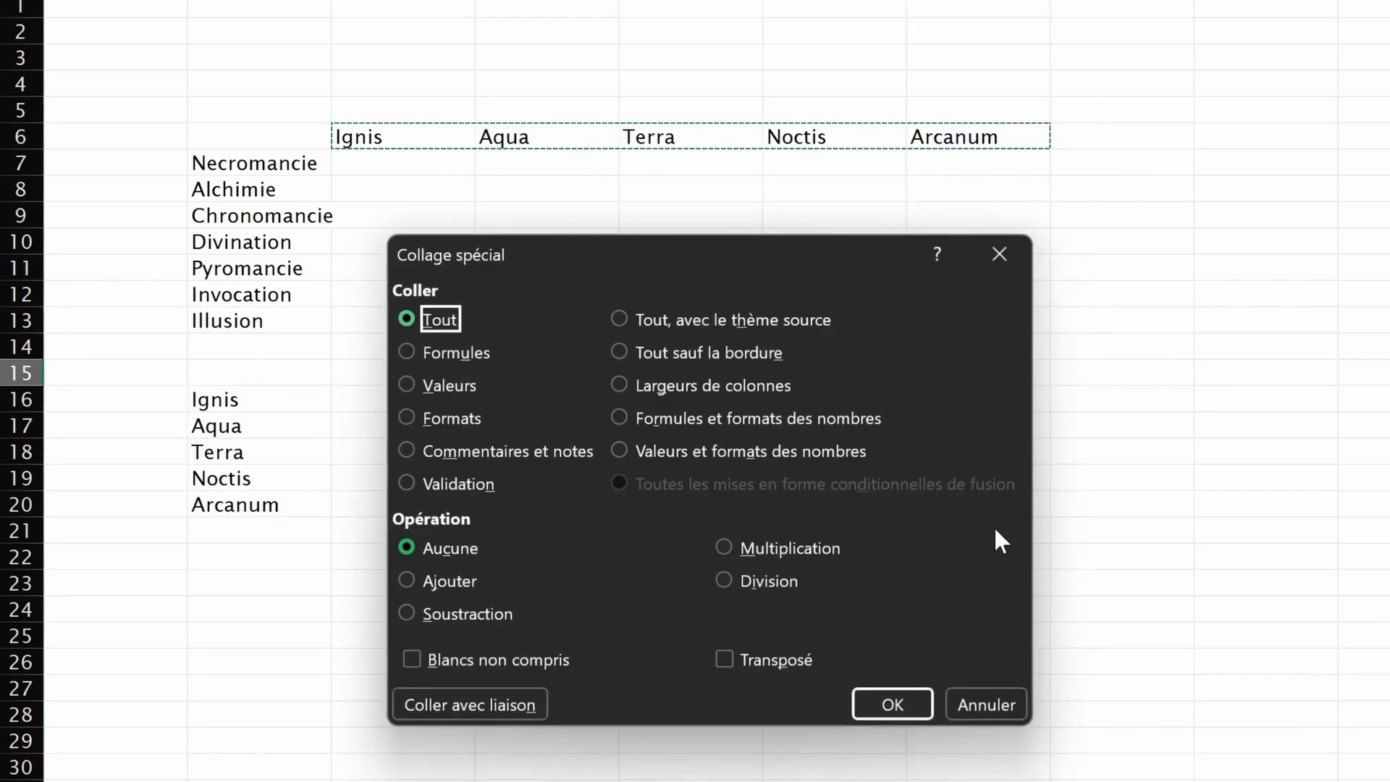
left_click(778, 661)
left_click(894, 707)
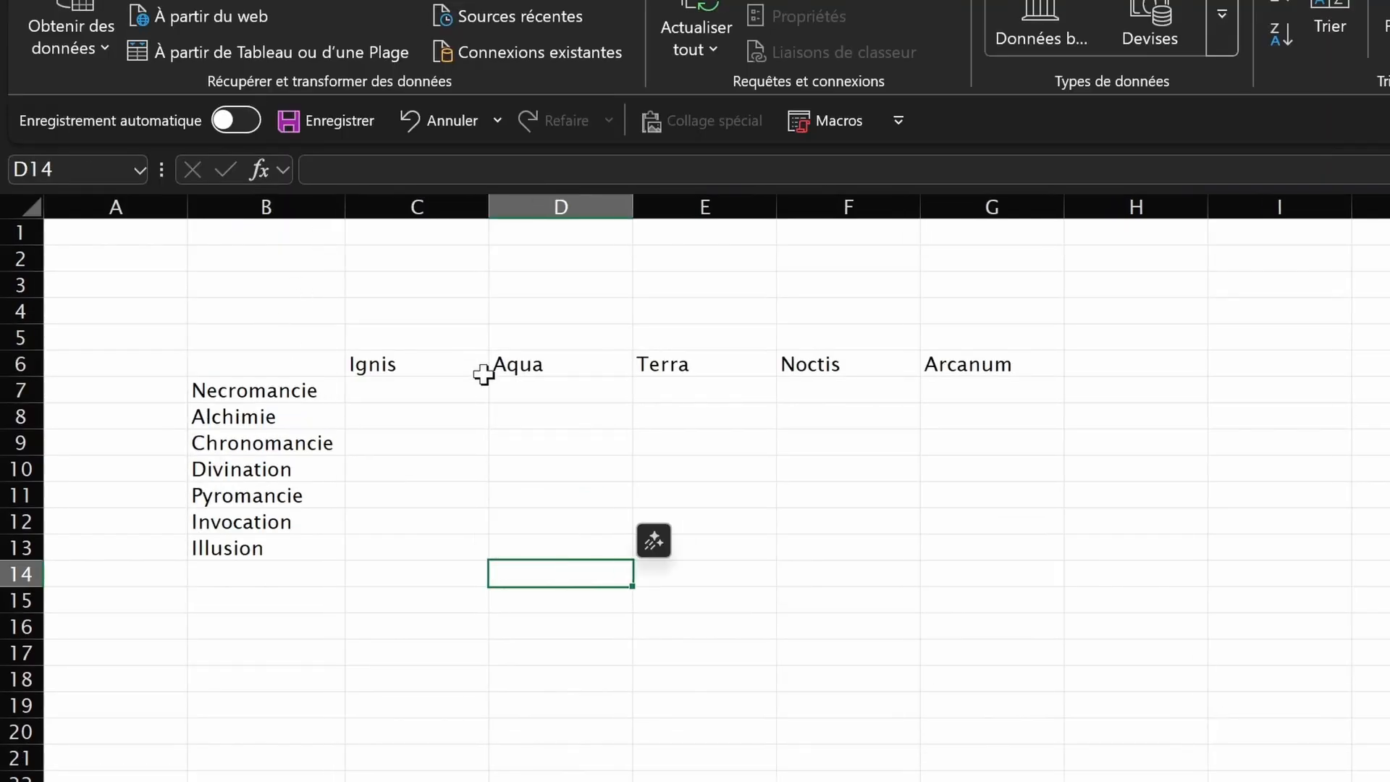
Step: Start an NB.SI.ENS formula in C7 with the Specialite column of SORCIERS as first range and TOTAUX!B7 as its criterion
left_click(483, 378)
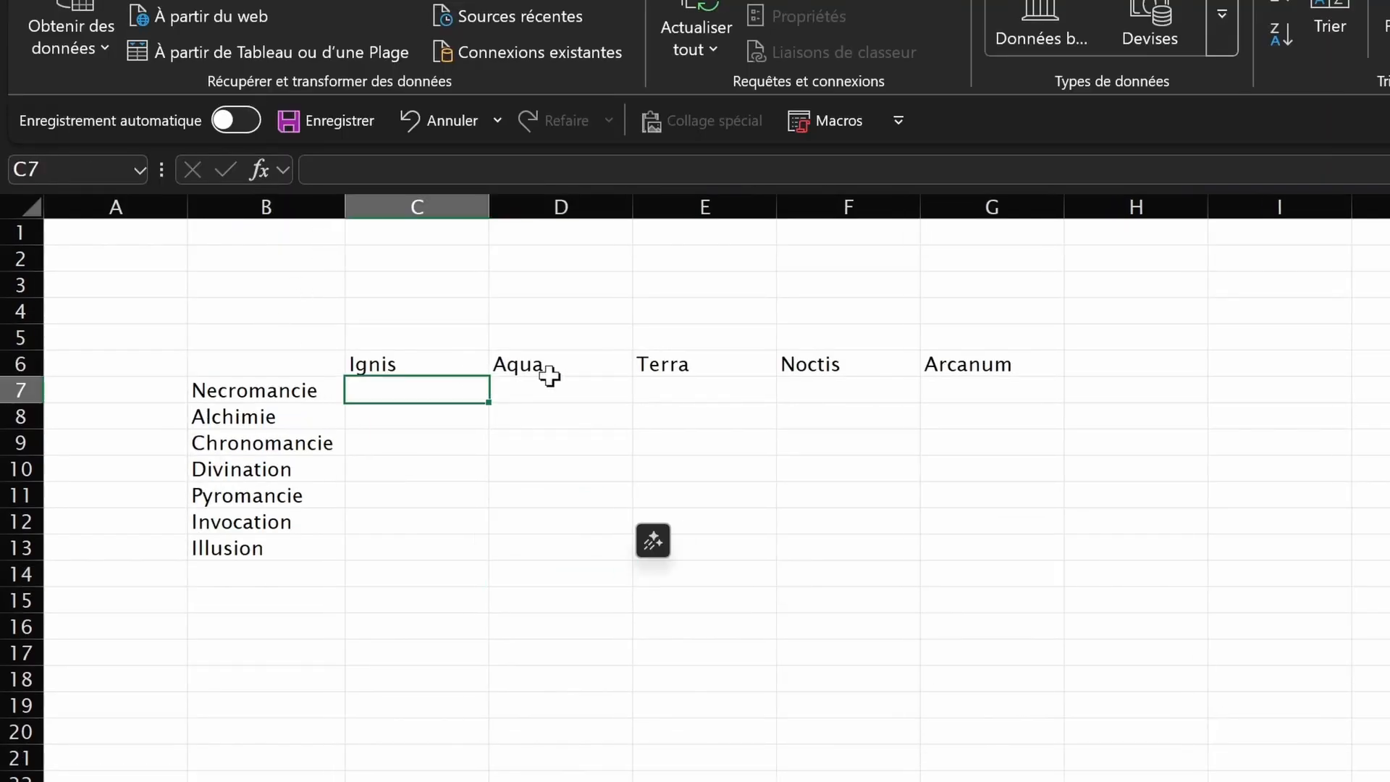
type("=NB.SI.ENS(")
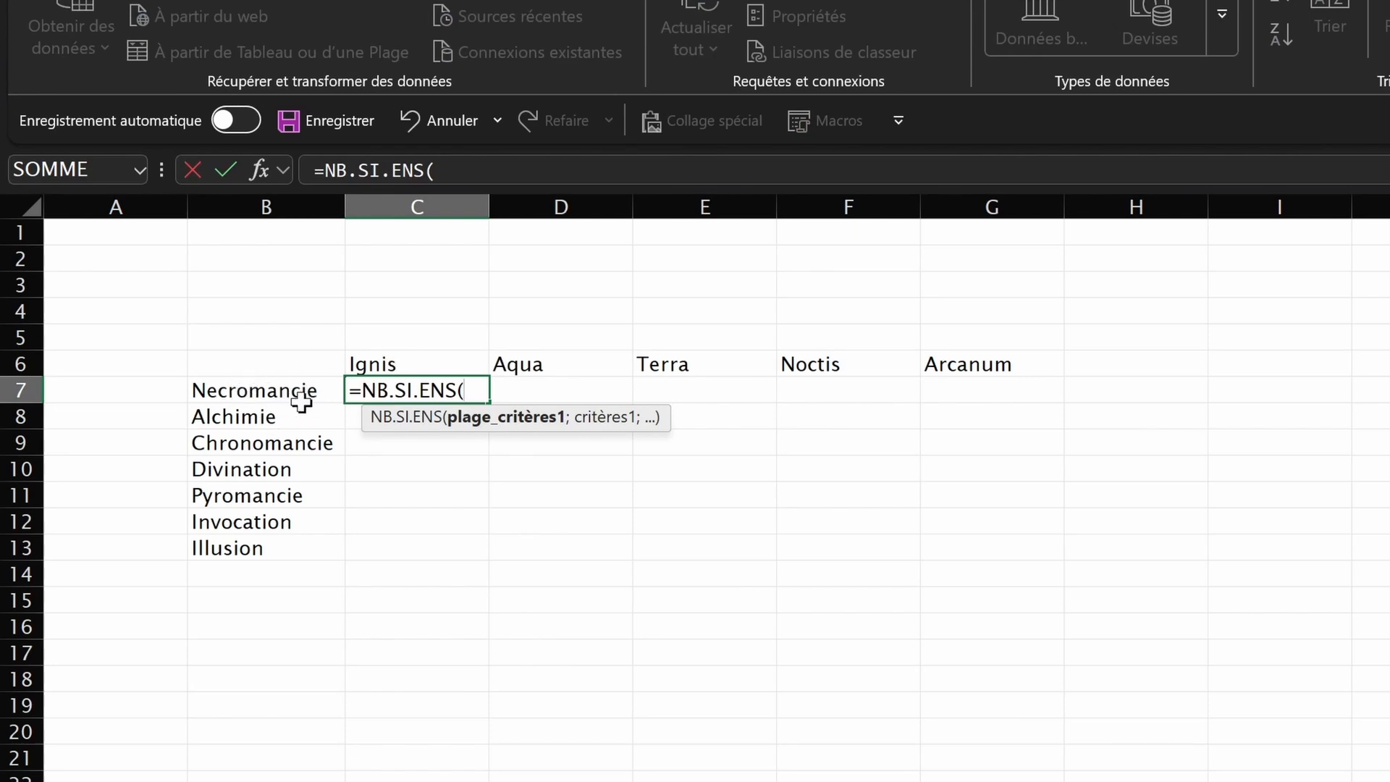
left_click(169, 752)
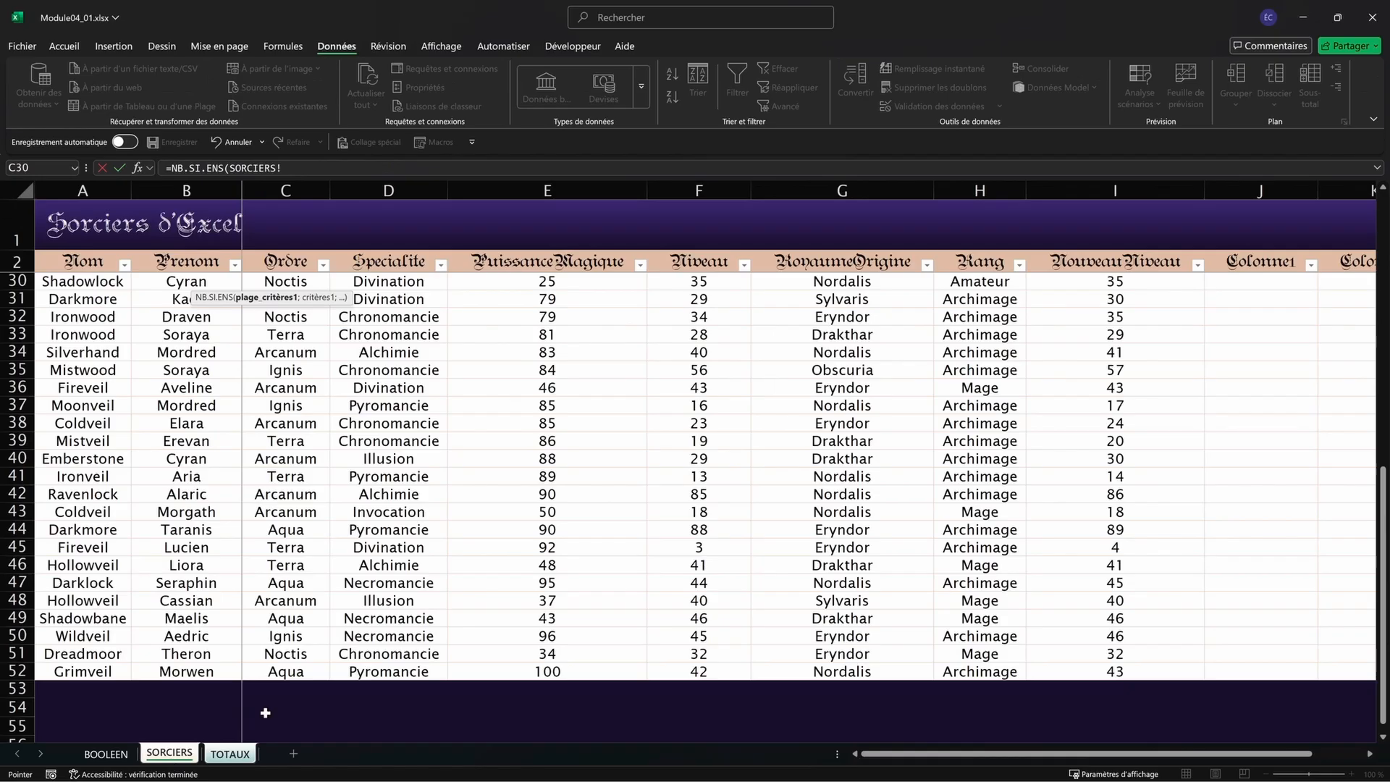
scroll(444, 411, "up", 9)
left_click(392, 285)
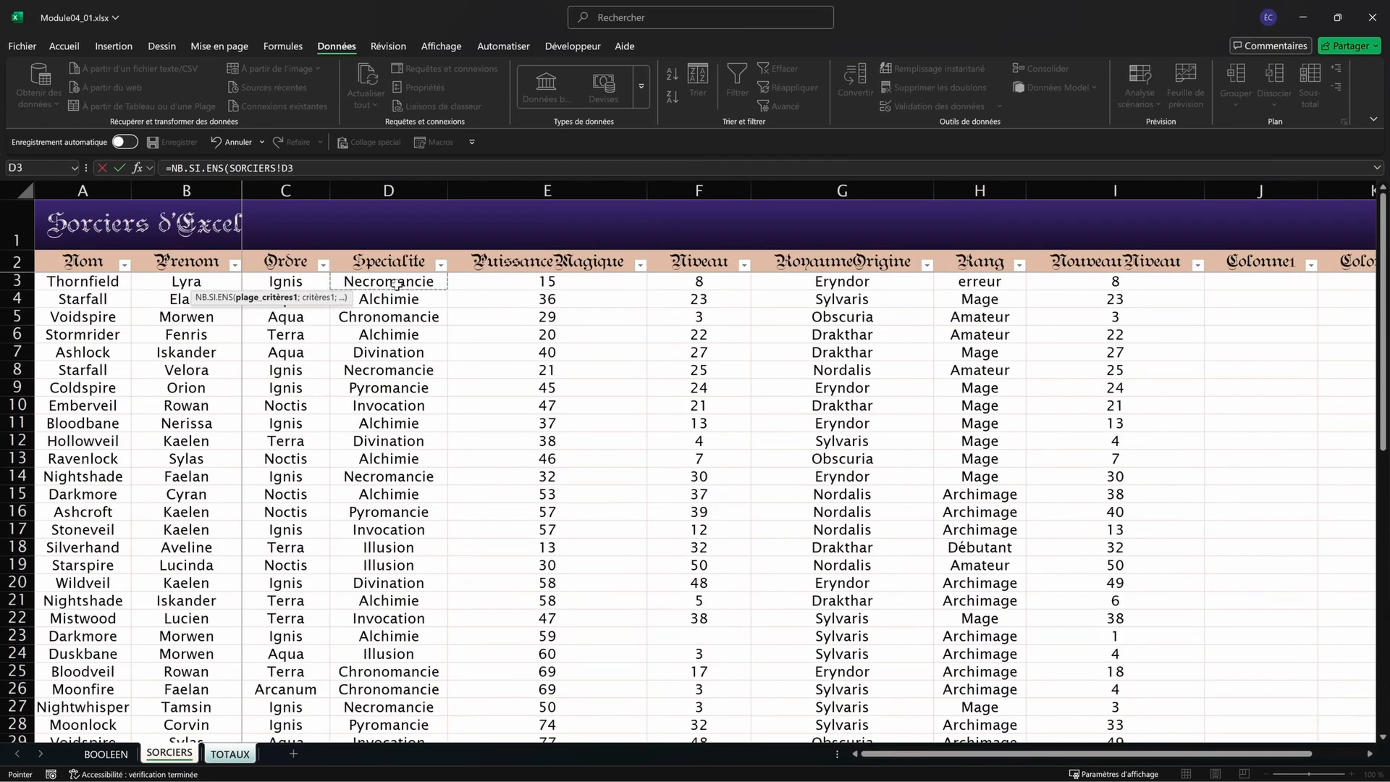
key("ctrl+shift+Down")
type(";")
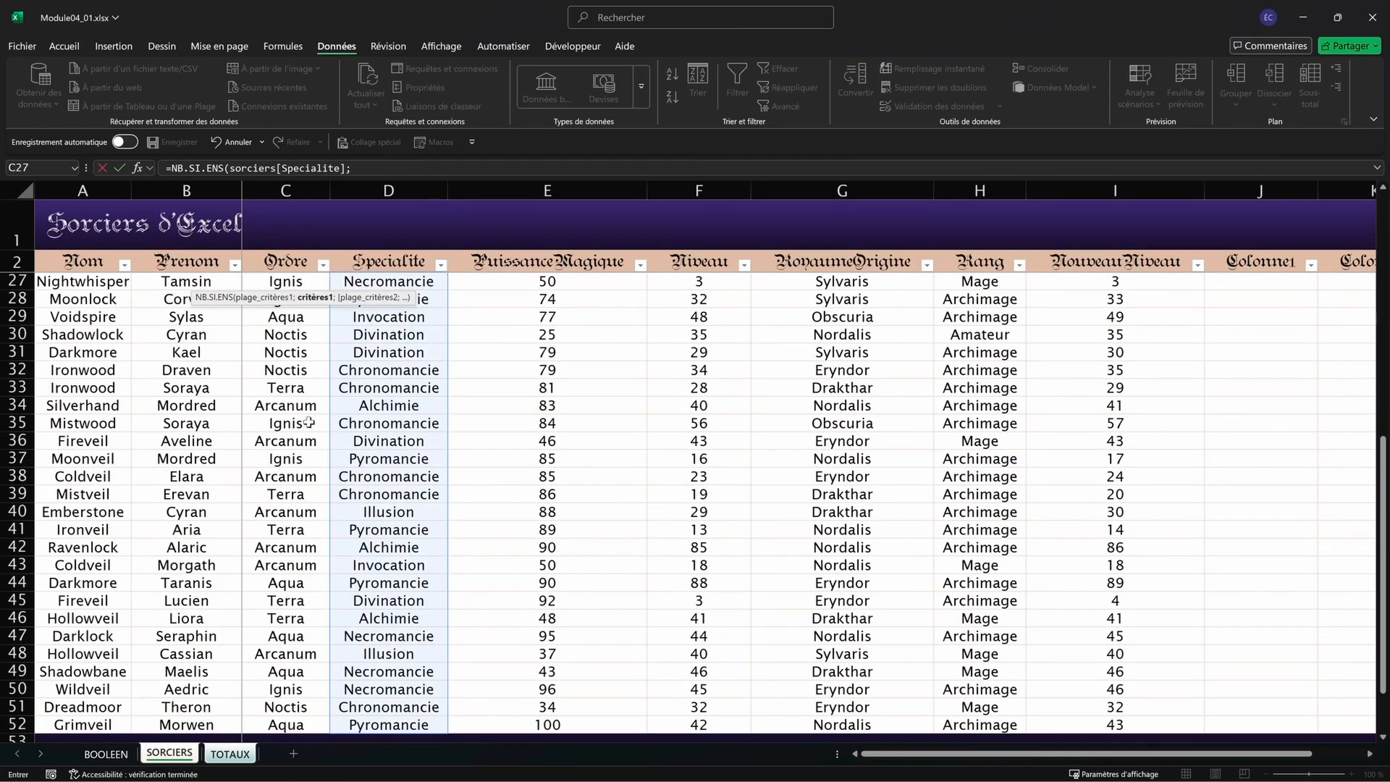
left_click(230, 753)
left_click(131, 282)
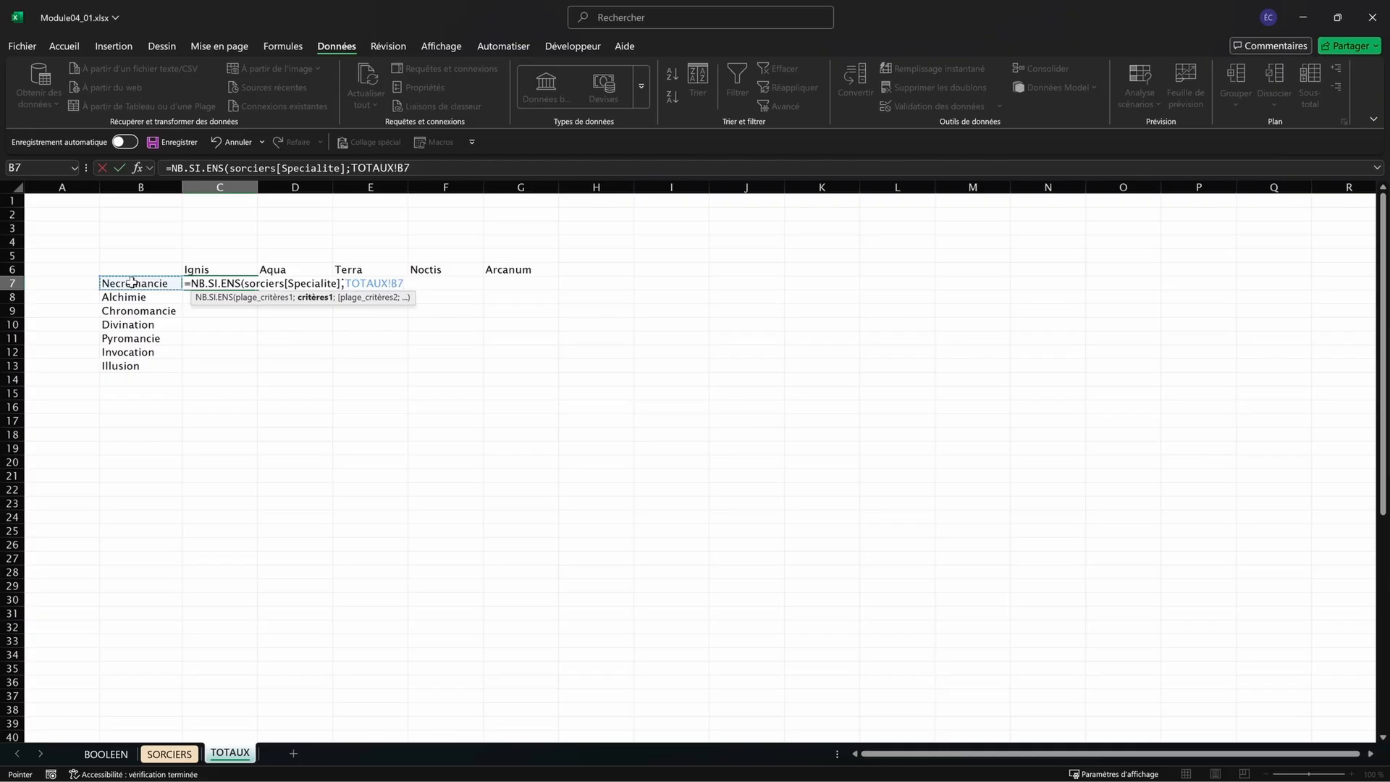
Step: Complete the C7 formula with the Ordre column of SORCIERS as second range and TOTAUX!C6 as its criterion
type(";SORCIERS!C3")
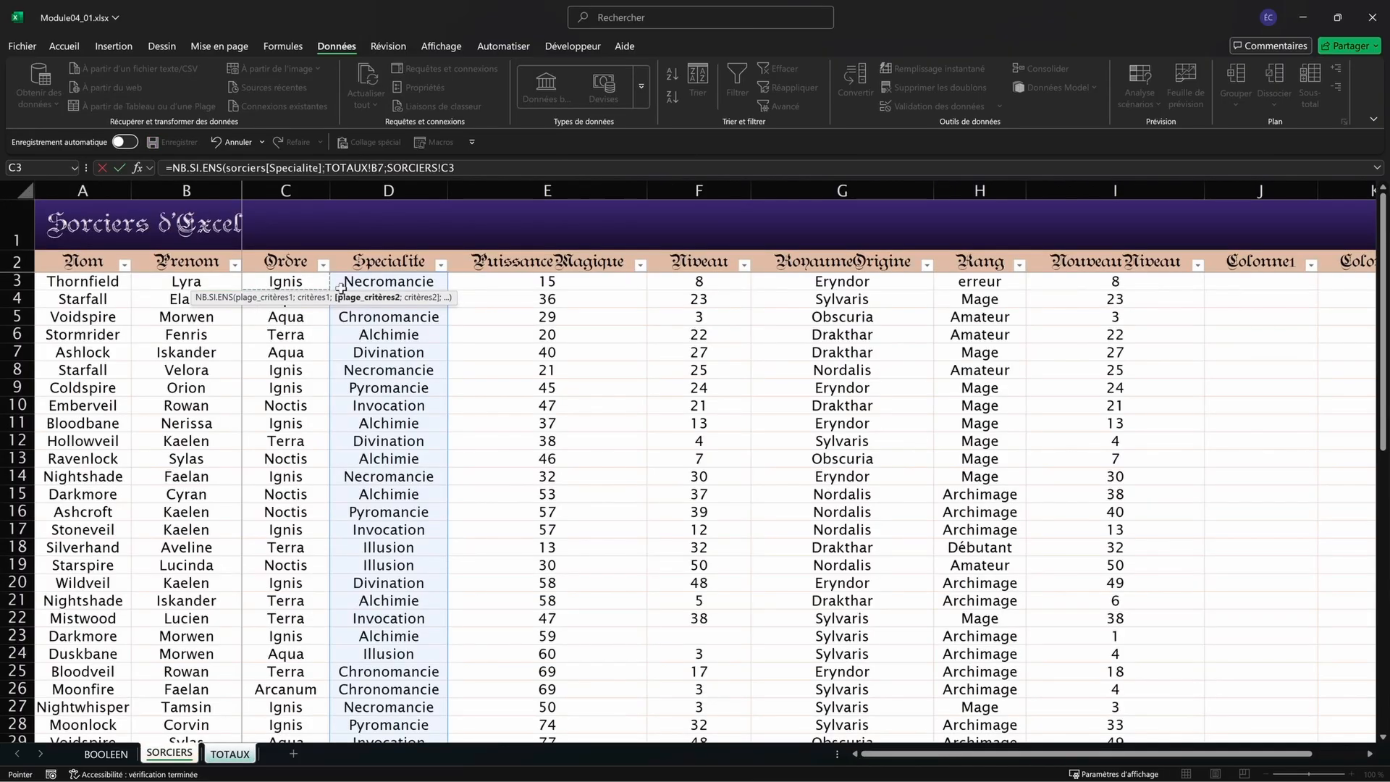
left_click(169, 753)
left_click(285, 281)
key("ctrl+shift+Down")
type(";")
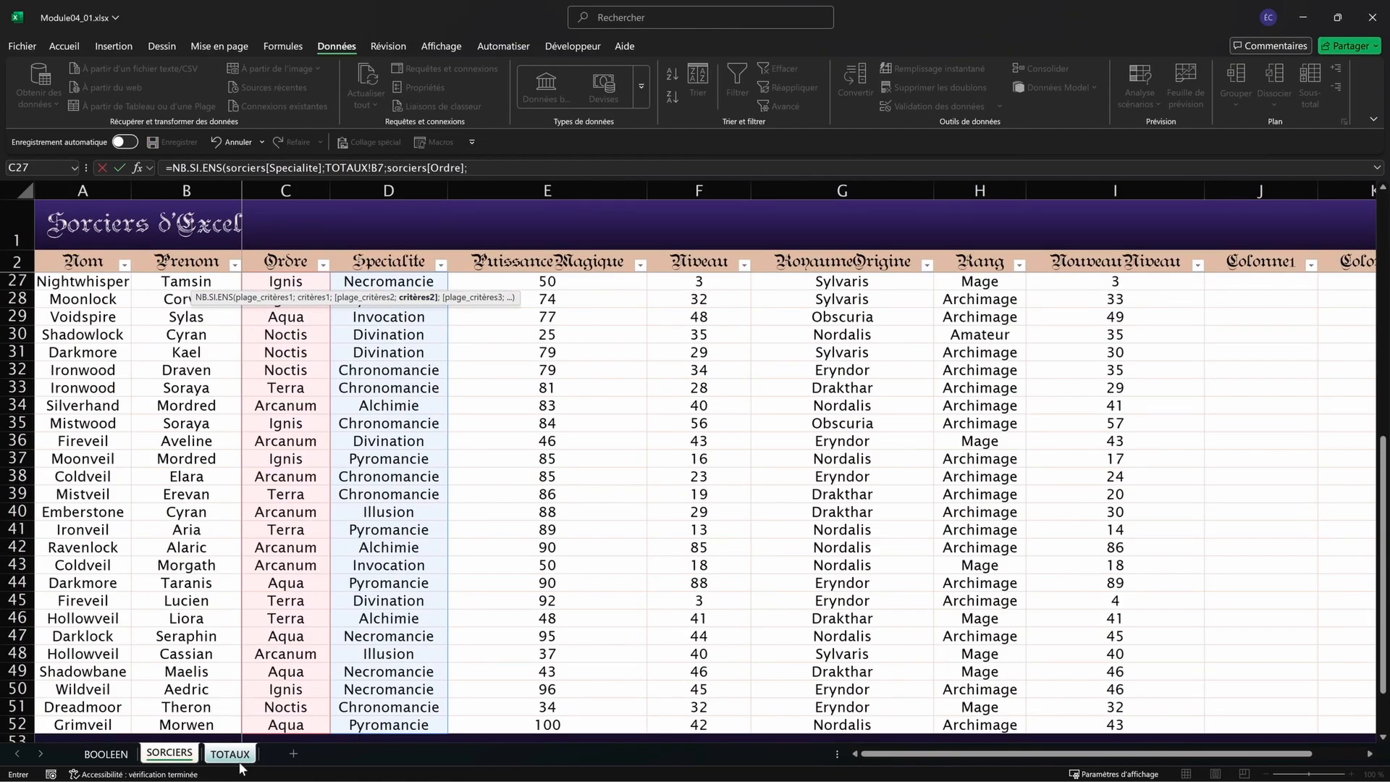
left_click(232, 754)
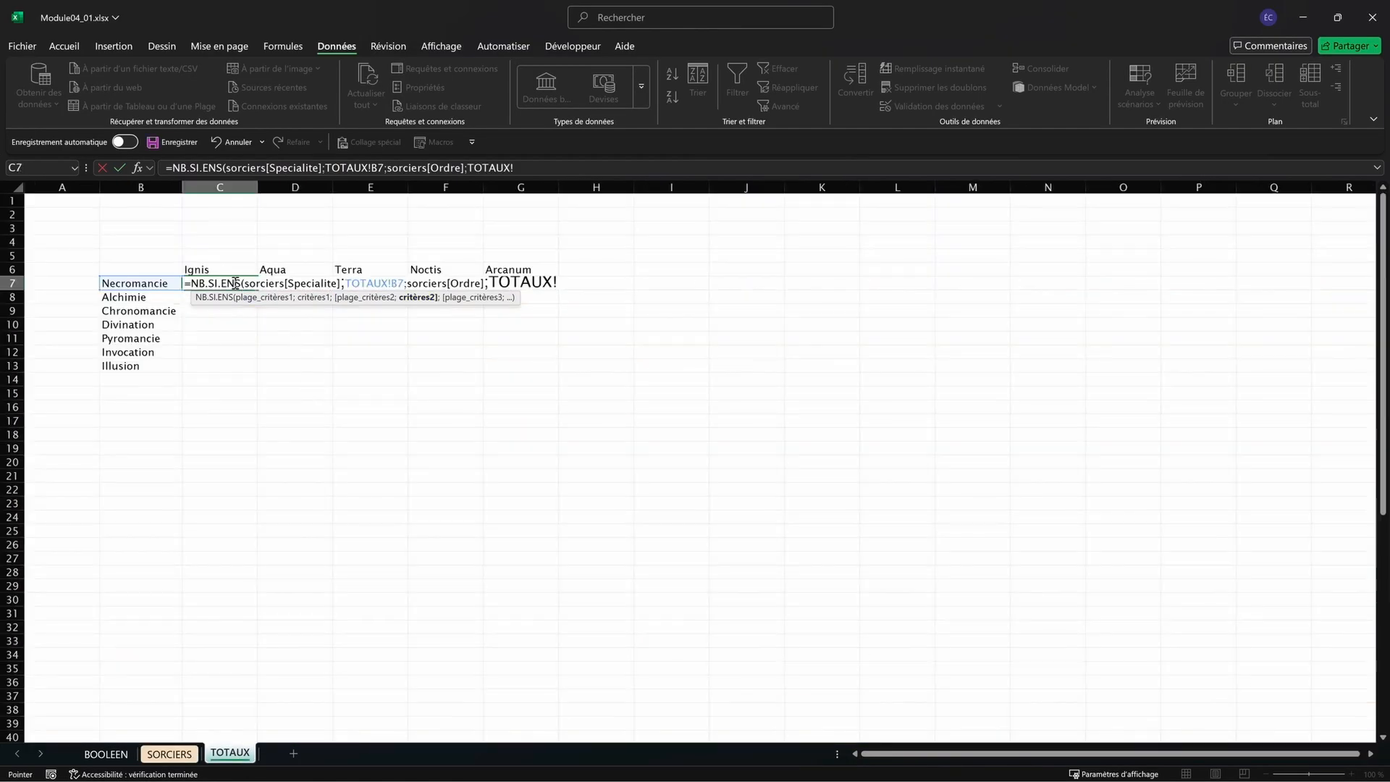
left_click(215, 268)
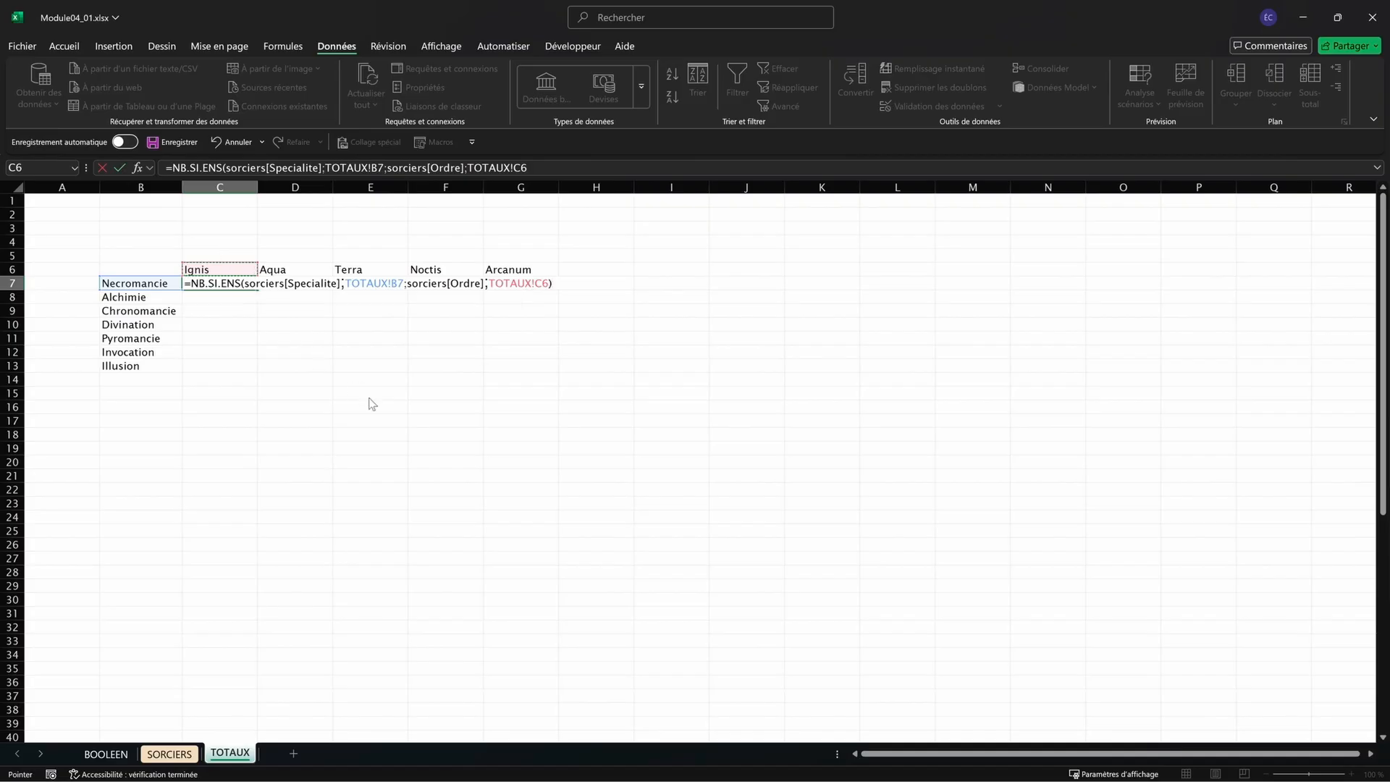
key("Return")
Step: Fill the C7 formula over C7:G13 and inspect the shifted references in C9 and D9
left_click(228, 282)
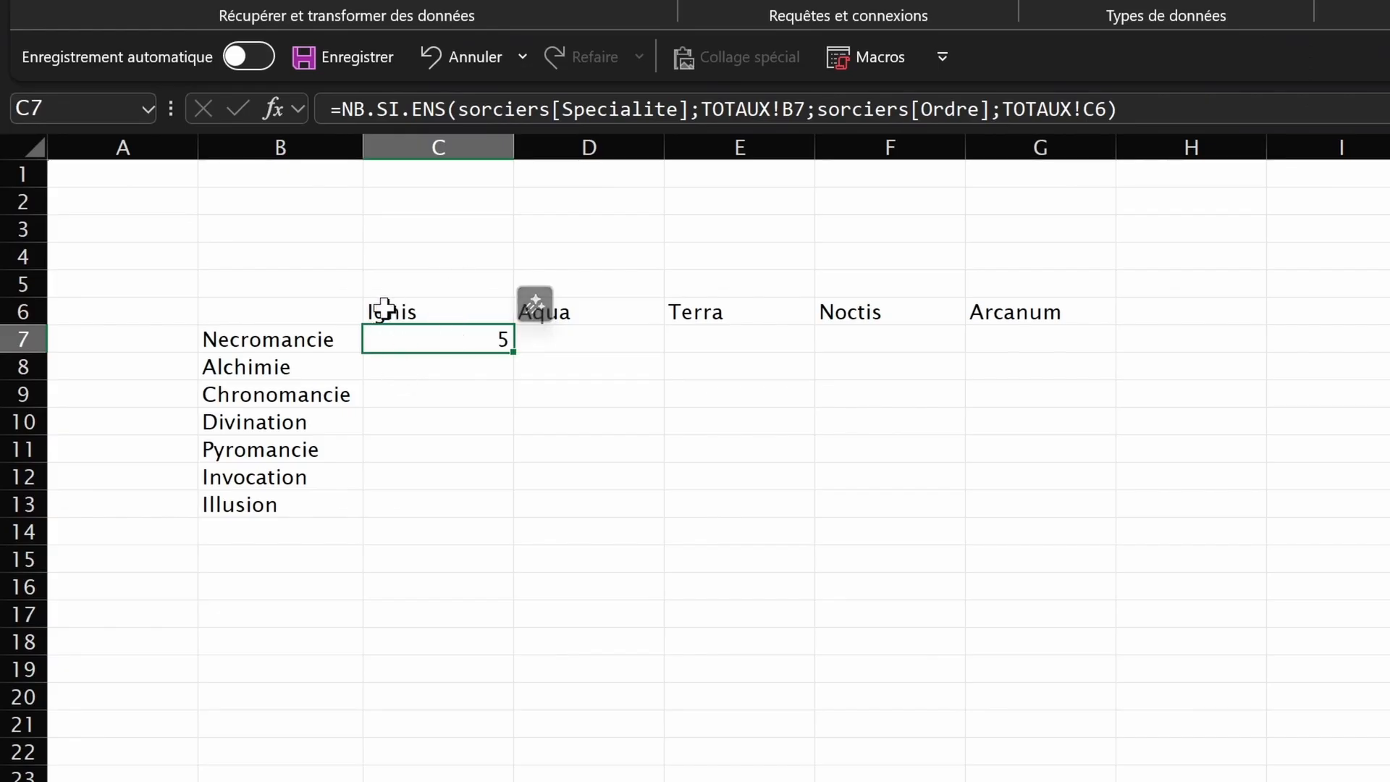
left_click(273, 337)
left_click_drag(520, 351, 1071, 525)
left_click(507, 393)
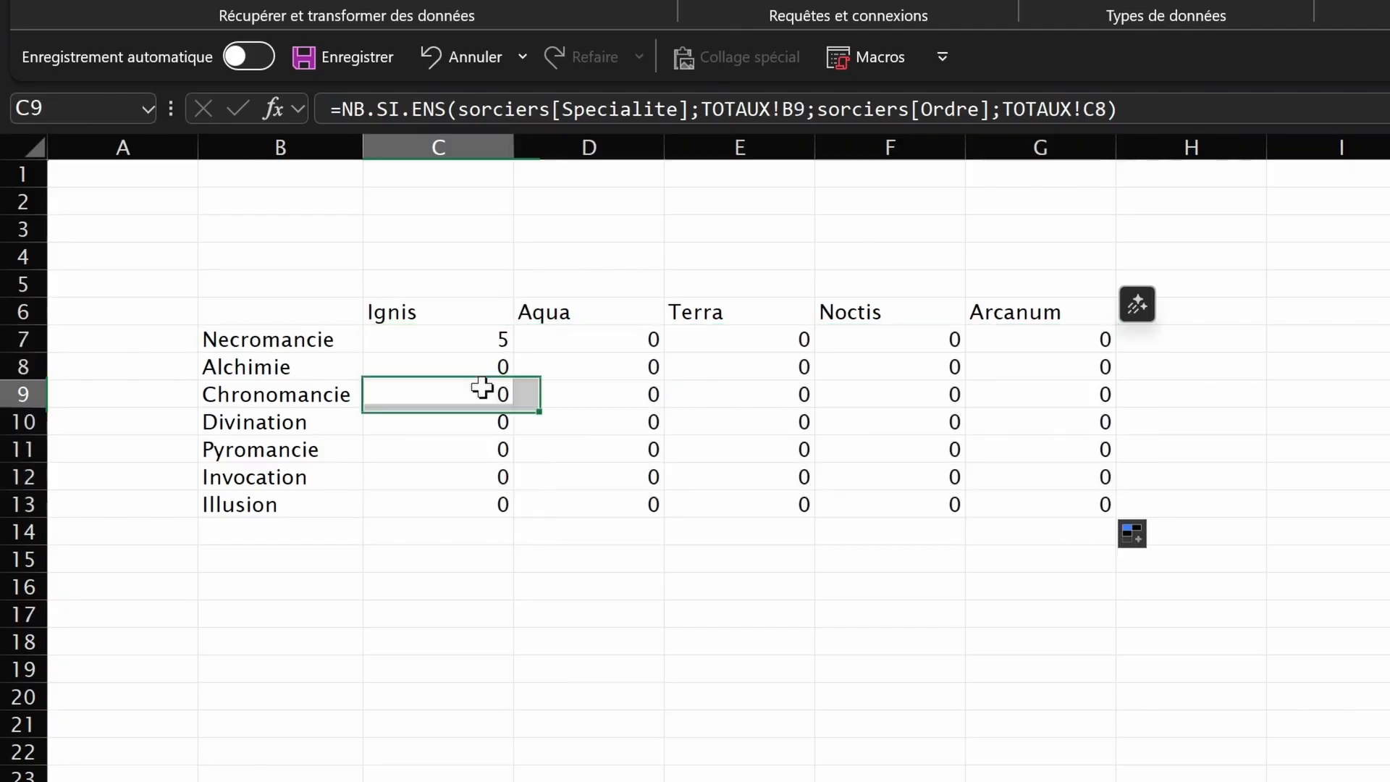
left_click(590, 394)
left_click(713, 109)
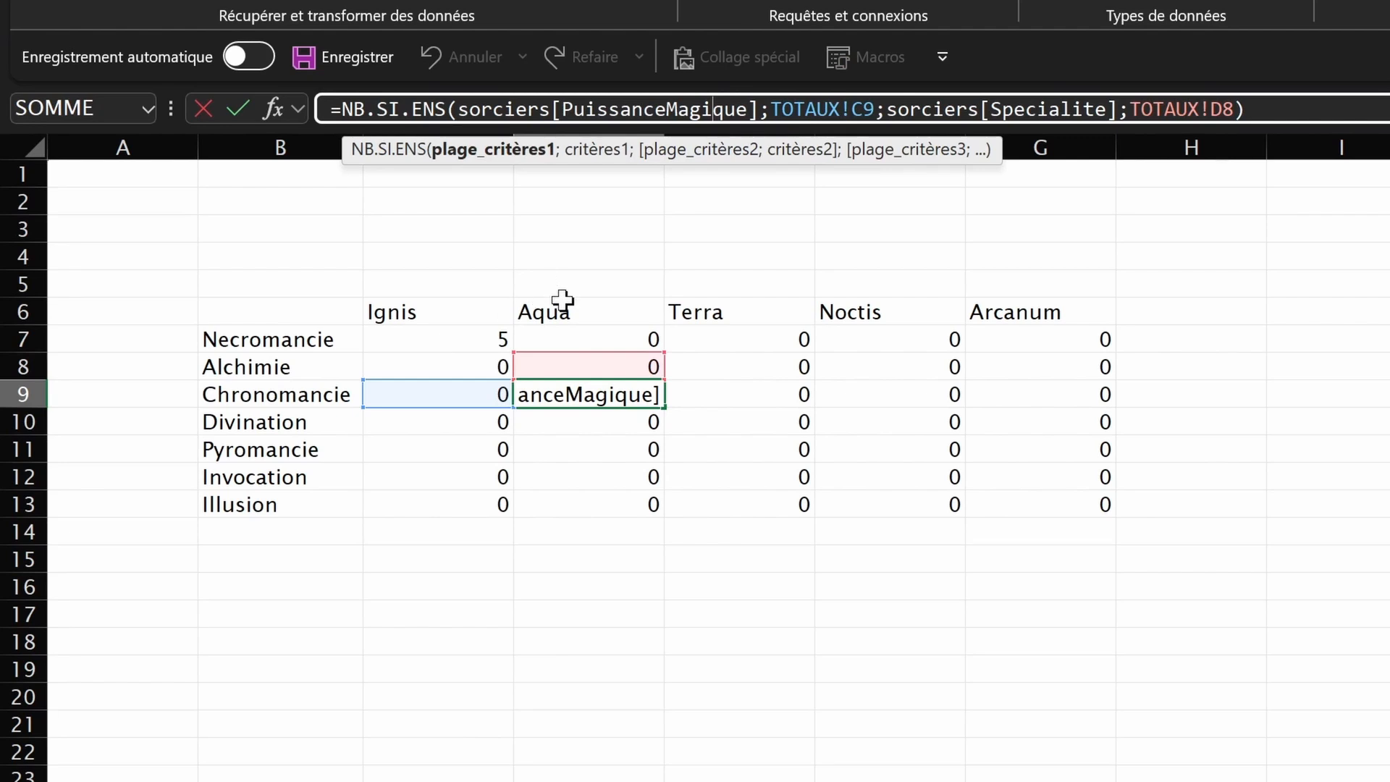
key("Escape")
Step: Try the C7 formula with absolute references $B$7 and $C$6 filled down to C13, and undo the edits and fills
left_click(499, 334)
left_click(805, 110)
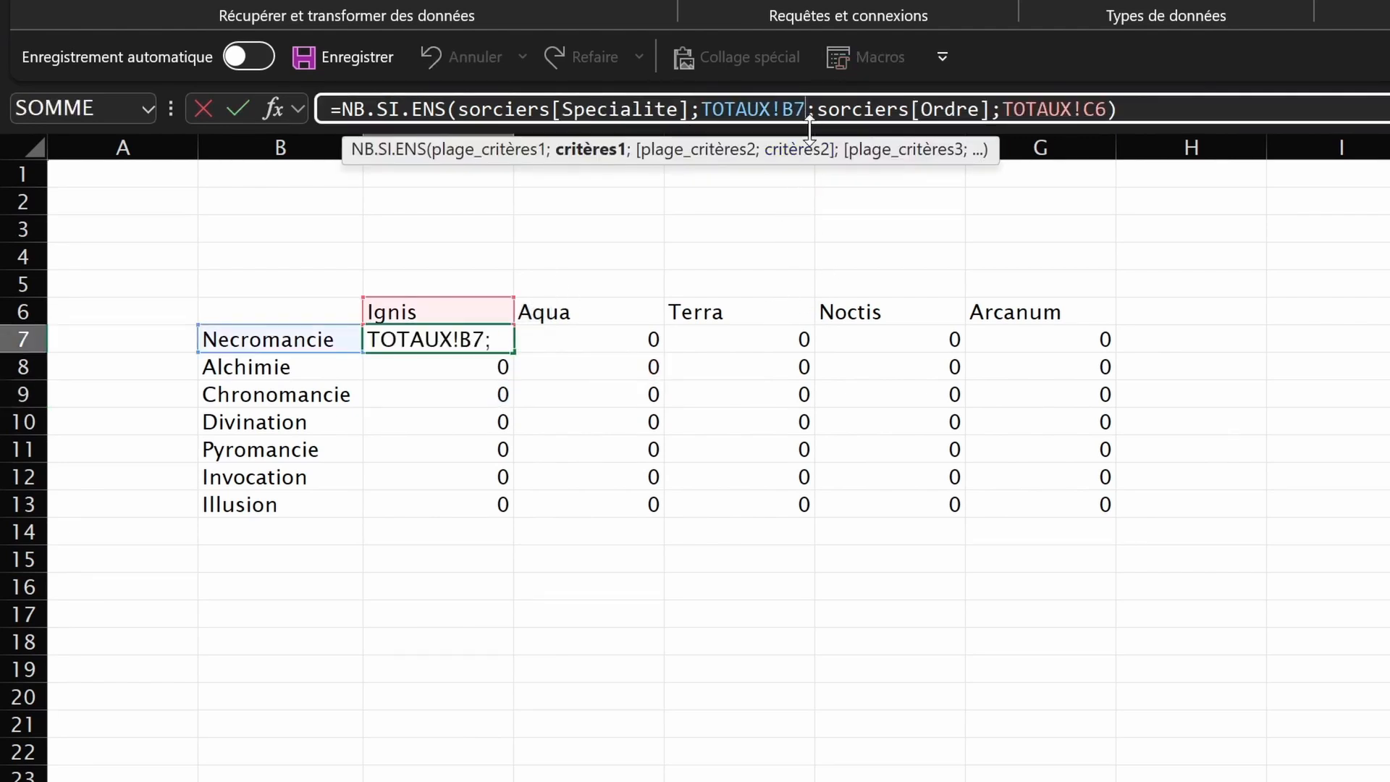
key("F4")
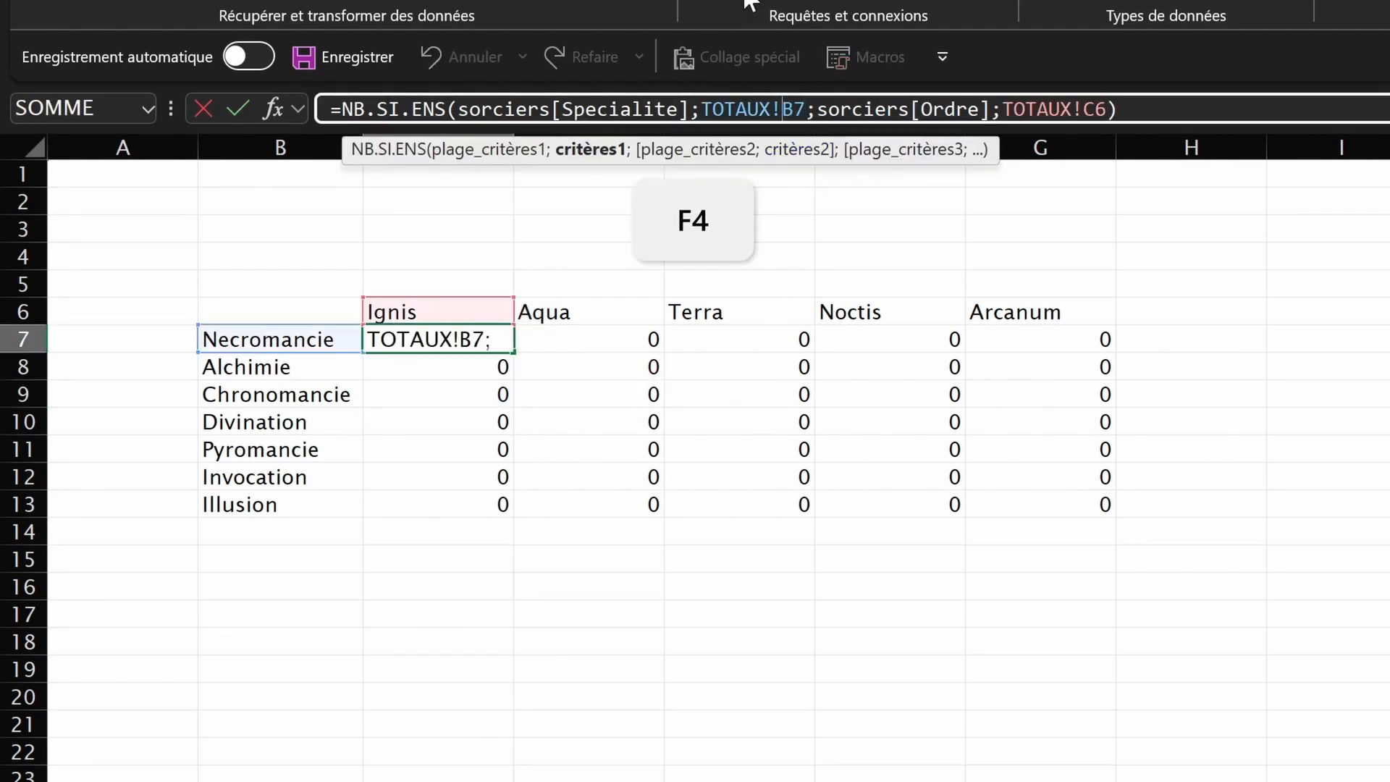
key("F4")
left_click(1119, 110)
key("F4")
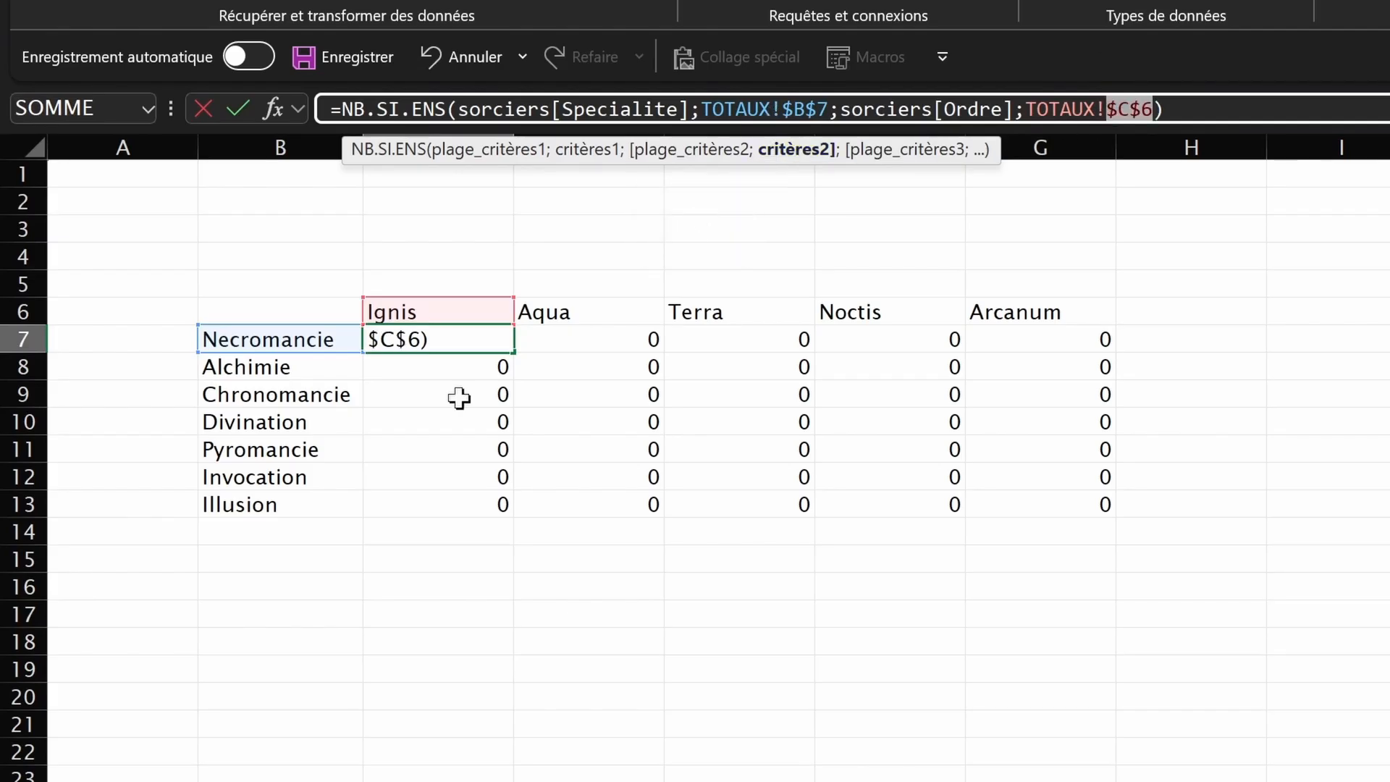
key("ctrl+Return")
left_click_drag(513, 353, 512, 516)
key("ctrl+z")
key("ctrl+z")
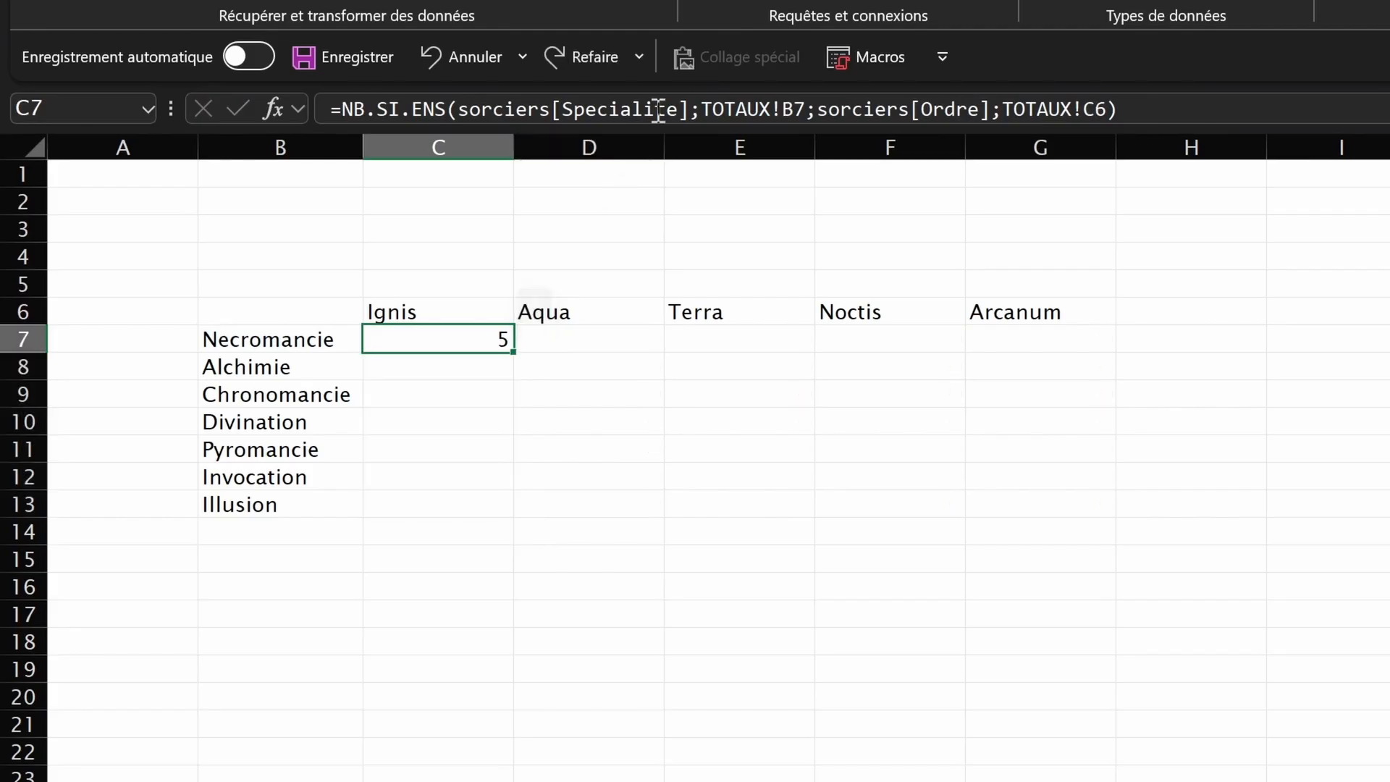
Step: Make both criterion references in the C7 formula absolute, as $B$7 and $C$6
left_click(514, 109)
left_click(784, 110)
key("F4")
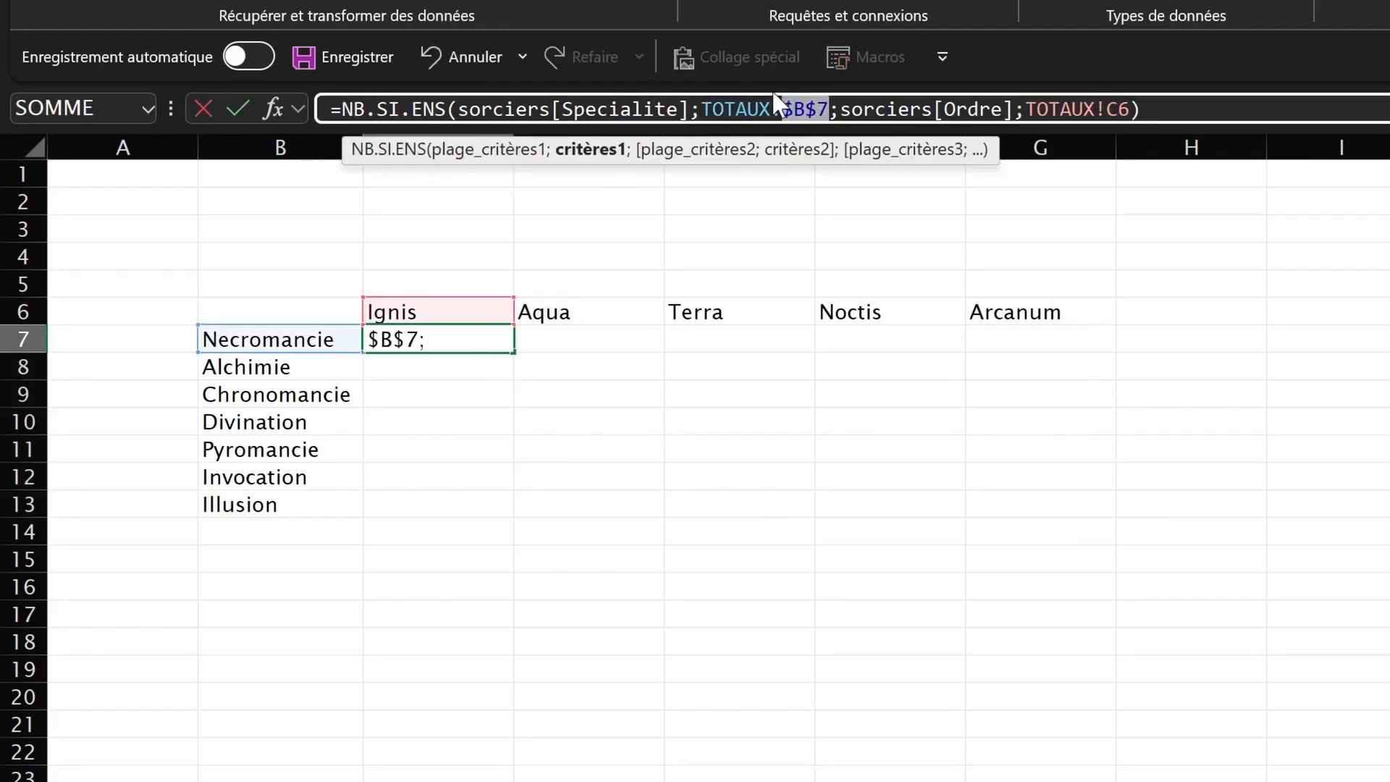
left_click(1118, 108)
key("F4")
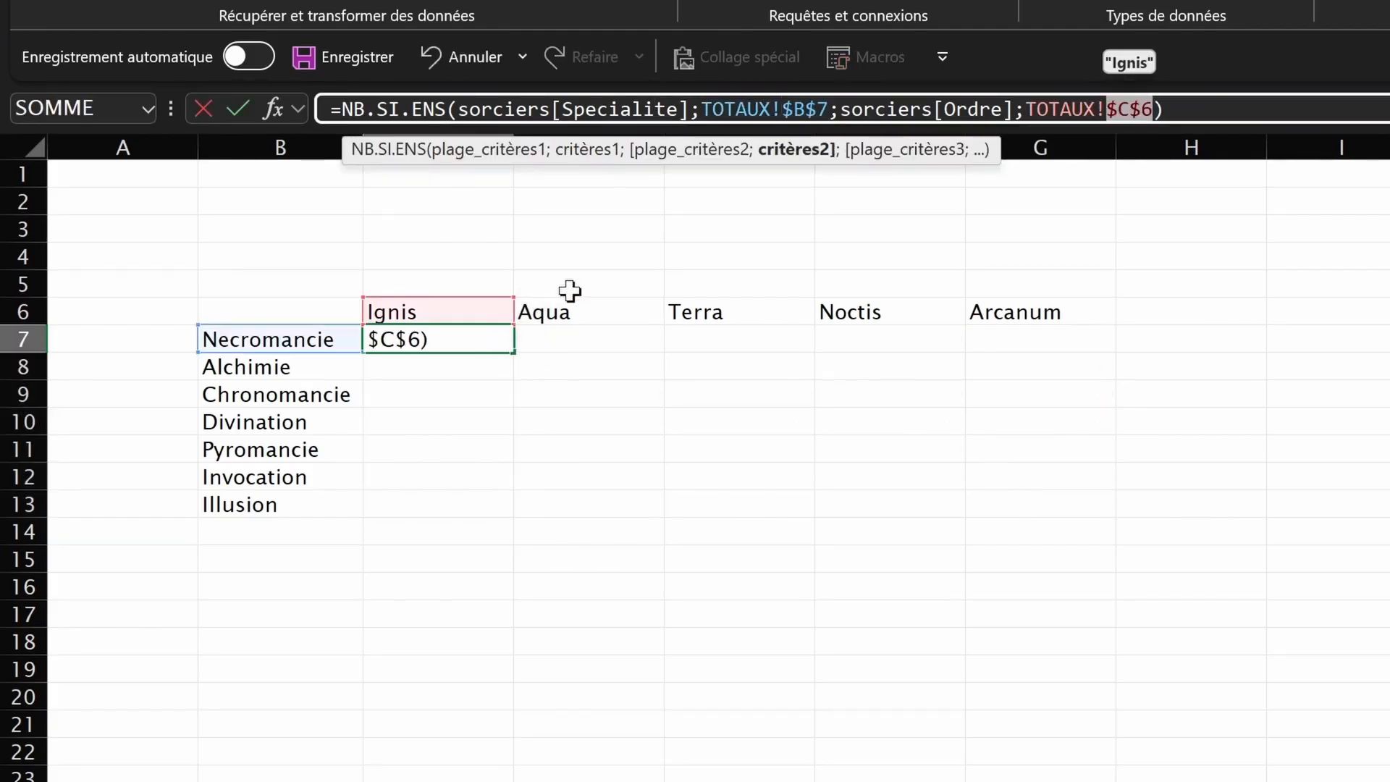
Step: Change the two criterion references in the C7 formula to the mixed references $B7 and C$6
left_click(811, 111)
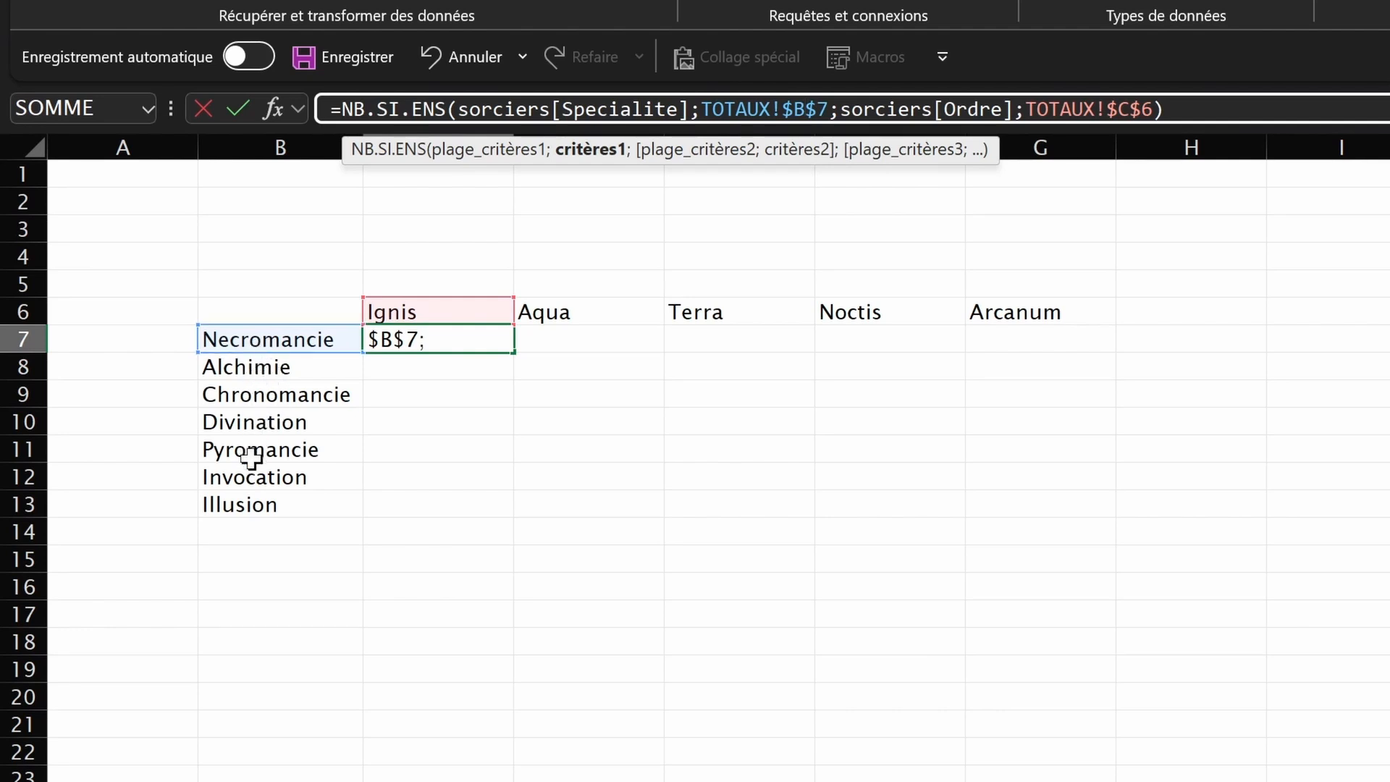
left_click(807, 107)
key("BackSpace")
key("End")
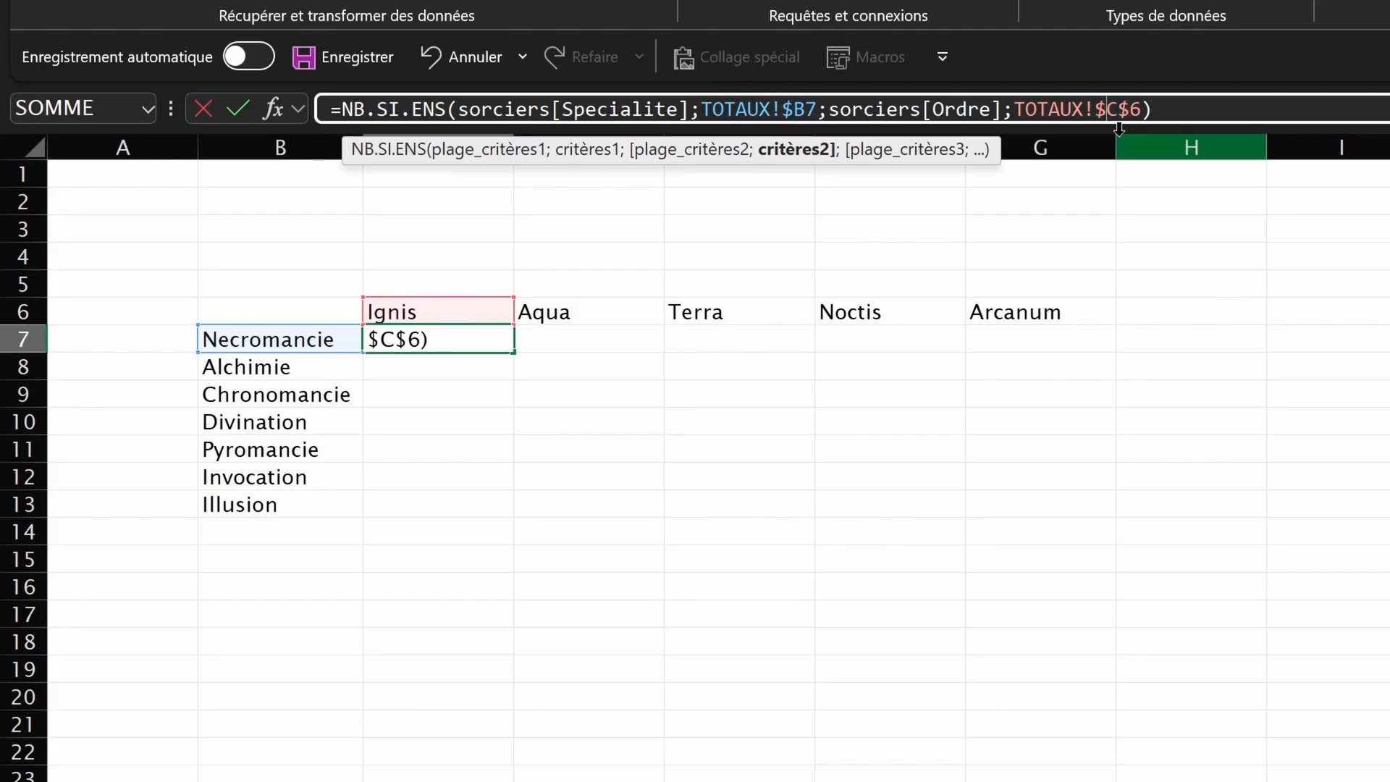
key("BackSpace")
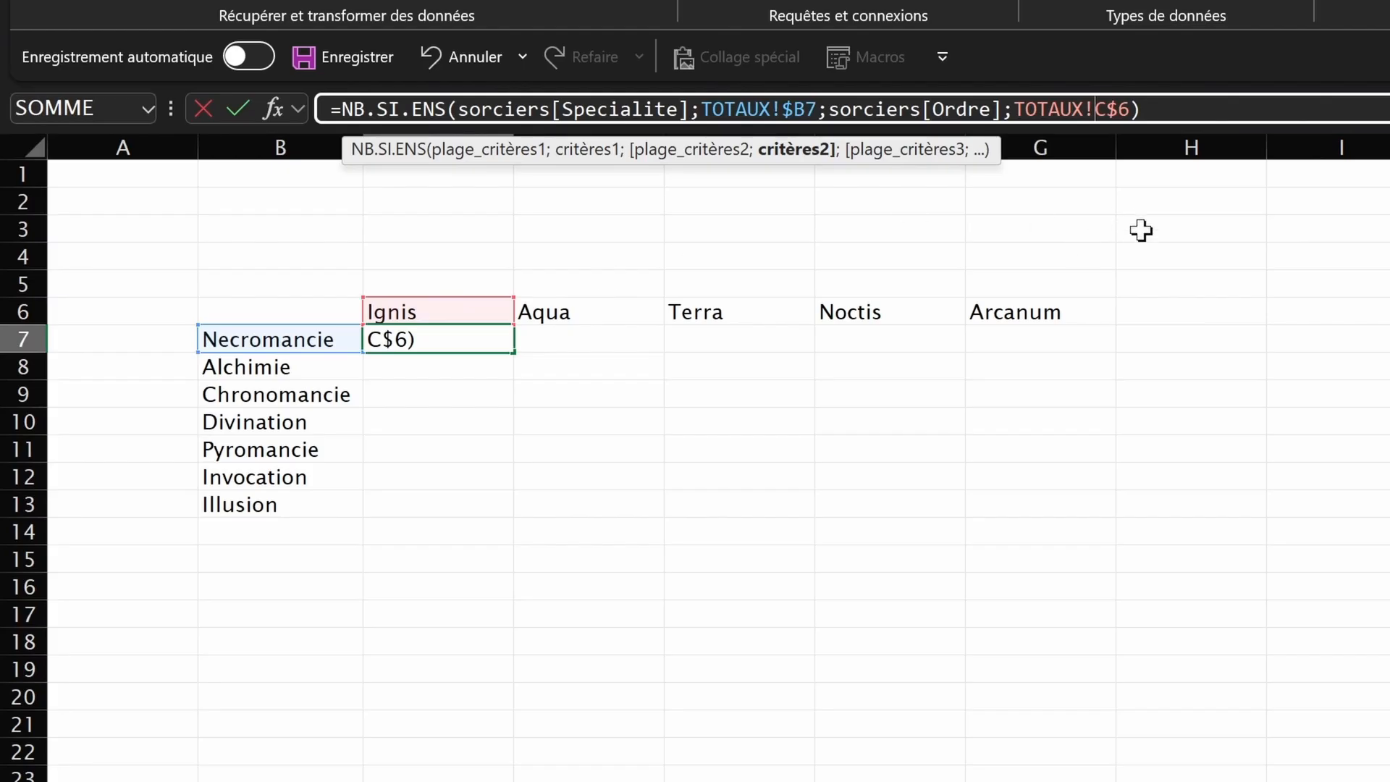
key("Return")
Step: Fill the C7 formula over C7:G13 and inspect the table column names used in the cells of rows 7 and 8
left_click(470, 339)
left_click_drag(513, 352, 1066, 537)
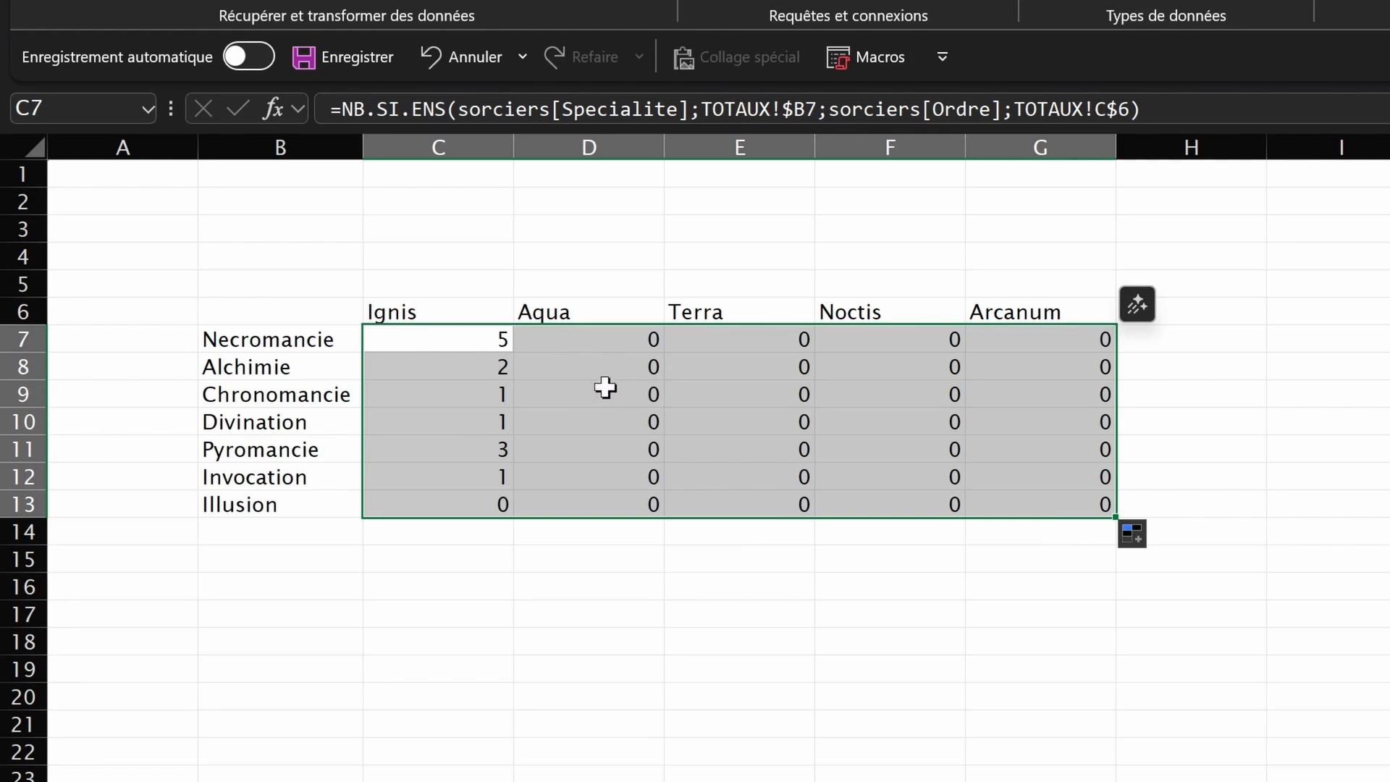
left_click(571, 338)
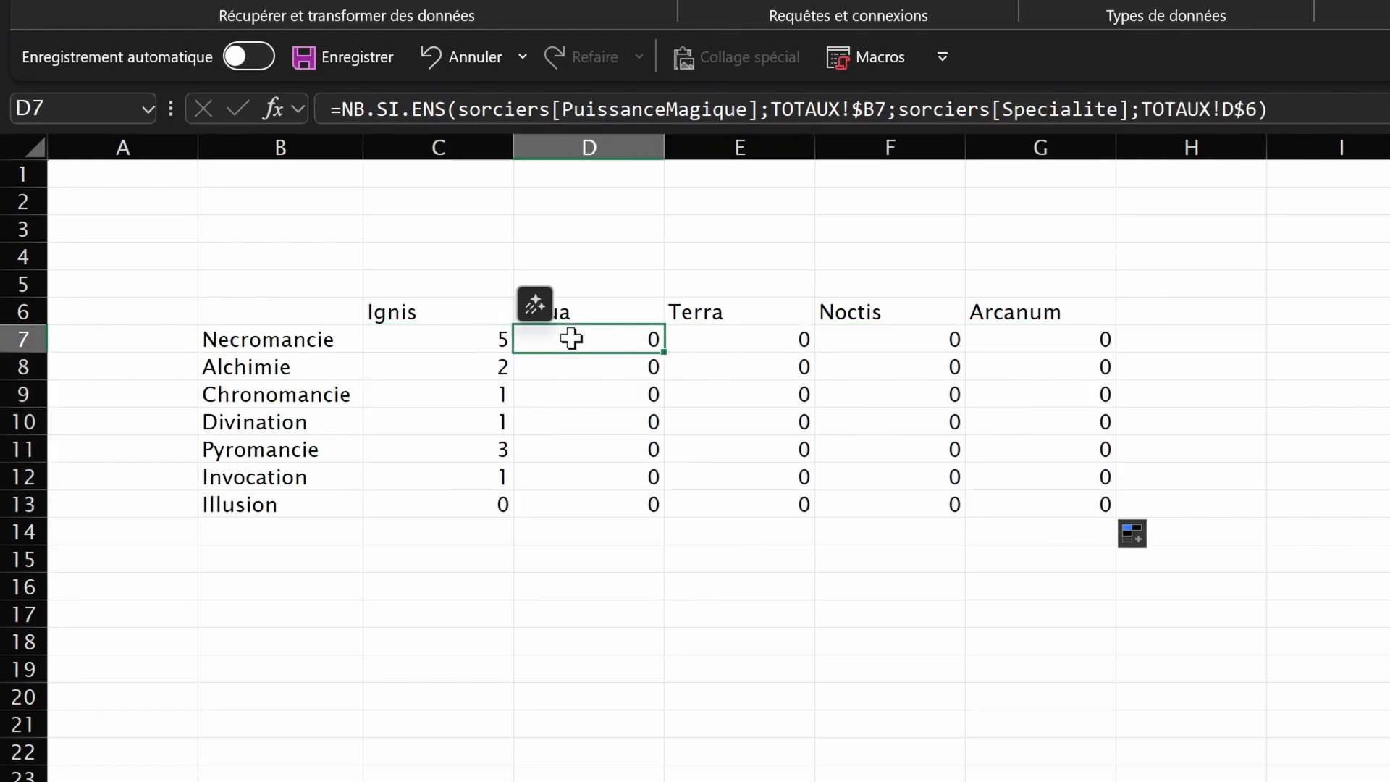
left_click(449, 340)
left_click(570, 108)
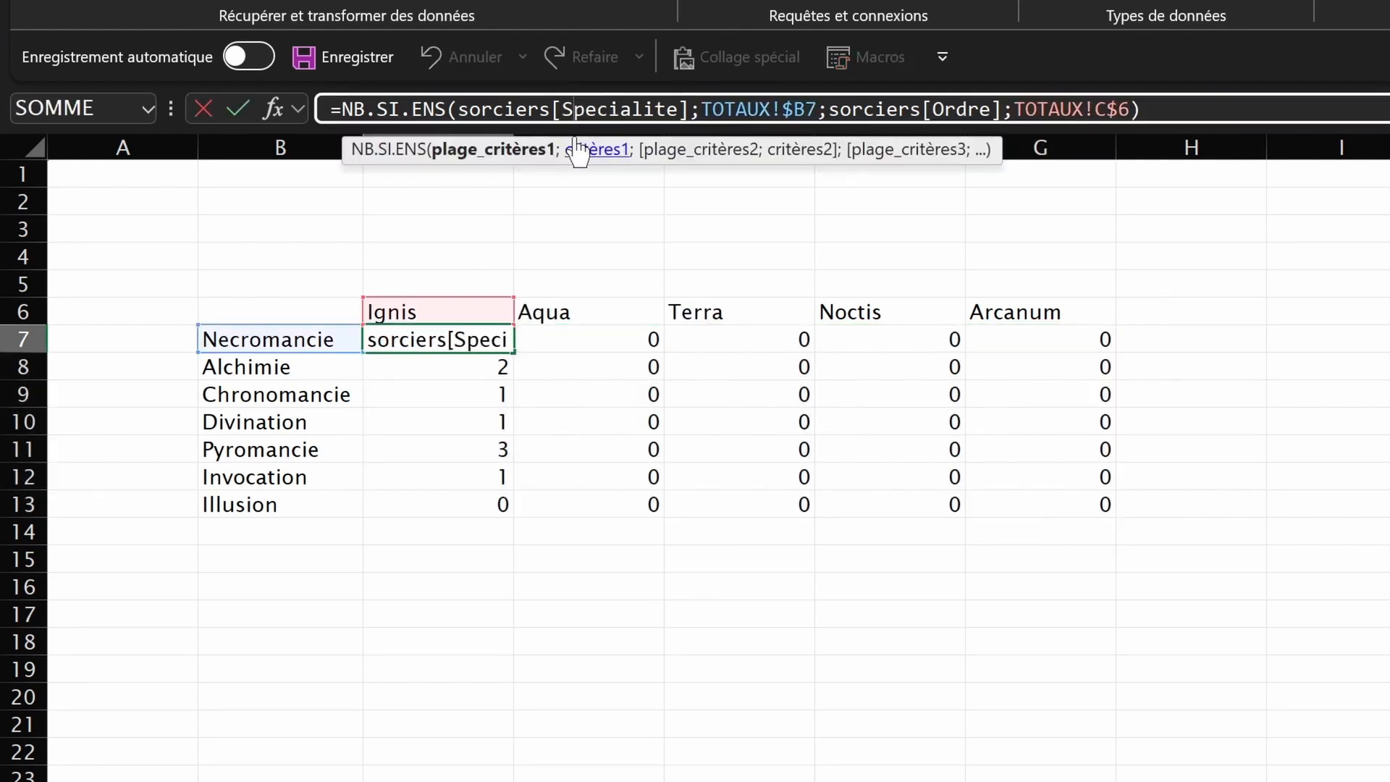
key("Return")
key("Right")
key("Right")
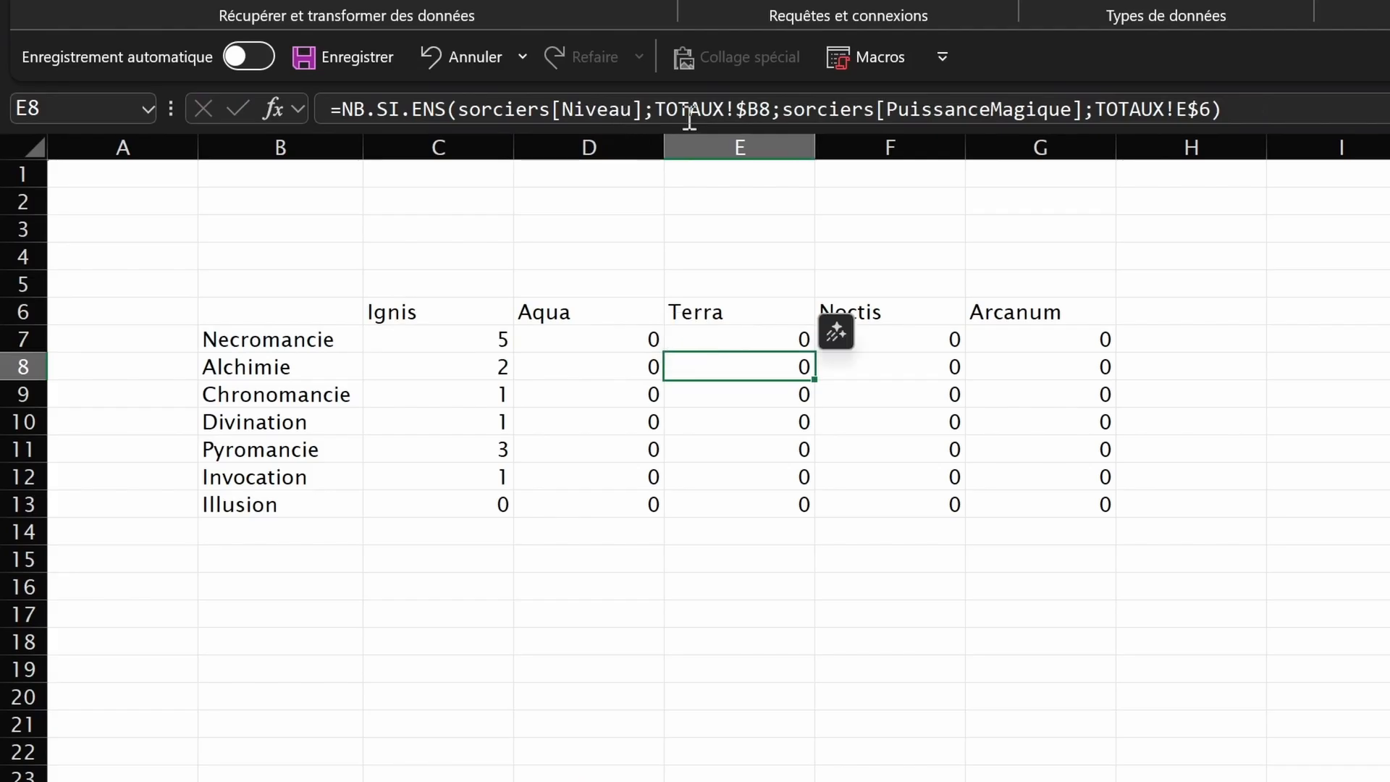
key("Right")
key("Left")
key("Left")
key("Left")
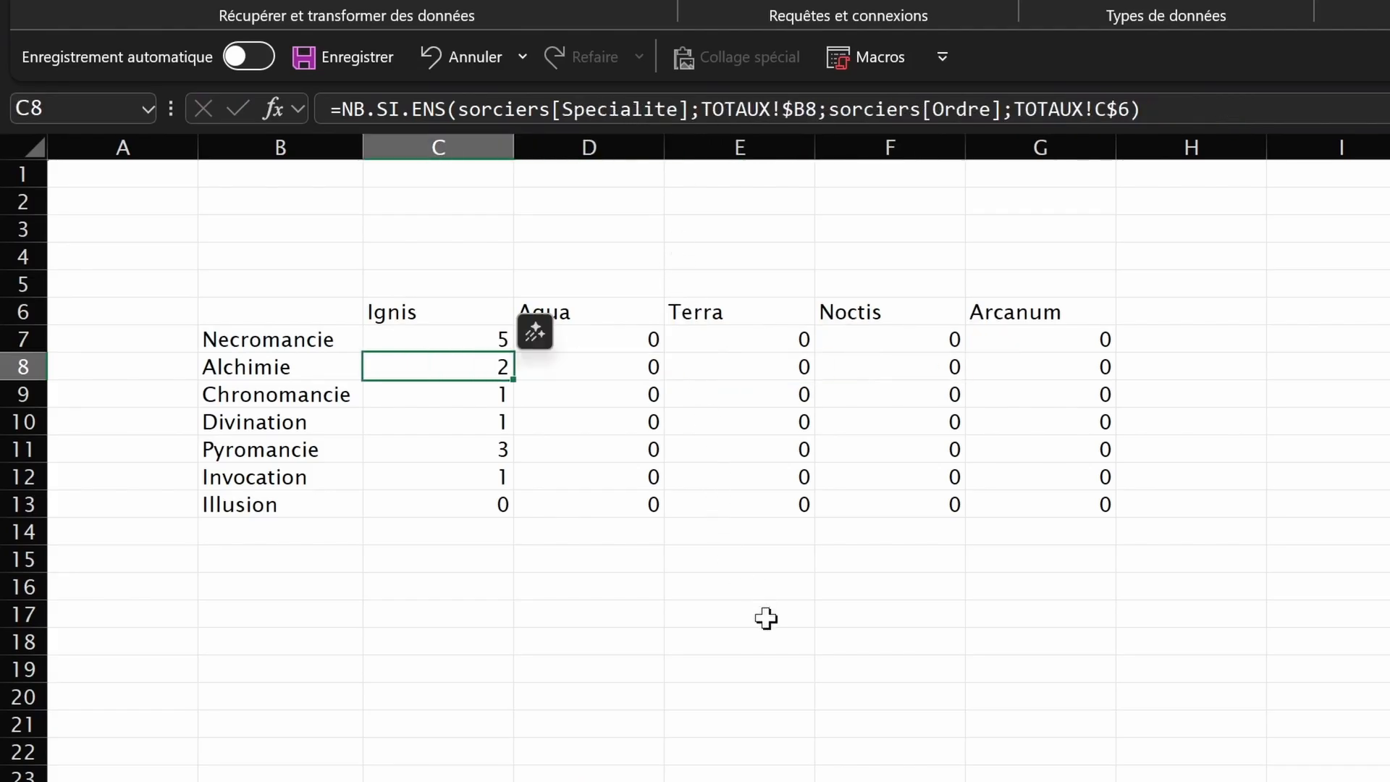
Step: Undo the fill across columns D to G, and paste a copy of C7:C13 into D7:G13 instead
key("ctrl+z")
key("ctrl+z")
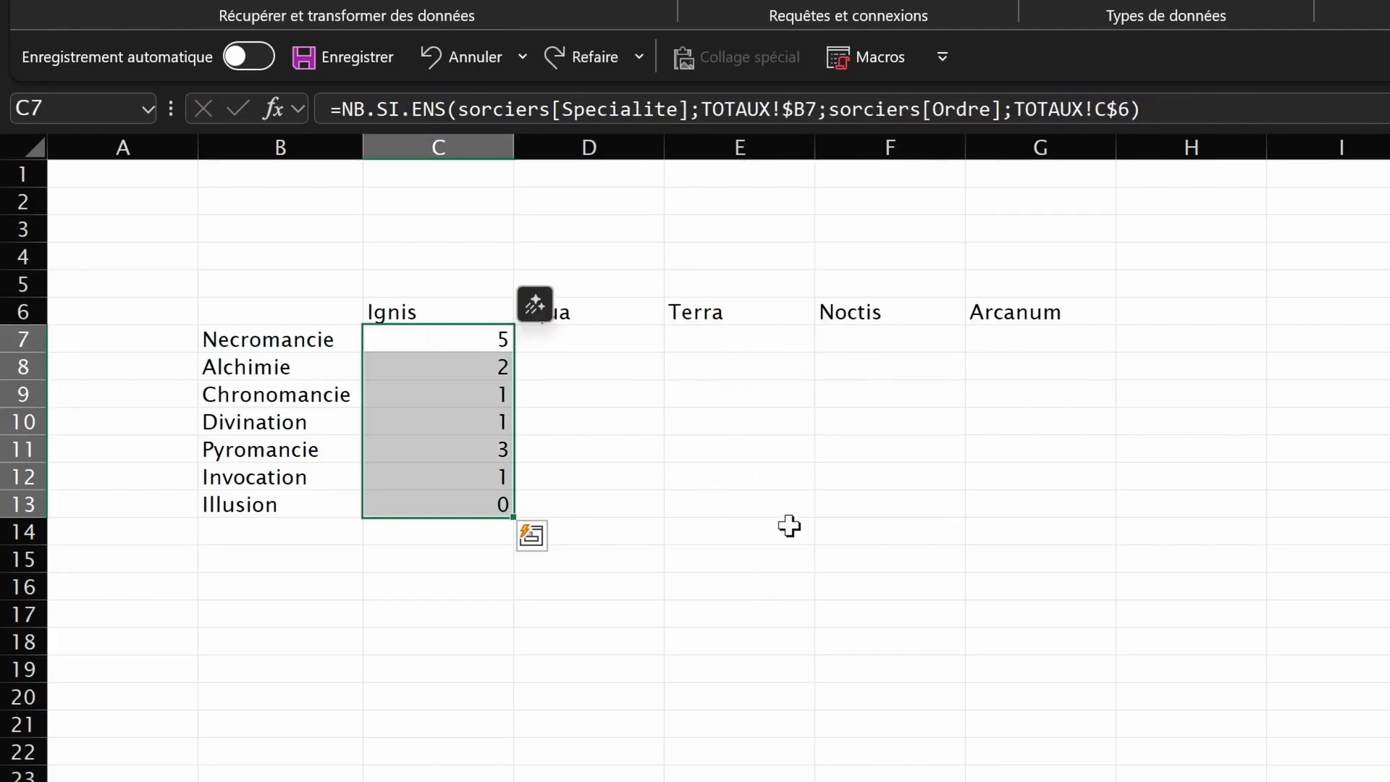
key("ctrl+c")
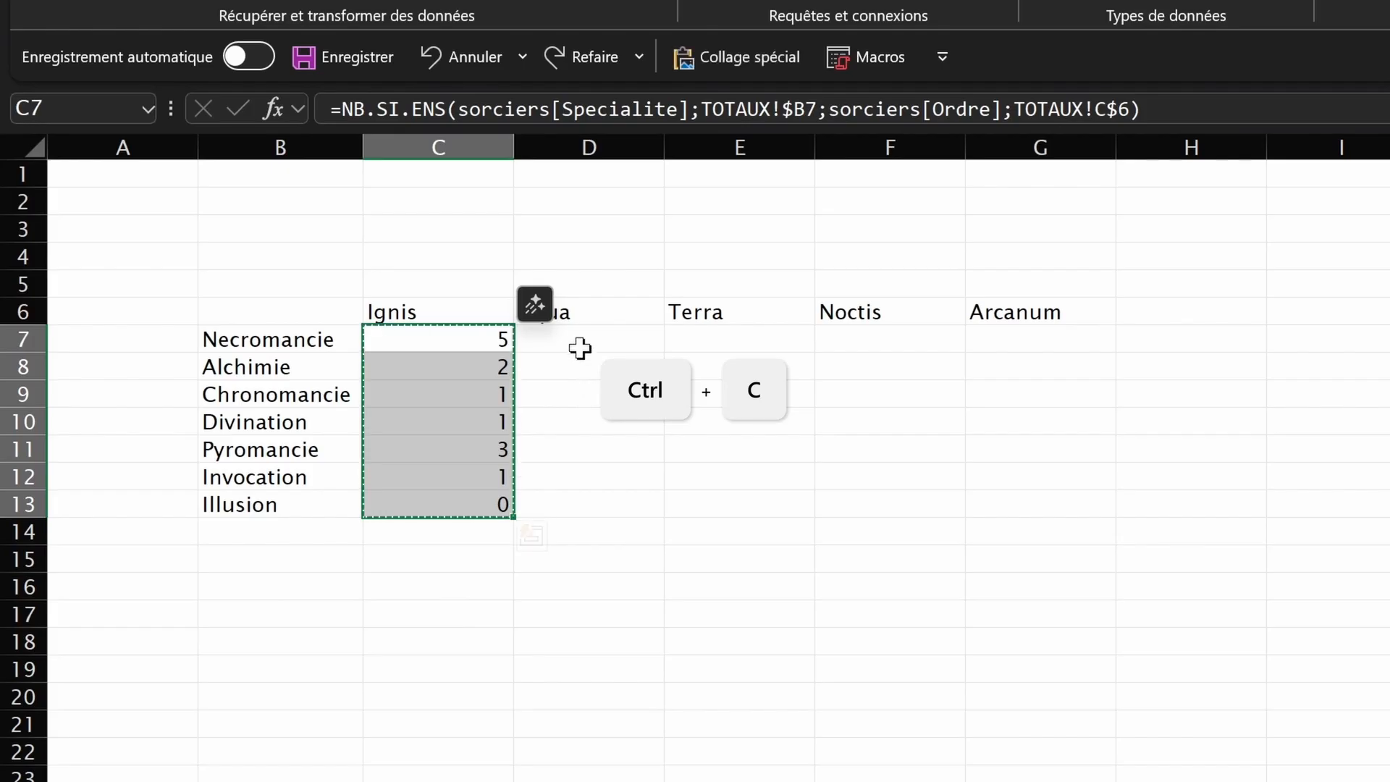
left_click_drag(587, 342, 1005, 499)
key("ctrl+v")
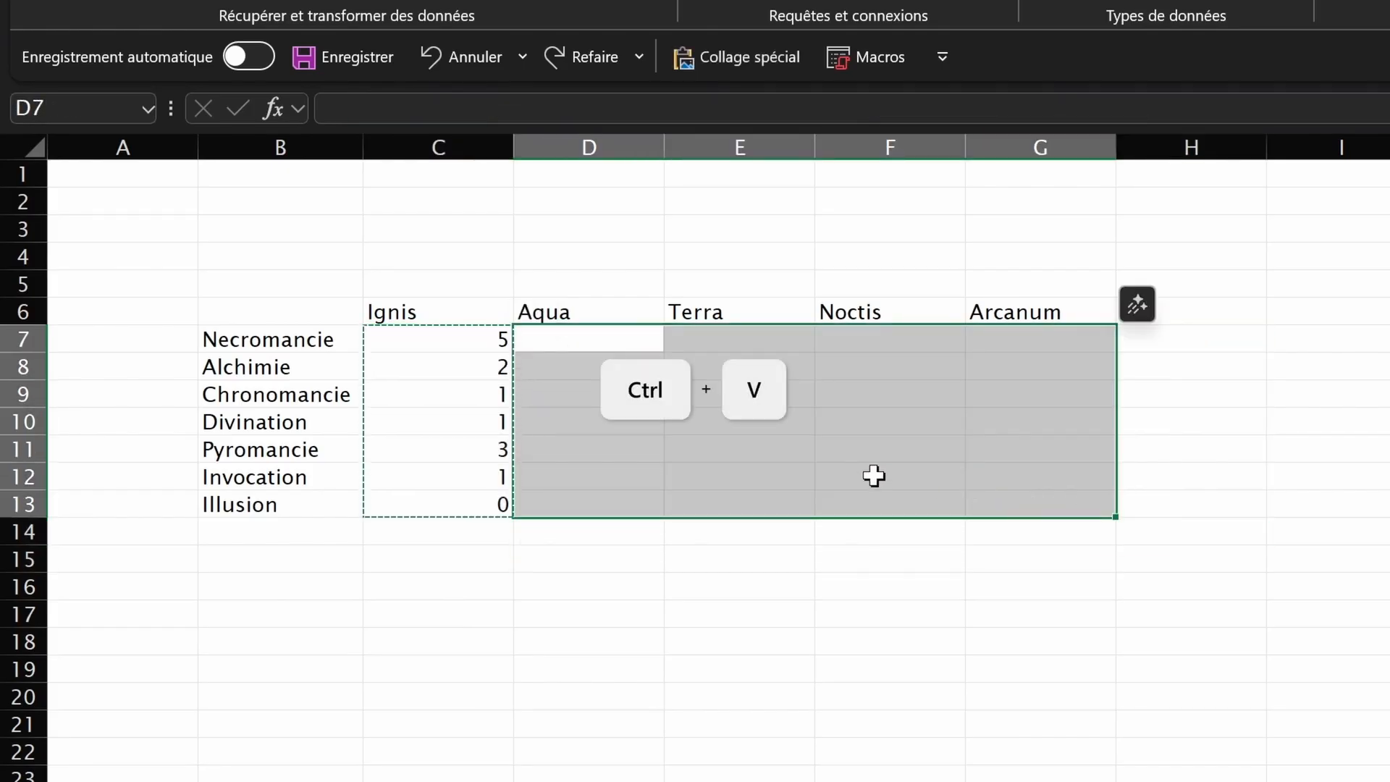
Step: Examine the ranges and criteria of the pasted formulas along row 9, up to column F
key("Down")
key("Down")
key("Right")
key("Left")
key("Left")
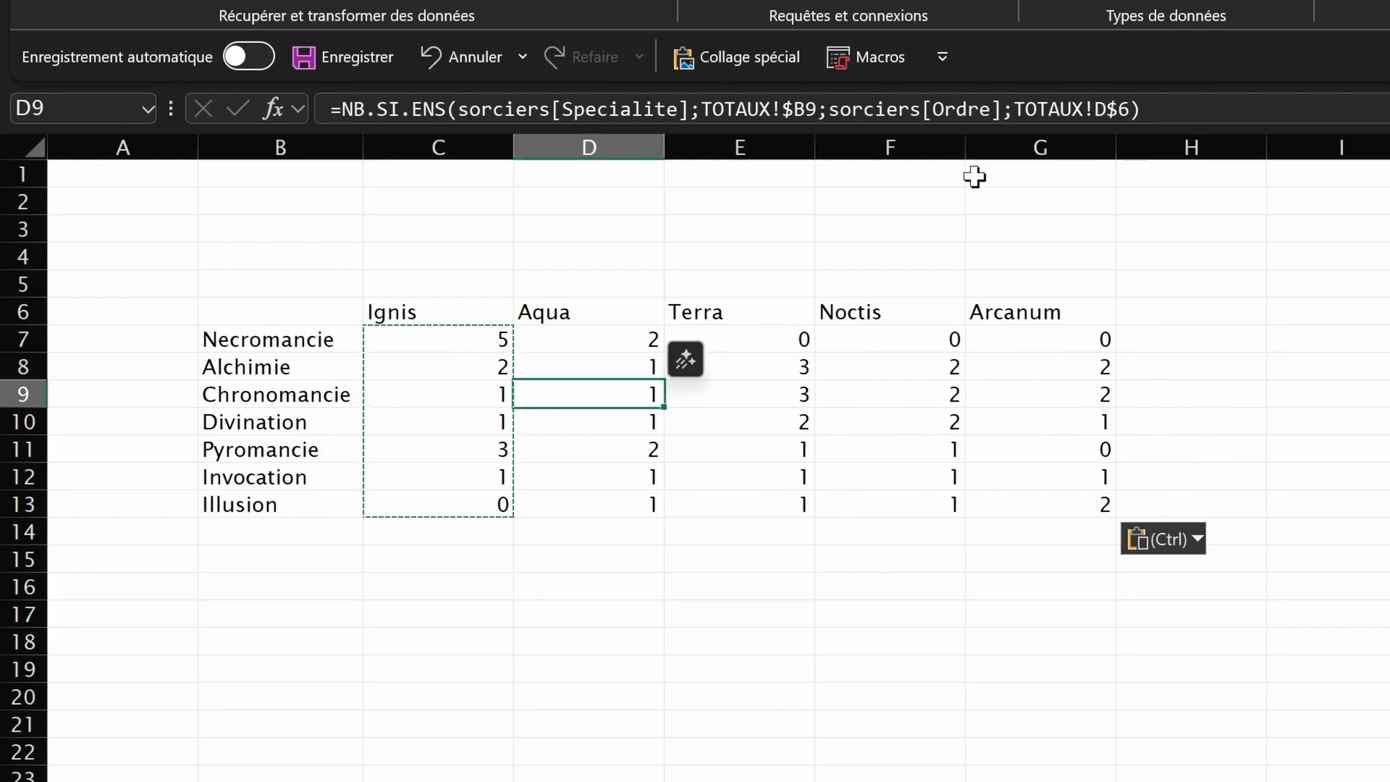
key("Right")
key("Right")
key("Right")
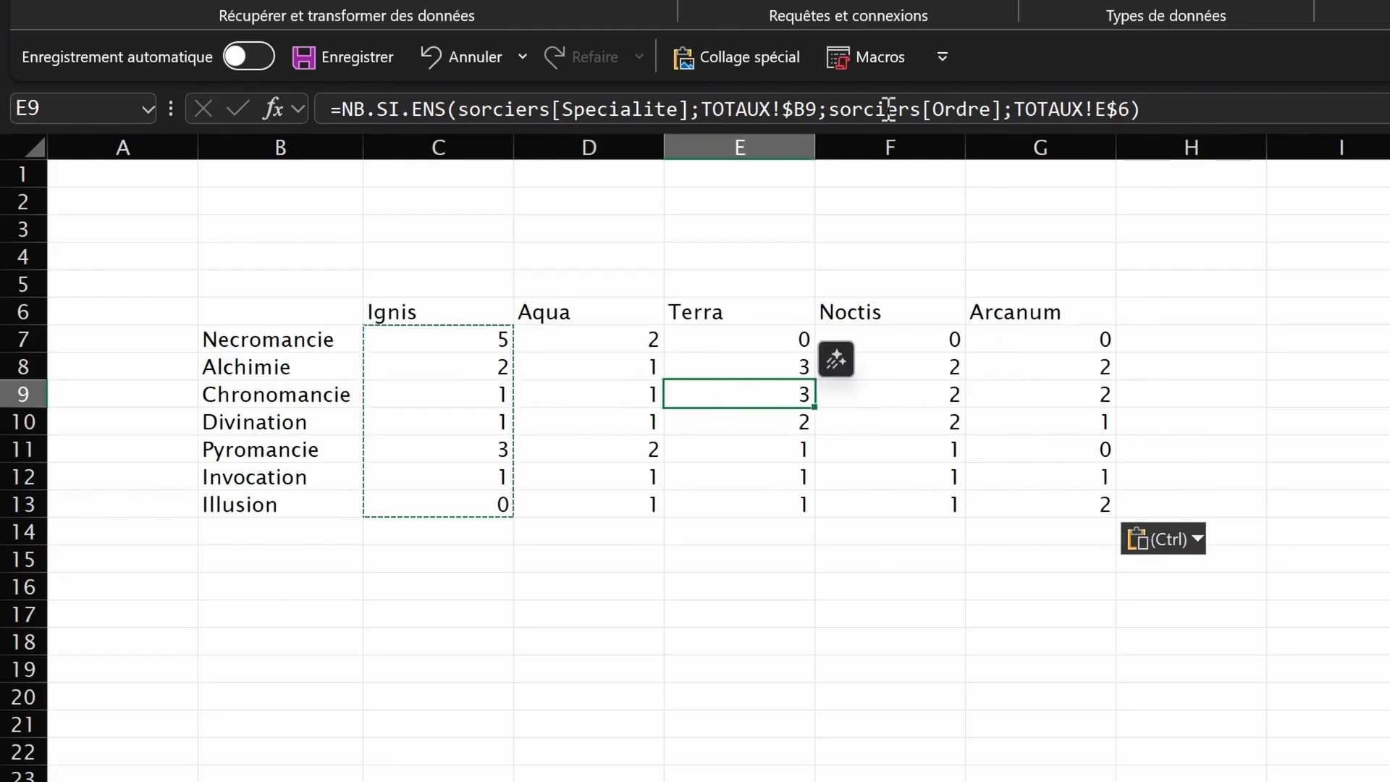
left_click(1083, 109)
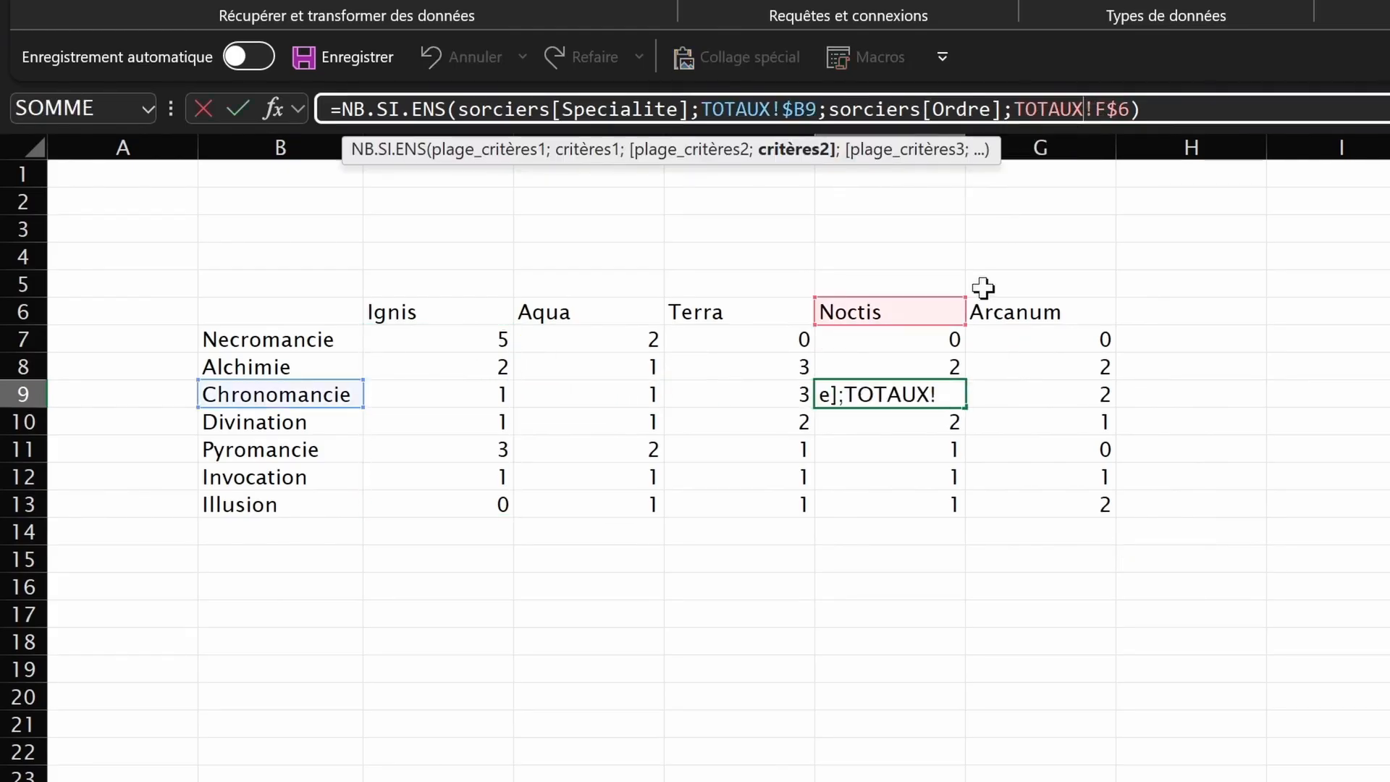
key("Return")
Step: Examine the pasted formulas in the Noctis column from row 10 downward, and return to D9
left_click(855, 110)
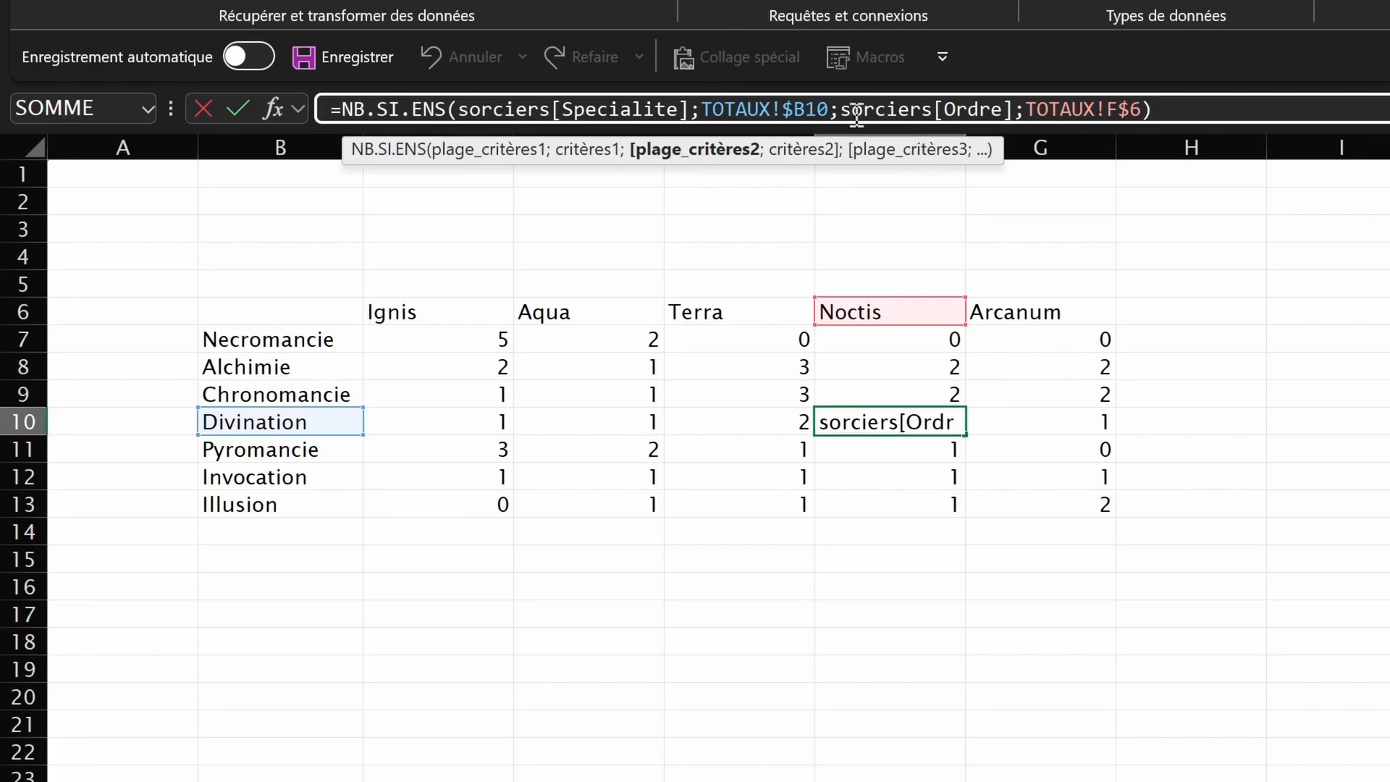
key("Return")
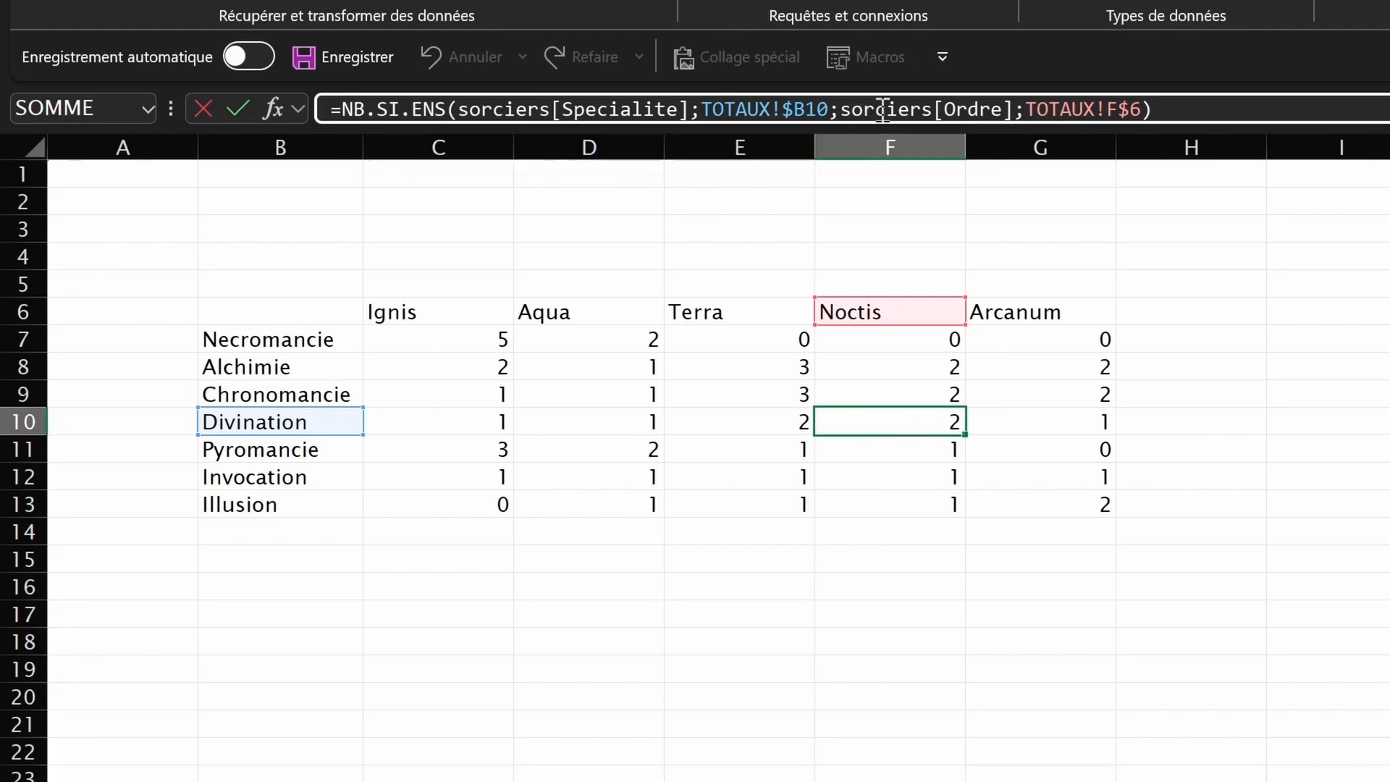
key("Down")
key("Down")
left_click(791, 110)
key("Return")
key("Up")
key("Up")
key("Up")
left_click(651, 396)
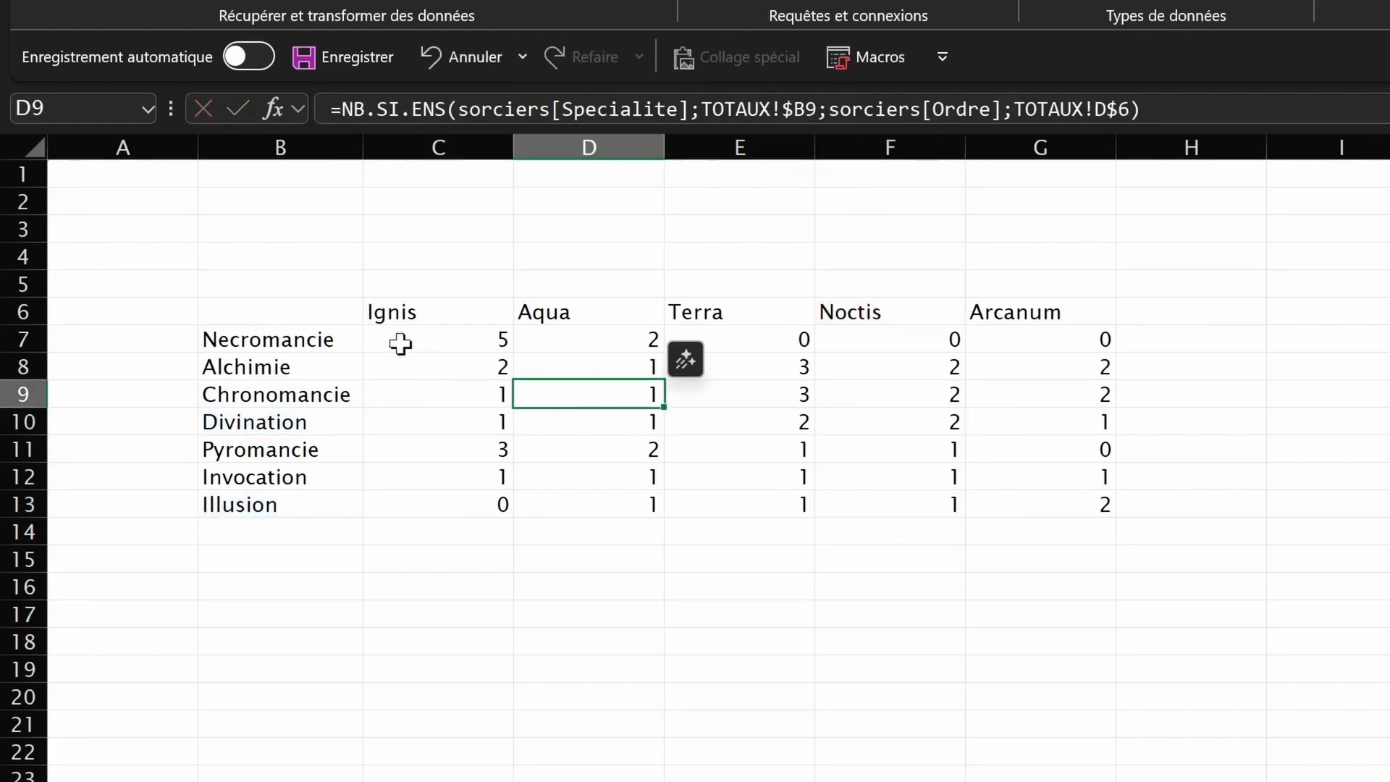
Step: Lock the first range in the C7 formula by rewriting it as sorciers[[Specialite]:[Specialite]]
left_click(388, 341)
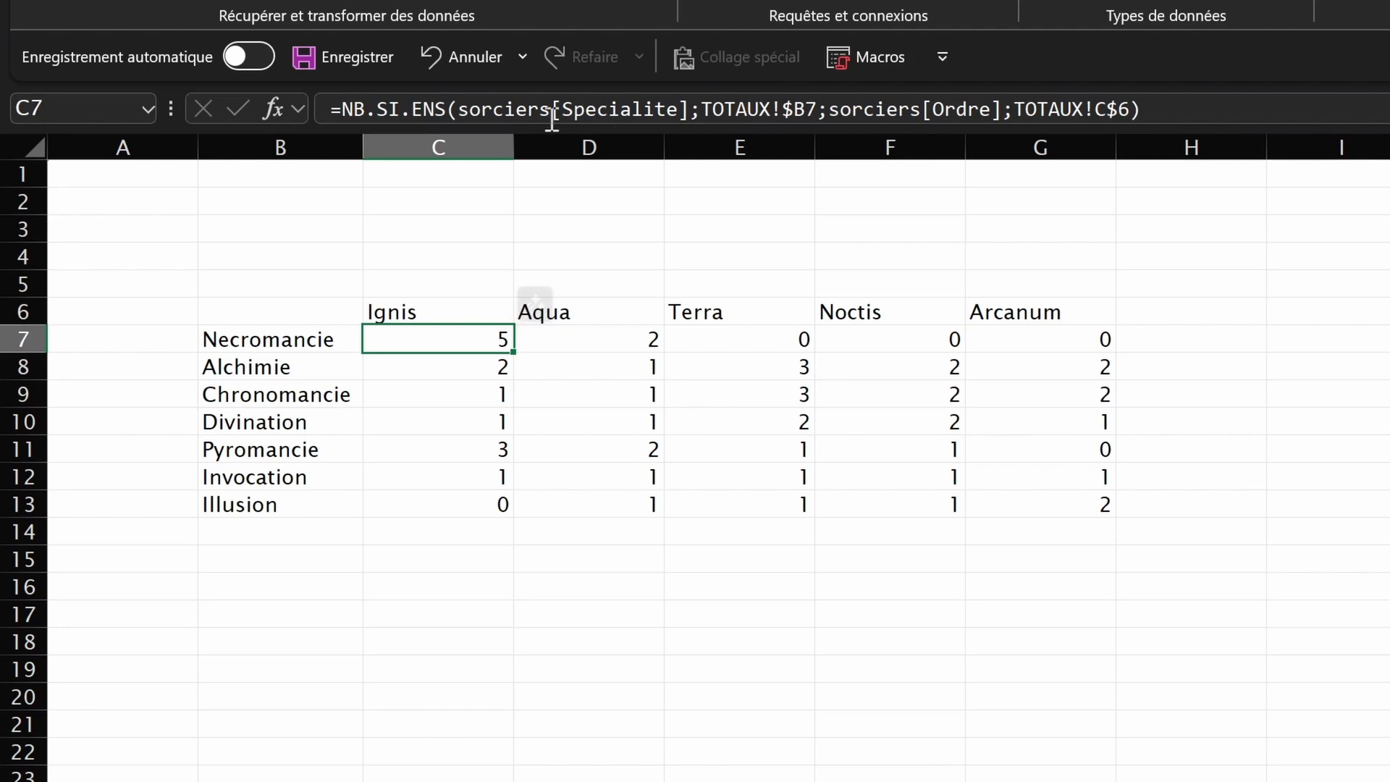
mouse_move(555, 116)
left_mouse_down()
mouse_move(692, 117)
mouse_move(561, 114)
left_mouse_up()
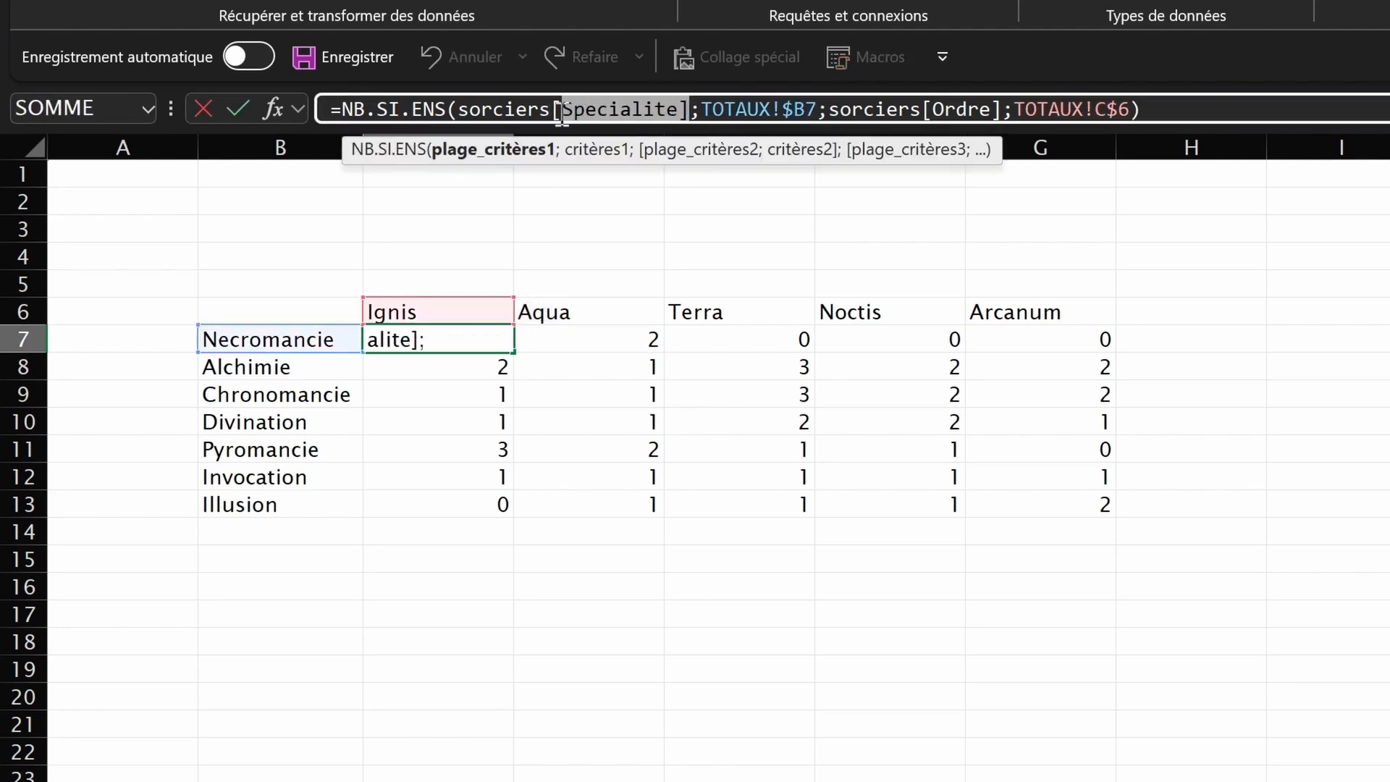
left_click(689, 113)
type(":")
key("ctrl+v")
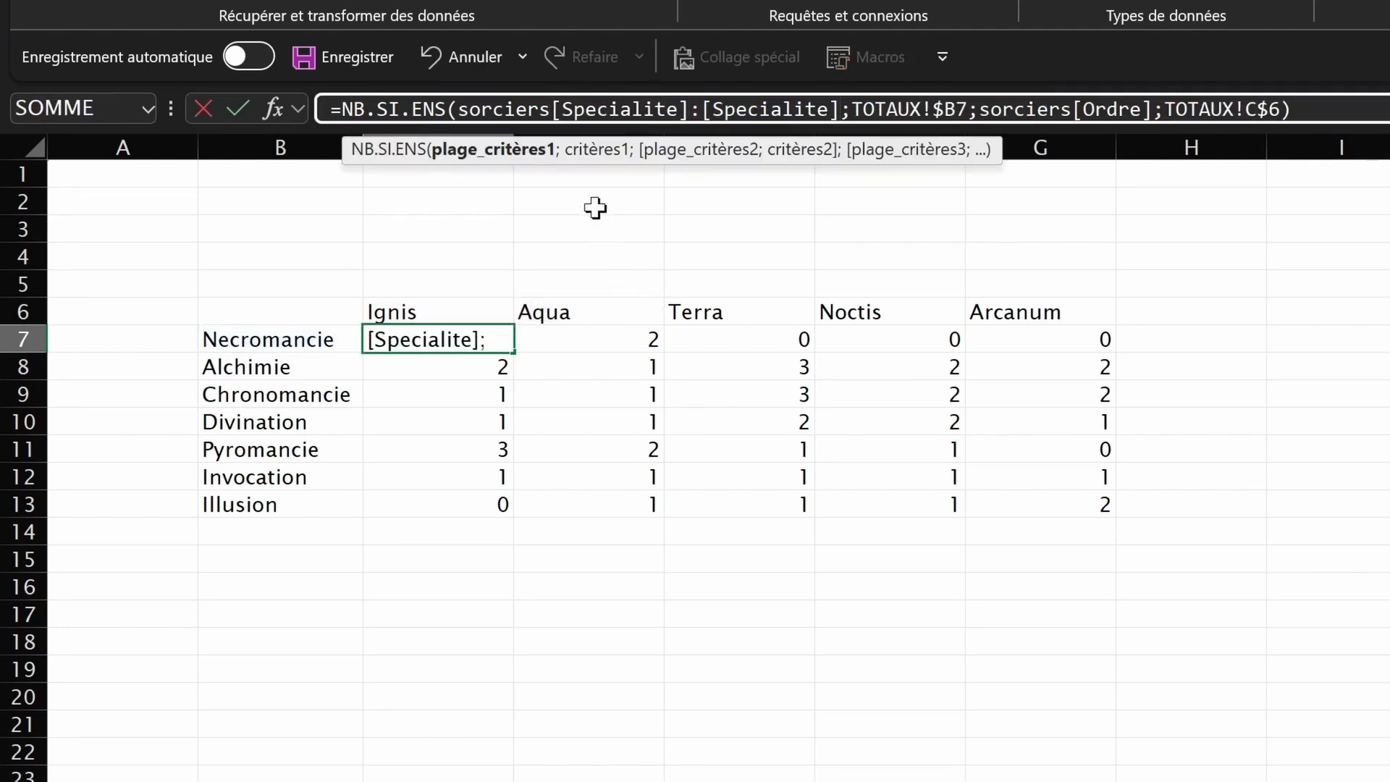
type("]")
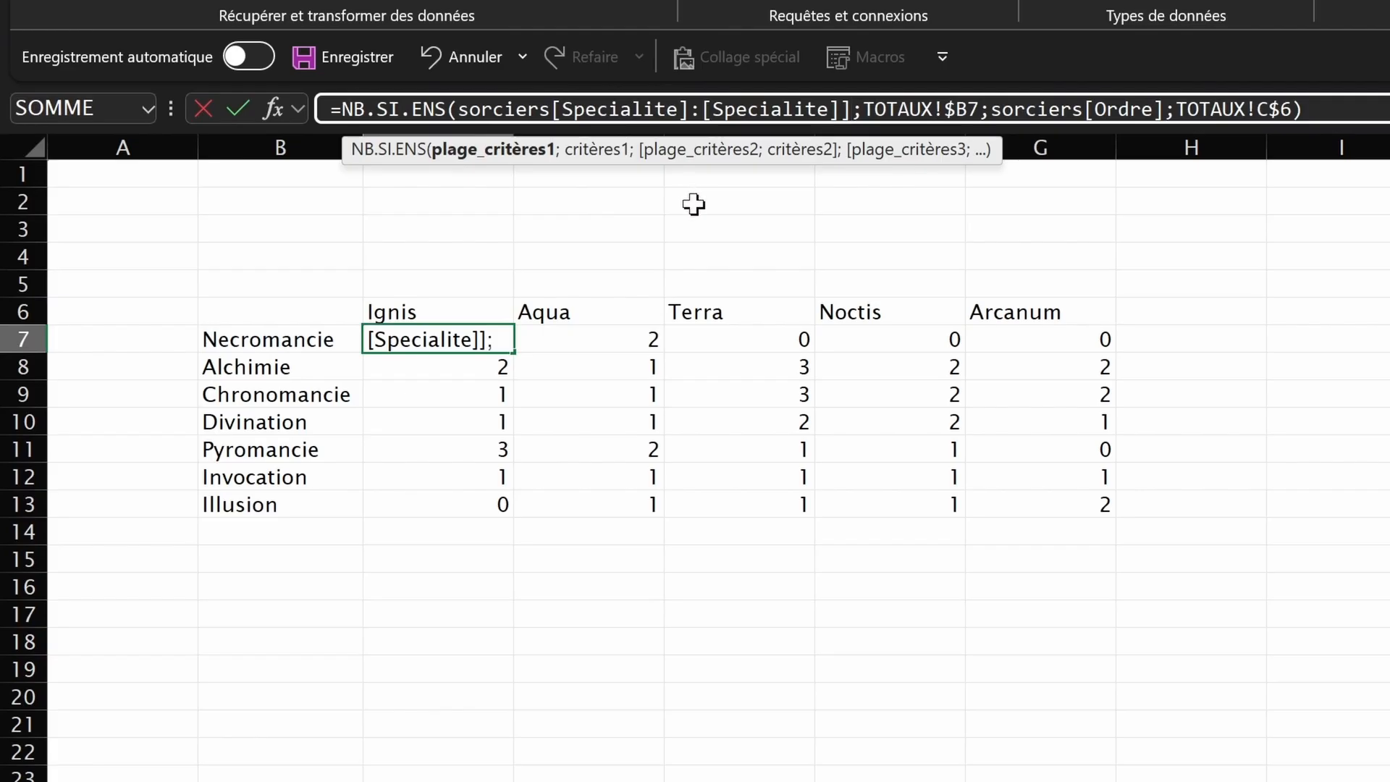
left_click(555, 109)
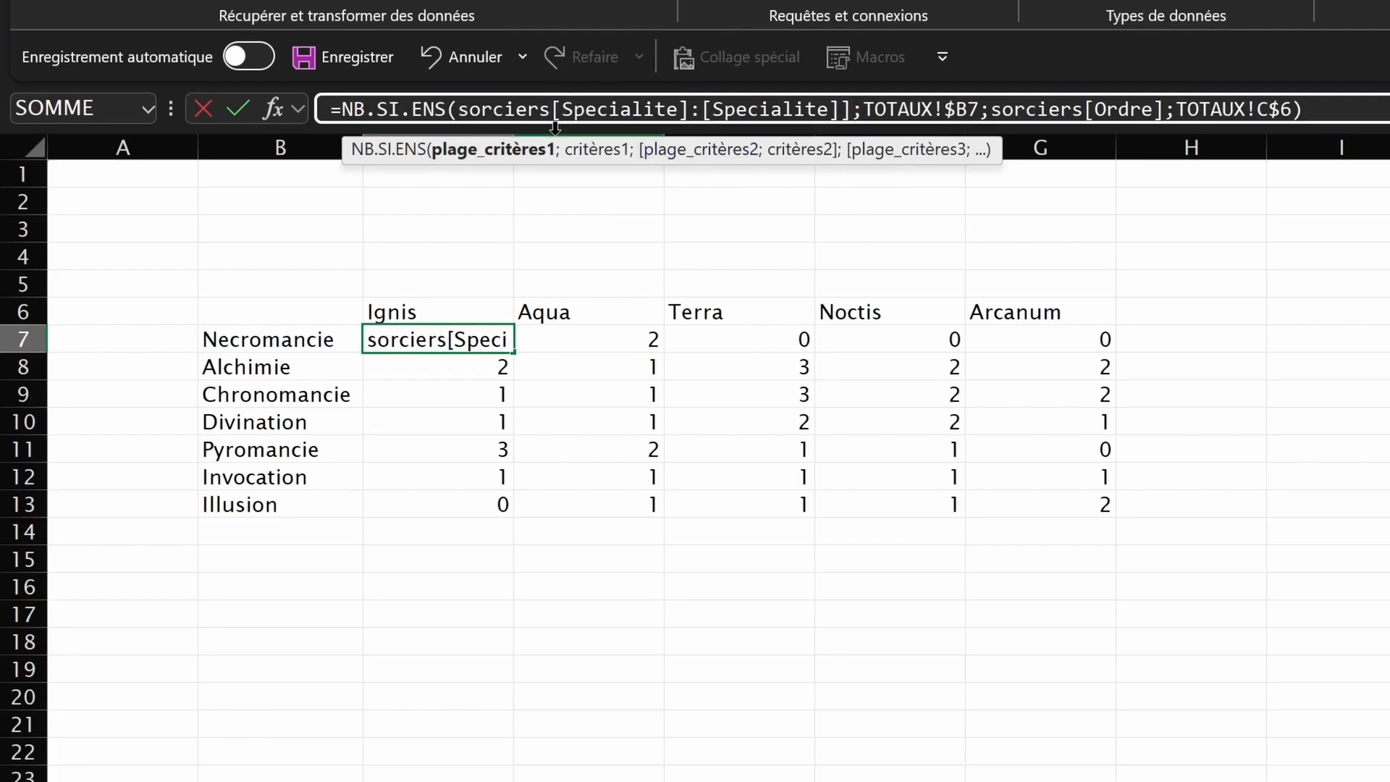
type("[")
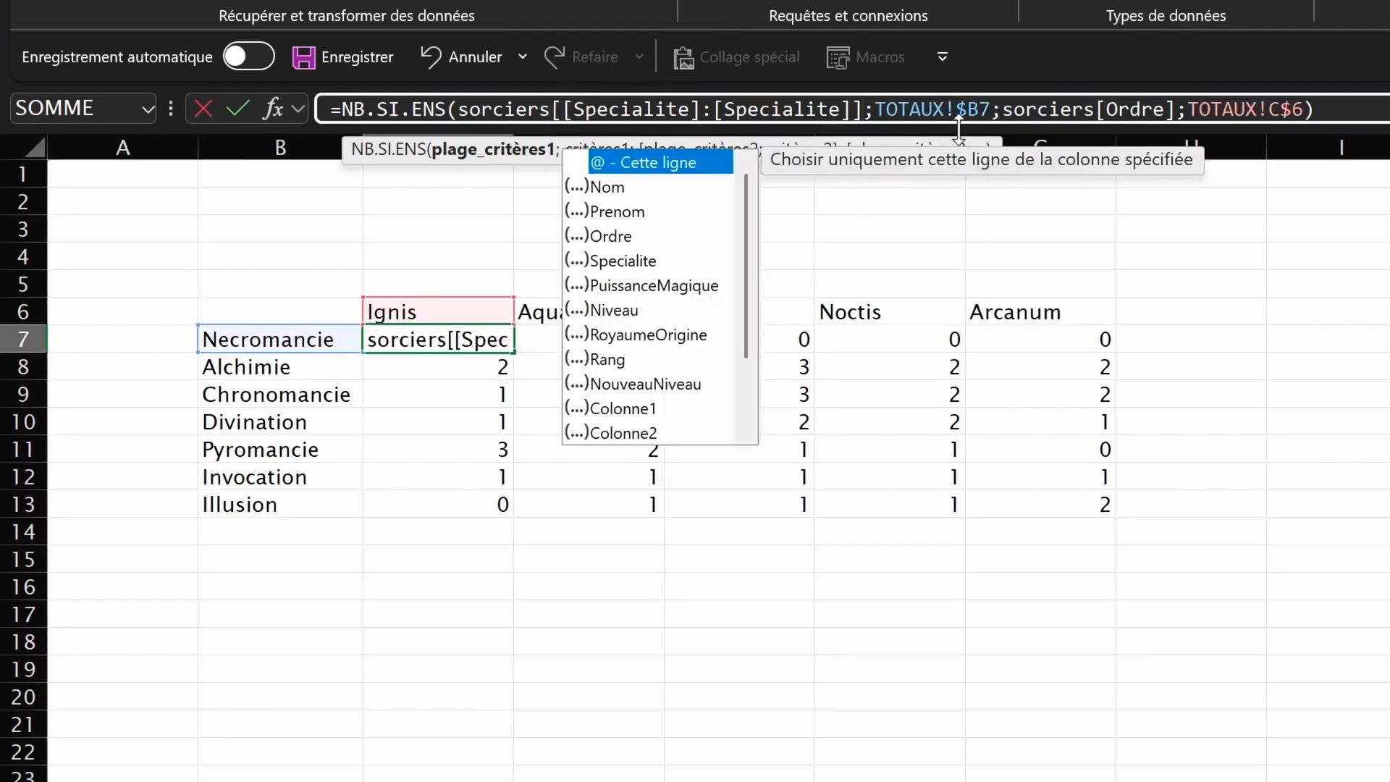
Step: Lock the second range in C7 as sorciers[[Ordre]:[Ordre]] and fill the formula over C7:G13
left_click_drag(1097, 113, 1180, 113)
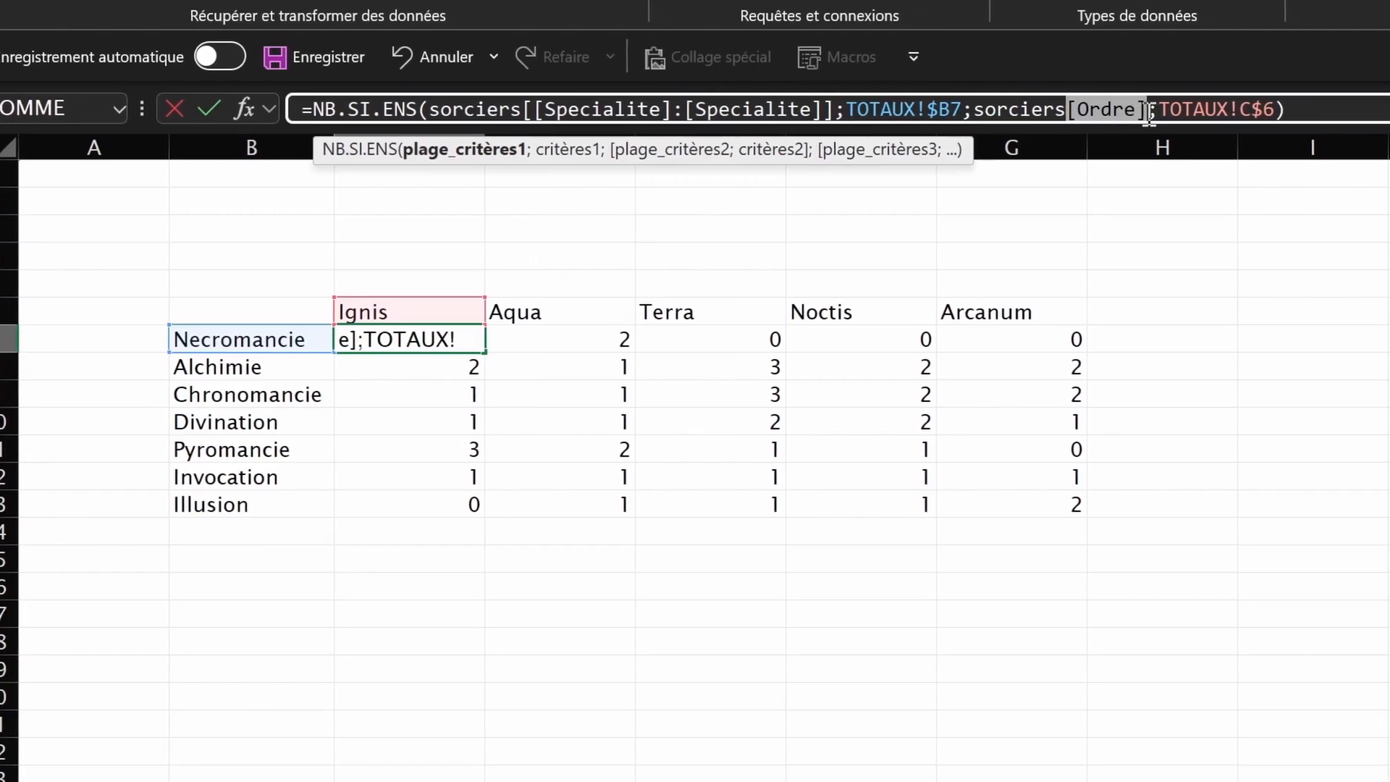
left_click(1180, 110)
type(":")
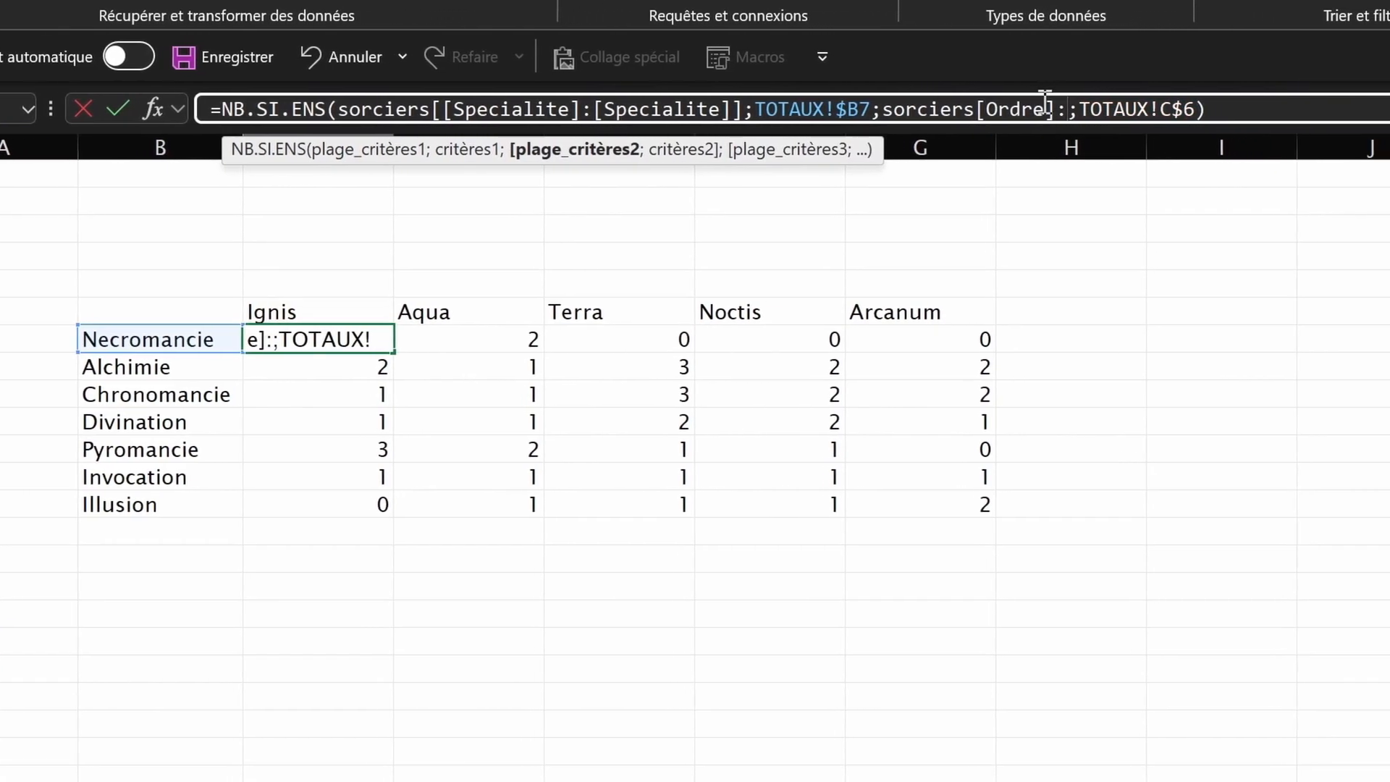
key("ctrl+v")
type("]")
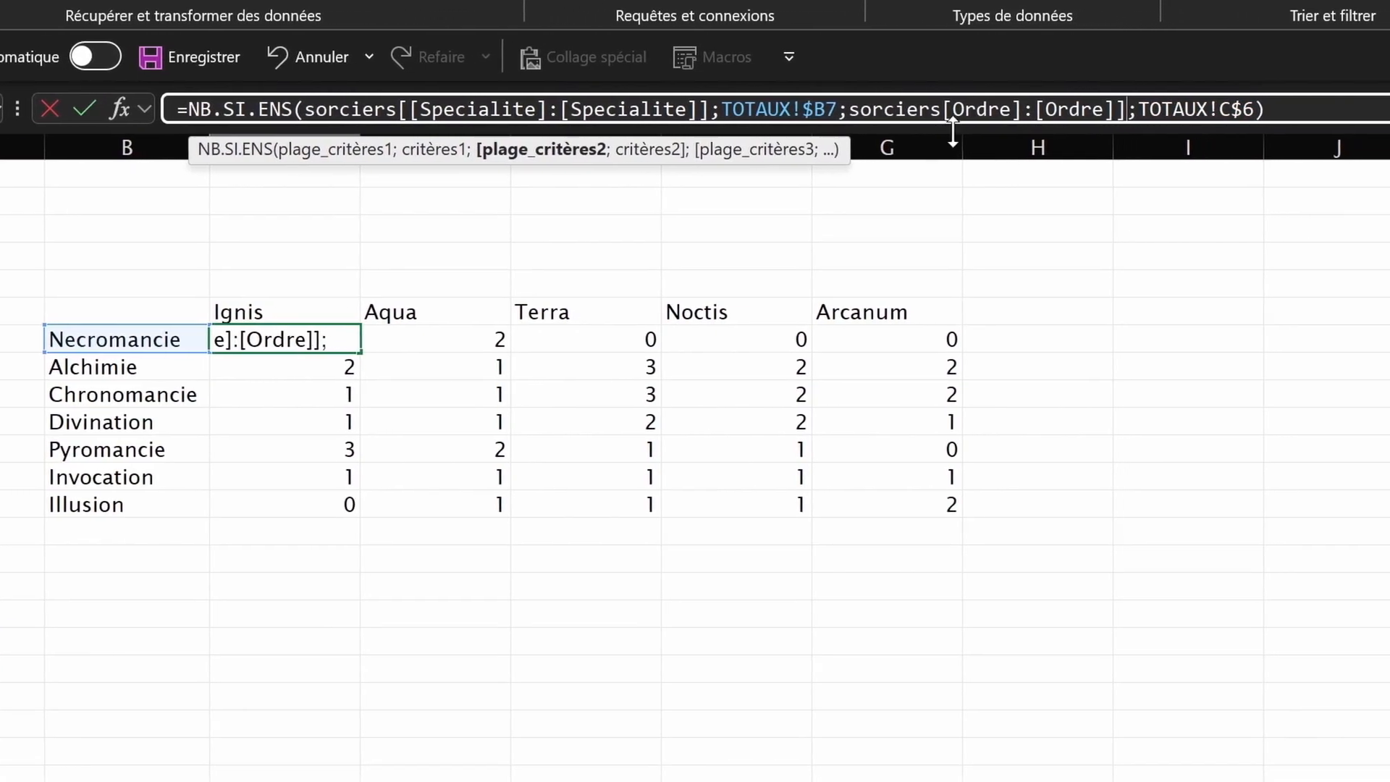
left_click(945, 118)
type("[")
left_click_drag(360, 352, 995, 384)
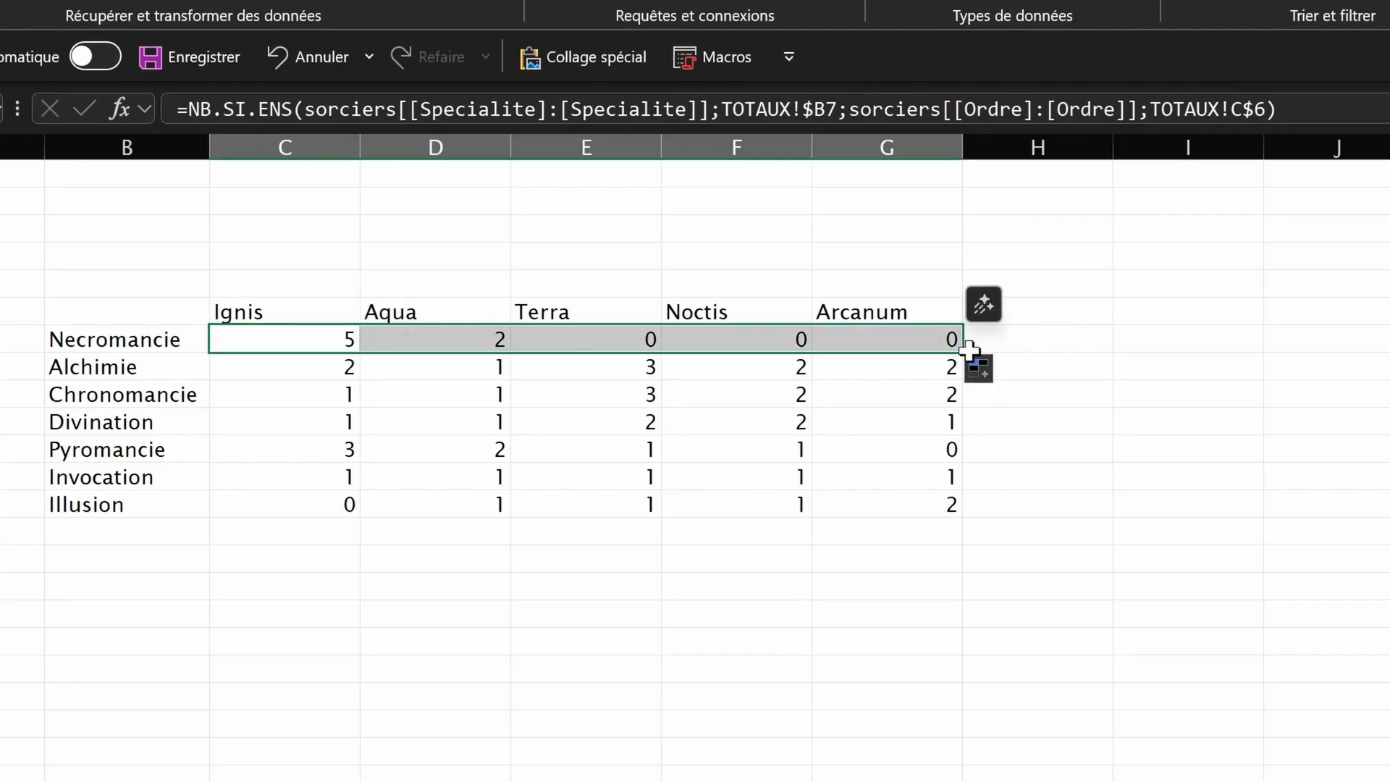
double_click(967, 352)
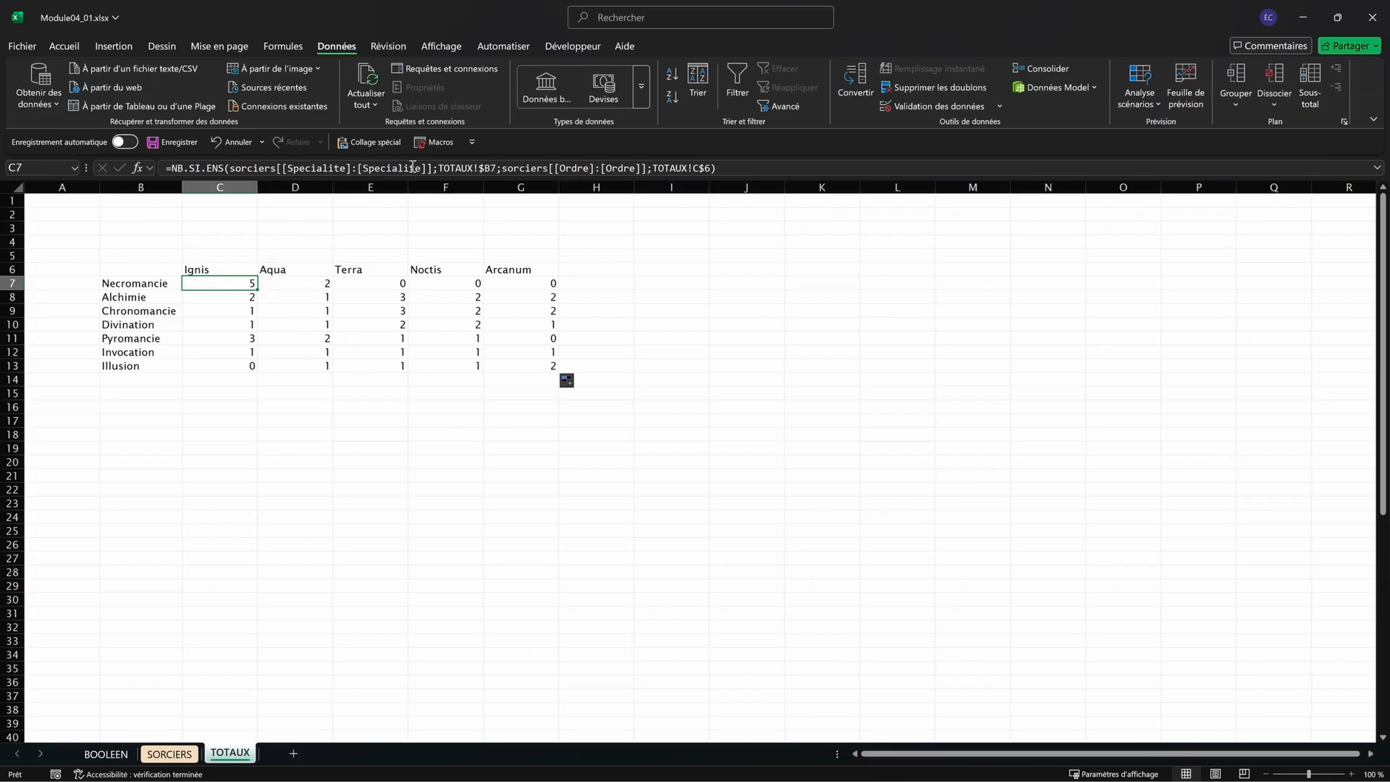
Step: Replace the two table ranges in the C7 formula with the whole columns SORCIERS!D:D and SORCIERS!C:C
left_click_drag(432, 168, 230, 170)
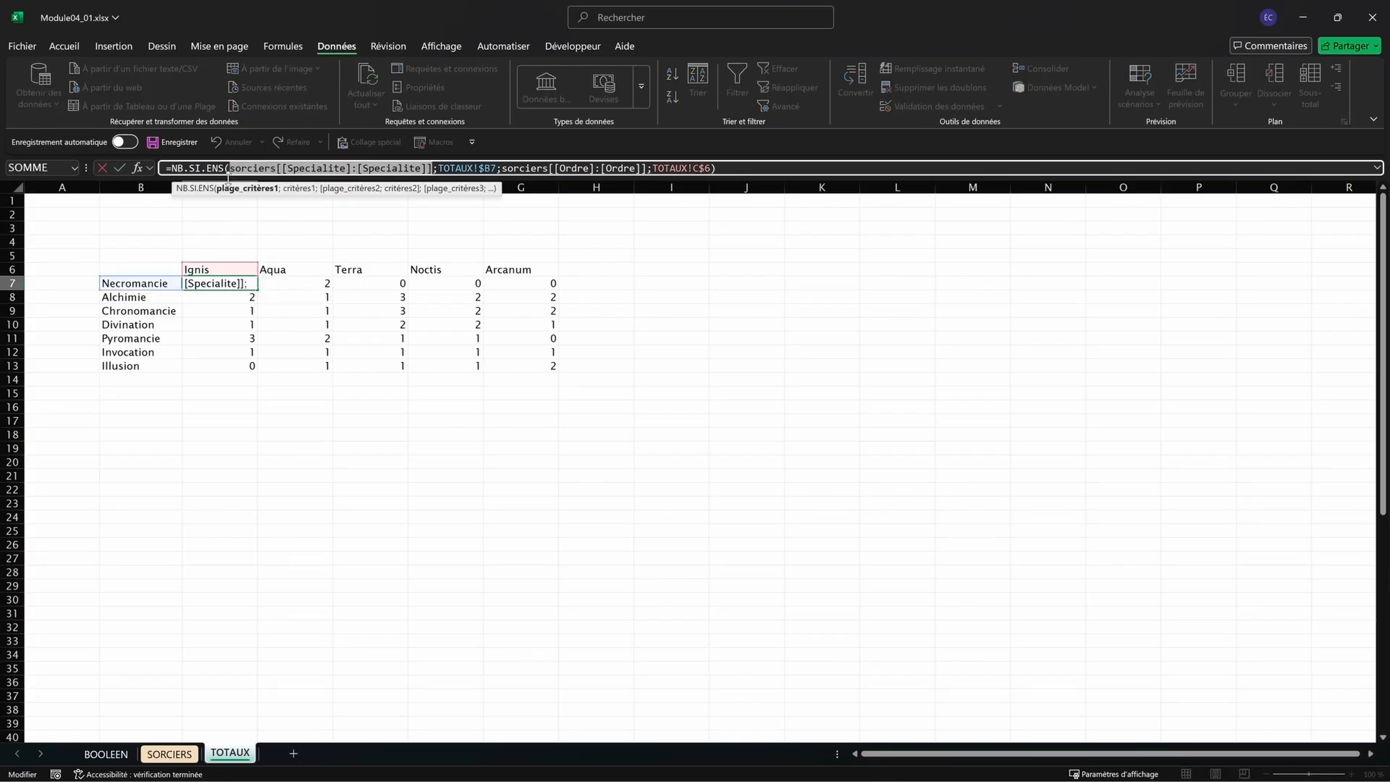
key("Delete")
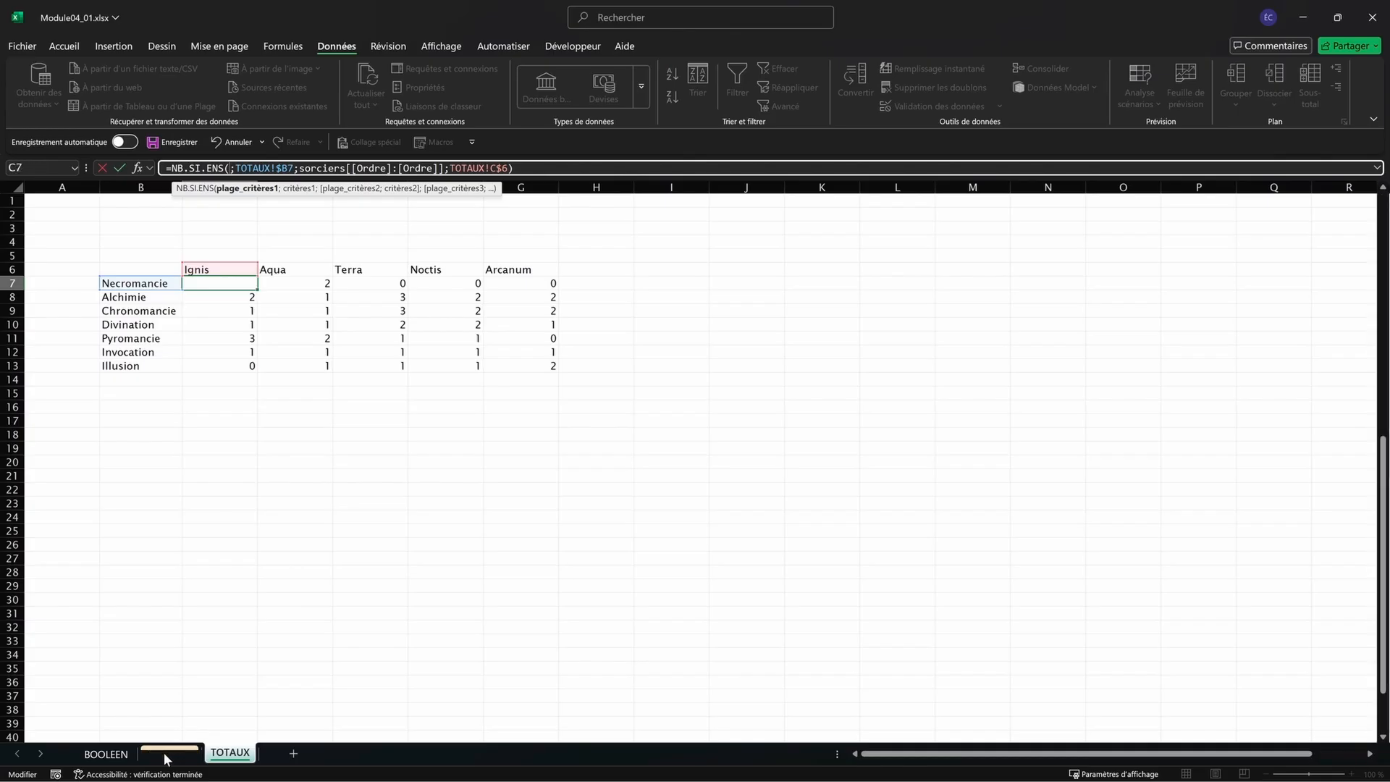
left_click(169, 754)
left_click(712, 168)
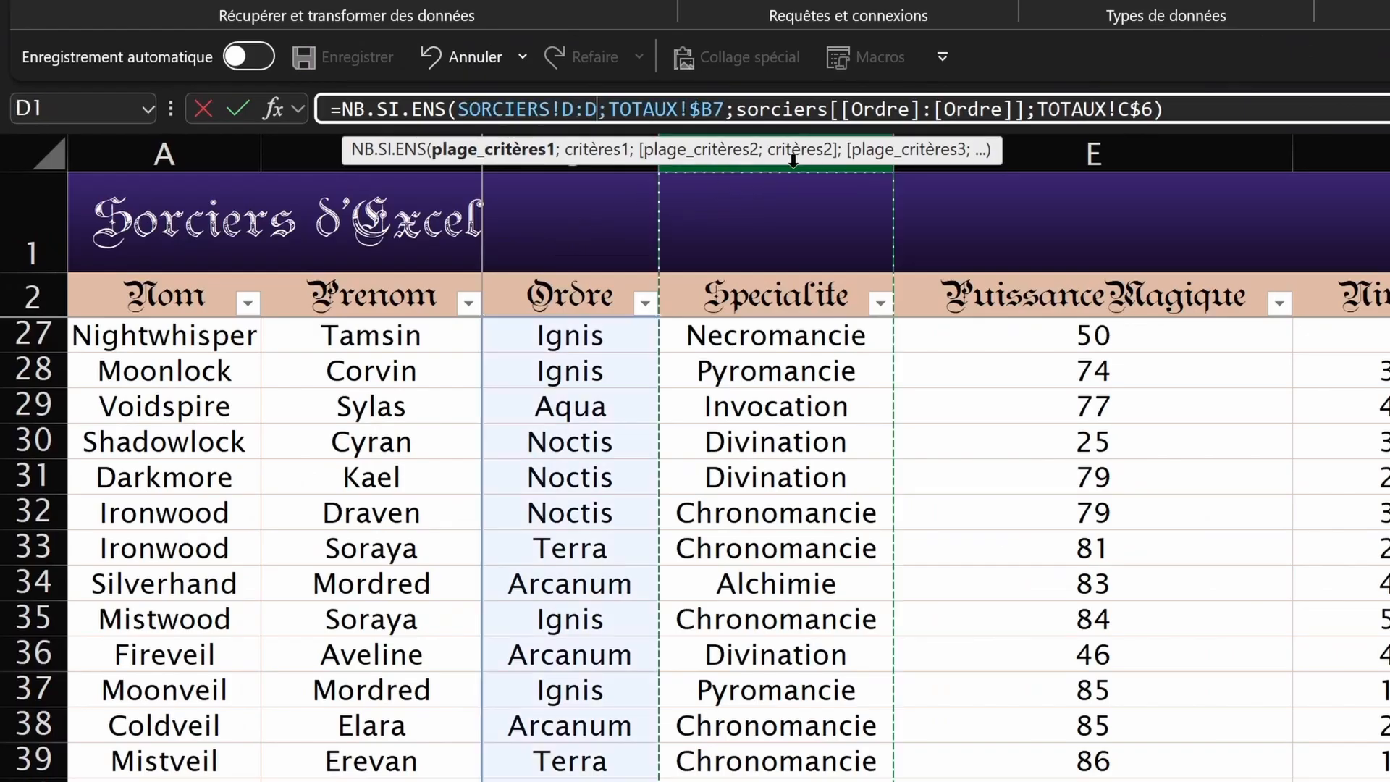
left_click_drag(741, 105, 1017, 104)
key("BackSpace")
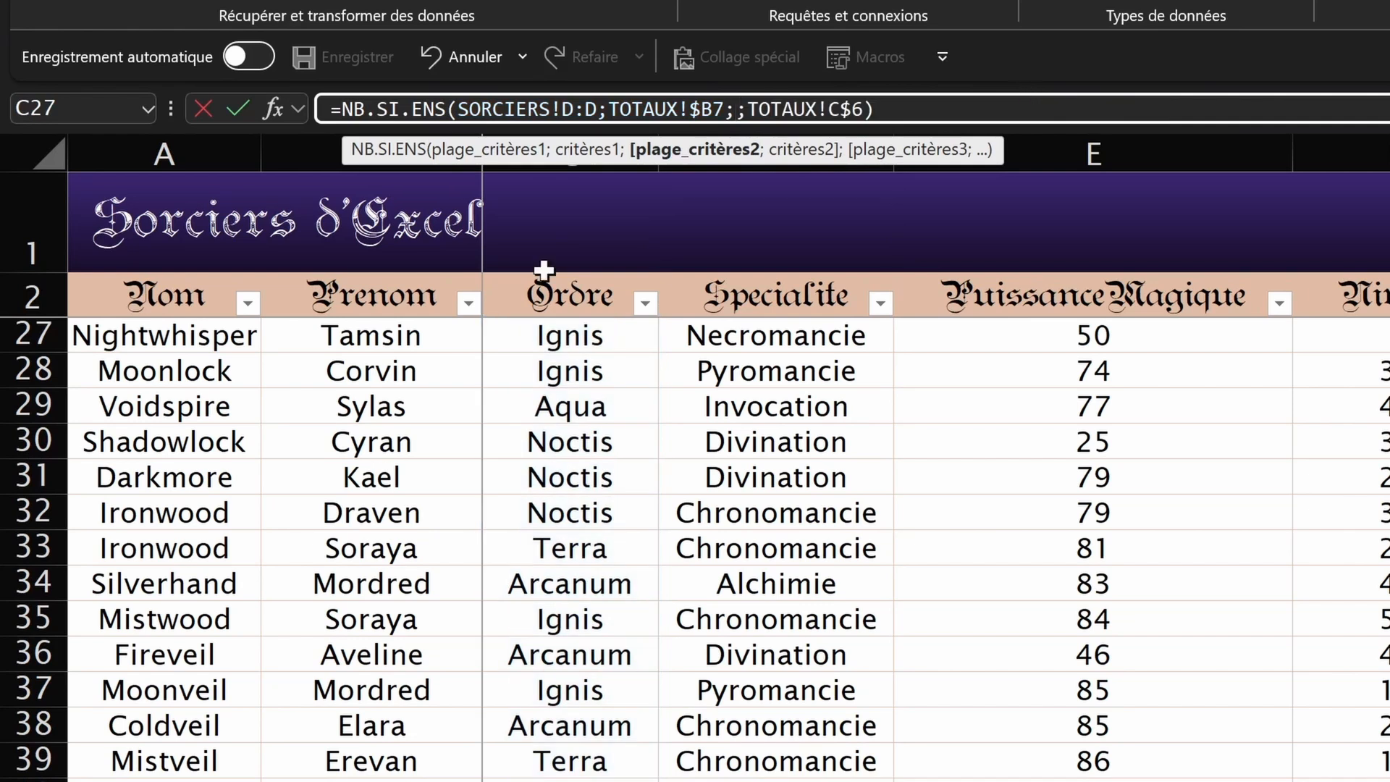
left_click(569, 165)
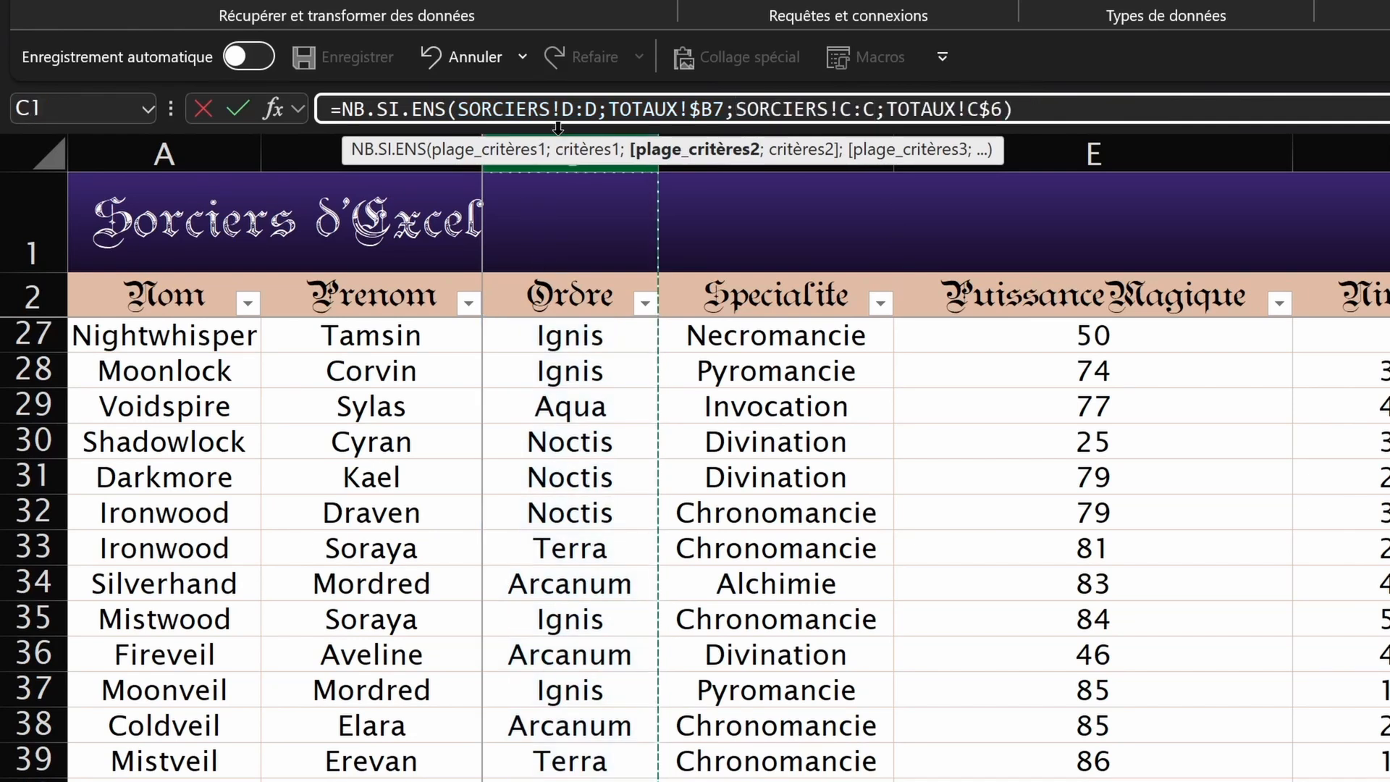
Step: Lock the column ranges in the C7 formula as SORCIERS!$D:$D and SORCIERS!$C:$C, and fill it over C7:G13
left_click(583, 110)
key("F4")
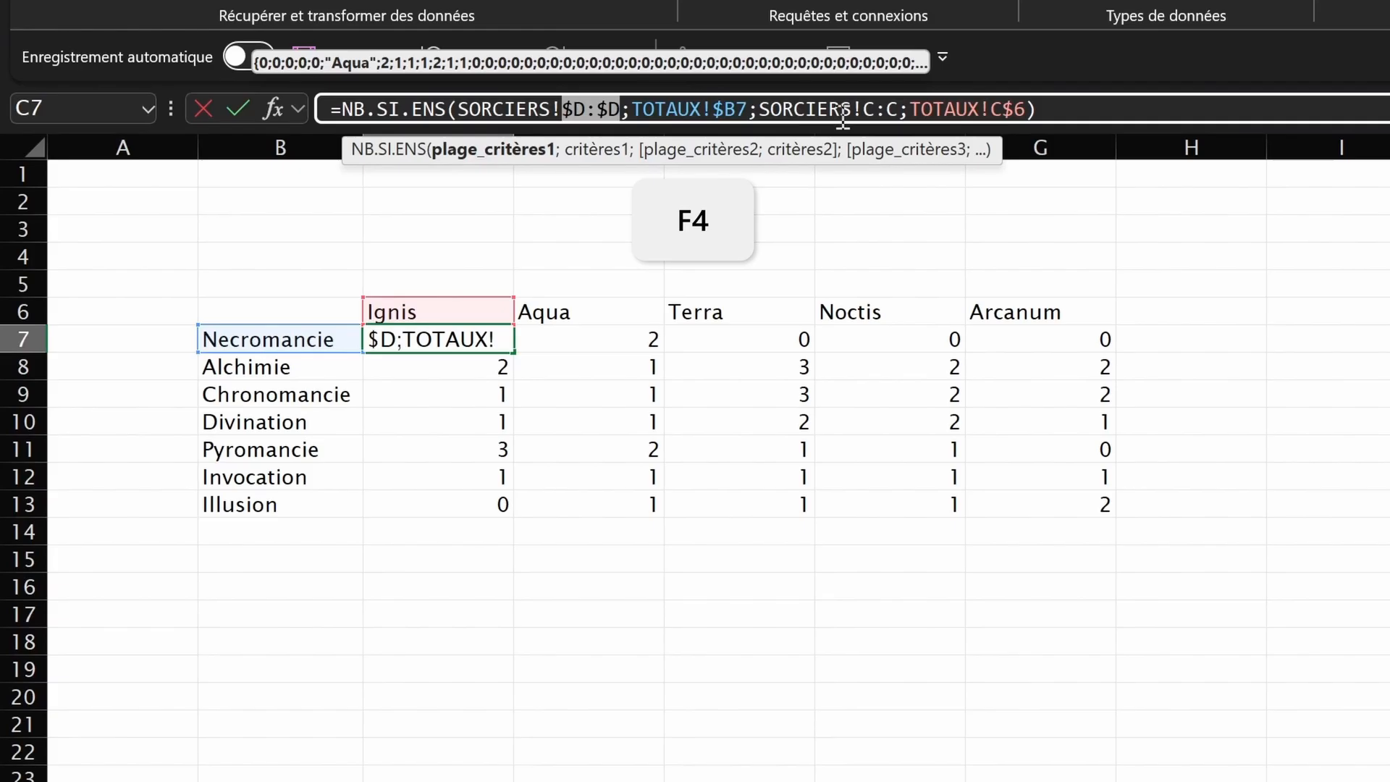
left_click(878, 113)
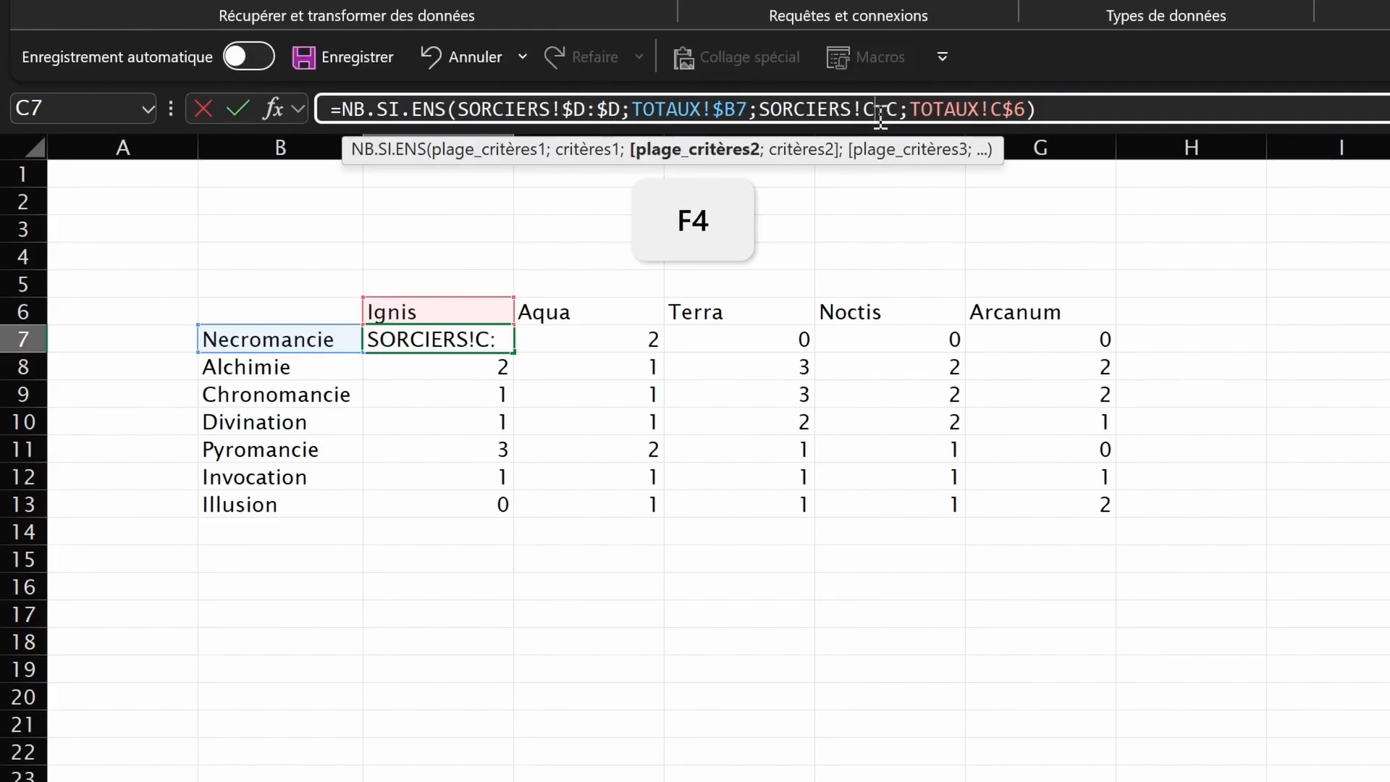
key("F4")
key("Return")
left_click_drag(515, 354, 1102, 496)
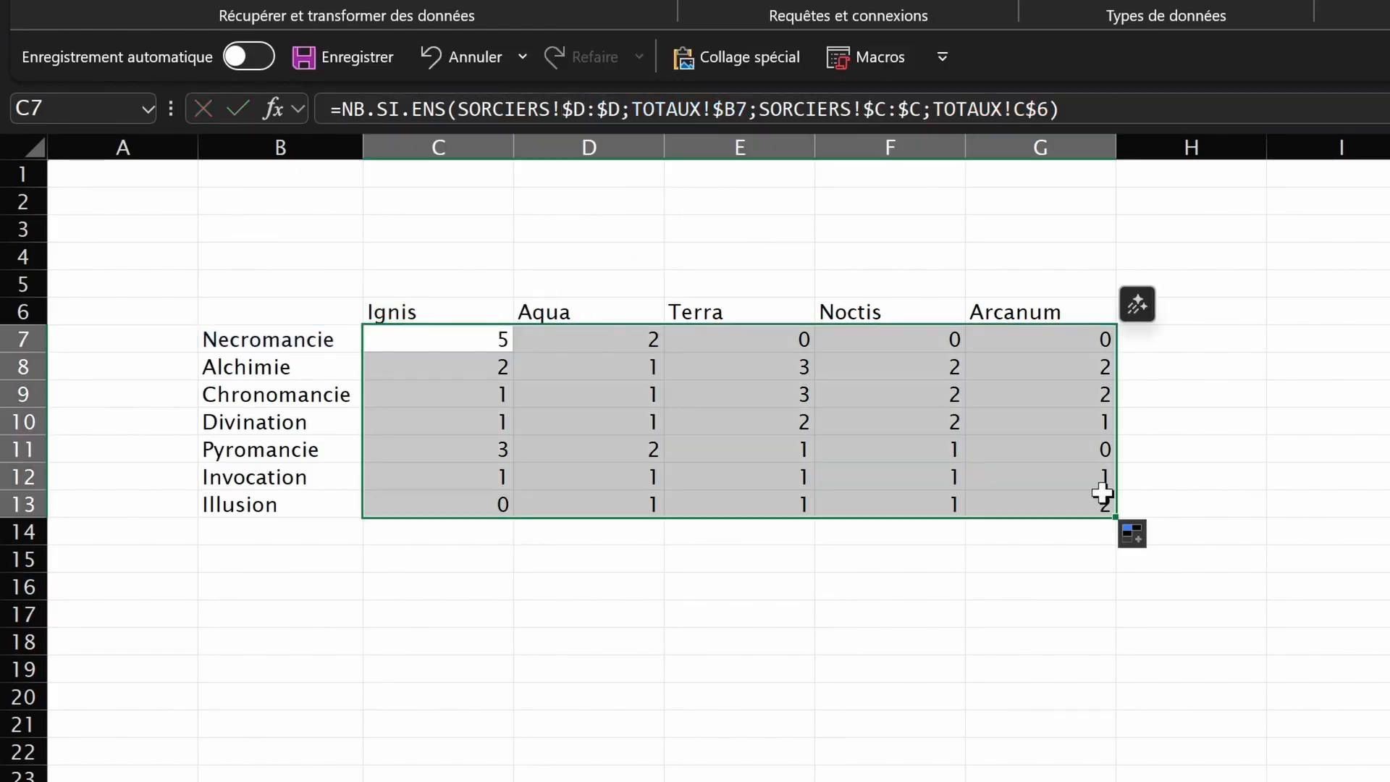
Step: Examine the filled formulas in several cells of the cross table, and select the whole table B6:G13
left_click(800, 422)
left_click(973, 424)
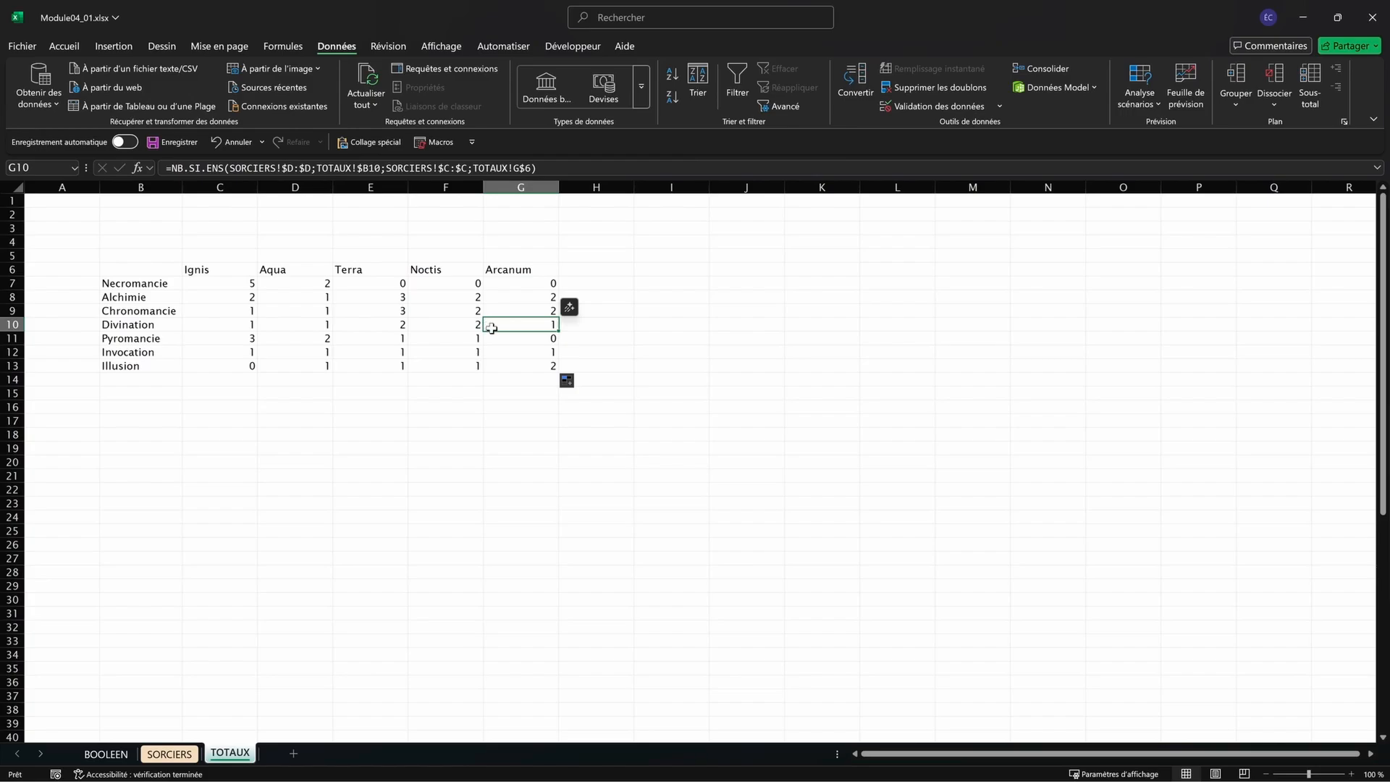
left_click(457, 309)
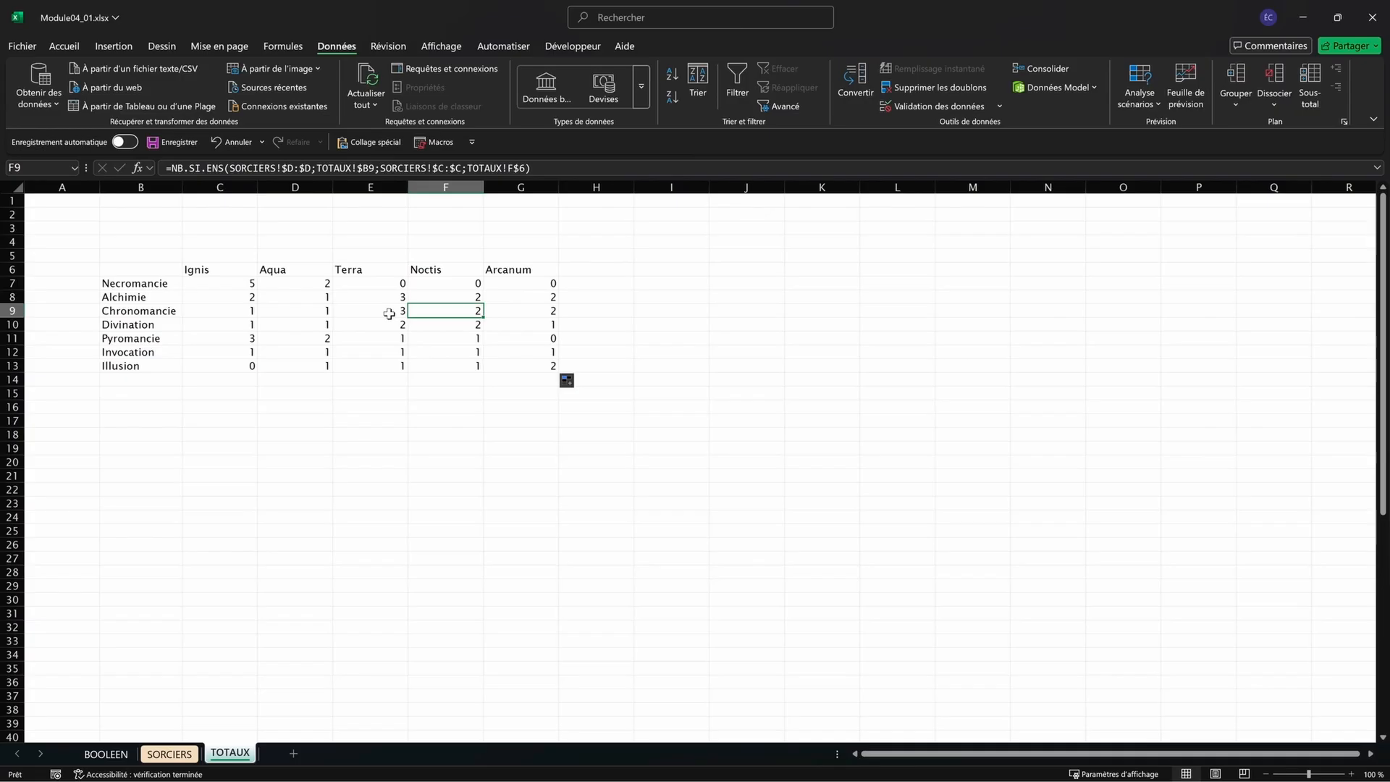
left_click(528, 365)
left_click(304, 339)
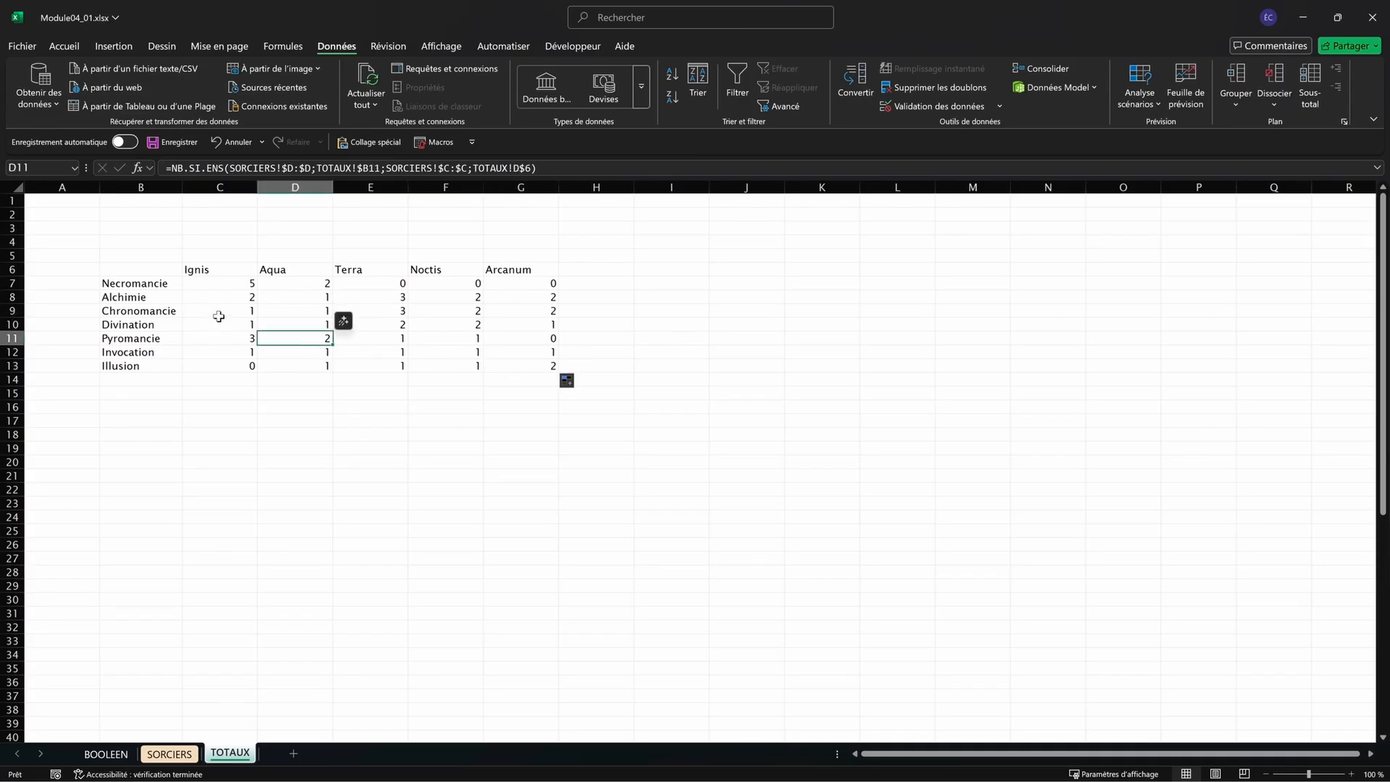
left_click_drag(178, 269, 510, 366)
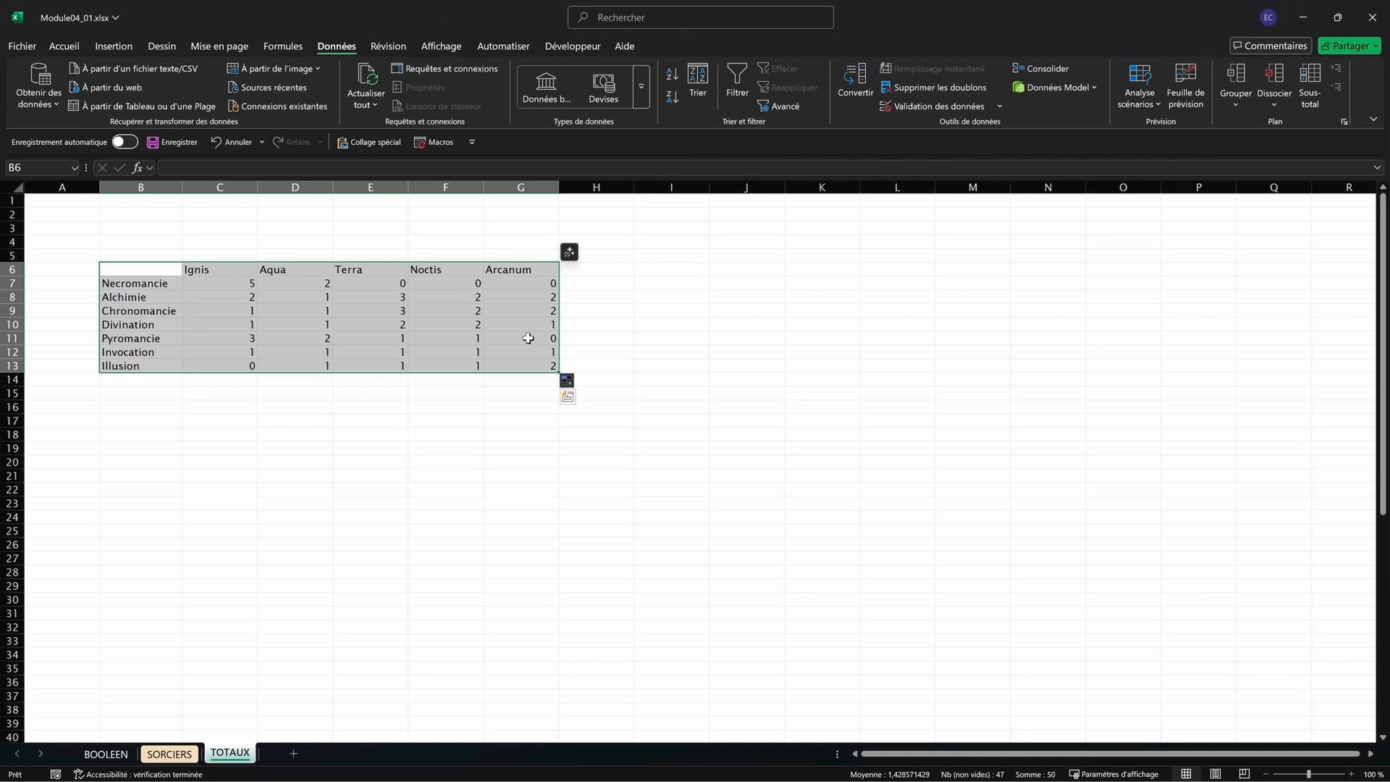
Step: Start a SOMME.SI formula in cell B4 of the empty TOTAUX sheet
key("ctrl+Page_Up")
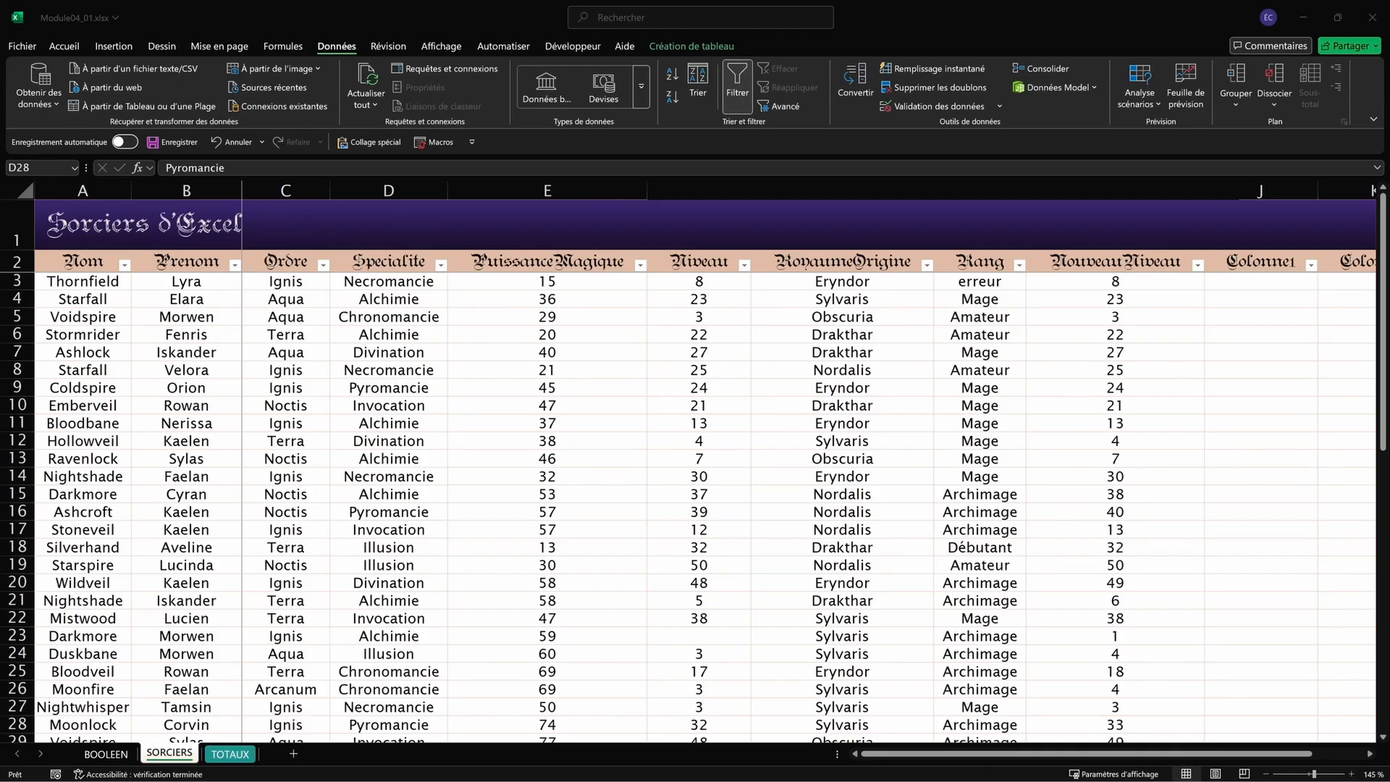
key("ctrl+Page_Down")
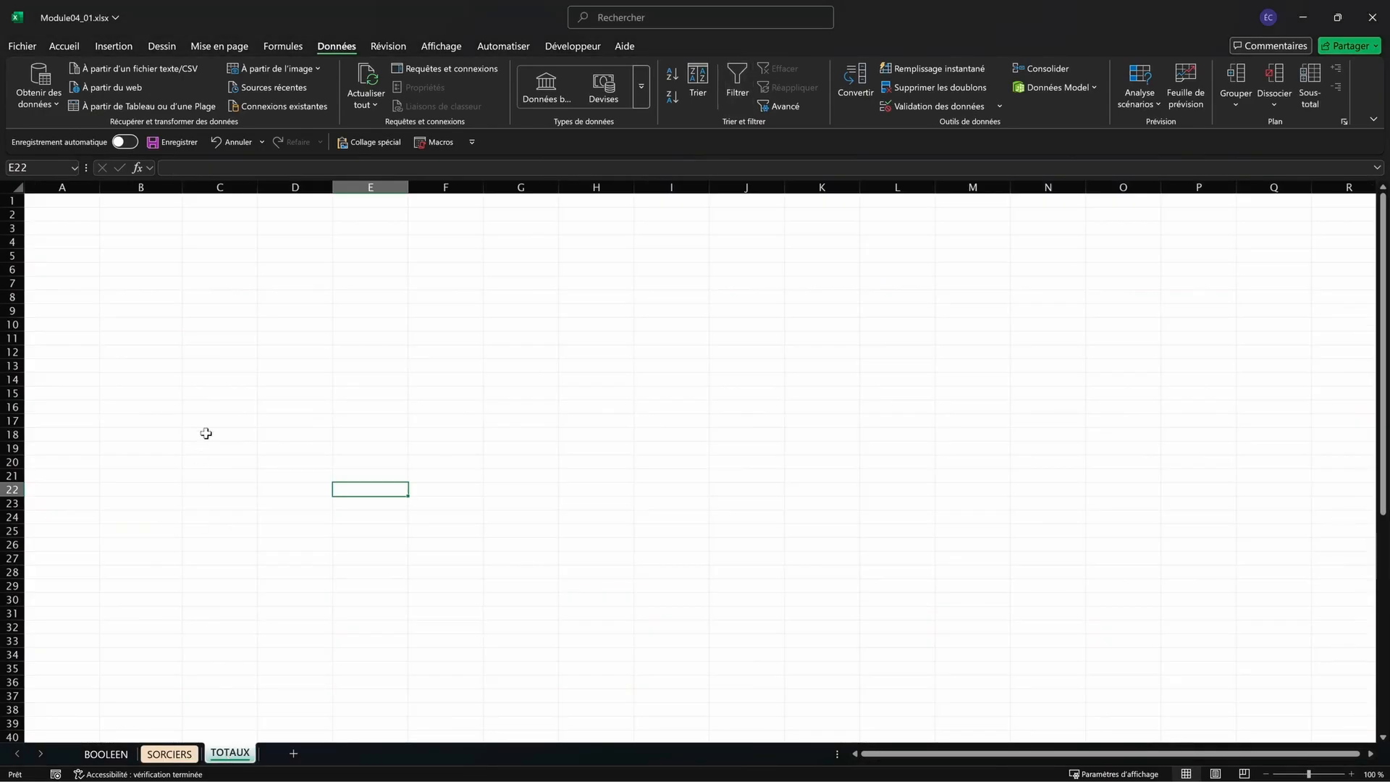
left_click(148, 244)
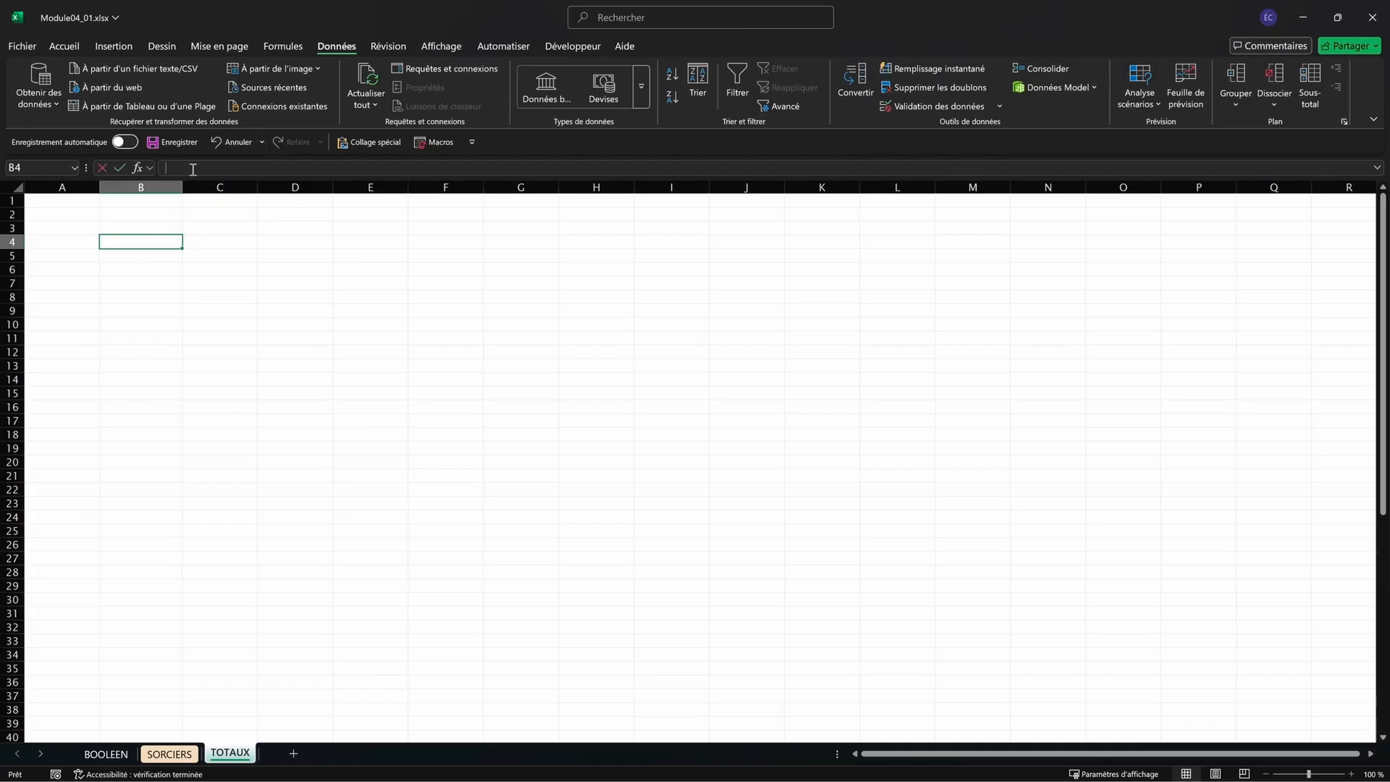
left_click(252, 167)
type("=SOMME.SI")
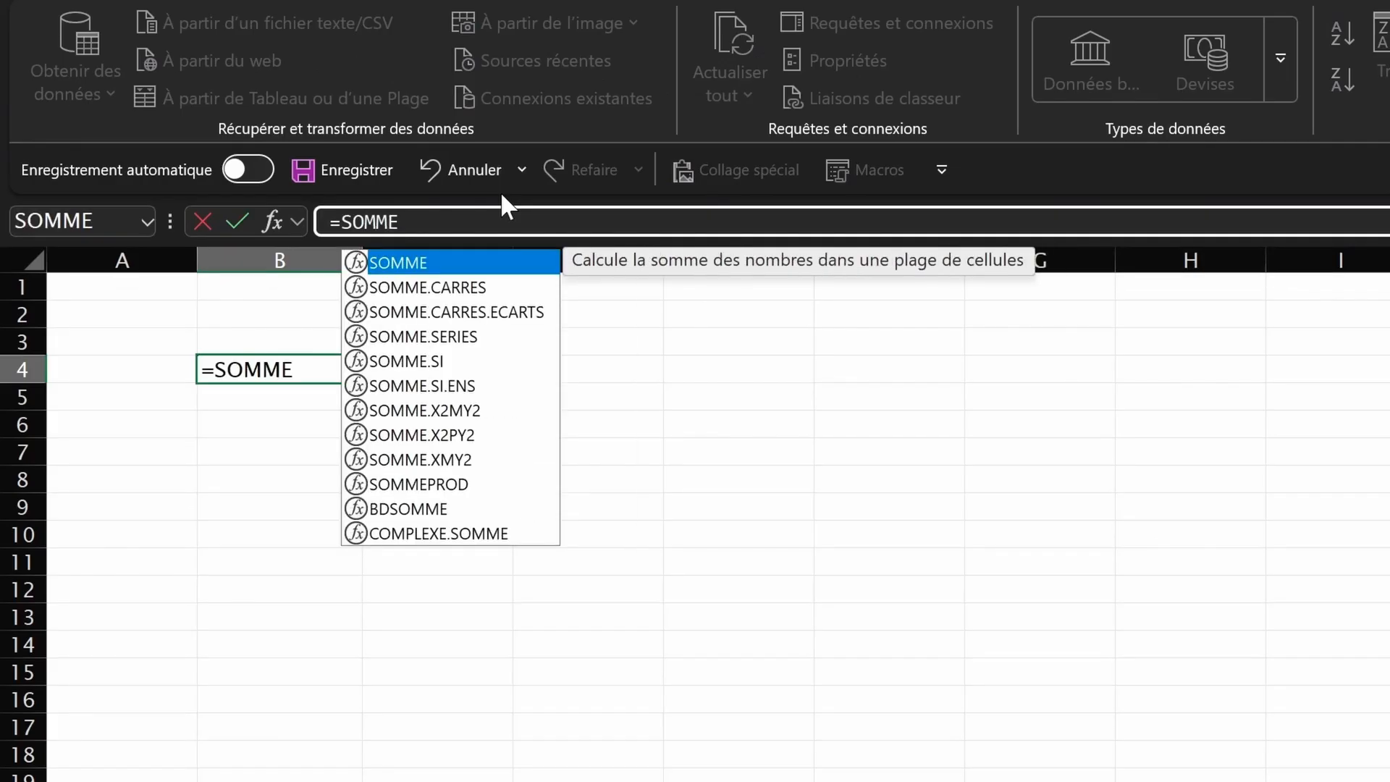
type("(")
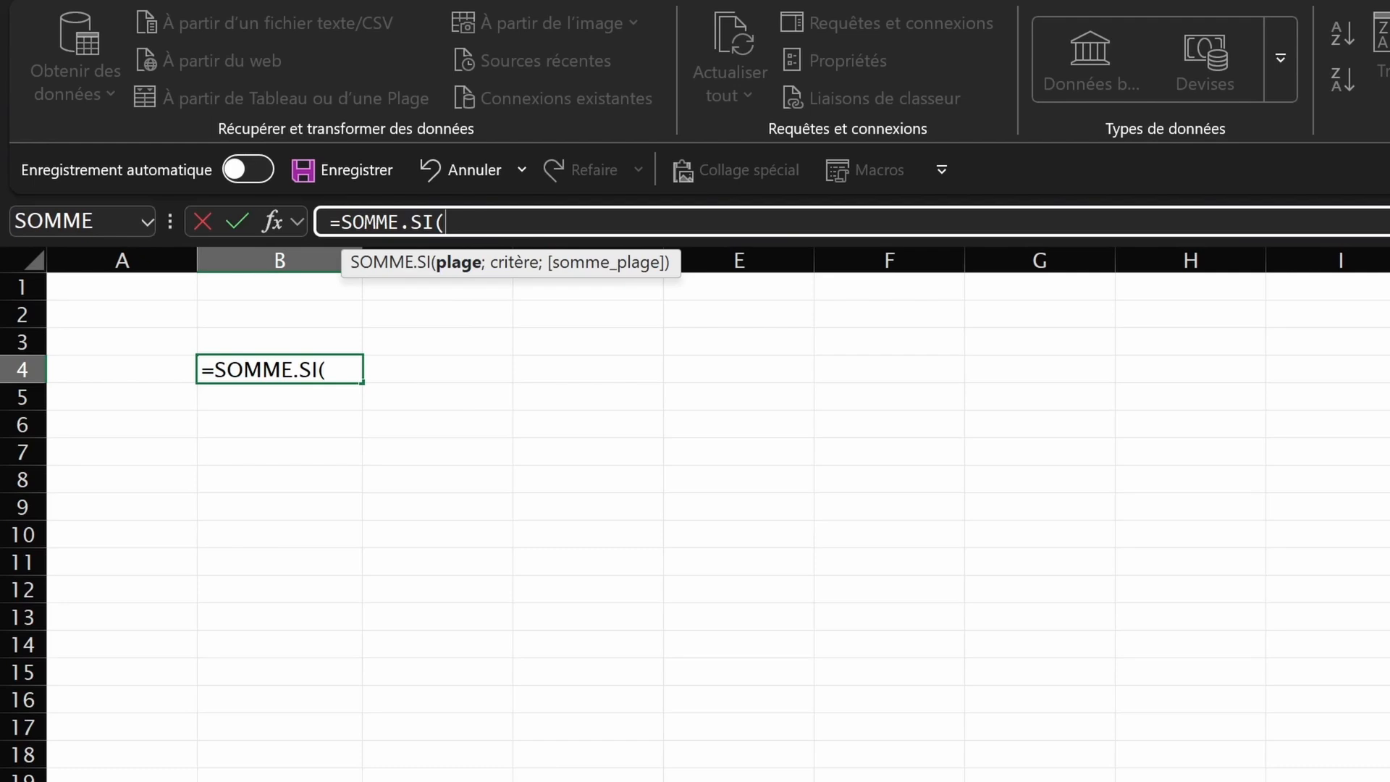
Step: Set the criteria range of the SOMME.SI formula to sorciers[Specialite] from the SORCIERS sheet
left_click(169, 752)
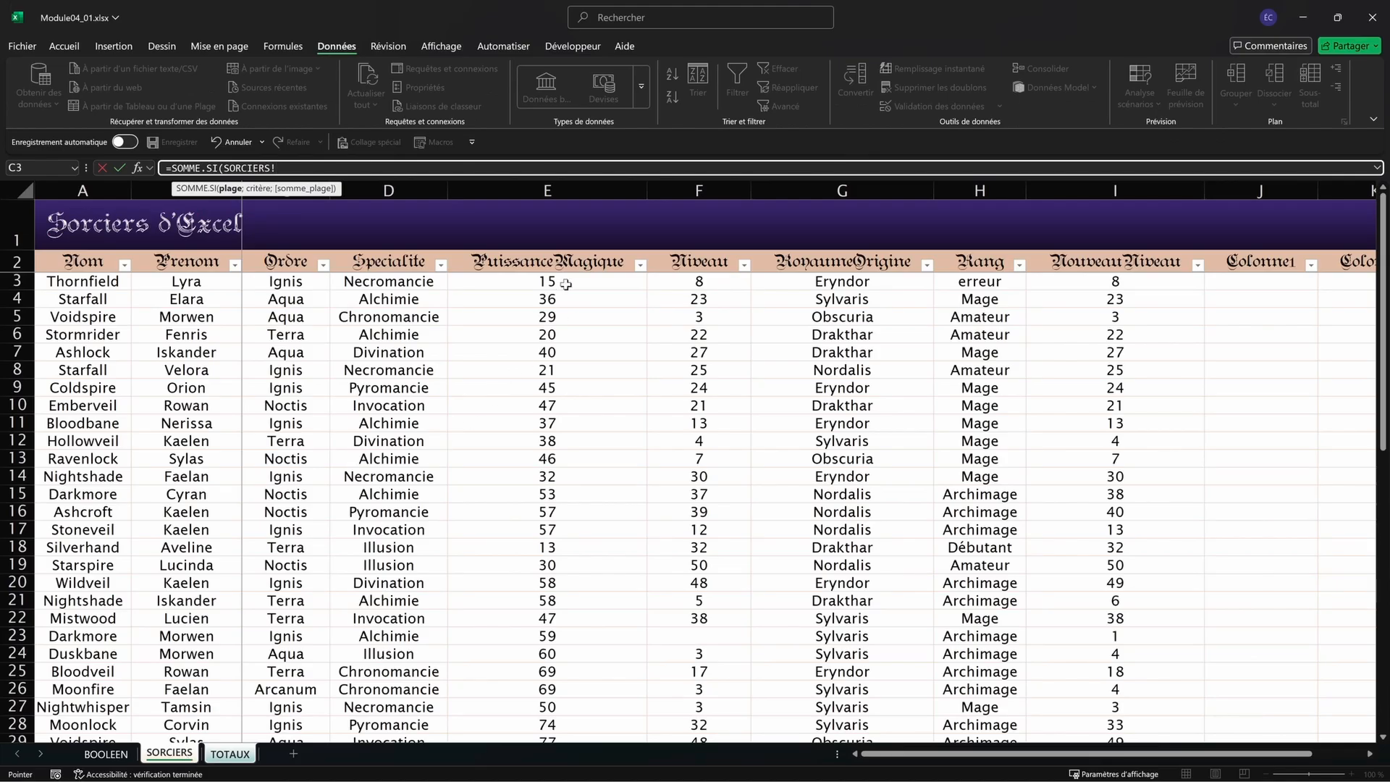
scroll(565, 284, "down", 5)
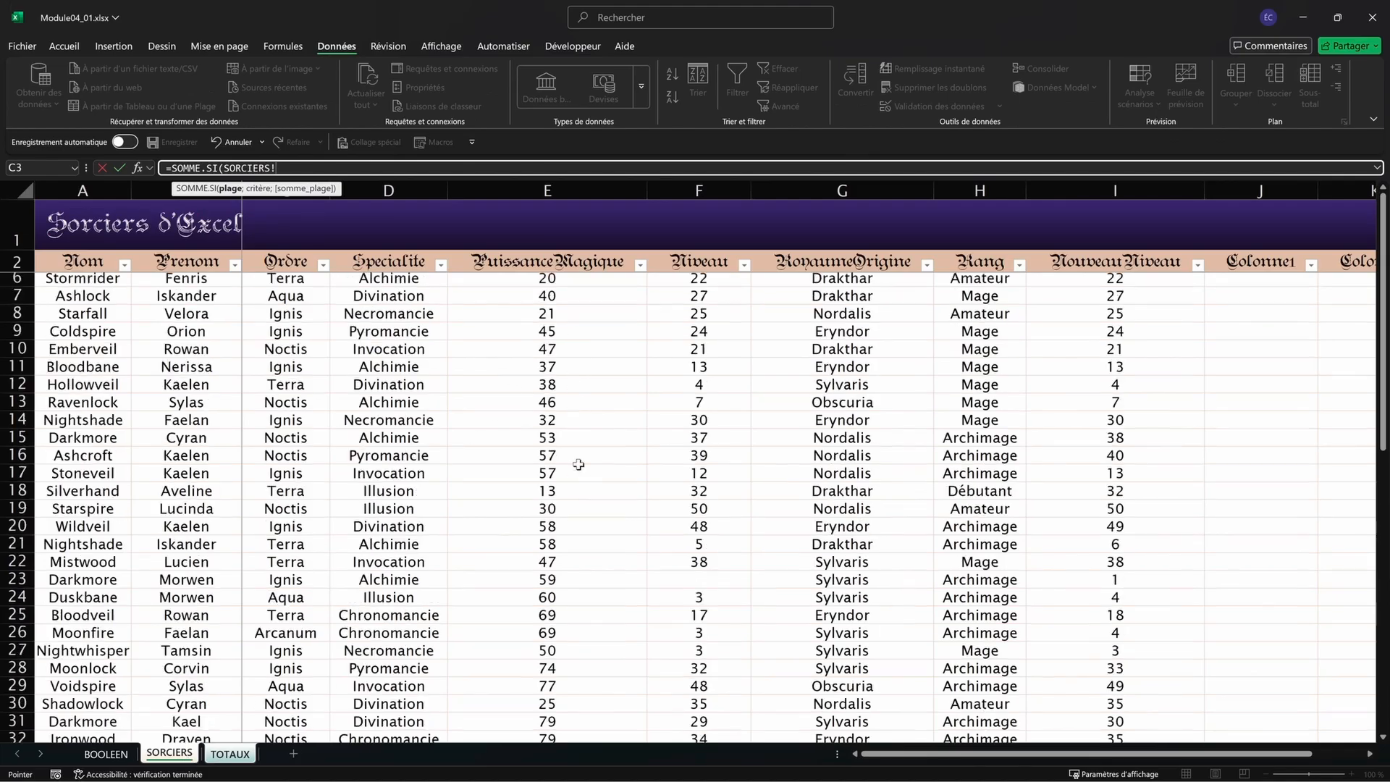
scroll(538, 283, "up", 5)
left_click(387, 281)
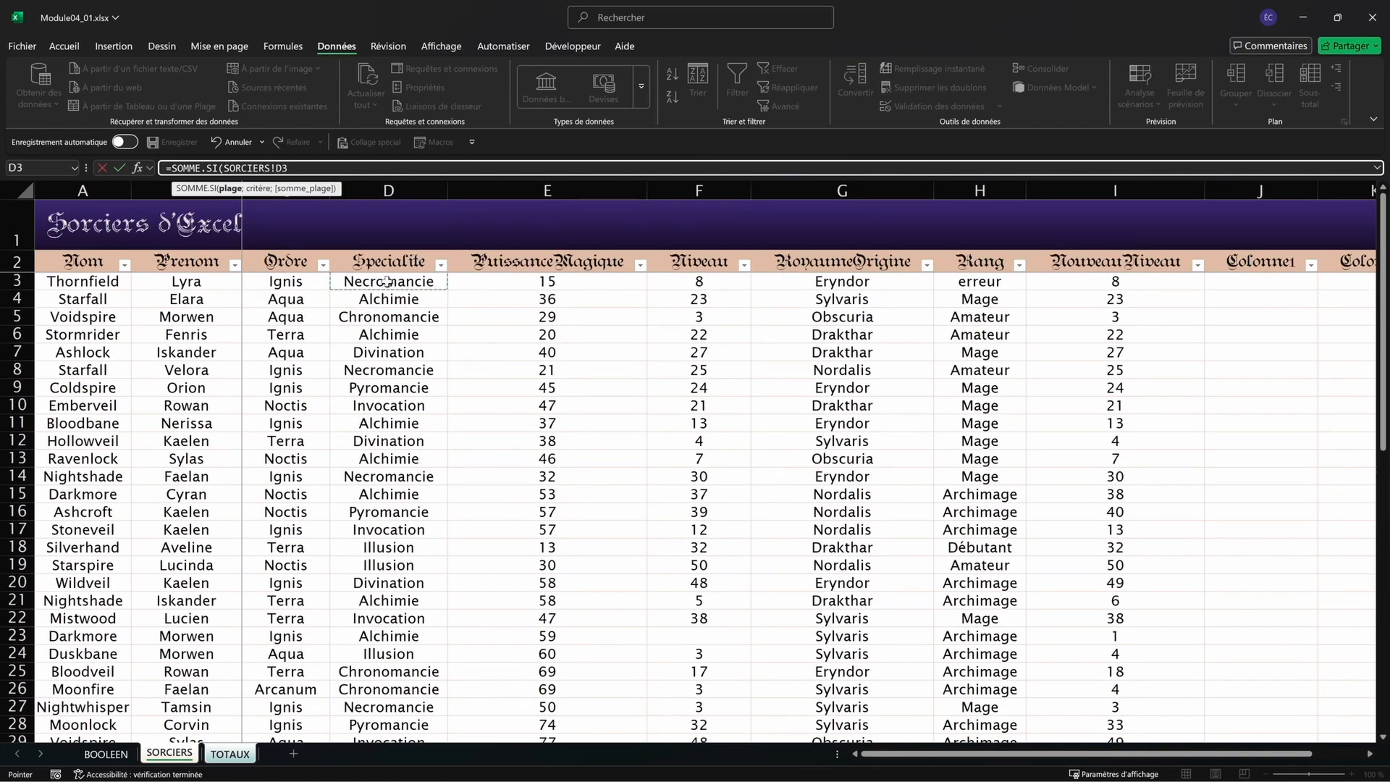
left_click(369, 264)
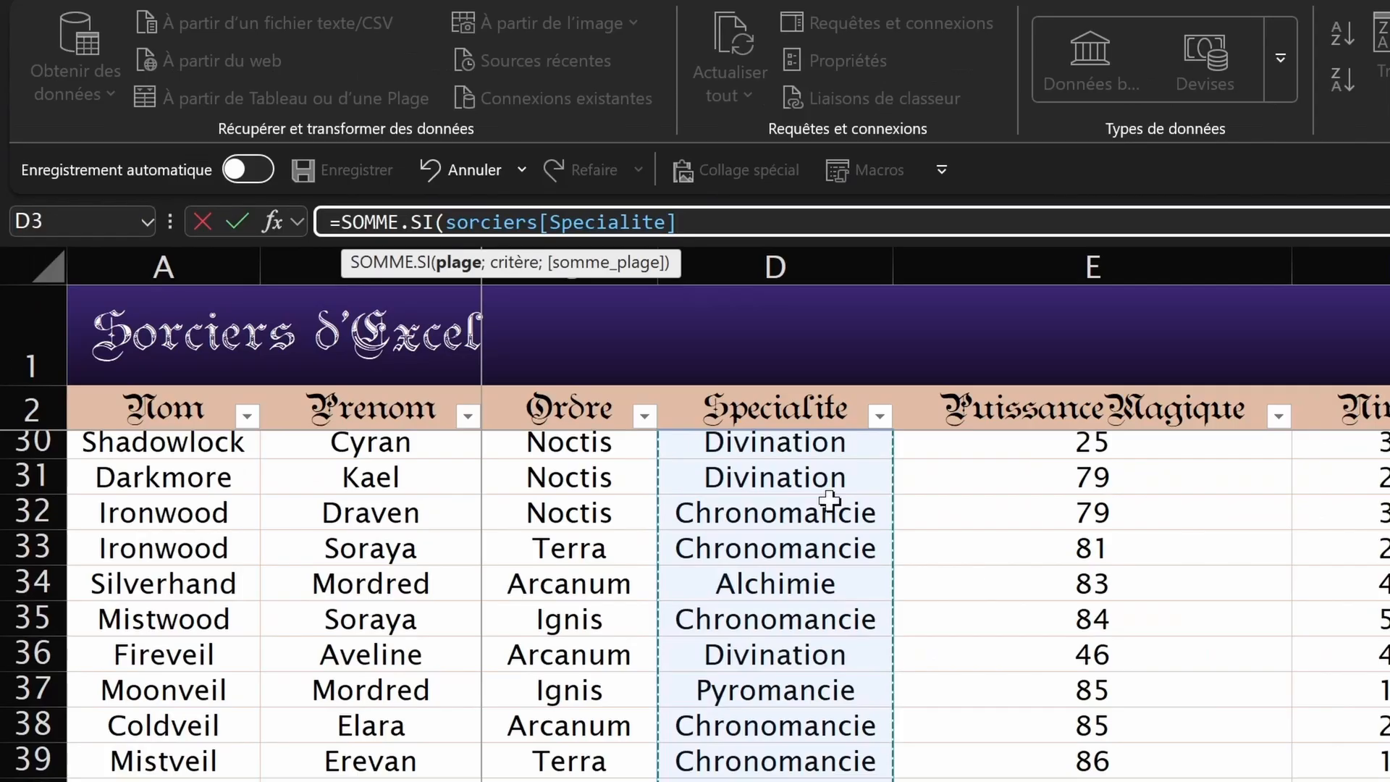
Step: Complete the SOMME.SI formula with the criterion "Illusion" and the sum range sorciers[PuissanceMagique]
type(";\"Illusion\";")
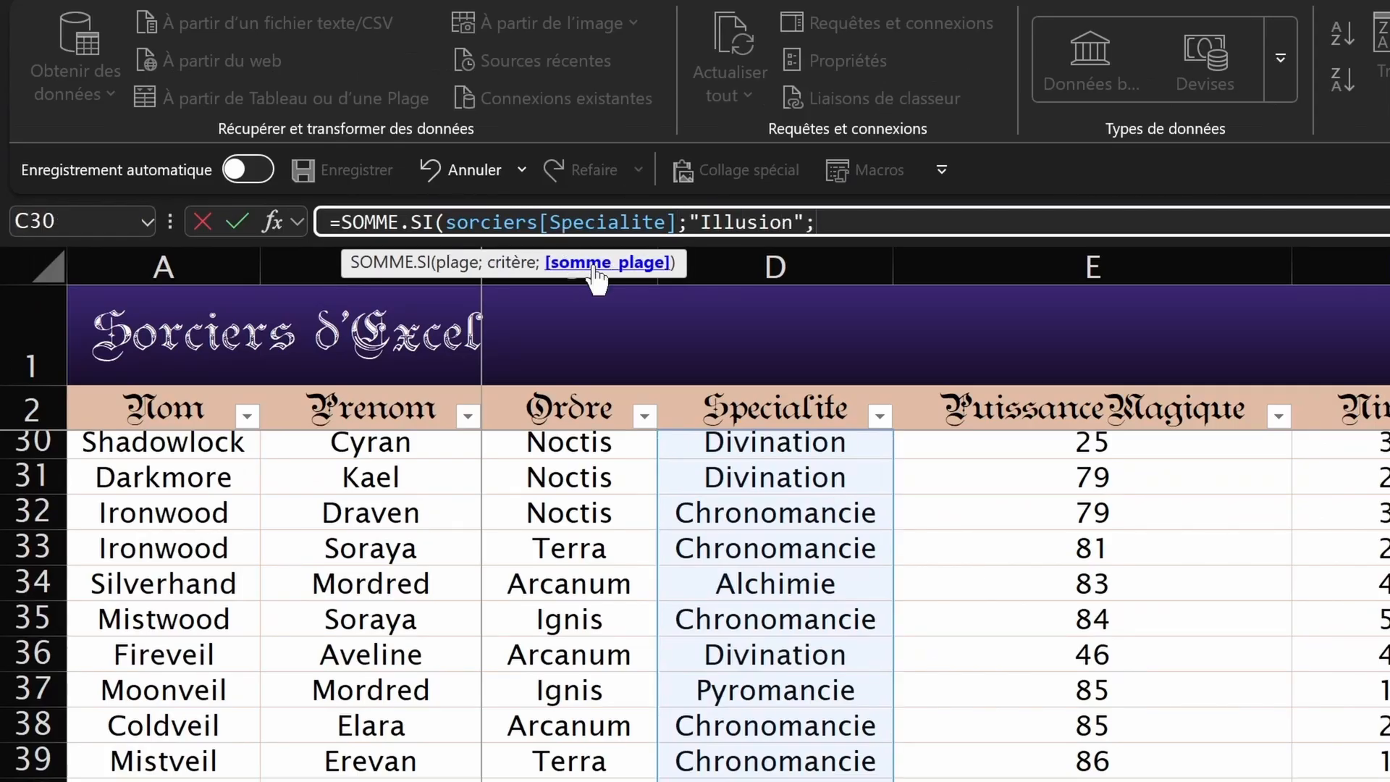
scroll(1158, 601, "up", 9)
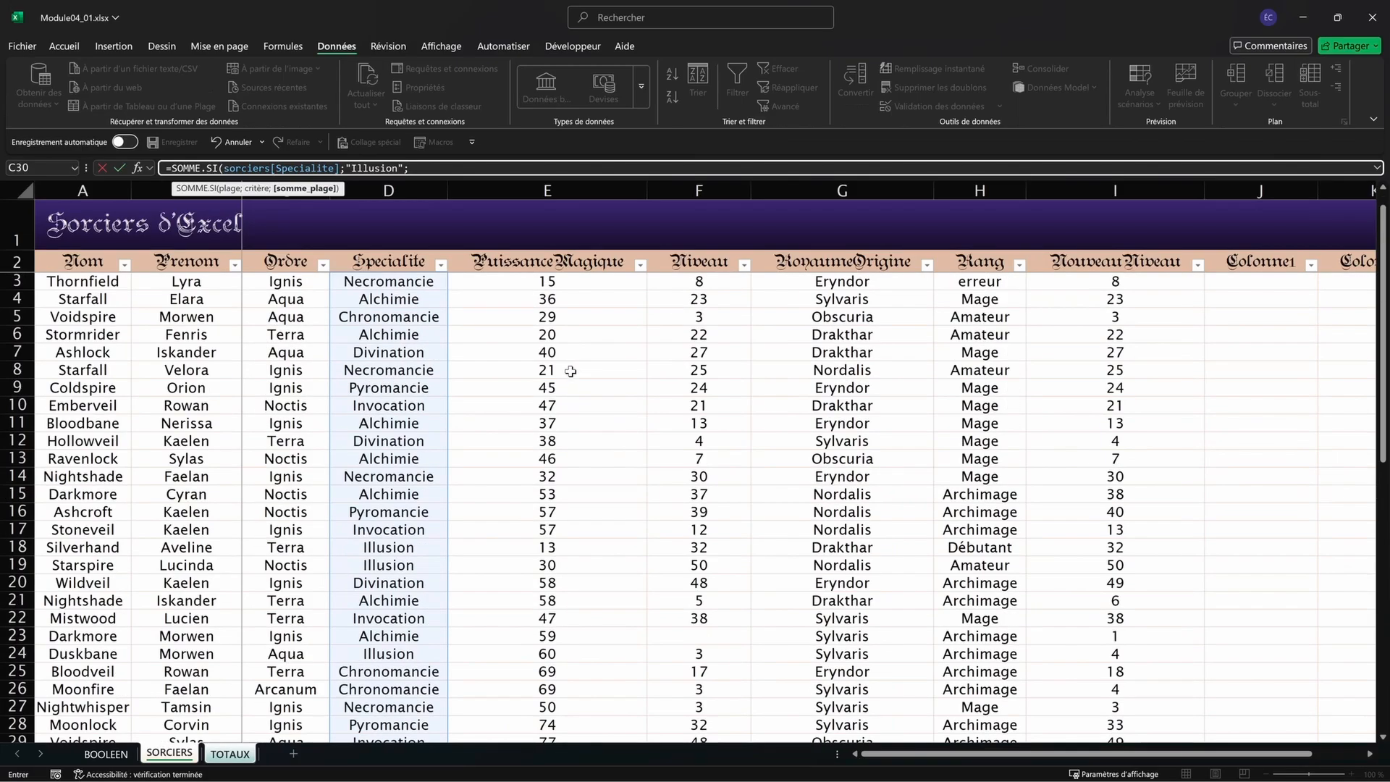
left_click(560, 275)
scroll(562, 280, "down", 8)
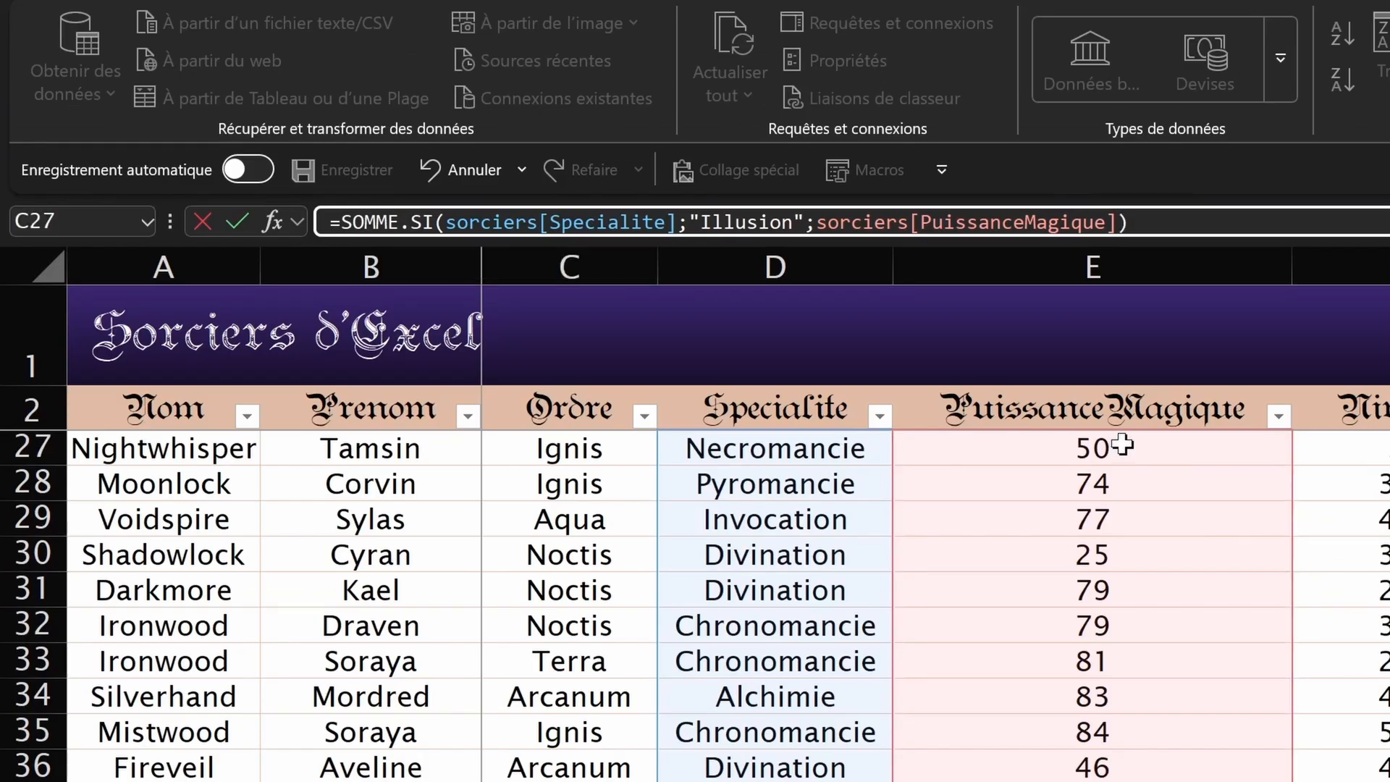
key("Return")
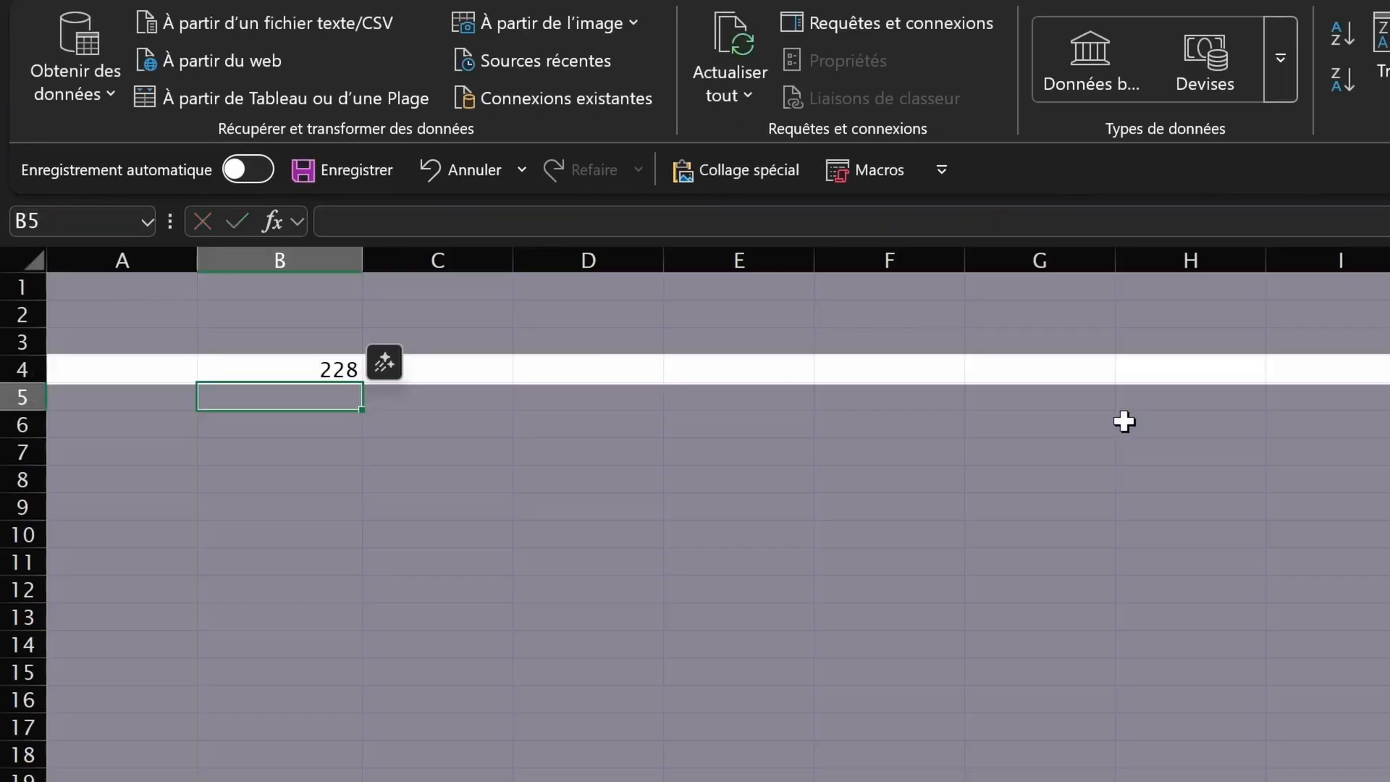
Step: Filter the SORCIERS table to the Illusion speciality and select the remaining PuissanceMagique values to check their sum against B4
left_click(265, 368)
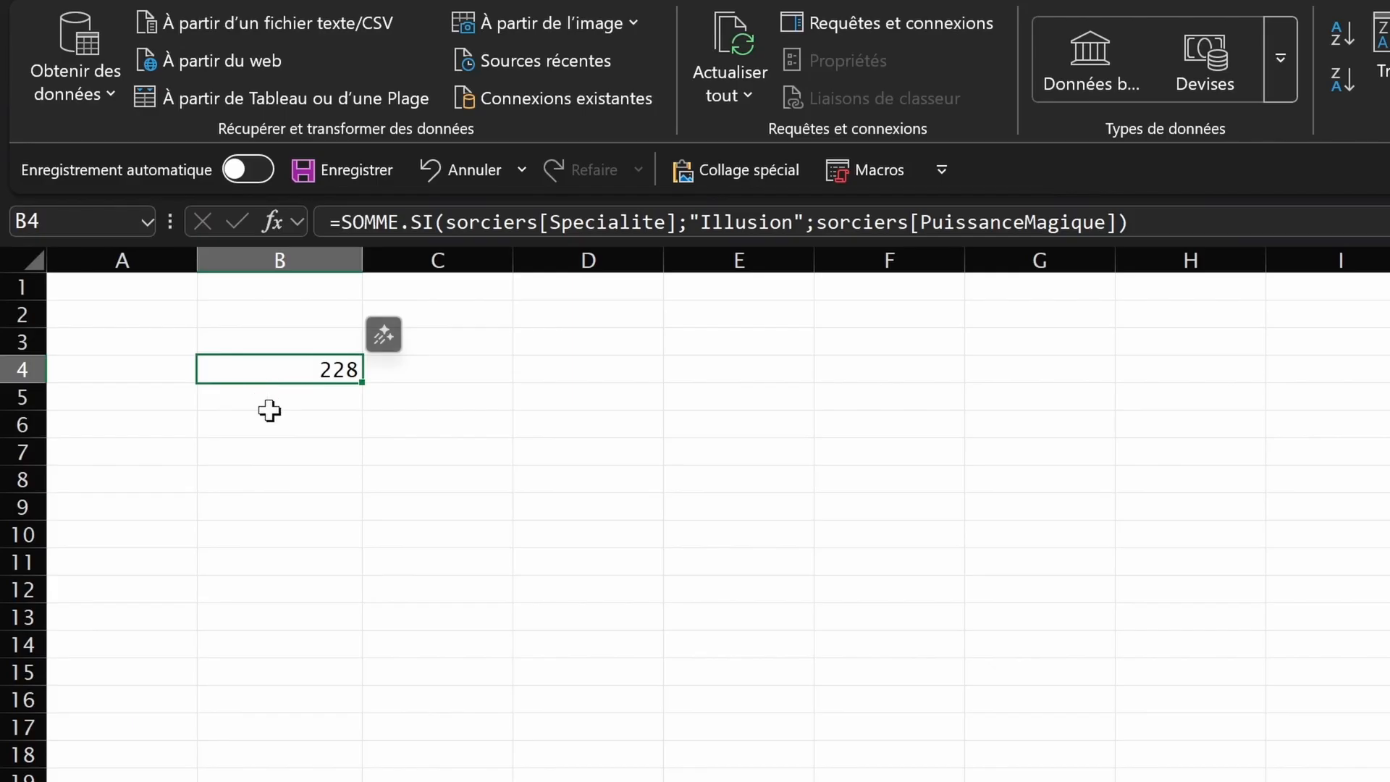
key("ctrl+Page_Up")
left_click(789, 625)
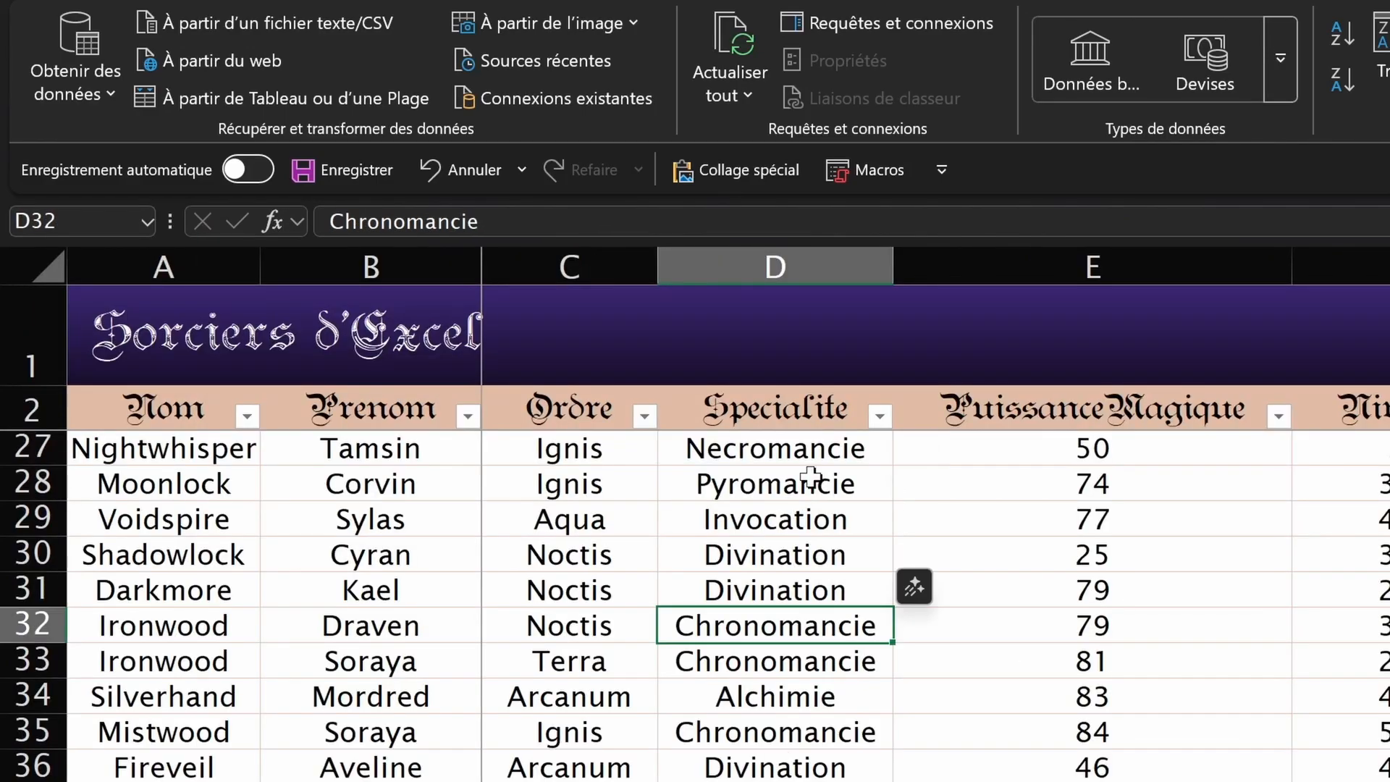
left_click(879, 417)
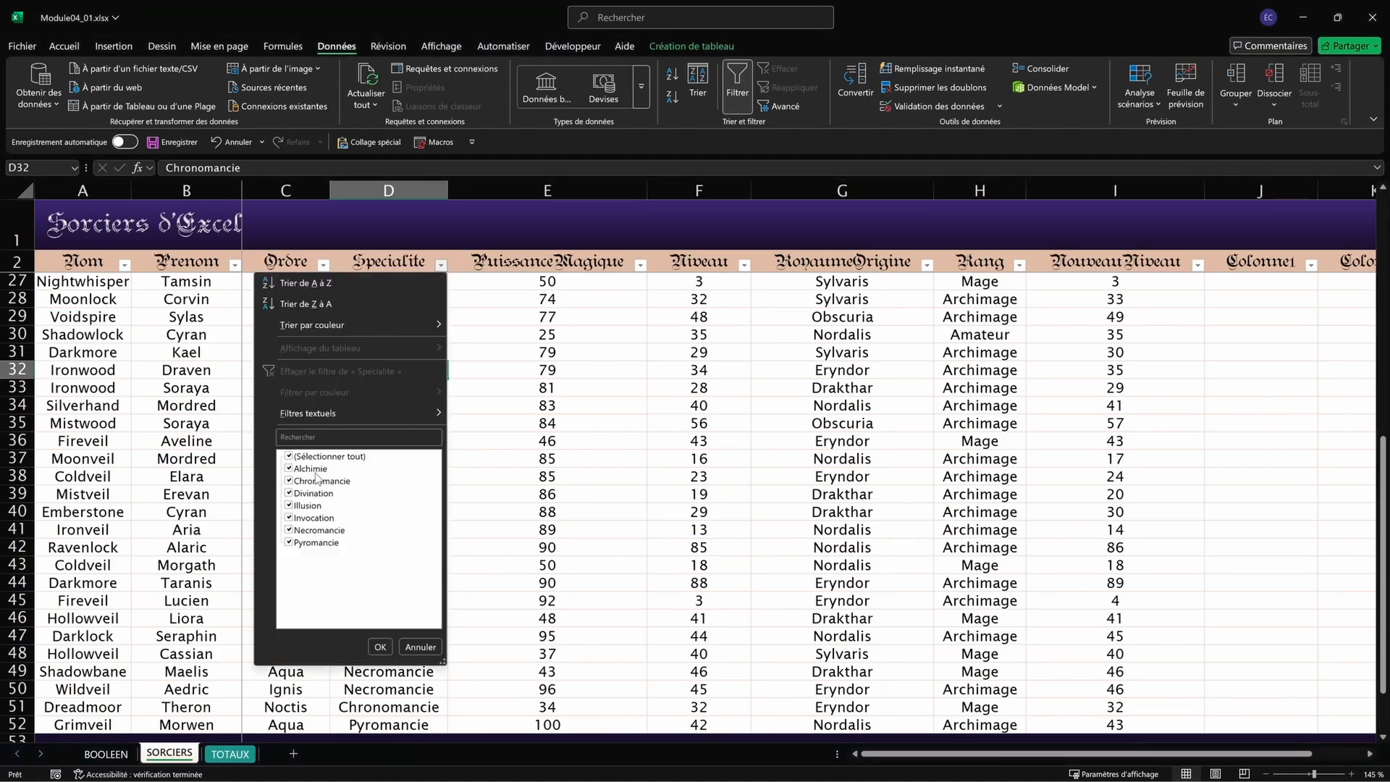
left_click(614, 781)
left_click(298, 506)
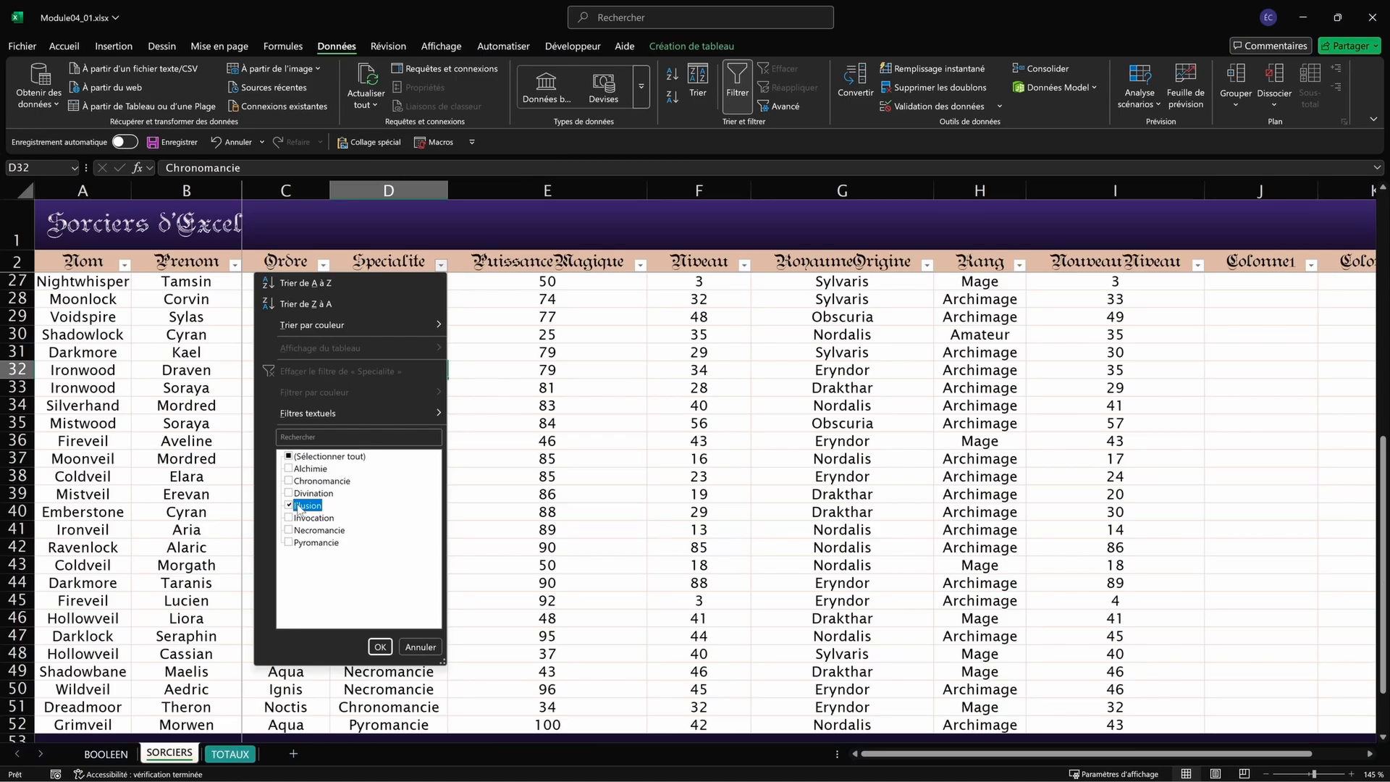
left_click(380, 647)
left_click(521, 393)
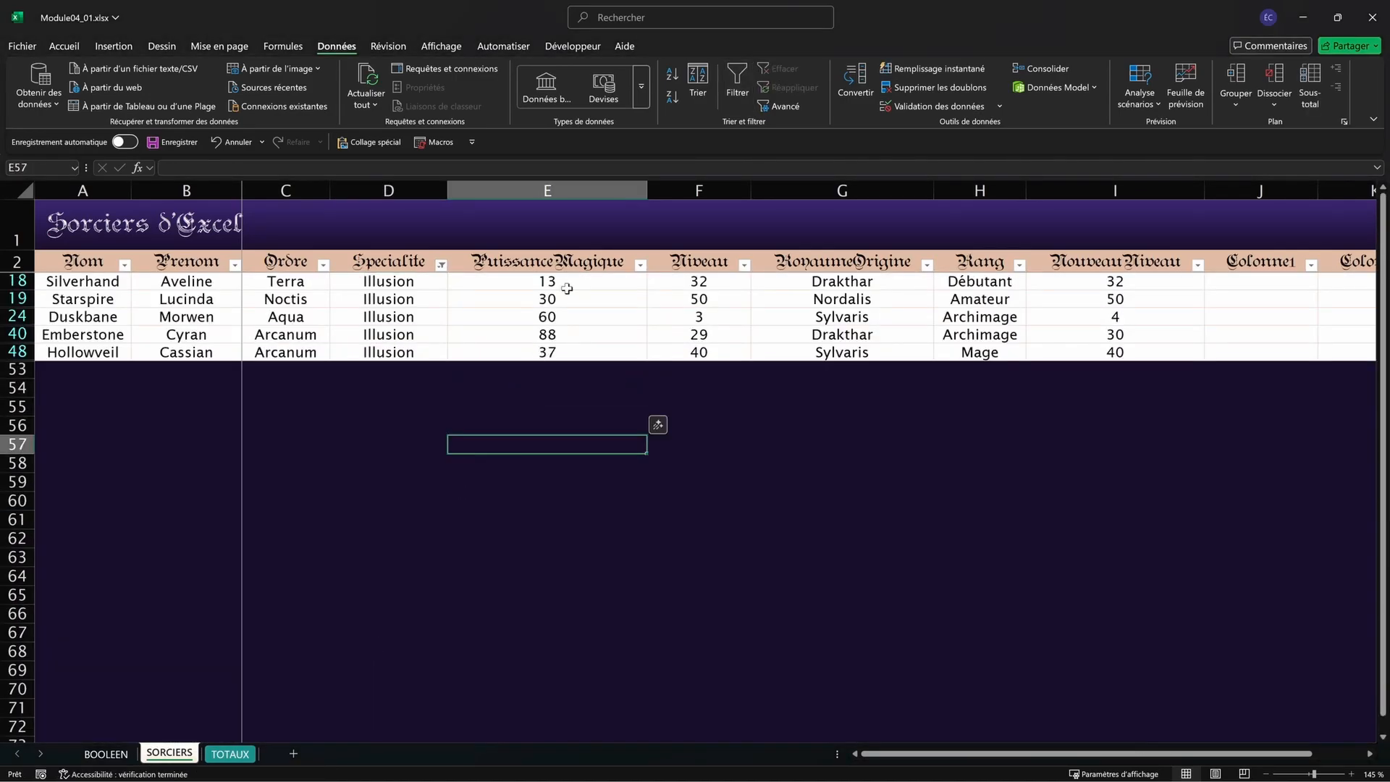
left_click_drag(566, 288, 565, 353)
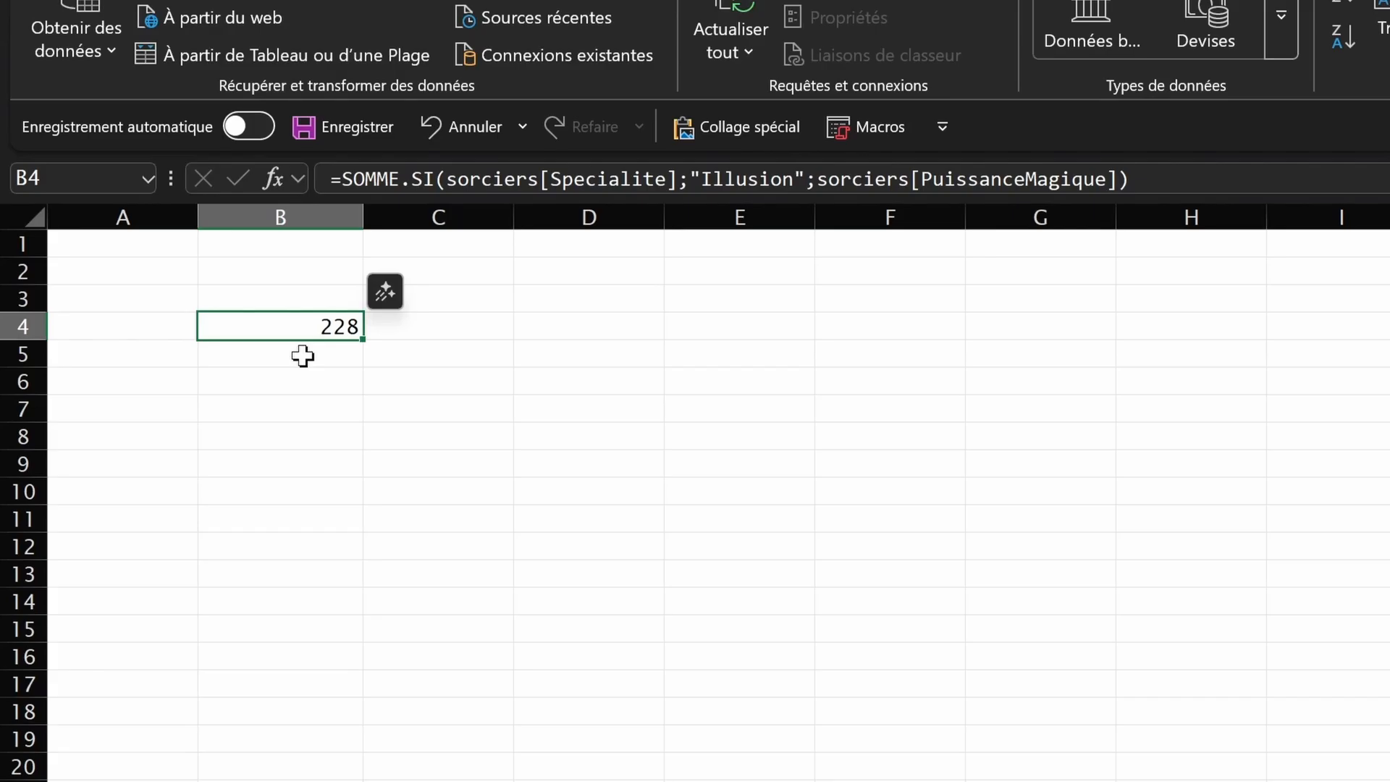
Step: Start a SOMME.SI.ENS formula in cell B6 of the TOTAUX sheet
left_click(293, 374)
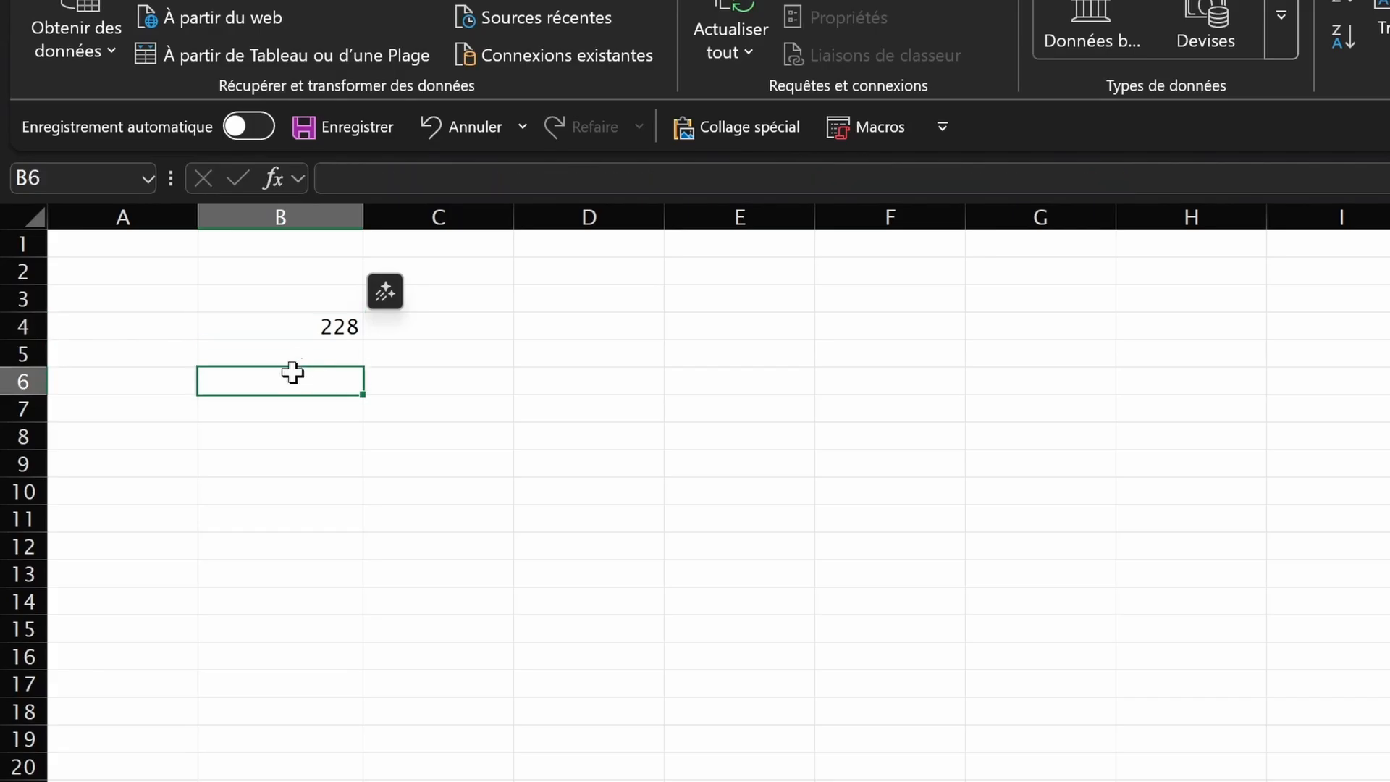
type("=SOMME.SI.ENS(")
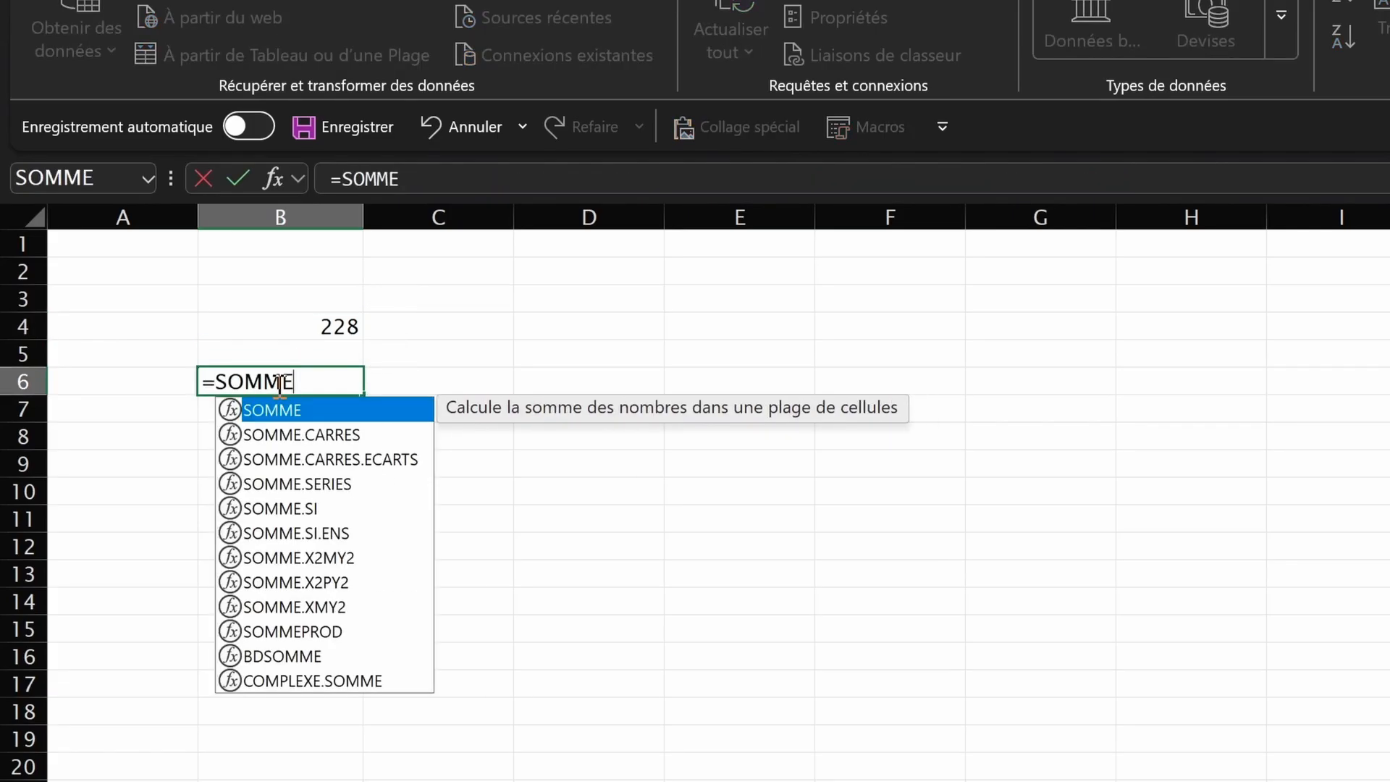
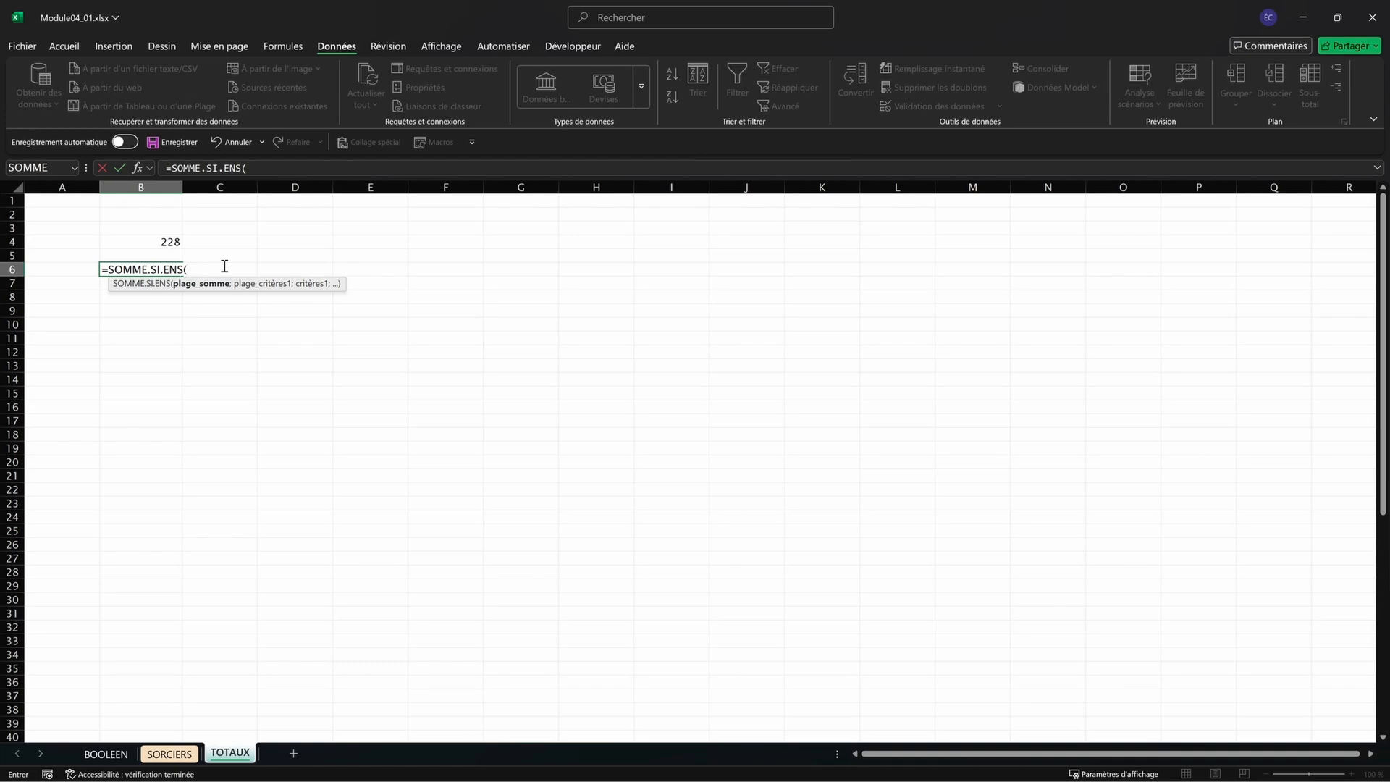
left_click_drag(194, 269, 66, 269)
left_click(170, 265)
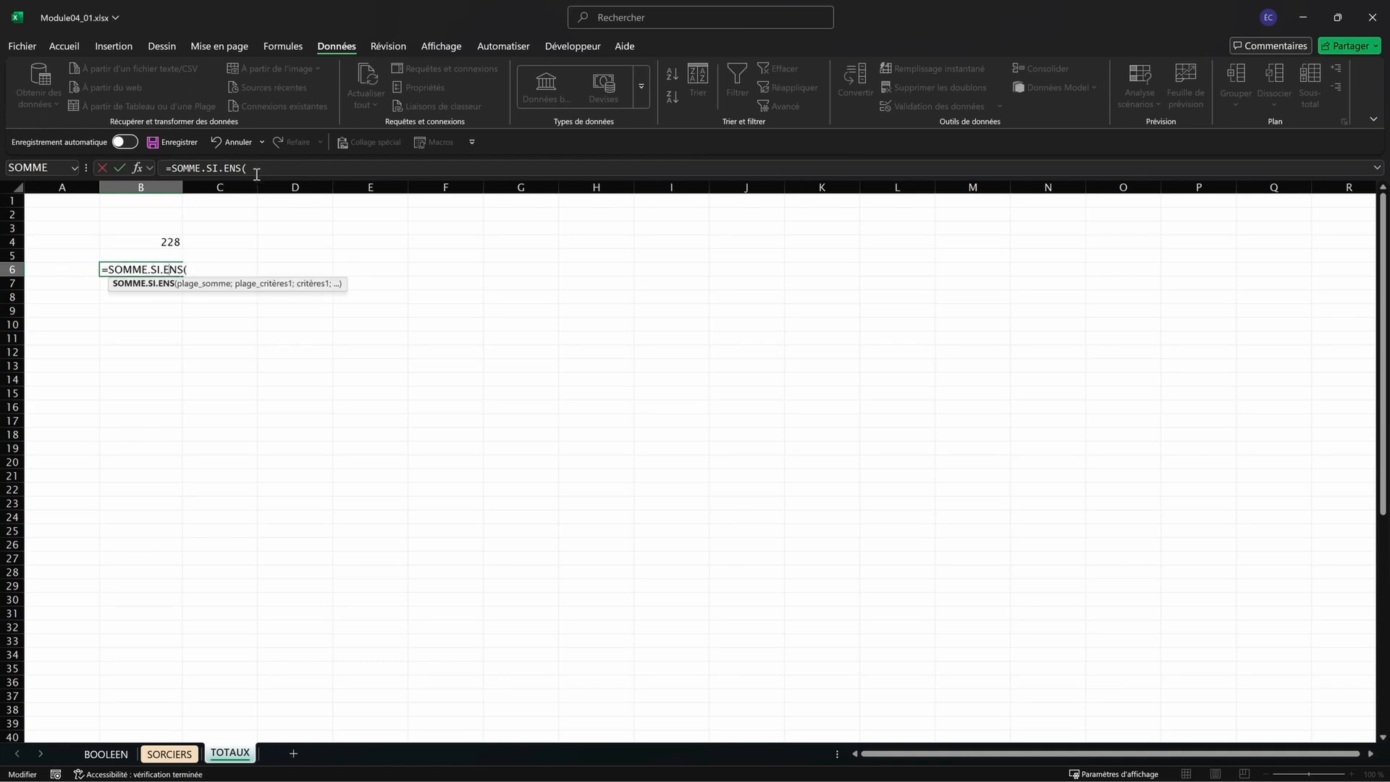
left_click(256, 170)
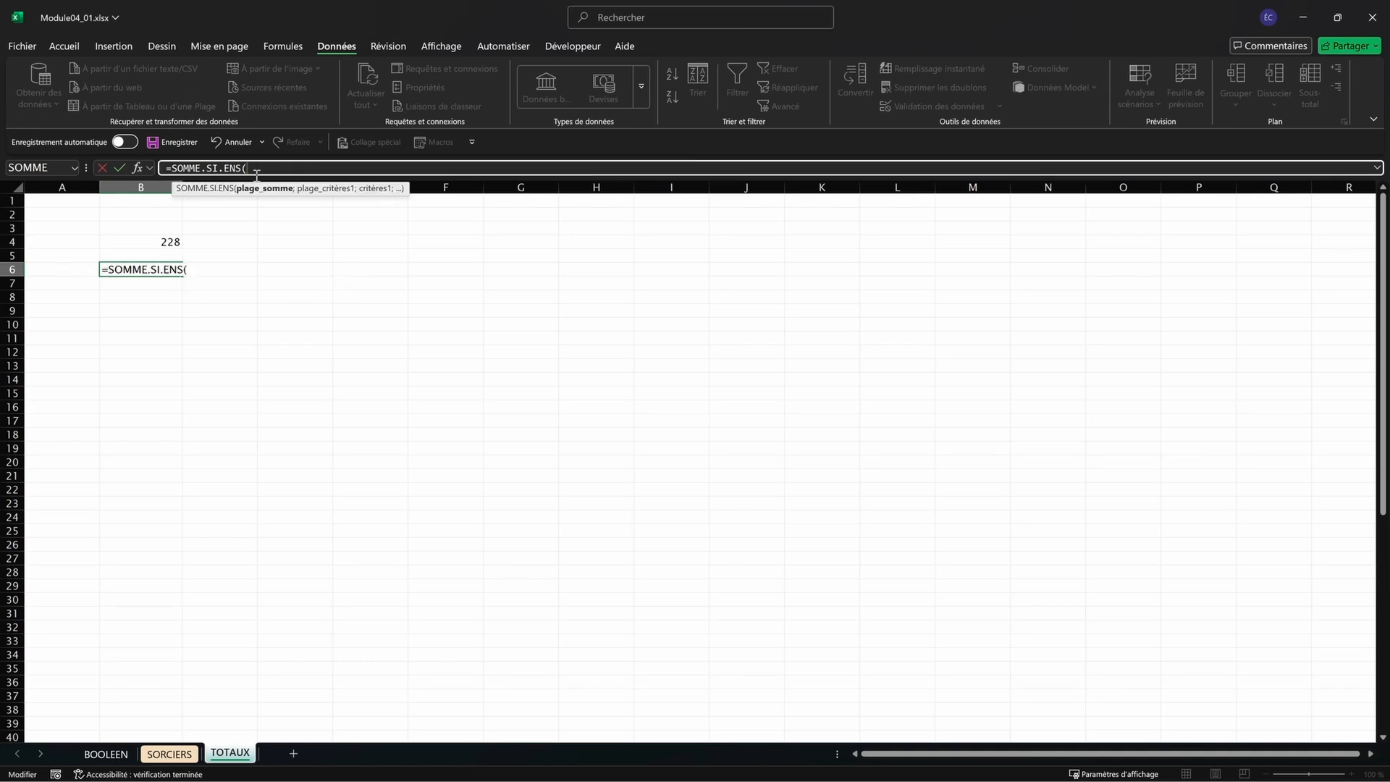
Step: Set the sum range of the SOMME.SI.ENS formula to sorciers[PuissanceMagique] and continue to its first criteria range
left_click(175, 757)
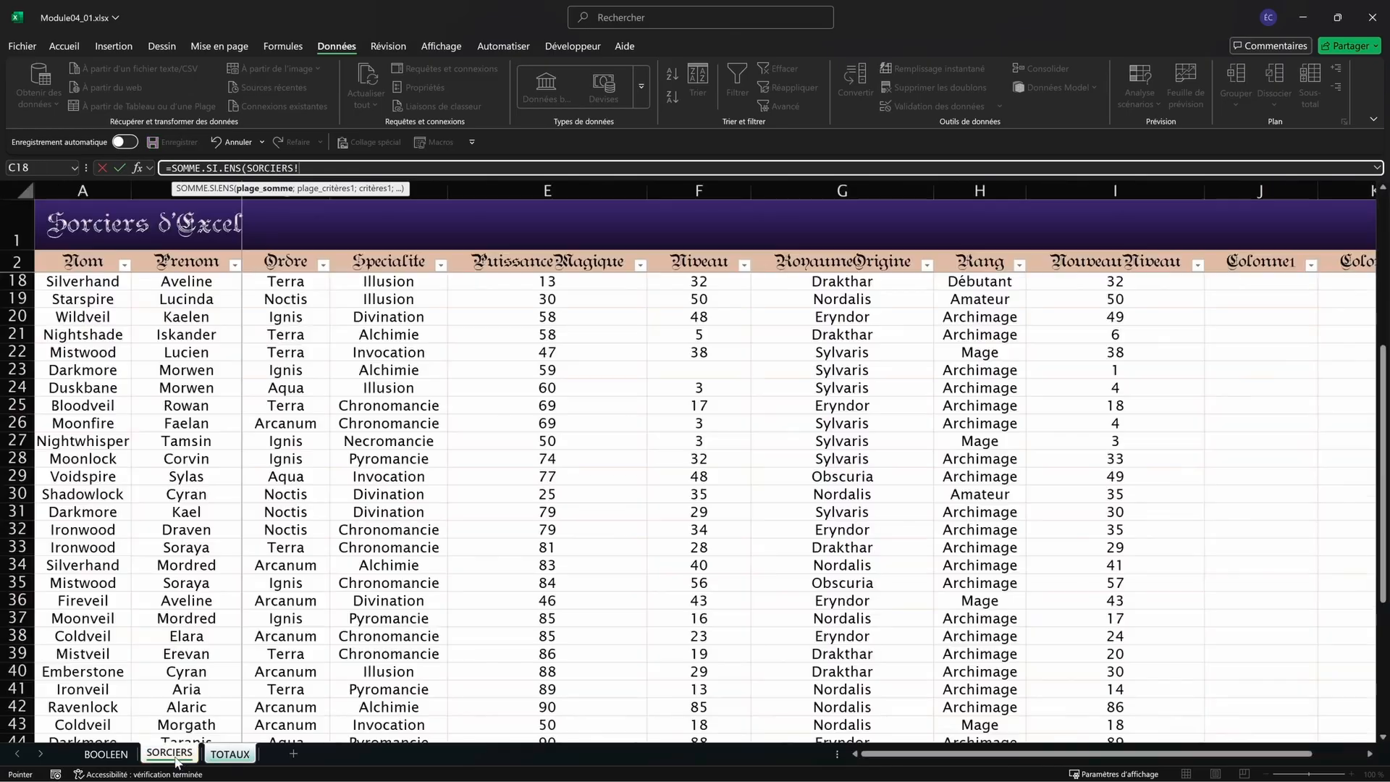
scroll(404, 284, "up", 4)
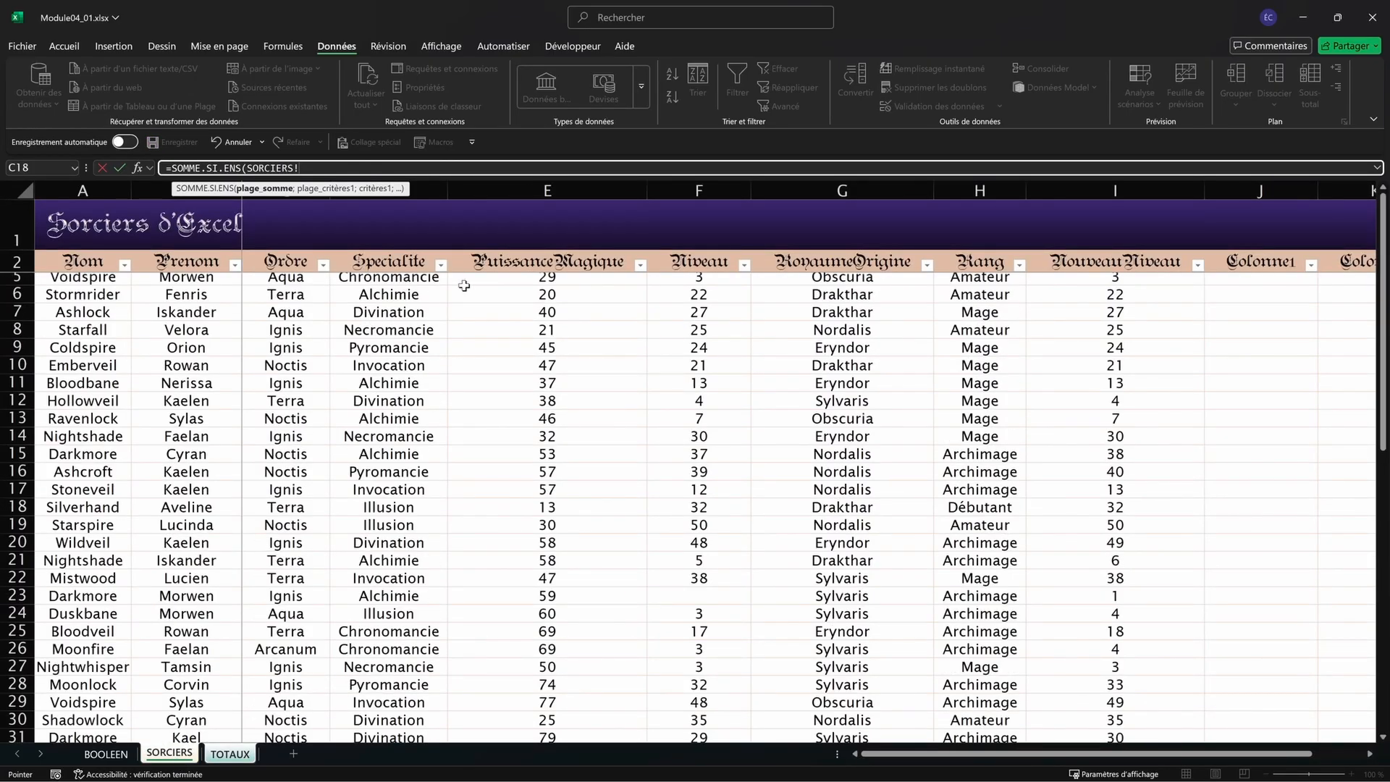
left_click(551, 276)
left_click_drag(540, 299, 566, 333)
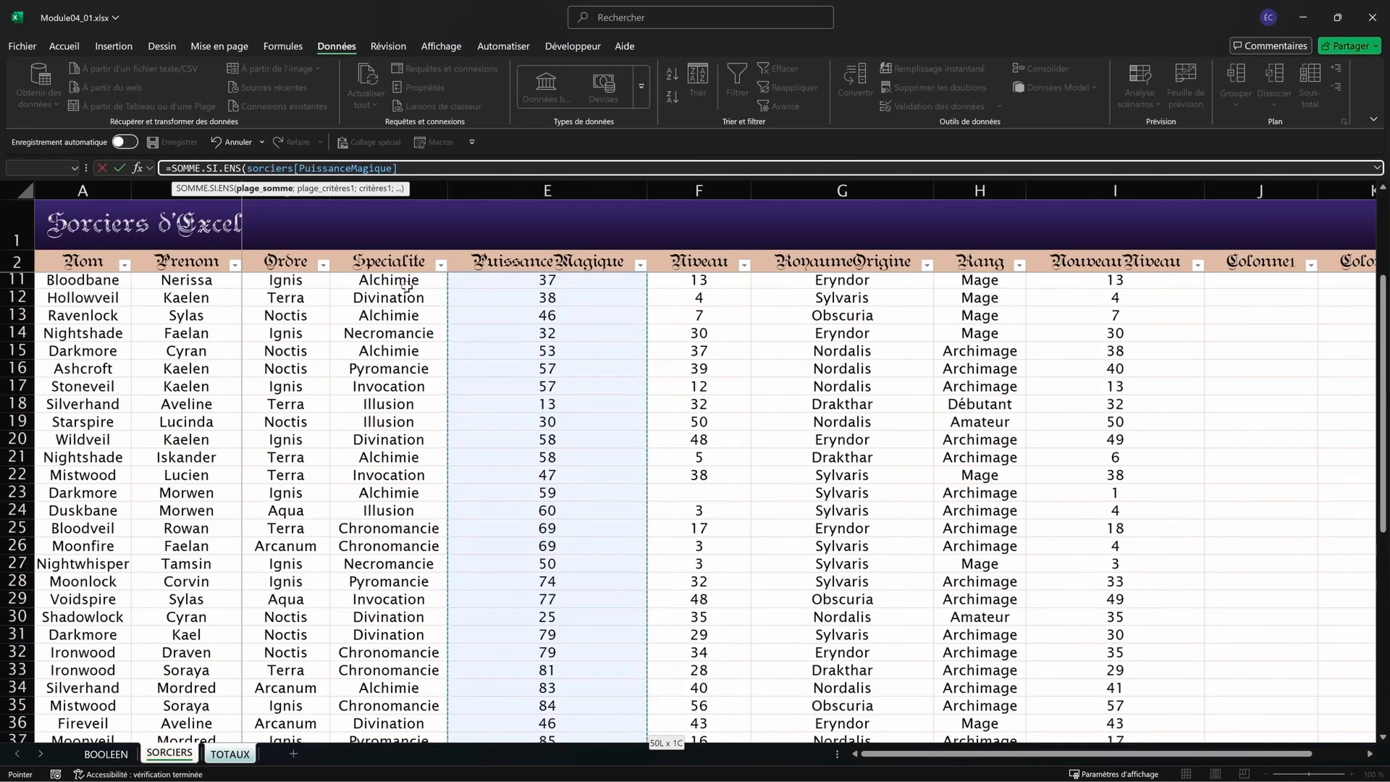
type(";")
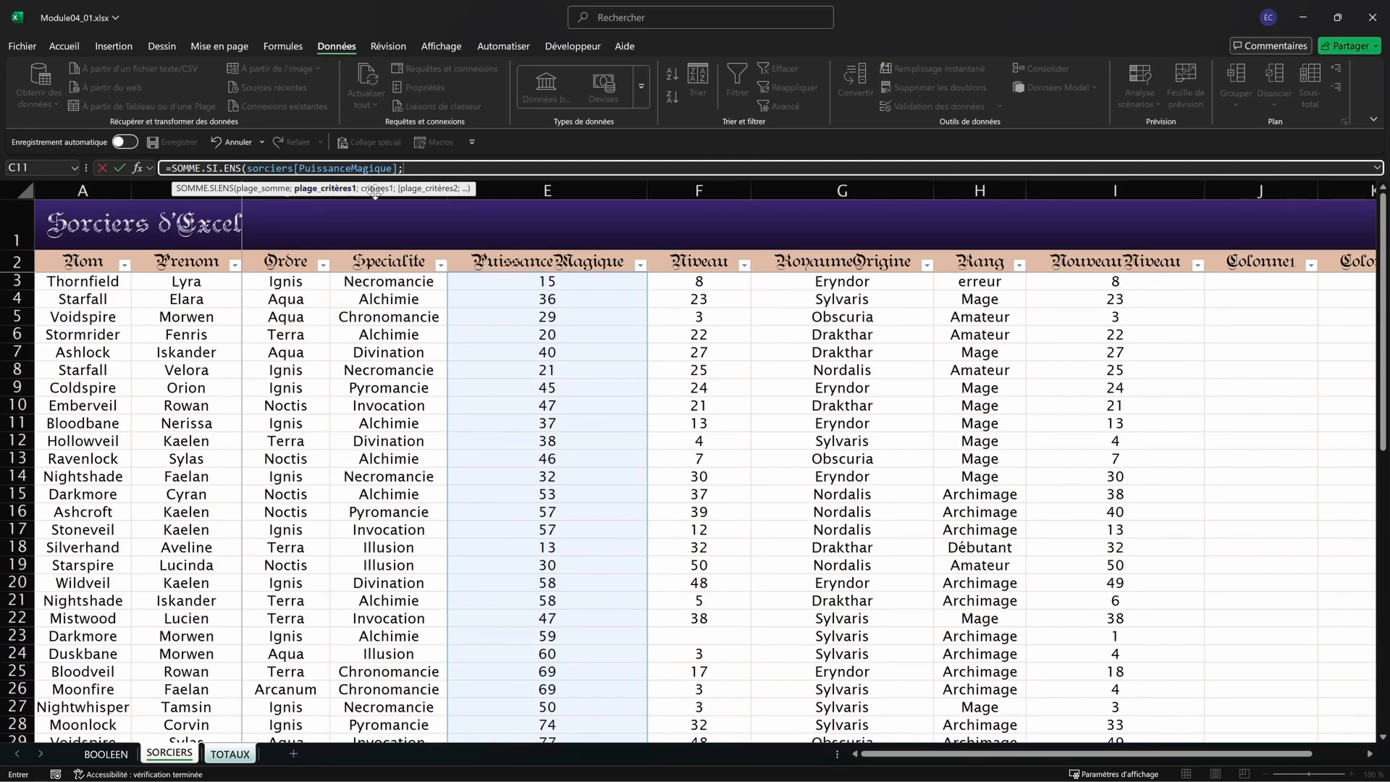
Step: Add sorciers[Specialite] as the first criteria range of the SOMME.SI.ENS formula, with the criterion "Illusion"
left_click(381, 284)
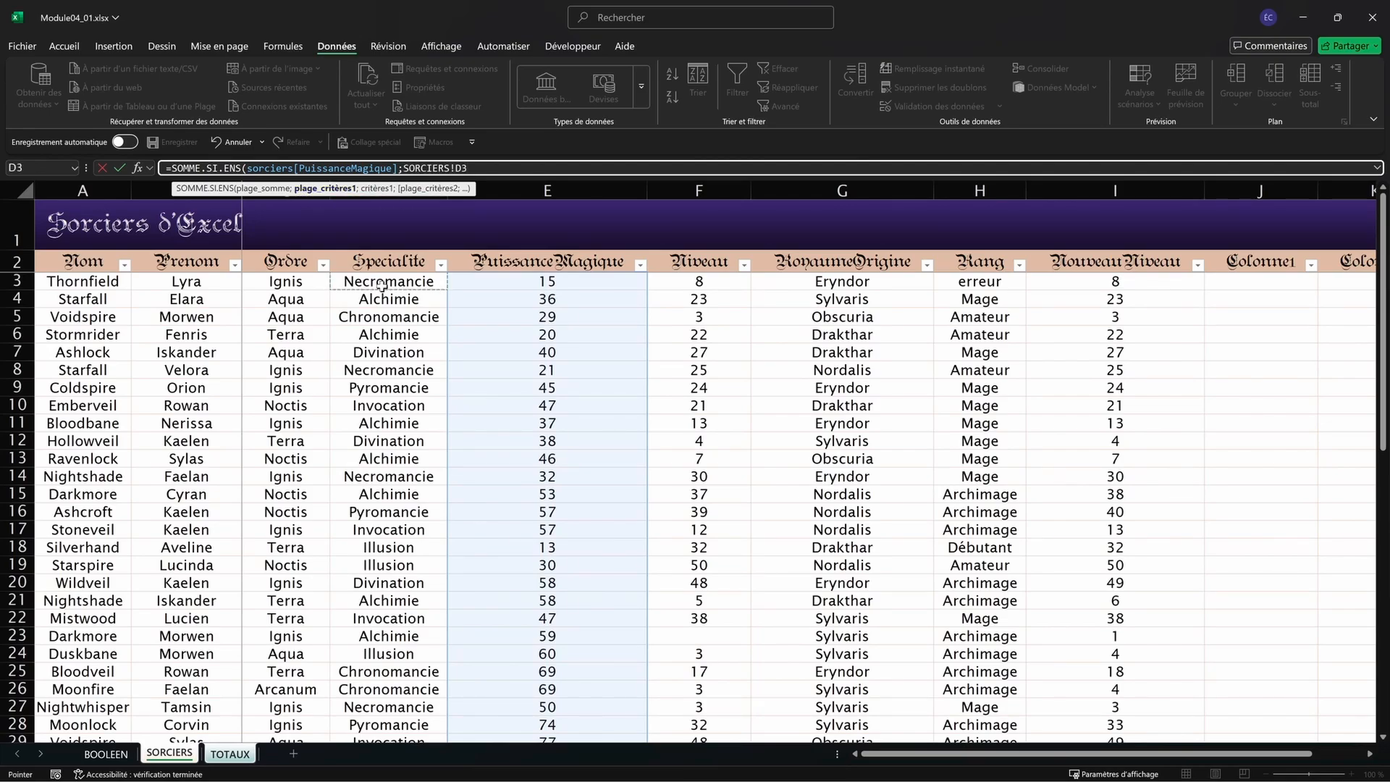
key("ctrl+shift+Down")
type(";\"")
type("Ill")
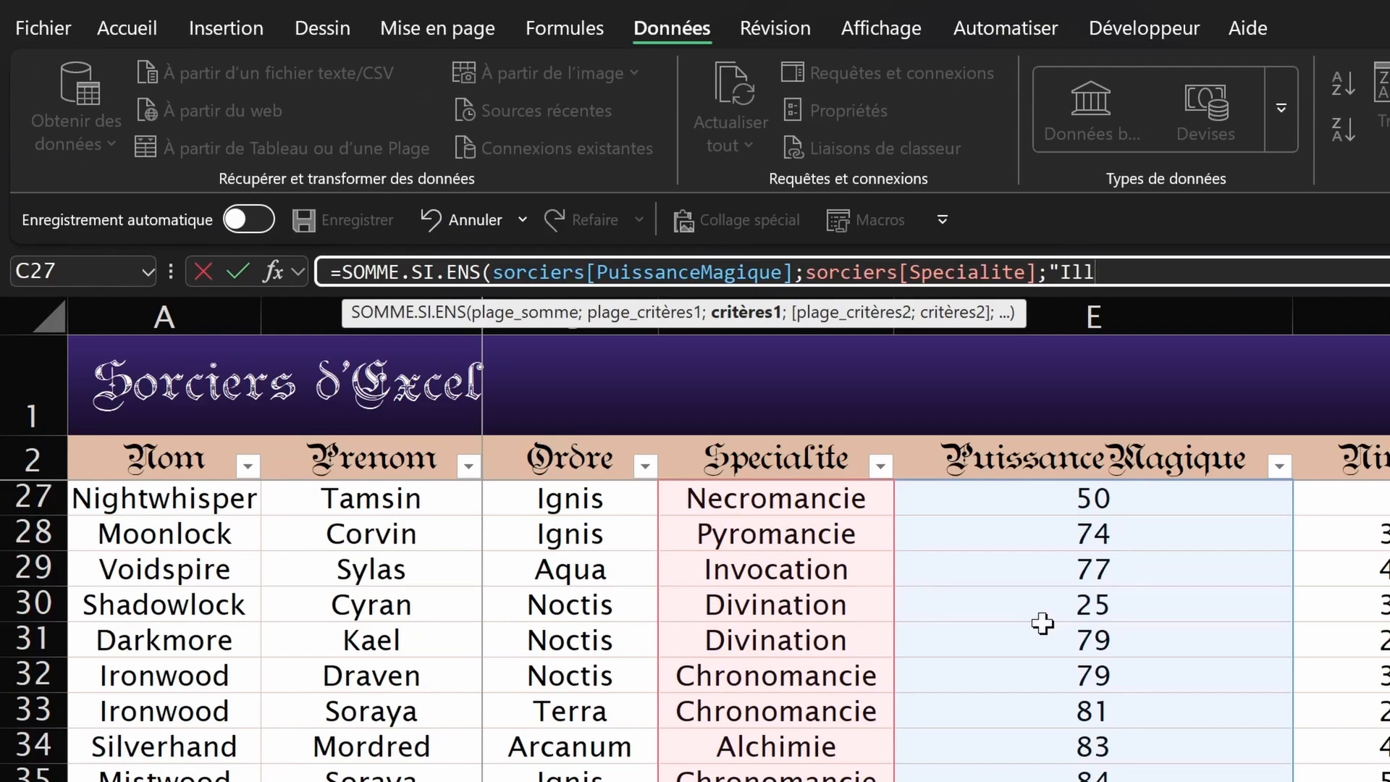
type("usion\";")
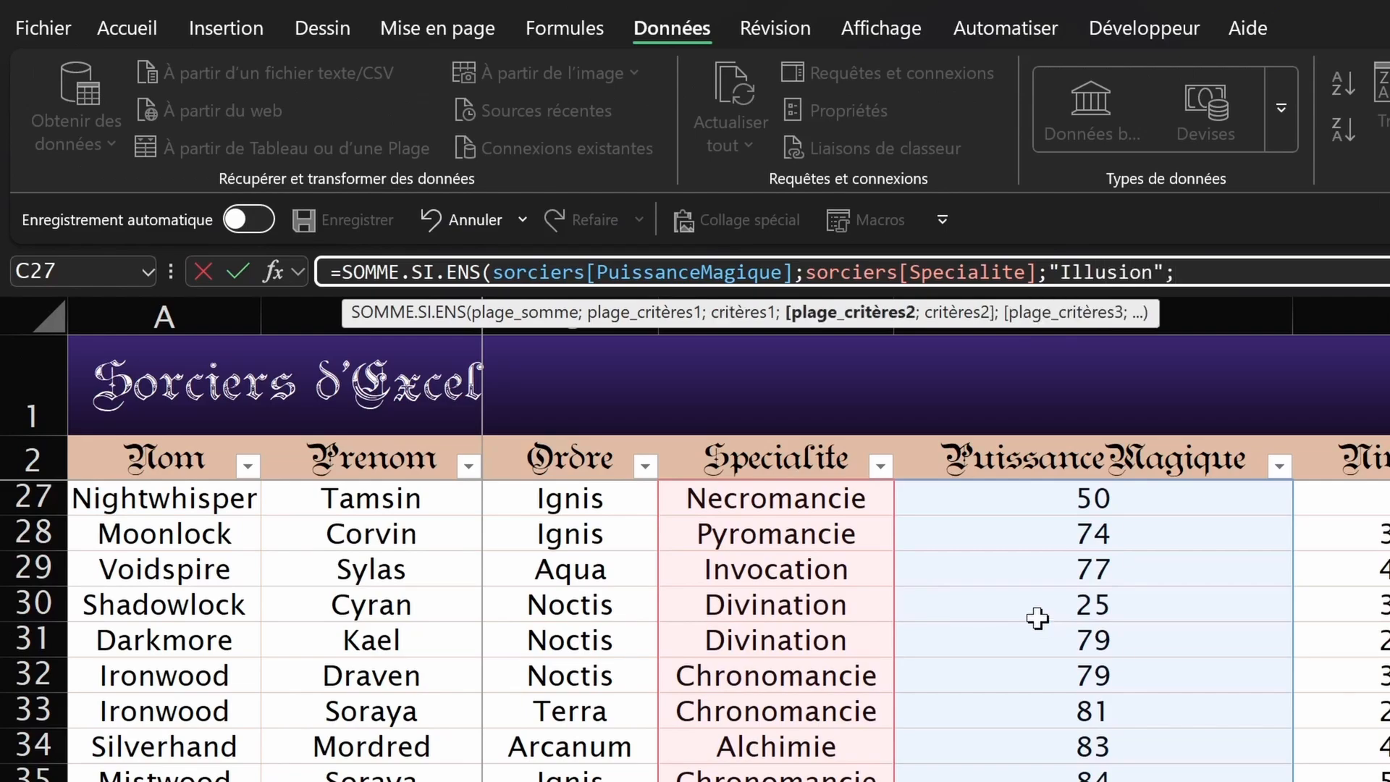
Step: Add sorciers[Niveau] as the second criteria range with the criterion "<"&50 and complete the SOMME.SI.ENS formula
scroll(1037, 617, "up", 6)
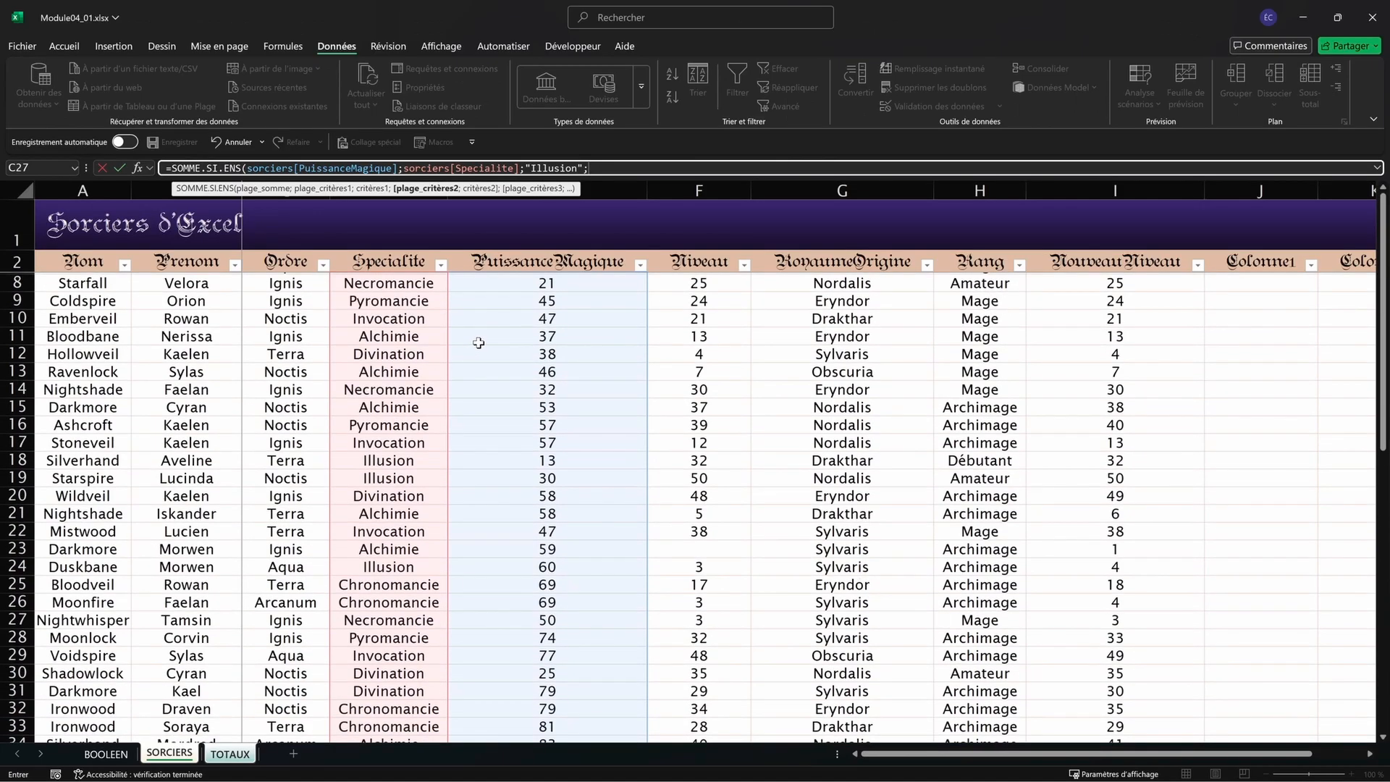
left_click(700, 281)
key("ctrl+shift+Down")
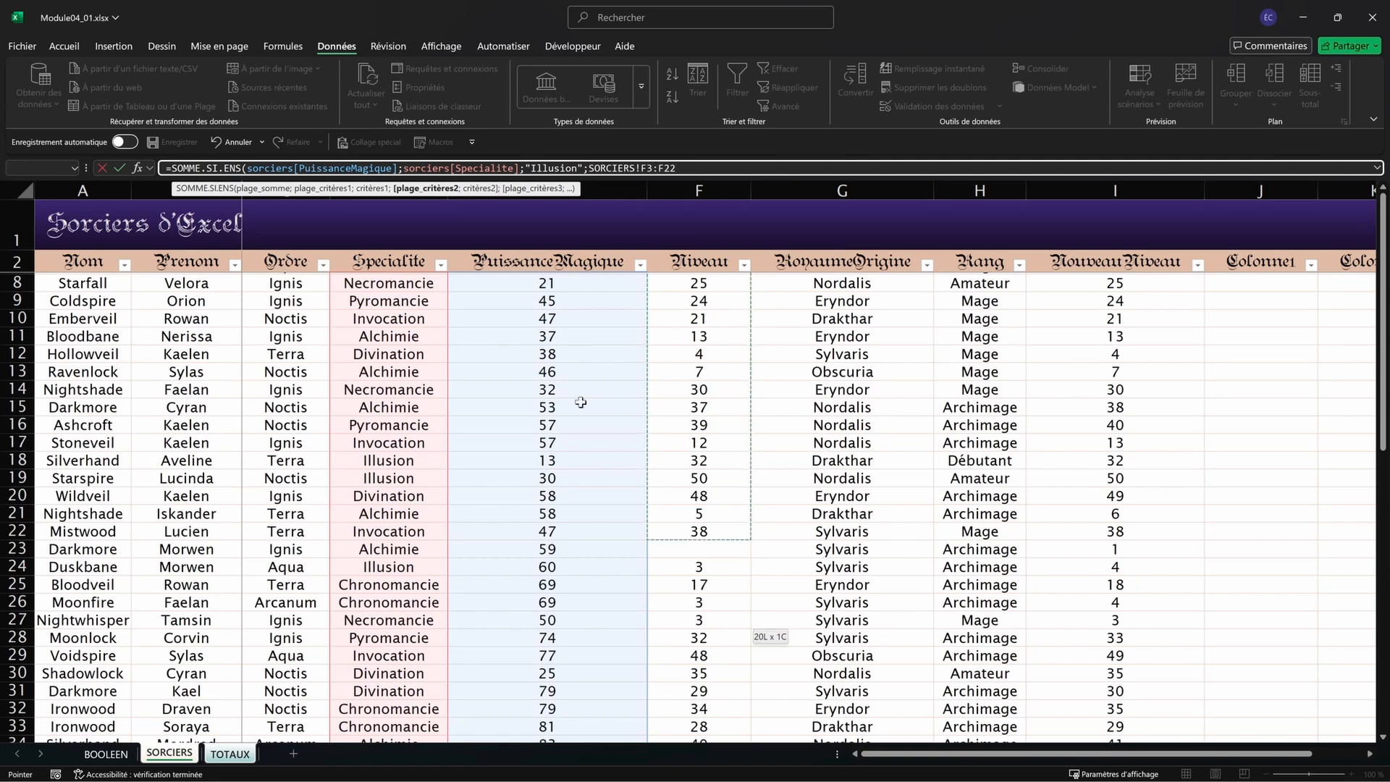
key("ctrl+shift+Down")
key("ctrl+shift+Down")
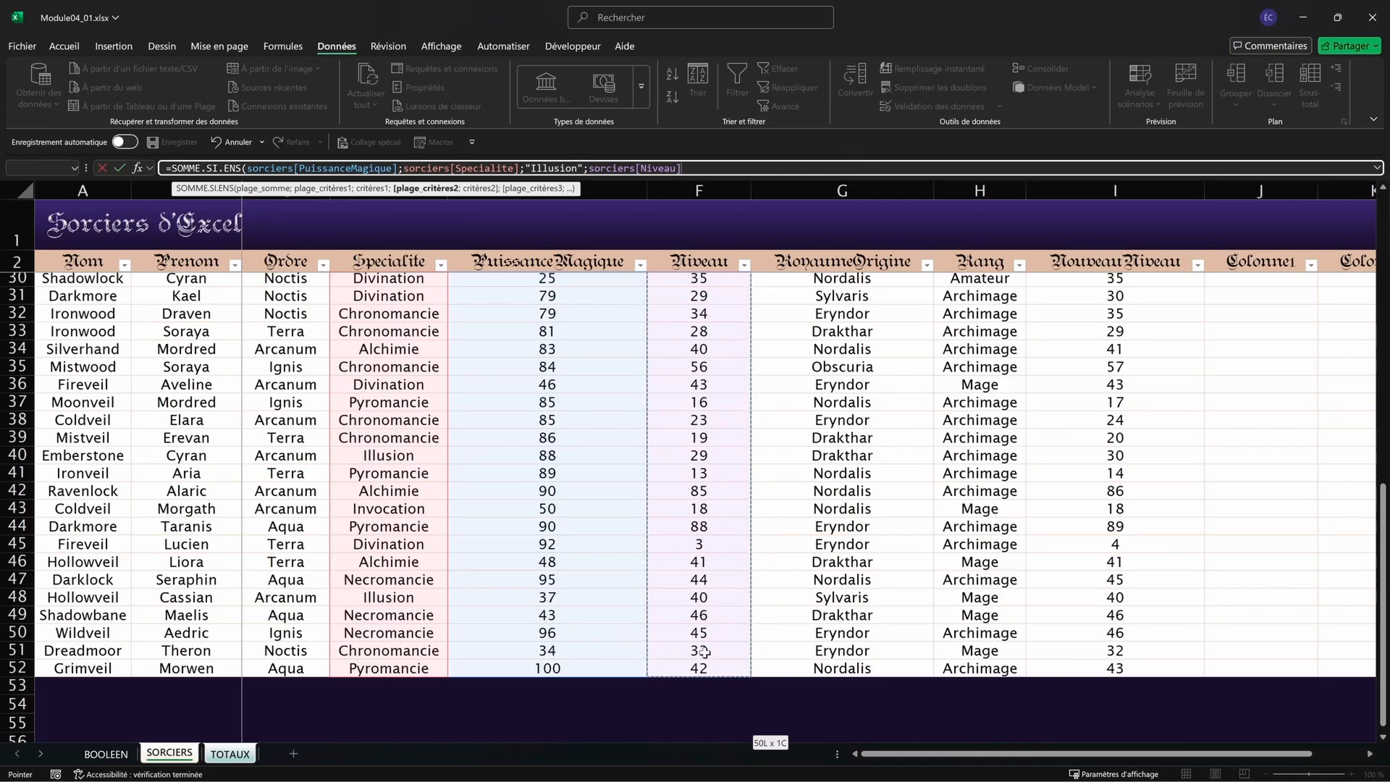
type(";")
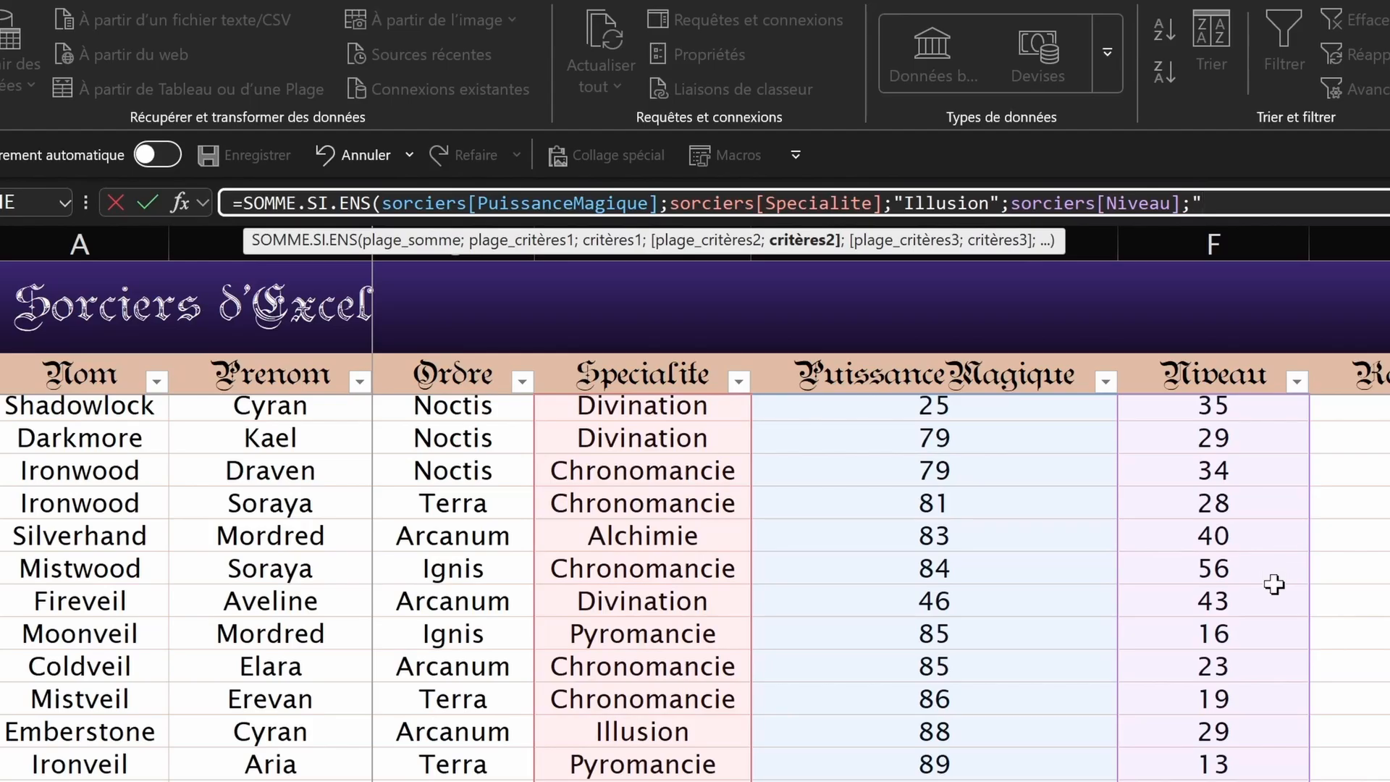
type("<\"&50)")
key("Return")
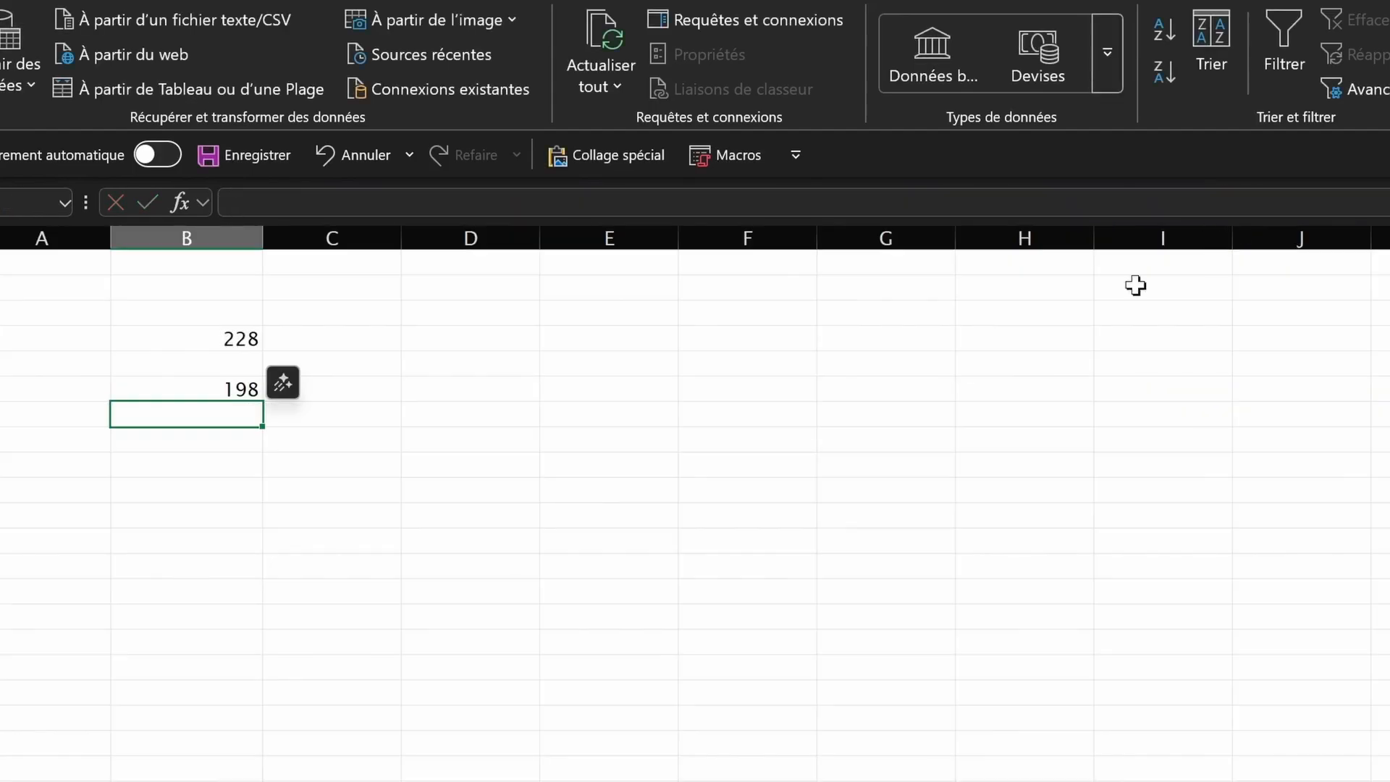
Step: Review the SOMME.SI.ENS formula in cell B6 and its source columns on the SORCIERS sheet
left_click(224, 391)
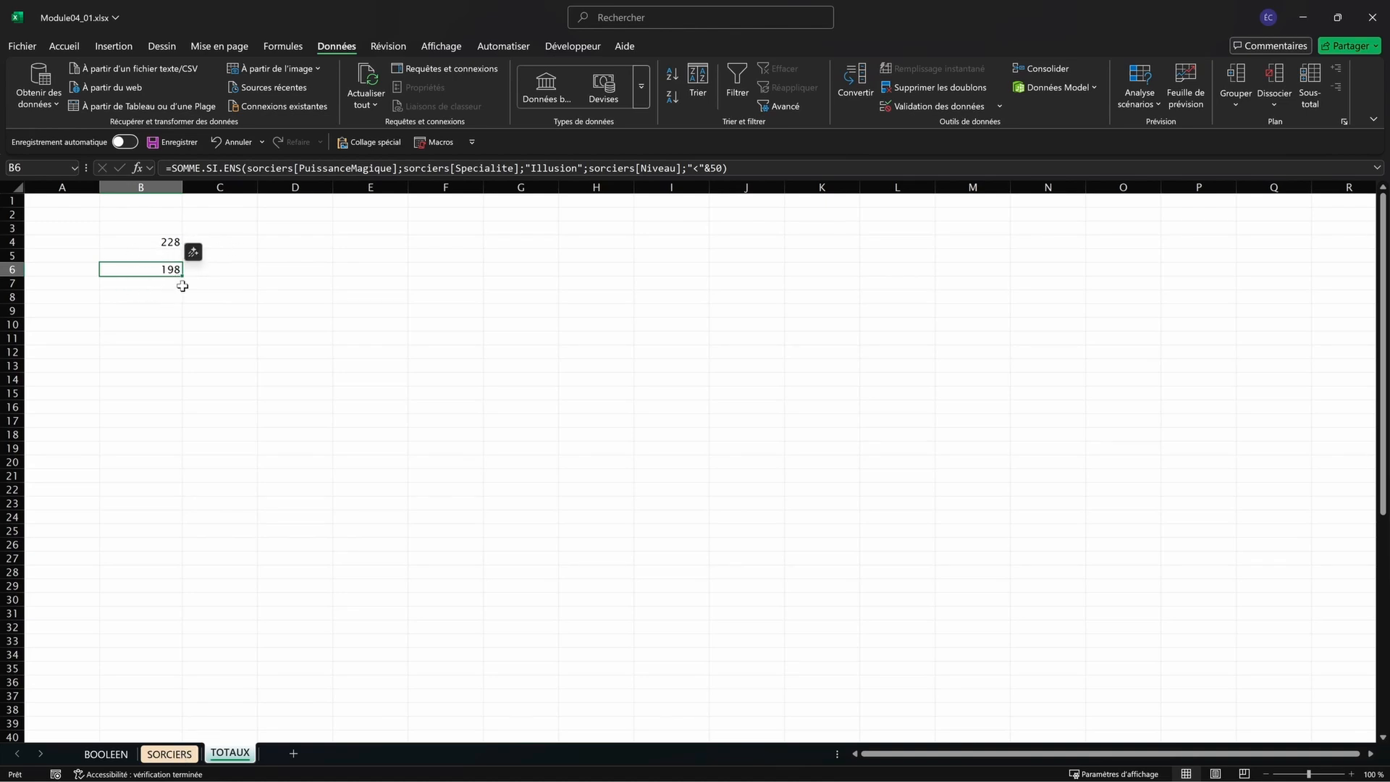
key("Down")
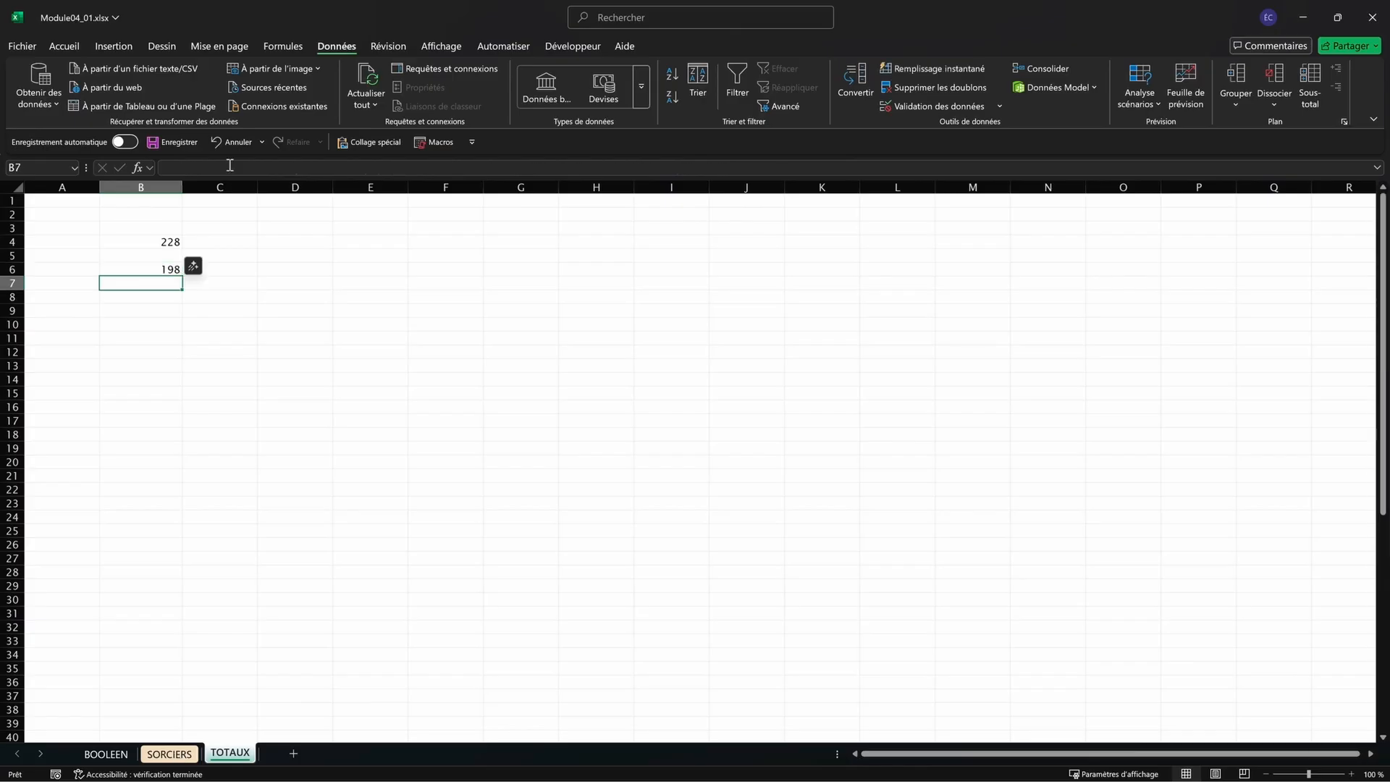
left_click(145, 270)
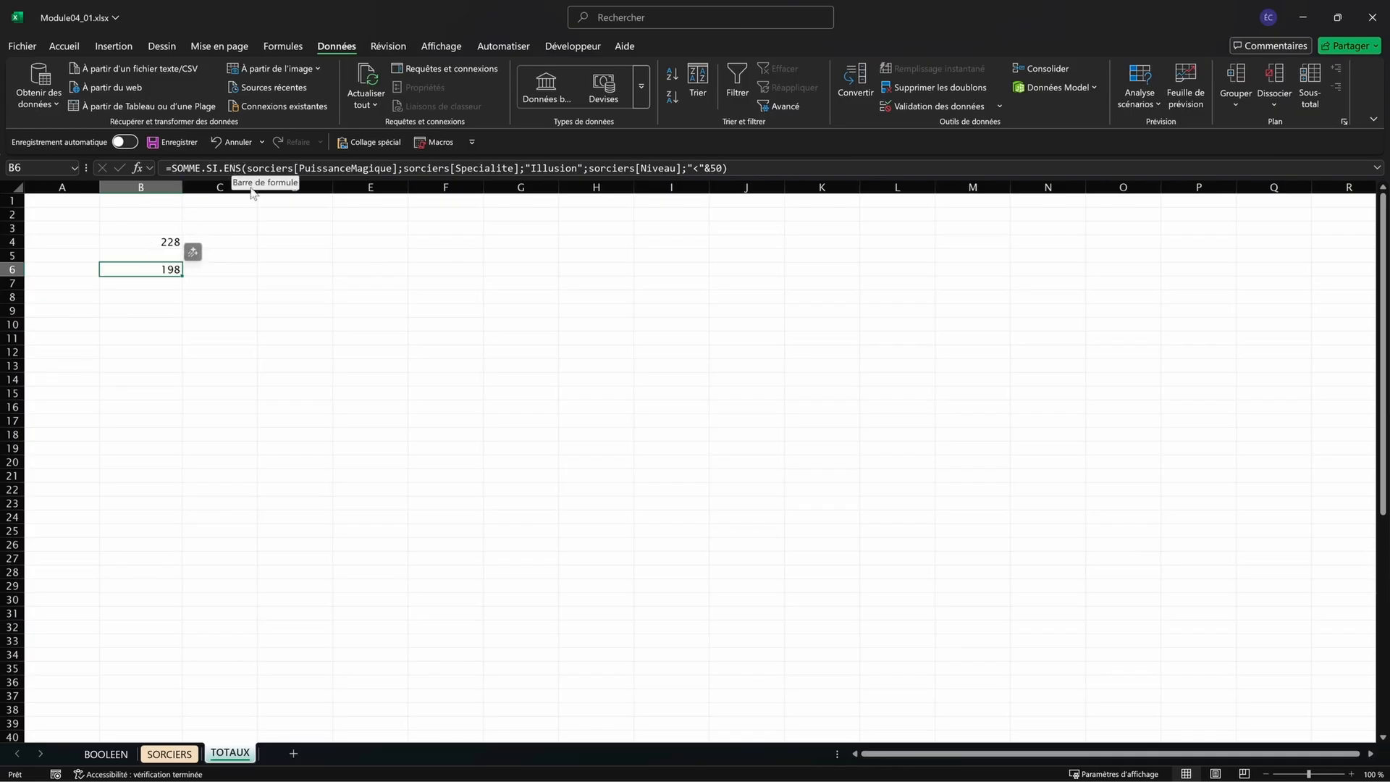
left_click(171, 754)
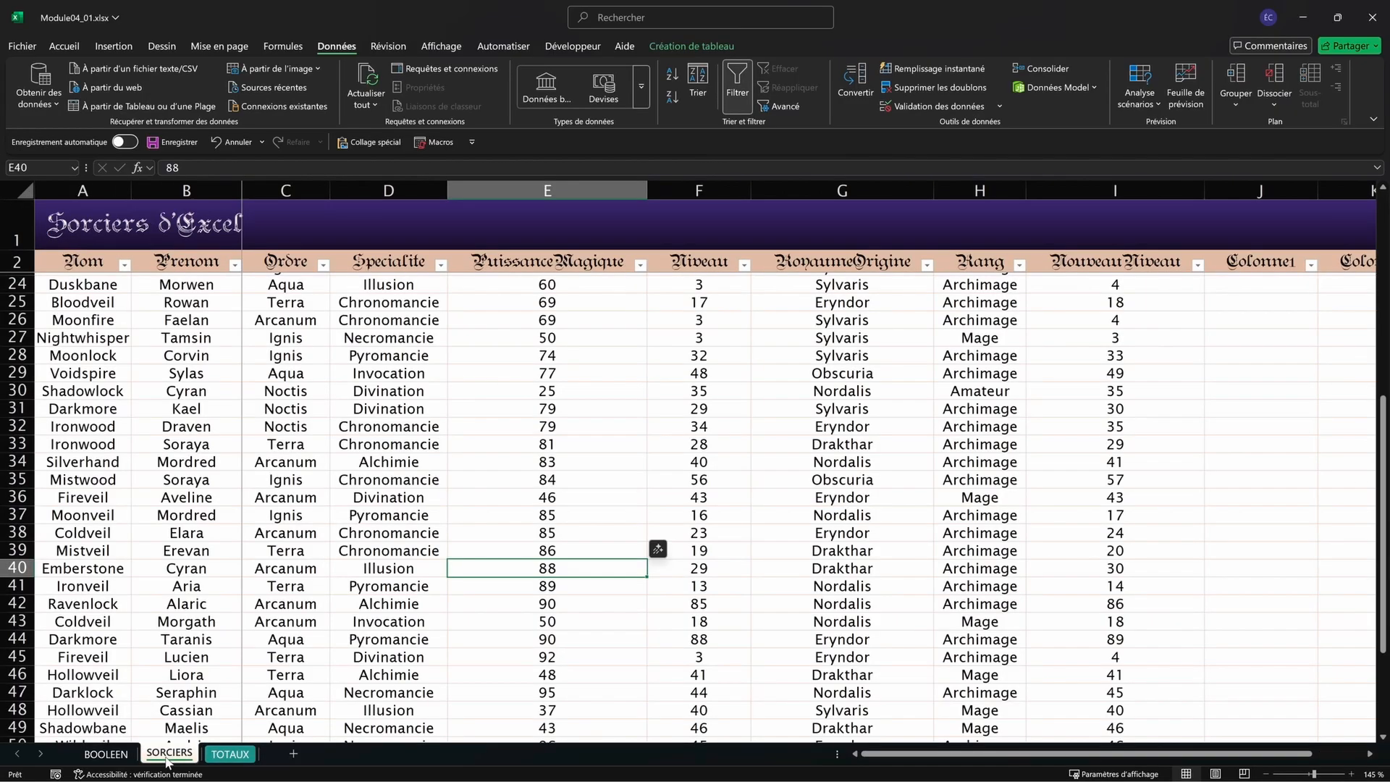
scroll(560, 316, "up", 7)
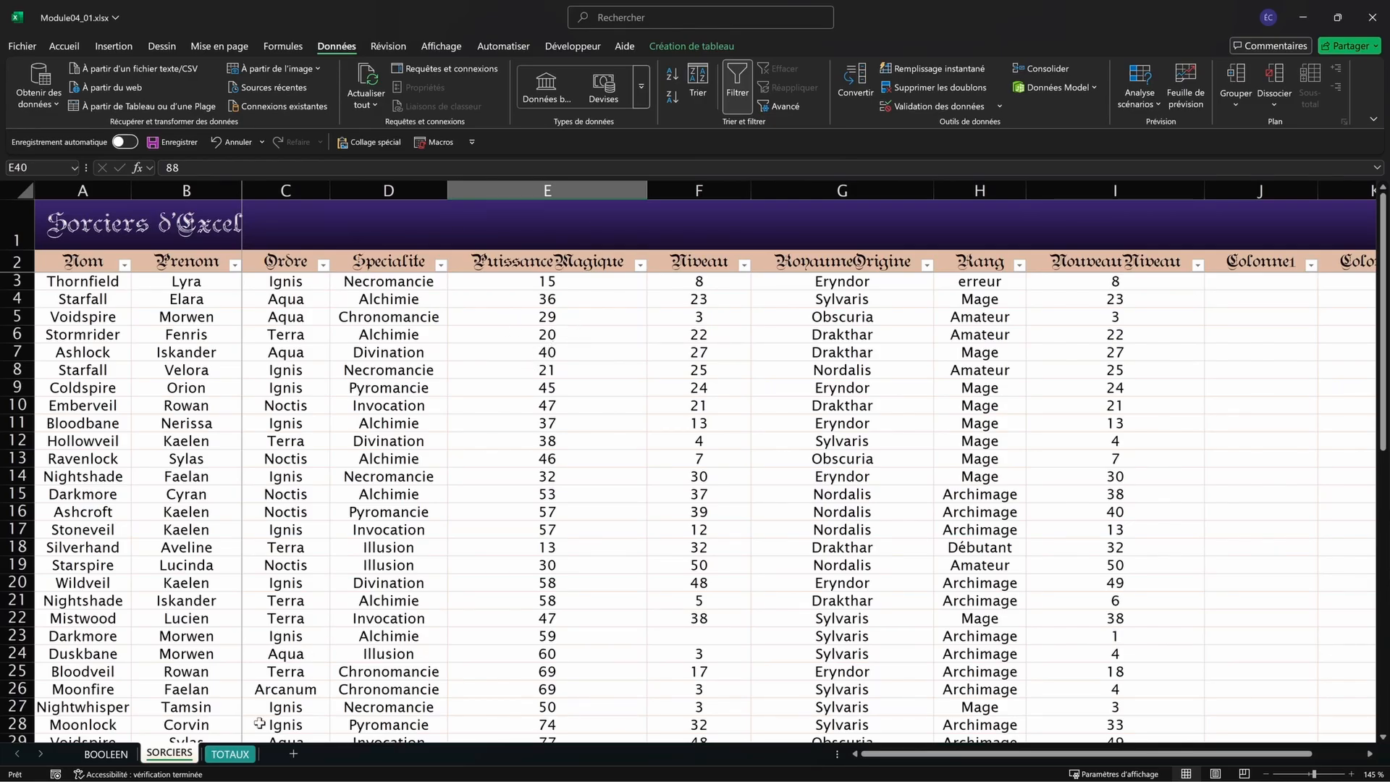
Step: Change the function of the formula in TOTAUX cell B6 to MOYENNE.SI.ENS, keeping the same ranges and criteria
left_click(230, 754)
left_click(194, 168)
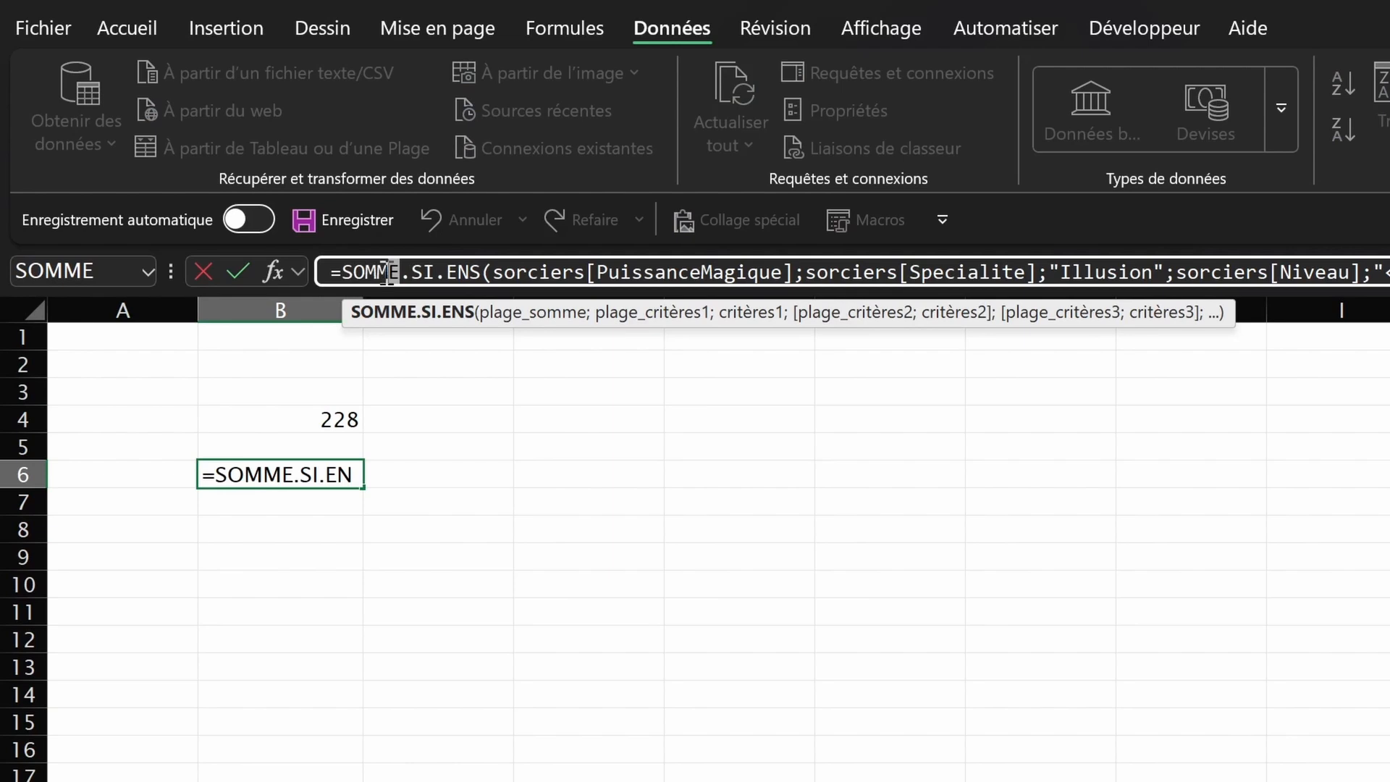
double_click(387, 274)
type("MOYENNE")
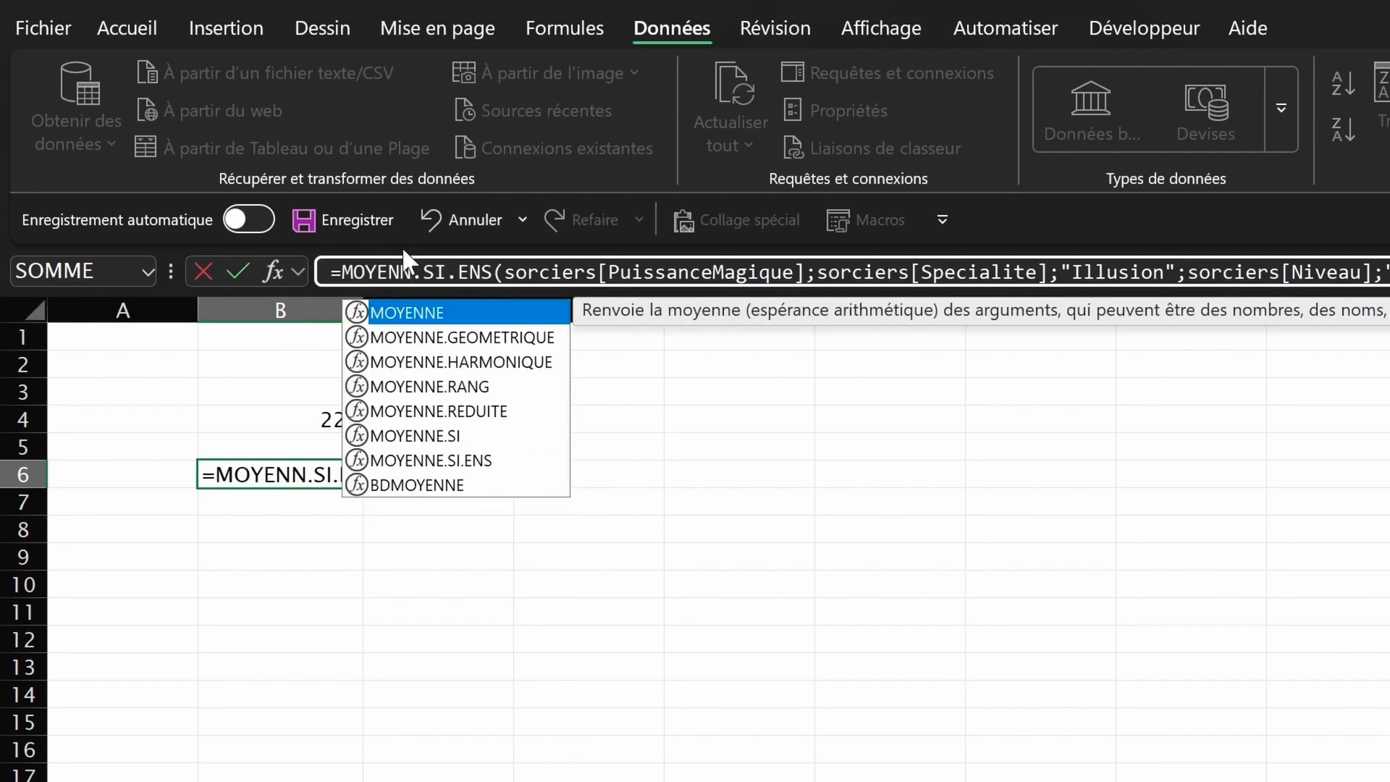
key("Return")
left_click(340, 474)
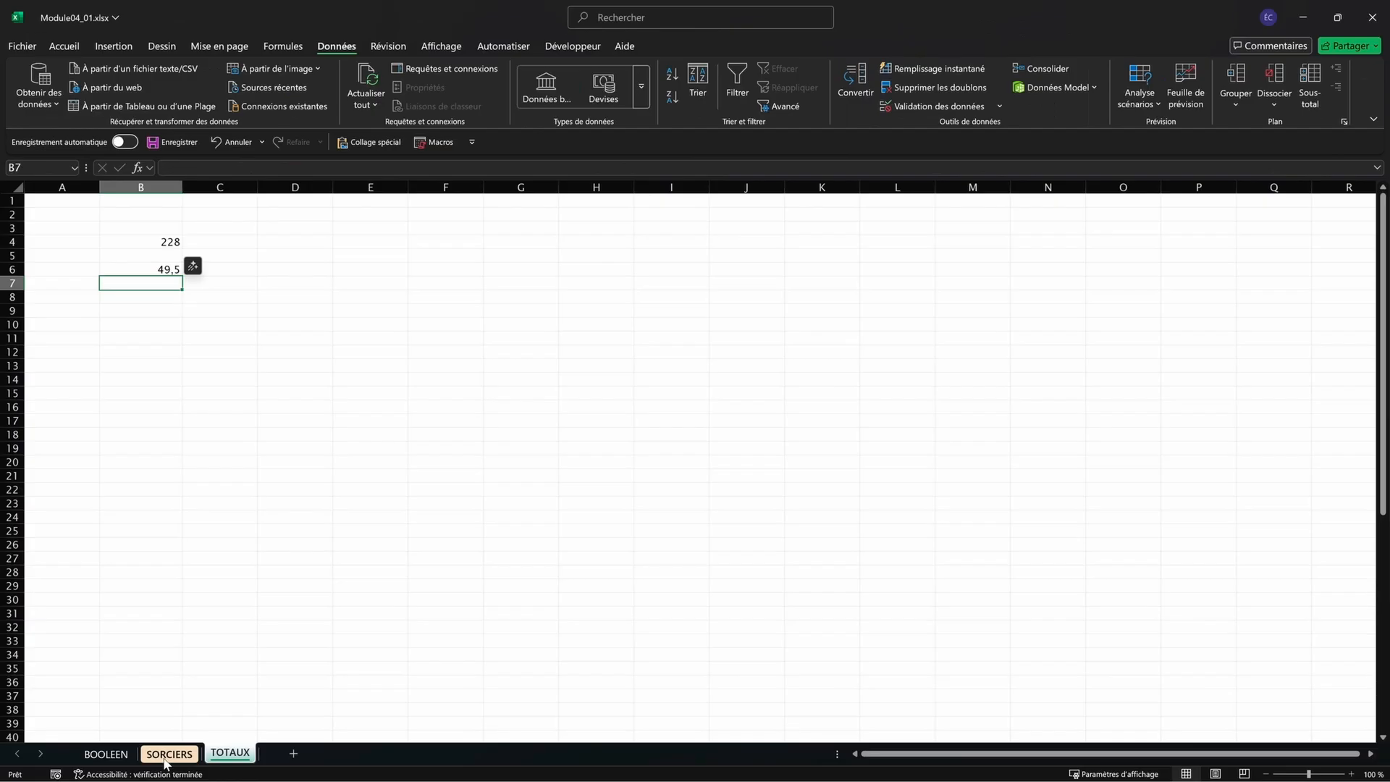
Step: Filter the Specialite column of the SORCIERS table to show only Illusion
left_click(168, 754)
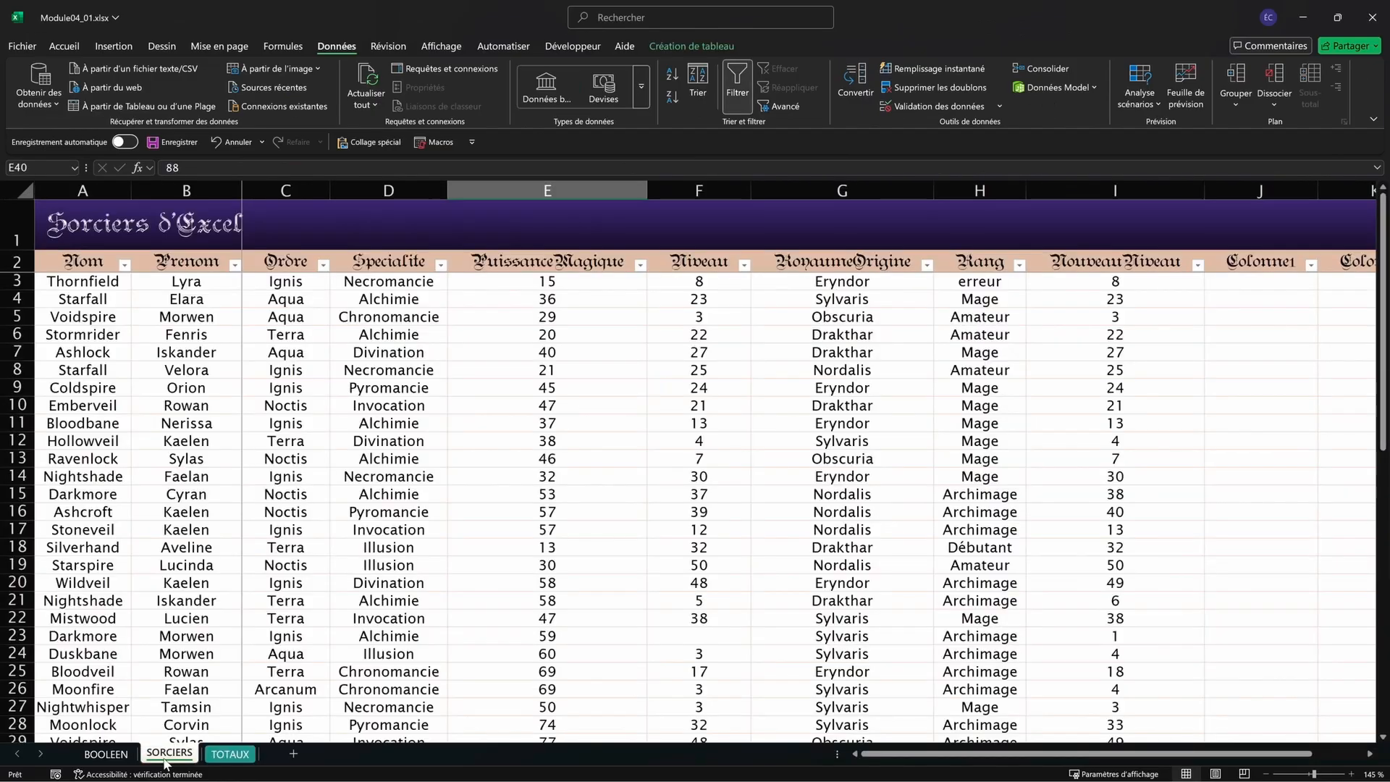
left_click(472, 335)
left_click(441, 264)
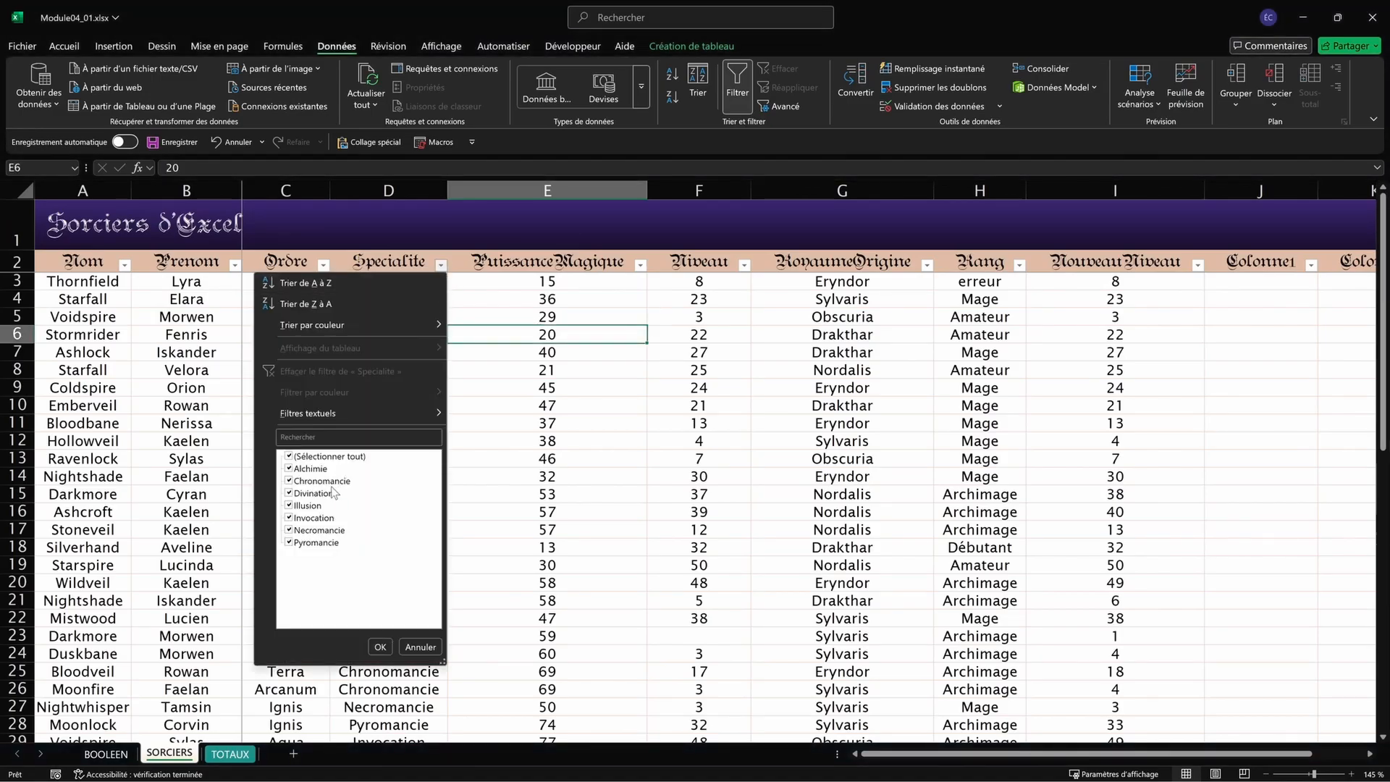
left_click(318, 456)
left_click(289, 505)
left_click(380, 646)
left_click(731, 364)
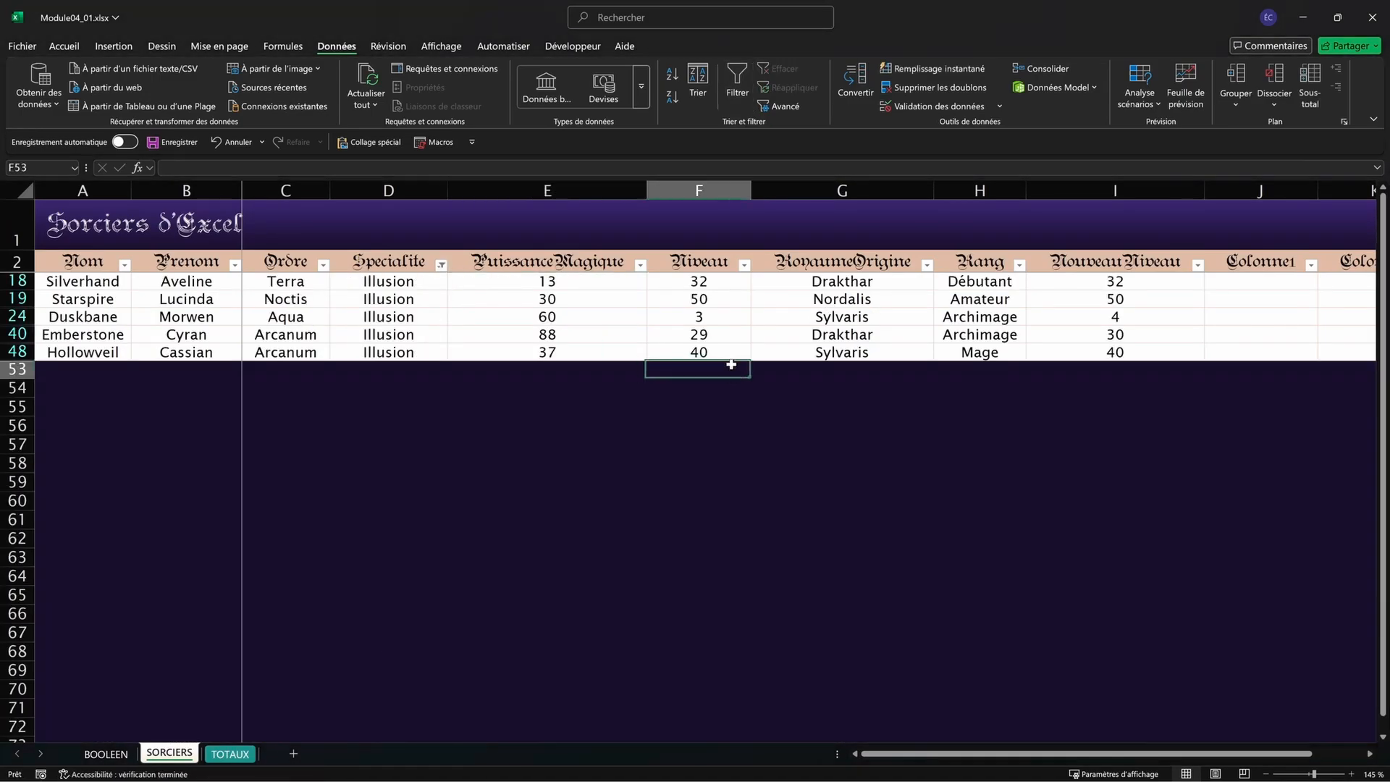
Step: Exclude level 50 with the Niveau filter and select the remaining PuissanceMagique values to check their average and sum
left_click(744, 265)
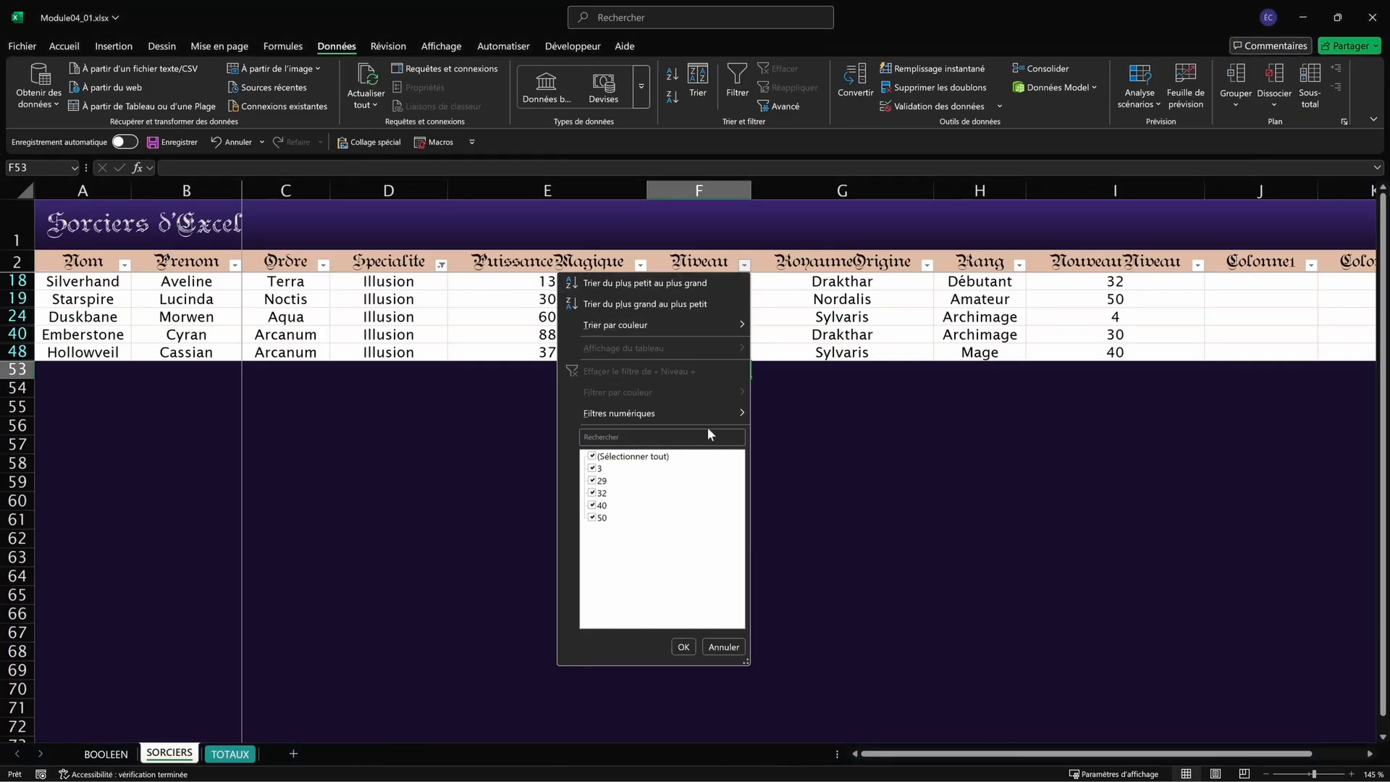
left_click(598, 519)
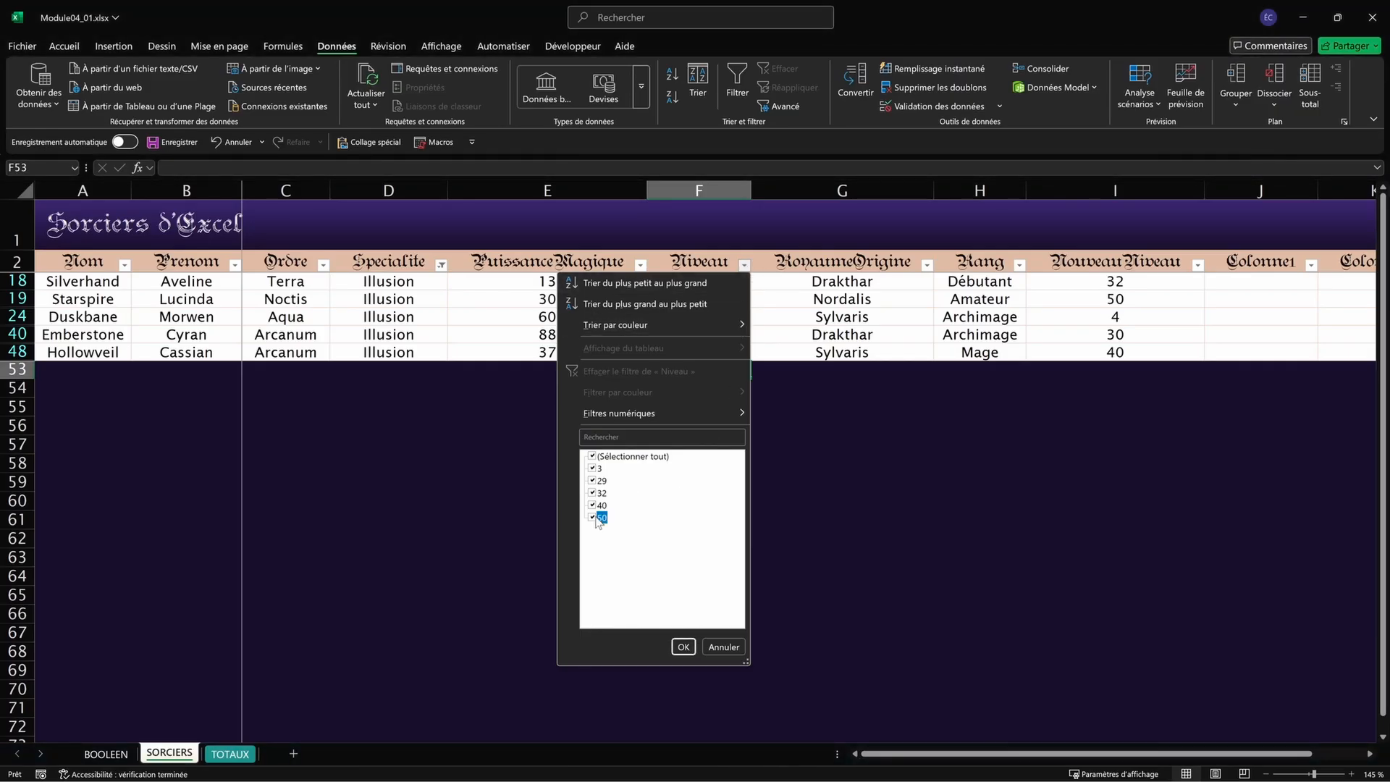
left_click(683, 646)
left_click_drag(547, 282, 561, 337)
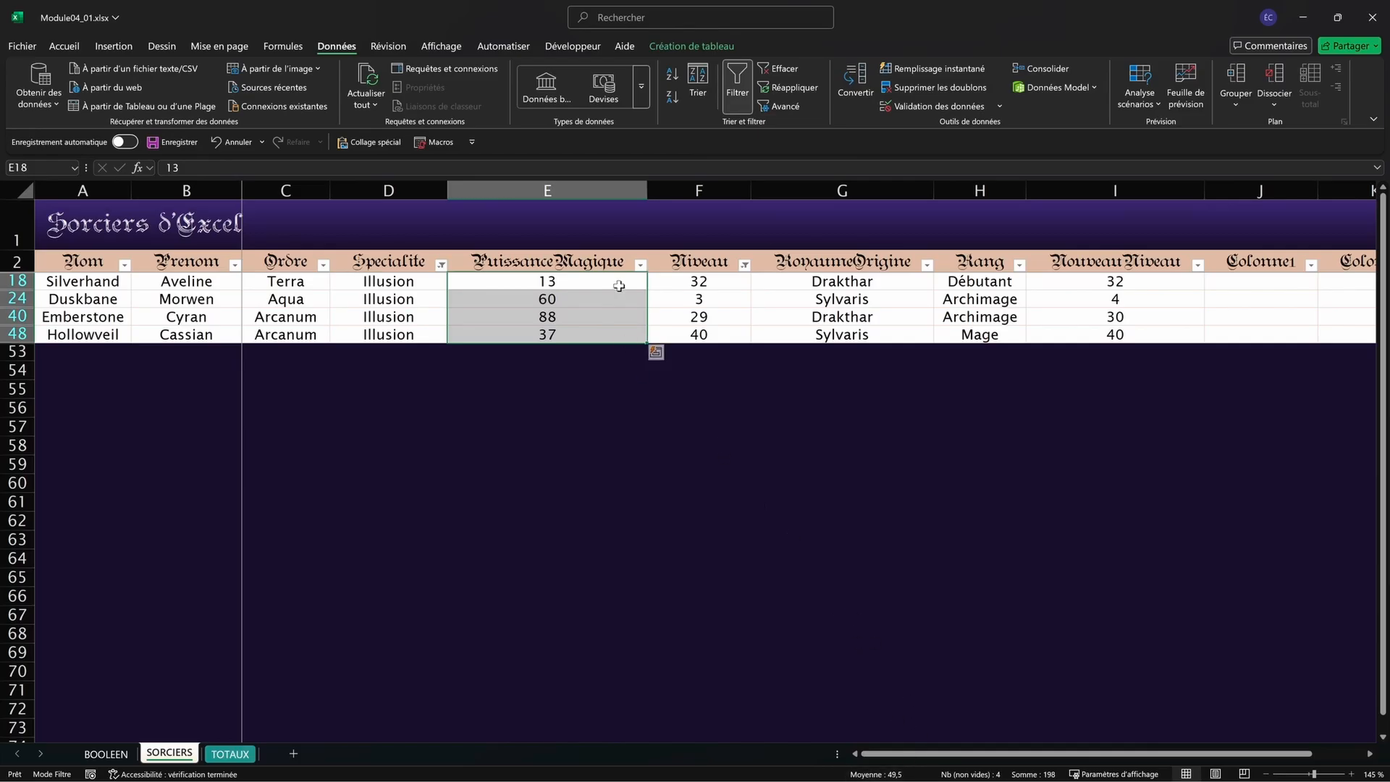
left_click(572, 317)
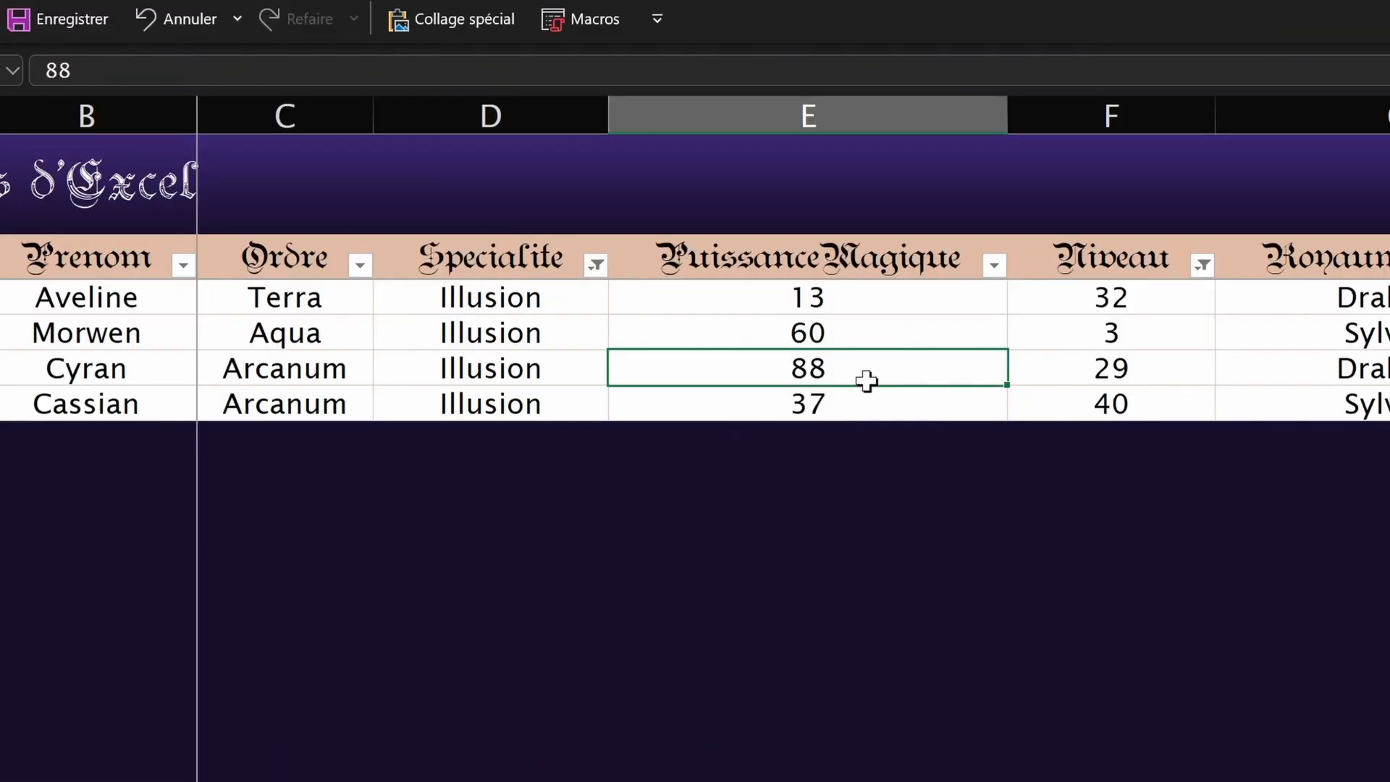
left_click_drag(844, 306, 843, 333)
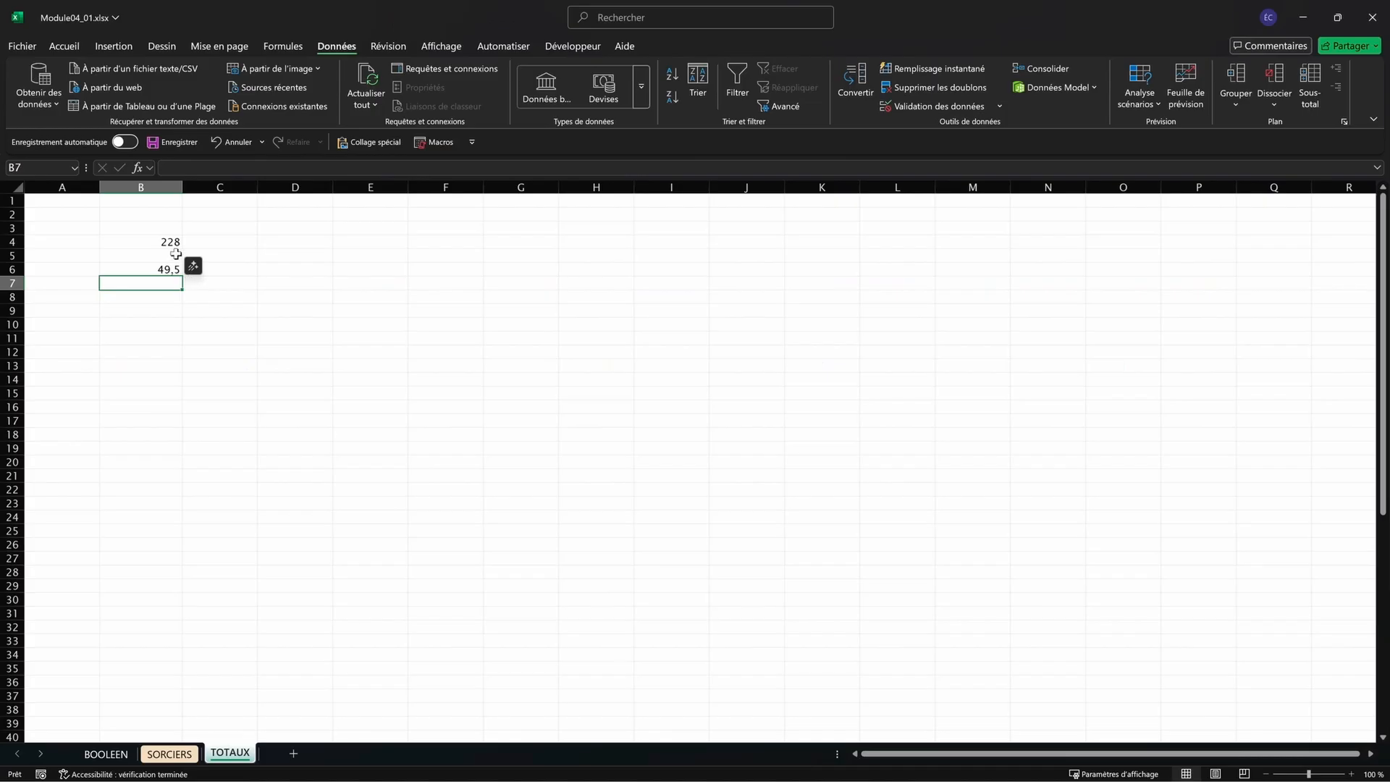
Step: Change the function of the formula in TOTAUX cell B6 to MAX.SI.ENS, keeping its arguments
left_click(165, 266)
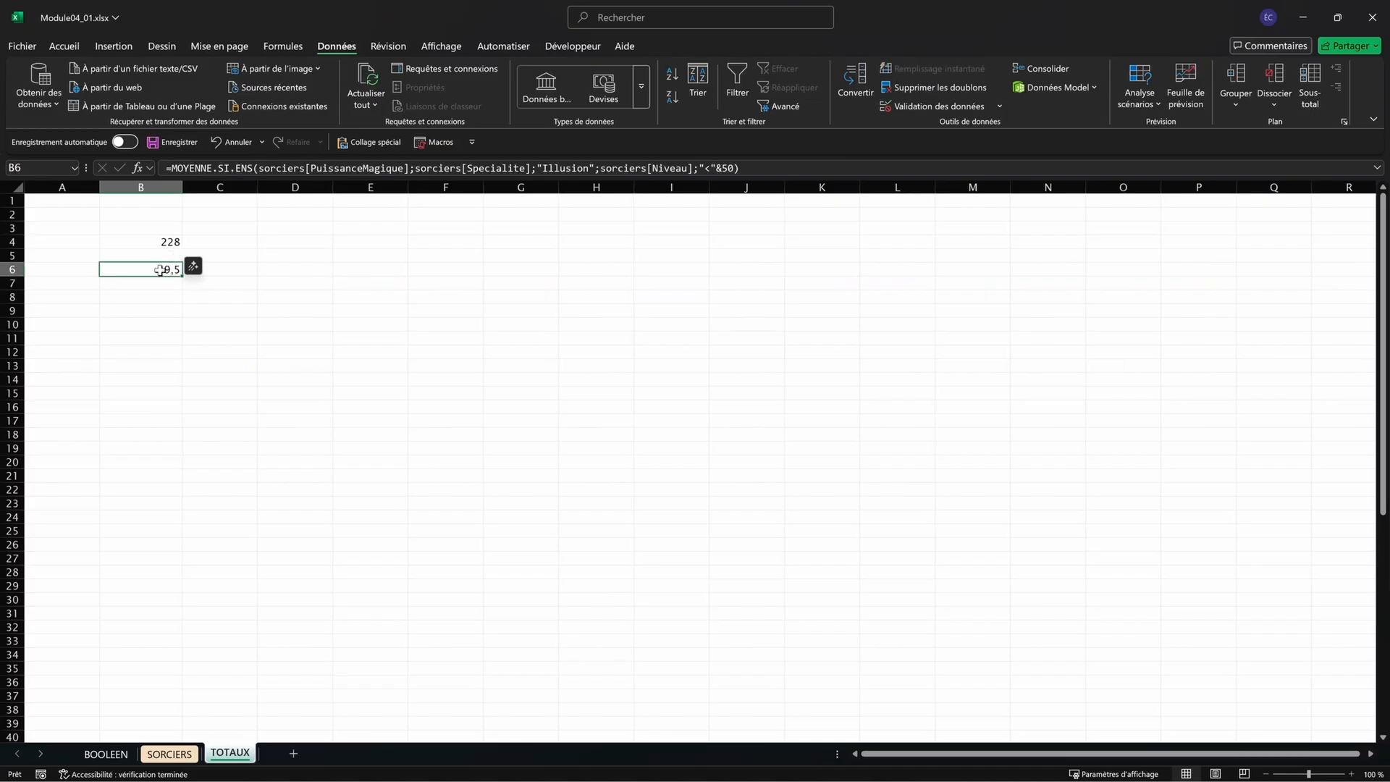
double_click(194, 168)
type("m")
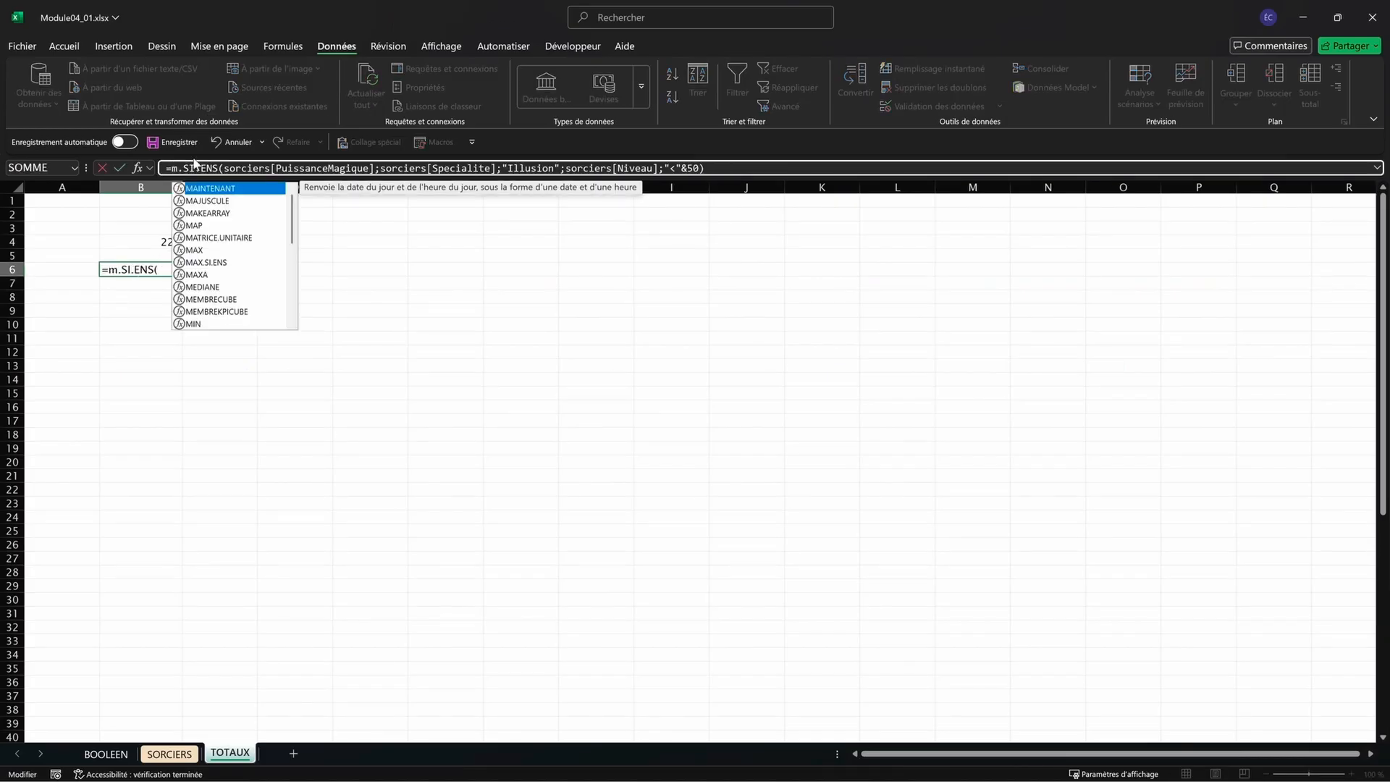
type("ax")
key("Return")
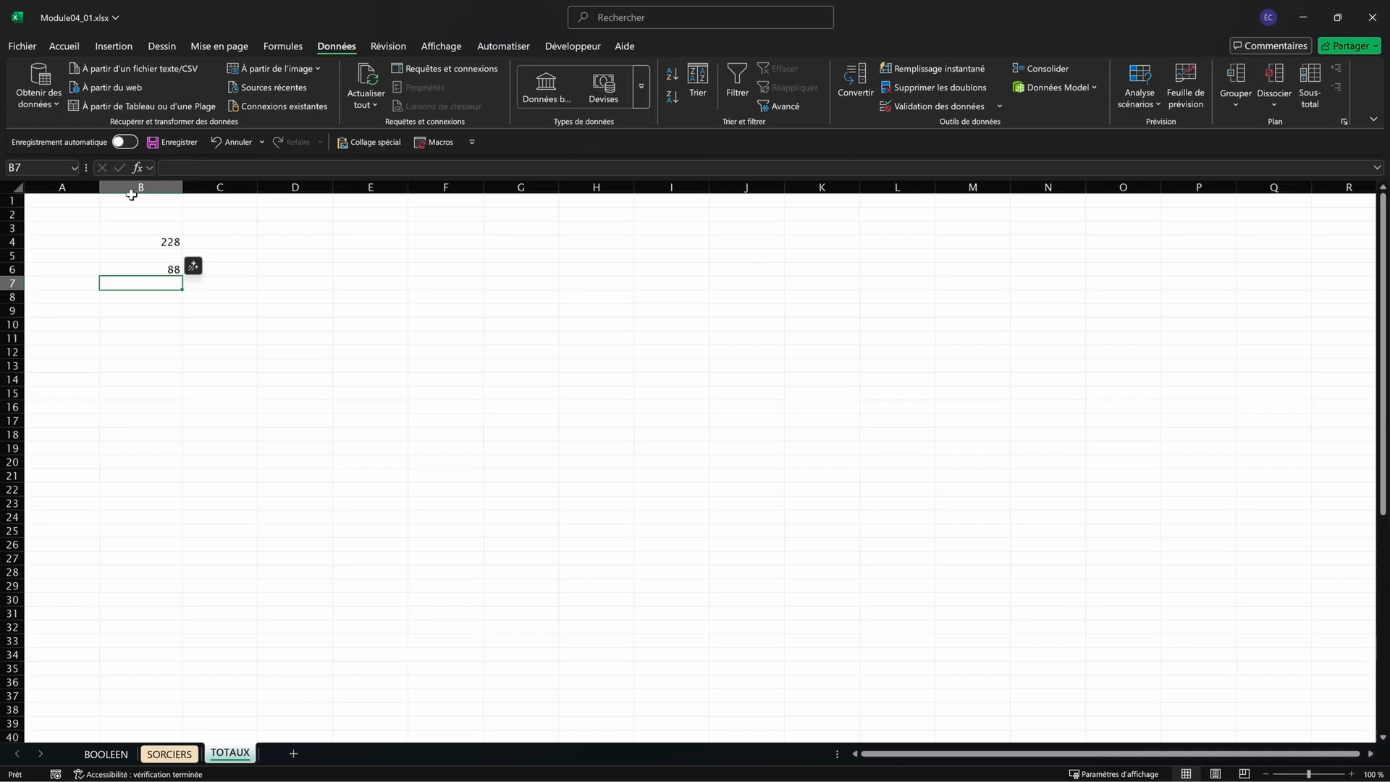
Step: Change the function of the B6 formula to MIN.SI.ENS, keeping its arguments
left_click(165, 266)
left_click(184, 168)
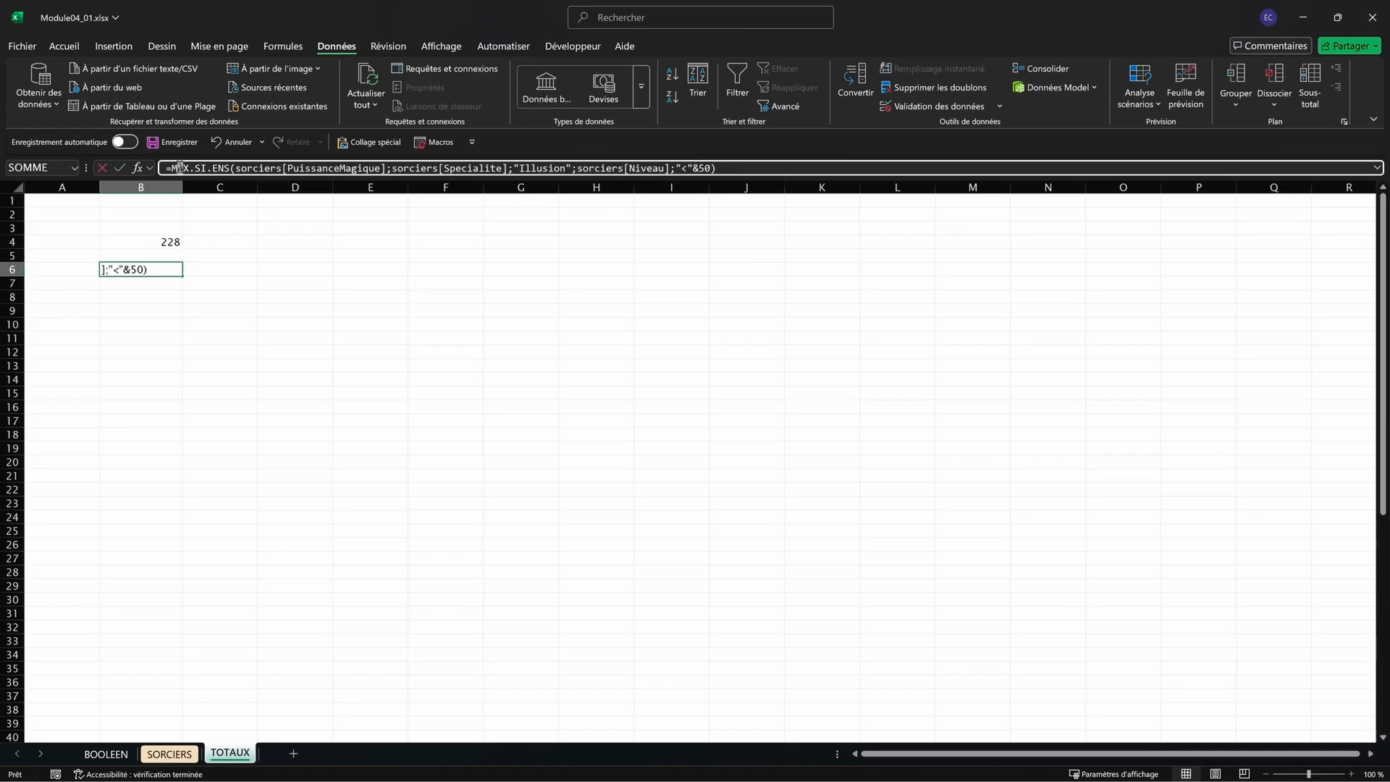
double_click(180, 168)
type("min")
key("Return")
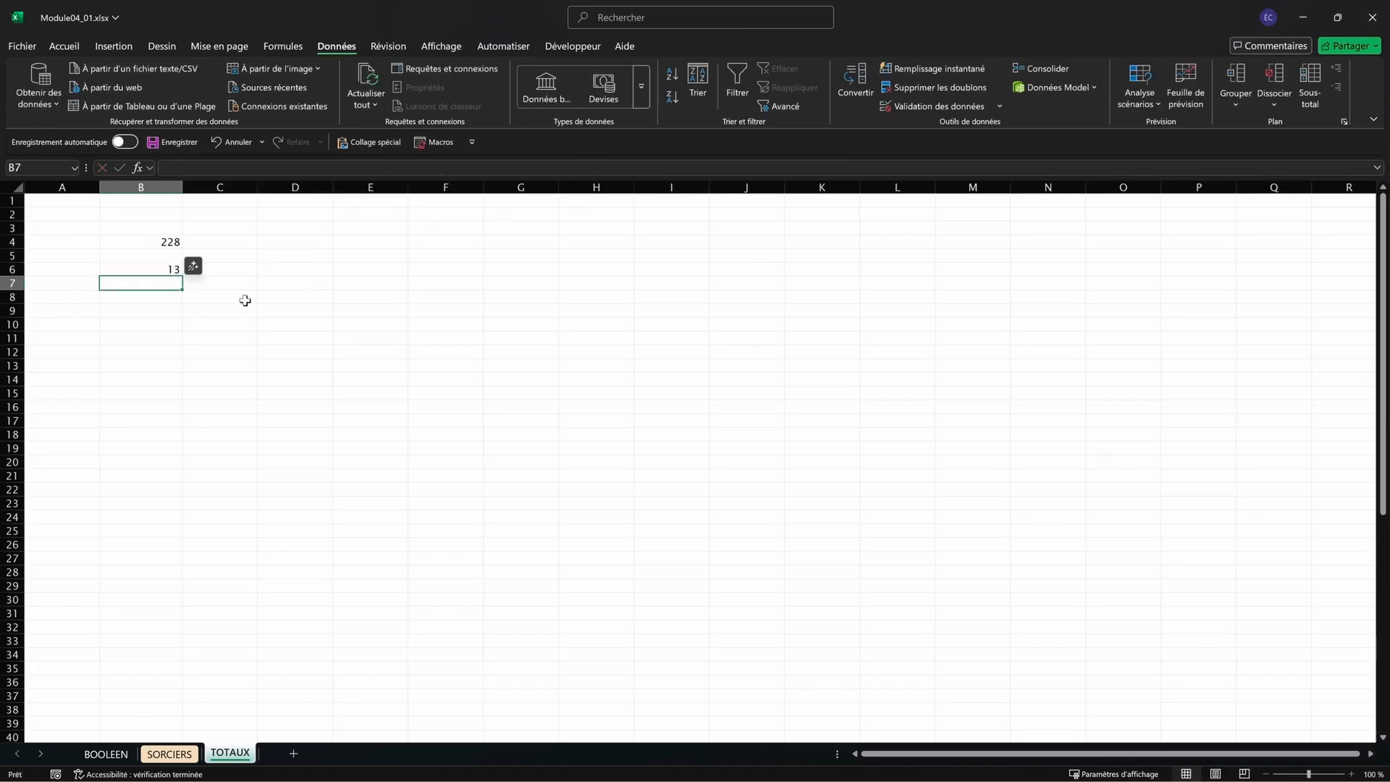
Step: Replace MIN with NB in the B6 formula so that it uses the NB.SI.ENS function
left_click(156, 267)
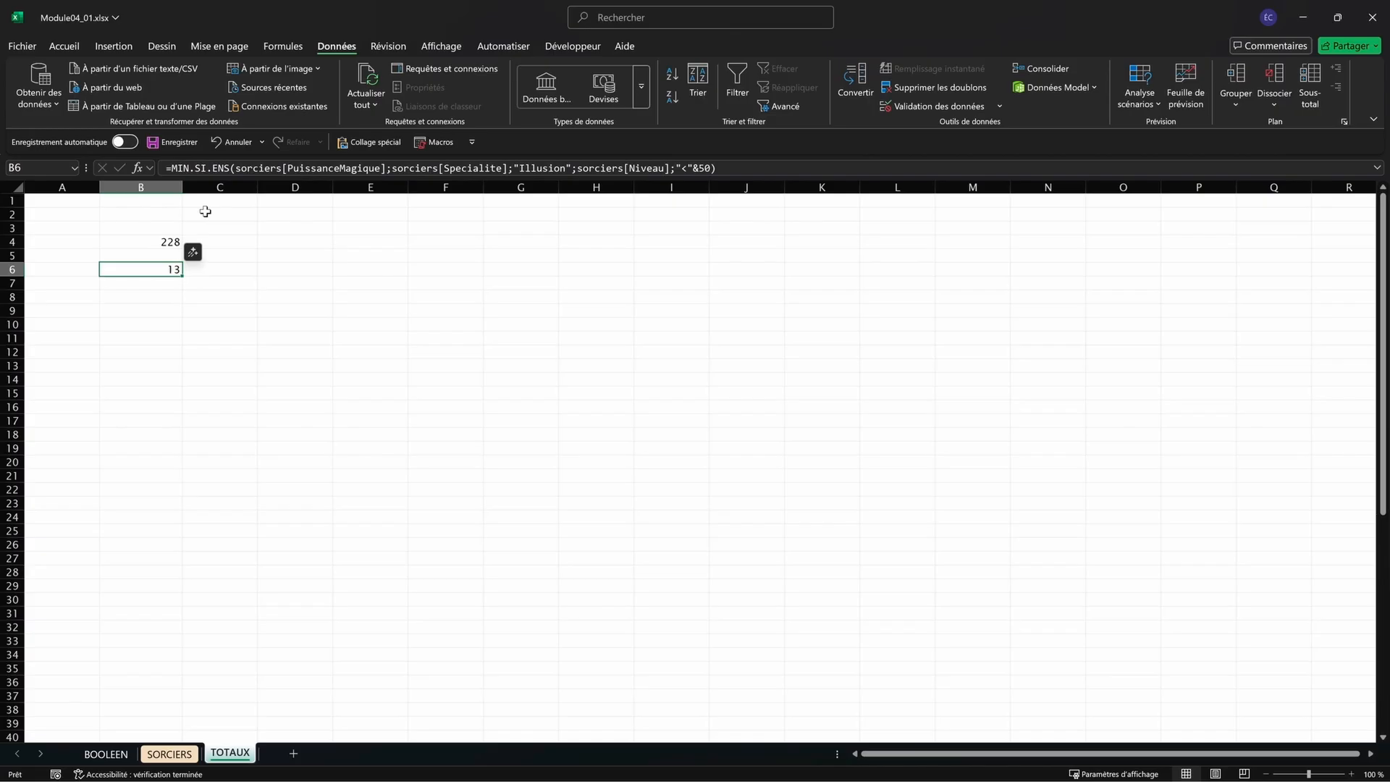
left_click(183, 167)
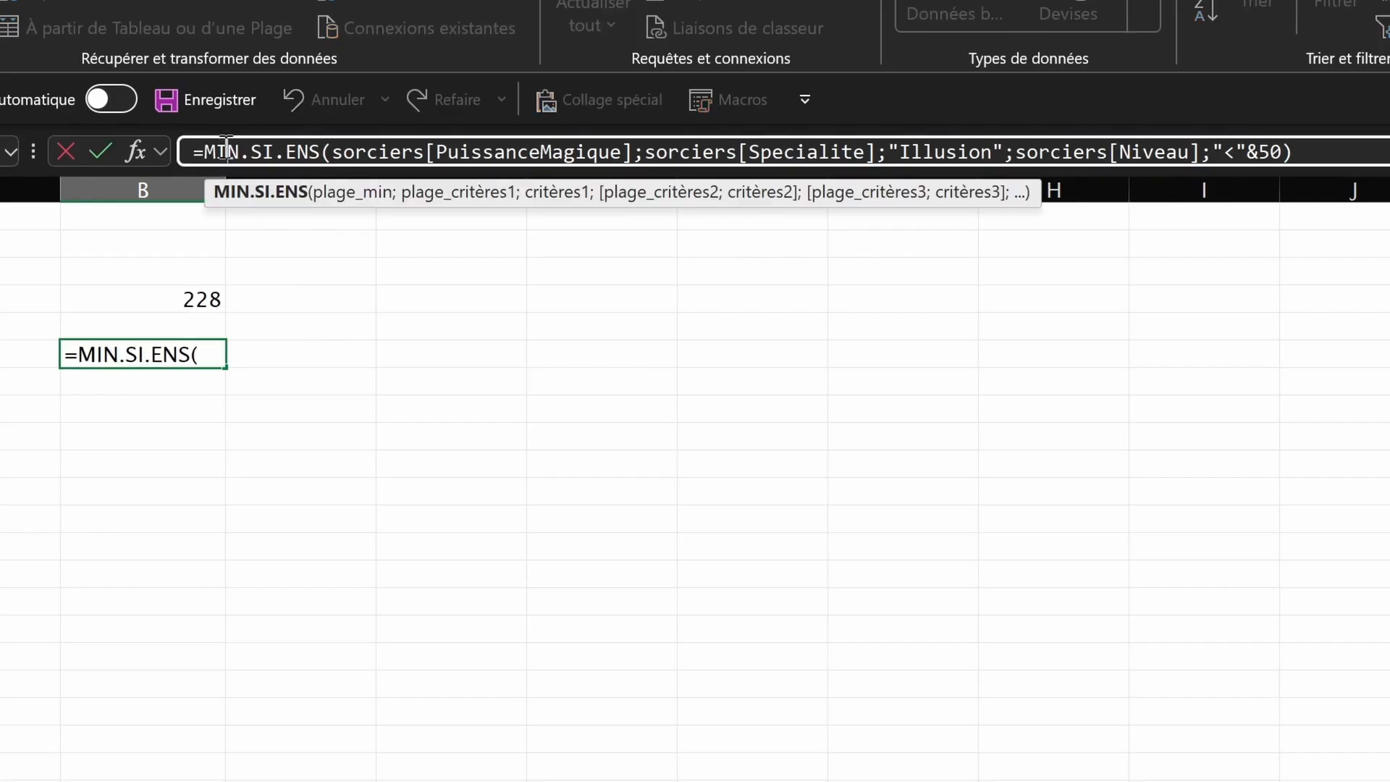
left_click_drag(191, 167, 174, 167)
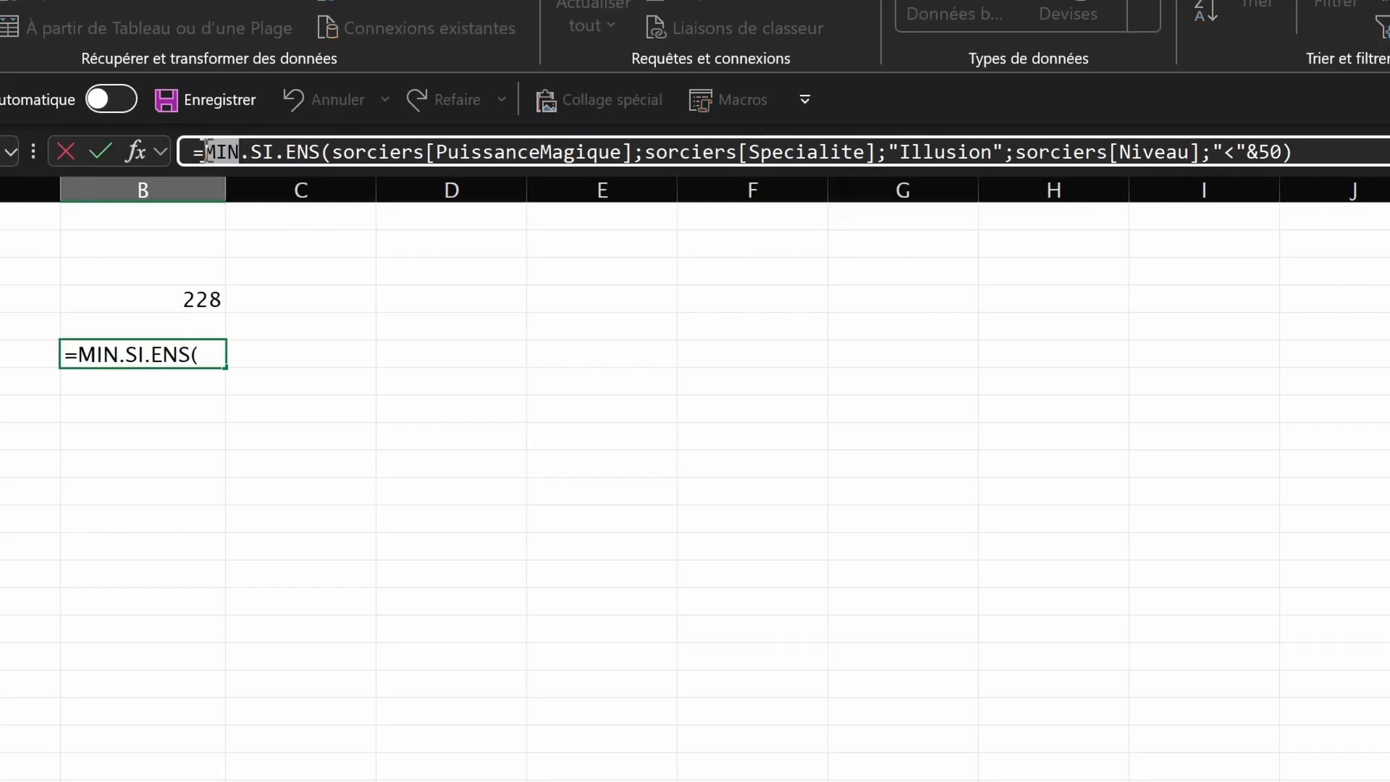
type("nb")
key("Return")
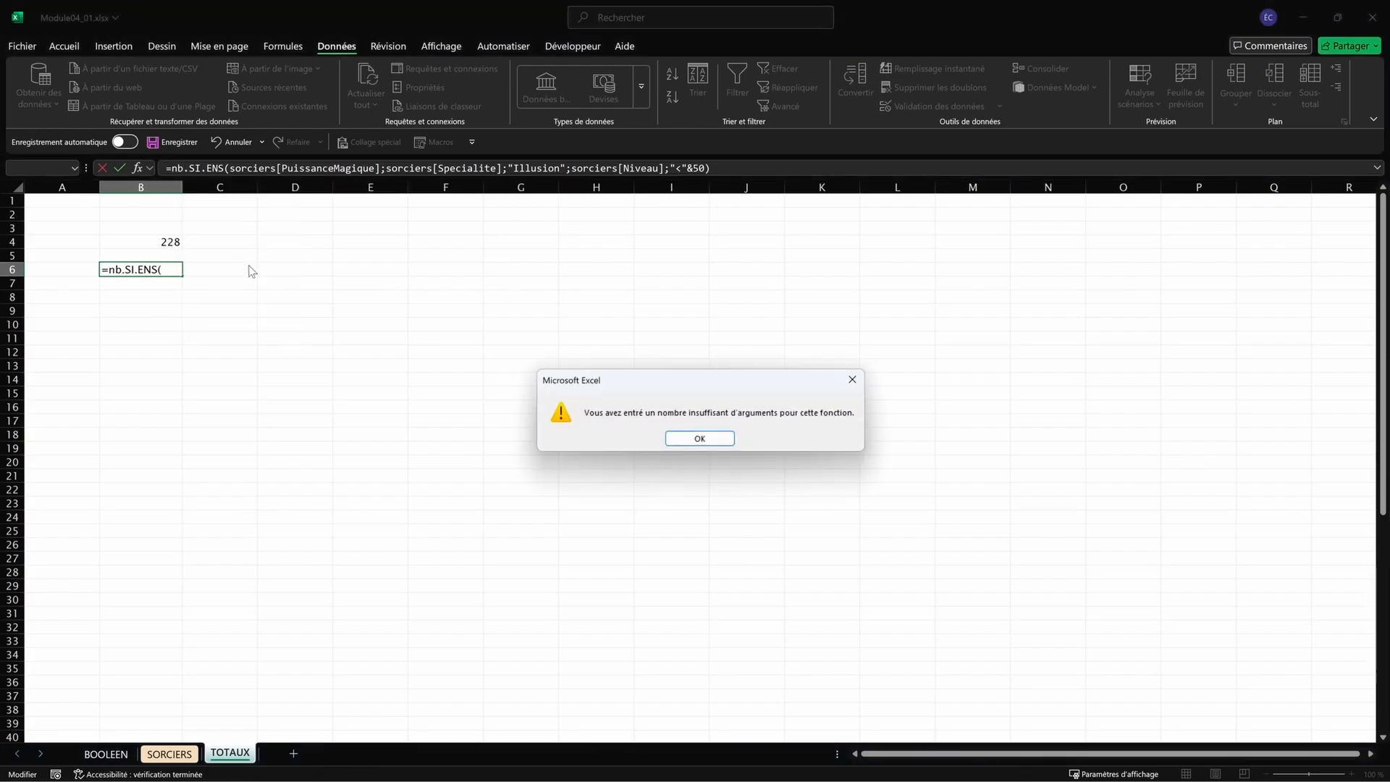
key("Return")
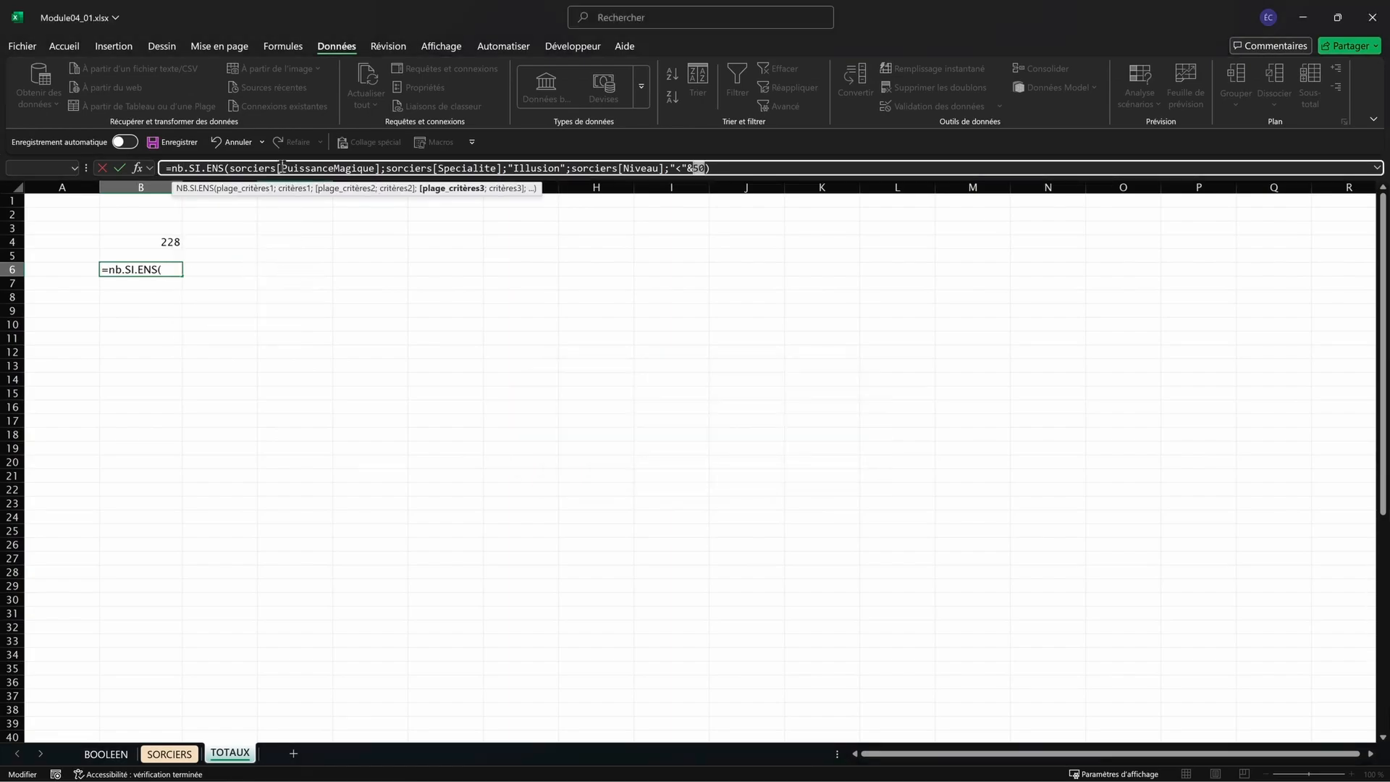
Step: Remove the sorciers[PuissanceMagique] argument from the NB.SI.ENS formula in B6, confirm it and reselect the cell
left_click(236, 169)
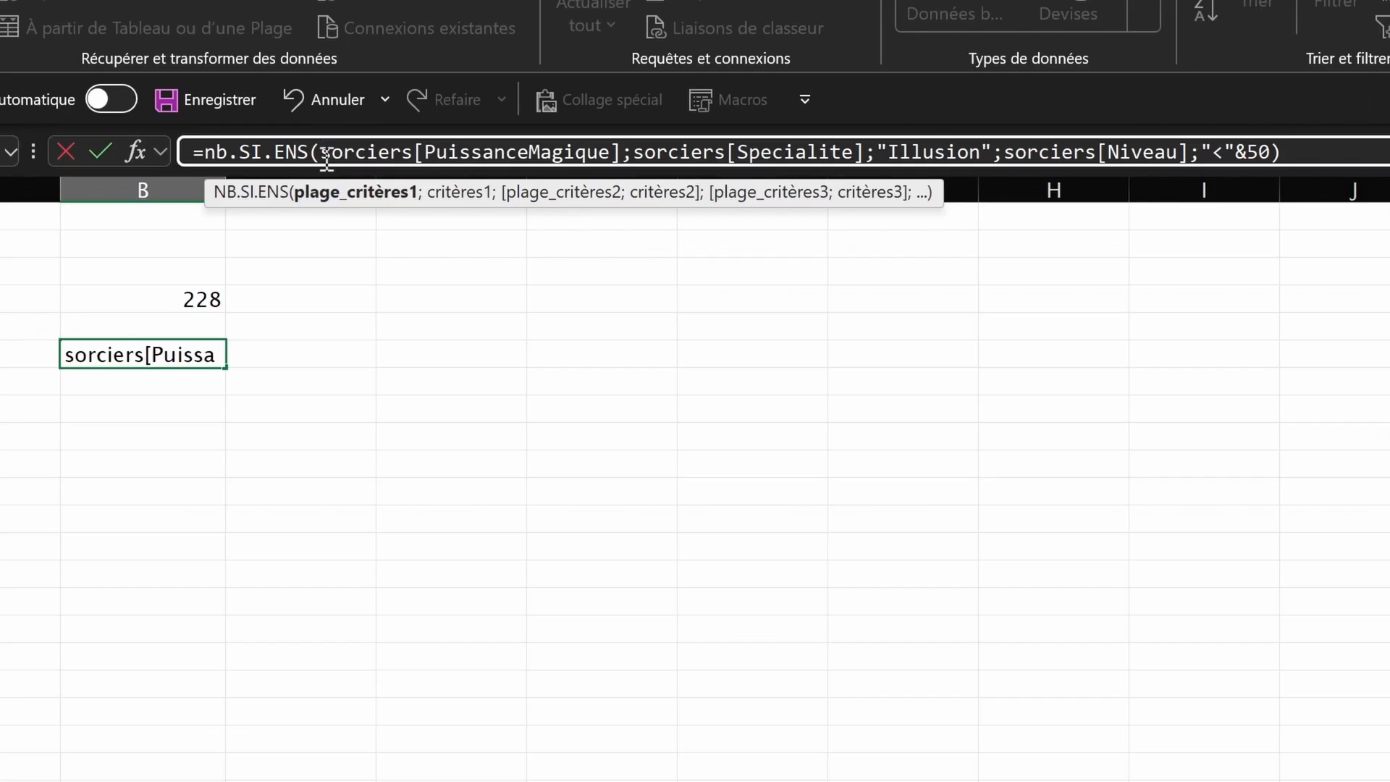
left_click_drag(230, 168, 385, 190)
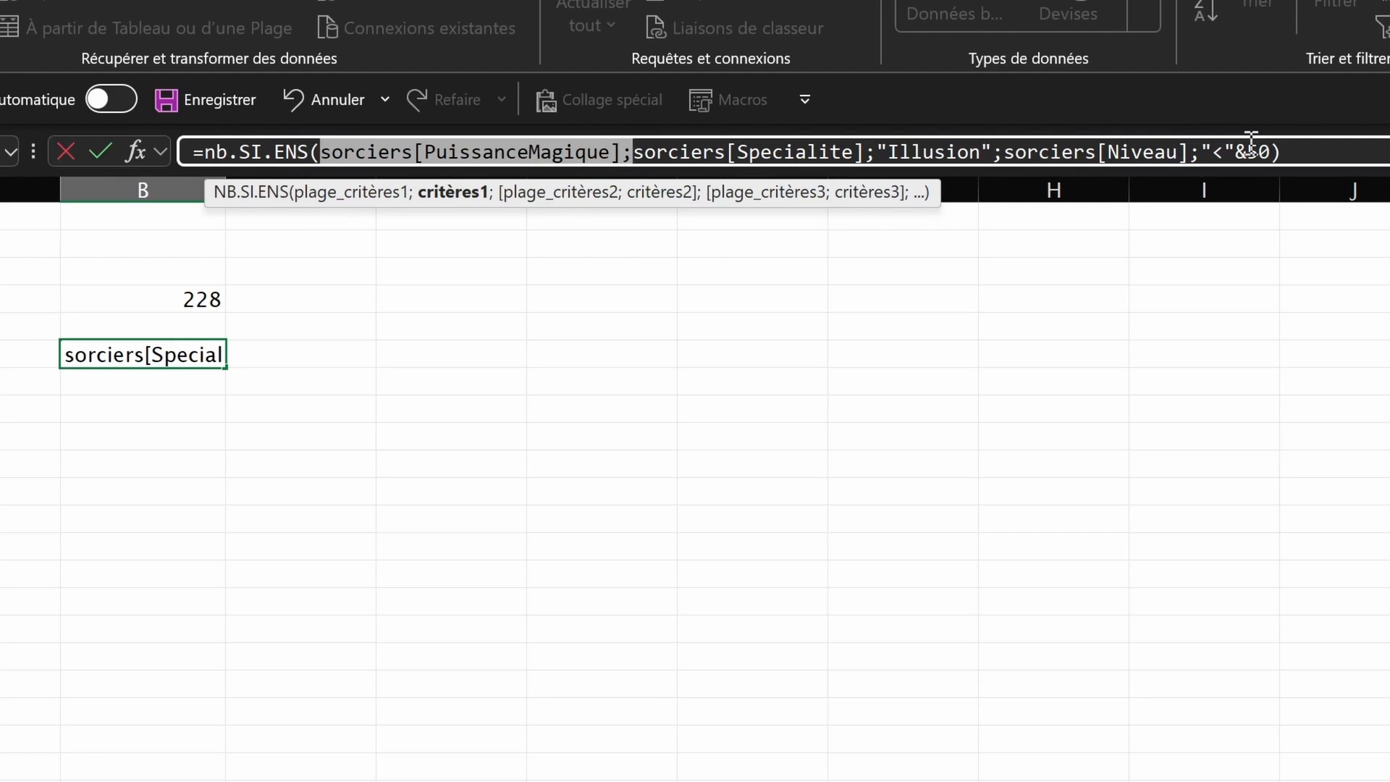
key("BackSpace")
key("Return")
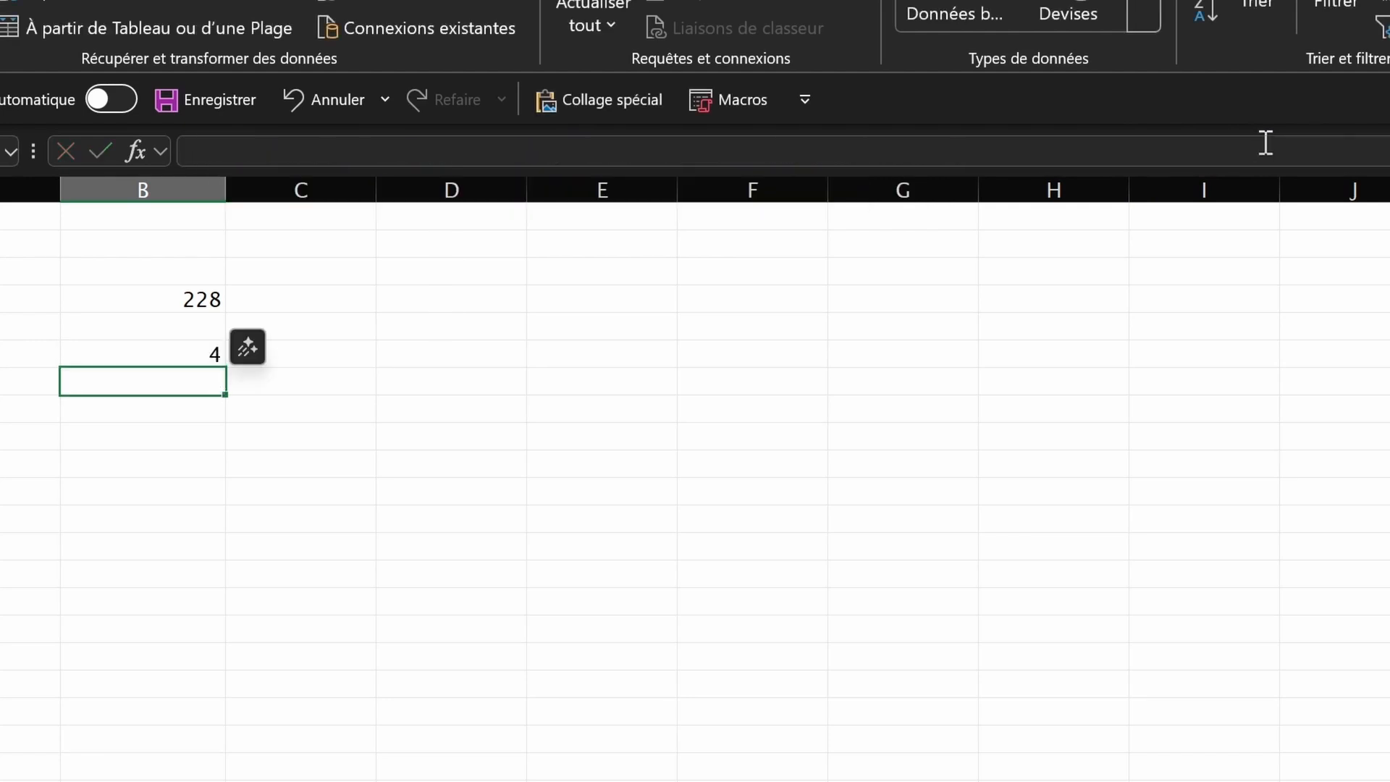
left_click(71, 356)
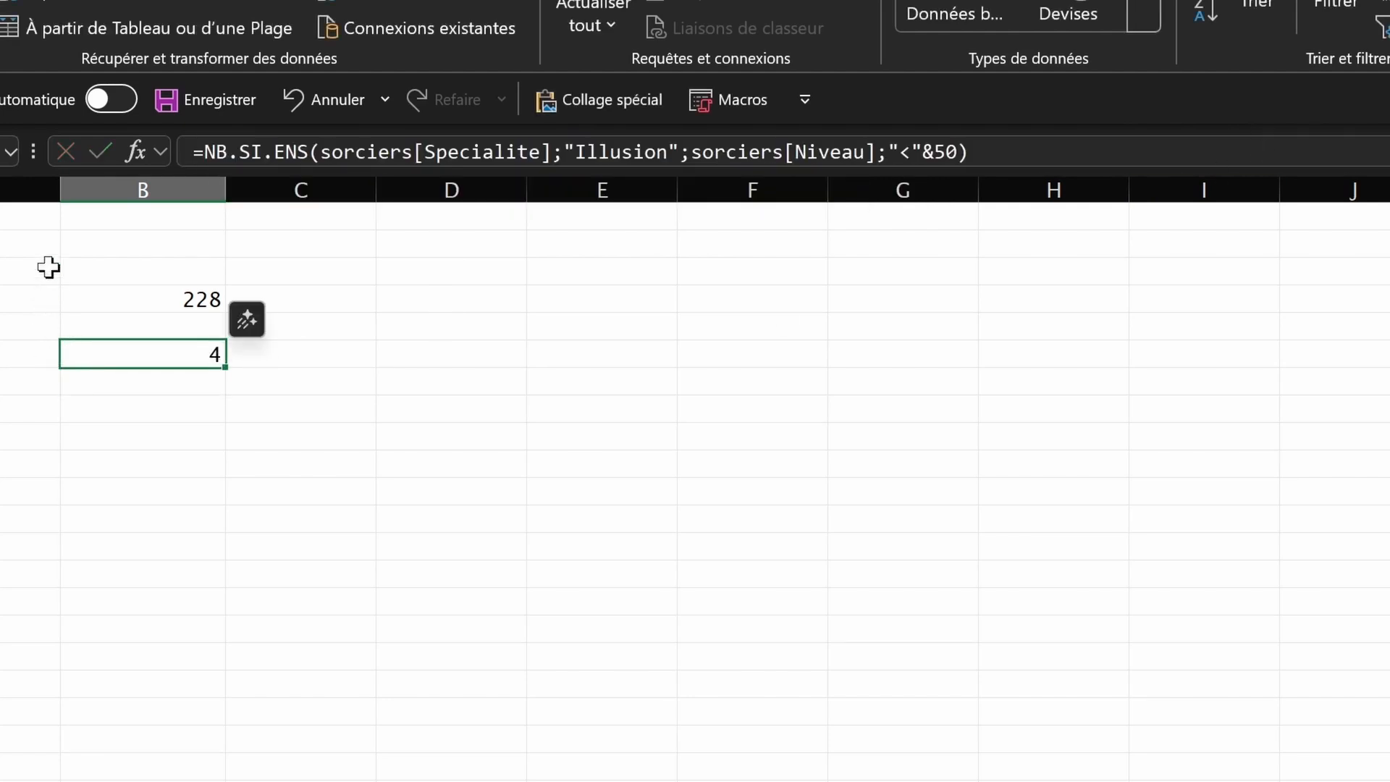